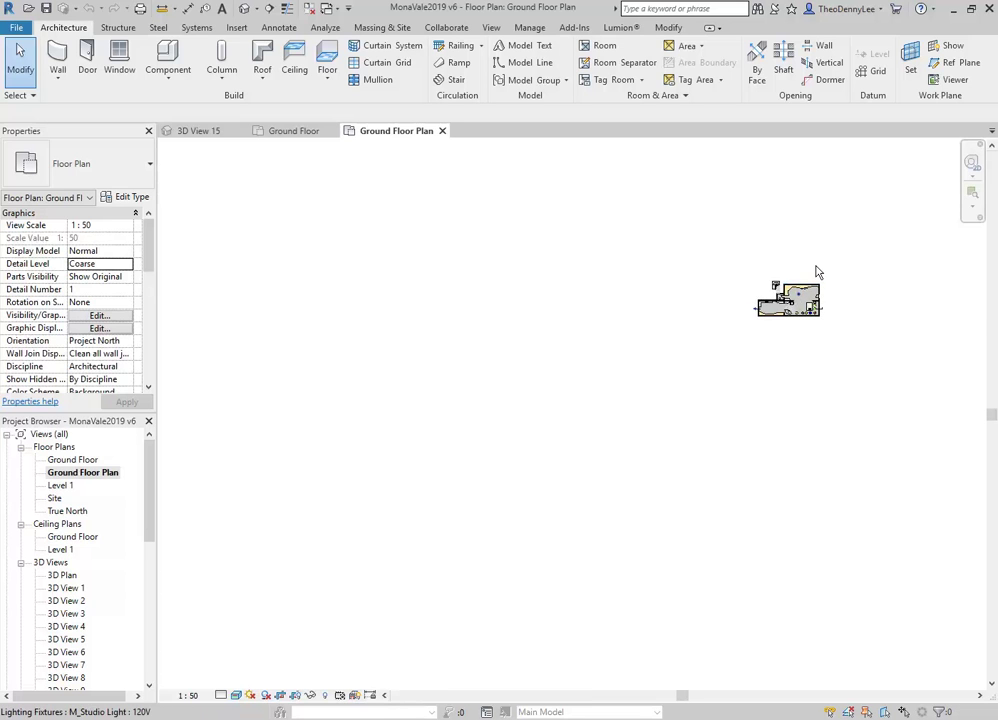
# Draw a reference plane sloping at about 12° across the curved wall along the upper side of the large room.
pyautogui.scroll(8, 817, 271)
pyautogui.moveTo(690, 430); pyautogui.dragTo(569, 390, button='middle')
pyautogui.moveTo(697, 562); pyautogui.dragTo(889, 520, button='middle')
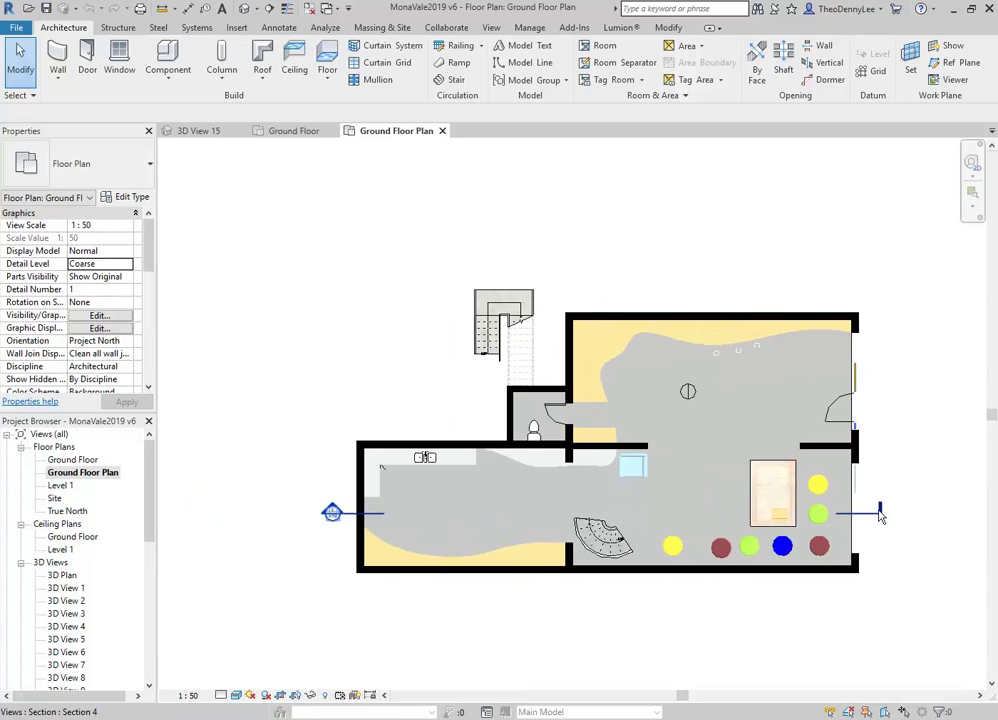
pyautogui.scroll(1, 684, 475)
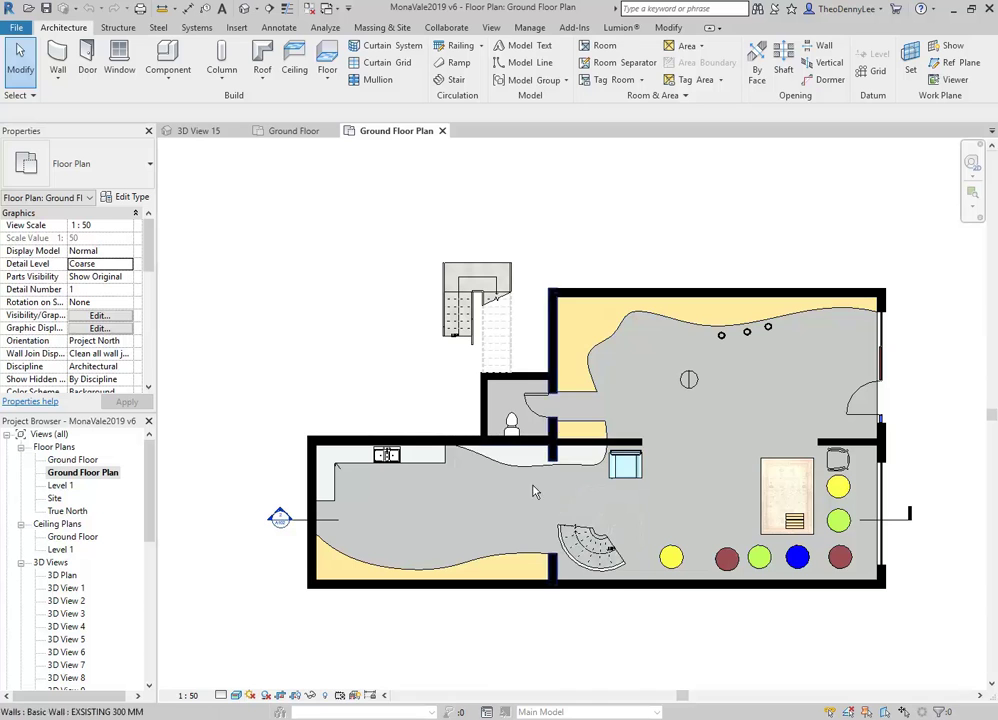
pyautogui.scroll(1, 702, 431)
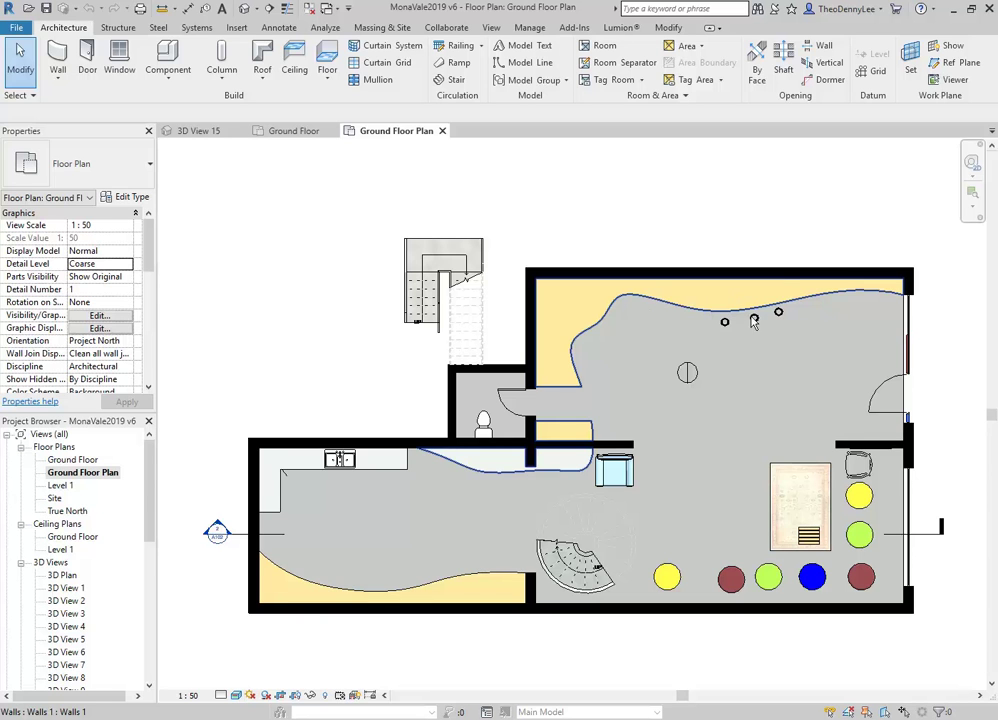
pyautogui.scroll(4, 690, 270)
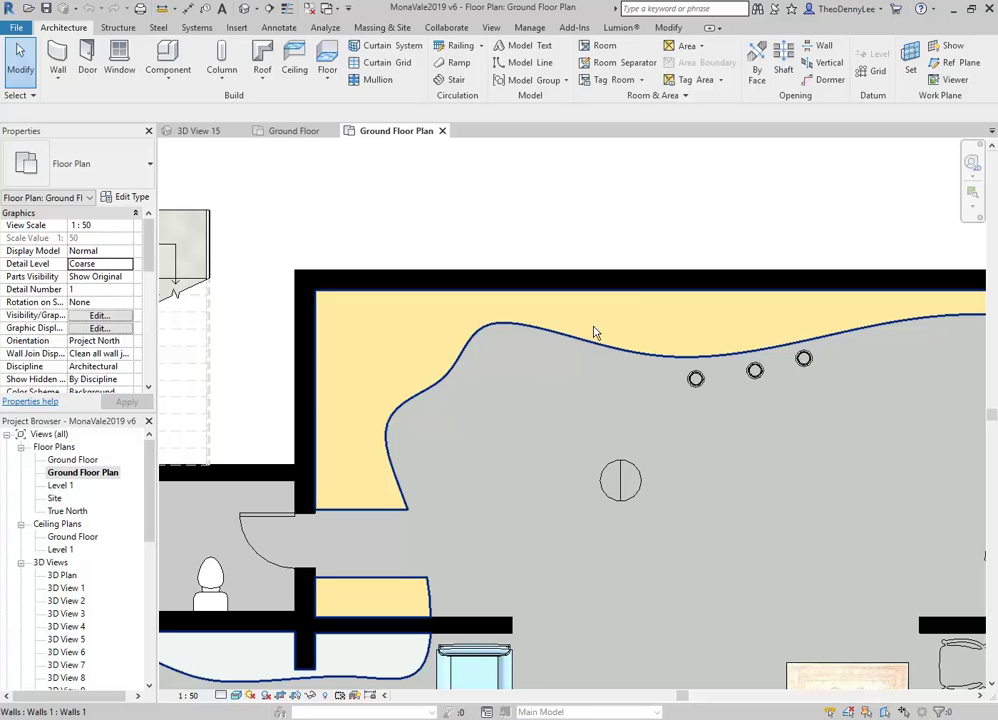
pyautogui.scroll(3, 615, 352)
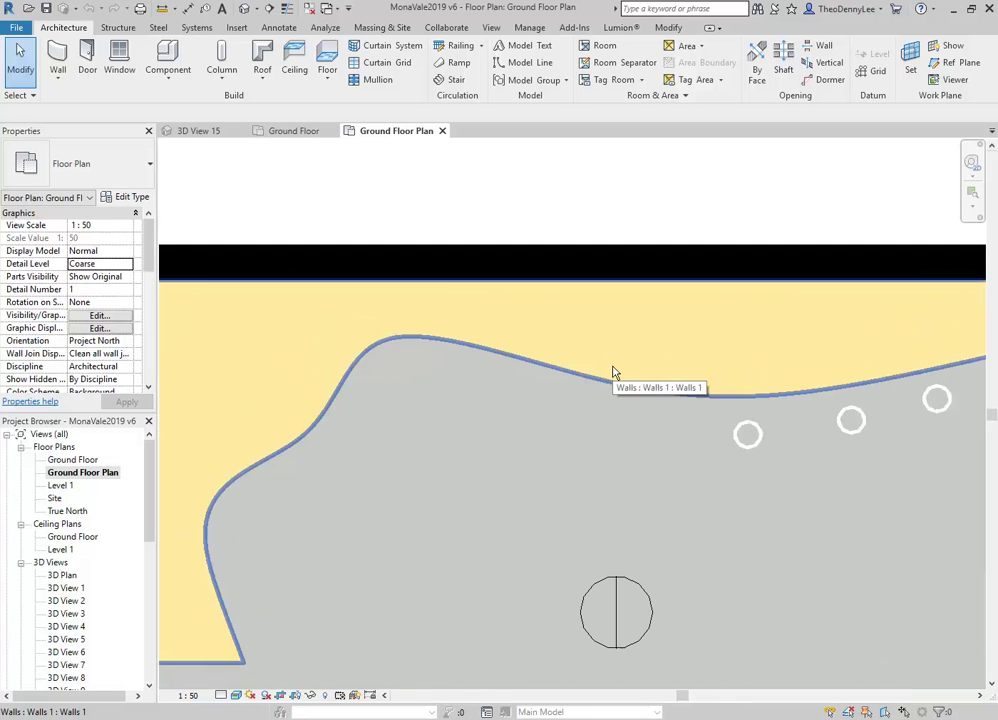
pyautogui.scroll(-2, 580, 368)
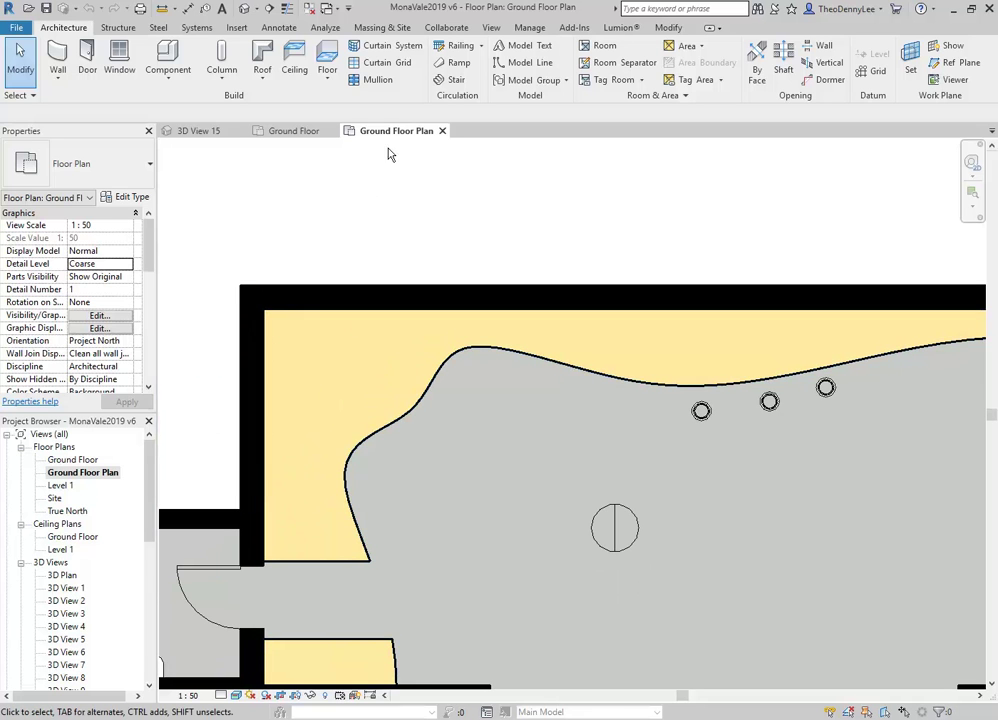
pyautogui.click(952, 66)
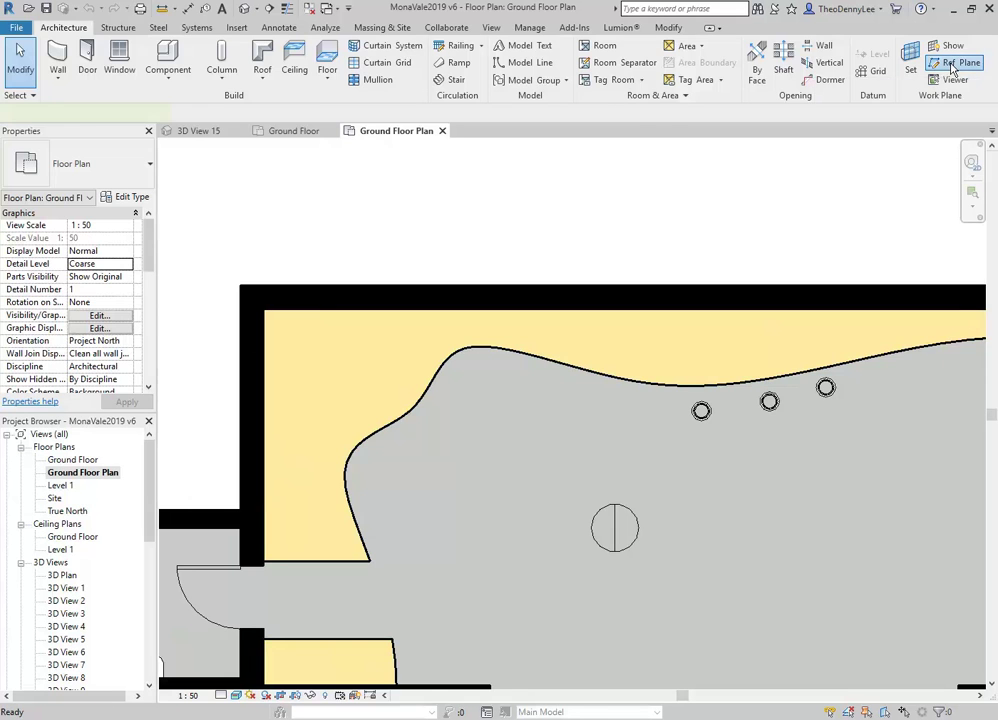
pyautogui.click(445, 327)
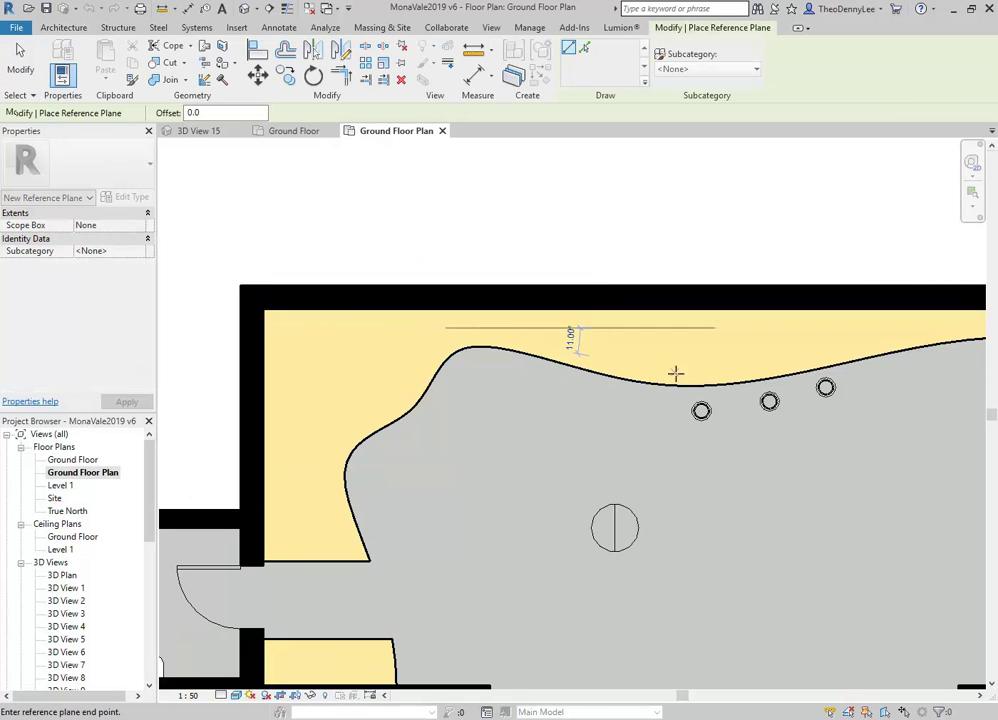
pyautogui.click(740, 400)
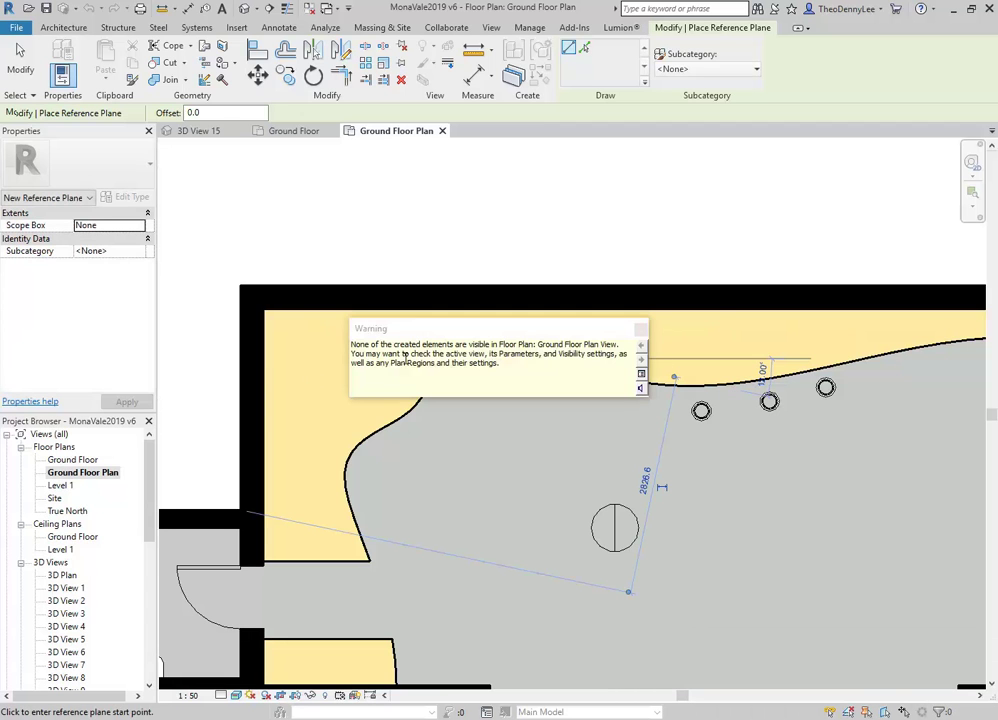
pyautogui.click(642, 330)
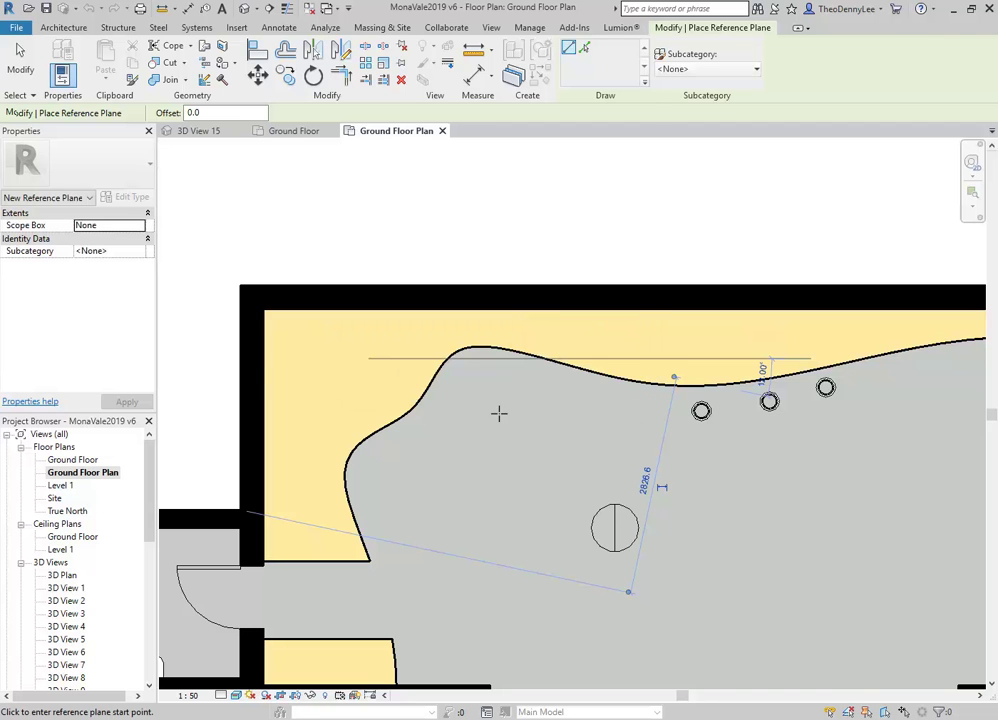
# Open the Ground Floor plan and shrink its crop region on all four sides around the building.
pyautogui.doubleClick(75, 460)
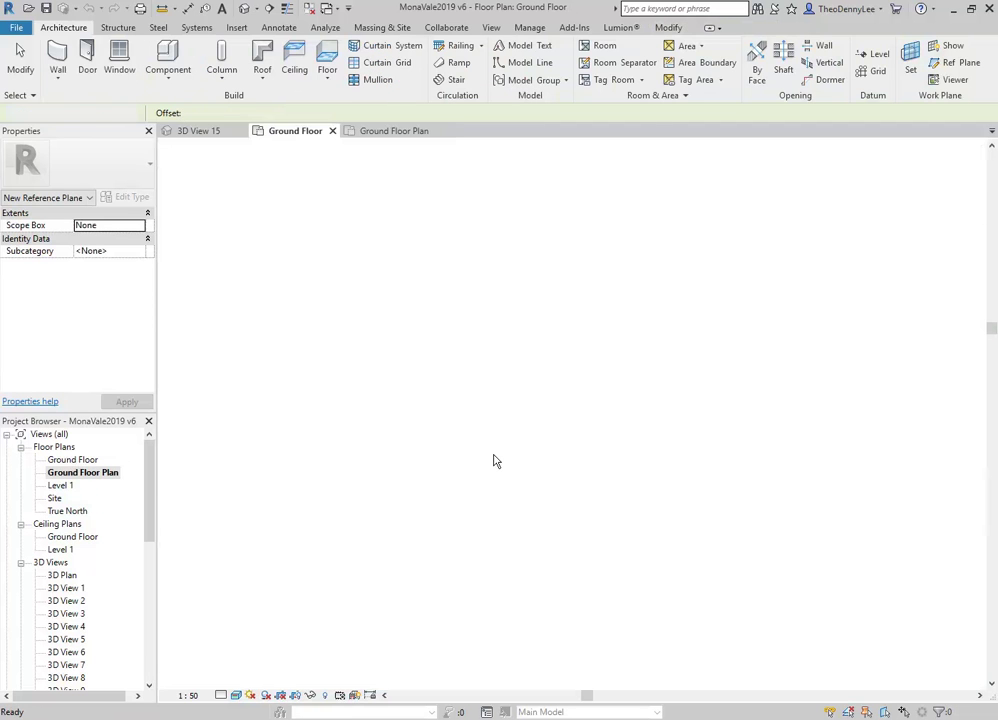
pyautogui.moveTo(602, 376); pyautogui.dragTo(414, 480, button='middle')
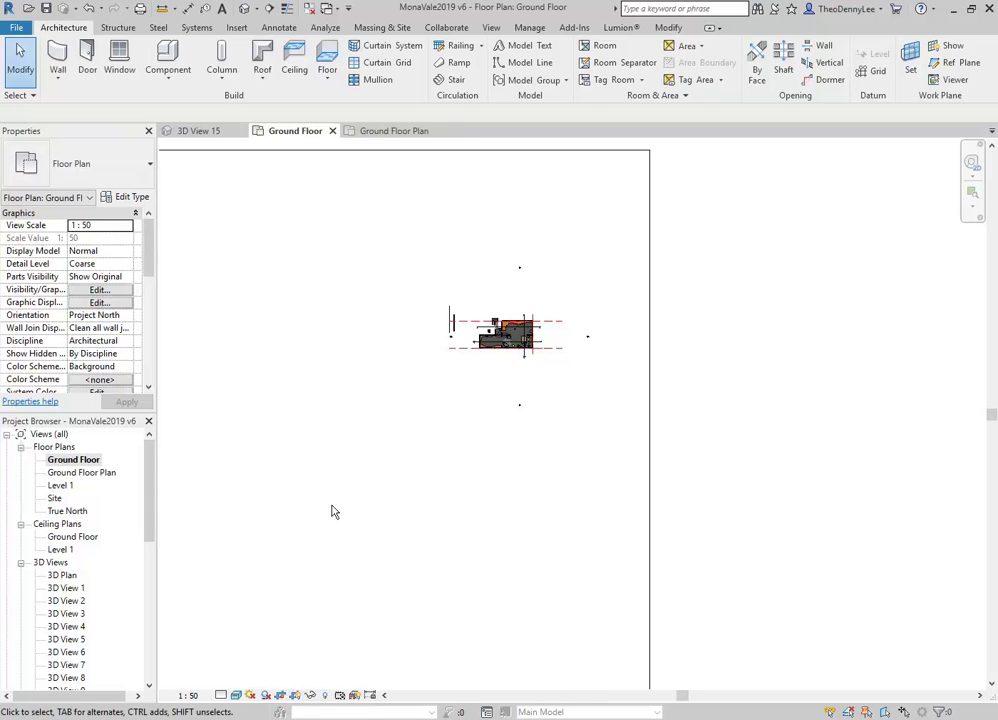
pyautogui.scroll(-1, 332, 510)
pyautogui.scroll(-4, 447, 442)
pyautogui.moveTo(458, 464); pyautogui.dragTo(599, 411, button='middle')
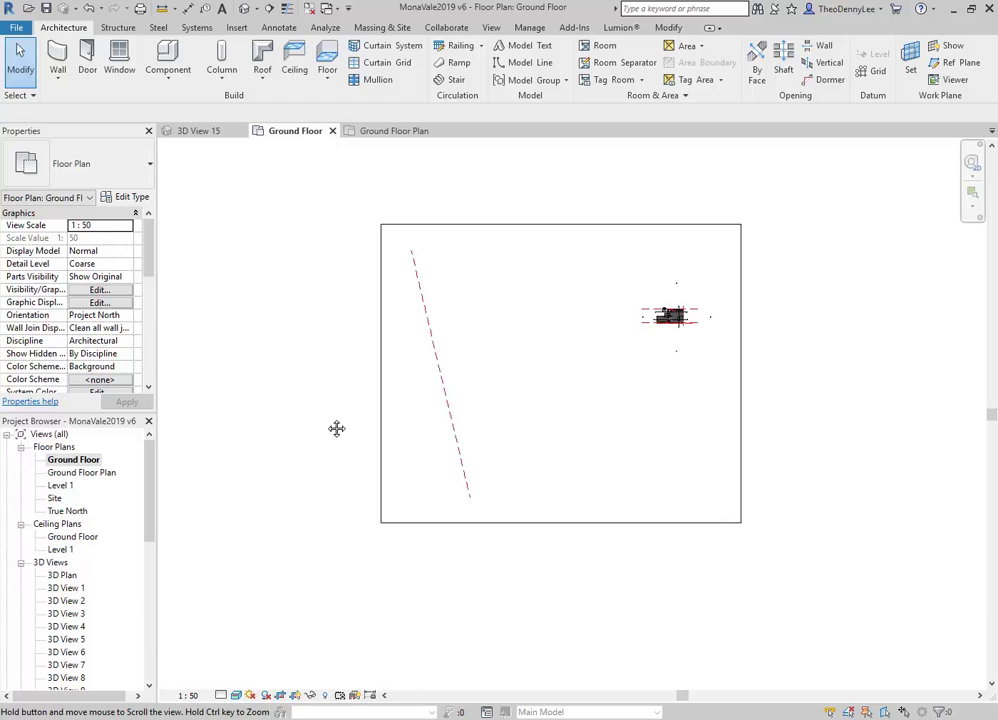
pyautogui.click(387, 387)
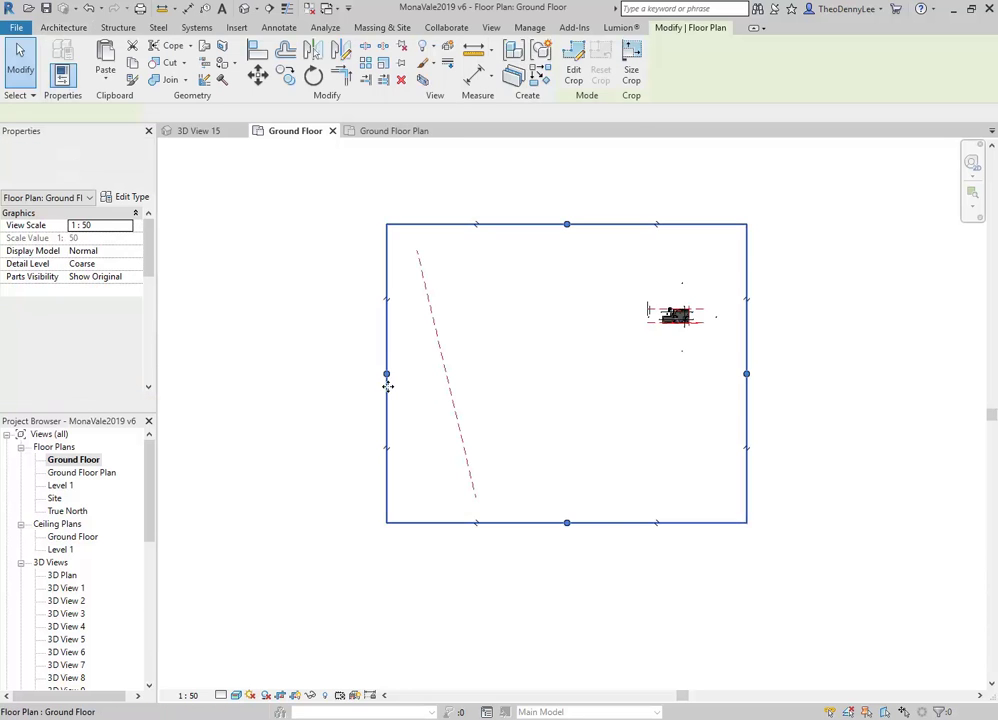
pyautogui.moveTo(387, 374); pyautogui.dragTo(635, 339)
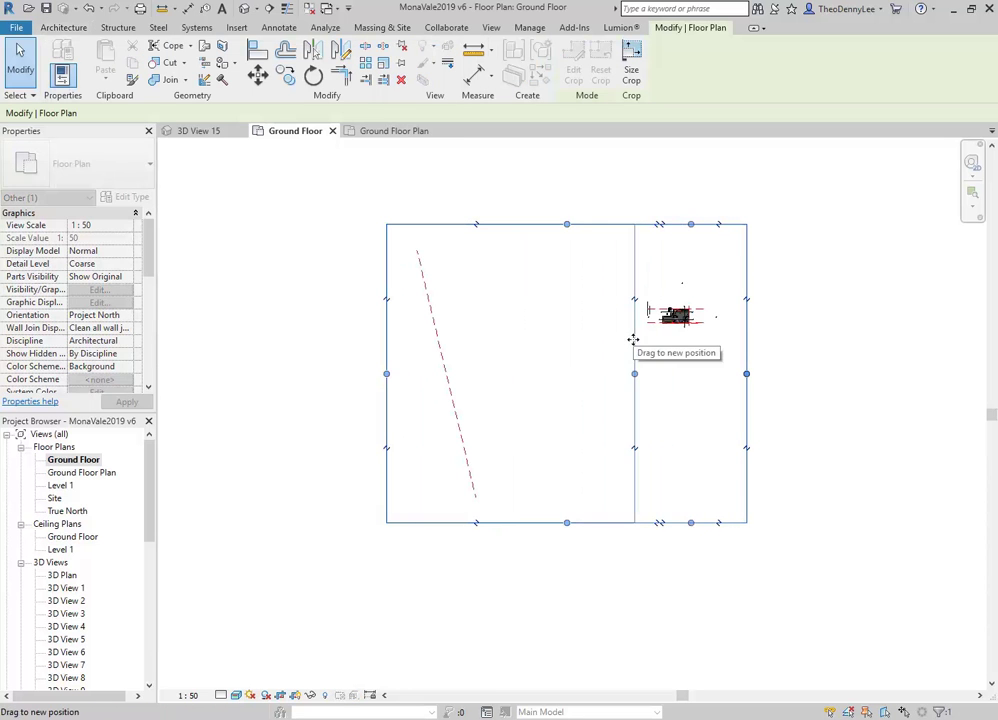
pyautogui.moveTo(748, 377); pyautogui.dragTo(700, 381)
pyautogui.moveTo(668, 522); pyautogui.dragTo(668, 334)
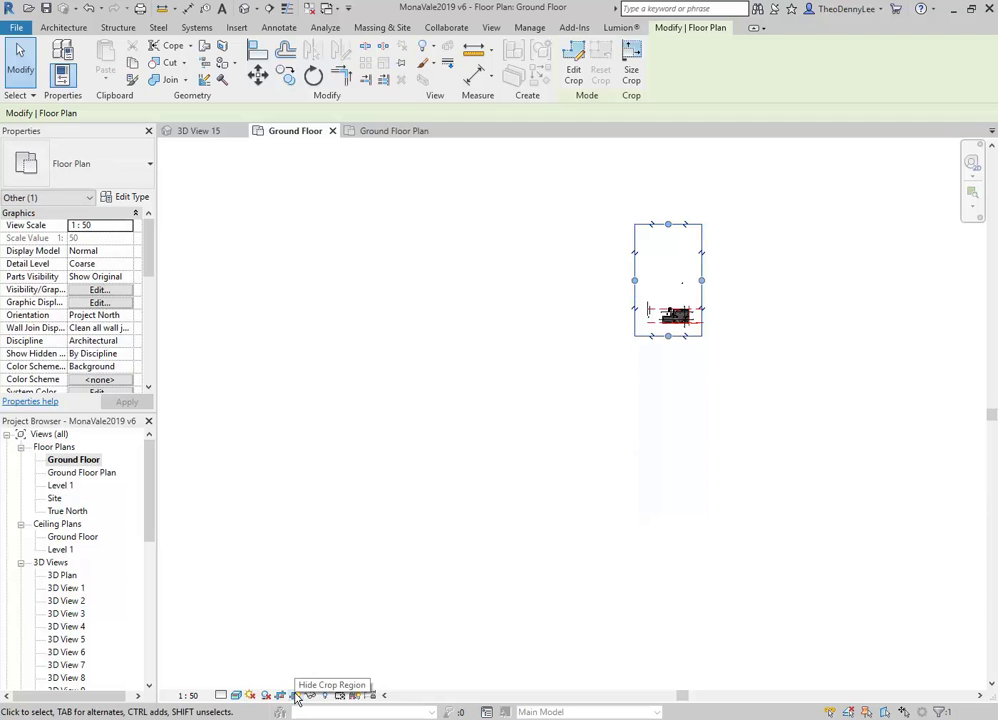
pyautogui.press('Escape')
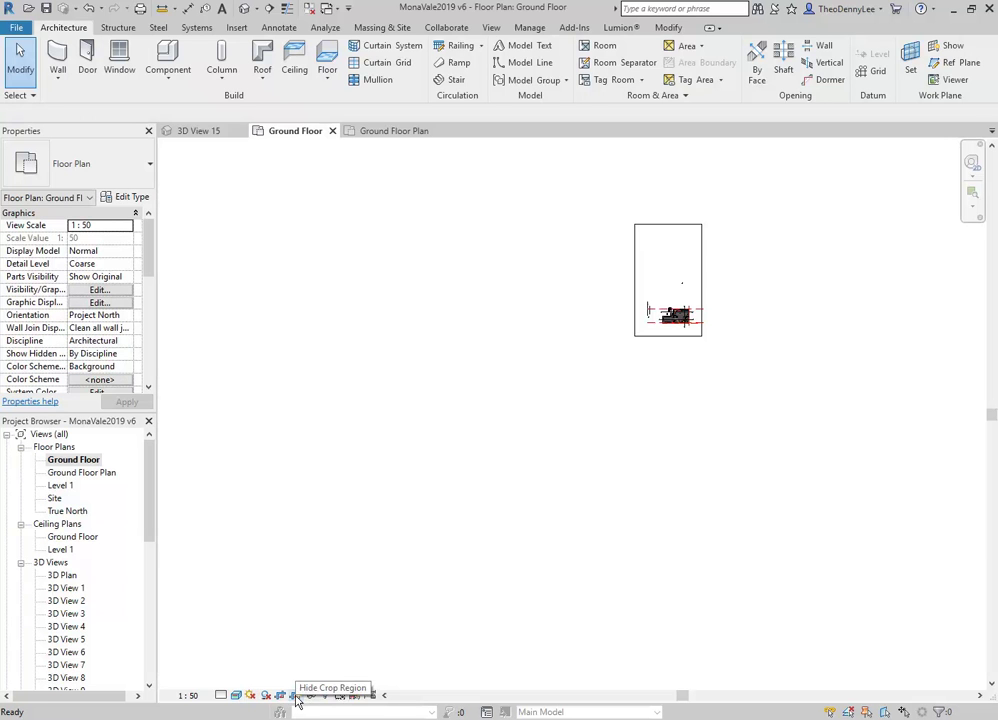
pyautogui.scroll(2, 668, 248)
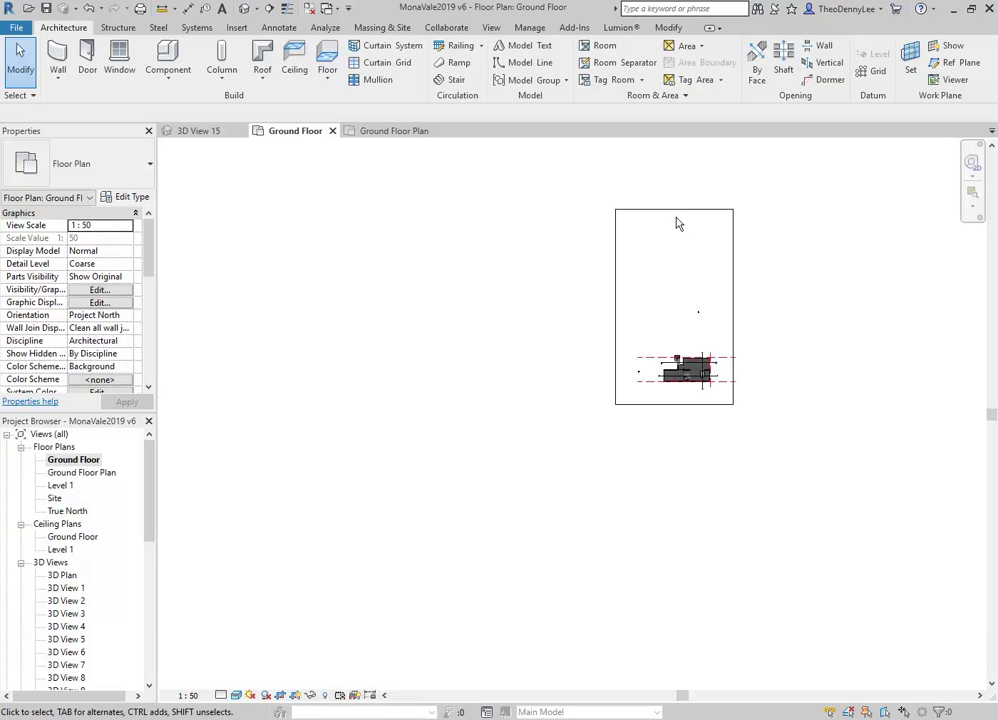
pyautogui.click(672, 210)
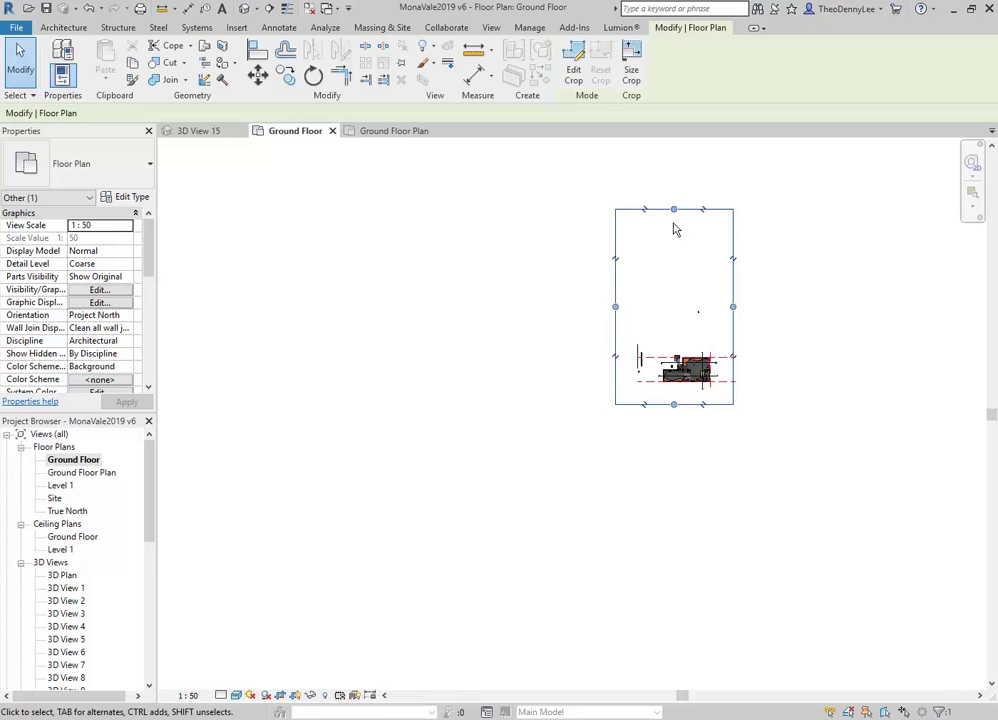
pyautogui.moveTo(674, 210); pyautogui.dragTo(673, 334)
# Tighten the crop region's left and upper edges around the building and delete the stray railings outside it.
pyautogui.scroll(3, 676, 364)
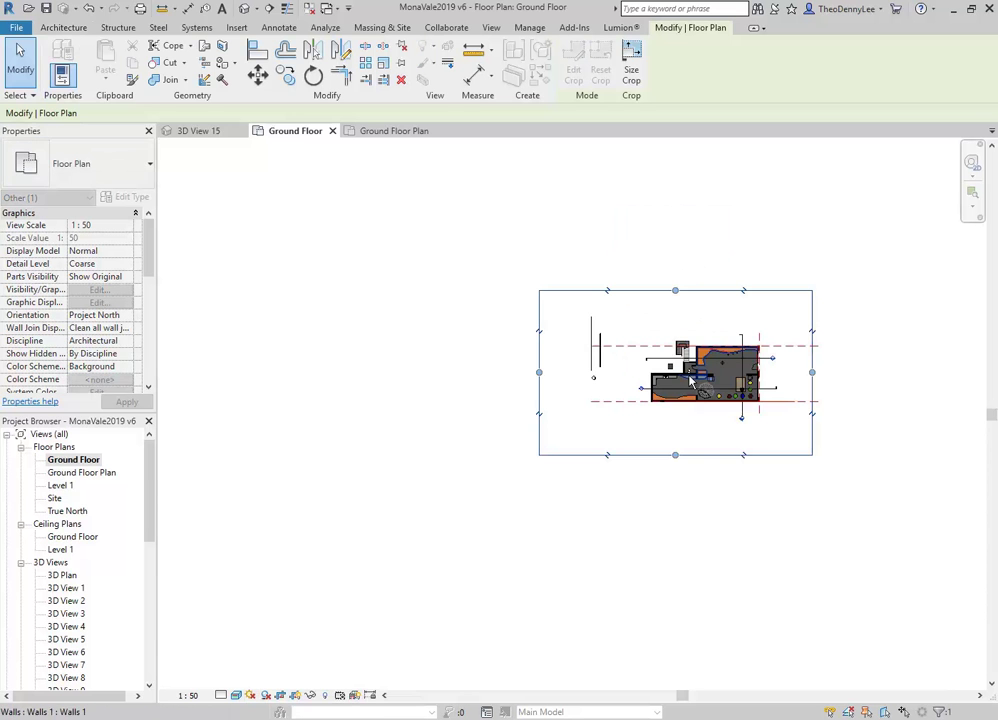
pyautogui.scroll(1, 635, 345)
pyautogui.moveTo(537, 357); pyautogui.dragTo(450, 361, button='middle')
pyautogui.scroll(2, 449, 431)
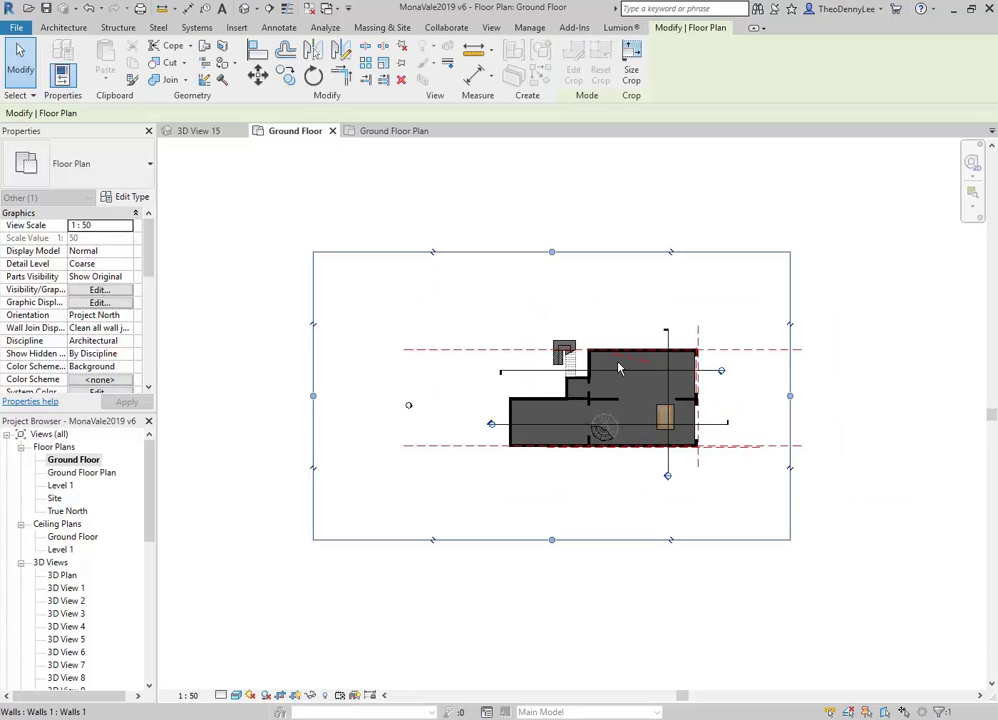
pyautogui.scroll(1, 449, 431)
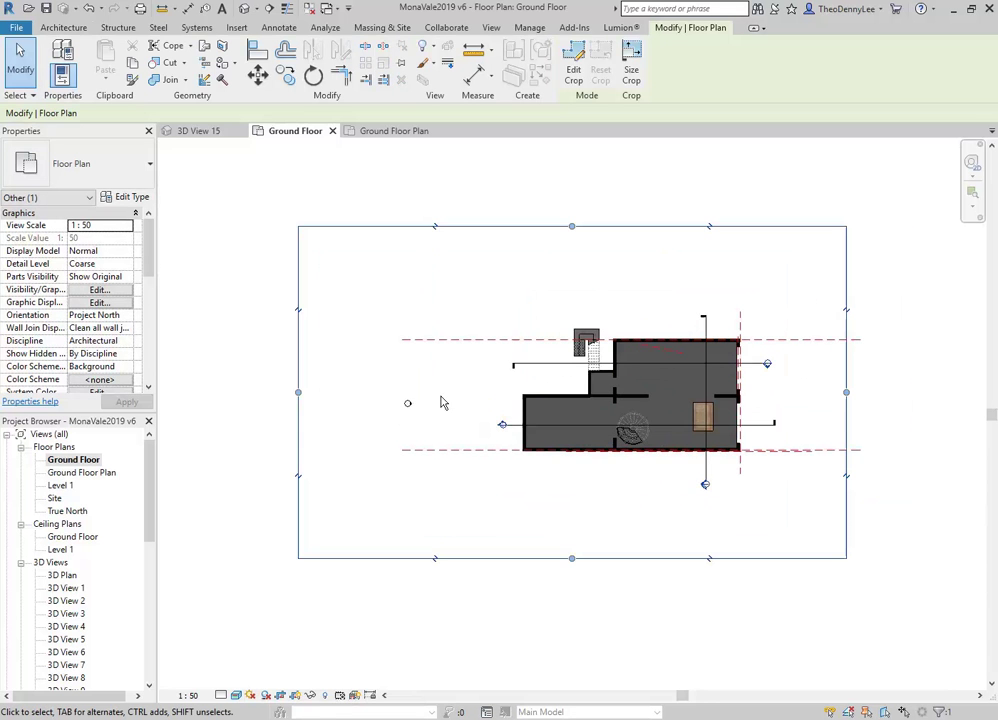
pyautogui.moveTo(281, 390); pyautogui.dragTo(376, 390)
pyautogui.moveTo(644, 197); pyautogui.dragTo(644, 252)
pyautogui.click(421, 364)
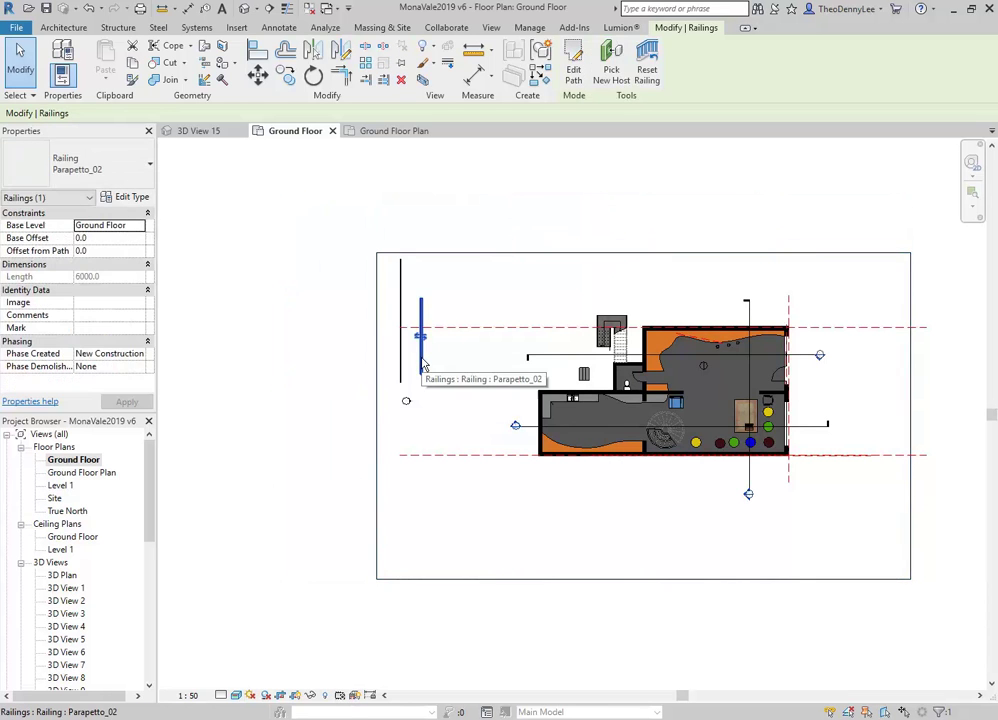
pyautogui.press('Delete')
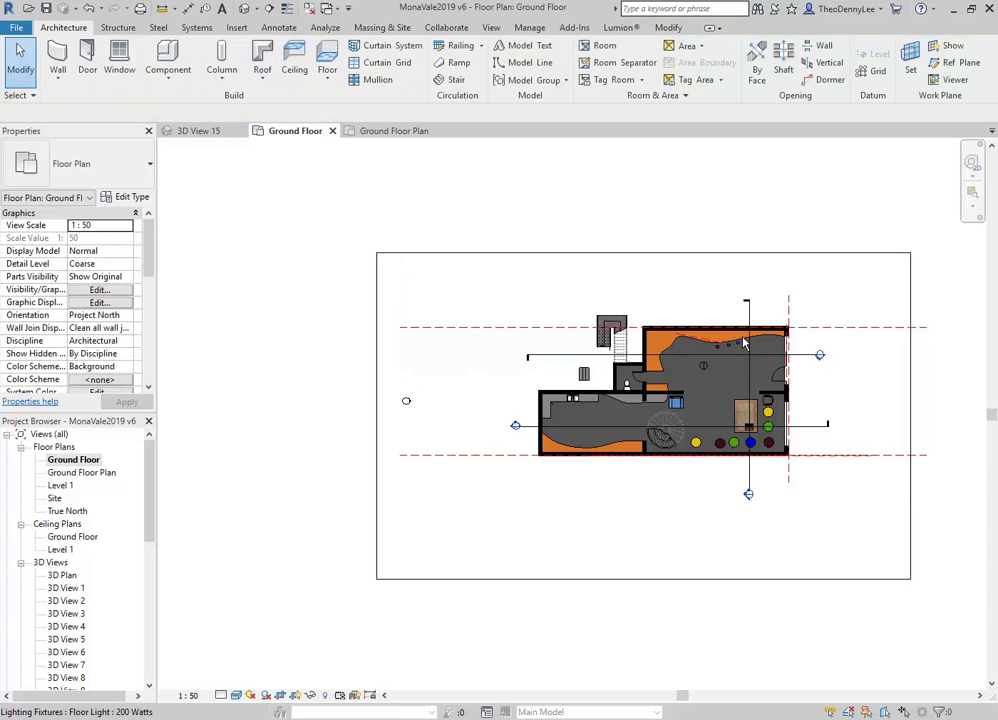
# Name the sloping reference plane at the curved wall "Embossing plane".
pyautogui.scroll(6, 688, 335)
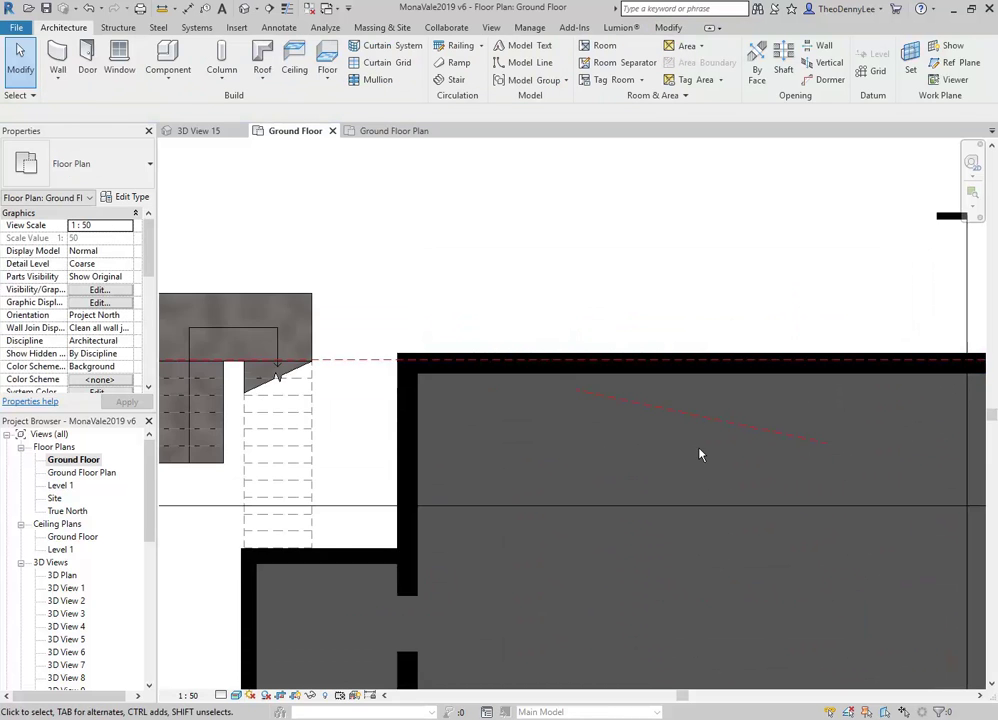
pyautogui.moveTo(685, 452); pyautogui.dragTo(598, 361, button='middle')
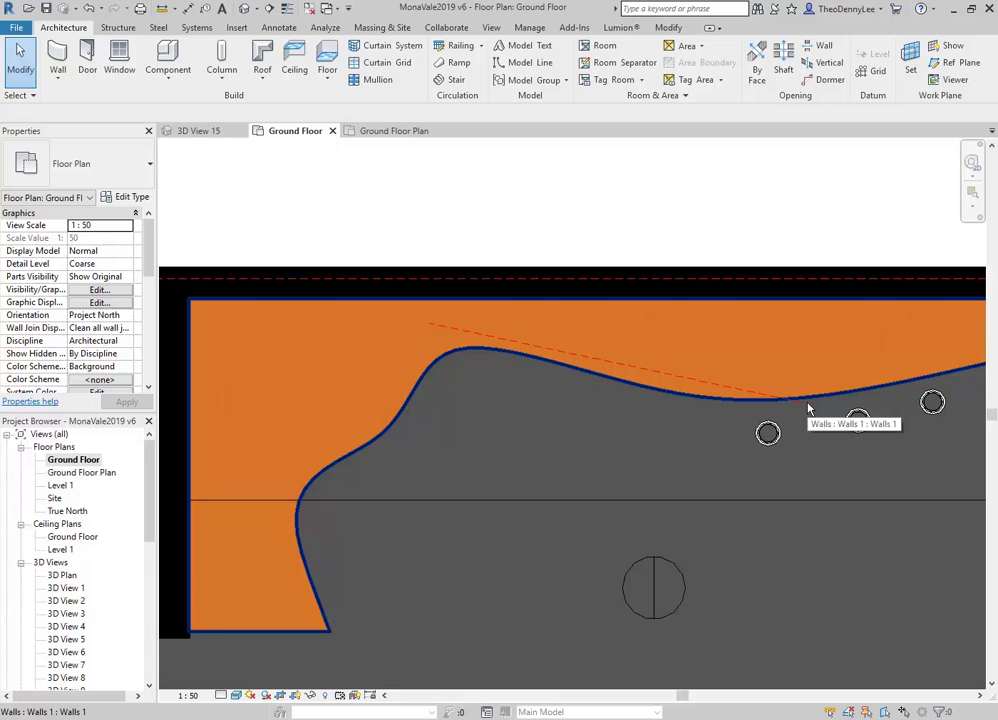
pyautogui.press('Tab')
pyautogui.press('Tab')
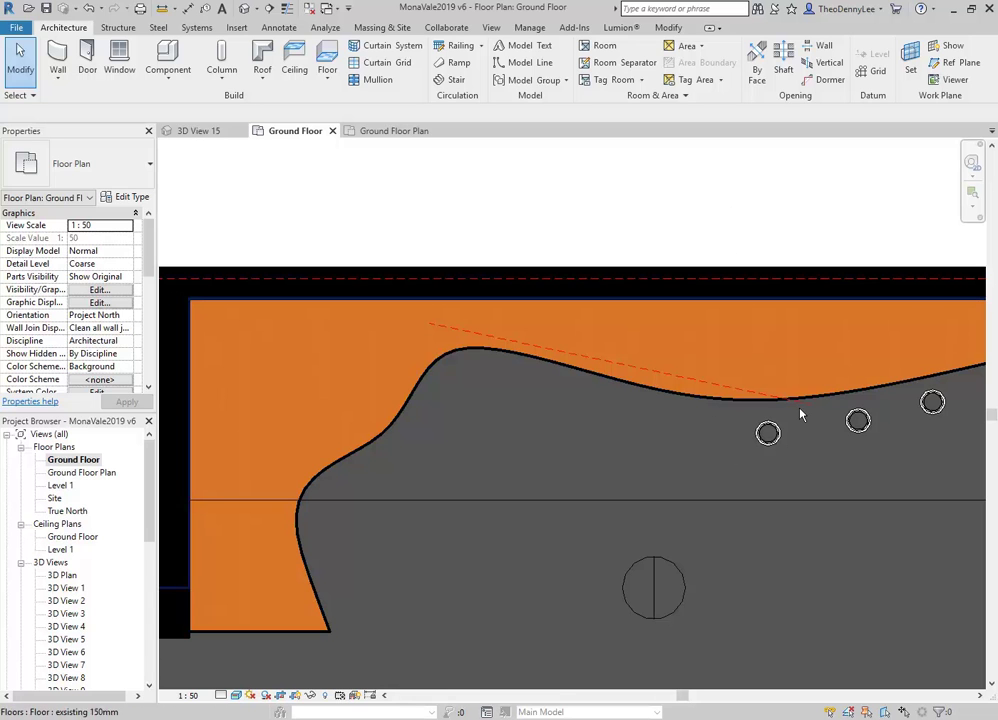
pyautogui.press('Tab')
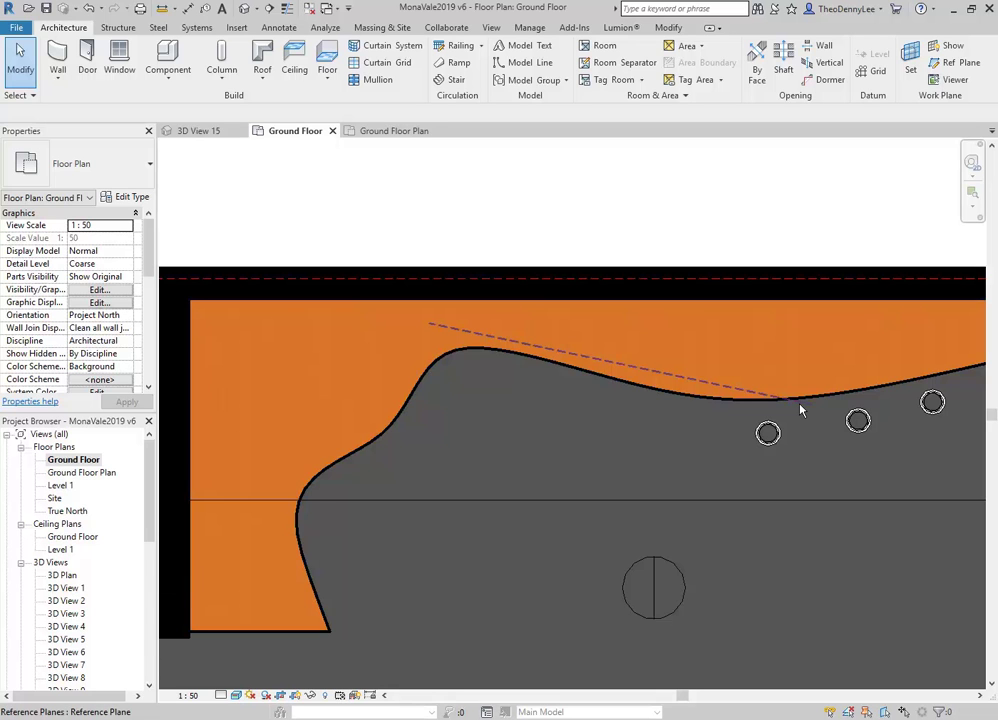
pyautogui.press('Tab')
pyautogui.press('Tab')
pyautogui.press('Tab')
pyautogui.press('Tab')
pyautogui.press('Tab')
pyautogui.press('Tab')
pyautogui.press('Tab')
pyautogui.press('Tab')
pyautogui.click(786, 405)
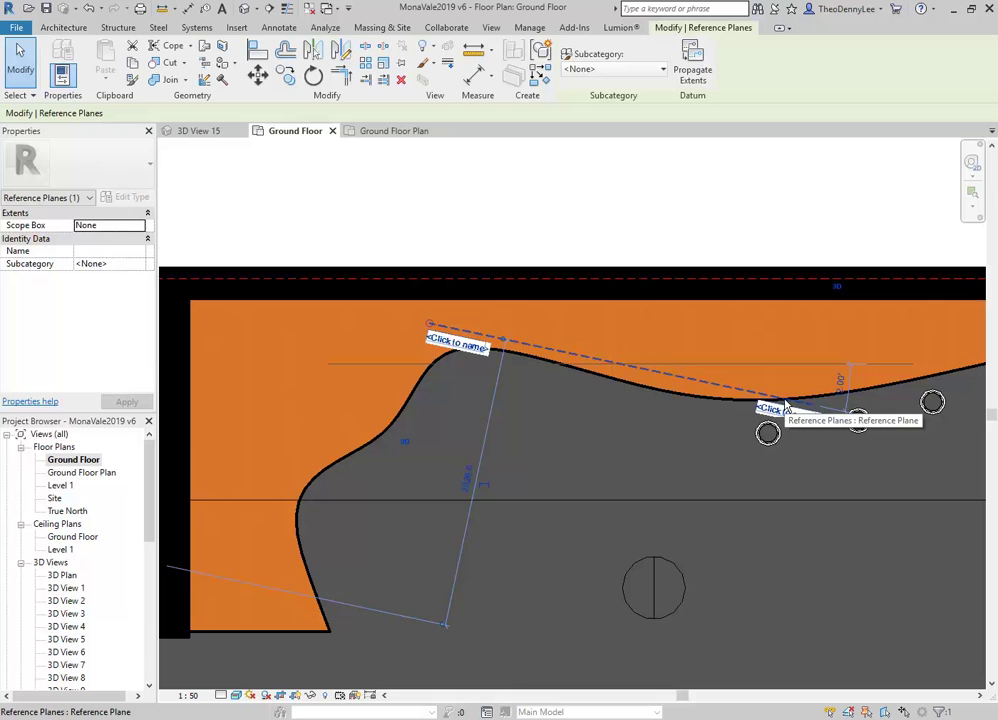
pyautogui.click(443, 345)
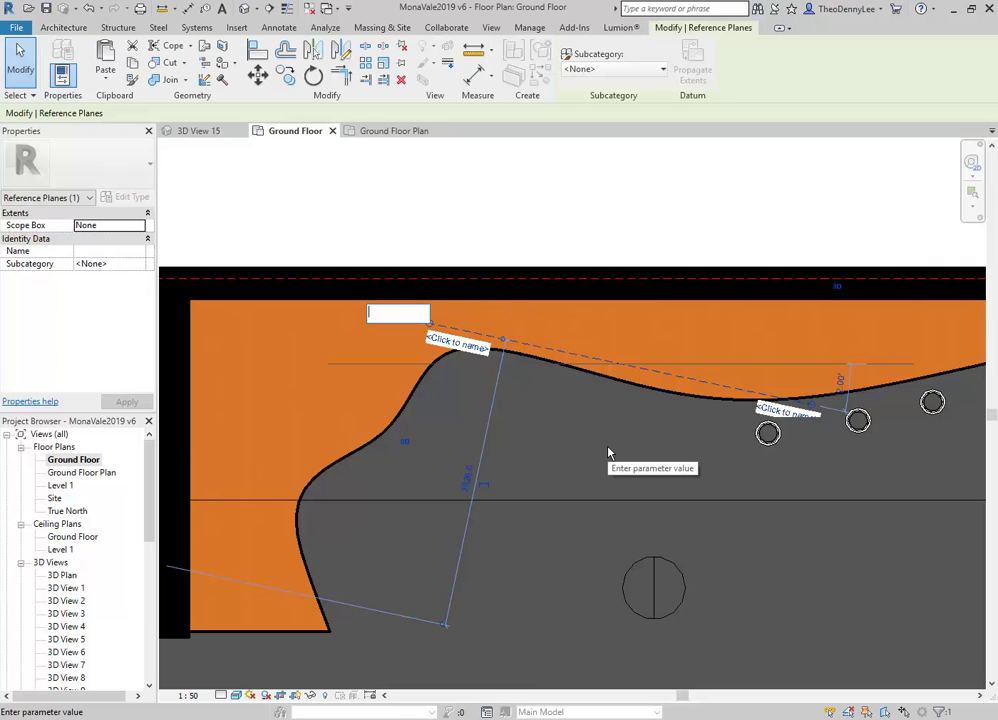
pyautogui.write('Embo')
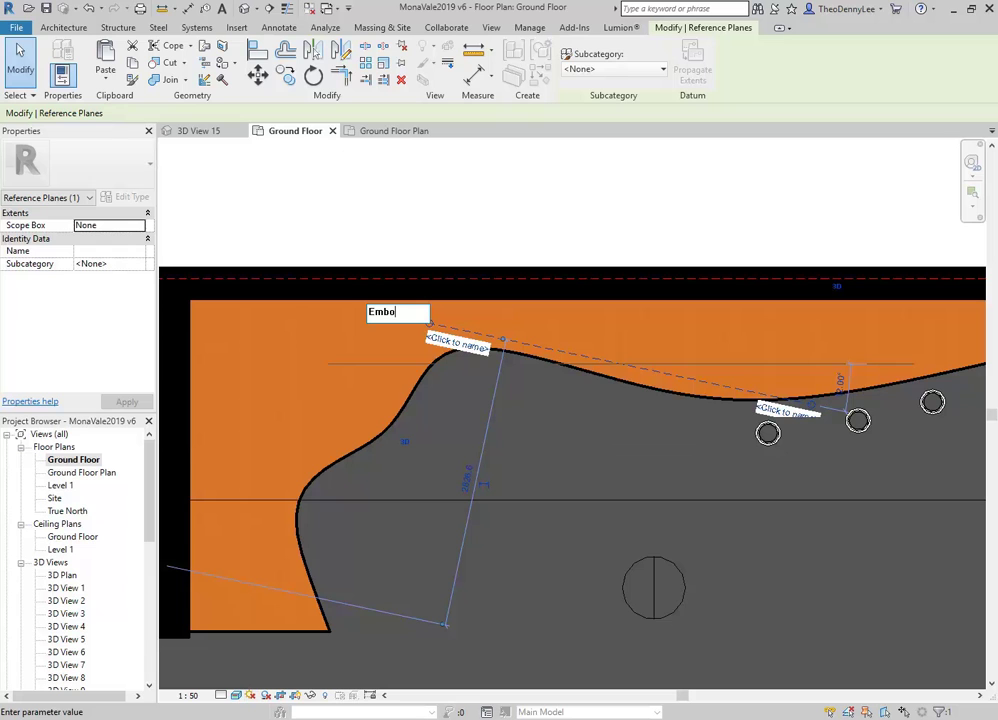
pyautogui.write('ssing plane')
pyautogui.press('Return')
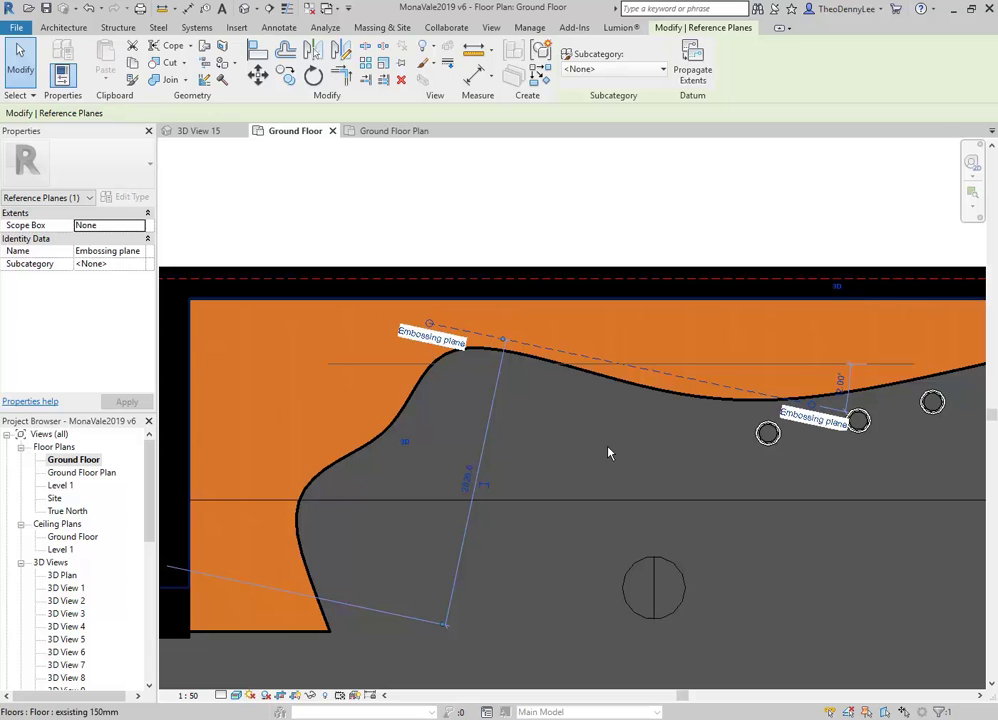
pyautogui.click(492, 172)
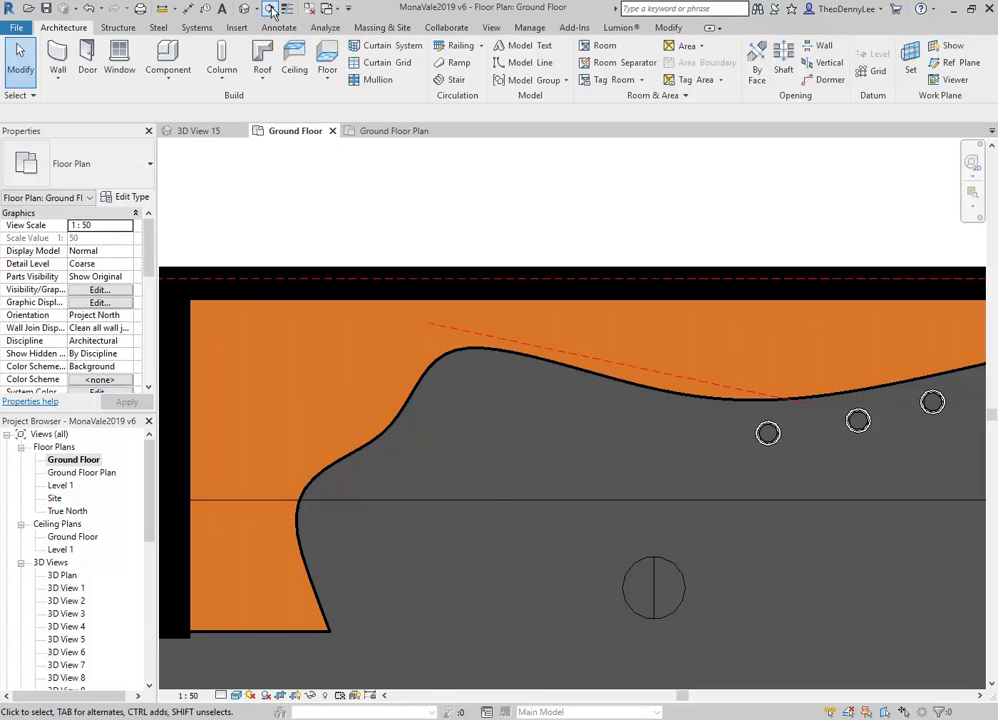
# Draw a section along the Embossing plane and move it into the room in front of the curved wall.
pyautogui.click(269, 9)
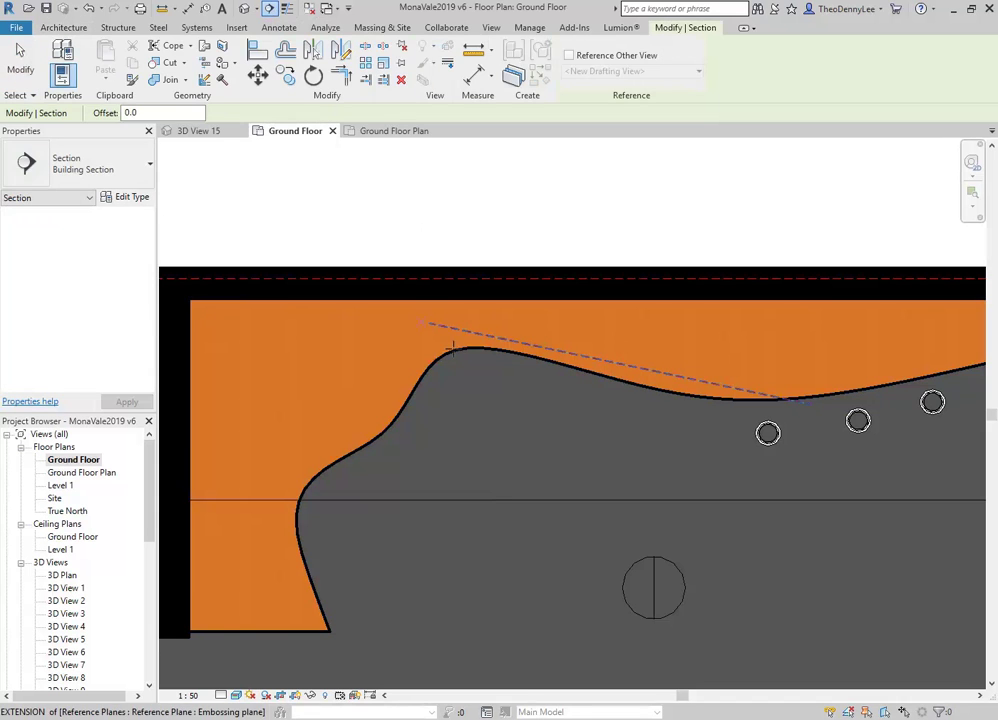
pyautogui.click(429, 323)
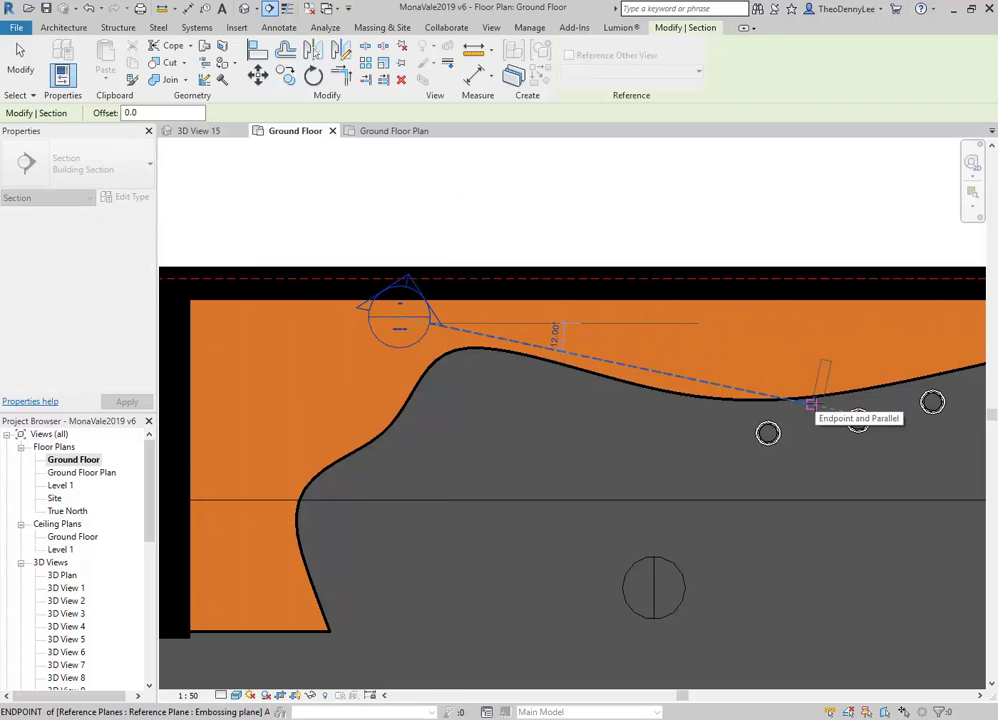
pyautogui.click(811, 404)
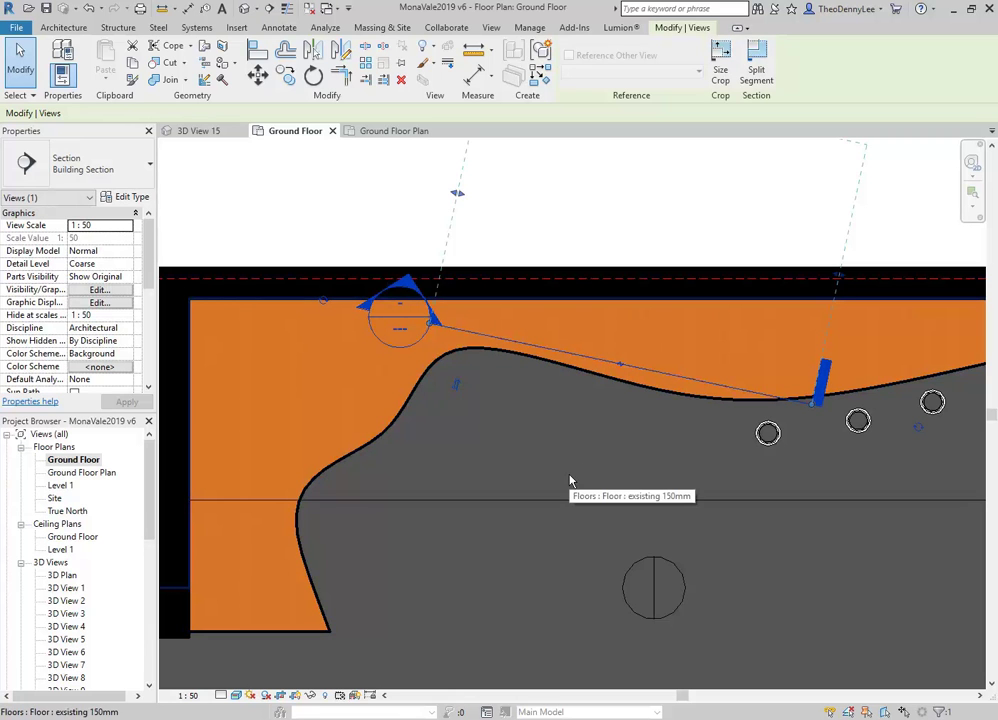
pyautogui.moveTo(570, 441); pyautogui.dragTo(528, 334)
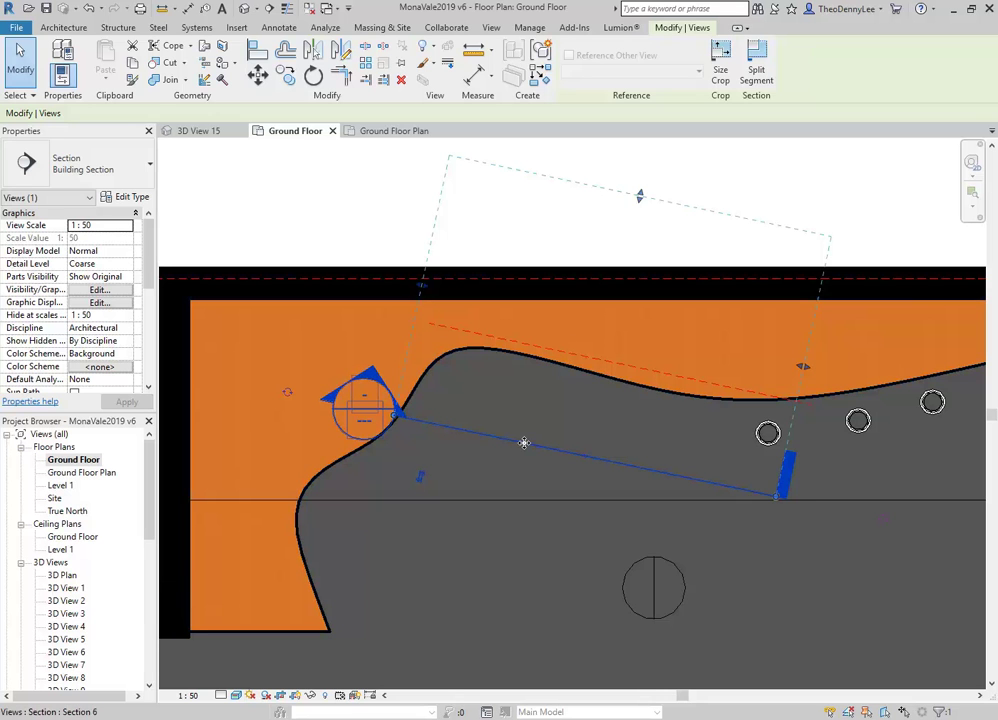
pyautogui.moveTo(528, 430)
pyautogui.mouseDown()
pyautogui.moveTo(528, 401)
pyautogui.moveTo(523, 446)
pyautogui.mouseUp()
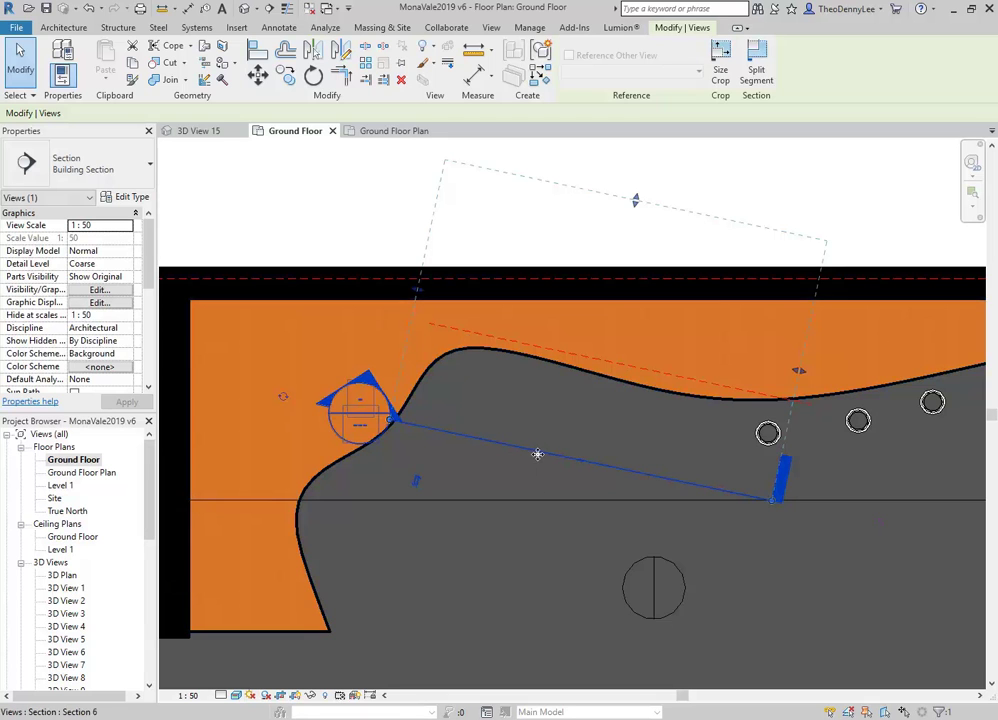
# Open the new section's view and shrink its crop region to the ground-floor storey, from just above Level 1 to just below Ground Floor.
pyautogui.rightClick(363, 379)
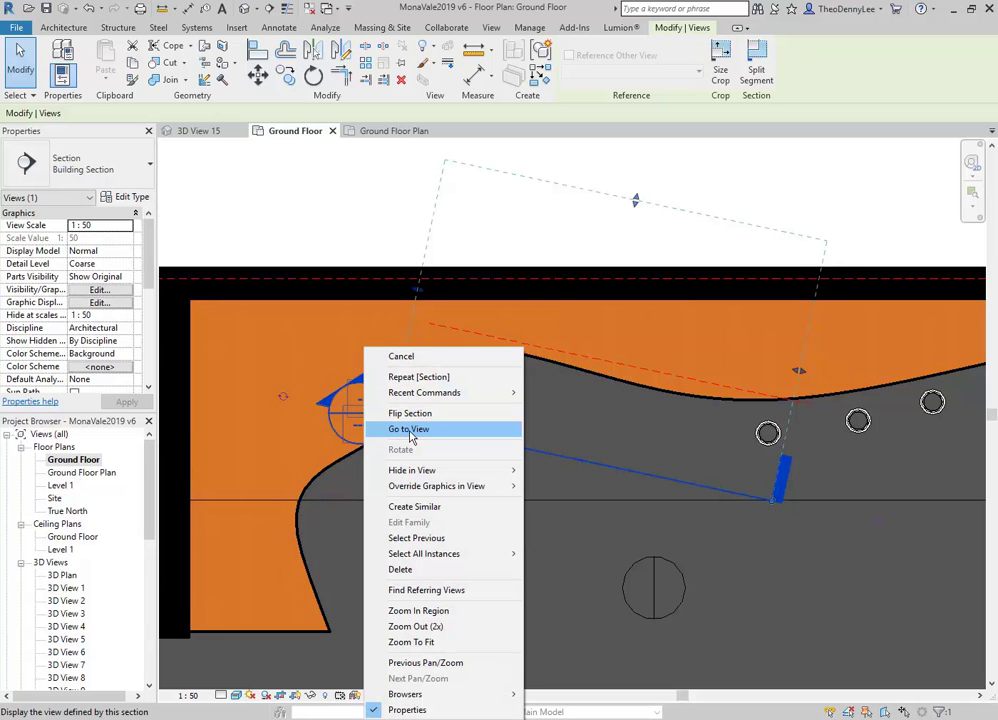
pyautogui.click(410, 431)
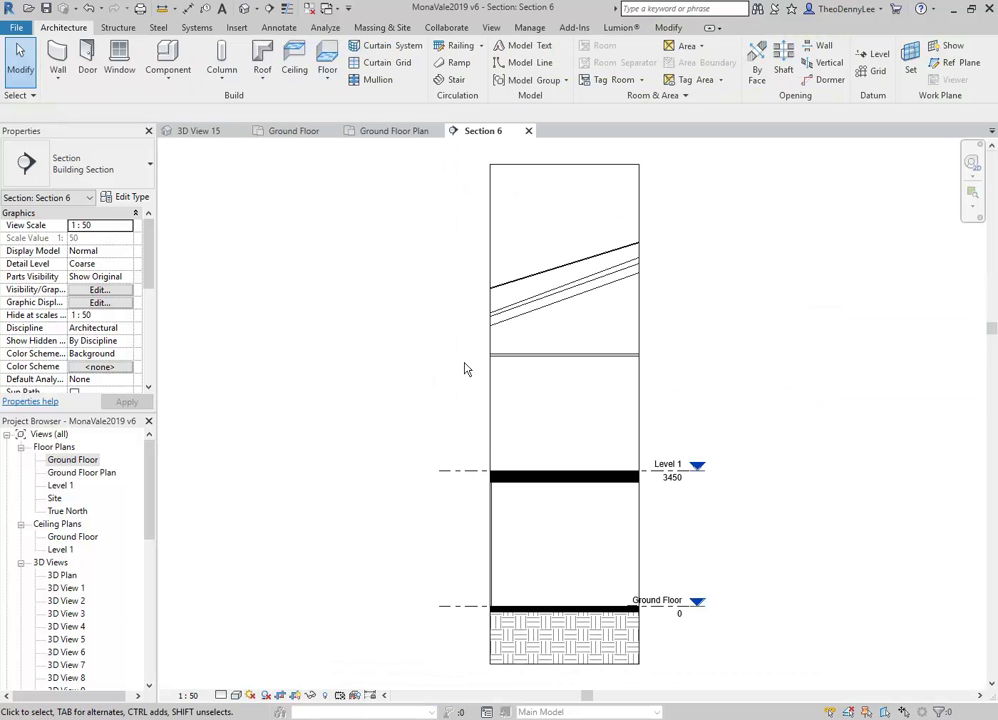
pyautogui.click(583, 165)
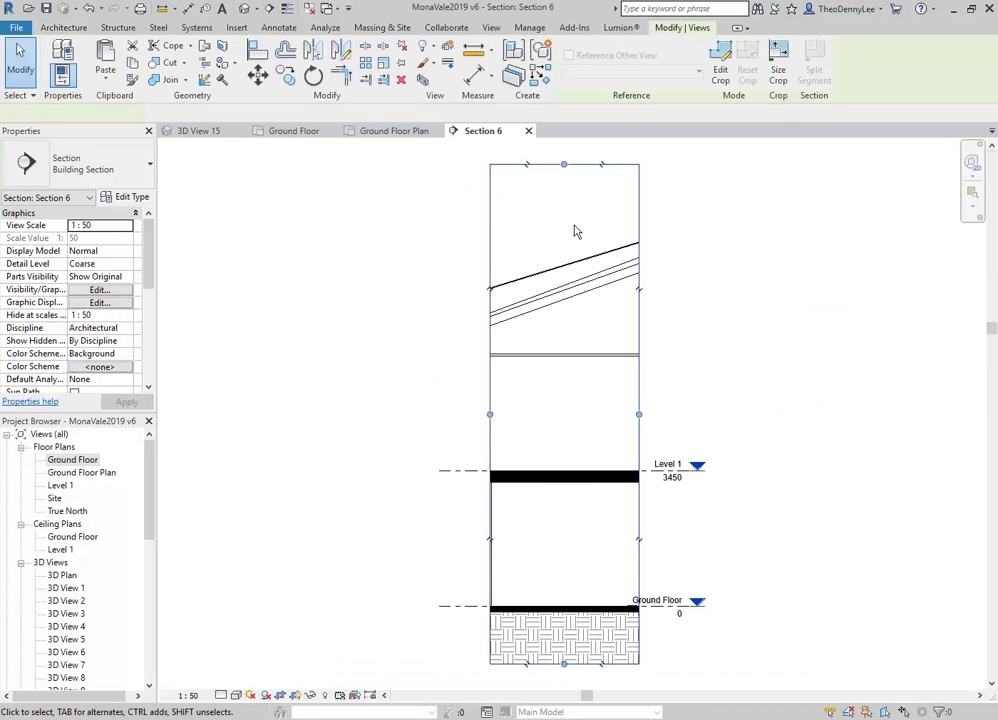
pyautogui.moveTo(564, 164); pyautogui.dragTo(562, 456)
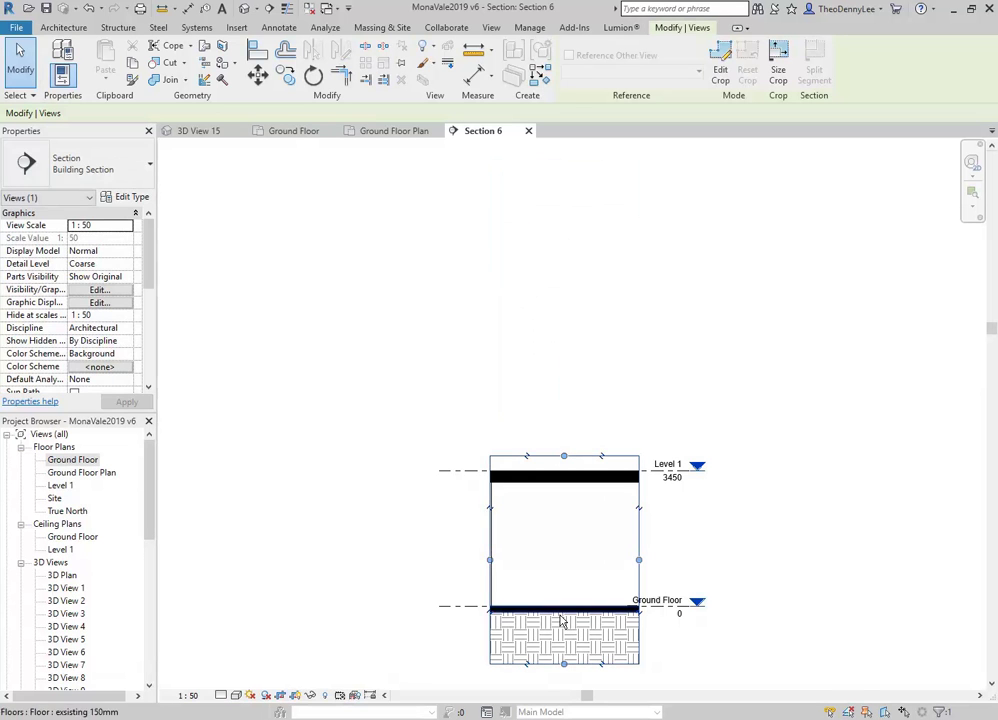
pyautogui.moveTo(566, 664); pyautogui.dragTo(565, 612)
pyautogui.scroll(2, 566, 564)
pyautogui.moveTo(566, 564); pyautogui.dragTo(496, 464, button='middle')
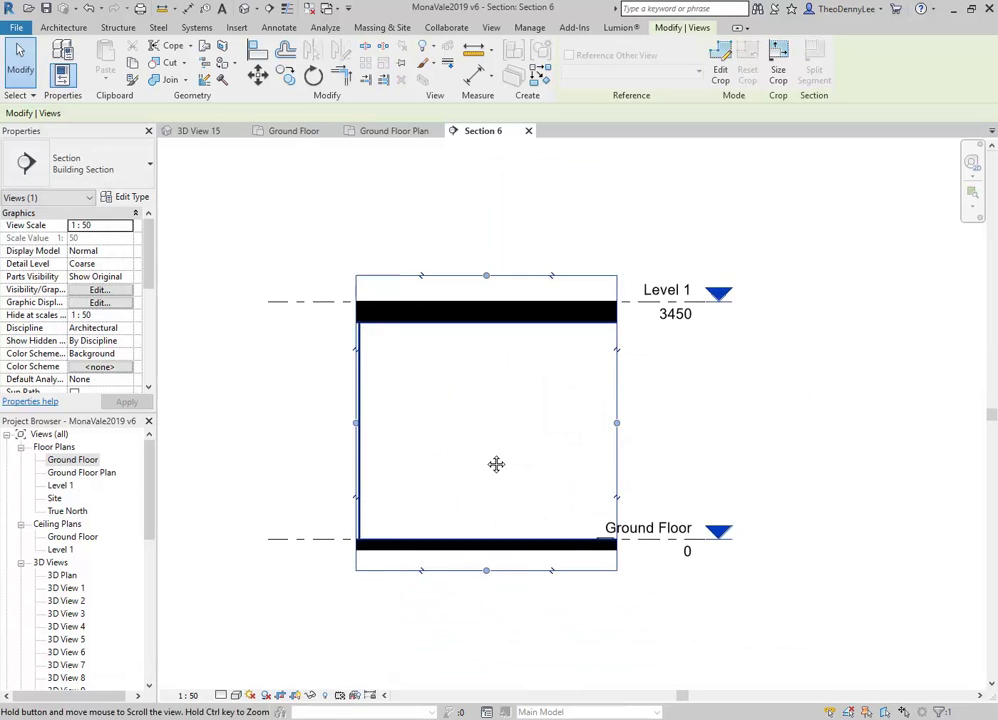
# Switch the section view's visual style so the curved wall is displayed in colour with shading.
pyautogui.scroll(2, 446, 490)
pyautogui.moveTo(446, 490); pyautogui.dragTo(428, 508, button='middle')
pyautogui.click(236, 695)
pyautogui.click(265, 664)
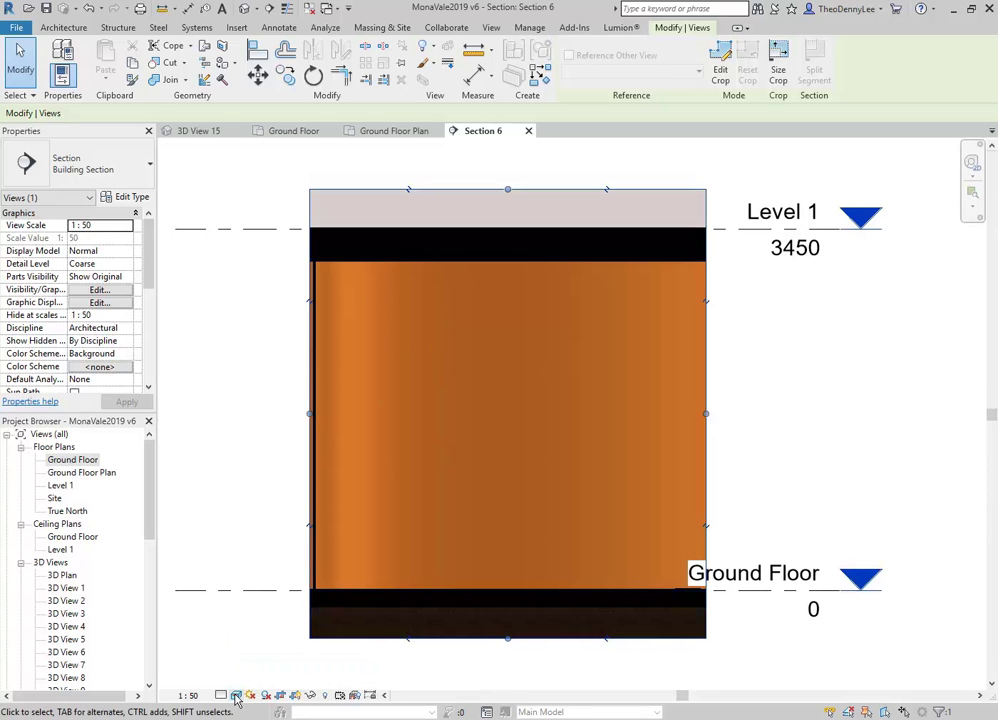
pyautogui.scroll(1, 435, 469)
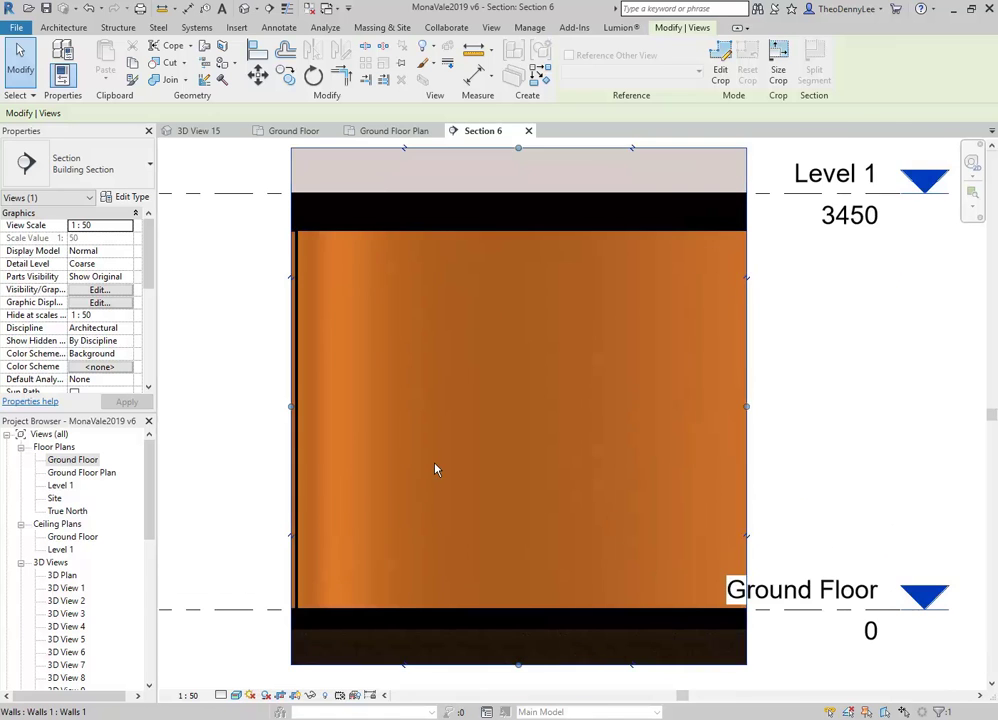
pyautogui.scroll(1, 435, 469)
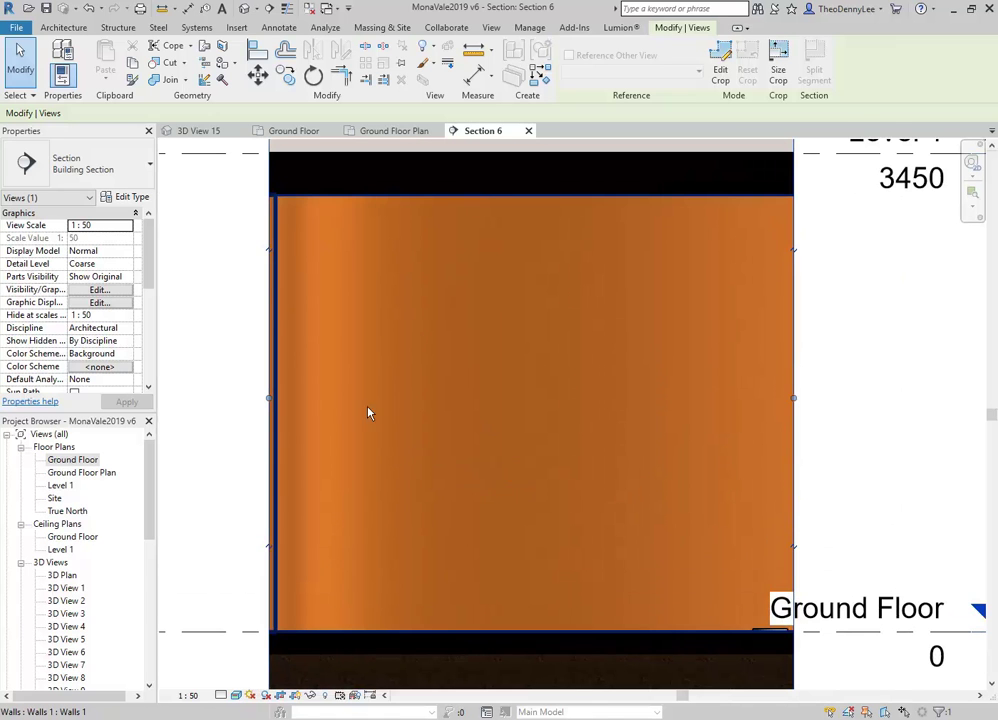
pyautogui.press('Escape')
# Create an in-place component in the Generic Models category and name it "Em".
pyautogui.click(68, 30)
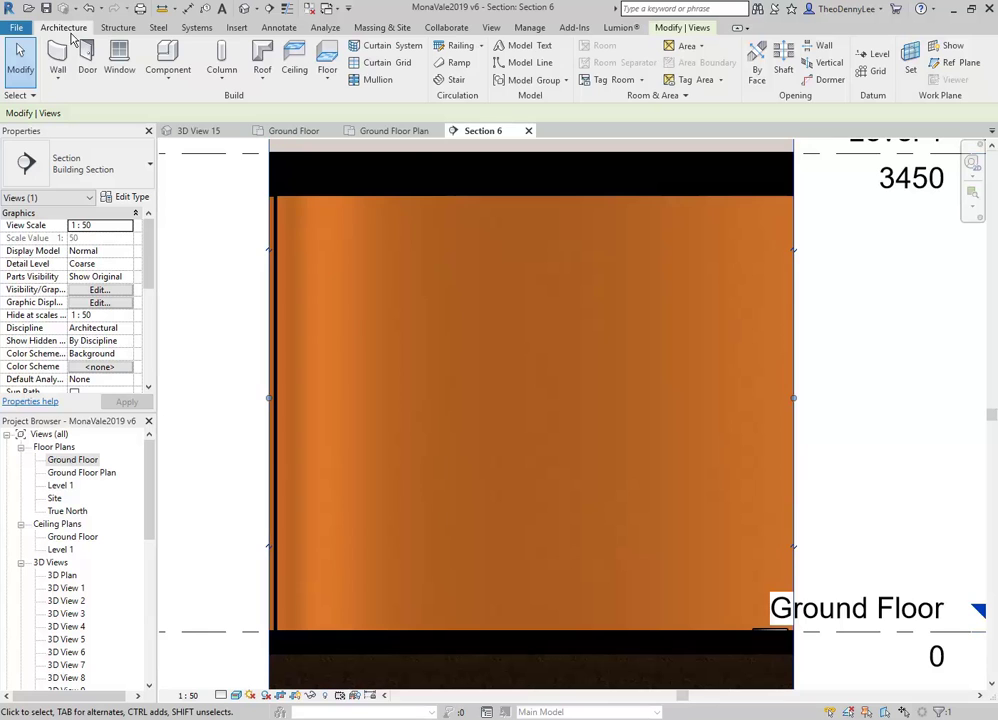
pyautogui.click(180, 74)
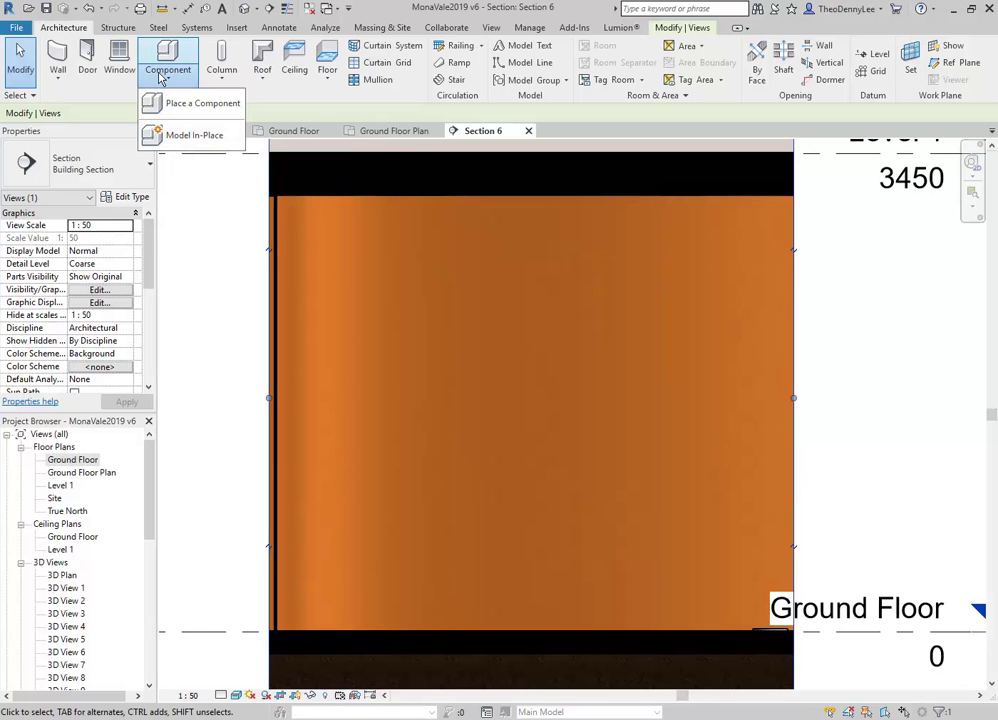
pyautogui.click(170, 137)
pyautogui.click(427, 270)
pyautogui.scroll(-2, 426, 320)
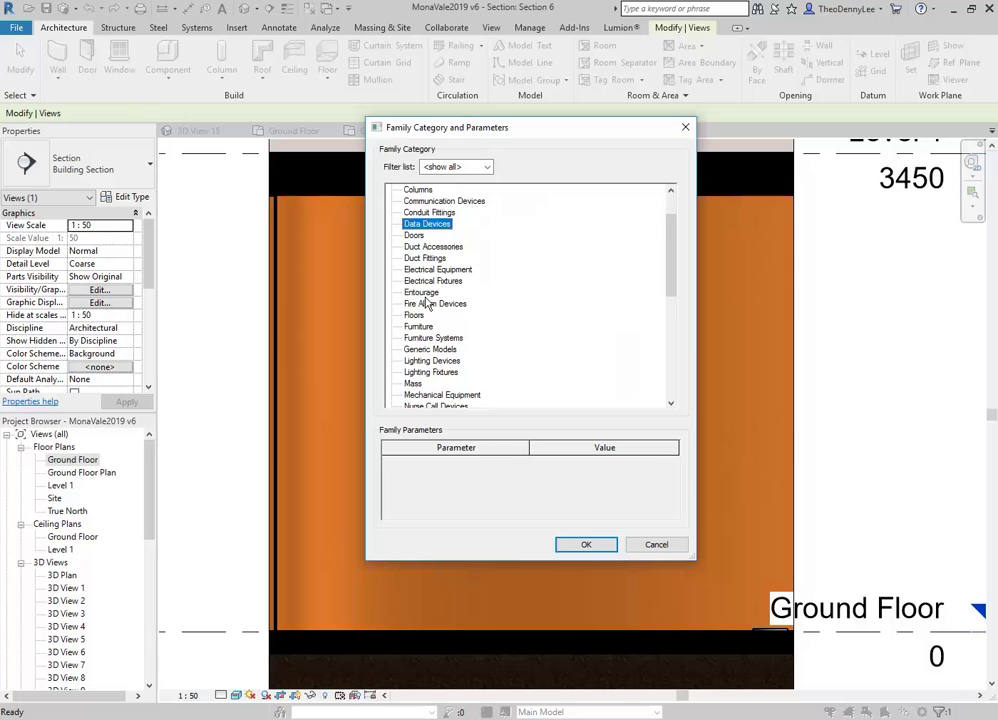
pyautogui.scroll(-1, 432, 363)
pyautogui.click(425, 316)
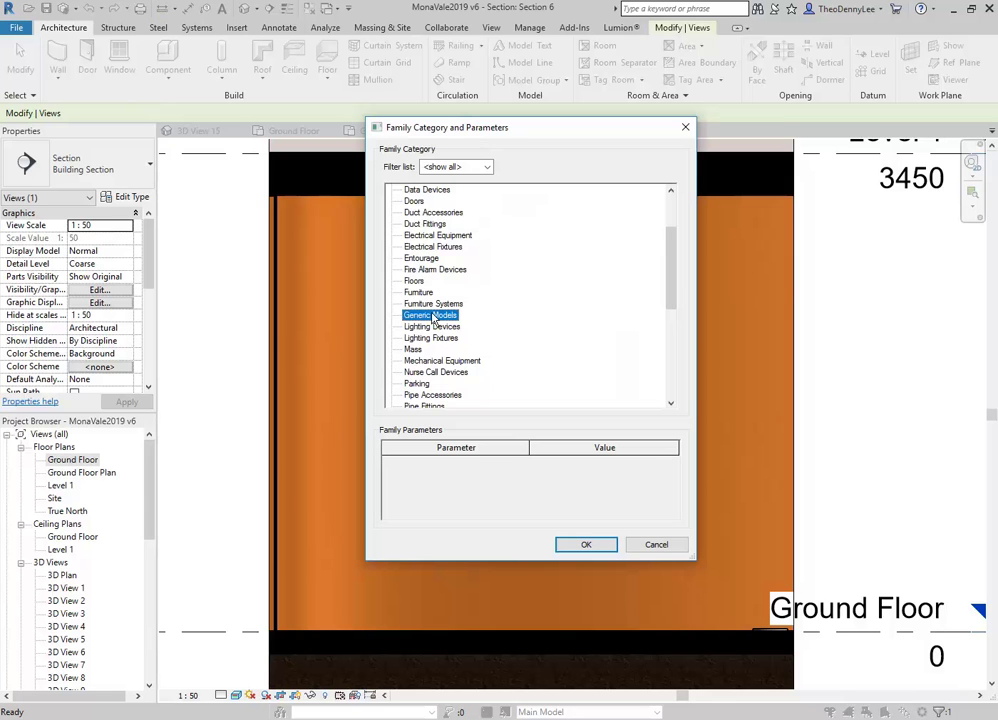
pyautogui.press('Return')
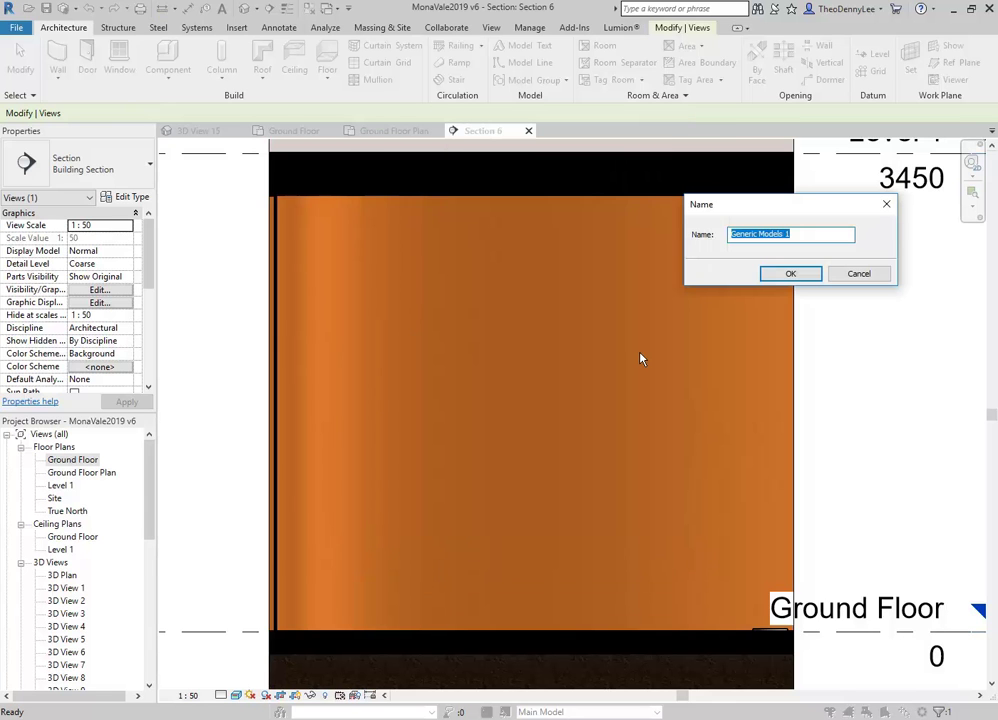
pyautogui.write('Em')
pyautogui.press('Return')
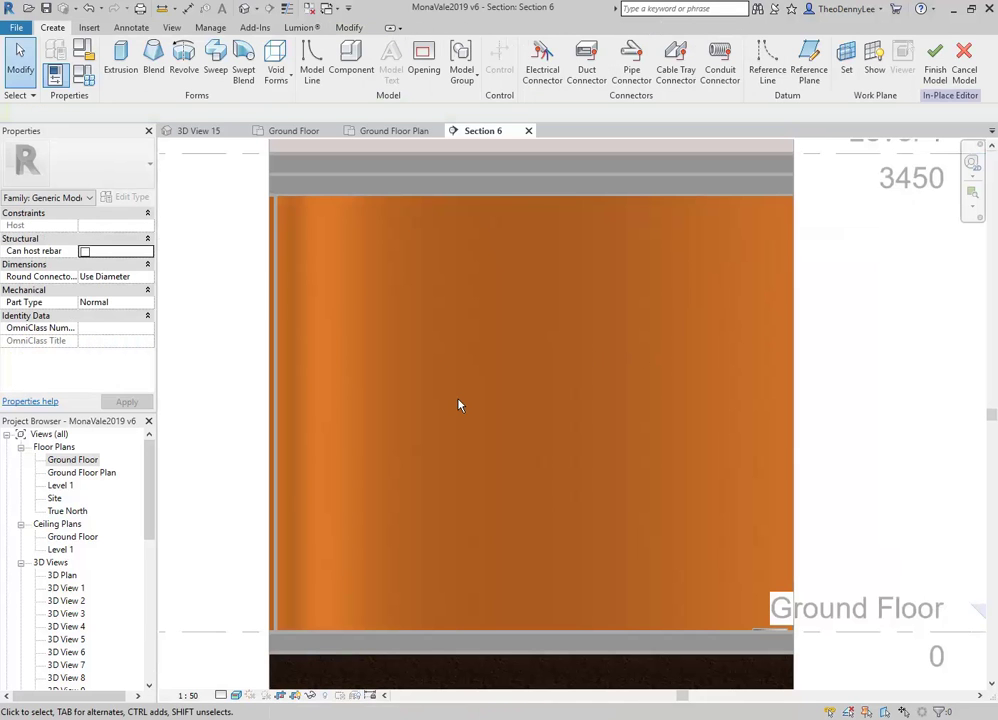
# Begin an Extrusion with "Reference Plane : Embossing plane" as its work plane.
pyautogui.click(121, 65)
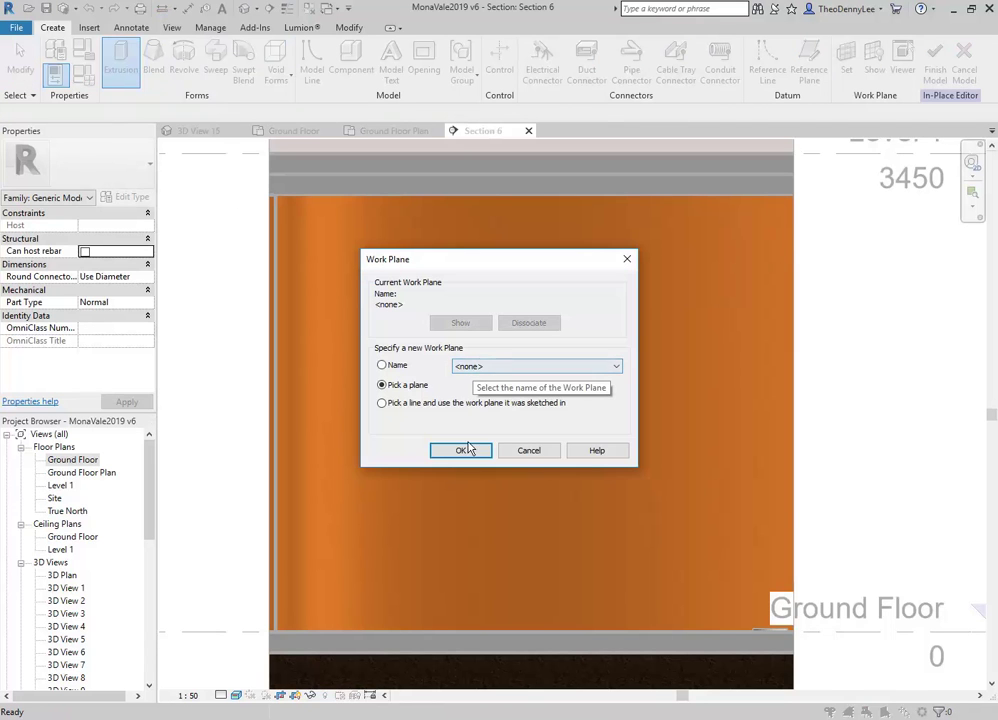
pyautogui.click(516, 366)
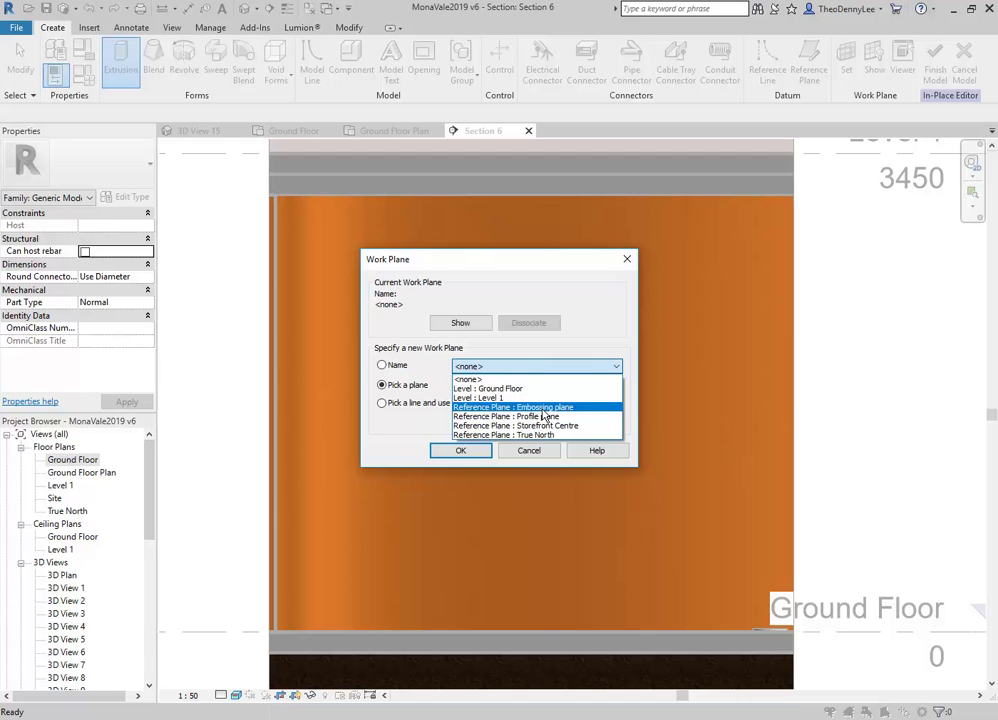
pyautogui.click(541, 408)
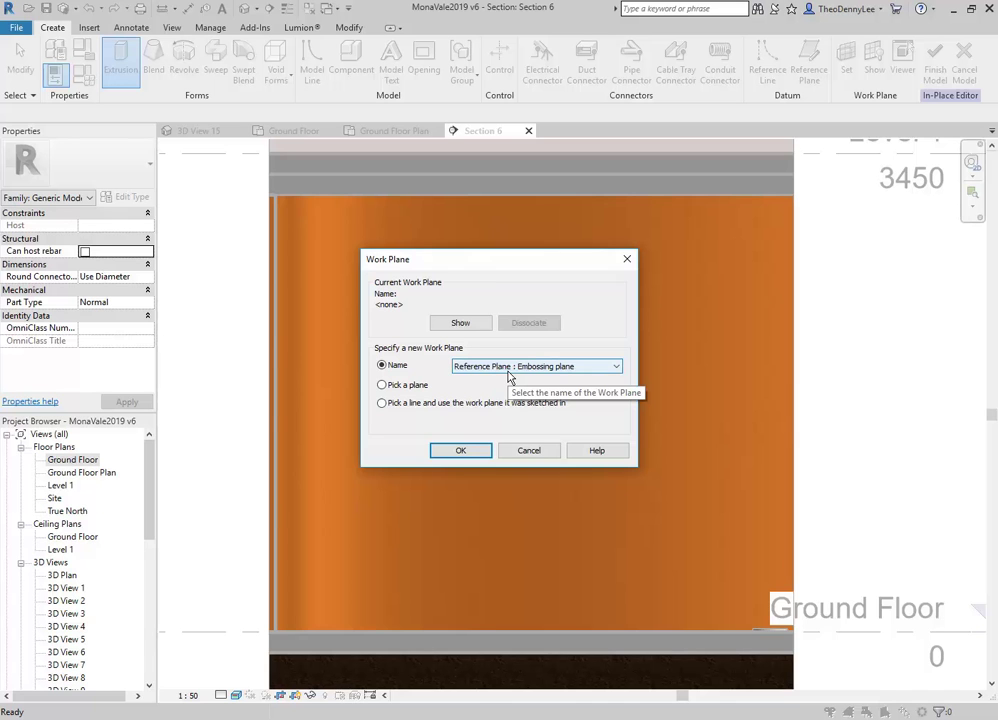
pyautogui.click(509, 372)
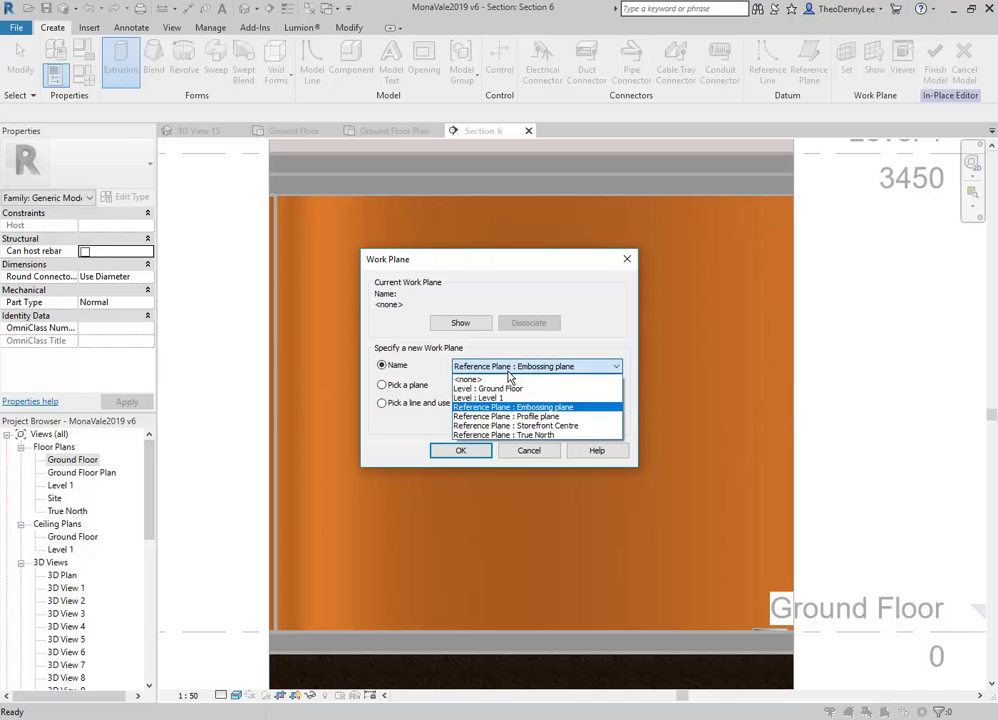
pyautogui.click(509, 372)
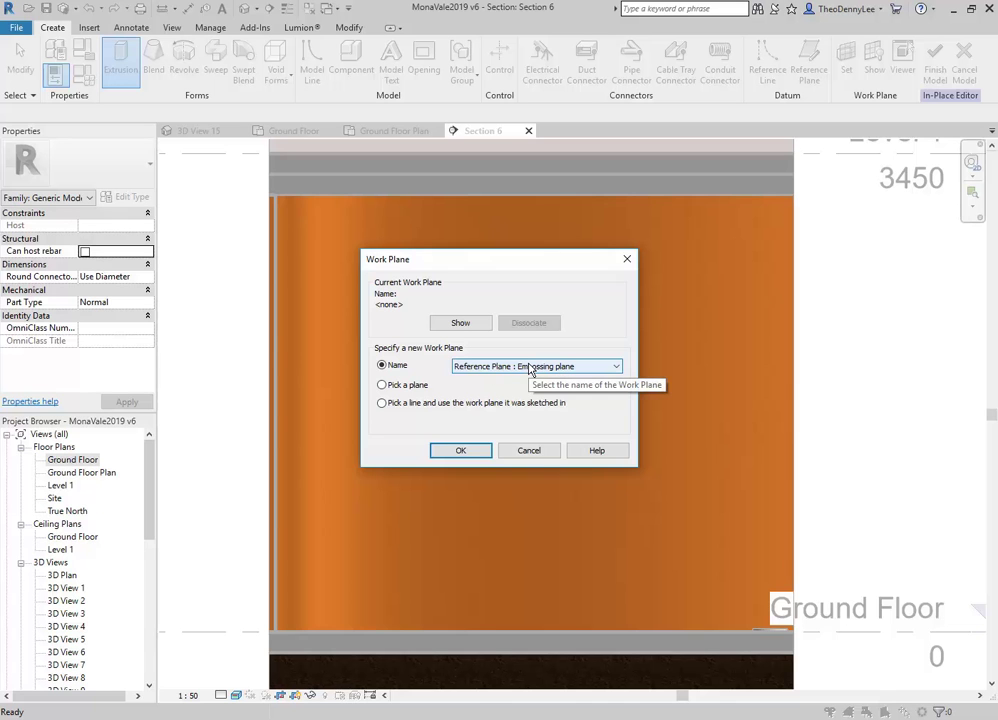
pyautogui.click(459, 452)
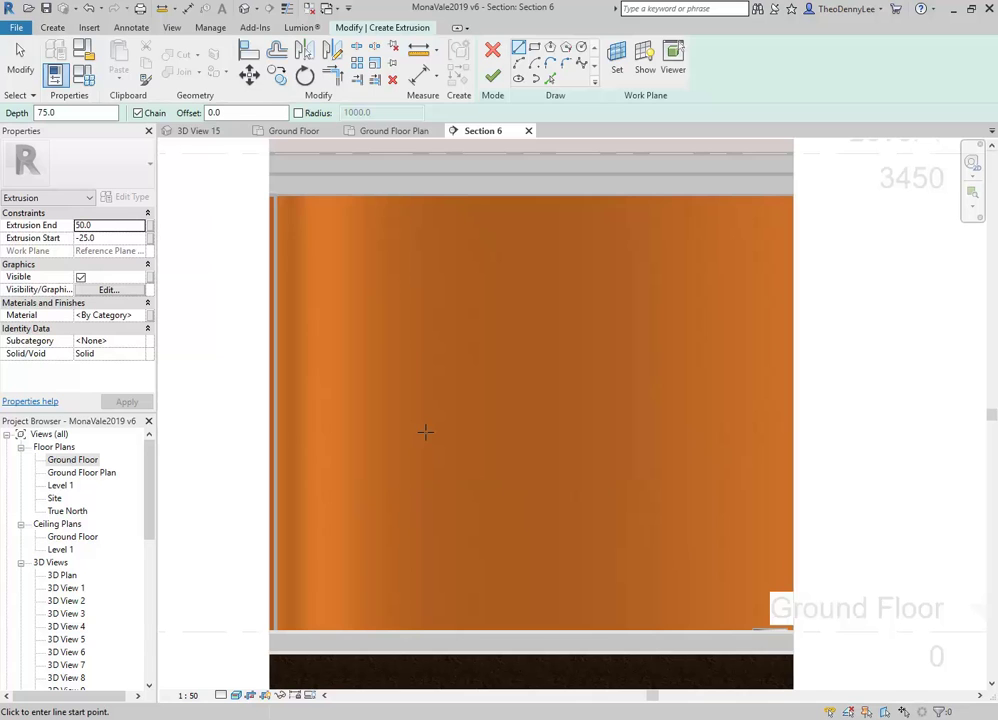
# Sketch a rising sloped line on the curved wall's face and continue it with two connected arcs curving over and down.
pyautogui.click(380, 371)
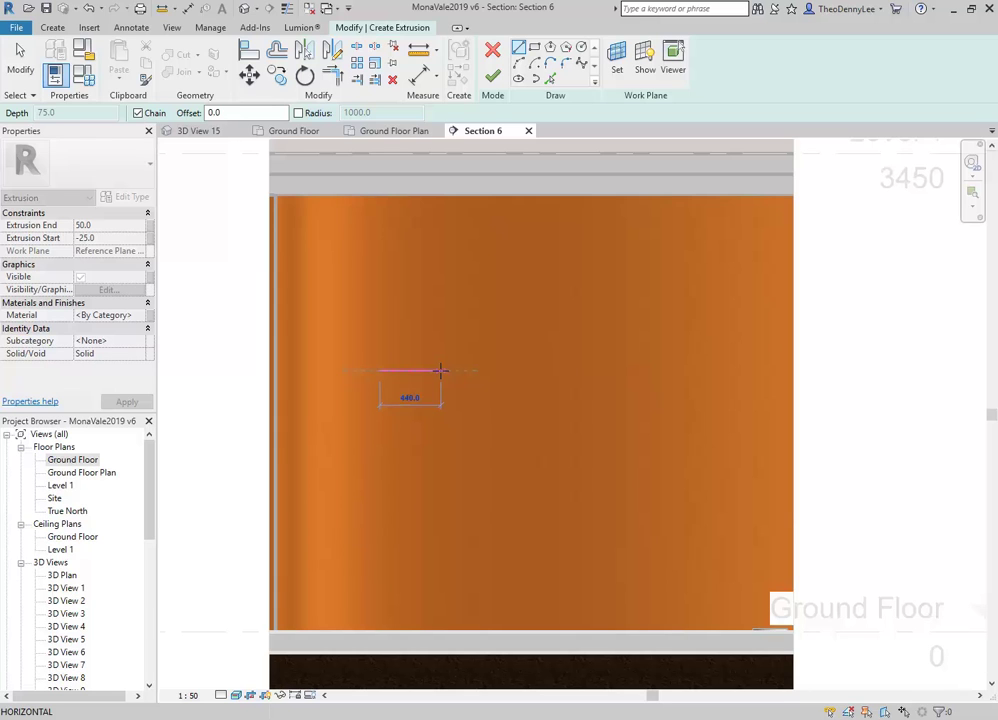
pyautogui.click(444, 327)
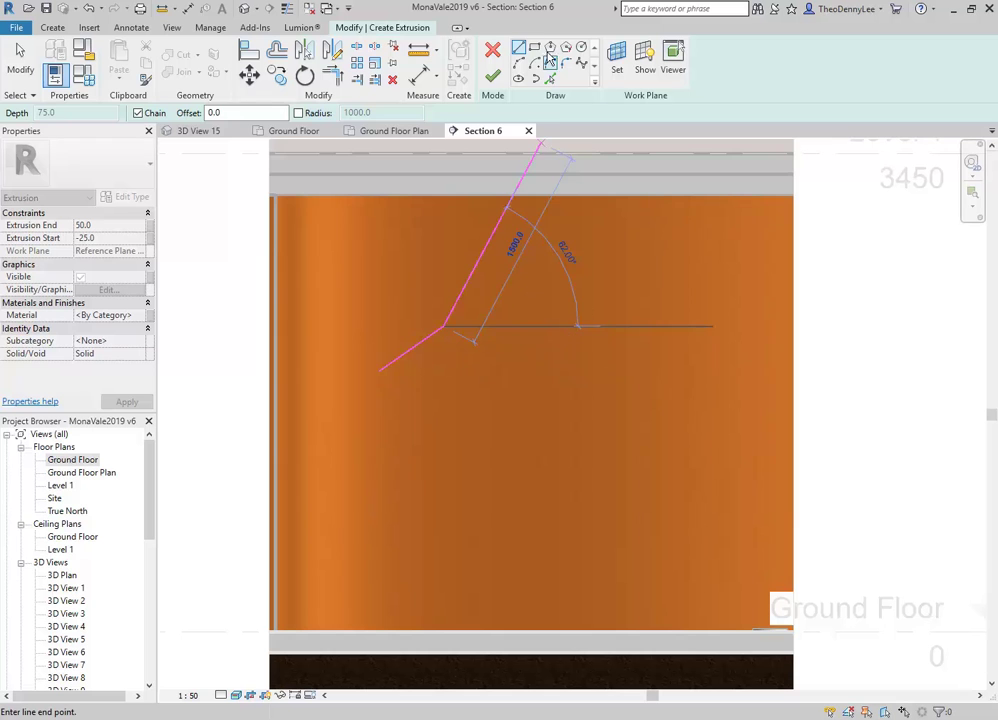
pyautogui.click(518, 62)
pyautogui.click(528, 326)
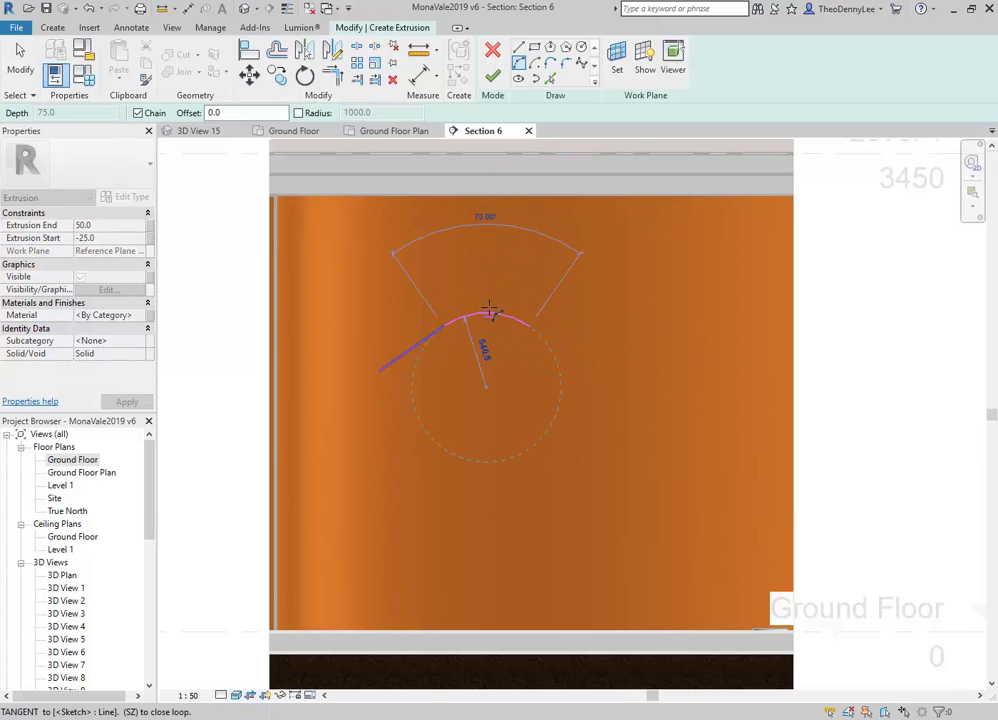
pyautogui.click(489, 314)
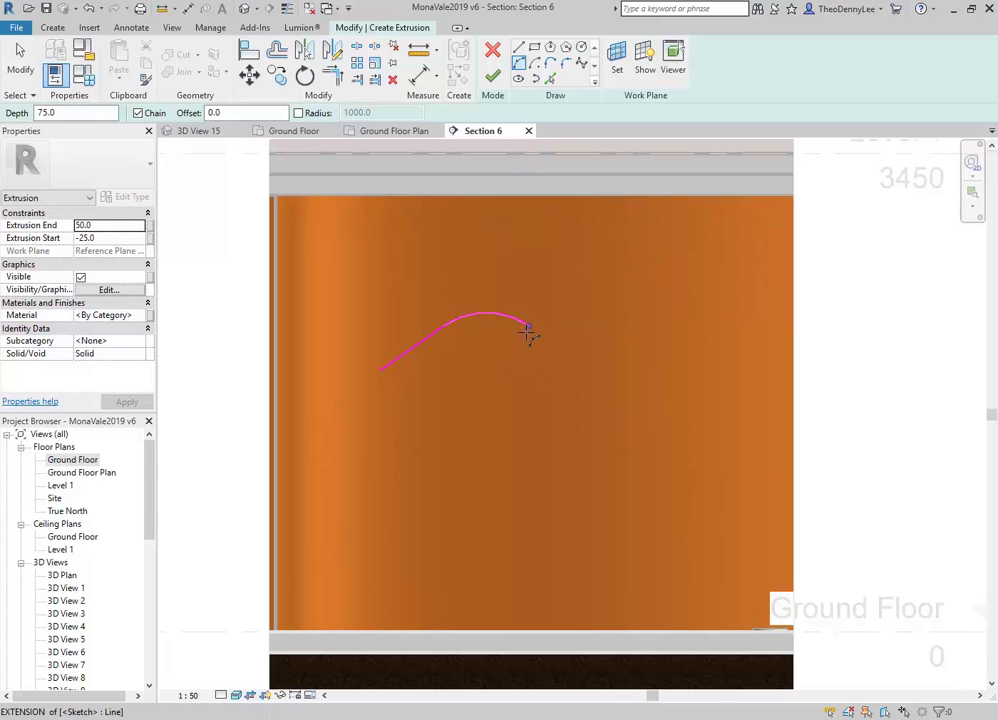
pyautogui.click(530, 393)
pyautogui.click(541, 367)
# Close the extrusion profile with four straight lines from the arc's lower end back to the sloped line's start, forming a hook shape.
pyautogui.click(518, 47)
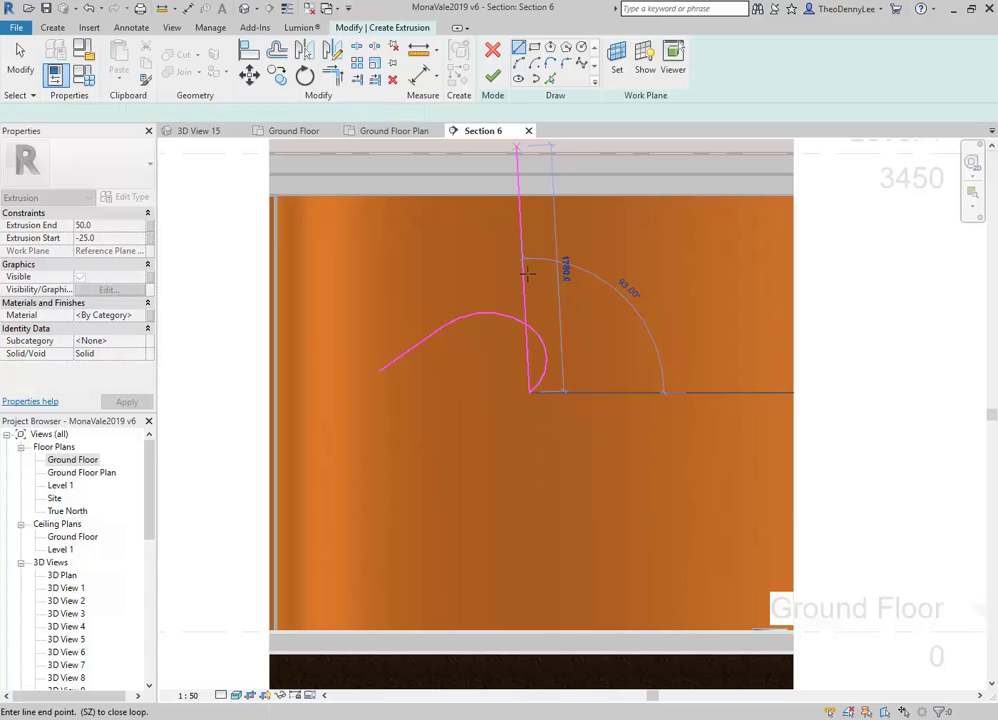
pyautogui.click(484, 392)
pyautogui.click(482, 361)
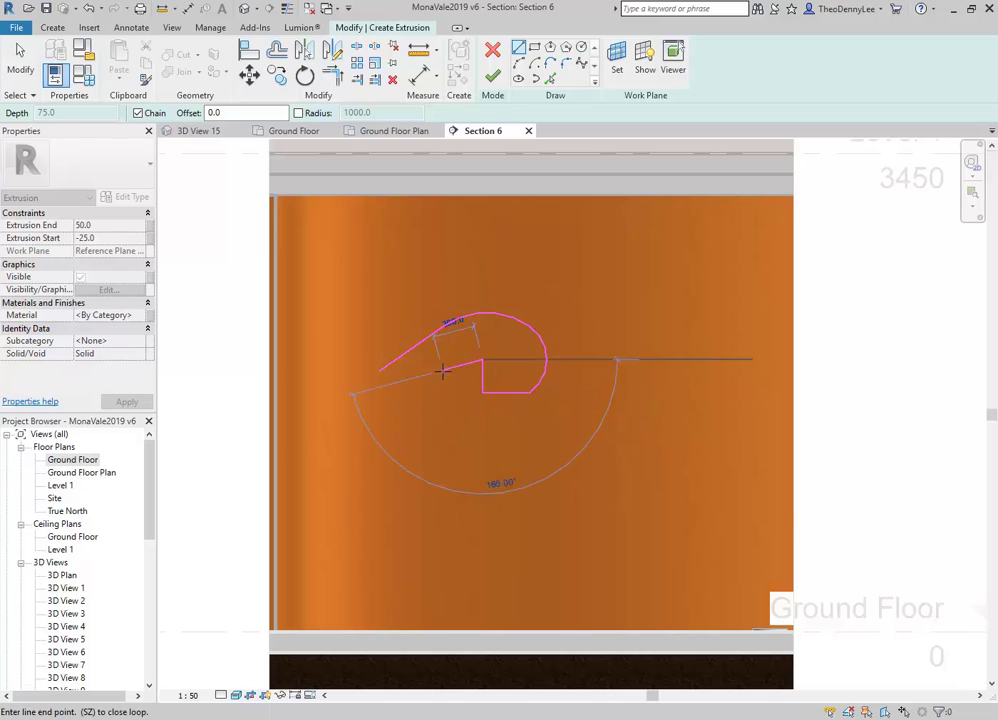
pyautogui.click(406, 410)
pyautogui.click(380, 371)
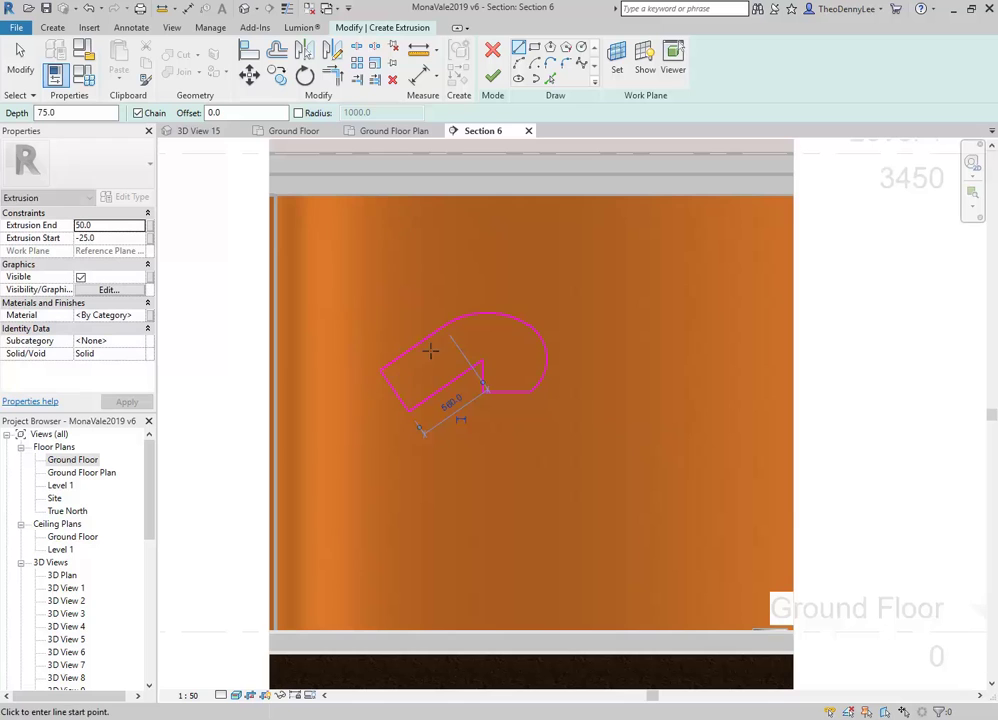
pyautogui.scroll(2, 437, 370)
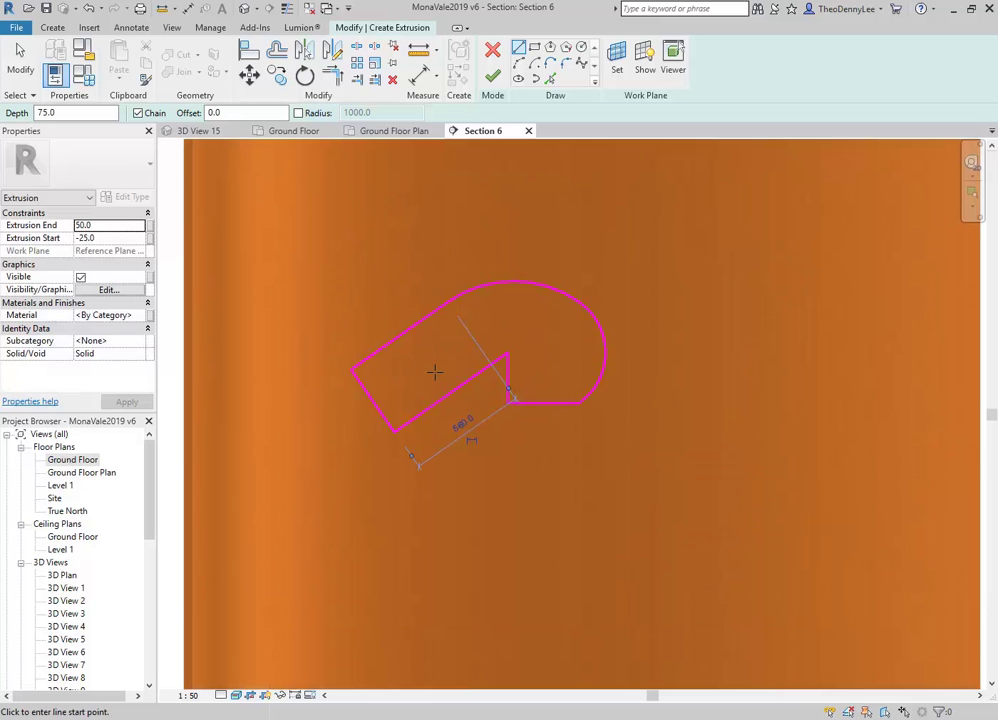
pyautogui.rightClick(362, 218)
pyautogui.click(385, 225)
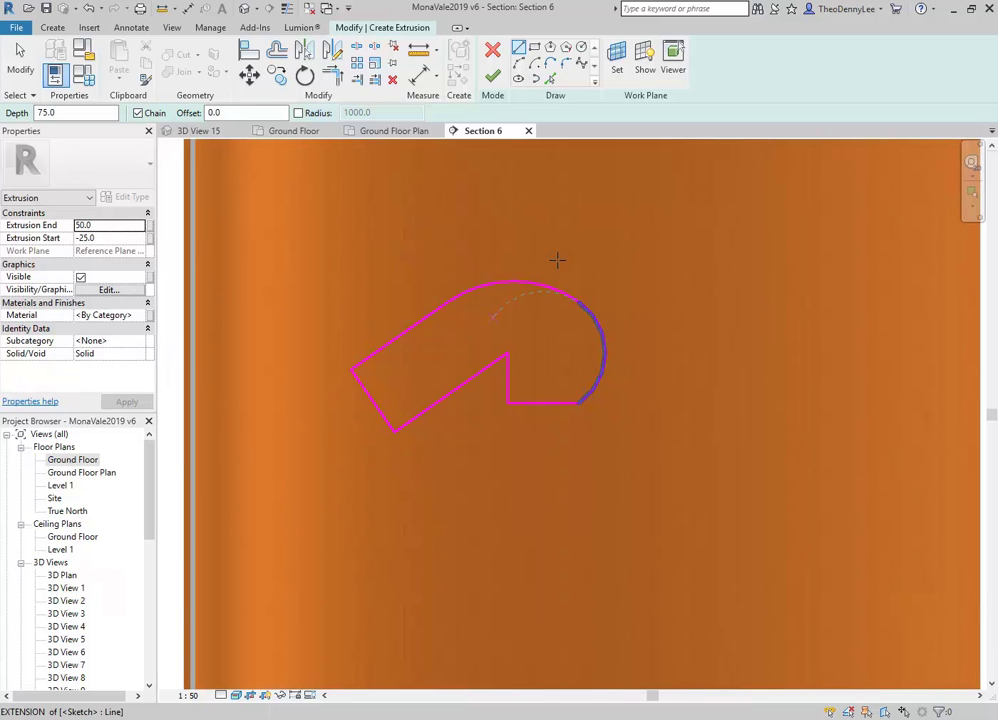
pyautogui.scroll(-2, 467, 448)
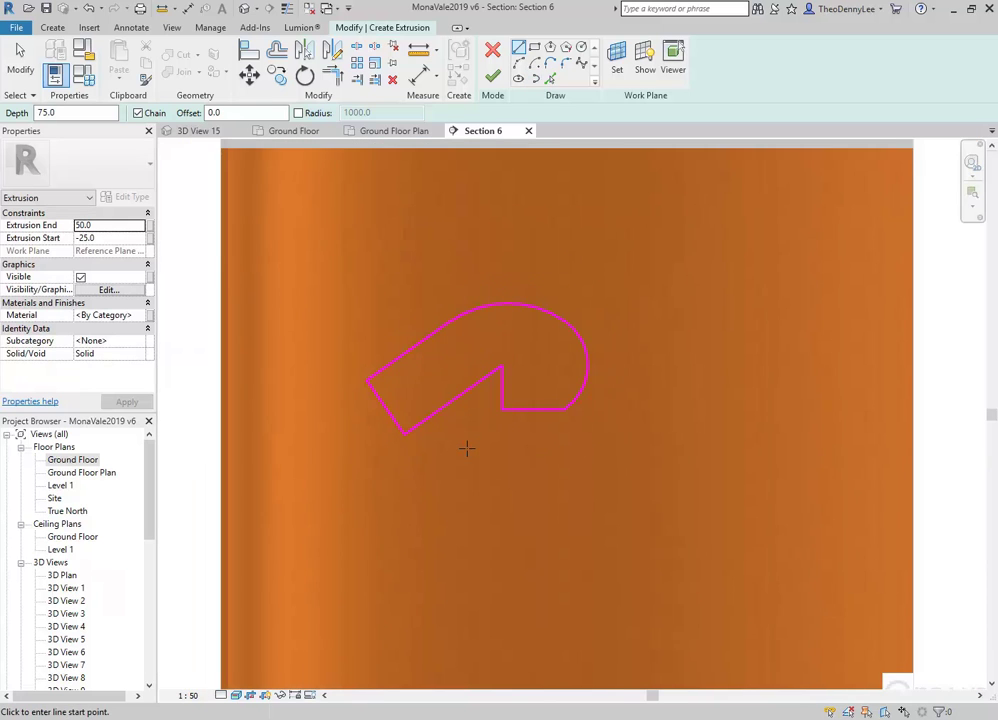
# Try to add an adjoining straight-sided loop beneath the hook profile's sloped arm and finish the extrusion.
pyautogui.click(497, 379)
pyautogui.click(411, 434)
pyautogui.click(442, 479)
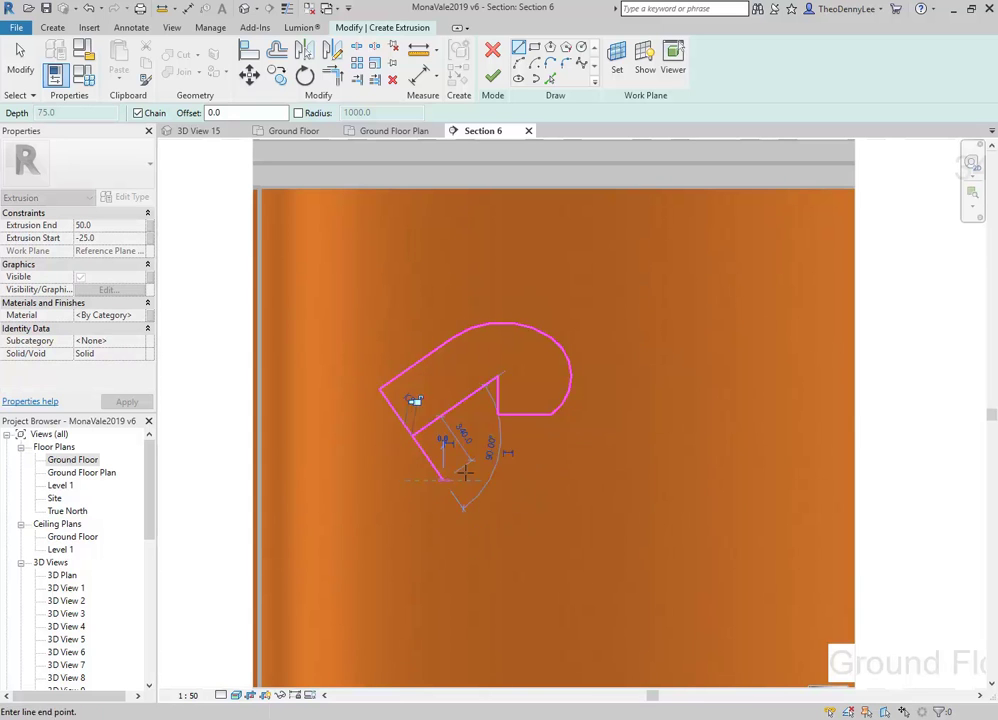
pyautogui.click(497, 479)
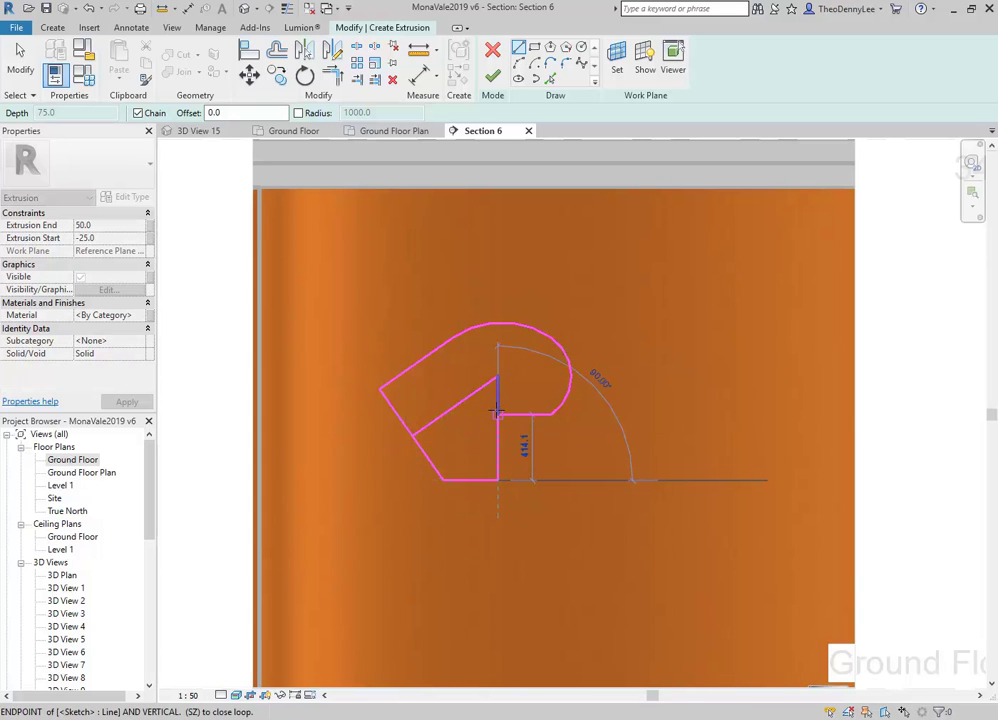
pyautogui.click(497, 380)
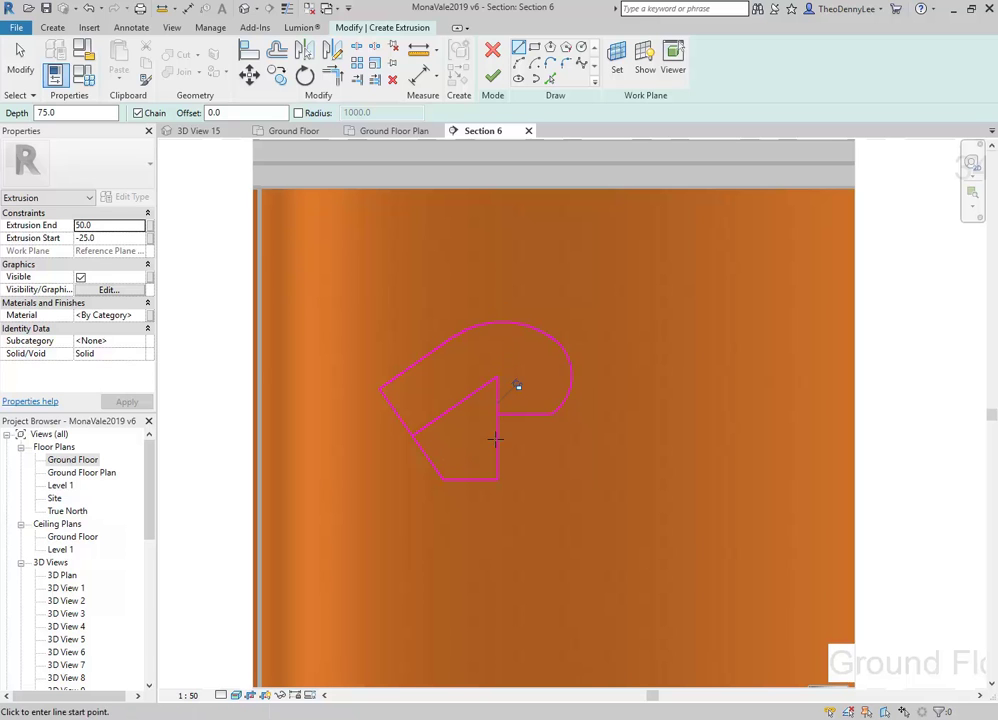
pyautogui.click(492, 76)
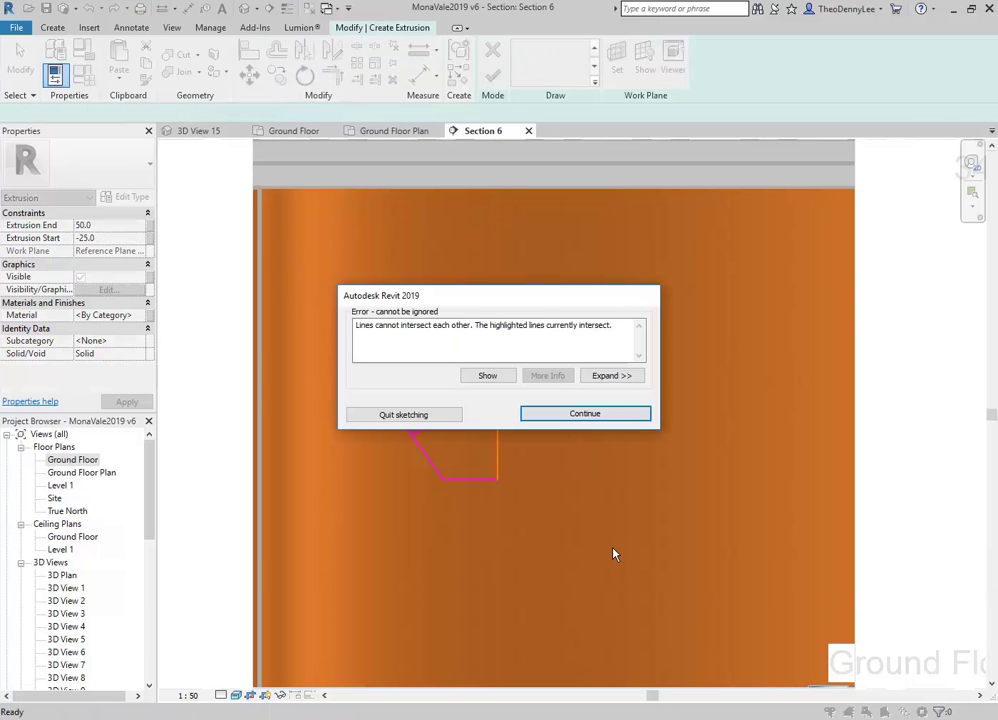
pyautogui.click(561, 415)
# Delete the three extra lines beneath the hook profile.
pyautogui.press('Escape')
pyautogui.press('Escape')
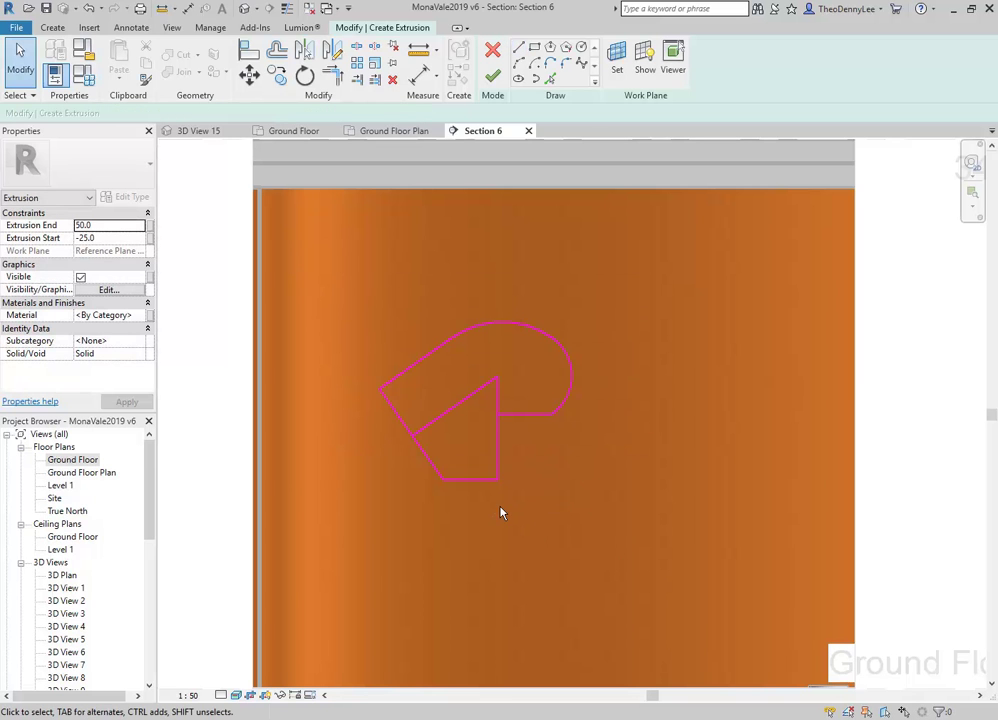
pyautogui.moveTo(521, 508); pyautogui.dragTo(405, 471)
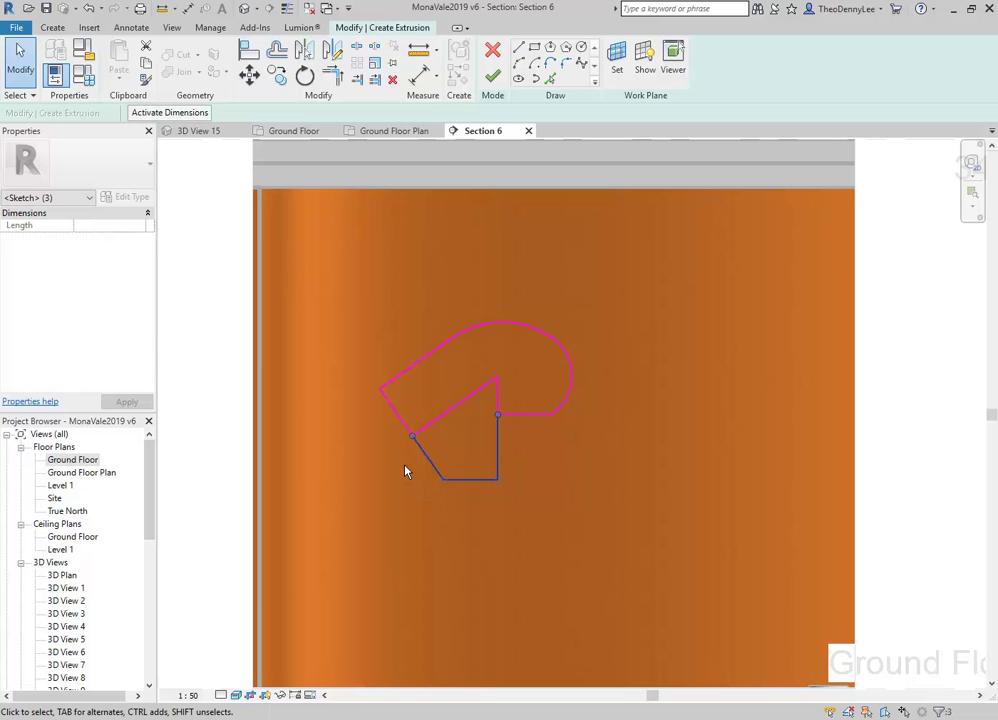
pyautogui.press('Delete')
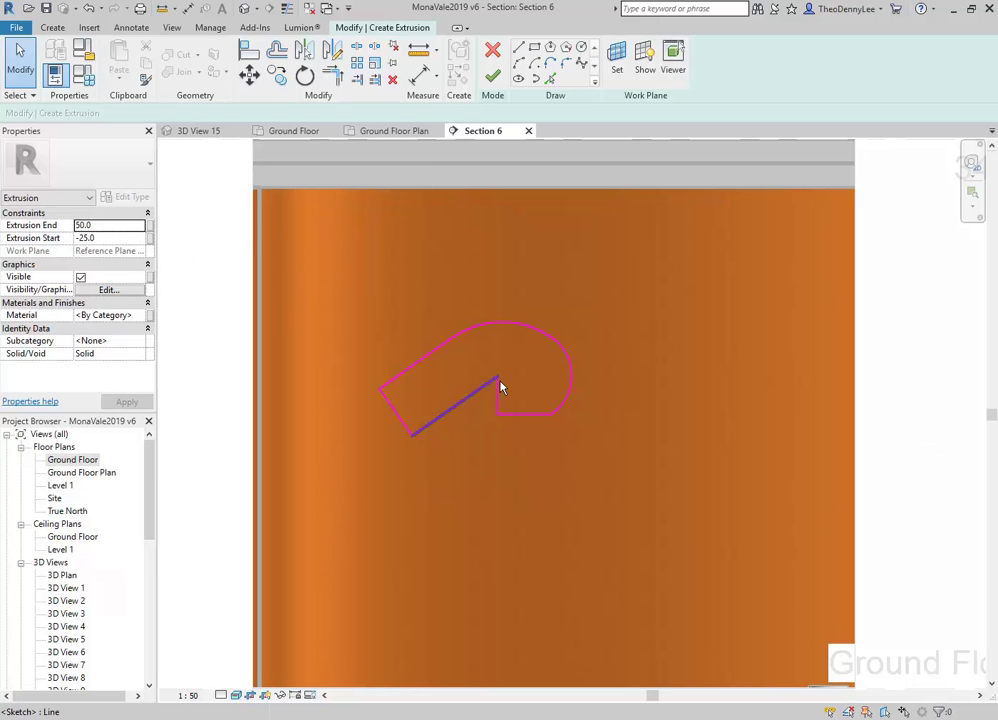
# Set the Extrusion Start to 0 and the Extrusion End to 200.
pyautogui.click(122, 238)
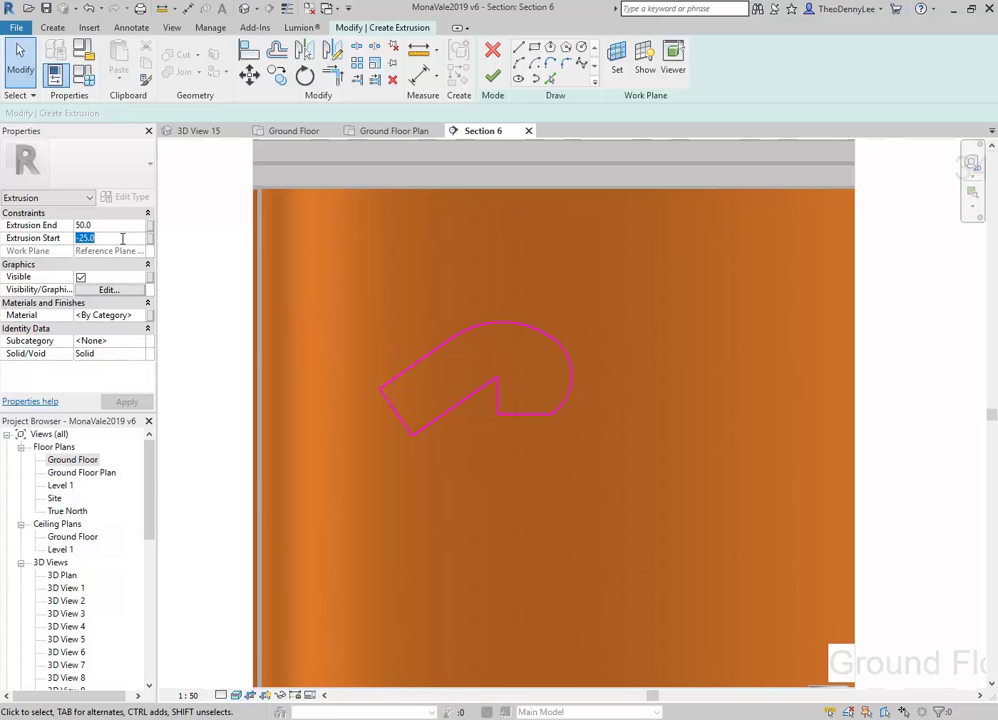
pyautogui.write('0')
pyautogui.click(120, 226)
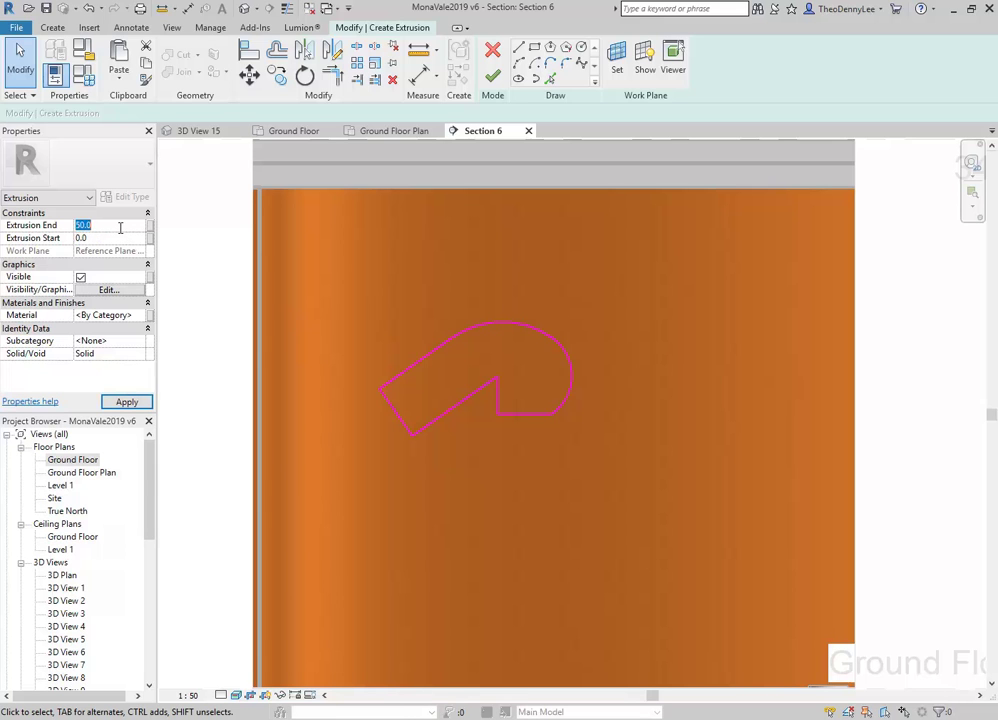
pyautogui.write('20')
pyautogui.press('Return')
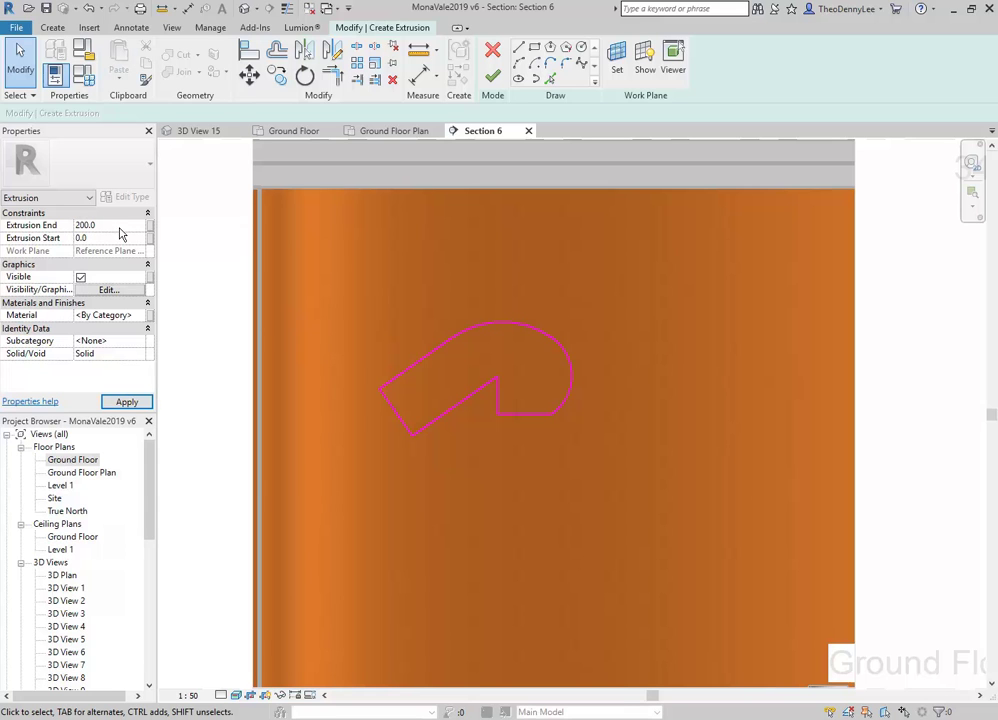
# Move the hook arm's short end line outward along the slope and trim it to the arm's lower sloped line.
pyautogui.click(414, 438)
pyautogui.moveTo(414, 439)
pyautogui.mouseDown()
pyautogui.moveTo(383, 405)
pyautogui.moveTo(388, 428)
pyautogui.moveTo(381, 400)
pyautogui.moveTo(380, 425)
pyautogui.moveTo(379, 417)
pyautogui.moveTo(363, 436)
pyautogui.mouseUp()
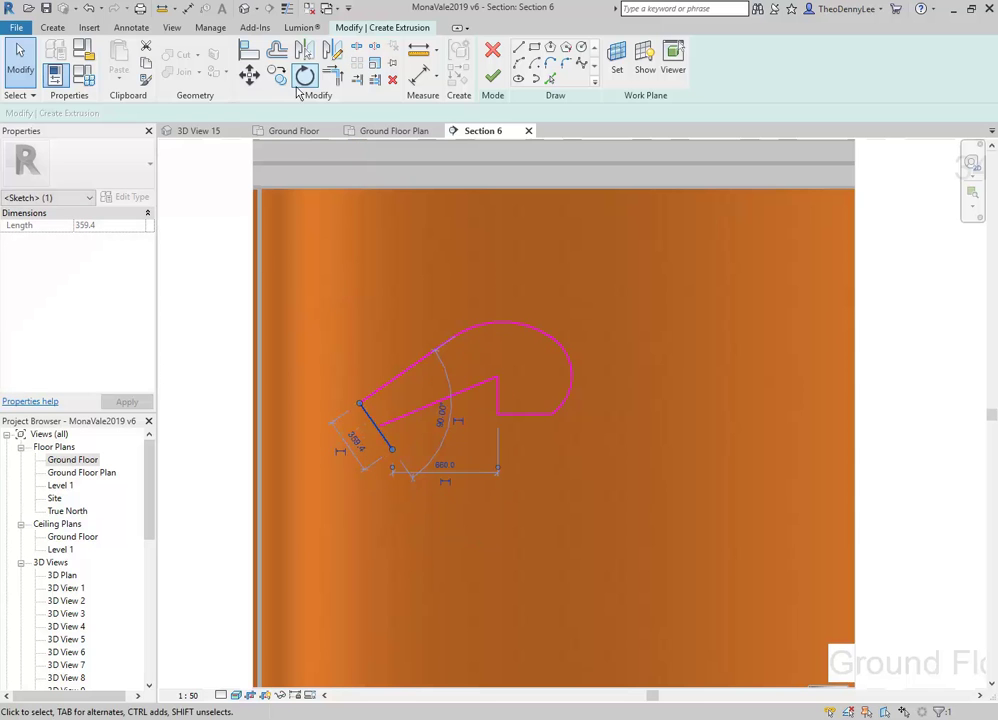
pyautogui.click(332, 84)
pyautogui.click(405, 417)
pyautogui.click(370, 417)
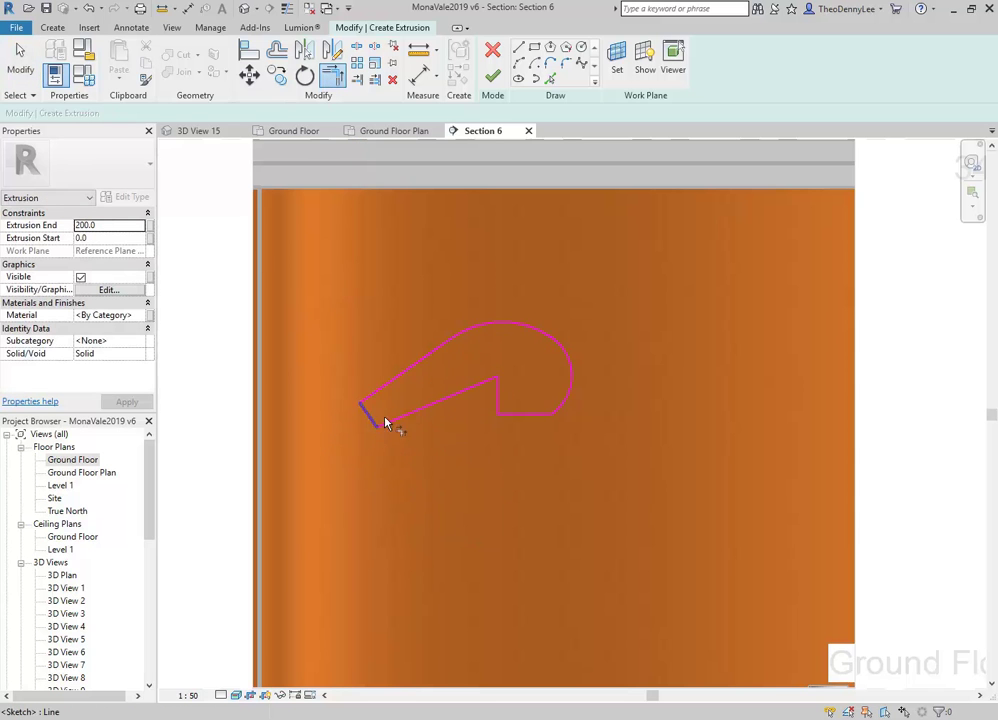
pyautogui.press('Escape')
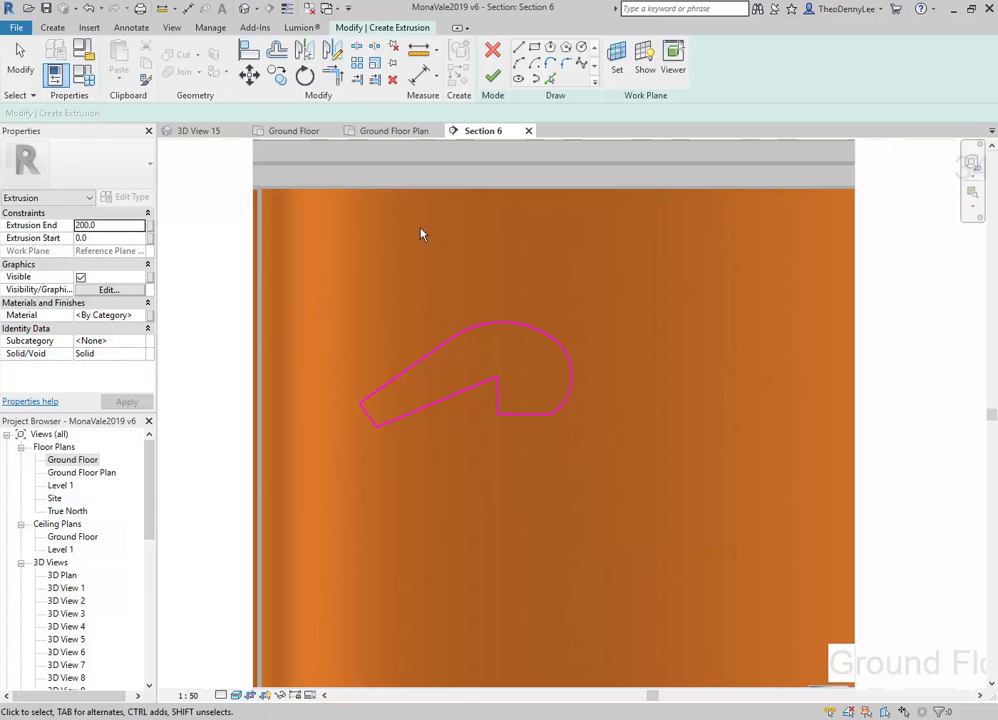
# Try finishing the extrusion, undo it and retry with an Extrusion End of 500, undoing that as well.
pyautogui.click(492, 76)
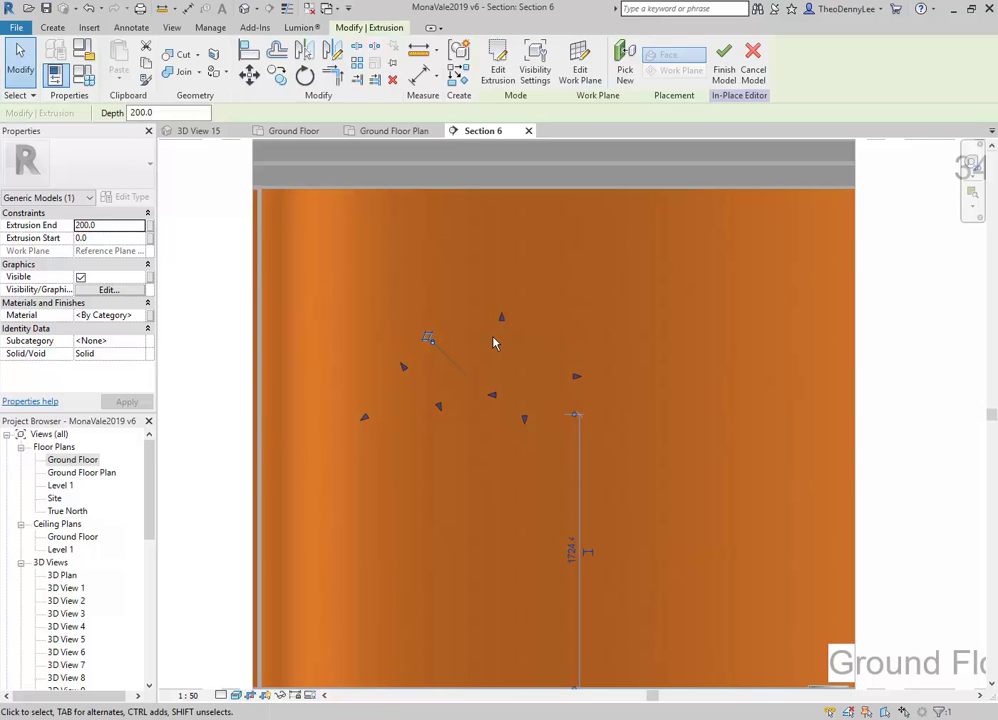
pyautogui.click(88, 8)
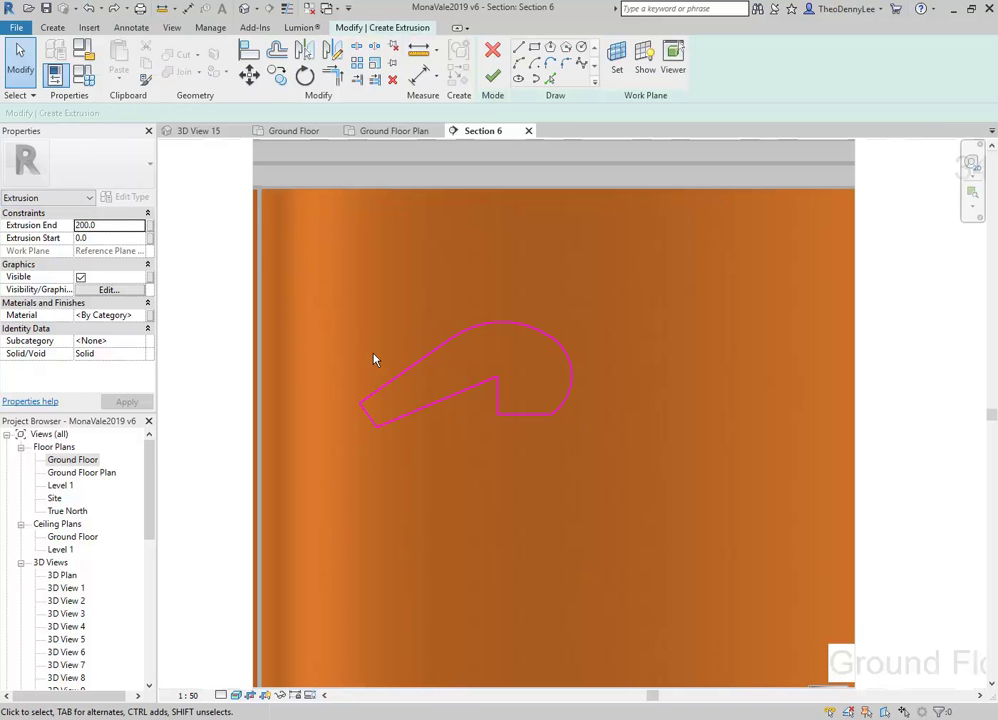
pyautogui.click(106, 225)
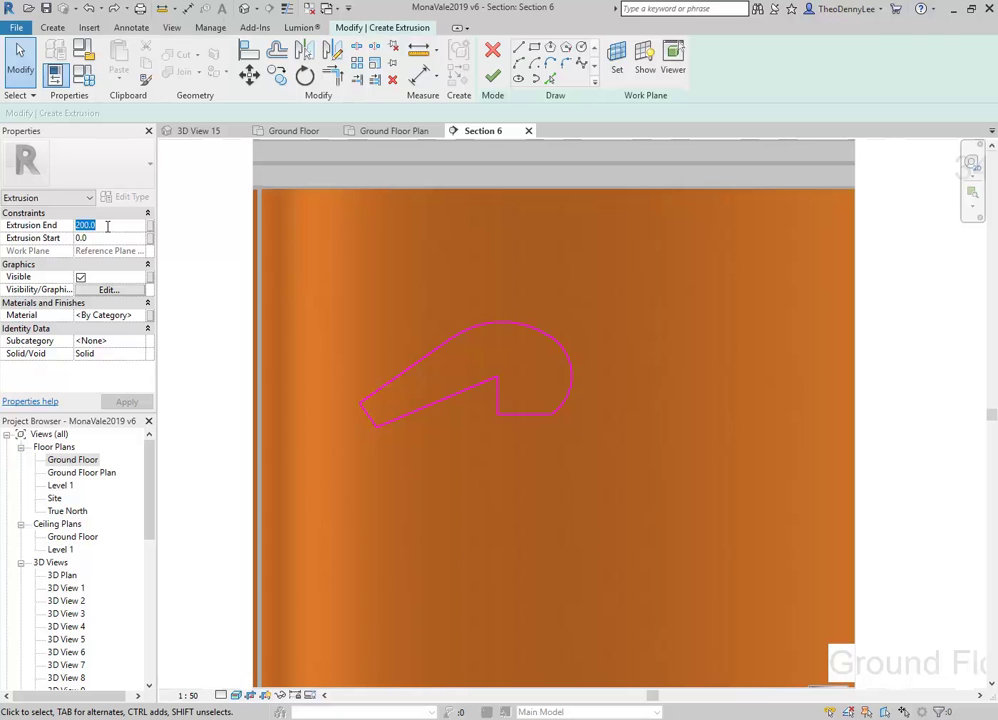
pyautogui.write('500')
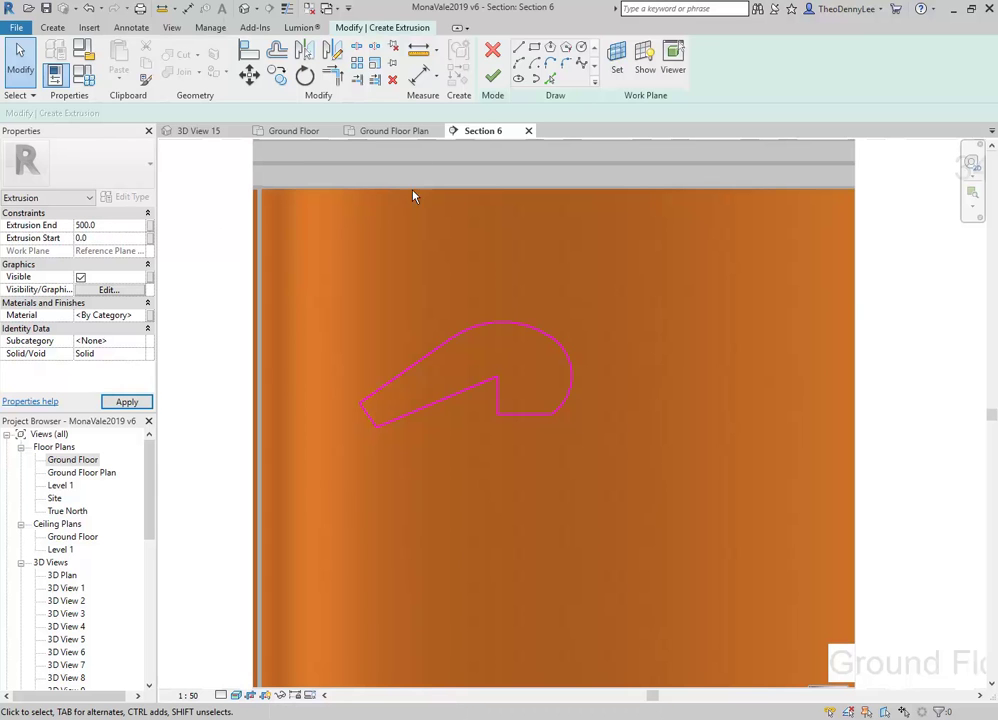
pyautogui.click(492, 78)
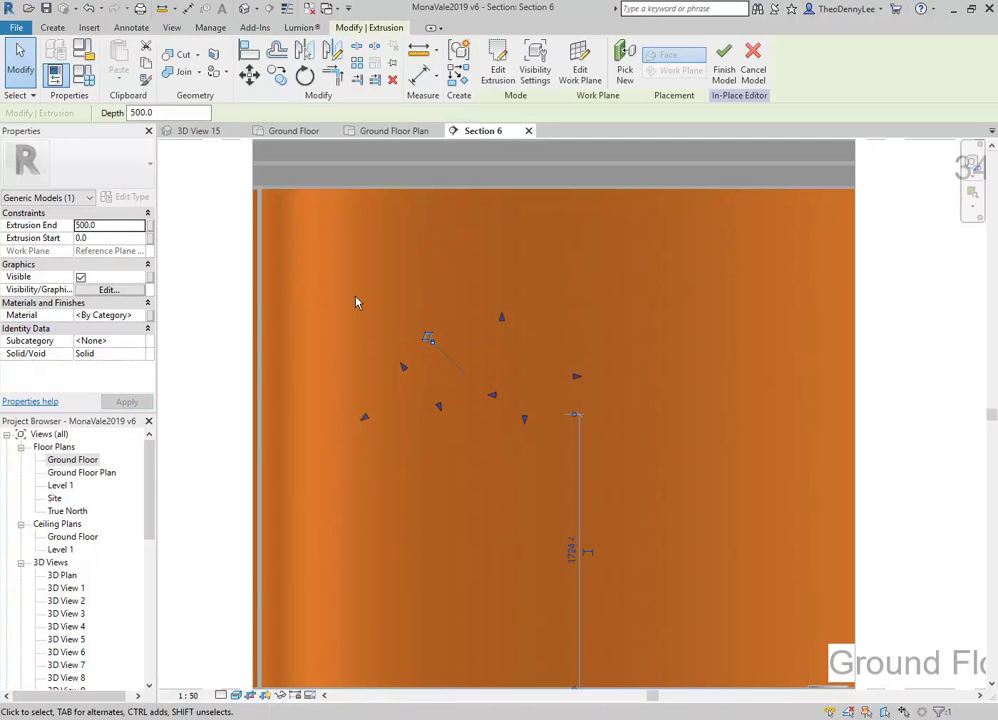
pyautogui.press('Escape')
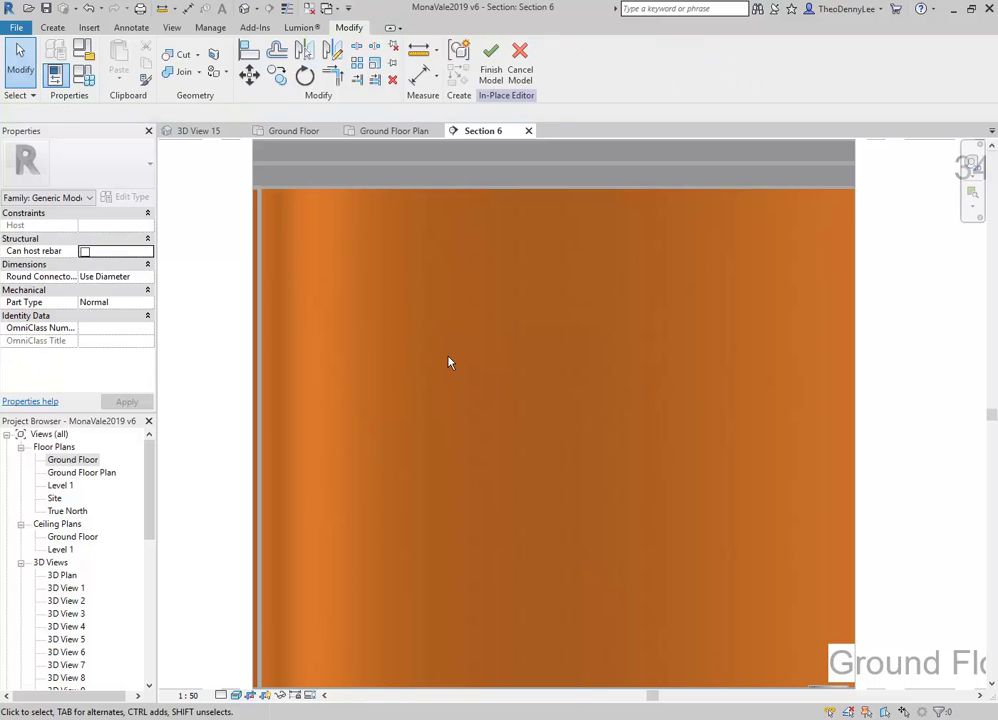
pyautogui.click(88, 8)
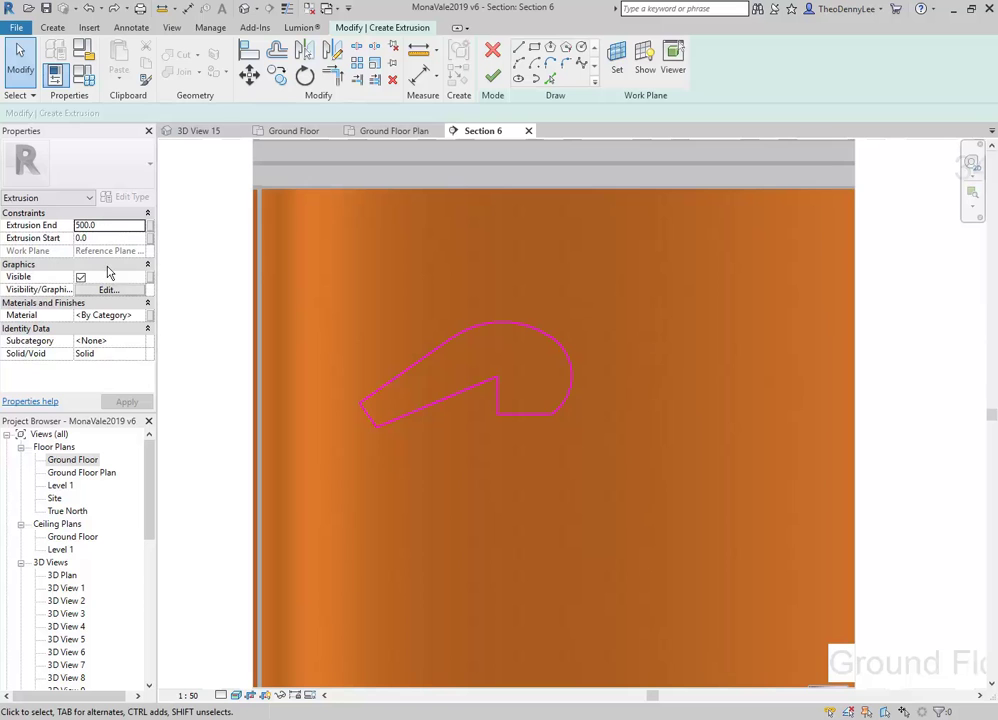
# Finish the extrusion from the Ground Floor plan and examine in the Ground Floor ceiling plan which way it extends from the Embossing plane.
pyautogui.doubleClick(84, 461)
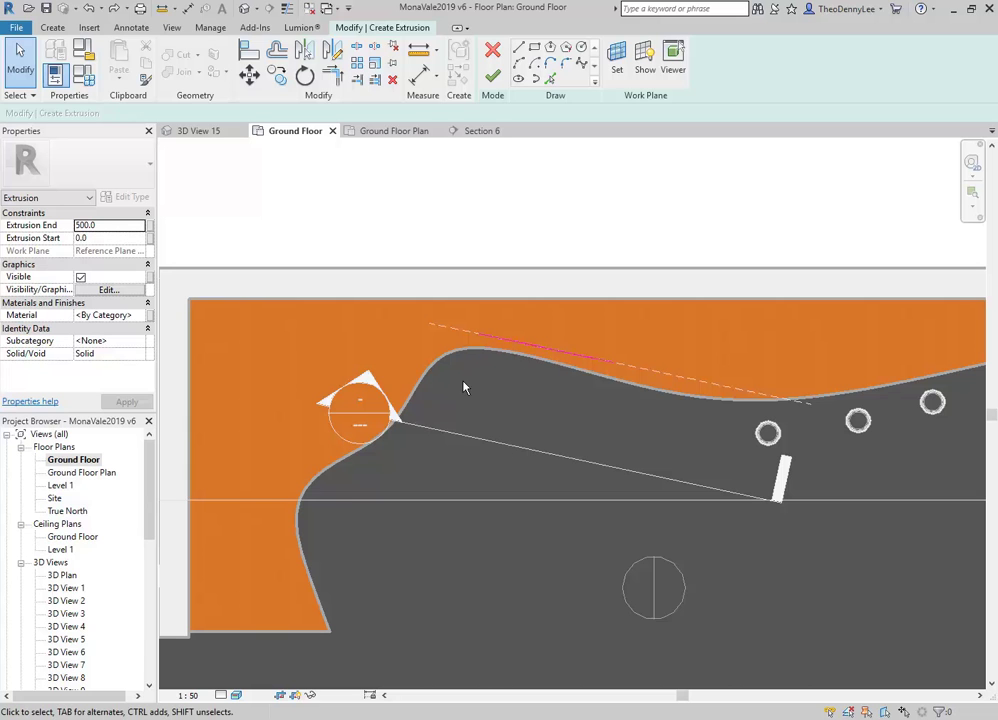
pyautogui.click(492, 80)
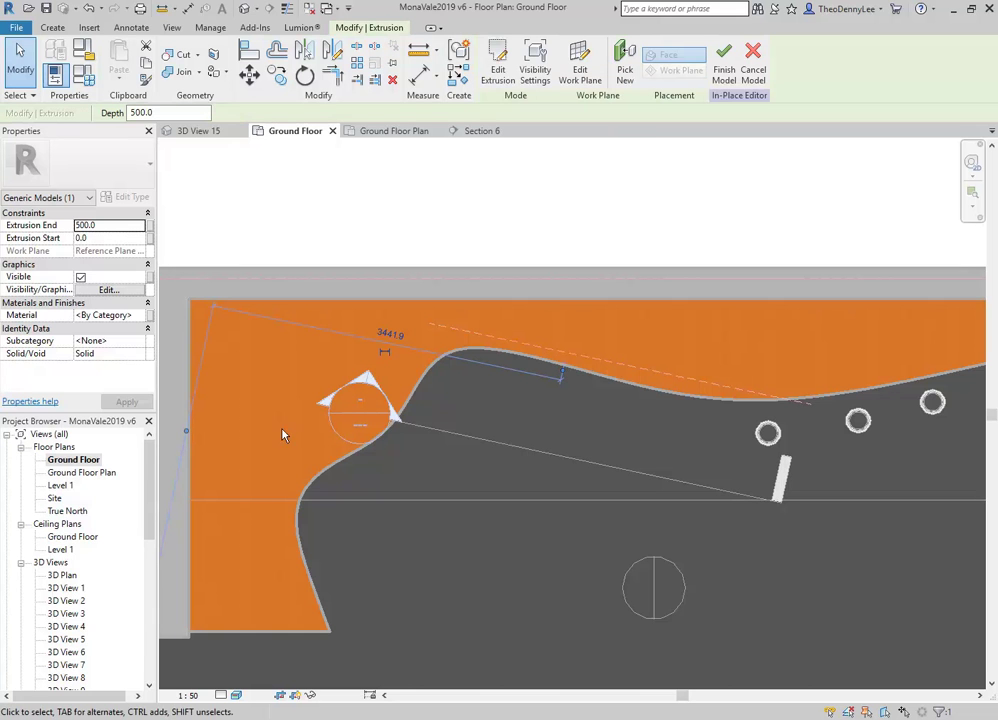
pyautogui.doubleClick(70, 537)
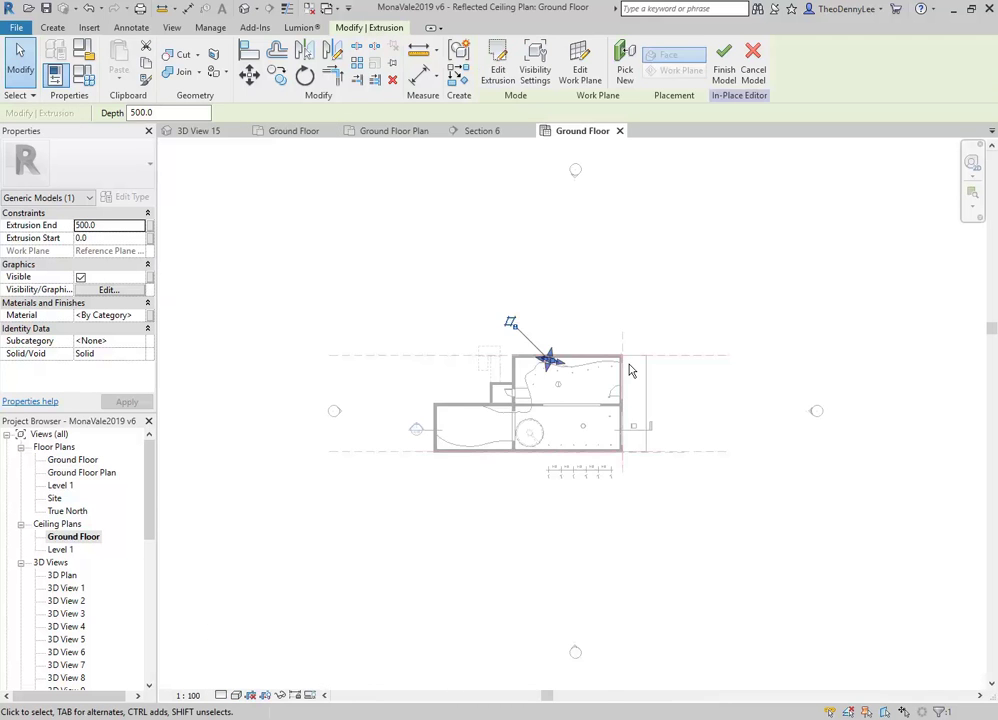
pyautogui.click(514, 464)
pyautogui.scroll(5, 550, 352)
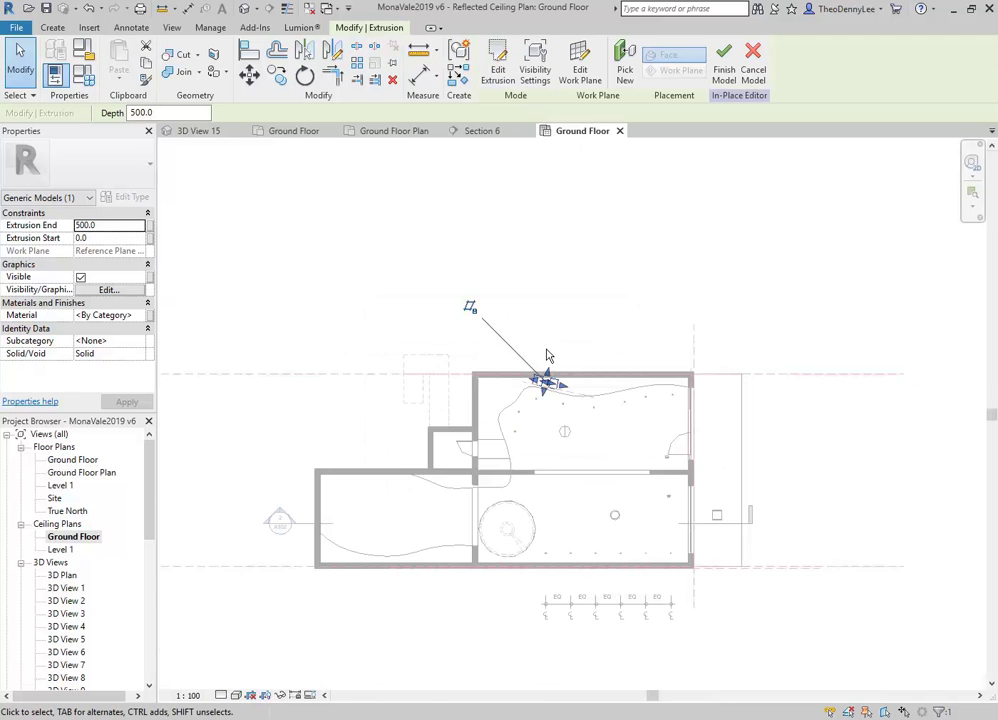
pyautogui.scroll(3, 526, 524)
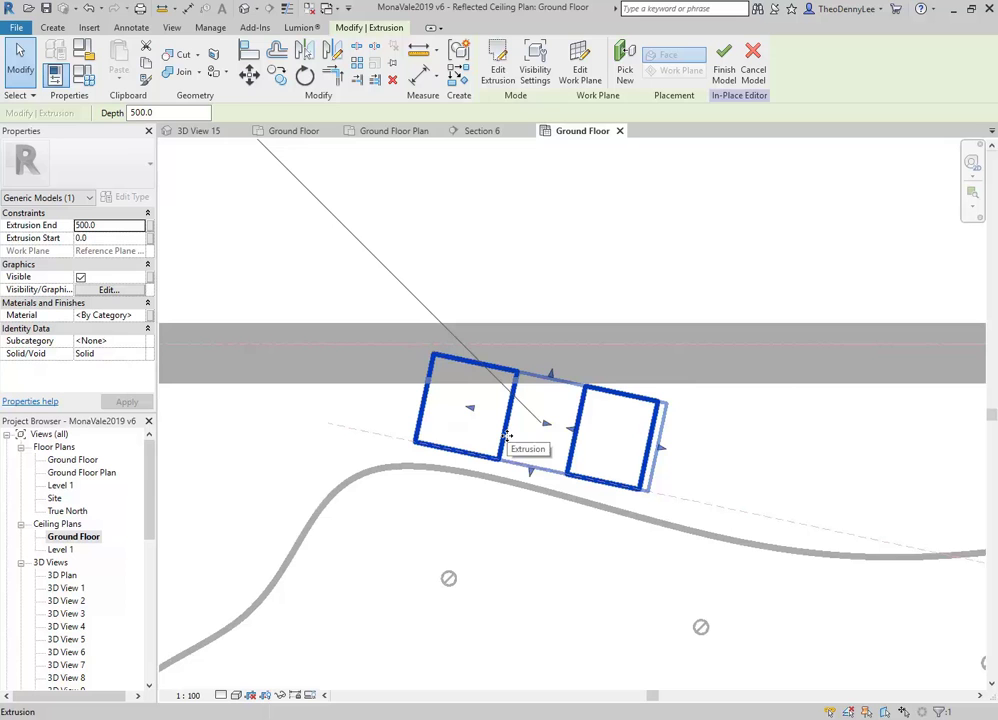
# In Section 6, undo the finished extrusion, set its Extrusion End to -500 and finish it again.
pyautogui.click(476, 131)
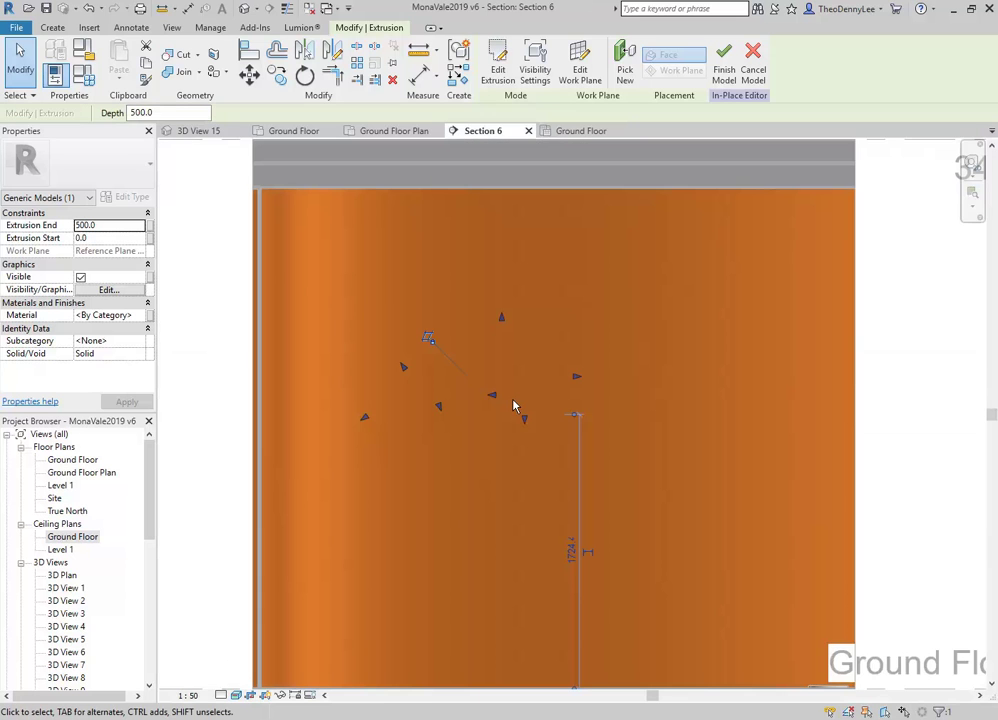
pyautogui.click(89, 8)
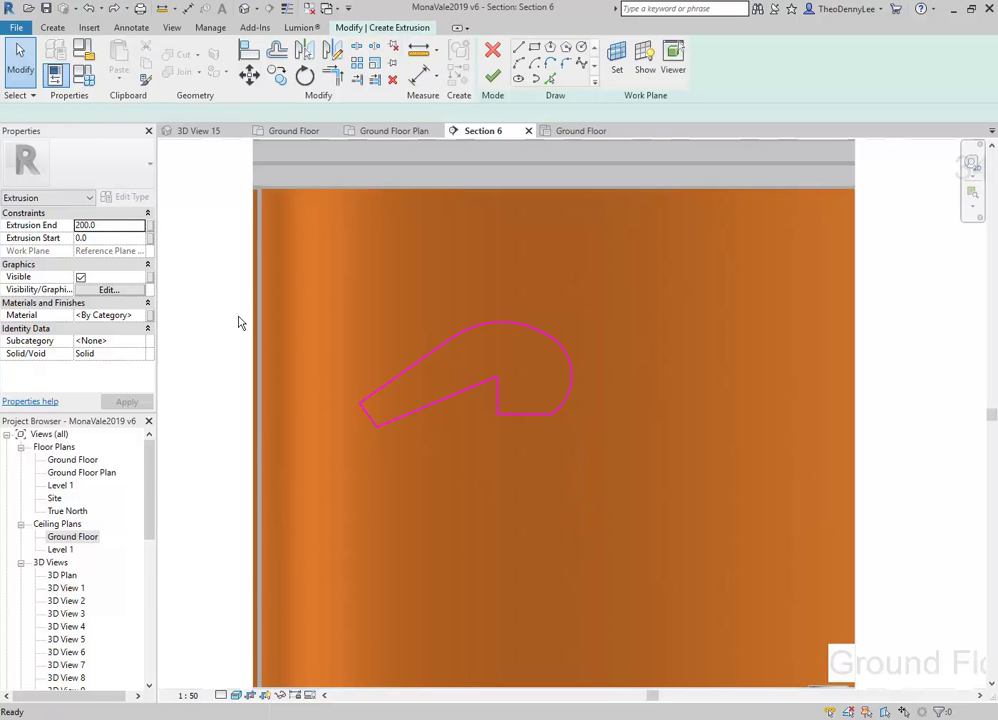
pyautogui.click(122, 229)
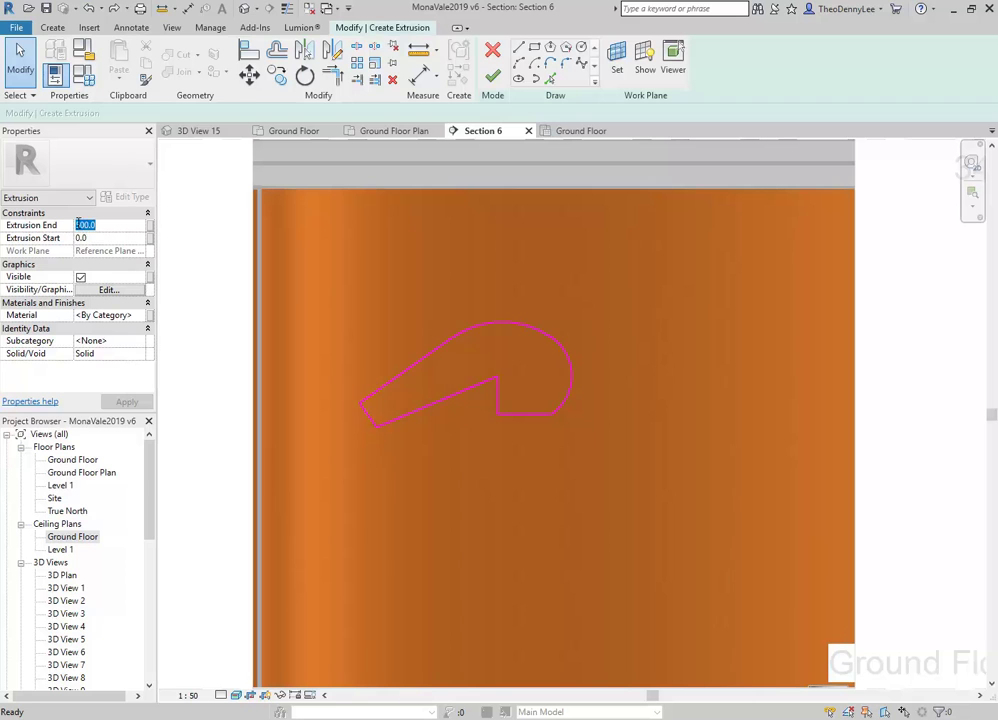
pyautogui.click(77, 225)
pyautogui.write('-')
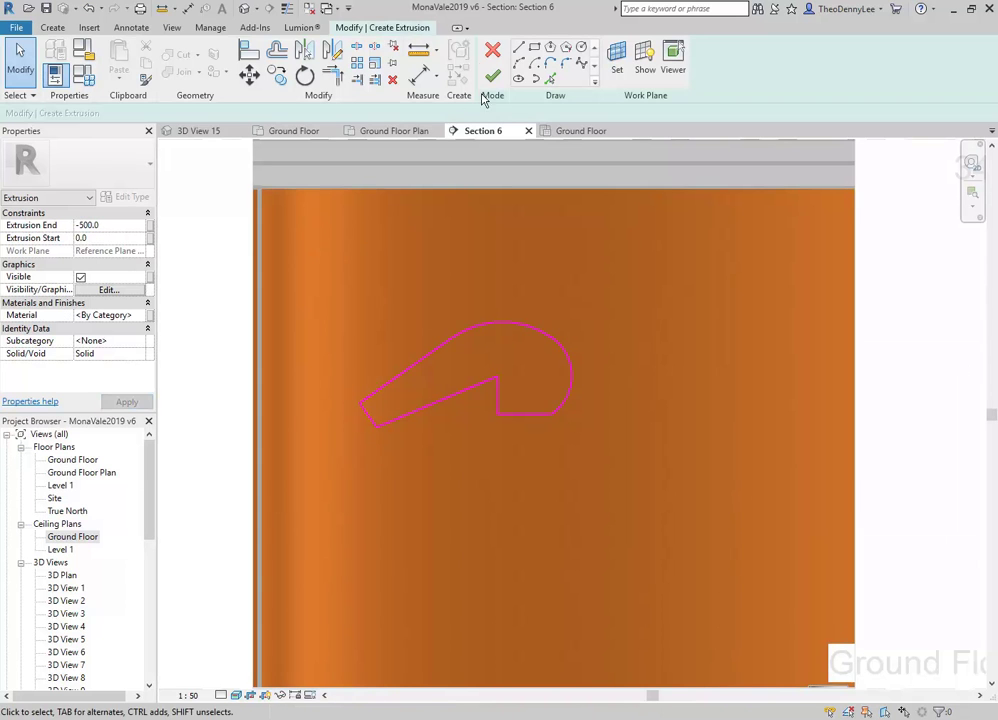
pyautogui.click(492, 76)
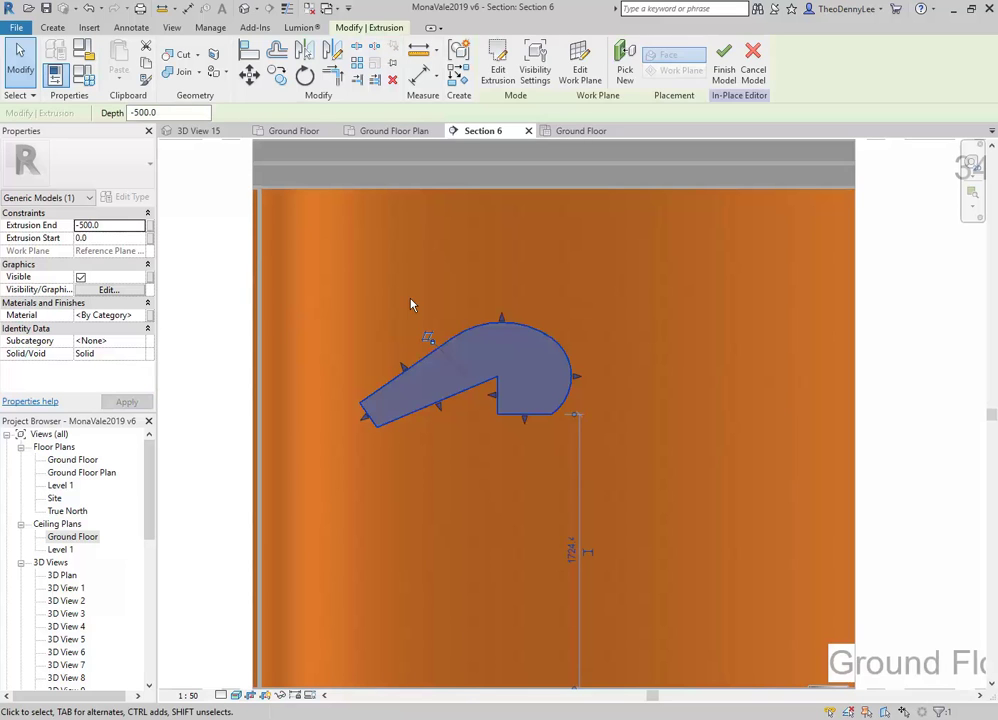
pyautogui.press('Escape')
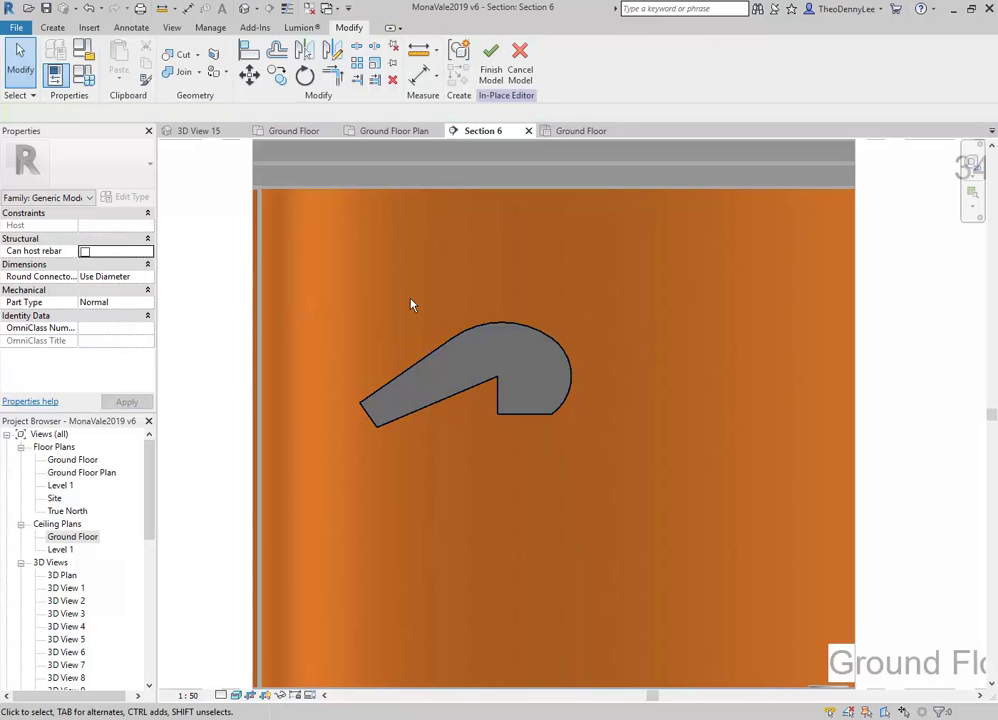
# Begin another Extrusion in the in-place model with "Reference Plane : Embossing plane" as its work plane.
pyautogui.click(52, 27)
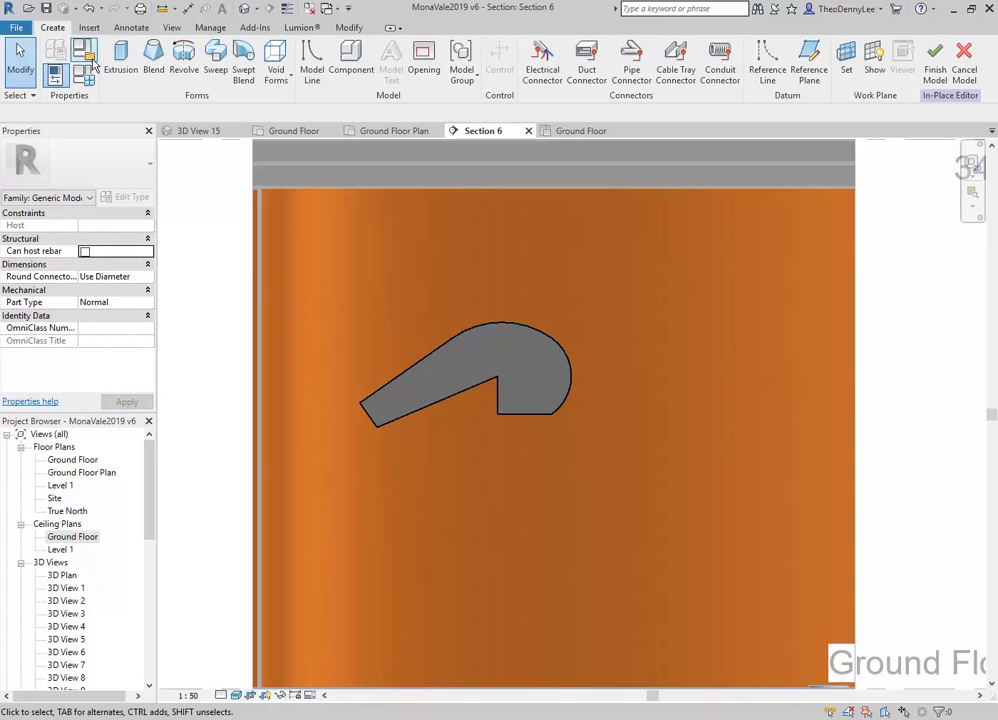
pyautogui.click(116, 78)
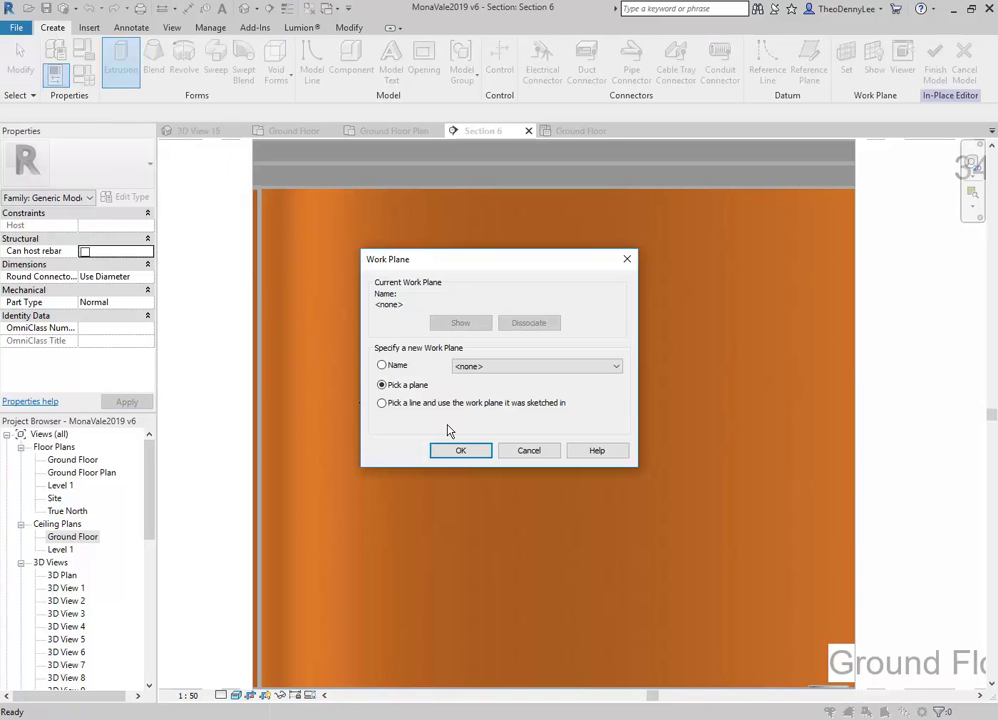
pyautogui.click(517, 366)
pyautogui.click(512, 408)
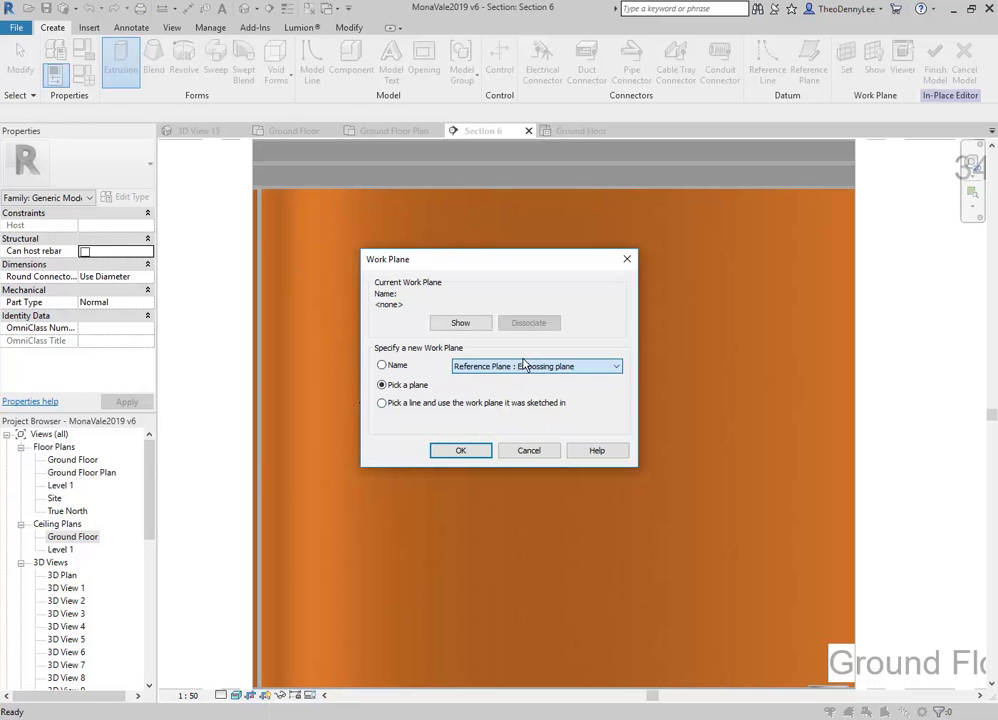
pyautogui.click(461, 450)
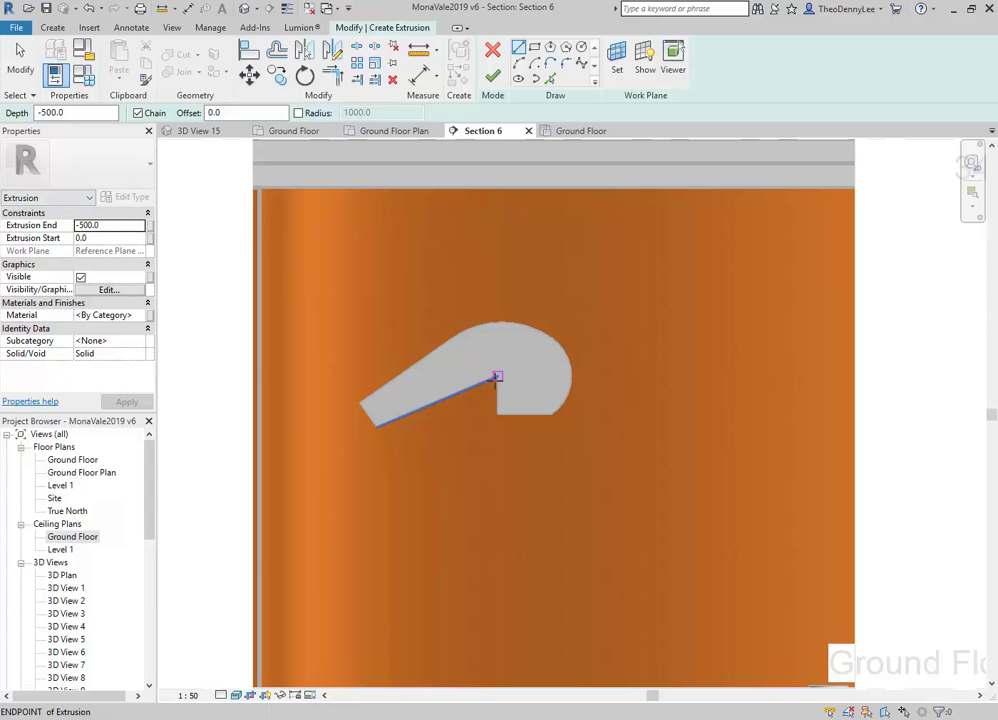
# Sketch a closed four-sided profile in the notch beneath the first shape's slanted edge and finish the extrusion.
pyautogui.click(497, 377)
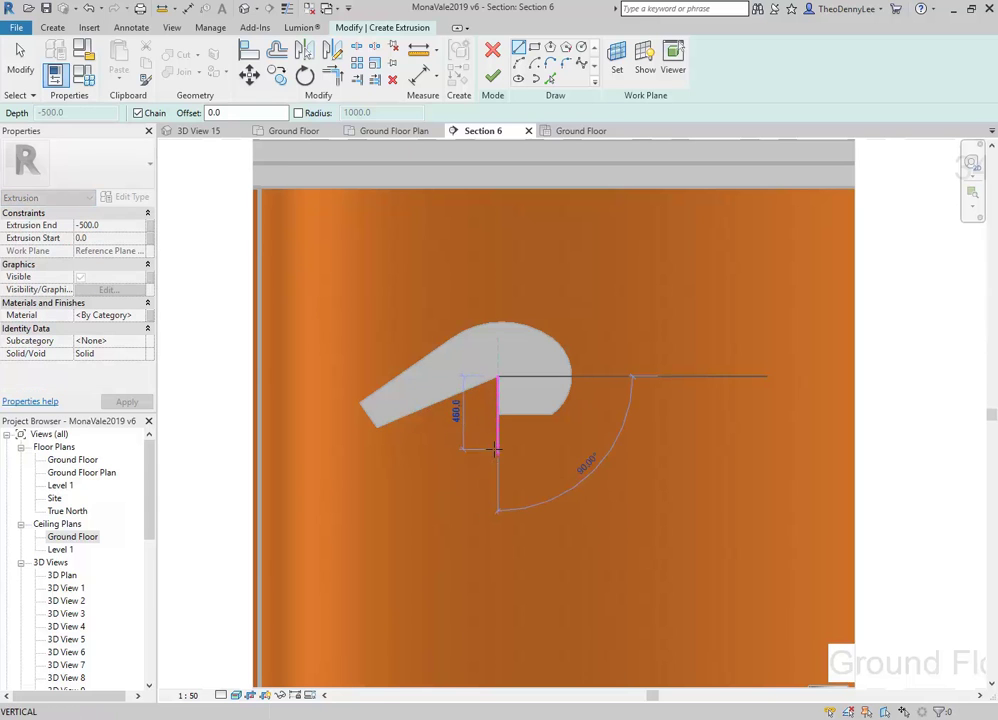
pyautogui.click(497, 449)
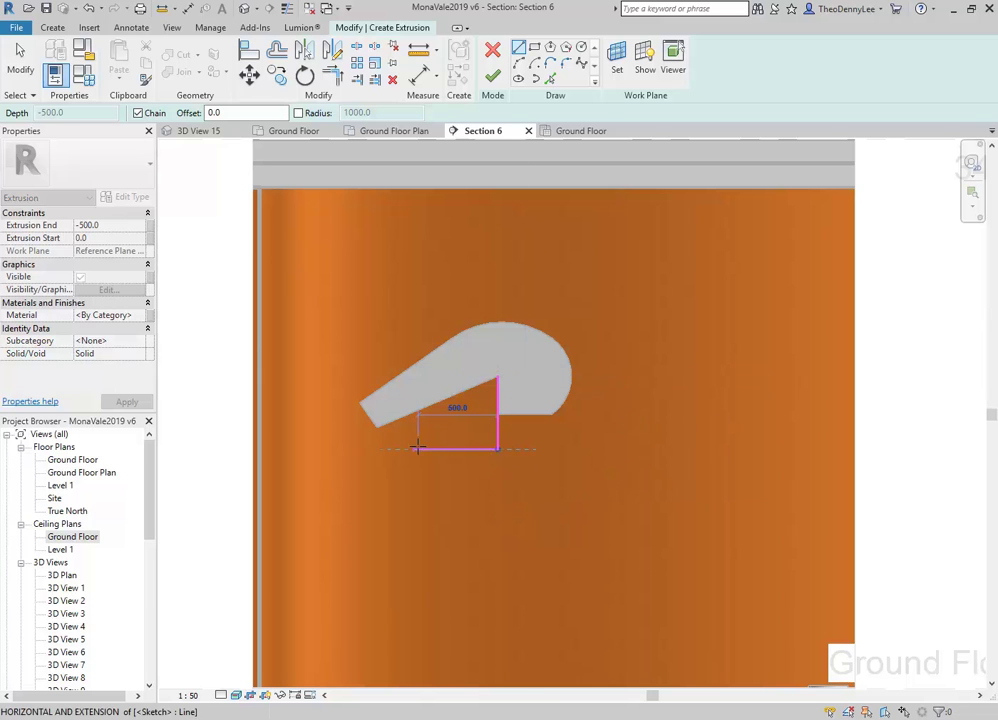
pyautogui.click(421, 449)
pyautogui.click(405, 414)
pyautogui.click(498, 377)
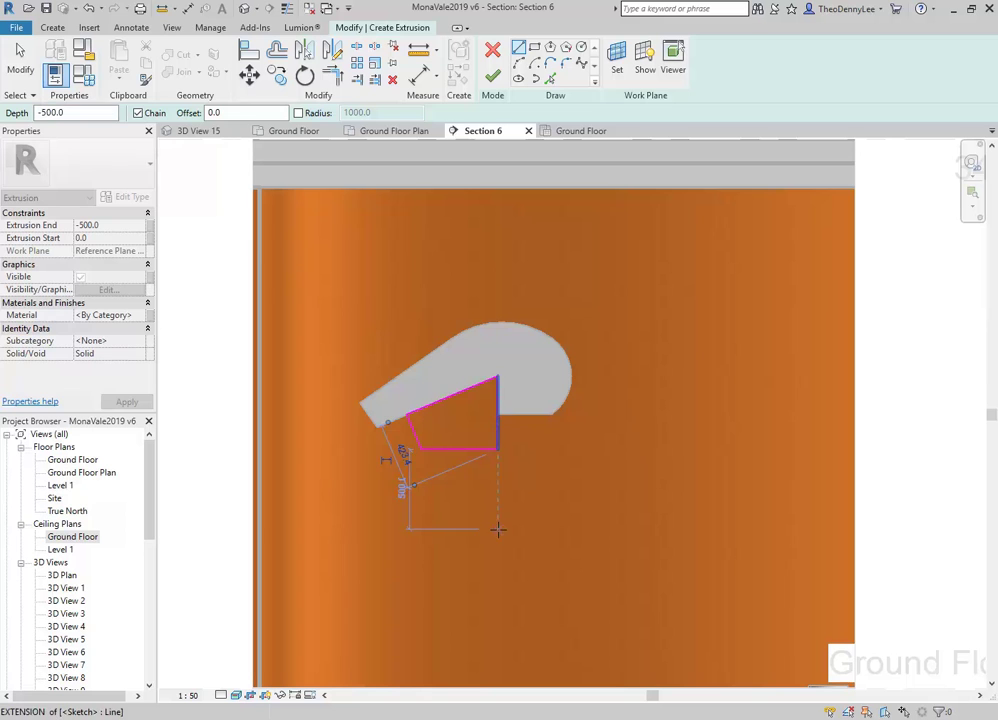
pyautogui.rightClick(370, 248)
pyautogui.click(400, 258)
pyautogui.press('Escape')
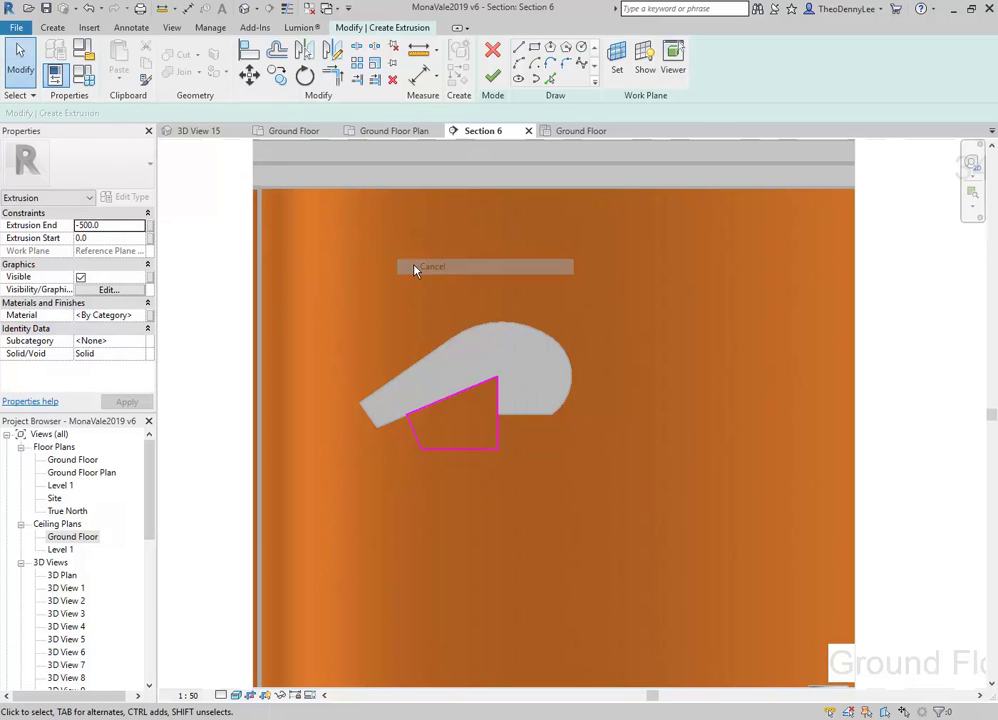
pyautogui.click(493, 76)
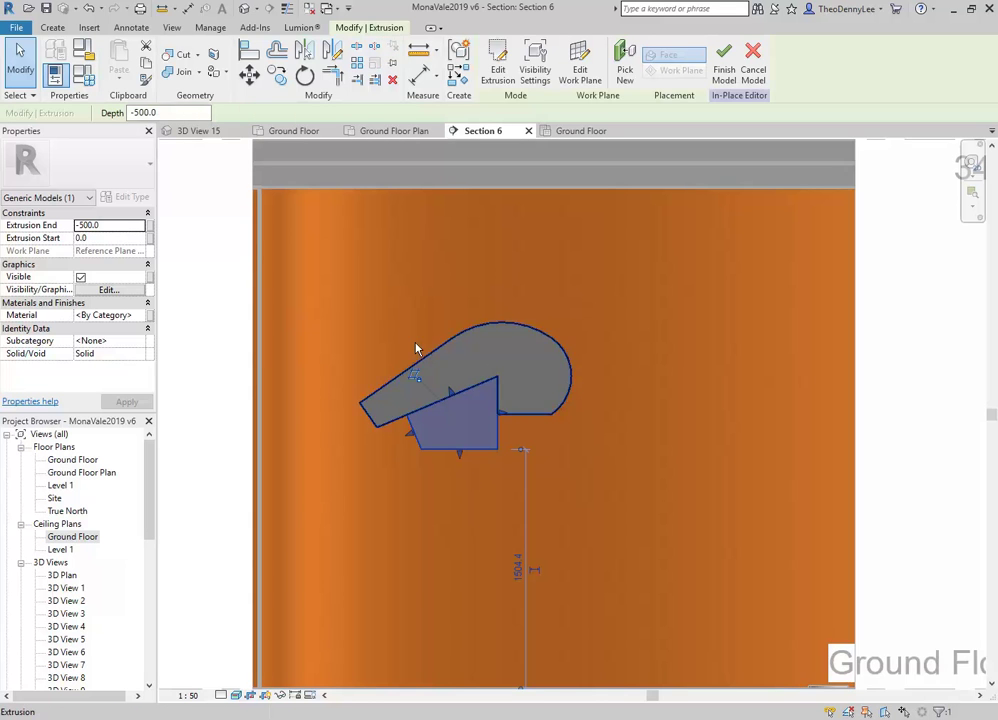
# Begin another Extrusion and draw a horizontal line from the left end of the first shape's flat base to beyond its rounded side.
pyautogui.click(52, 27)
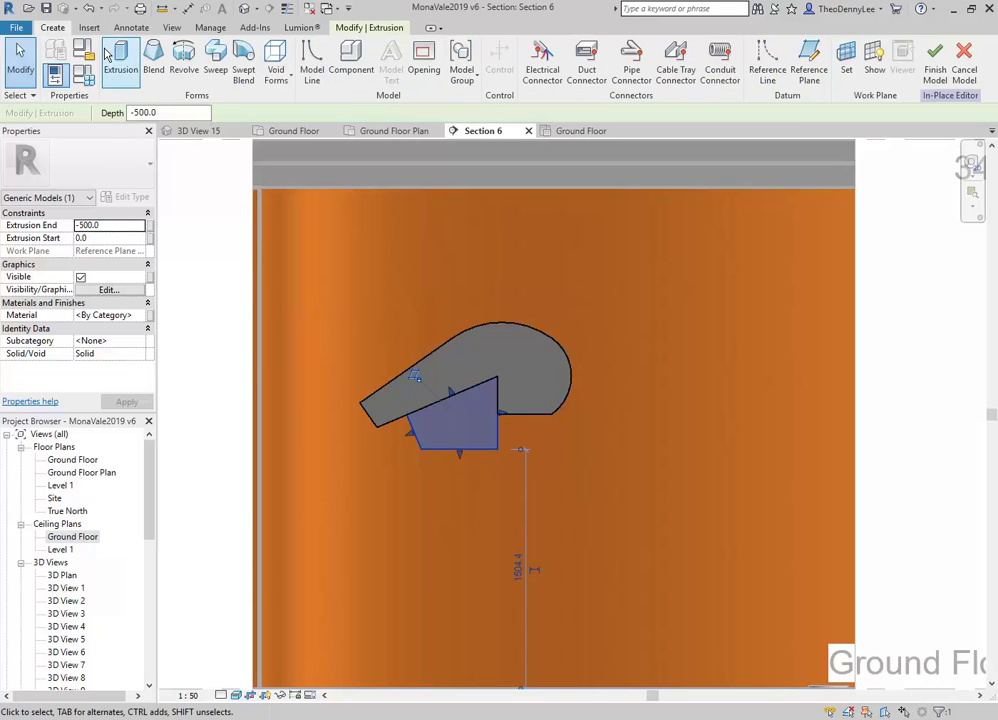
pyautogui.click(120, 62)
pyautogui.click(510, 366)
pyautogui.click(505, 411)
pyautogui.click(460, 450)
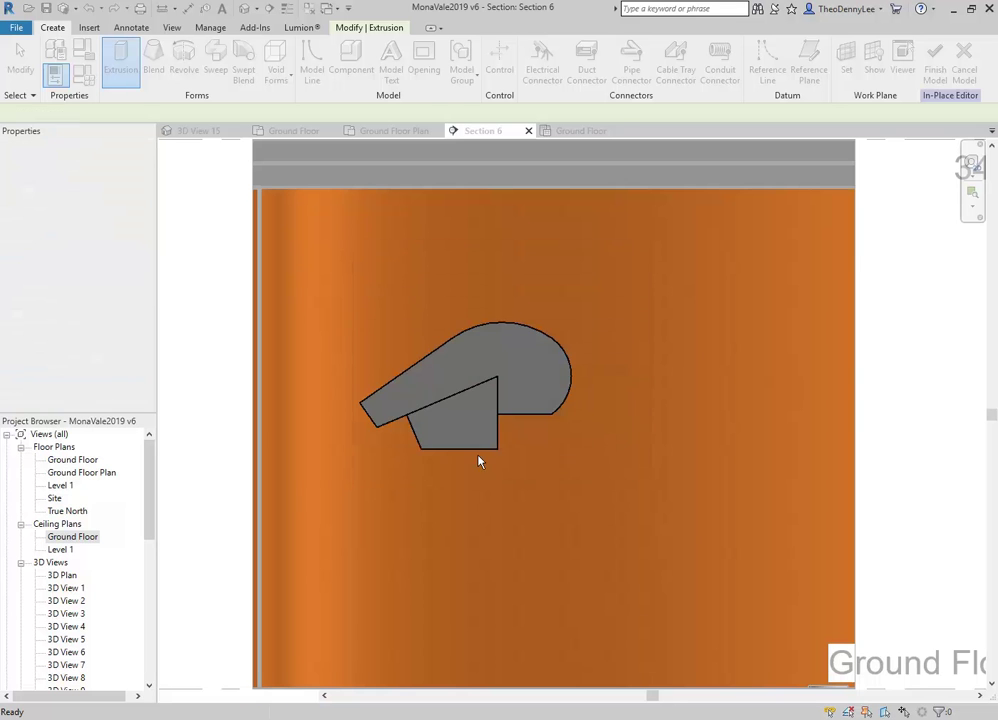
pyautogui.click(497, 413)
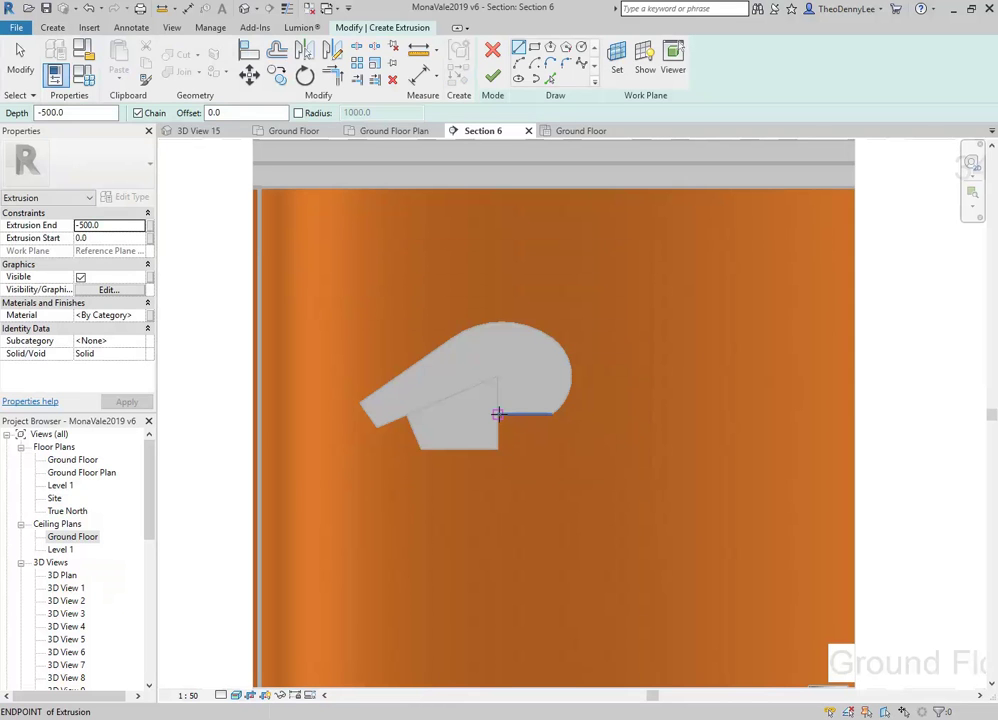
pyautogui.click(635, 413)
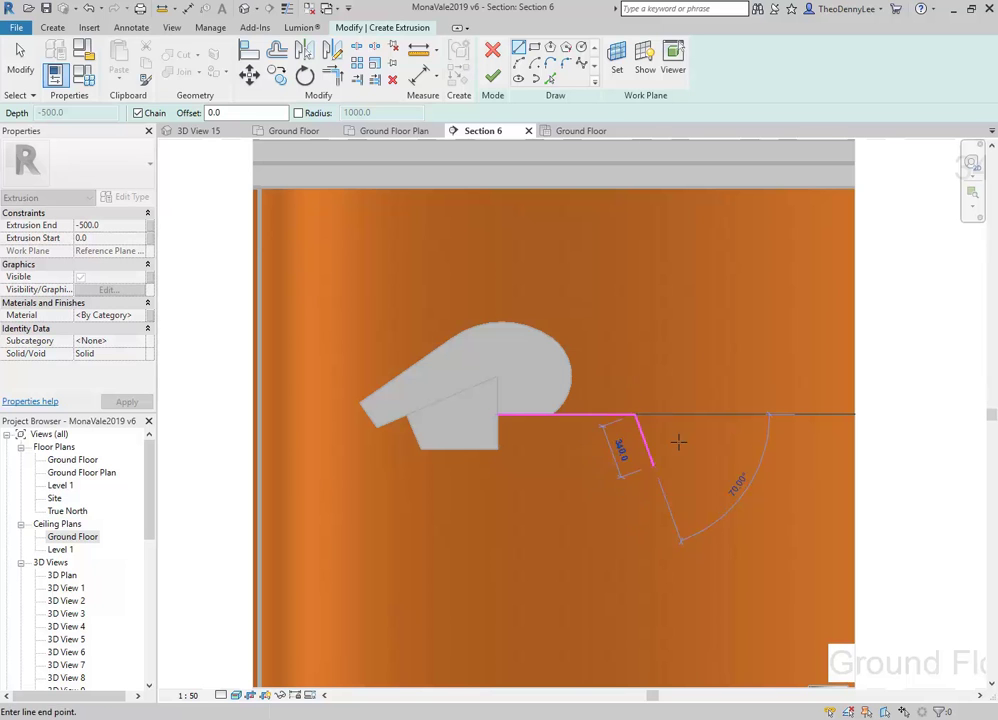
# Add two consecutive arcs from the horizontal line's outer end, curling down and back to form a rounded bulb.
pyautogui.click(519, 64)
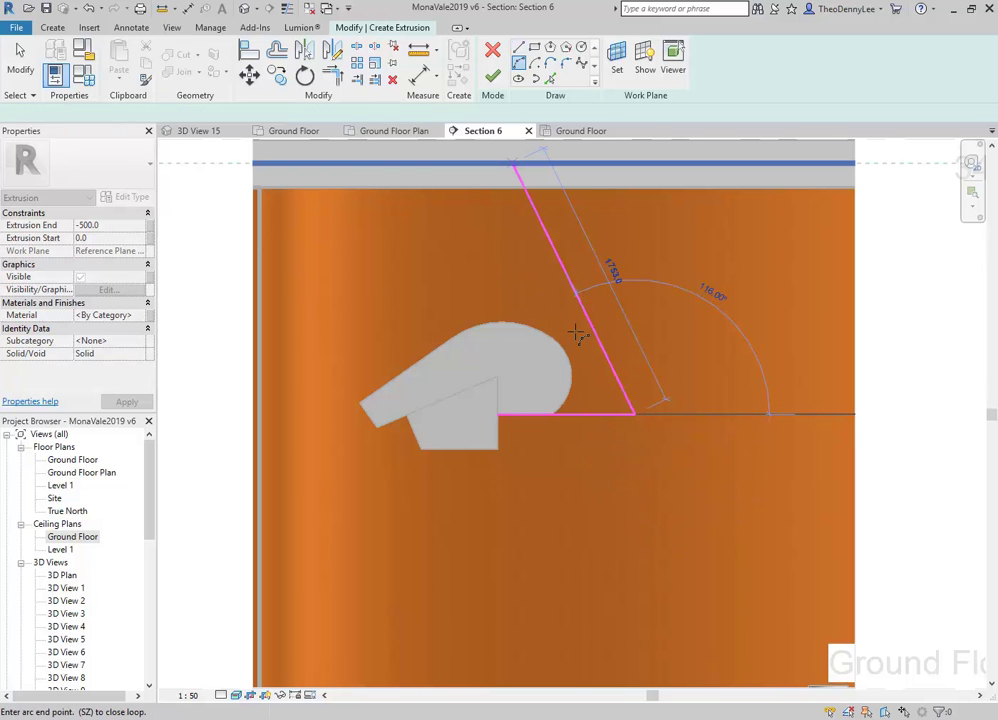
pyautogui.click(636, 507)
pyautogui.click(680, 474)
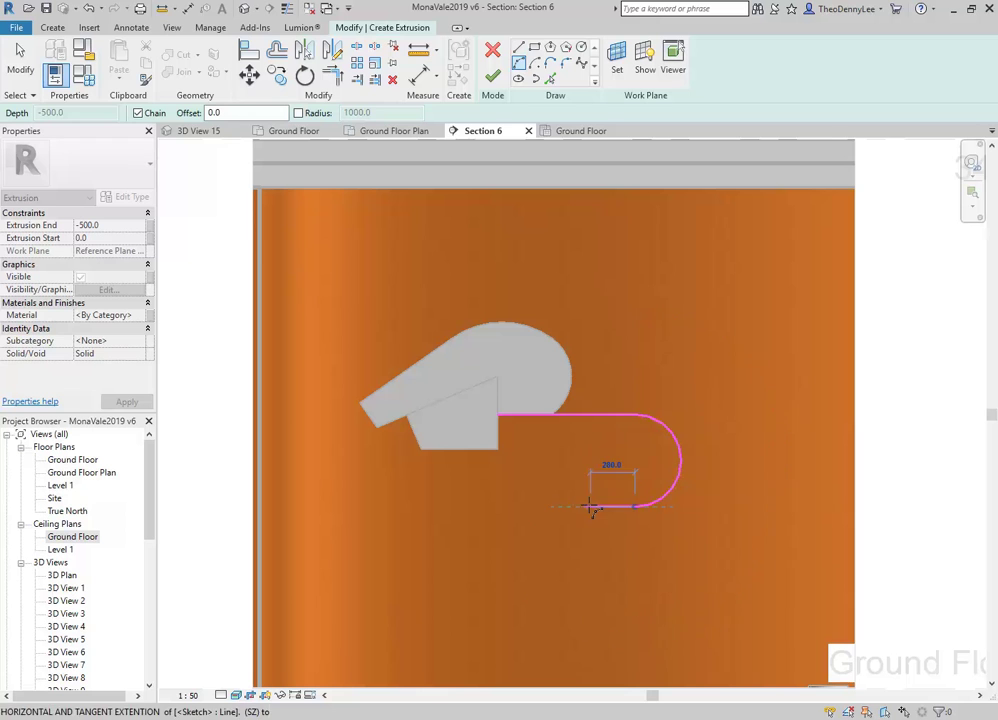
pyautogui.click(578, 466)
pyautogui.click(597, 492)
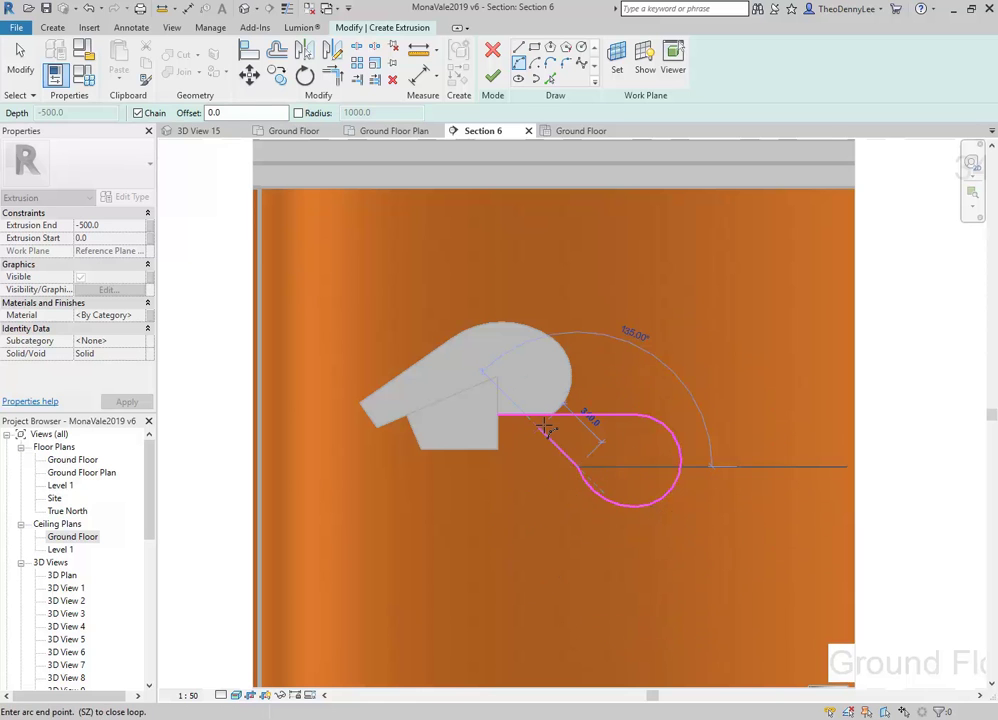
pyautogui.click(500, 508)
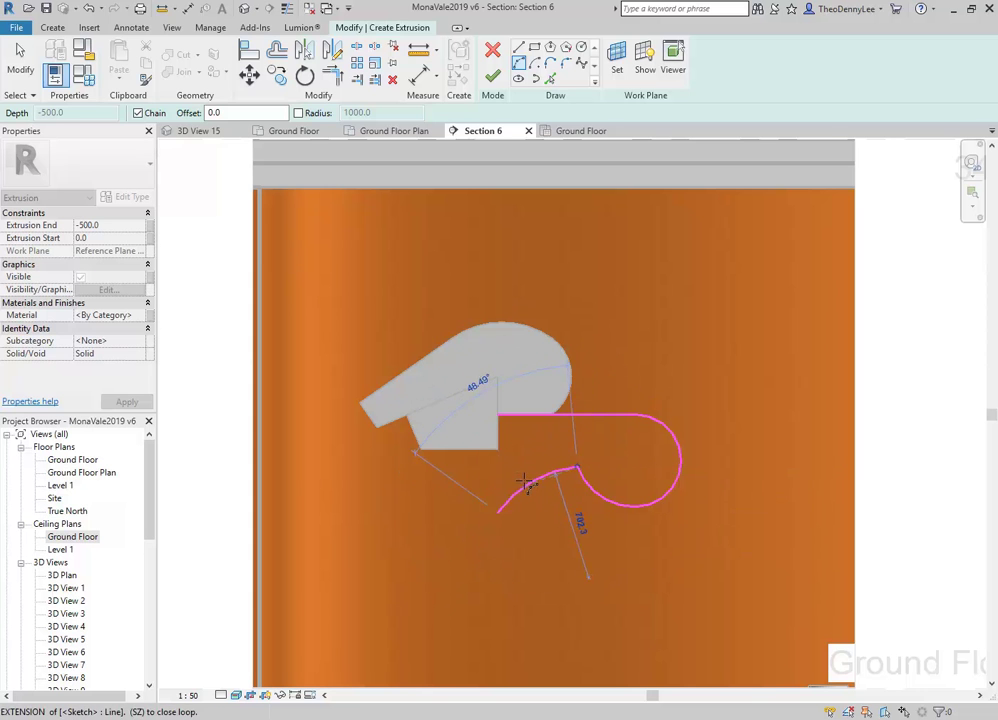
pyautogui.rightClick(517, 445)
pyautogui.click(546, 452)
# Close the profile with an upward-bulging arc from the bulb's open end and a vertical line up to the horizontal line's start.
pyautogui.scroll(3, 553, 457)
pyautogui.moveTo(552, 457)
pyautogui.mouseDown(button='middle')
pyautogui.moveTo(459, 469)
pyautogui.moveTo(558, 447)
pyautogui.mouseUp(button='middle')
pyautogui.scroll(1, 497, 459)
pyautogui.click(518, 47)
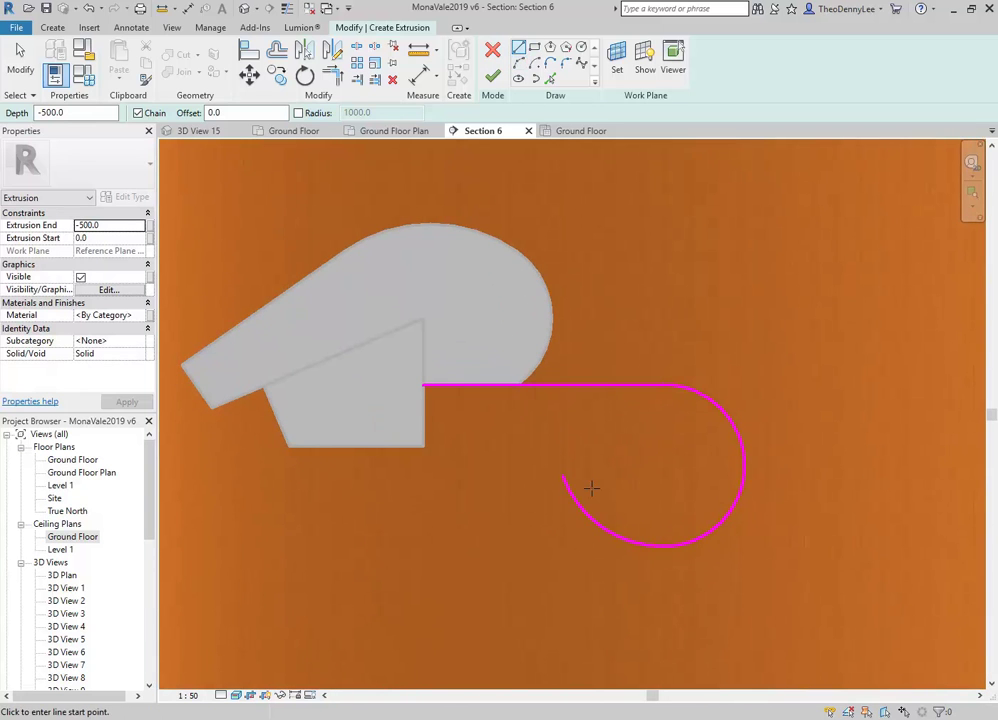
pyautogui.click(519, 64)
pyautogui.click(562, 472)
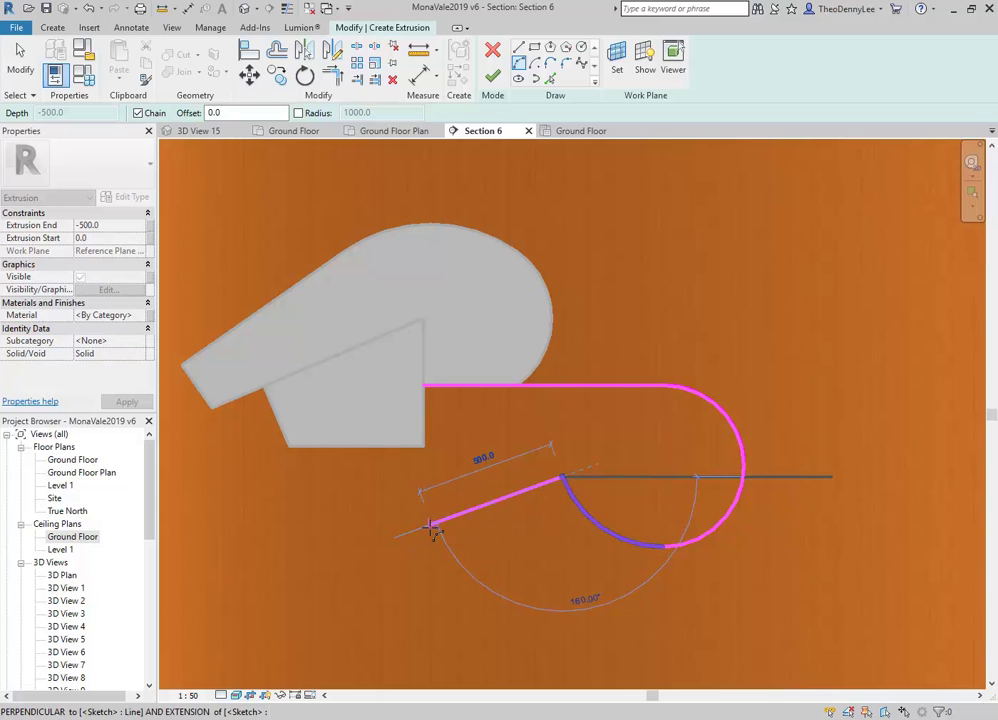
pyautogui.click(423, 527)
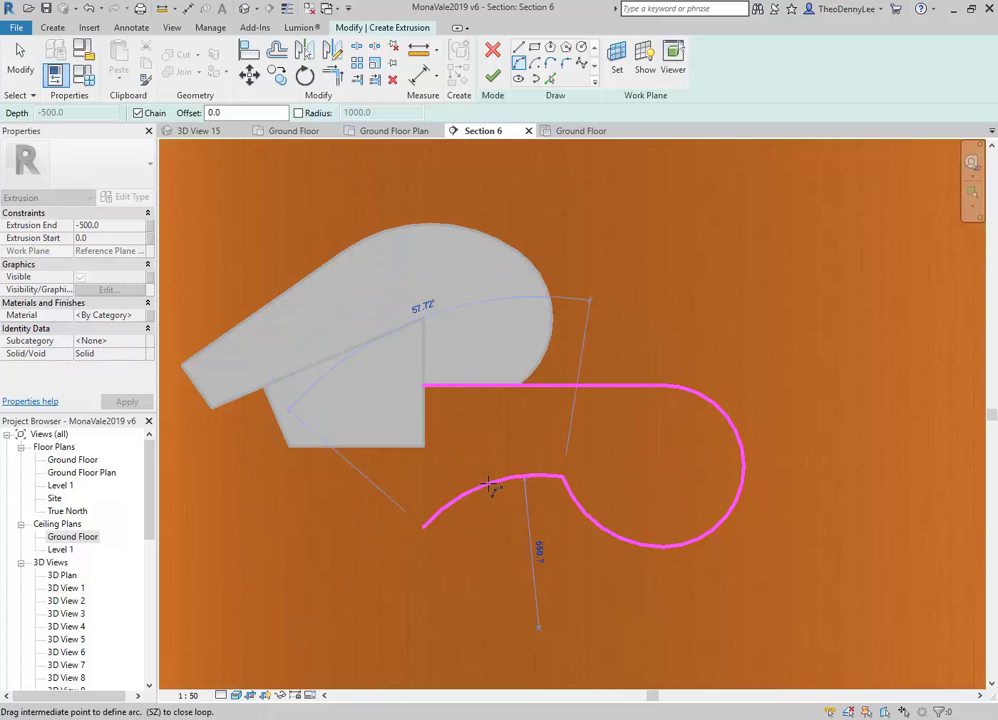
pyautogui.click(505, 525)
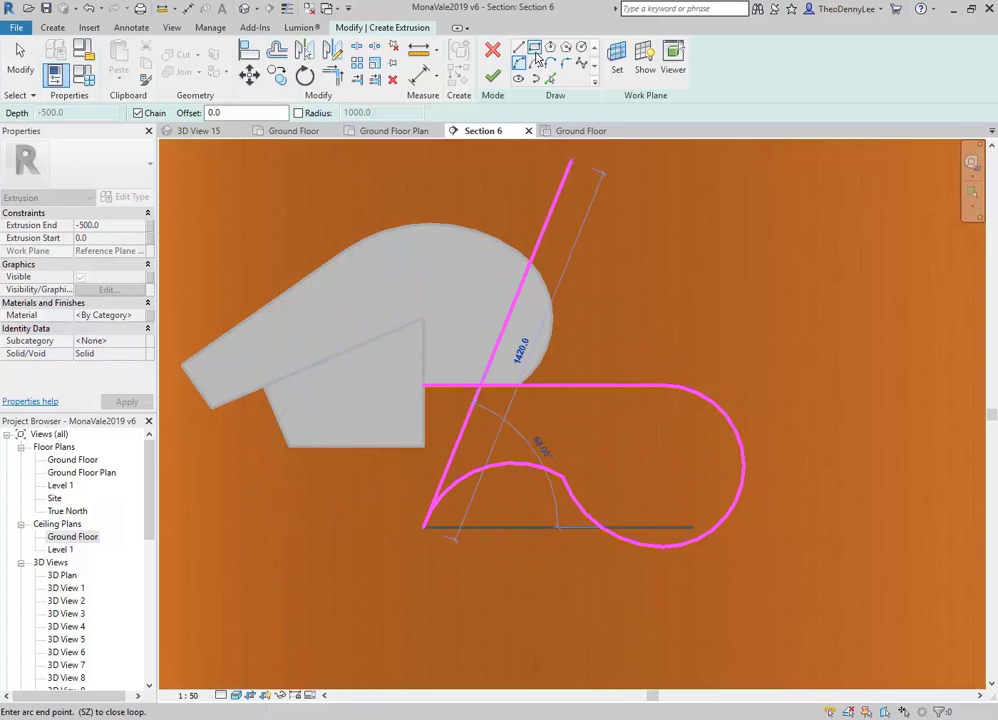
pyautogui.click(422, 387)
pyautogui.press('Escape')
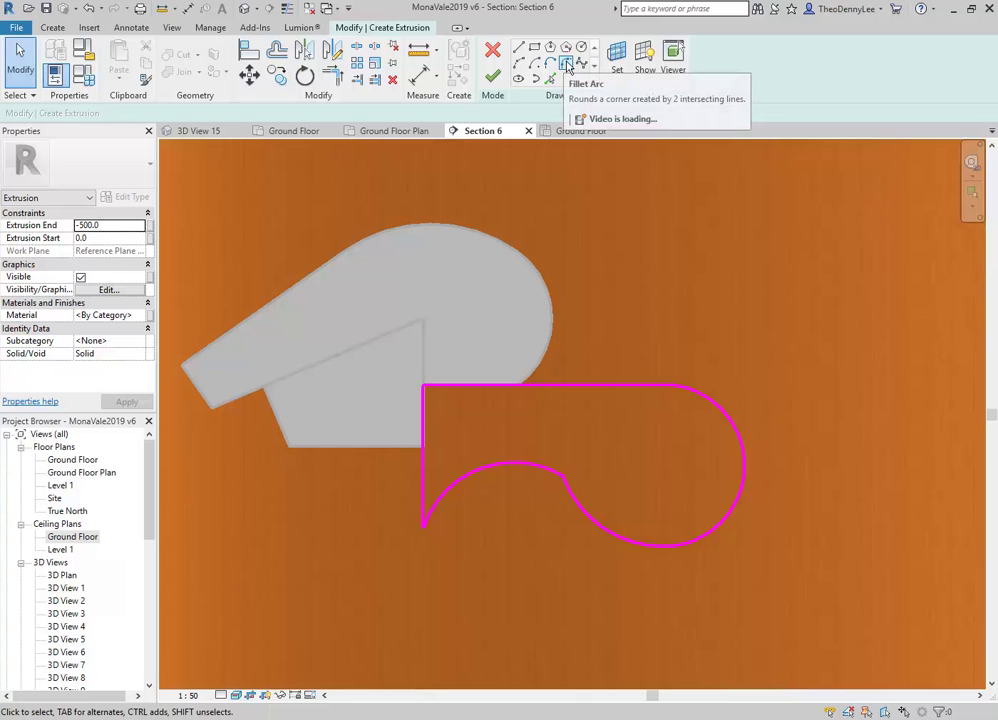
# Smooth the corner where the two lower arcs meet with a Fillet Arc of about 270 radius.
pyautogui.click(566, 64)
pyautogui.scroll(2, 527, 441)
pyautogui.click(552, 428)
pyautogui.click(607, 482)
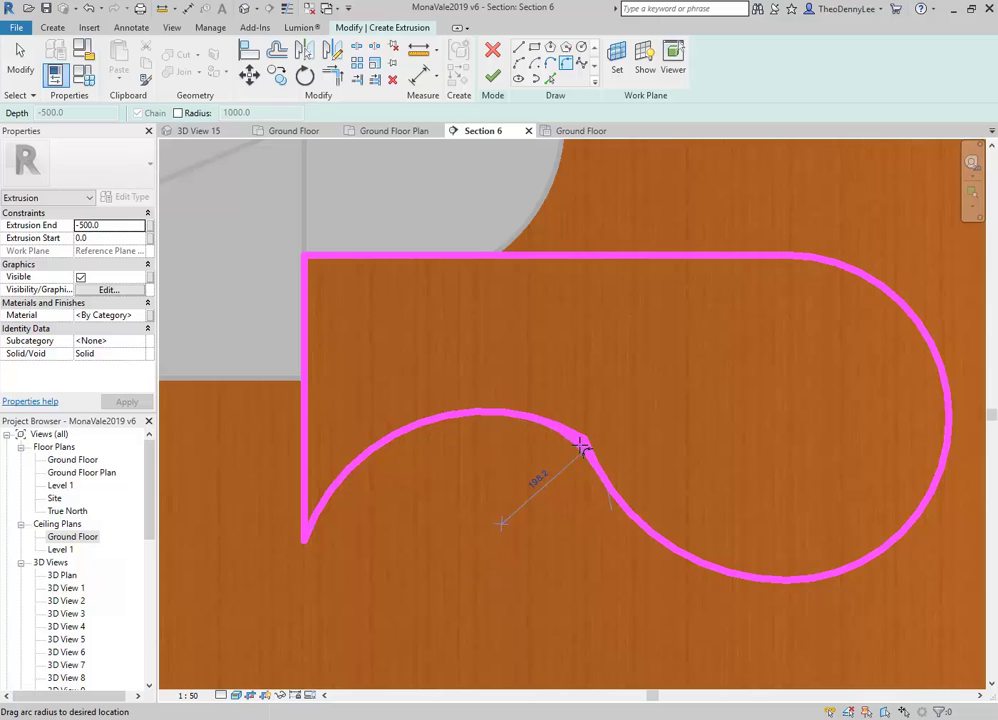
pyautogui.click(556, 466)
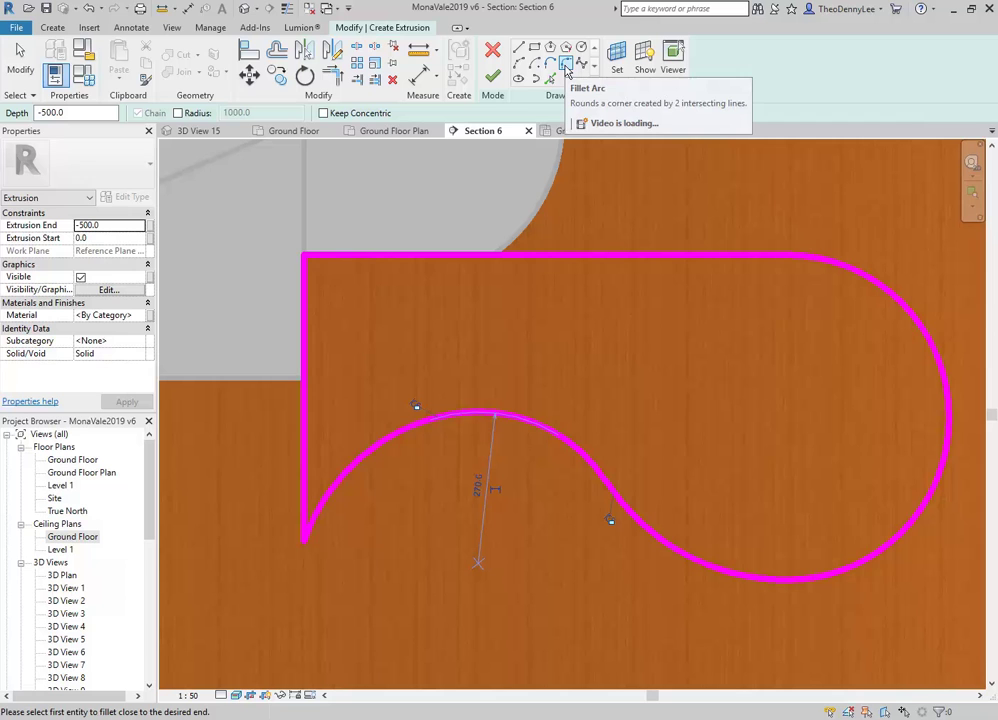
# Round the sharp tip between the vertical line and lower arc with a fillet of about 45 radius, and finish the extrusion.
pyautogui.click(338, 482)
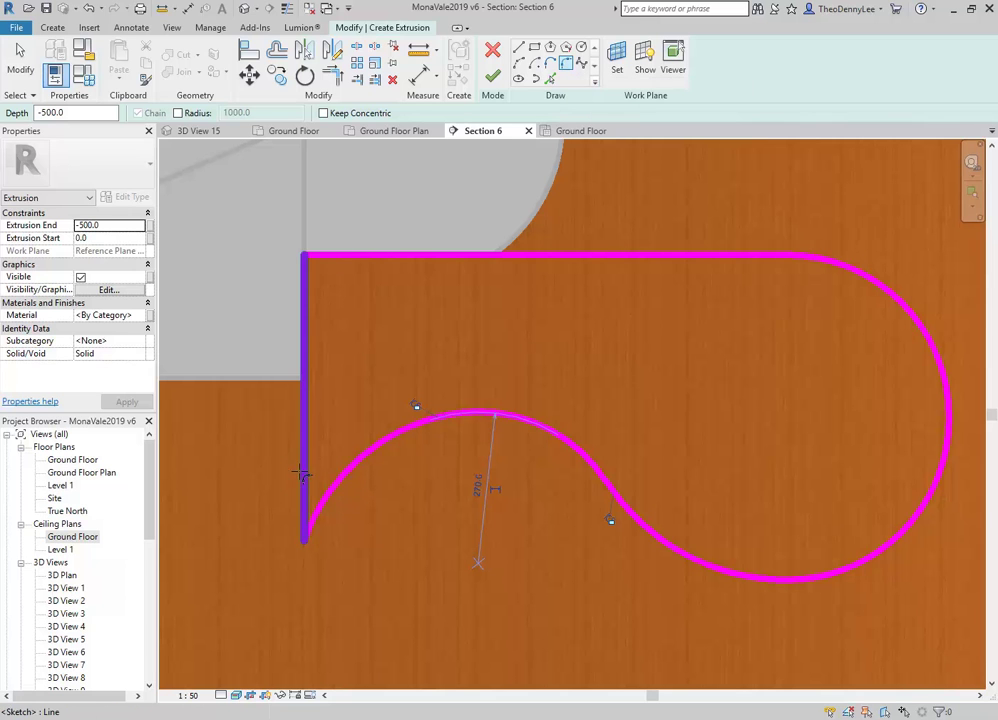
pyautogui.click(302, 468)
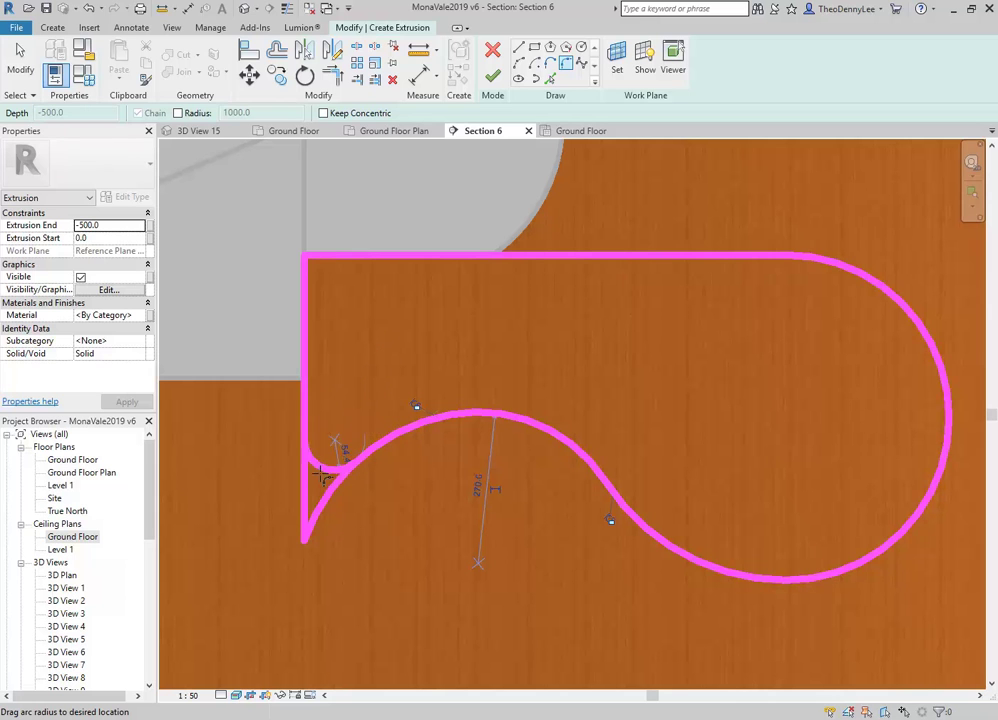
pyautogui.click(322, 478)
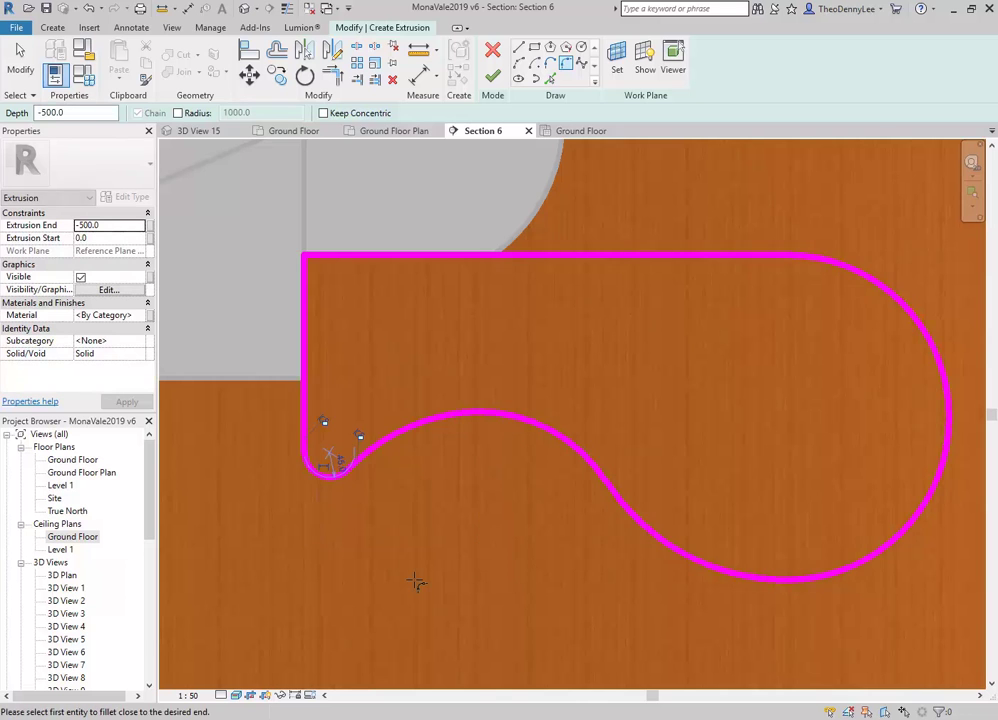
pyautogui.scroll(-4, 416, 581)
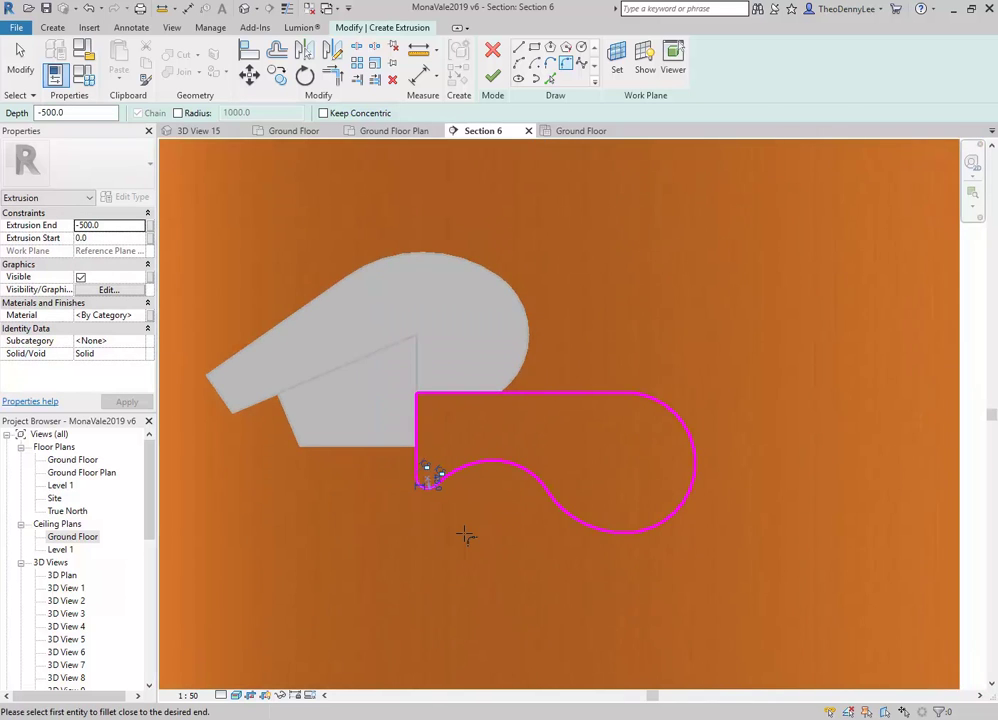
pyautogui.moveTo(466, 532); pyautogui.dragTo(510, 528, button='middle')
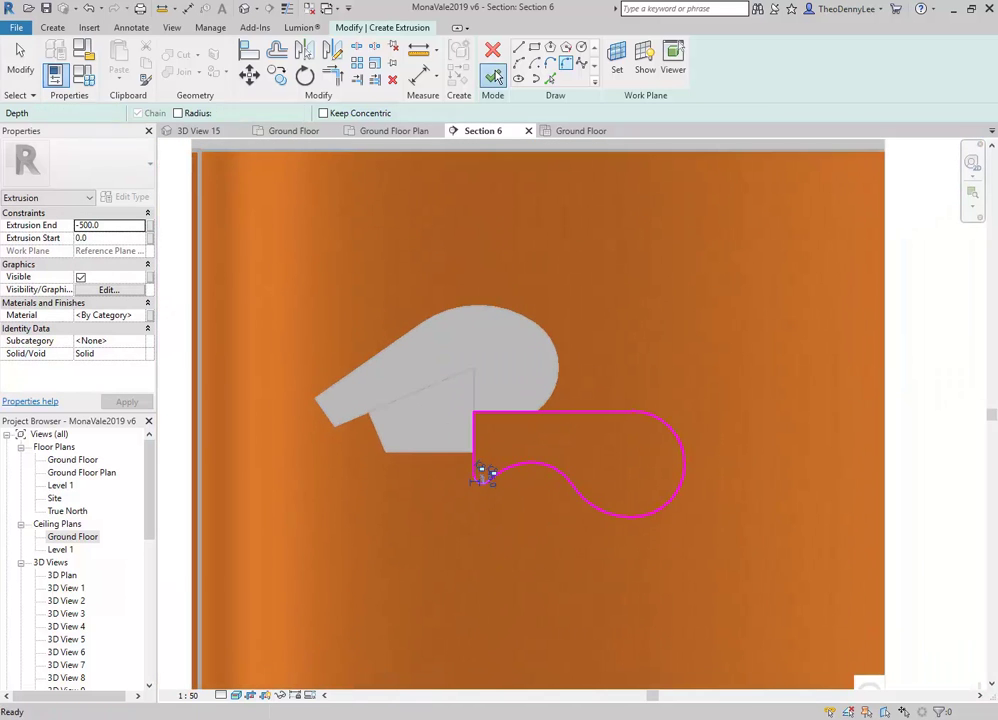
pyautogui.click(492, 76)
# Edit the first shape's extrusion sketch and round the upper corner of its narrow end with a fillet of 100 radius.
pyautogui.click(330, 407)
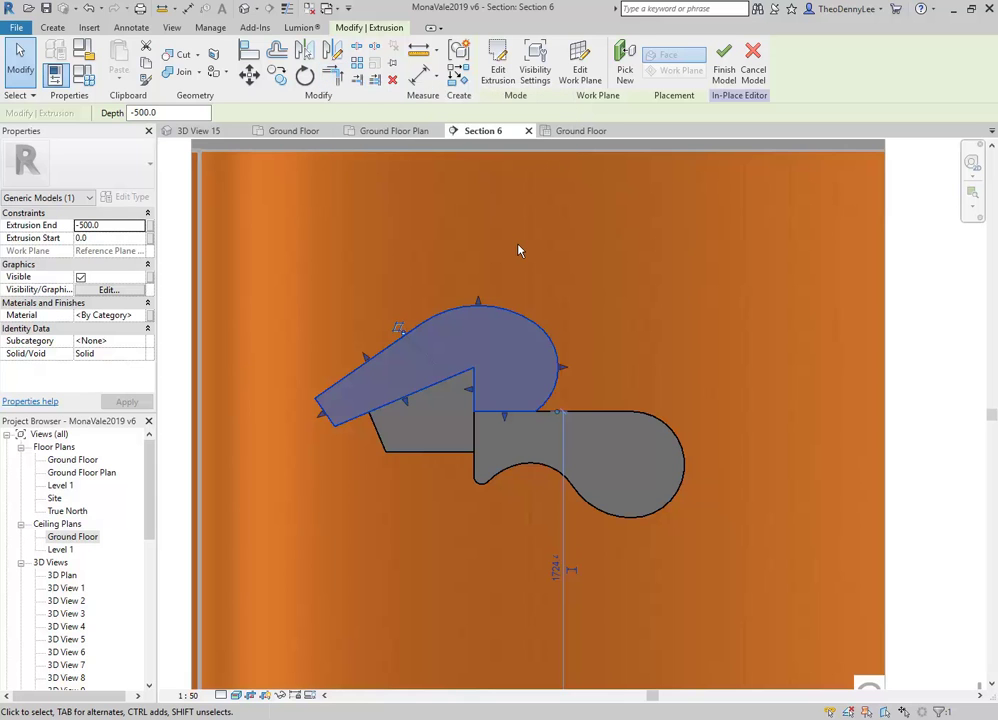
pyautogui.click(490, 70)
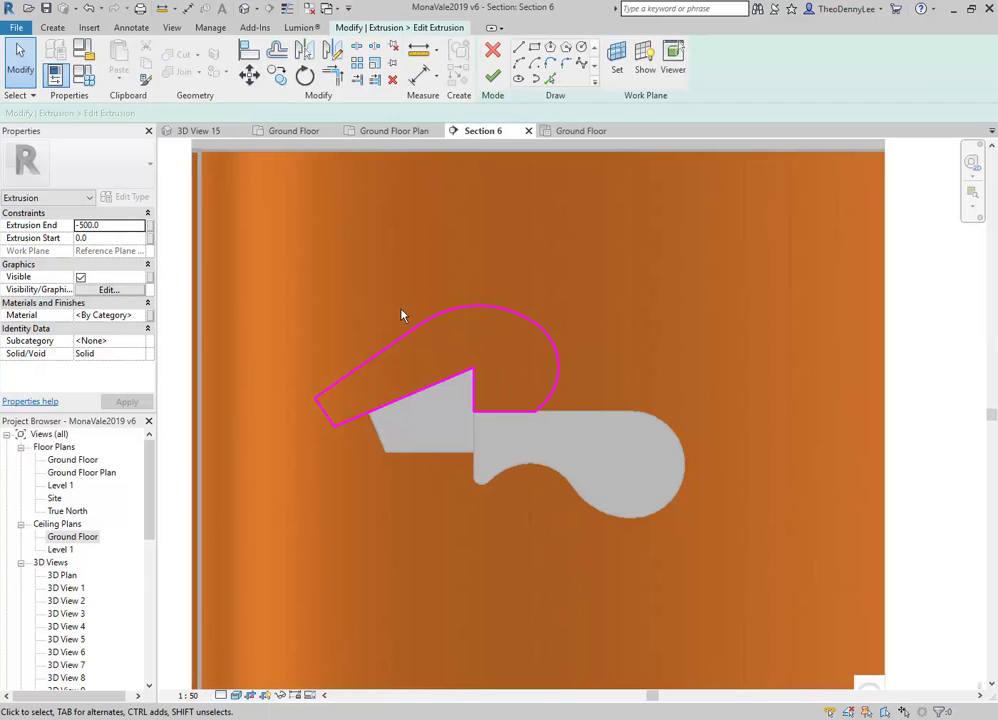
pyautogui.click(567, 66)
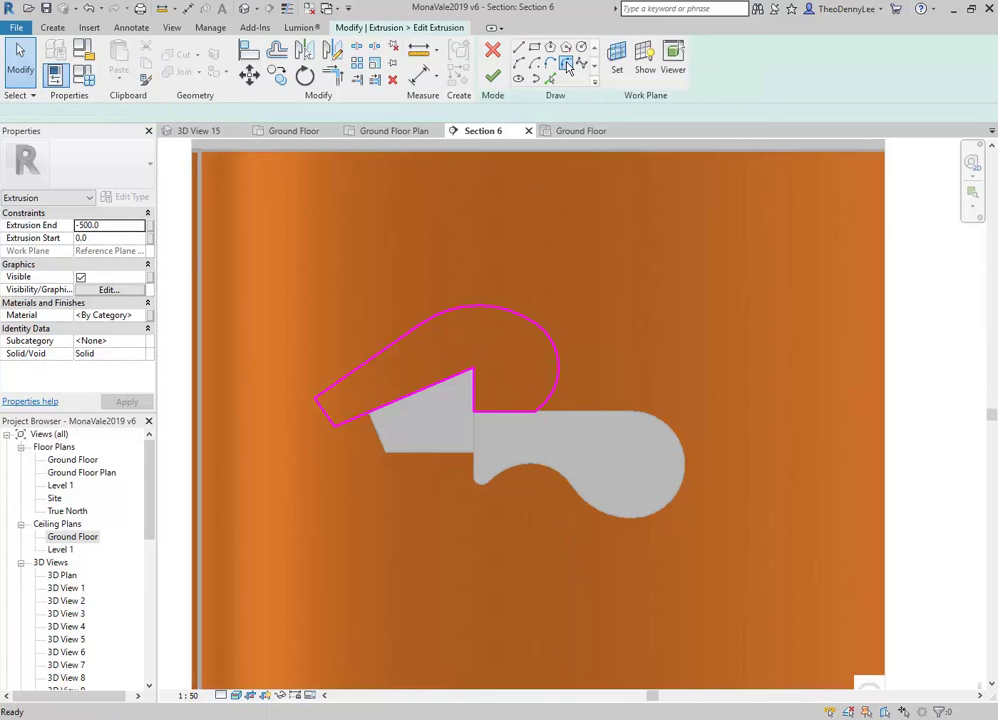
pyautogui.scroll(4, 340, 420)
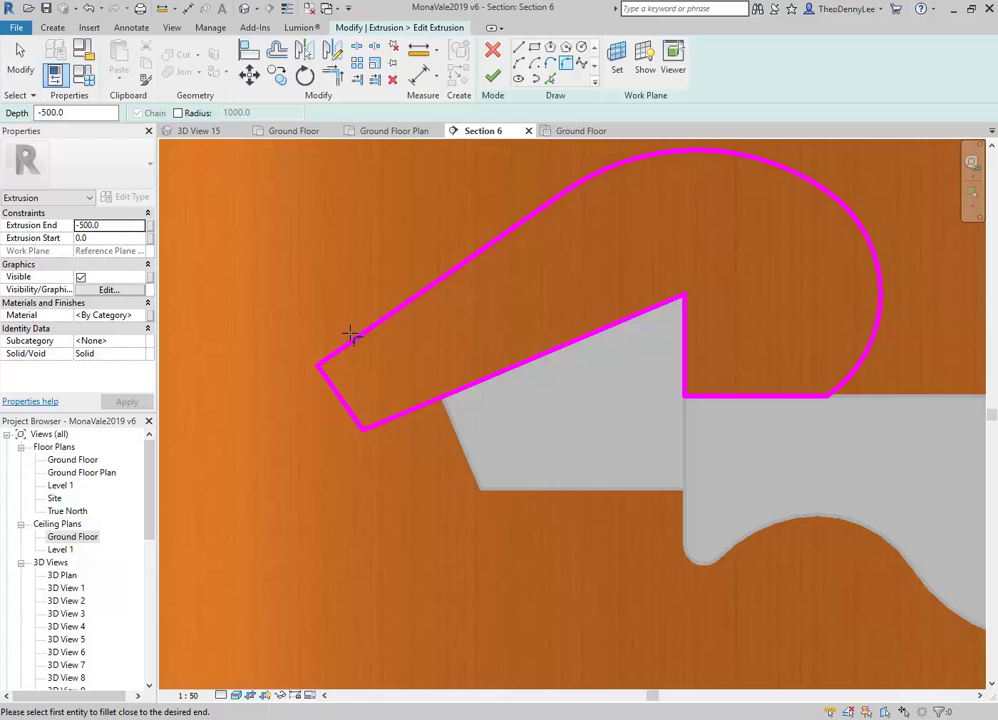
pyautogui.click(350, 341)
pyautogui.click(335, 381)
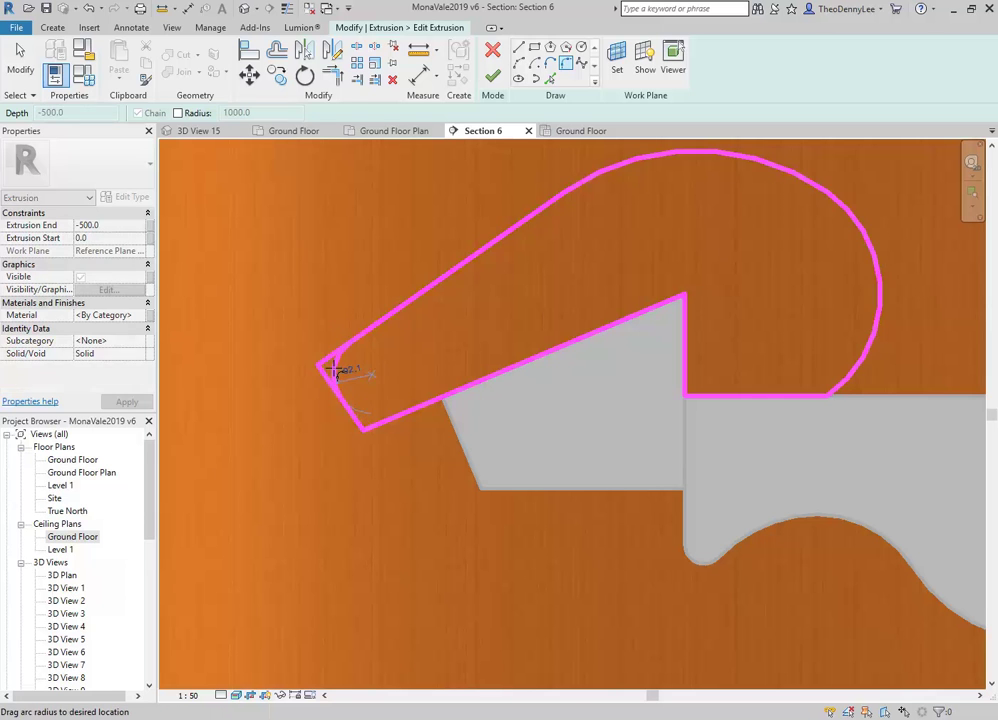
pyautogui.click(335, 368)
# Try rounding the lower corner of the first shape's narrow end with a Fillet Arc, and undo that fillet.
pyautogui.click(343, 420)
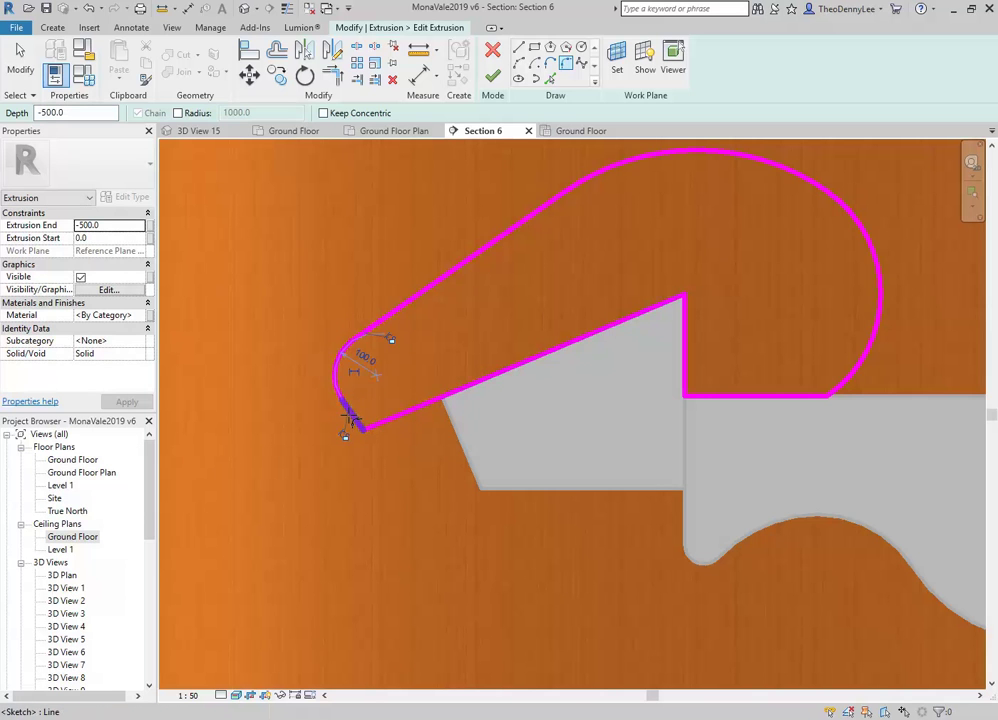
pyautogui.click(358, 424)
pyautogui.click(362, 421)
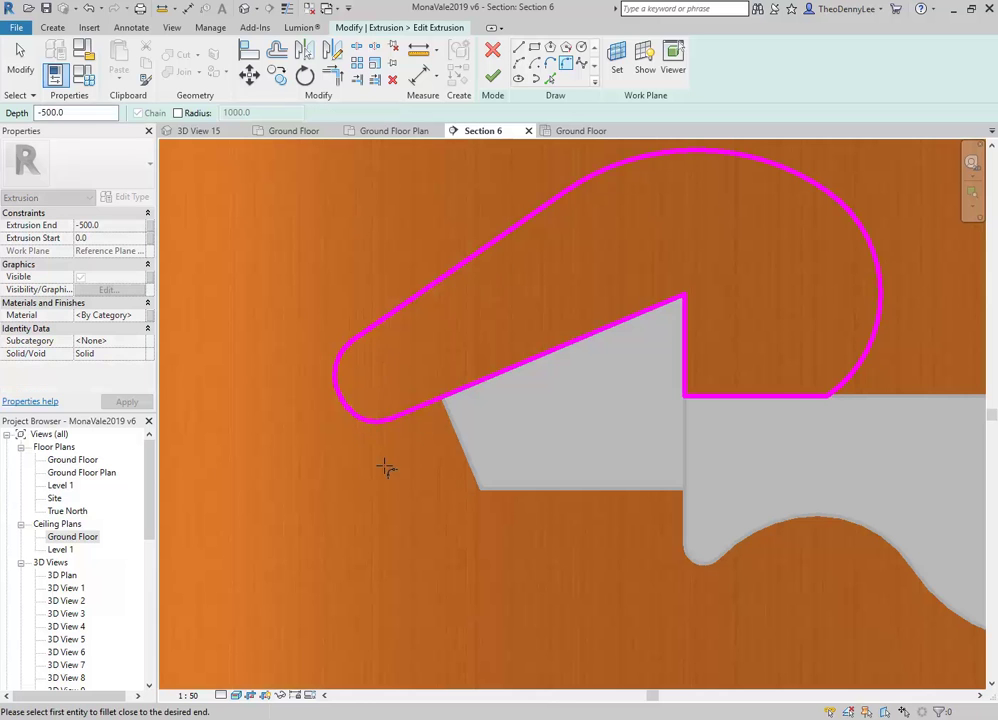
pyautogui.scroll(-2, 330, 452)
pyautogui.scroll(1, 330, 452)
pyautogui.press('Escape')
pyautogui.press('Escape')
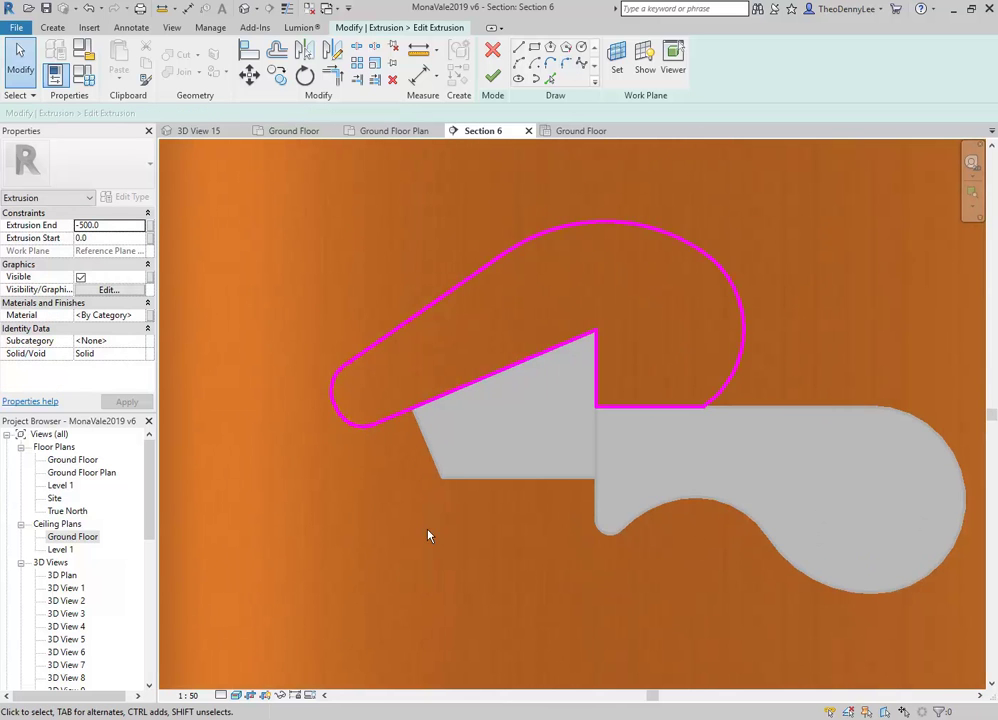
pyautogui.scroll(-1, 415, 400)
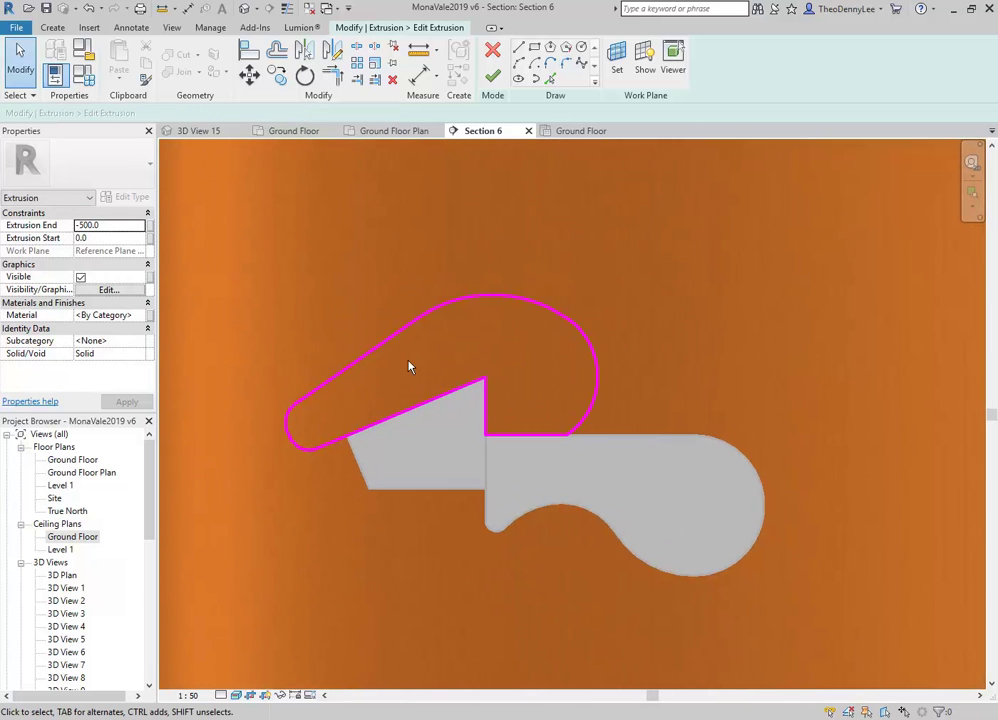
pyautogui.click(90, 10)
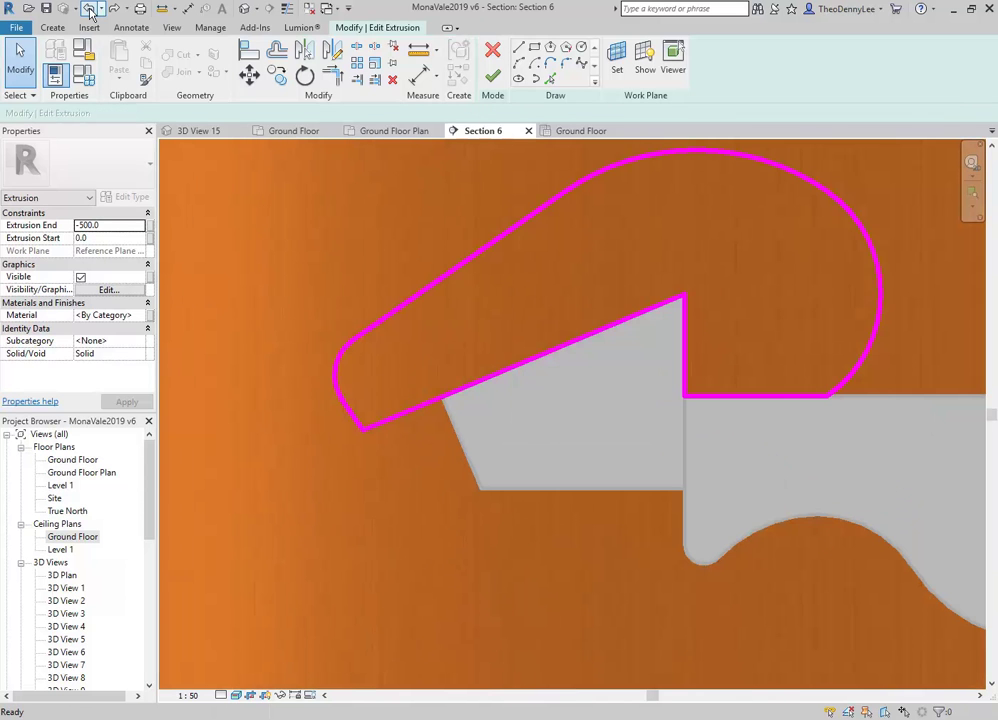
# Finish editing the first shape's extrusion sketch and complete the in-place embossed artwork model.
pyautogui.click(492, 76)
pyautogui.scroll(-2, 318, 490)
pyautogui.click(318, 490)
pyautogui.scroll(-1, 320, 490)
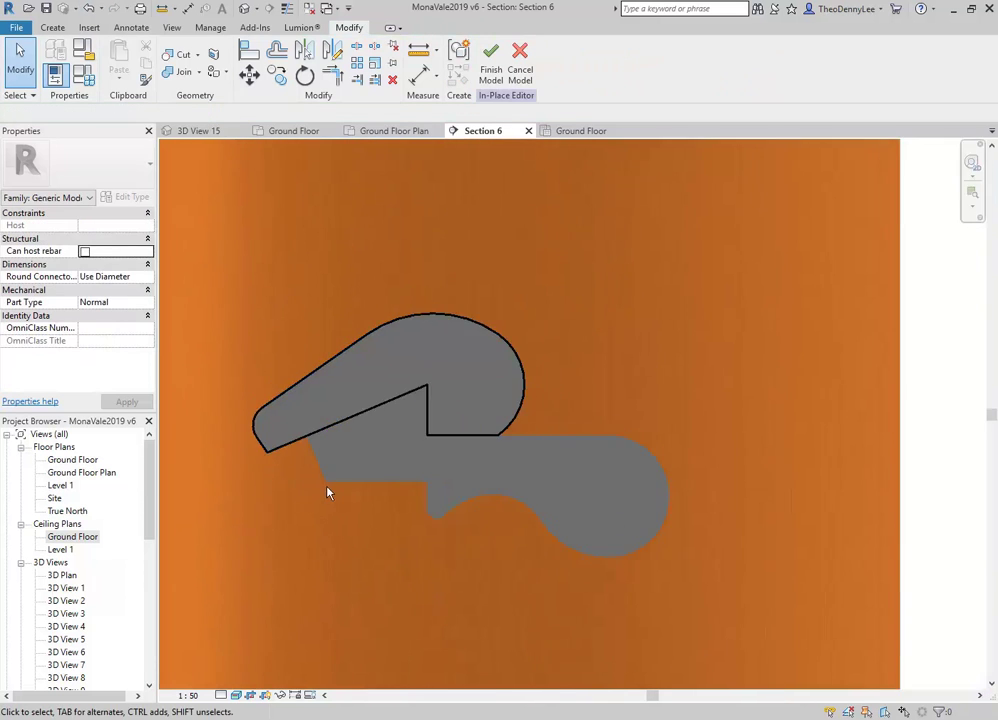
pyautogui.moveTo(327, 490); pyautogui.dragTo(478, 423, button='middle')
pyautogui.scroll(-1, 509, 510)
pyautogui.moveTo(415, 511); pyautogui.dragTo(233, 521, button='middle')
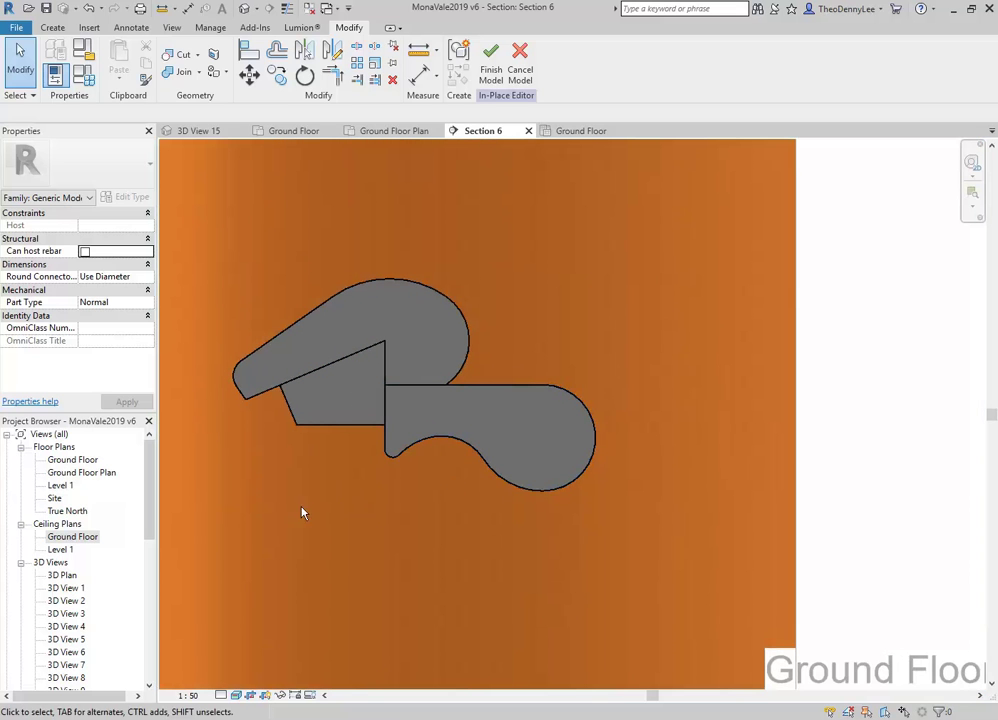
pyautogui.click(325, 430)
pyautogui.scroll(1, 243, 434)
pyautogui.moveTo(243, 434); pyautogui.dragTo(265, 451, button='middle')
pyautogui.press('Escape')
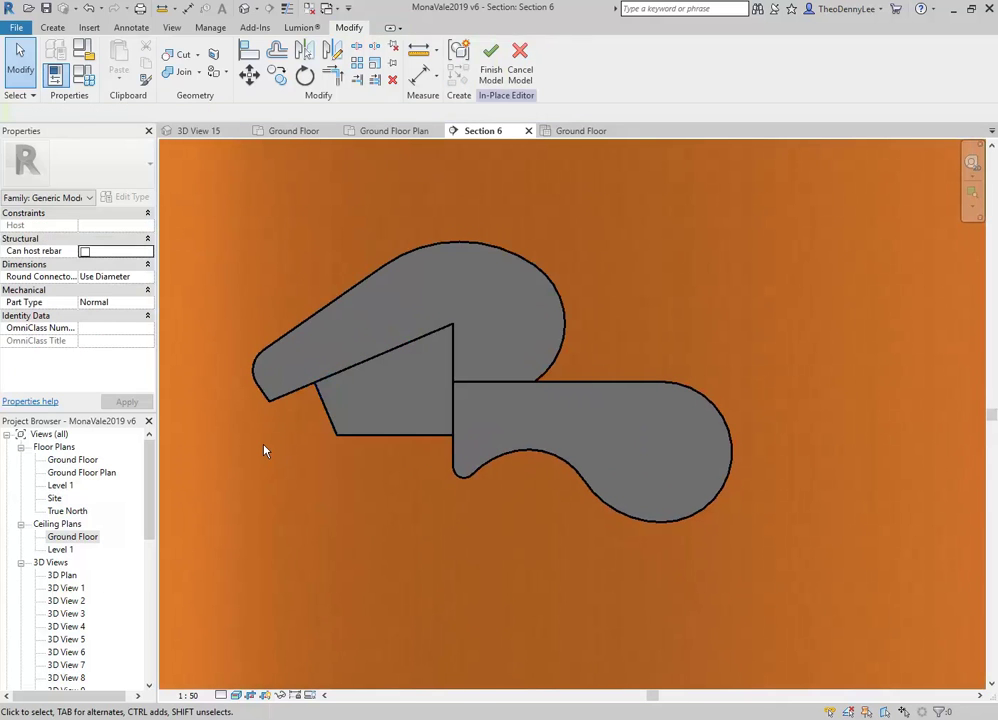
pyautogui.click(491, 62)
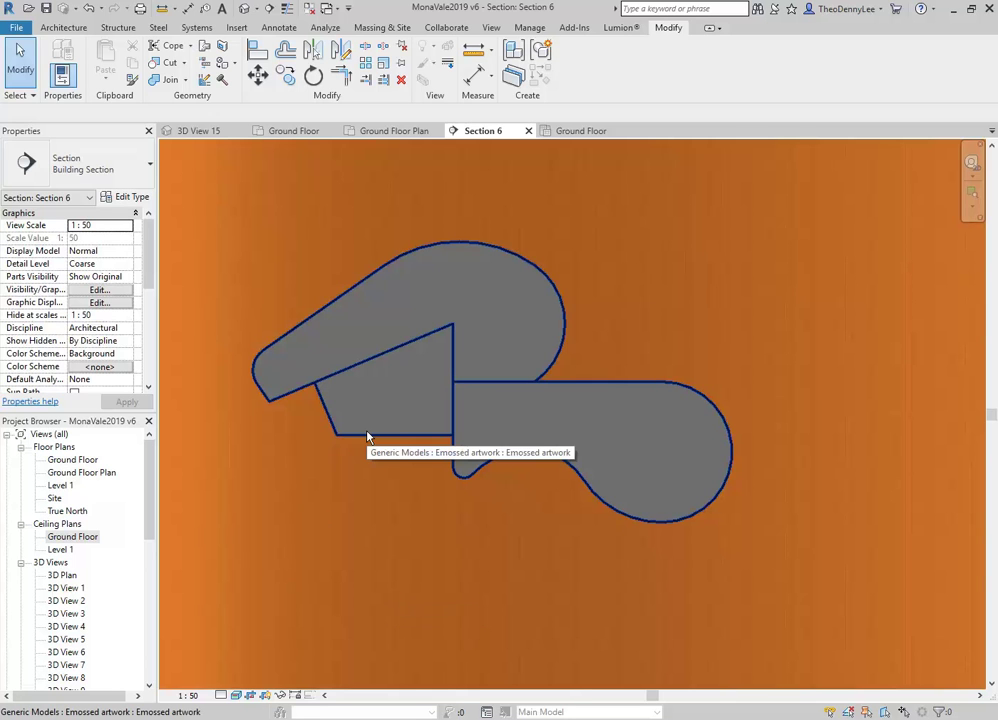
# Check the type properties of the embossed artwork for a material parameter.
pyautogui.click(393, 373)
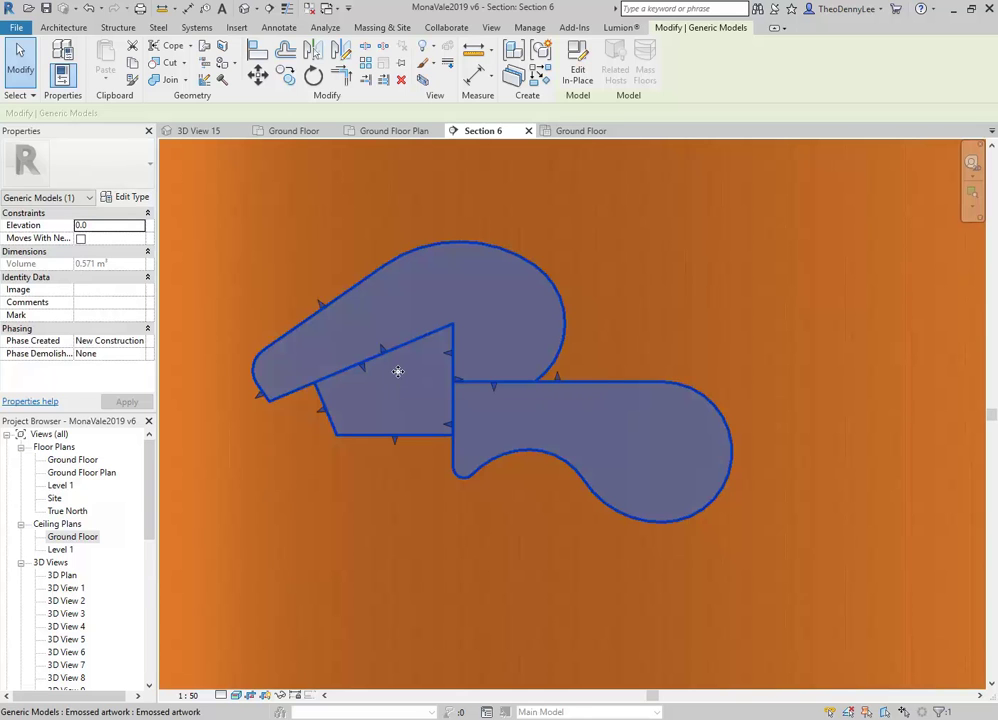
pyautogui.click(134, 198)
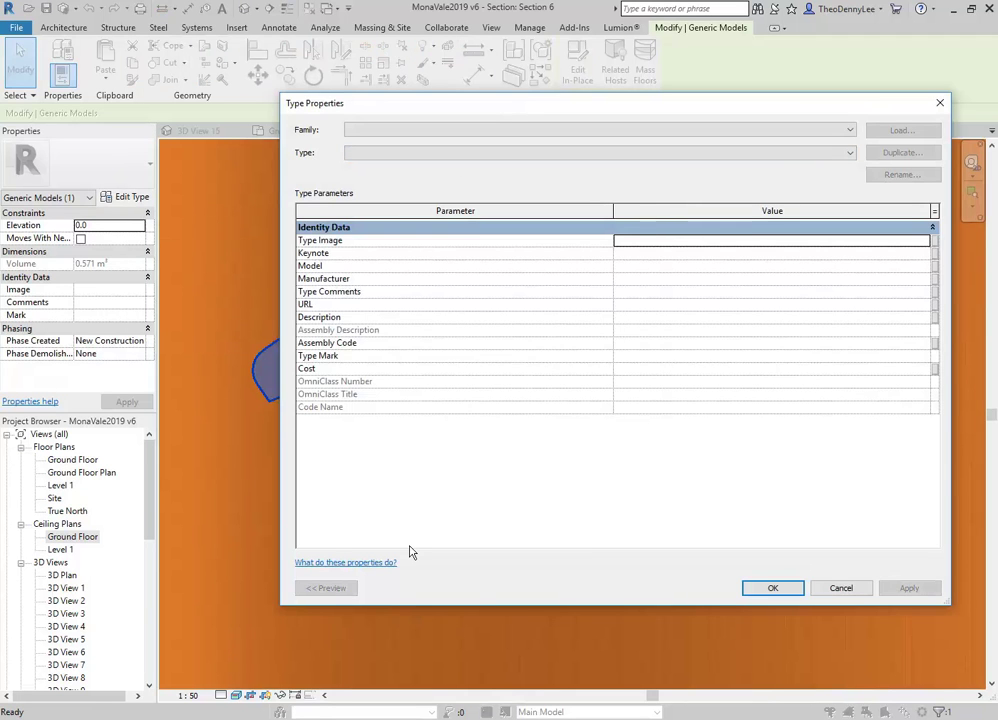
pyautogui.click(839, 590)
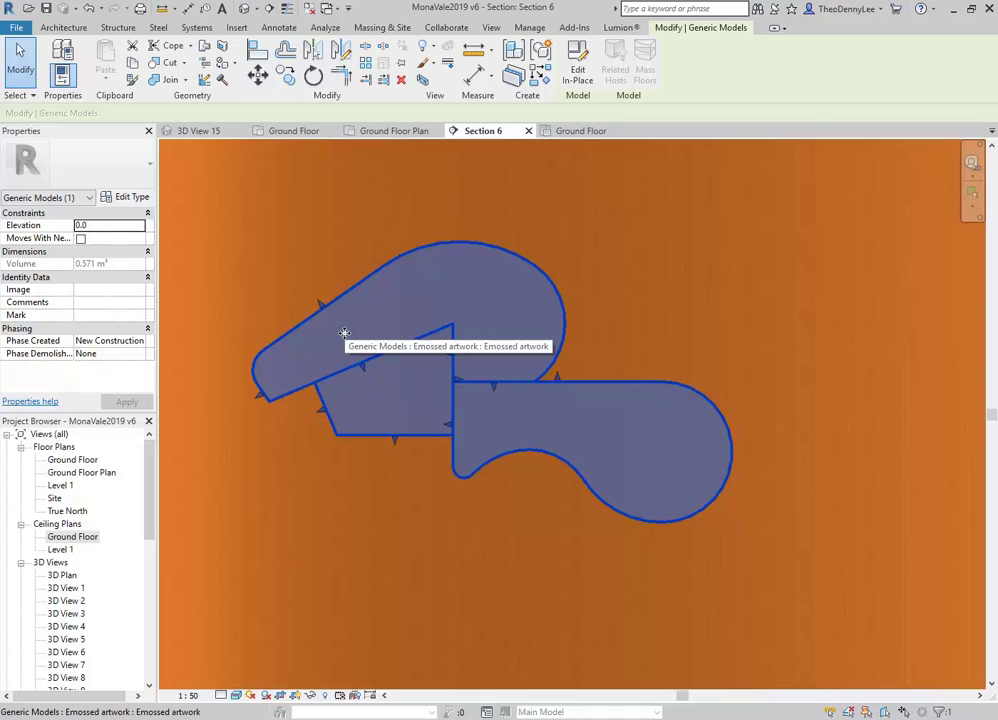
# Edit the embossed artwork in place and open the material choice for the upper shape's extrusion.
pyautogui.click(579, 86)
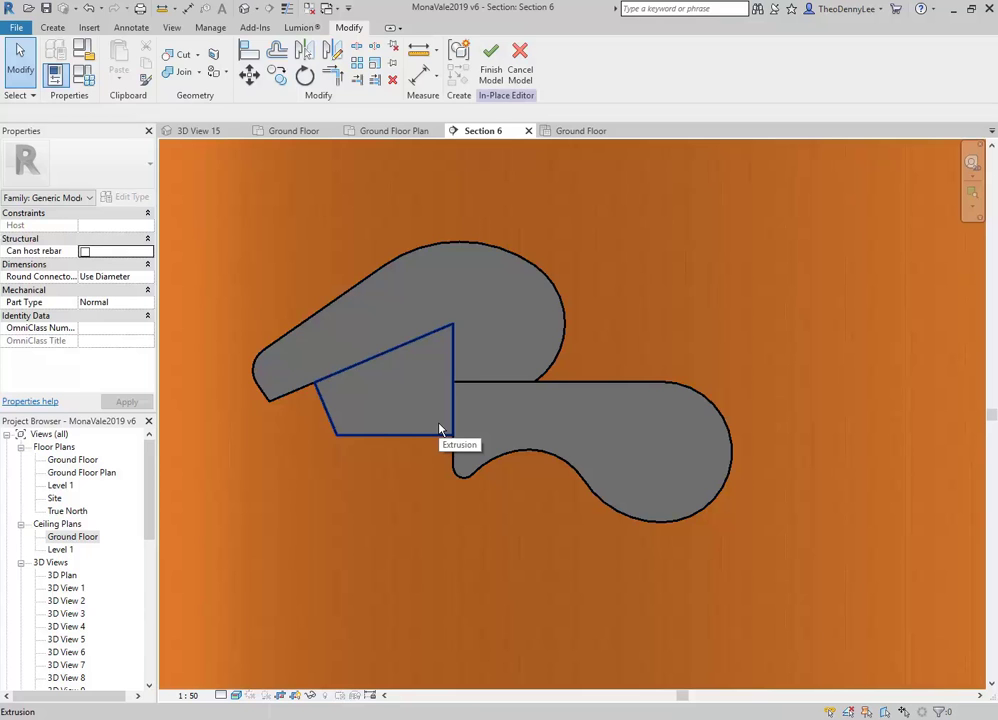
pyautogui.click(404, 273)
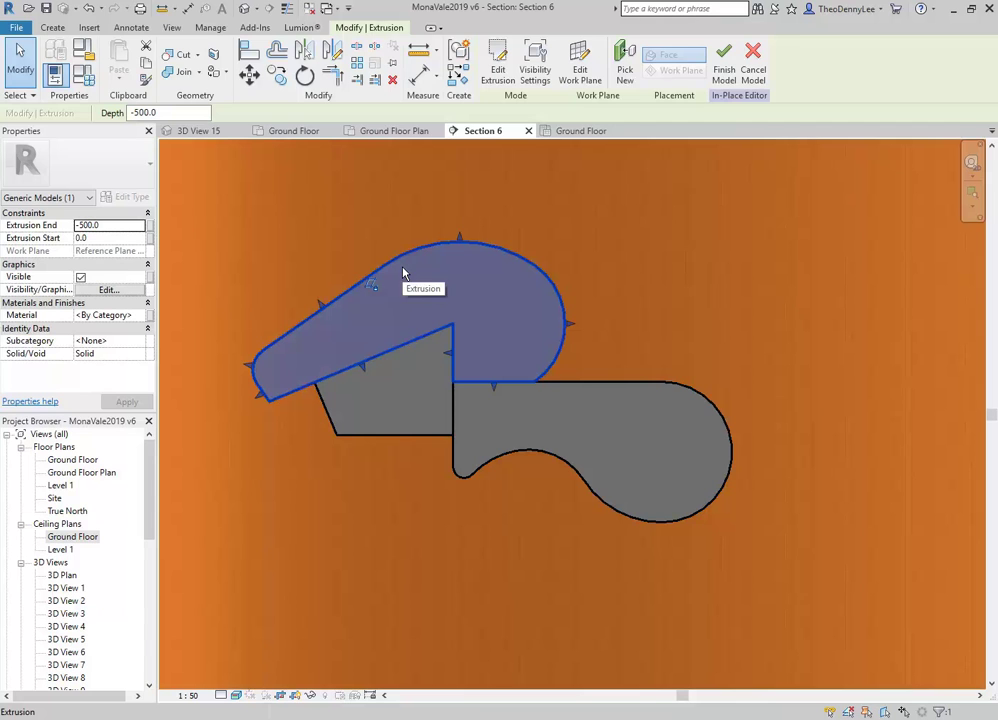
pyautogui.click(142, 318)
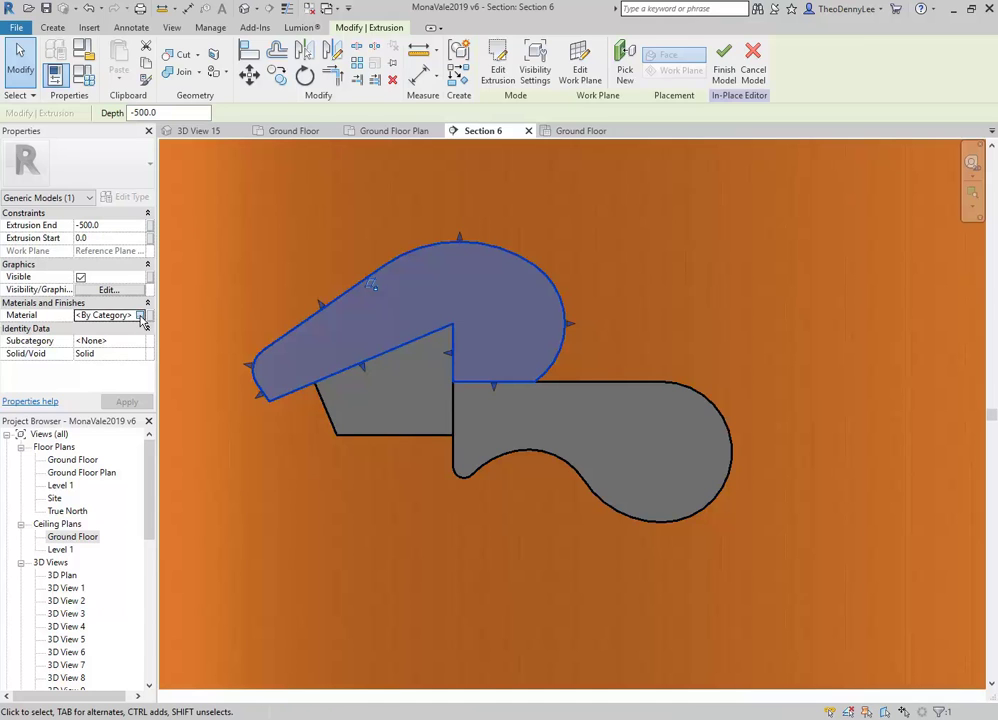
pyautogui.click(140, 316)
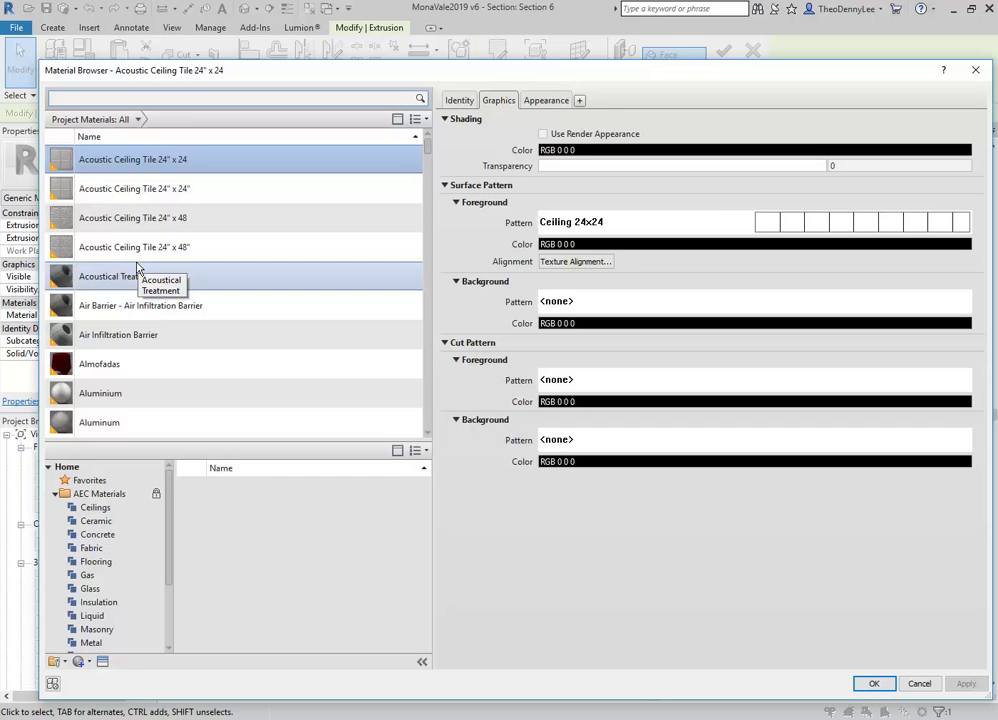
# Look through the project materials for a plastic that can serve as the base of a new material.
pyautogui.scroll(-5, 113, 267)
pyautogui.scroll(-20, 113, 267)
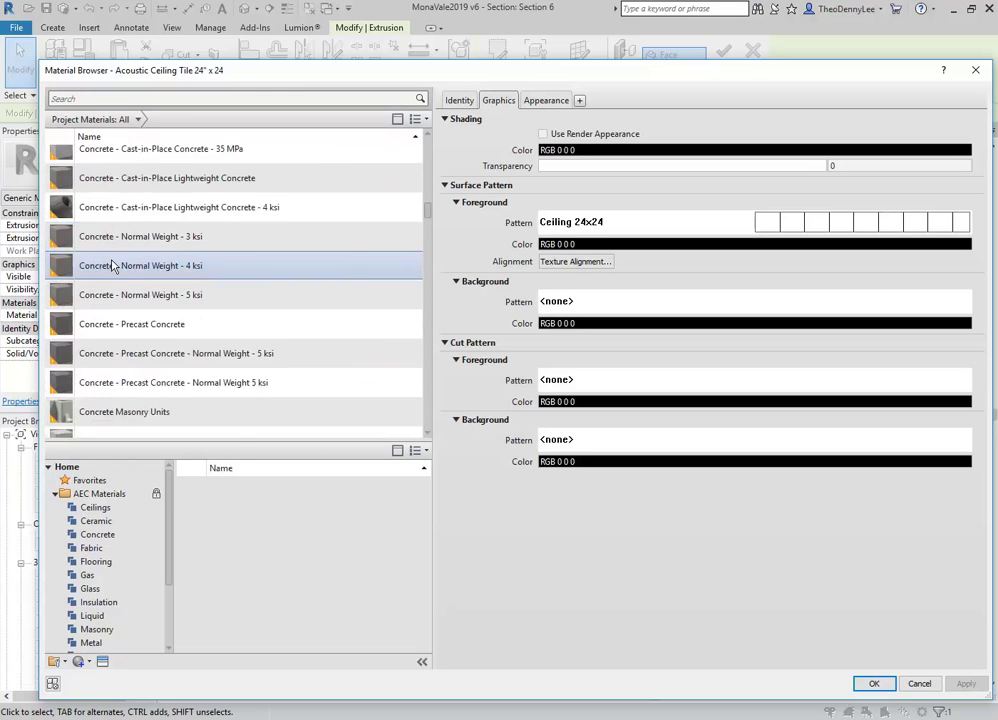
pyautogui.scroll(-10, 112, 265)
pyautogui.scroll(2, 117, 288)
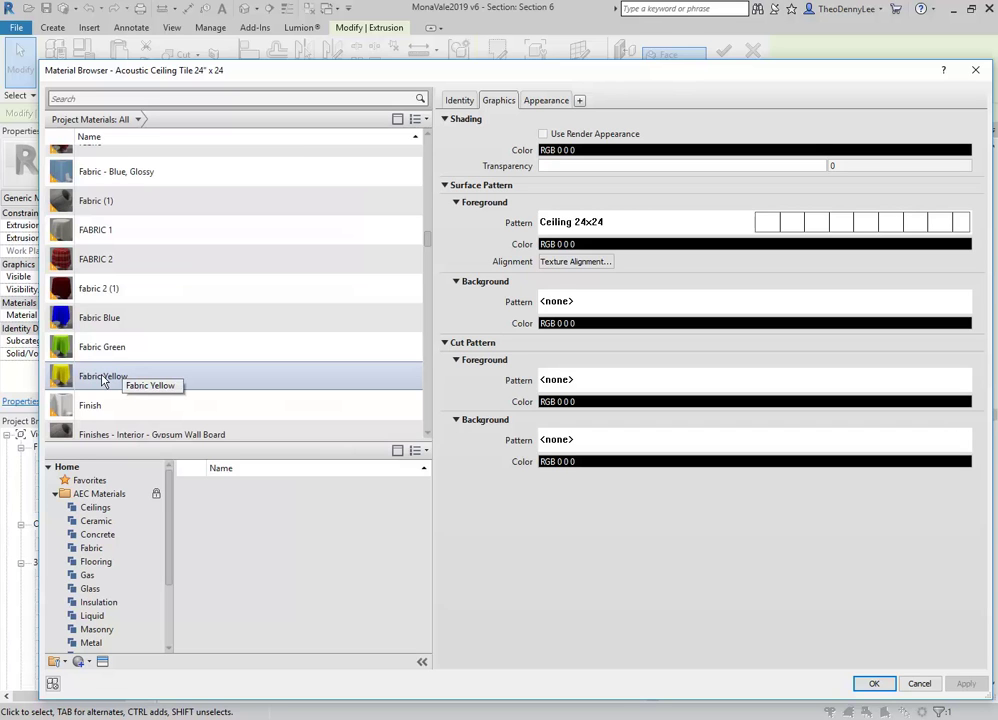
pyautogui.scroll(-4, 101, 285)
pyautogui.scroll(-10, 111, 339)
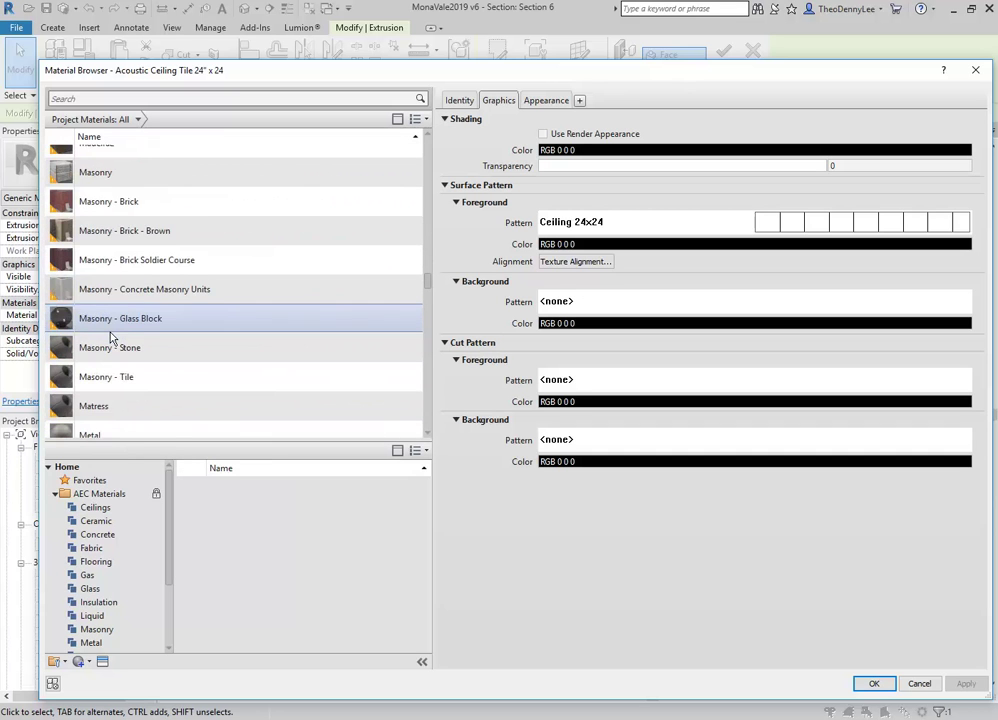
pyautogui.scroll(-2, 111, 339)
pyautogui.scroll(-6, 115, 390)
pyautogui.scroll(-8, 115, 390)
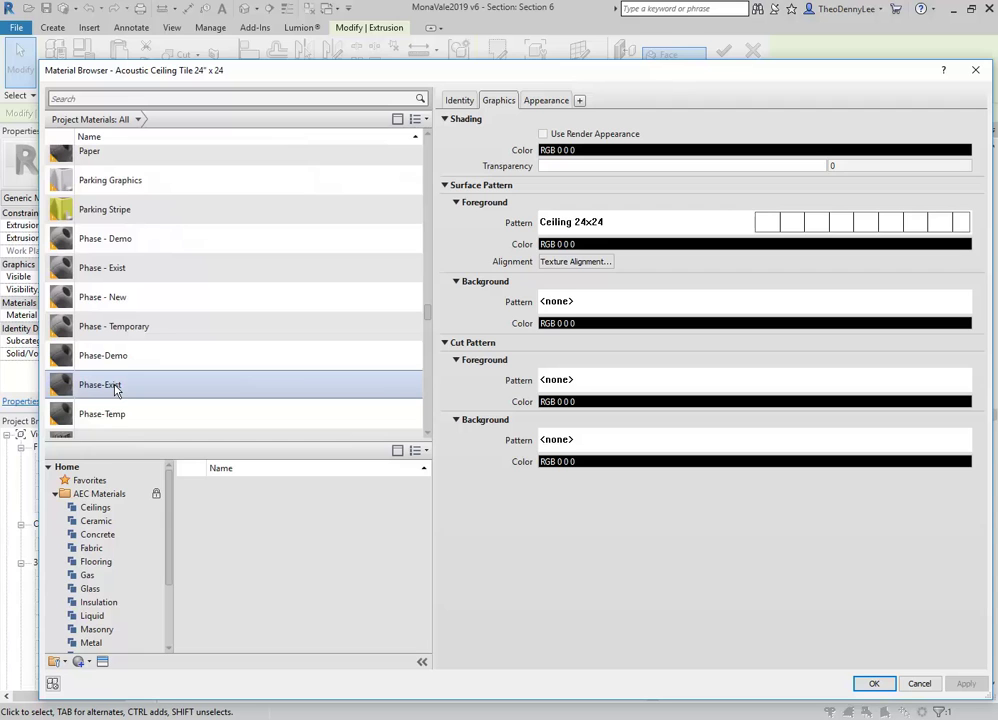
pyautogui.scroll(-1, 115, 390)
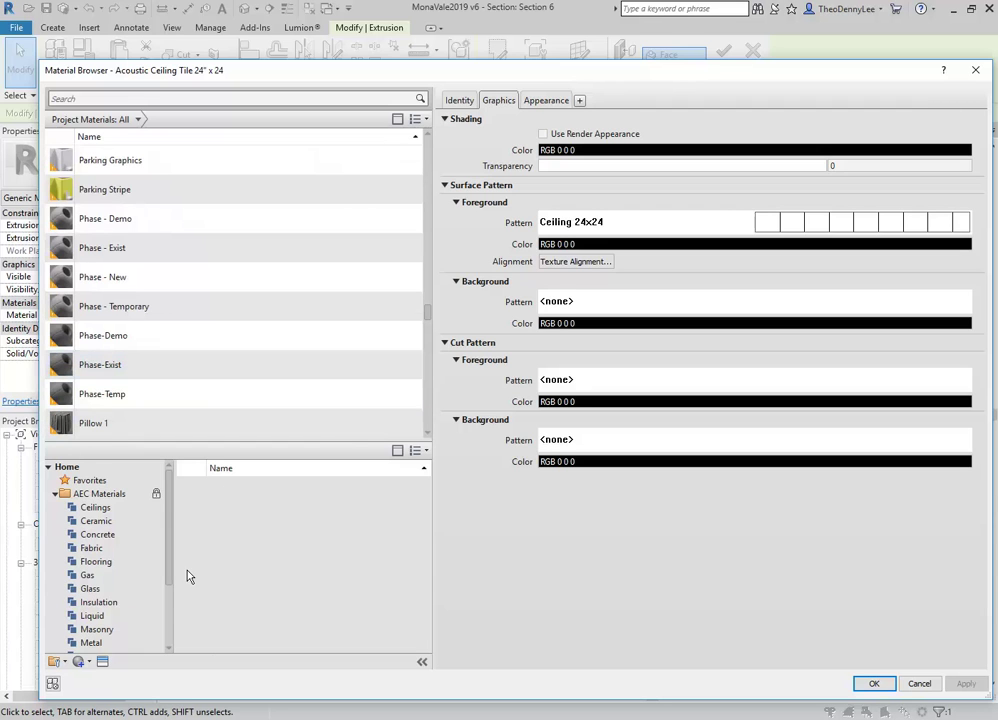
pyautogui.click(82, 664)
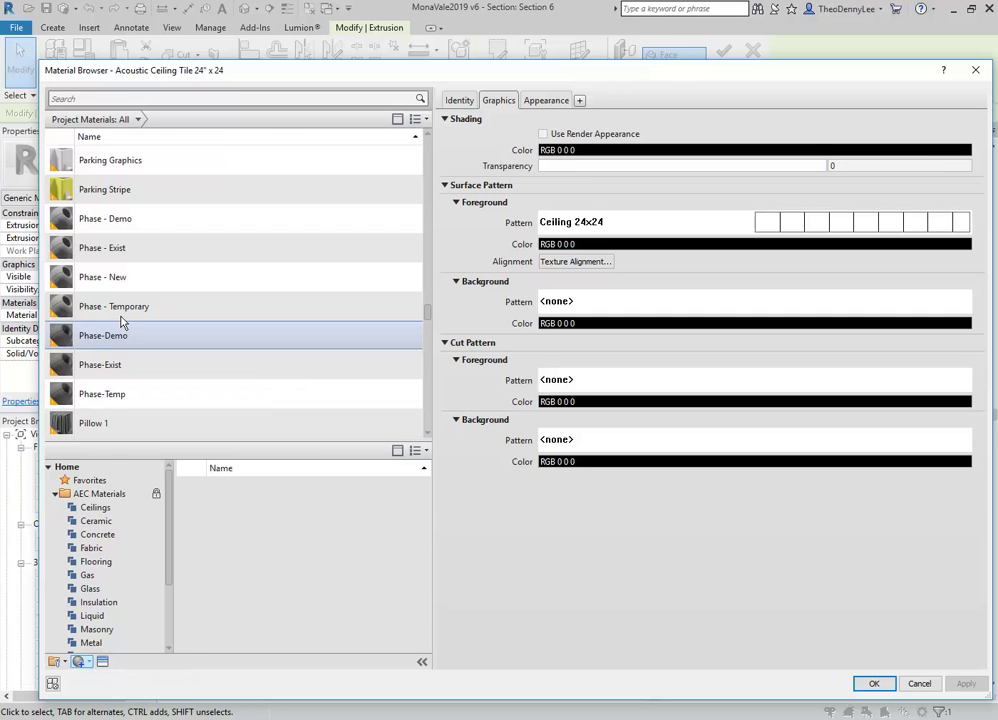
pyautogui.scroll(-4, 105, 283)
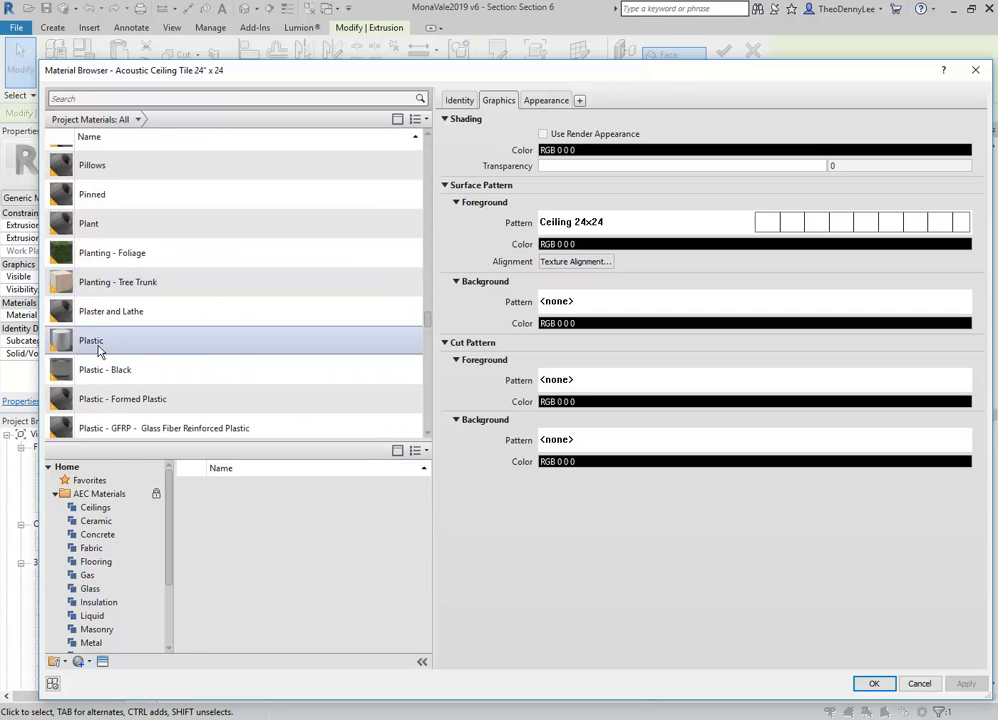
pyautogui.scroll(-2, 105, 345)
# Duplicate the Plastic - Formed Plastic material and name the copy Plastic - Matte Red.
pyautogui.click(89, 242)
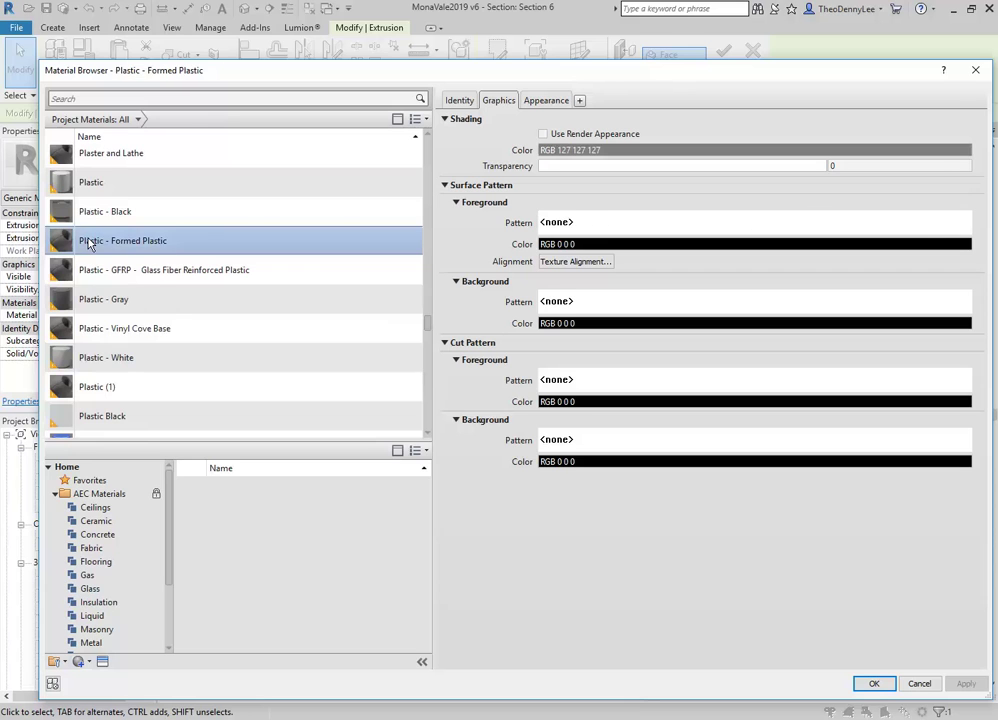
pyautogui.rightClick(89, 242)
pyautogui.click(124, 263)
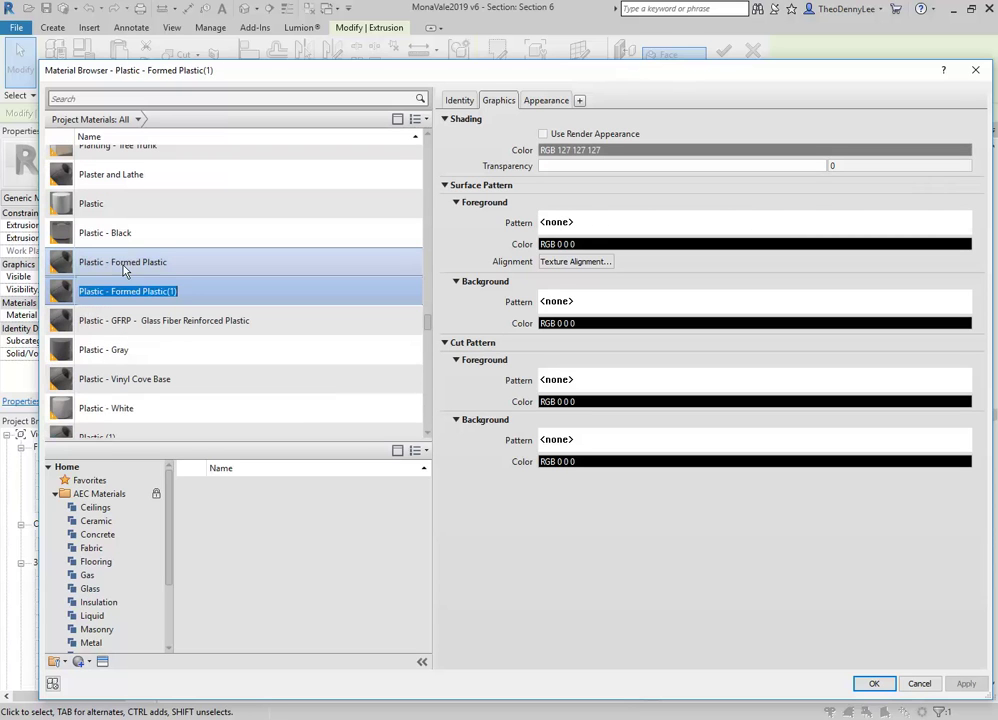
pyautogui.moveTo(111, 289); pyautogui.dragTo(434, 293)
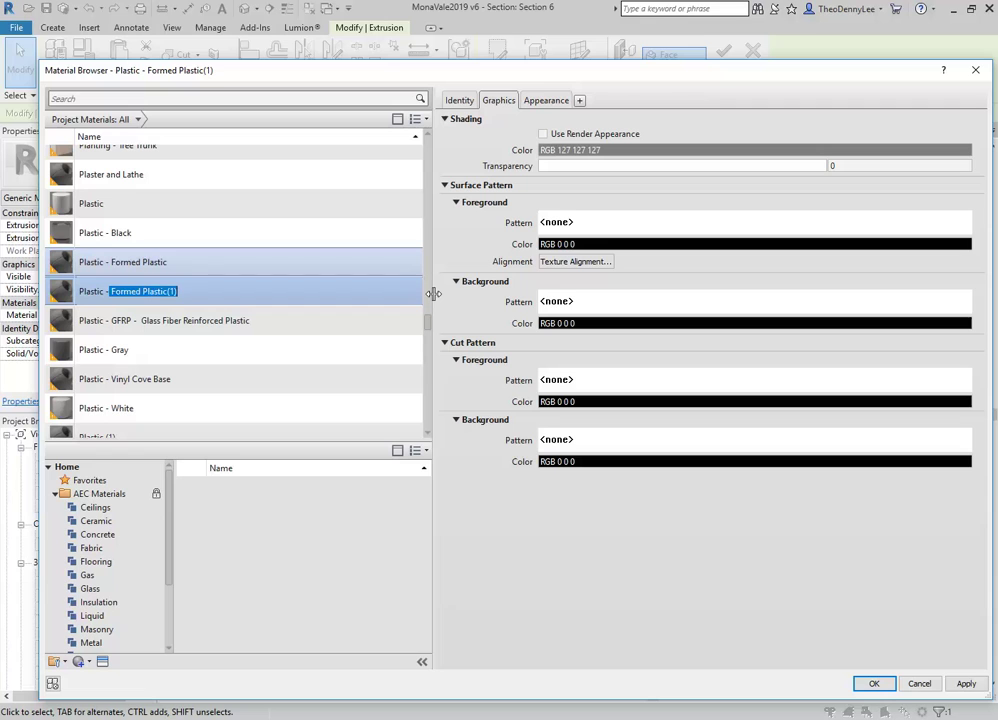
pyautogui.press('BackSpace')
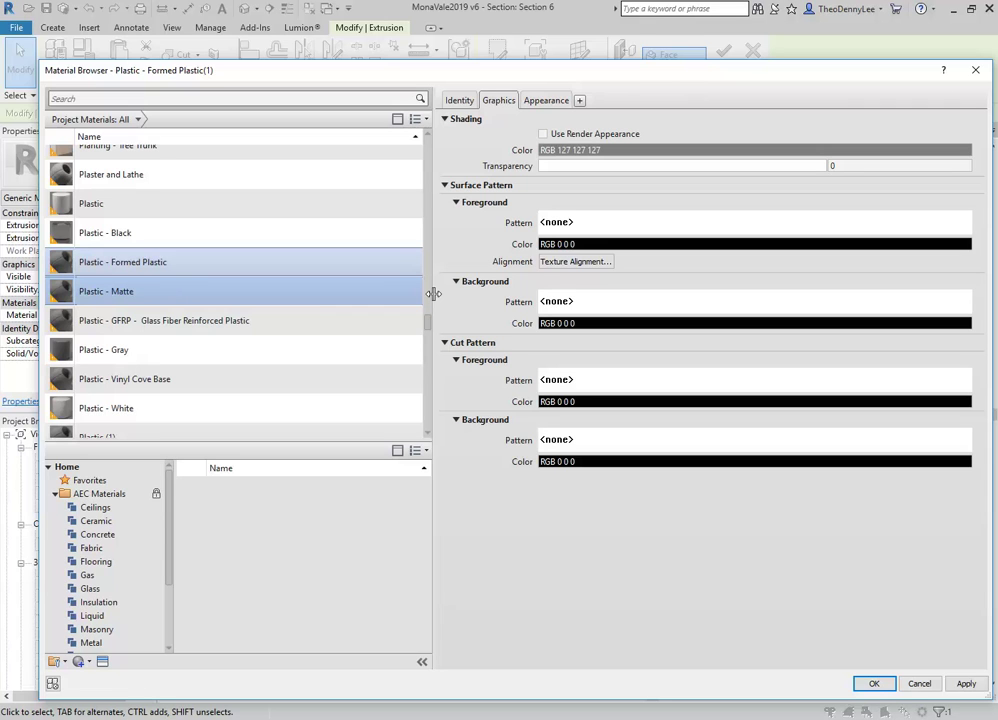
pyautogui.press('Return')
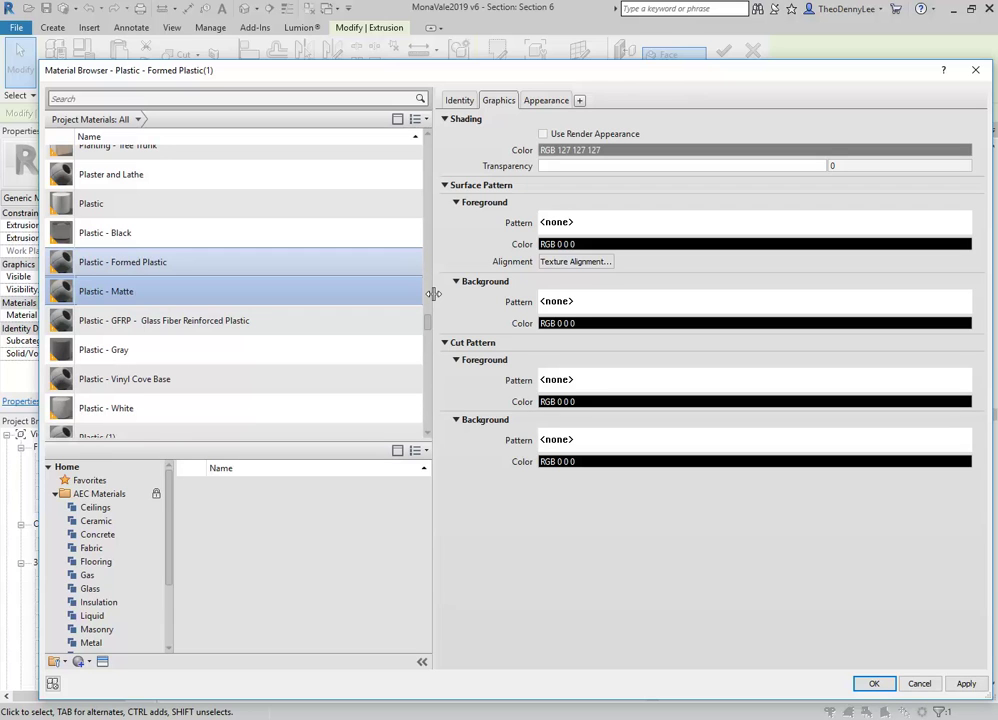
pyautogui.write('d')
pyautogui.press('Return')
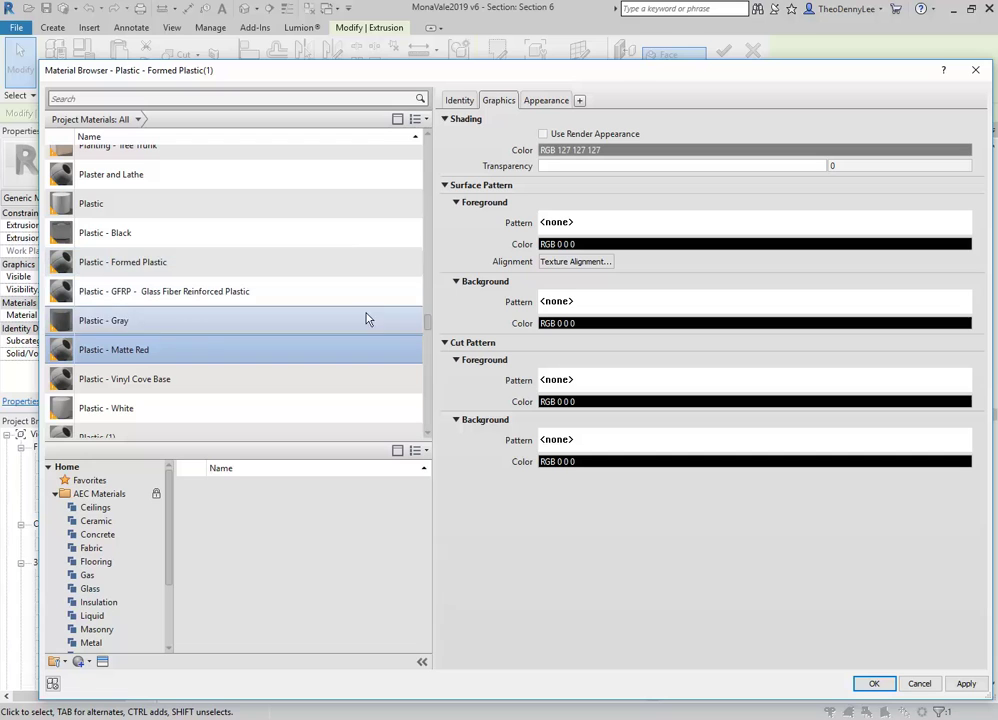
# Replace the appearance of Plastic - Matte Red with the Plastic - Matte (Red) asset from the Appearance Library's Plastic category.
pyautogui.click(546, 101)
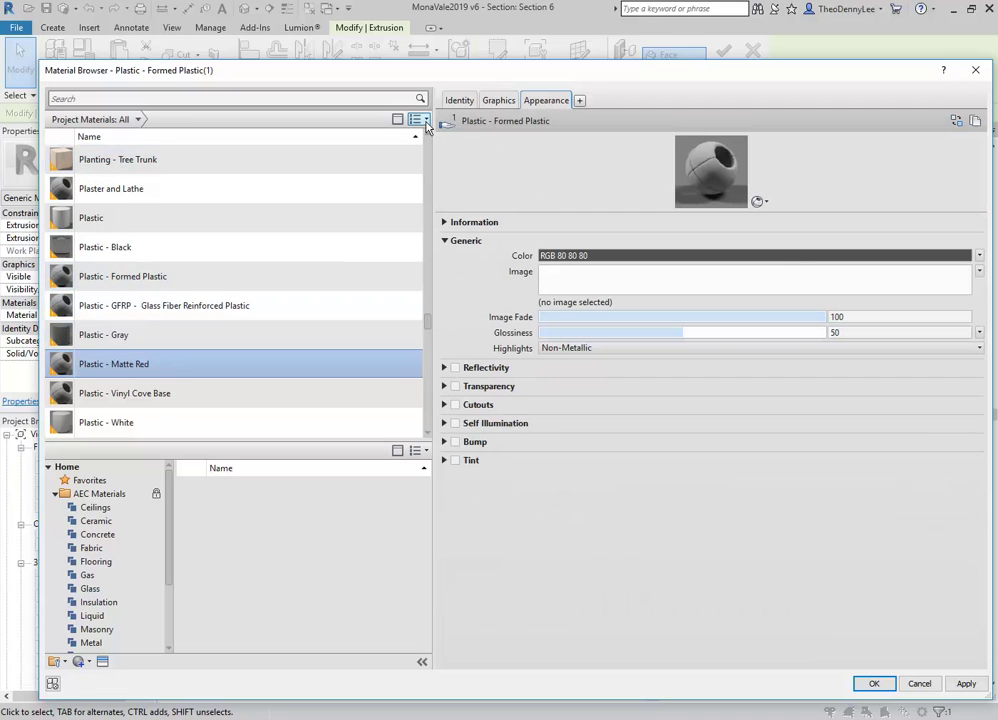
pyautogui.rightClick(547, 102)
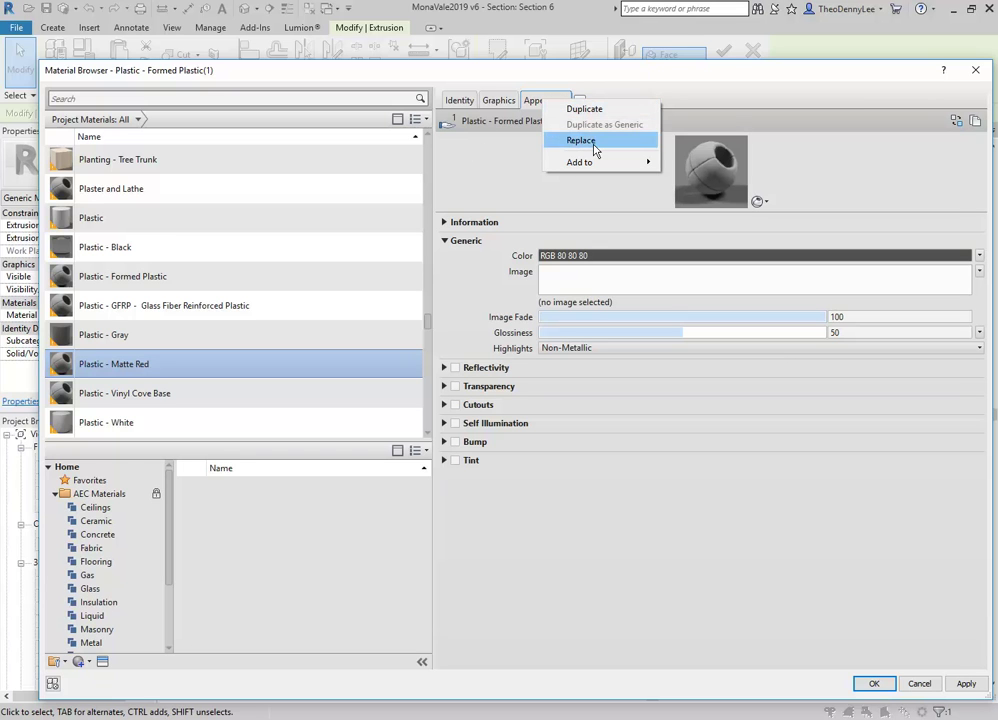
pyautogui.click(561, 140)
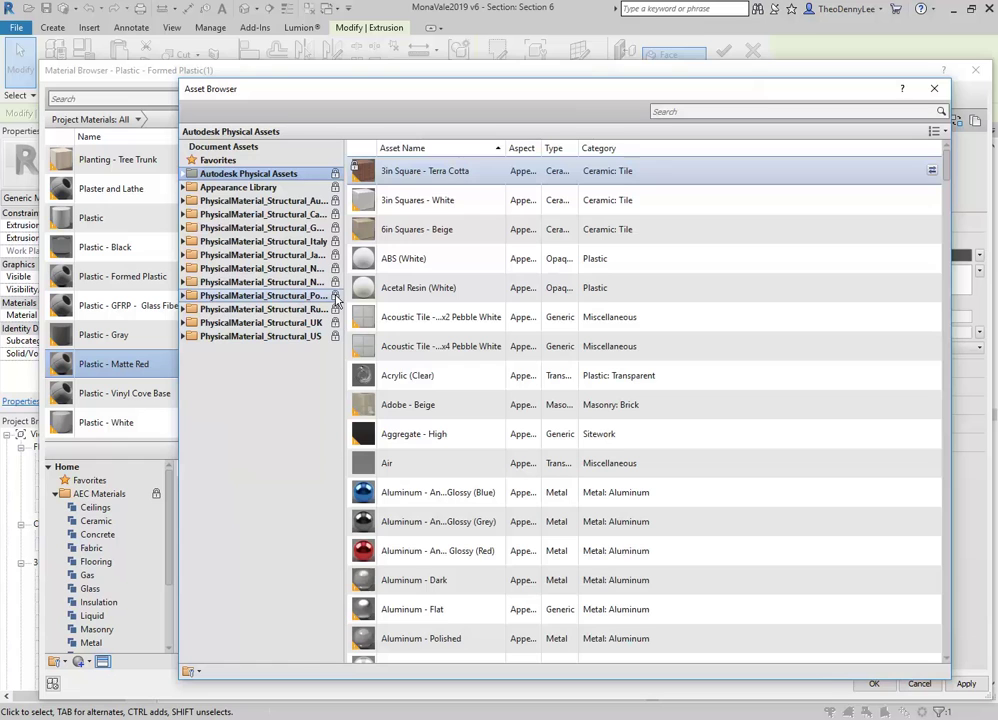
pyautogui.click(238, 187)
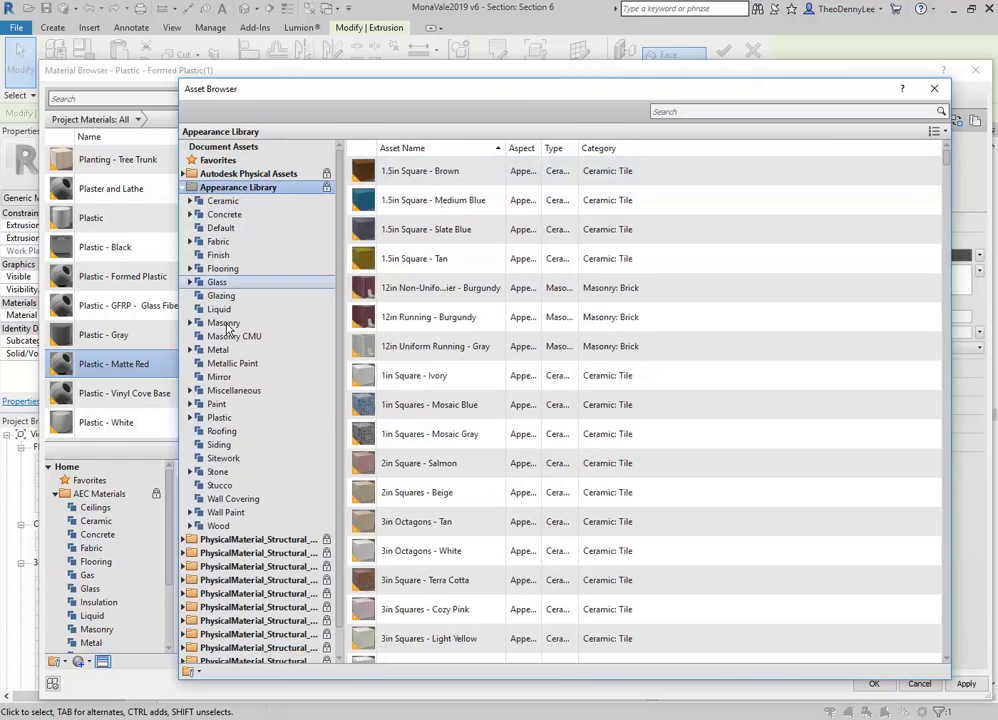
pyautogui.click(218, 417)
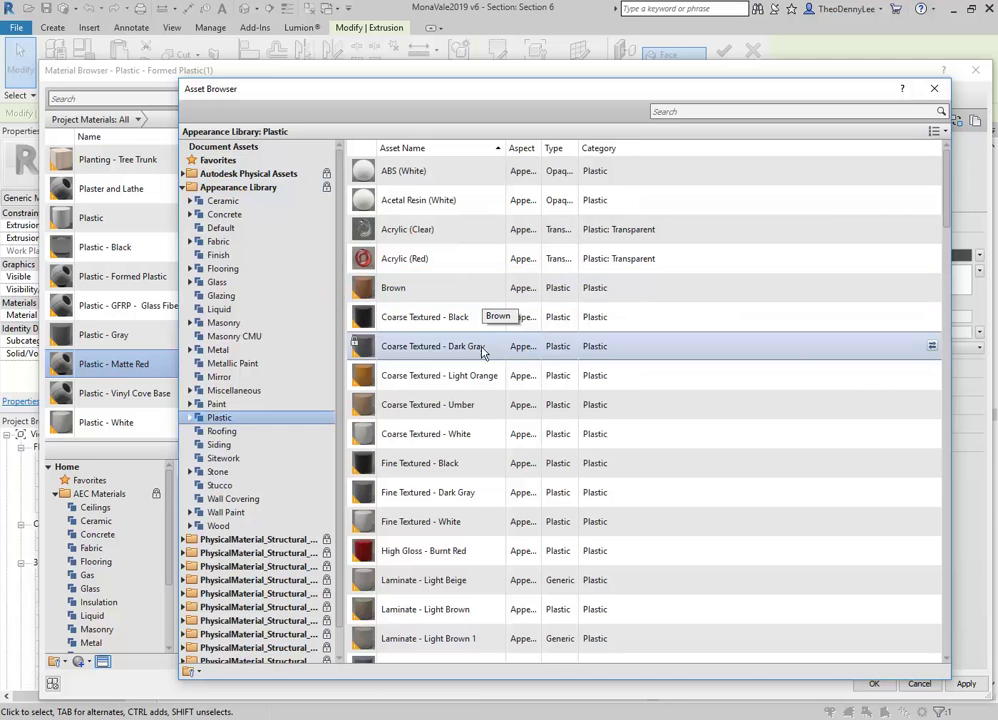
pyautogui.scroll(-12, 450, 270)
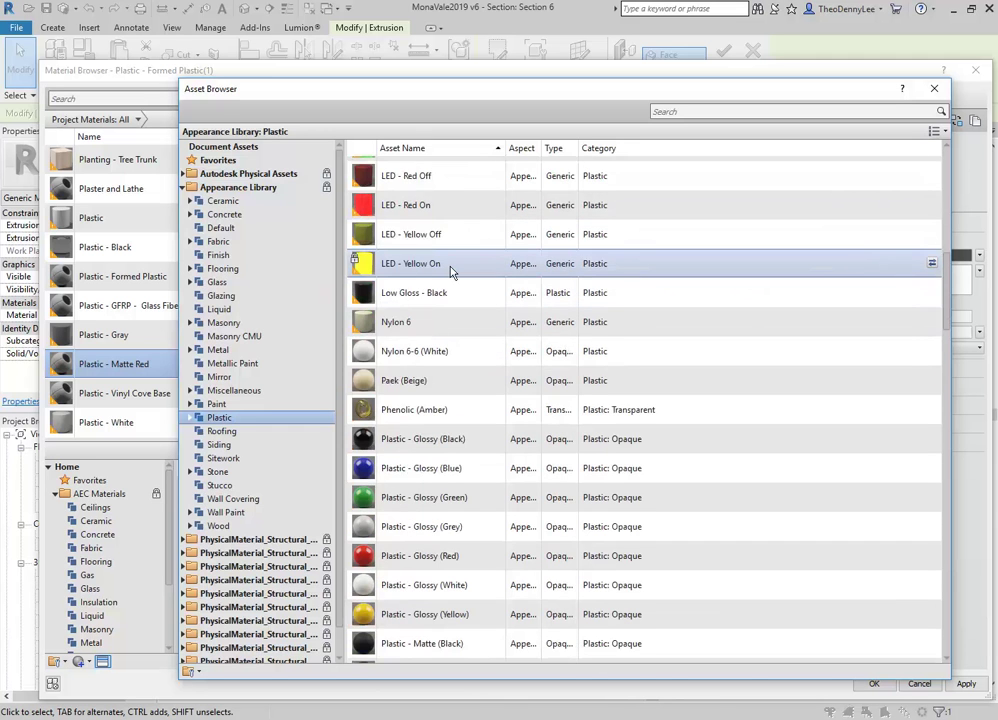
pyautogui.scroll(12, 450, 270)
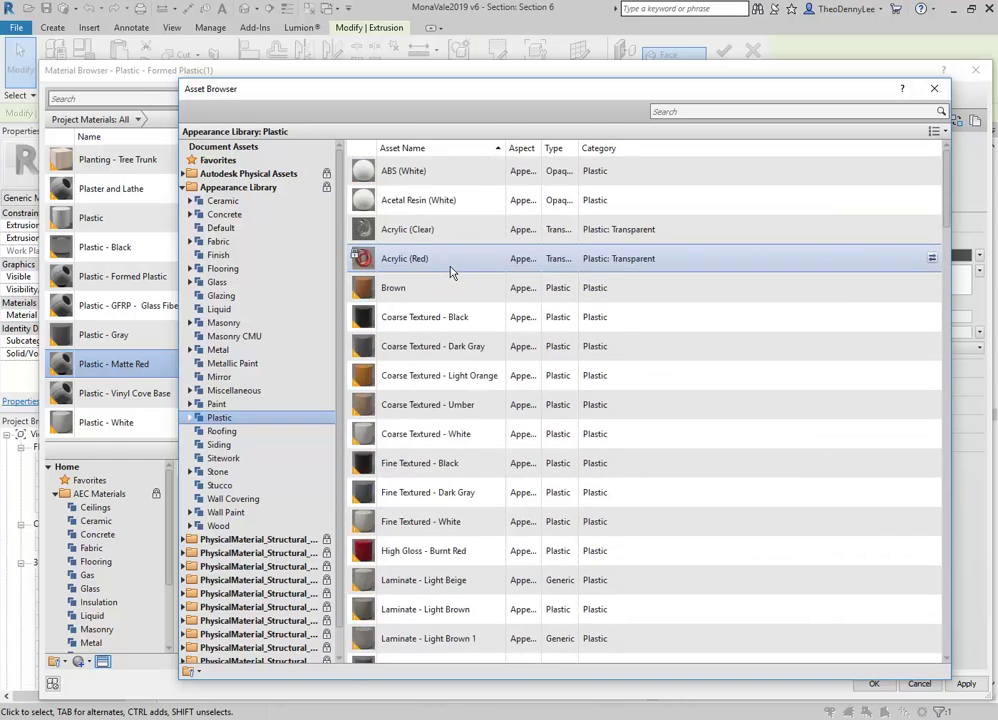
pyautogui.scroll(-7, 450, 270)
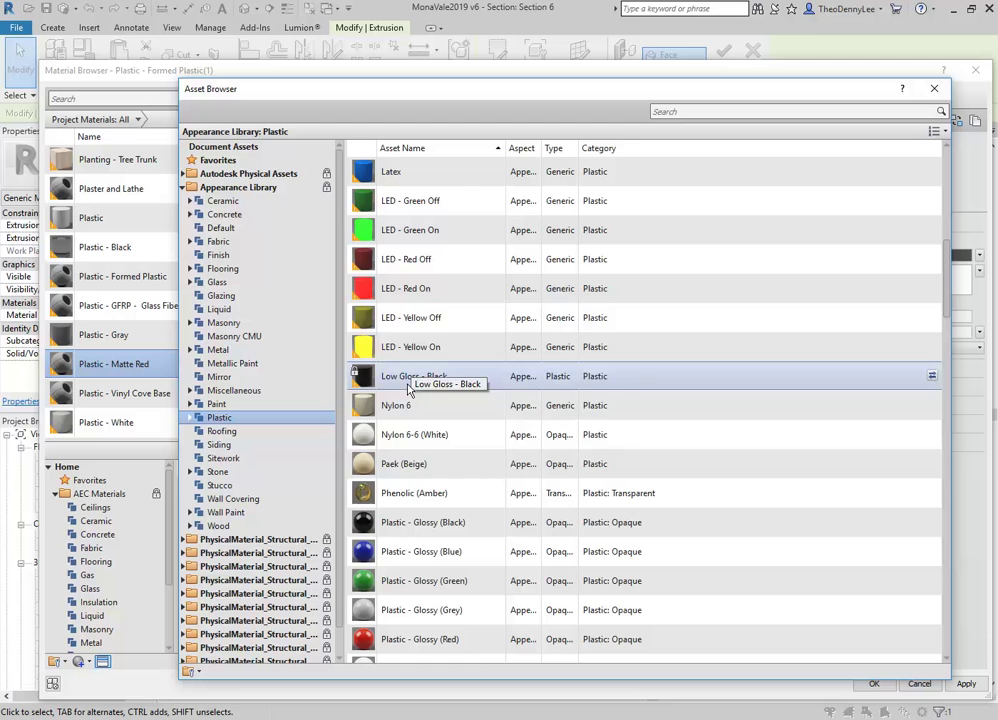
pyautogui.scroll(-4, 413, 437)
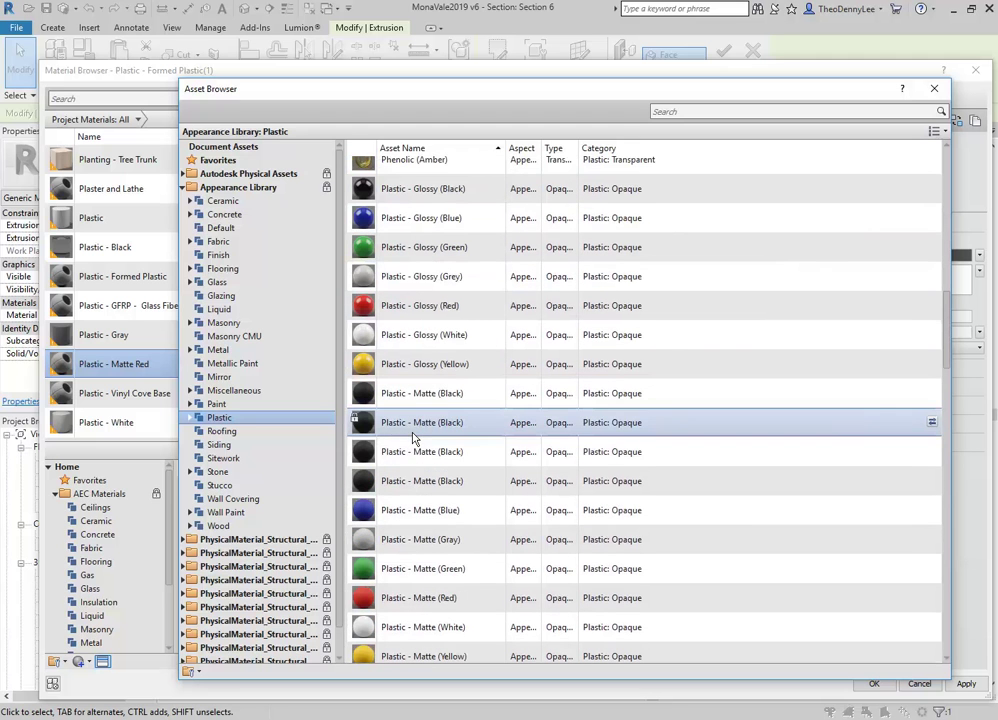
pyautogui.doubleClick(427, 598)
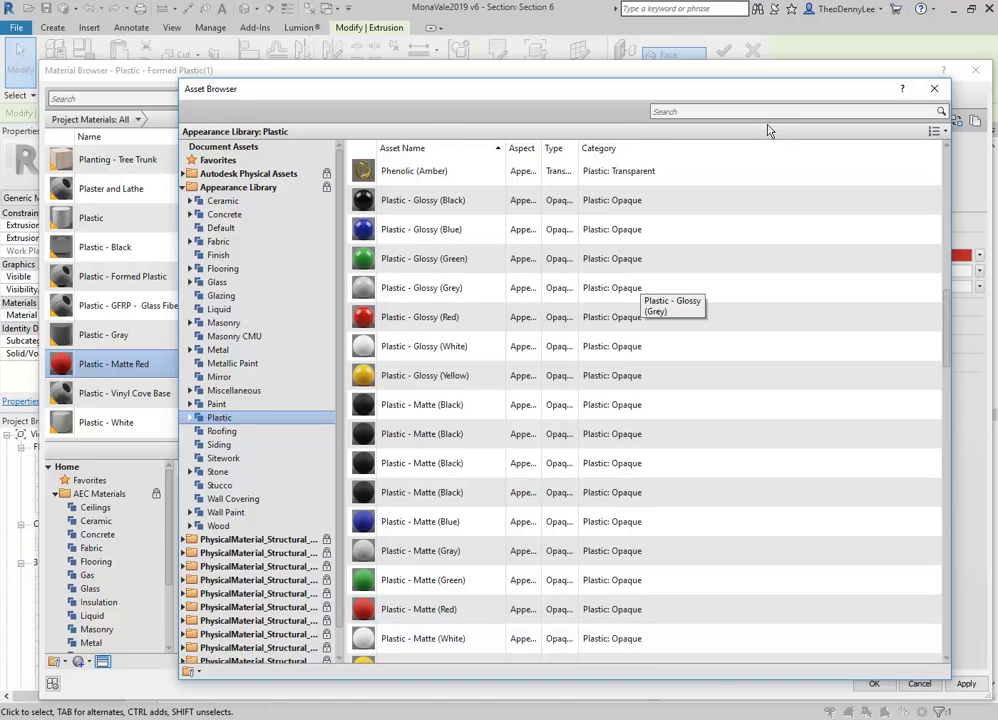
pyautogui.click(934, 88)
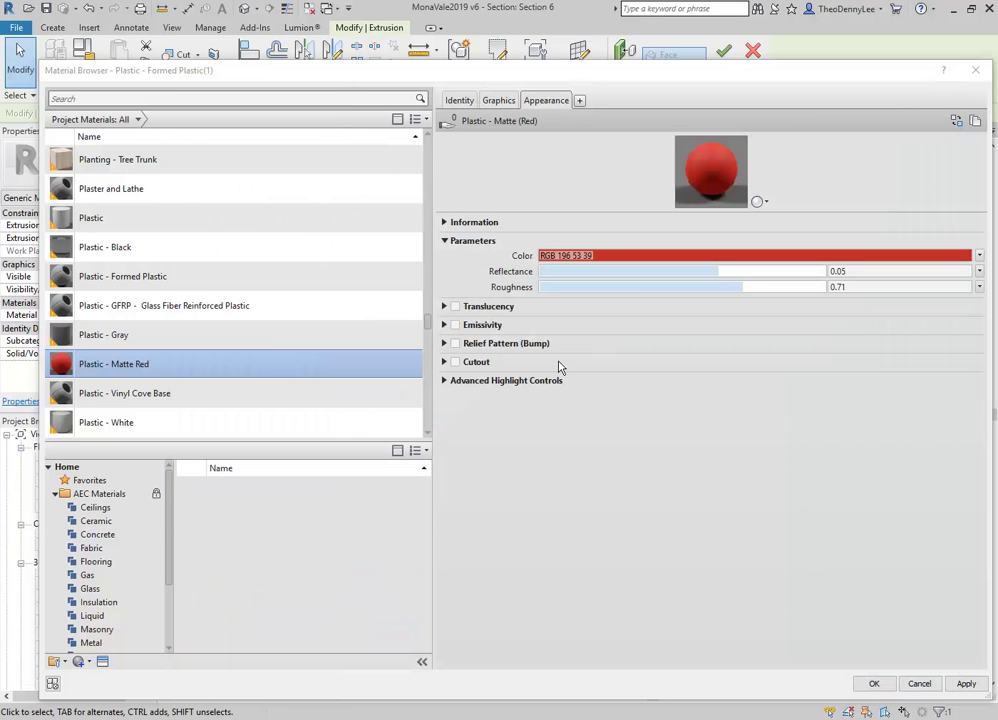
# Check the emissivity and translucency settings, and duplicate the Plastic - Matte (Red) appearance as a generic asset.
pyautogui.click(444, 326)
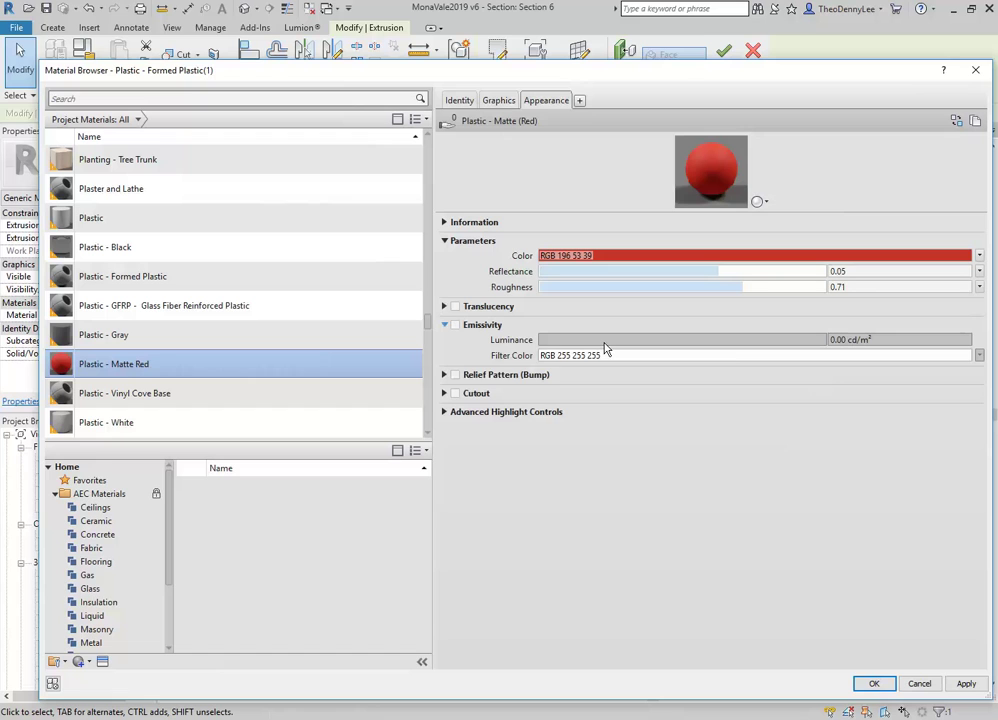
pyautogui.click(444, 325)
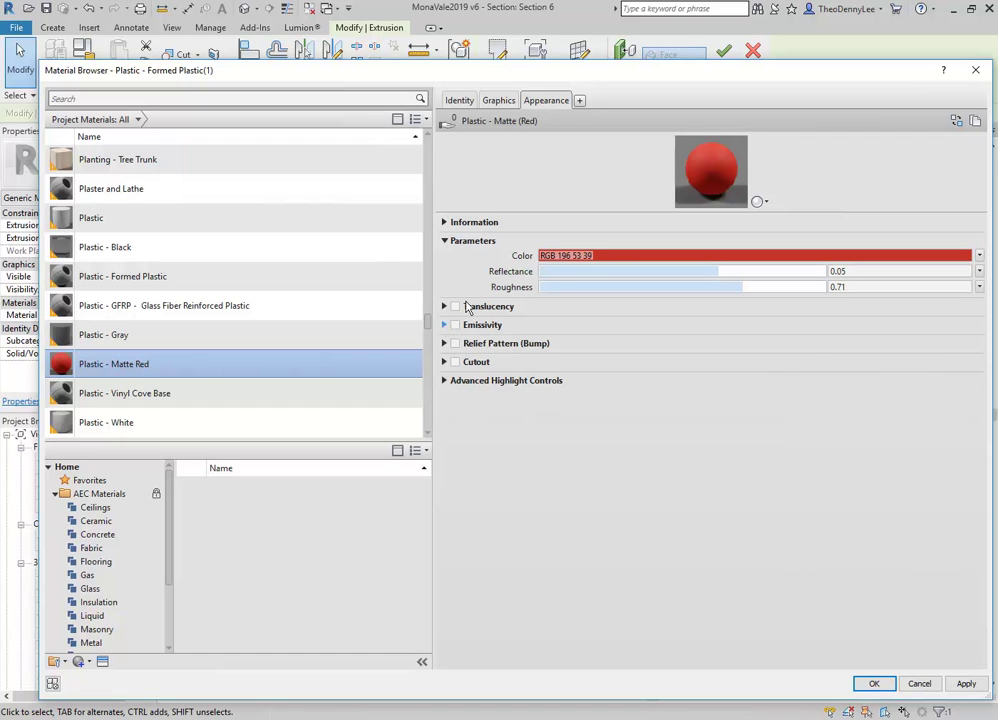
pyautogui.click(445, 308)
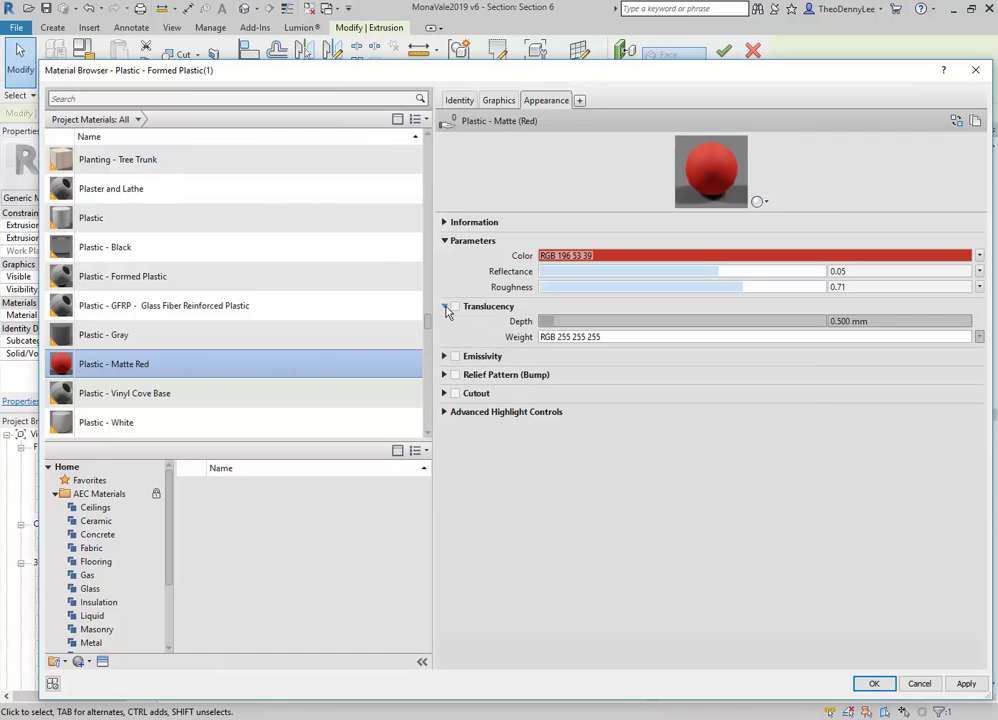
pyautogui.click(446, 309)
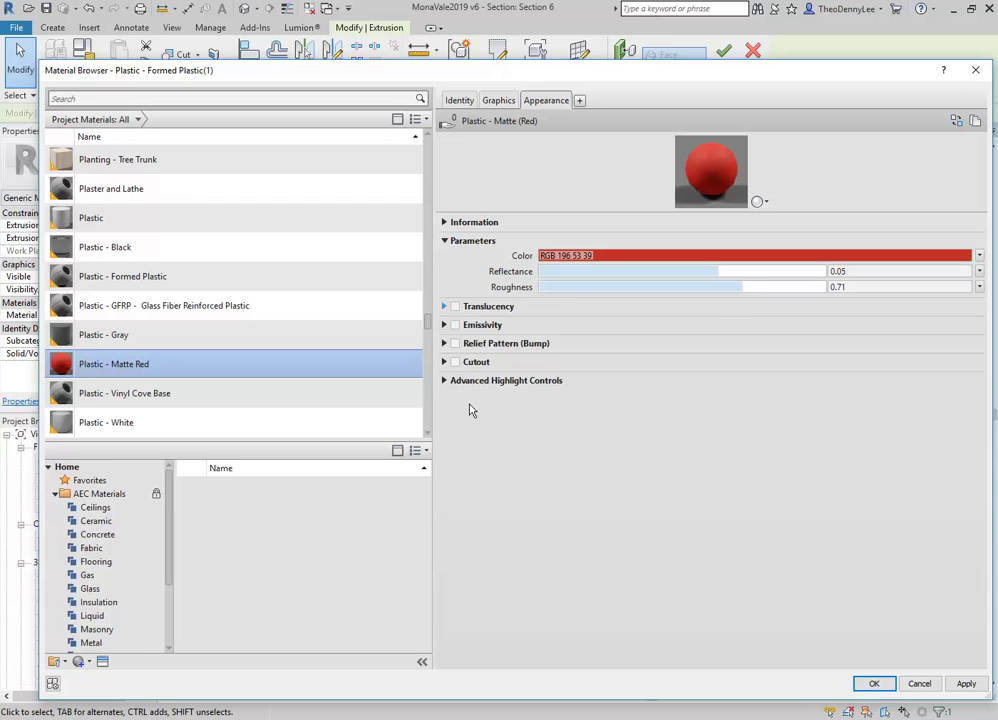
pyautogui.rightClick(546, 112)
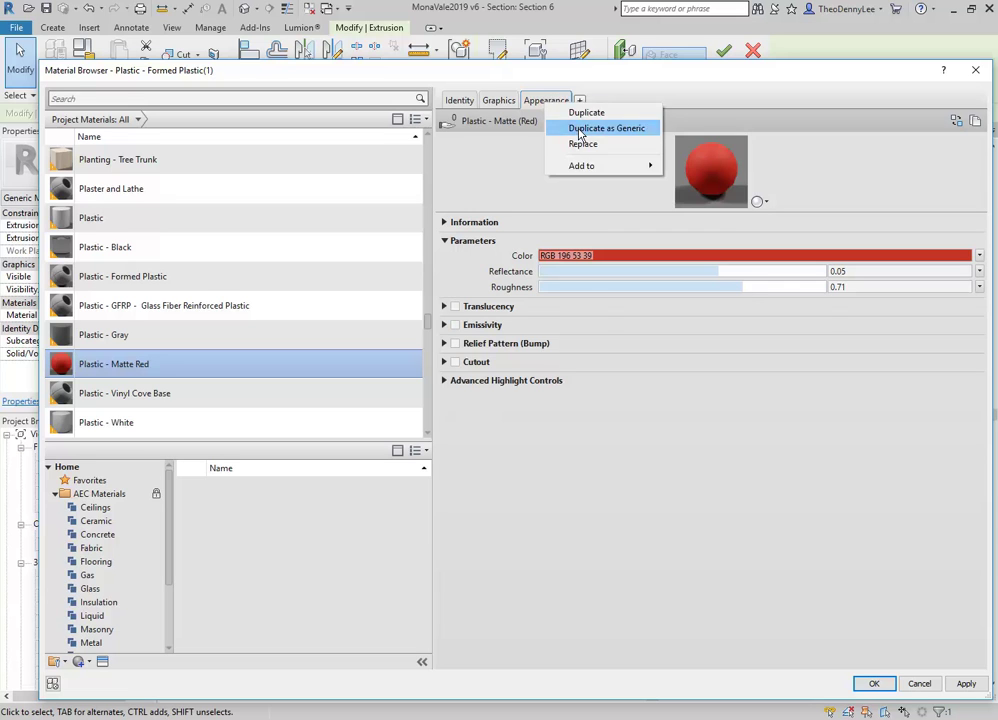
pyautogui.click(580, 133)
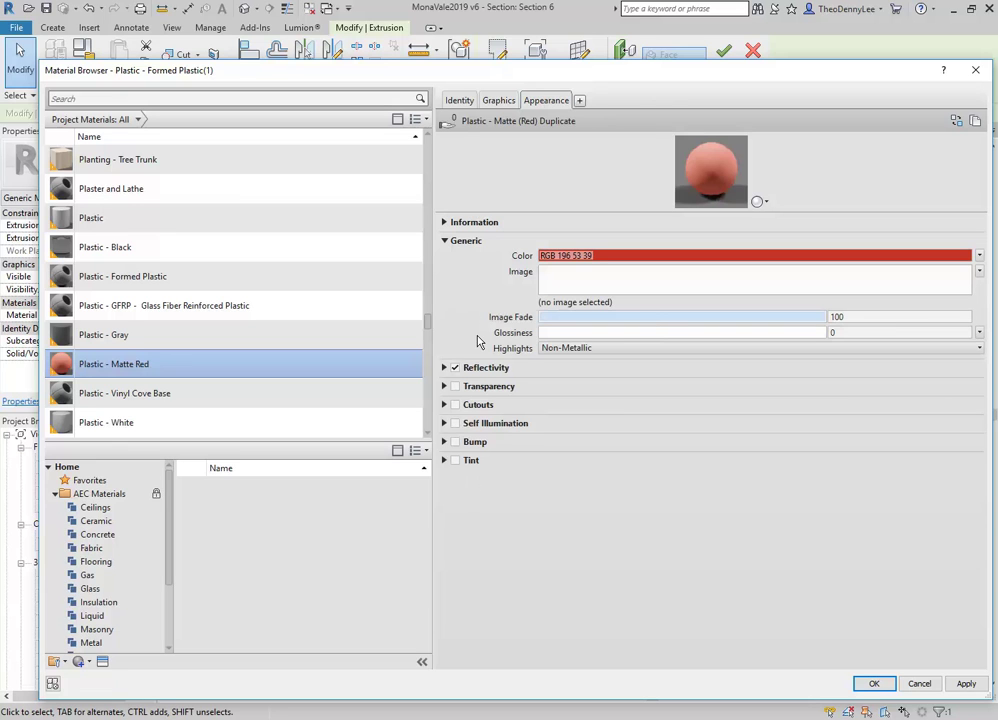
# Change the generic appearance colour of Plastic - Matte Red to RGB 204 47 47.
pyautogui.click(651, 258)
pyautogui.moveTo(678, 348)
pyautogui.mouseDown()
pyautogui.moveTo(676, 367)
pyautogui.moveTo(677, 346)
pyautogui.mouseUp()
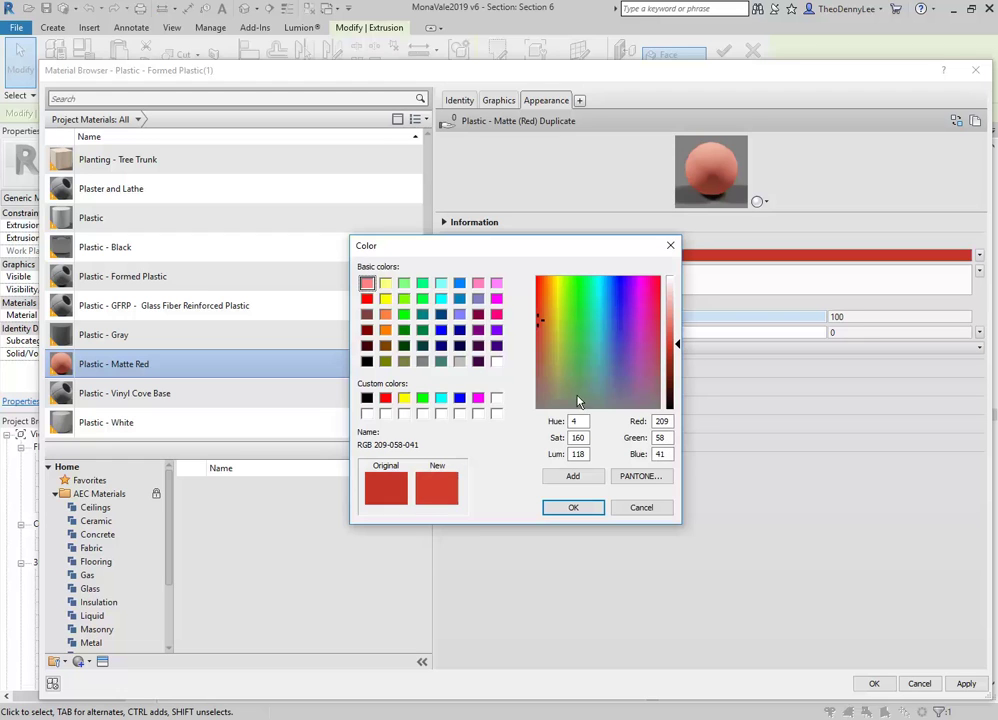
pyautogui.moveTo(544, 325); pyautogui.dragTo(537, 332)
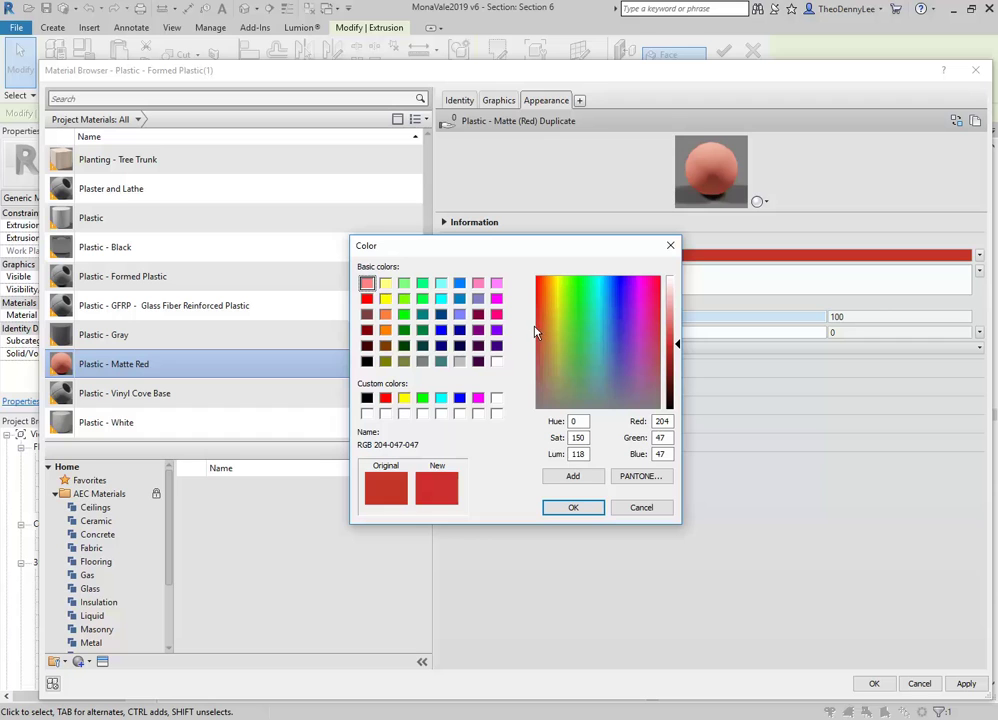
pyautogui.click(573, 507)
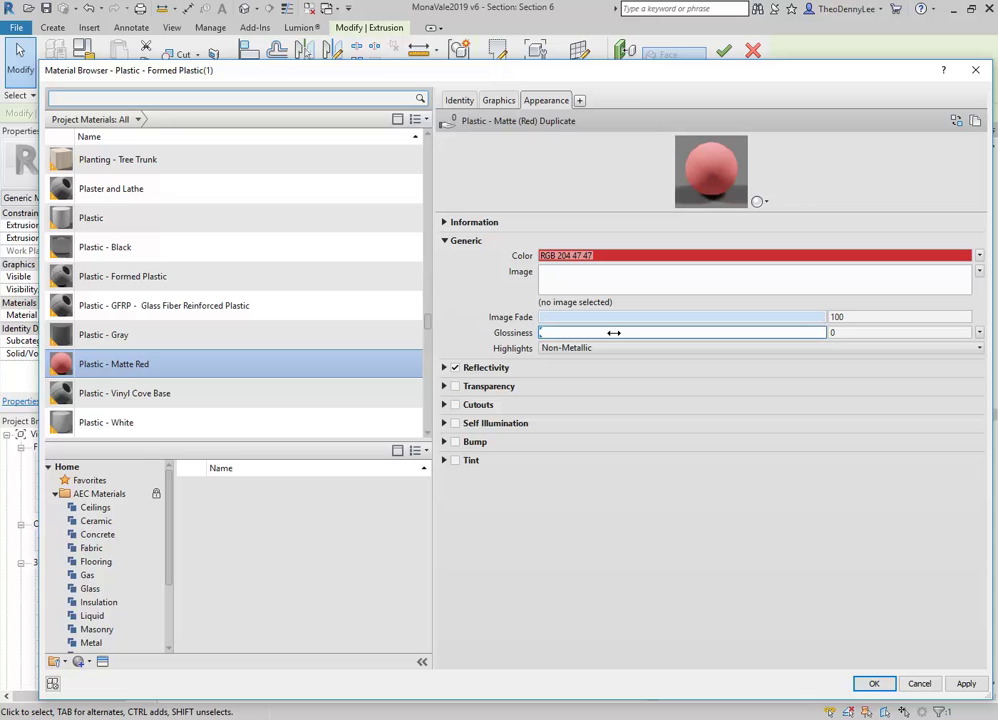
# Set the glossiness of Plastic - Matte Red to 7 and its direct reflectivity to 12, and accept the material.
pyautogui.moveTo(541, 332)
pyautogui.mouseDown()
pyautogui.moveTo(566, 332)
pyautogui.moveTo(558, 332)
pyautogui.mouseUp()
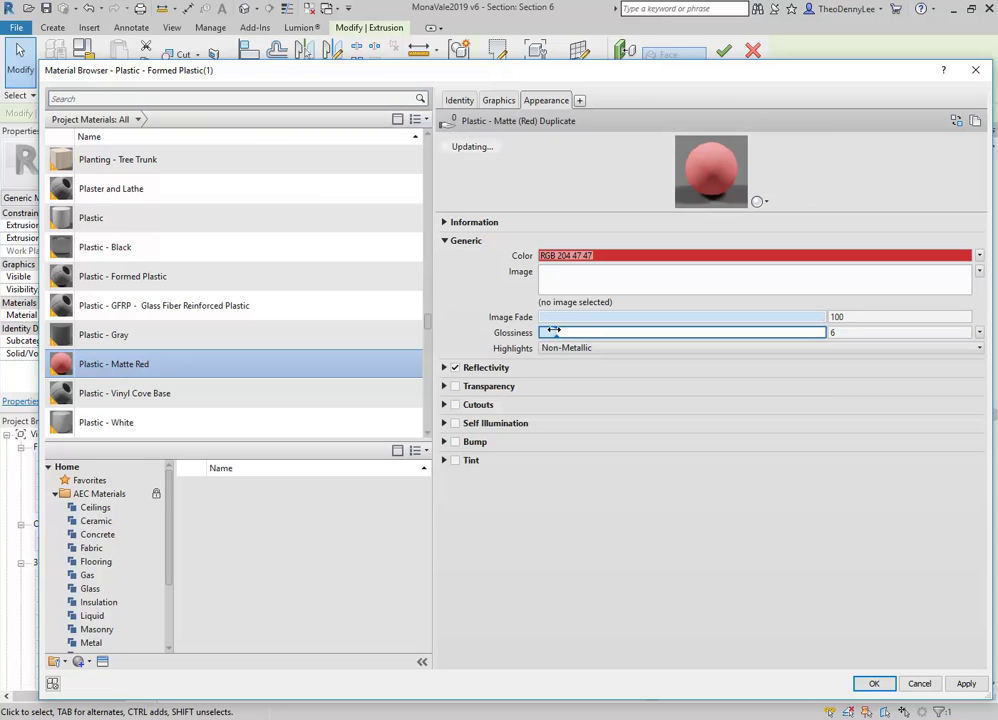
pyautogui.click(441, 369)
pyautogui.moveTo(553, 383); pyautogui.dragTo(573, 383)
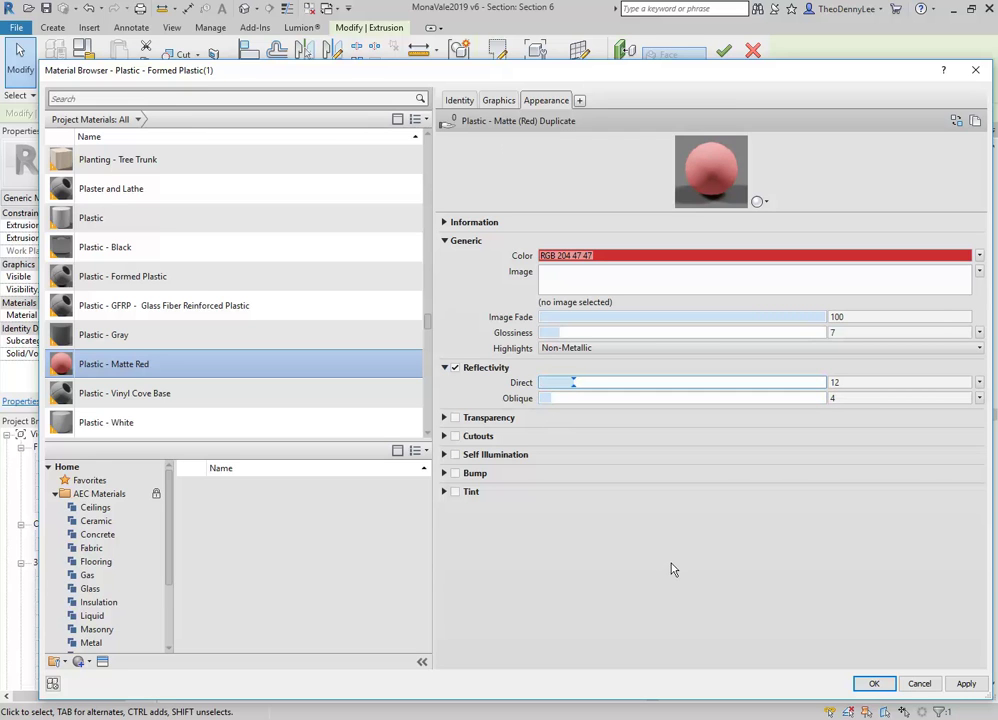
pyautogui.click(656, 257)
pyautogui.click(641, 509)
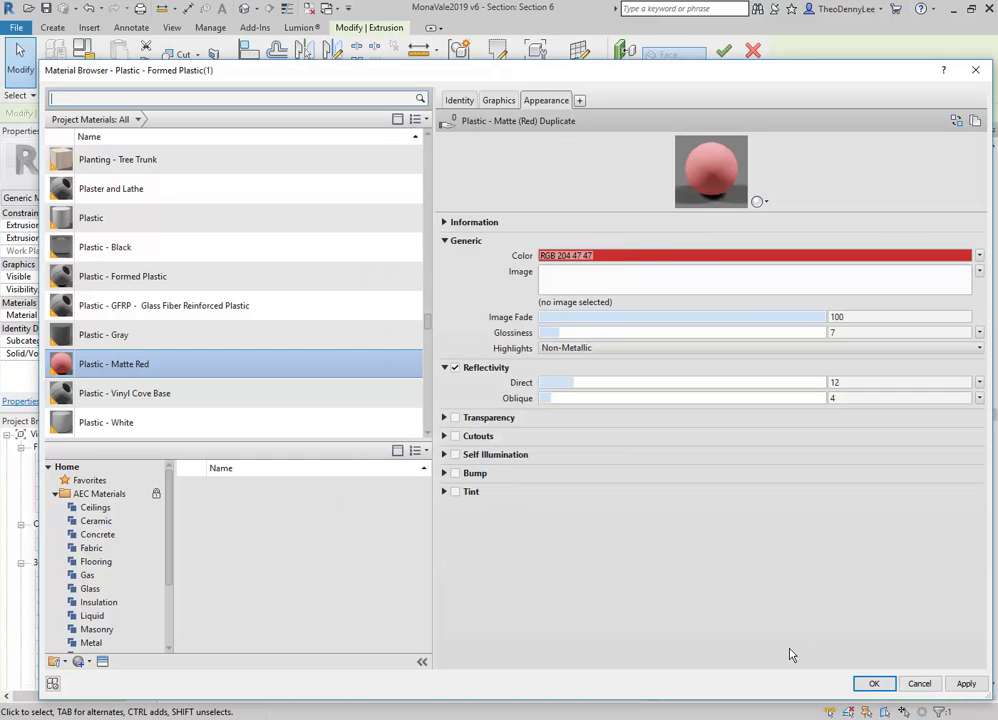
pyautogui.click(874, 684)
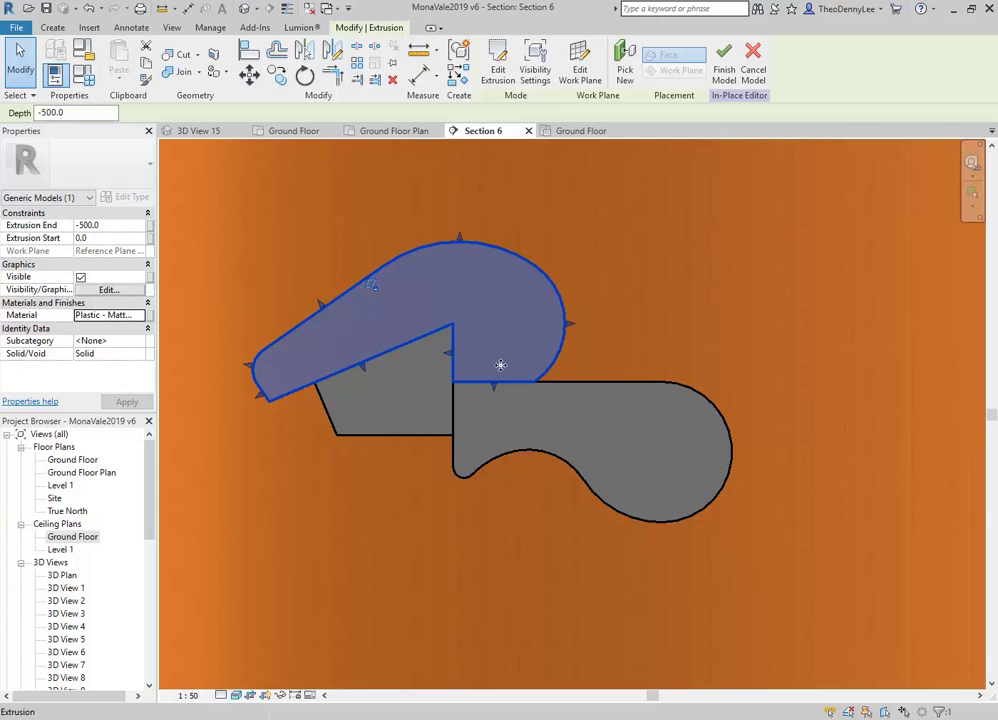
# Assign the Plastic - Matte Red material to the upper shape's extrusion.
pyautogui.click(532, 588)
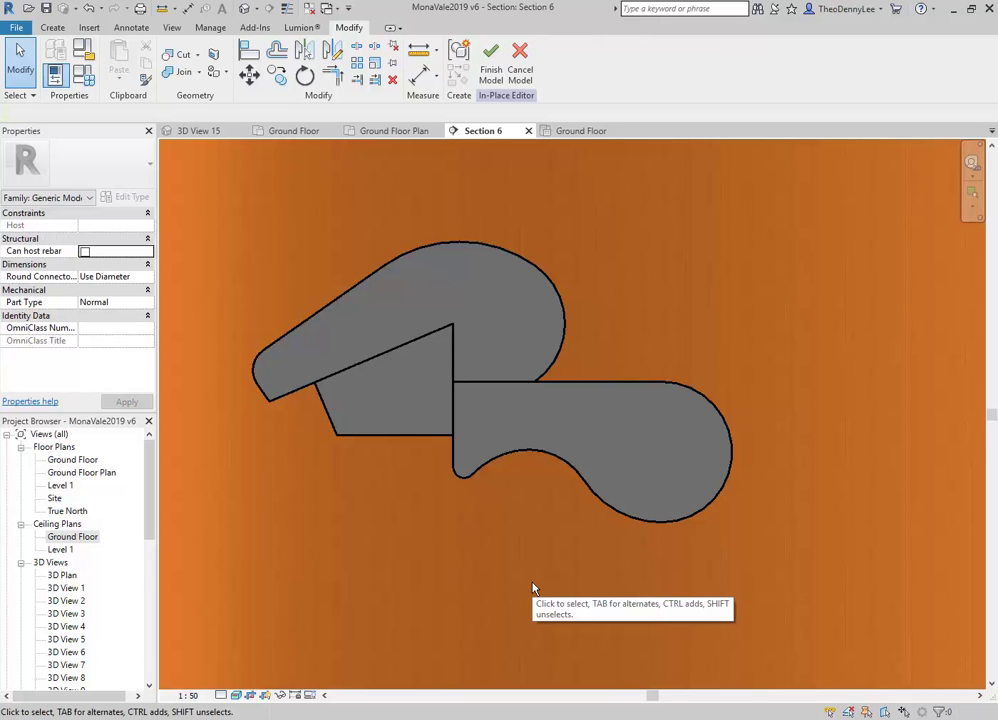
pyautogui.click(438, 306)
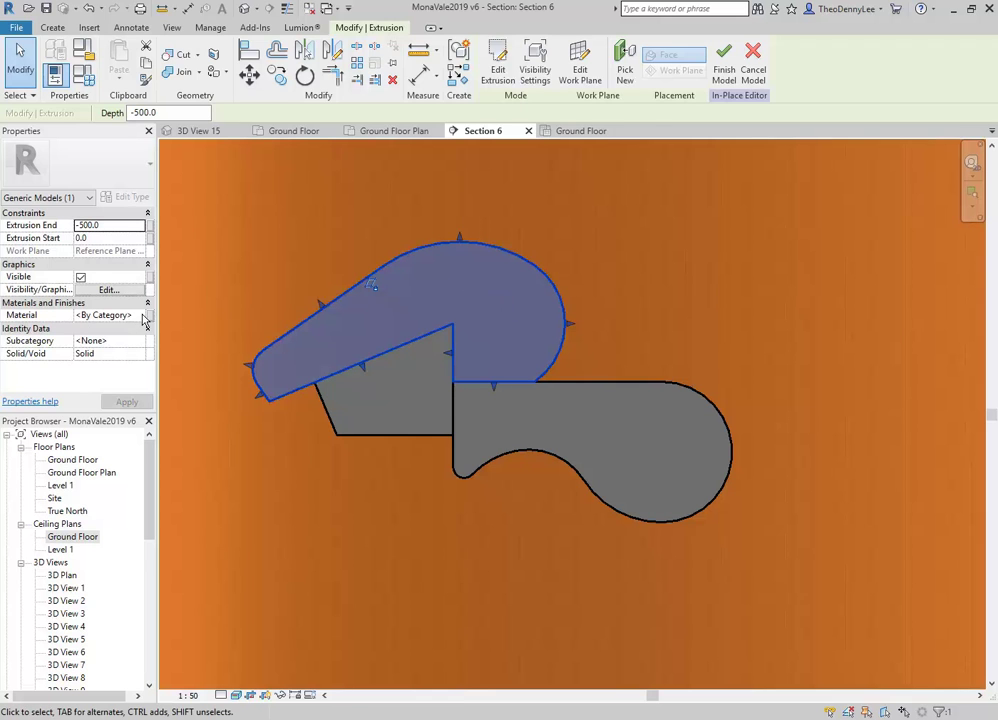
pyautogui.click(147, 316)
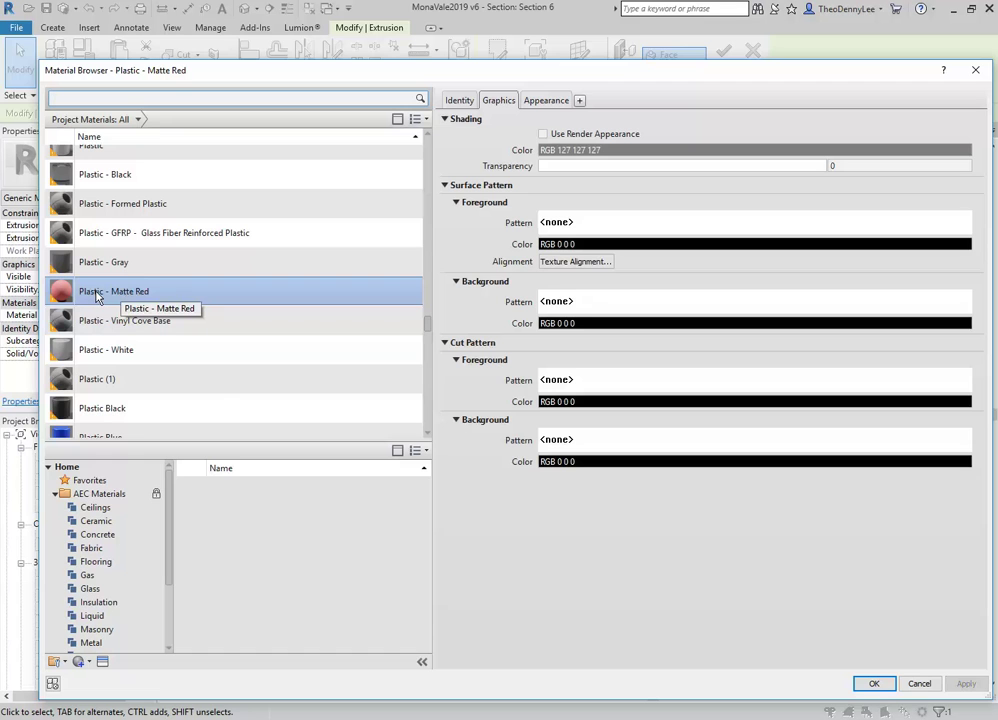
pyautogui.click(873, 683)
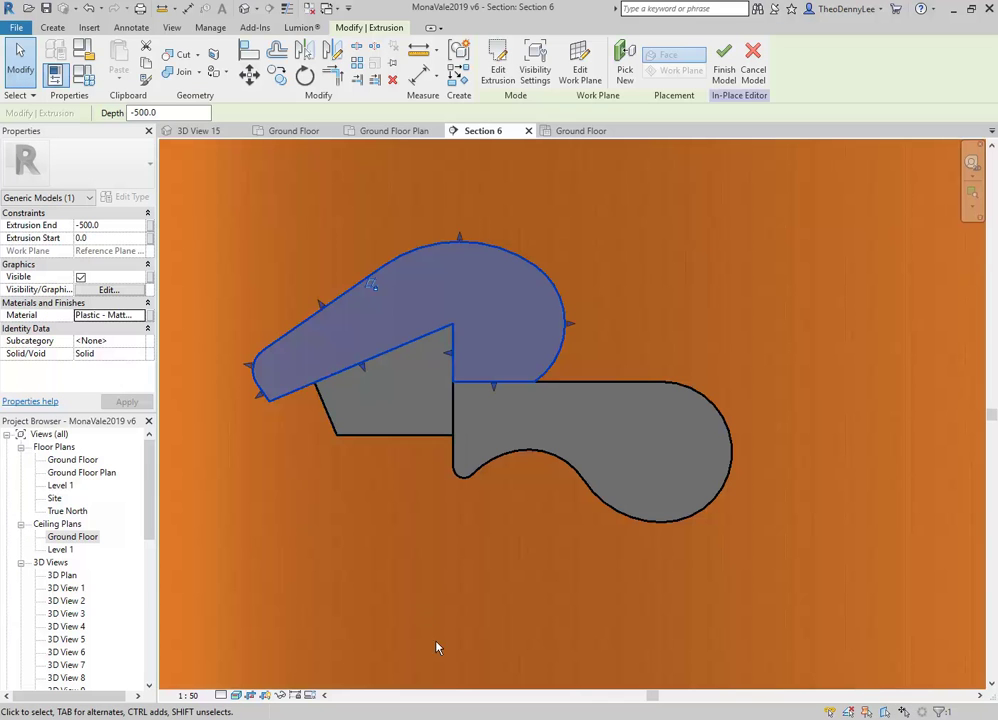
pyautogui.press('Escape')
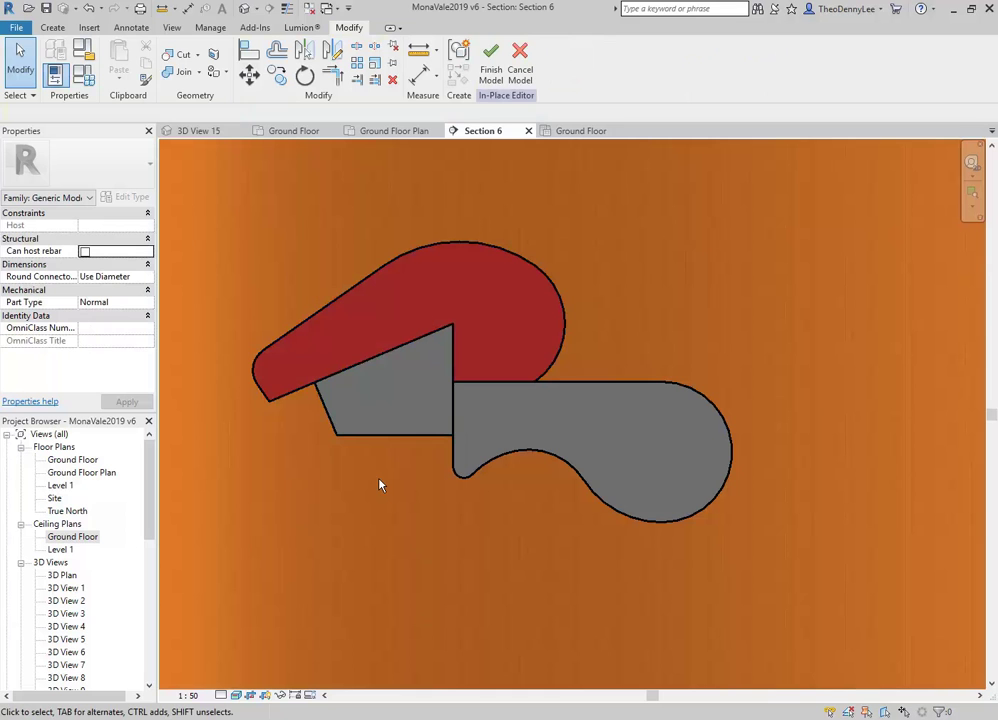
# For the lower-right shape's extrusion, duplicate Plastic - Matte Red and name the copy Plastic - Matte Yellow.
pyautogui.click(541, 455)
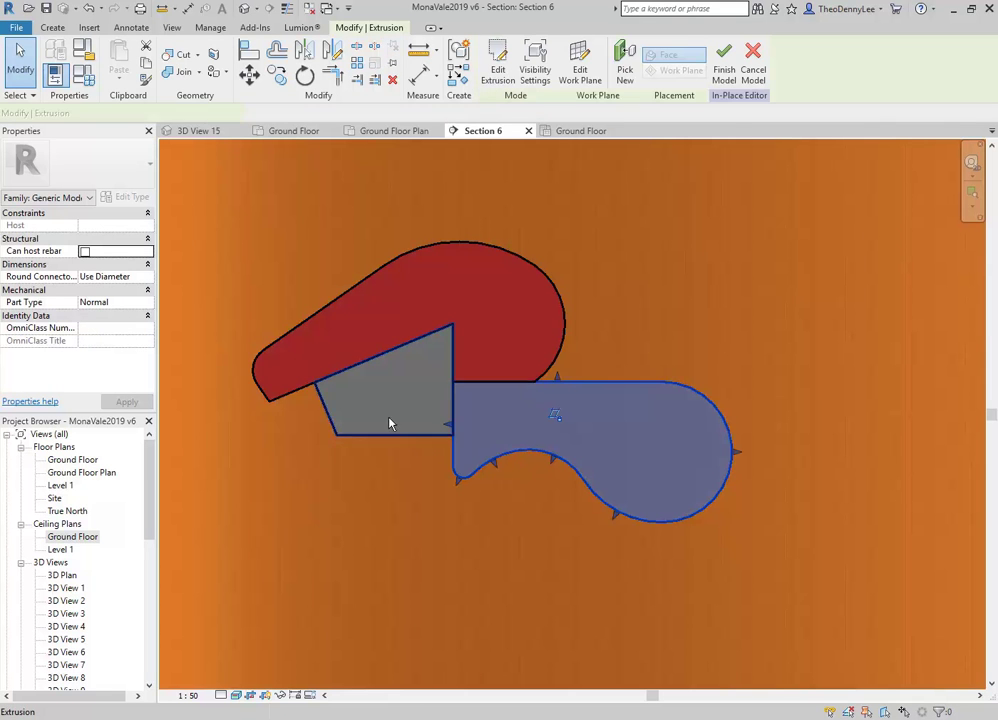
pyautogui.click(140, 316)
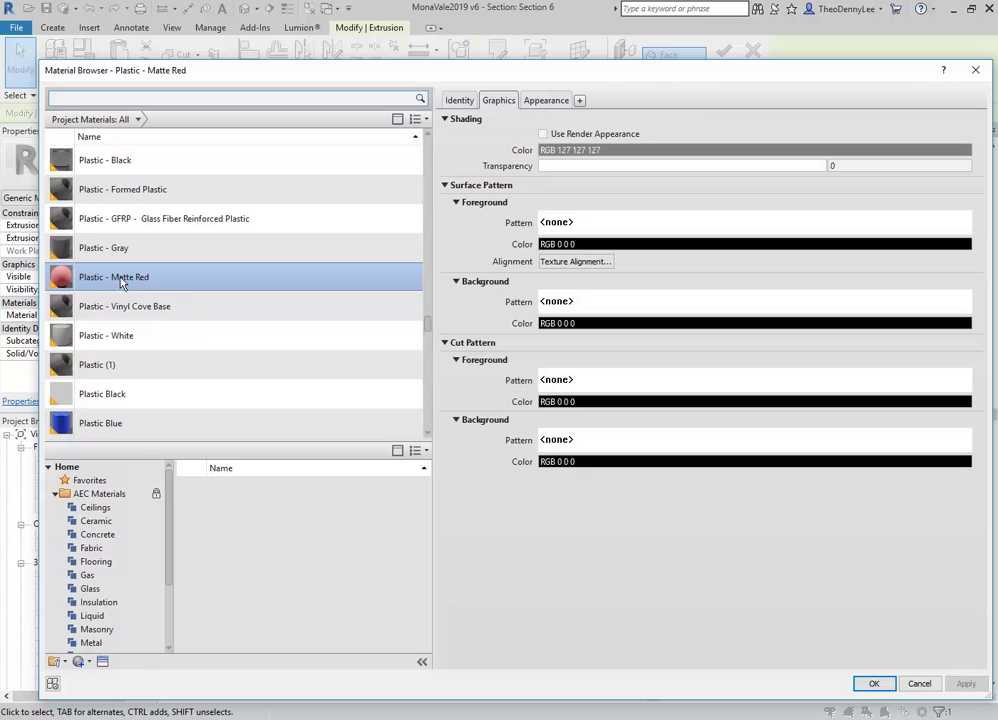
pyautogui.rightClick(110, 279)
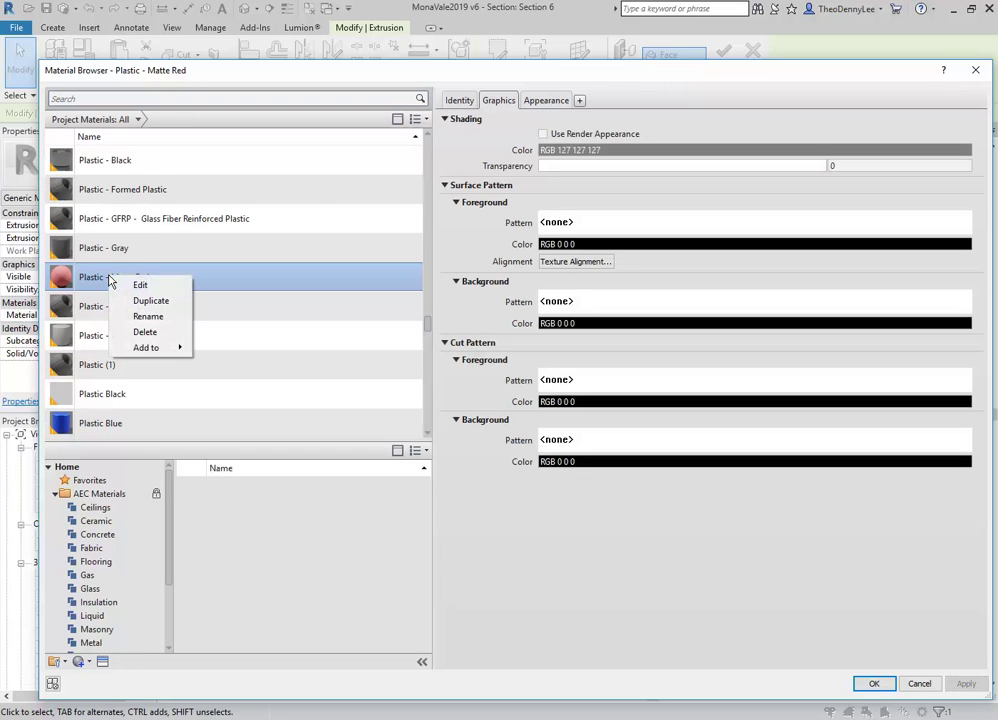
pyautogui.click(140, 300)
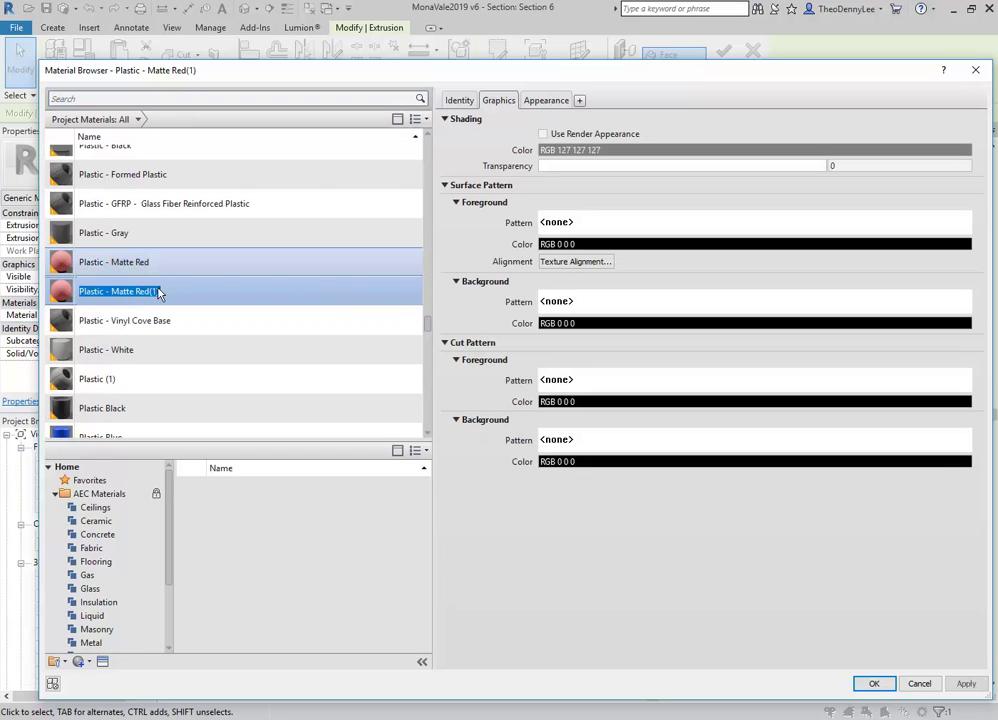
pyautogui.doubleClick(140, 297)
pyautogui.write('Yellow')
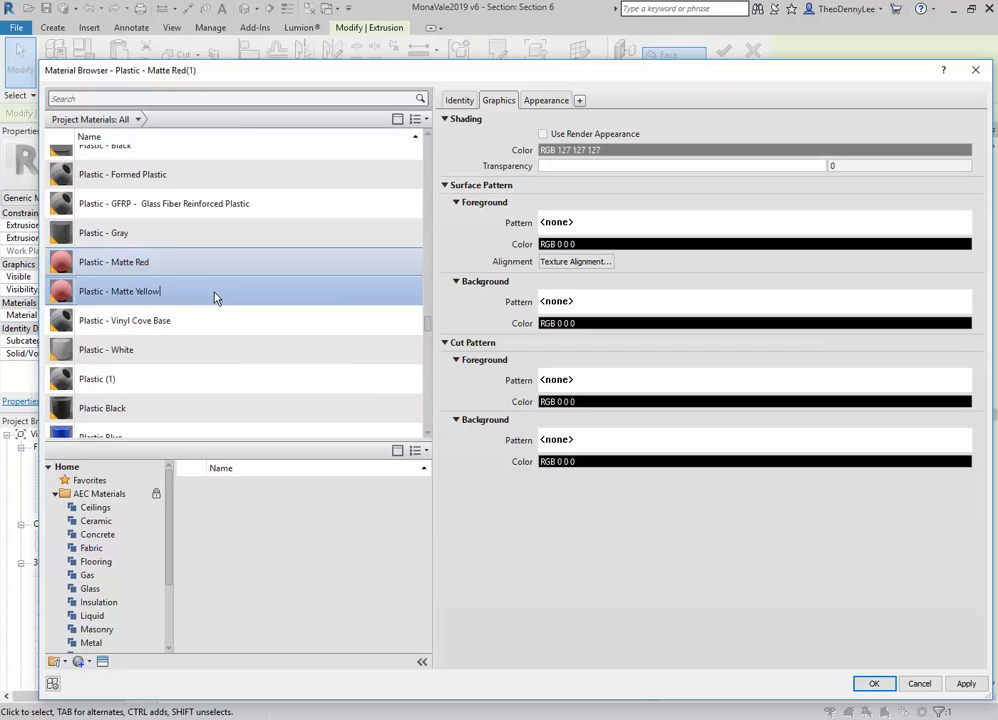
pyautogui.press('Return')
# Duplicate the appearance asset of Plastic - Matte Yellow, colour it RGB 251 233 4, and apply the material to the lower-right extrusion.
pyautogui.click(546, 100)
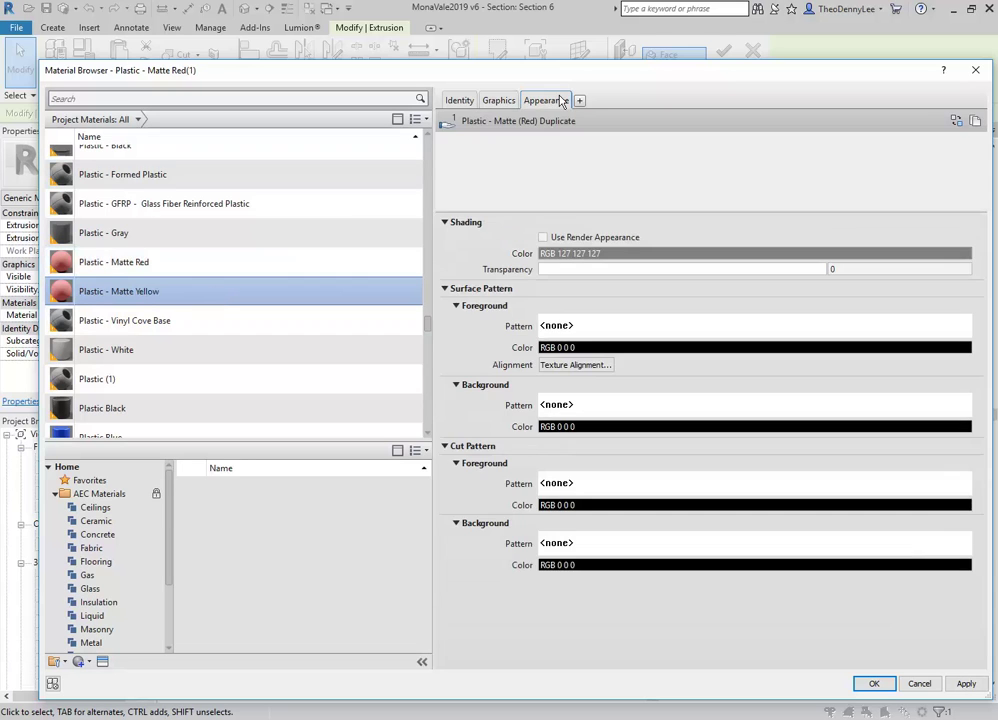
pyautogui.rightClick(555, 100)
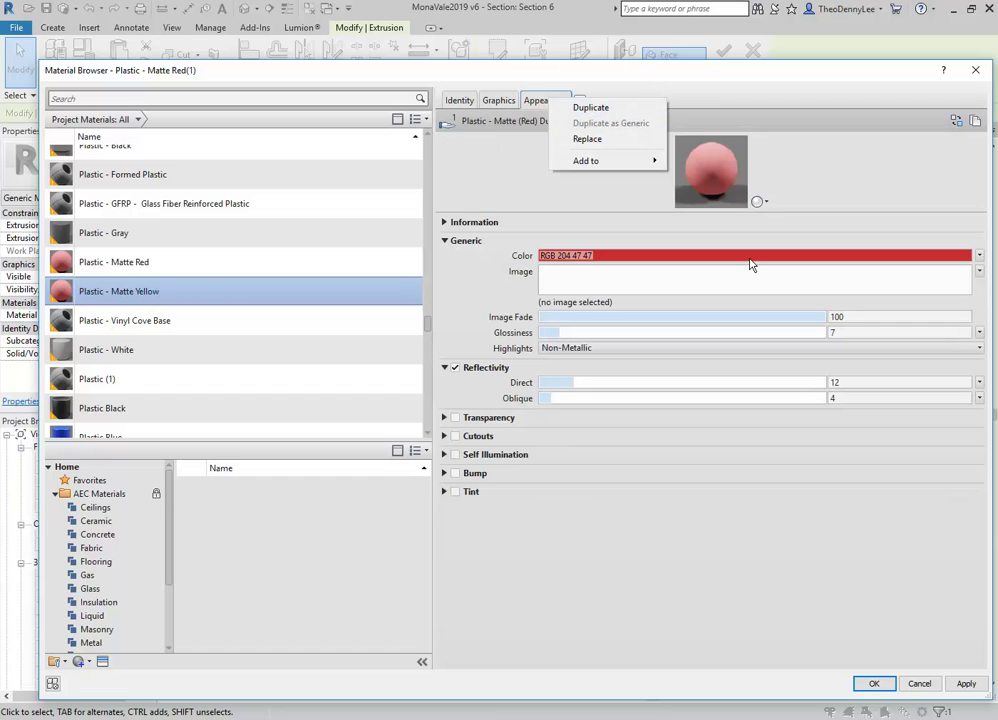
pyautogui.click(590, 107)
pyautogui.click(682, 258)
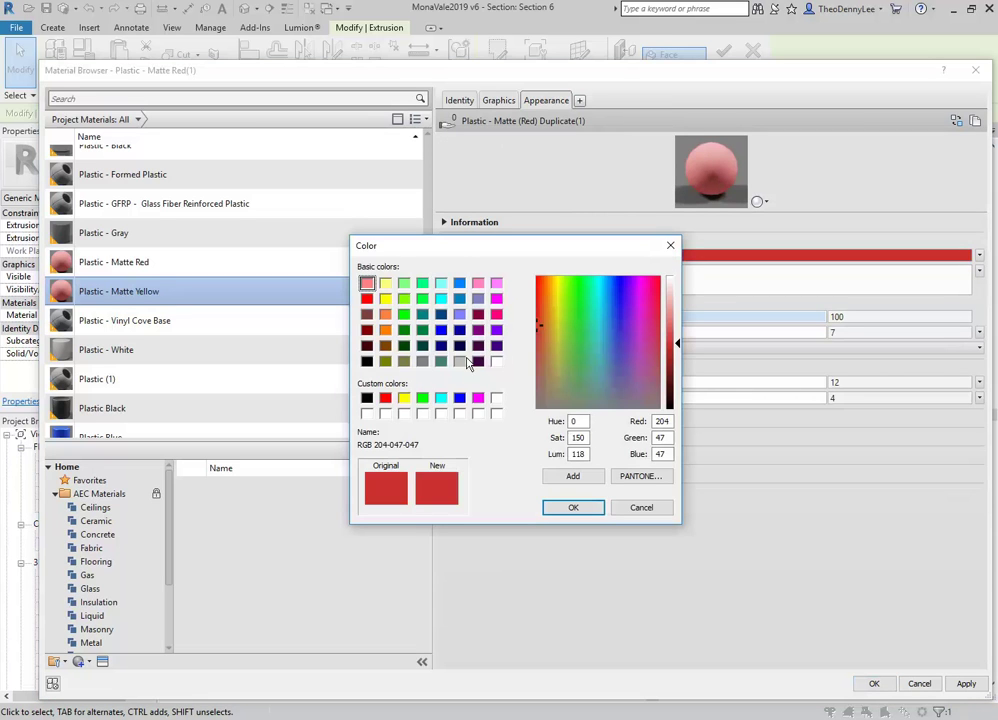
pyautogui.click(385, 298)
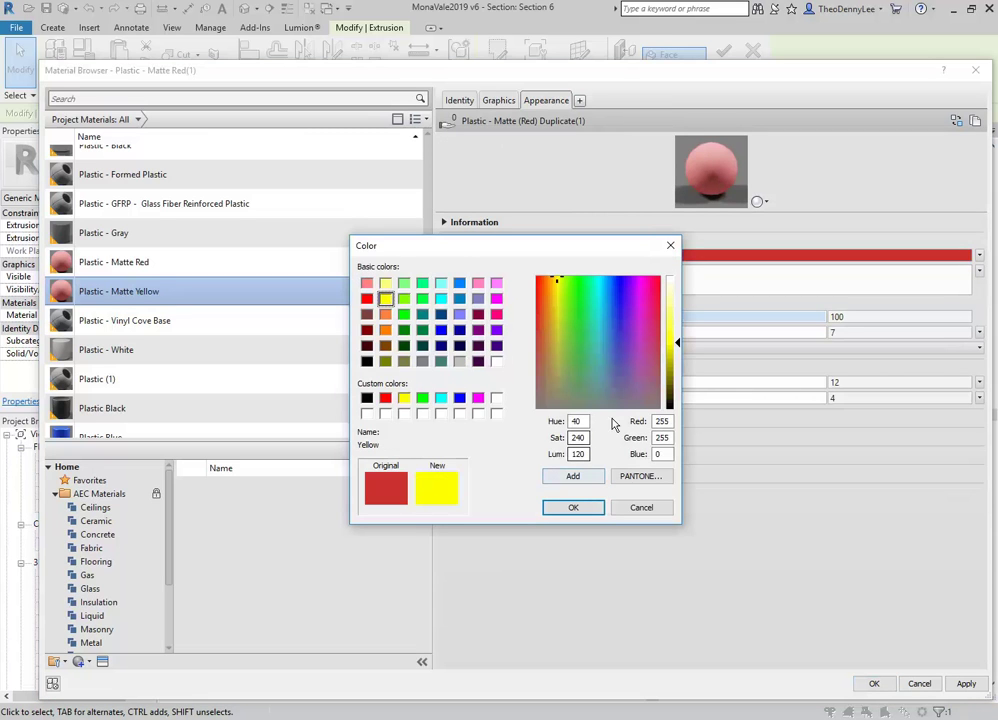
pyautogui.click(560, 289)
pyautogui.moveTo(559, 288); pyautogui.dragTo(559, 289)
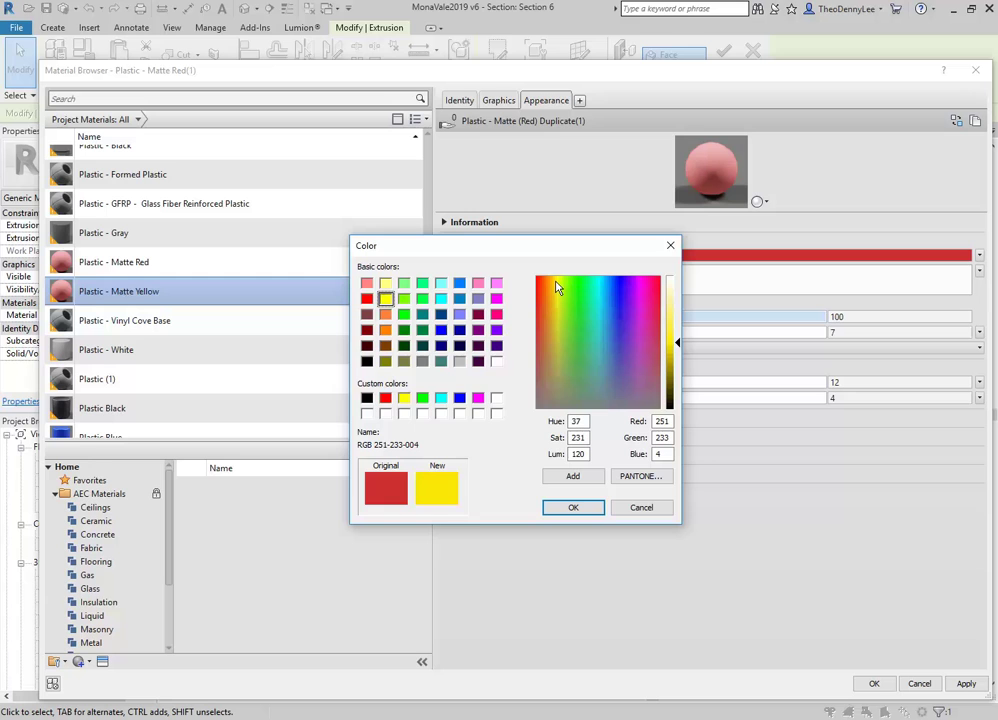
pyautogui.click(568, 509)
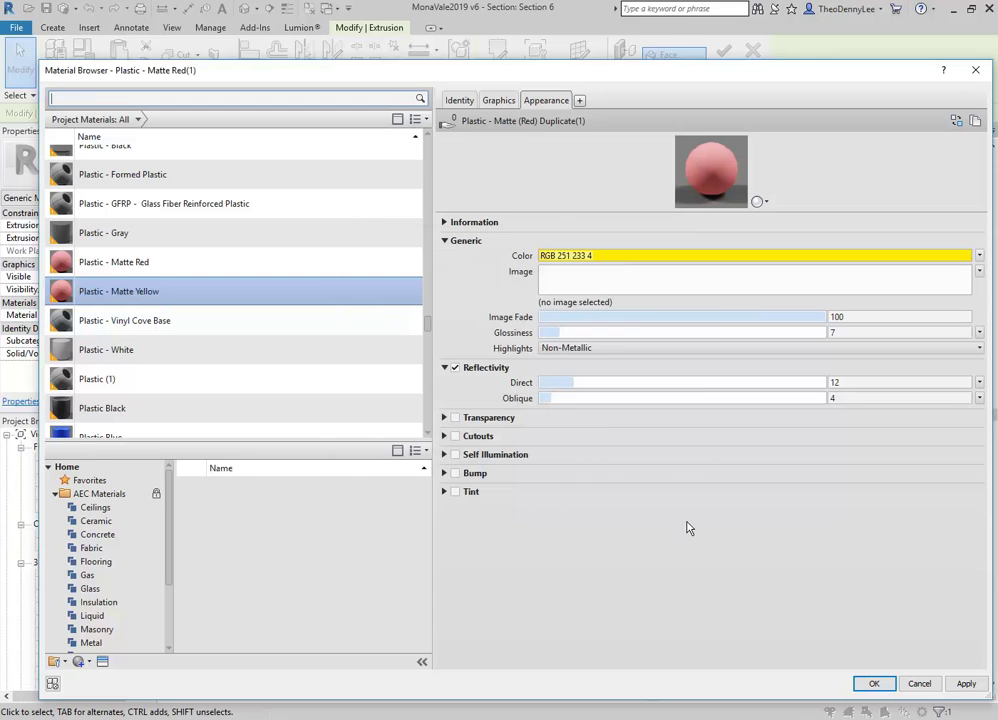
pyautogui.click(874, 683)
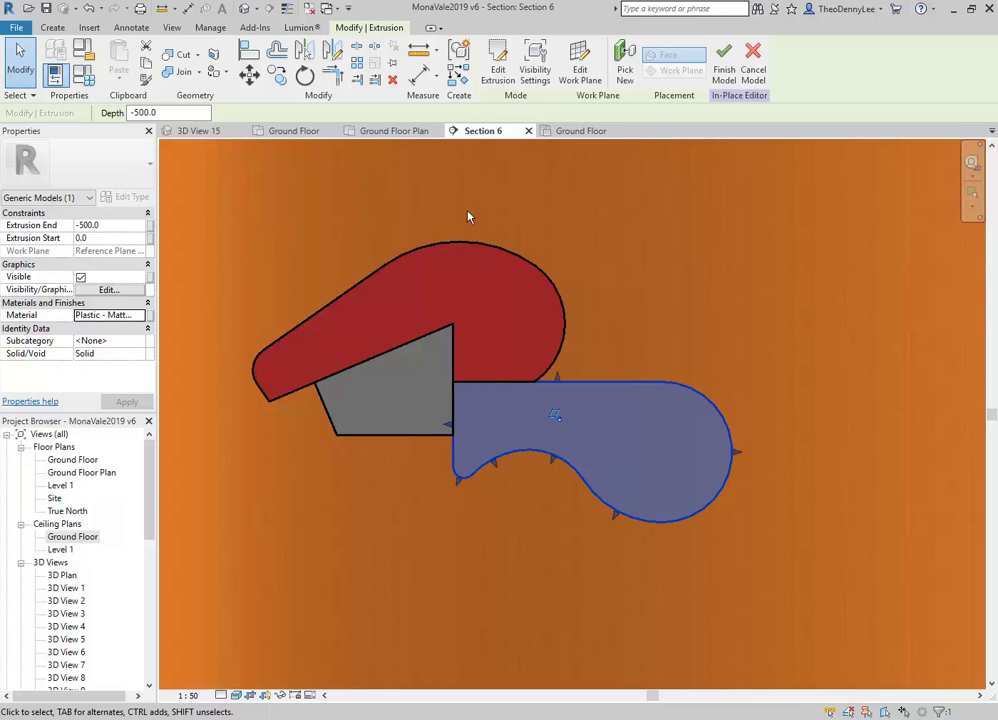
pyautogui.click(566, 619)
# For the small angular shape's extrusion, duplicate Plastic - Matte Yellow and name the copy Plastic - Matte Orange.
pyautogui.click(383, 438)
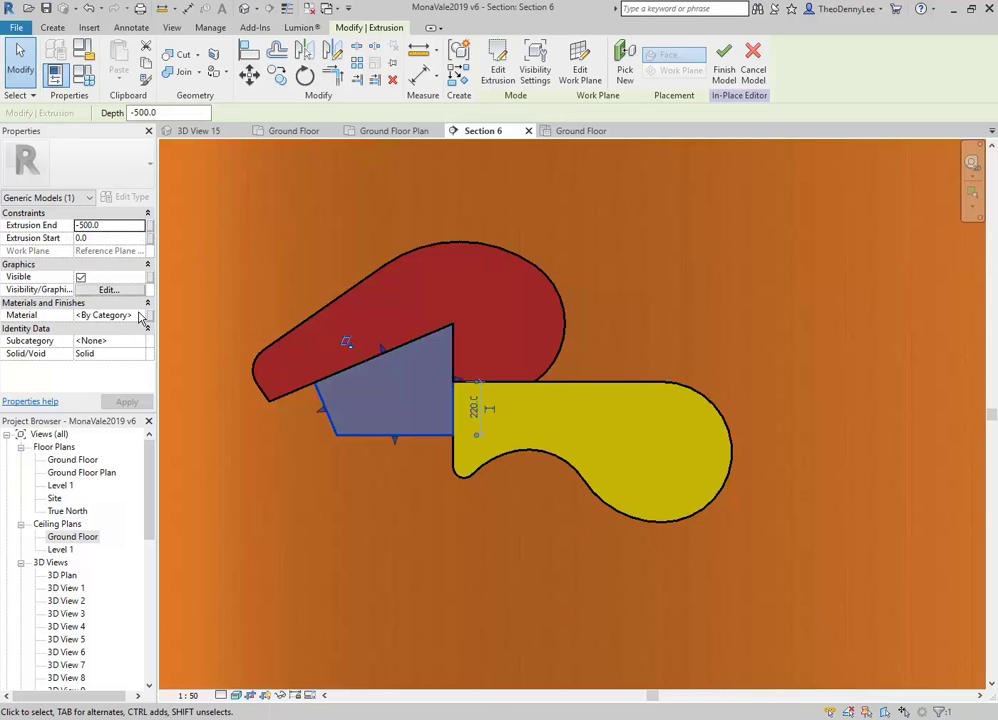
pyautogui.click(147, 315)
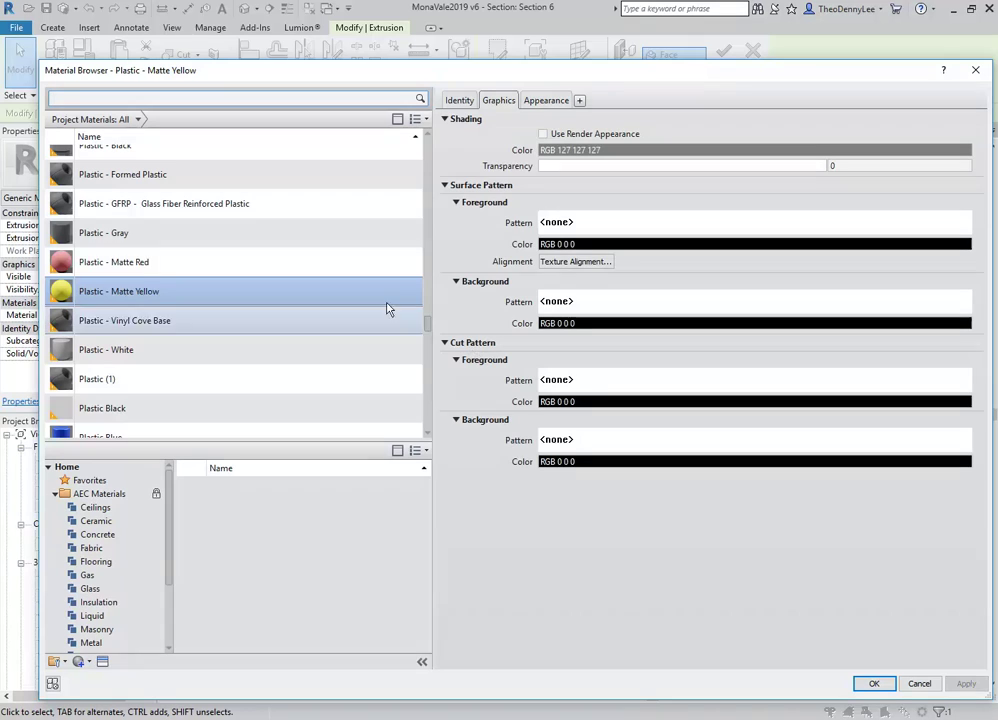
pyautogui.rightClick(137, 292)
pyautogui.click(140, 318)
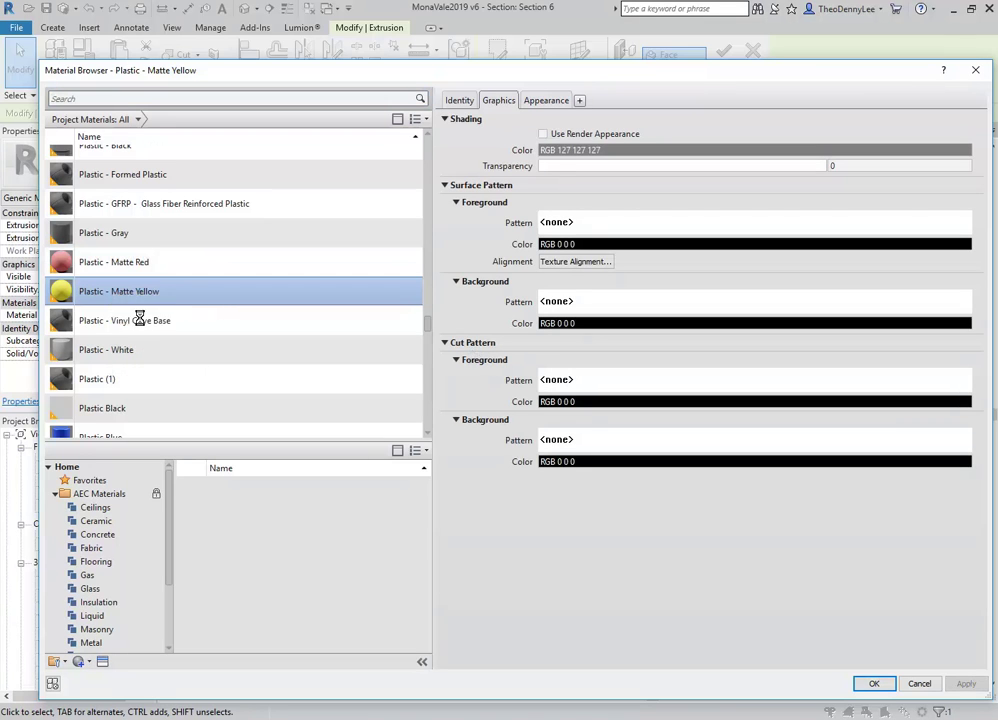
pyautogui.moveTo(136, 291); pyautogui.dragTo(199, 296)
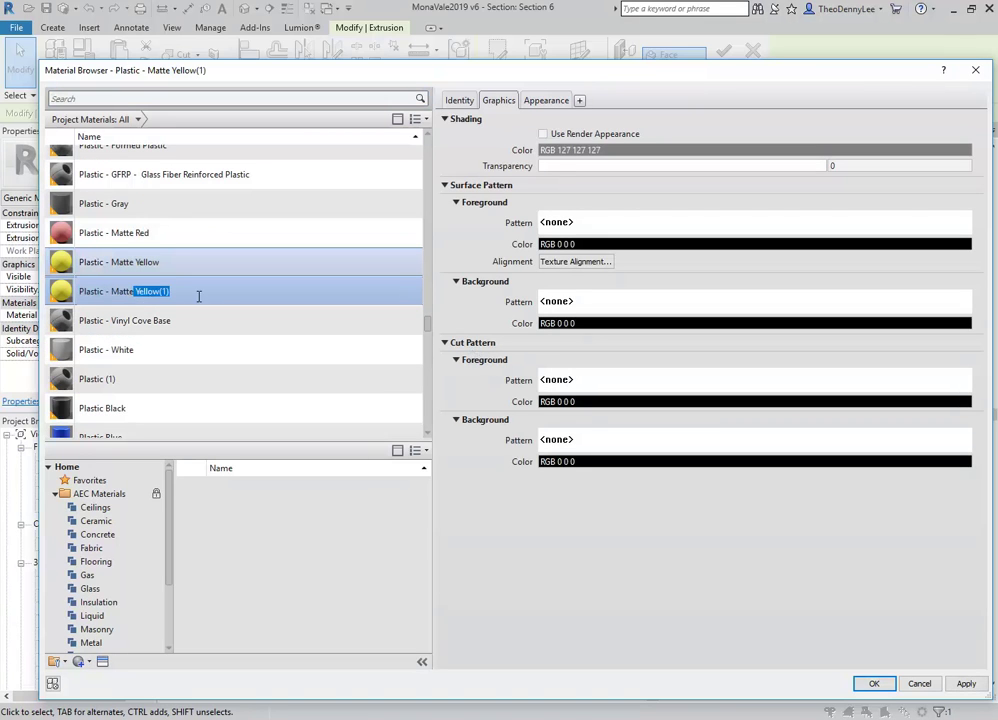
pyautogui.press('BackSpace')
pyautogui.write('Orange')
pyautogui.press('Return')
# Colour the Plastic - Matte Orange appearance RGB 255 128 64, apply the material to the small angular extrusion, and finish the in-place model.
pyautogui.click(546, 100)
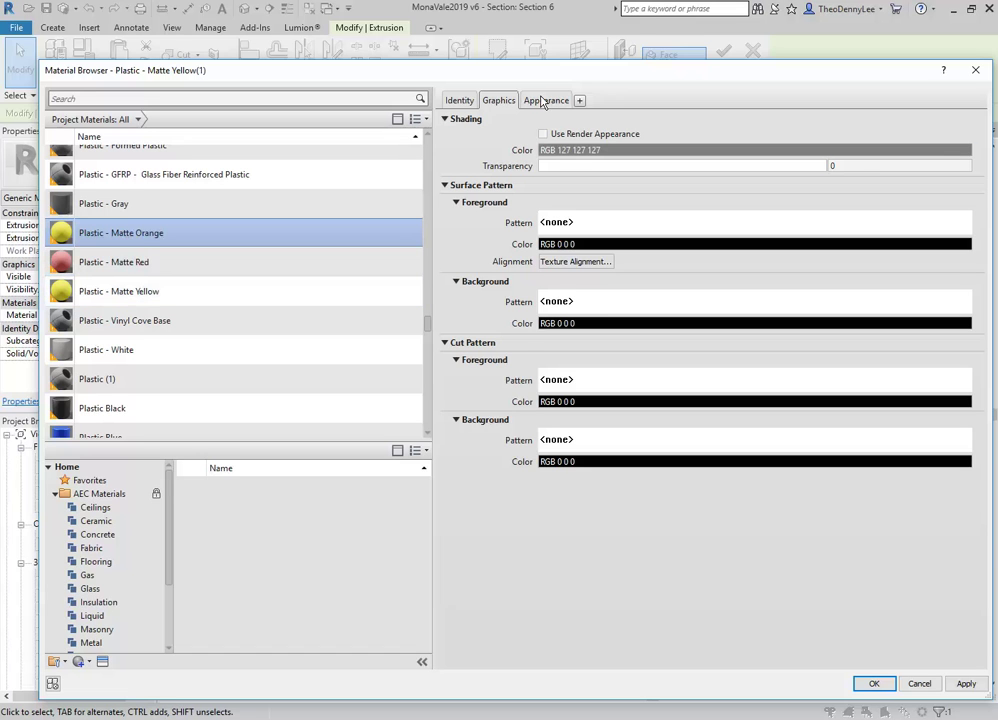
pyautogui.rightClick(548, 102)
pyautogui.click(588, 105)
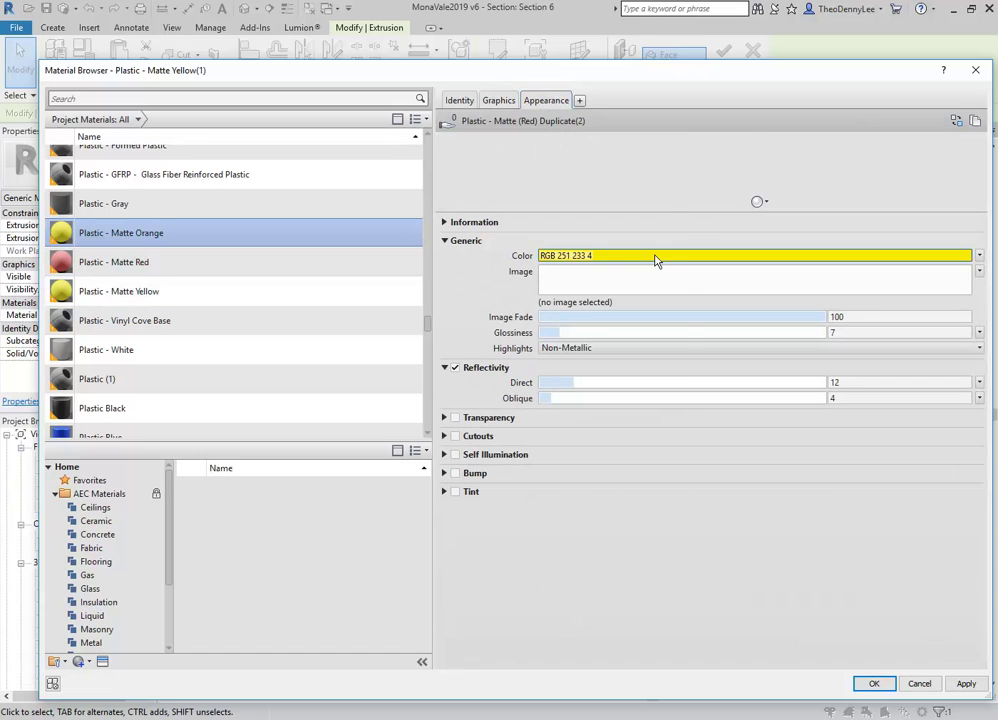
pyautogui.click(657, 256)
pyautogui.click(385, 314)
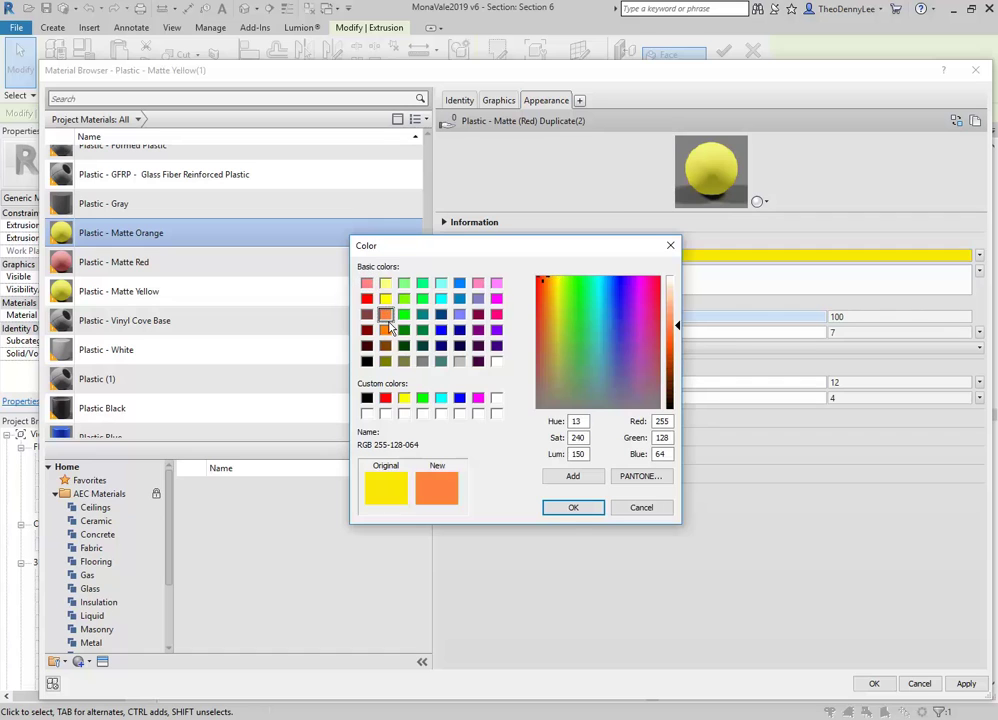
pyautogui.click(573, 507)
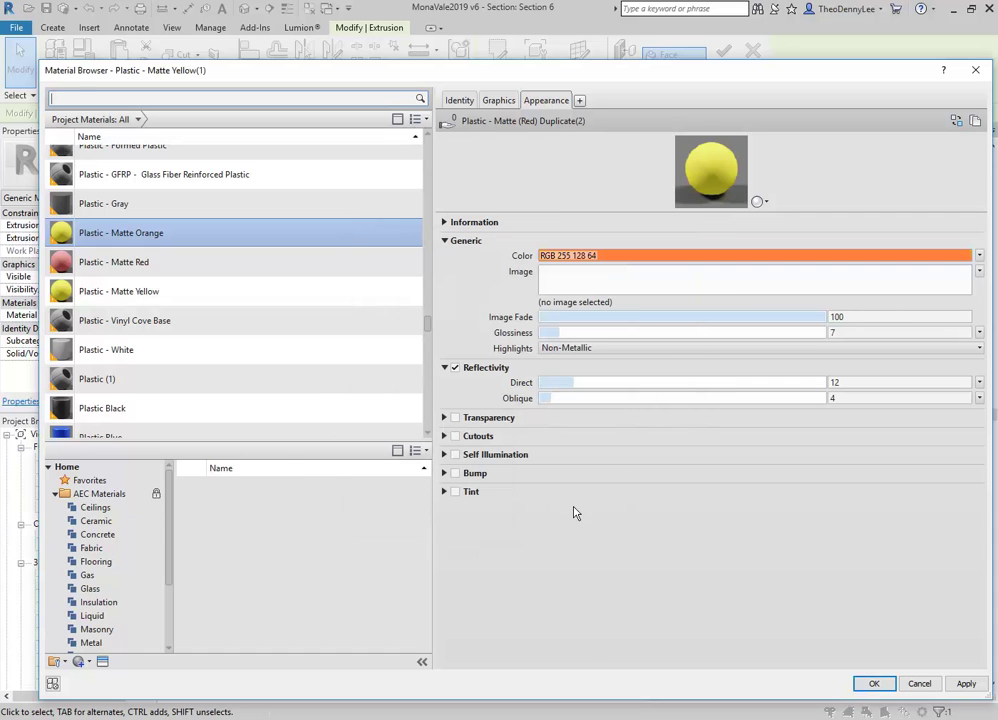
pyautogui.click(874, 684)
pyautogui.click(465, 533)
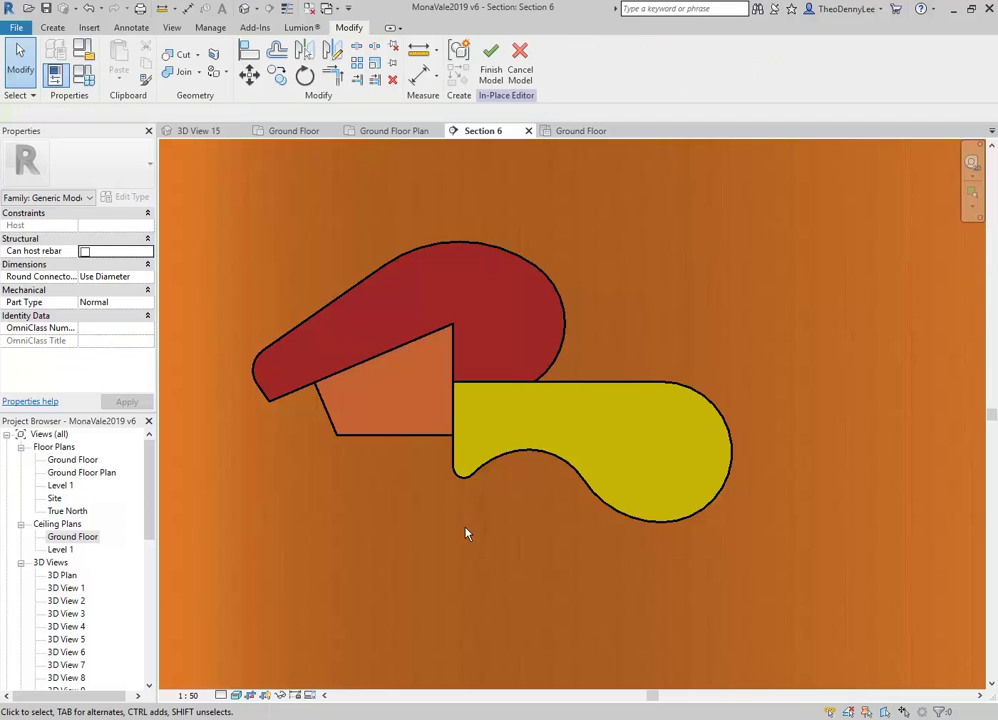
pyautogui.click(490, 62)
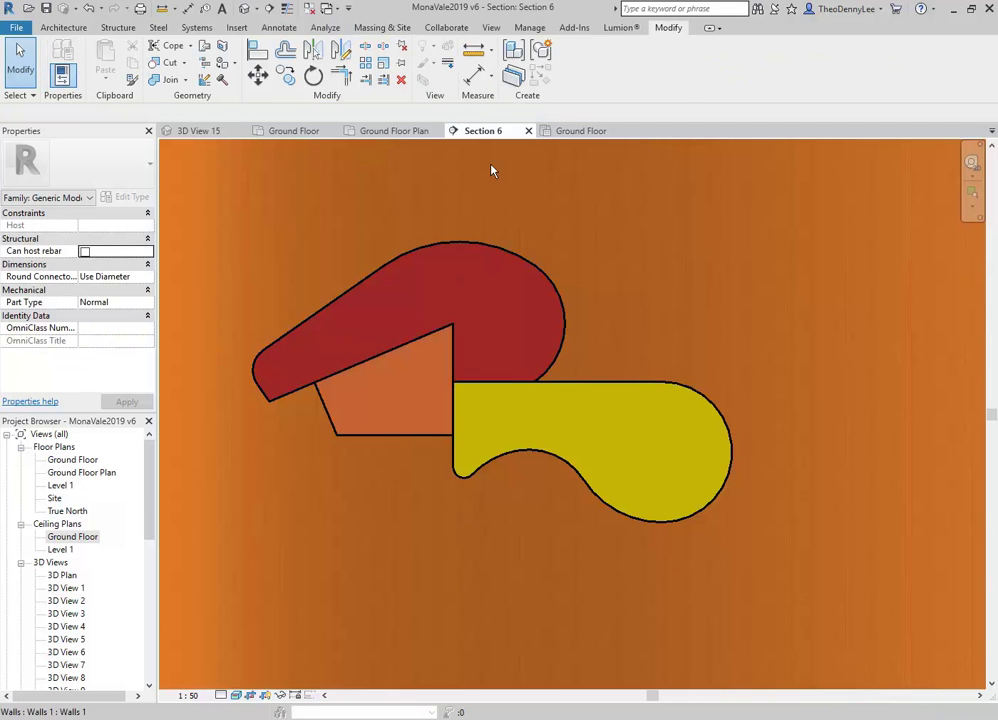
# In the Ground Floor floor plan, edit the curved wall in place and open its extrusion sketch.
pyautogui.doubleClick(90, 463)
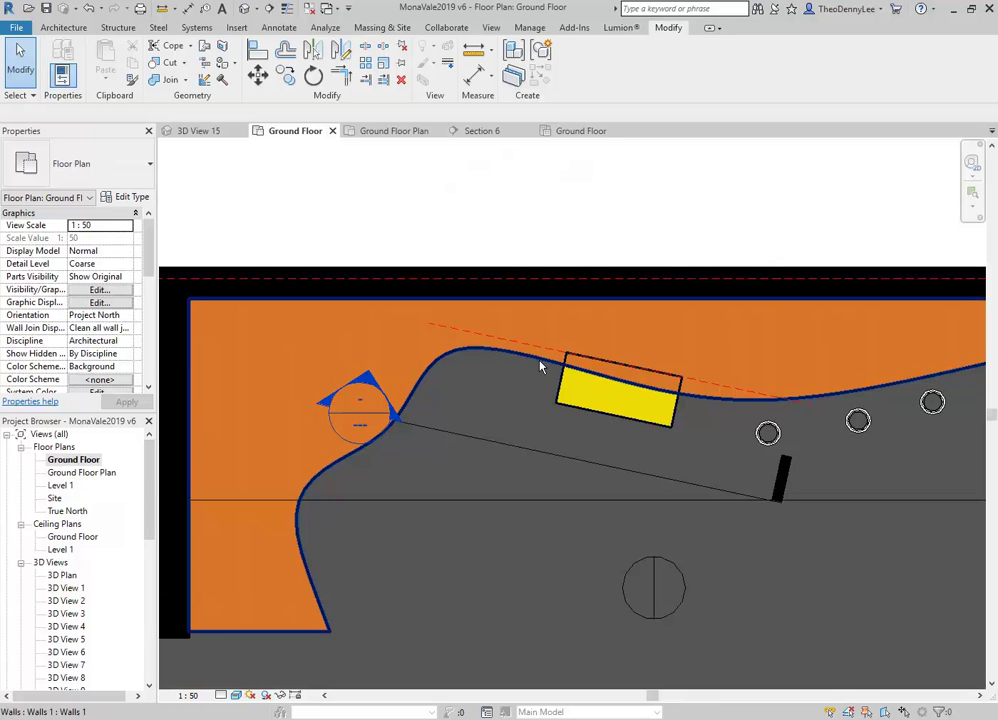
pyautogui.click(704, 399)
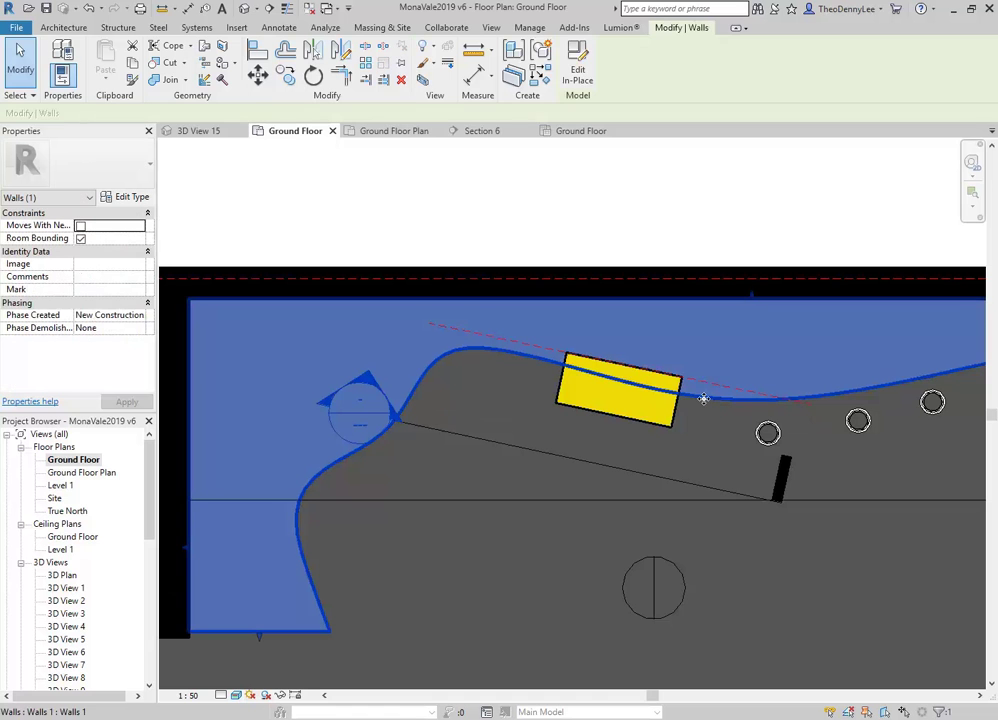
pyautogui.click(578, 70)
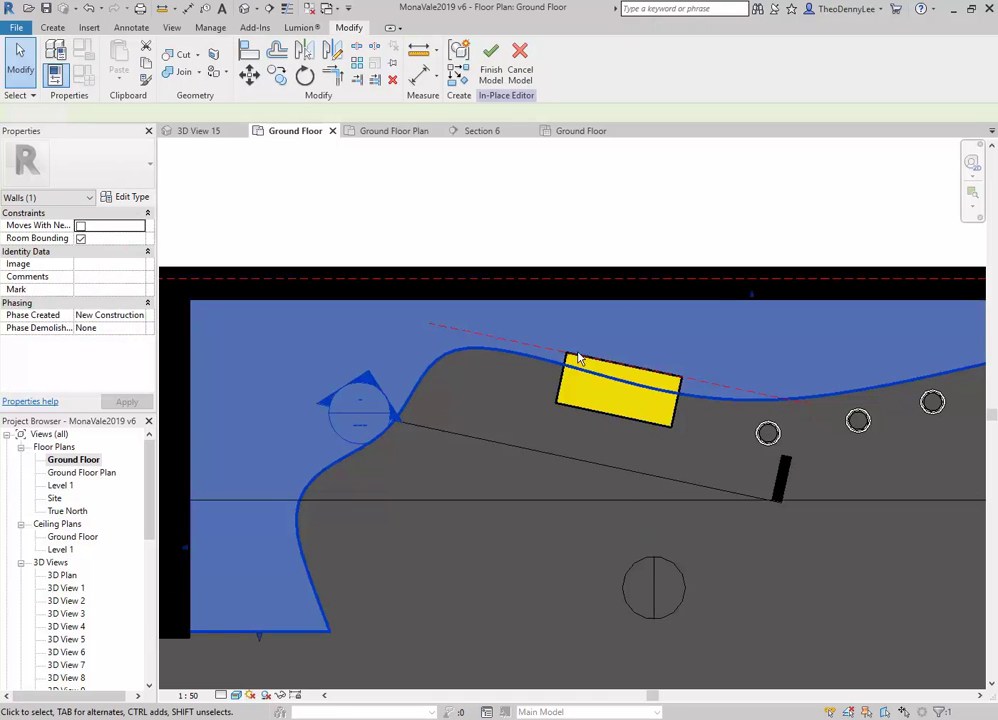
pyautogui.click(701, 405)
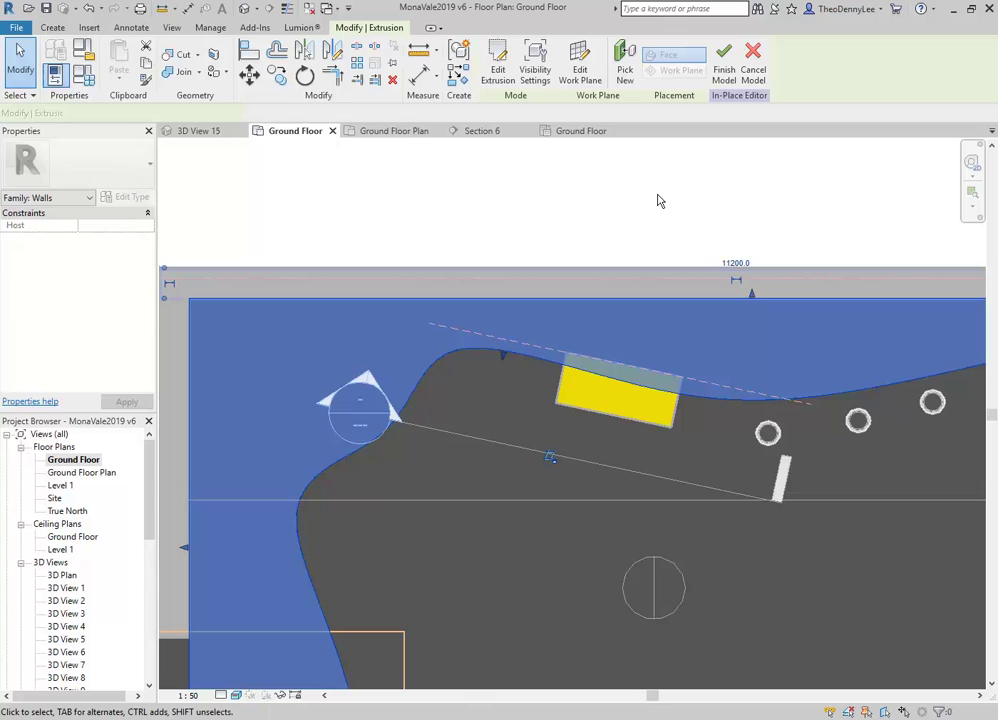
pyautogui.scroll(5, 567, 418)
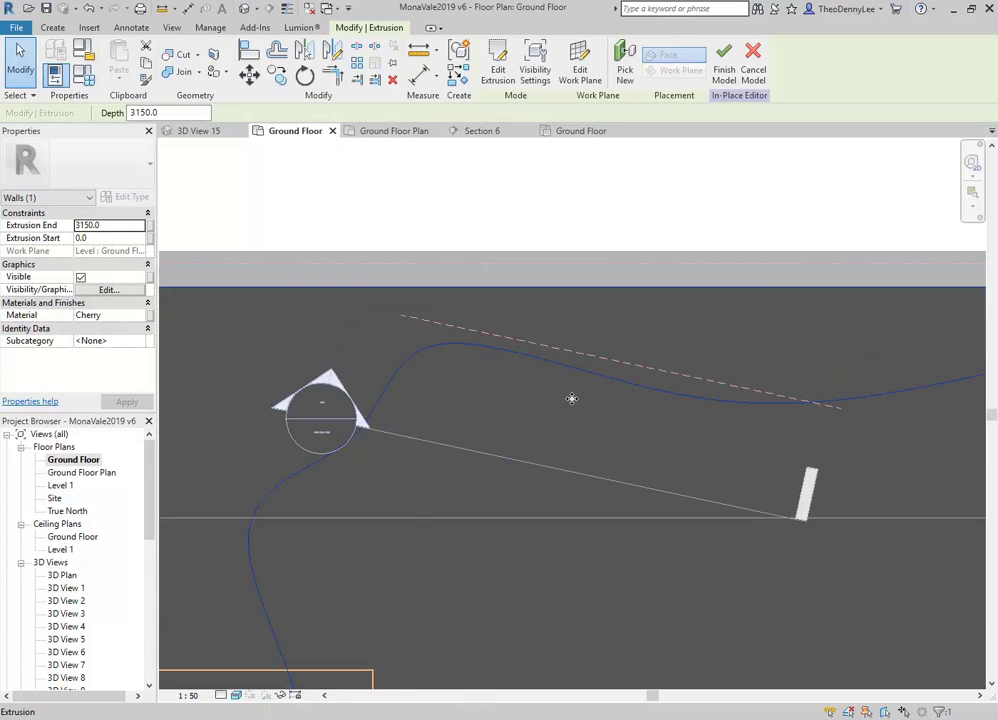
pyautogui.click(498, 66)
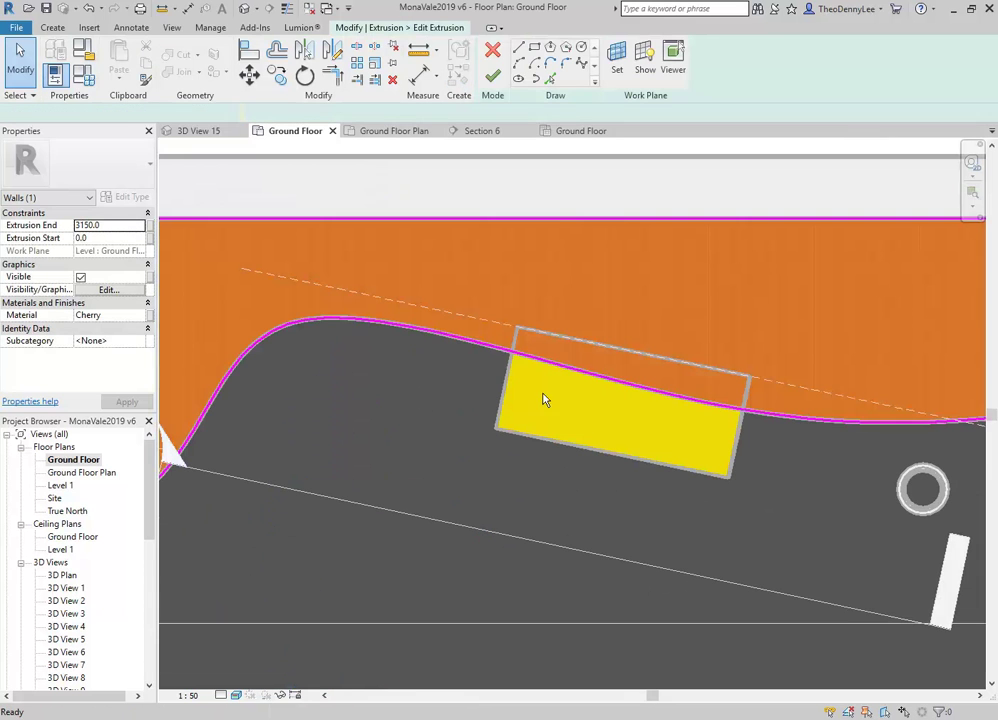
# Exaggerate the wall's curve around the artwork by moving the spline's crest control to the wall's back line and its trough control outward.
pyautogui.click(423, 340)
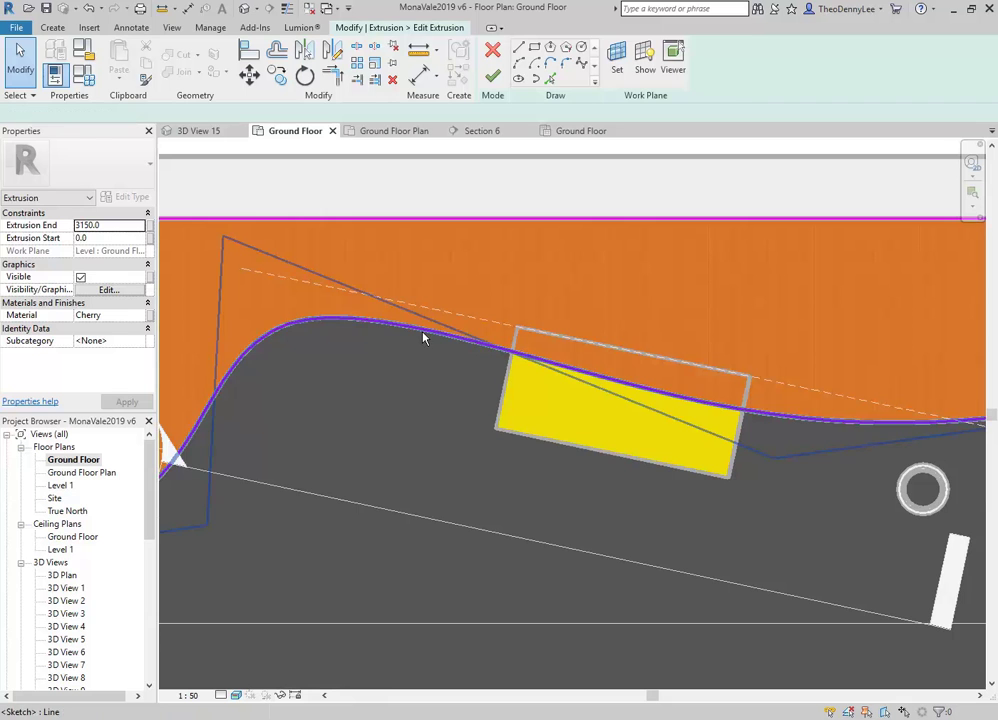
pyautogui.moveTo(775, 461); pyautogui.dragTo(775, 492)
pyautogui.moveTo(225, 236); pyautogui.dragTo(263, 203)
pyautogui.click(575, 375)
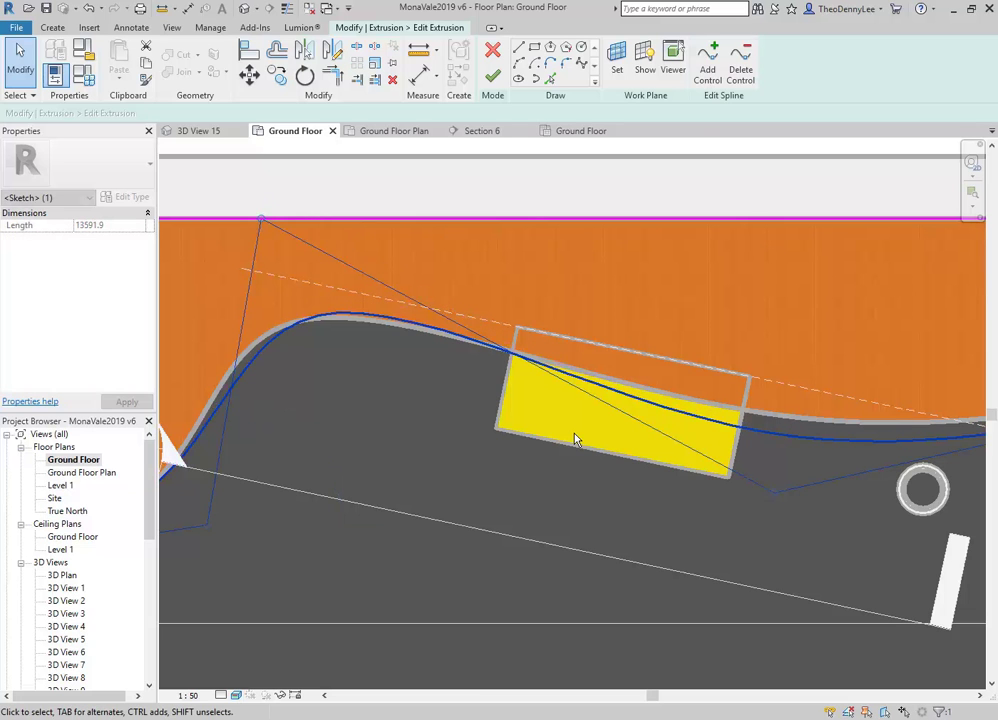
# Add a control to the wall spline near the artwork's left edge, shift it toward the wall's back, and finish the wall edit.
pyautogui.click(707, 72)
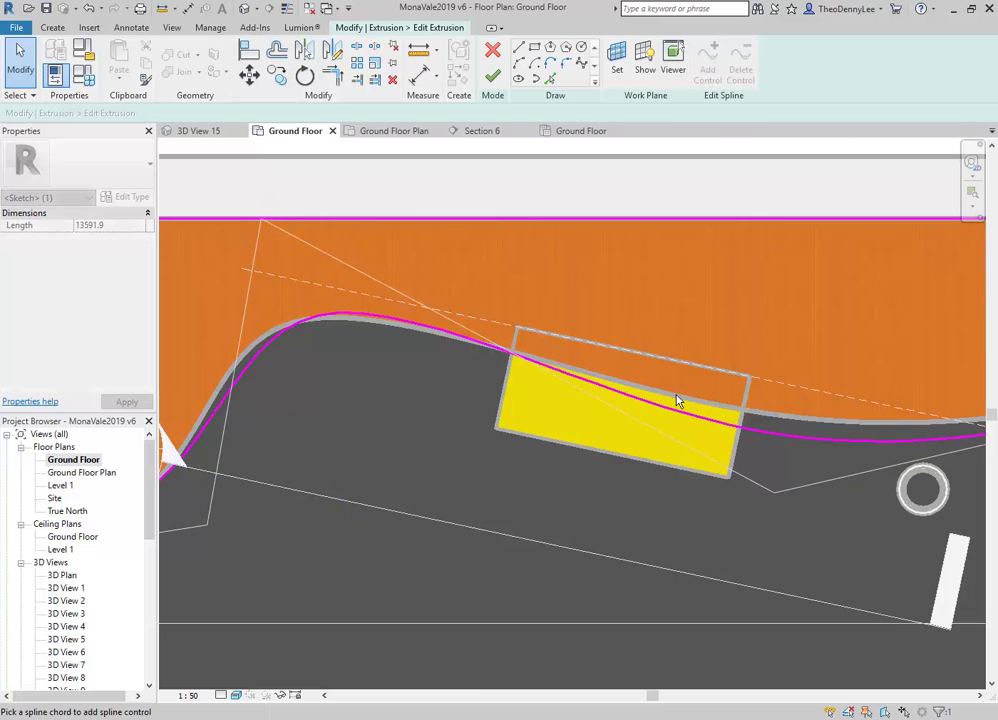
pyautogui.click(726, 472)
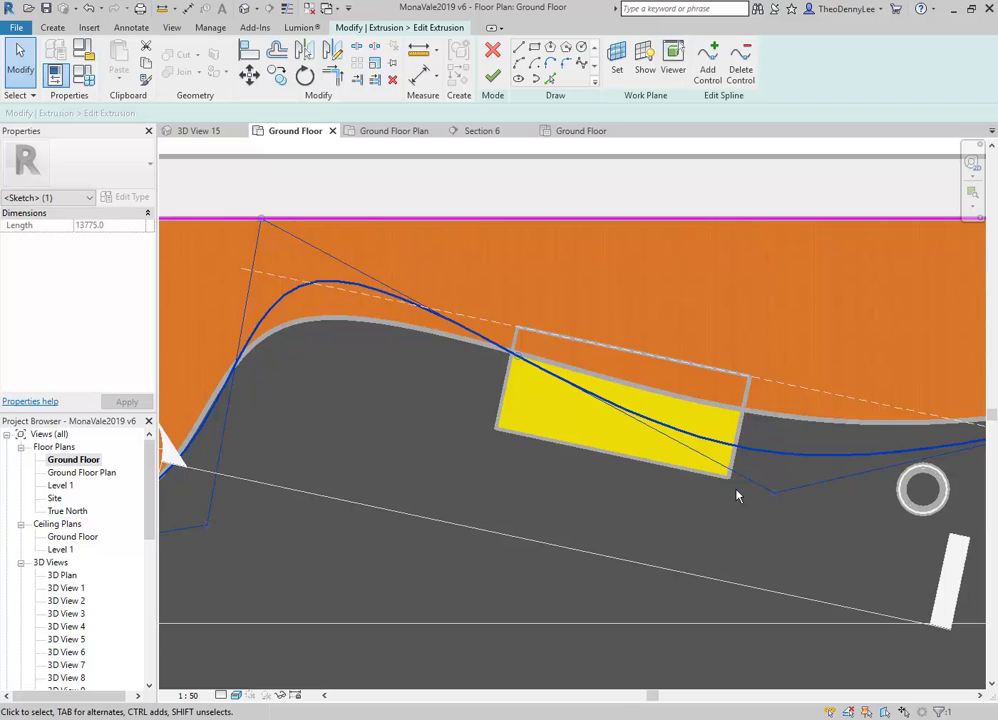
pyautogui.scroll(-3, 491, 377)
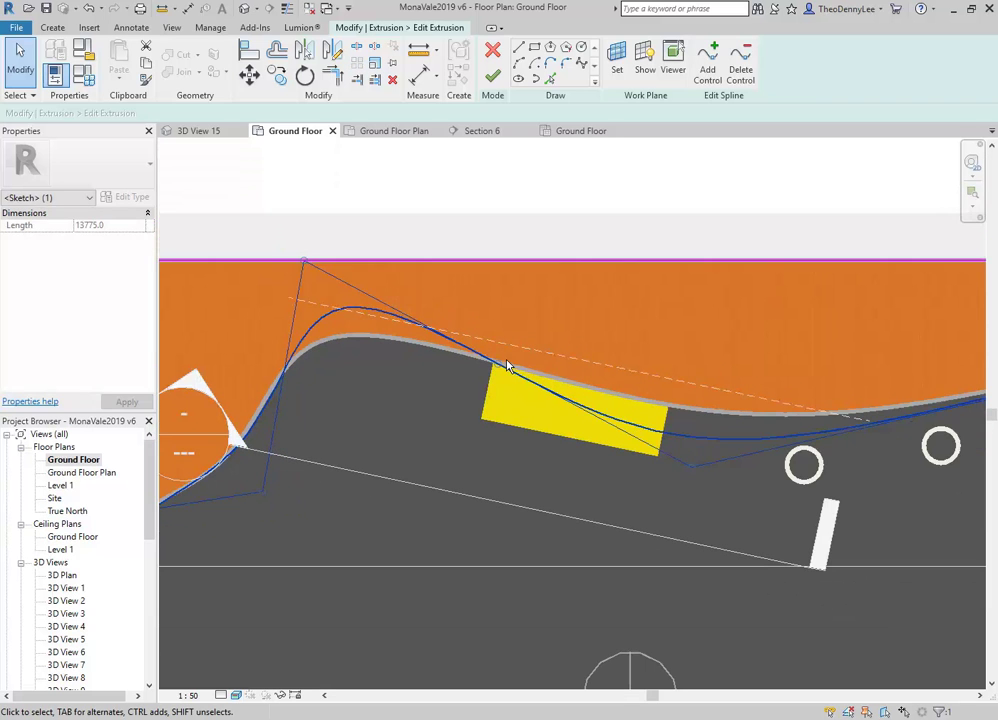
pyautogui.moveTo(497, 363)
pyautogui.mouseDown()
pyautogui.moveTo(530, 339)
pyautogui.moveTo(508, 356)
pyautogui.moveTo(510, 346)
pyautogui.moveTo(497, 347)
pyautogui.mouseUp()
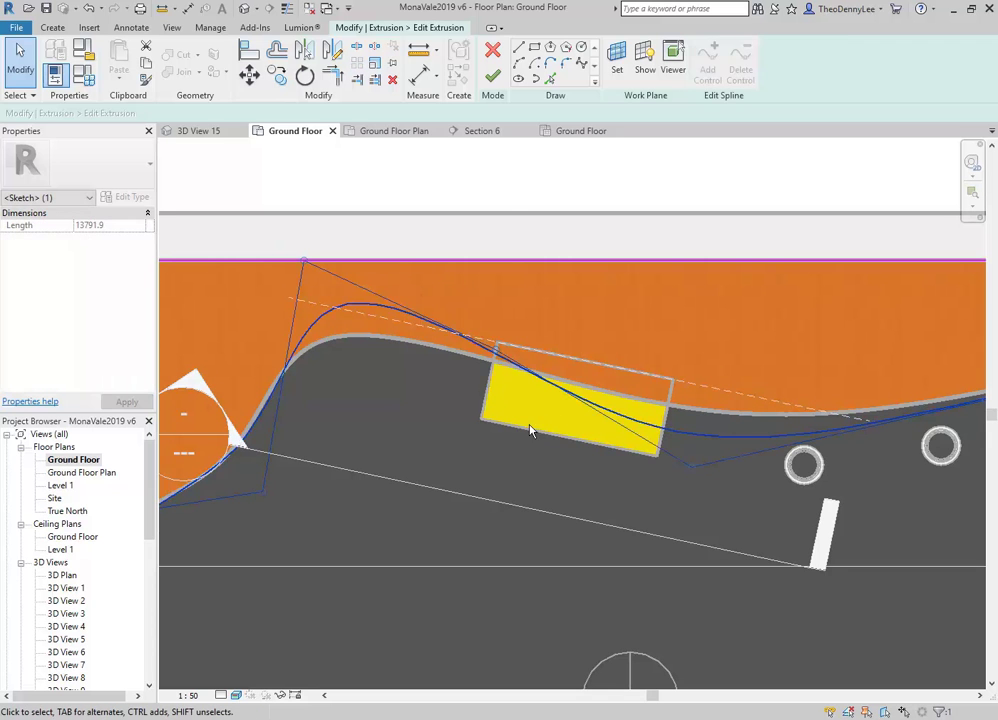
pyautogui.click(501, 283)
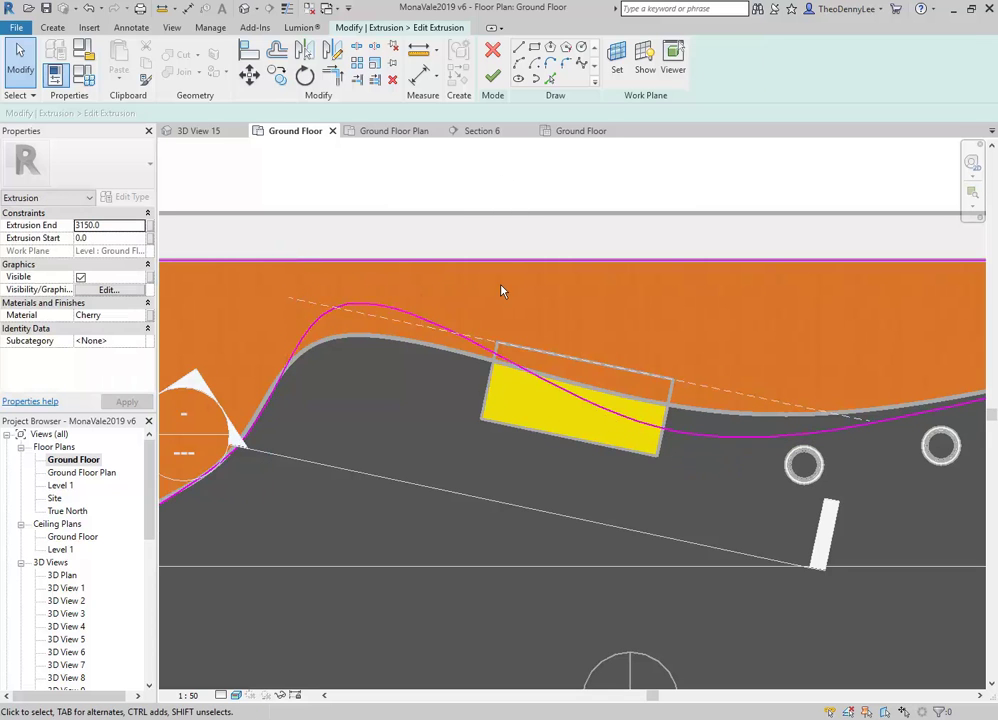
pyautogui.click(496, 83)
pyautogui.click(724, 70)
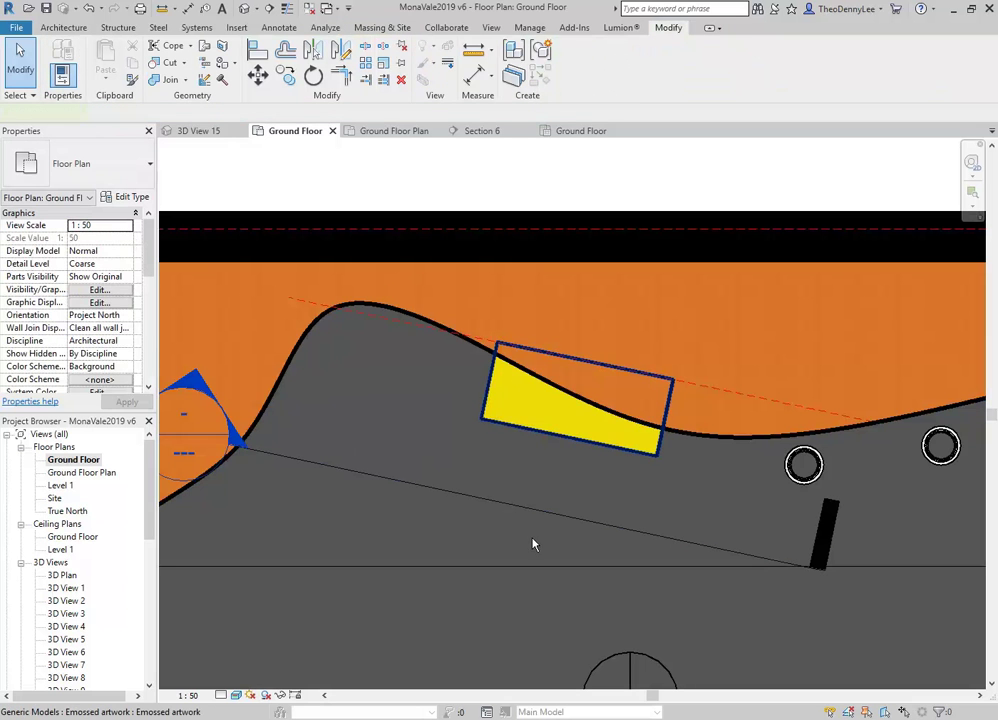
pyautogui.click(490, 360)
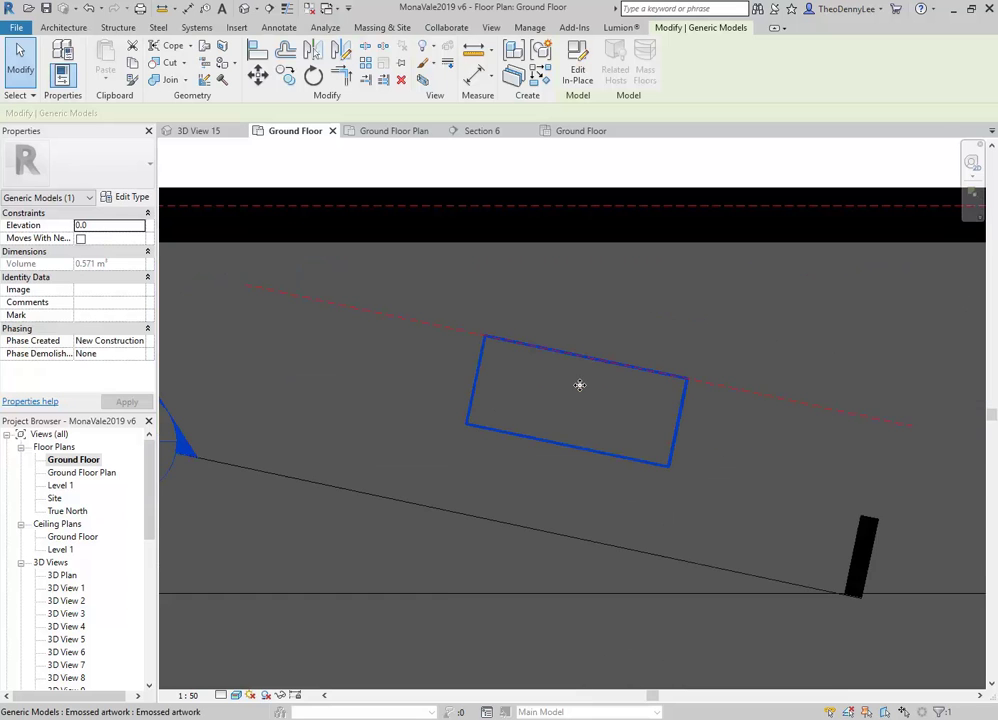
pyautogui.scroll(2, 580, 385)
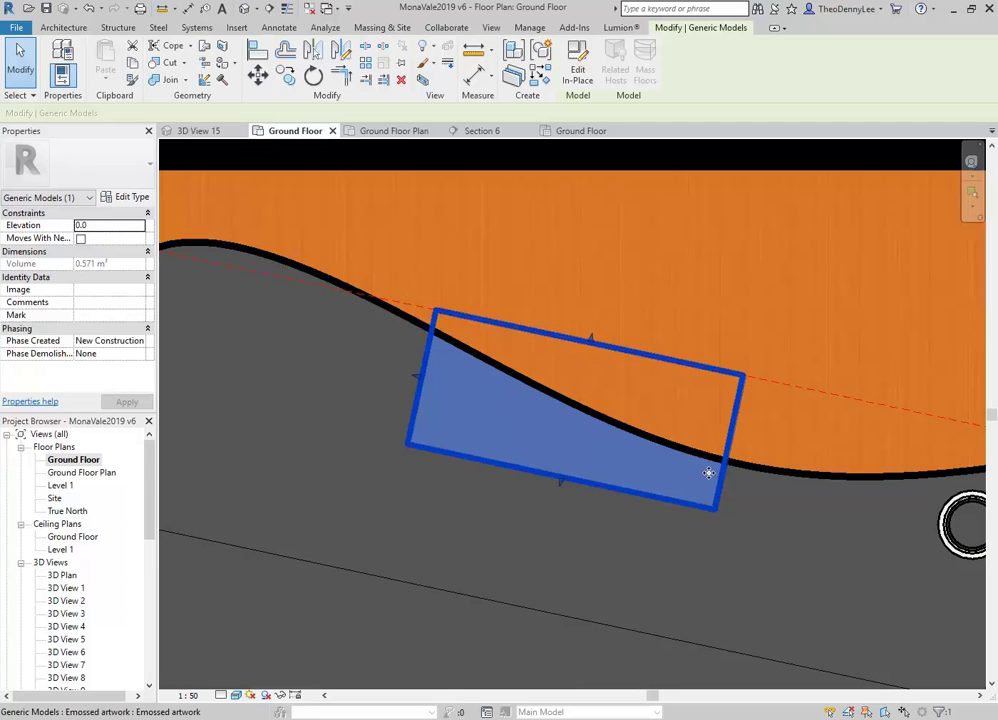
pyautogui.click(357, 423)
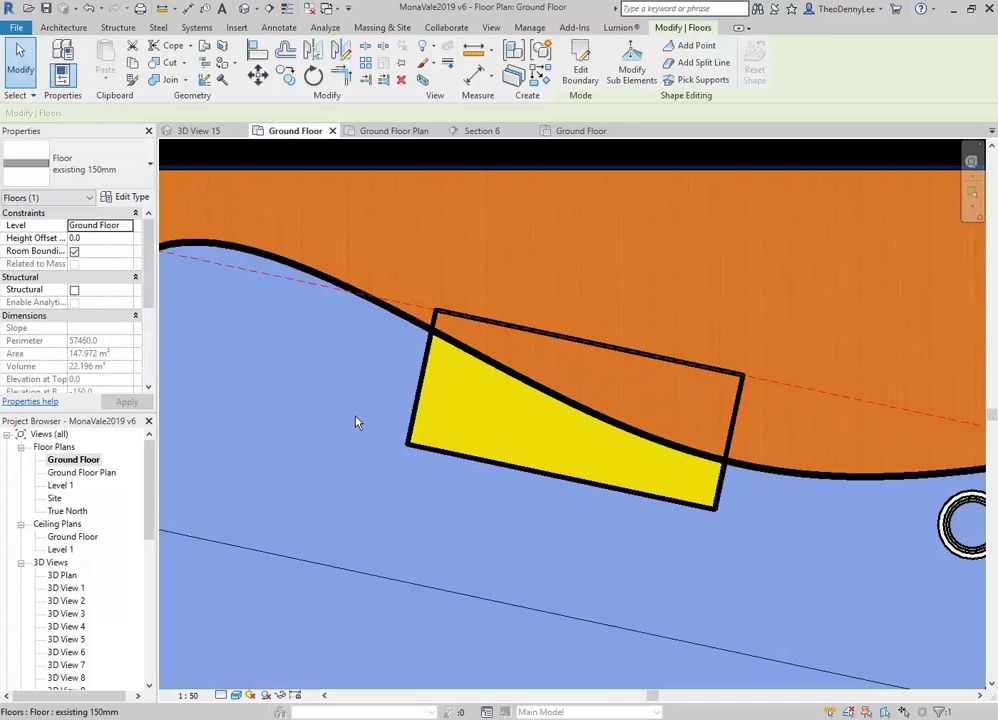
pyautogui.click(416, 408)
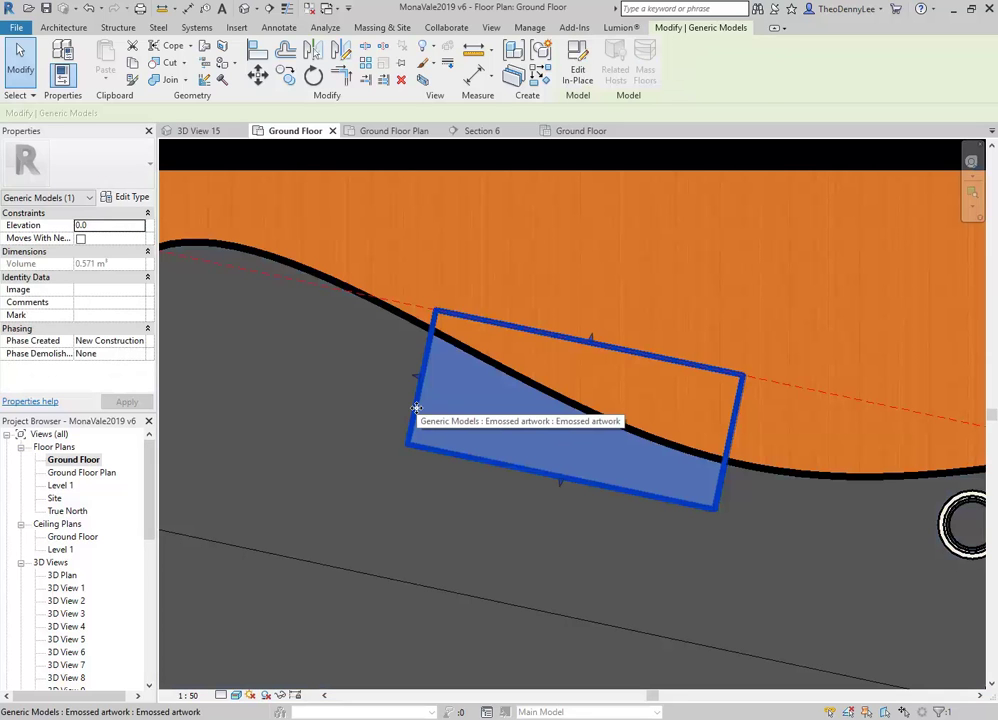
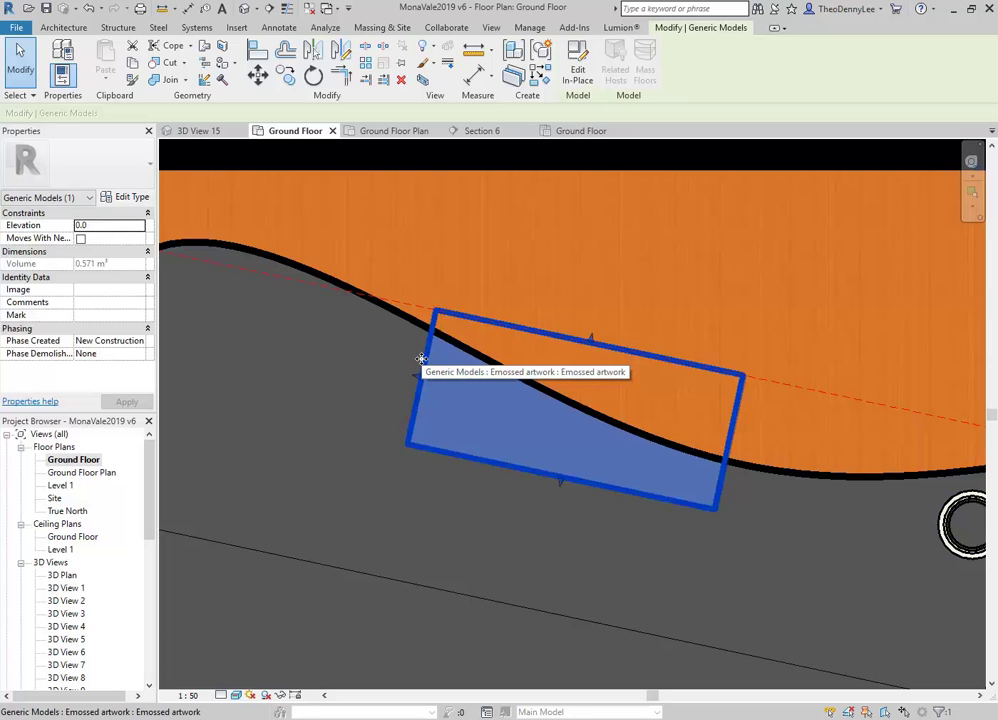
pyautogui.click(430, 261)
pyautogui.press('Escape')
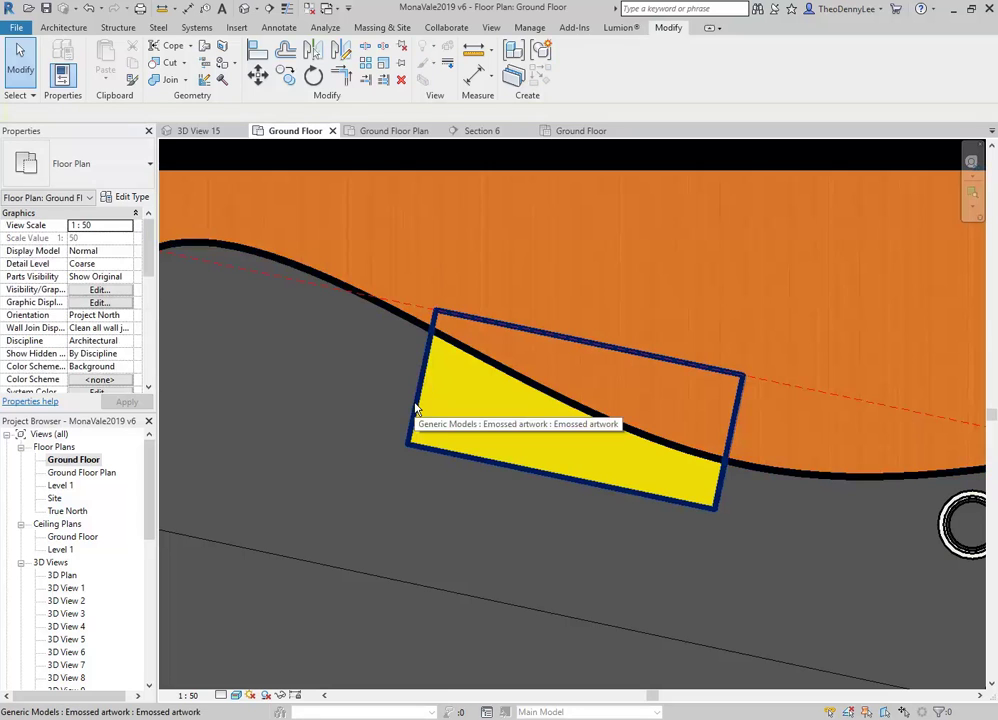
# Edit the embossed artwork in place and begin a void extrusion sketch, picking the wall's curved face as its first boundary.
pyautogui.click(442, 352)
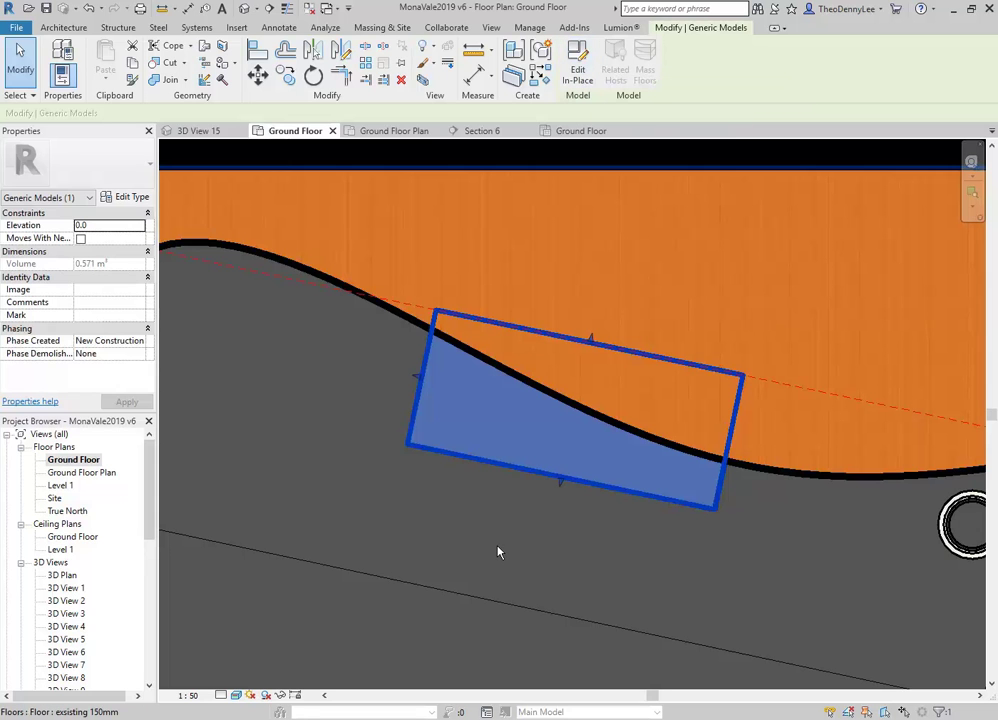
pyautogui.click(578, 60)
pyautogui.scroll(2, 600, 395)
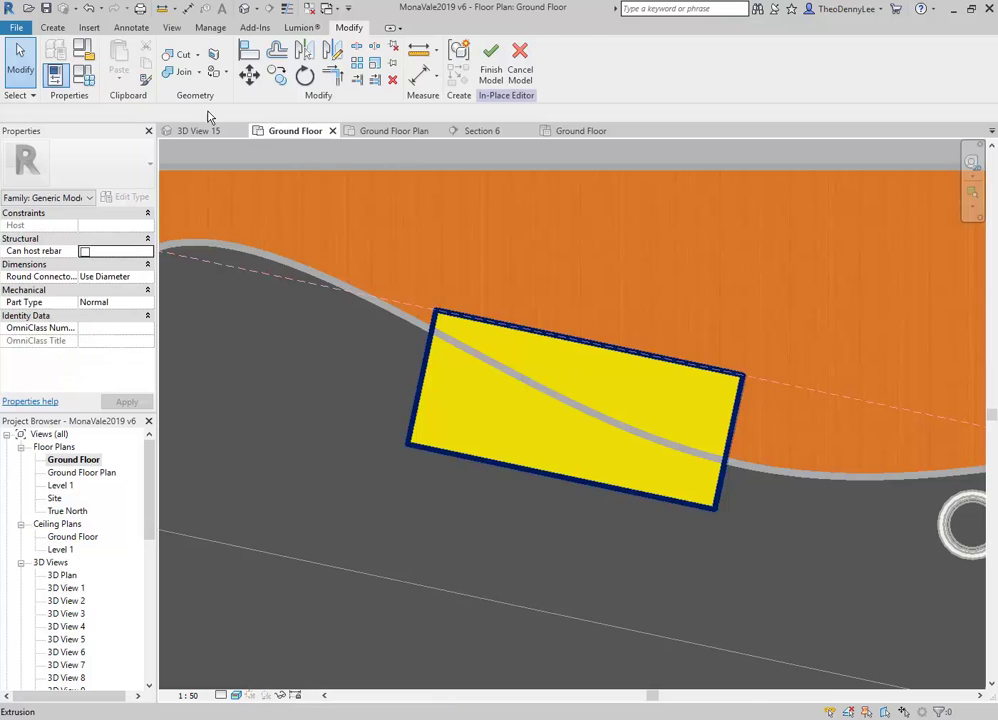
pyautogui.click(50, 27)
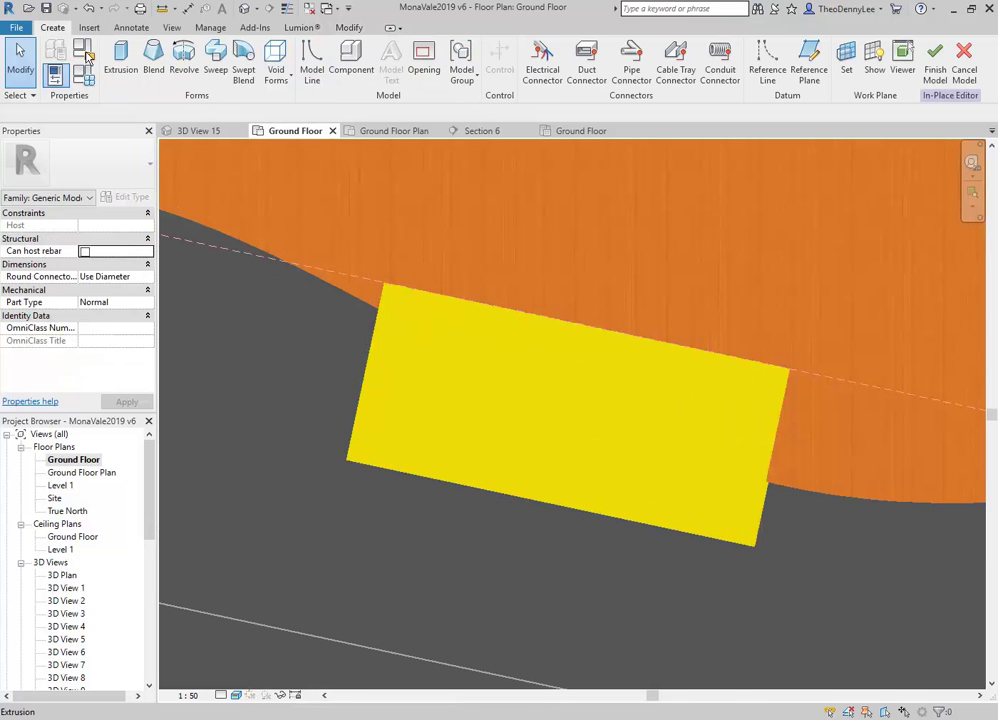
pyautogui.click(275, 60)
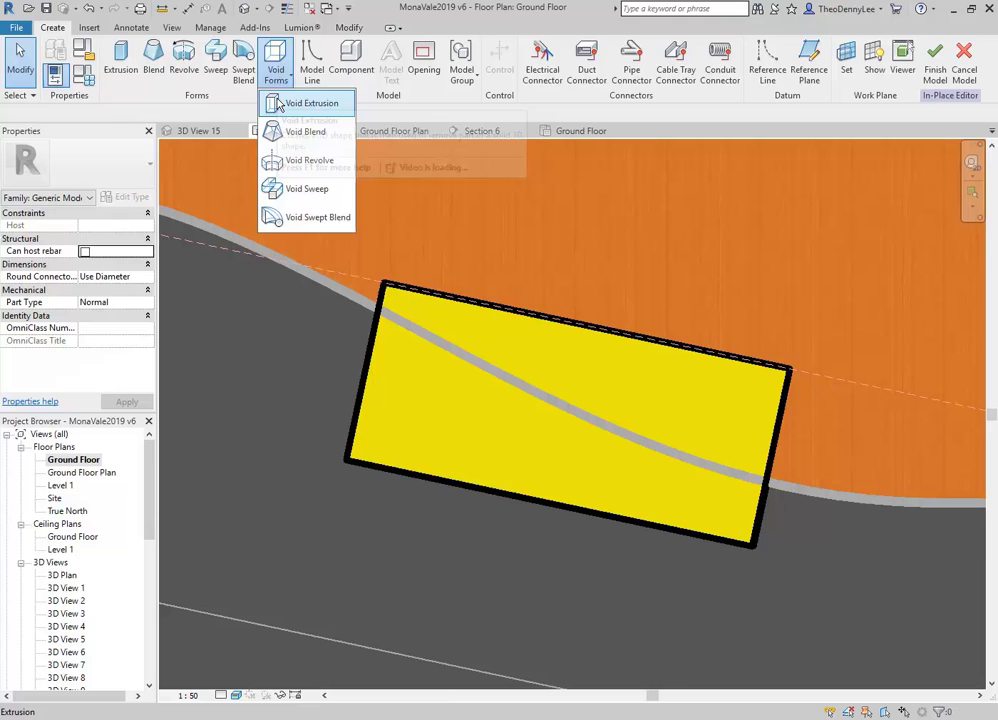
pyautogui.click(308, 102)
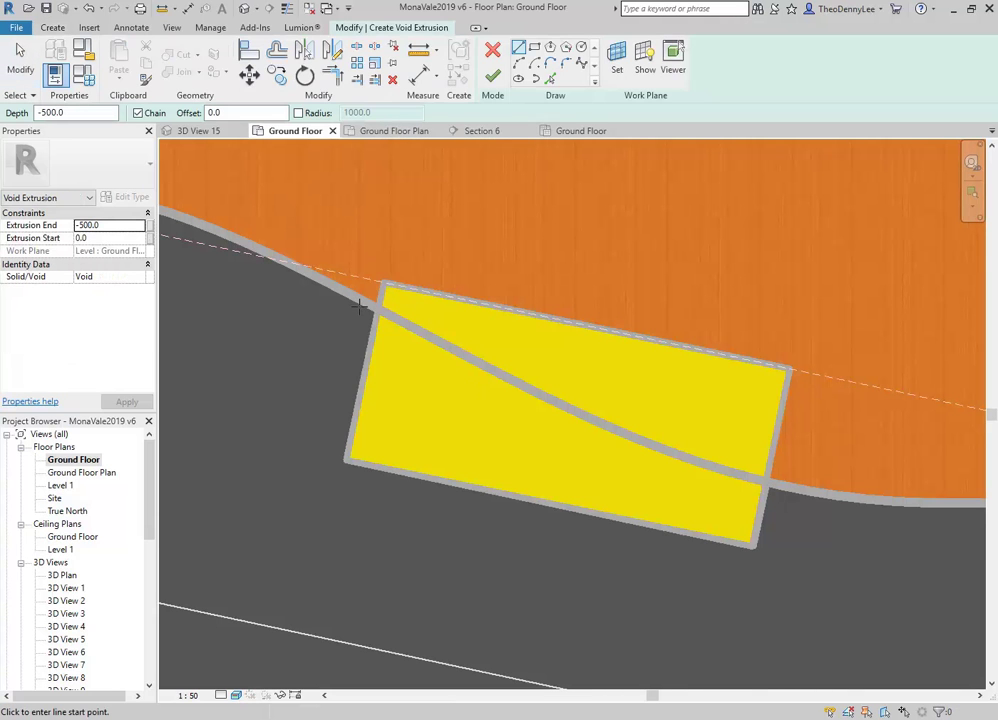
pyautogui.click(549, 77)
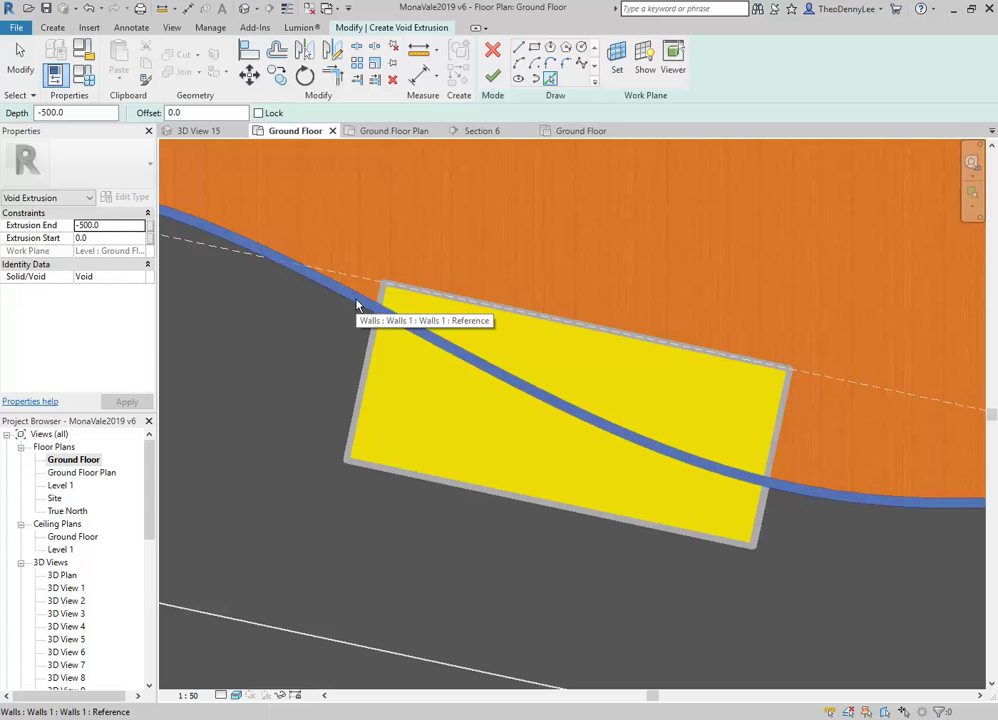
pyautogui.click(357, 304)
# Draw a straight side boundary along each end of the yellow block, running from its back corner to just past the wall curve.
pyautogui.scroll(-3, 553, 503)
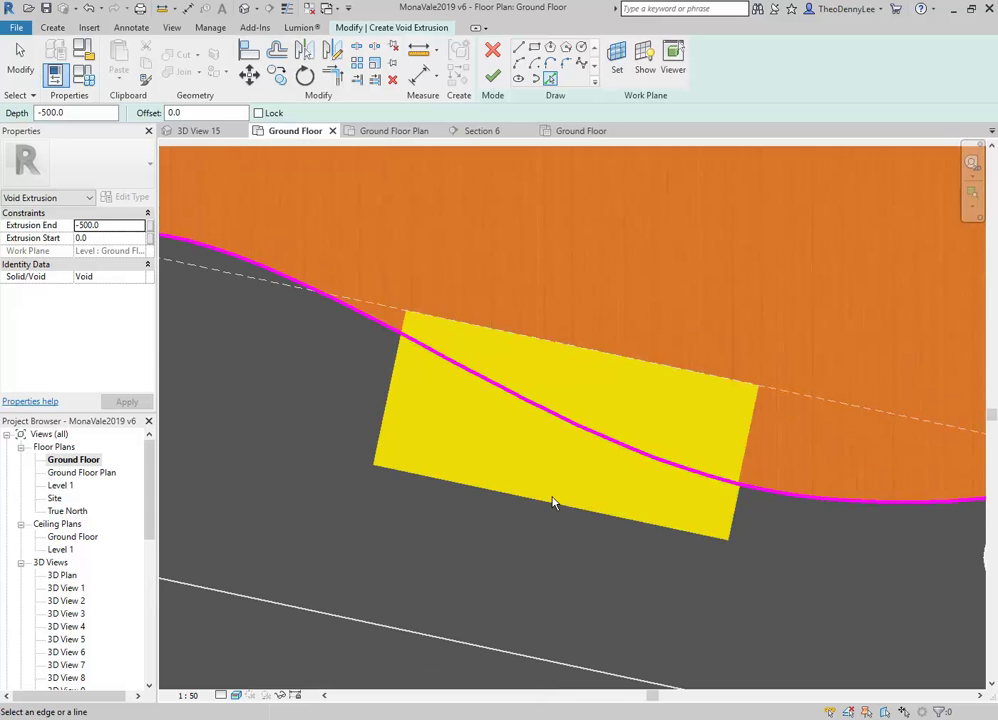
pyautogui.click(519, 48)
pyautogui.scroll(4, 647, 473)
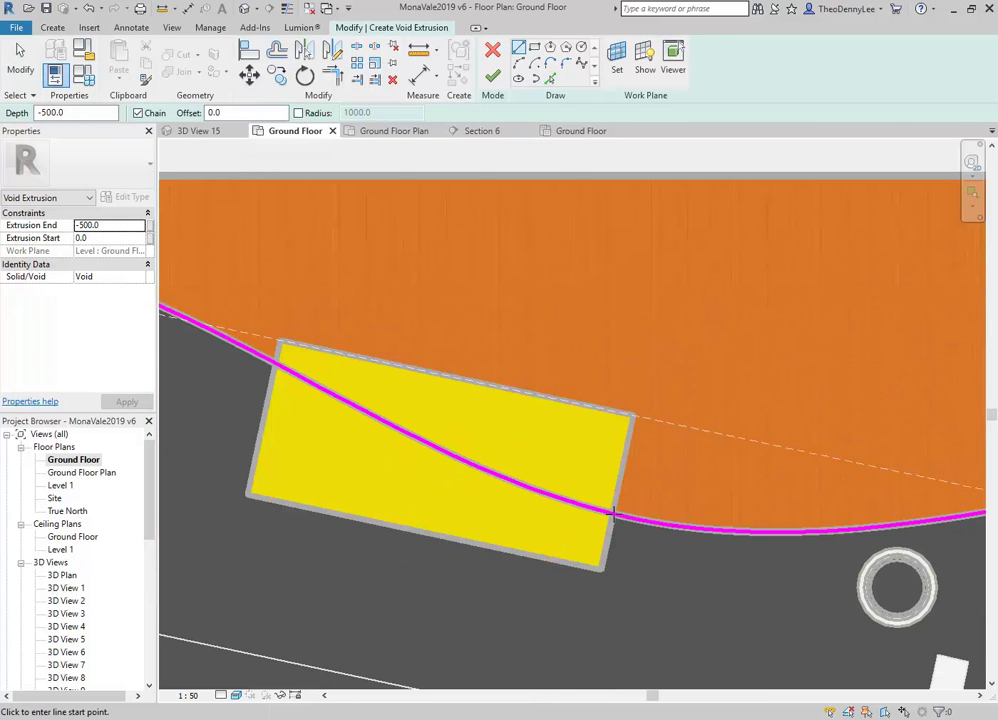
pyautogui.click(635, 414)
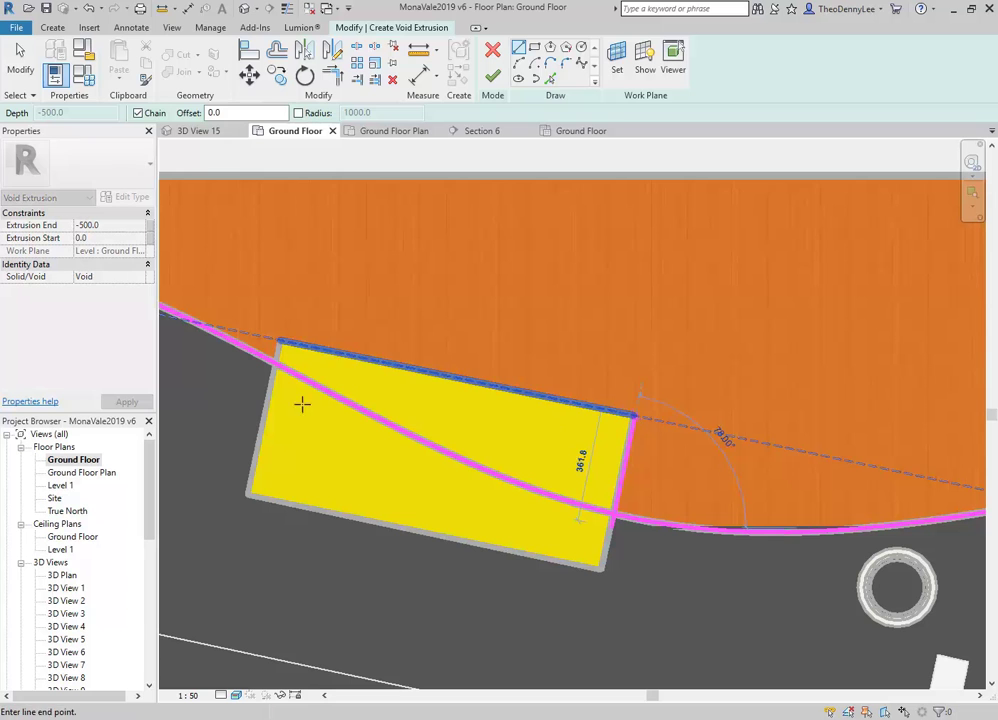
pyautogui.rightClick(307, 341)
pyautogui.click(325, 347)
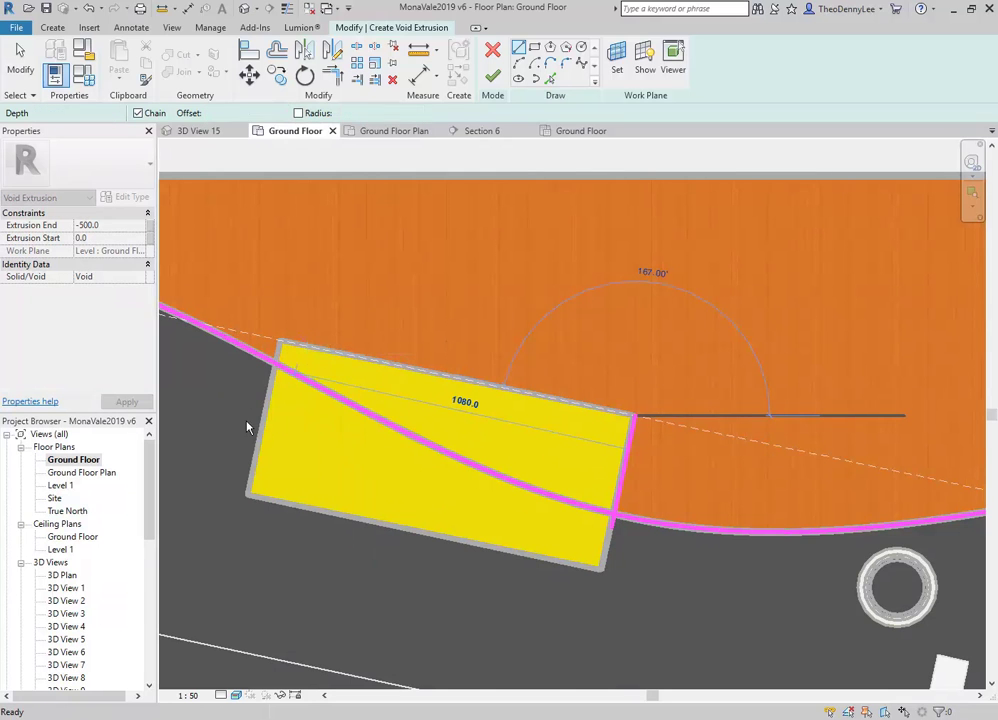
pyautogui.click(280, 343)
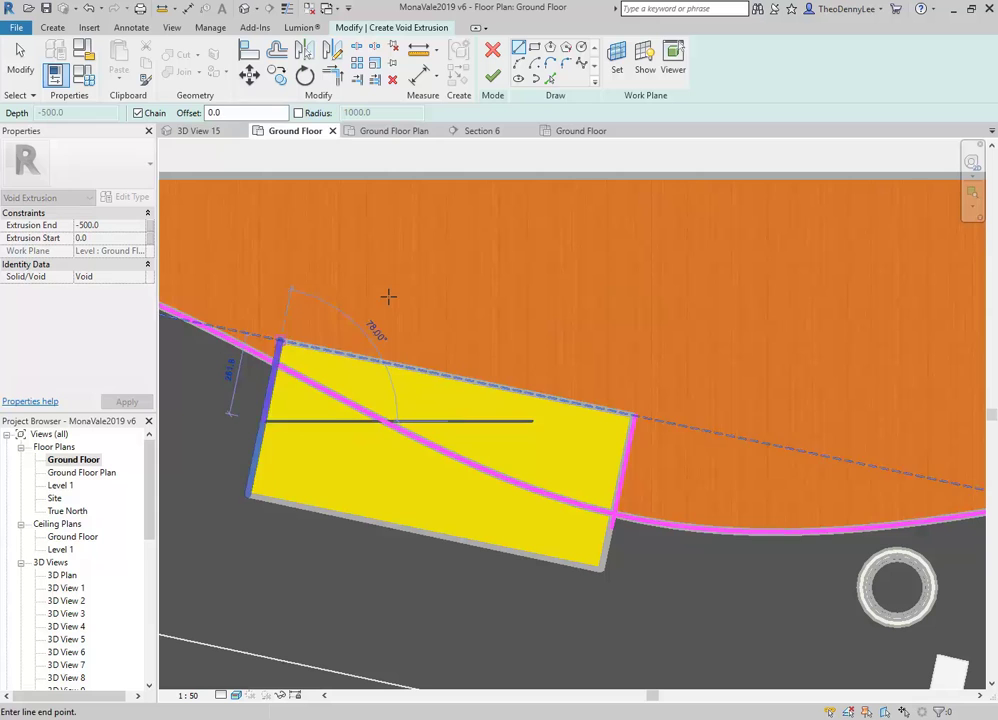
pyautogui.press('Escape')
pyautogui.rightClick(347, 201)
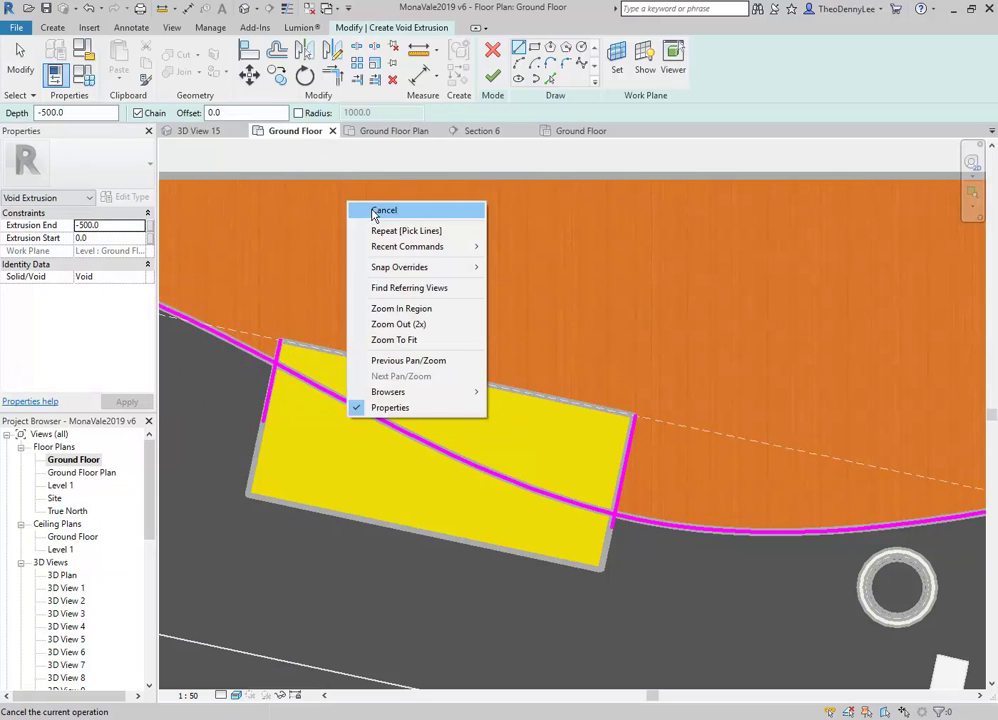
pyautogui.click(376, 211)
pyautogui.press('t')
pyautogui.press('r')
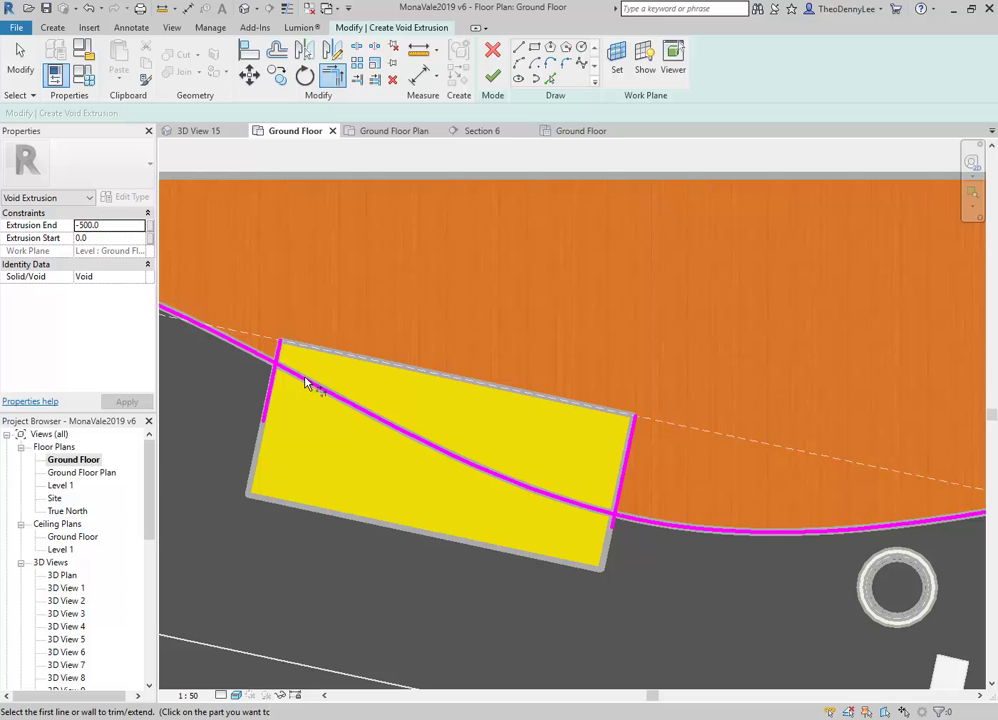
pyautogui.rightClick(304, 226)
pyautogui.click(322, 235)
pyautogui.rightClick(322, 235)
pyautogui.click(338, 243)
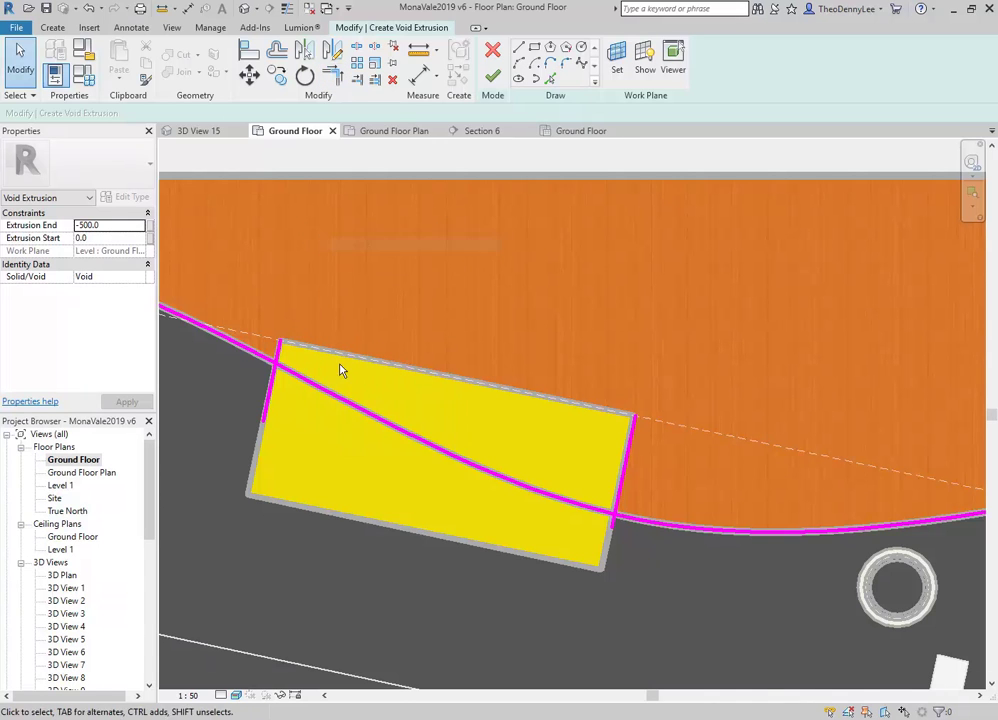
# Delete the picked wall curve from the void sketch, keeping the two straight side lines.
pyautogui.click(339, 397)
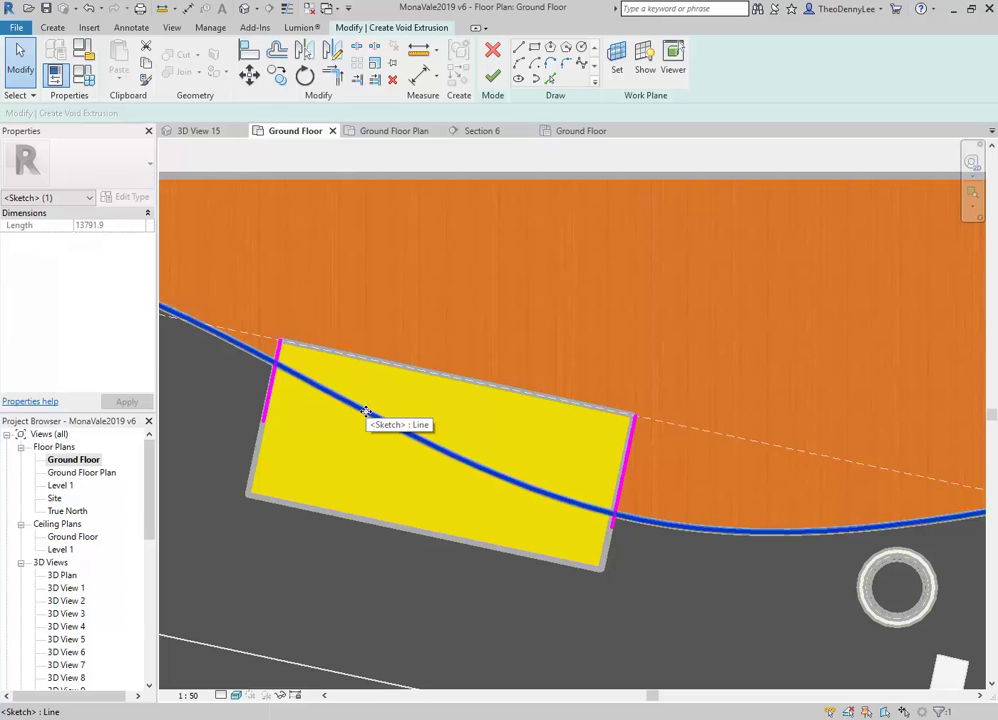
pyautogui.scroll(-3, 331, 262)
pyautogui.moveTo(361, 284); pyautogui.dragTo(448, 350, button='middle')
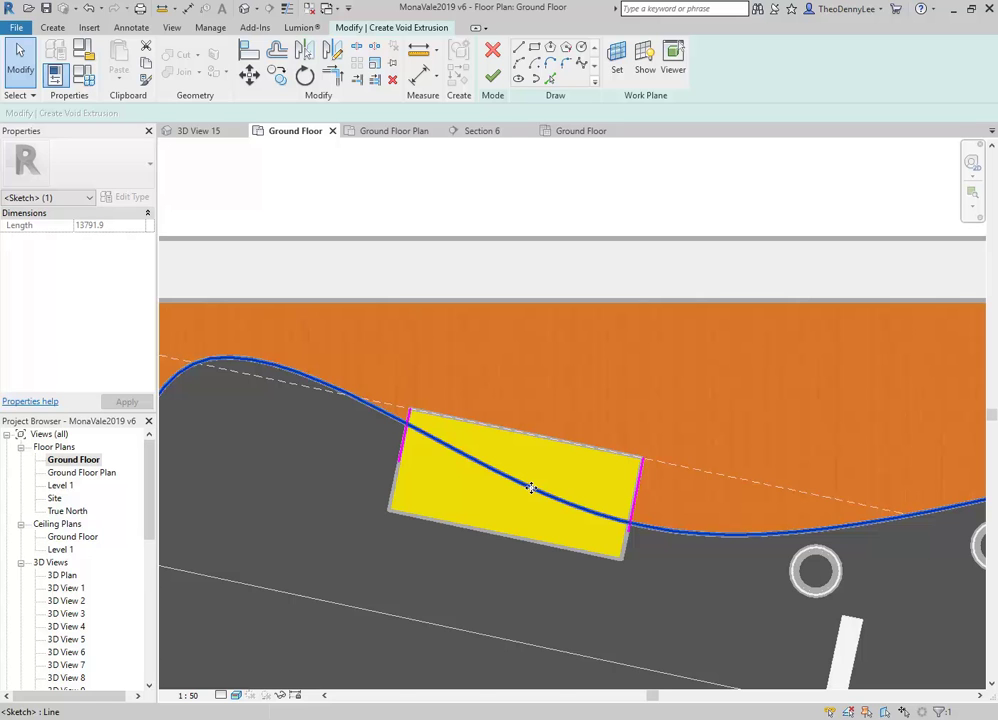
pyautogui.press('Escape')
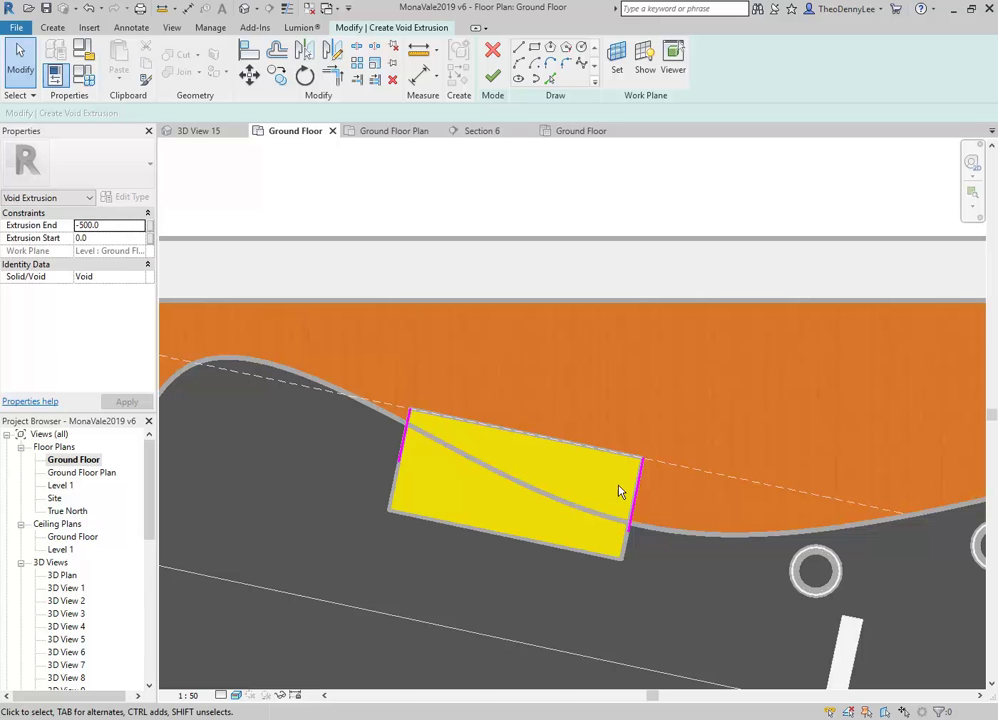
# Draw a start-end-radius arc with a chord of about 720 mm along the wall's face, starting just outside the yellow block's left end.
pyautogui.scroll(3, 530, 514)
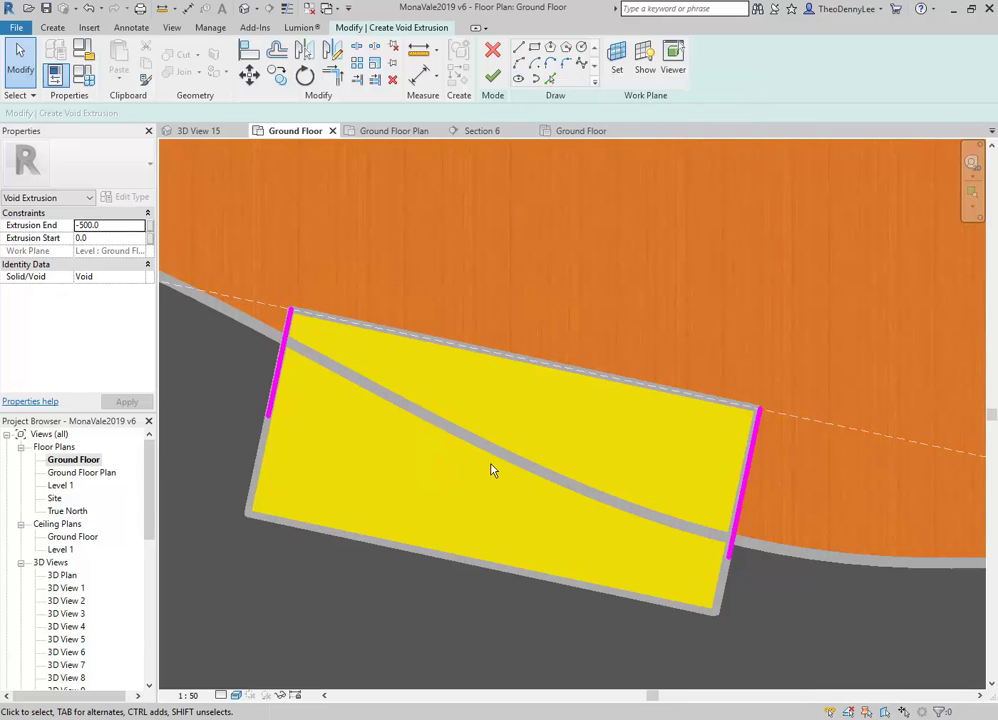
pyautogui.click(519, 62)
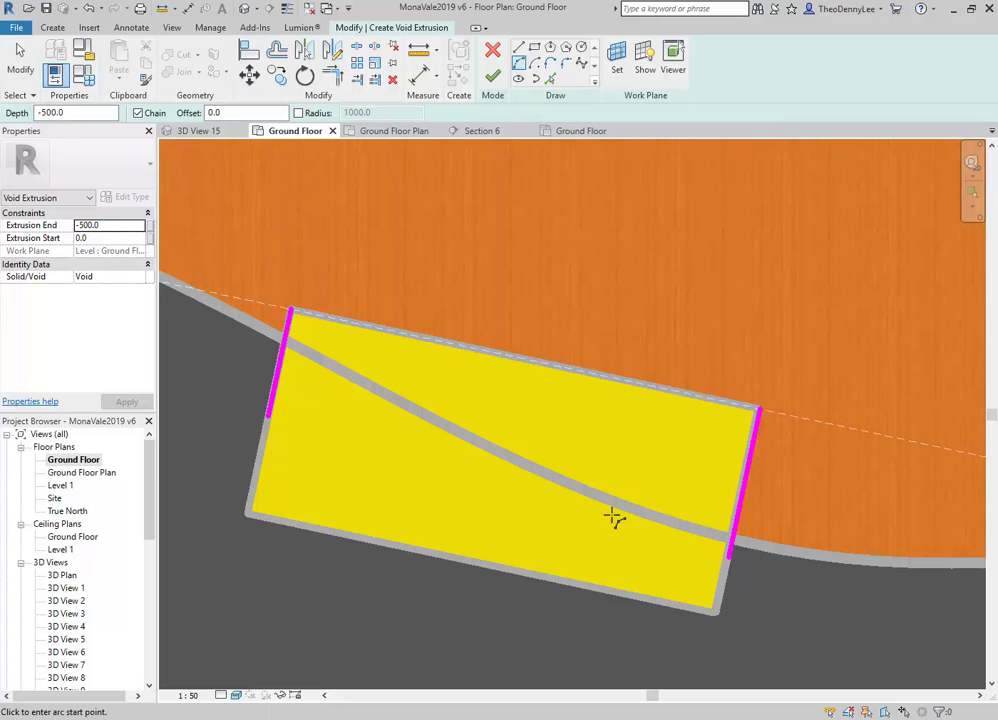
pyautogui.click(283, 331)
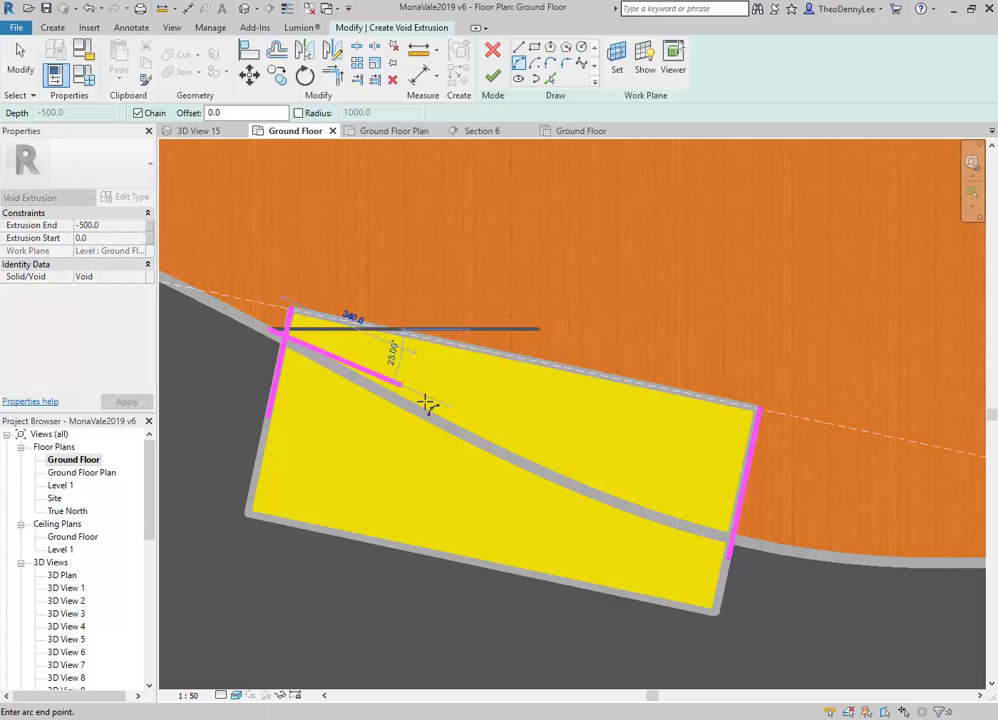
pyautogui.click(543, 471)
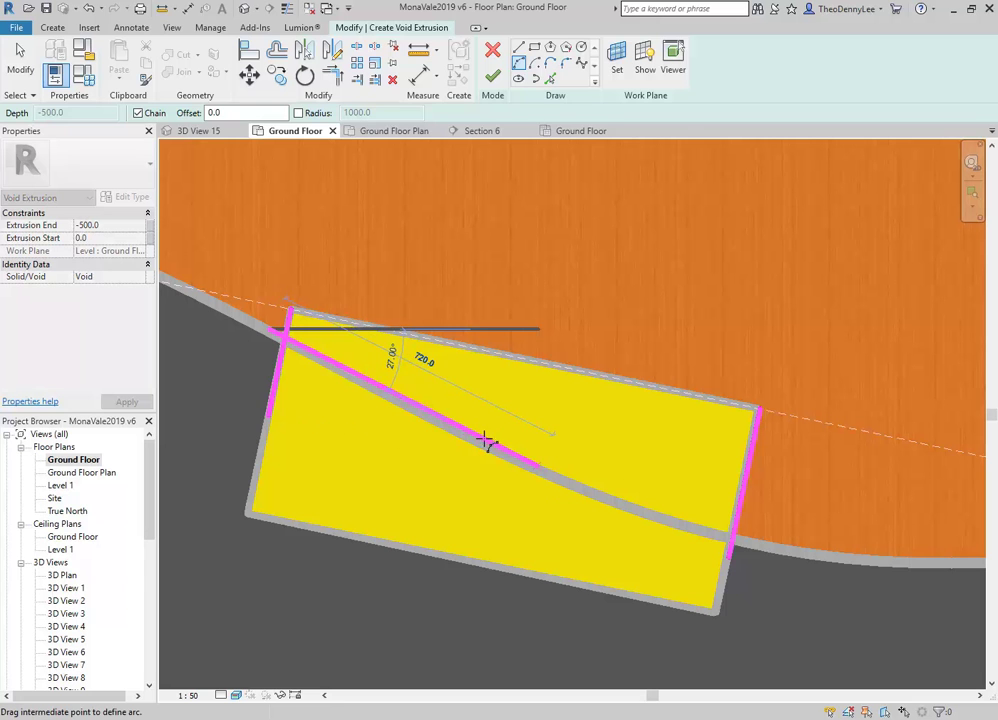
pyautogui.click(450, 429)
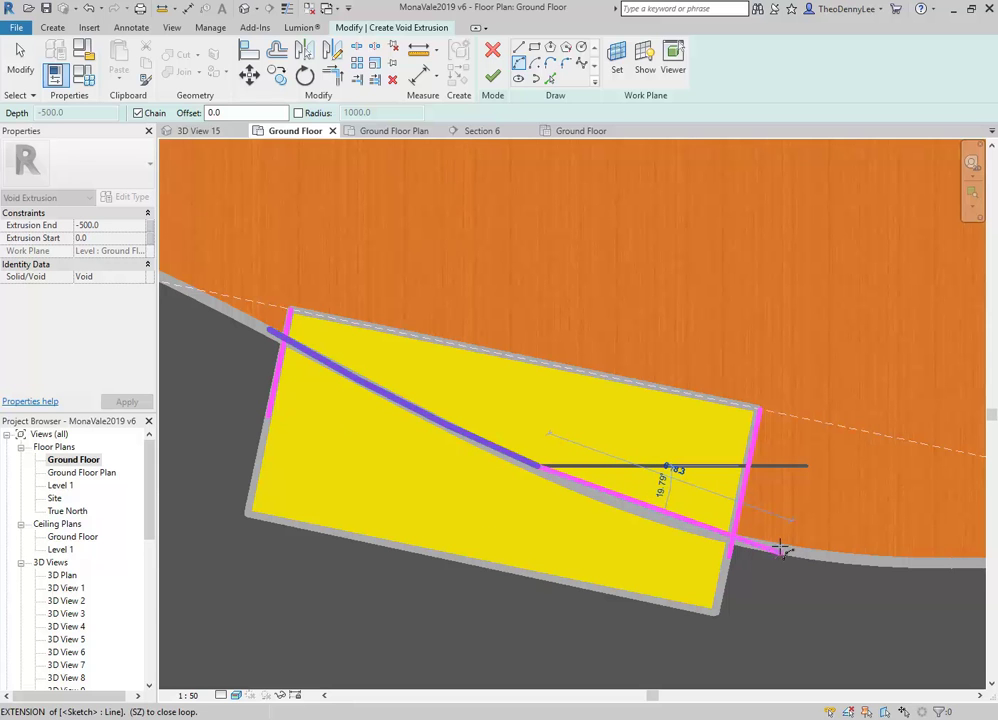
# Continue with a second chained arc following the wall's face to just beyond the yellow block's right end, and end the arc command.
pyautogui.scroll(3, 785, 548)
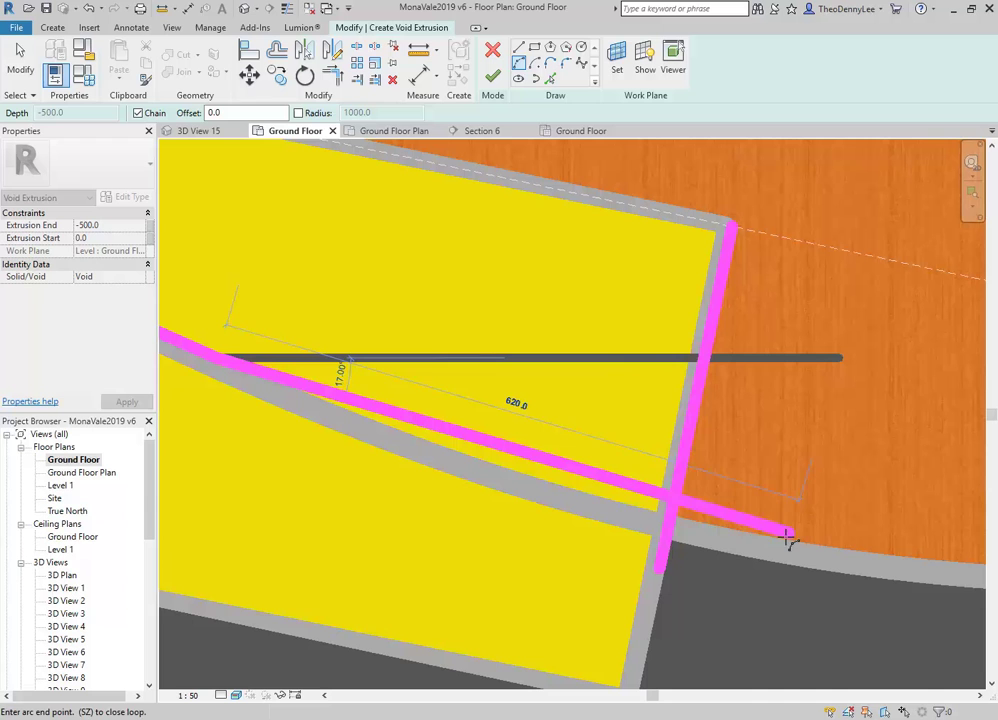
pyautogui.click(786, 543)
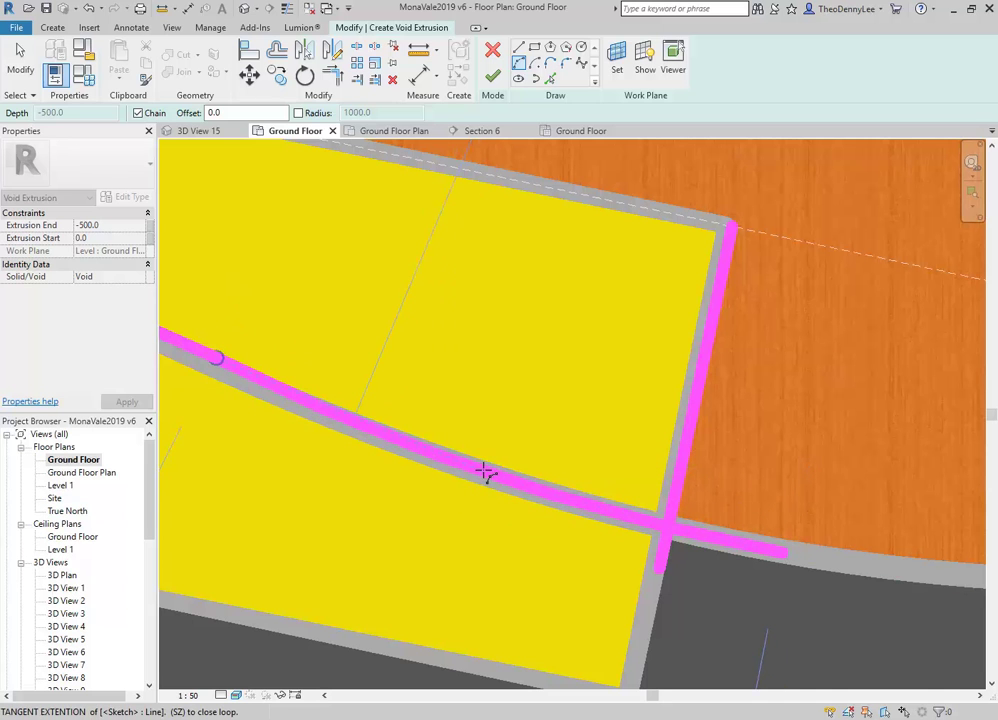
pyautogui.scroll(-3, 484, 472)
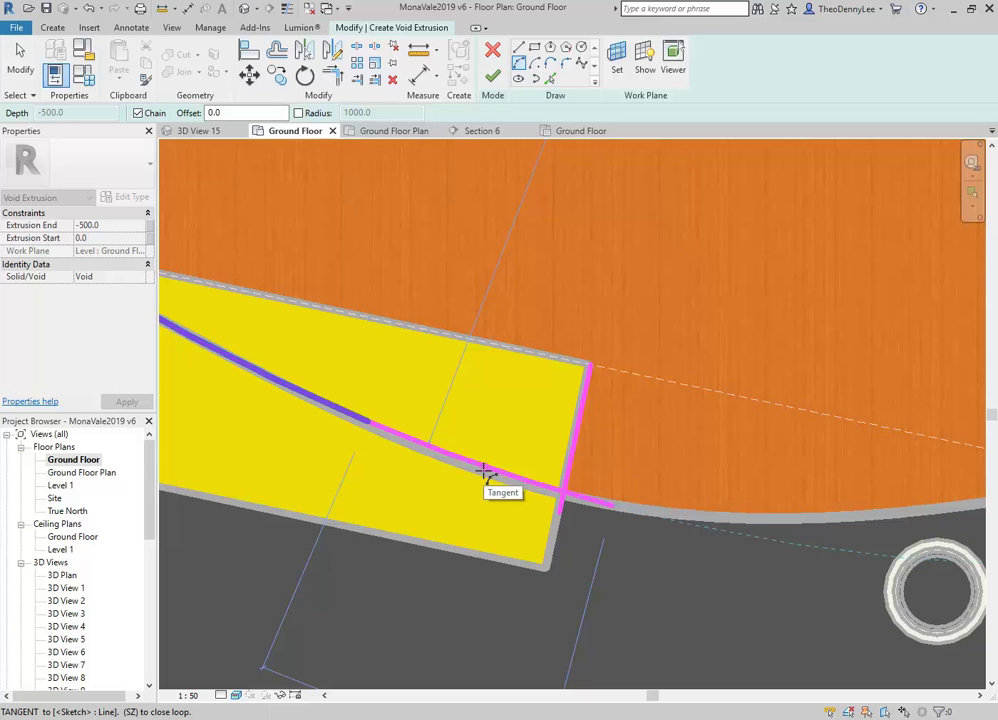
pyautogui.click(480, 473)
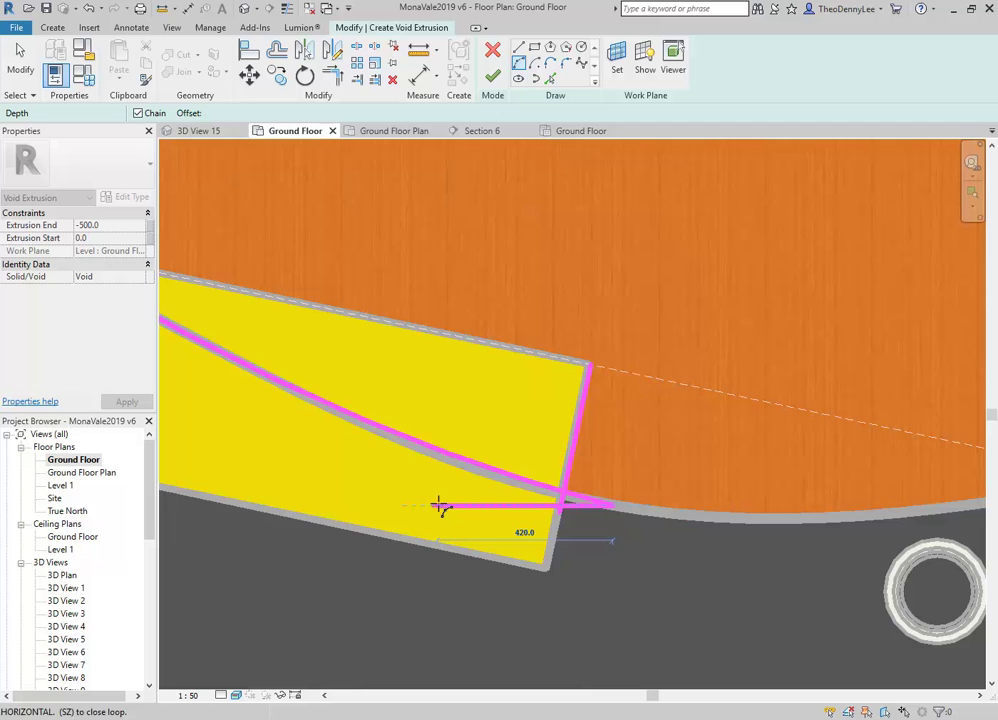
pyautogui.moveTo(460, 512); pyautogui.dragTo(662, 552, button='middle')
pyautogui.scroll(-1, 663, 554)
pyautogui.press('Escape')
pyautogui.press('Escape')
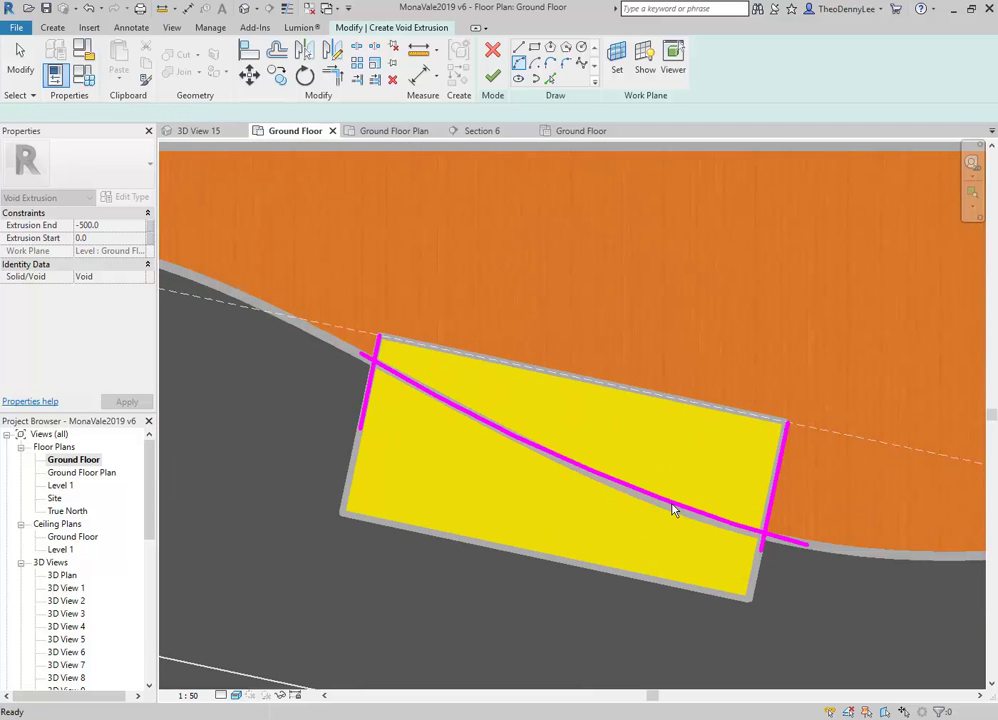
# Select both arcs together and shift them slightly toward the front of the wall's curved face.
pyautogui.click(674, 505)
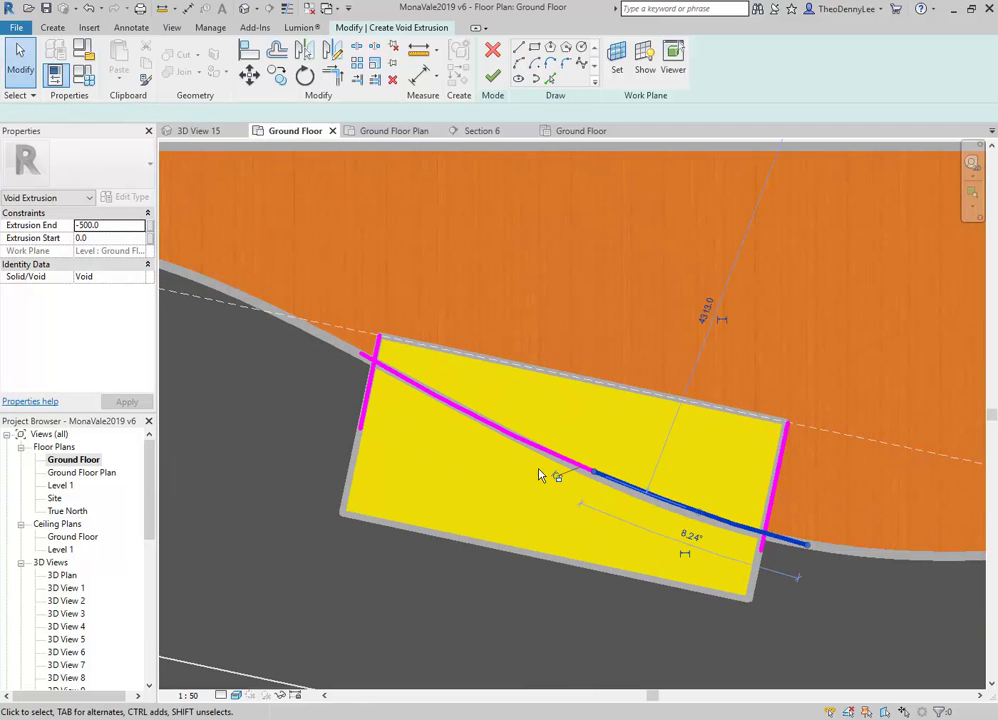
pyautogui.keyDown('ctrl'); pyautogui.click(483, 425); pyautogui.keyUp('ctrl')
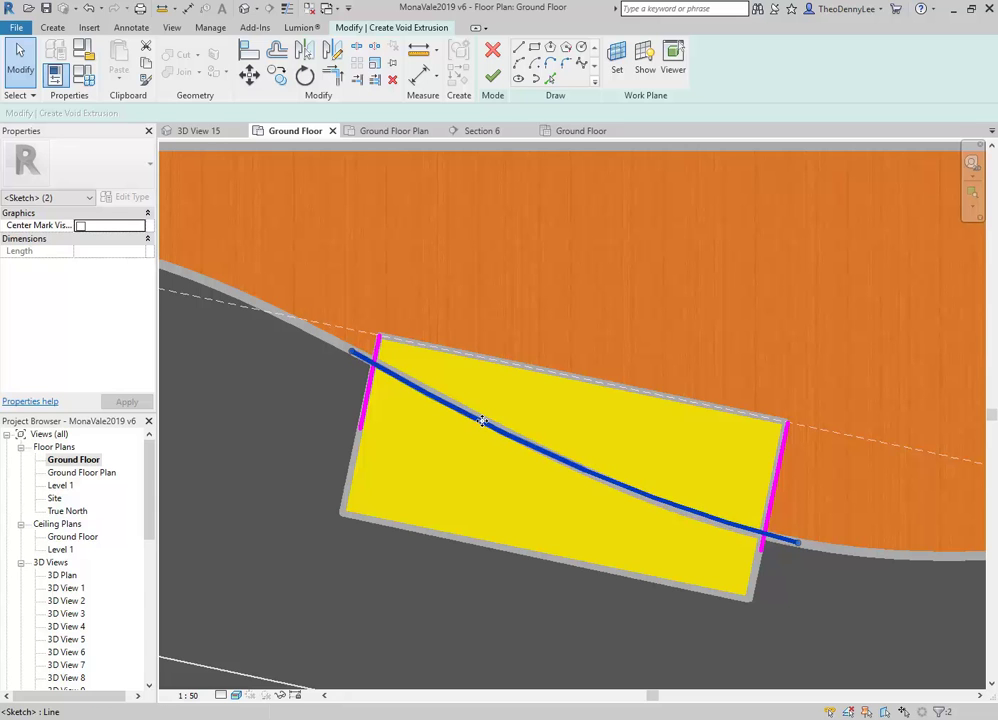
pyautogui.press('Escape')
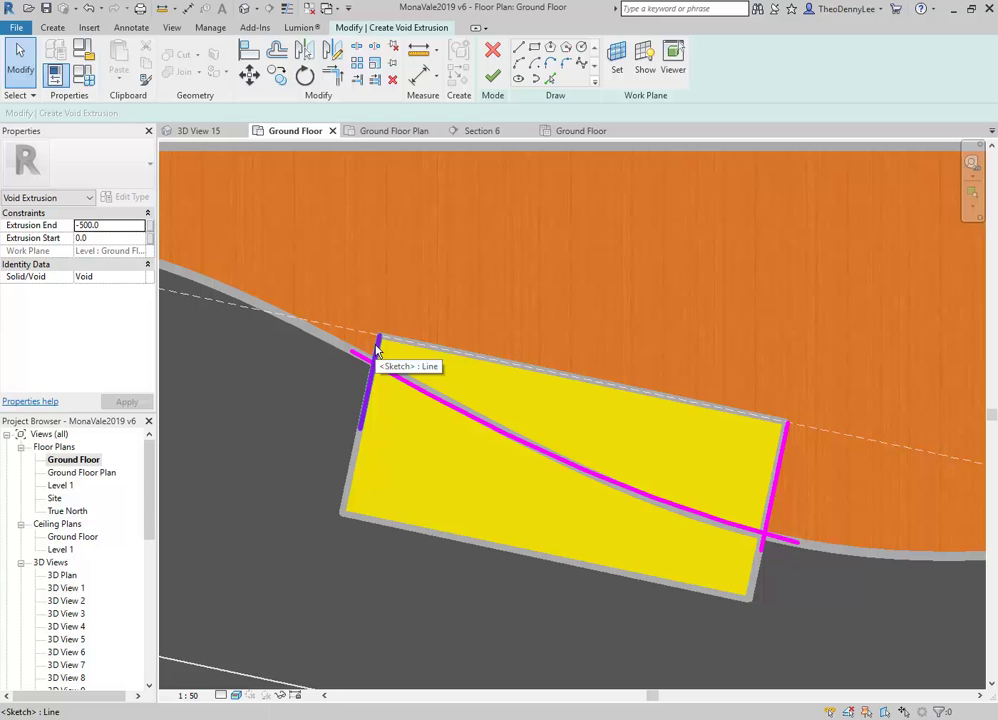
# Move both side lines outward to the ends of the arcs and join their back ends with a straight line behind the yellow block.
pyautogui.moveTo(377, 343); pyautogui.dragTo(353, 330)
pyautogui.moveTo(785, 466)
pyautogui.mouseDown()
pyautogui.moveTo(813, 472)
pyautogui.moveTo(792, 543)
pyautogui.mouseUp()
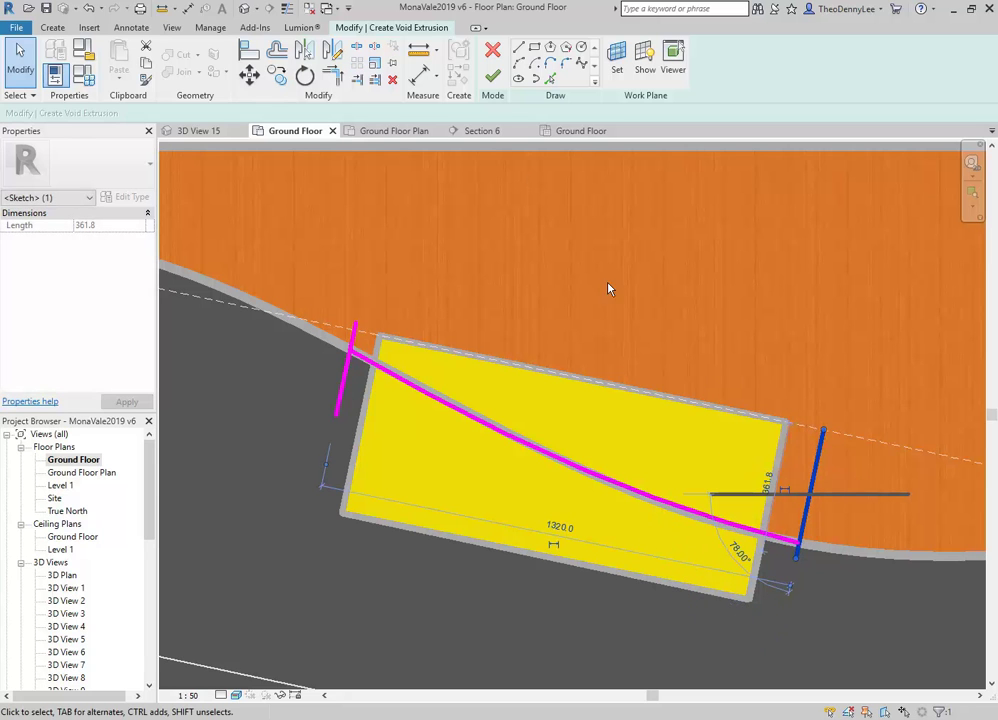
pyautogui.click(519, 49)
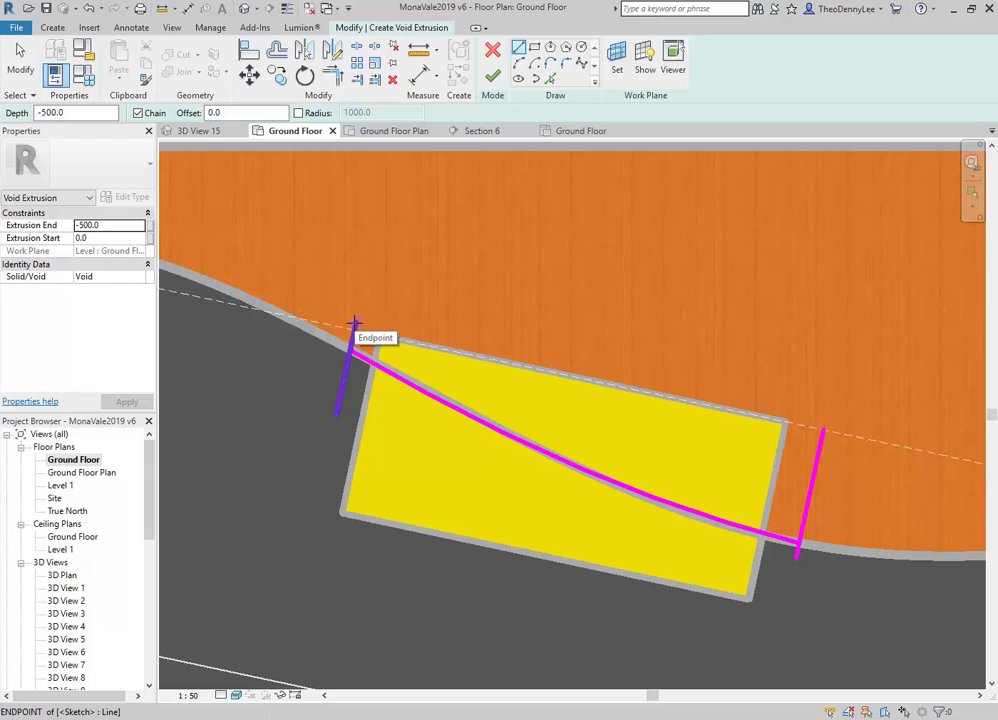
pyautogui.click(355, 320)
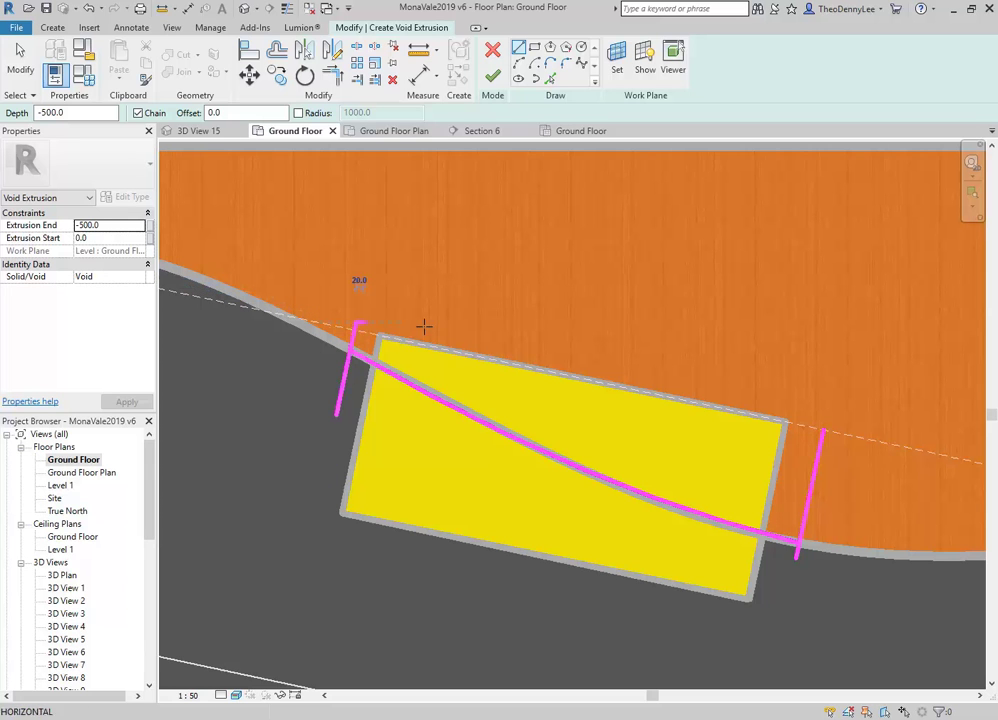
pyautogui.click(822, 418)
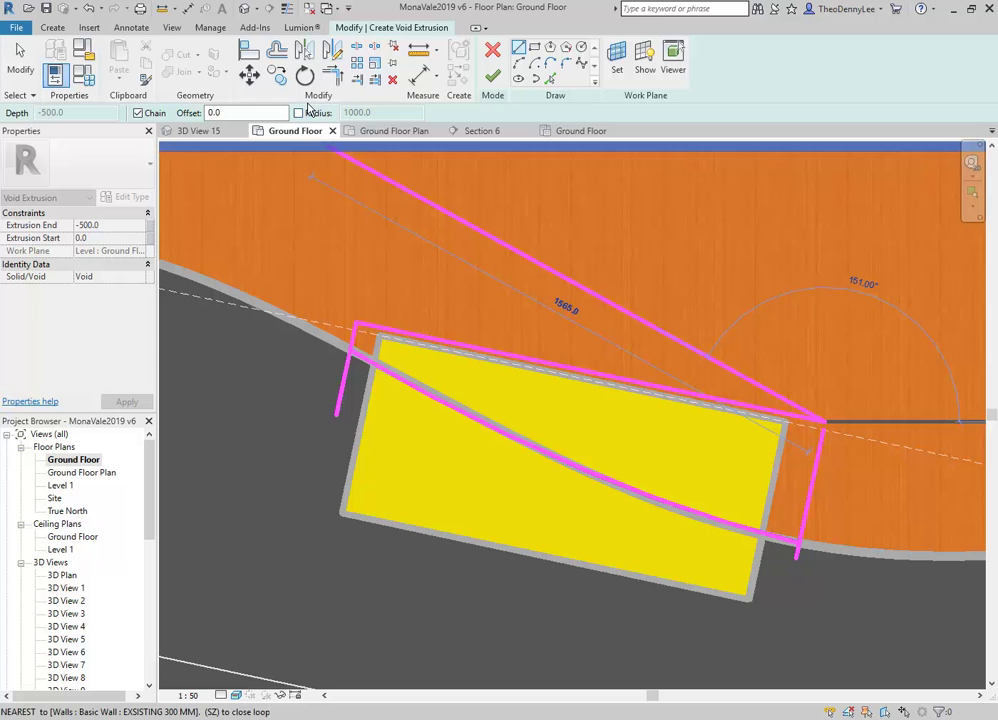
# Trim and extend the side lines to corners with the arcs and the back line so the void outline forms a closed loop.
pyautogui.click(338, 78)
pyautogui.click(354, 336)
pyautogui.click(353, 345)
pyautogui.click(746, 528)
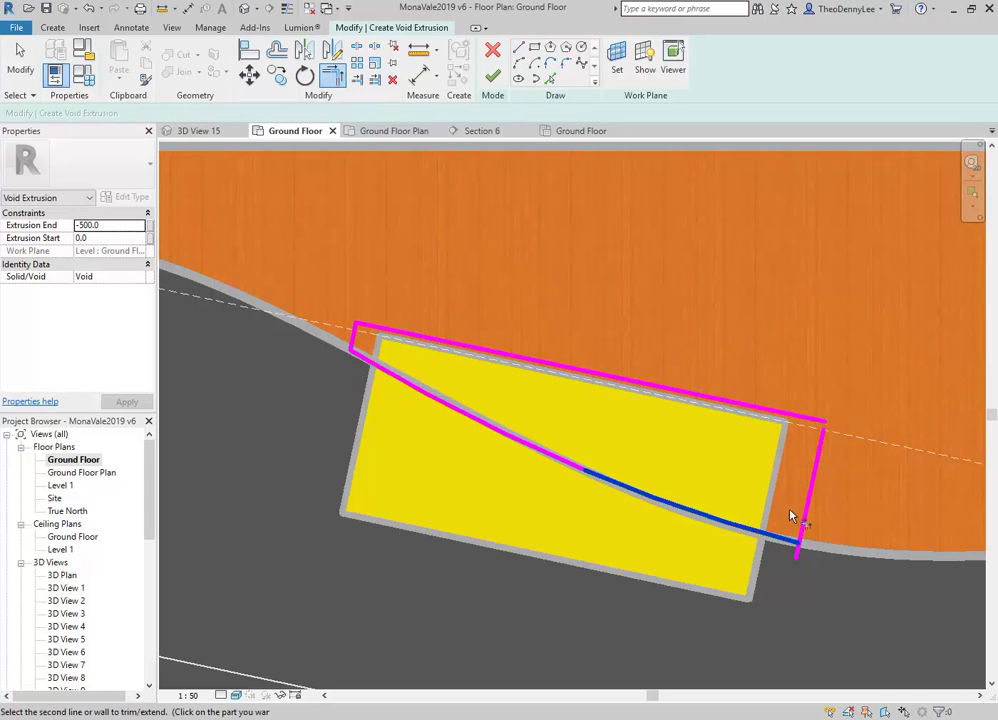
pyautogui.click(815, 517)
pyautogui.click(810, 437)
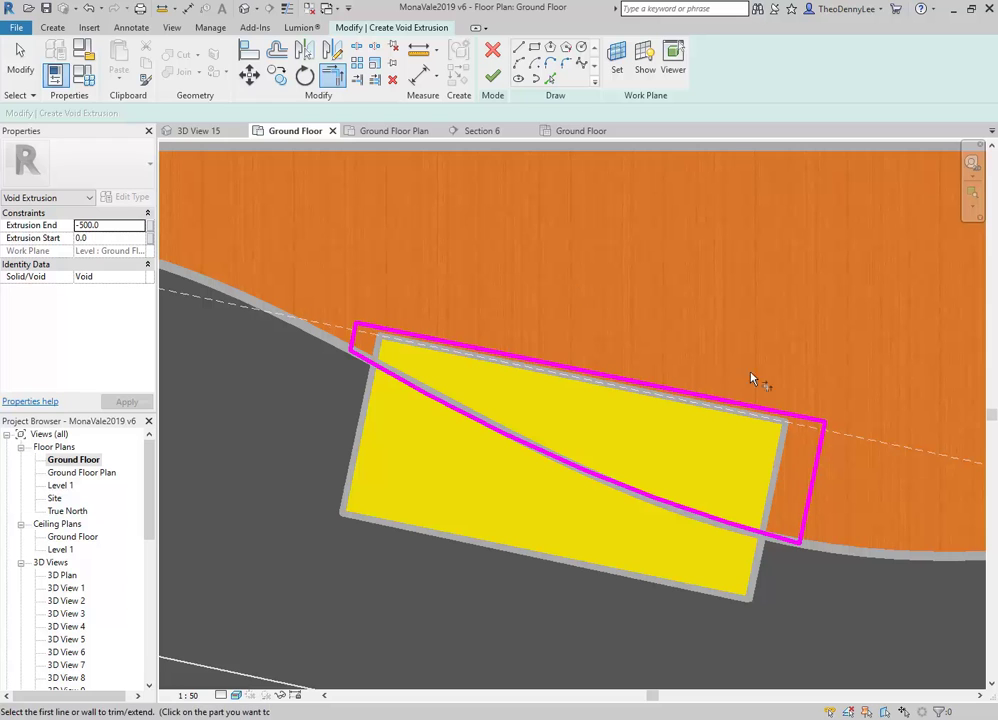
pyautogui.rightClick(478, 268)
pyautogui.click(490, 268)
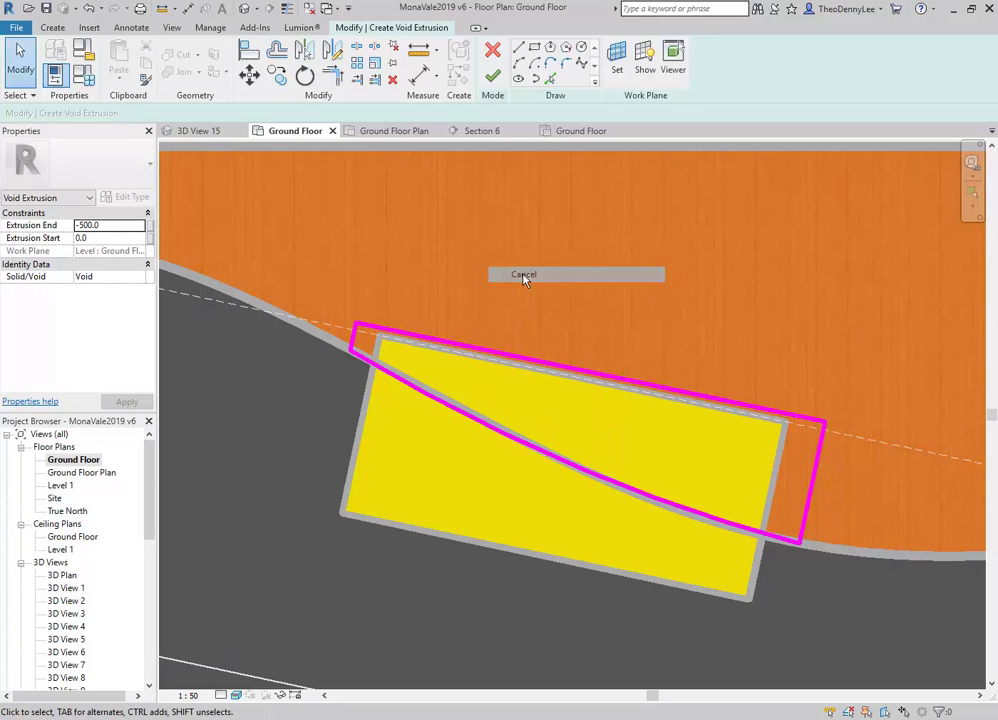
# Set the void's extrusion end to 3000 and finish the void sketch.
pyautogui.click(123, 224)
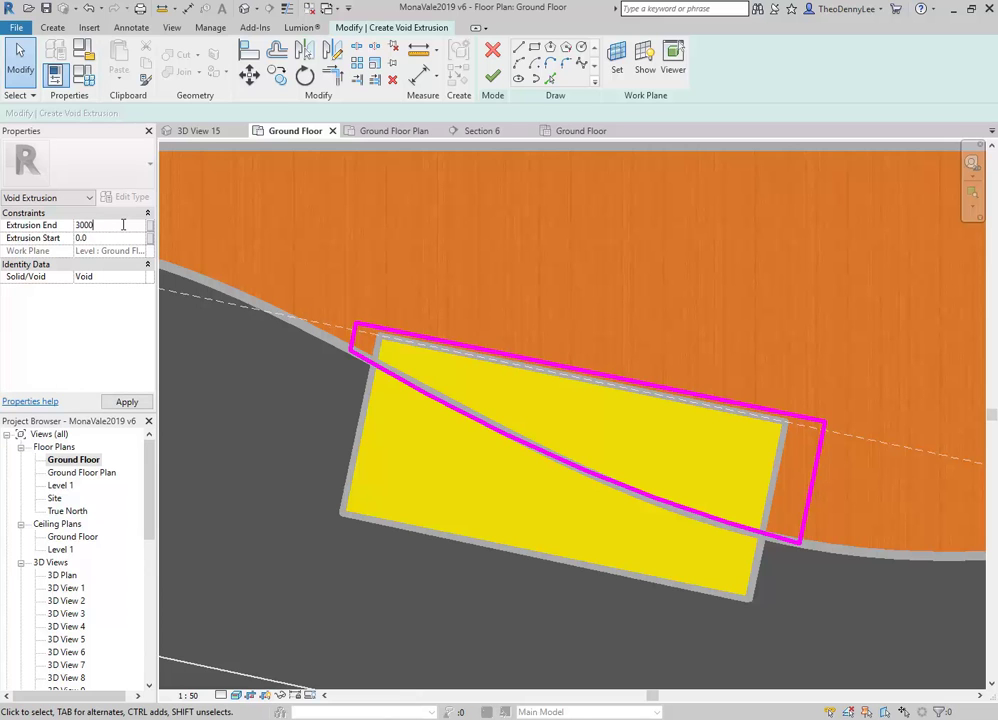
pyautogui.press('Return')
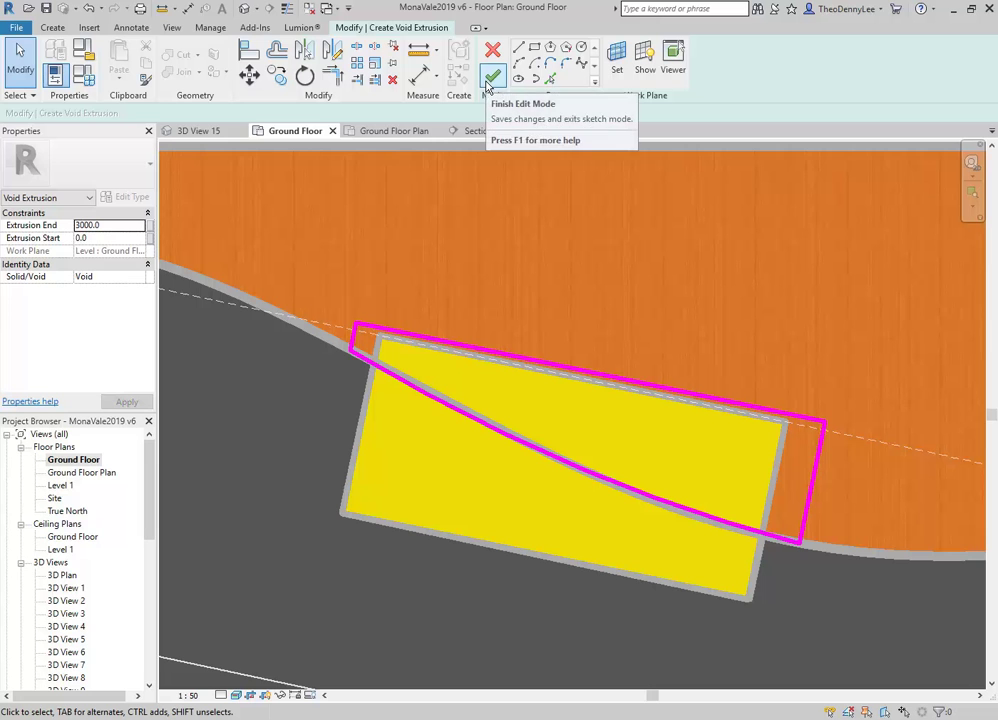
pyautogui.click(492, 76)
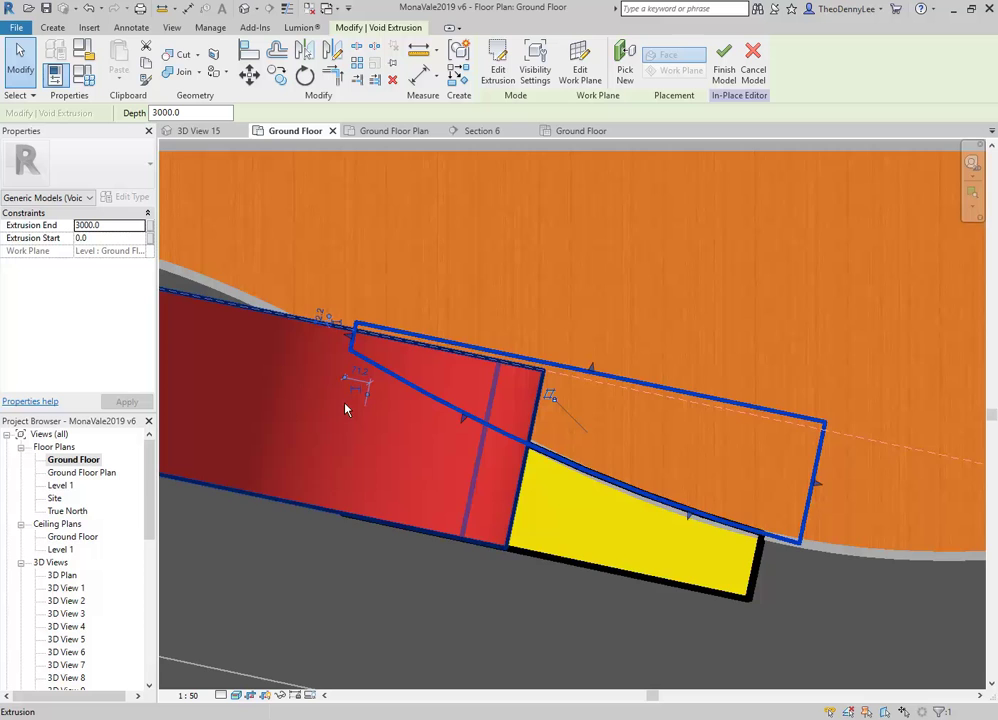
pyautogui.scroll(-1, 350, 410)
pyautogui.moveTo(376, 421); pyautogui.dragTo(565, 457, button='middle')
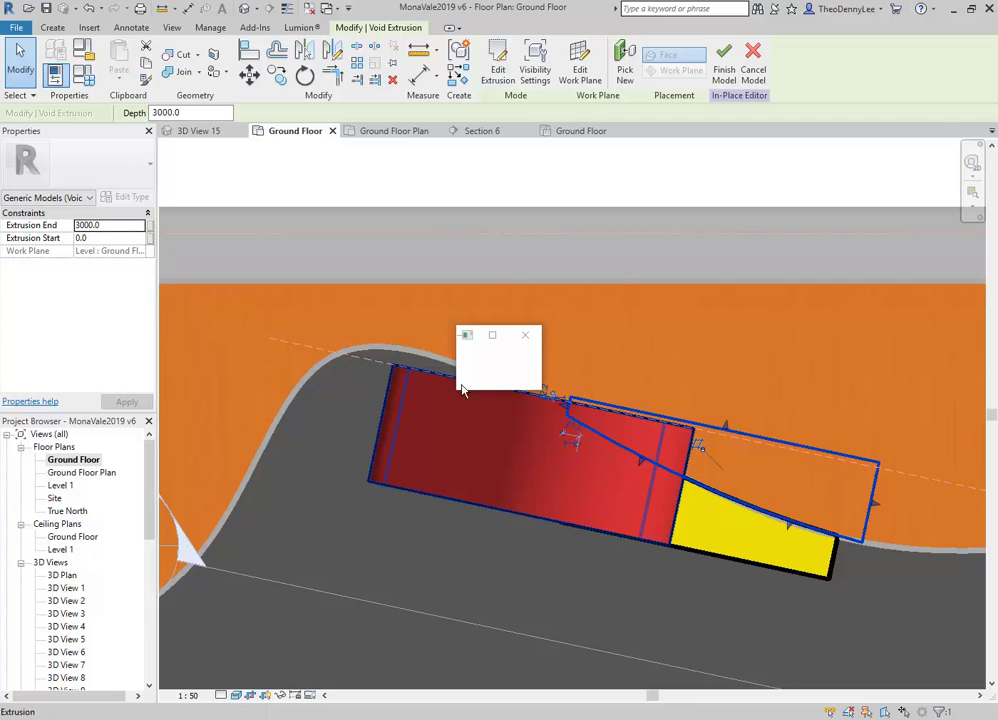
# Enlarge the void outline by moving its back line to about 340 behind the reference plane and its red-side line outward, and finish the sketch.
pyautogui.moveTo(571, 483); pyautogui.dragTo(518, 518, button='middle')
pyautogui.scroll(-1, 518, 518)
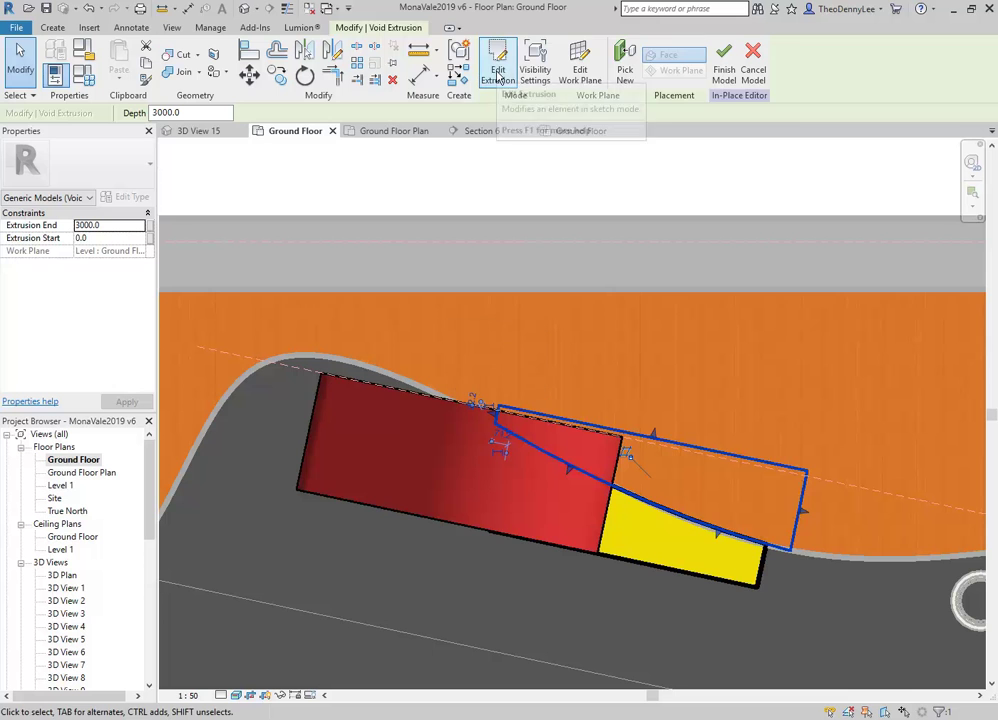
pyautogui.click(498, 66)
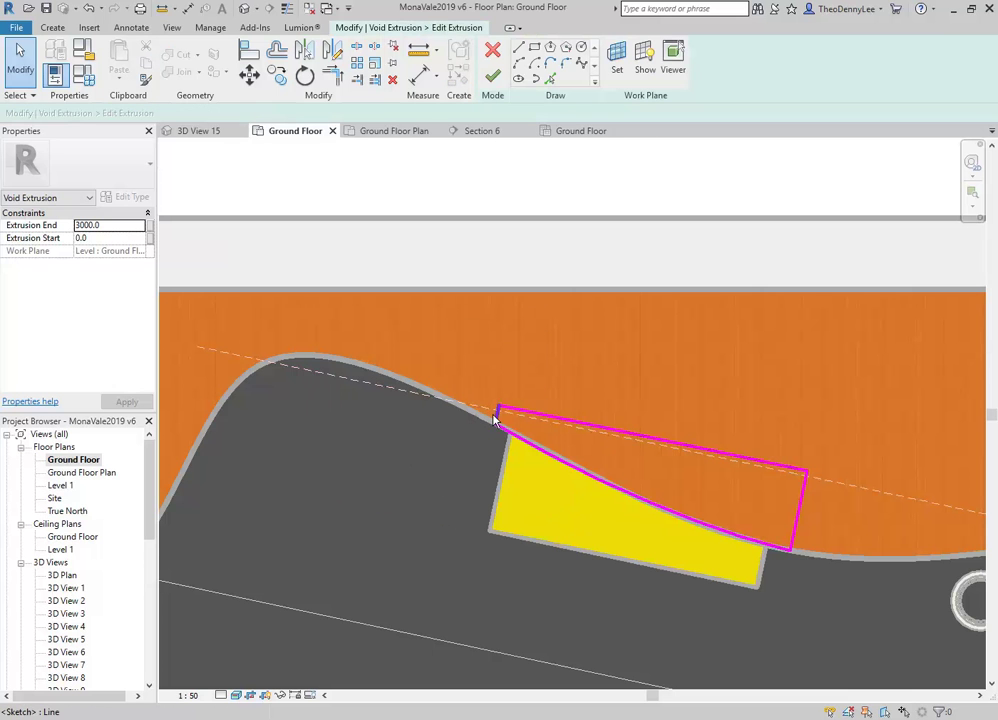
pyautogui.moveTo(475, 415)
pyautogui.mouseDown()
pyautogui.moveTo(376, 354)
pyautogui.moveTo(470, 404)
pyautogui.mouseUp()
pyautogui.moveTo(550, 428); pyautogui.dragTo(550, 346)
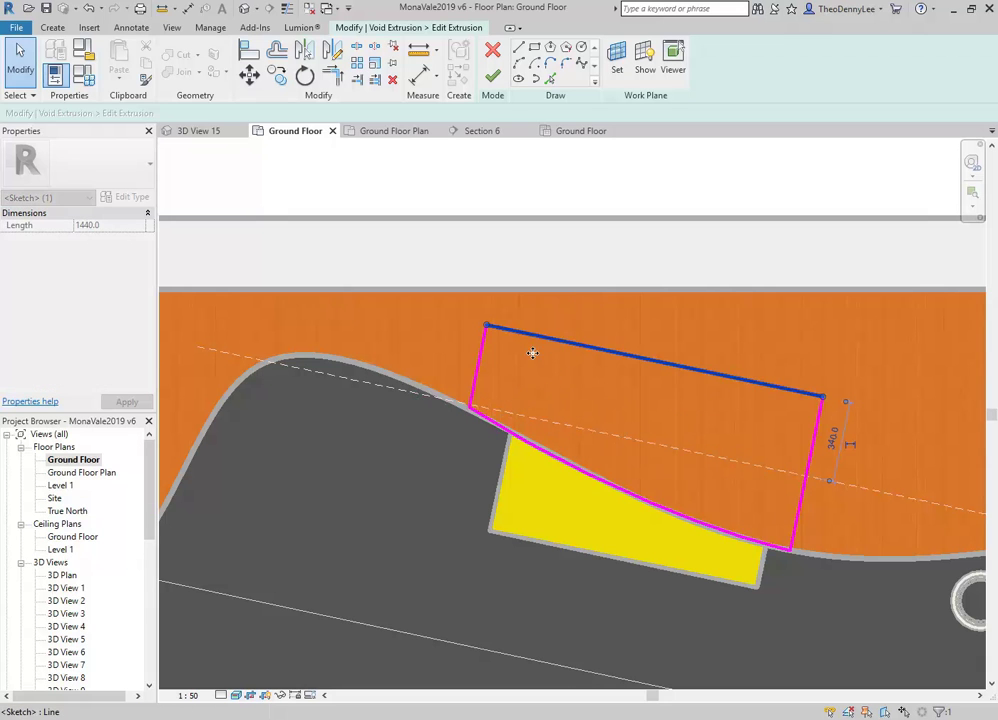
pyautogui.moveTo(478, 381)
pyautogui.mouseDown()
pyautogui.moveTo(397, 339)
pyautogui.moveTo(411, 346)
pyautogui.mouseUp()
pyautogui.click(437, 441)
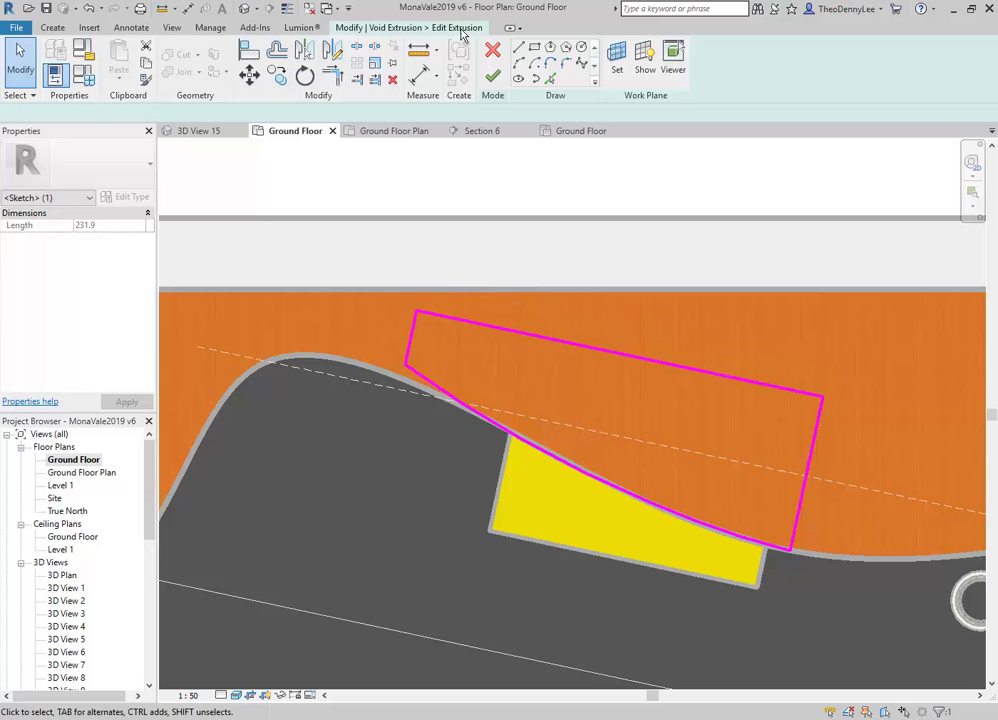
pyautogui.click(488, 79)
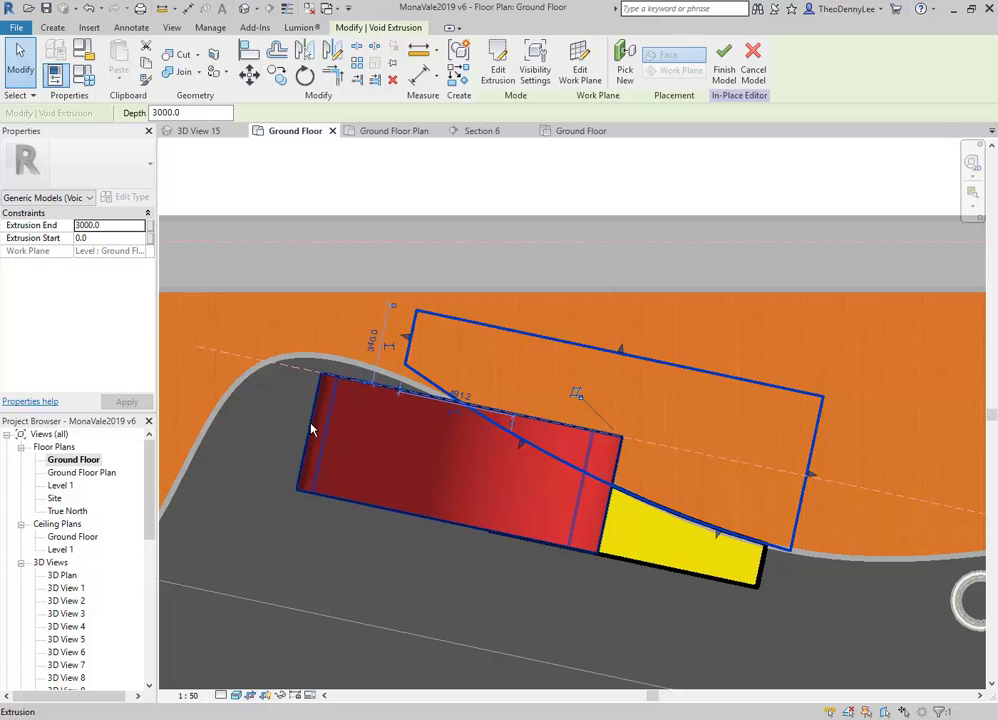
# Stretch the red extrusion's back face deeper into the wall to an extrusion start of 245.8.
pyautogui.click(471, 397)
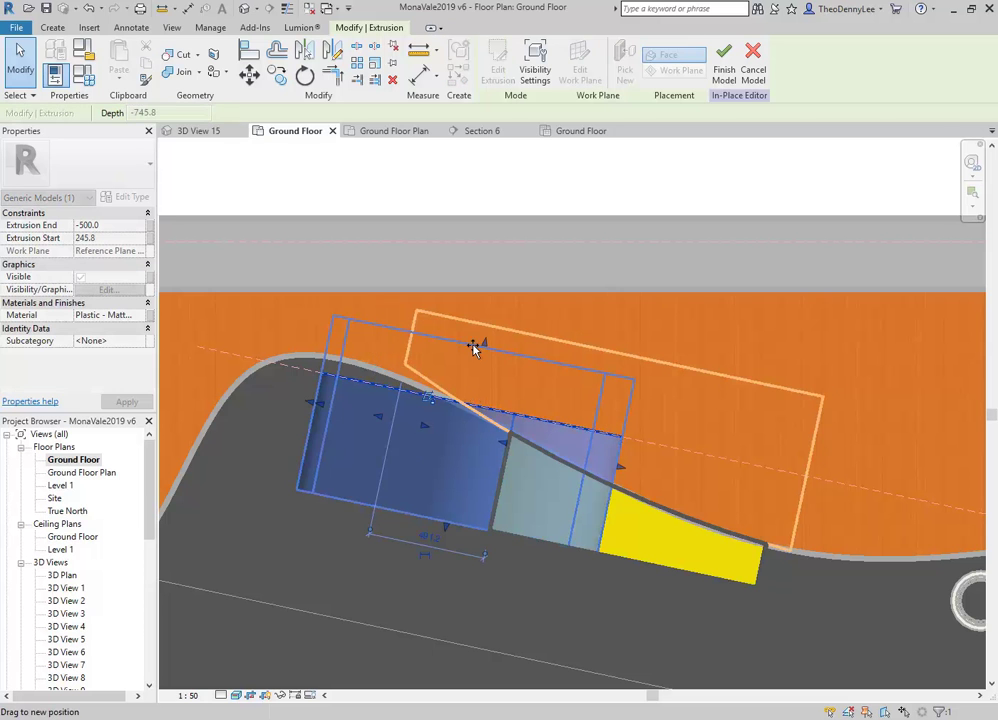
pyautogui.click(512, 479)
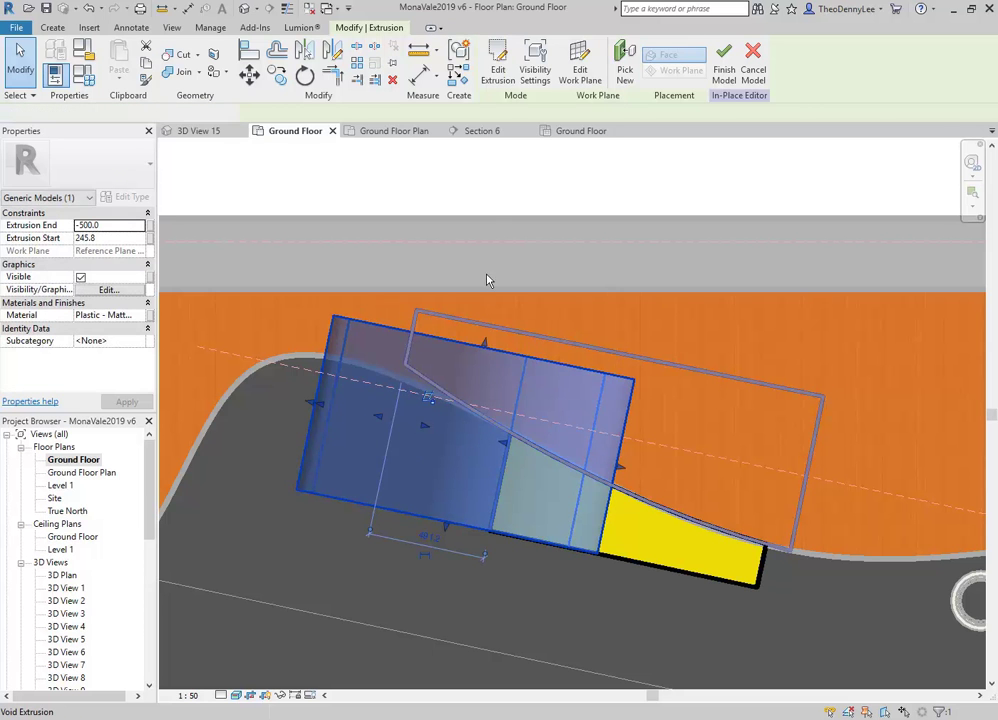
# Reopen the void sketch and draw an arc following the wall face from beside the yellow block toward the crest of the curve.
pyautogui.click(503, 56)
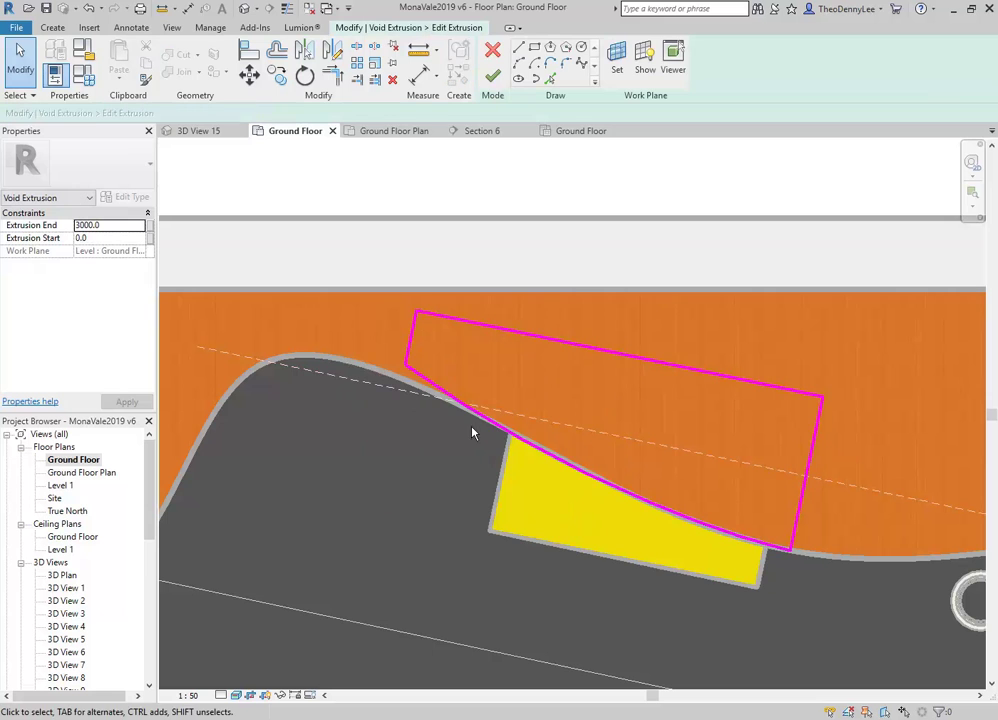
pyautogui.click(519, 64)
pyautogui.scroll(3, 521, 432)
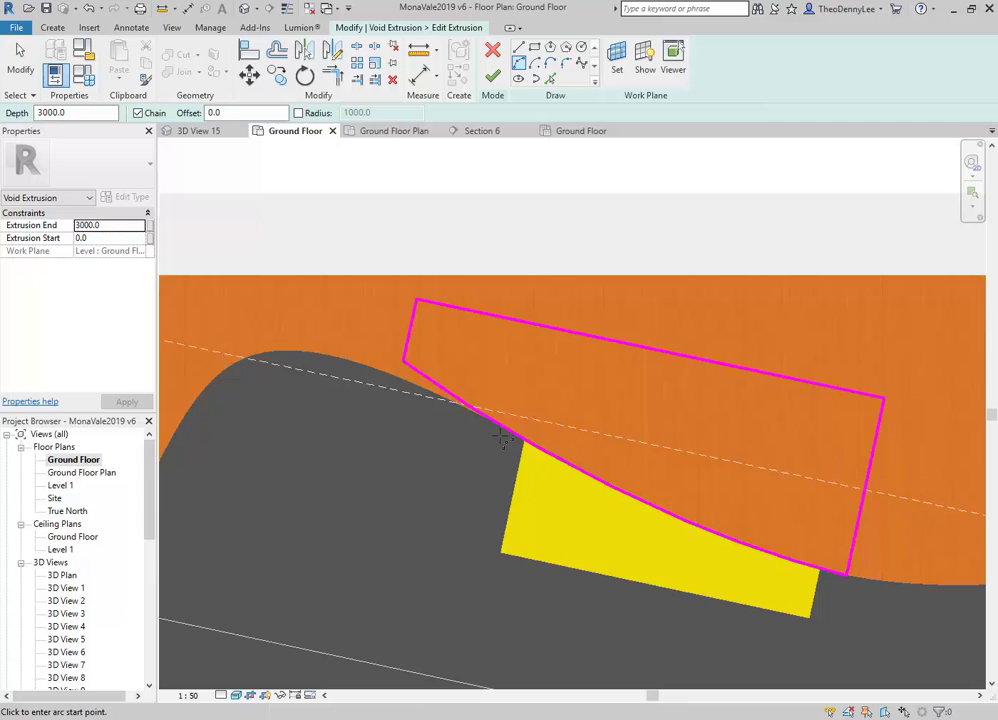
pyautogui.click(585, 463)
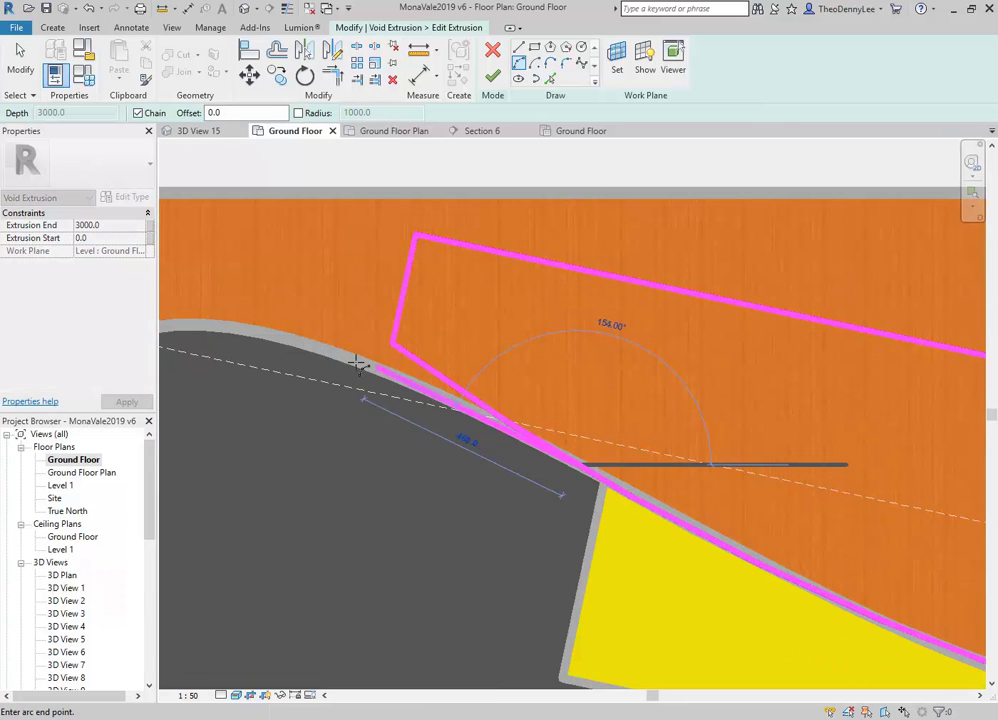
pyautogui.click(205, 324)
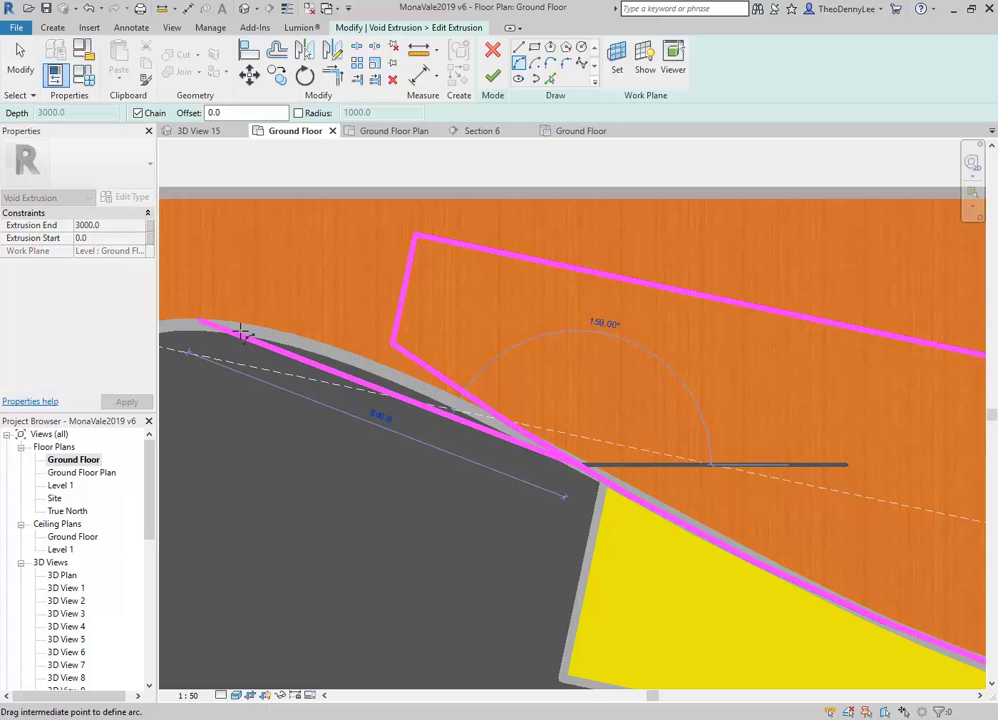
pyautogui.click(340, 354)
pyautogui.press('Escape')
pyautogui.press('Escape')
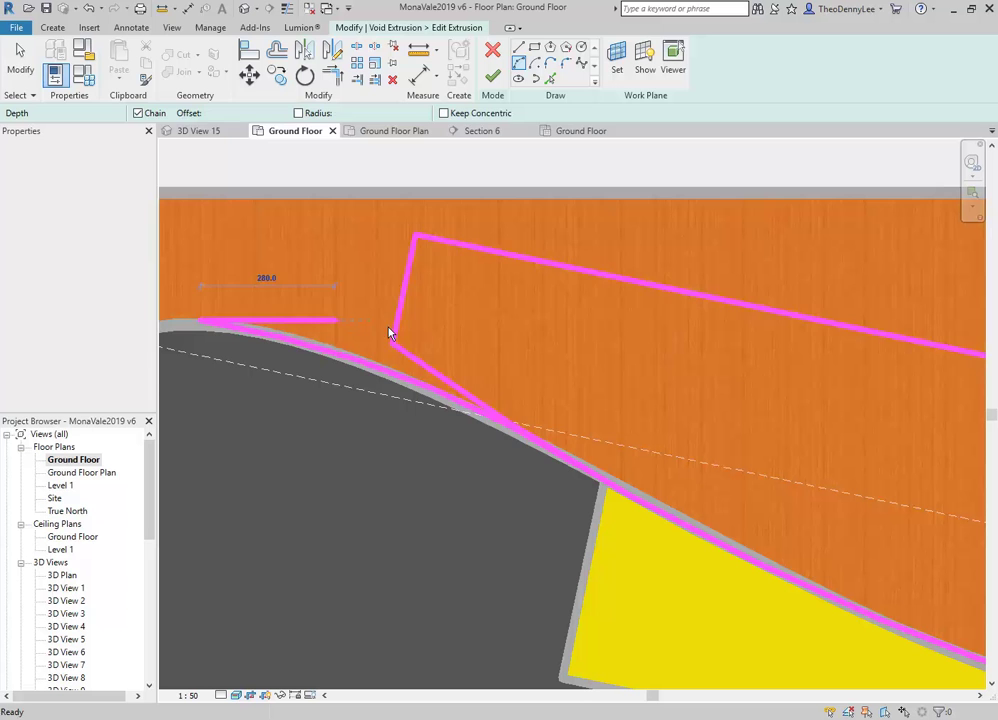
# Move the void's red-side line outward and trim the existing arc to a corner with the new arc.
pyautogui.moveTo(404, 310)
pyautogui.mouseDown()
pyautogui.moveTo(221, 287)
pyautogui.moveTo(288, 306)
pyautogui.mouseUp()
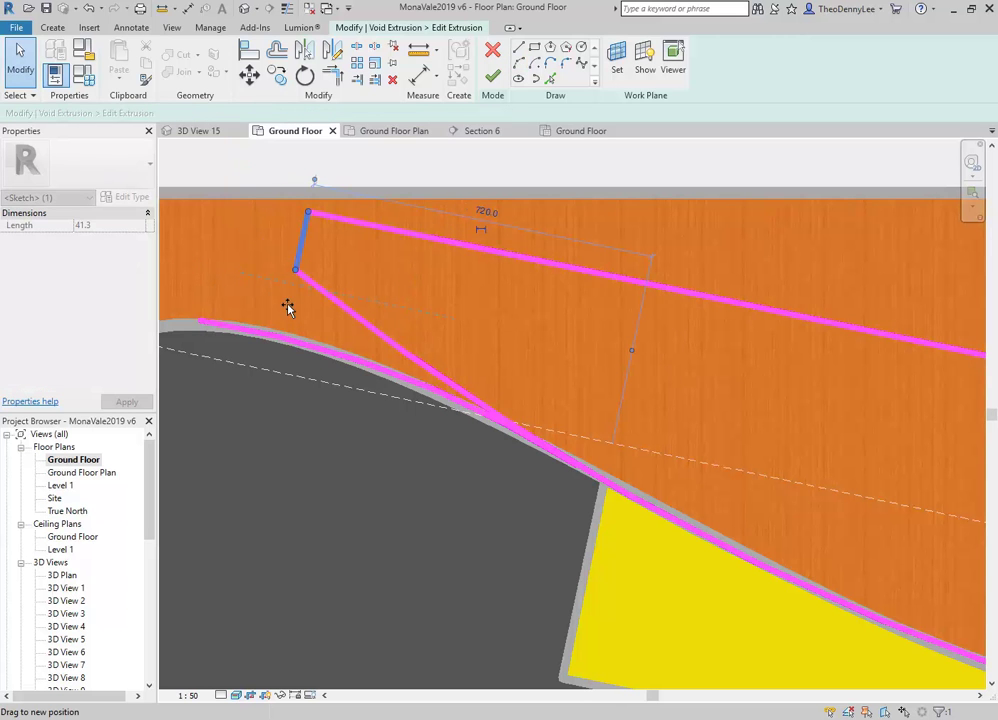
pyautogui.click(308, 287)
pyautogui.click(333, 75)
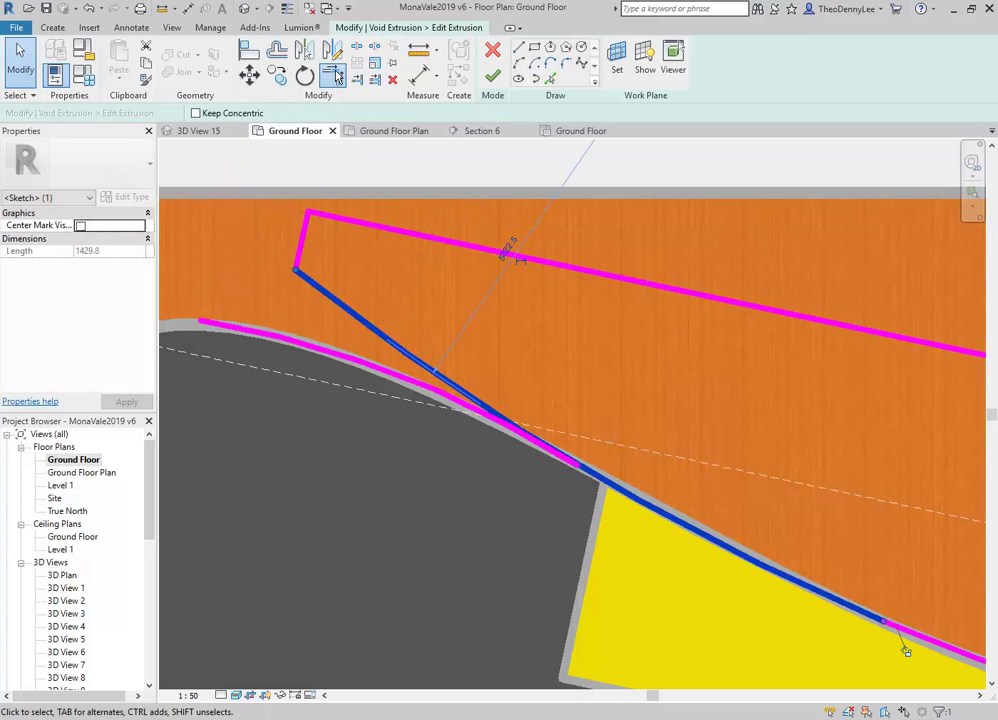
pyautogui.click(484, 418)
pyautogui.press('Escape')
pyautogui.press('Escape')
# Move the side line out to the new arc's far end, trim both to a corner and finish the void sketch.
pyautogui.moveTo(300, 245); pyautogui.dragTo(210, 229)
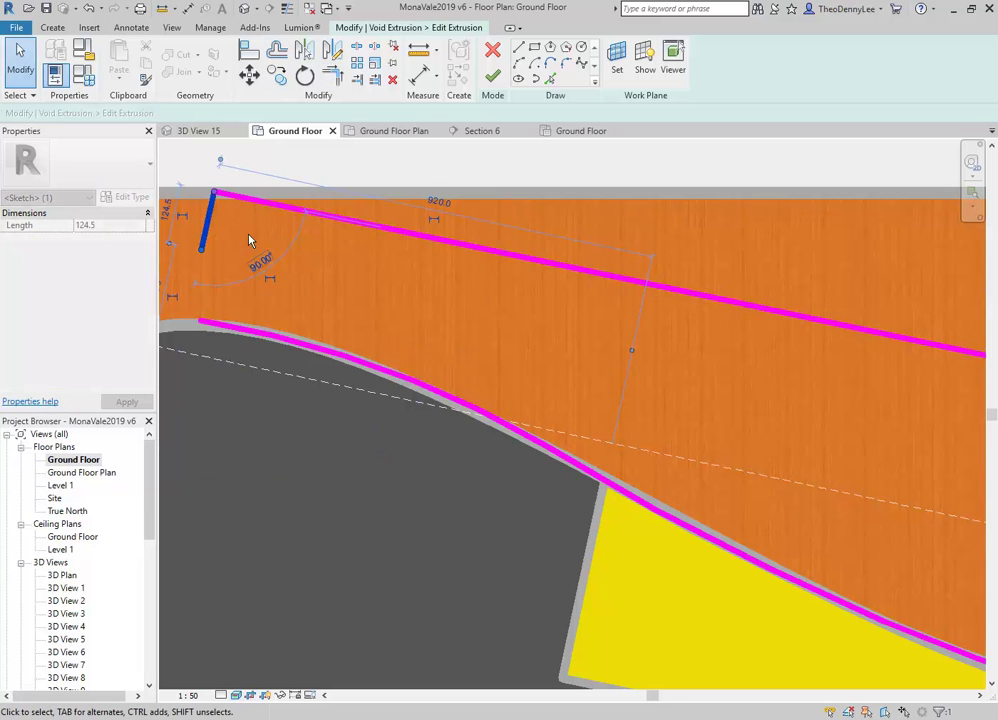
pyautogui.press('t')
pyautogui.press('r')
pyautogui.click(208, 230)
pyautogui.click(210, 321)
pyautogui.click(492, 77)
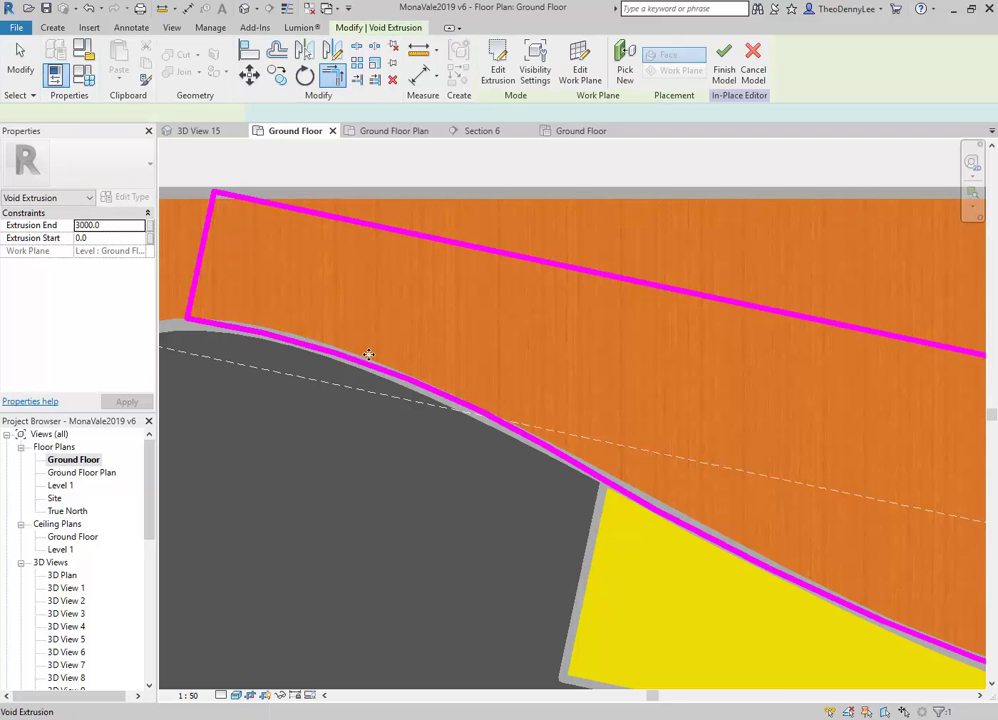
pyautogui.scroll(-4, 591, 438)
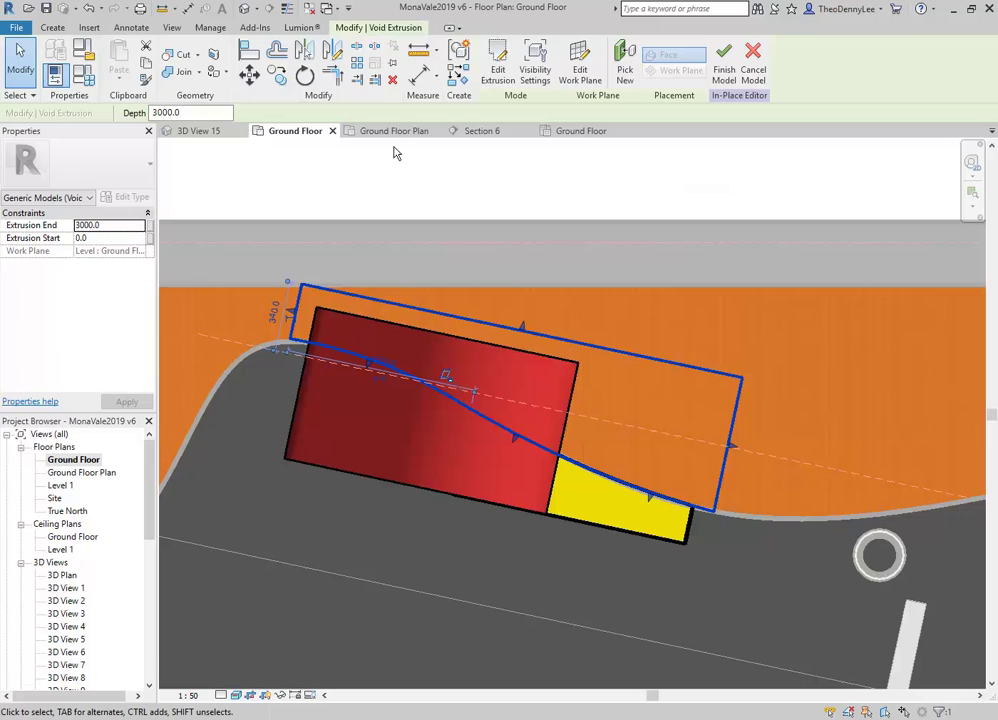
pyautogui.click(52, 27)
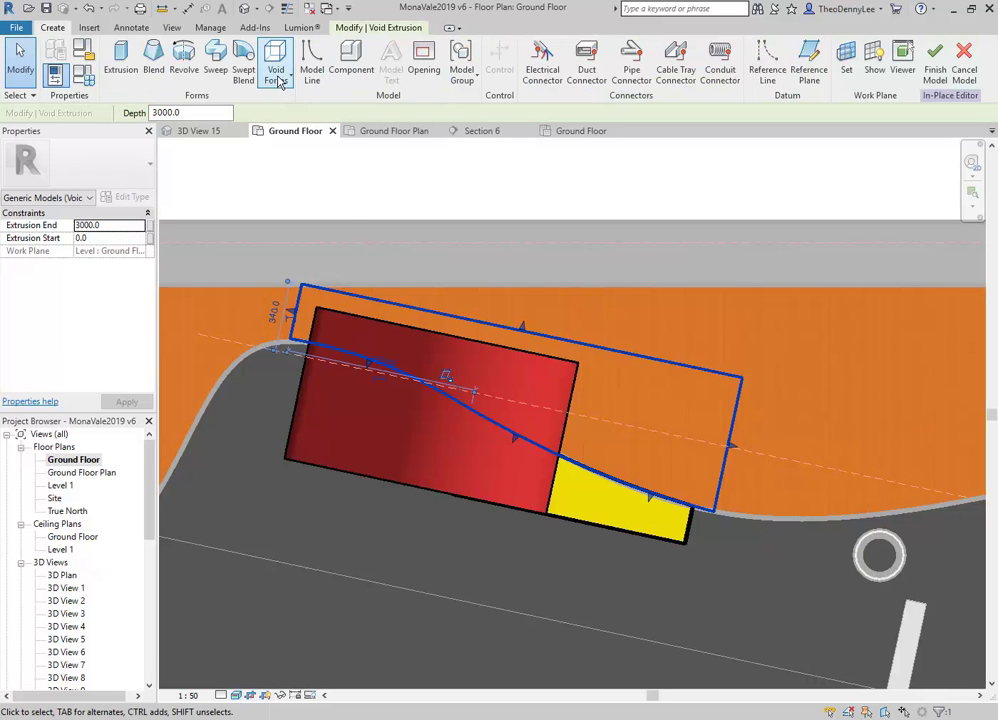
pyautogui.click(275, 72)
pyautogui.click(310, 103)
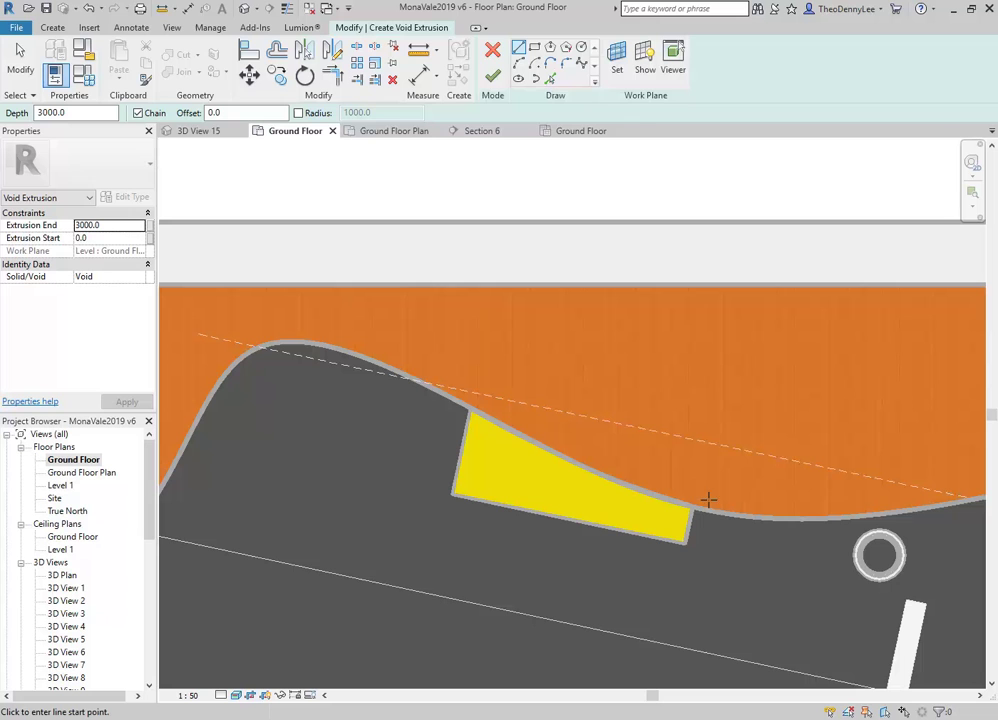
pyautogui.click(494, 57)
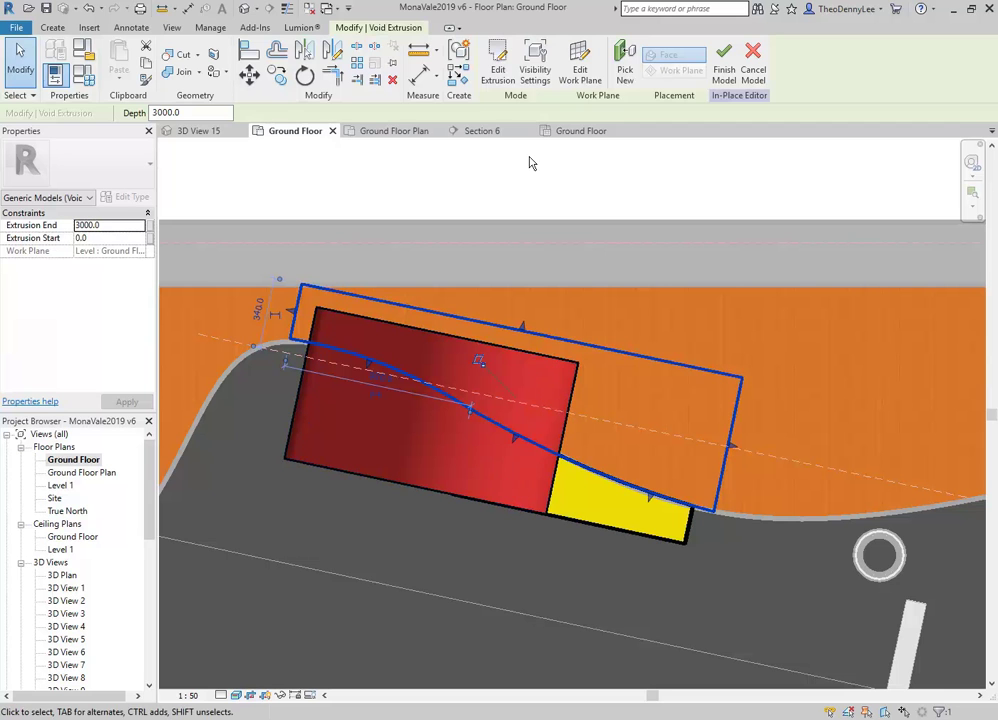
# Copy all six lines of the void's outline sketch to the clipboard and finish editing the void.
pyautogui.click(498, 68)
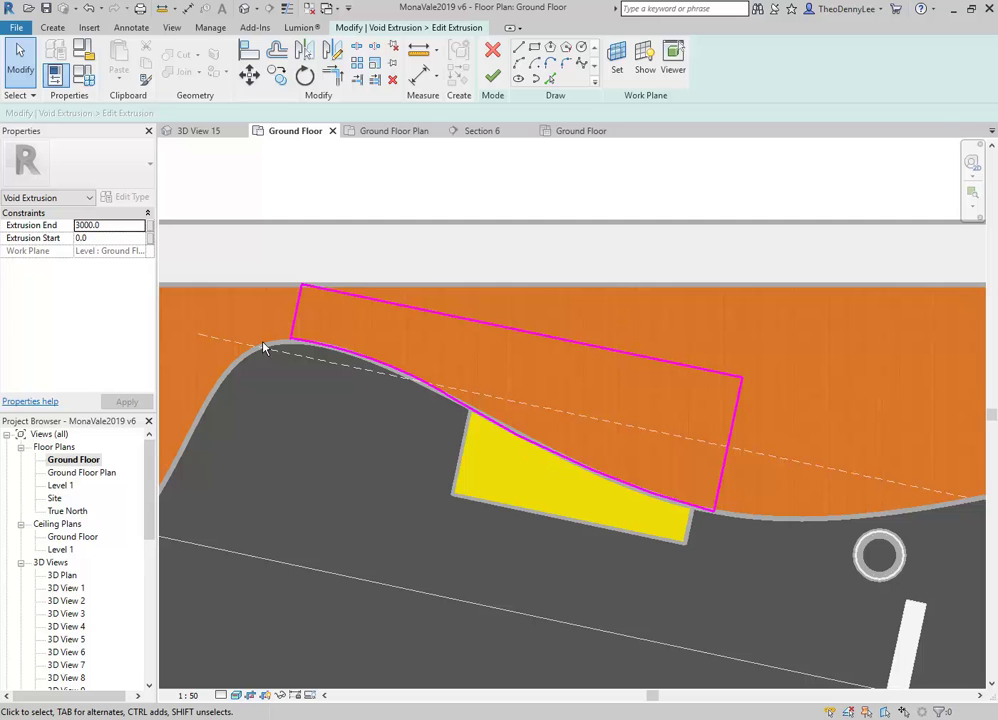
pyautogui.moveTo(230, 202)
pyautogui.mouseDown()
pyautogui.moveTo(648, 406)
pyautogui.moveTo(605, 406)
pyautogui.mouseUp()
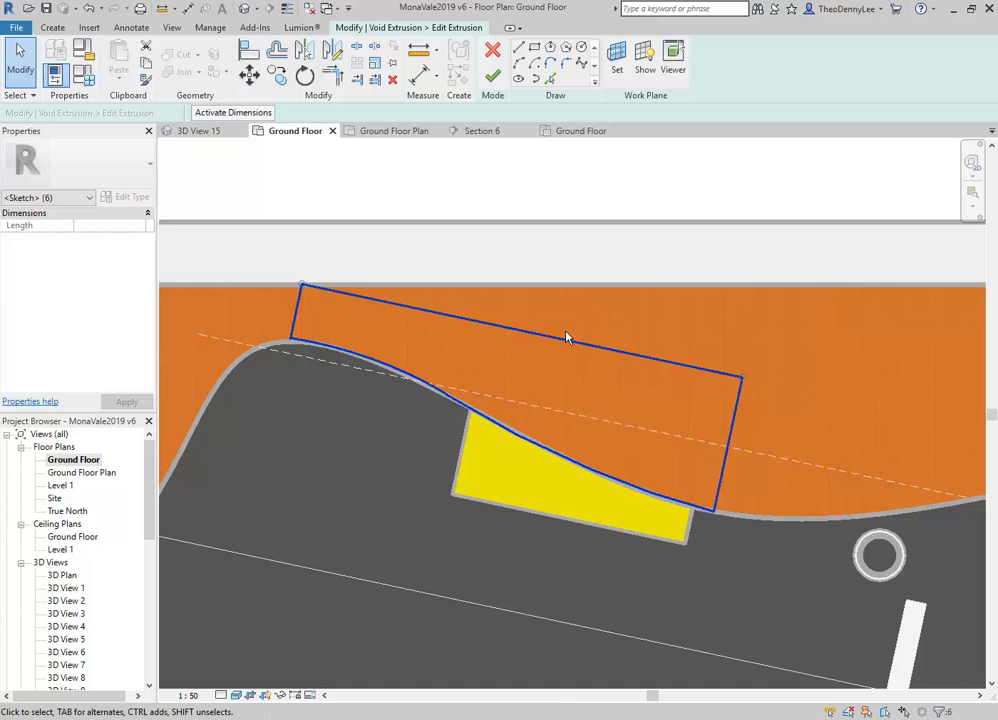
pyautogui.click(403, 485)
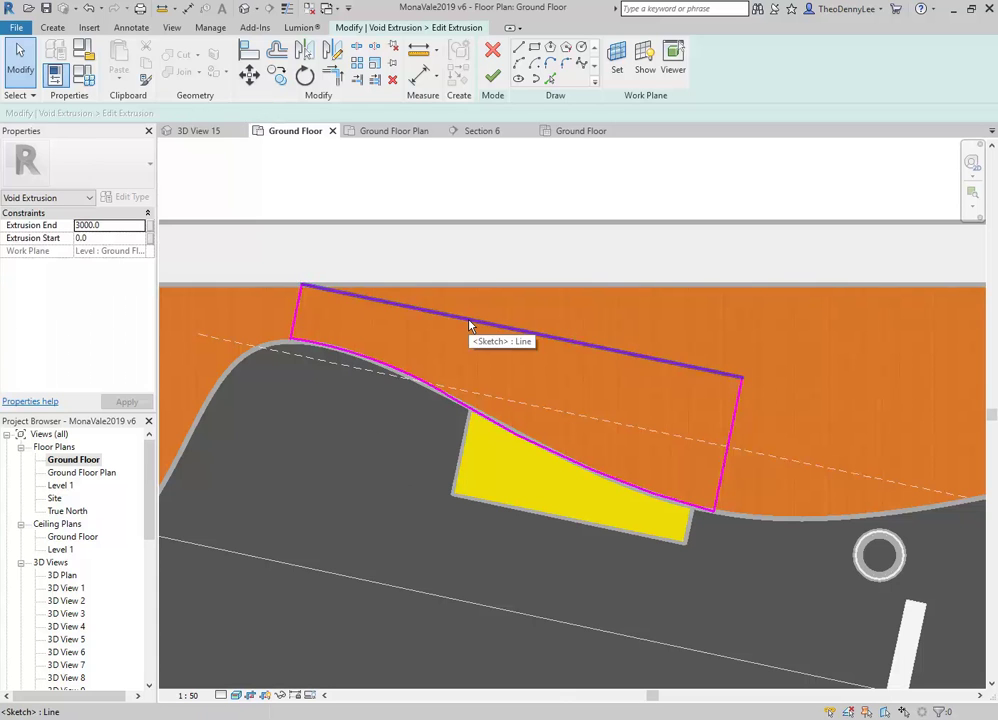
pyautogui.moveTo(391, 407)
pyautogui.mouseDown()
pyautogui.moveTo(715, 599)
pyautogui.moveTo(773, 564)
pyautogui.moveTo(751, 517)
pyautogui.mouseUp()
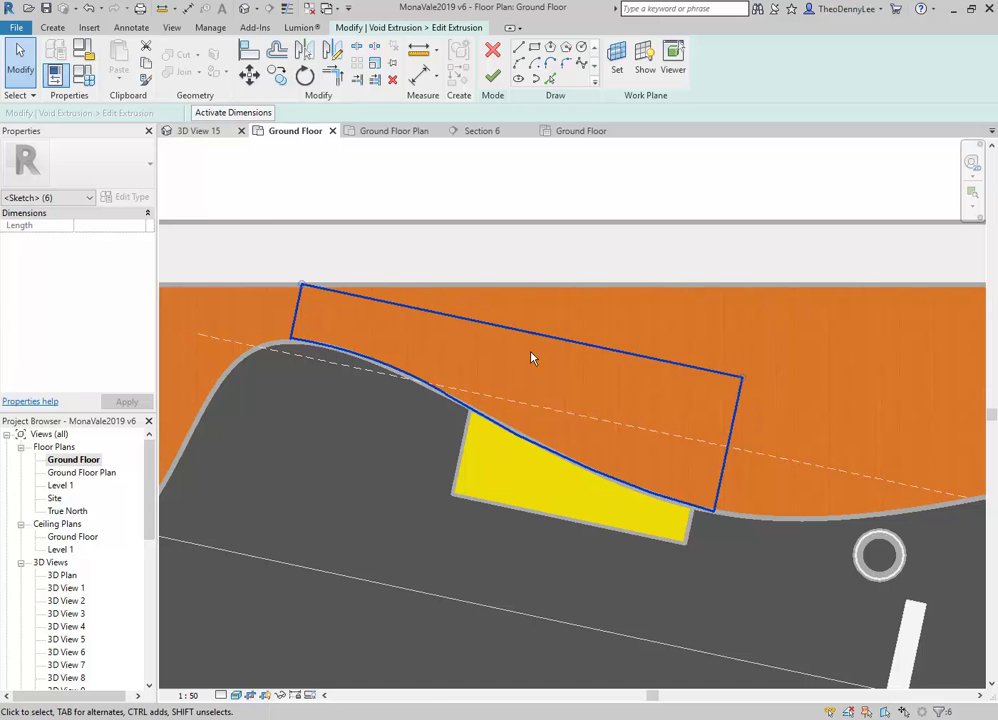
pyautogui.click(146, 62)
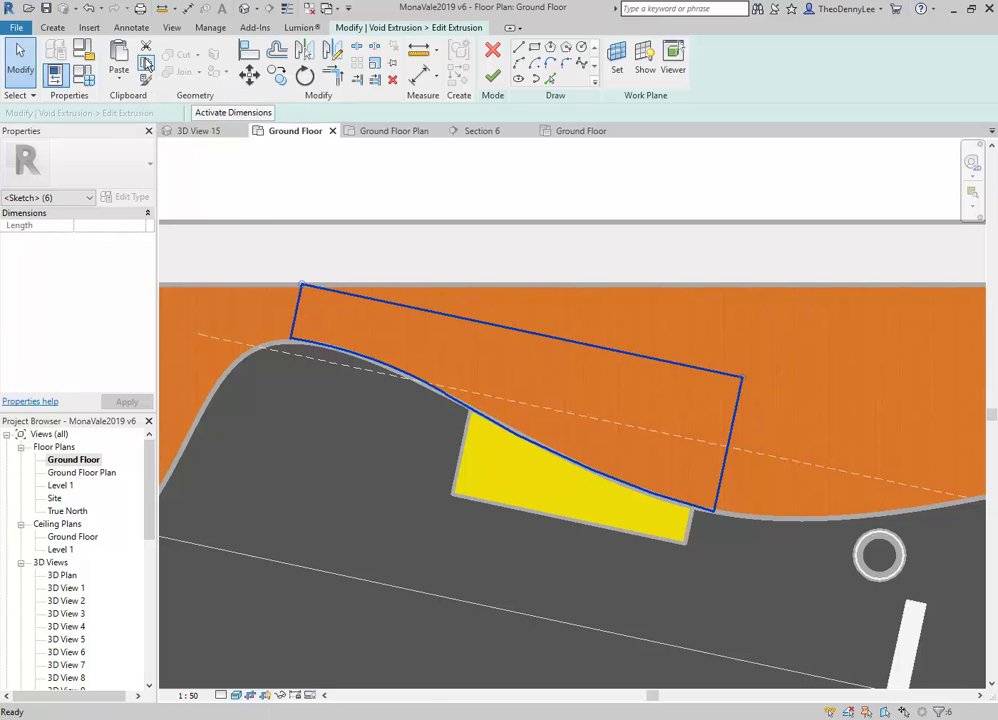
pyautogui.click(493, 77)
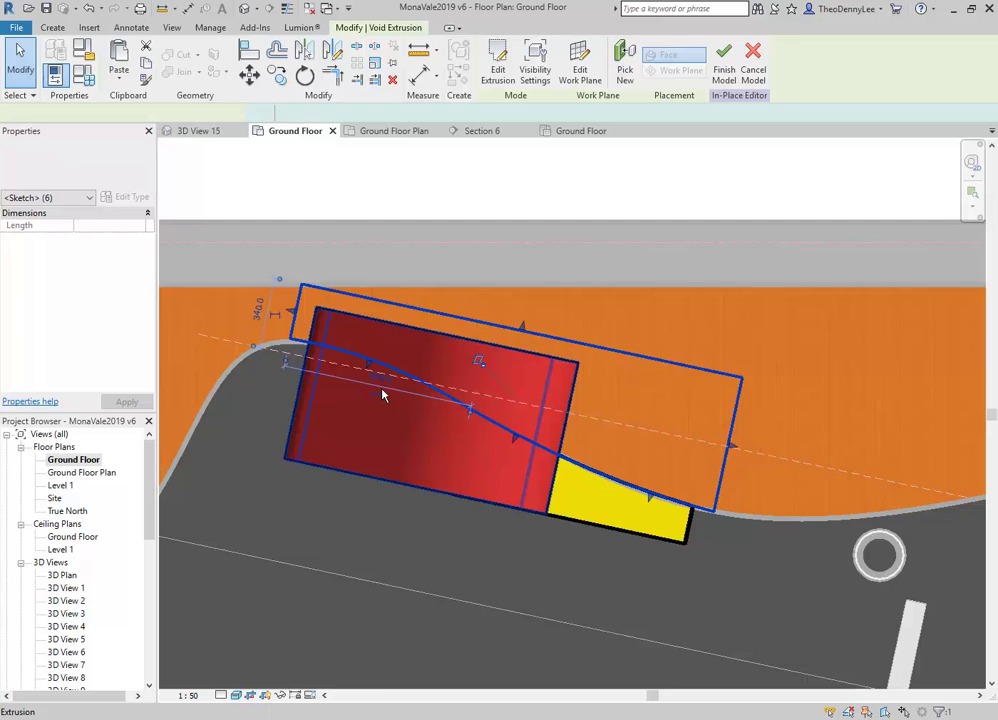
pyautogui.click(301, 207)
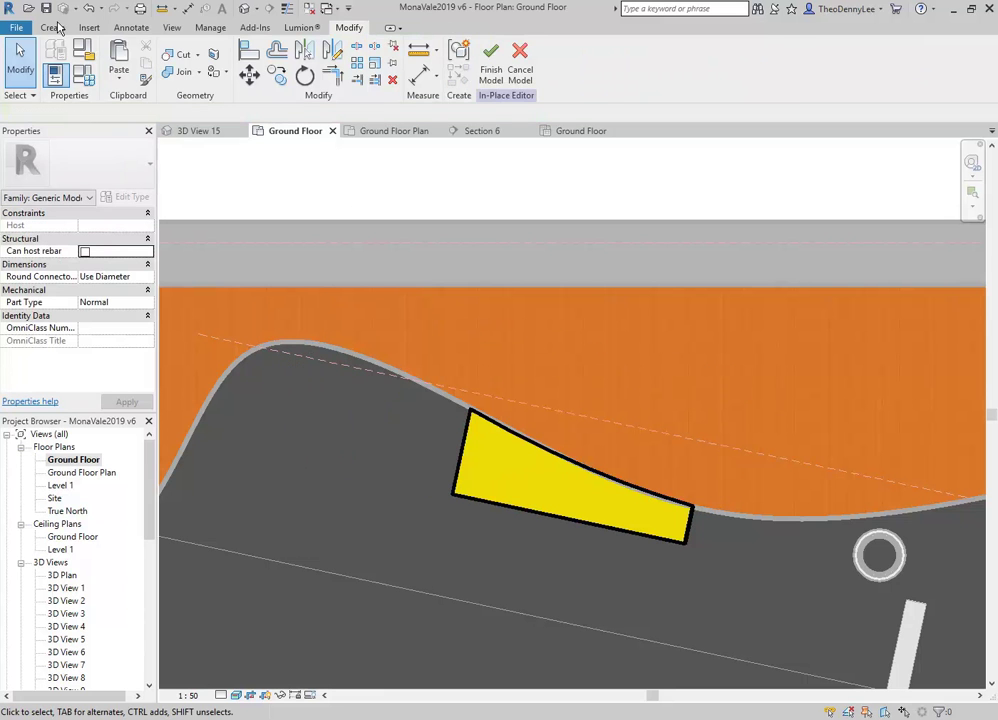
# Start a new void extrusion and paste the copied outline aligned to the current view.
pyautogui.click(275, 65)
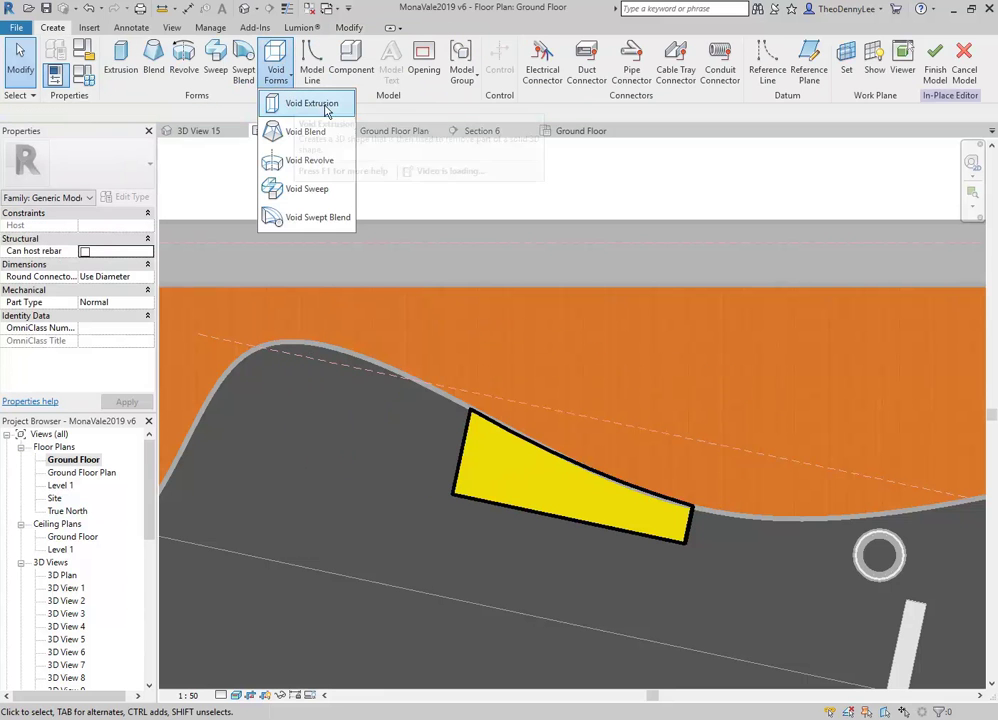
pyautogui.click(286, 104)
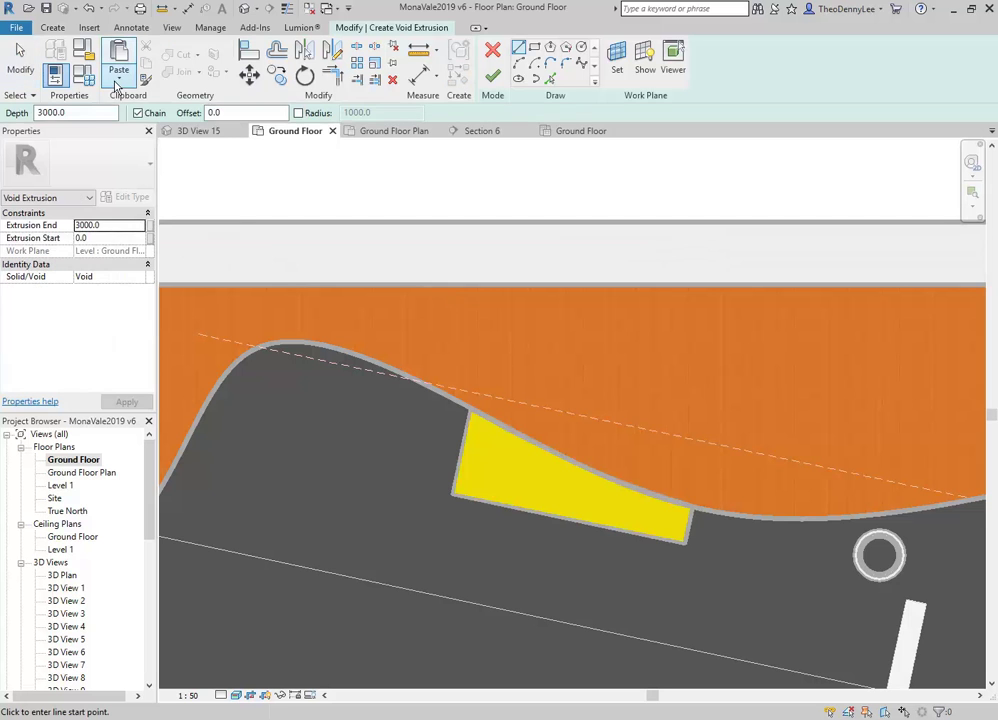
pyautogui.click(117, 78)
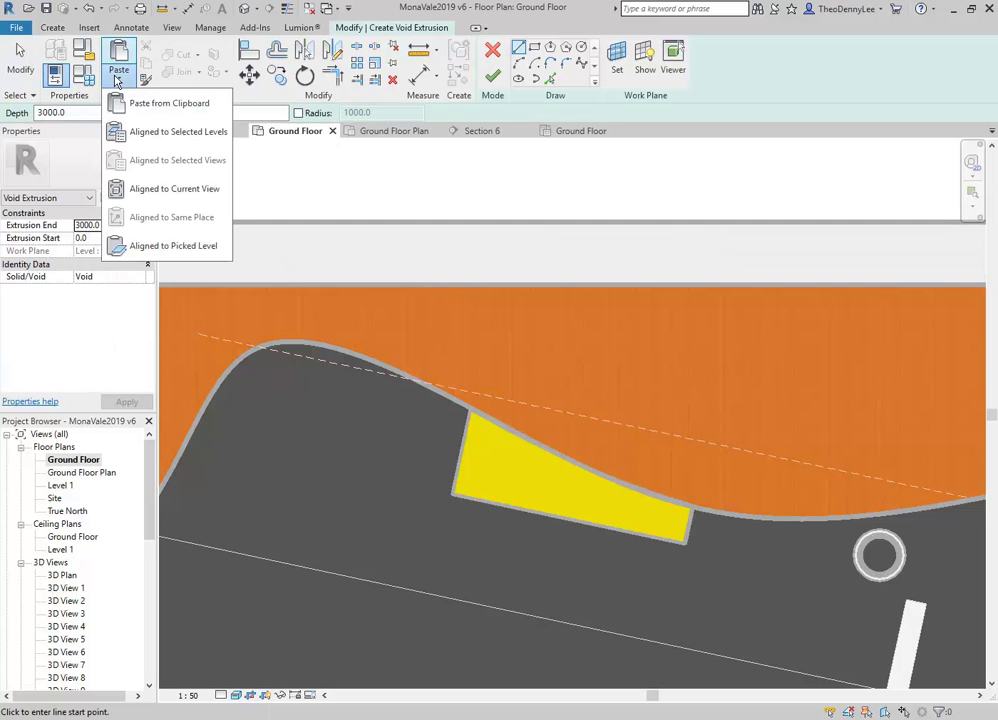
pyautogui.click(160, 188)
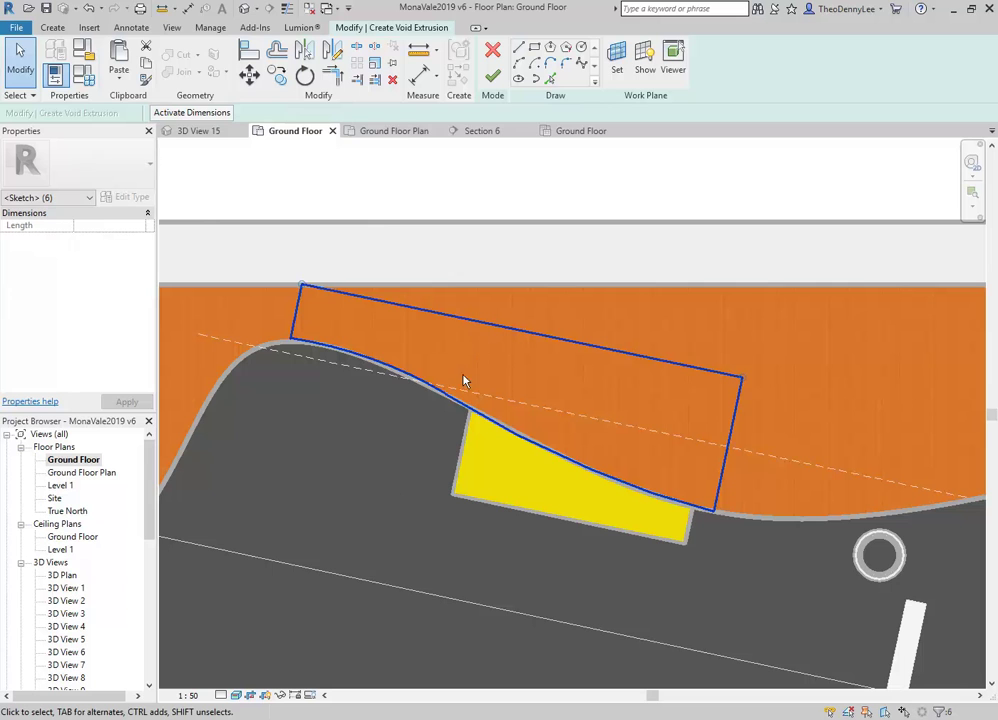
# Delete the straight back line and both side lines of the pasted outline, keeping only the arcs along the wall.
pyautogui.click(500, 326)
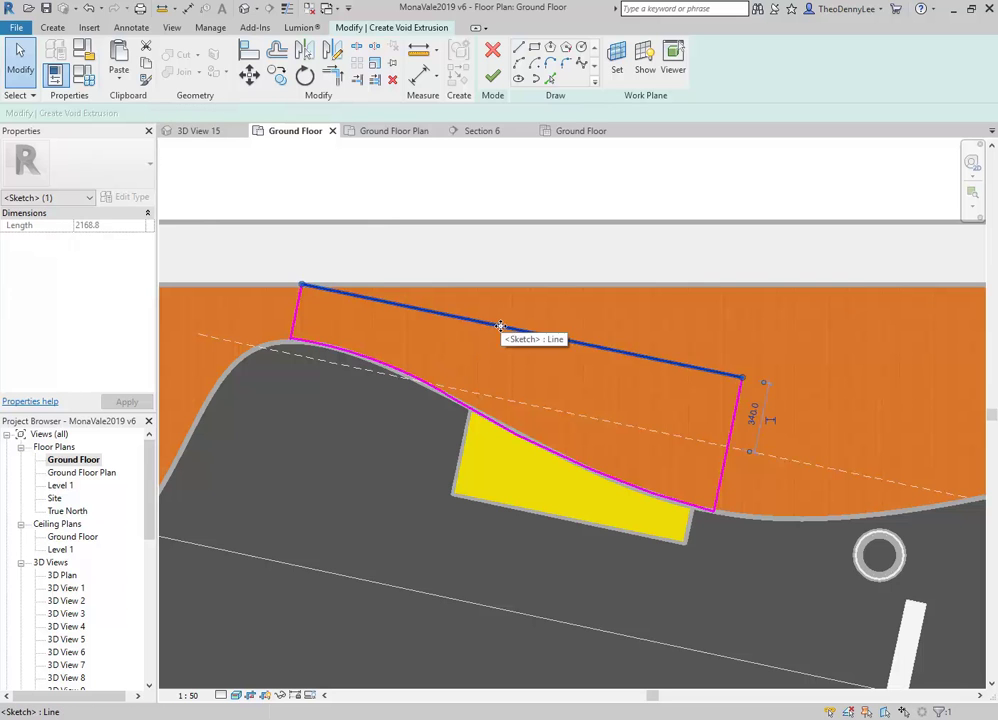
pyautogui.press('Delete')
pyautogui.click(730, 423)
pyautogui.press('Delete')
pyautogui.click(297, 322)
pyautogui.press('Delete')
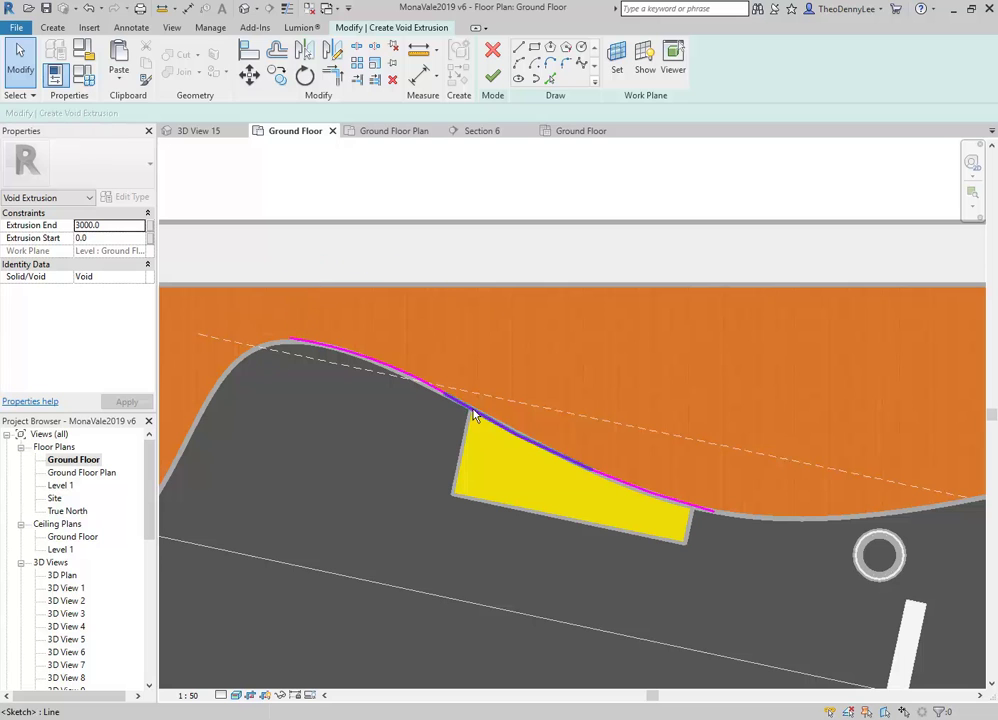
# Offset the pasted arcs along the wall by 30 toward the room side, moving them instead of keeping copies.
pyautogui.click(276, 55)
pyautogui.click(338, 112)
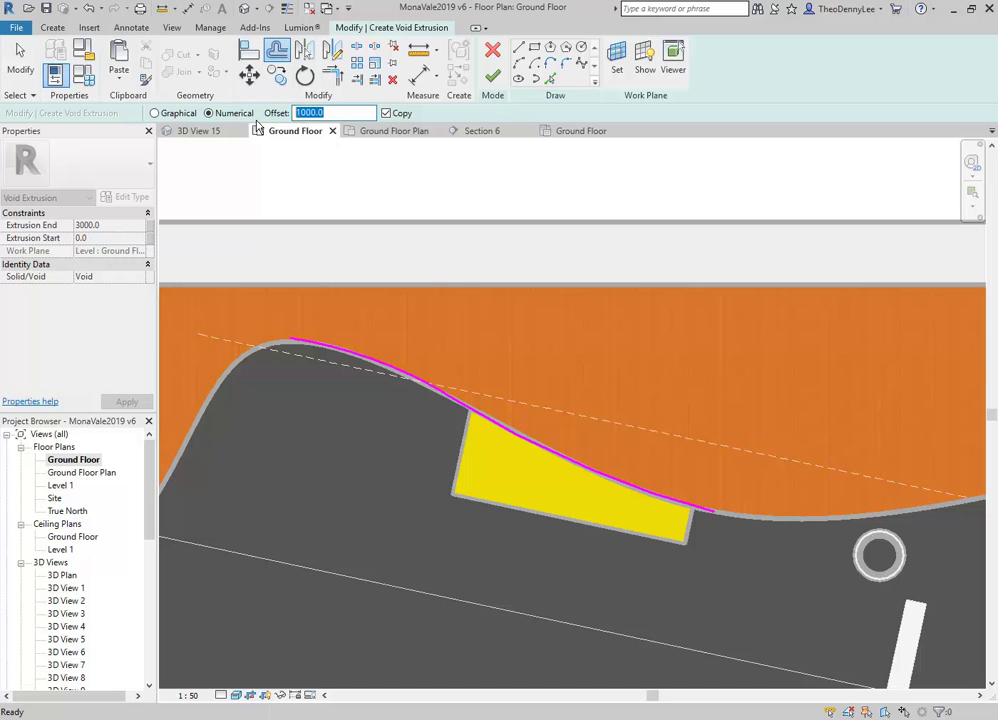
pyautogui.write('30')
pyautogui.press('Return')
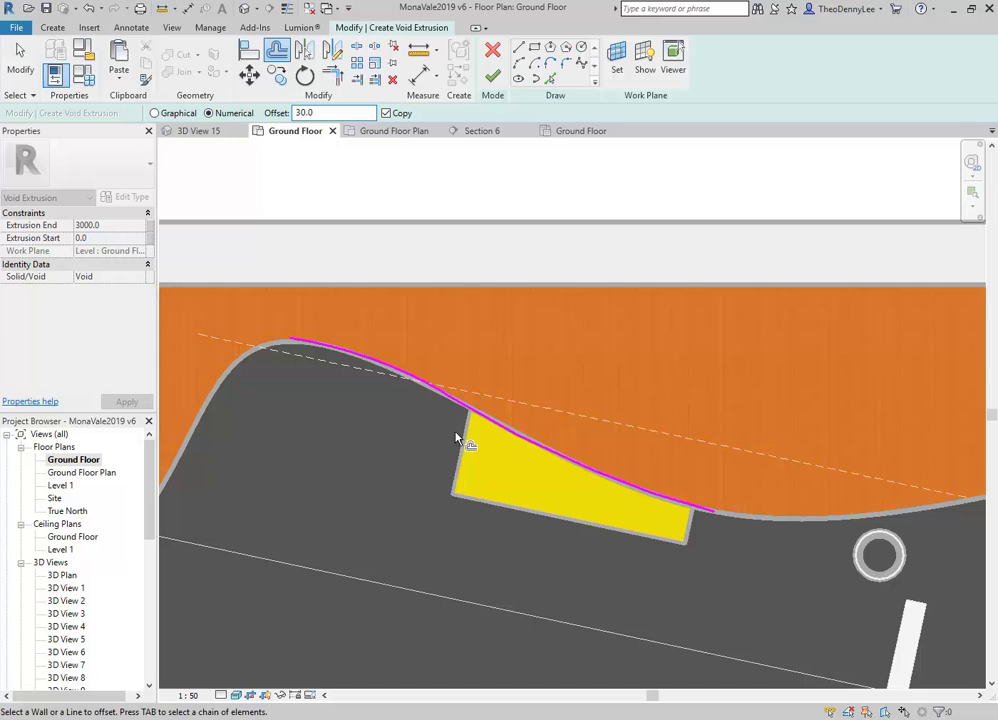
pyautogui.click(625, 495)
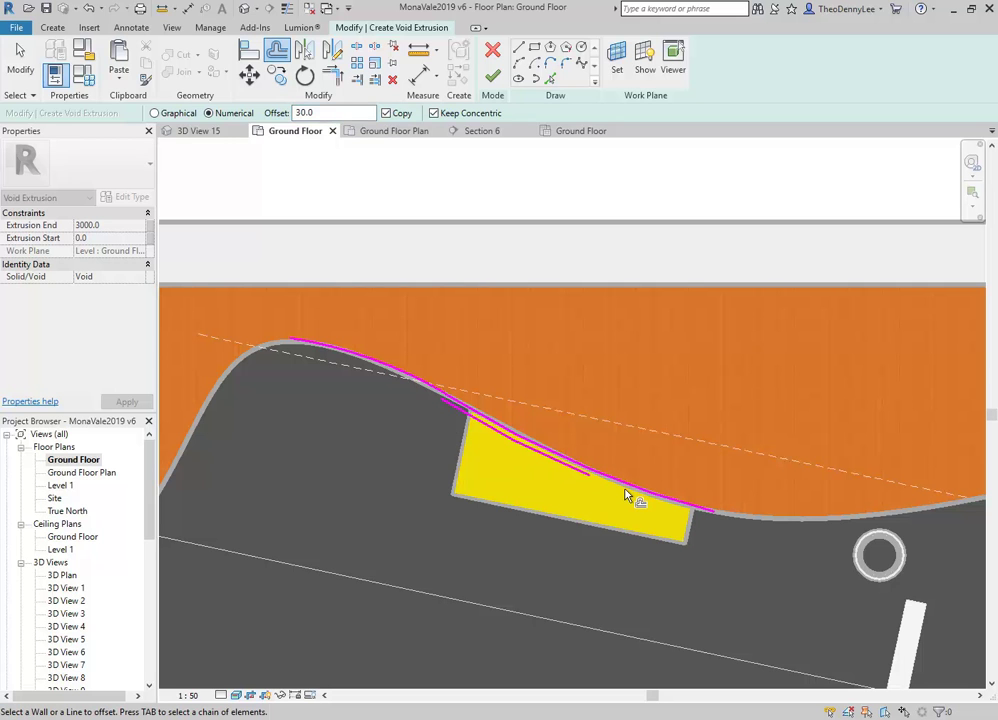
pyautogui.click(88, 9)
pyautogui.click(276, 55)
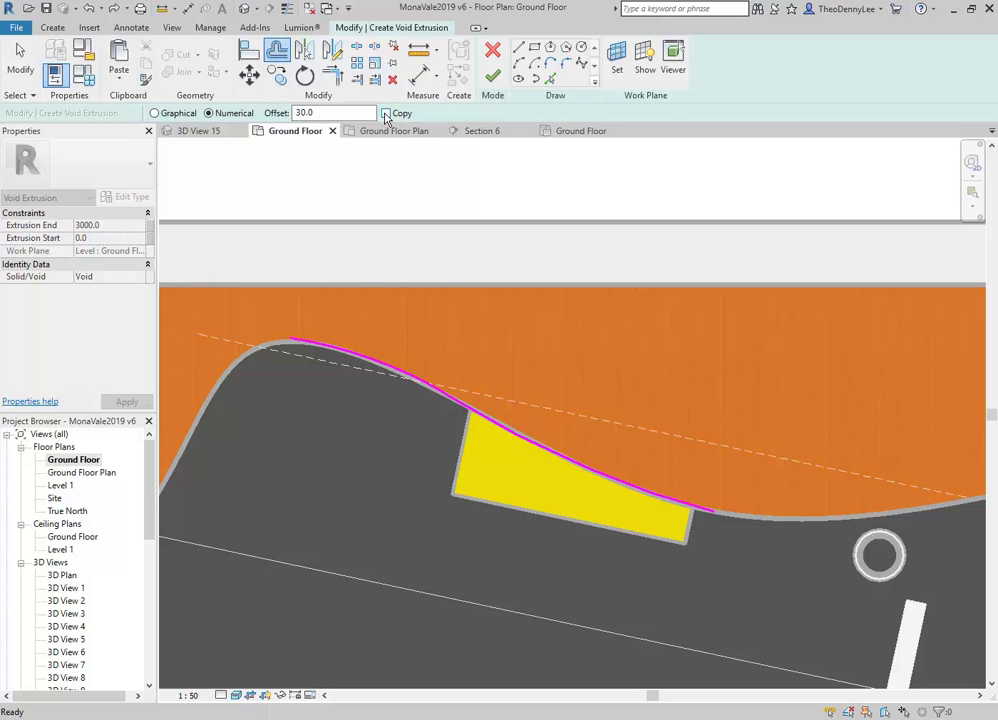
pyautogui.click(386, 113)
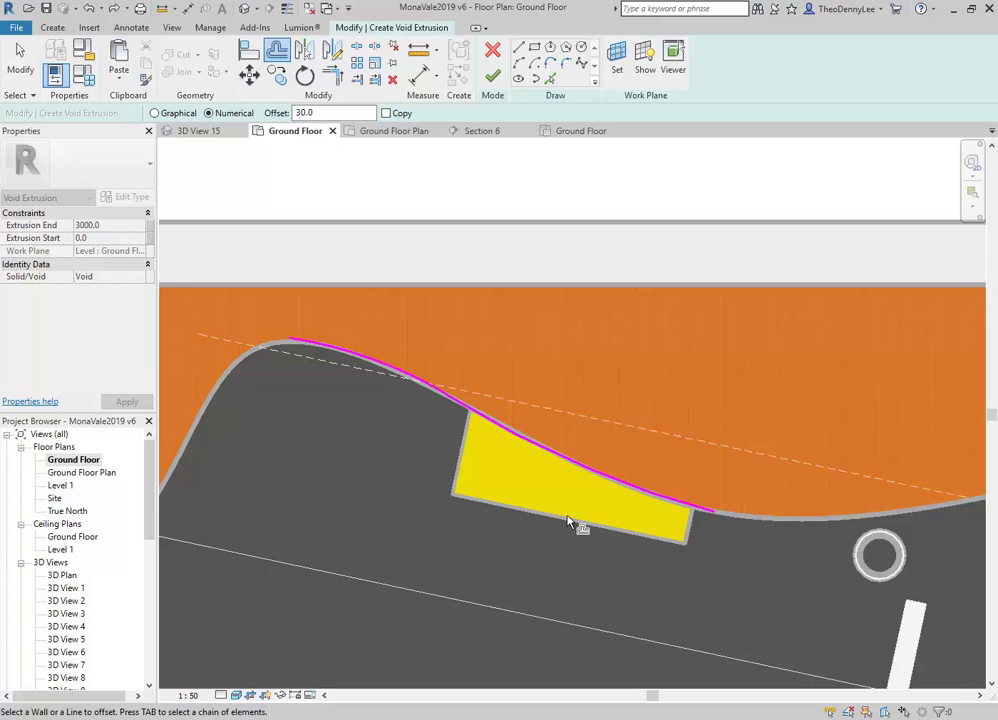
pyautogui.scroll(2, 568, 522)
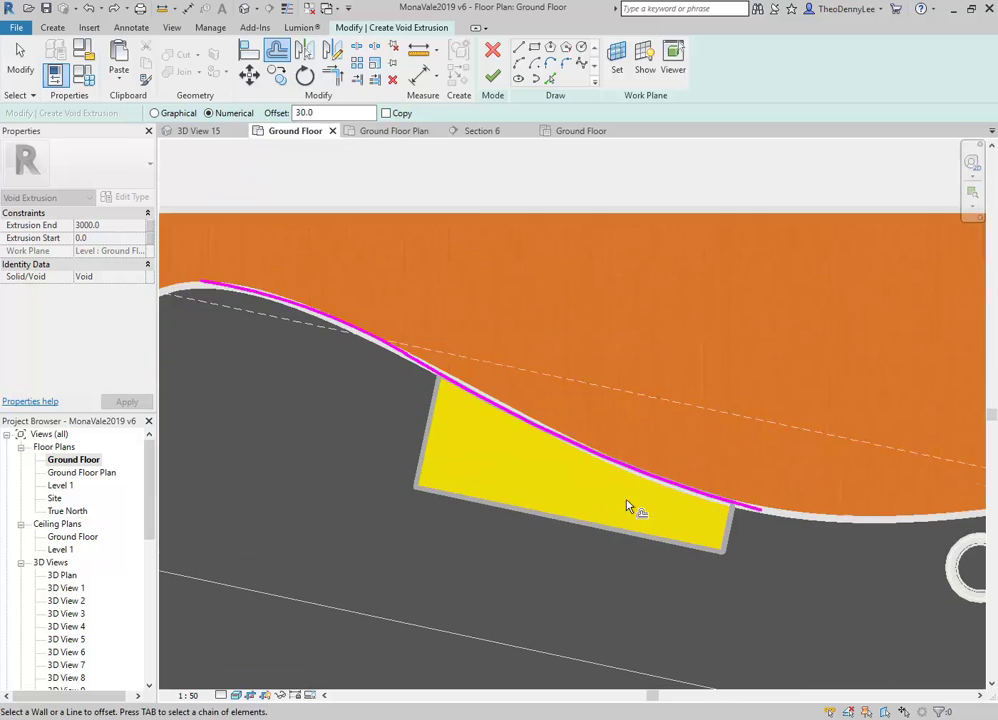
pyautogui.click(640, 577)
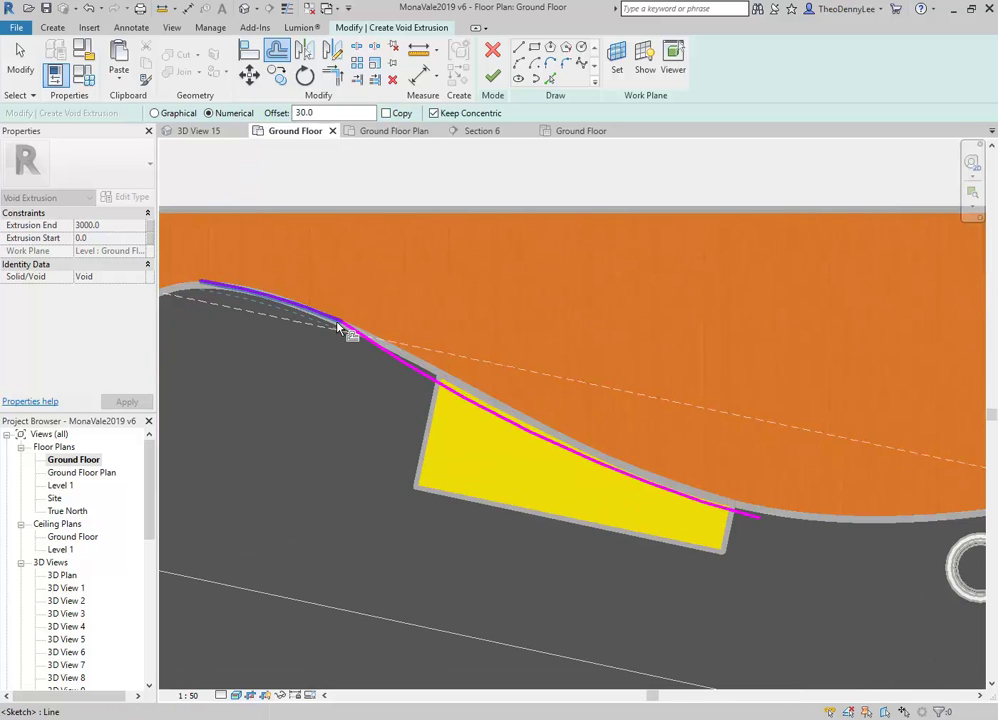
pyautogui.click(369, 346)
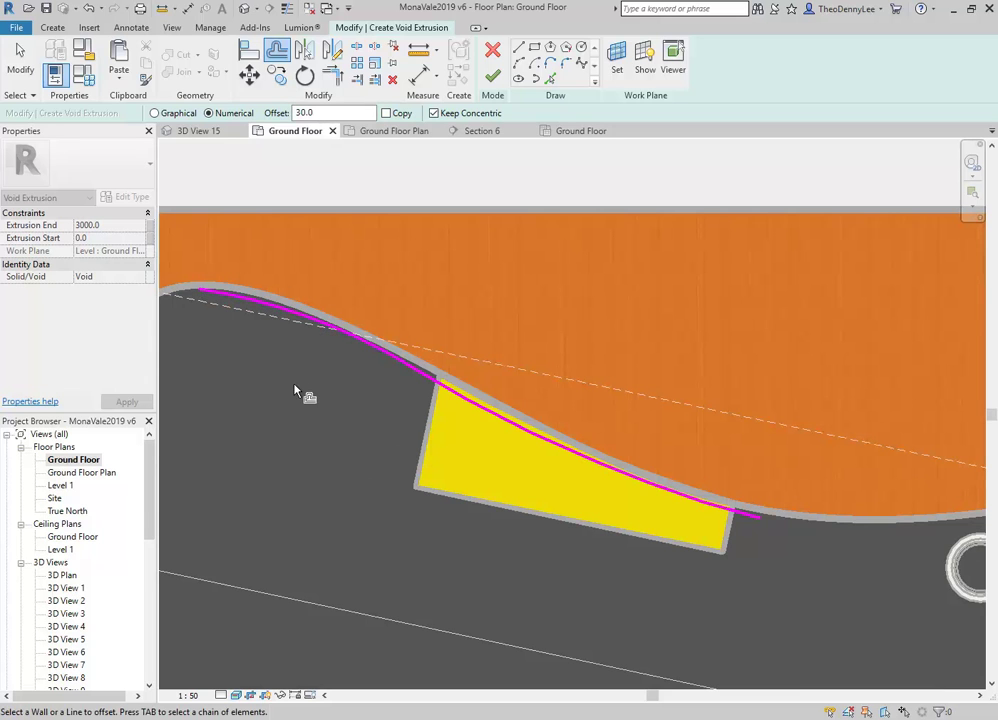
# Try to finish the void sketch with only the offset arcs in it.
pyautogui.scroll(4, 351, 370)
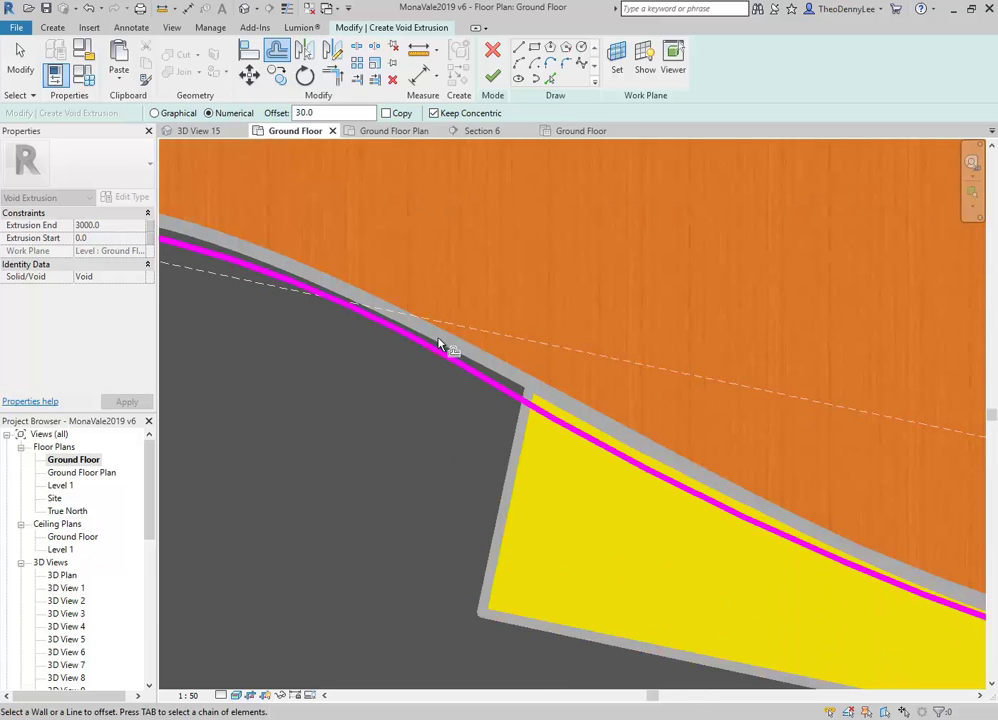
pyautogui.scroll(-2, 299, 371)
pyautogui.moveTo(299, 371); pyautogui.dragTo(419, 392, button='middle')
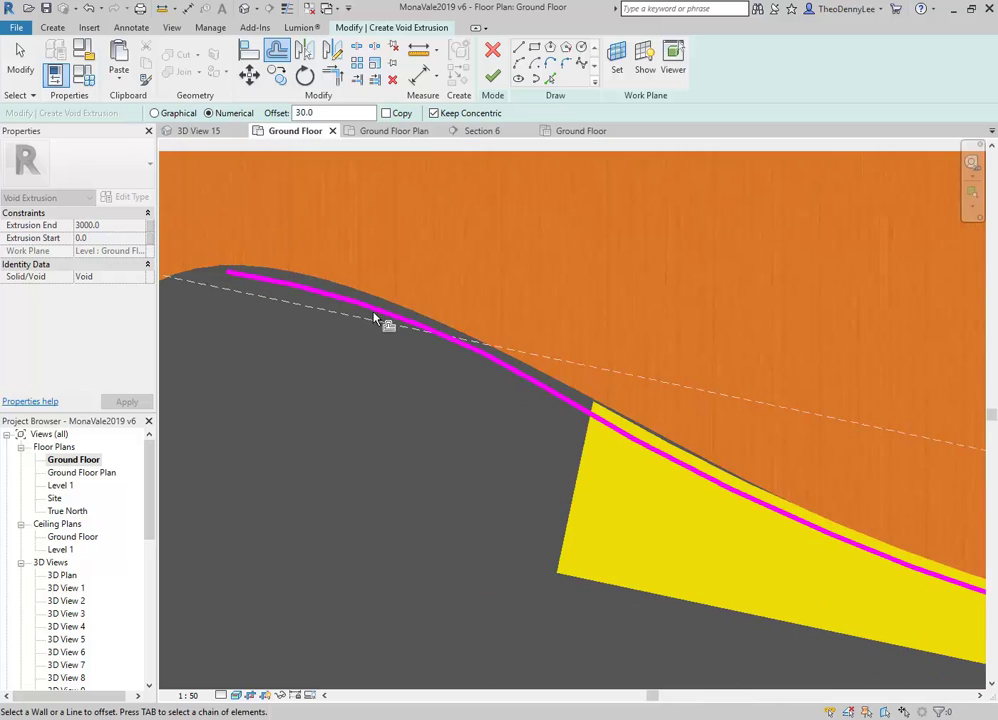
pyautogui.click(493, 78)
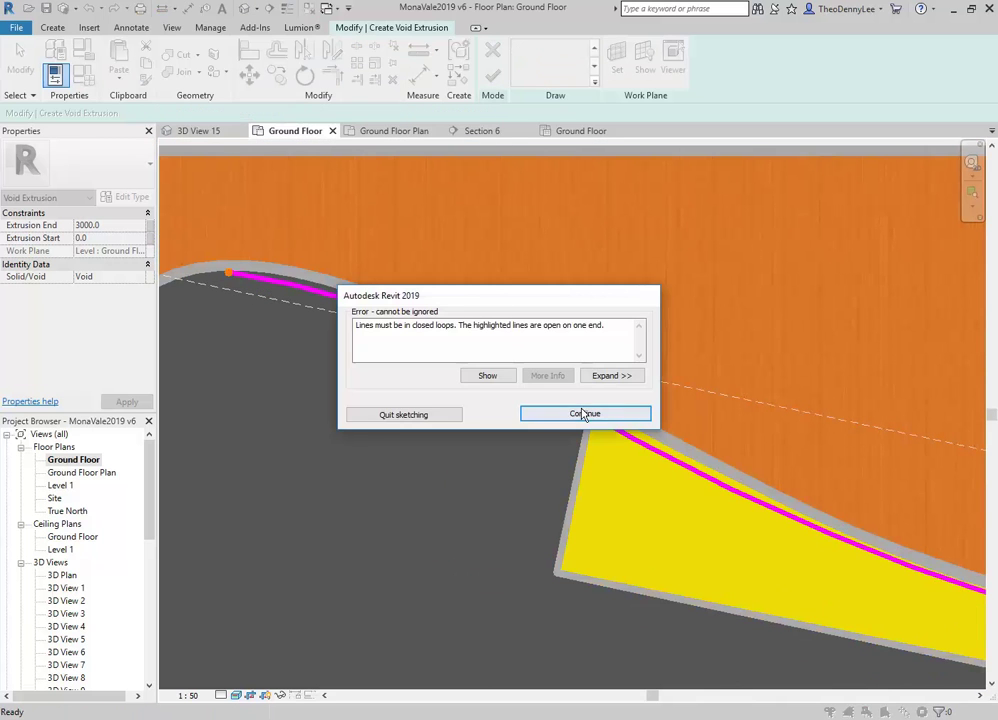
pyautogui.click(582, 412)
# Close the void outline around the yellow extrusion with a side line about 740 long, a back line about 2240 long and a second side line.
pyautogui.click(519, 50)
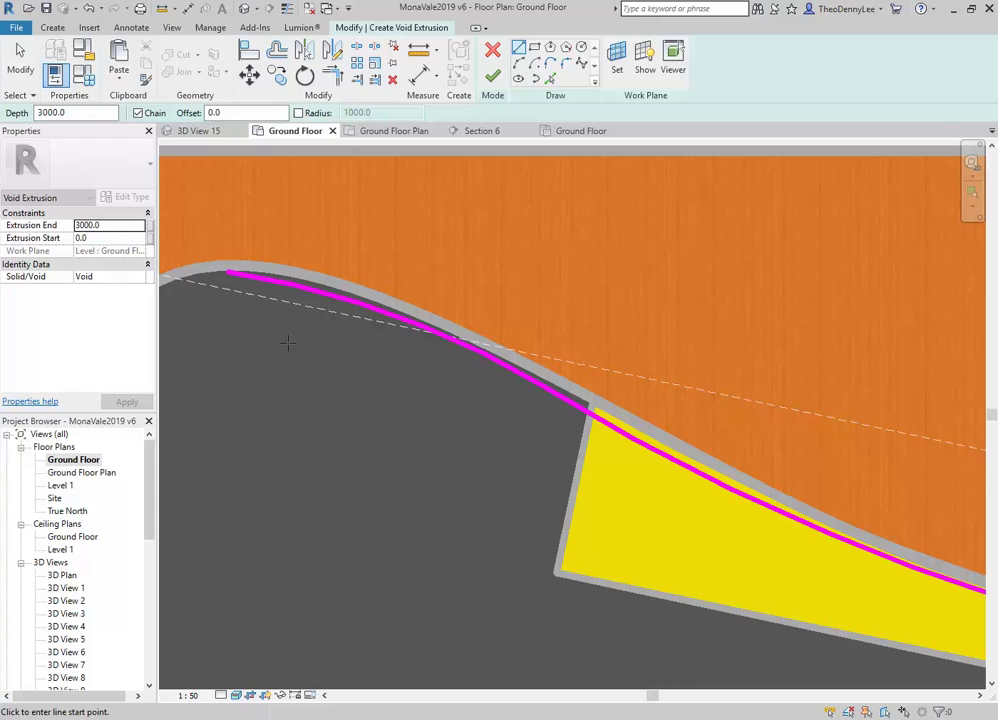
pyautogui.scroll(-3, 298, 341)
pyautogui.moveTo(301, 342); pyautogui.dragTo(351, 299, button='middle')
pyautogui.click(292, 248)
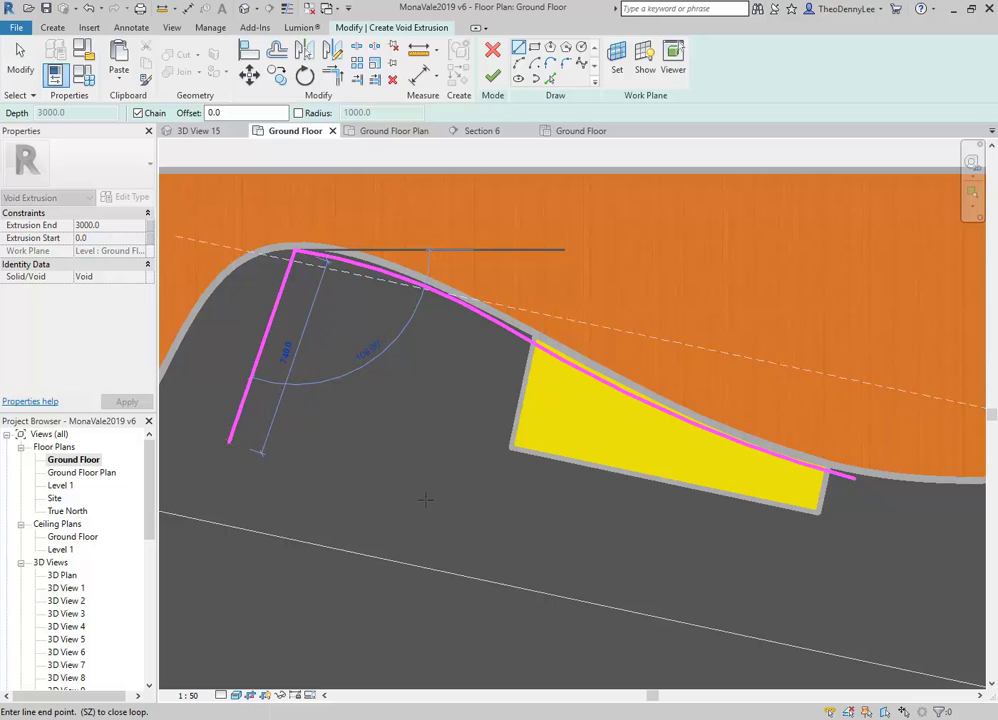
pyautogui.click(229, 441)
pyautogui.click(831, 569)
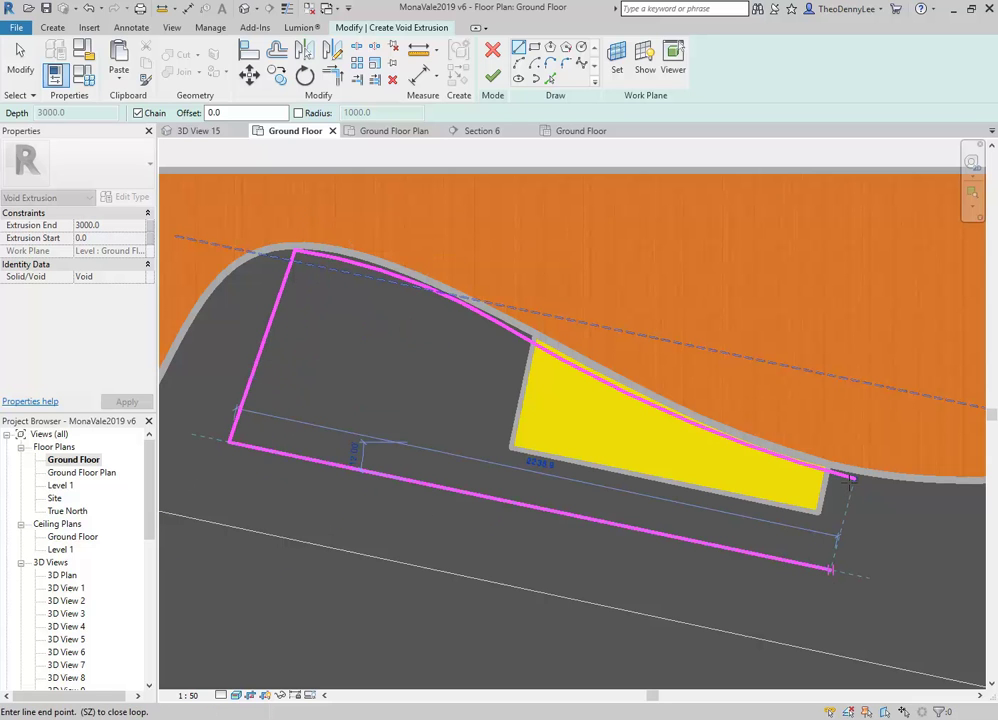
pyautogui.click(853, 478)
pyautogui.press('Escape')
pyautogui.press('Escape')
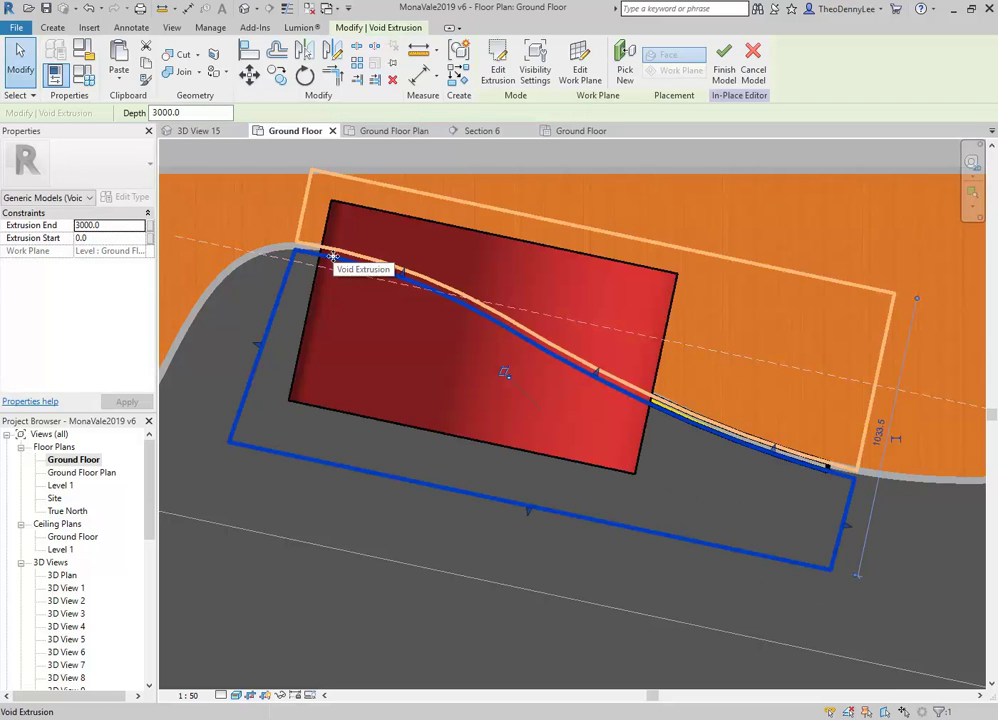
# Deselect the void, check the trimmed shapes in Section 6 and finish the in-place model.
pyautogui.click(228, 341)
pyautogui.press('Delete')
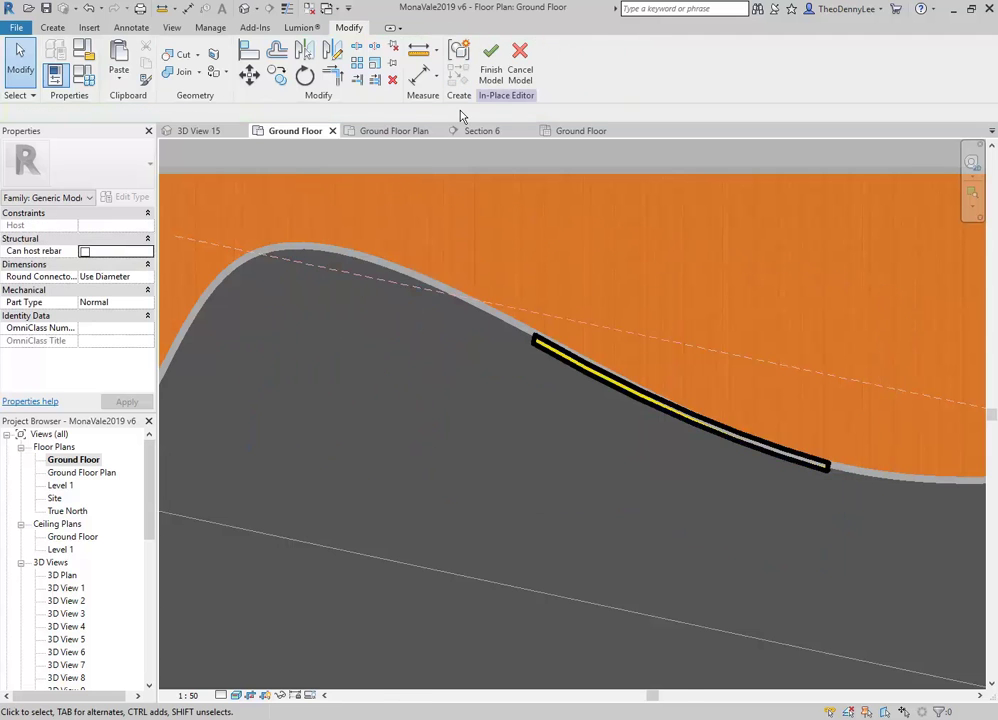
pyautogui.click(486, 130)
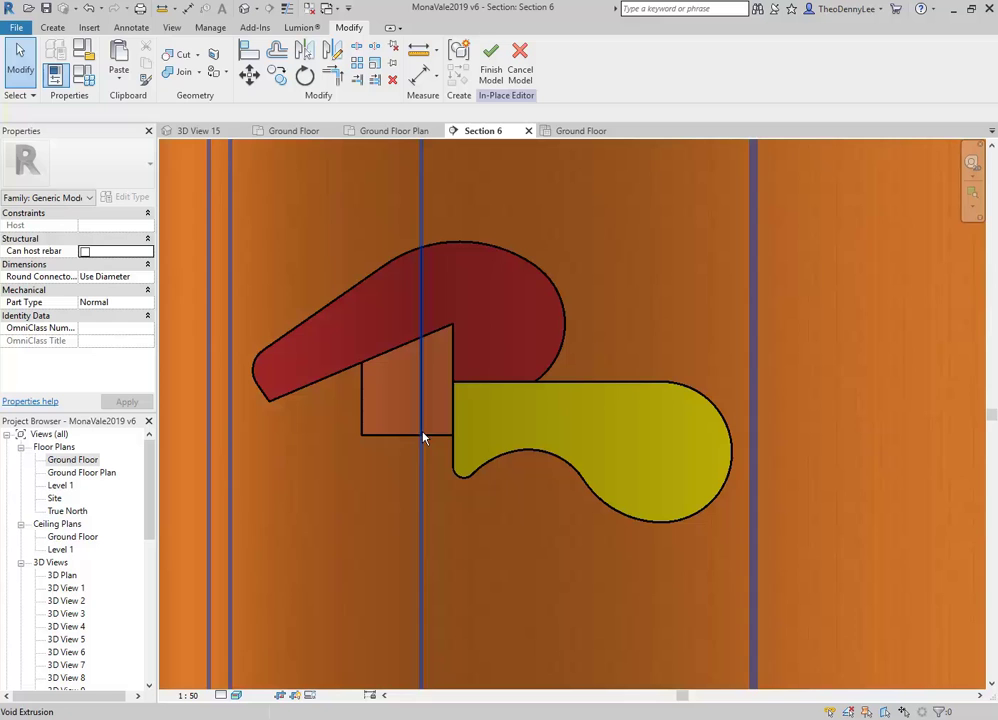
pyautogui.click(491, 65)
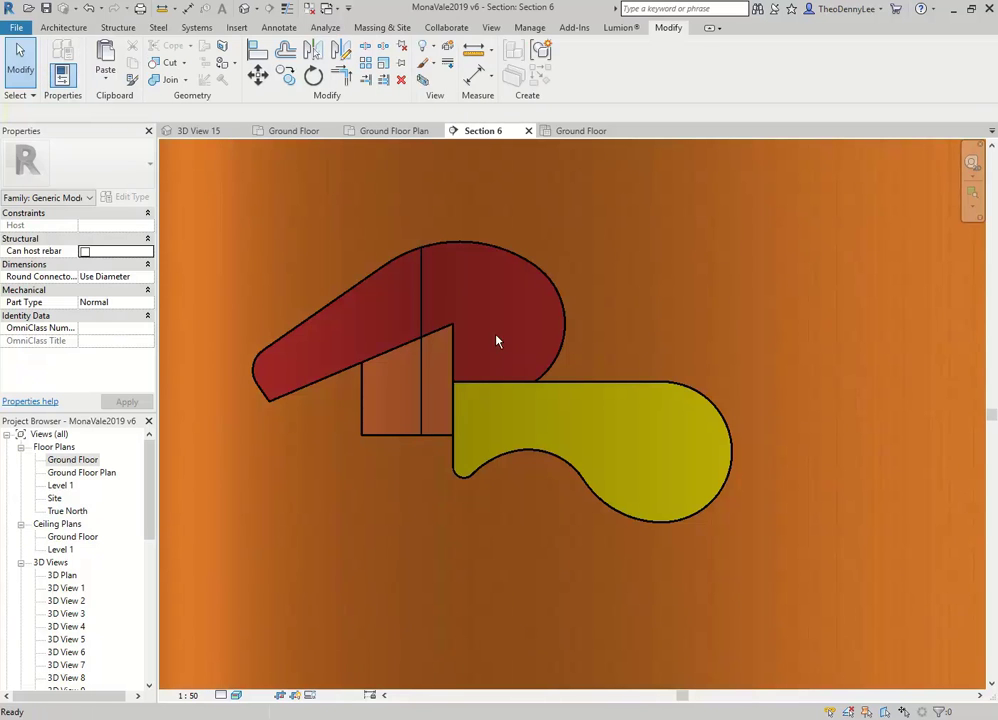
# Create a perspective camera view from the Ground Floor plan, with the eye in the room aimed at the embossed artwork on the curved wall.
pyautogui.doubleClick(84, 461)
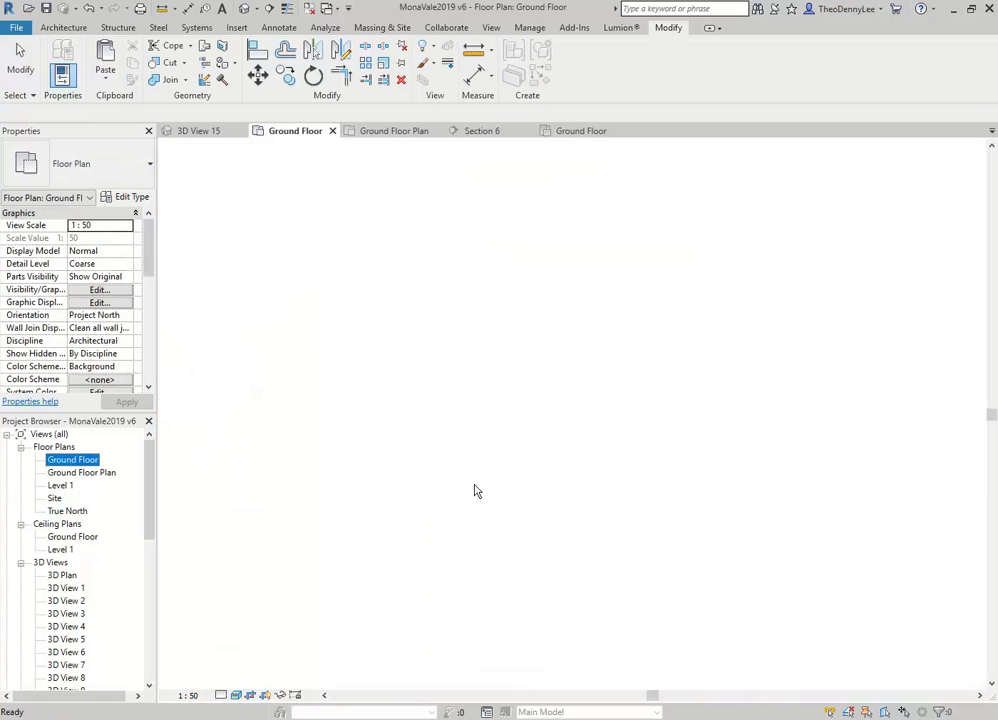
pyautogui.scroll(-1, 584, 441)
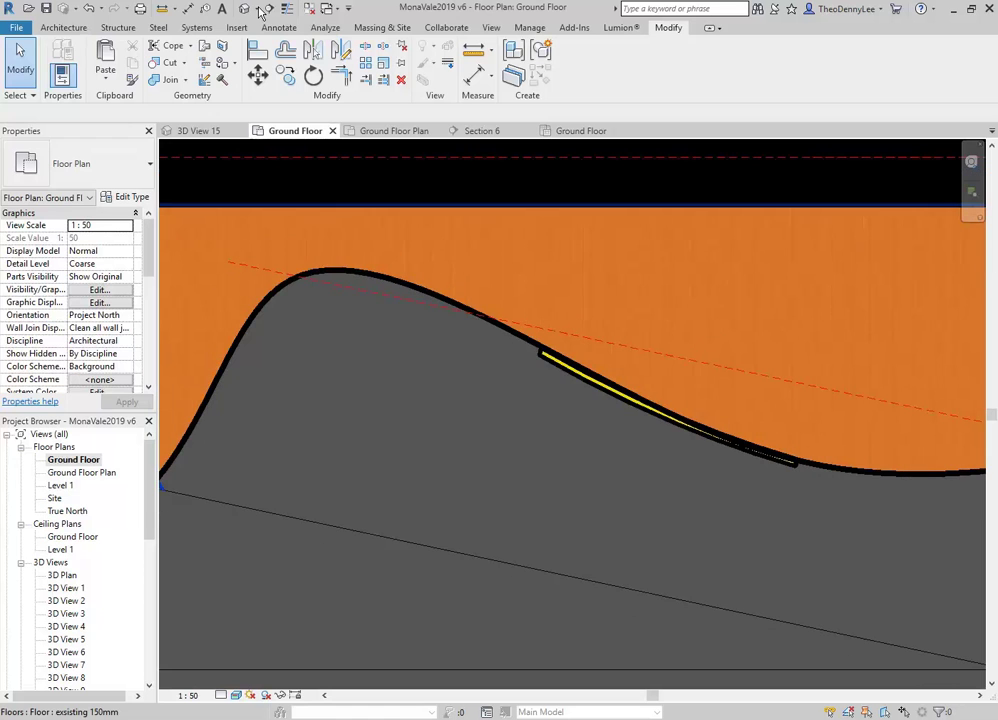
pyautogui.click(260, 10)
pyautogui.click(240, 38)
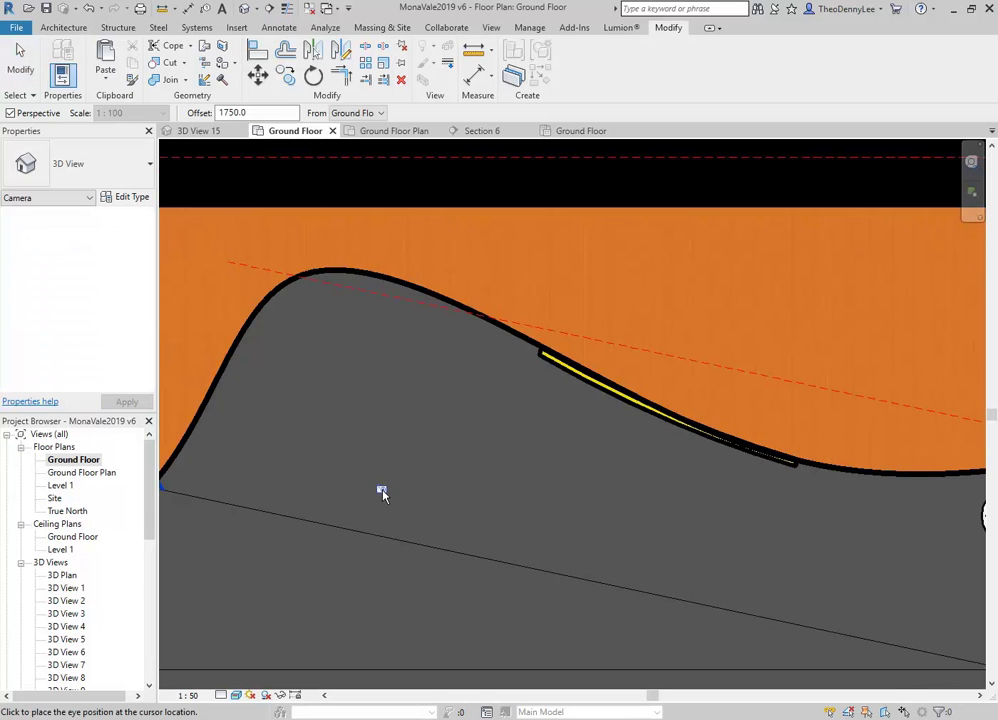
pyautogui.scroll(-5, 382, 490)
pyautogui.moveTo(382, 490); pyautogui.dragTo(371, 383, button='middle')
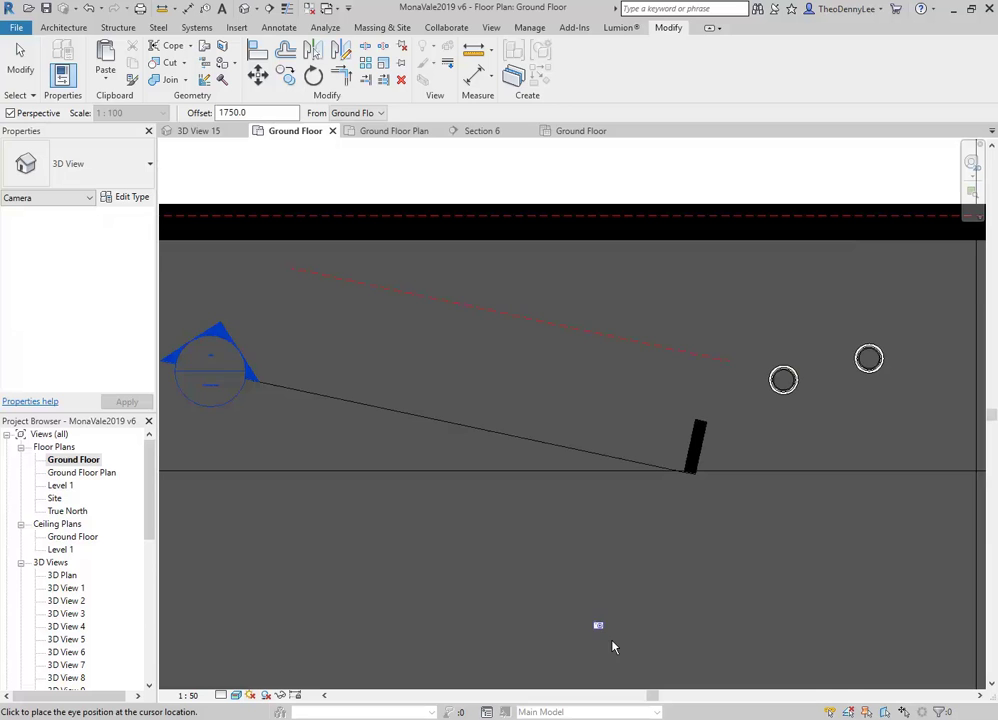
pyautogui.click(657, 653)
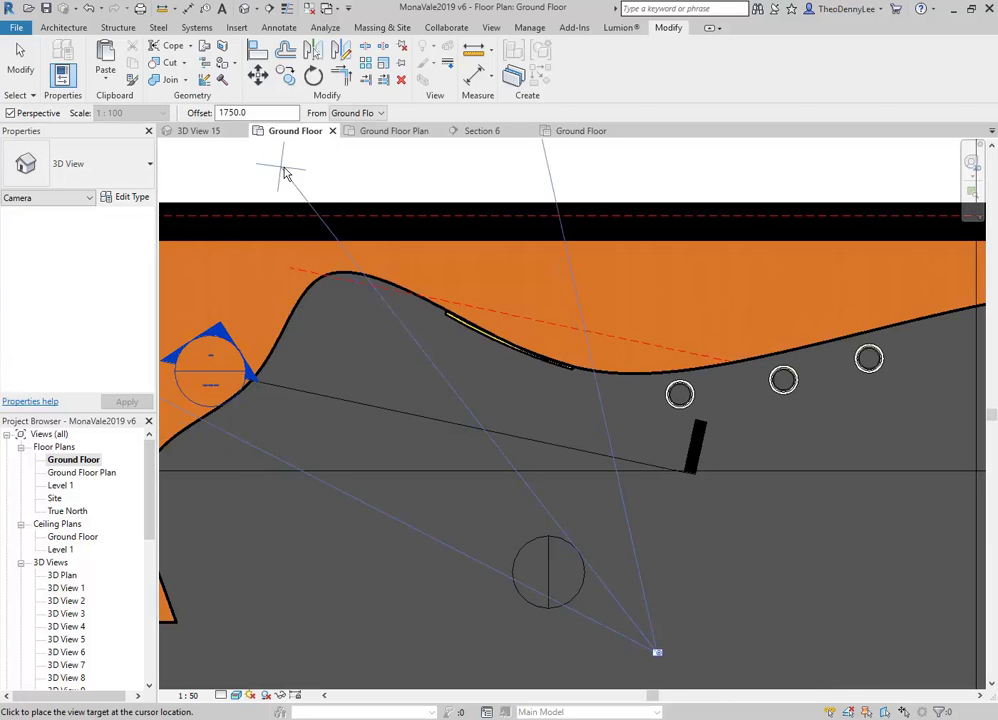
pyautogui.click(309, 170)
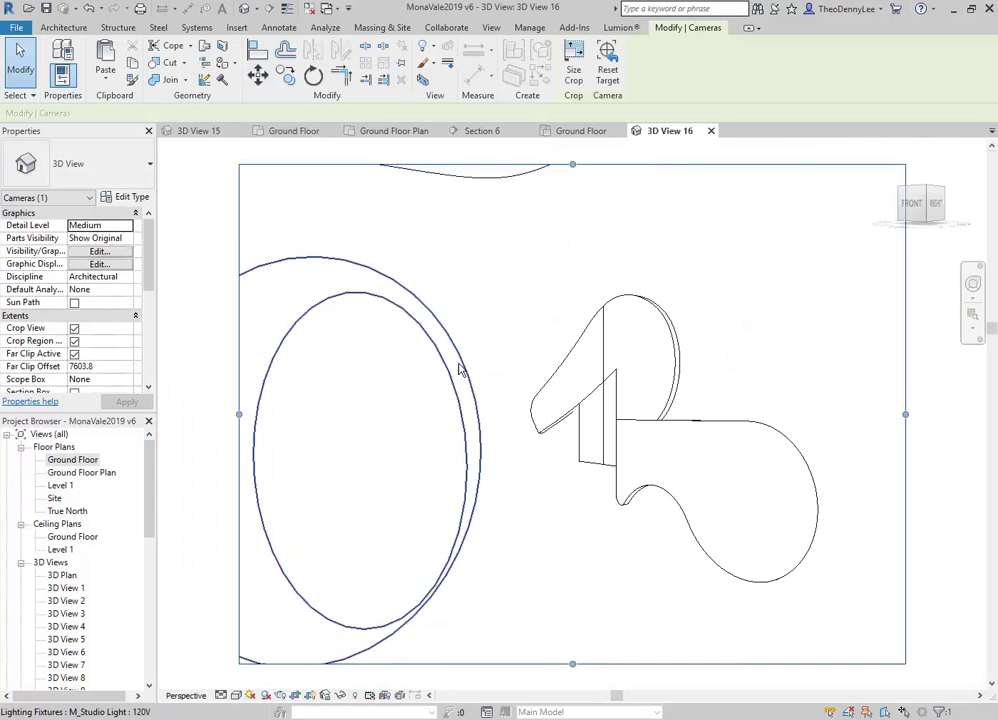
# Set the camera view to the Realistic visual style, turn it toward the artwork and hide the studio light fixture in front of it.
pyautogui.click(236, 695)
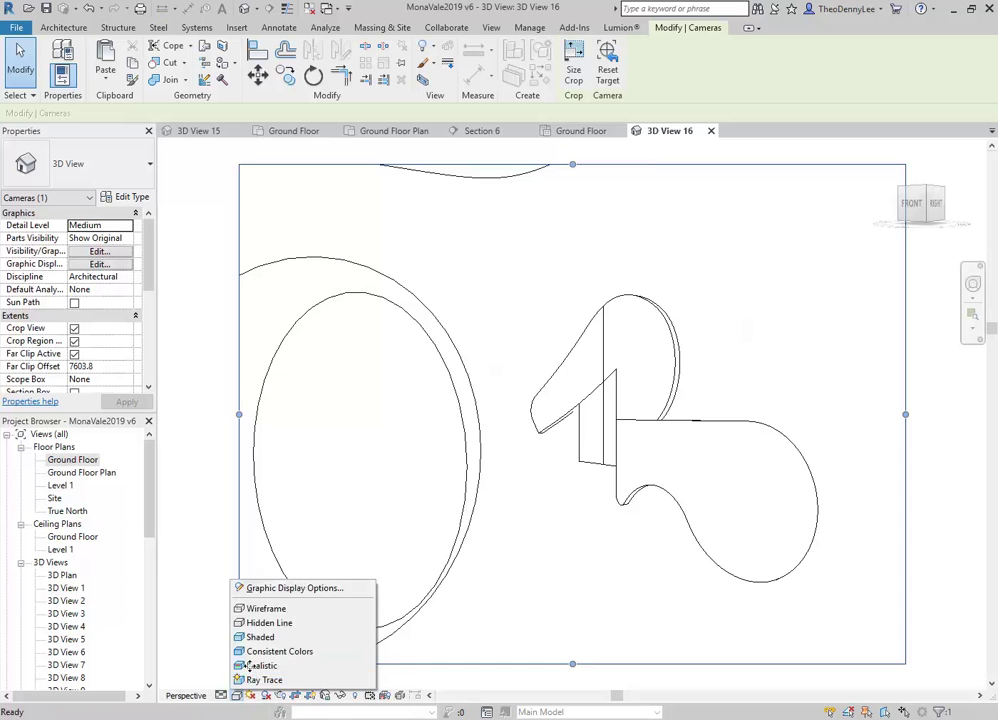
pyautogui.click(252, 664)
pyautogui.keyDown('shift'); pyautogui.moveTo(502, 433); pyautogui.dragTo(476, 608, button='middle'); pyautogui.keyUp('shift')
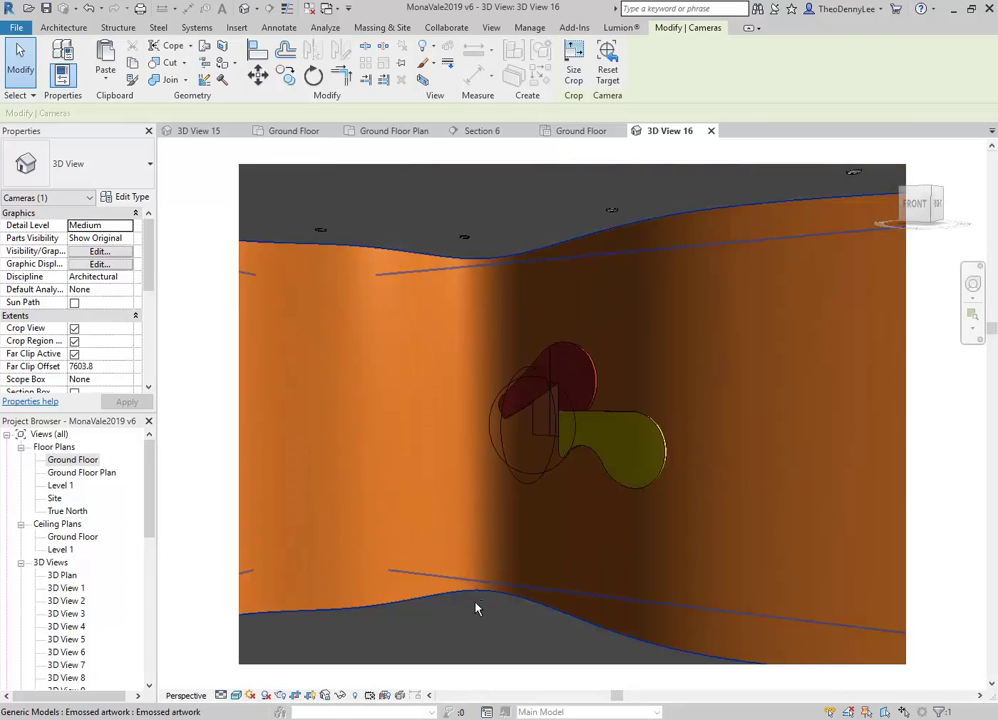
pyautogui.click(540, 476)
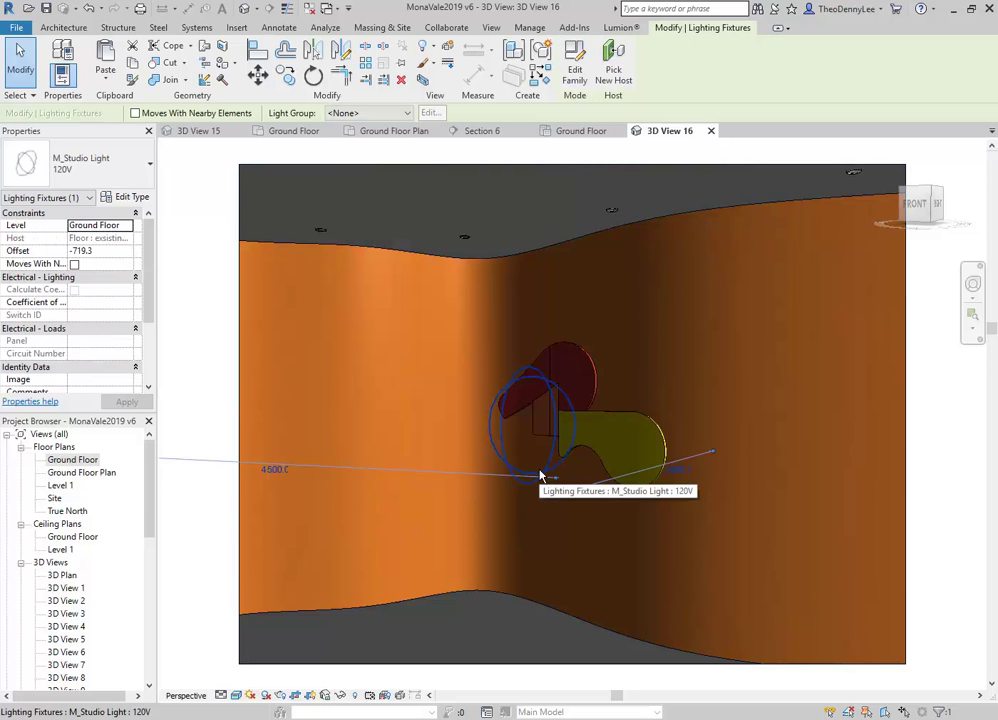
pyautogui.press('Escape')
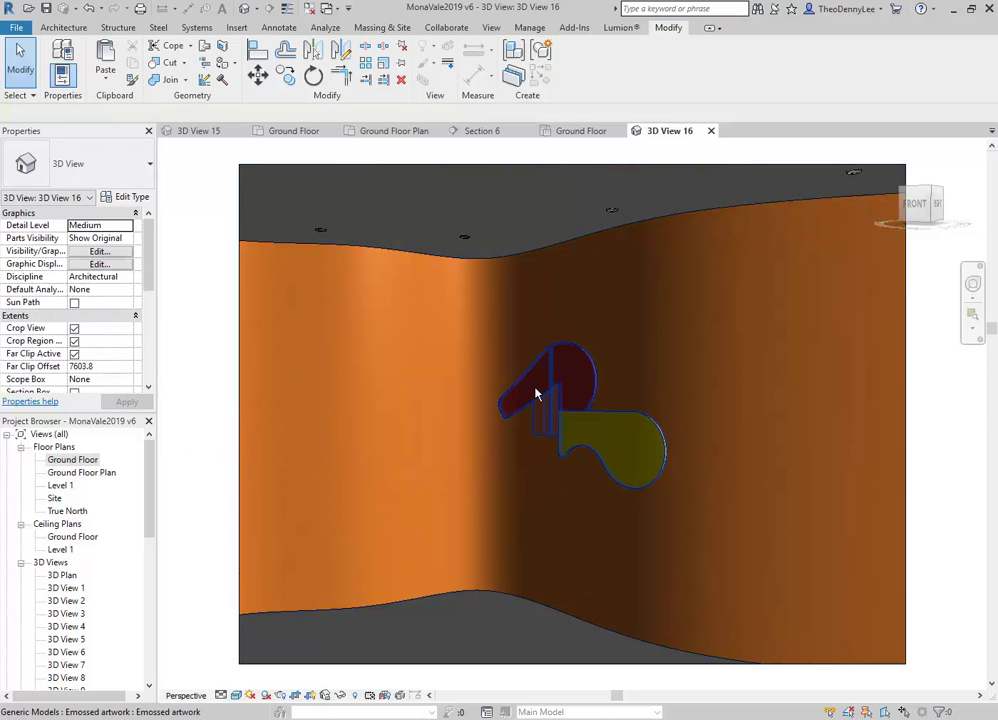
pyautogui.scroll(3, 535, 393)
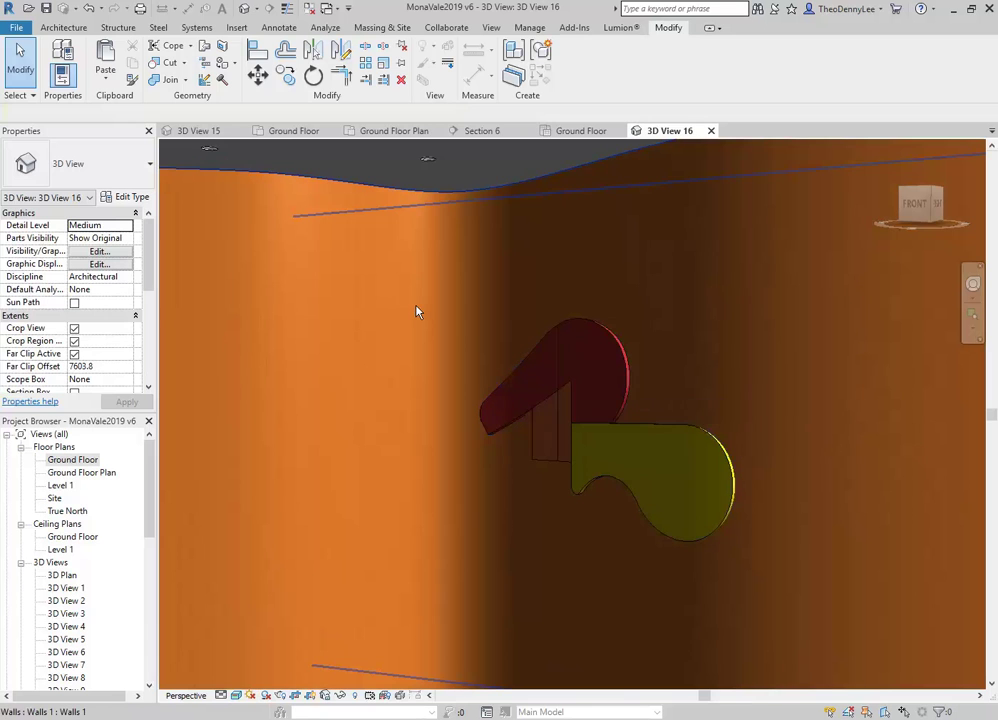
# Return to the Ground Floor plan and bring up the options for adding a component.
pyautogui.doubleClick(74, 461)
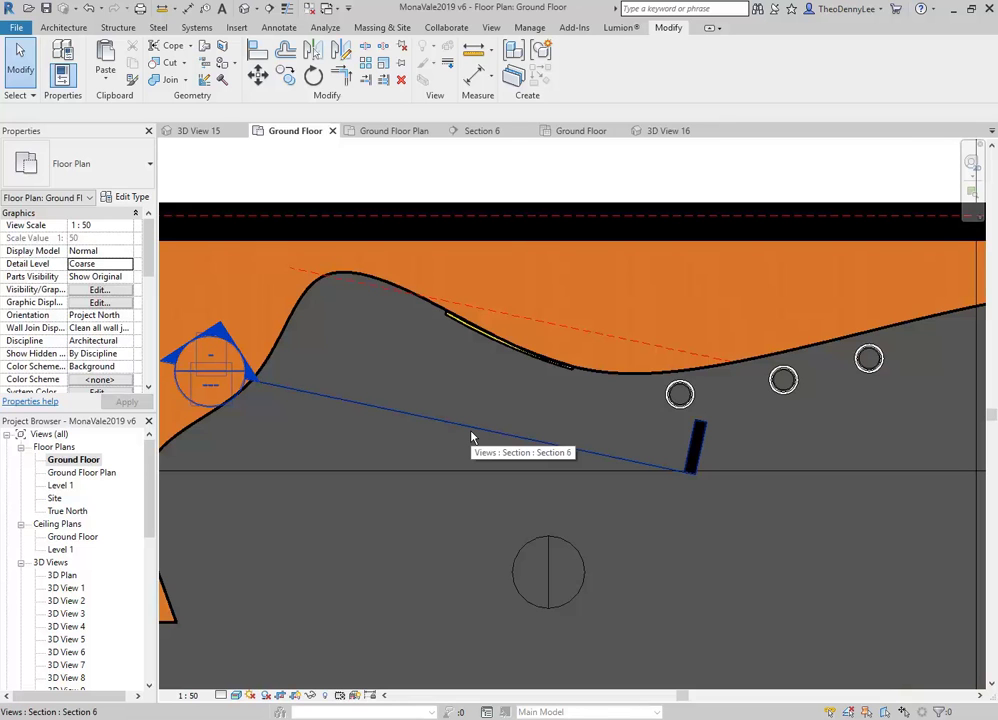
pyautogui.scroll(-3, 471, 435)
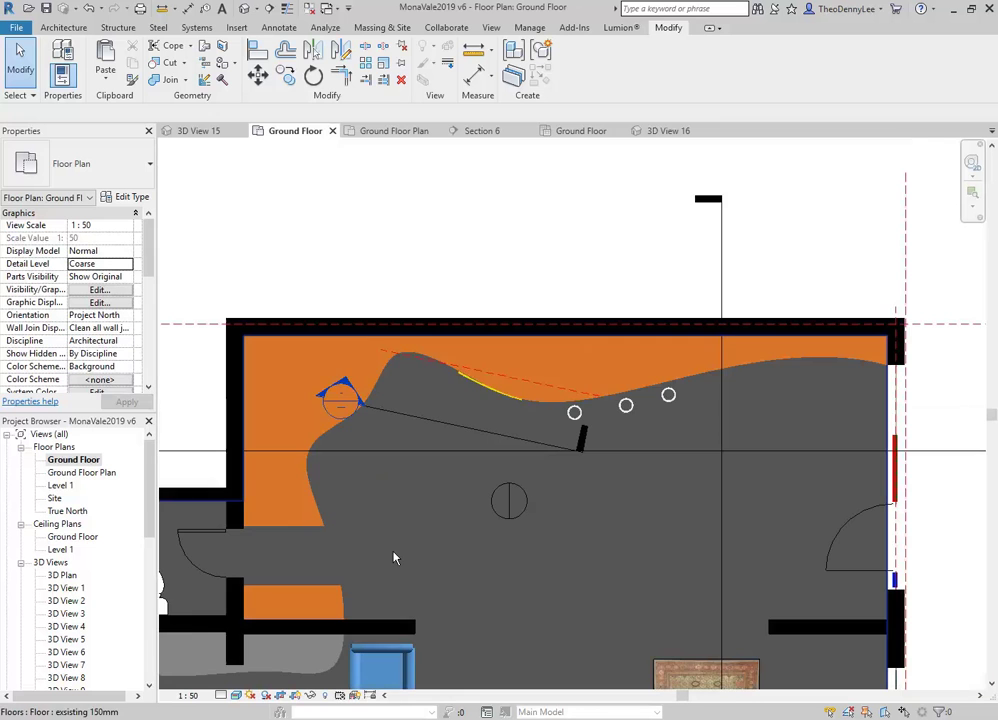
pyautogui.moveTo(395, 558); pyautogui.dragTo(428, 385, button='middle')
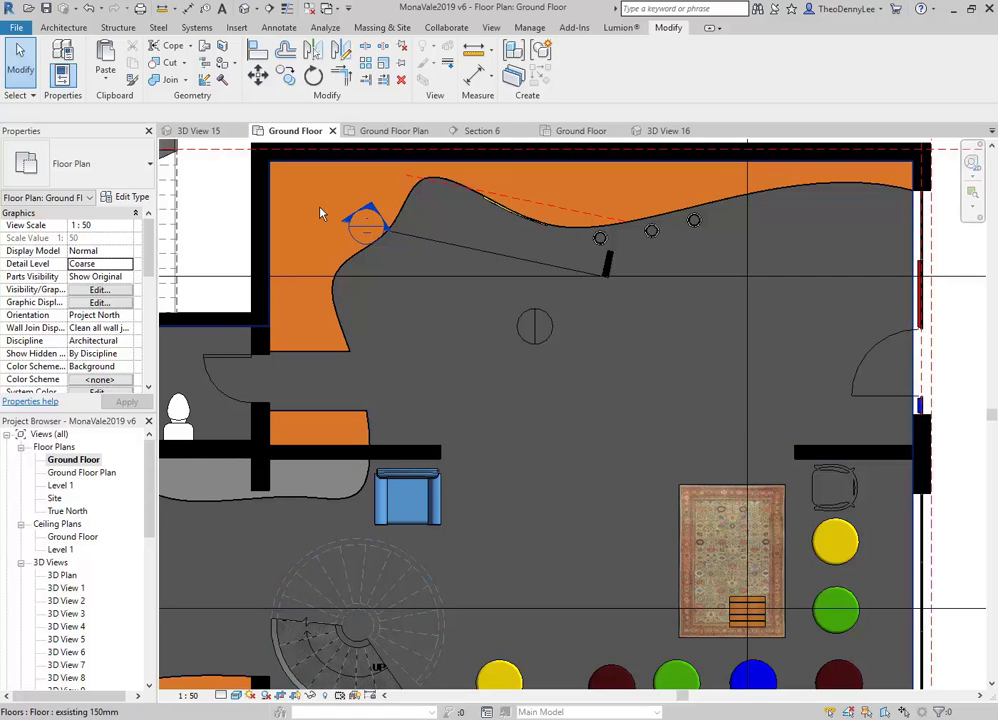
pyautogui.click(63, 27)
pyautogui.click(165, 78)
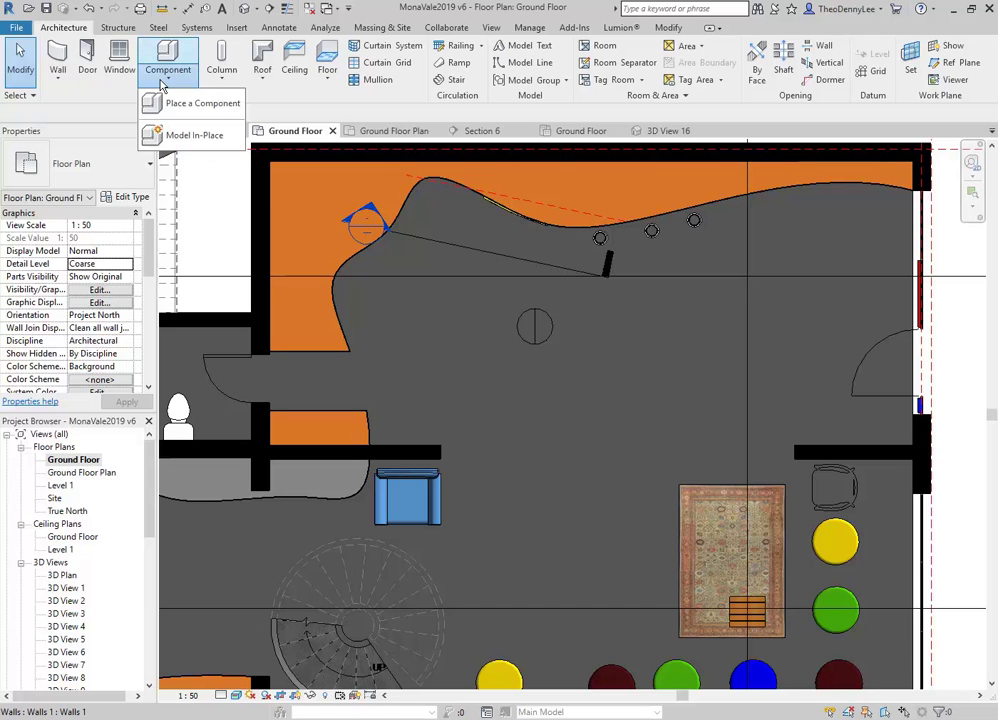
# Create an in-place model in the Generic Models category with the name Generic Models 1.
pyautogui.click(182, 137)
pyautogui.scroll(-2, 440, 281)
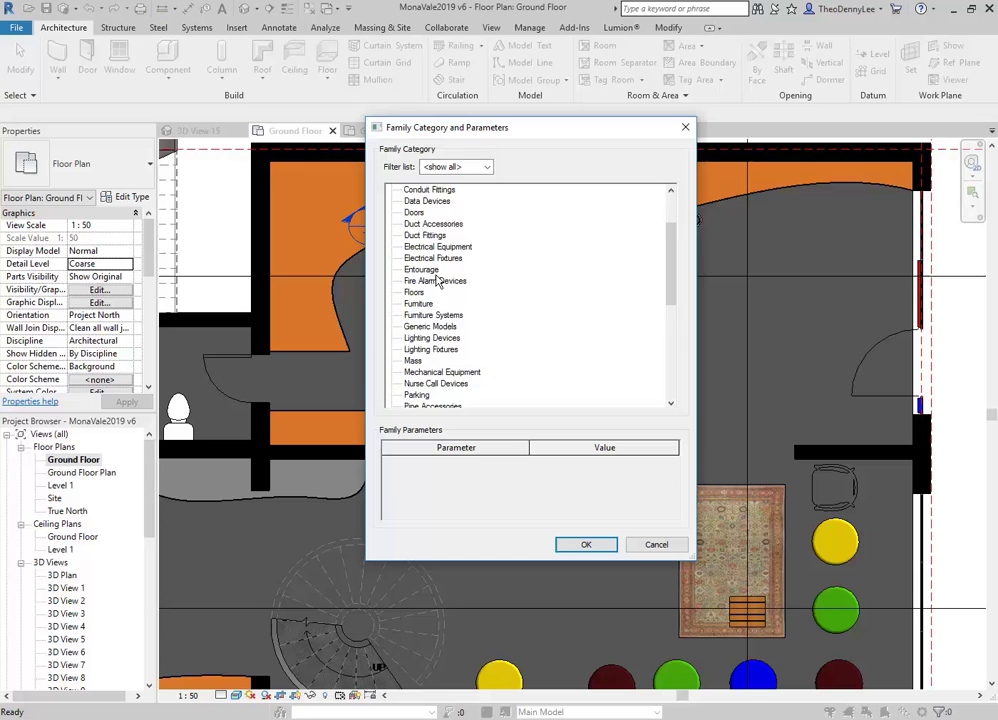
pyautogui.scroll(-2, 437, 282)
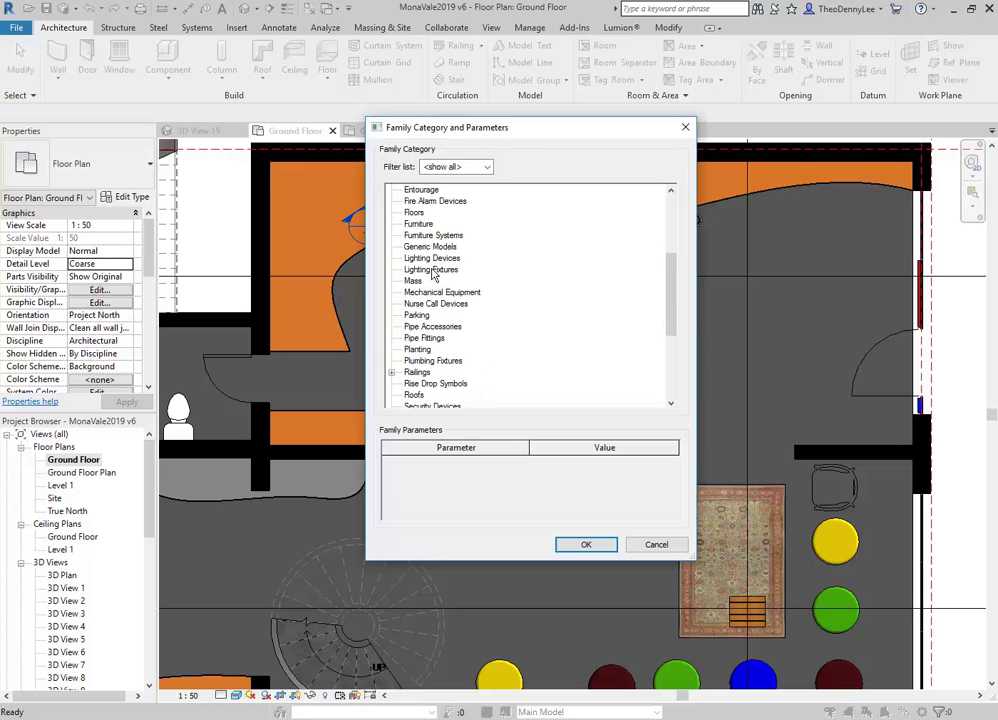
pyautogui.scroll(1, 433, 278)
pyautogui.click(431, 281)
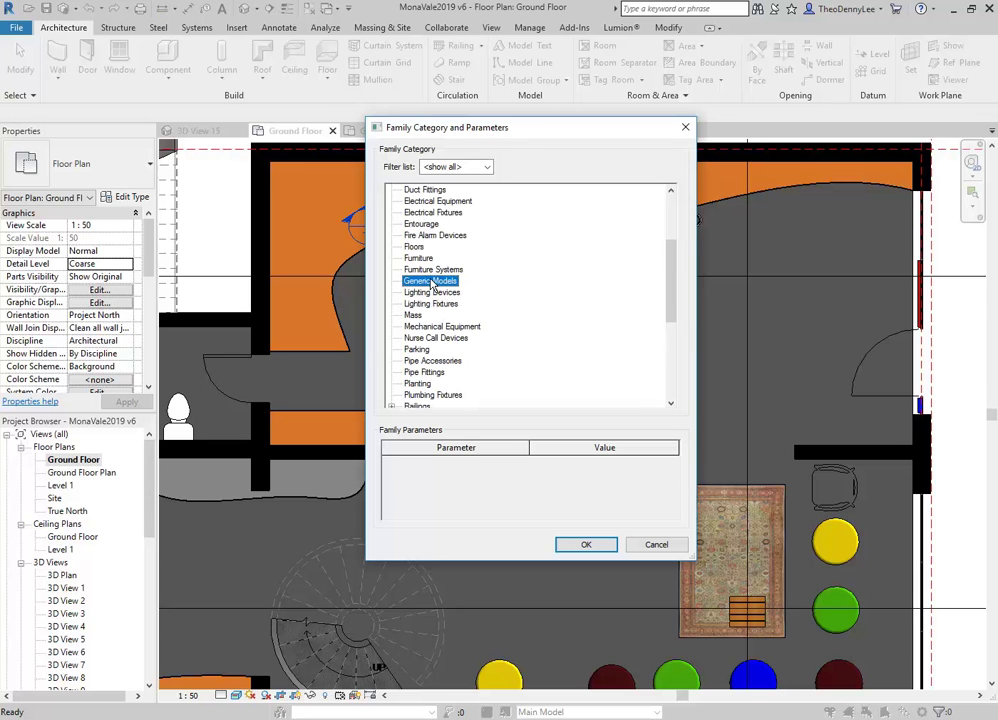
pyautogui.click(436, 305)
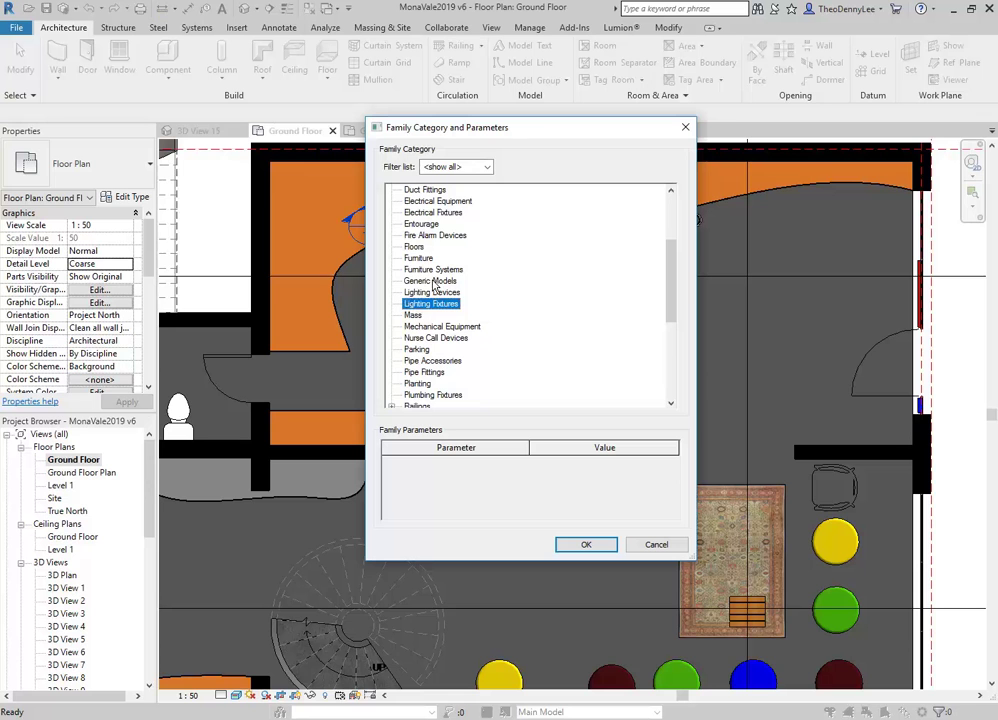
pyautogui.click(432, 281)
pyautogui.press('Return')
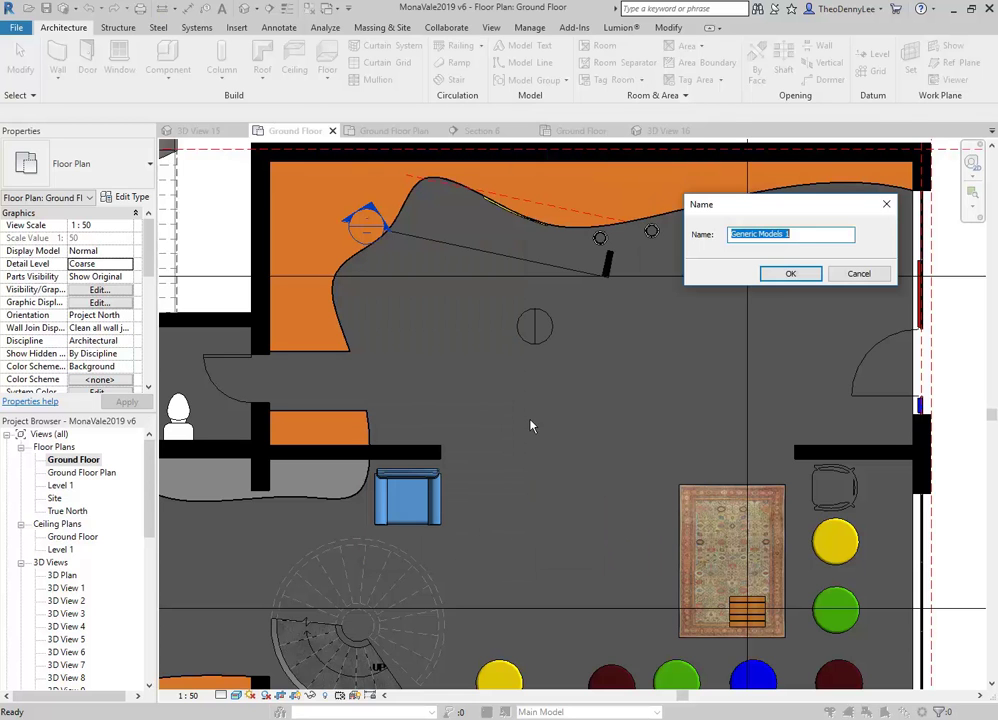
pyautogui.click(789, 274)
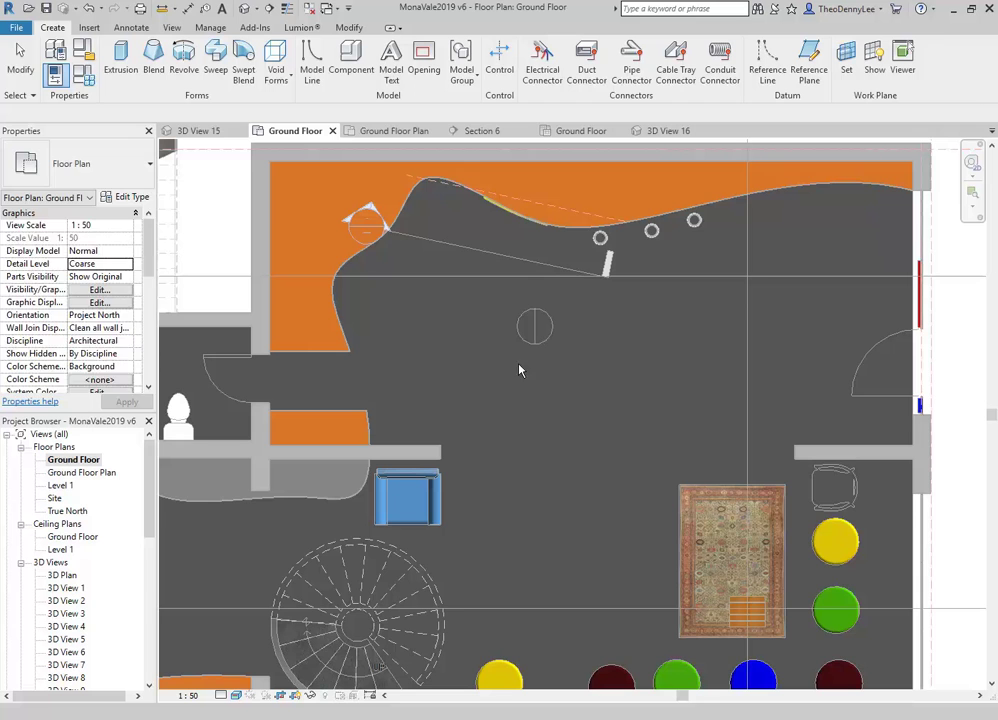
# Open the Ground Floor reflected ceiling plan and frame the two main rooms.
pyautogui.scroll(-3, 512, 353)
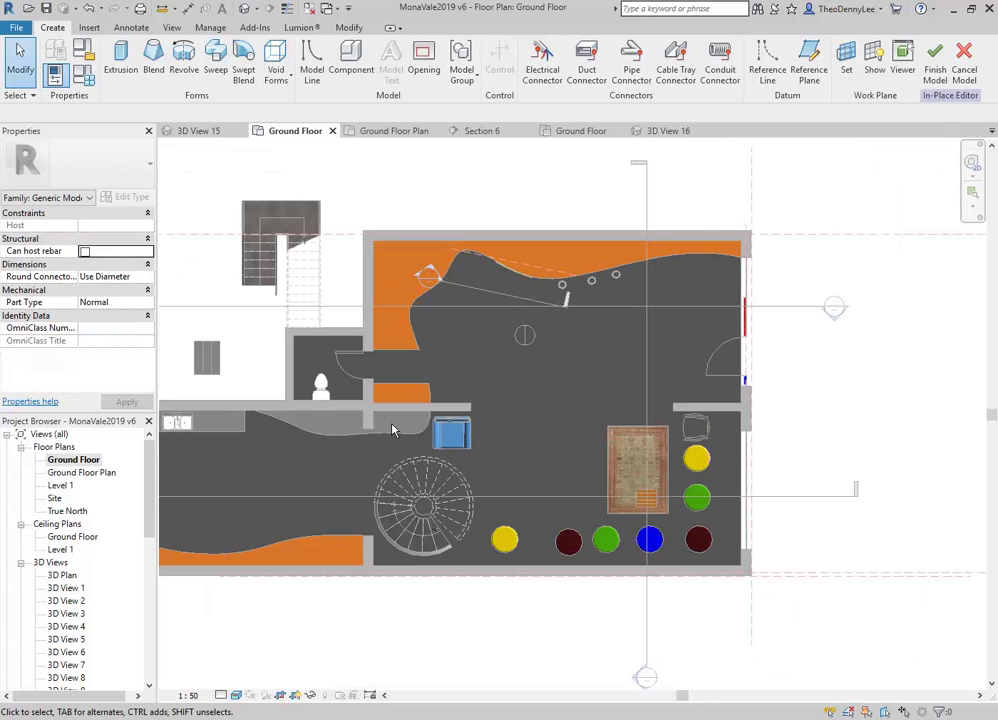
pyautogui.scroll(1, 477, 438)
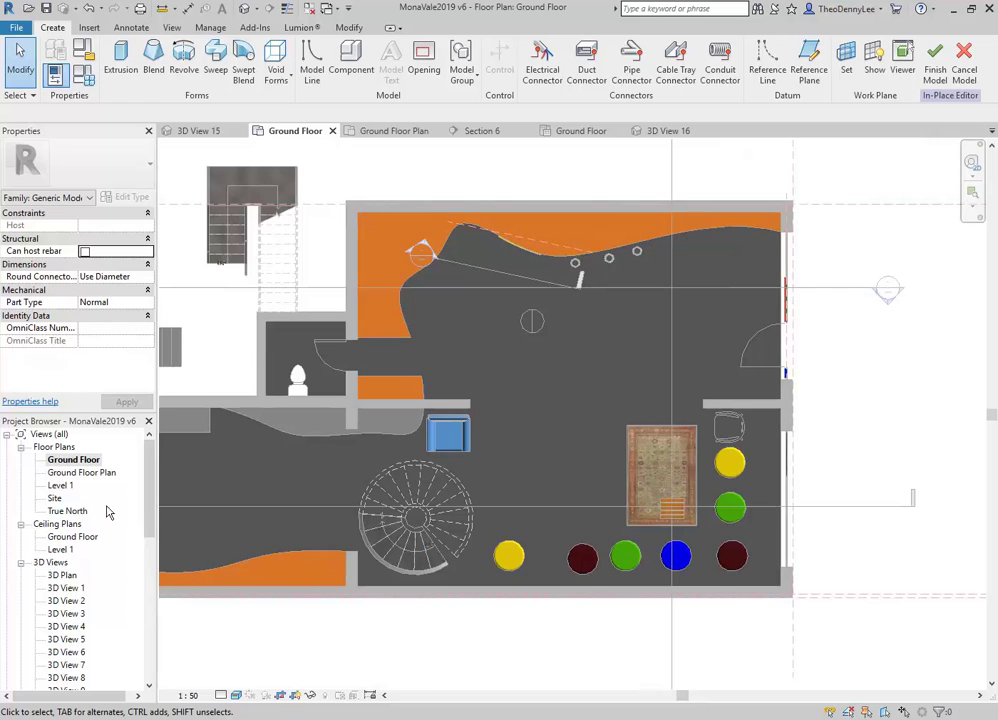
pyautogui.doubleClick(70, 537)
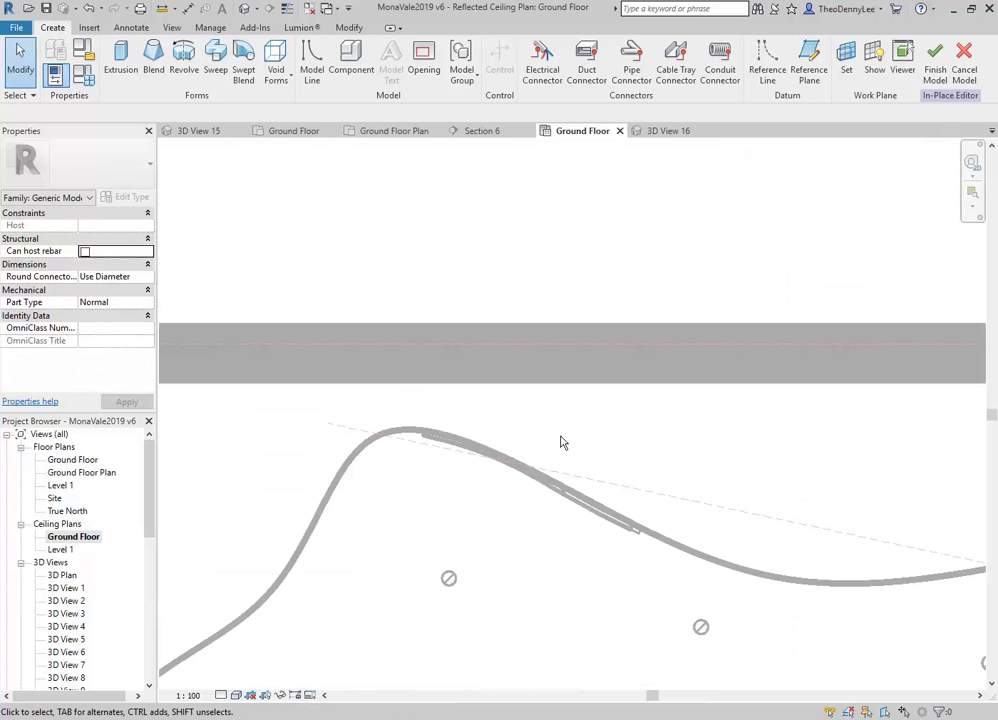
pyautogui.scroll(-5, 561, 437)
pyautogui.scroll(-1, 560, 544)
pyautogui.moveTo(560, 543); pyautogui.dragTo(488, 307, button='middle')
pyautogui.scroll(-4, 434, 340)
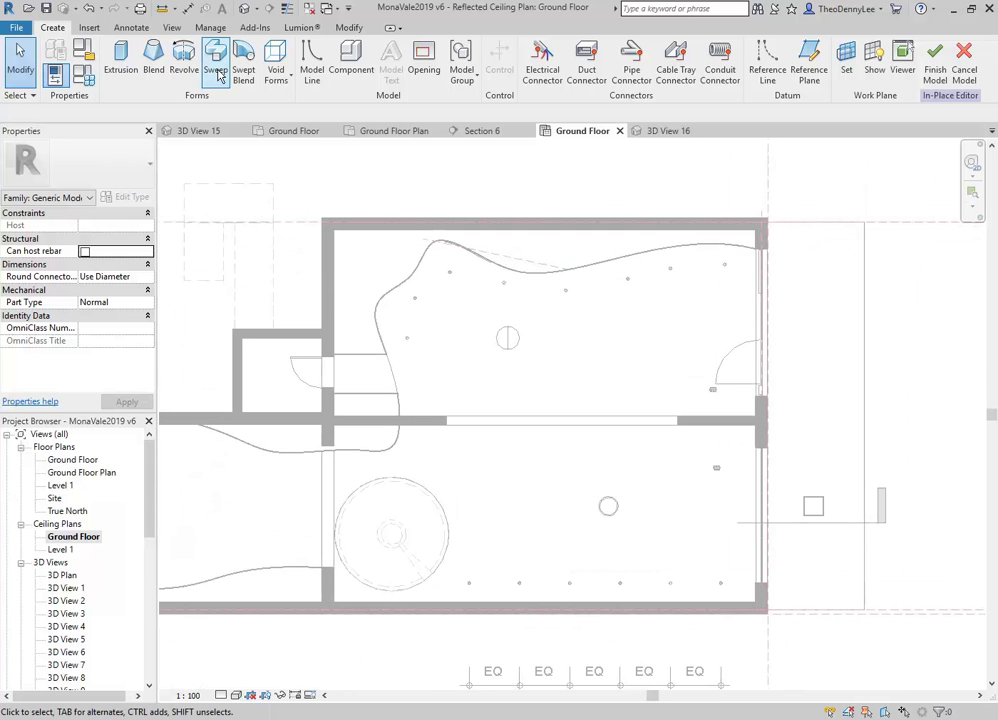
# Start a sweep and set its work plane by picking the plain plasterboard ceiling of the lower room.
pyautogui.click(216, 75)
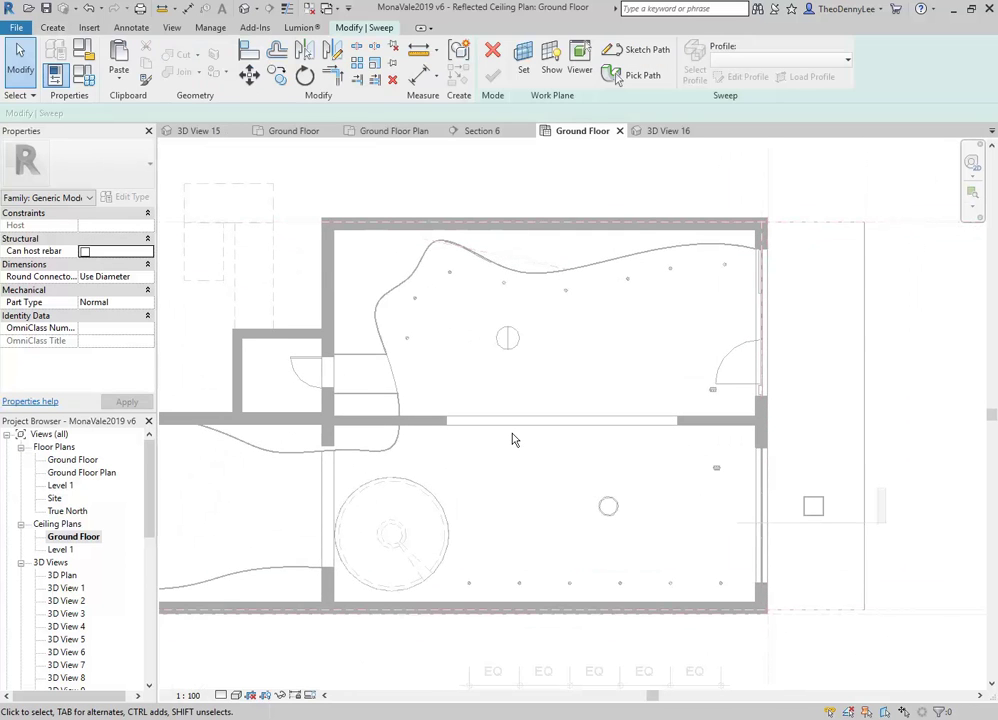
pyautogui.click(523, 63)
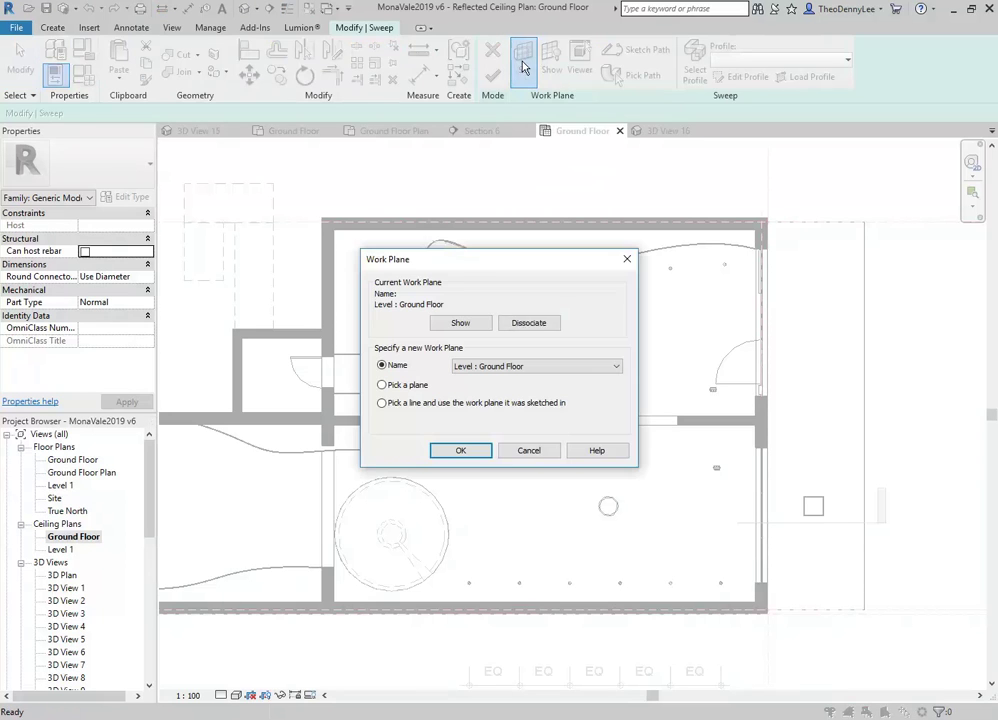
pyautogui.click(546, 366)
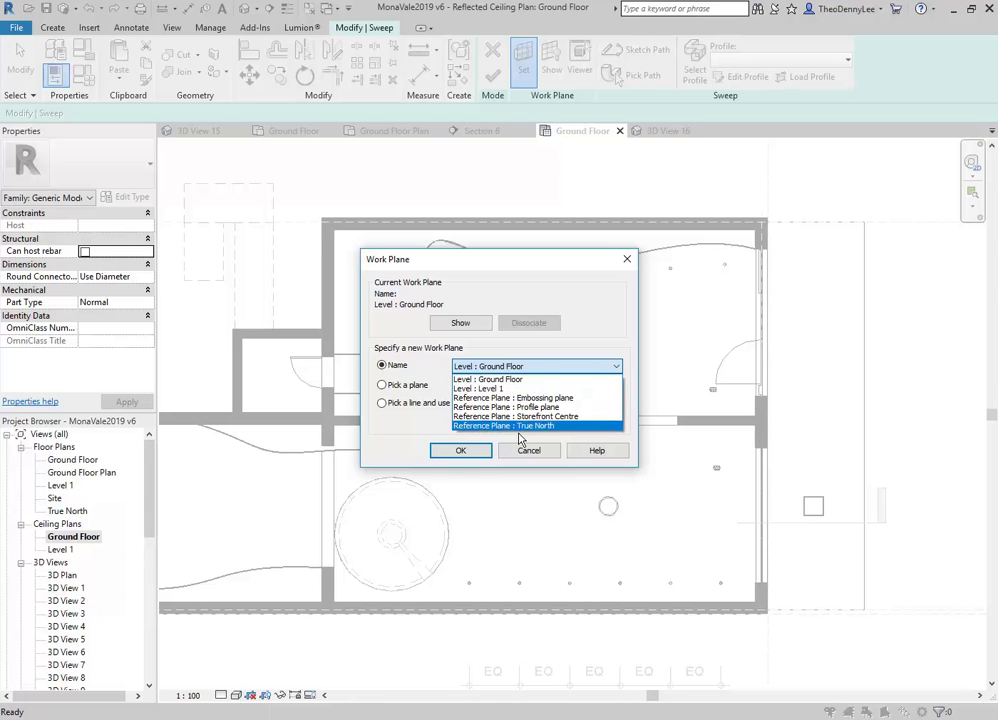
pyautogui.click(530, 379)
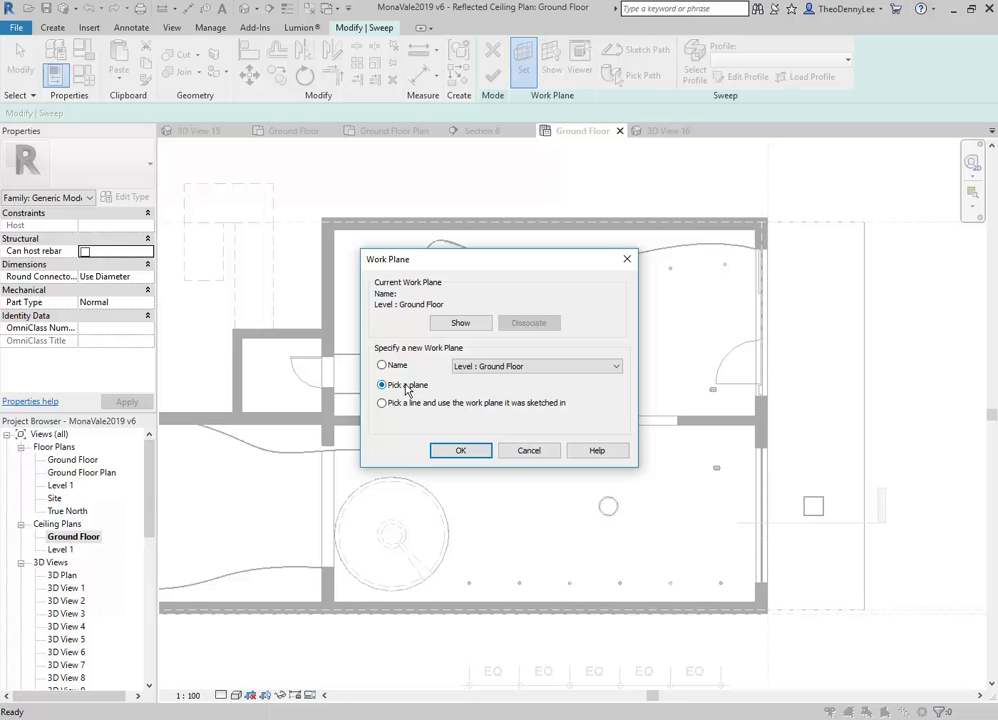
pyautogui.click(464, 456)
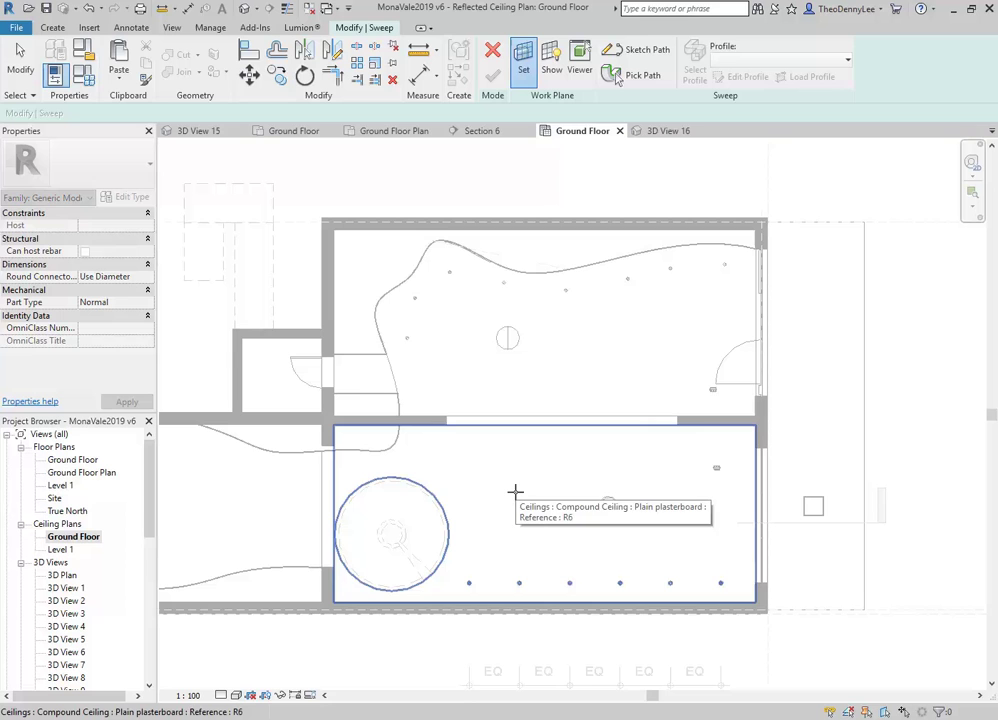
pyautogui.click(515, 491)
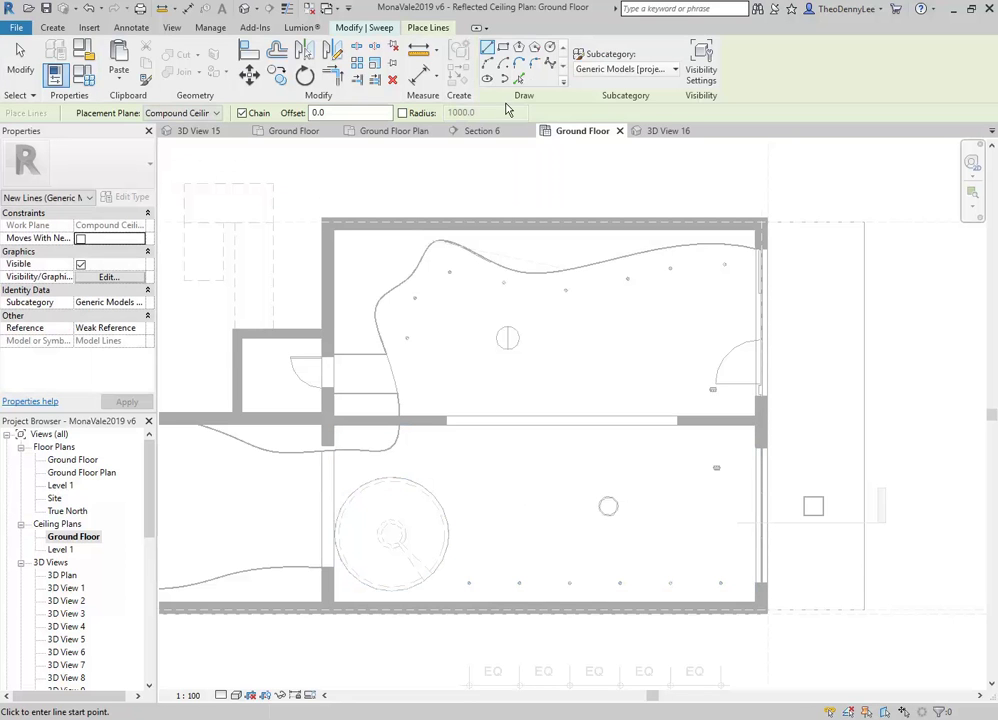
# Draw a wavy spline model line across the upper room, from near the entrance door to the far side of the room.
pyautogui.click(550, 63)
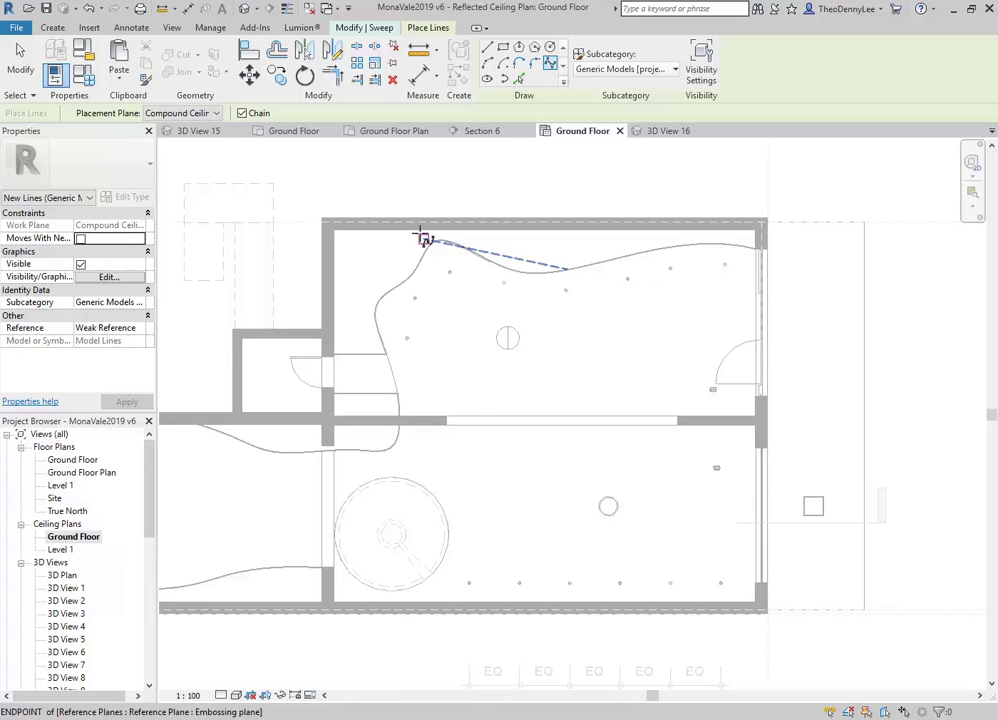
pyautogui.click(721, 324)
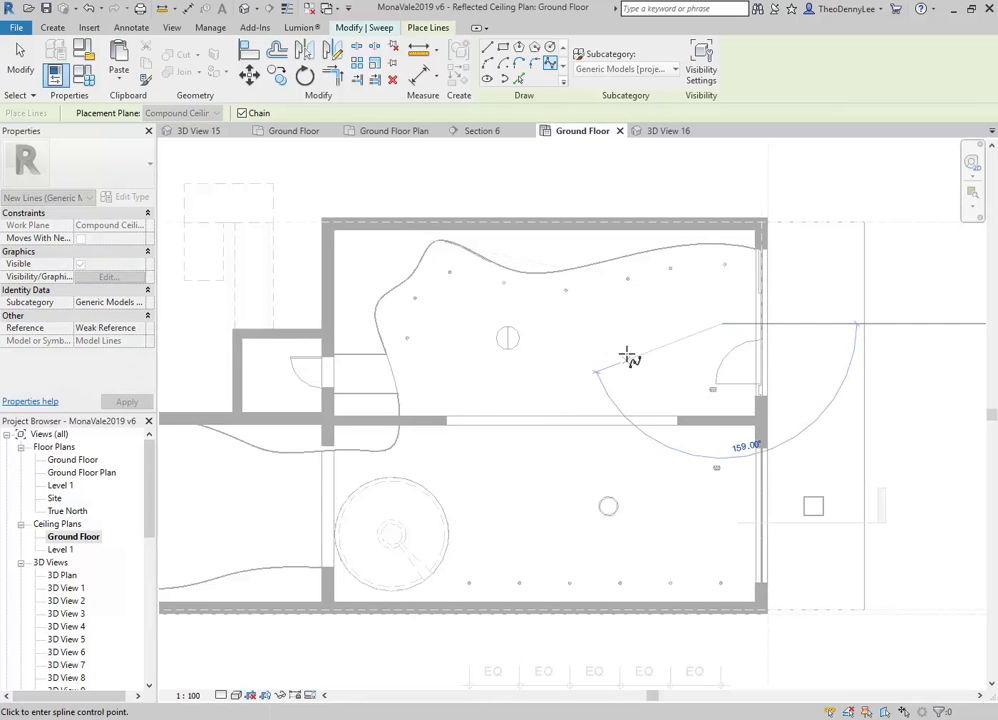
pyautogui.click(618, 325)
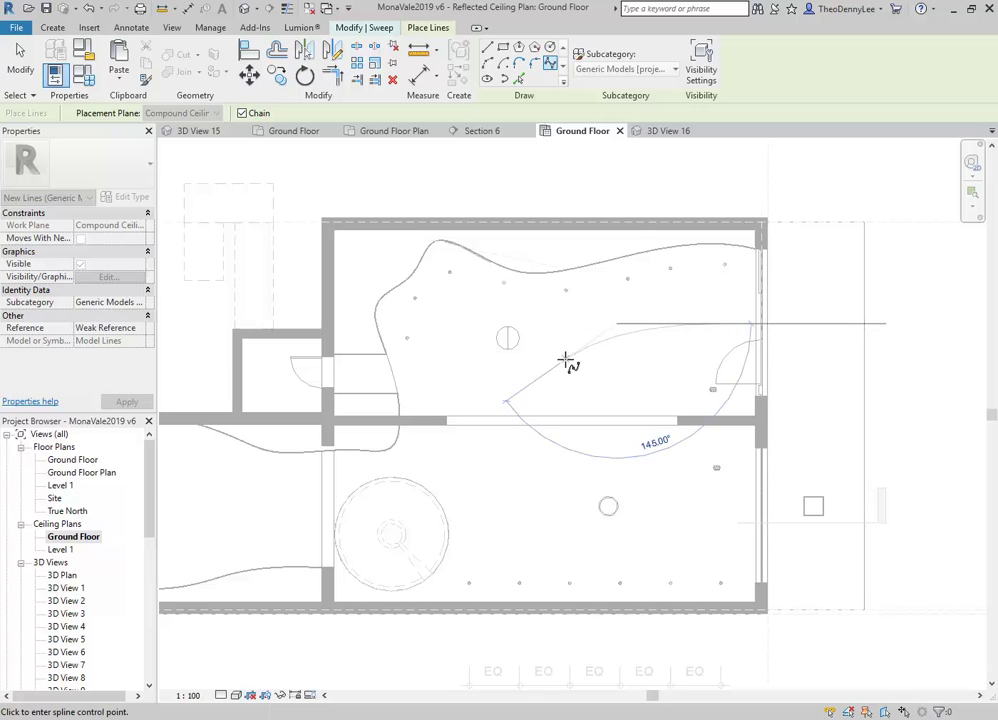
pyautogui.click(518, 378)
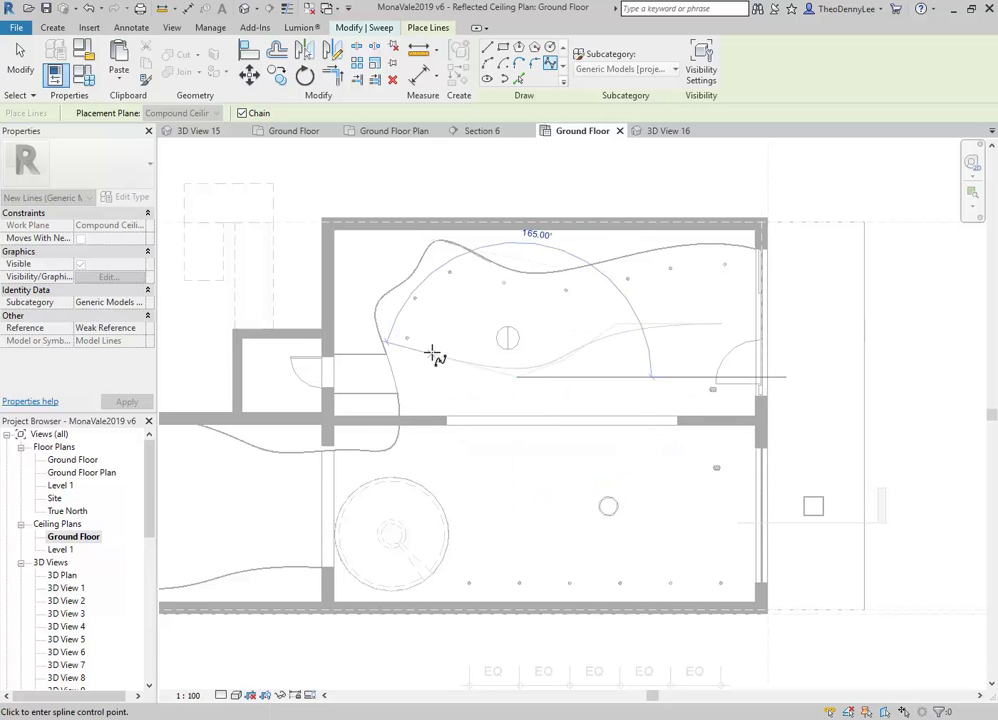
pyautogui.click(461, 350)
pyautogui.click(412, 374)
pyautogui.rightClick(429, 324)
pyautogui.click(458, 335)
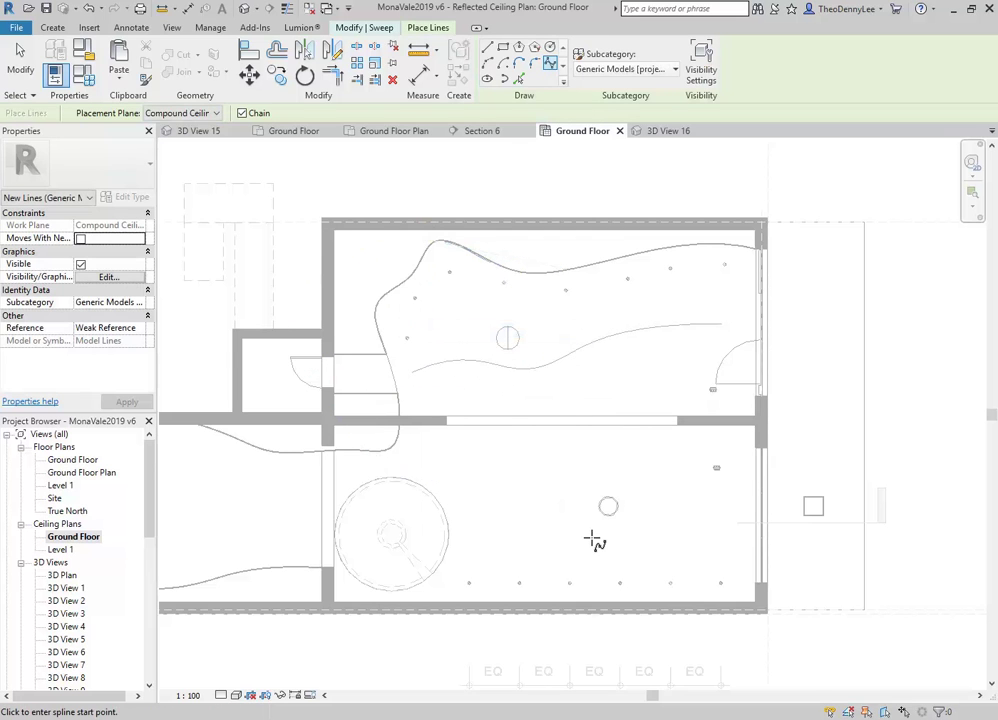
pyautogui.scroll(-1, 585, 495)
pyautogui.moveTo(585, 495); pyautogui.dragTo(526, 493, button='middle')
pyautogui.scroll(1, 563, 390)
pyautogui.scroll(3, 563, 390)
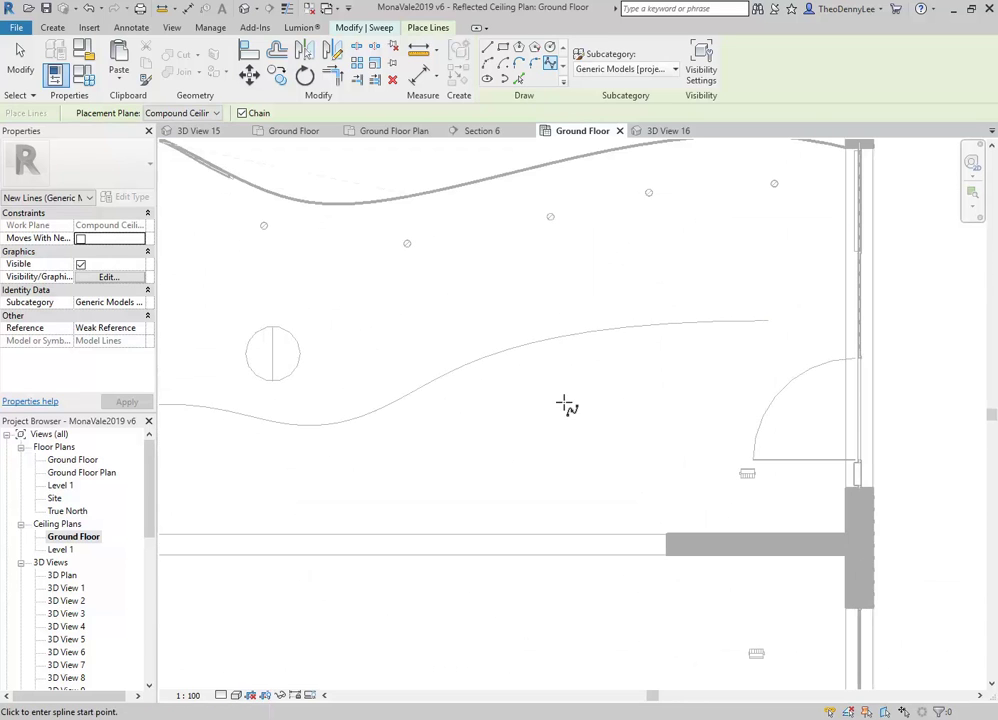
pyautogui.scroll(-2, 563, 407)
pyautogui.moveTo(563, 407); pyautogui.dragTo(673, 406, button='middle')
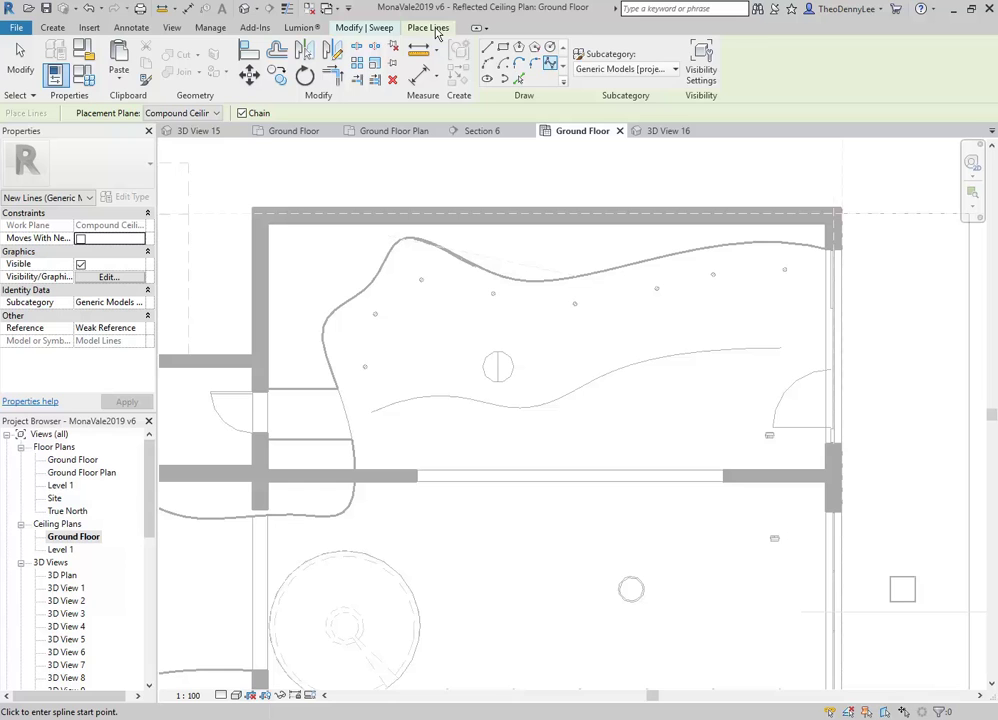
pyautogui.click(351, 29)
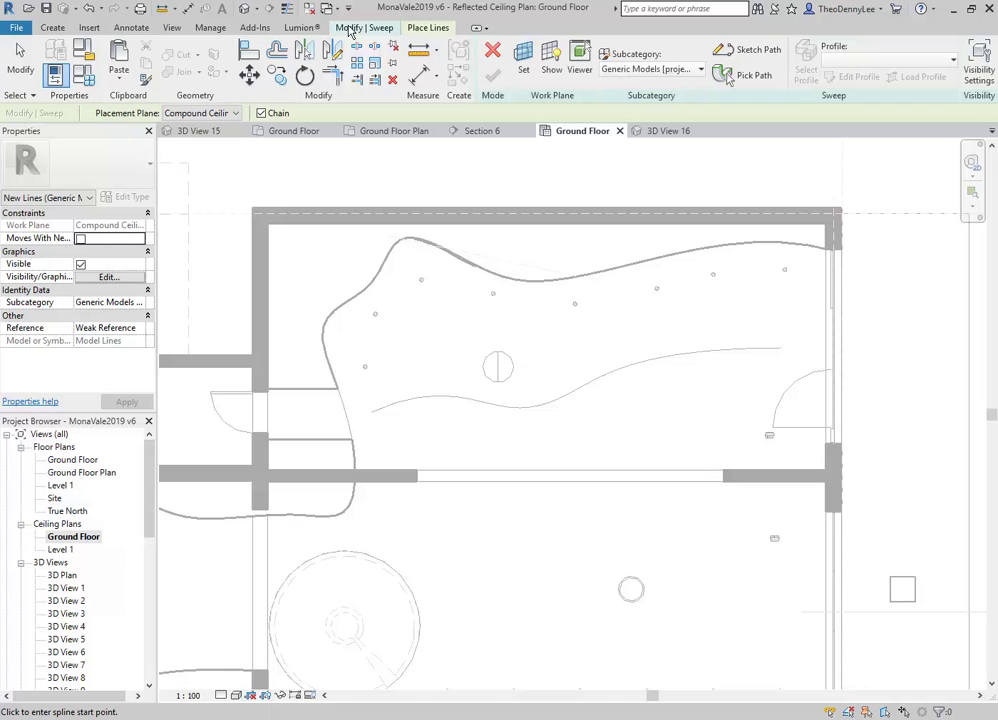
pyautogui.click(428, 29)
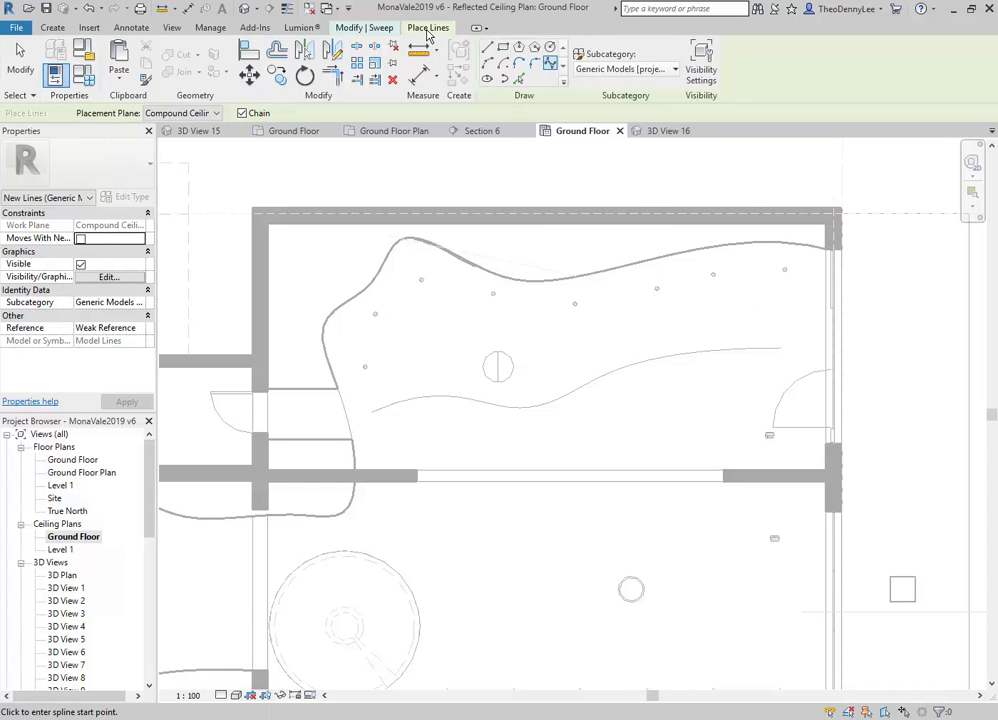
# Exit line placement, return to the sweep tools and connect the new student to the running mode.
pyautogui.rightClick(450, 250)
pyautogui.click(488, 259)
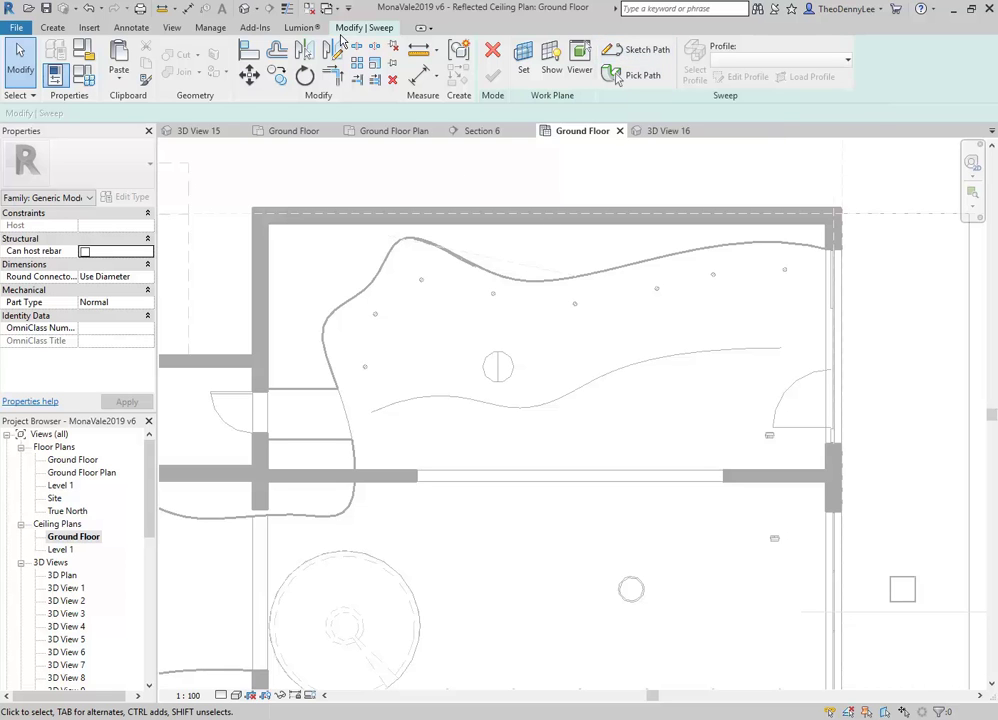
pyautogui.click(52, 27)
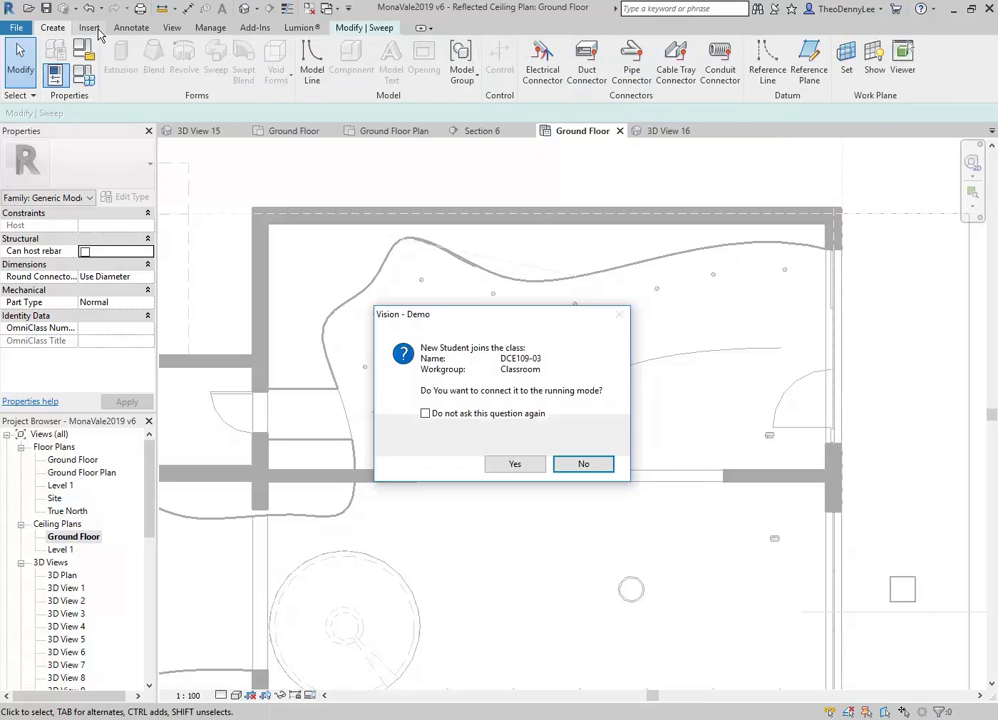
pyautogui.click(357, 30)
pyautogui.click(515, 463)
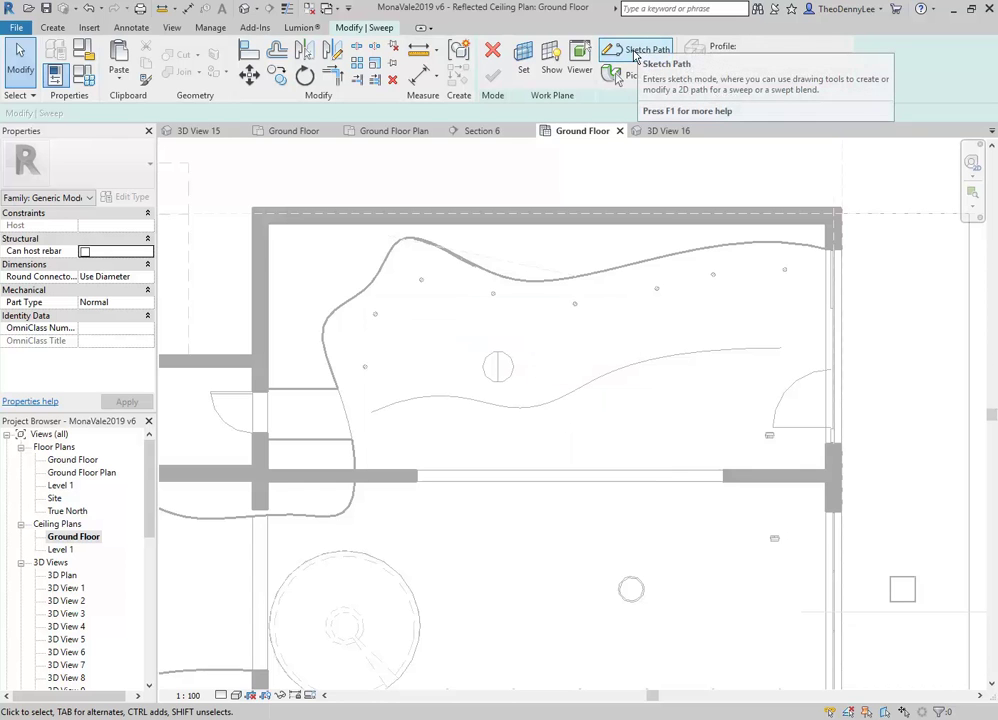
# Sketch the sweep path as a spline between the model line's two endpoints, roughly following its curve, accepting the student connection request.
pyautogui.click(636, 52)
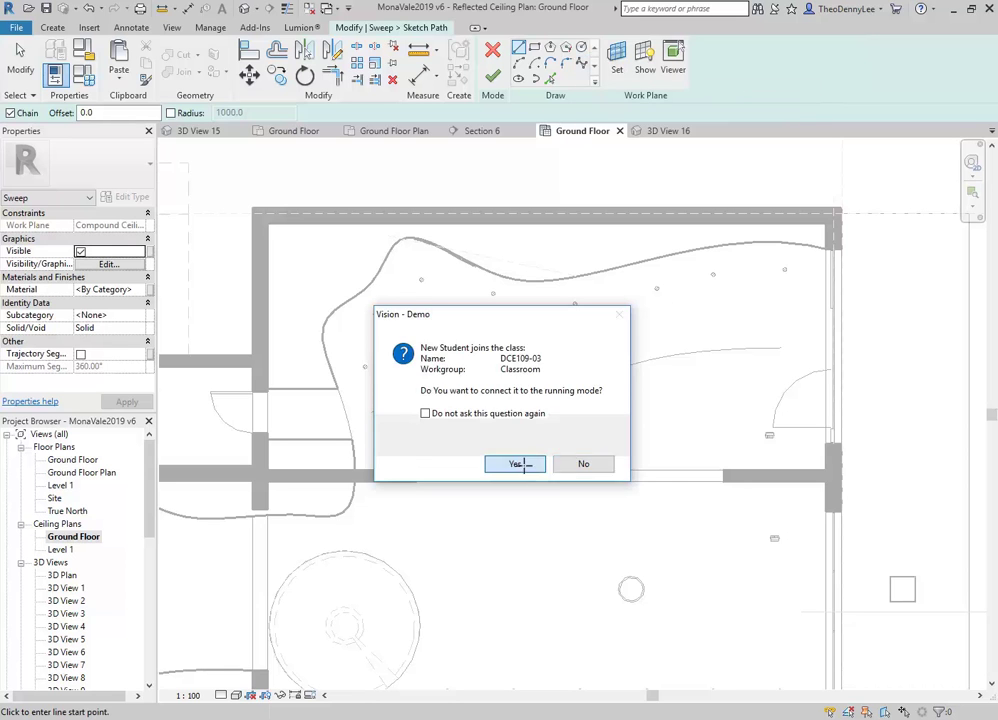
pyautogui.click(517, 465)
pyautogui.click(582, 65)
pyautogui.click(781, 348)
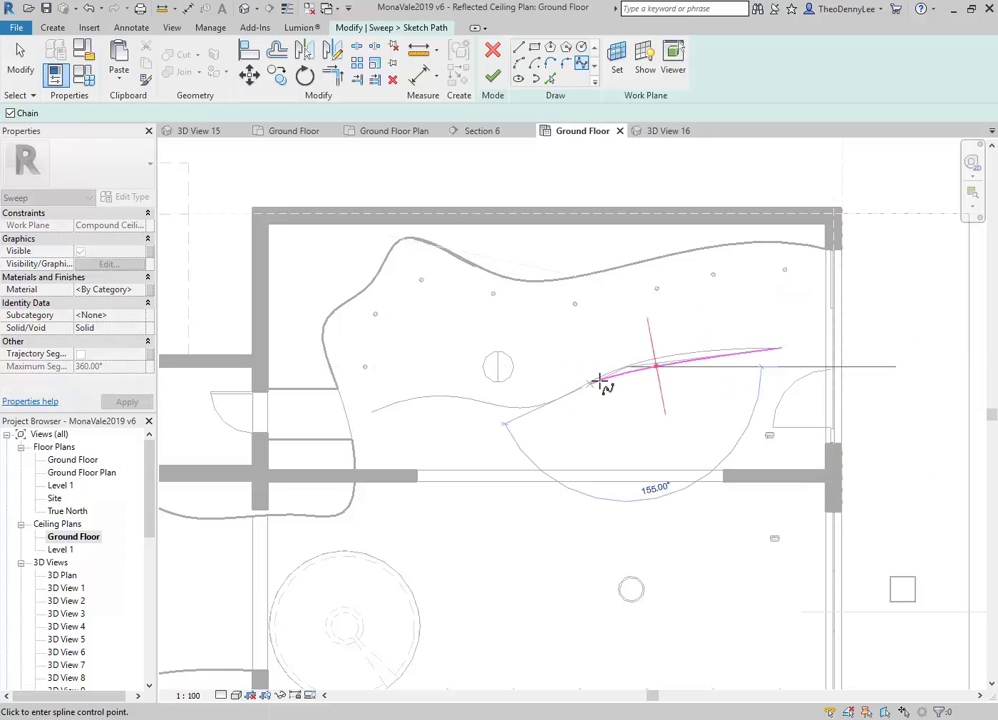
pyautogui.click(527, 404)
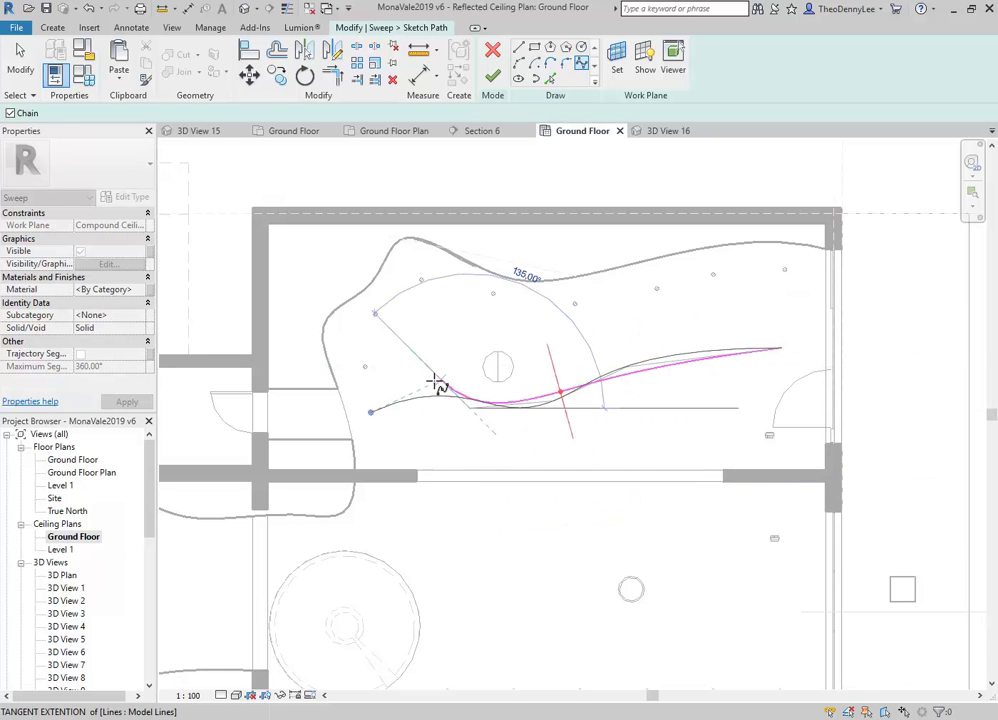
pyautogui.click(368, 401)
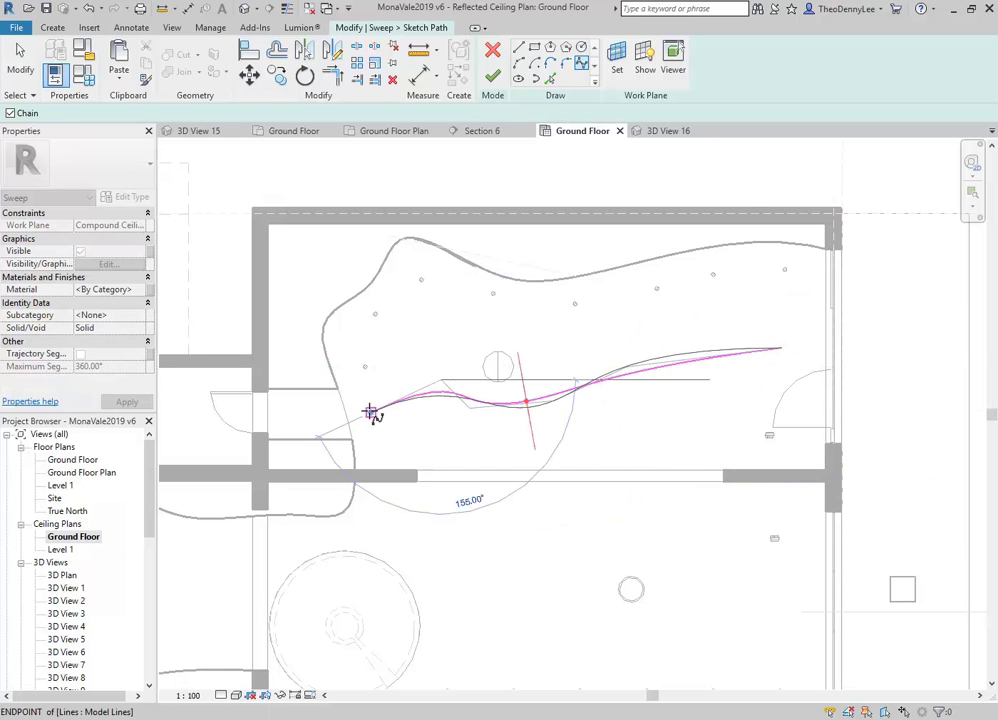
pyautogui.rightClick(407, 330)
pyautogui.click(422, 343)
# Reshape the sweep path spline by moving its inner control points to match the model line's waves more closely.
pyautogui.click(524, 402)
pyautogui.moveTo(628, 368); pyautogui.dragTo(628, 331)
pyautogui.moveTo(550, 400); pyautogui.dragTo(557, 426)
pyautogui.moveTo(474, 420); pyautogui.dragTo(415, 382)
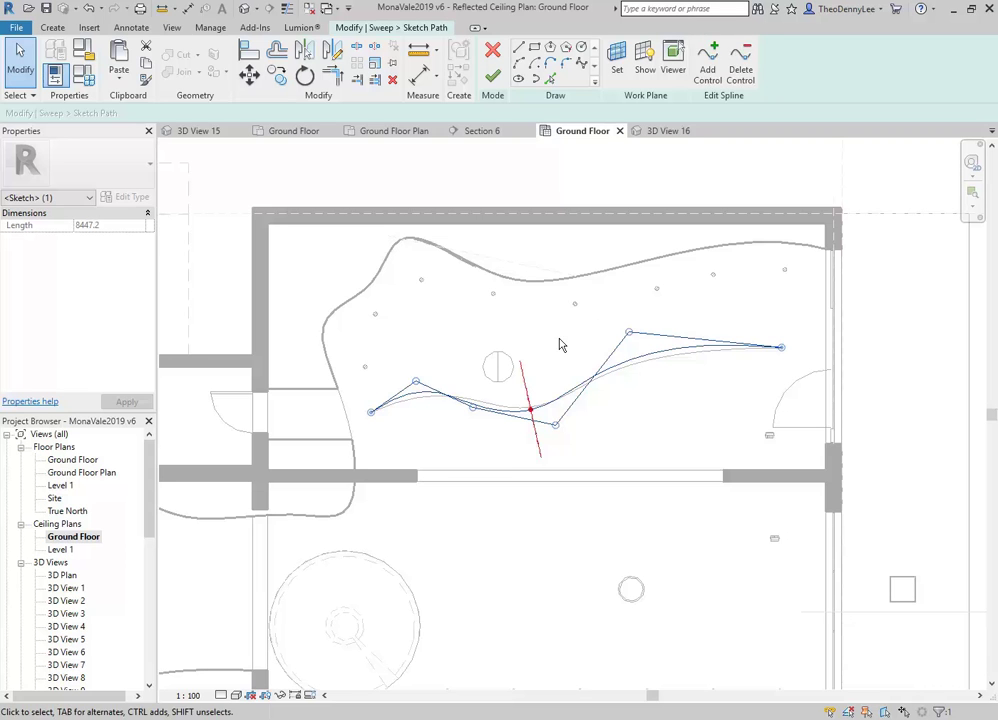
pyautogui.press('Escape')
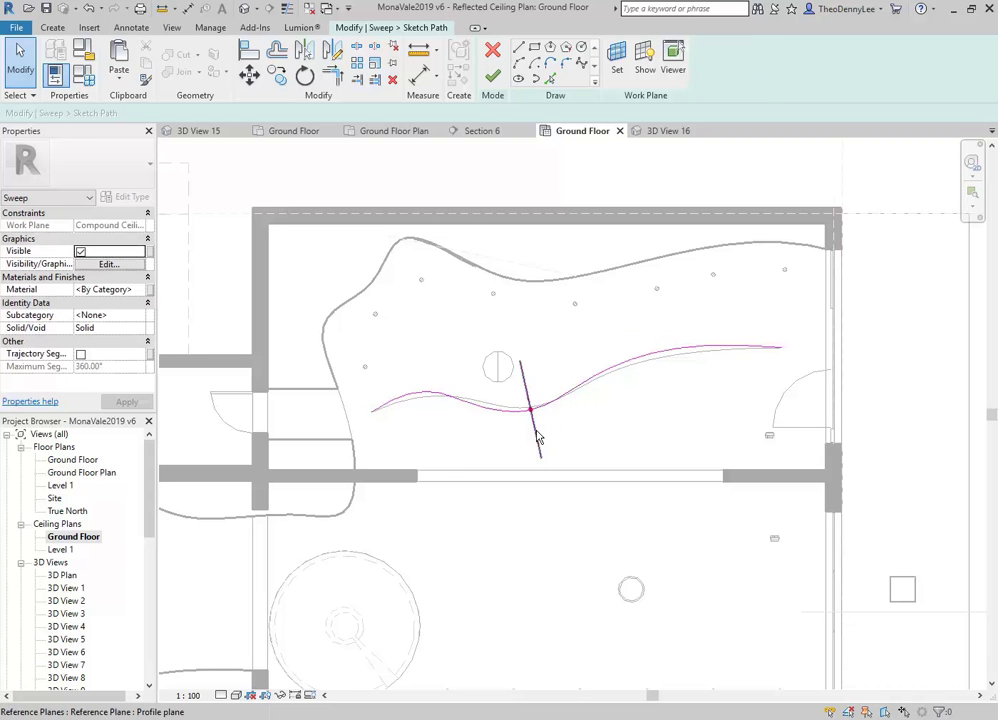
pyautogui.scroll(3, 498, 396)
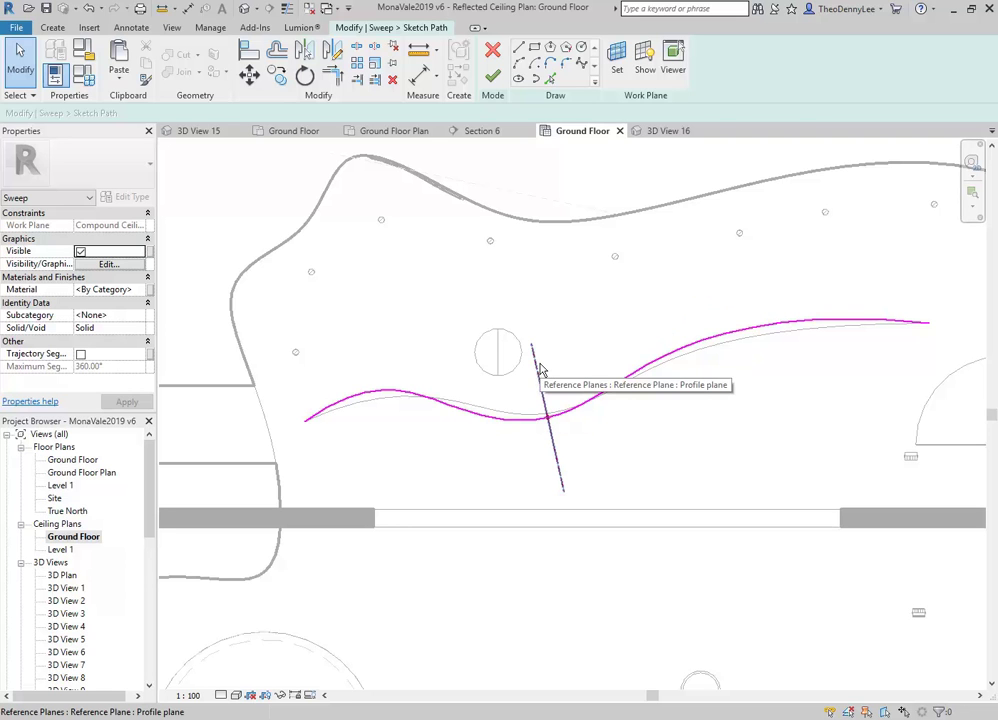
# Finish the spline path sketch and return to the sweep.
pyautogui.click(493, 77)
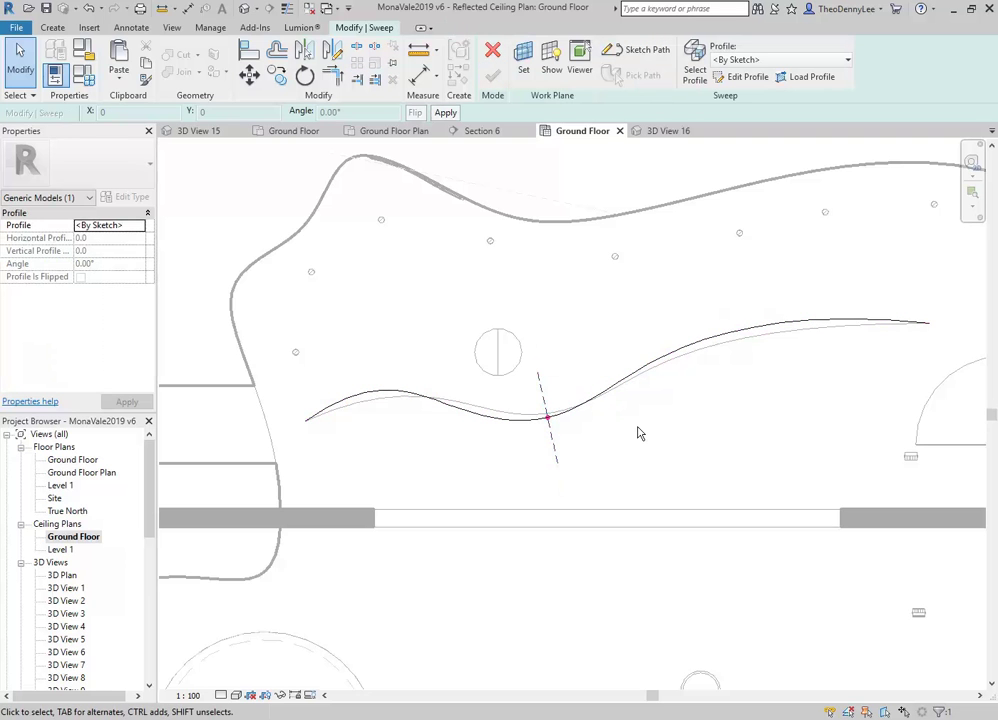
pyautogui.scroll(-2, 640, 432)
pyautogui.moveTo(640, 432); pyautogui.dragTo(481, 403, button='middle')
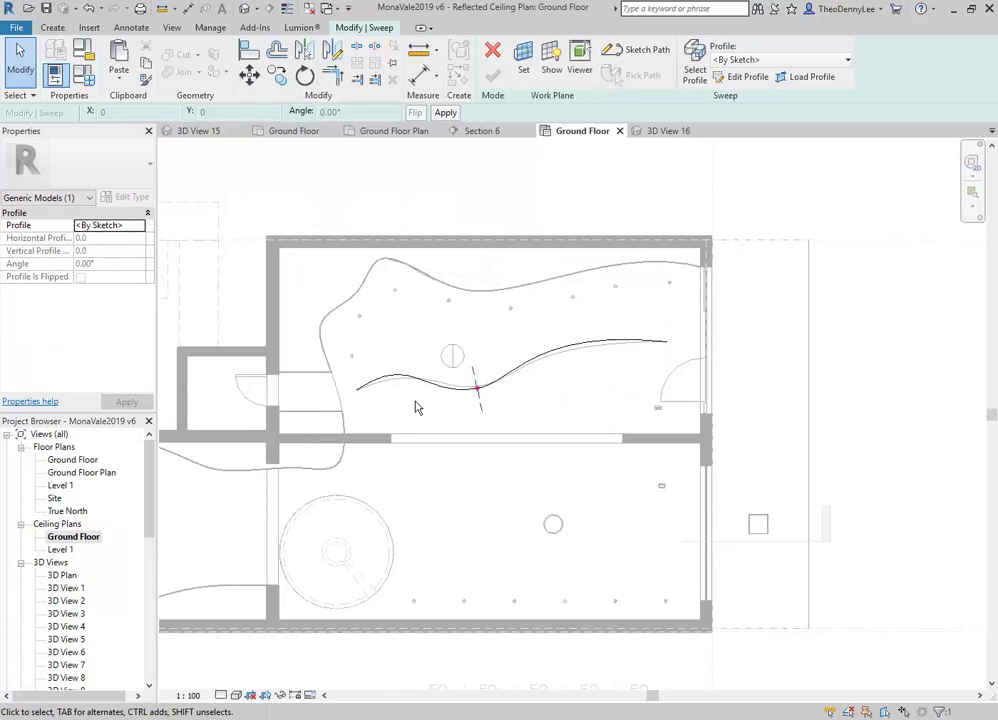
pyautogui.scroll(-3, 468, 403)
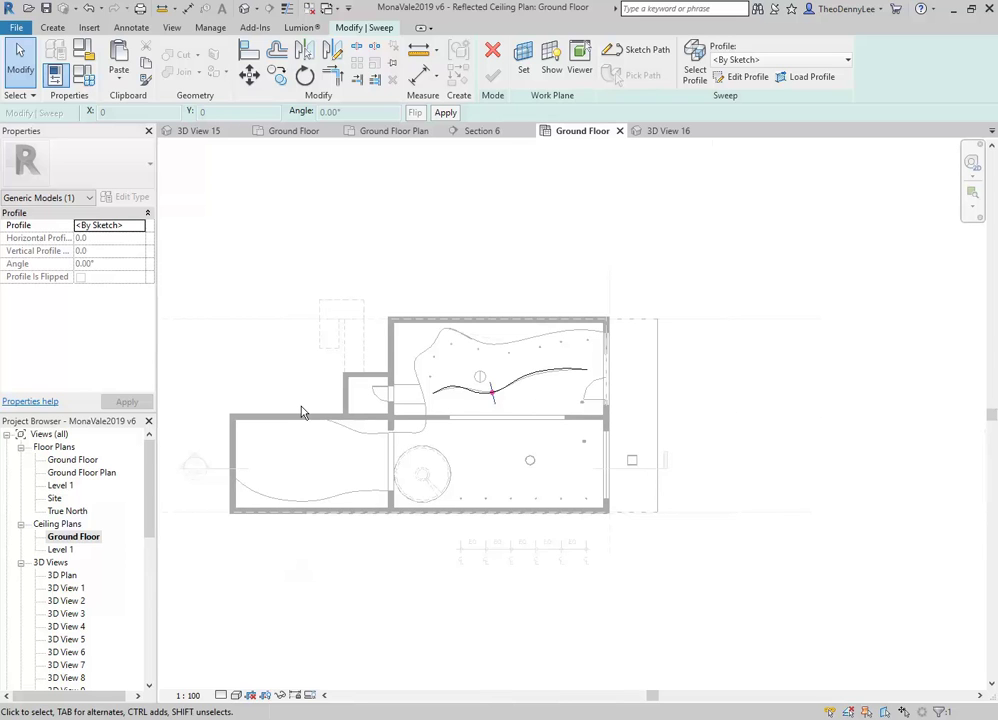
pyautogui.scroll(3, 505, 398)
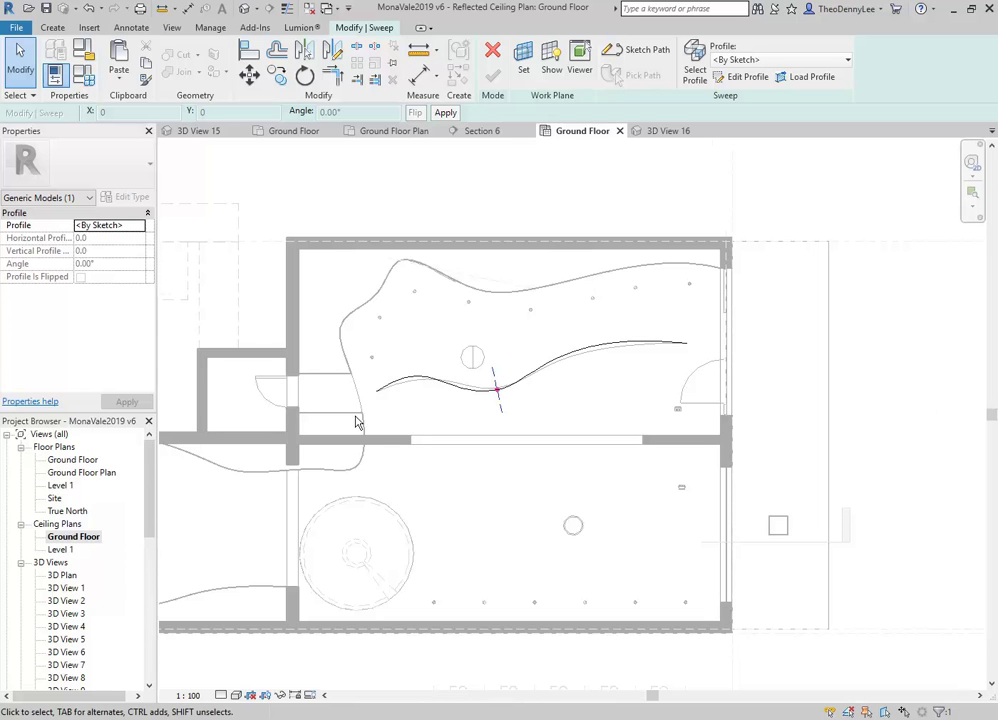
# Open the East elevation and bring the sweep's profile plane above the entrance door into close view.
pyautogui.moveTo(149, 499); pyautogui.dragTo(145, 575)
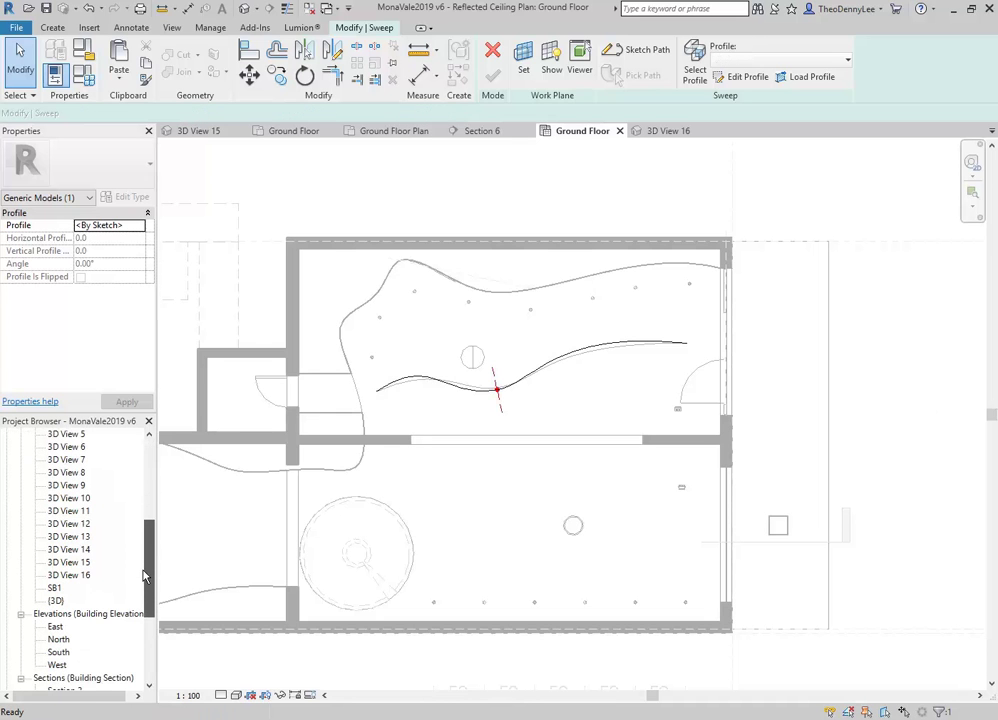
pyautogui.doubleClick(55, 626)
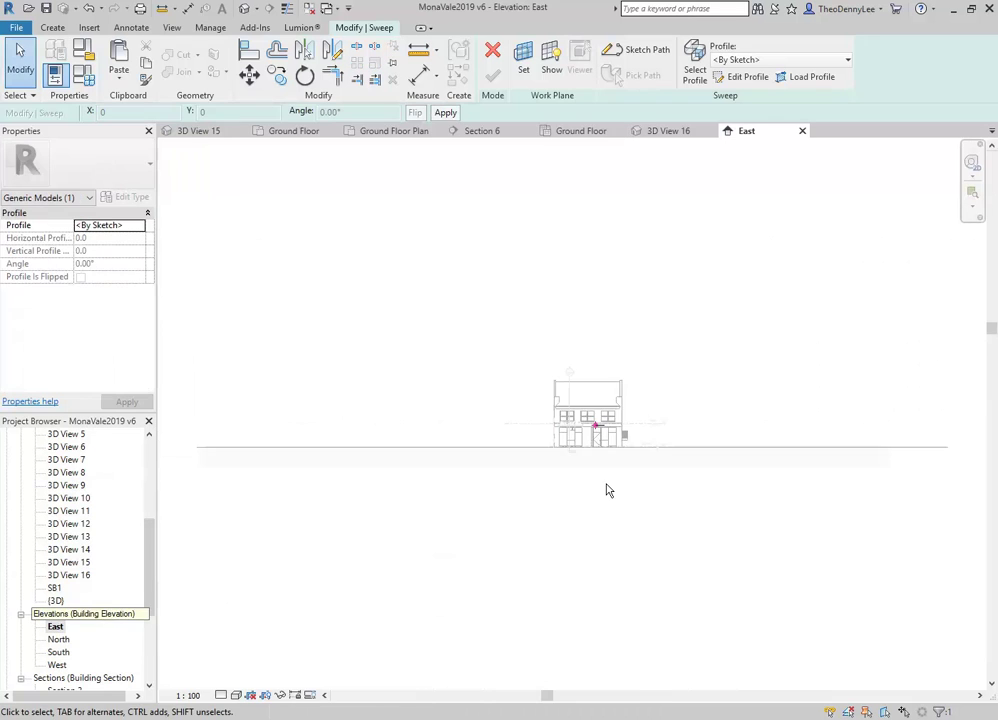
pyautogui.scroll(10, 588, 432)
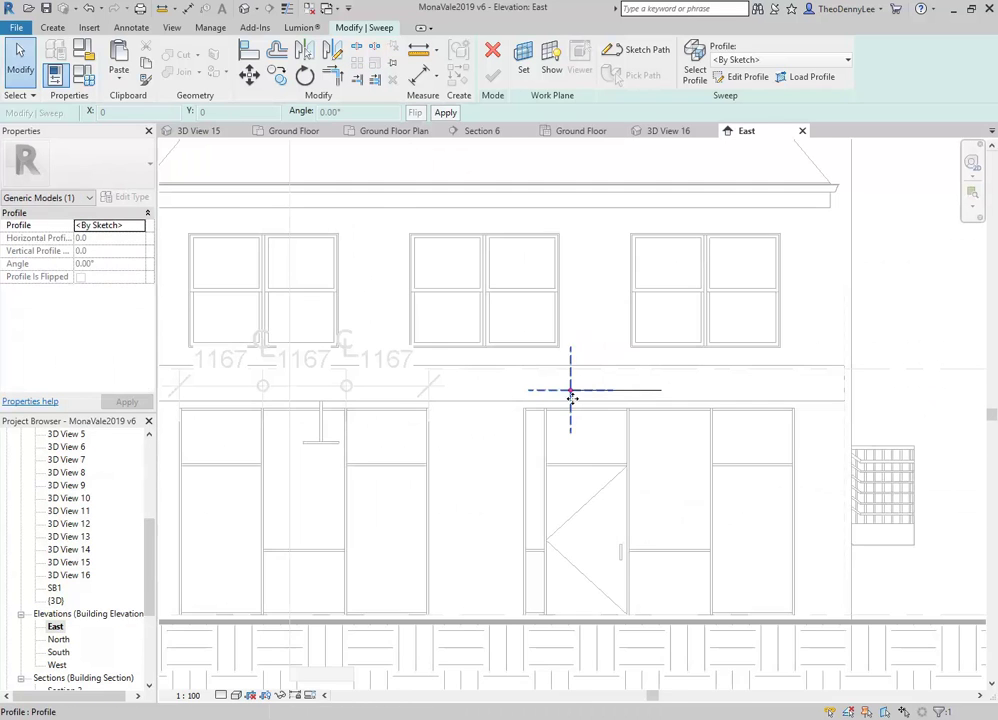
pyautogui.scroll(3, 571, 397)
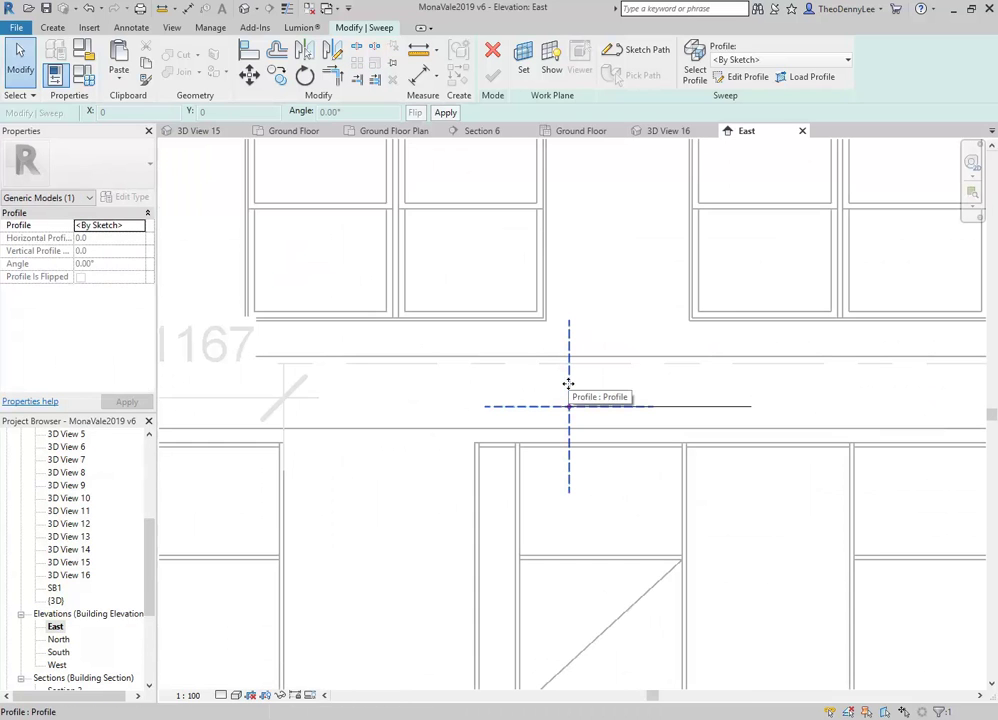
pyautogui.moveTo(566, 389); pyautogui.dragTo(523, 400, button='middle')
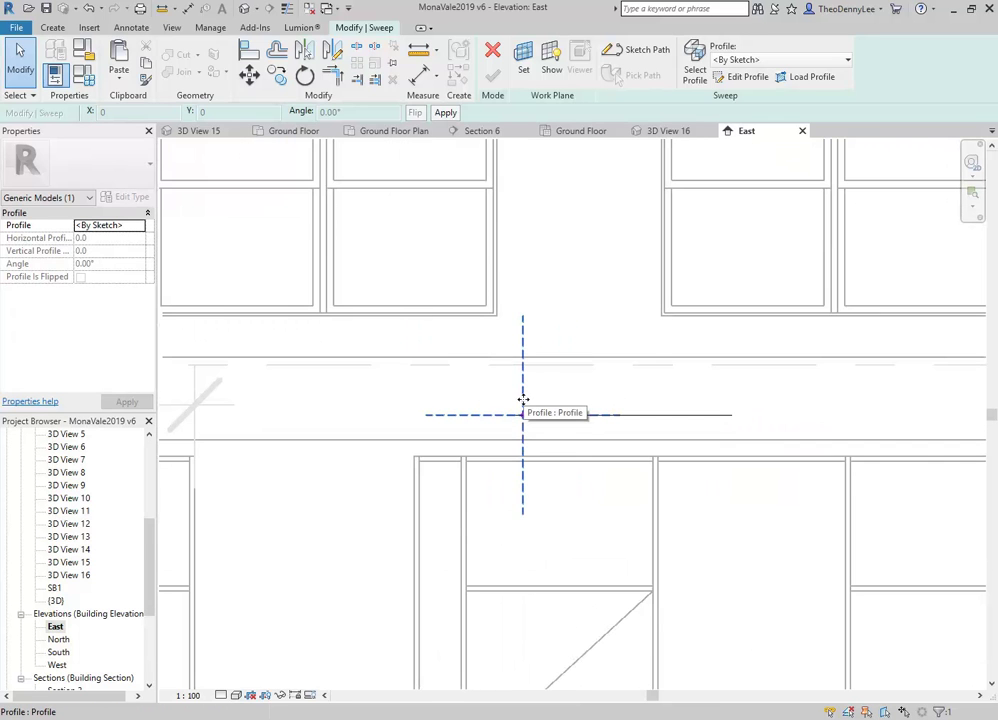
pyautogui.scroll(1, 523, 400)
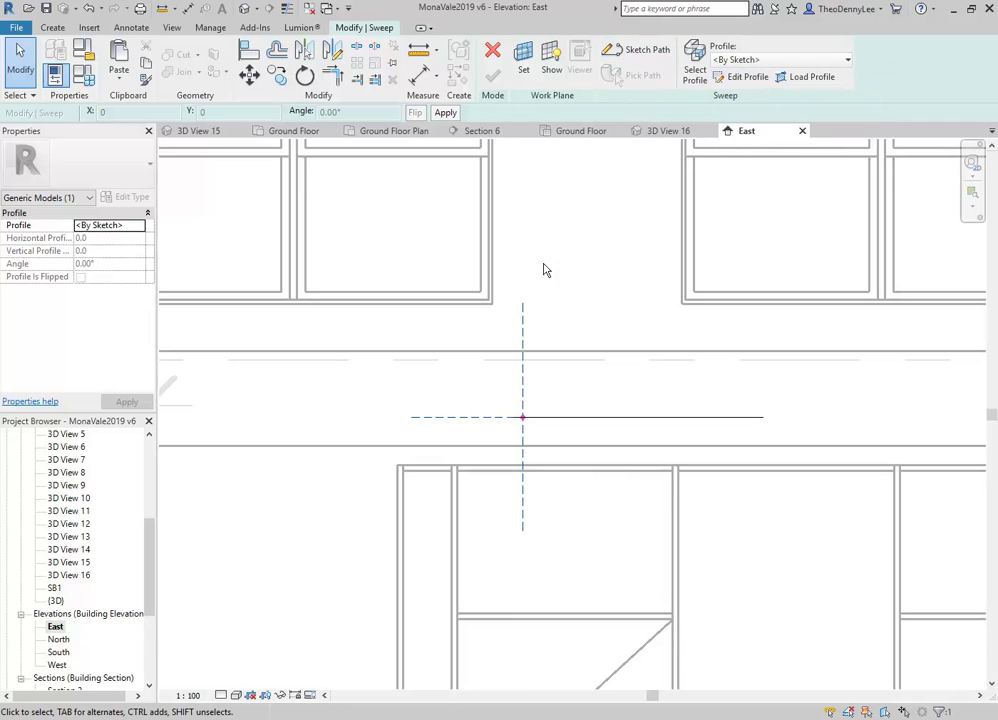
# Sketch a circular sweep profile of about 40 mm radius, centred on the vertical reference plane just below the path, and finish the profile and sweep.
pyautogui.click(619, 233)
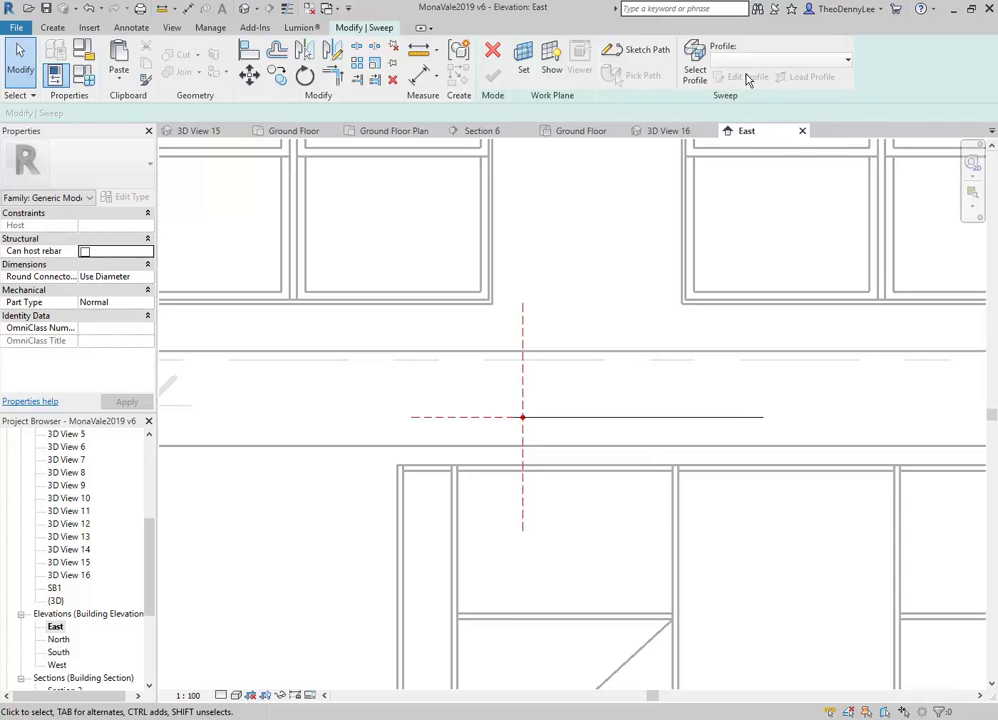
pyautogui.click(694, 70)
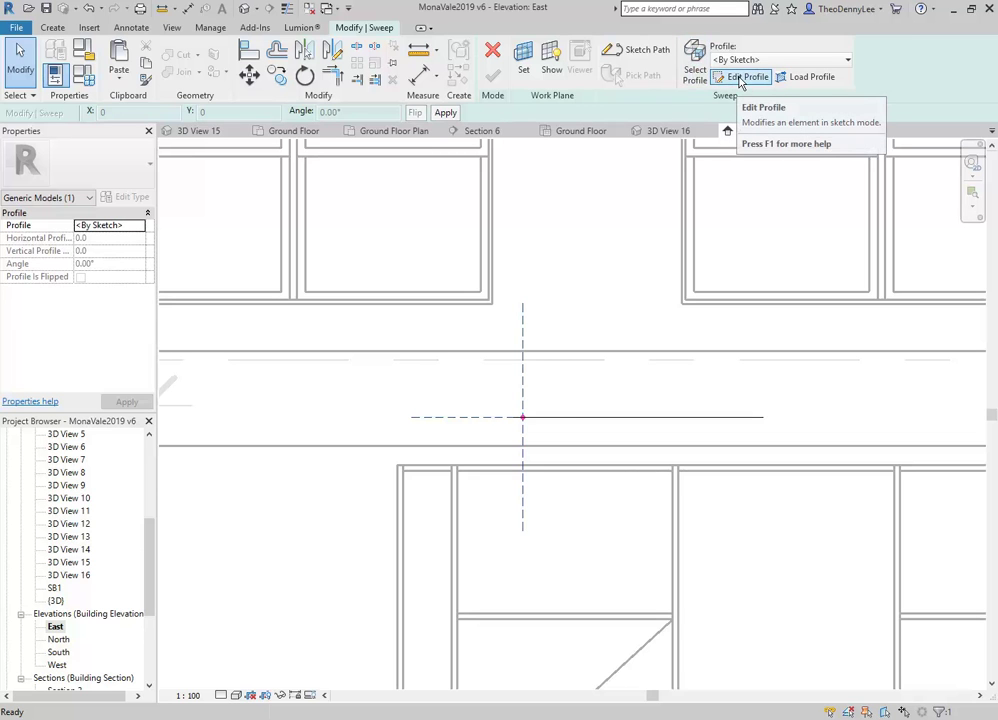
pyautogui.click(740, 79)
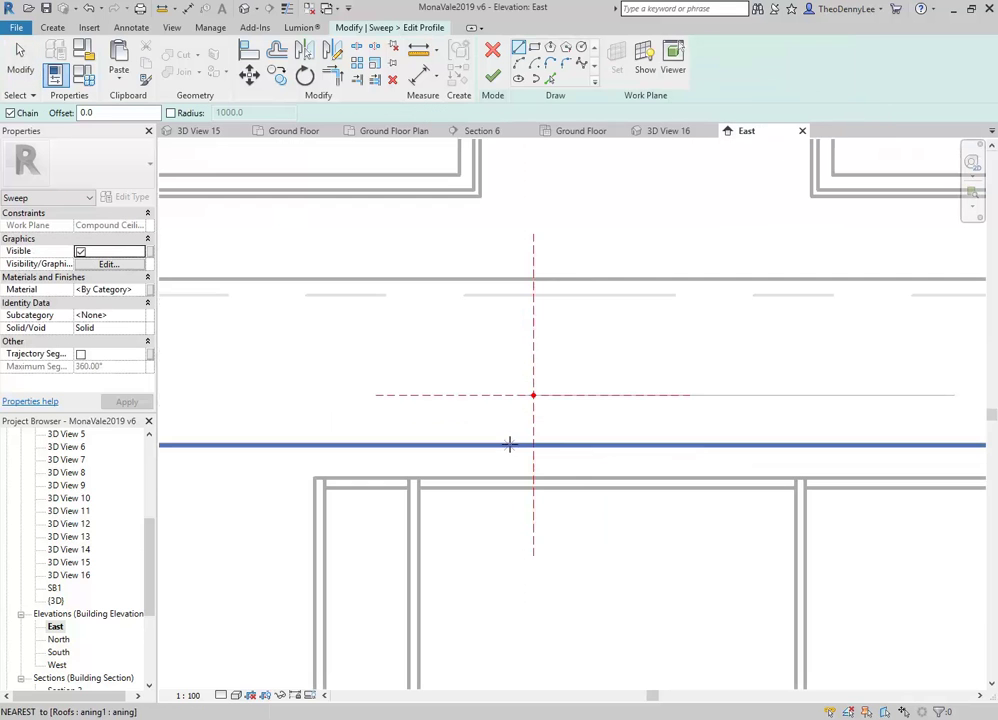
pyautogui.scroll(3, 528, 414)
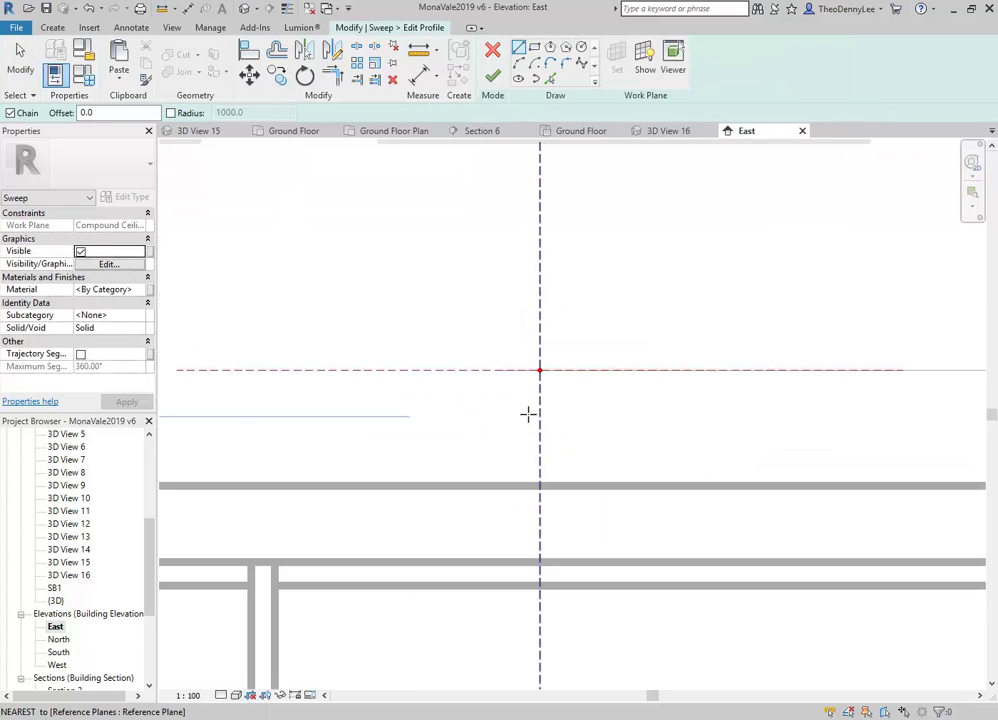
pyautogui.click(582, 50)
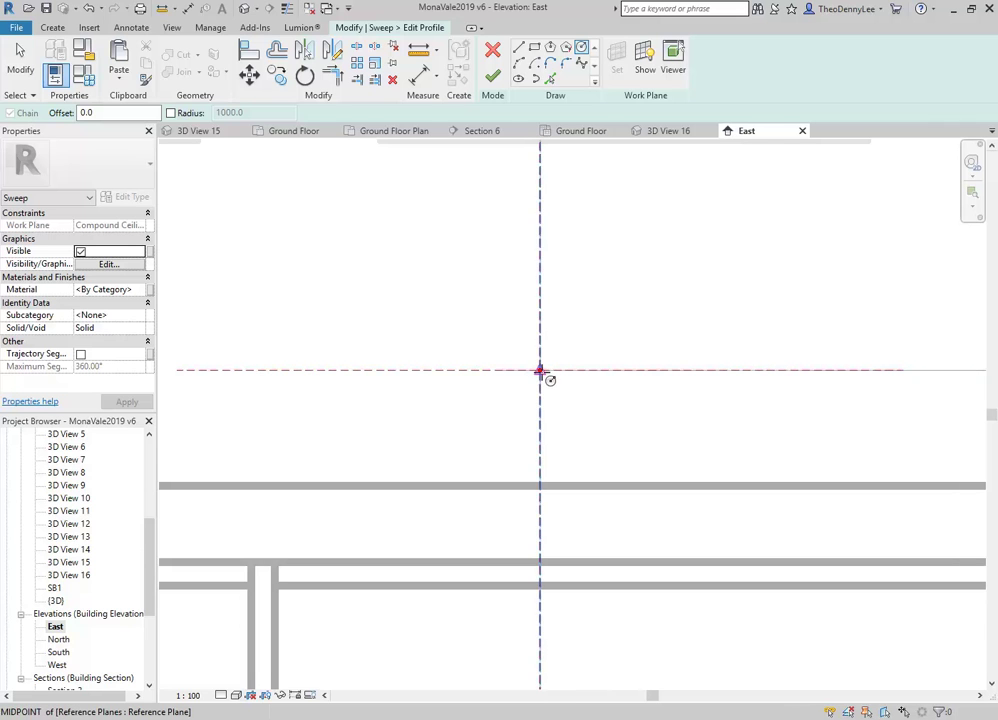
pyautogui.click(540, 405)
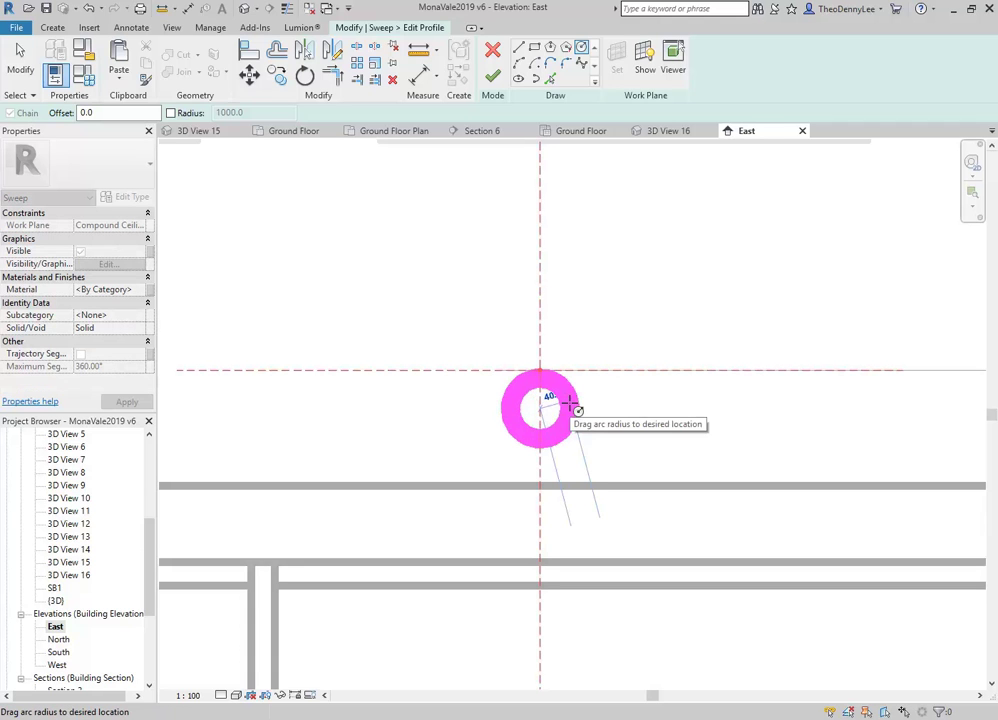
pyautogui.click(567, 402)
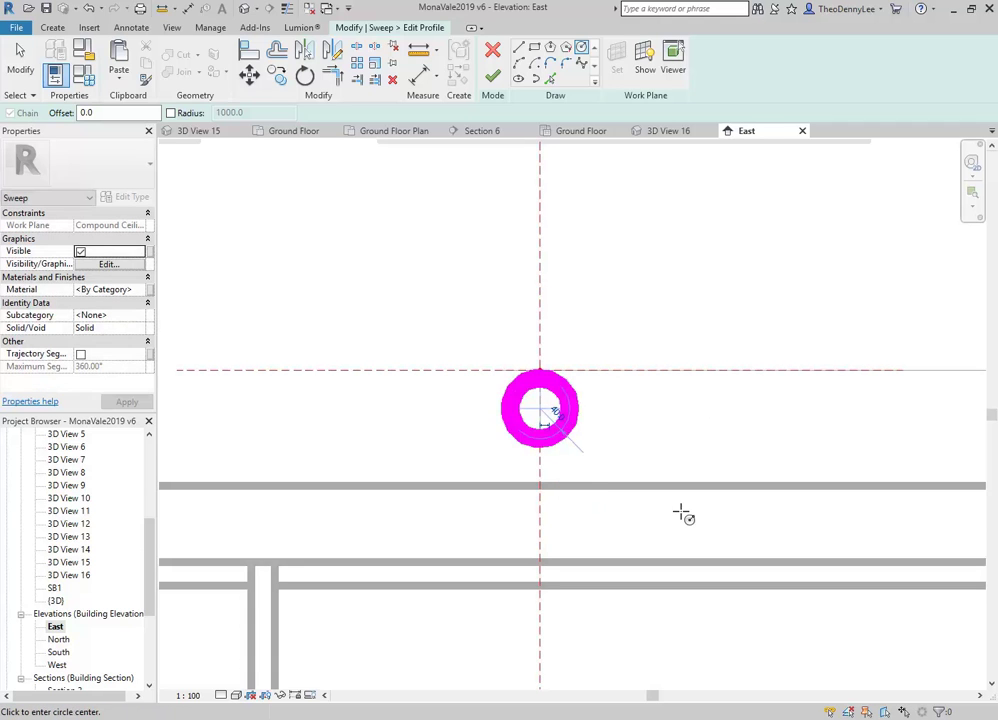
pyautogui.click(492, 76)
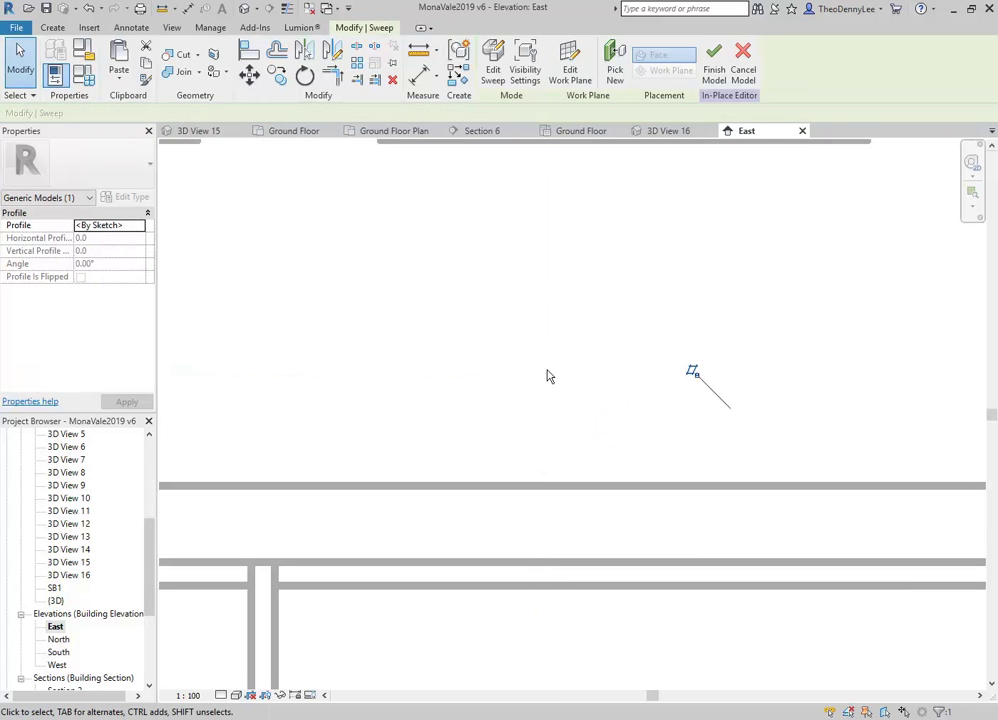
# Finish the in-place model and return to the project in the East elevation.
pyautogui.scroll(-3, 461, 437)
pyautogui.scroll(-2, 461, 437)
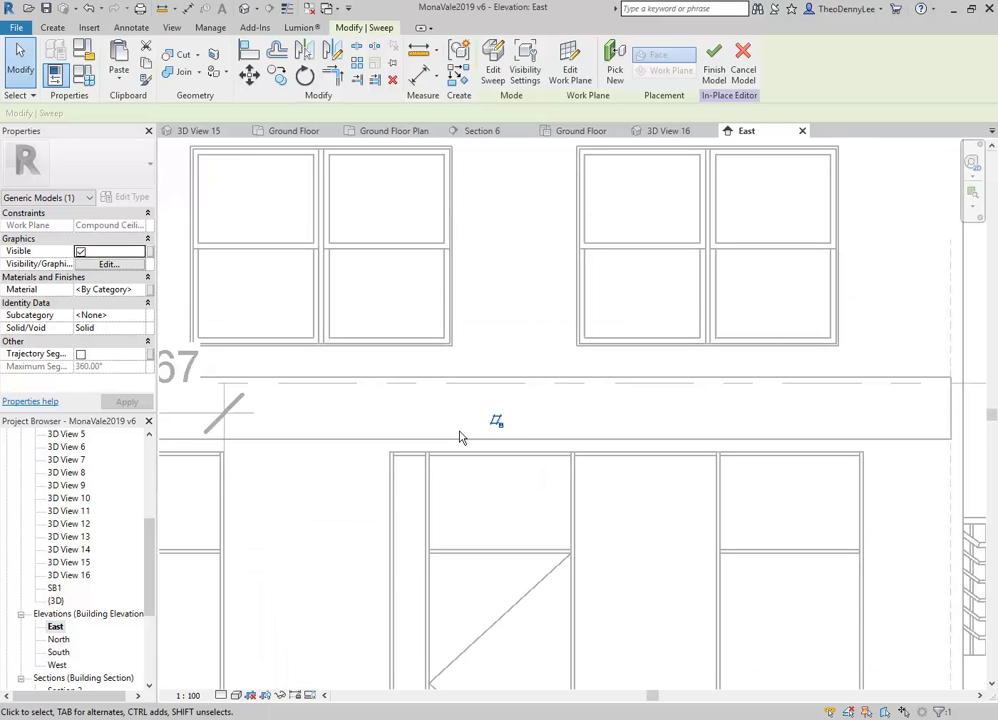
pyautogui.click(713, 60)
pyautogui.moveTo(432, 470); pyautogui.dragTo(537, 337, button='middle')
pyautogui.scroll(-1, 537, 337)
pyautogui.moveTo(443, 449); pyautogui.dragTo(470, 507, button='middle')
pyautogui.scroll(-1, 470, 507)
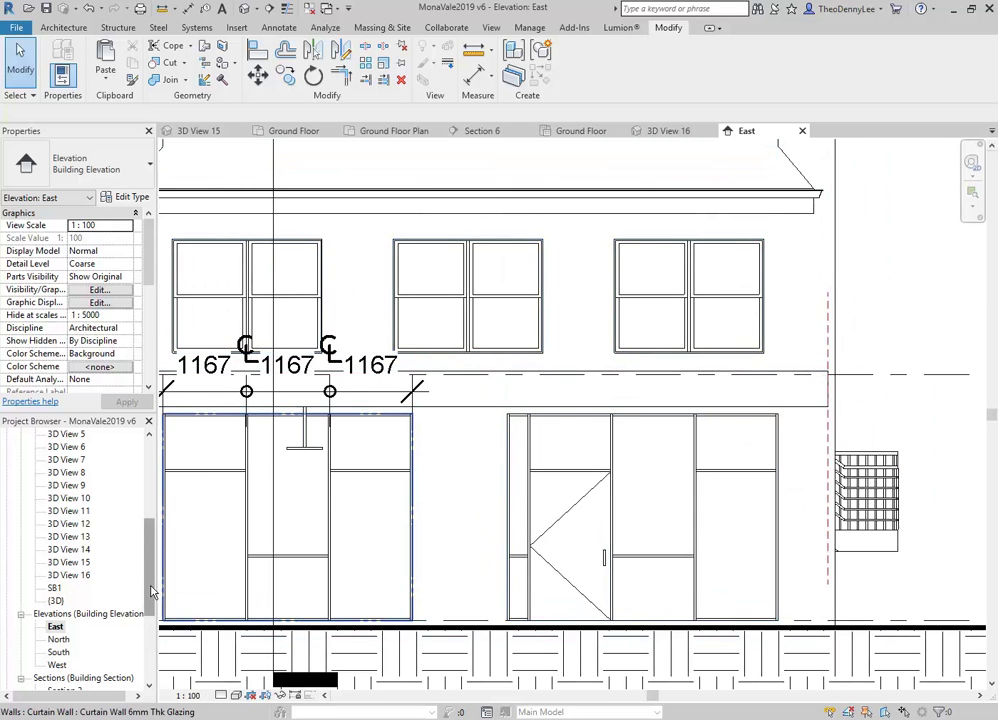
# Open the Ground Floor floor plan.
pyautogui.scroll(5, 125, 550)
pyautogui.click(67, 460)
pyautogui.doubleClick(66, 462)
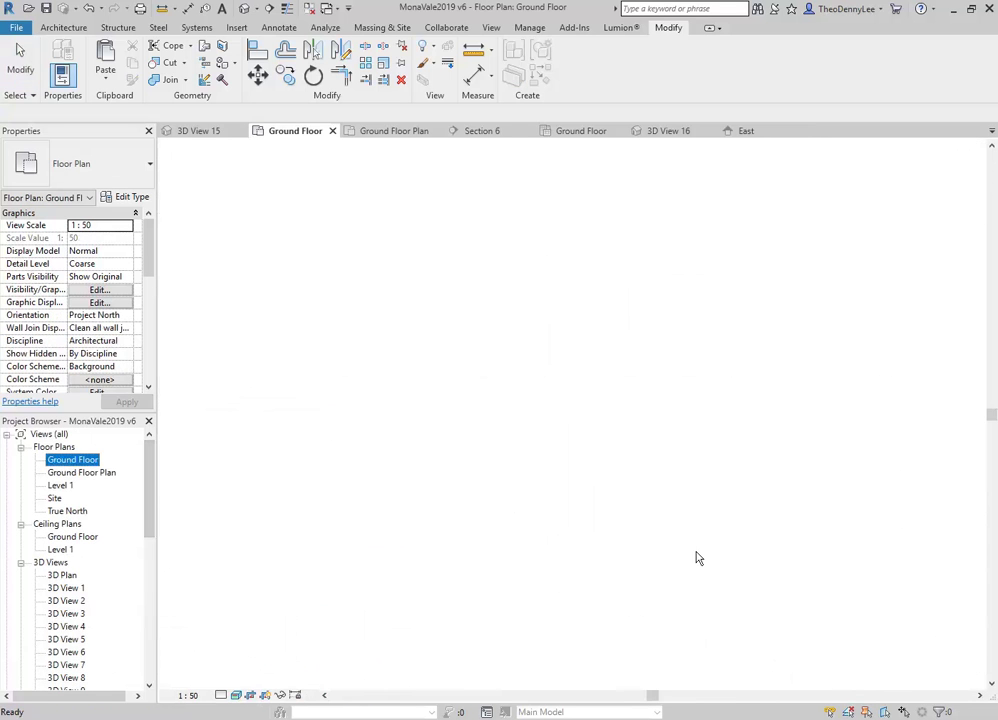
pyautogui.click(269, 8)
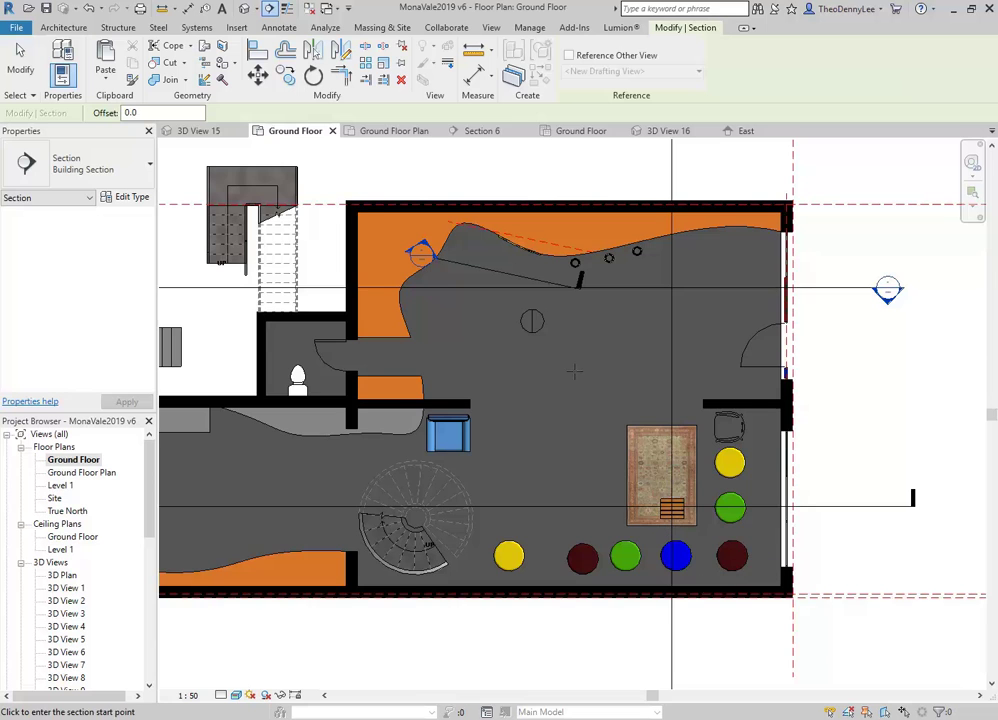
pyautogui.scroll(-4, 570, 378)
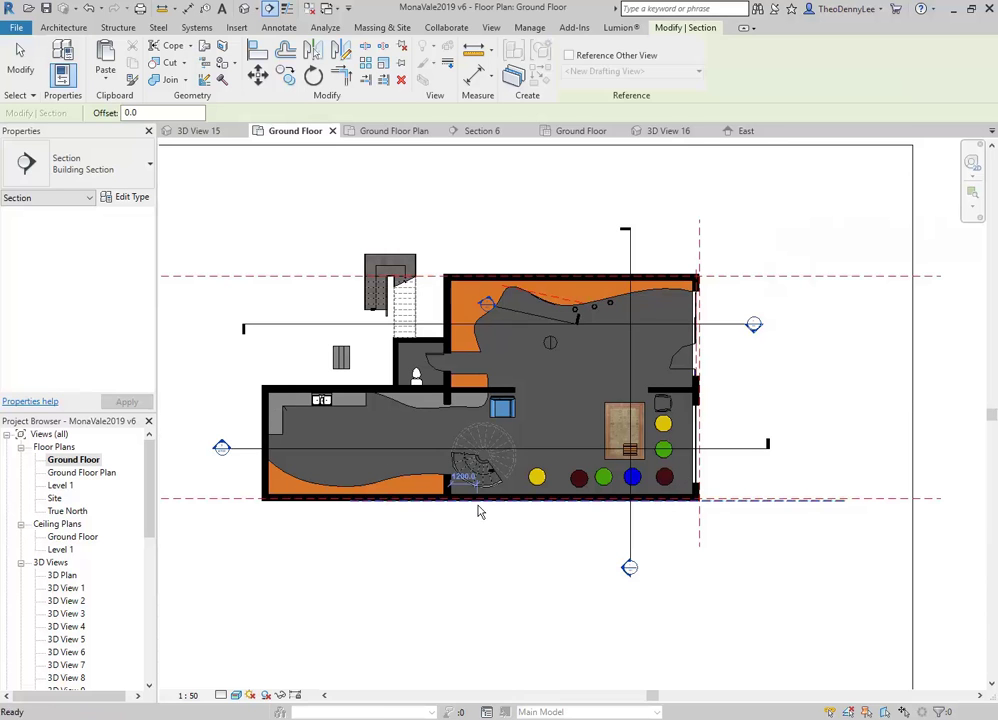
pyautogui.press('Escape')
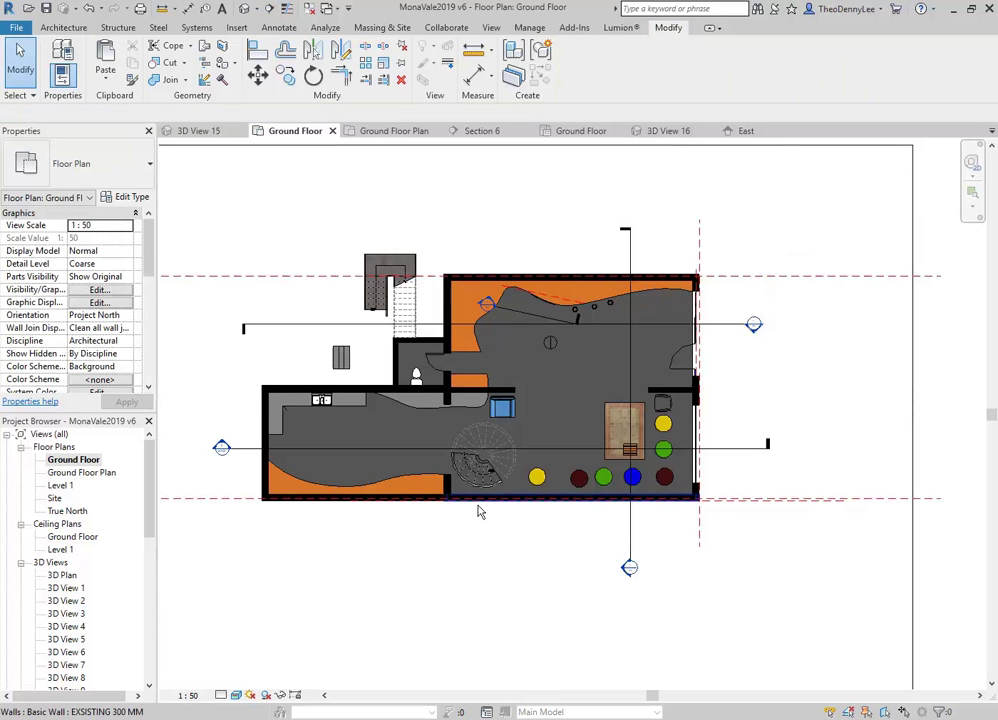
# Go to the section view of the existing section line that crosses the rug, and bring the new tube under the ceiling into view.
pyautogui.click(630, 548)
pyautogui.rightClick(632, 540)
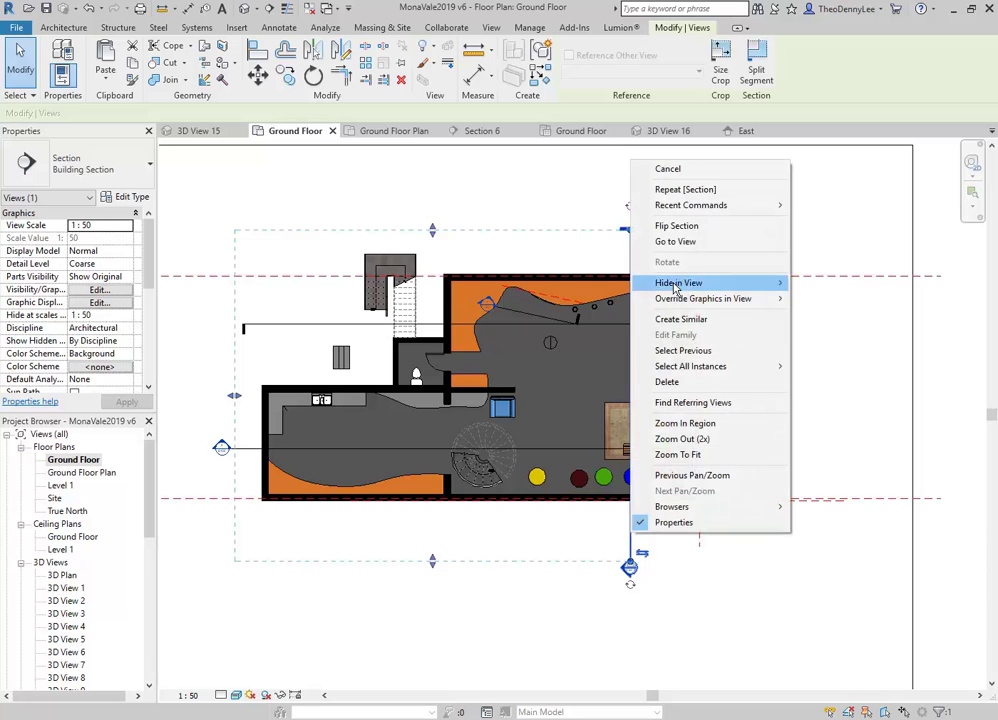
pyautogui.click(680, 241)
pyautogui.scroll(10, 630, 490)
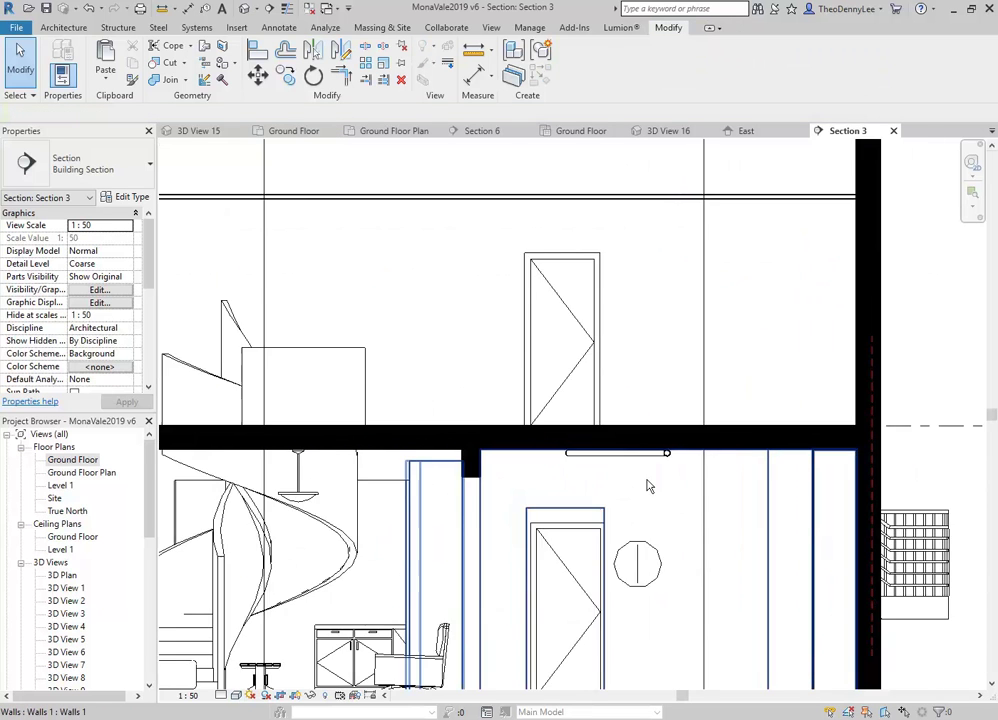
# Open the ceiling tube for in-place editing and select its sweep.
pyautogui.click(686, 425)
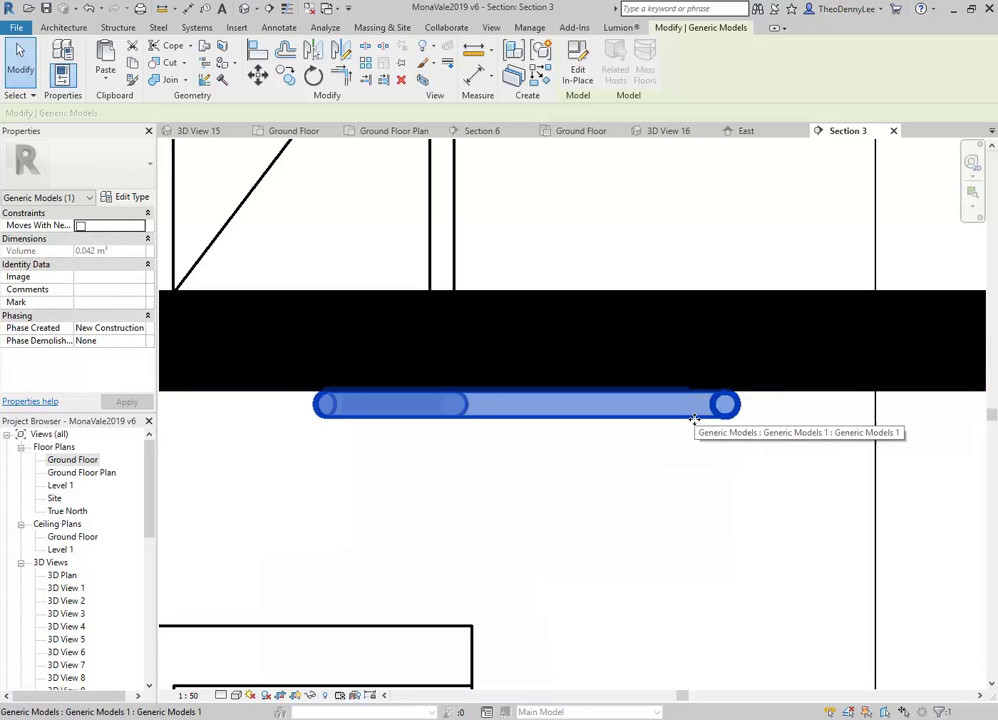
pyautogui.click(578, 66)
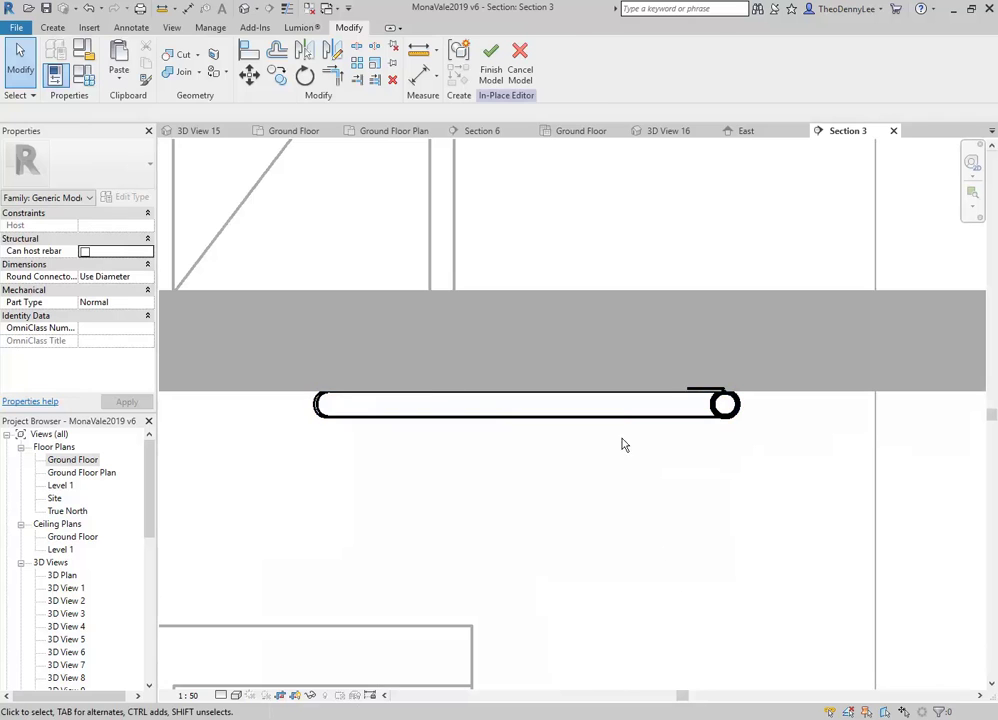
pyautogui.click(621, 415)
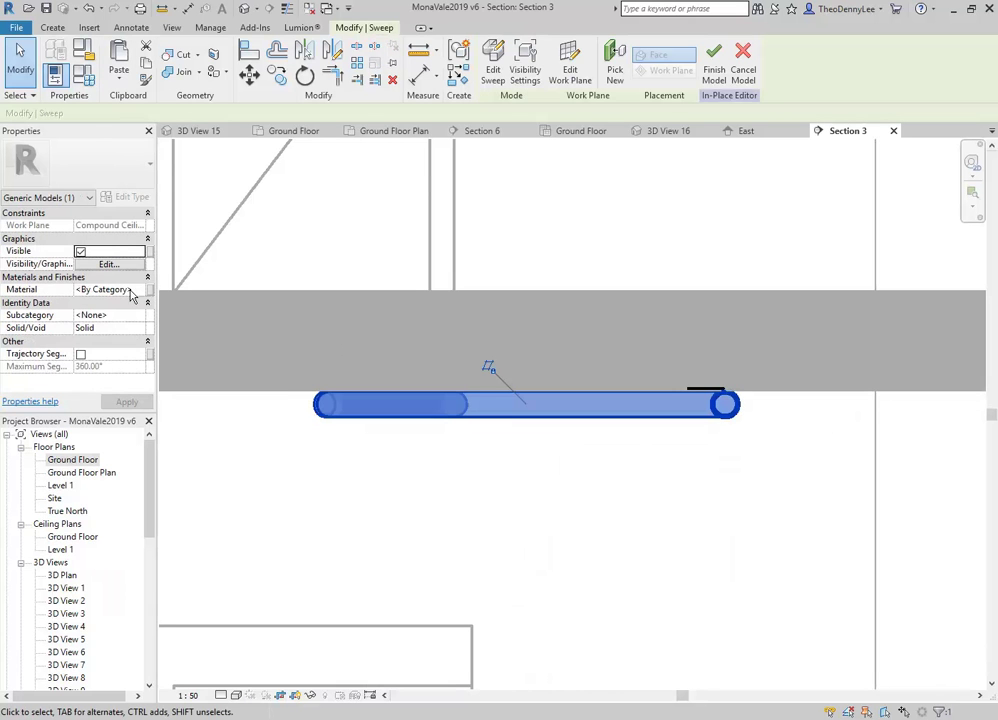
# Browse the project materials for the sweep and choose Glass, White, High Luminance.
pyautogui.click(138, 290)
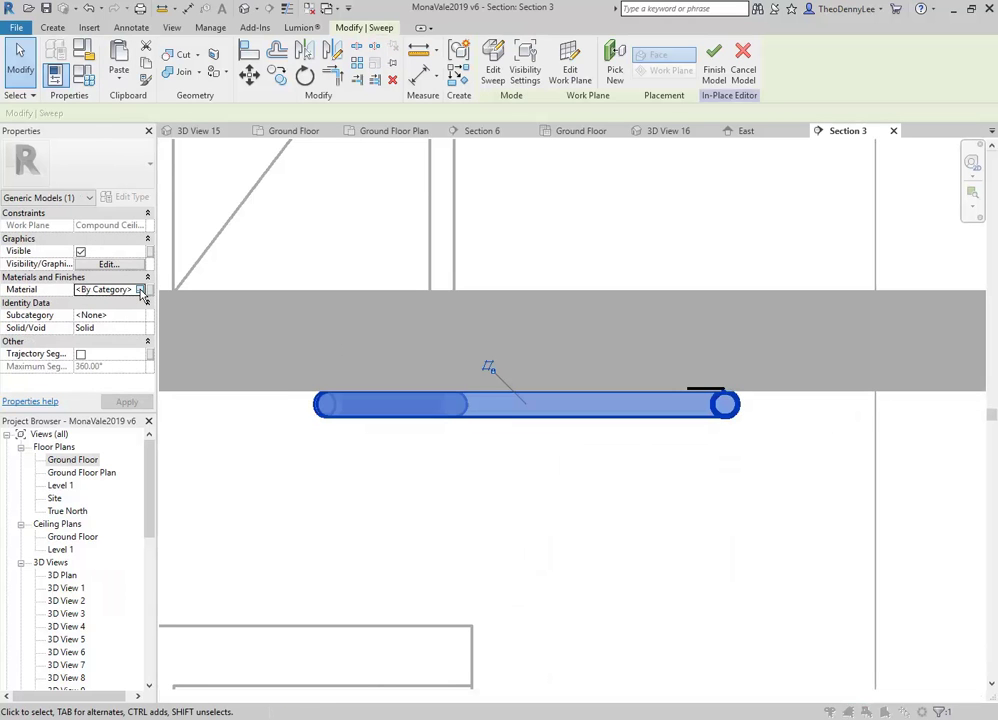
pyautogui.click(140, 290)
pyautogui.scroll(-3, 172, 270)
pyautogui.scroll(2, 170, 270)
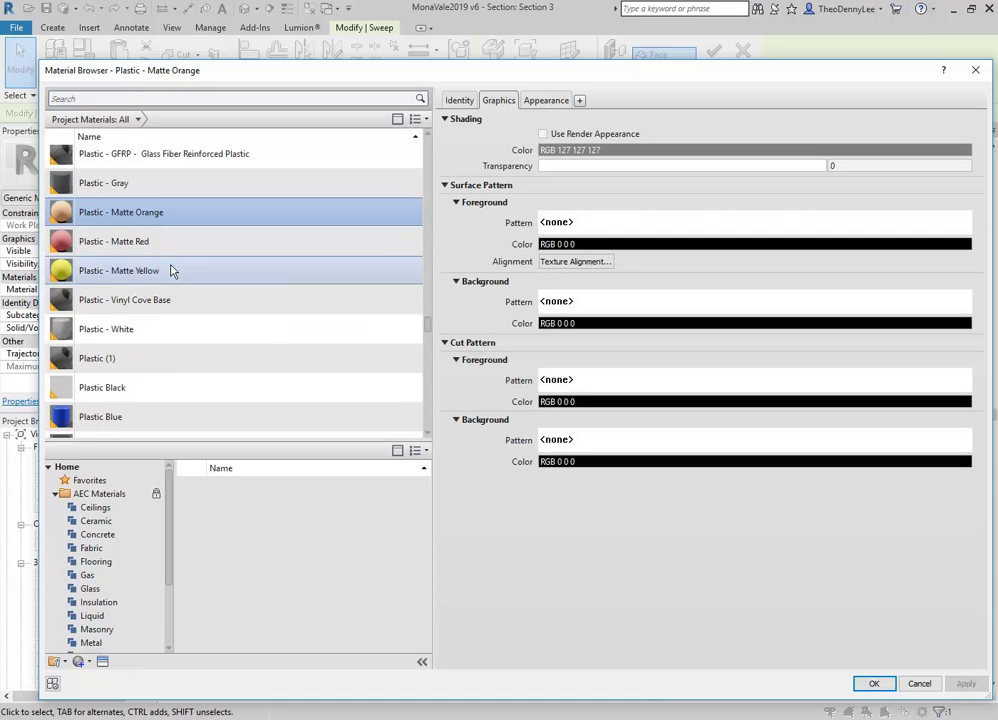
pyautogui.scroll(15, 171, 270)
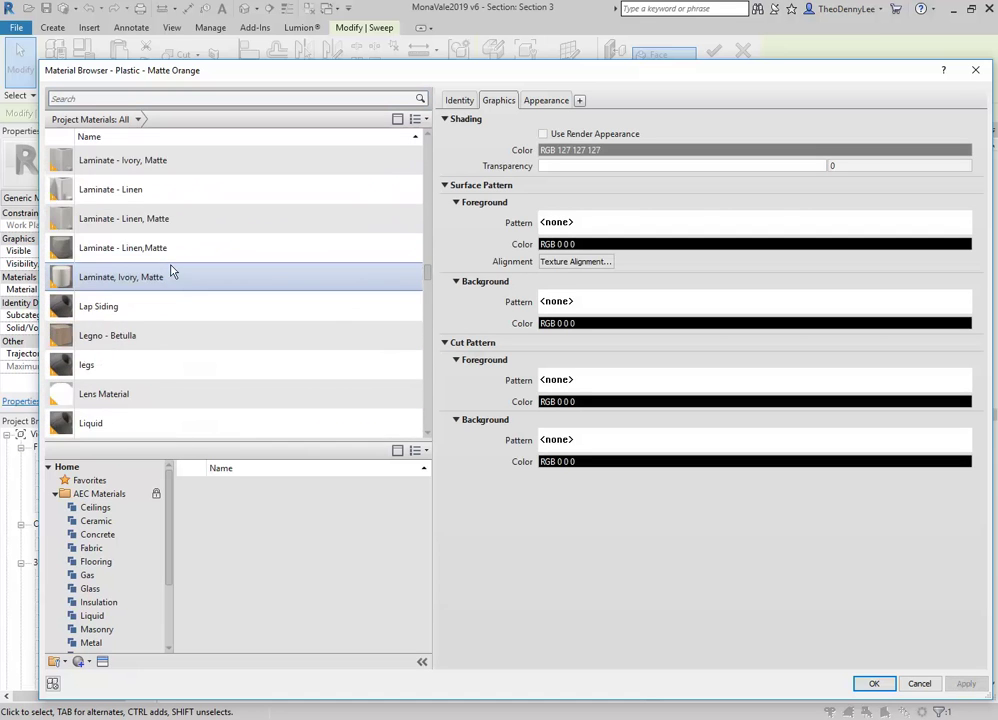
pyautogui.scroll(-1, 172, 270)
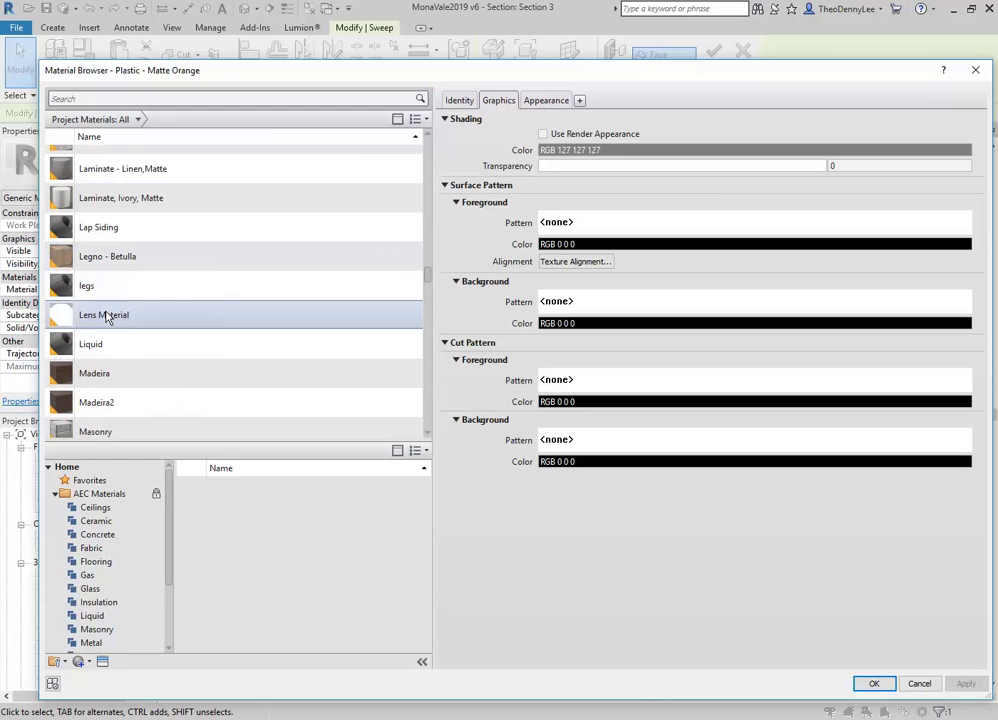
pyautogui.scroll(10, 105, 300)
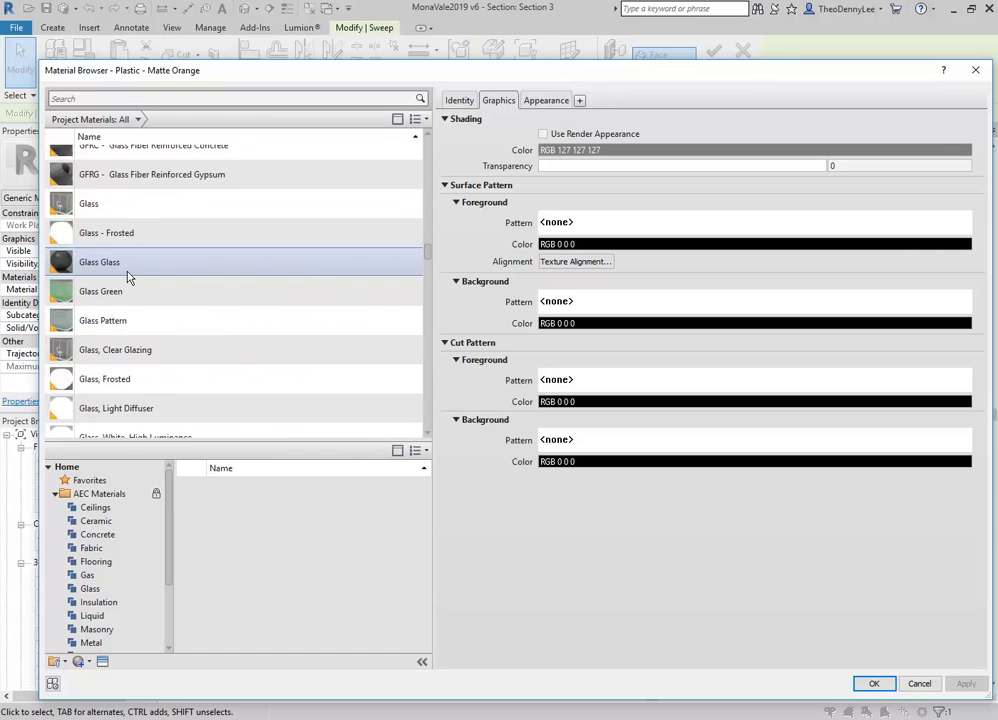
pyautogui.scroll(-2, 127, 277)
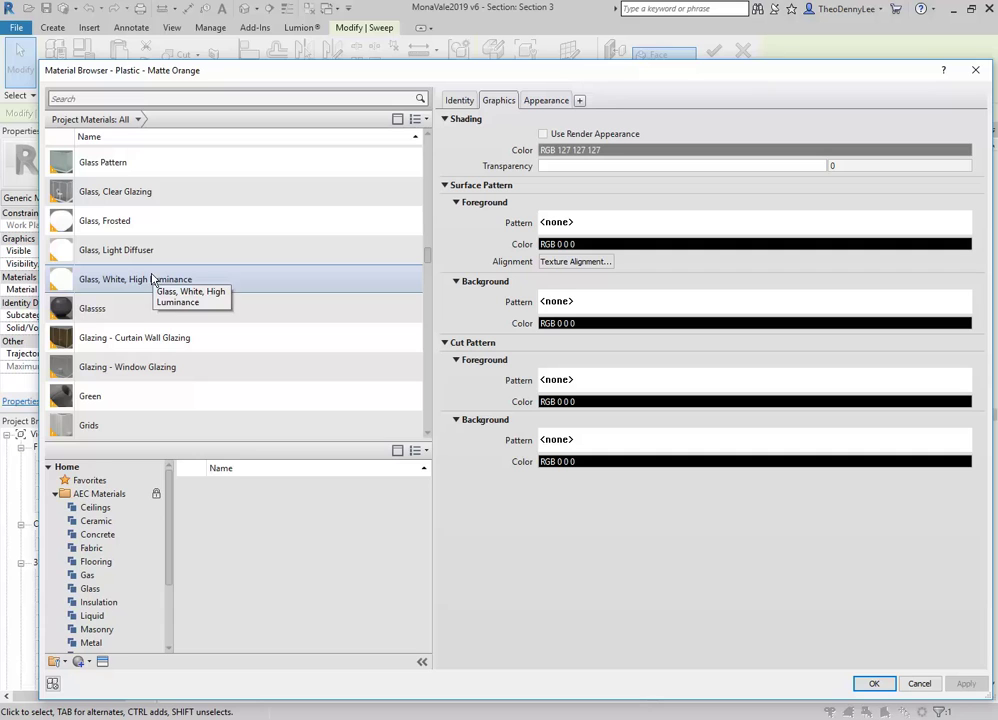
pyautogui.click(150, 284)
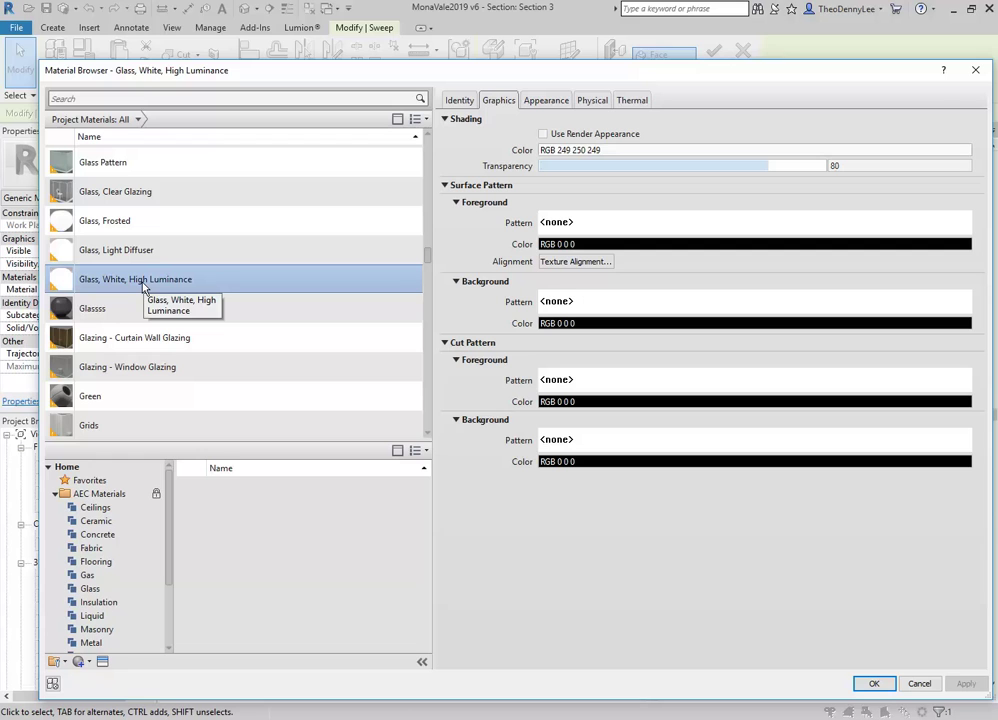
# Check the material's self-illumination appearance settings, assign it to the sweep and finish the in-place model.
pyautogui.click(541, 101)
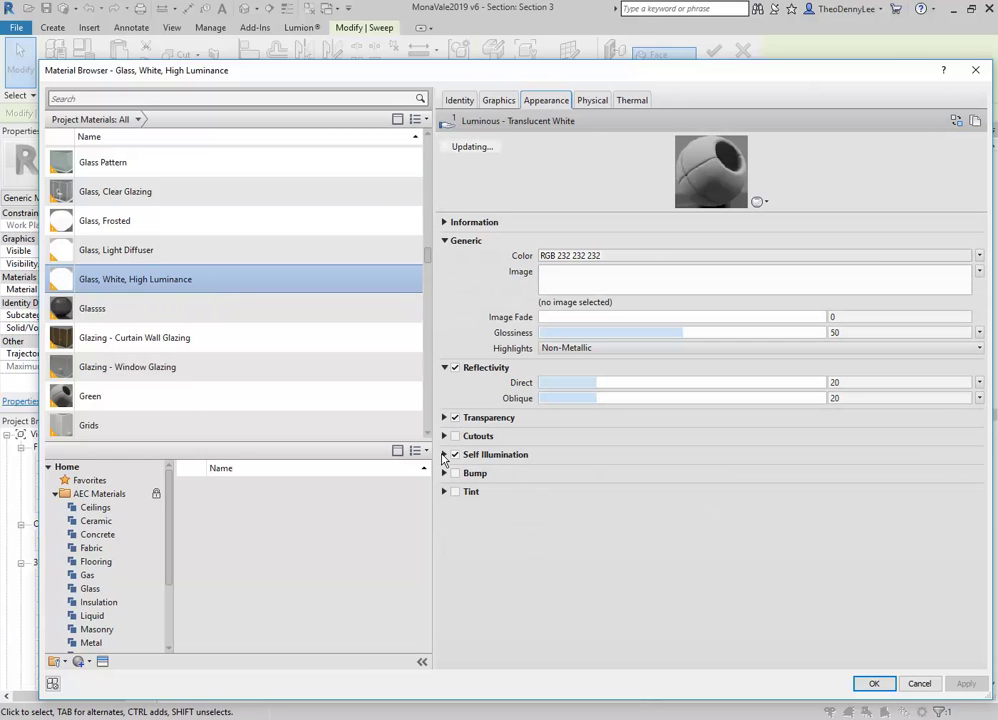
pyautogui.click(445, 455)
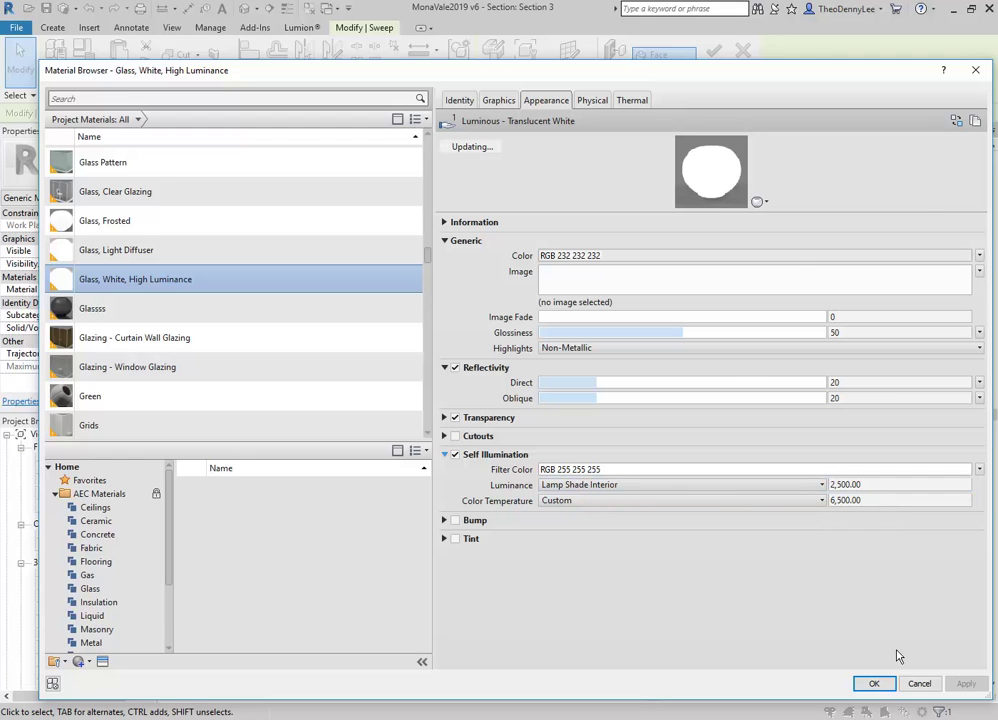
pyautogui.click(876, 683)
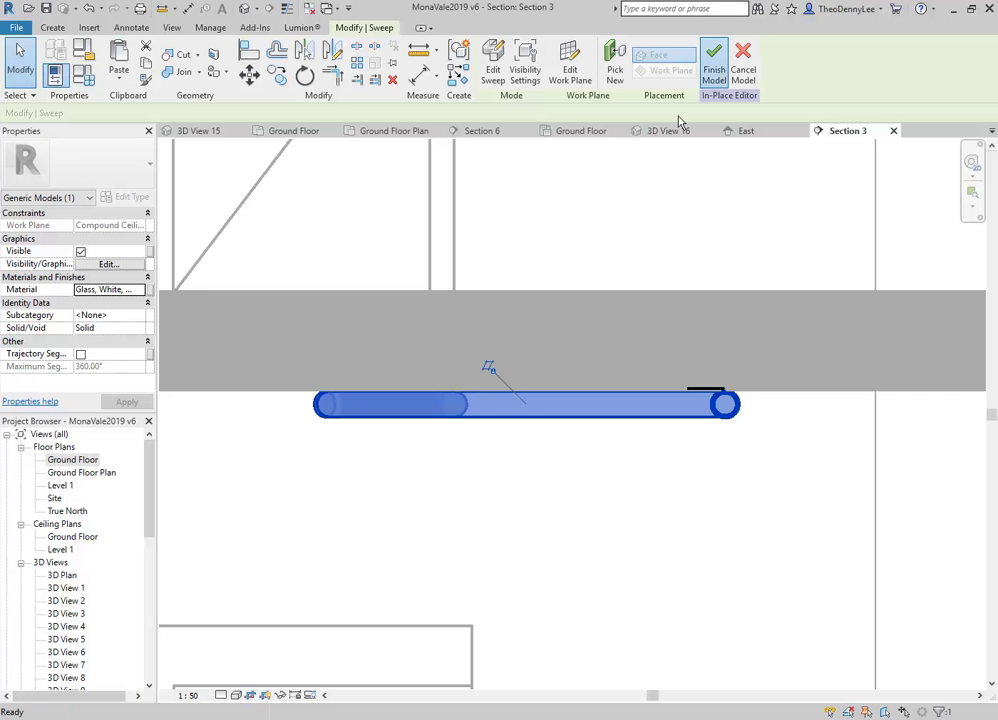
pyautogui.click(714, 64)
# Create a camera view on the Ground Floor plan from beside the blue round stool towards the curved orange wall, and display it as Realistic.
pyautogui.doubleClick(72, 460)
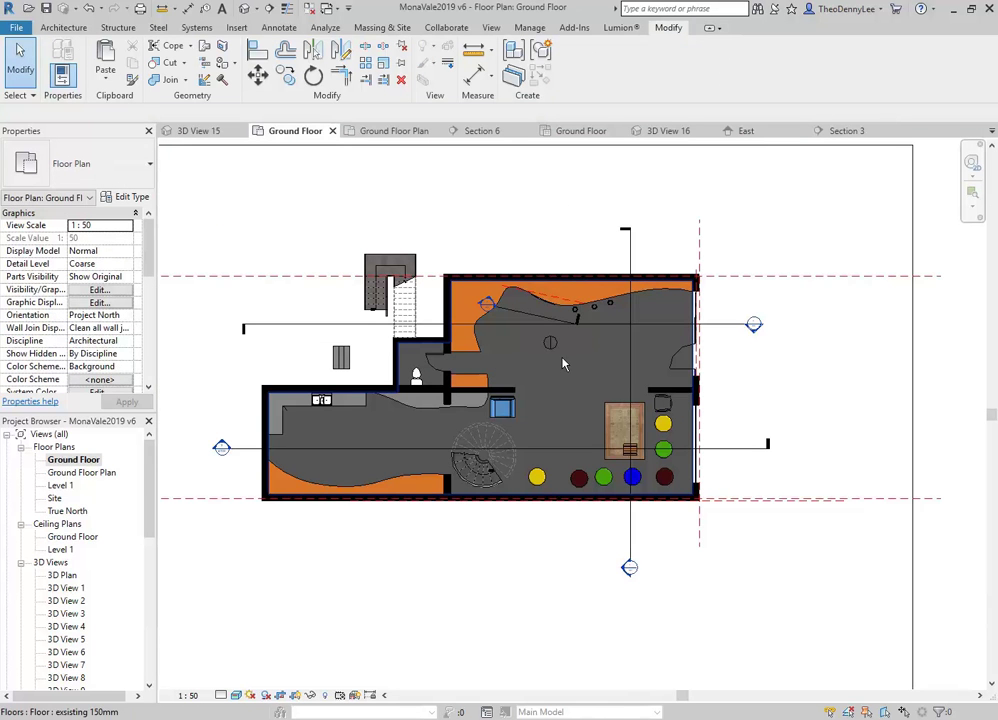
pyautogui.scroll(1, 561, 363)
pyautogui.scroll(1, 514, 436)
pyautogui.moveTo(515, 436); pyautogui.dragTo(457, 504, button='middle')
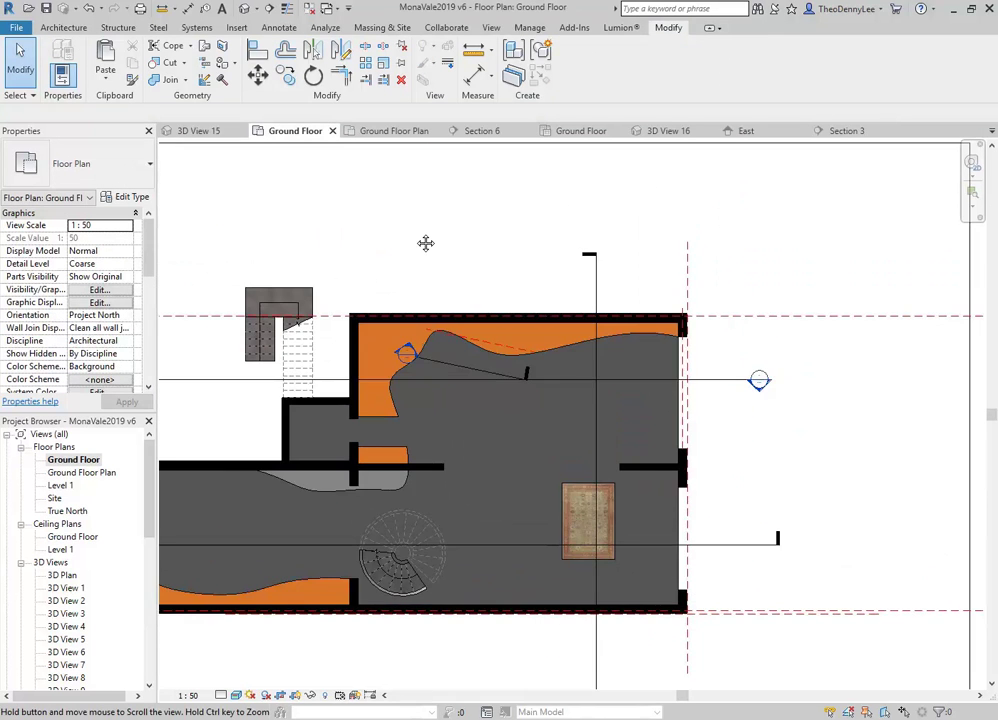
pyautogui.click(256, 8)
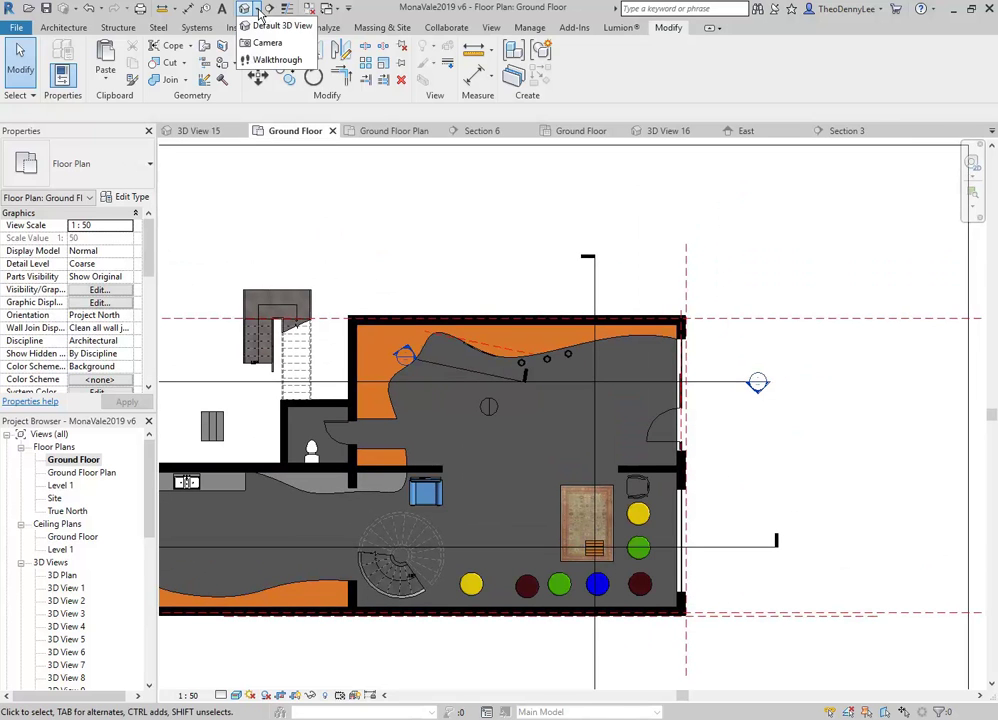
pyautogui.click(625, 582)
pyautogui.click(343, 241)
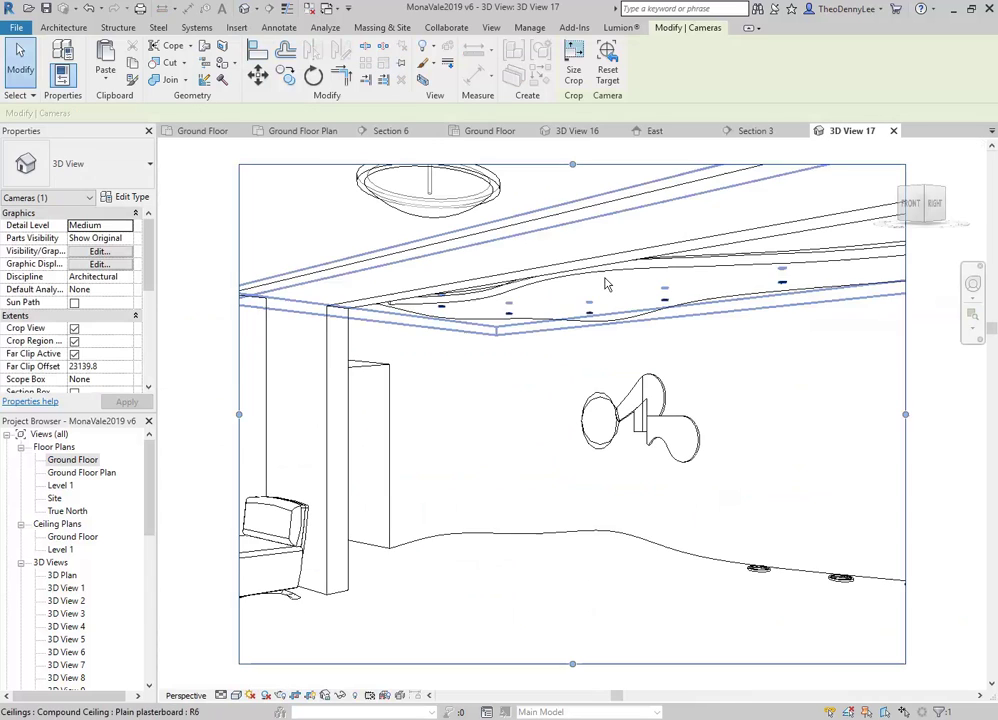
pyautogui.click(237, 697)
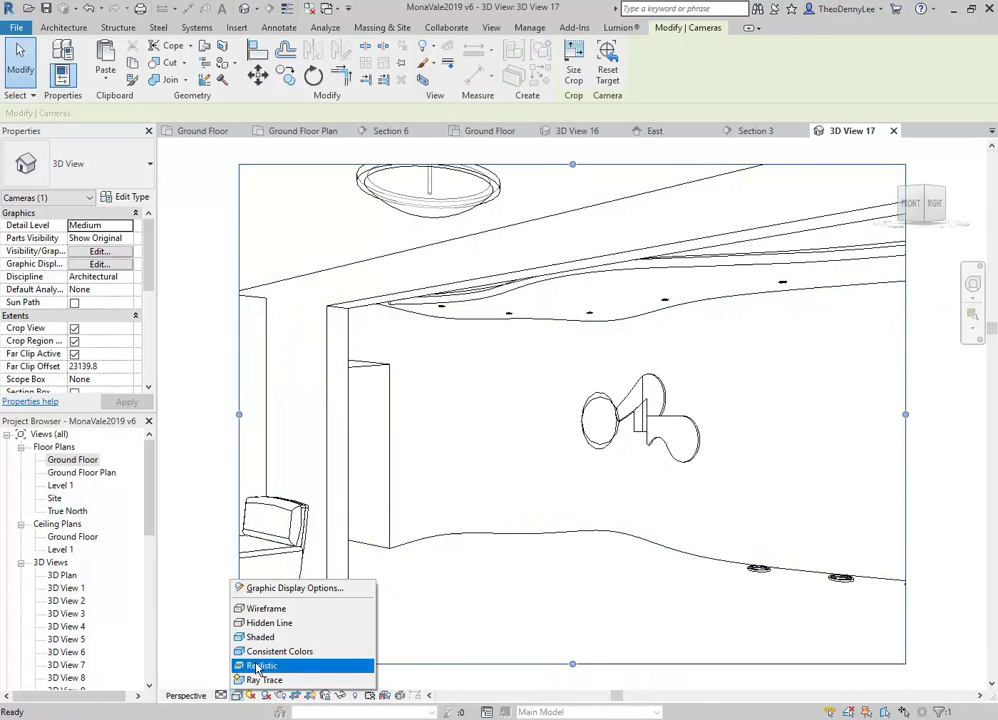
pyautogui.click(256, 665)
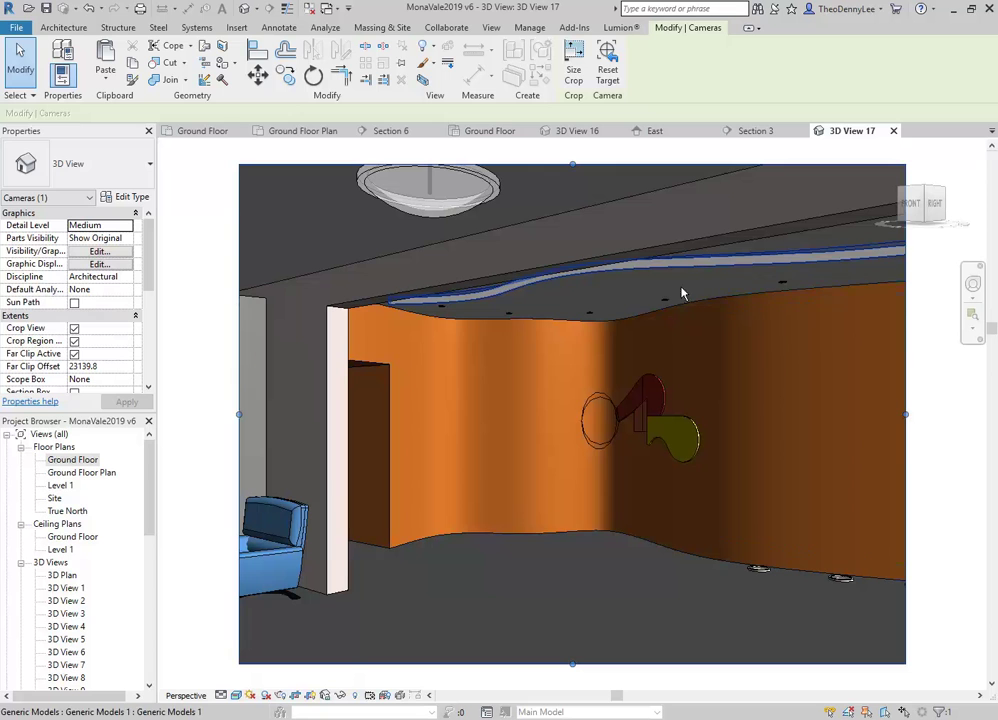
# Render the camera view with the Interior: Artificial only lighting scheme, keeping the progress window clear of the ceiling tube.
pyautogui.click(292, 696)
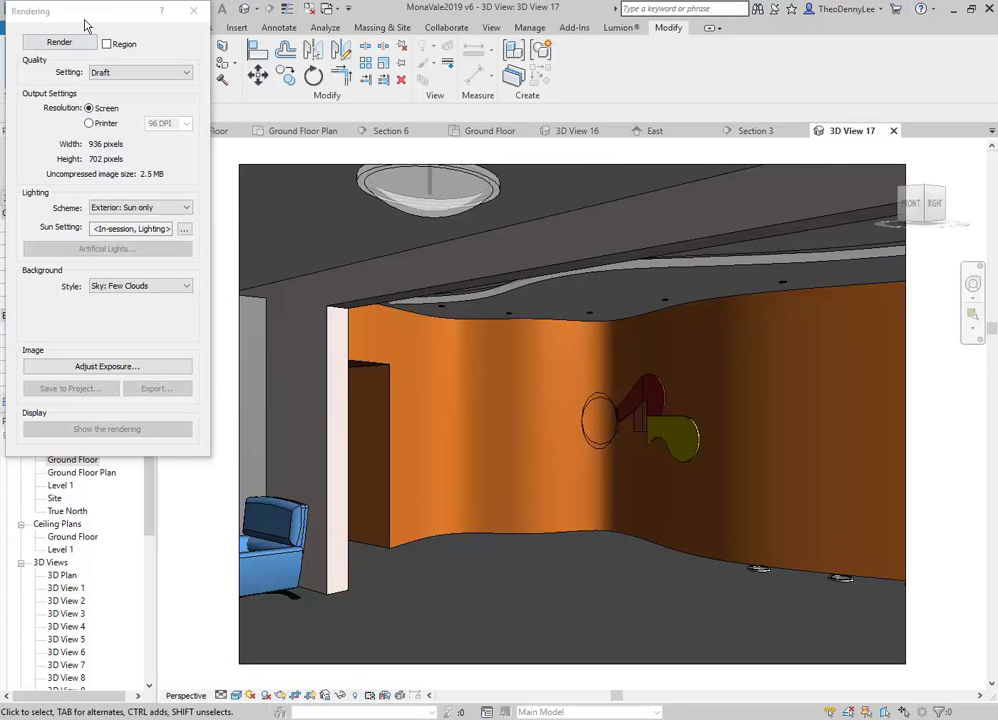
pyautogui.click(130, 208)
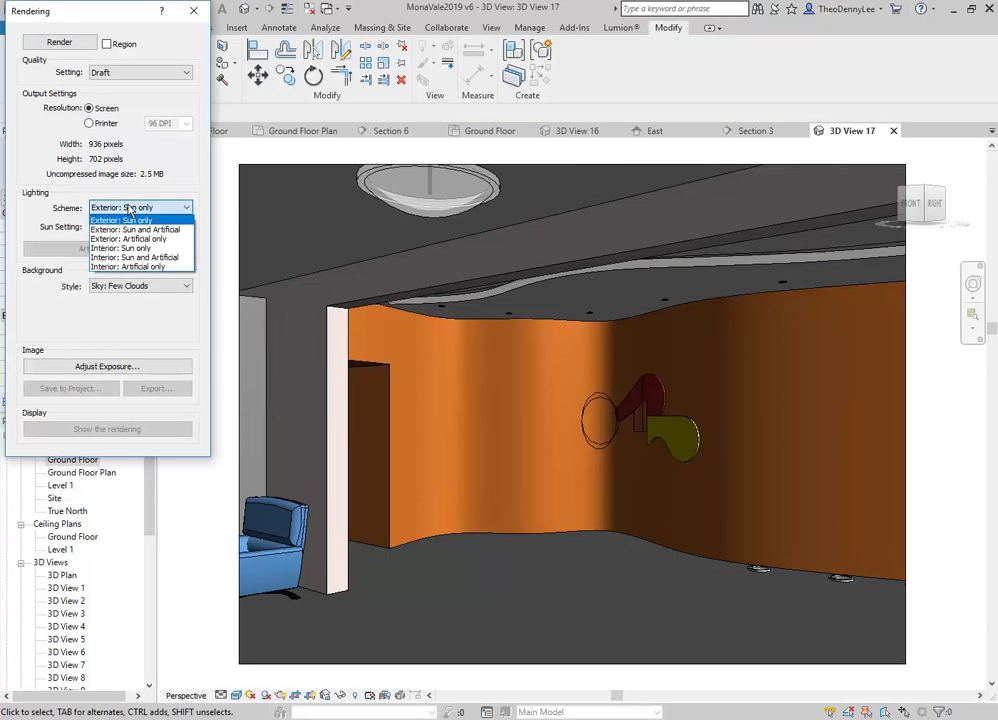
pyautogui.click(115, 268)
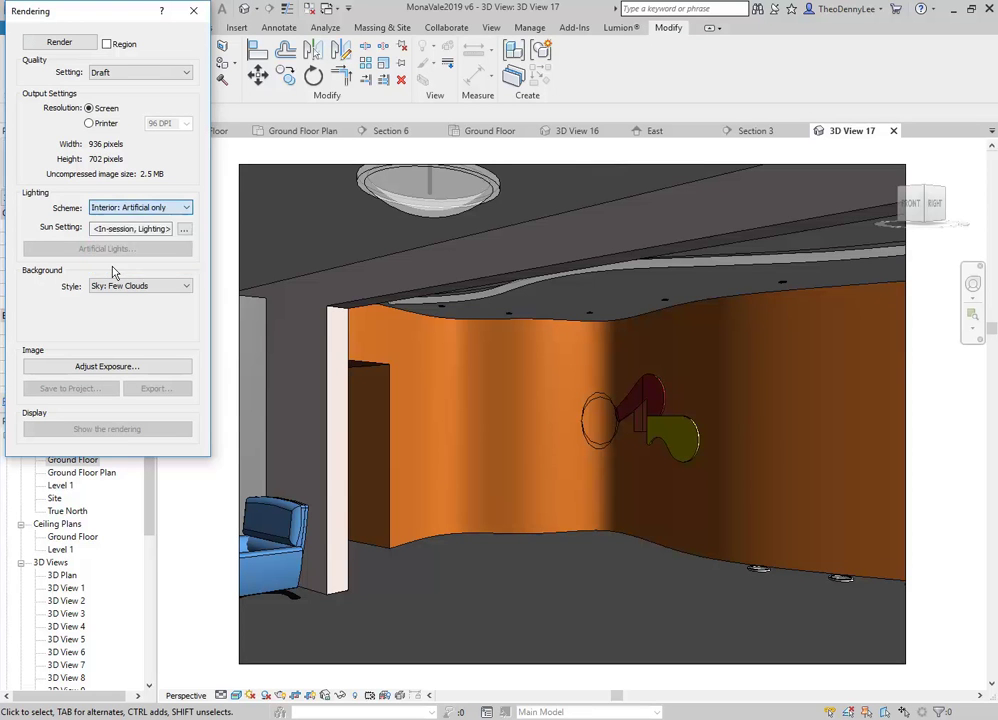
pyautogui.click(137, 208)
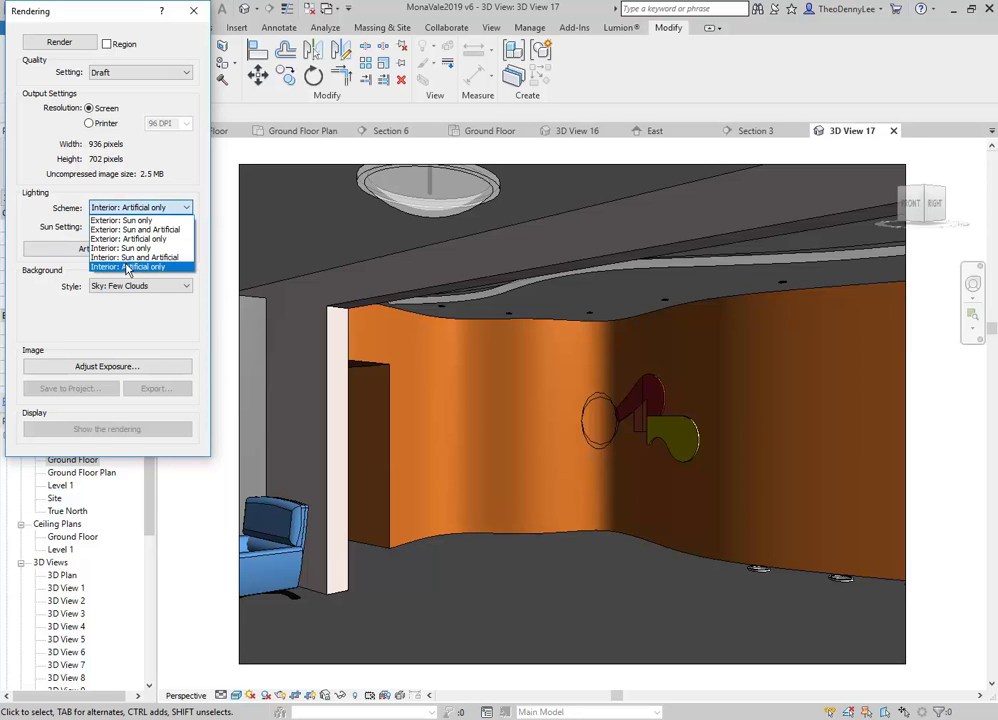
pyautogui.click(128, 267)
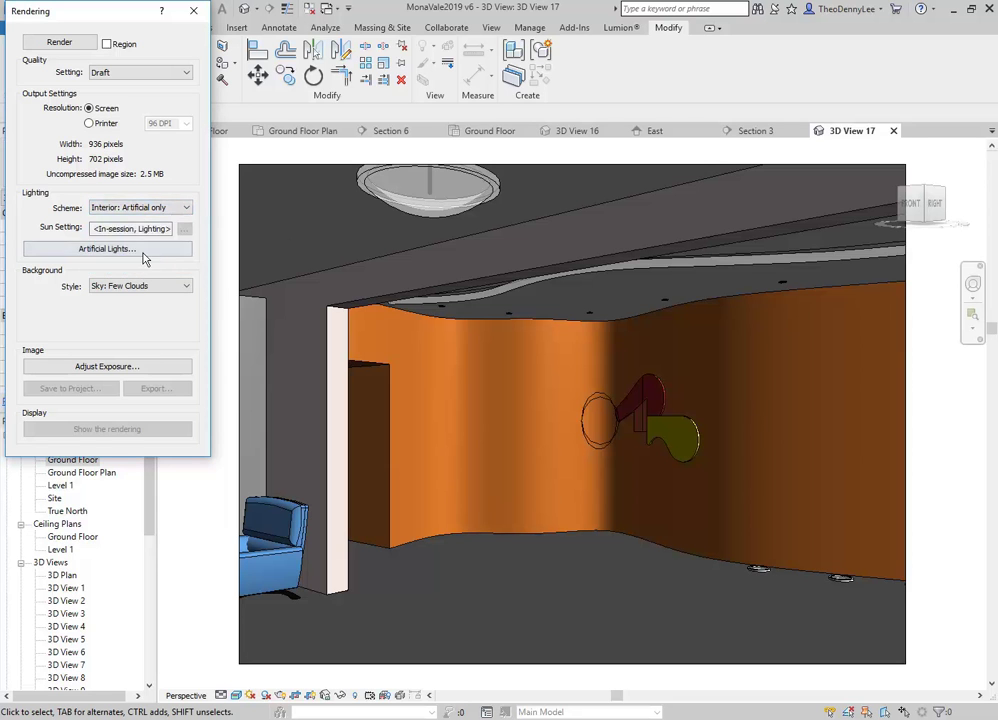
pyautogui.click(60, 42)
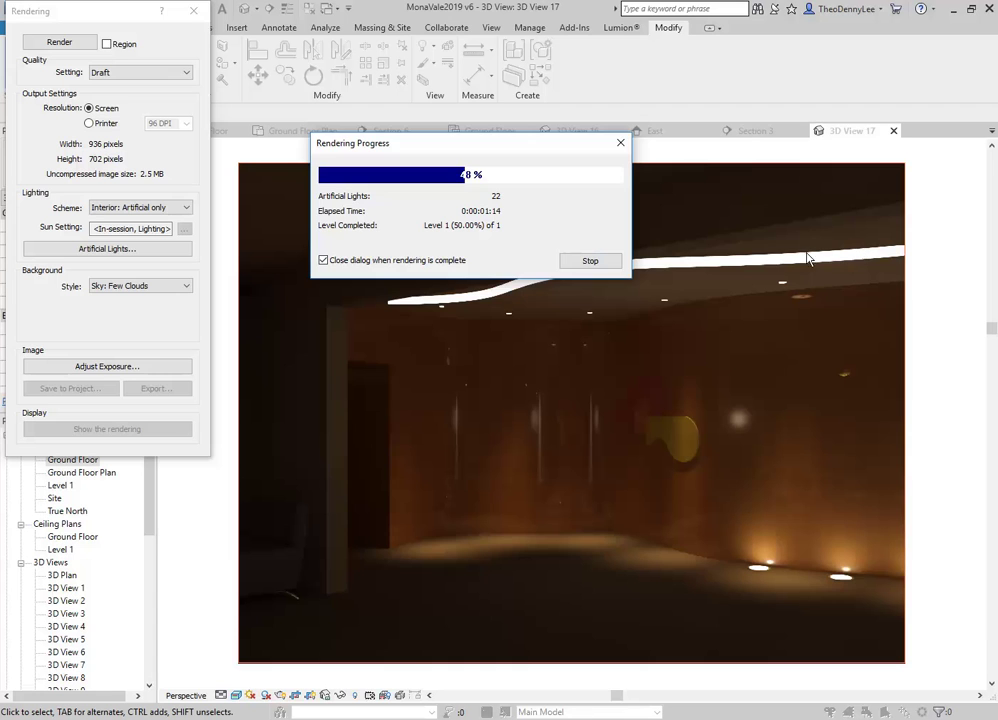
pyautogui.moveTo(503, 148); pyautogui.dragTo(413, 410)
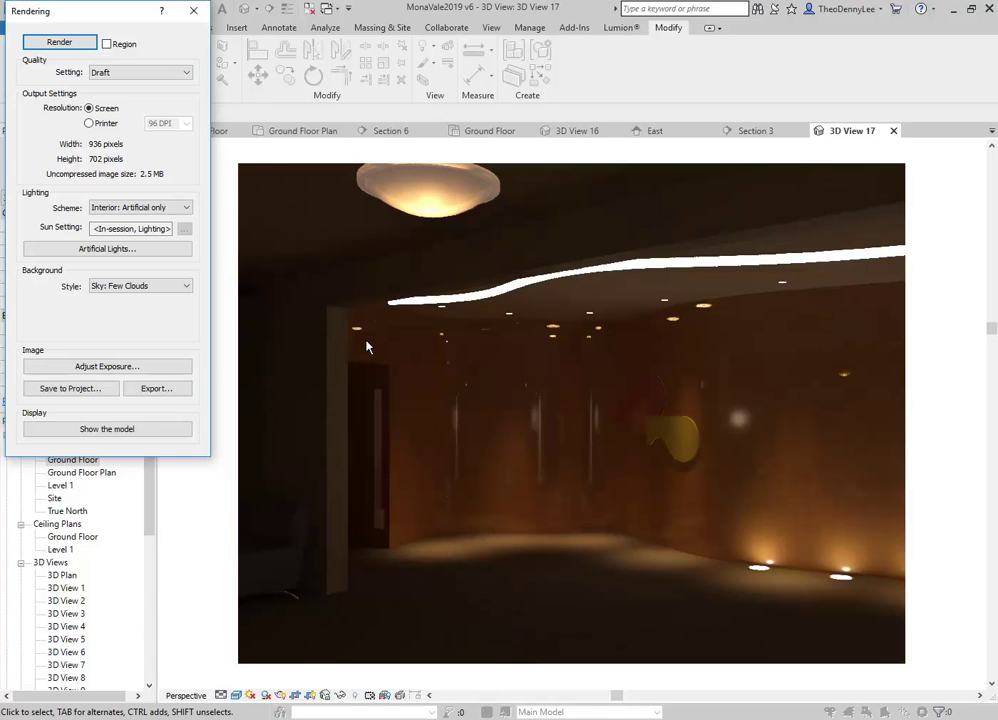
# Brighten the rendered image by lowering its exposure value to 5.78.
pyautogui.click(158, 370)
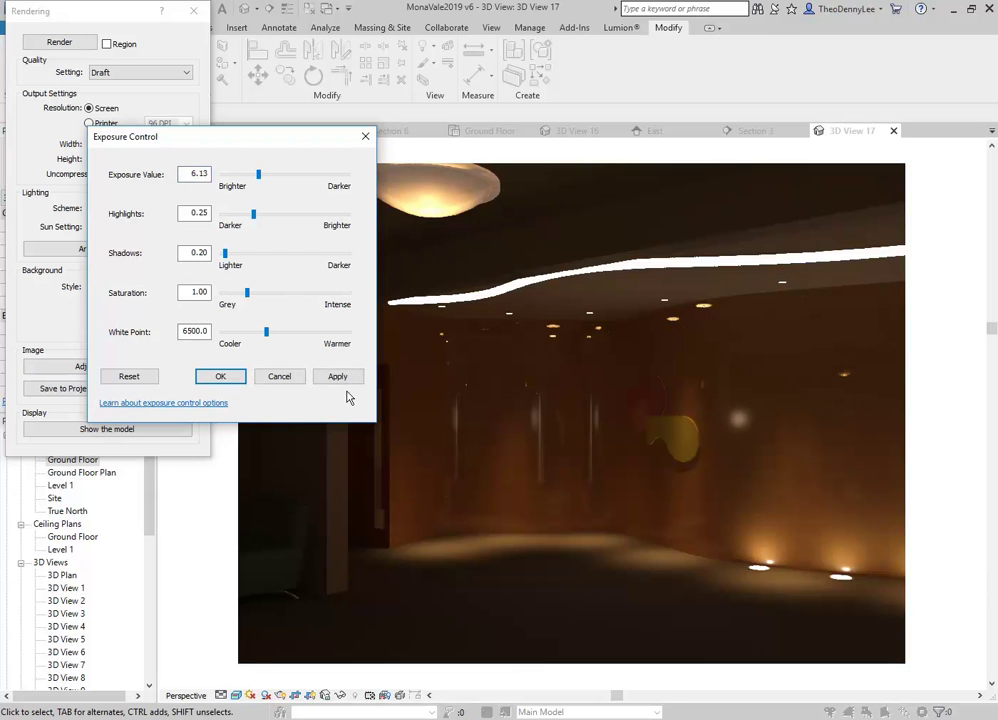
pyautogui.click(336, 377)
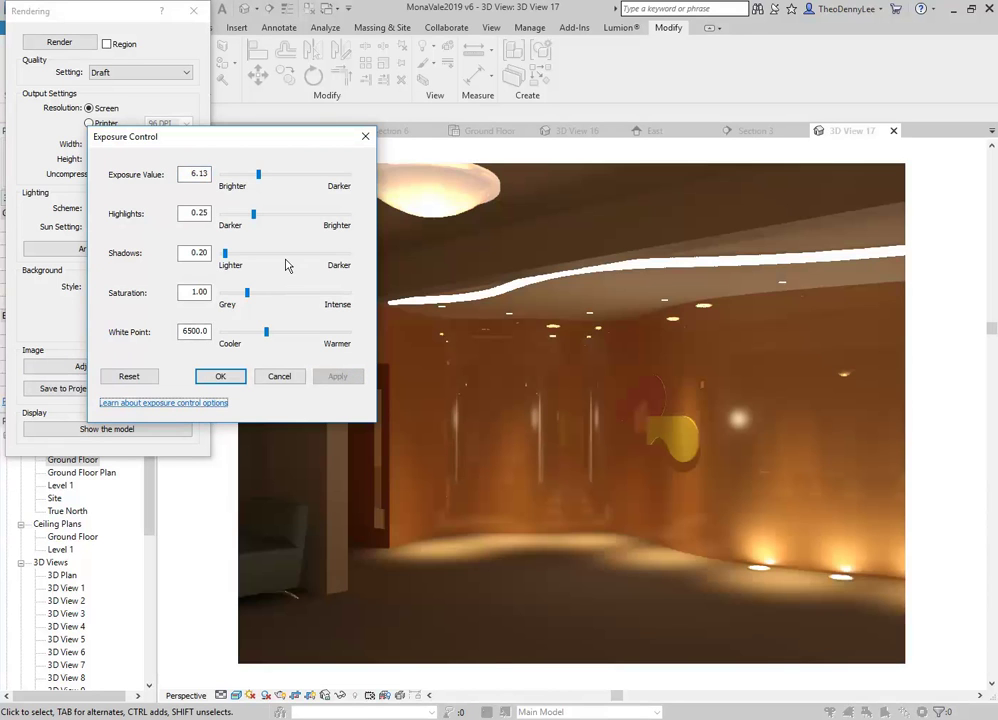
pyautogui.moveTo(258, 174); pyautogui.dragTo(260, 179)
pyautogui.click(336, 377)
pyautogui.click(345, 378)
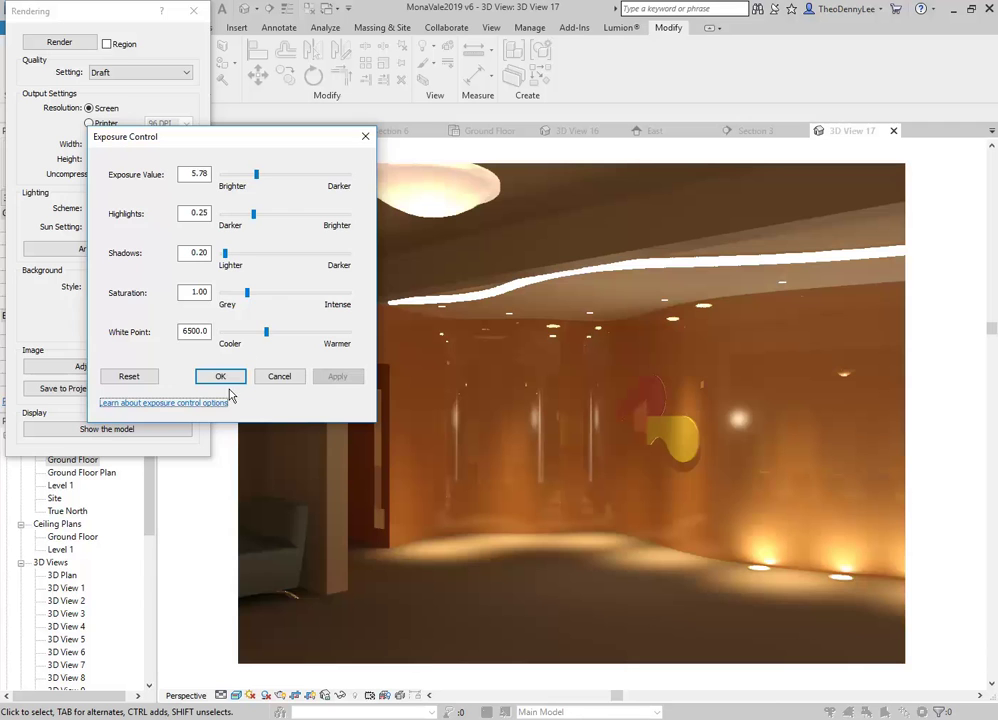
pyautogui.click(224, 381)
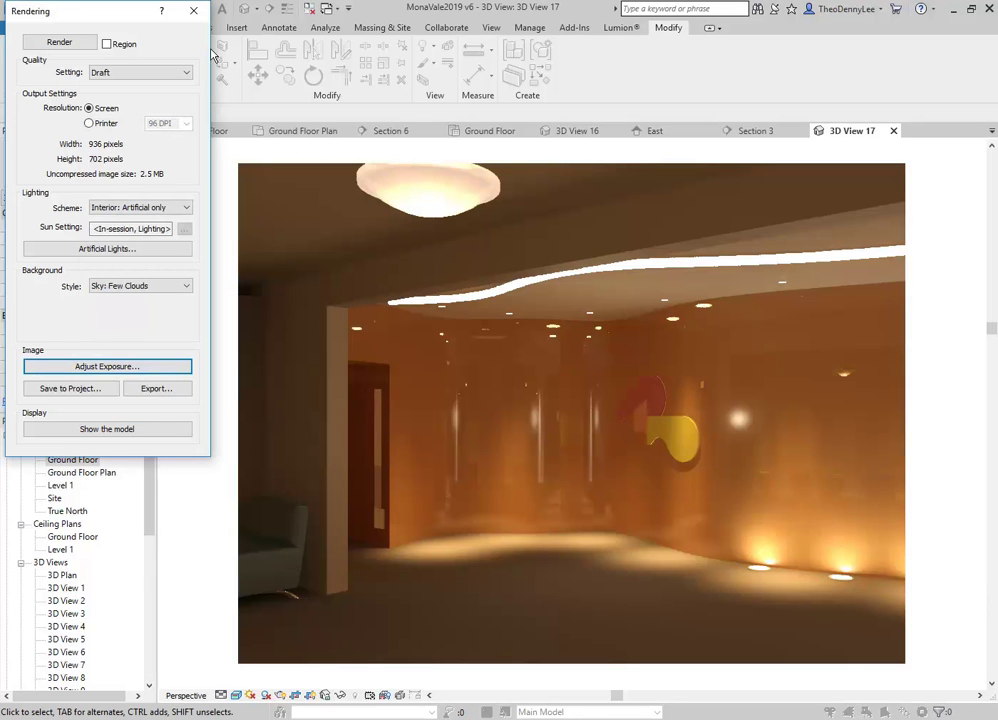
# Leave the rendering and turn the 3D View 17 camera with the Full Navigation Wheel to face the curved orange wall frontally.
pyautogui.click(193, 11)
pyautogui.doubleClick(75, 460)
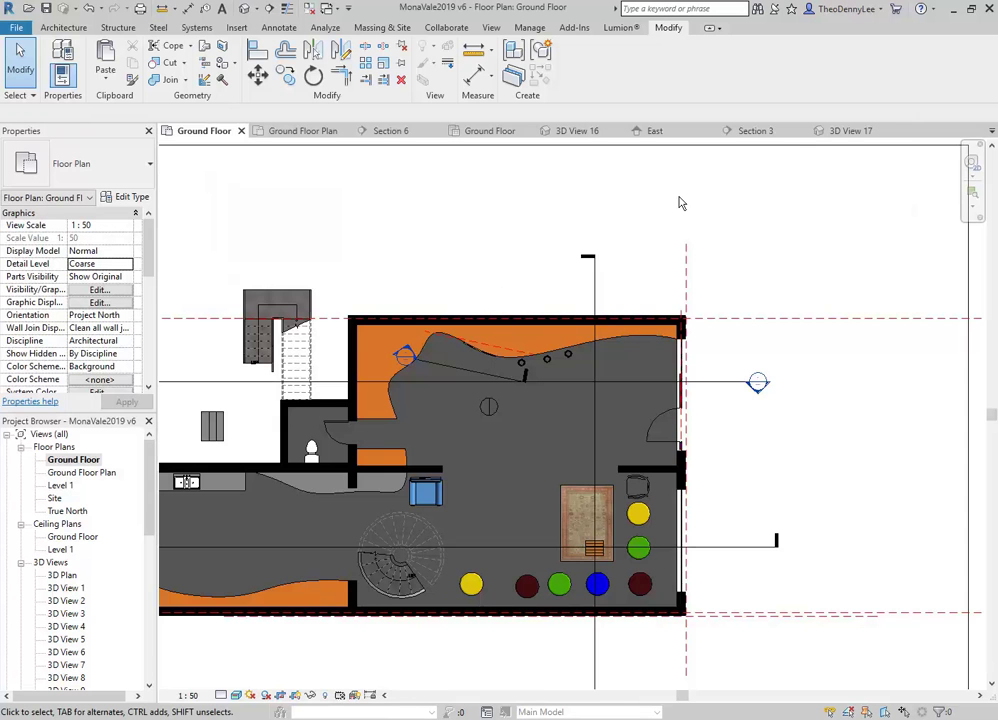
pyautogui.click(850, 133)
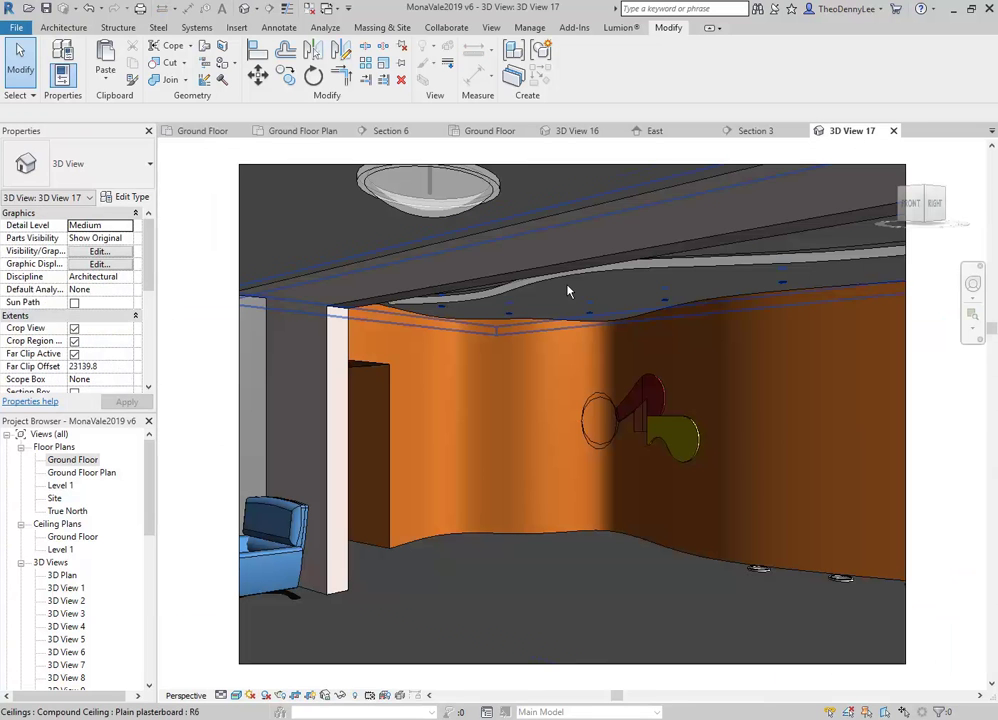
pyautogui.click(973, 287)
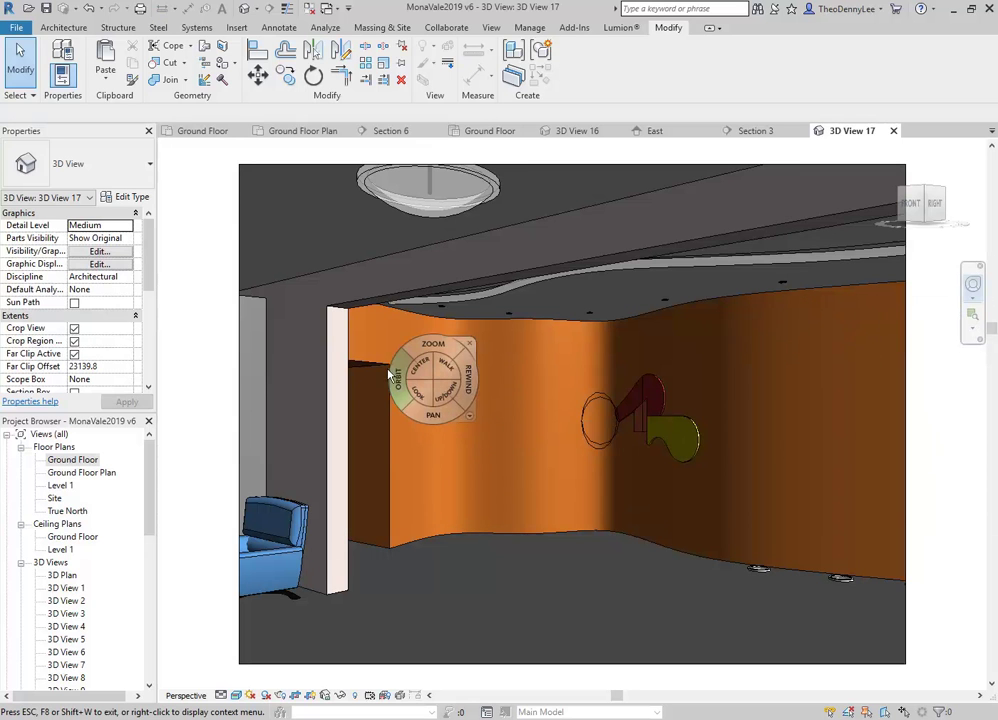
pyautogui.moveTo(410, 395)
pyautogui.mouseDown()
pyautogui.moveTo(646, 398)
pyautogui.moveTo(595, 444)
pyautogui.moveTo(543, 449)
pyautogui.moveTo(869, 452)
pyautogui.mouseUp()
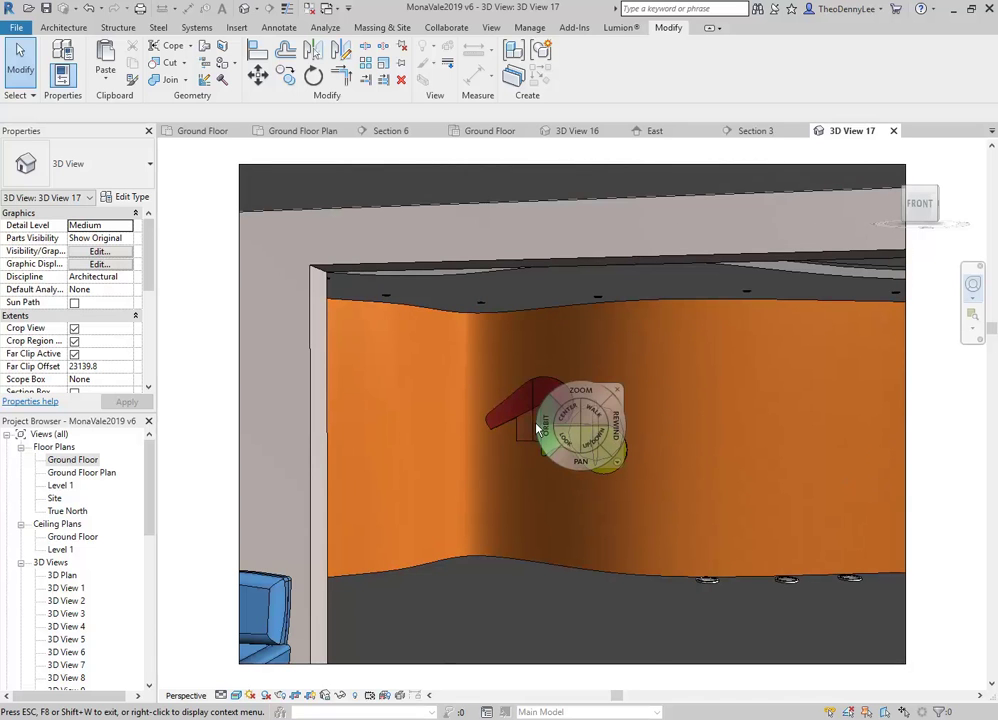
pyautogui.click(625, 390)
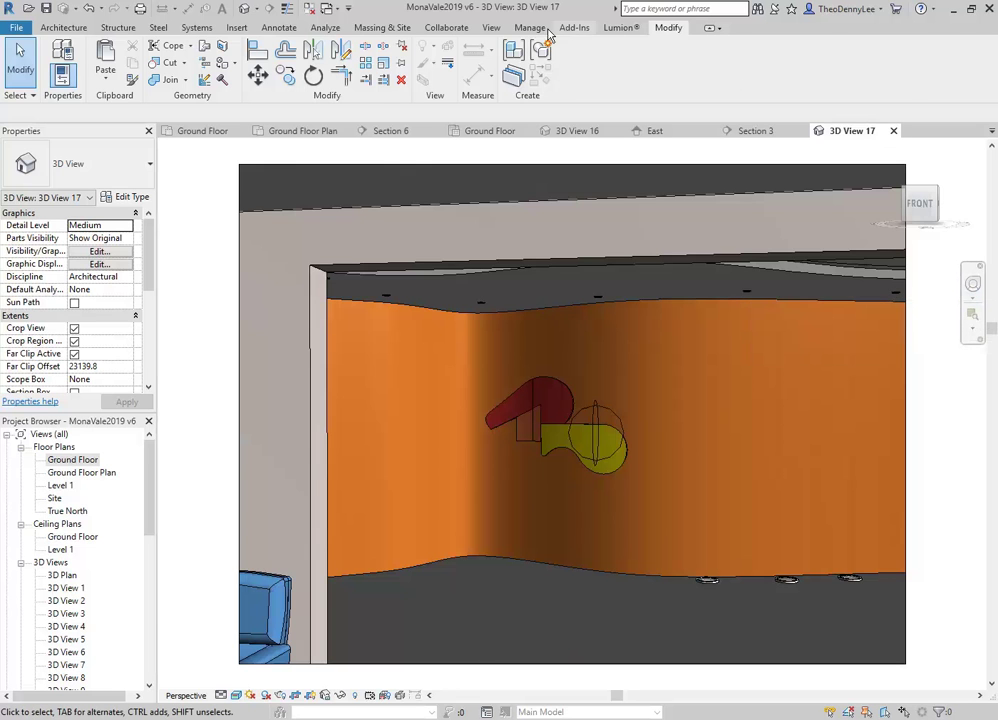
# Show the user interface visibility options, including the Navigation Bar, and the list of available navigation wheels.
pyautogui.click(493, 28)
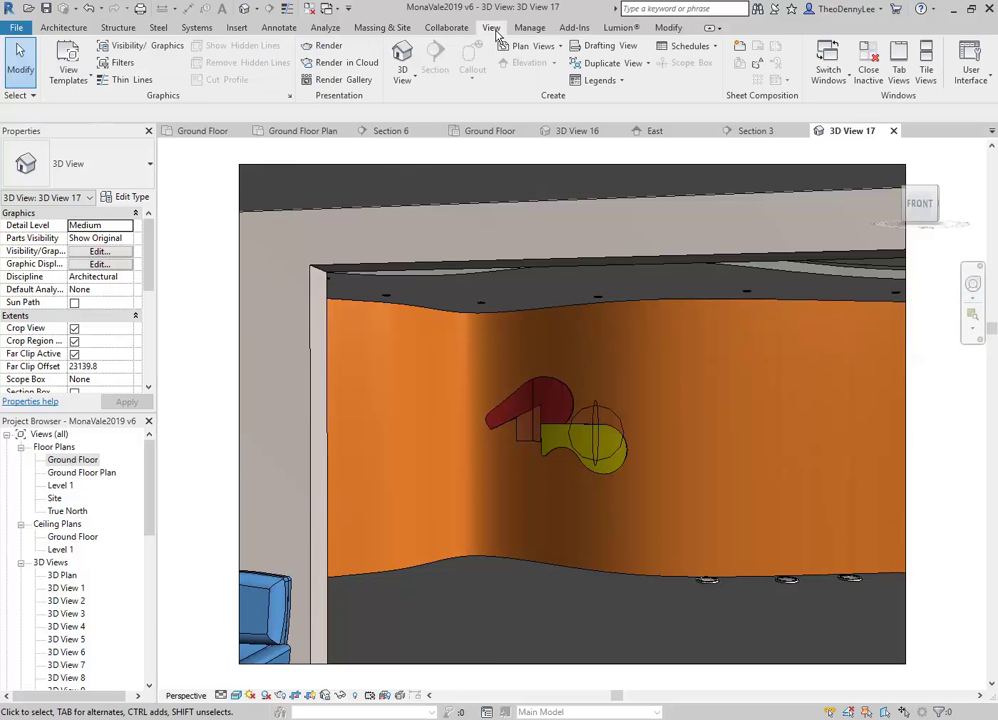
pyautogui.click(969, 68)
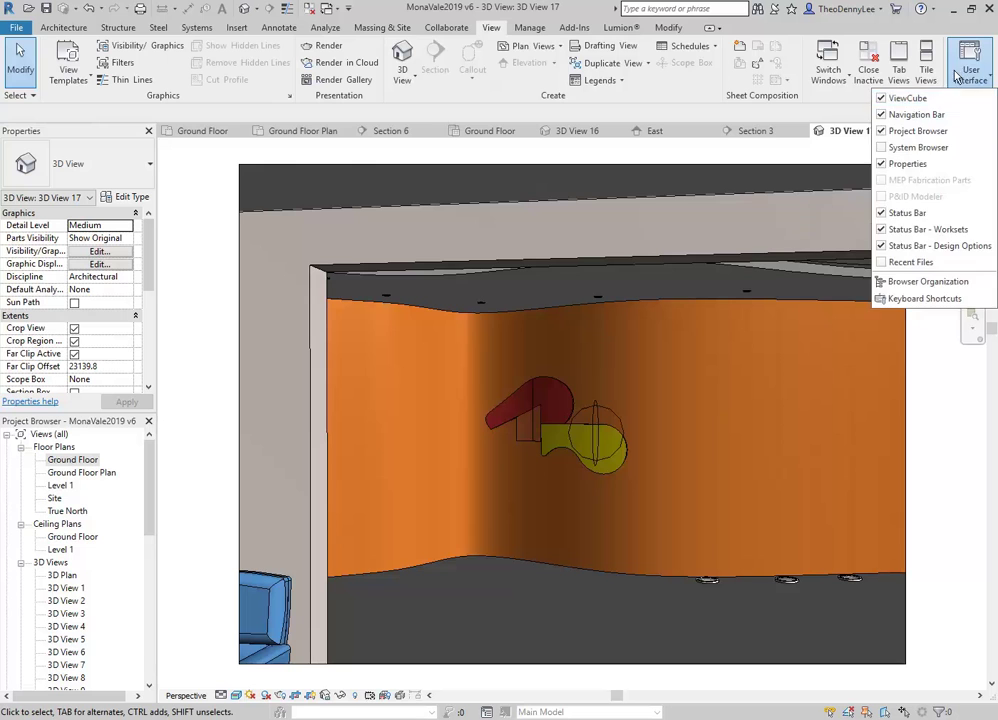
pyautogui.click(972, 302)
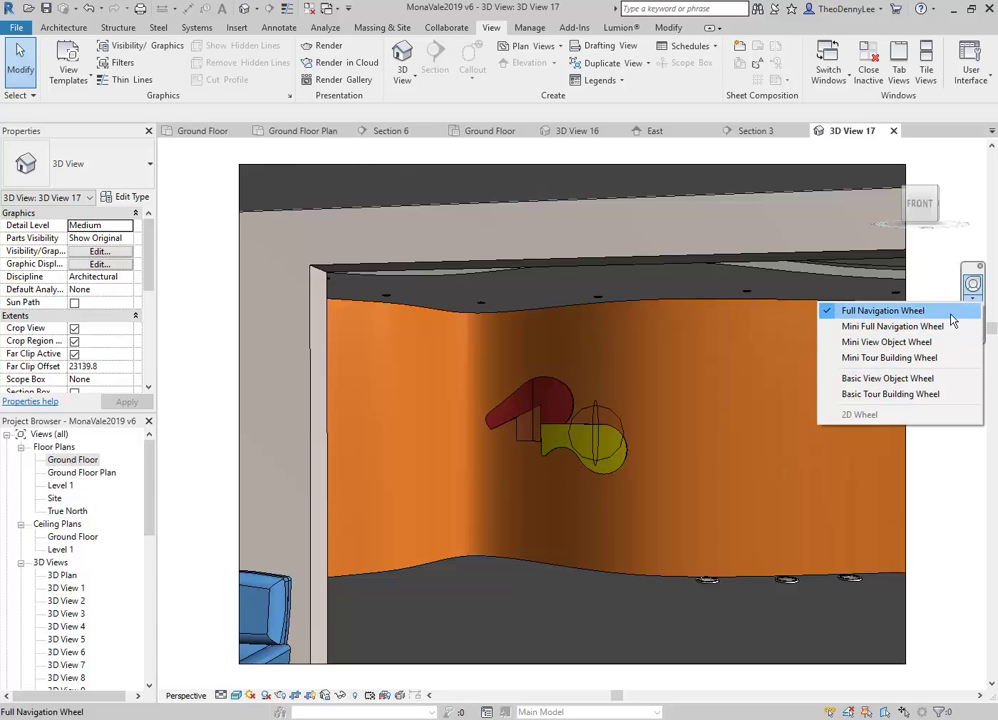
# Reframe the 3D View 17 camera with the Full Navigation Wheel to include the wavy ceiling tube, the coloured wall shapes and the glazed shopfront.
pyautogui.click(917, 311)
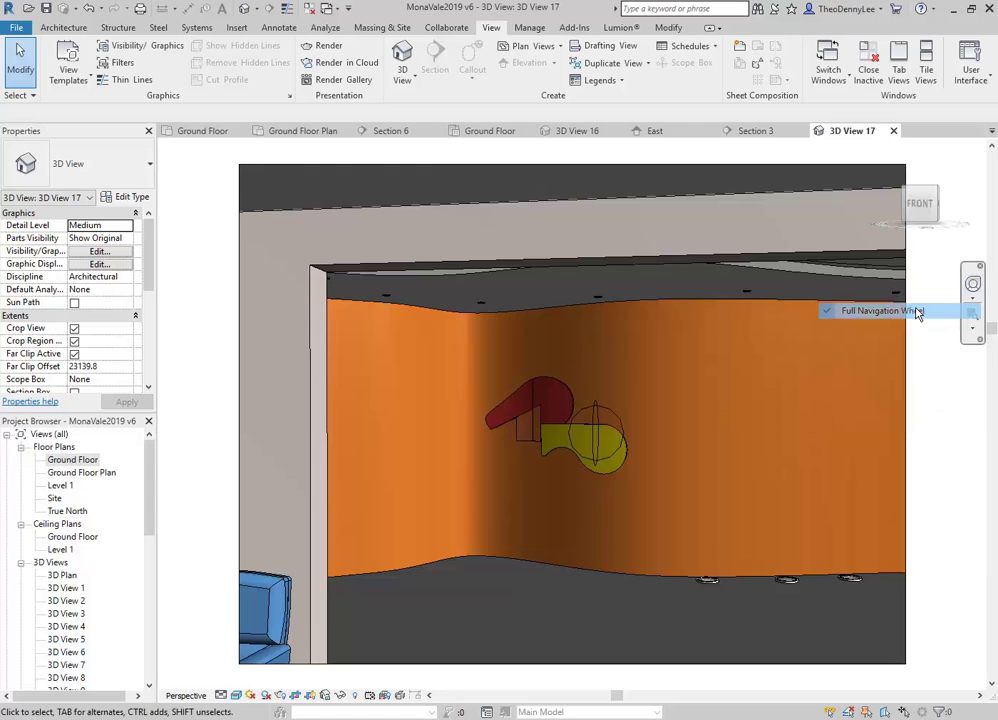
pyautogui.click(972, 285)
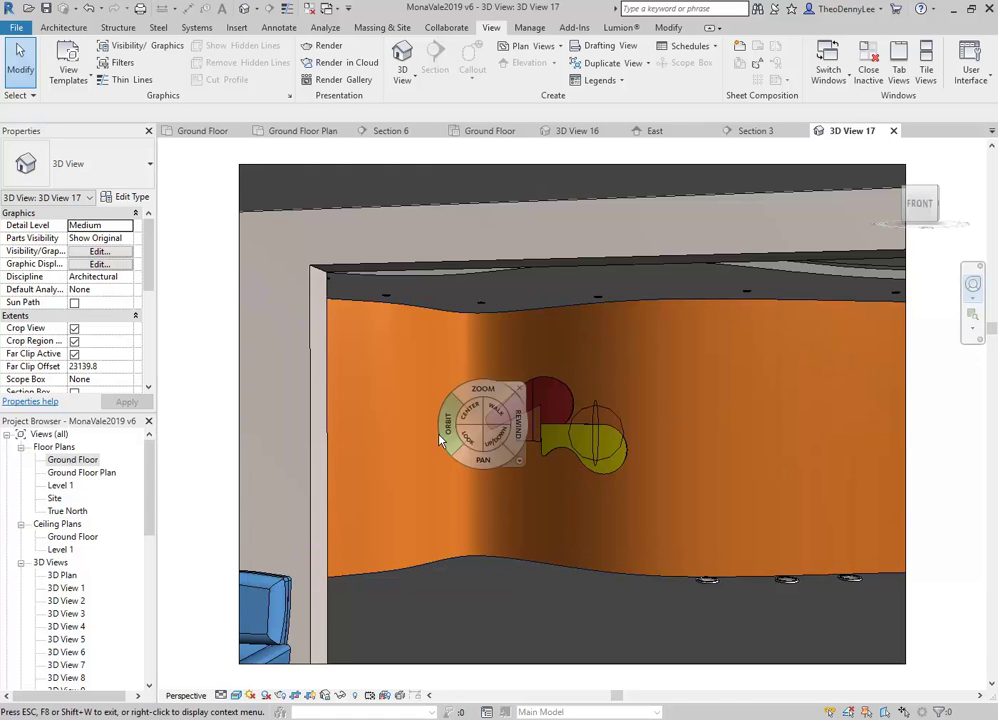
pyautogui.moveTo(544, 462); pyautogui.dragTo(807, 450)
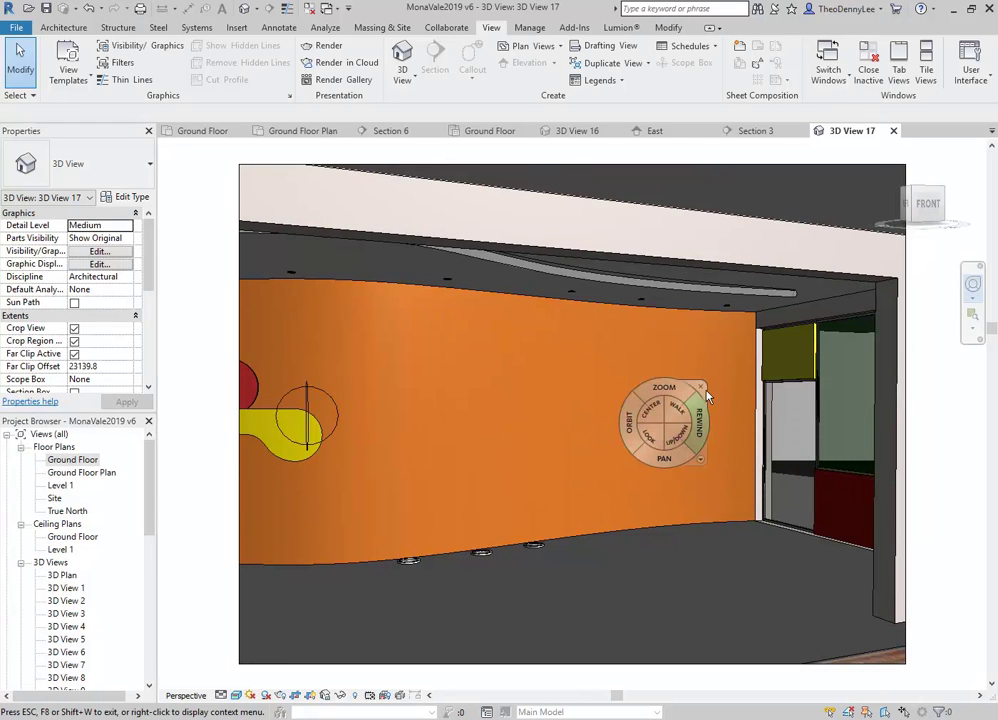
pyautogui.click(702, 390)
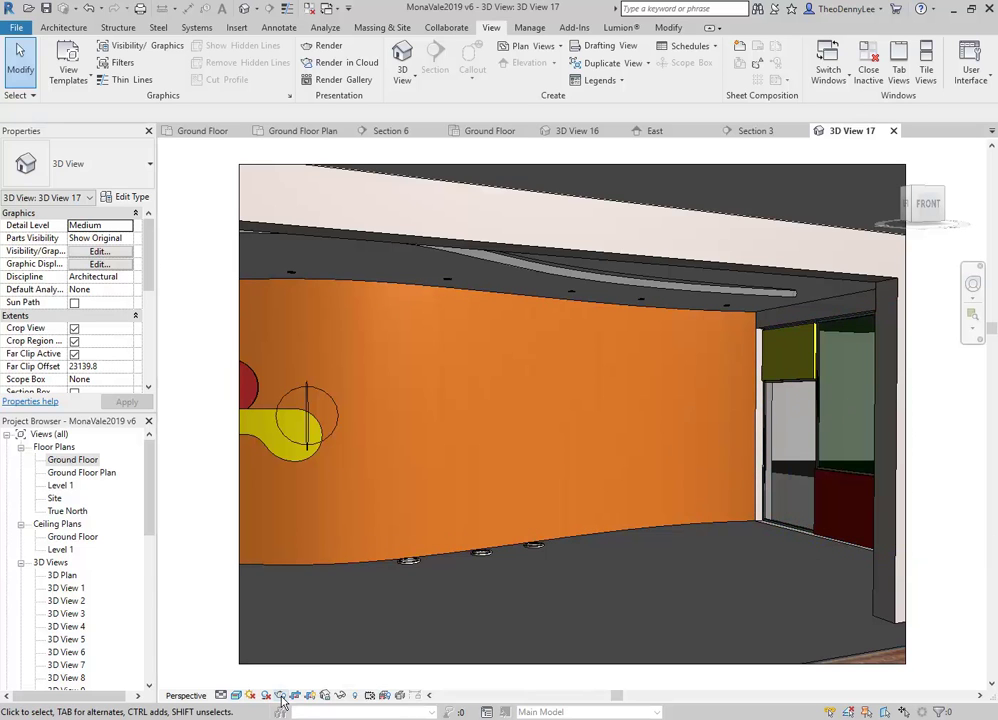
pyautogui.click(973, 285)
pyautogui.moveTo(777, 407); pyautogui.dragTo(882, 408)
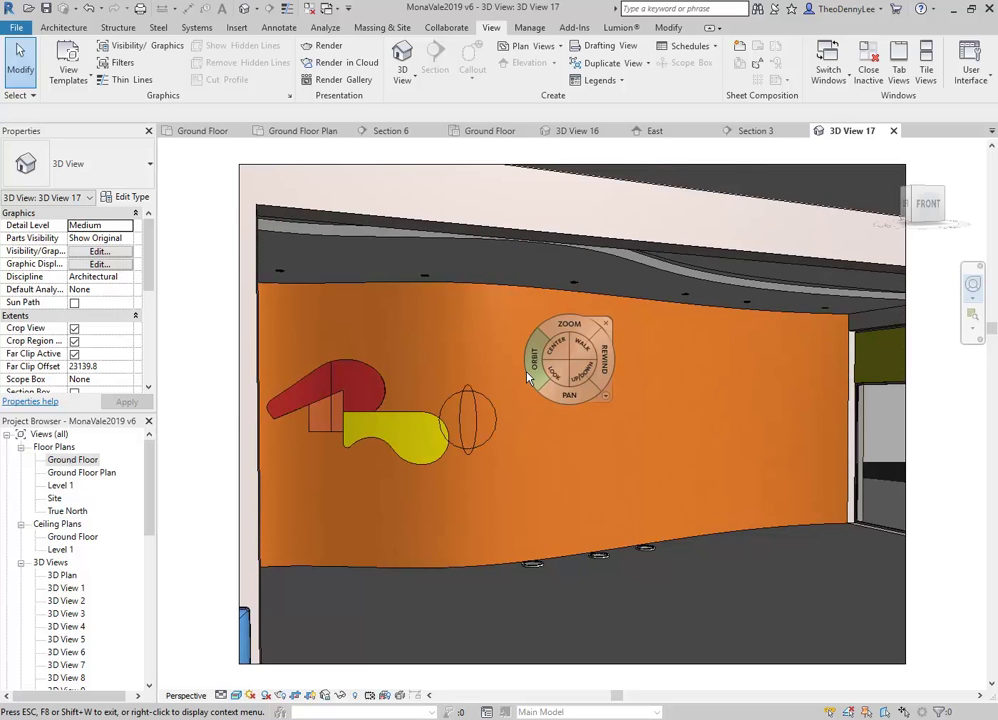
pyautogui.moveTo(555, 374); pyautogui.dragTo(476, 436)
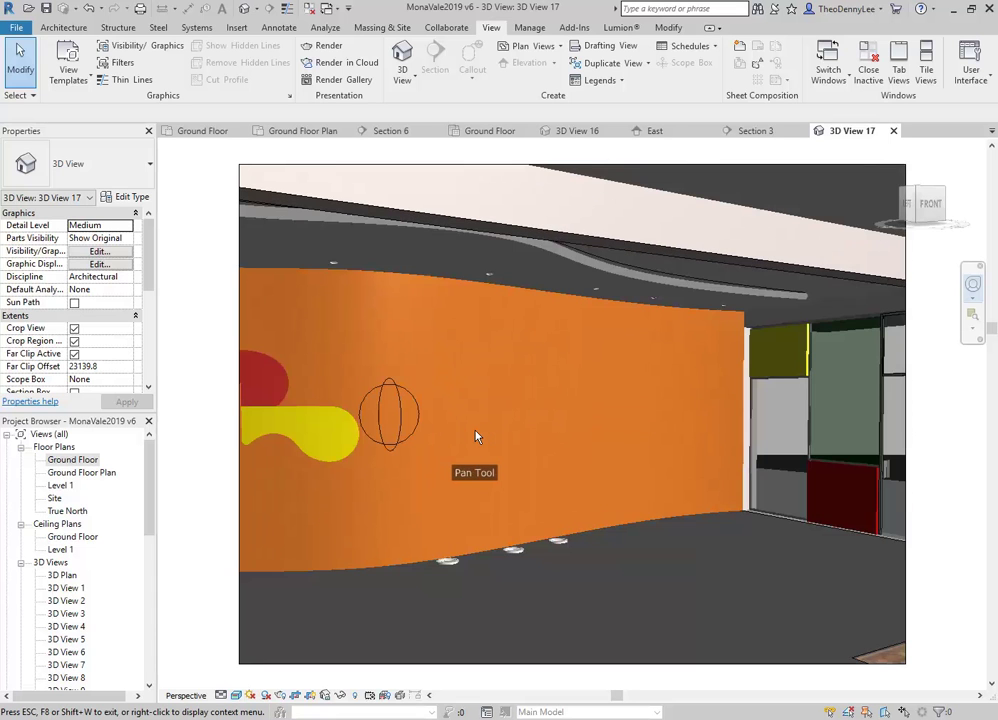
pyautogui.moveTo(489, 444); pyautogui.dragTo(500, 445)
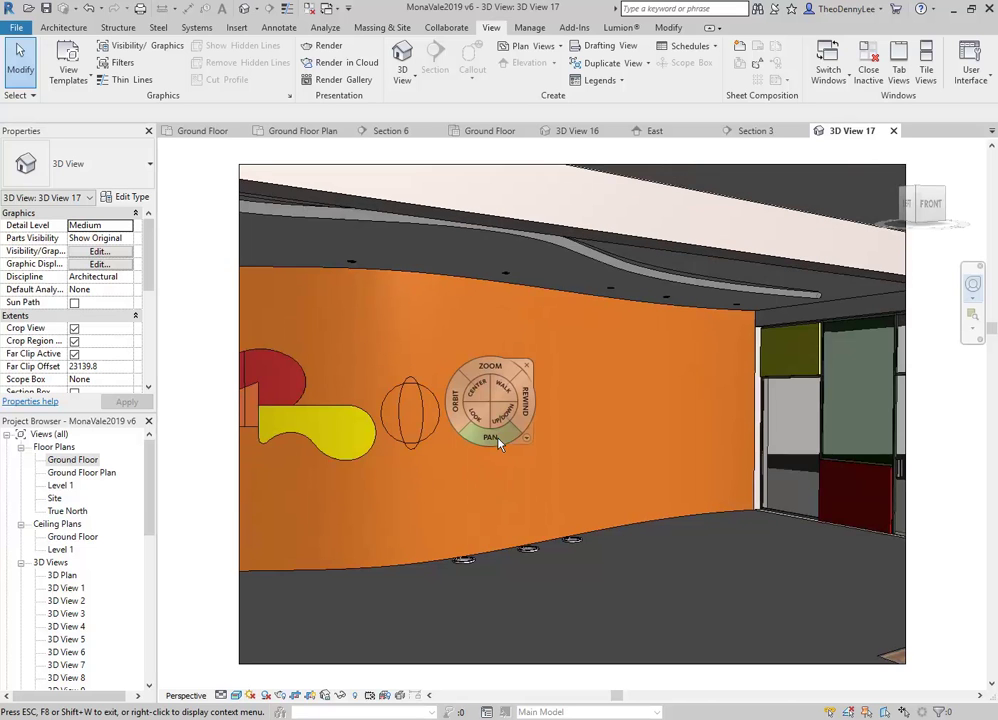
pyautogui.click(536, 366)
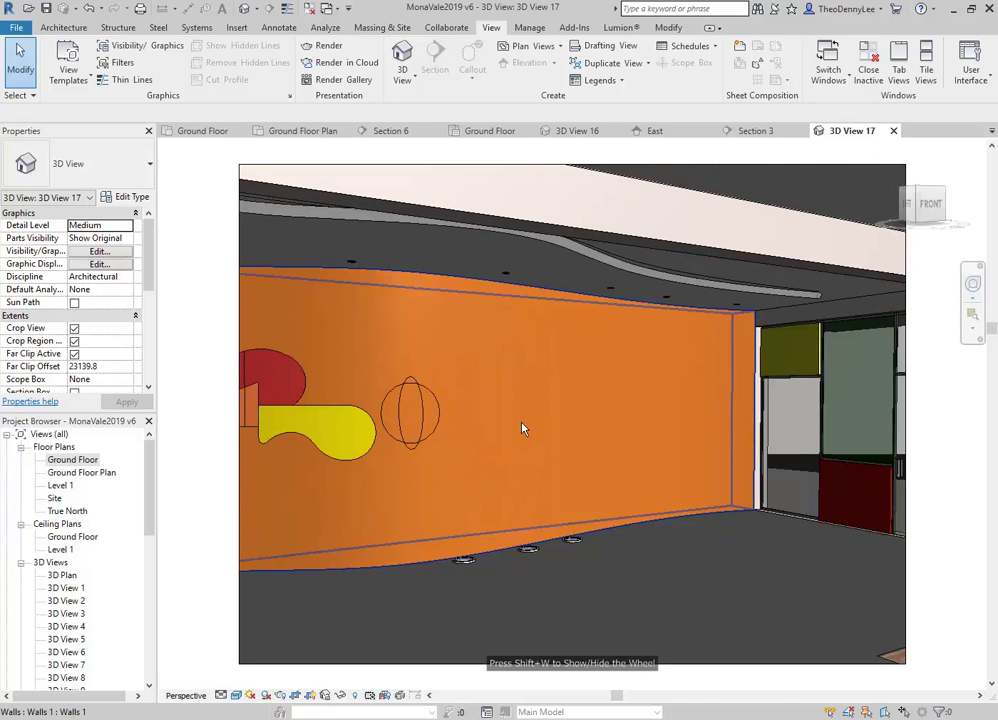
# Render the reframed view in Draft quality with the background style set to Transparent, and close the rendering settings.
pyautogui.click(285, 696)
pyautogui.click(152, 288)
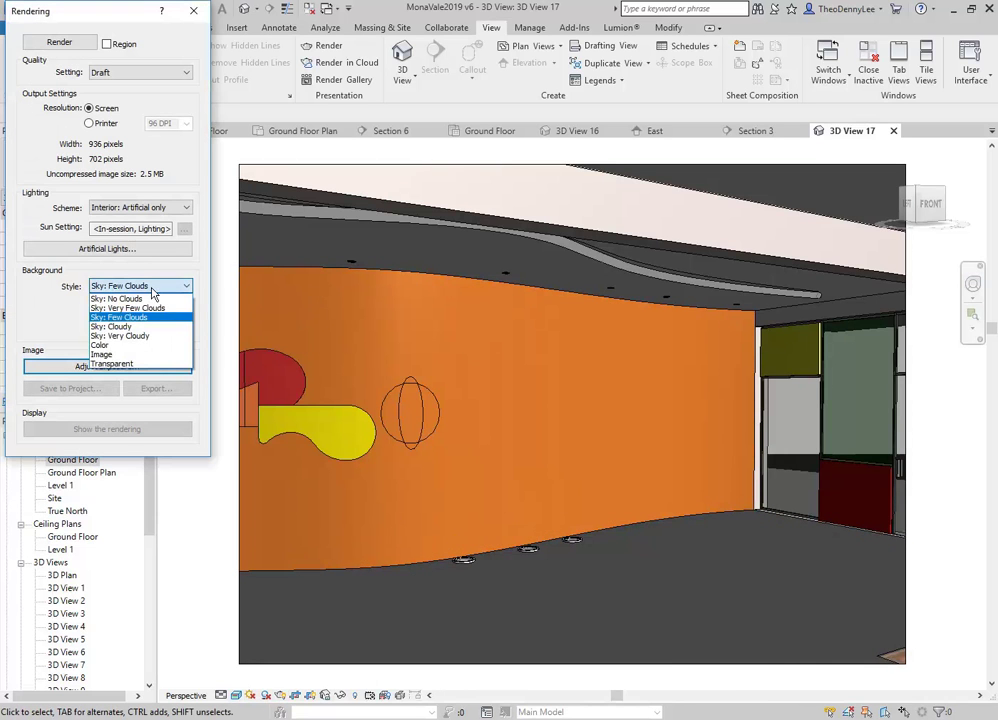
pyautogui.click(111, 363)
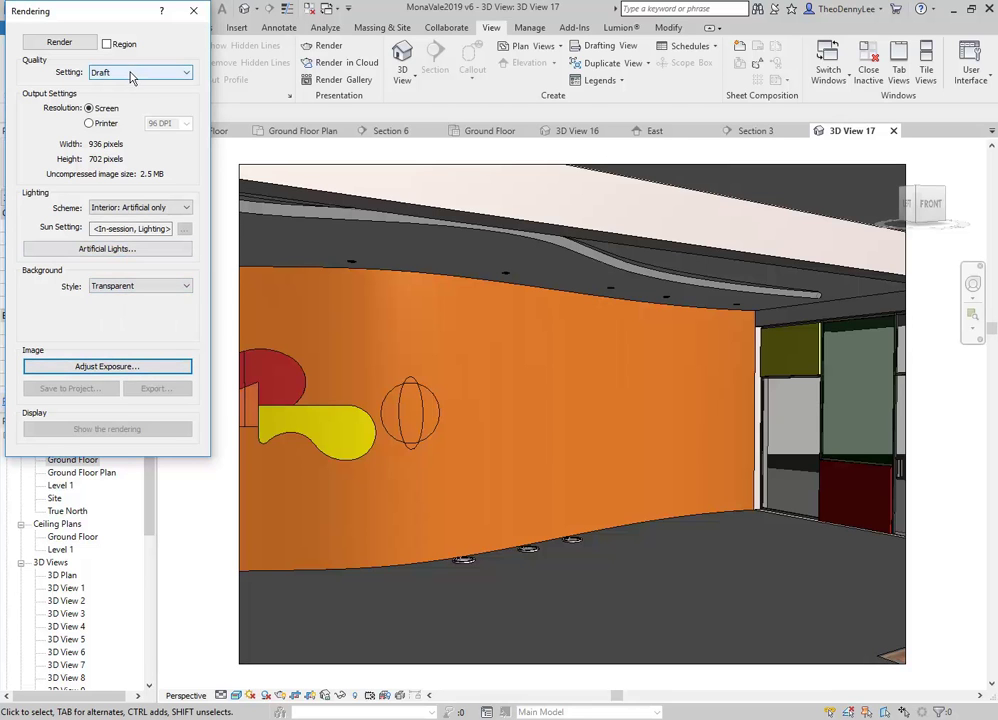
pyautogui.click(59, 42)
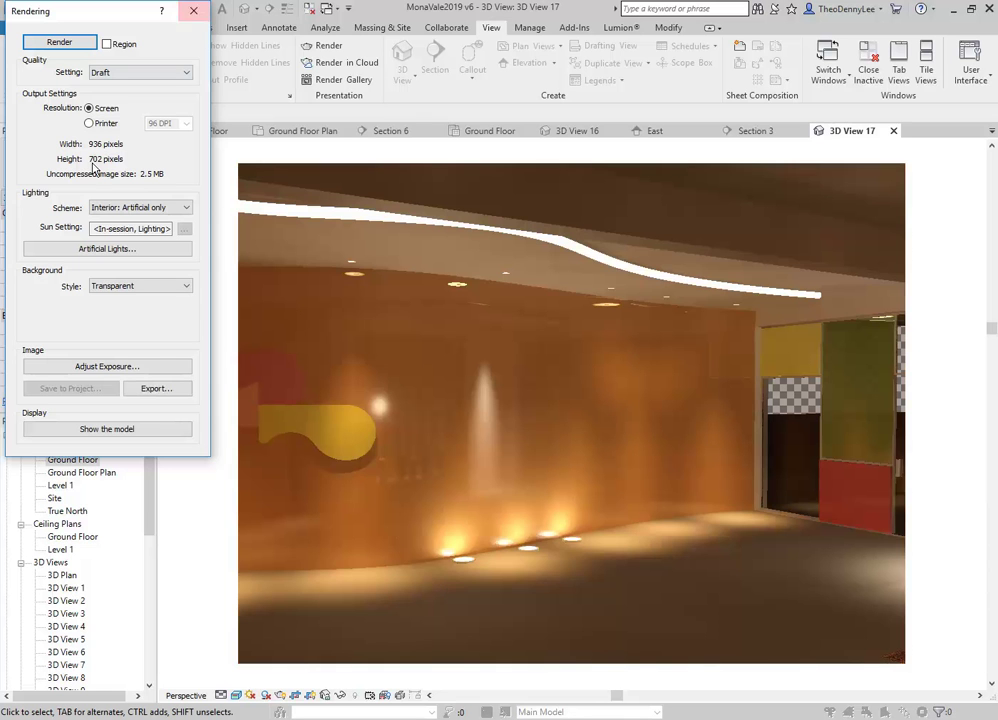
pyautogui.click(193, 11)
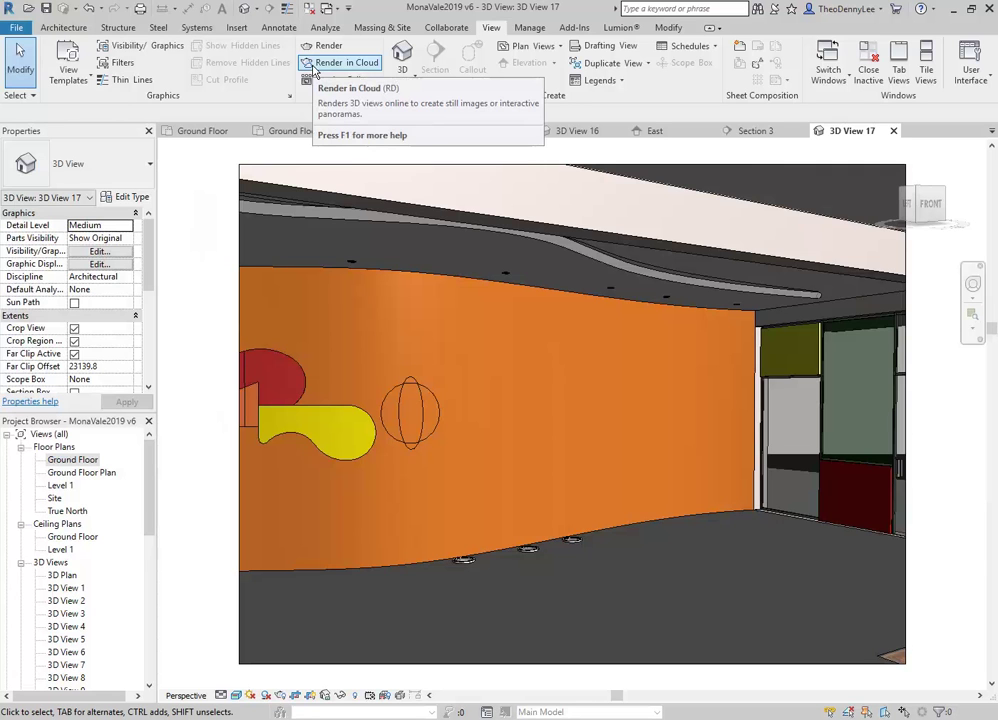
# Set up a cloud rendering of 3D View 17 as a Still Image with Final quality and Large (2.25 Mega Pixel) size.
pyautogui.click(314, 67)
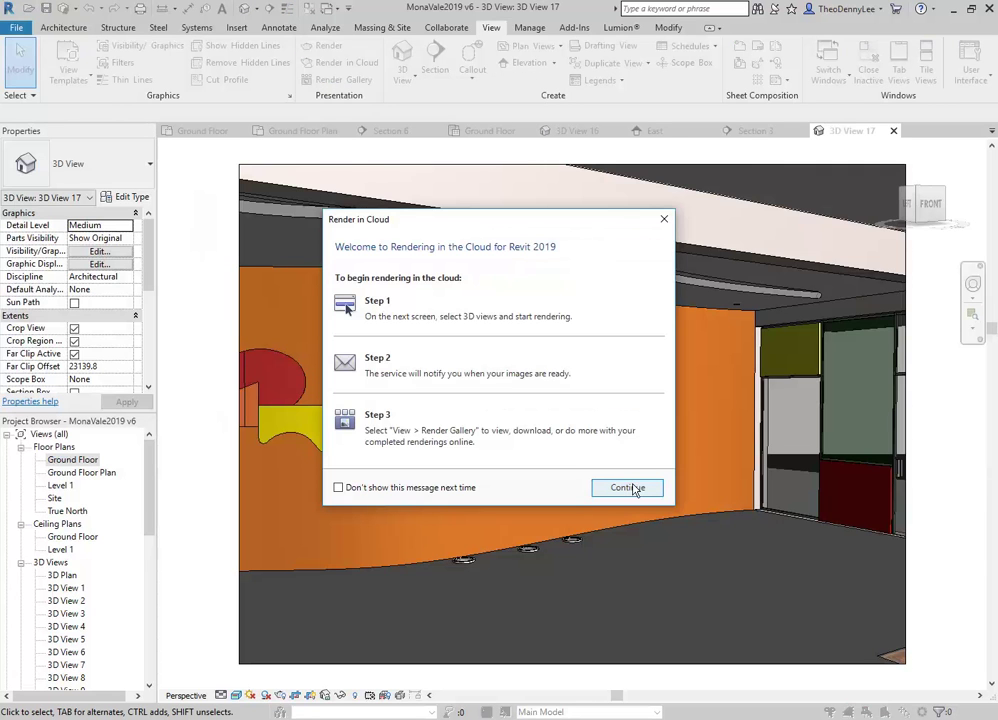
pyautogui.click(628, 488)
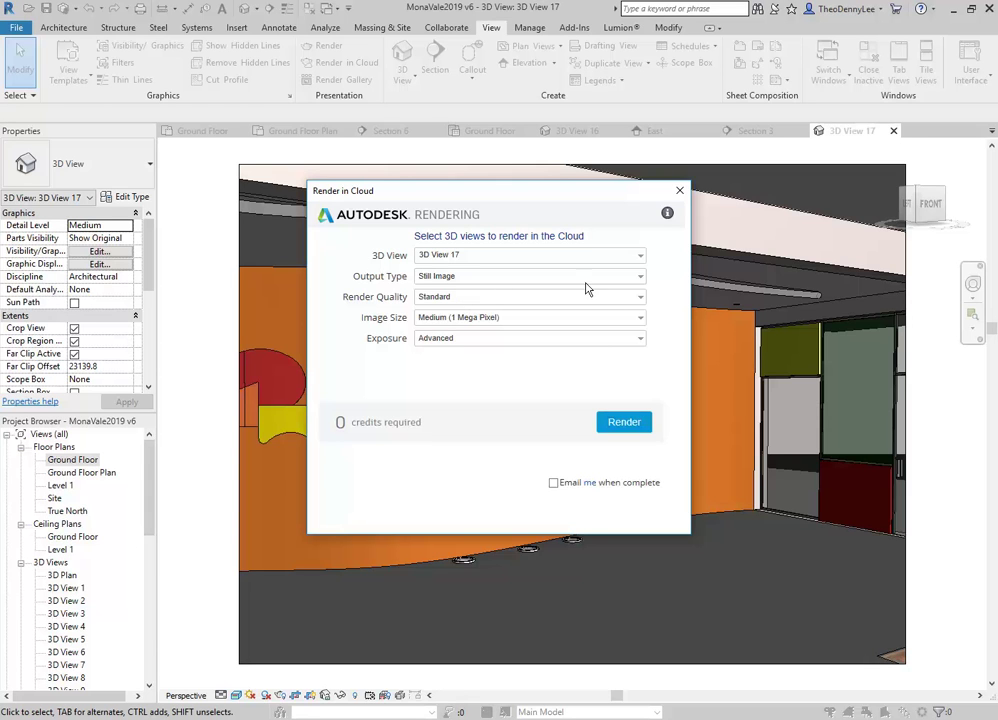
pyautogui.click(641, 279)
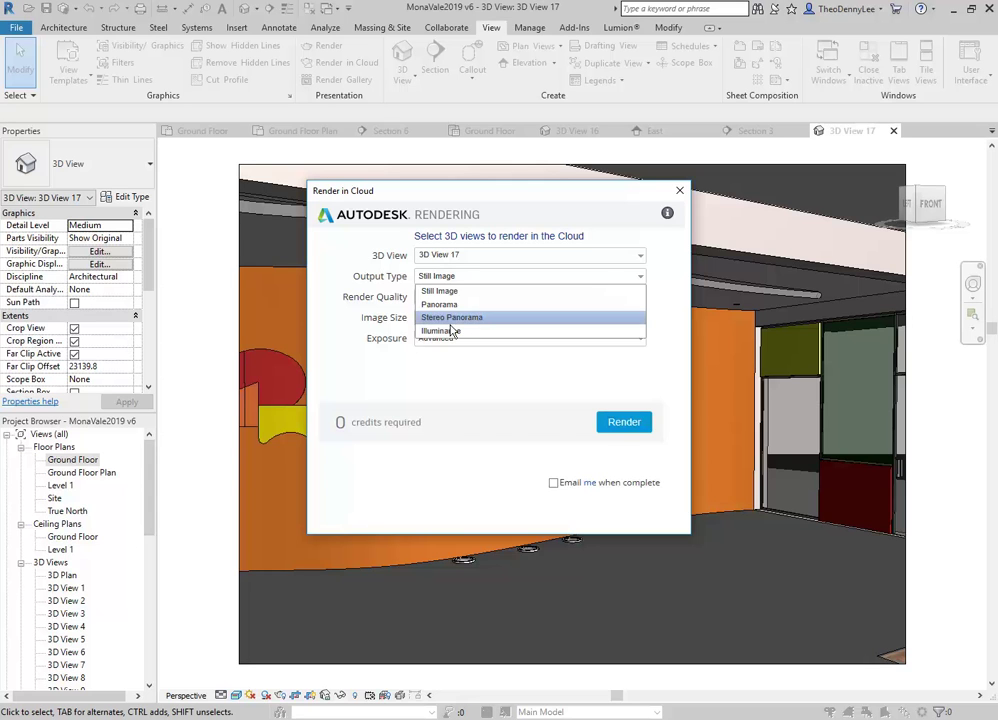
pyautogui.click(540, 290)
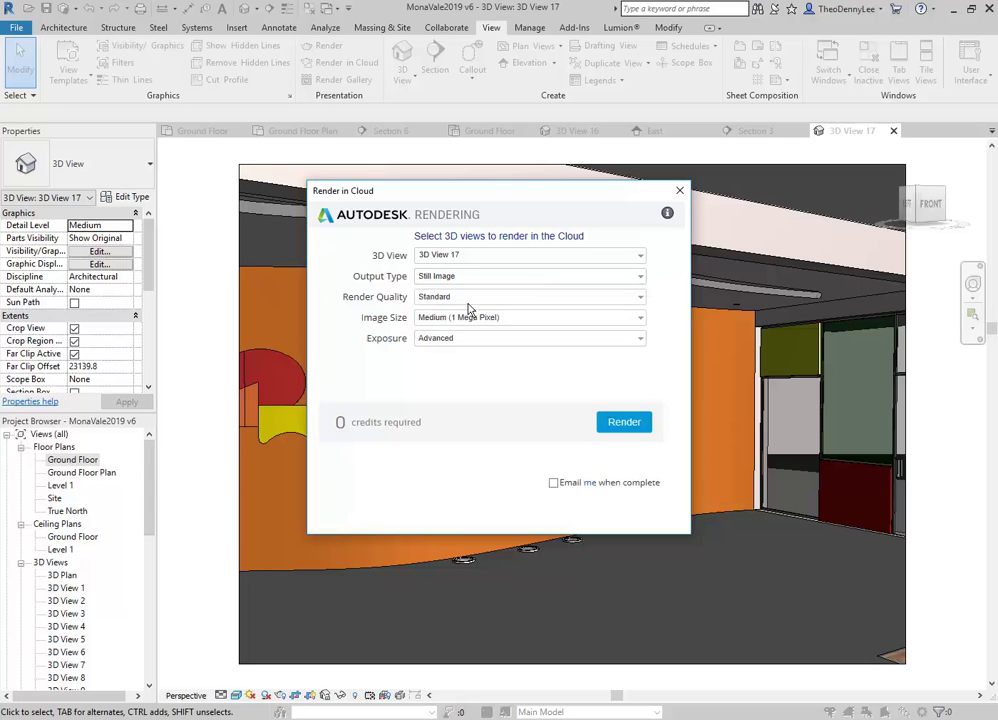
pyautogui.click(456, 298)
pyautogui.click(449, 328)
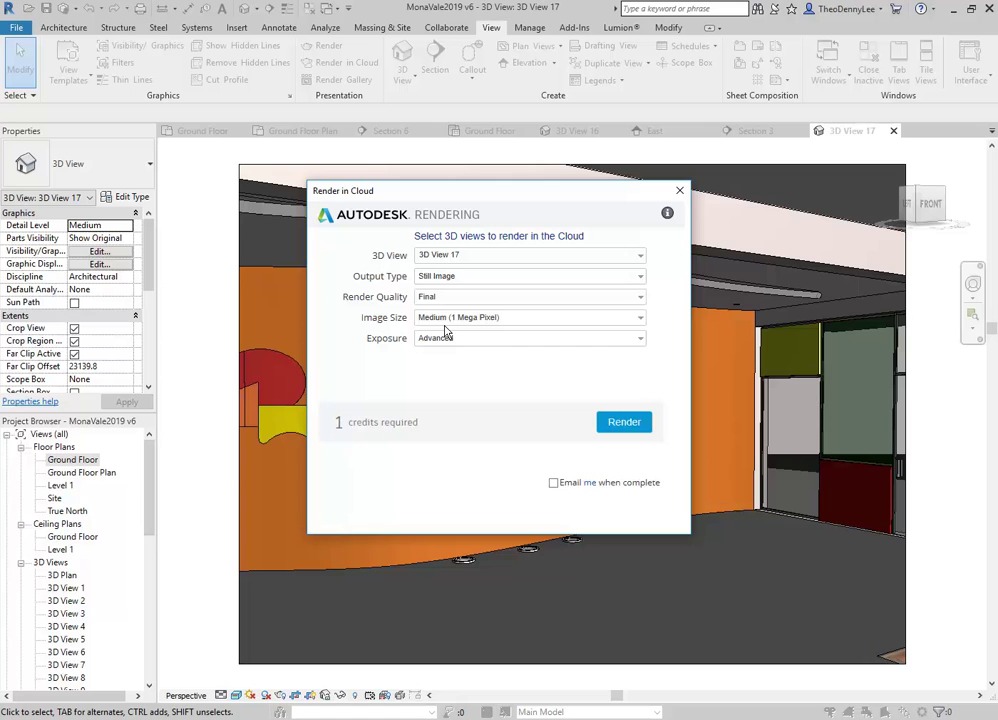
pyautogui.click(630, 320)
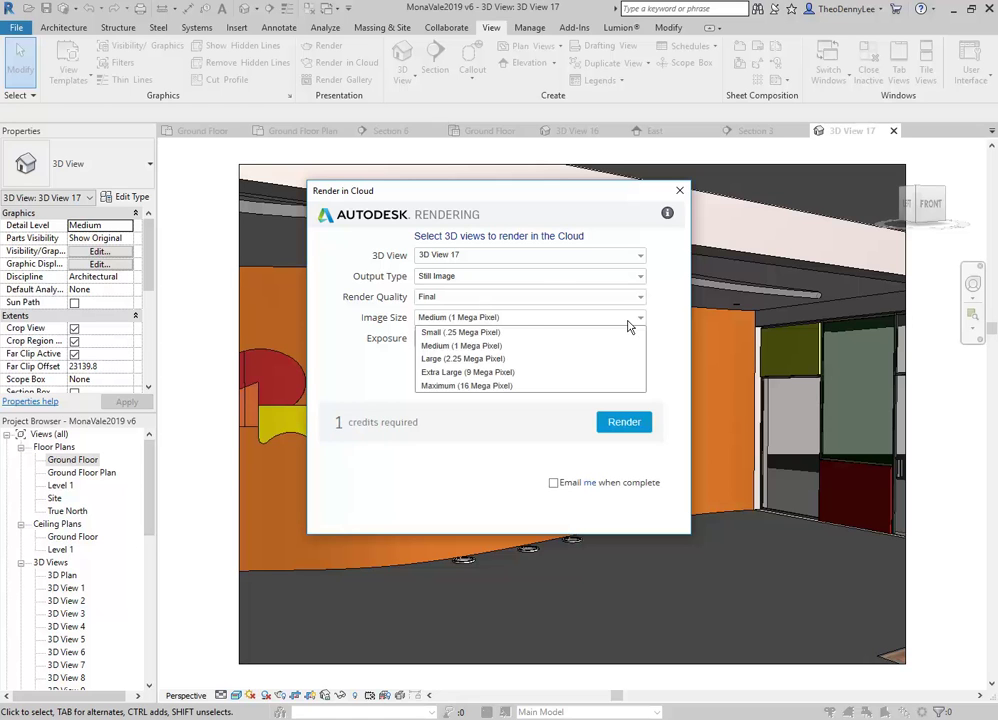
pyautogui.click(490, 358)
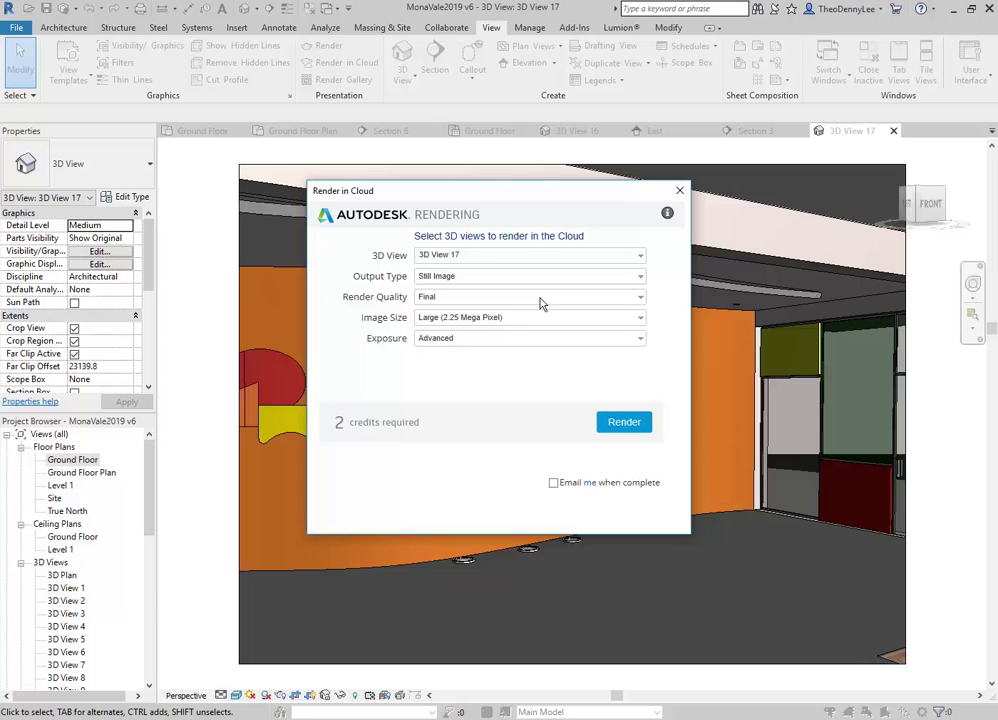
# Keep Final quality and the Large image size, start the cloud rendering, and let the upload continue in the background.
pyautogui.click(540, 299)
pyautogui.click(446, 324)
pyautogui.click(450, 320)
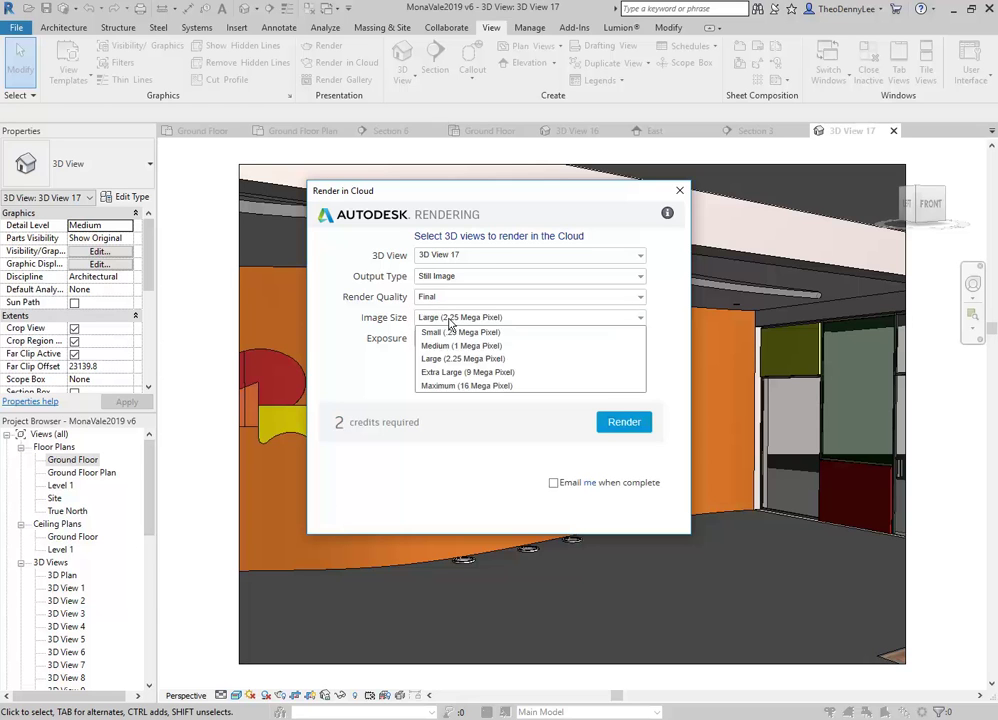
pyautogui.click(474, 362)
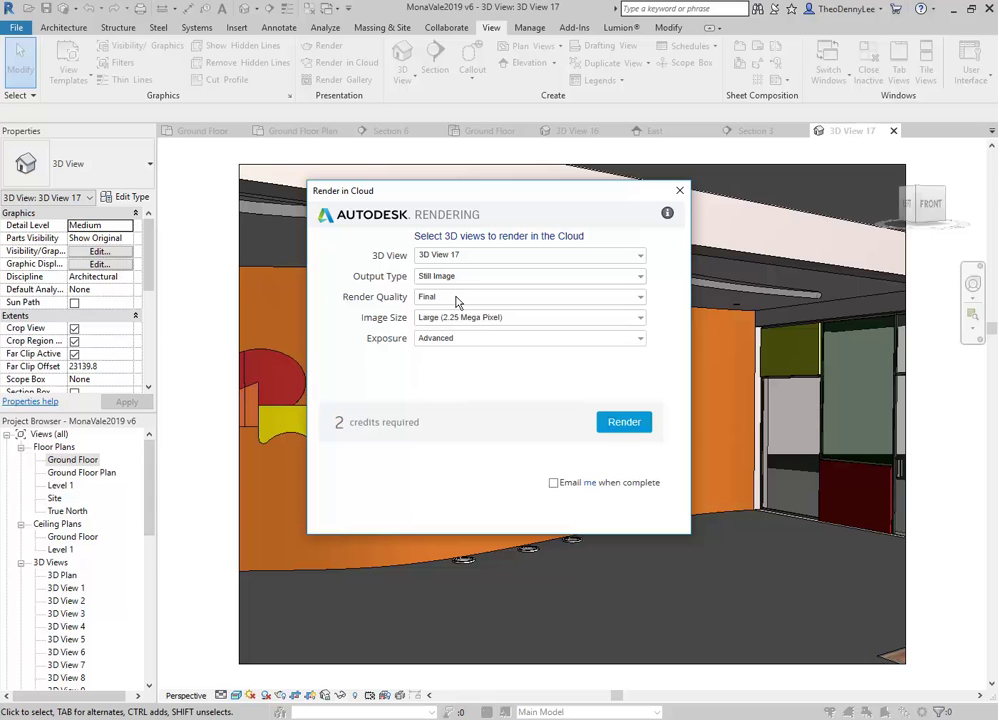
pyautogui.click(624, 421)
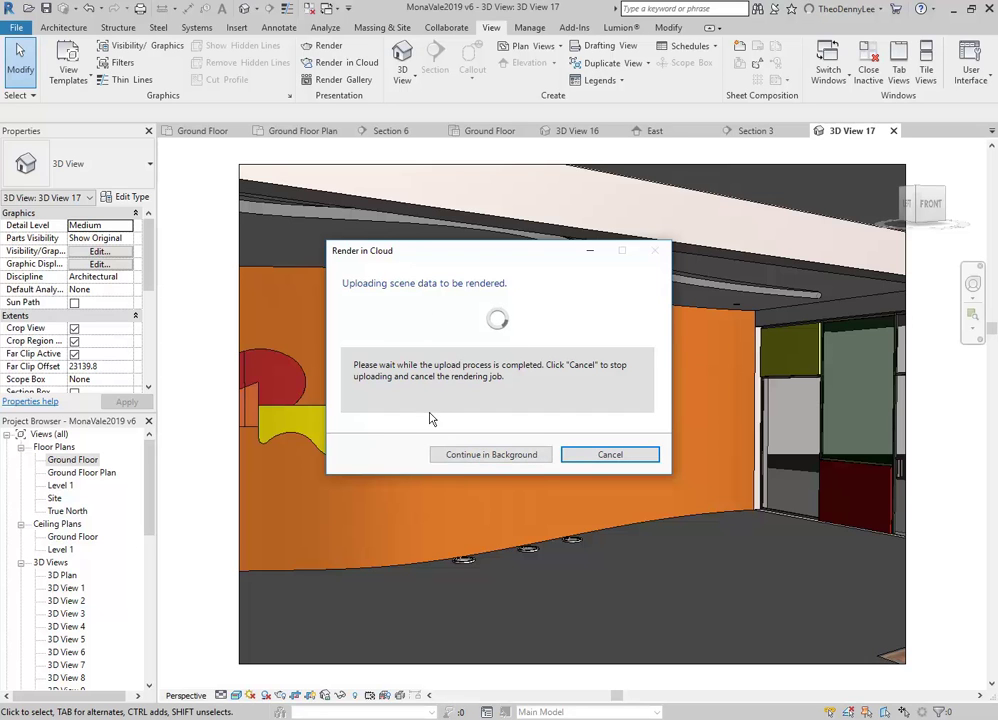
pyautogui.click(477, 456)
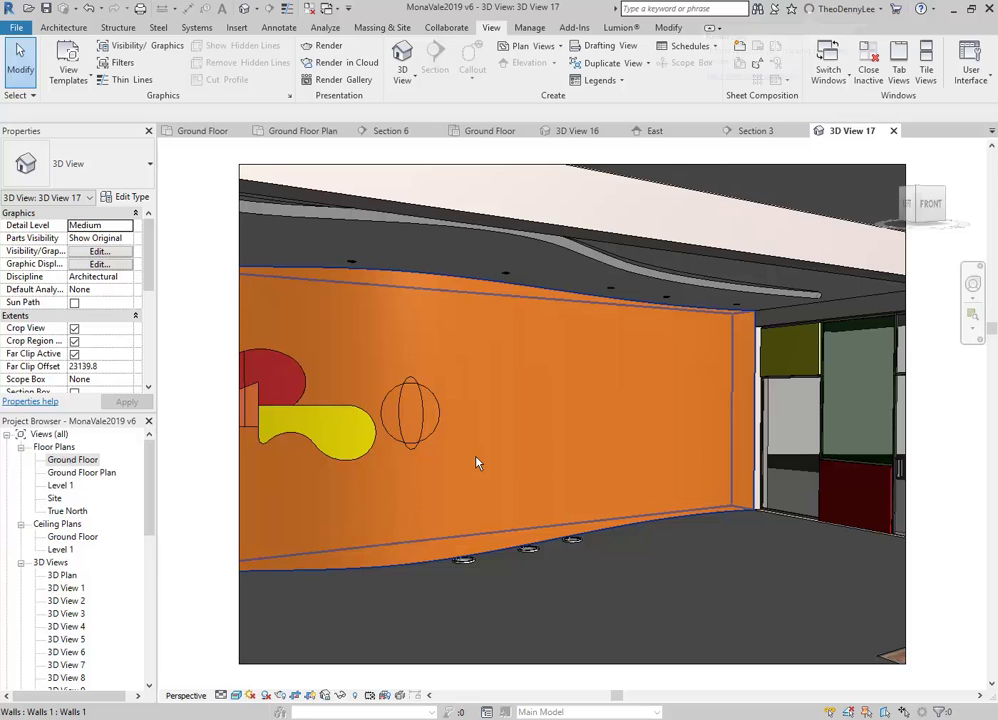
# Render 3D View 17 locally again in Draft quality with the Transparent background.
pyautogui.click(280, 695)
pyautogui.click(58, 43)
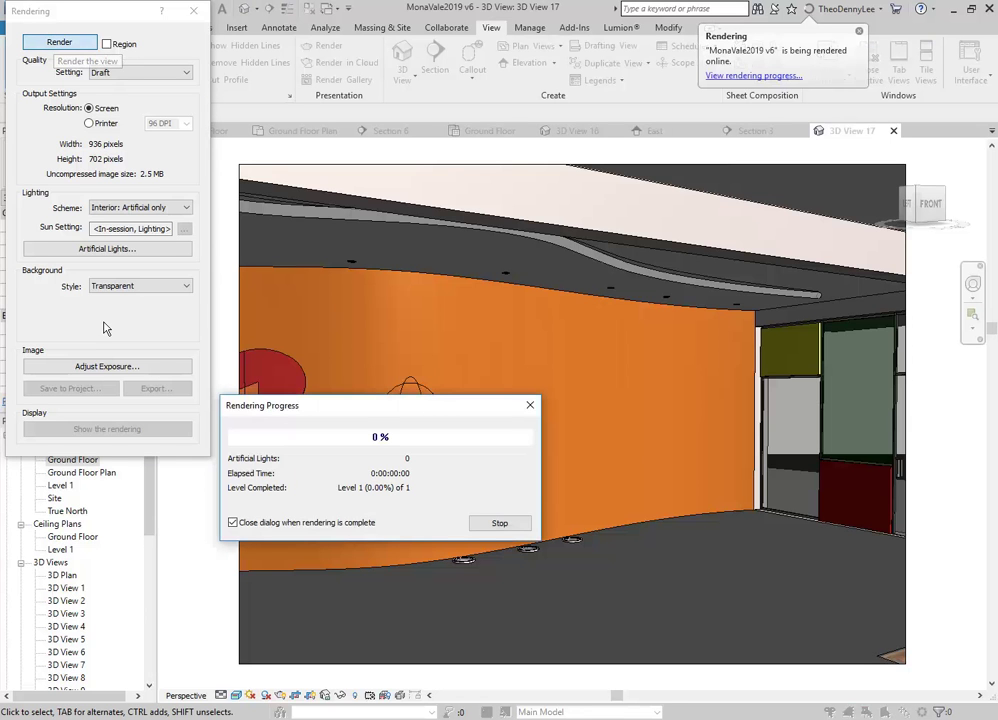
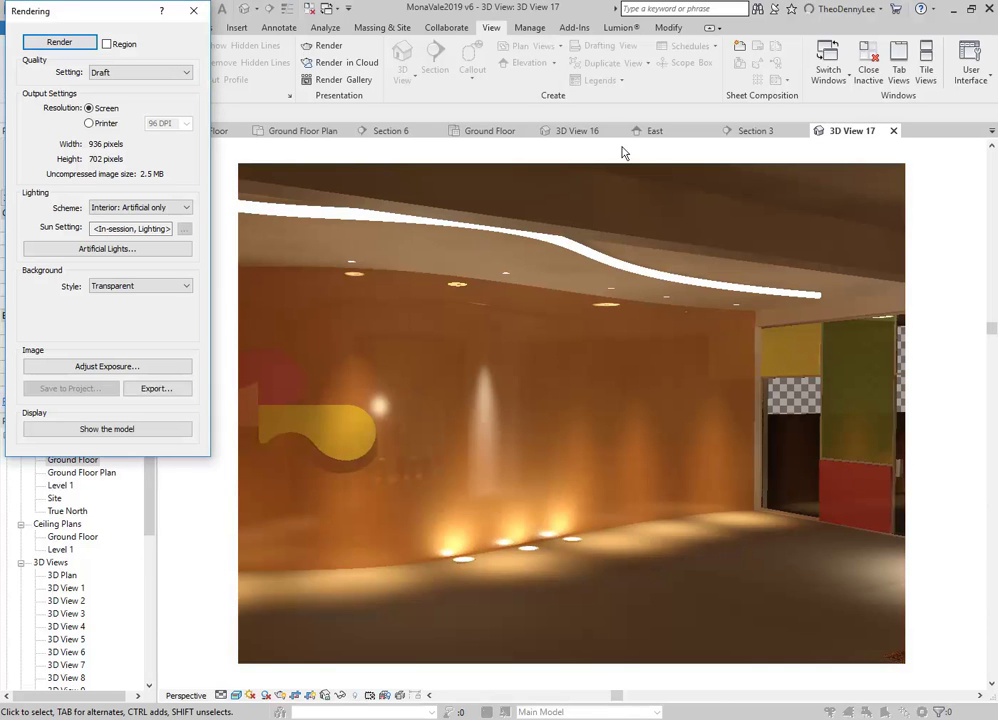
# Check the online render progress of MonaVale2019 v6.rvt, viewing its finished facade rendering and the queued job, and put the browser away.
pyautogui.click(852, 10)
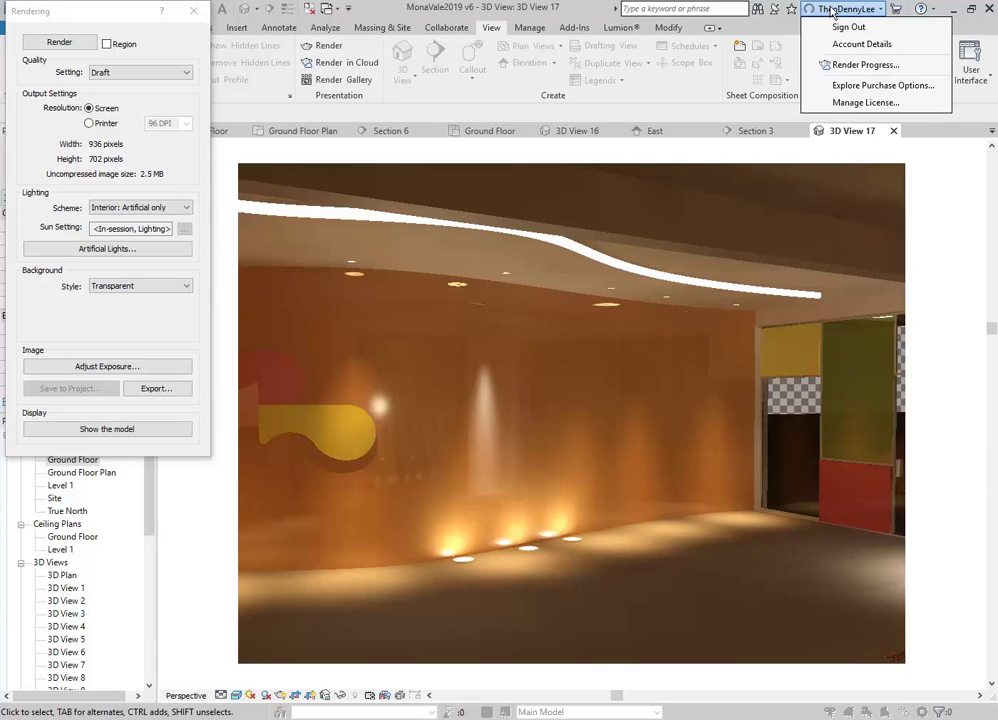
pyautogui.click(846, 68)
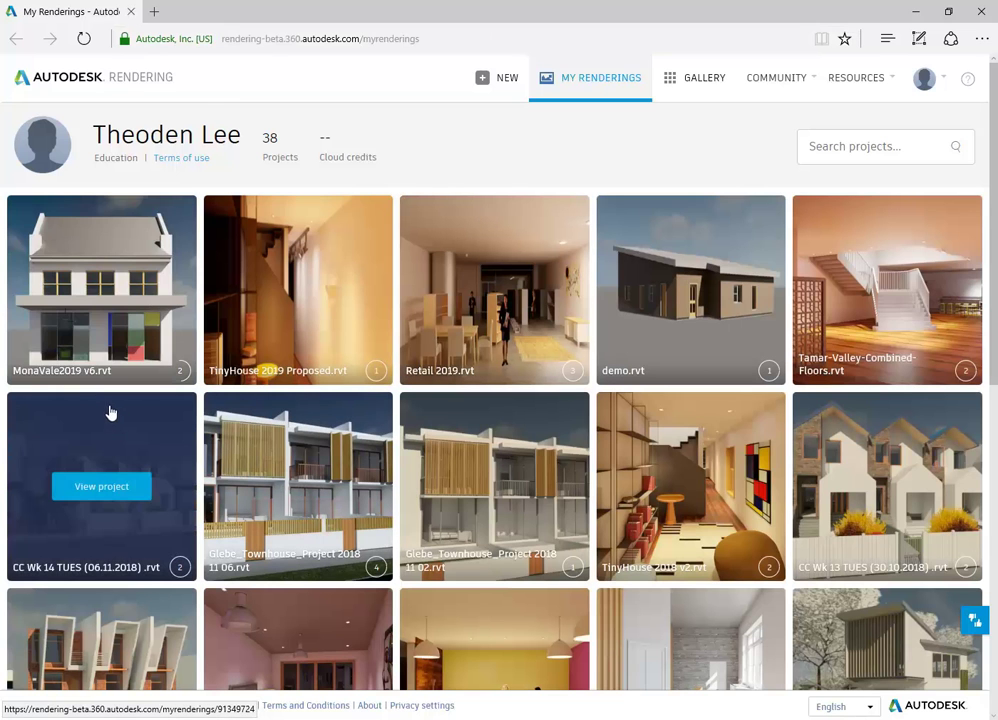
pyautogui.click(86, 288)
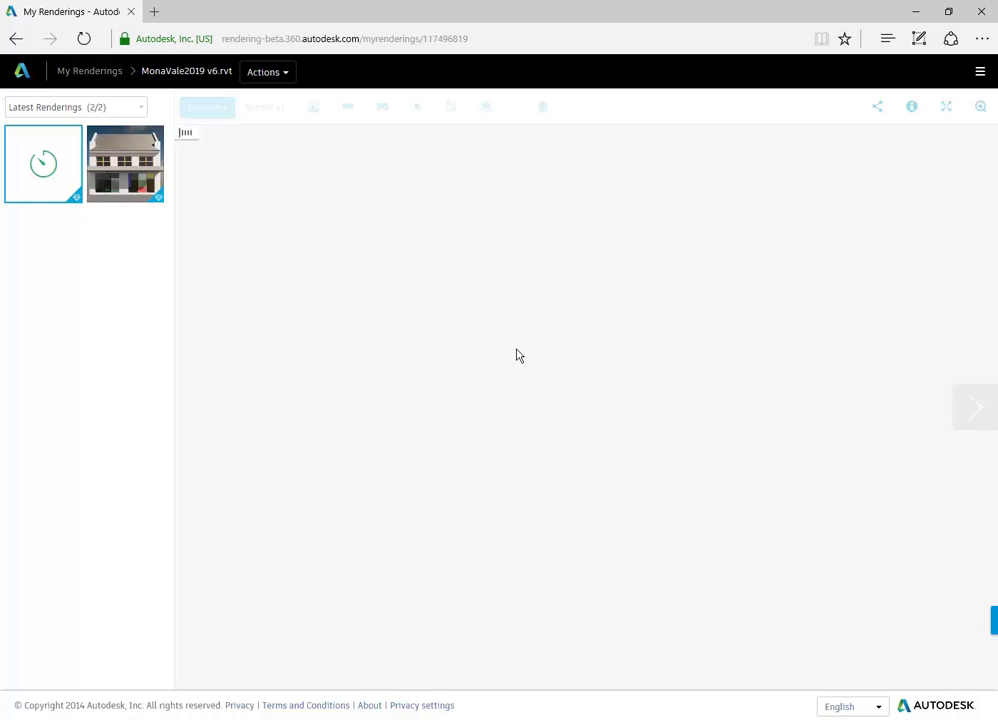
pyautogui.click(123, 178)
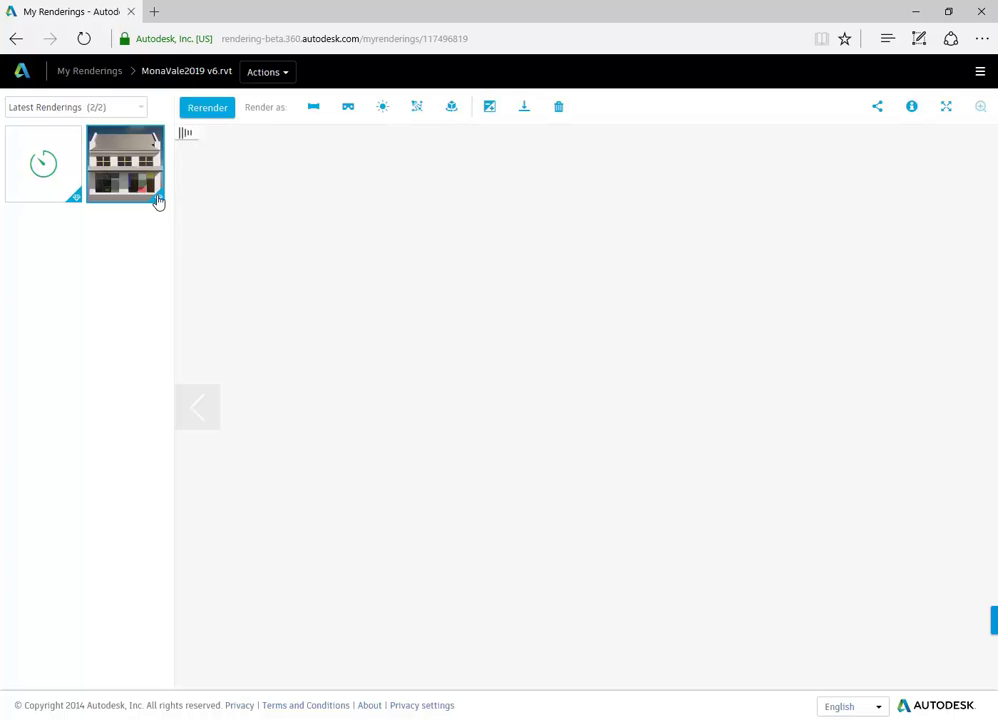
pyautogui.moveTo(111, 187)
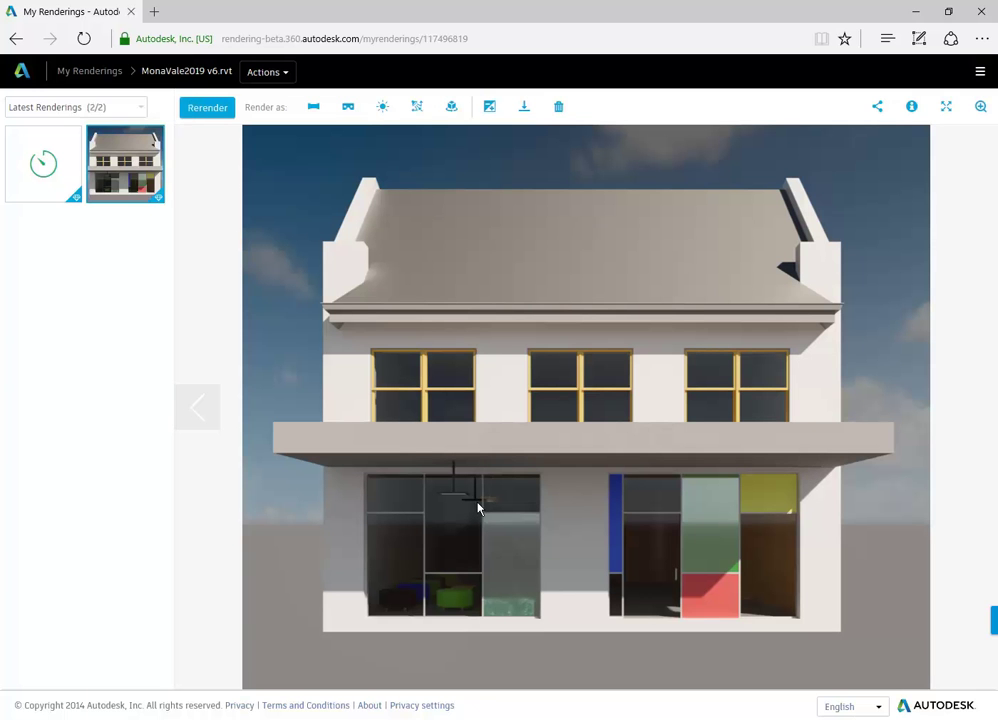
pyautogui.click(37, 177)
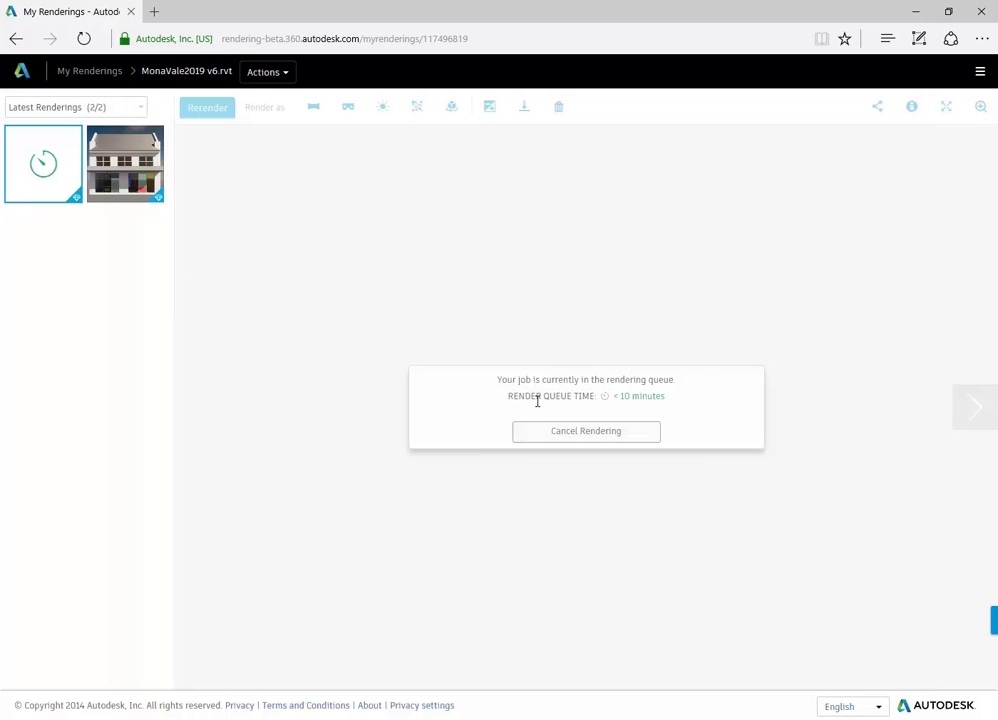
pyautogui.click(912, 10)
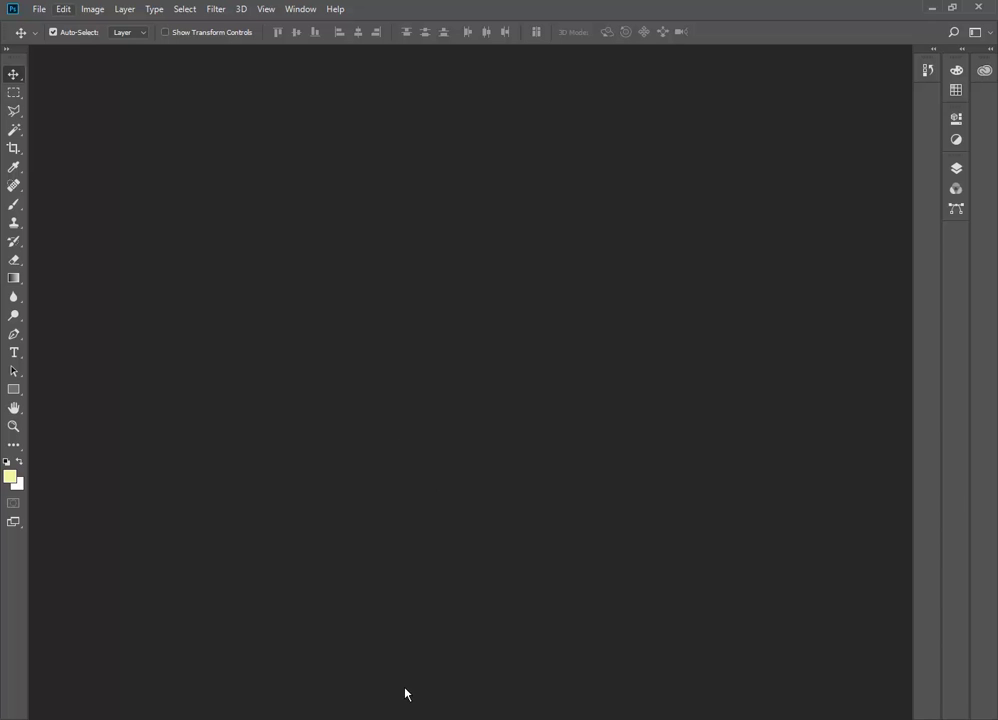
# Switch to Revit and export the rendering as PNG file 3D View 17 into the 2019 > 3D & Digital Pres > Revit Mona Vale folder.
pyautogui.click(41, 10)
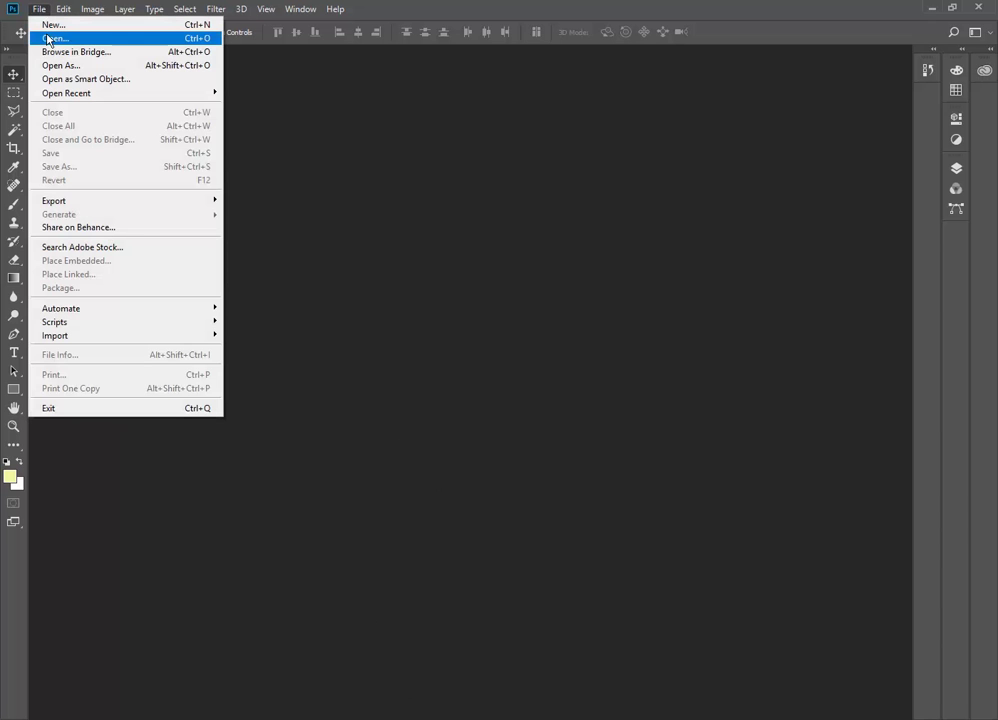
pyautogui.click(51, 40)
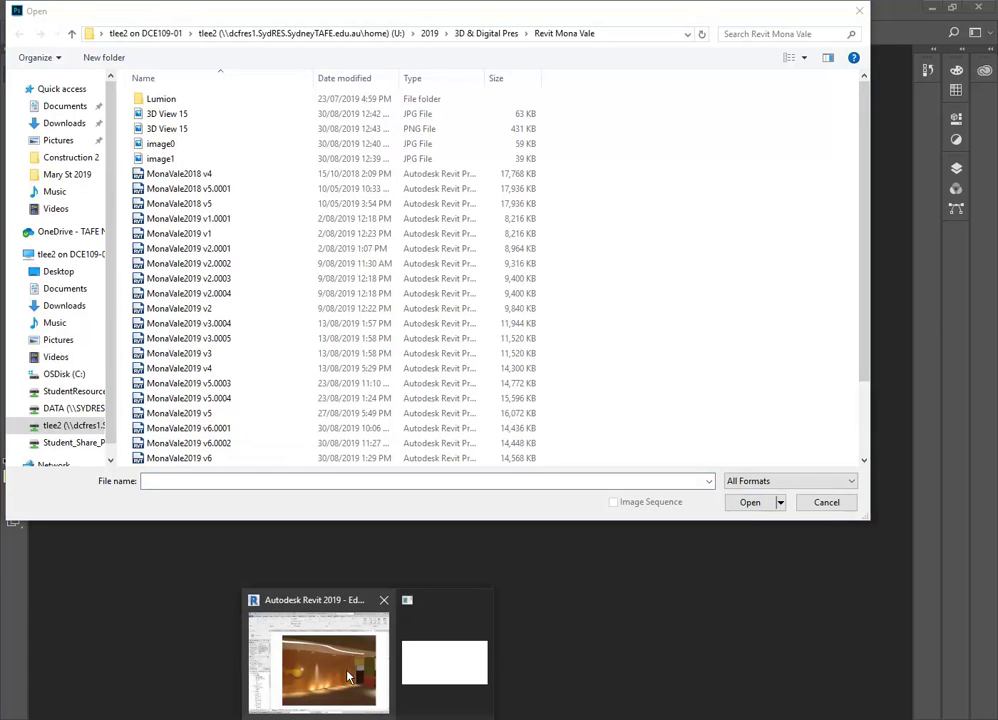
pyautogui.click(302, 590)
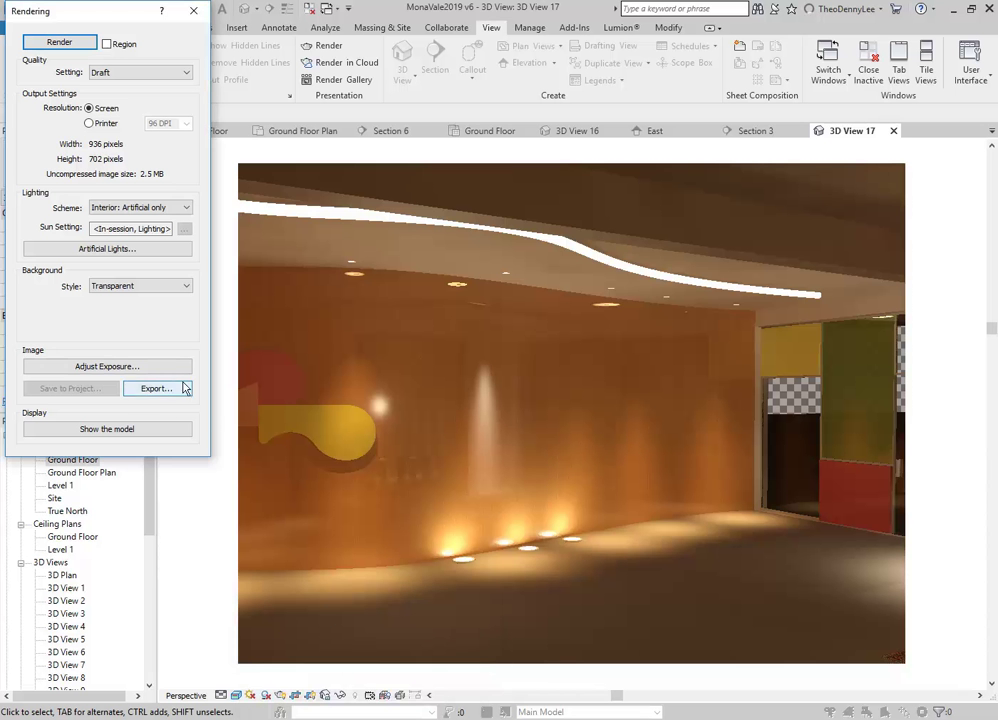
pyautogui.click(156, 389)
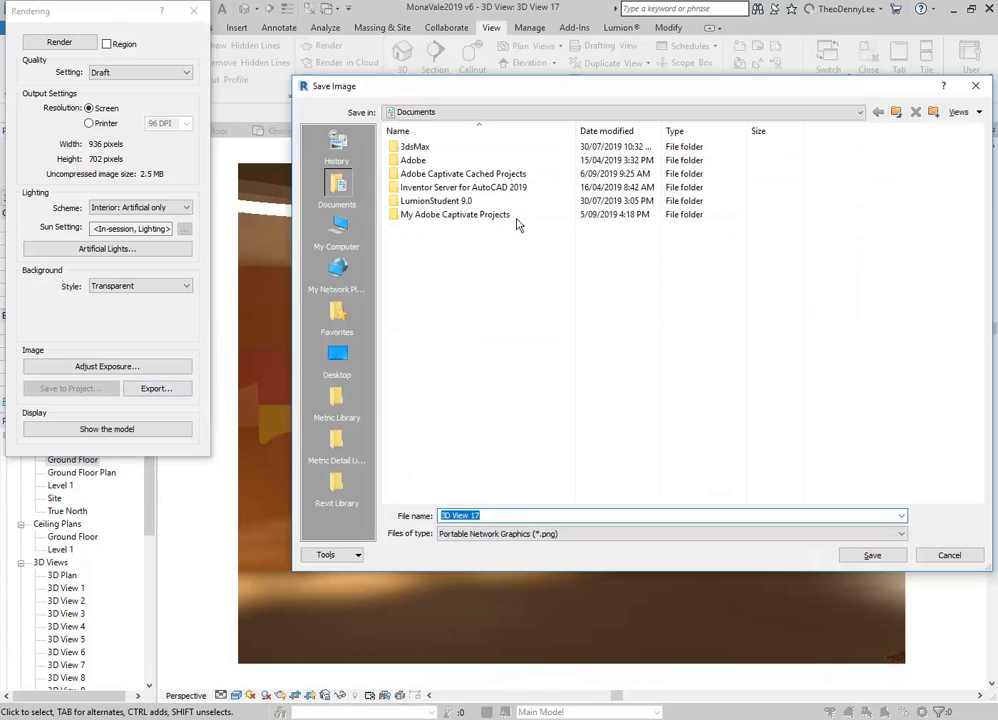
pyautogui.click(338, 238)
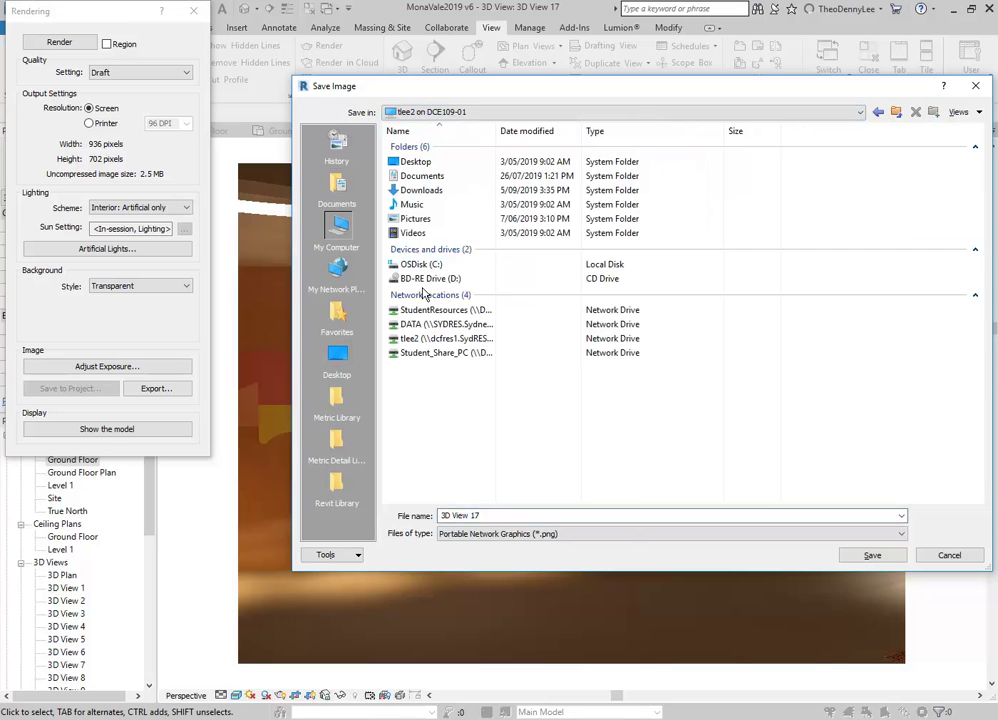
pyautogui.doubleClick(438, 338)
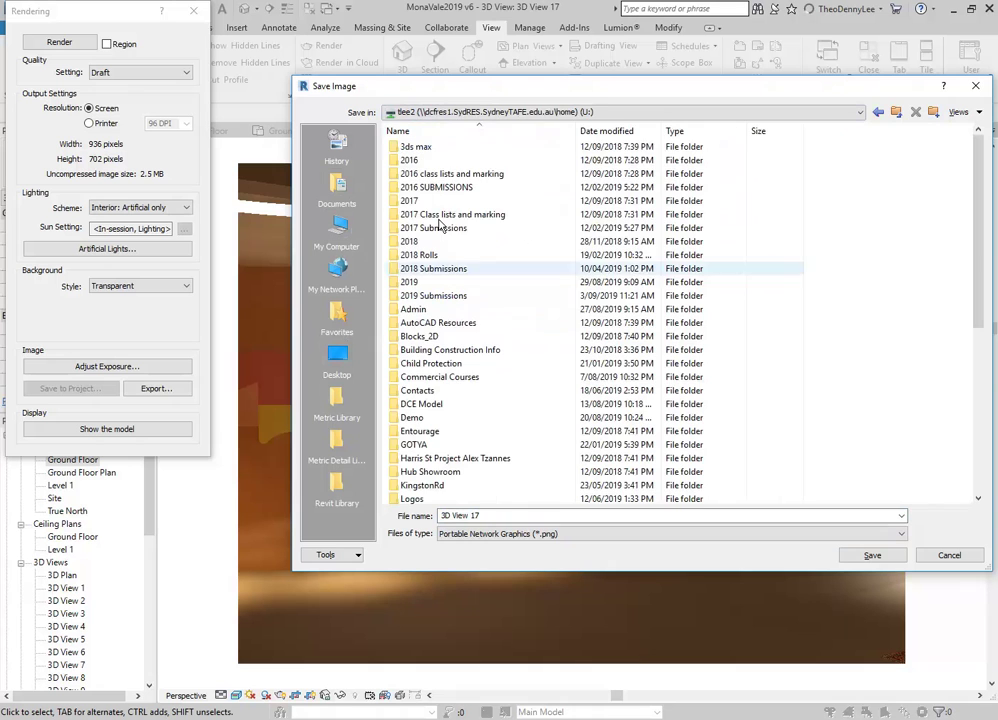
pyautogui.doubleClick(430, 283)
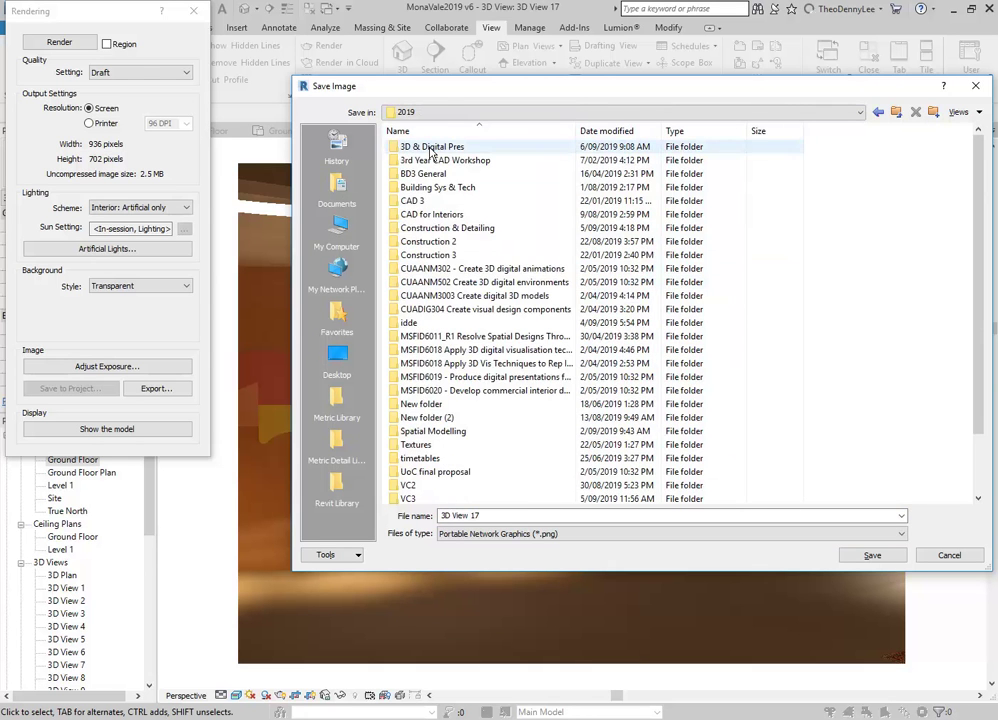
pyautogui.doubleClick(432, 148)
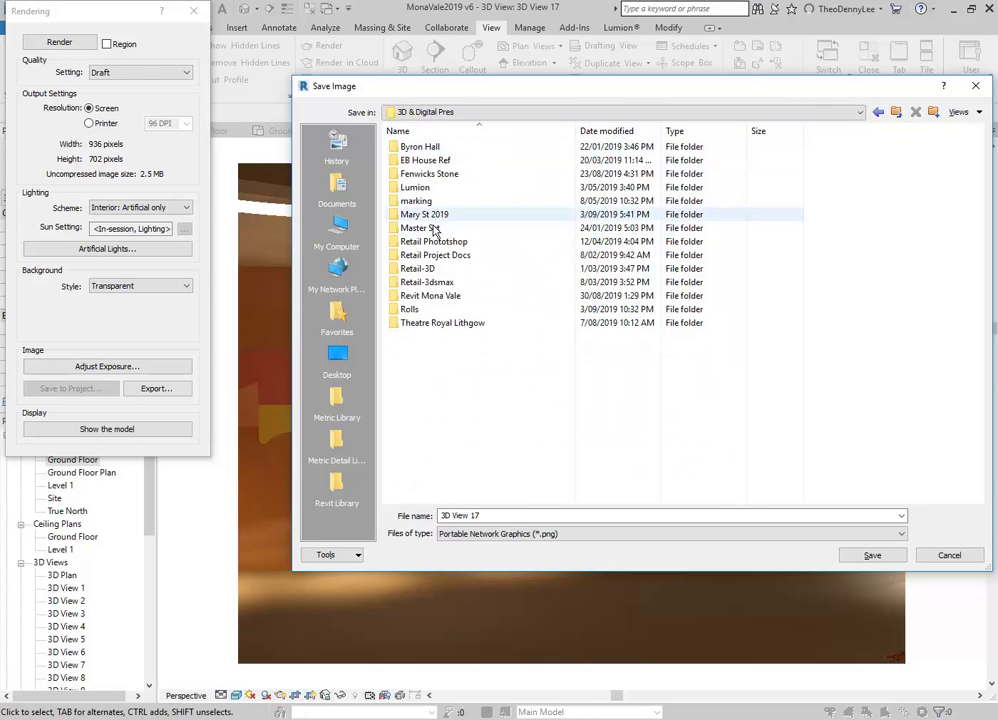
pyautogui.doubleClick(433, 298)
pyautogui.click(862, 556)
# Return to Photoshop and open the exported 3D View 17 PNG file.
pyautogui.click(510, 464)
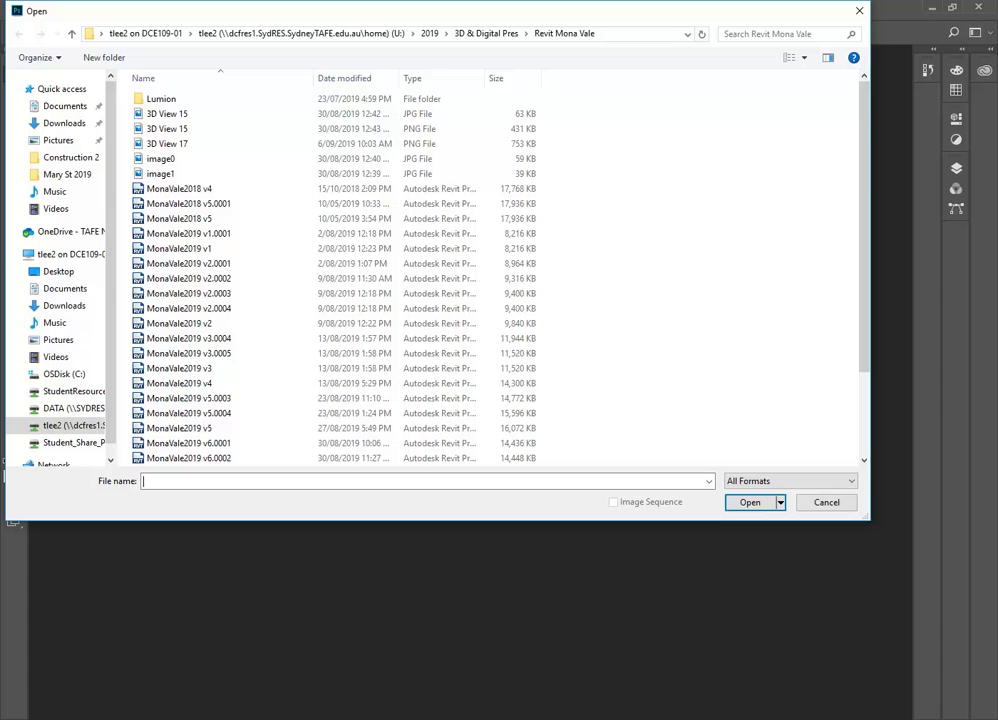
pyautogui.doubleClick(167, 144)
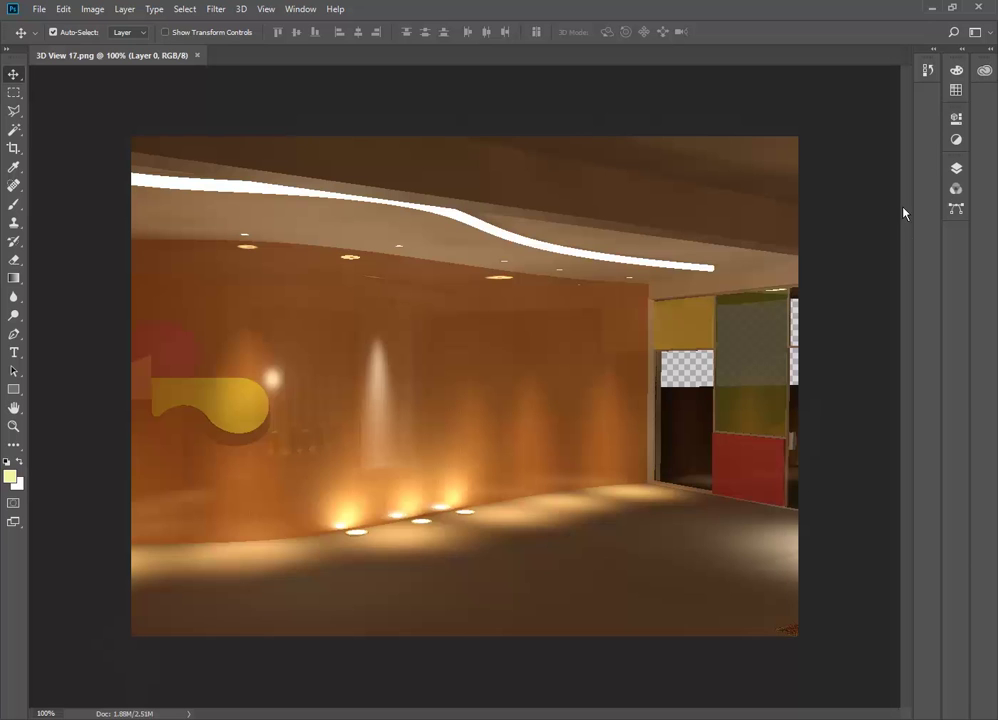
# Duplicate Layer 0 and hide the original layer beneath the copy.
pyautogui.click(956, 168)
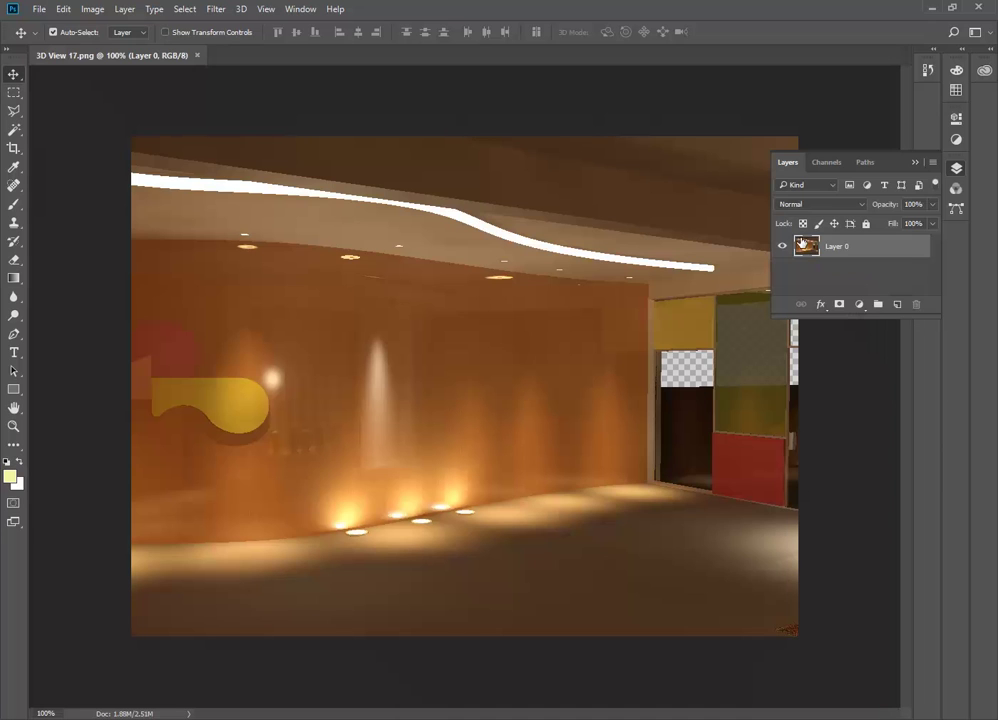
pyautogui.moveTo(813, 245); pyautogui.dragTo(855, 441)
pyautogui.click(783, 270)
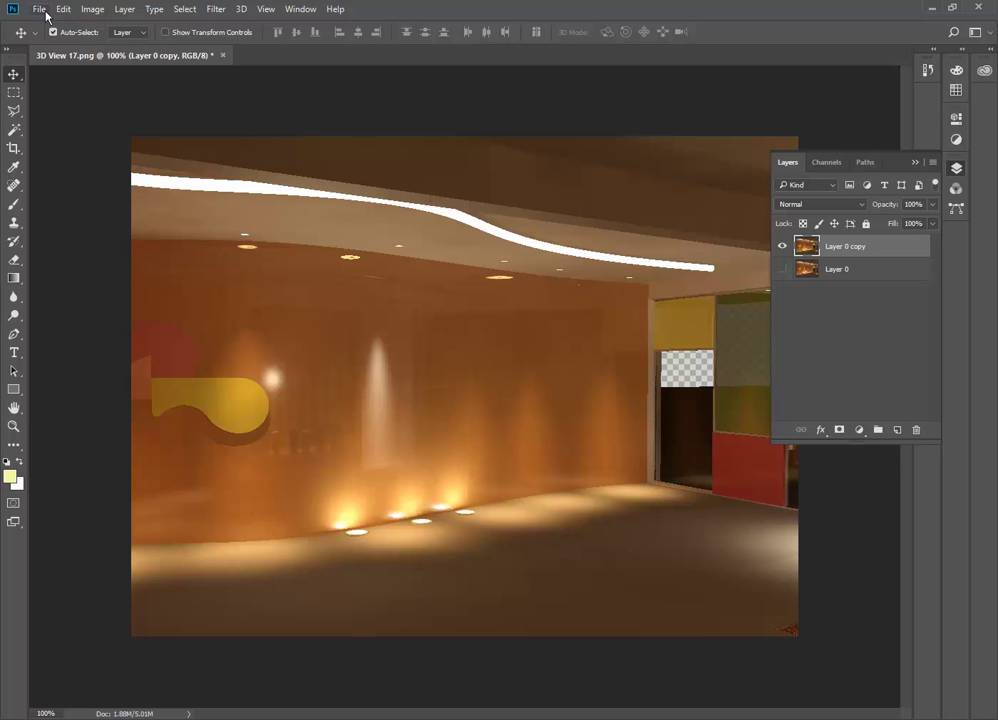
# Try a Levels adjustment directly on the duplicated layer with the midtone input at 1.04.
pyautogui.click(98, 12)
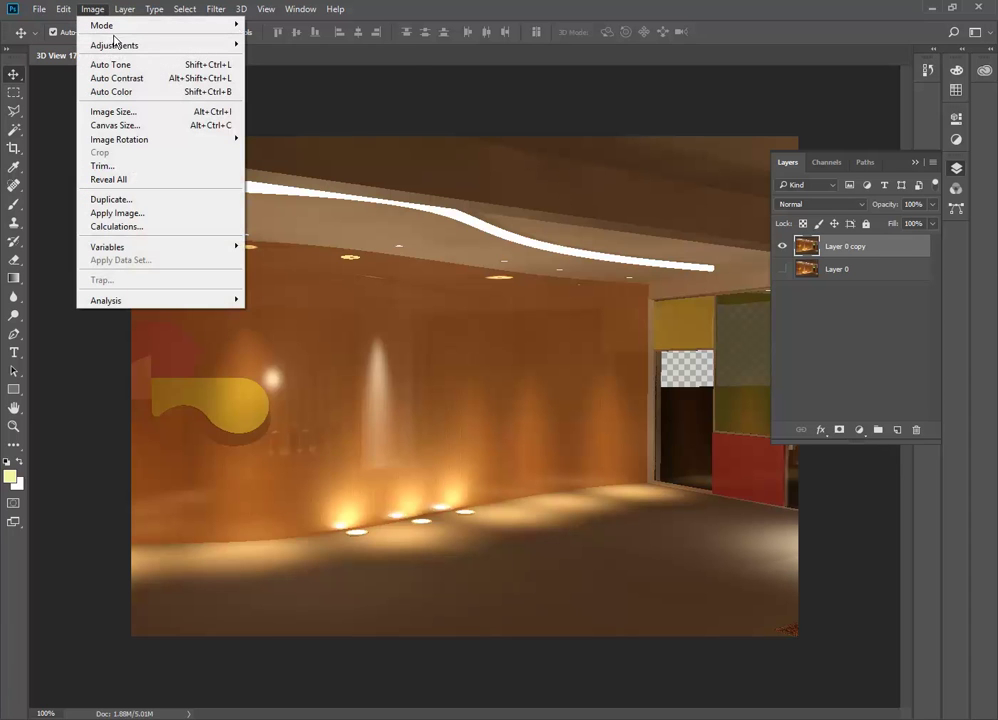
pyautogui.moveTo(140, 44)
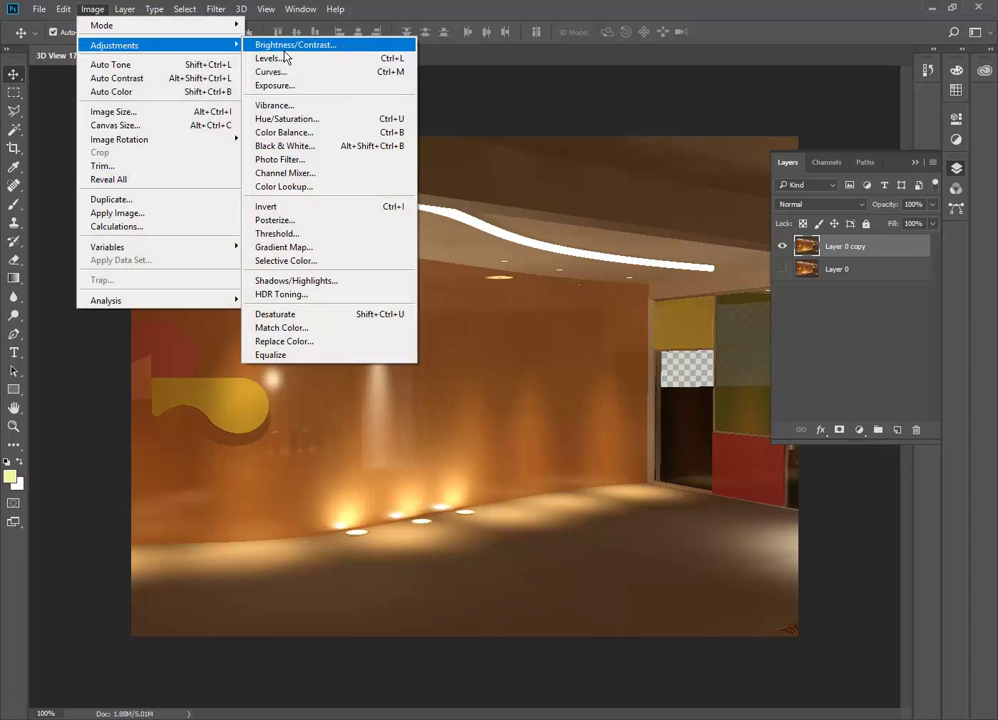
pyautogui.click(283, 58)
pyautogui.moveTo(700, 312)
pyautogui.mouseDown()
pyautogui.moveTo(719, 316)
pyautogui.moveTo(690, 316)
pyautogui.moveTo(699, 314)
pyautogui.mouseUp()
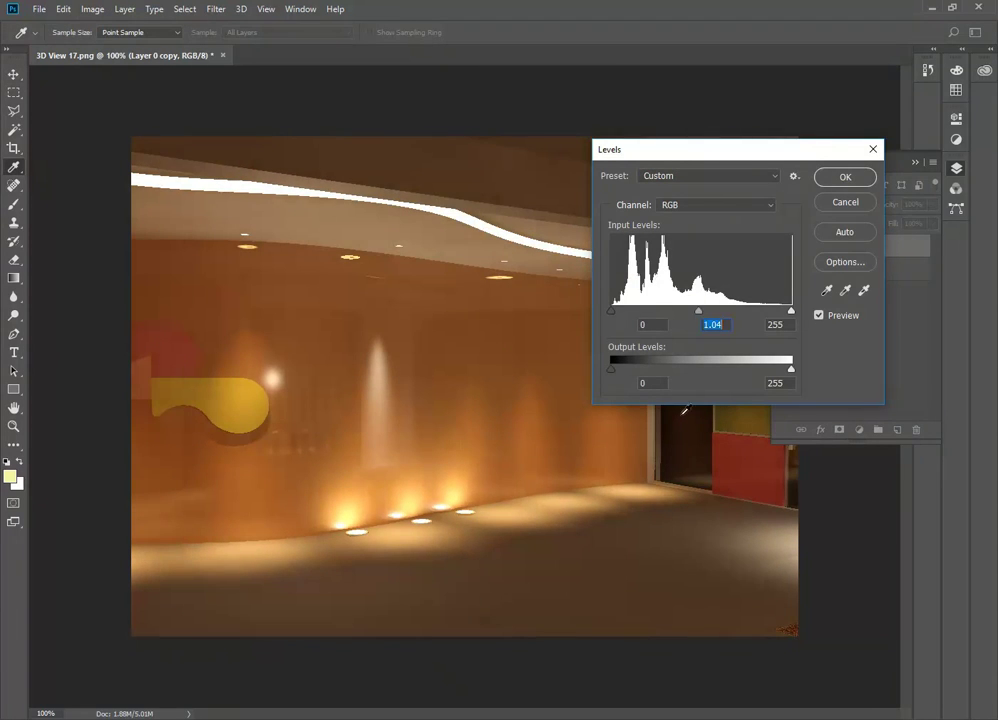
pyautogui.click(858, 207)
pyautogui.click(92, 9)
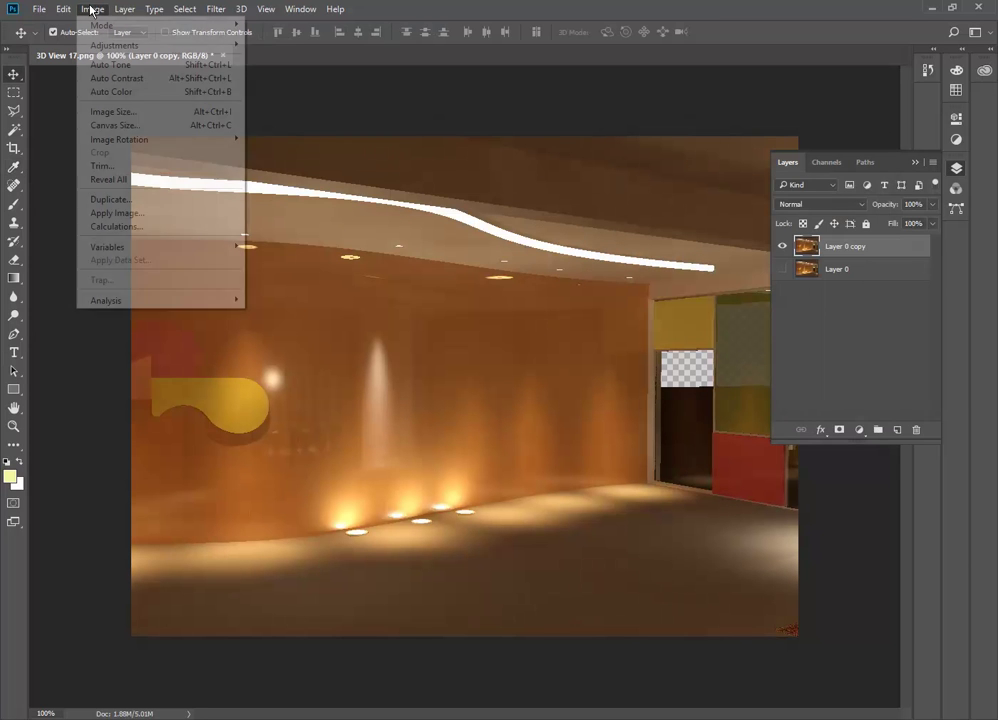
pyautogui.moveTo(95, 45)
pyautogui.click(93, 9)
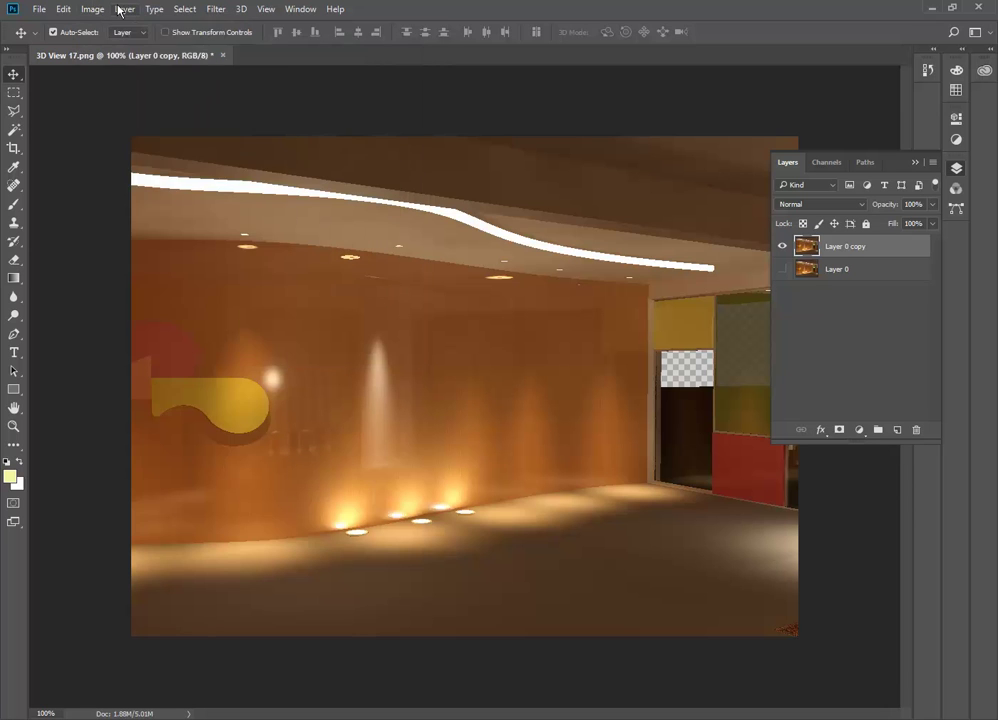
pyautogui.click(124, 9)
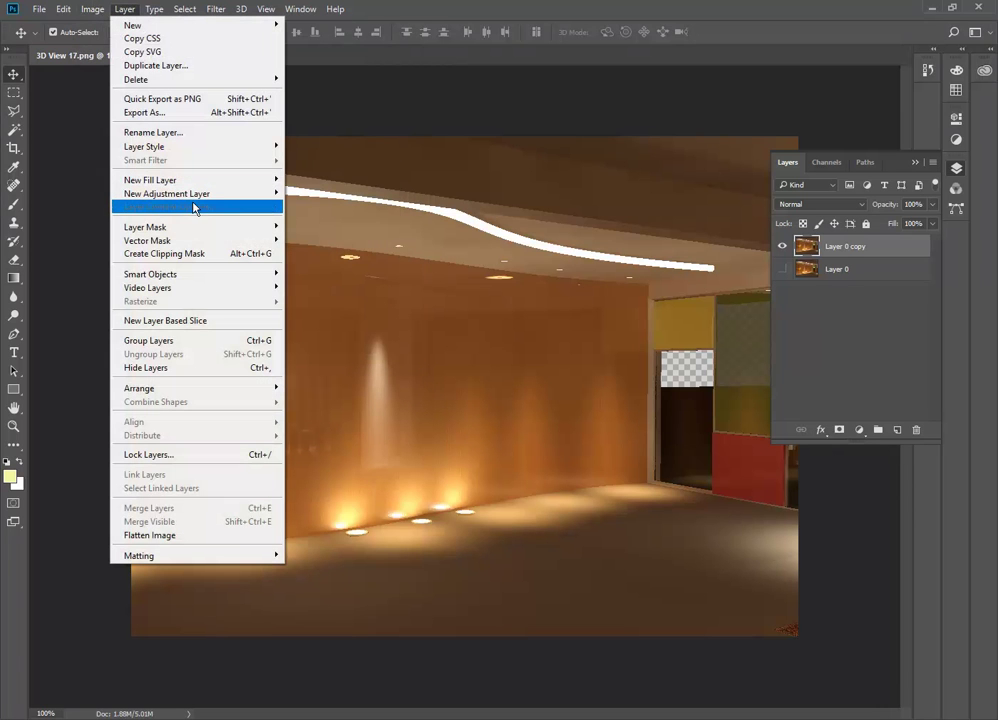
pyautogui.moveTo(194, 204)
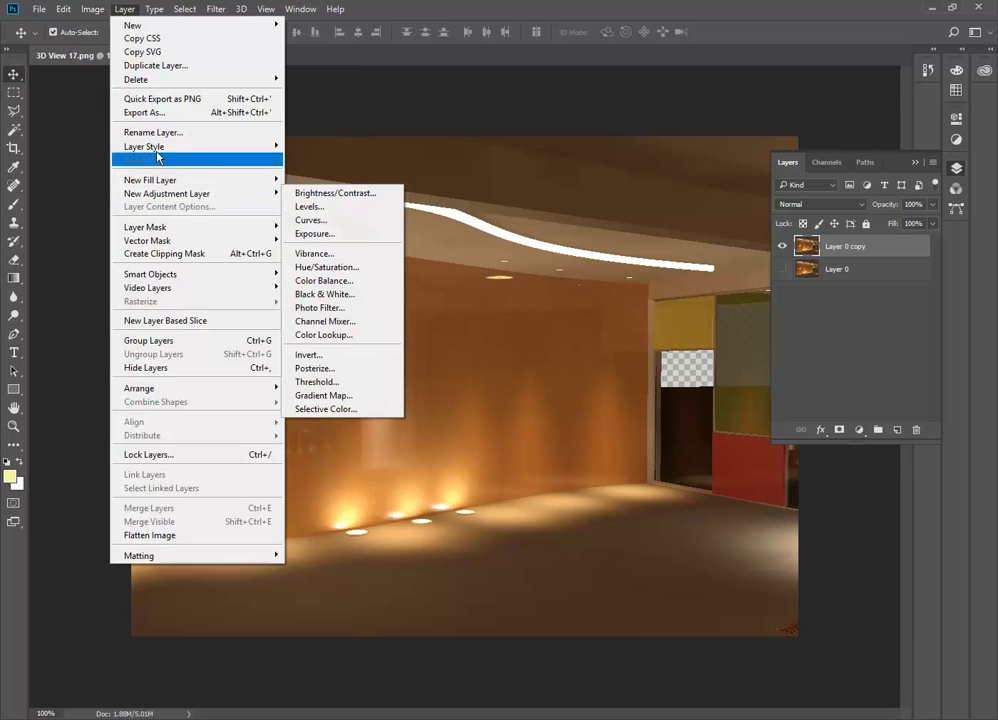
pyautogui.moveTo(92, 9)
pyautogui.moveTo(105, 50)
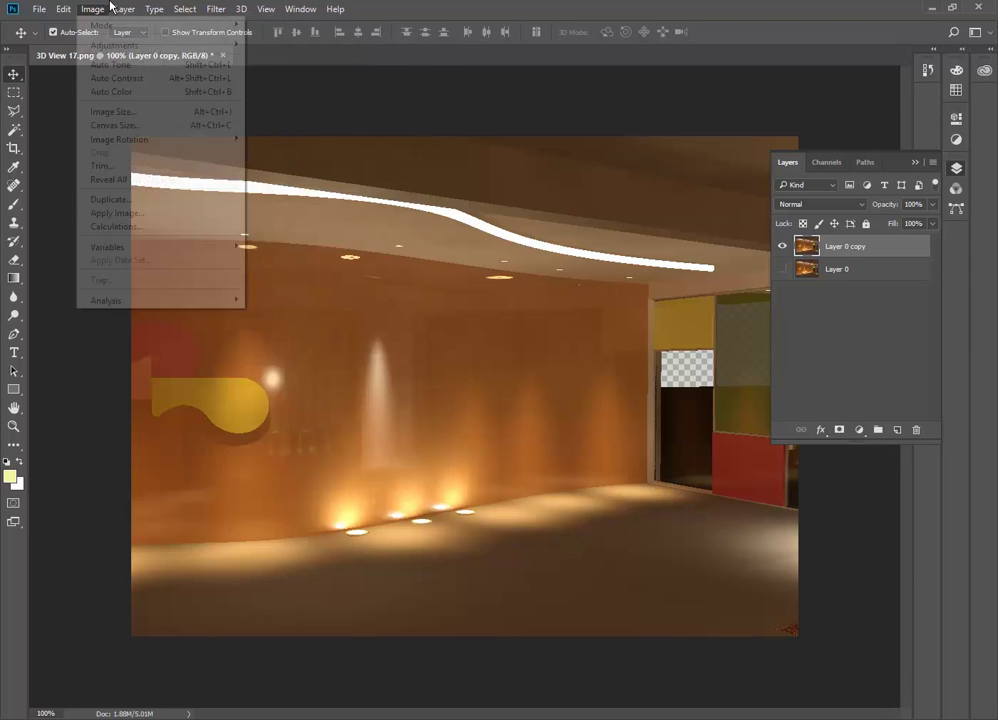
pyautogui.moveTo(124, 9)
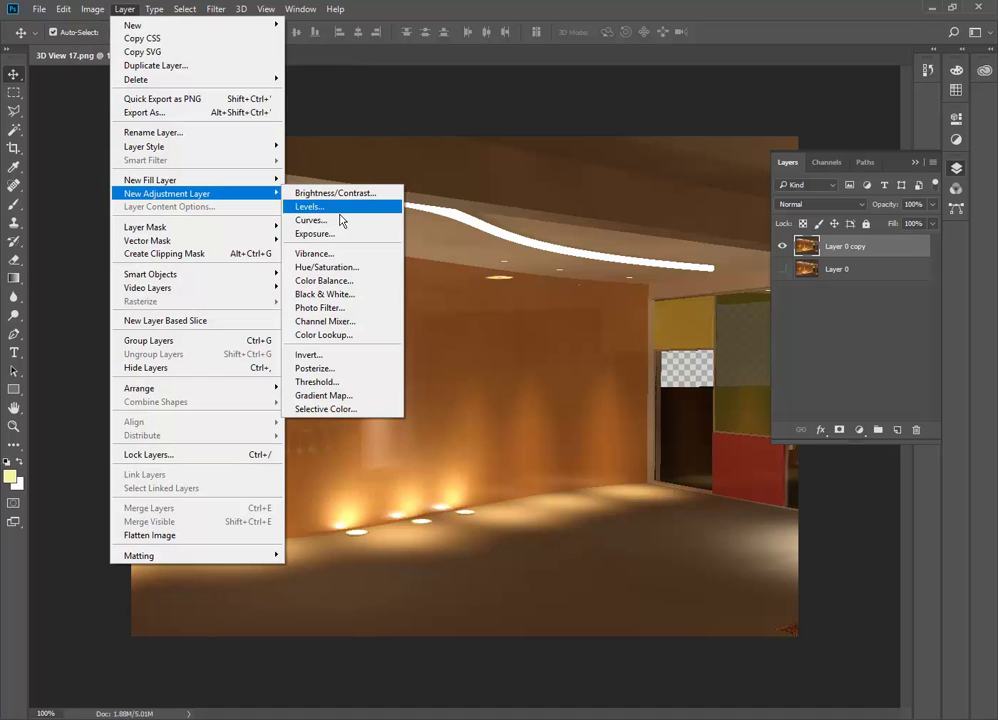
pyautogui.click(329, 208)
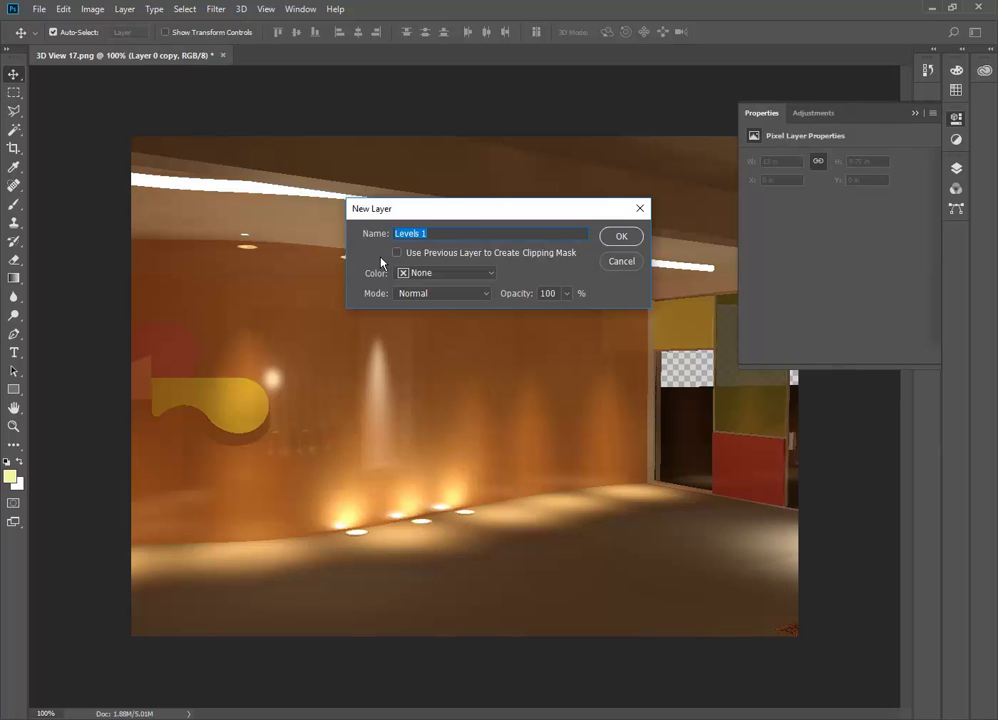
pyautogui.click(621, 261)
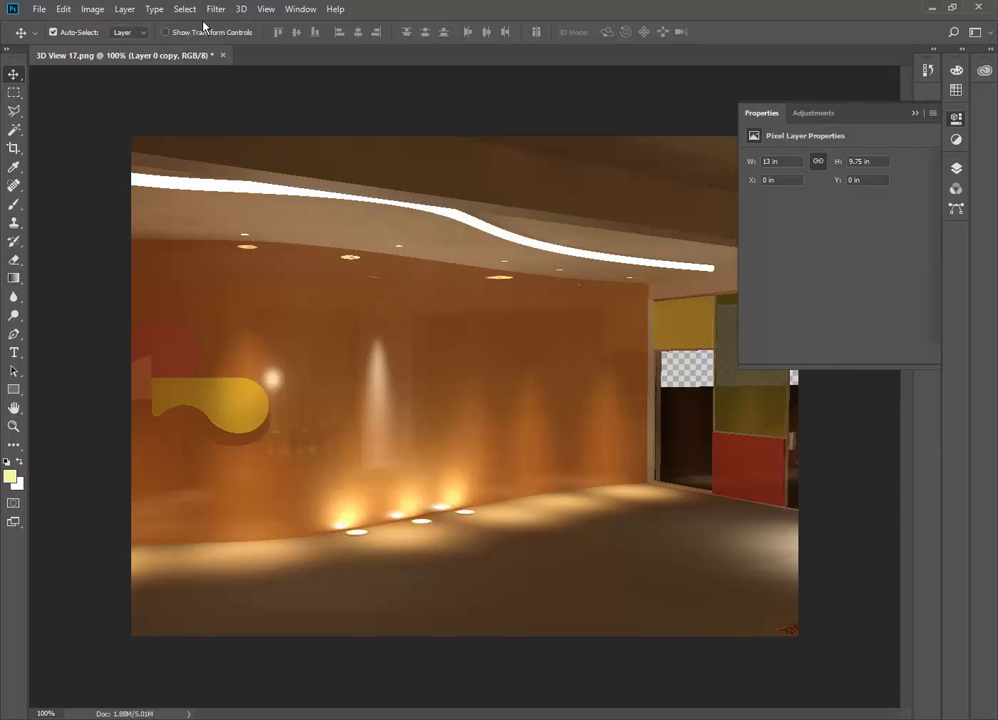
pyautogui.click(125, 10)
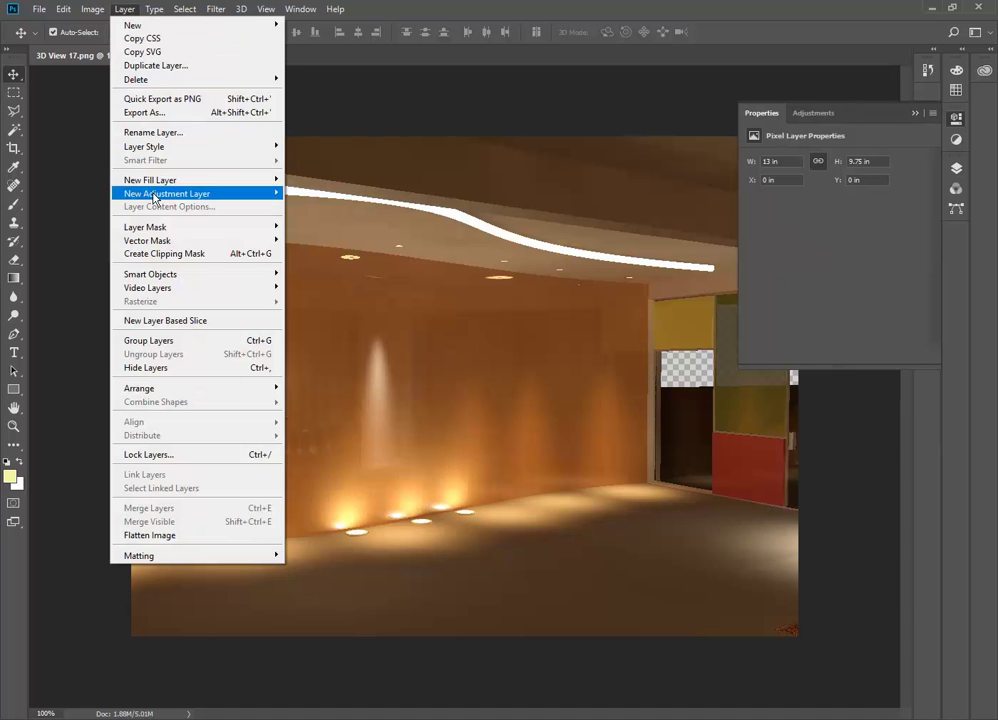
pyautogui.moveTo(125, 194)
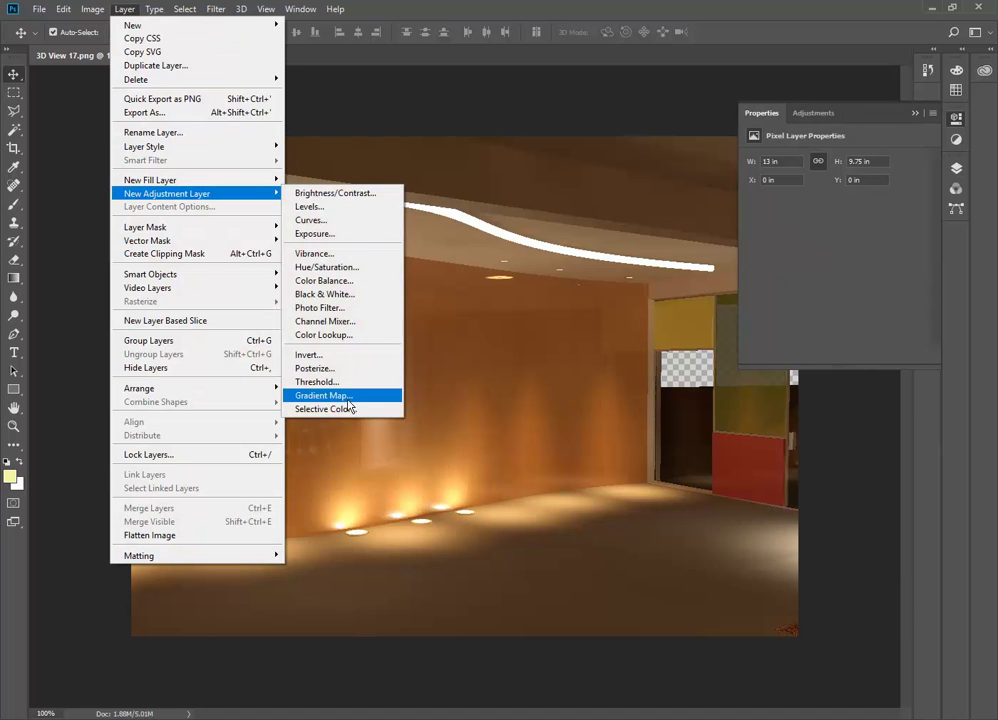
pyautogui.click(122, 10)
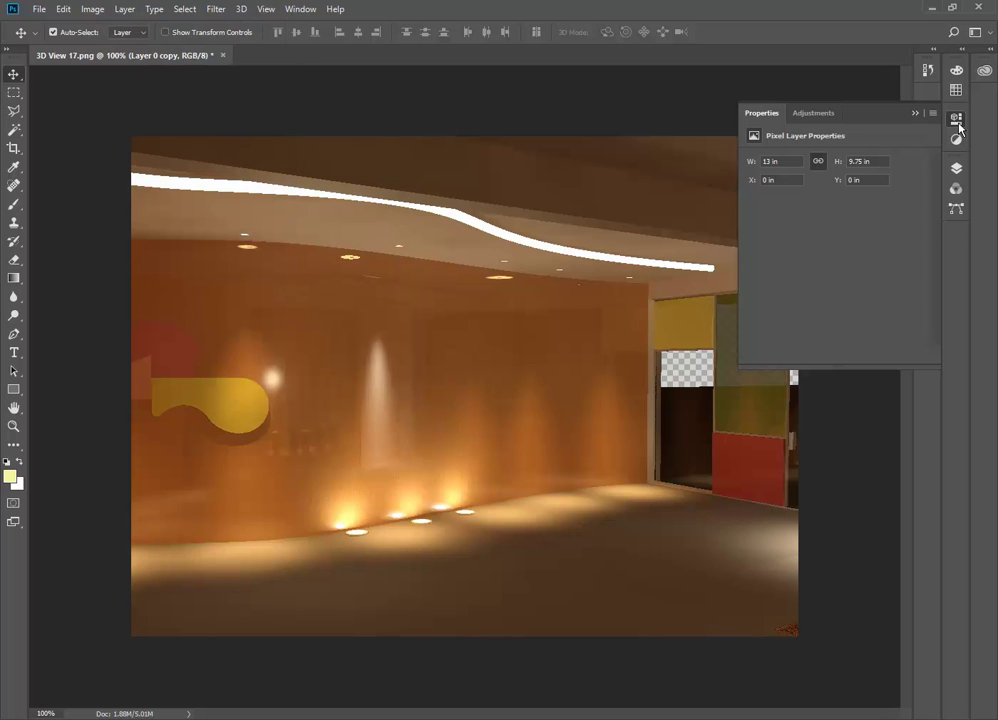
# Add a Levels adjustment layer above Layer 0 copy, with the black input level at 9 and the white input level at 245.
pyautogui.click(956, 169)
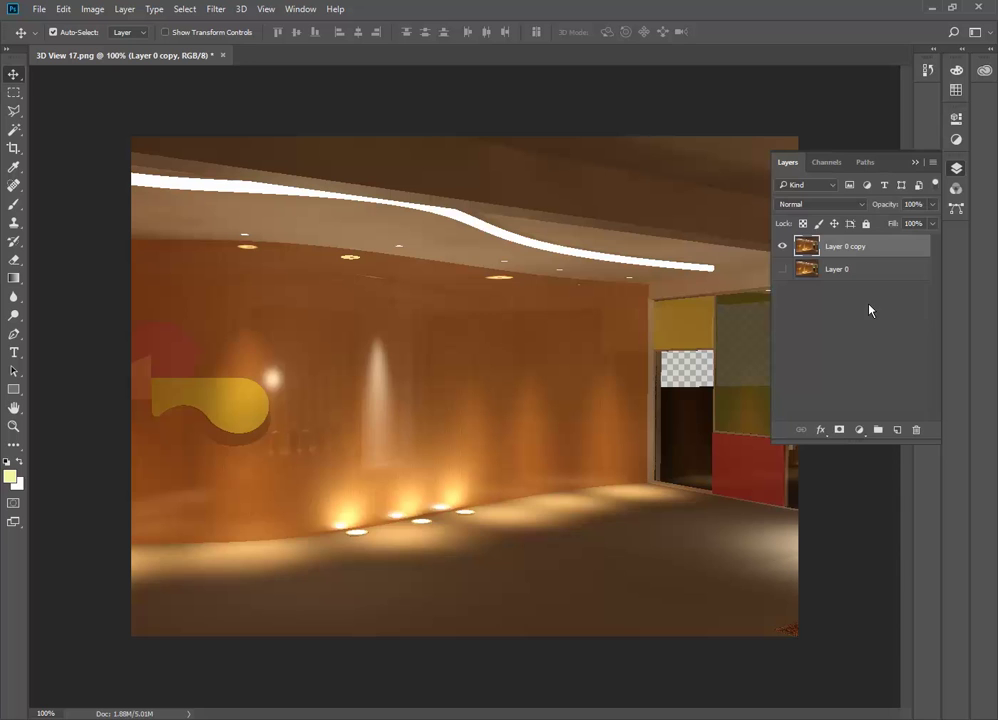
pyautogui.click(859, 431)
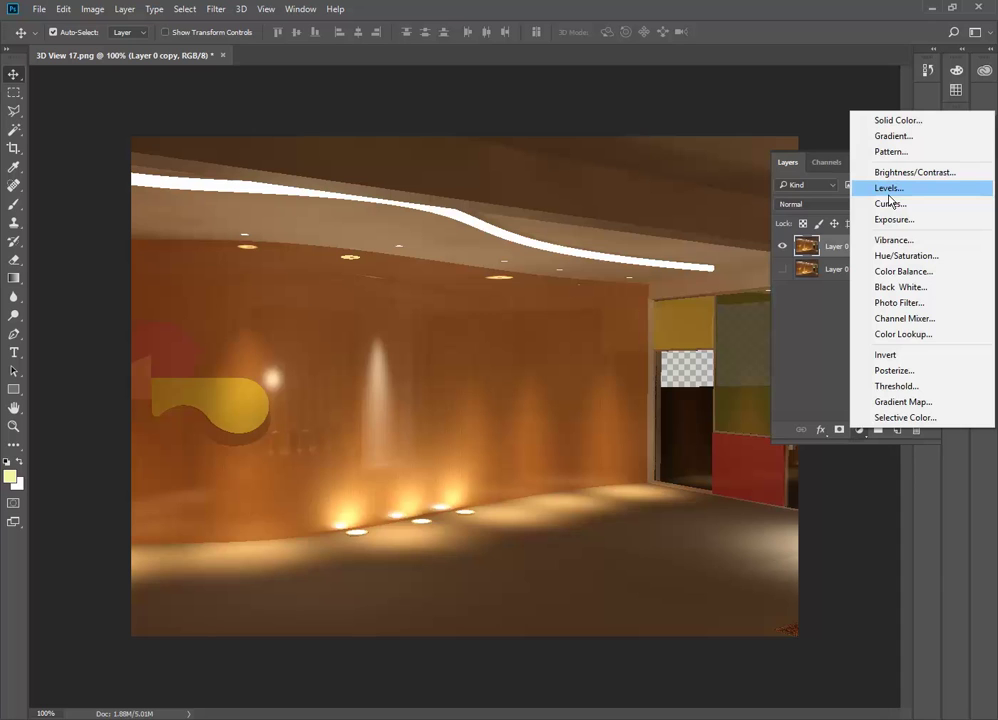
pyautogui.click(890, 194)
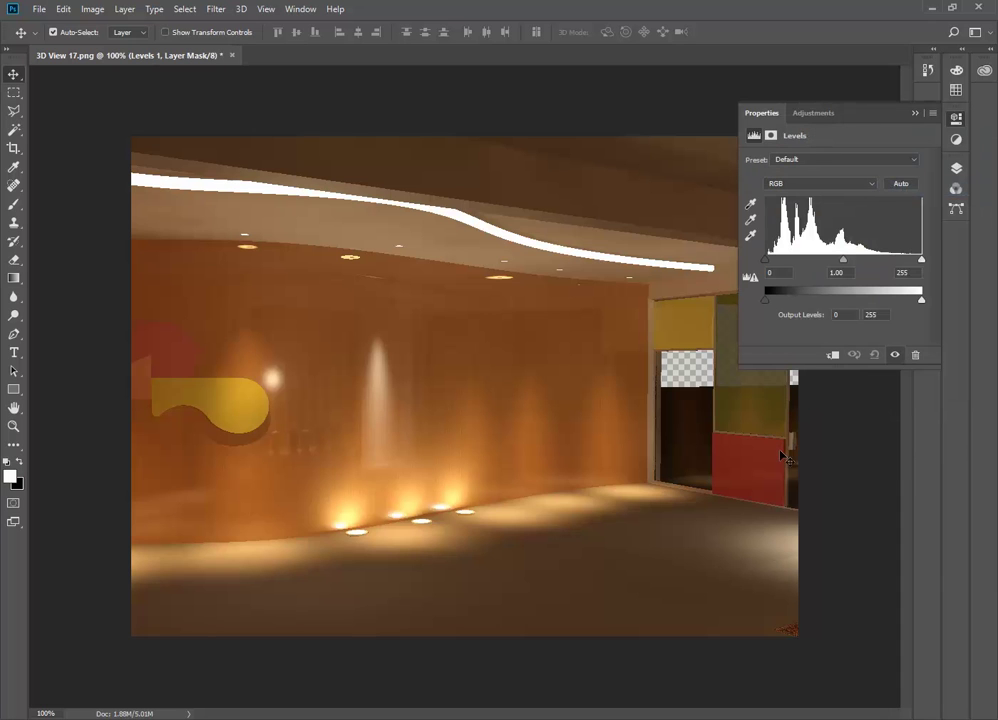
pyautogui.moveTo(843, 261)
pyautogui.mouseDown()
pyautogui.moveTo(855, 265)
pyautogui.moveTo(838, 261)
pyautogui.moveTo(845, 265)
pyautogui.mouseUp()
pyautogui.moveTo(767, 261)
pyautogui.mouseDown()
pyautogui.moveTo(781, 263)
pyautogui.moveTo(770, 262)
pyautogui.mouseUp()
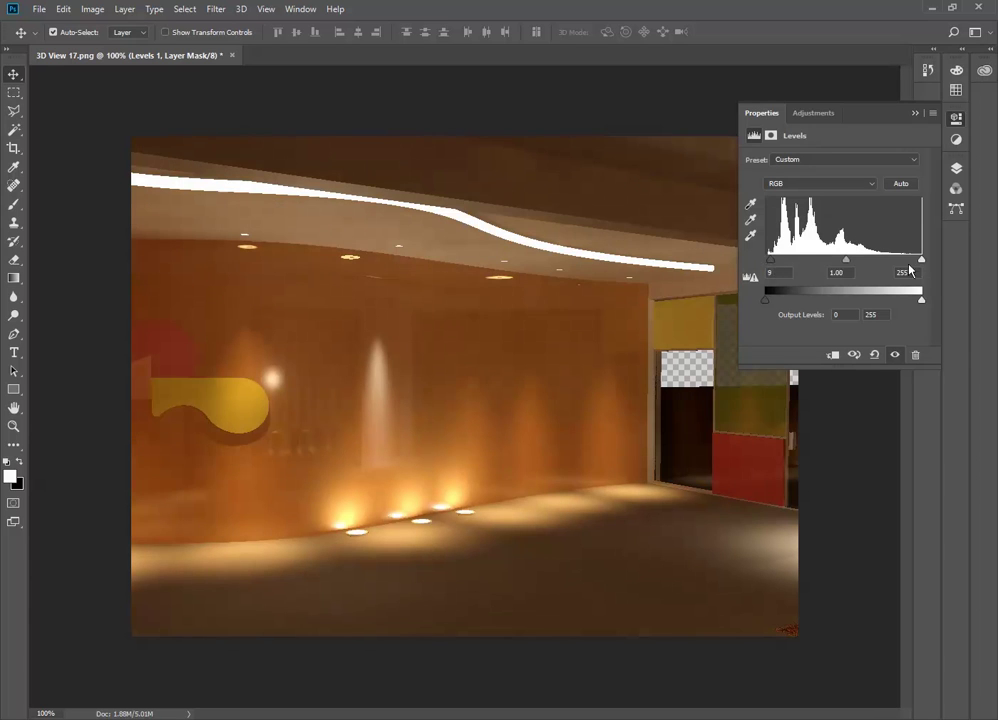
pyautogui.moveTo(921, 261); pyautogui.dragTo(918, 264)
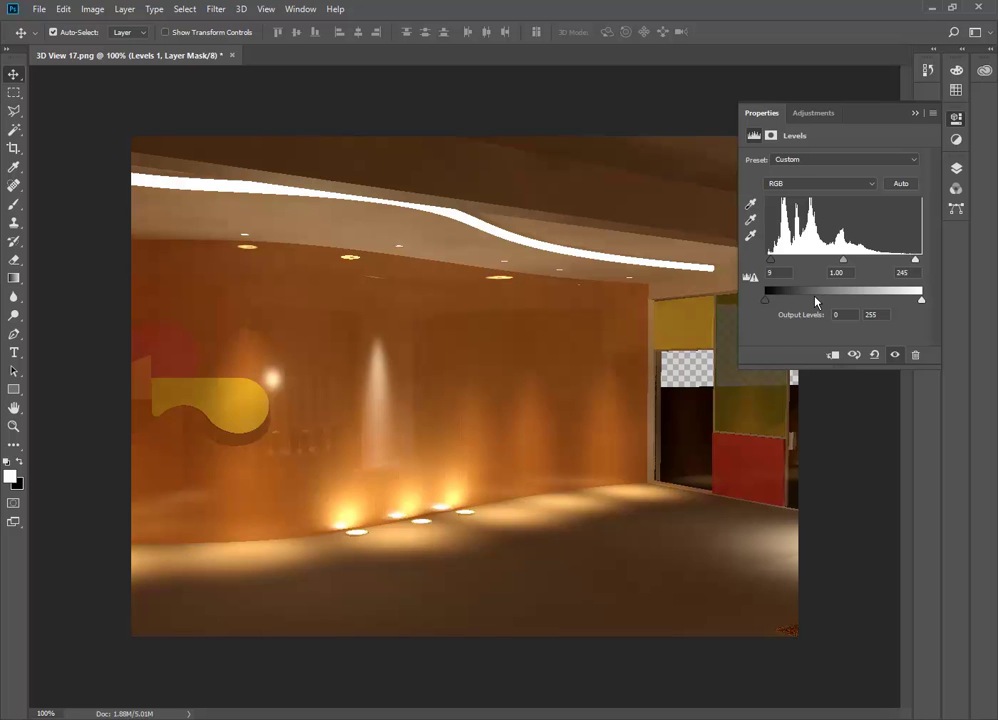
# Refine the Levels adjustment to a black input level of 7 and a white input level of 249, keeping midtones at 1.00.
pyautogui.moveTo(915, 261)
pyautogui.mouseDown()
pyautogui.moveTo(907, 264)
pyautogui.moveTo(916, 266)
pyautogui.mouseUp()
pyautogui.moveTo(770, 262); pyautogui.dragTo(769, 262)
pyautogui.moveTo(920, 267); pyautogui.dragTo(923, 265)
pyautogui.moveTo(845, 266)
pyautogui.mouseDown()
pyautogui.moveTo(835, 265)
pyautogui.moveTo(844, 263)
pyautogui.mouseUp()
pyautogui.click(915, 118)
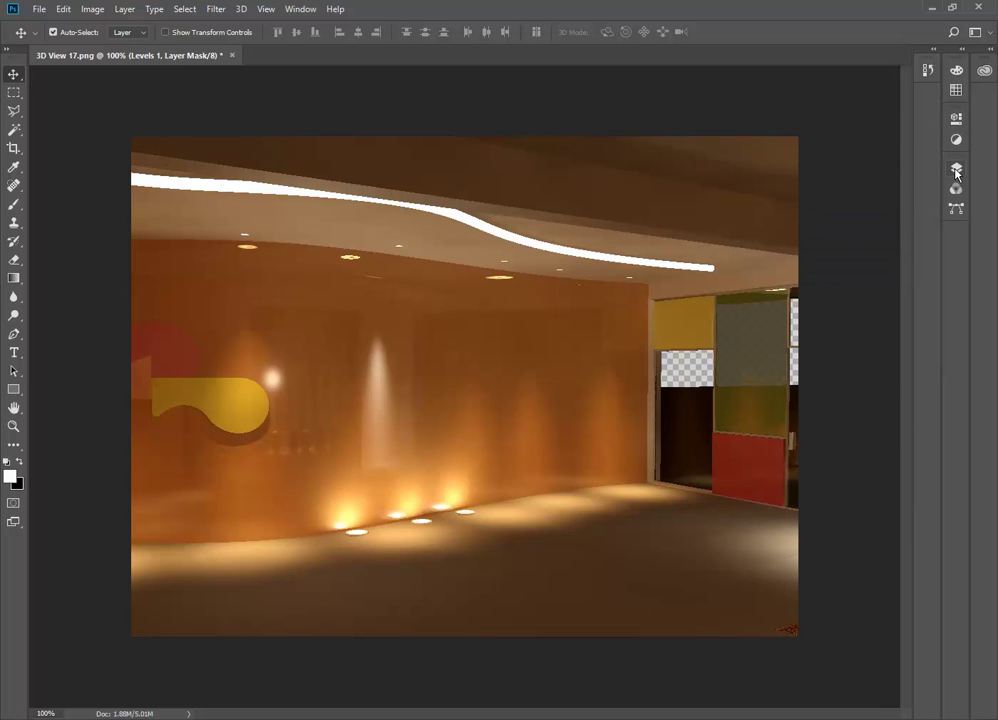
# Accept the new student's class connection request and reopen the settings of the Levels 1 adjustment layer.
pyautogui.click(956, 170)
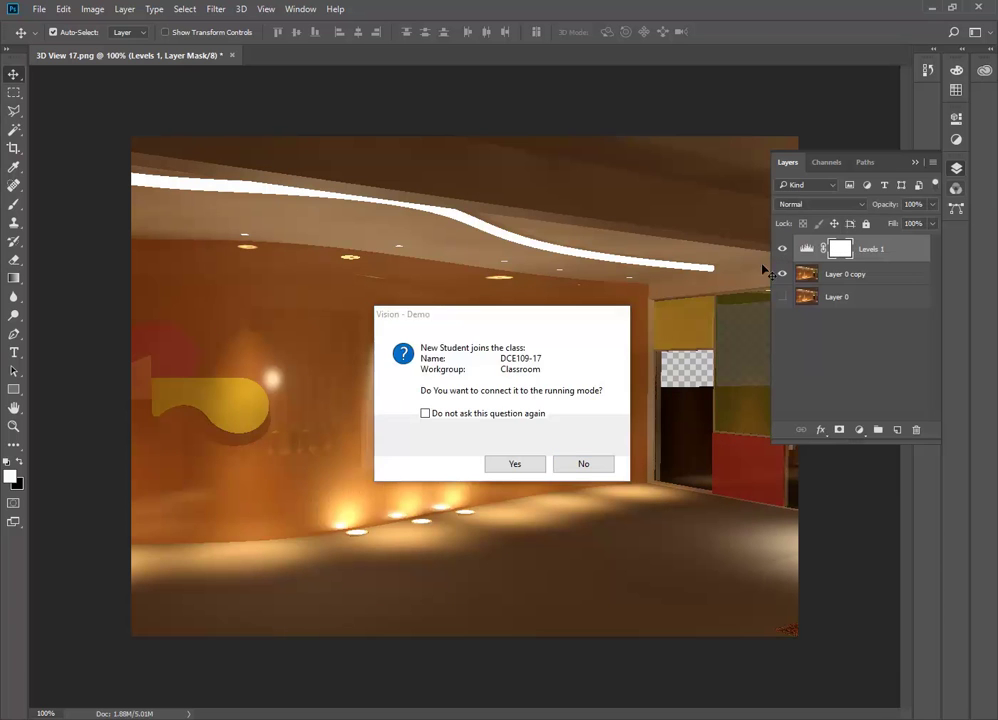
pyautogui.click(535, 465)
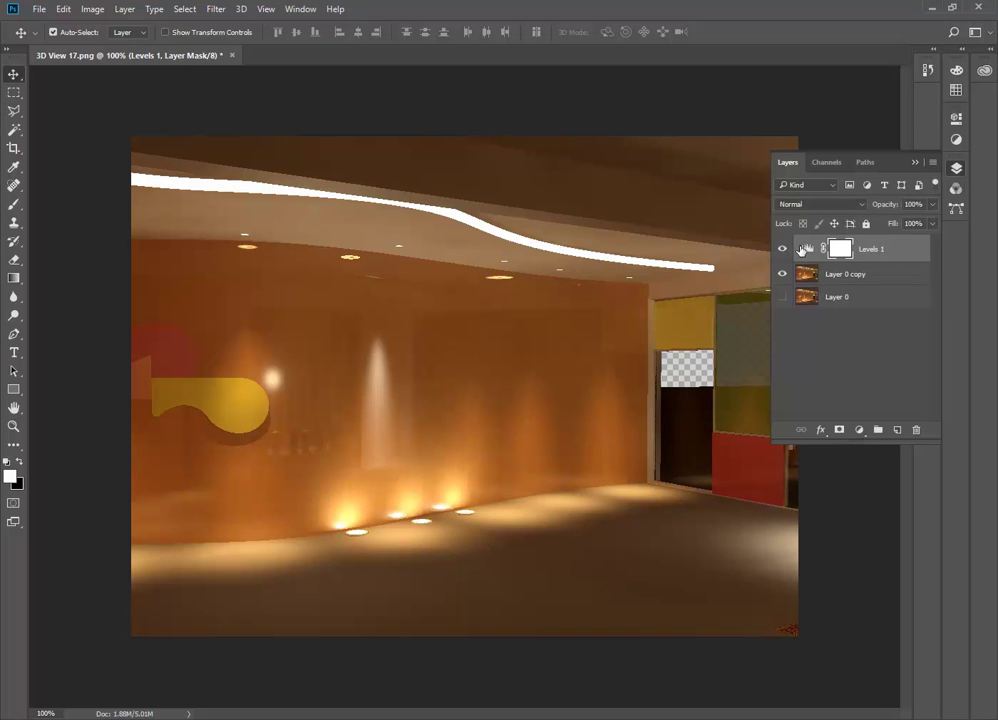
pyautogui.doubleClick(807, 249)
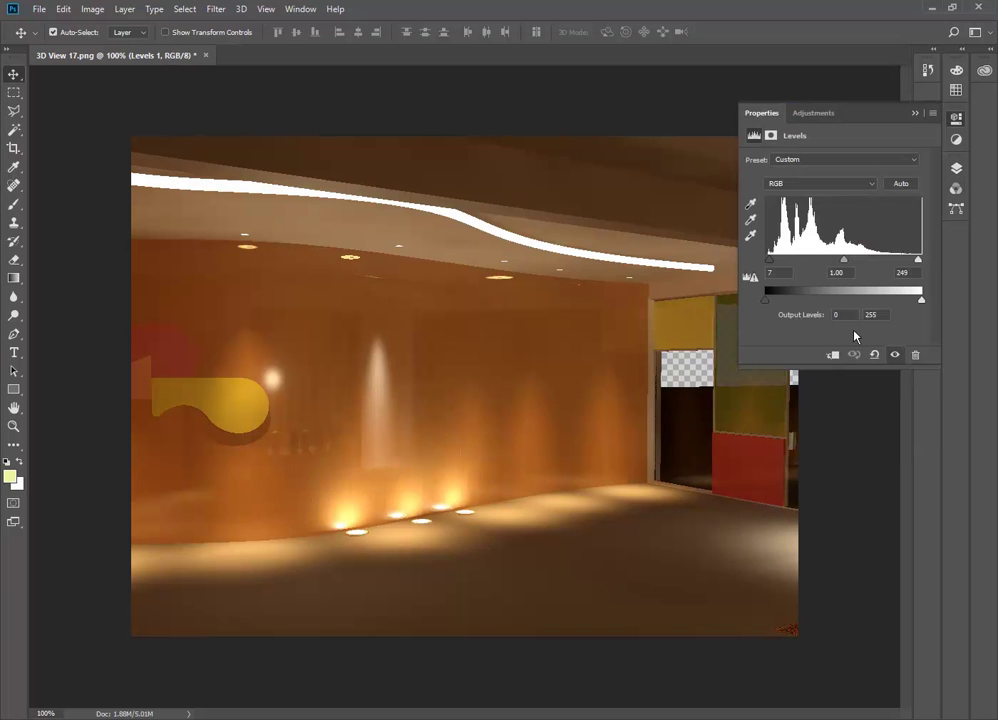
# Set the Levels 1 adjustment layer's input levels to 2 for black, 1.27 for midtones and 255 for white.
pyautogui.click(915, 114)
pyautogui.click(957, 169)
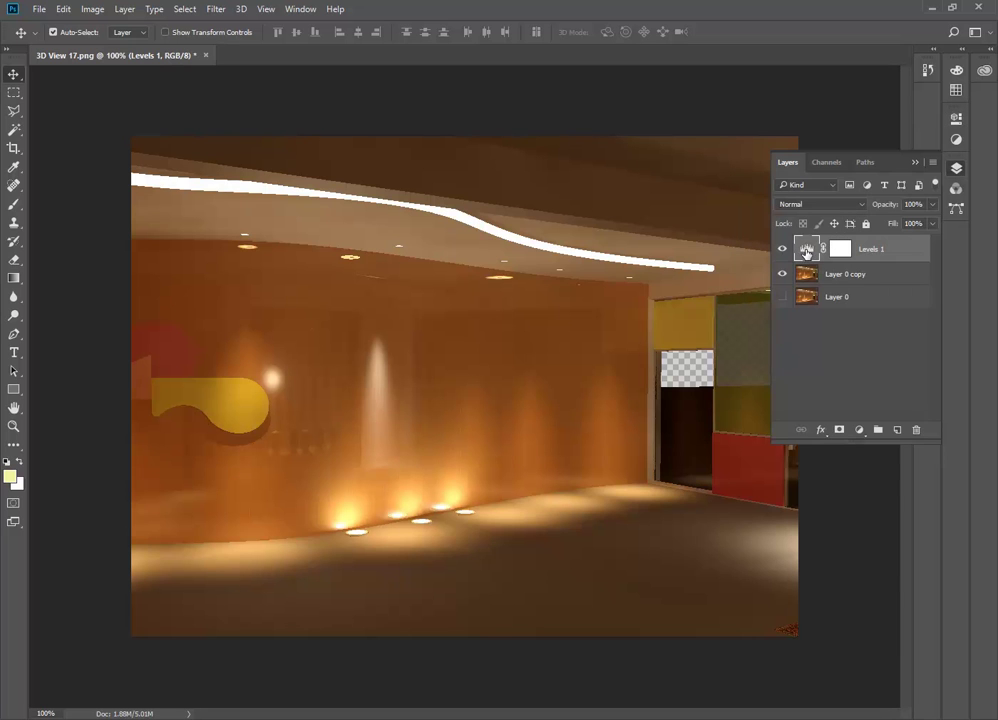
pyautogui.doubleClick(806, 249)
pyautogui.moveTo(844, 263); pyautogui.dragTo(833, 262)
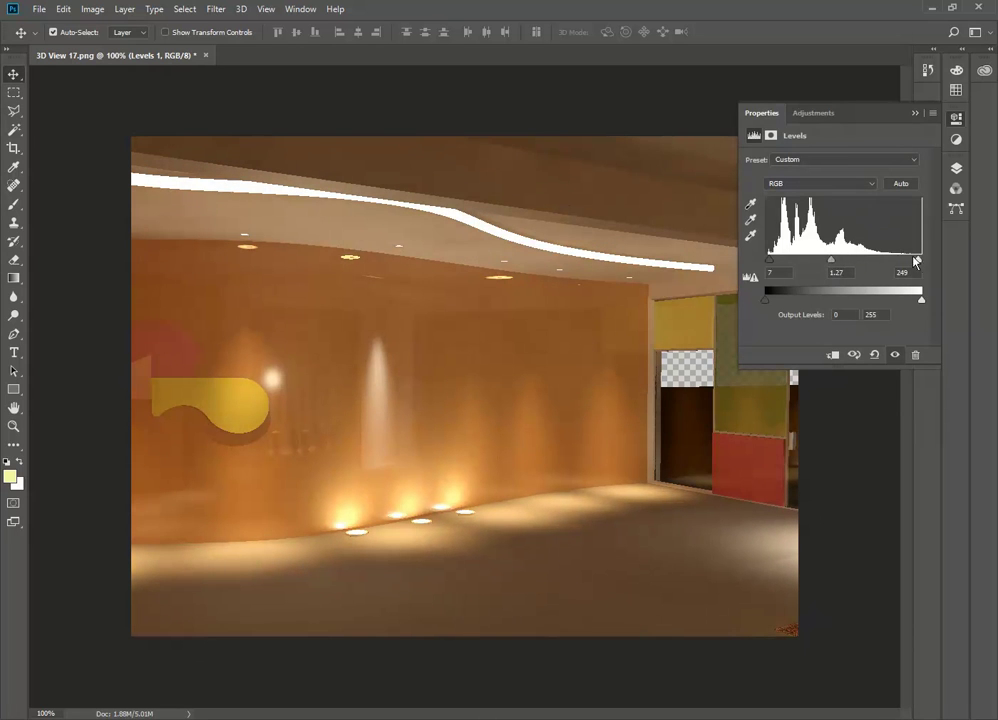
pyautogui.moveTo(918, 260); pyautogui.dragTo(924, 261)
pyautogui.moveTo(770, 261); pyautogui.dragTo(767, 262)
pyautogui.click(914, 114)
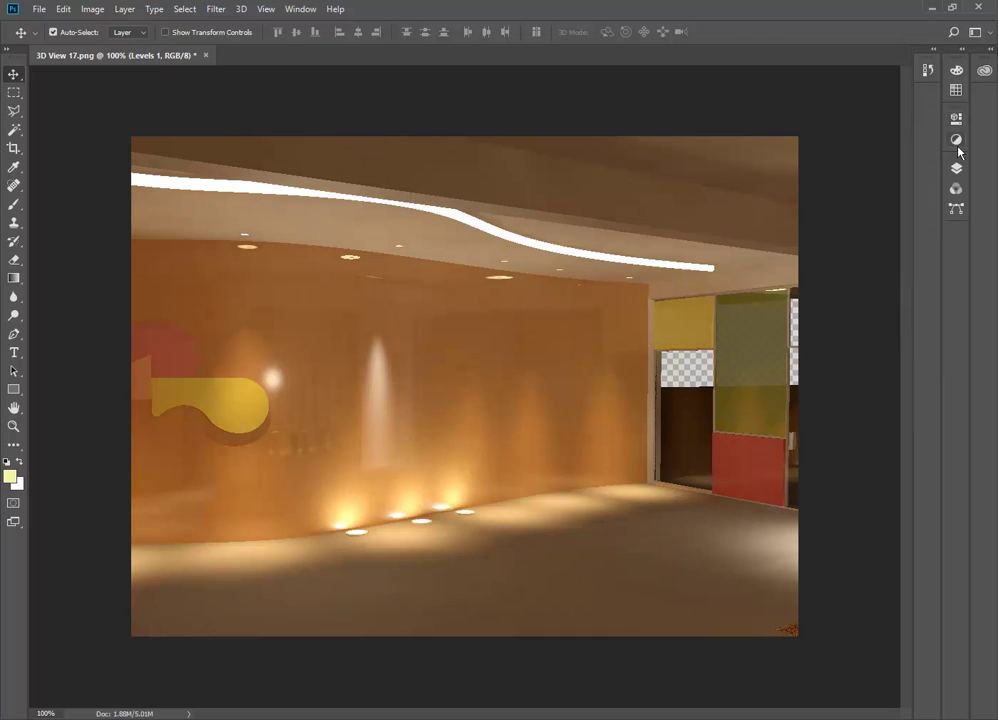
# Compare the image with the Levels 1 adjustment layer hidden and shown.
pyautogui.click(955, 167)
pyautogui.click(784, 251)
pyautogui.click(783, 251)
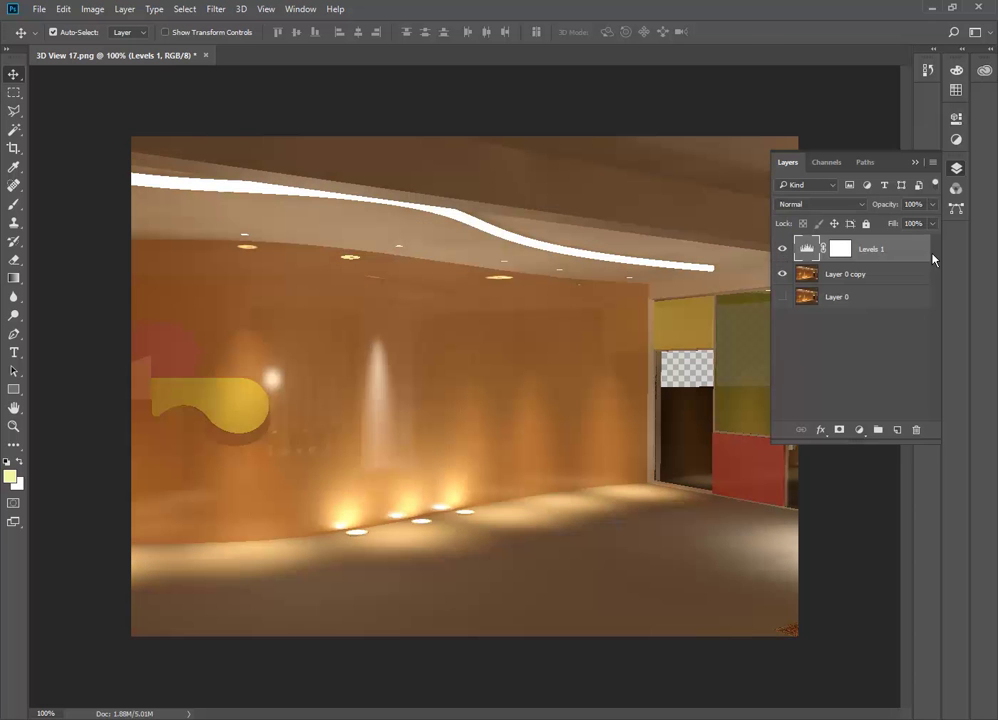
pyautogui.click(783, 250)
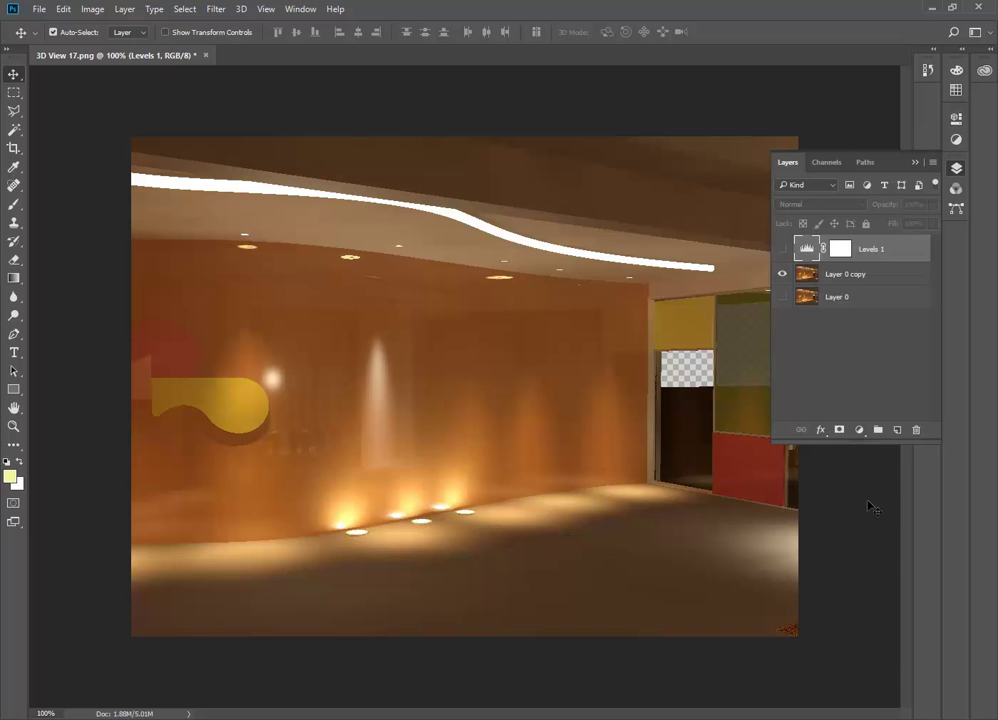
pyautogui.click(783, 251)
pyautogui.click(783, 251)
pyautogui.click(783, 251)
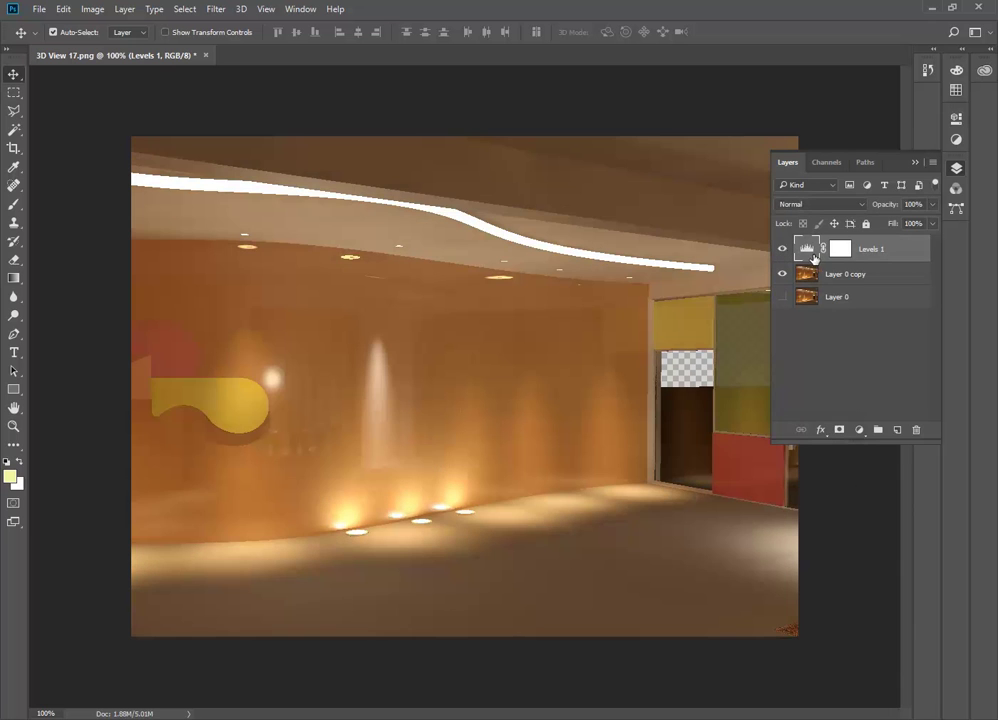
# Set the midtone input of the Levels 1 adjustment layer to 1.00 and select Layer 0.
pyautogui.doubleClick(810, 256)
pyautogui.moveTo(831, 262)
pyautogui.mouseDown()
pyautogui.moveTo(816, 263)
pyautogui.moveTo(844, 263)
pyautogui.mouseUp()
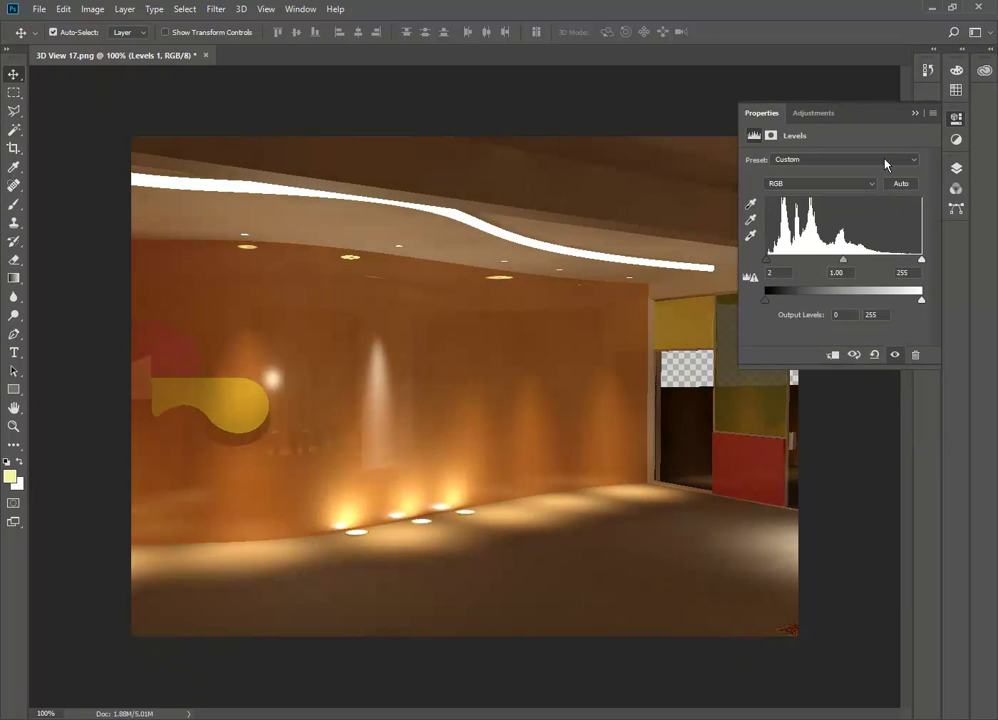
pyautogui.click(916, 116)
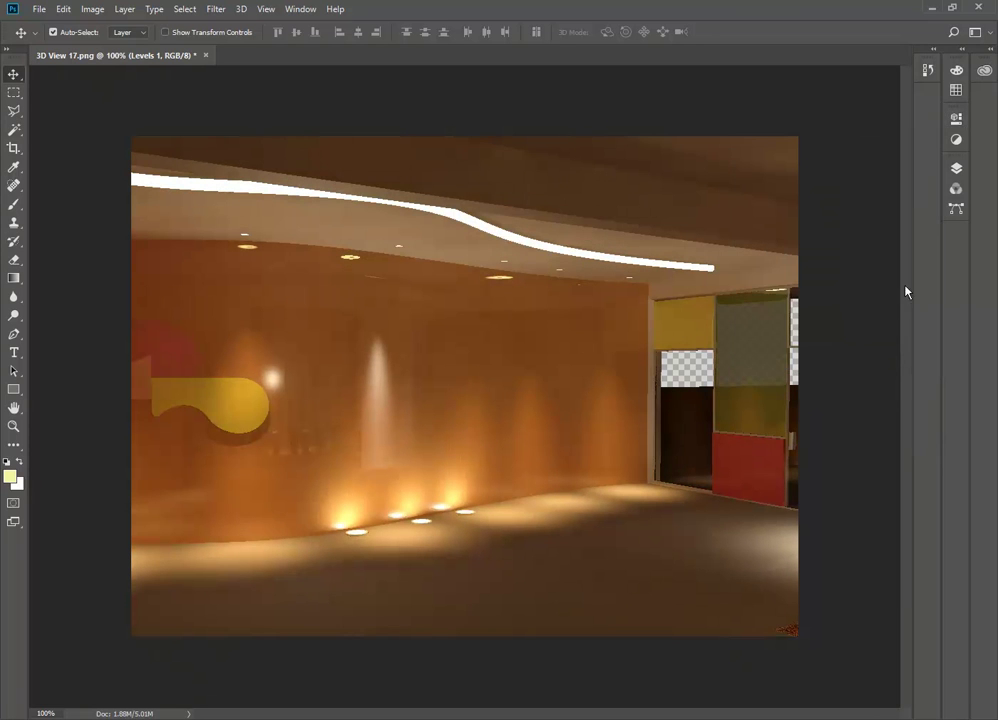
pyautogui.click(956, 168)
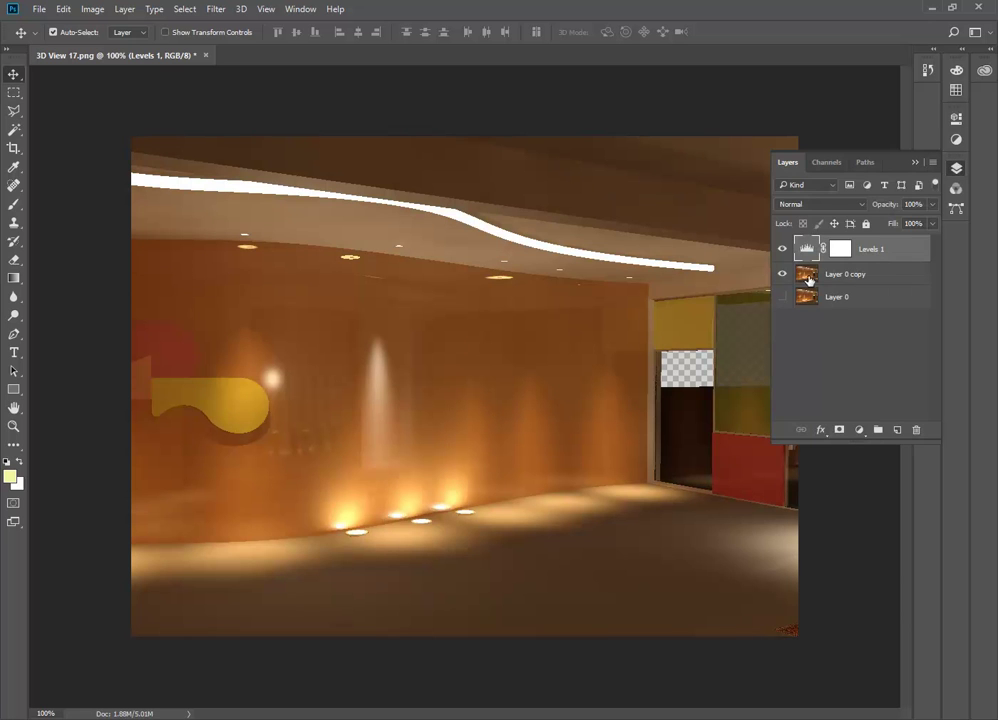
pyautogui.click(815, 274)
pyautogui.click(806, 297)
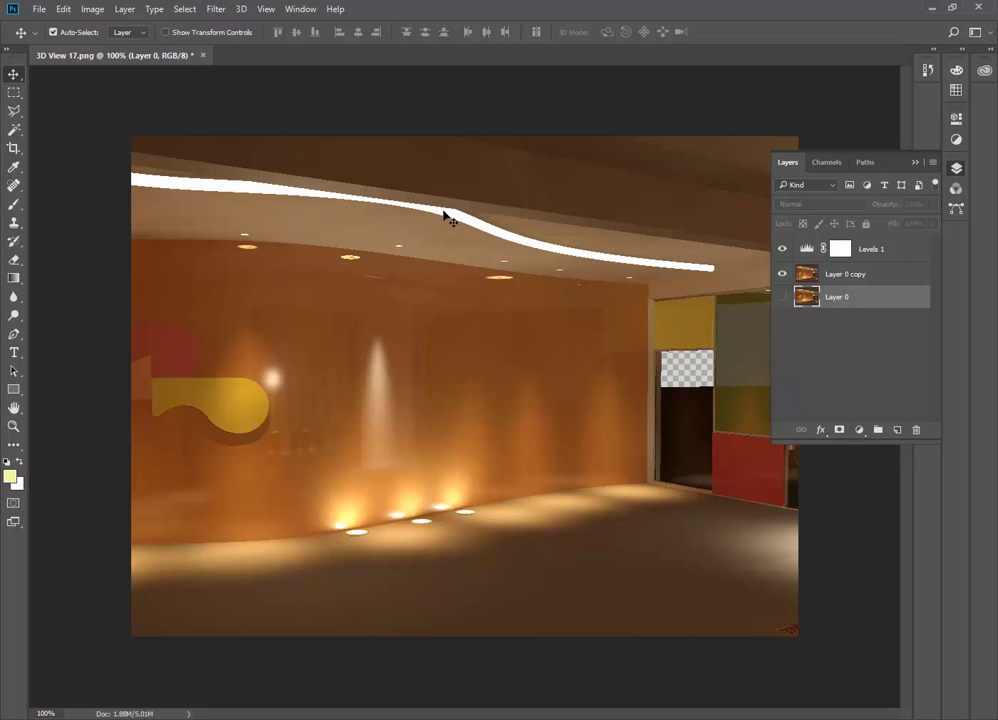
# Switch to Revit, close the Rendering dialog and save the project.
pyautogui.click(39, 11)
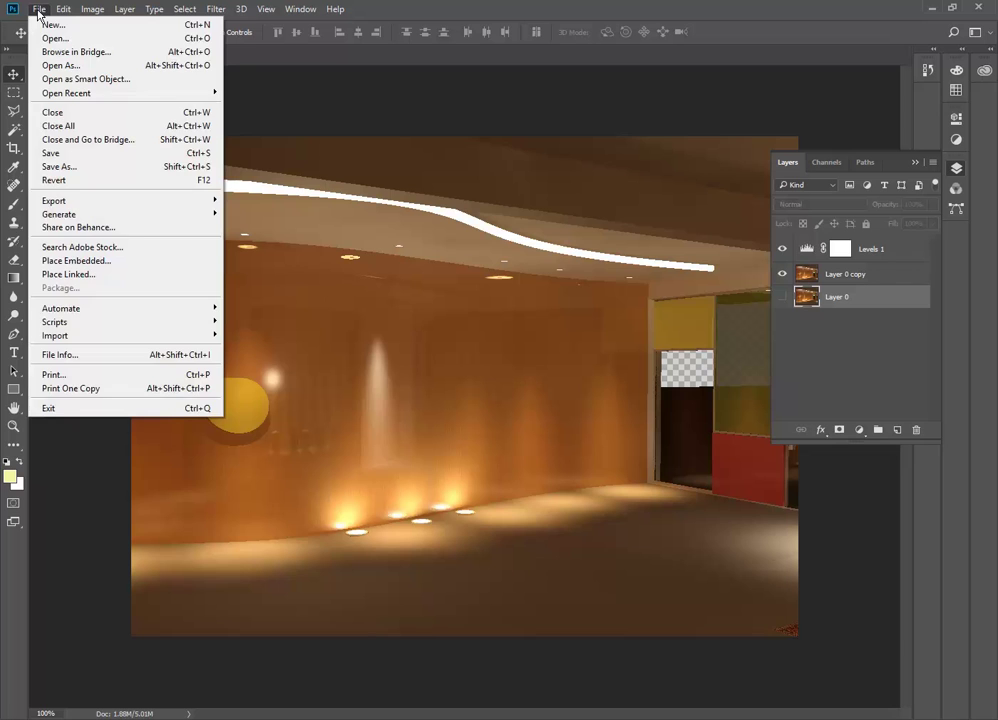
pyautogui.click(39, 11)
pyautogui.moveTo(366, 718)
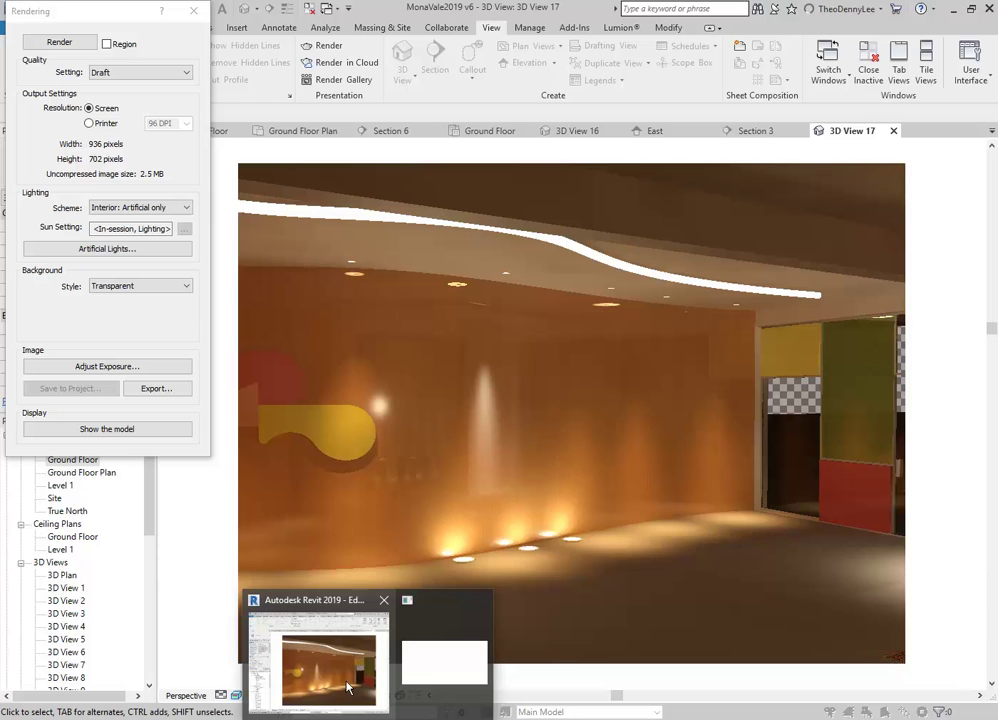
pyautogui.click(193, 11)
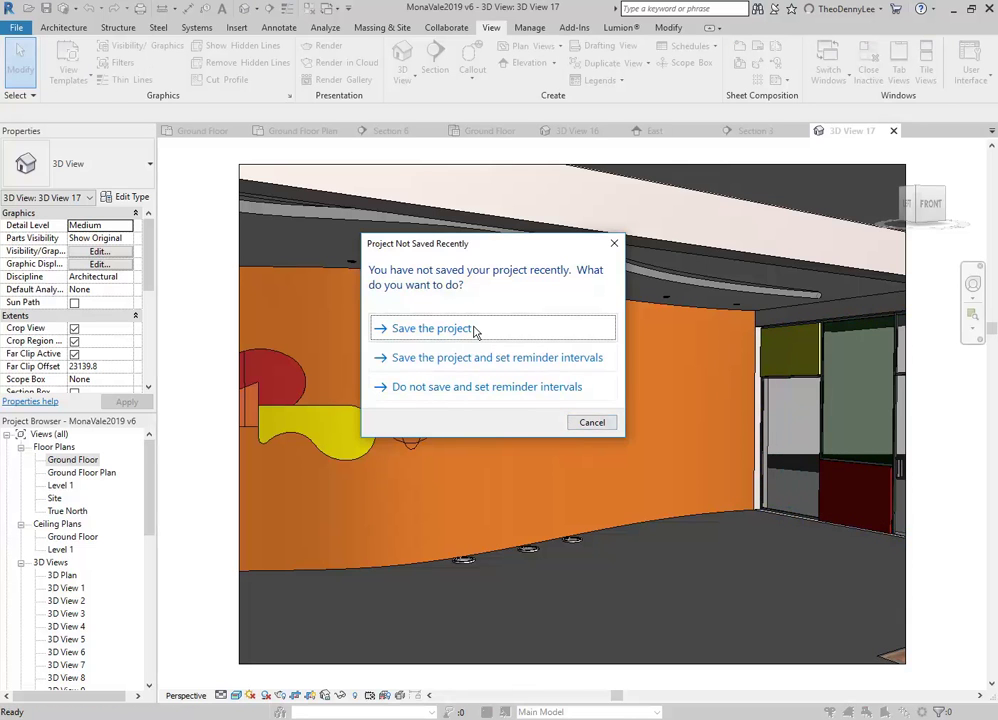
pyautogui.click(476, 330)
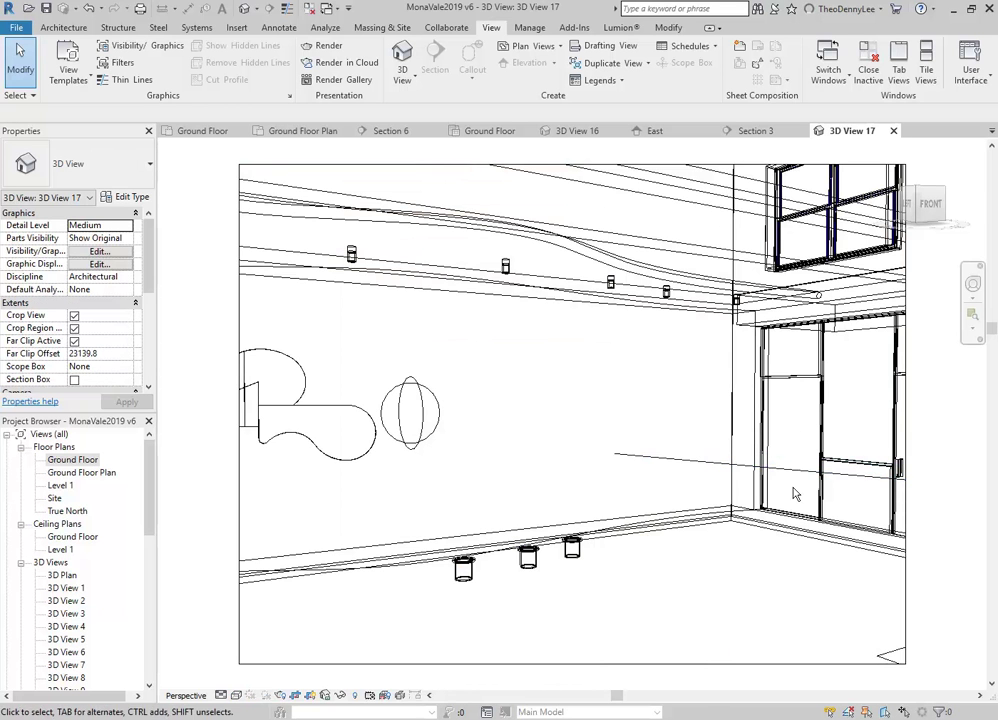
# Display 3D View 17 in the Shaded visual style.
pyautogui.click(221, 695)
pyautogui.click(270, 637)
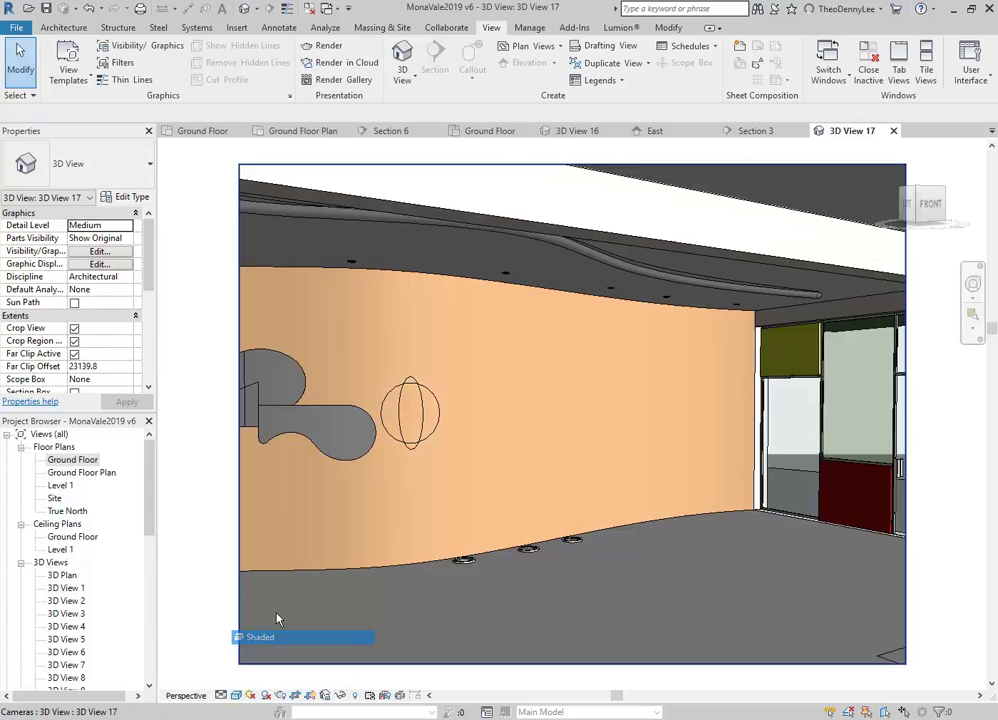
# Temporarily hide the 6mm glazed curtain wall at the end of the room as a single element.
pyautogui.click(779, 508)
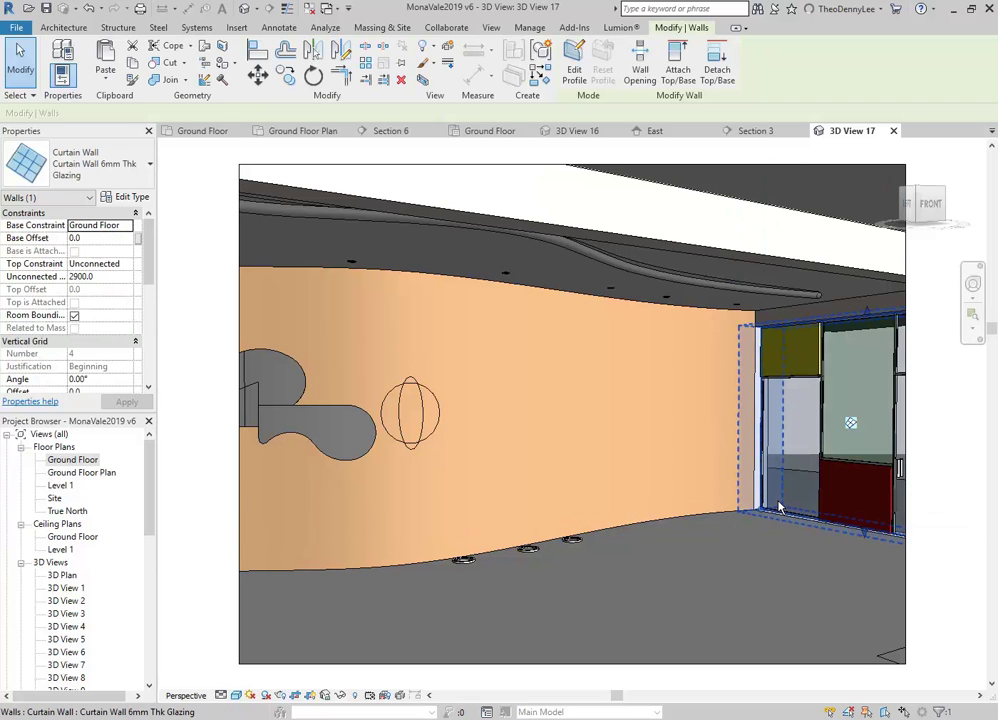
pyautogui.rightClick(779, 508)
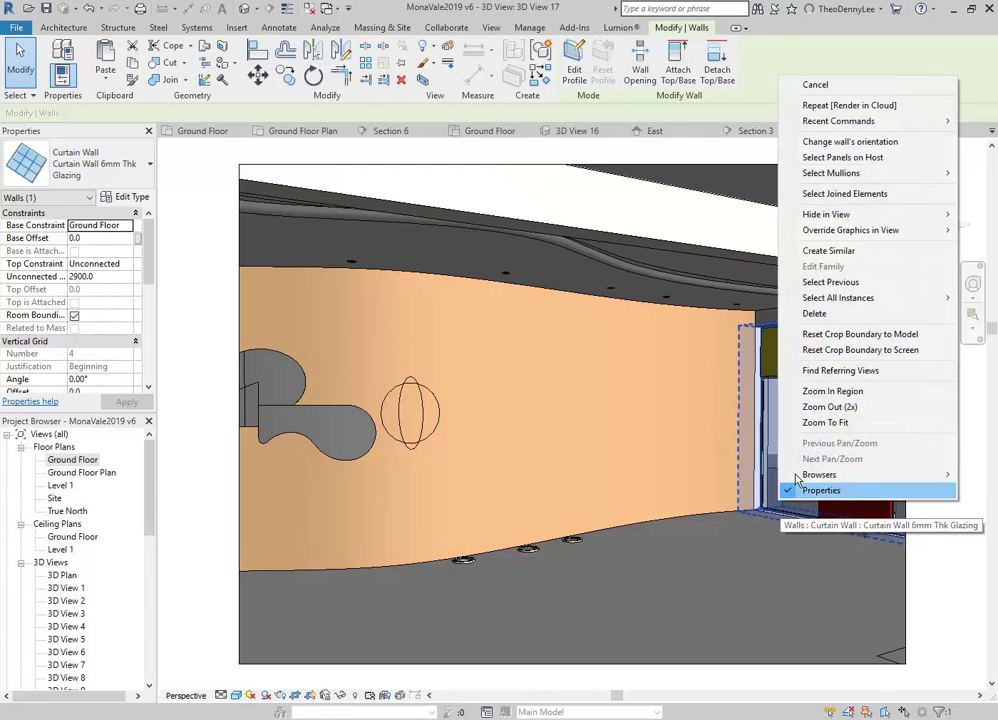
pyautogui.moveTo(820, 217)
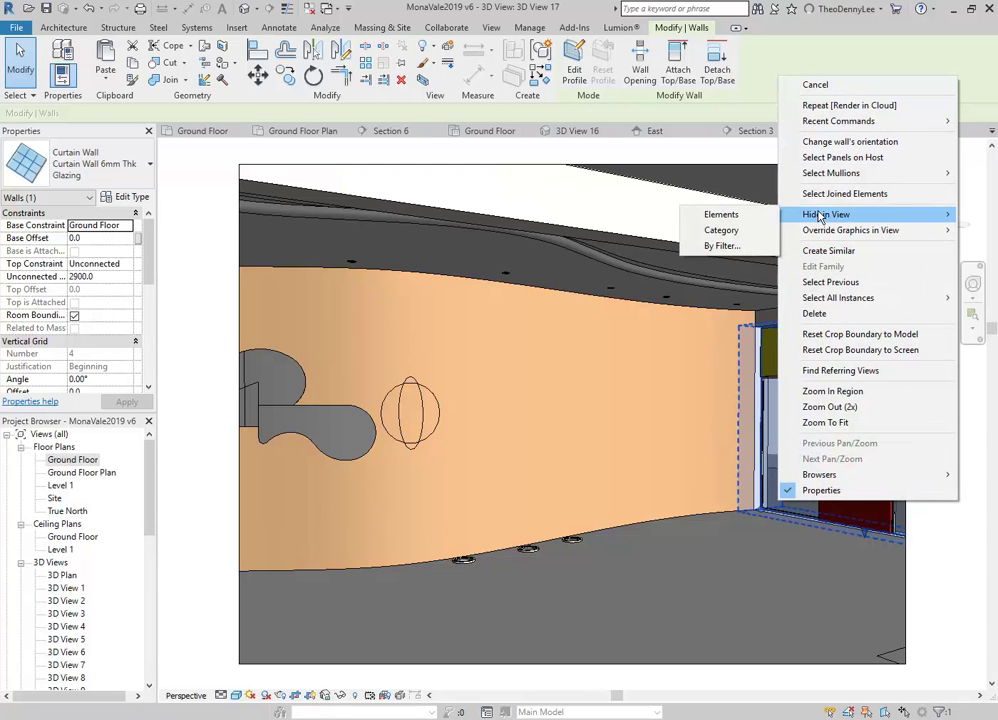
pyautogui.click(812, 85)
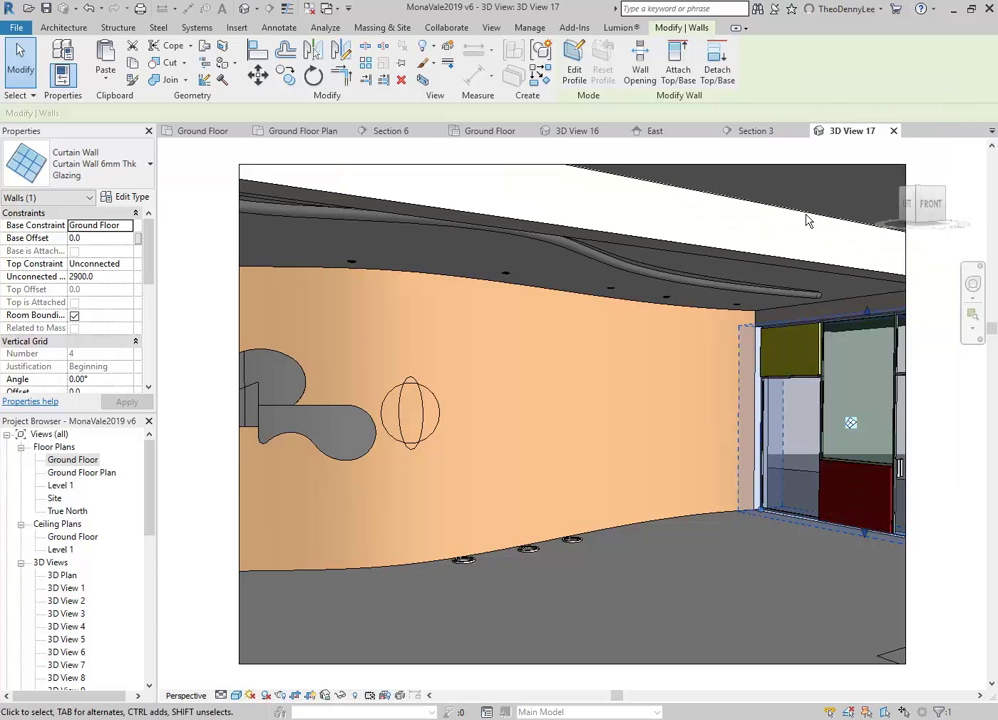
pyautogui.rightClick(762, 450)
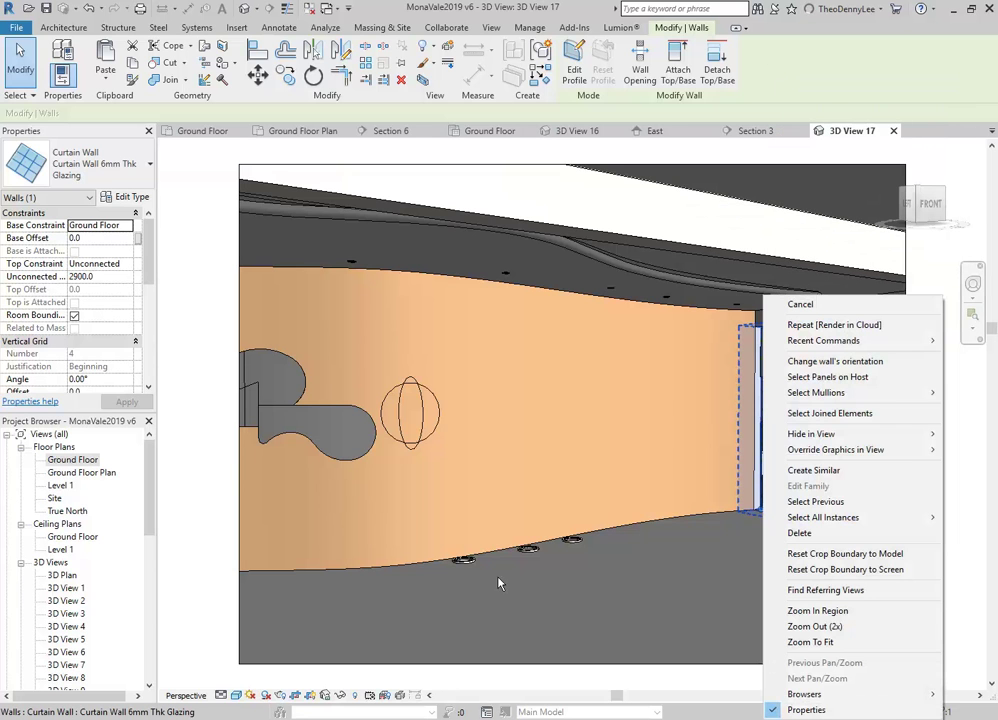
pyautogui.click(341, 695)
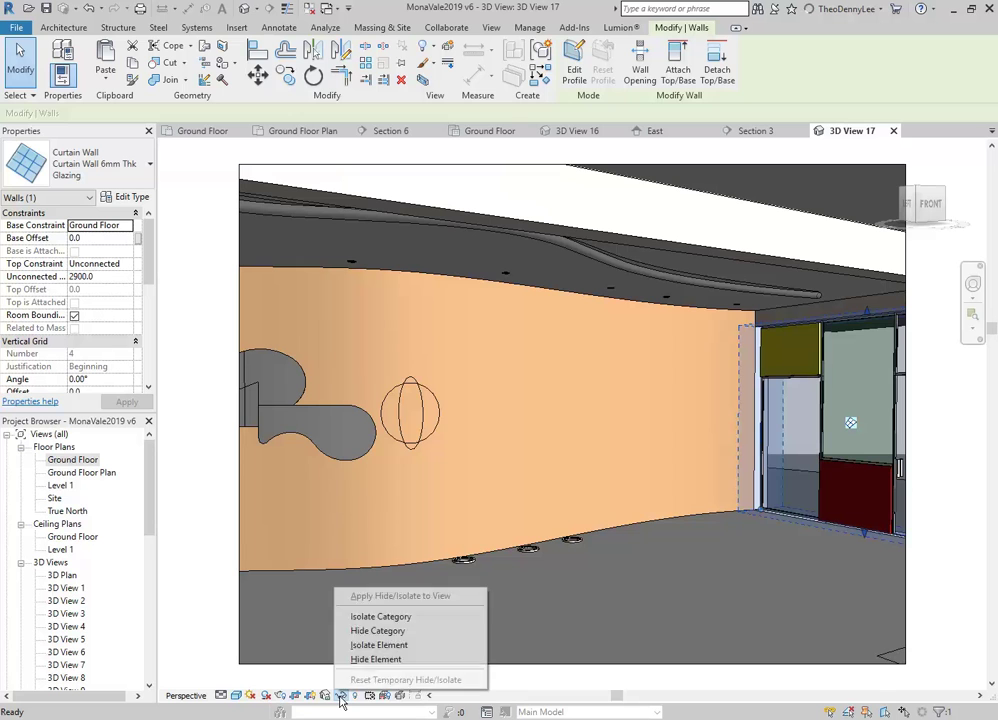
pyautogui.click(377, 660)
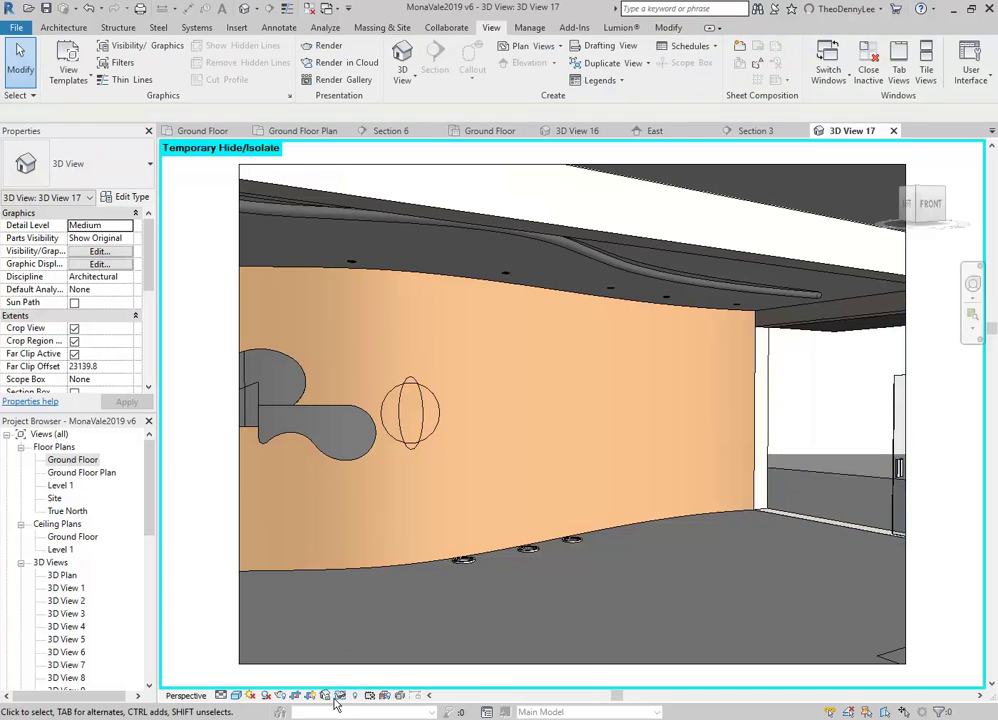
# Hide the Topography category in 3D View 17, using the asphalt subregion outside the opening.
pyautogui.click(845, 463)
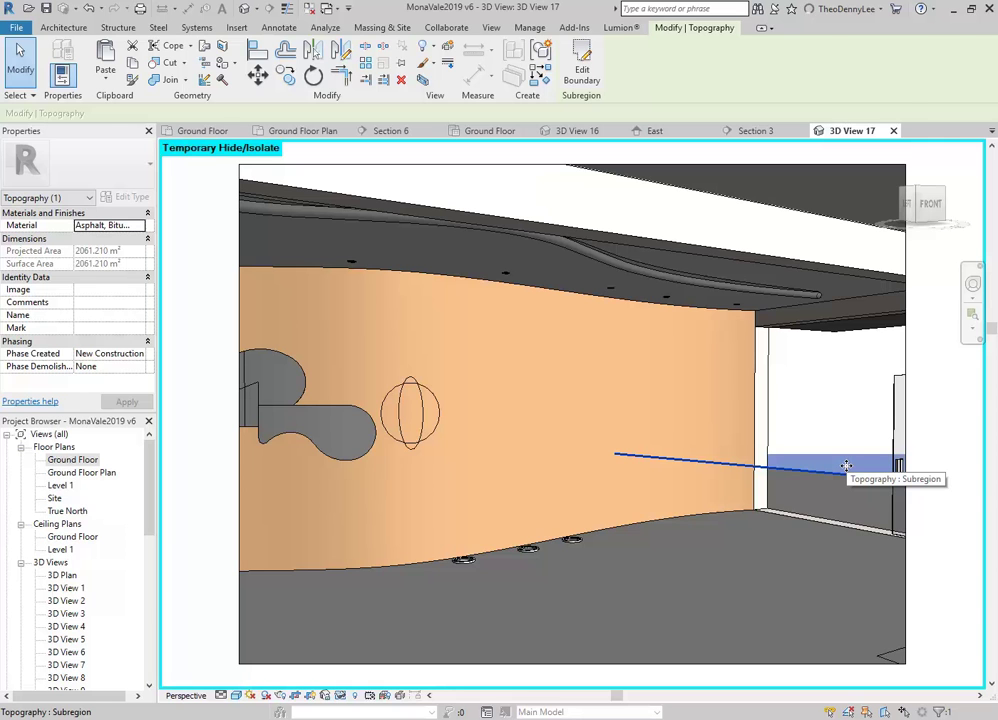
pyautogui.press('Escape')
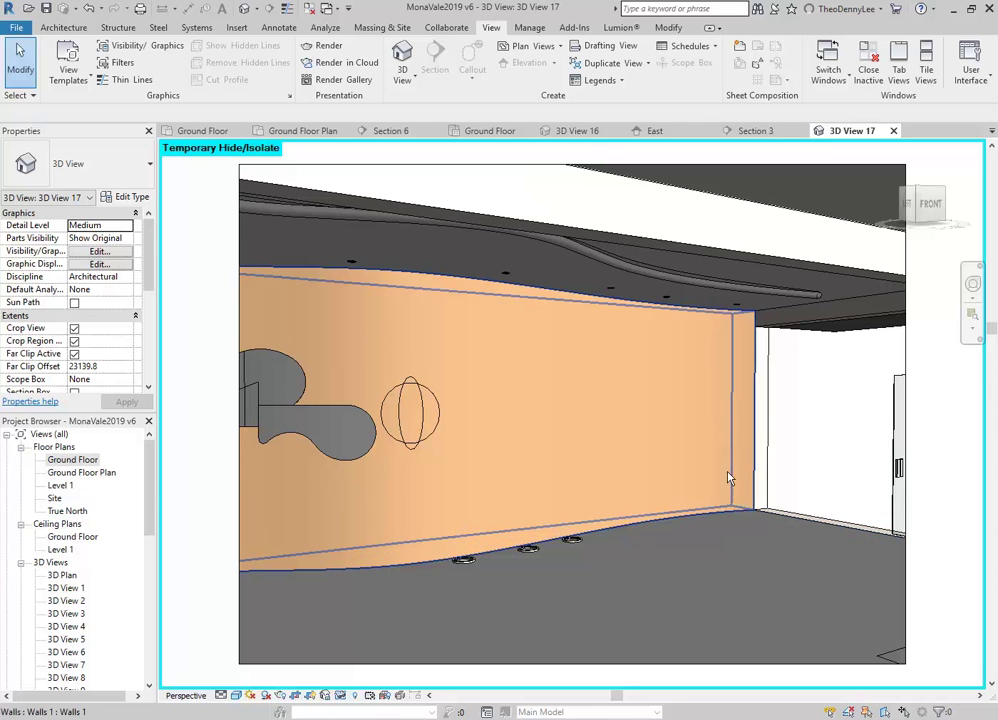
pyautogui.rightClick(815, 458)
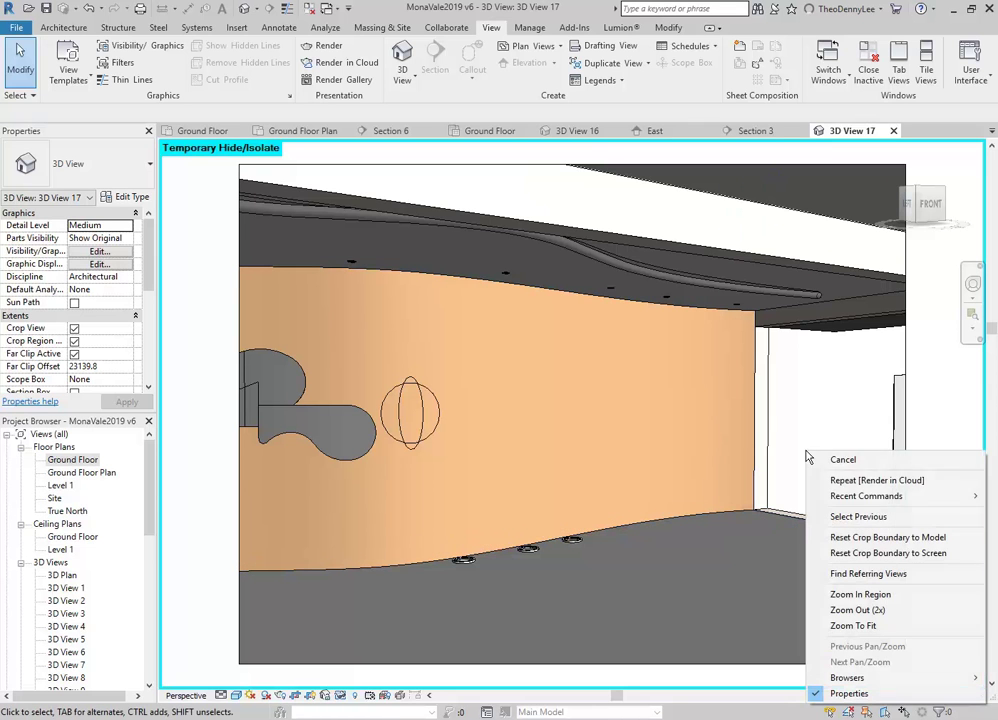
# Try to hide the category of the existing 150mm floor in 3D View 17.
pyautogui.click(750, 535)
pyautogui.click(748, 541)
pyautogui.rightClick(748, 541)
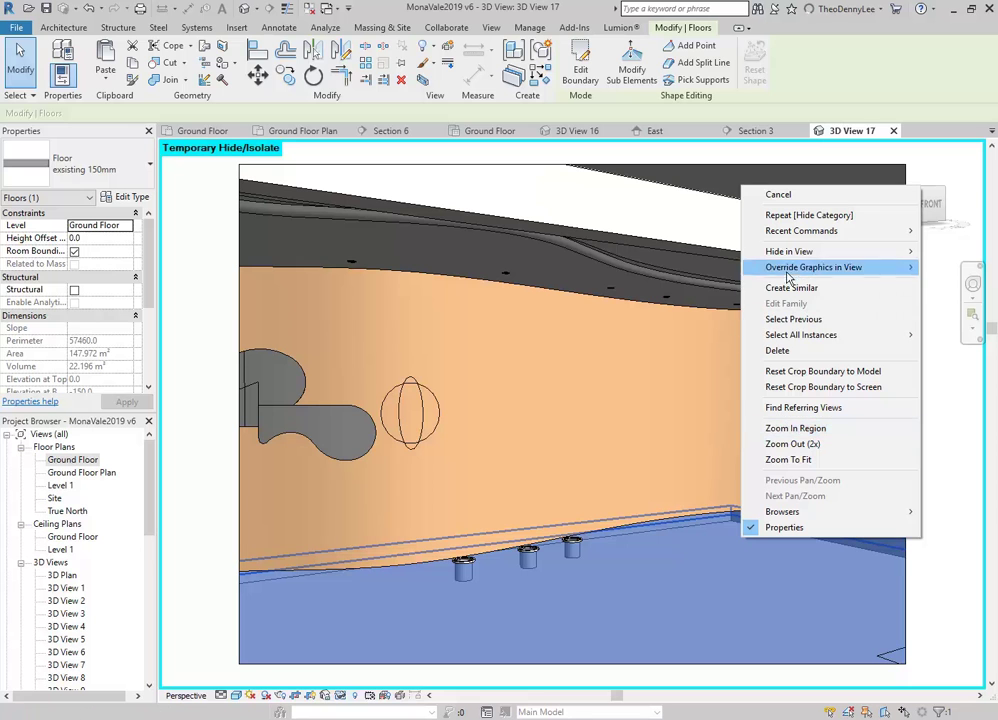
pyautogui.moveTo(788, 255)
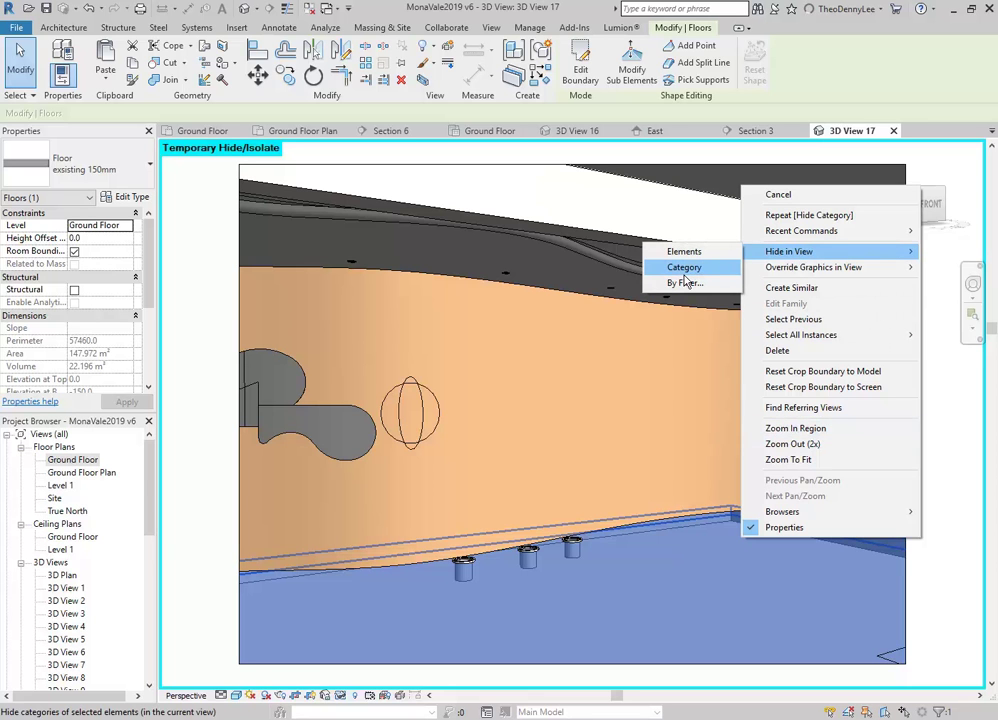
pyautogui.click(685, 269)
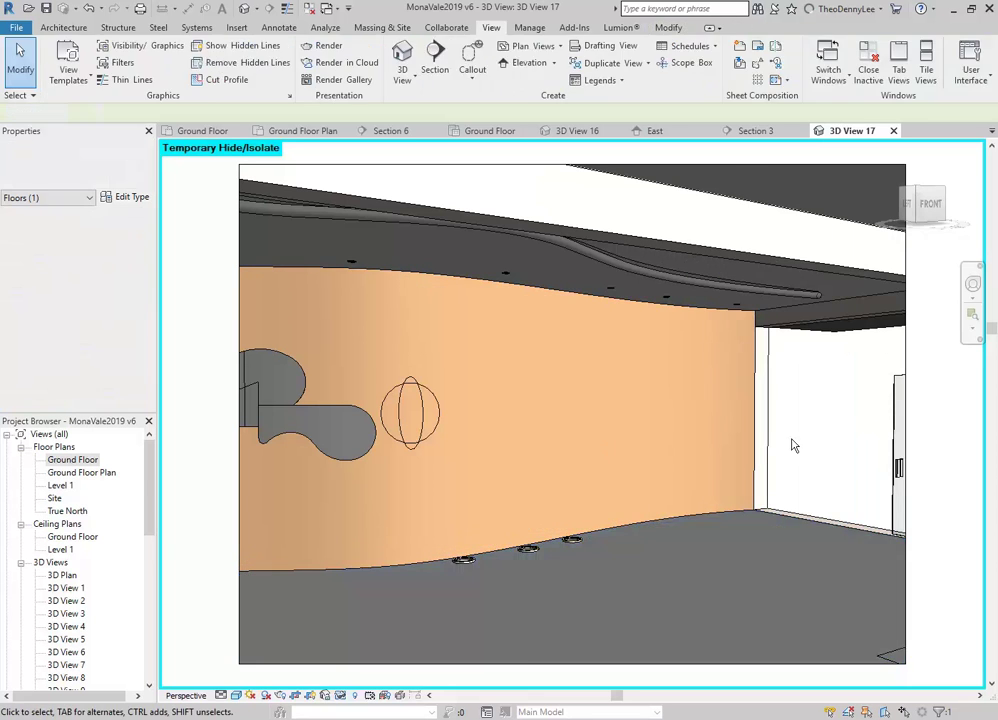
# Reset the temporary hide/isolate so the curtain wall is displayed again.
pyautogui.click(341, 695)
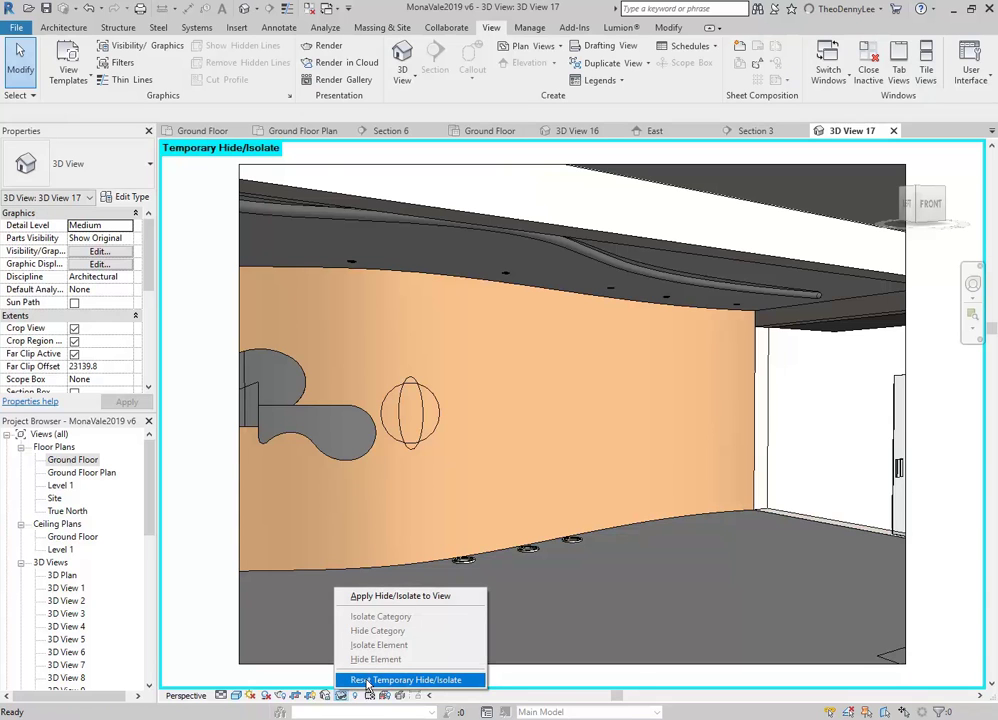
pyautogui.click(400, 680)
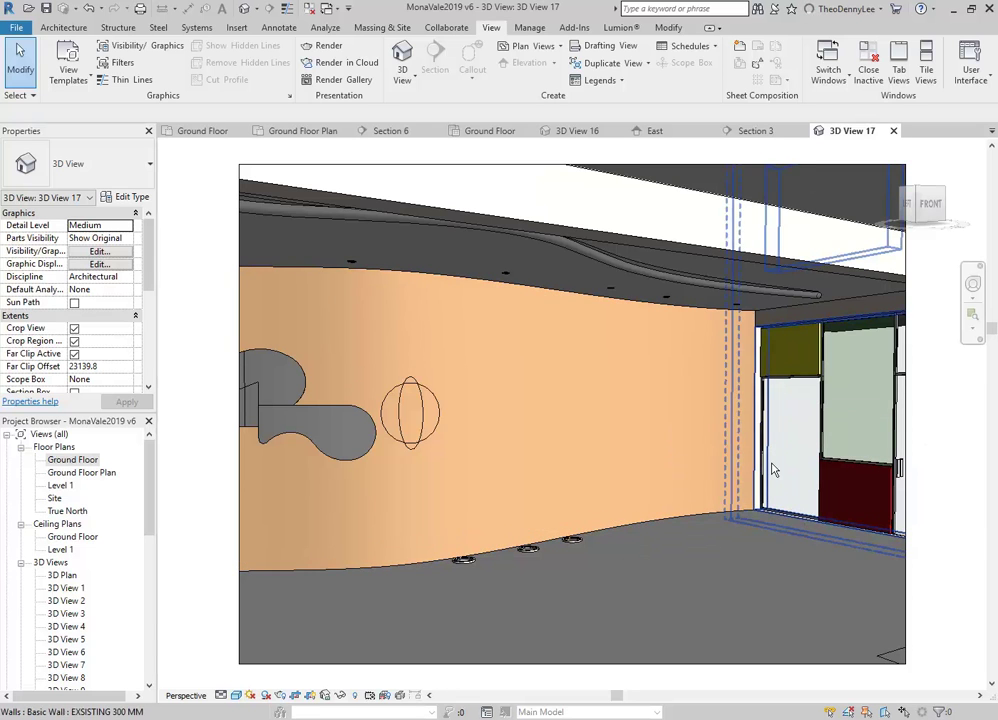
pyautogui.click(340, 695)
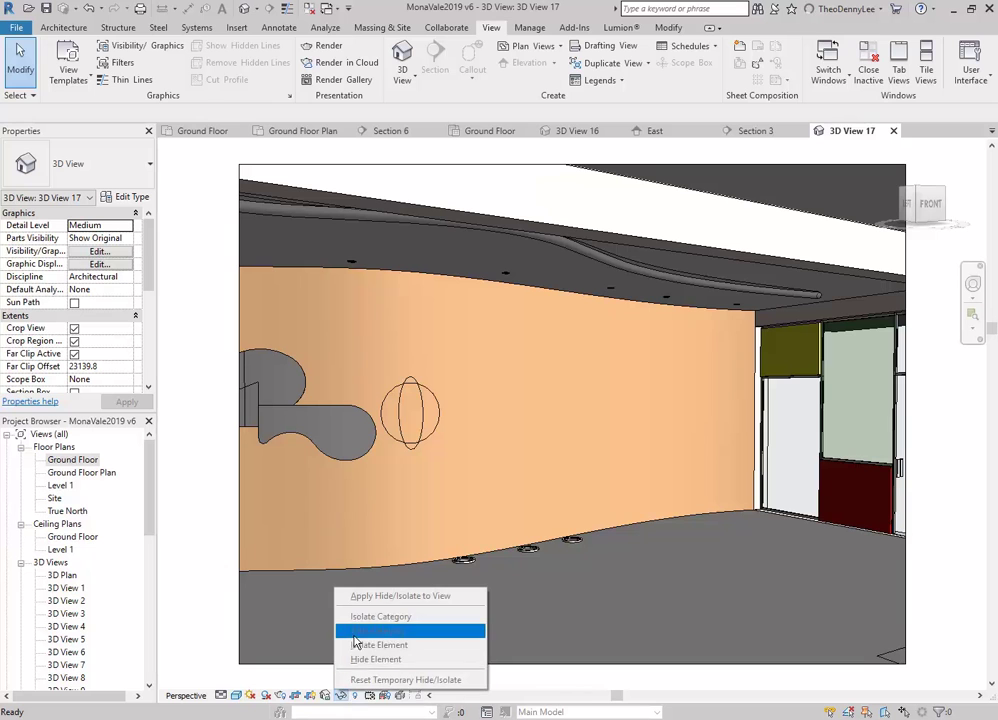
pyautogui.click(726, 577)
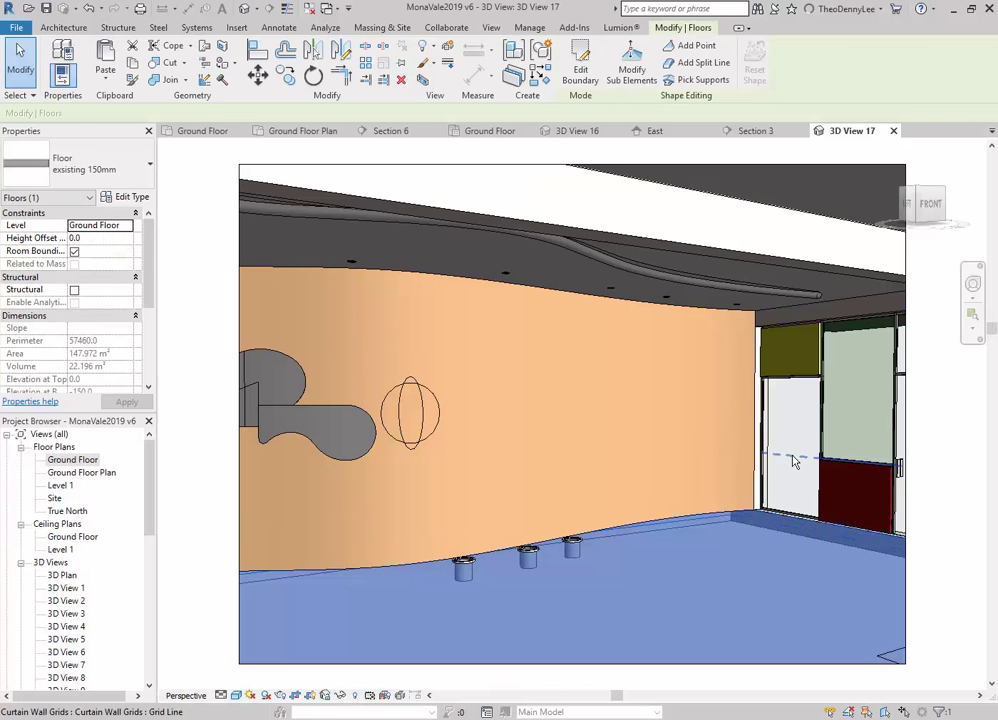
pyautogui.press('Escape')
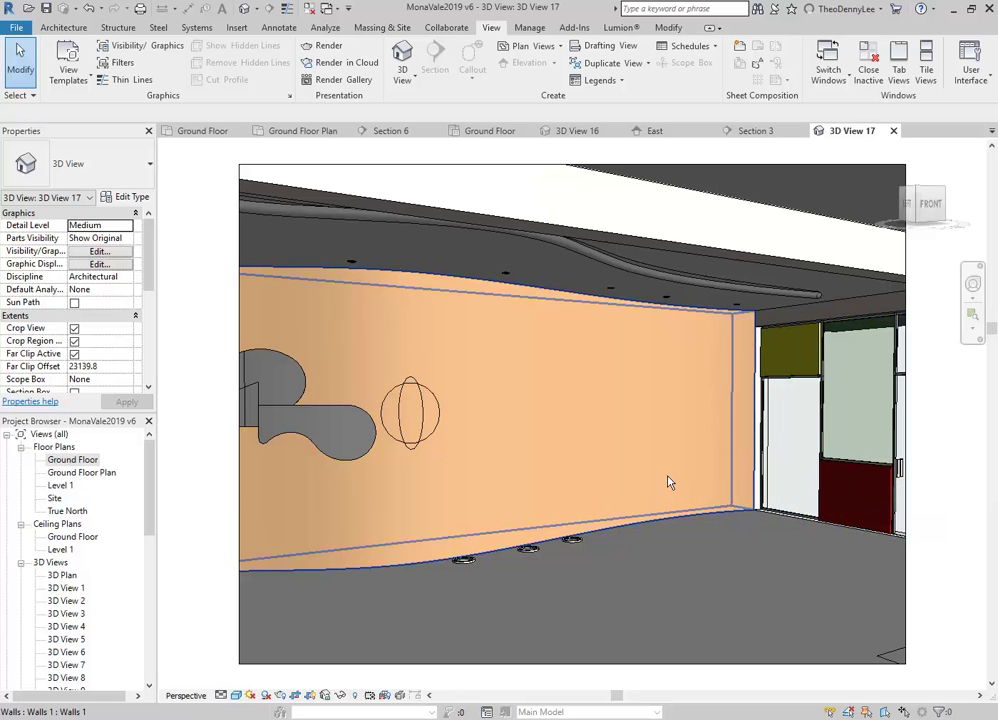
# Render 3D View 17 at Draft quality with a transparent background and export the image as 3D View 17a.png.
pyautogui.click(283, 697)
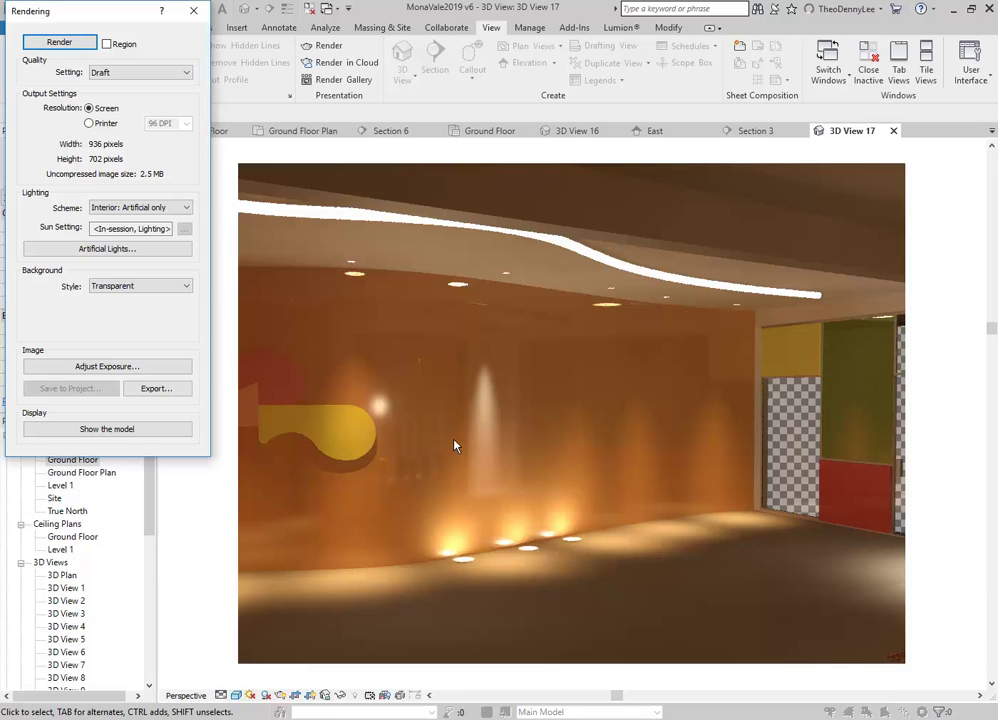
pyautogui.click(156, 388)
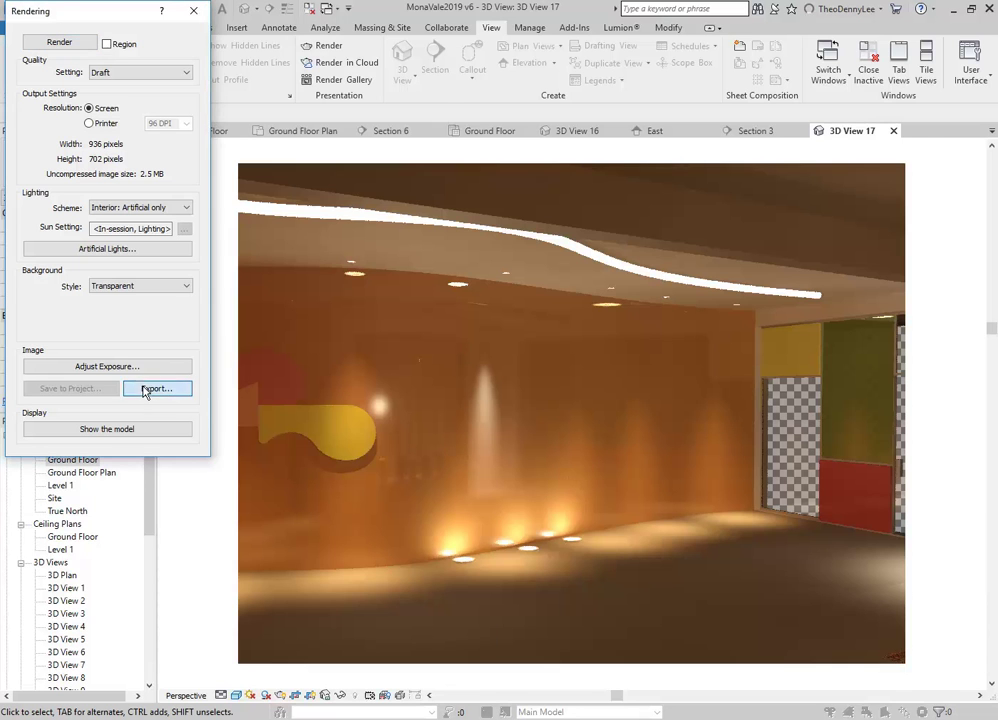
pyautogui.click(445, 176)
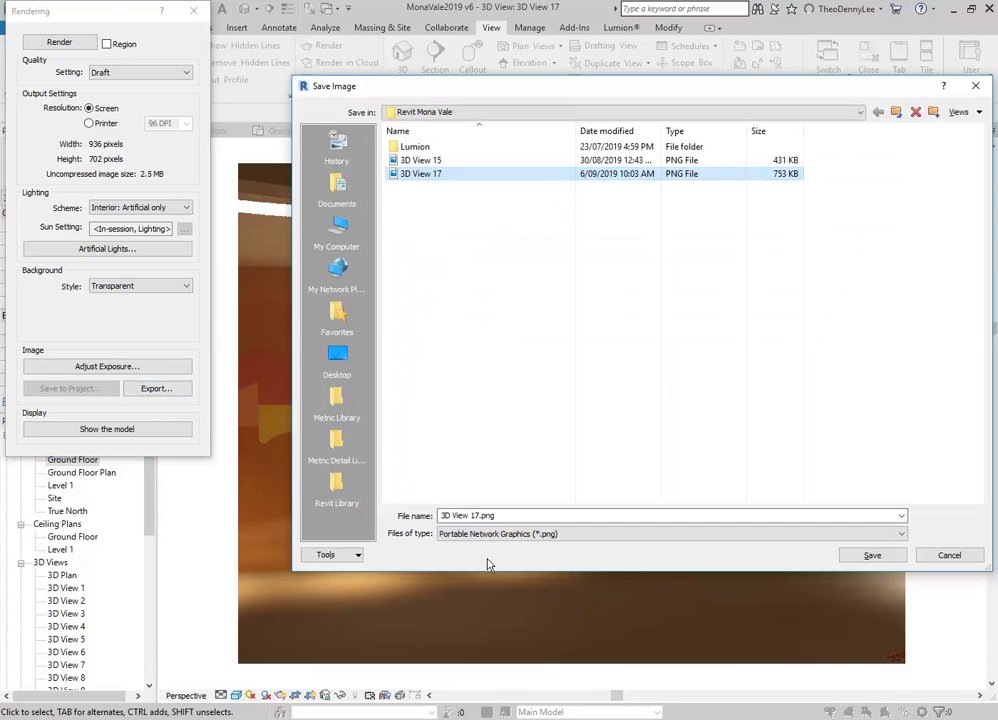
pyautogui.click(481, 515)
pyautogui.write('a')
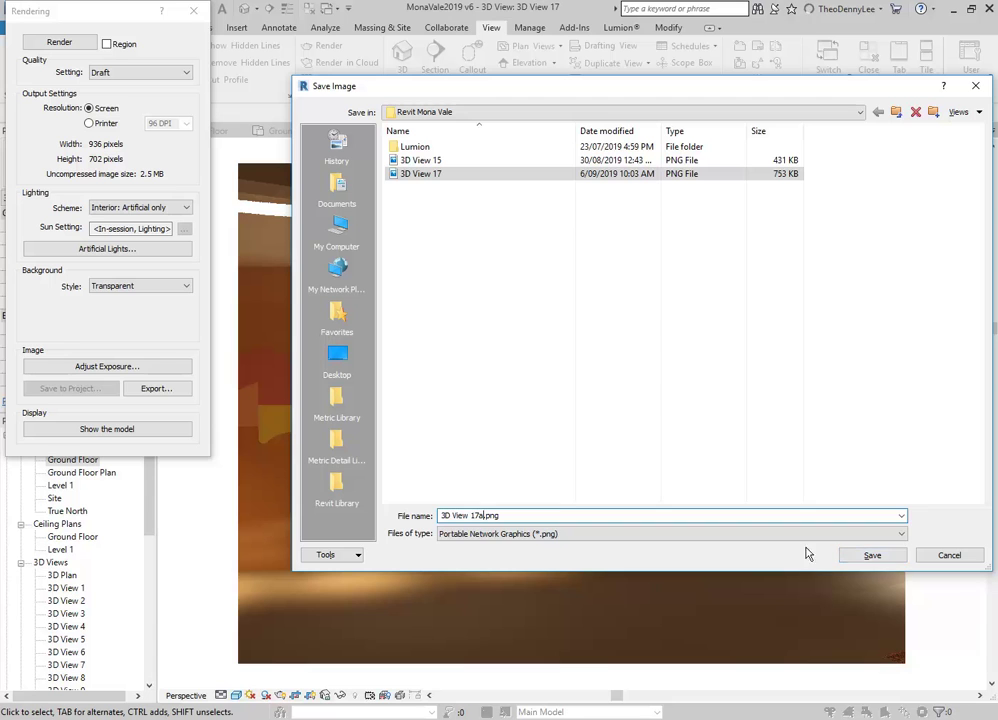
pyautogui.click(678, 537)
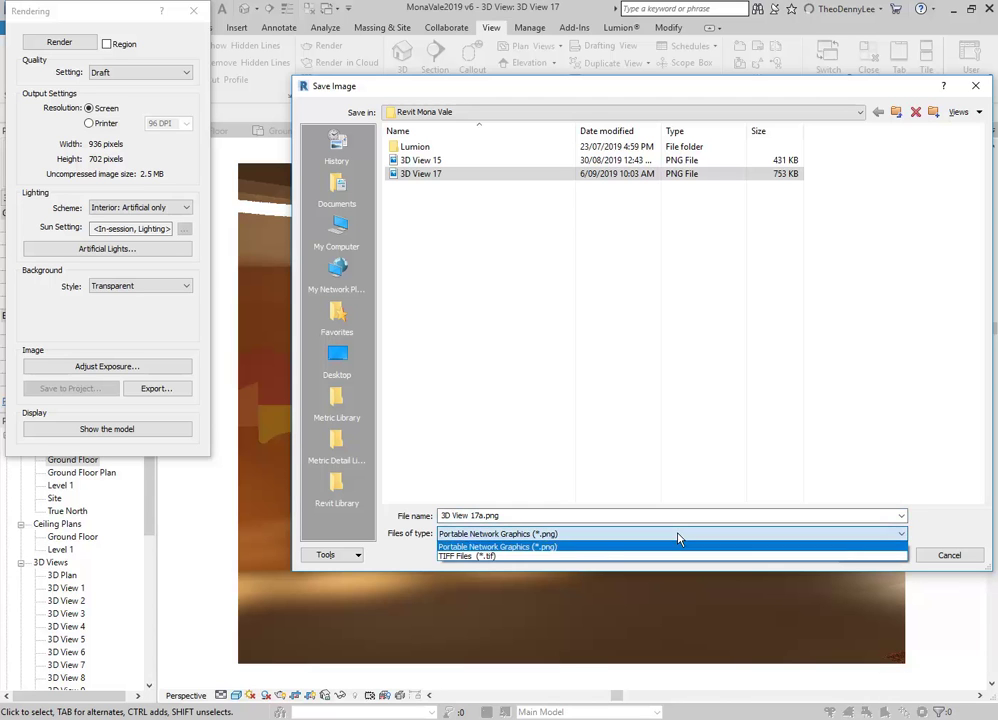
pyautogui.click(511, 548)
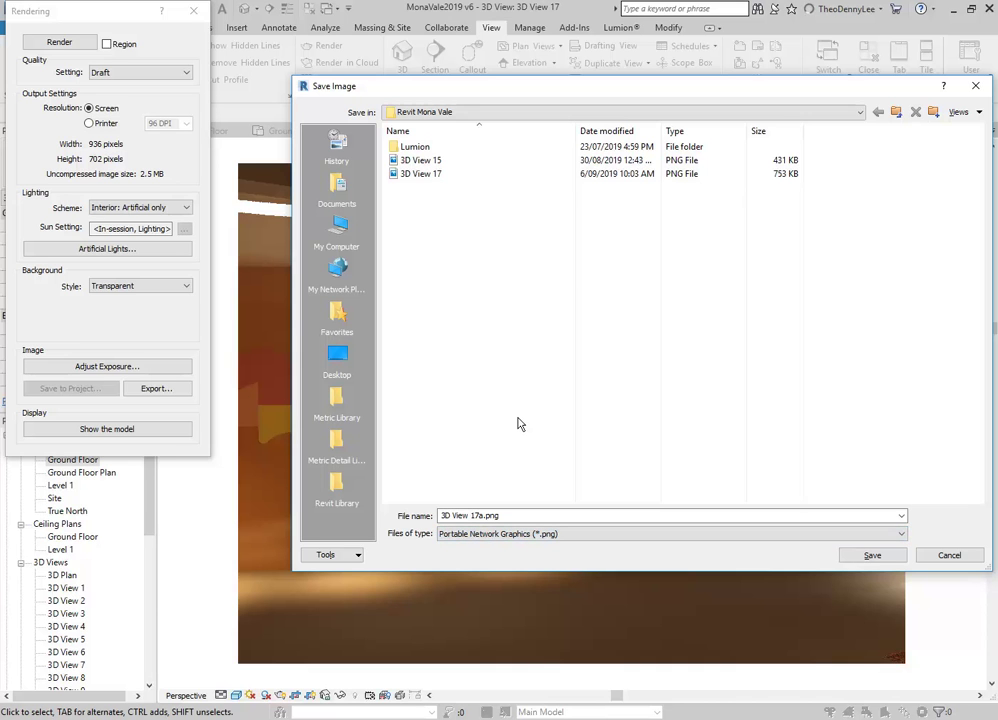
pyautogui.click(872, 555)
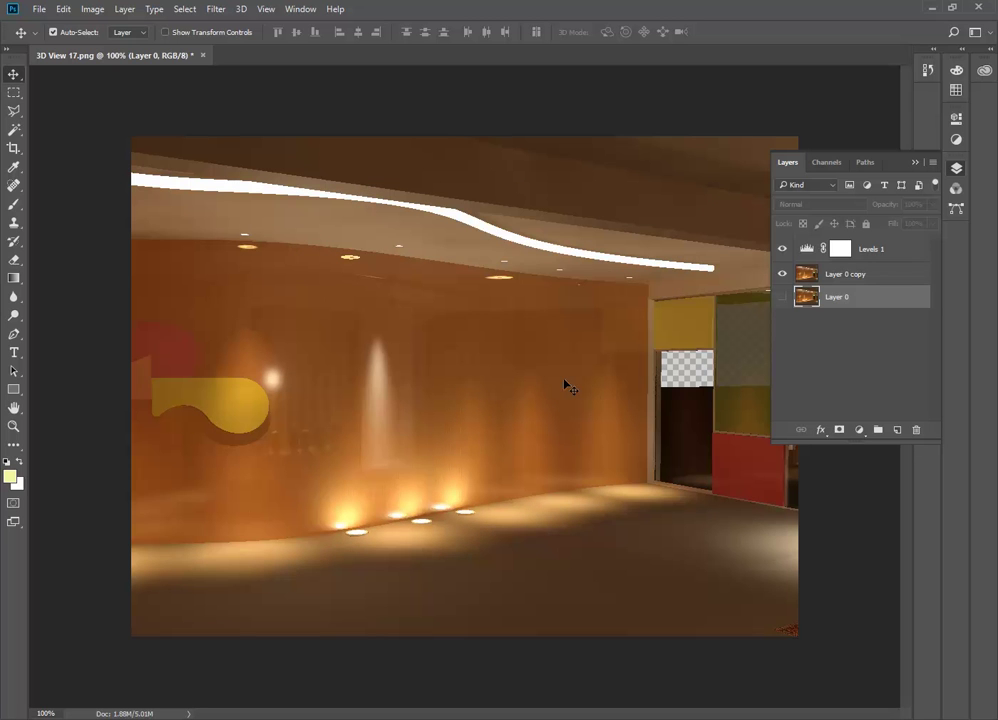
# Switch to Photoshop and open the exported render 3D View 17a.png from the Revit Mona Vale folder.
pyautogui.click(37, 9)
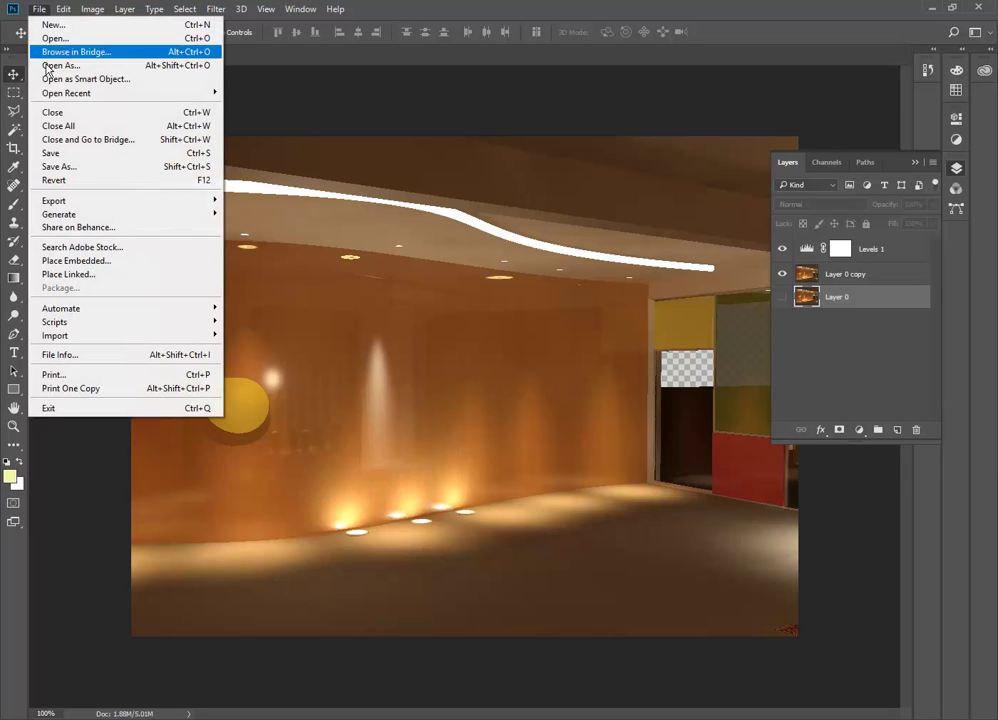
pyautogui.click(50, 39)
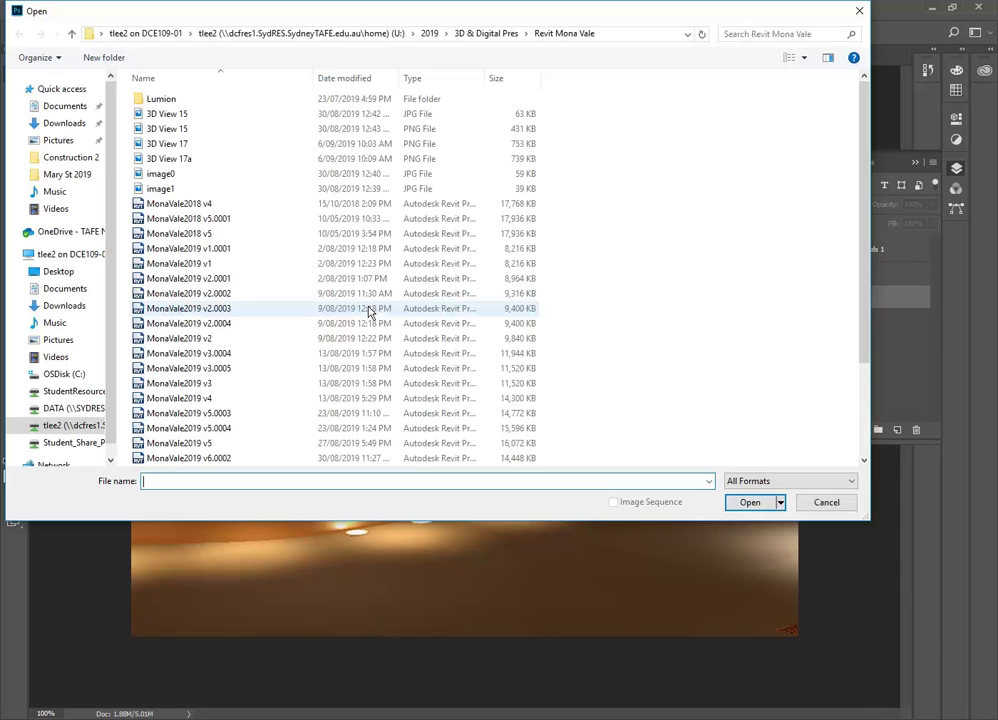
pyautogui.doubleClick(172, 158)
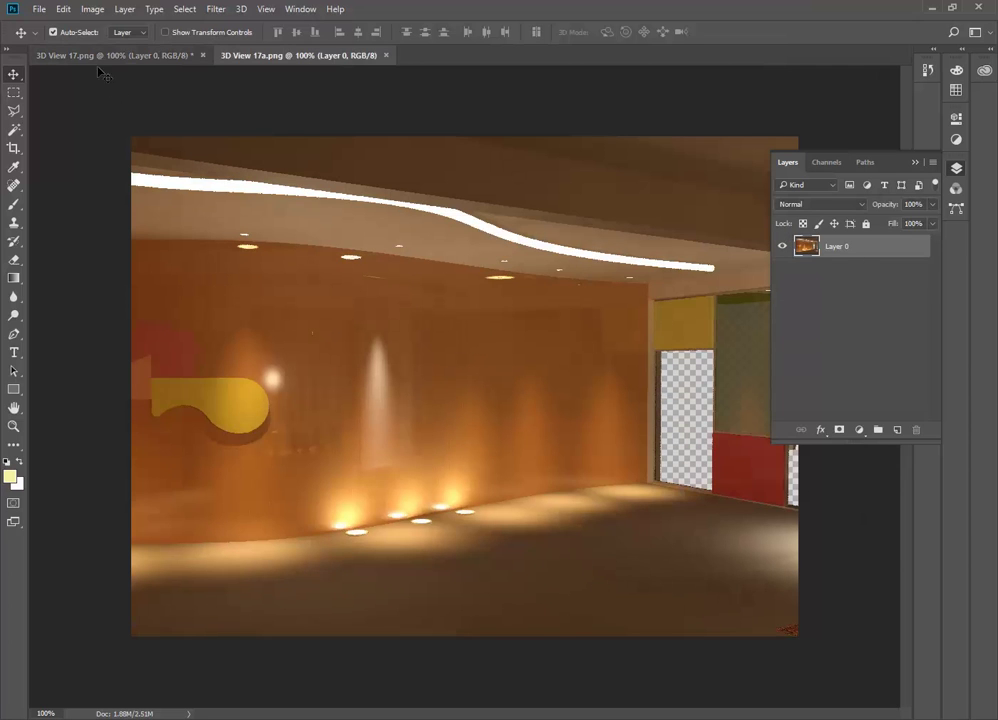
# Copy the entire 3D View 17a.png image and paste it into 3D View 17.png as a layer directly above Layer 0 copy.
pyautogui.click(188, 9)
pyautogui.click(190, 27)
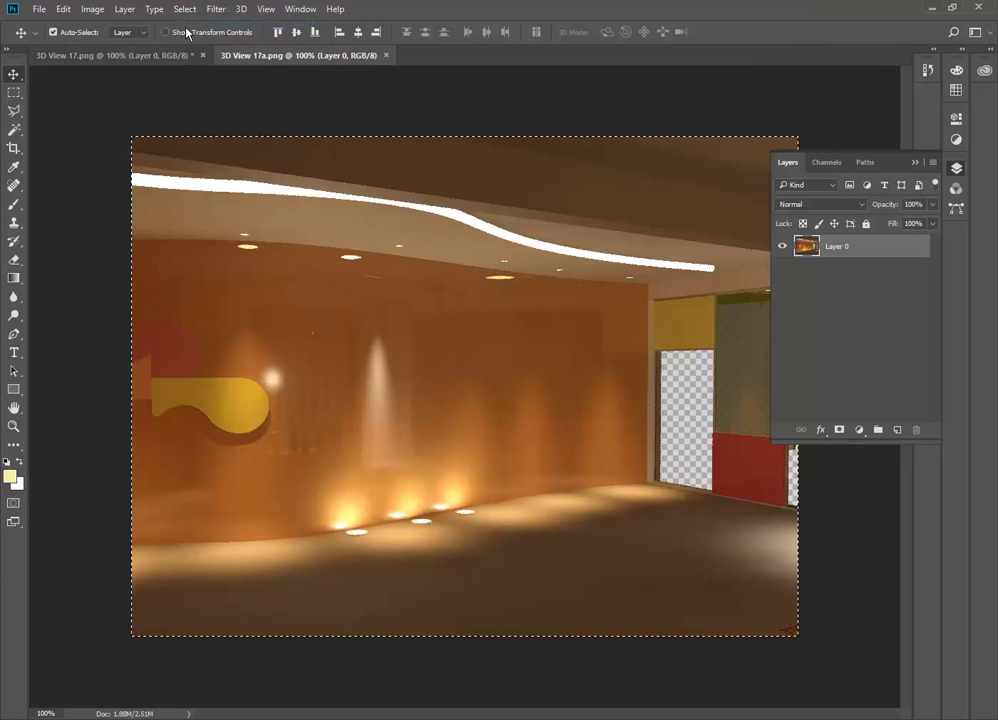
pyautogui.click(56, 10)
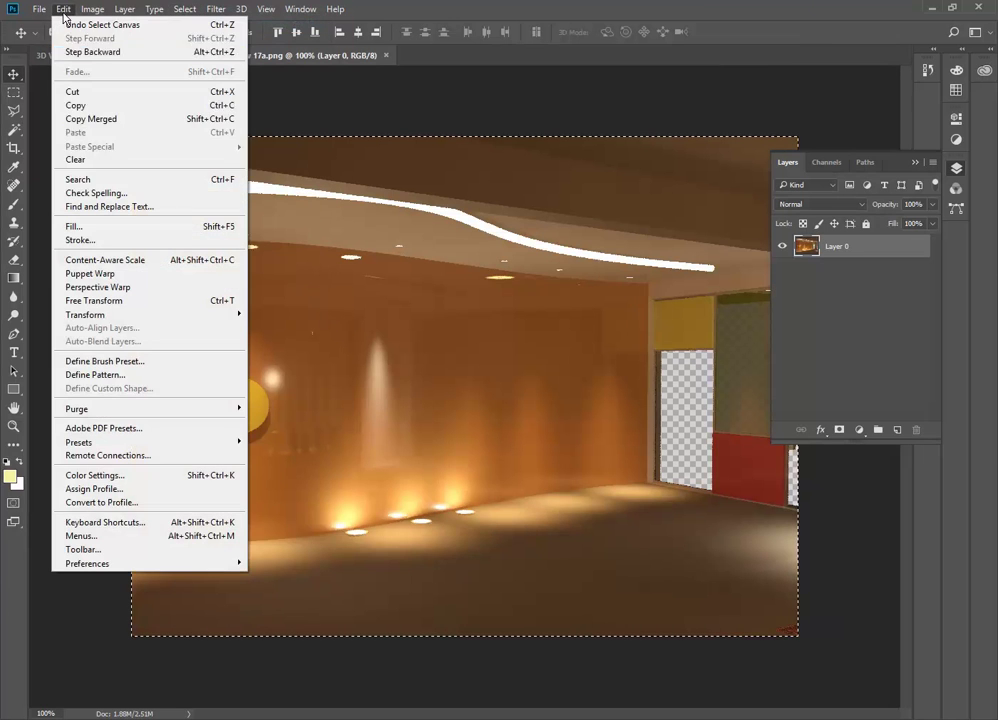
pyautogui.click(76, 105)
pyautogui.click(100, 55)
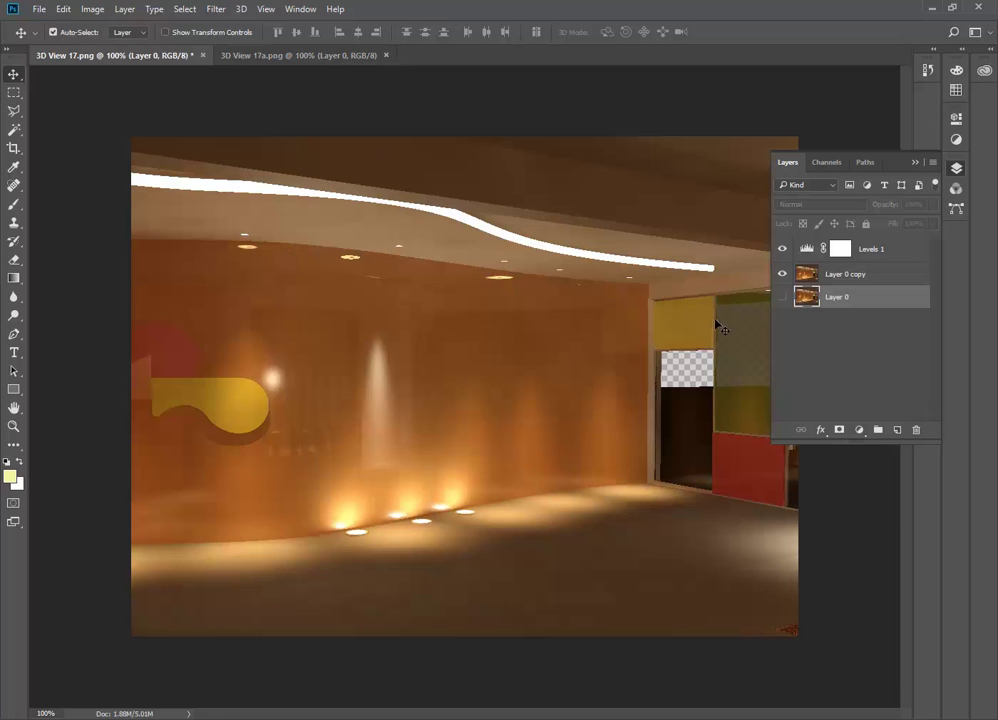
pyautogui.click(818, 275)
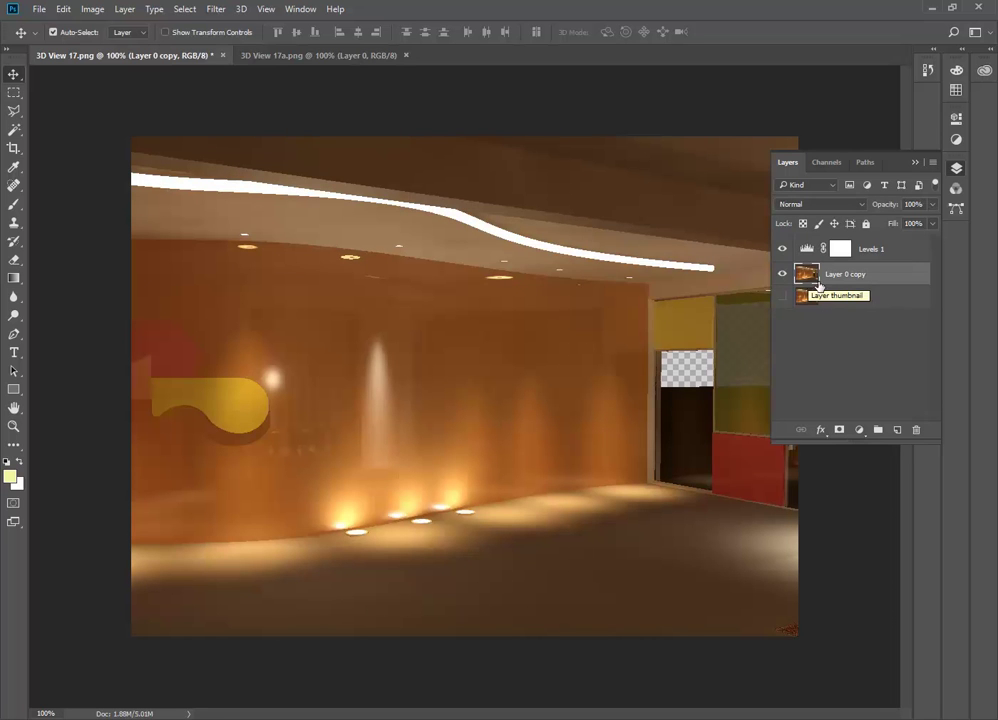
pyautogui.click(92, 9)
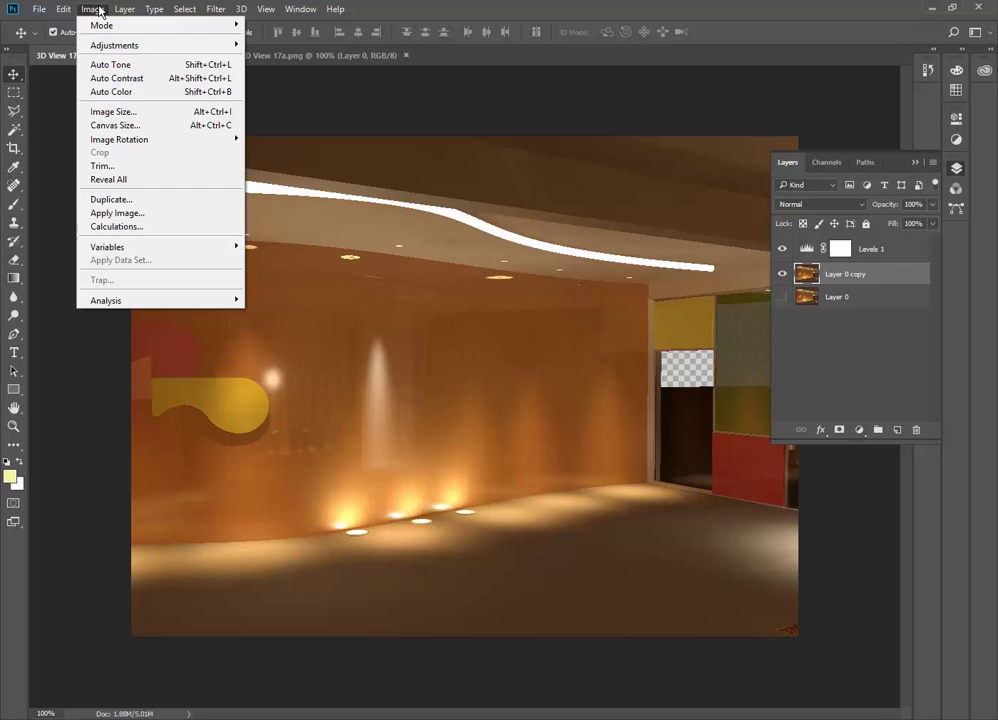
pyautogui.moveTo(63, 9)
pyautogui.click(70, 131)
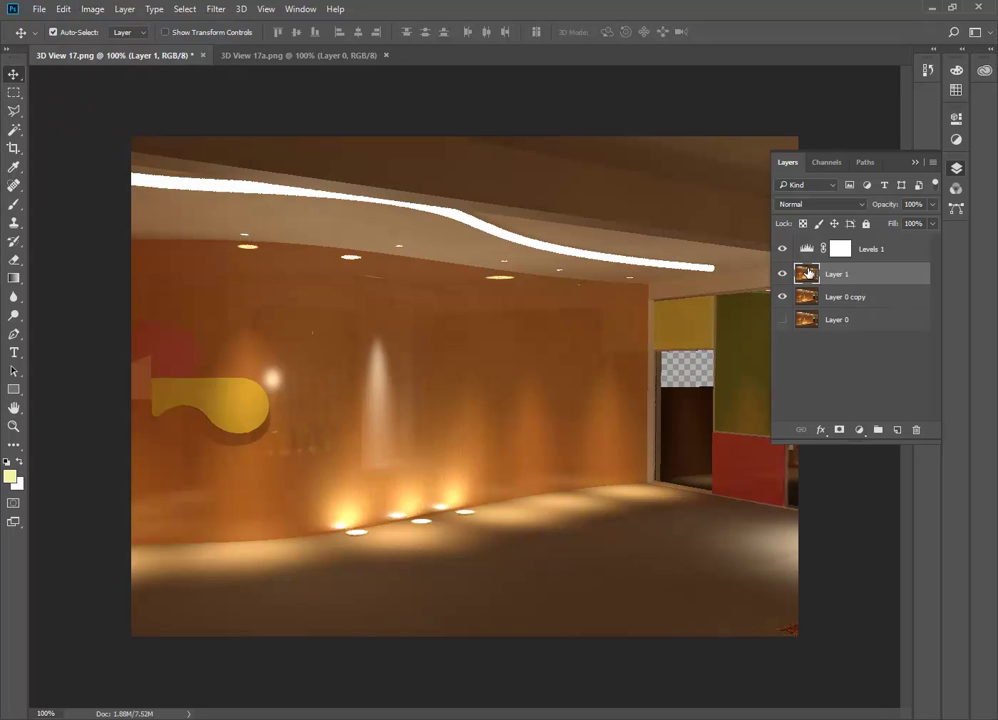
# Keep only the pasted render visible by hiding Layer 0 copy, and compare it with the Levels 1 adjustment off and on.
pyautogui.click(782, 319)
pyautogui.click(782, 296)
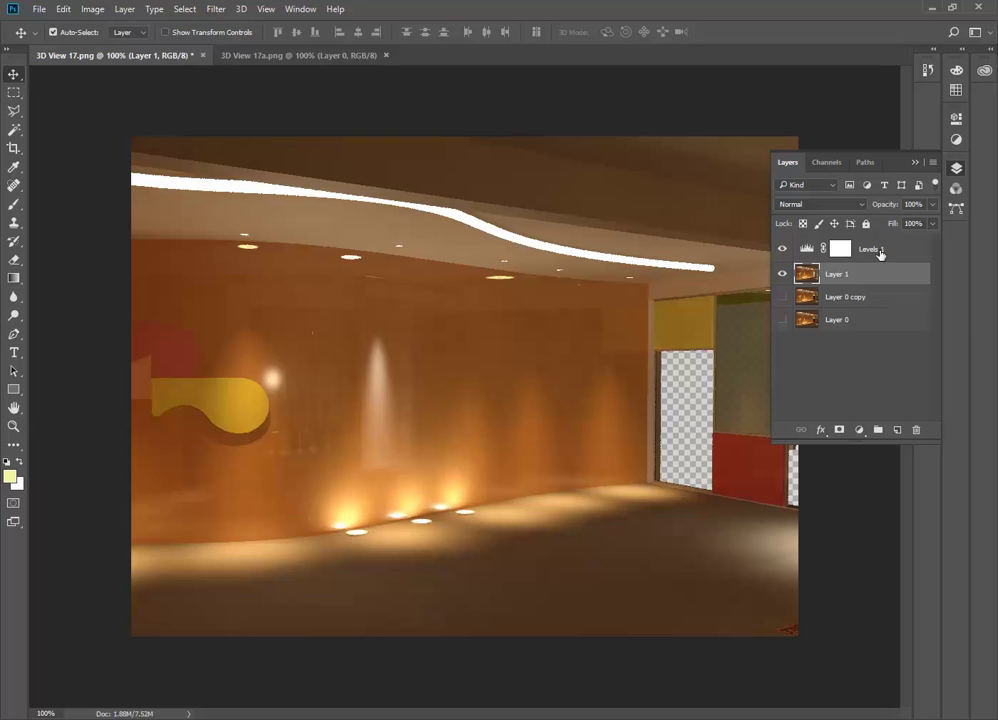
pyautogui.click(783, 250)
pyautogui.click(783, 249)
# Brighten the midtones slightly in the Levels 1 adjustment layer.
pyautogui.click(805, 250)
pyautogui.doubleClick(805, 250)
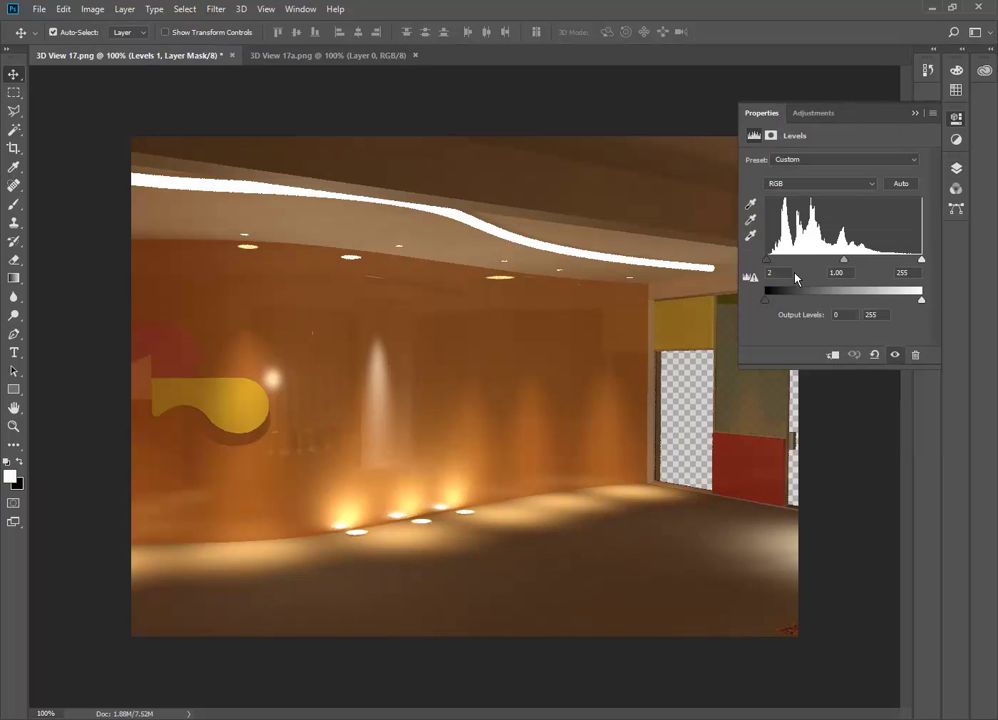
pyautogui.moveTo(842, 262); pyautogui.dragTo(833, 260)
pyautogui.click(912, 115)
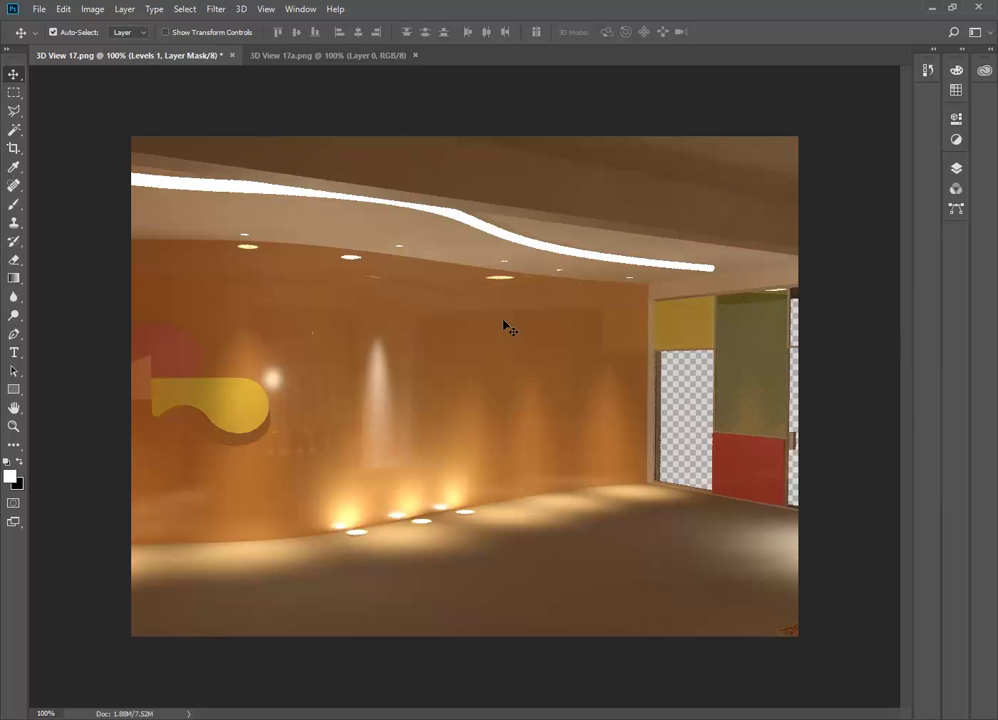
# Compare the window openings with Layer 0 copy shown and hidden beneath the new render, leaving it hidden.
pyautogui.click(958, 172)
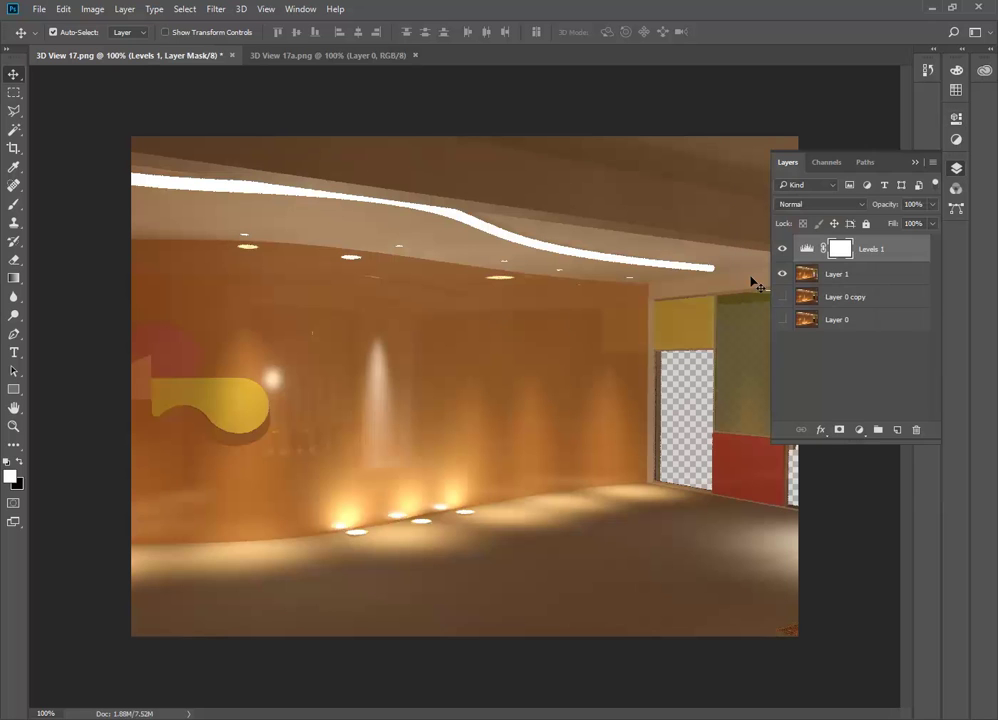
pyautogui.click(783, 297)
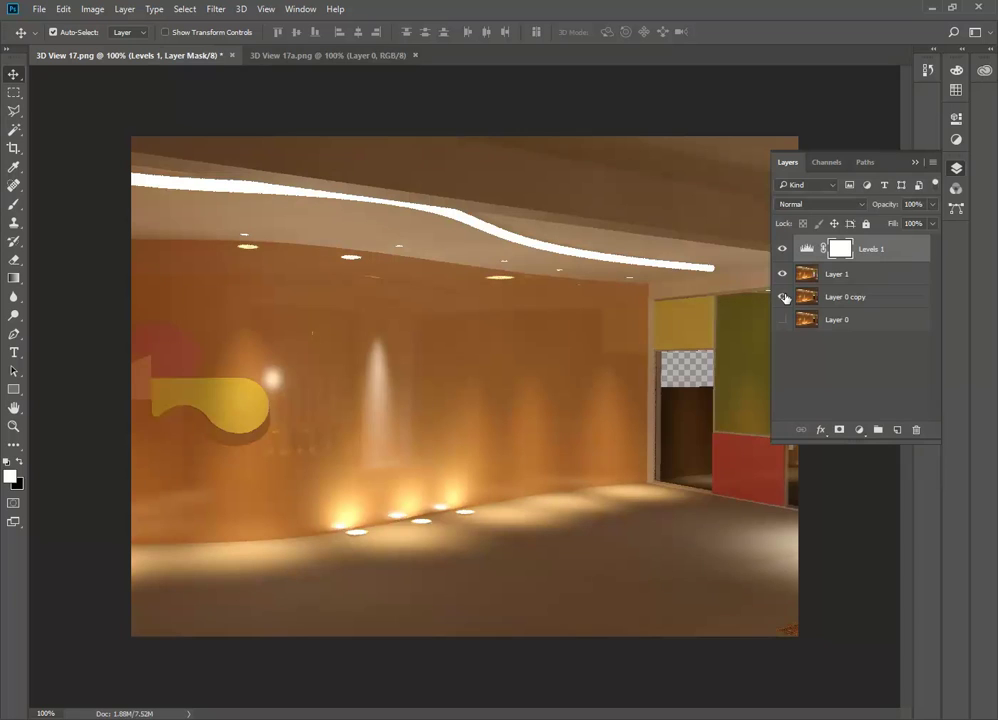
pyautogui.click(784, 297)
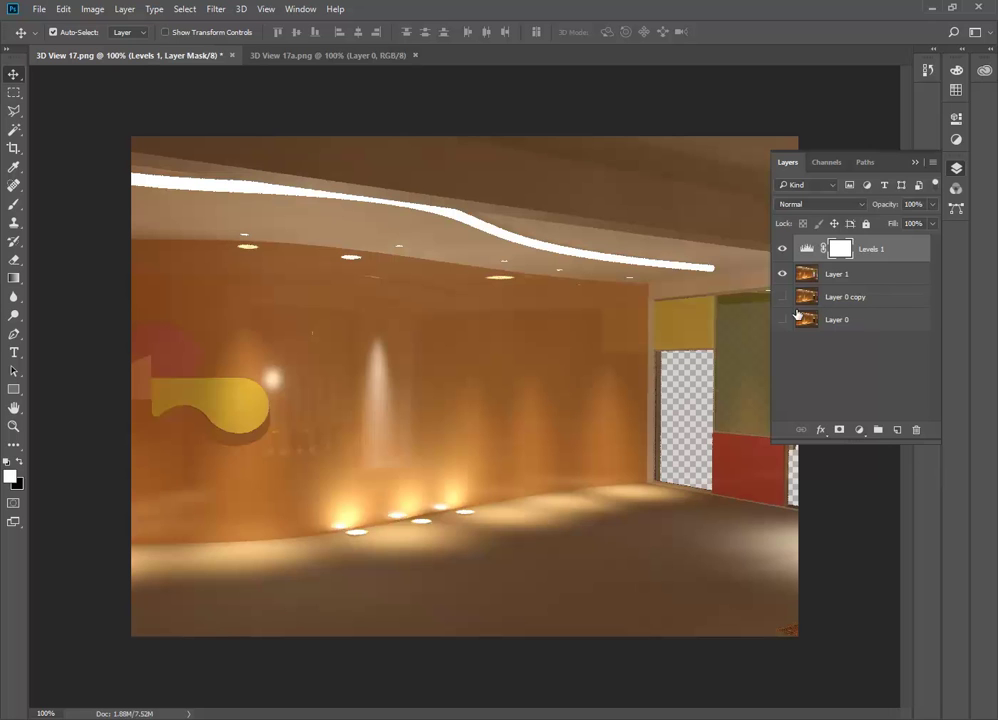
pyautogui.click(783, 299)
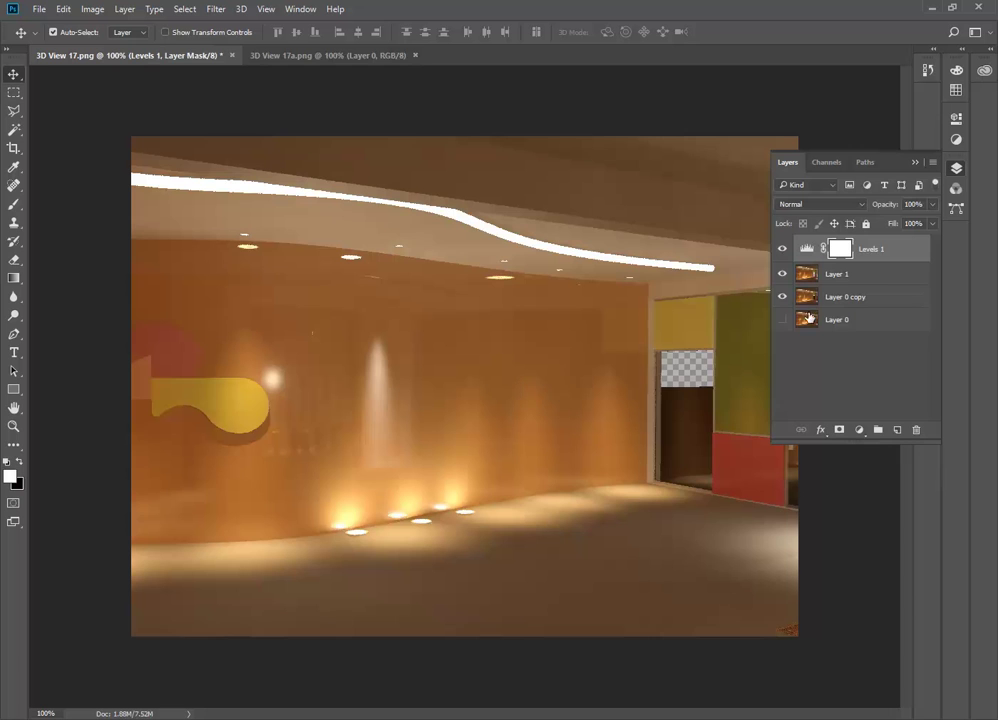
pyautogui.click(782, 297)
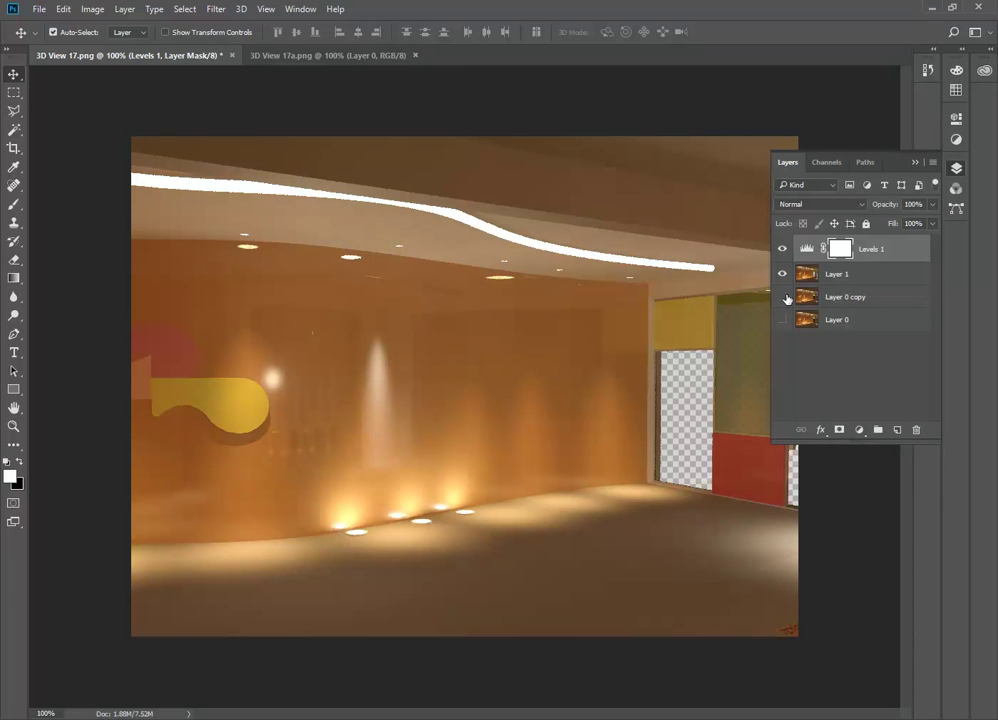
pyautogui.click(822, 278)
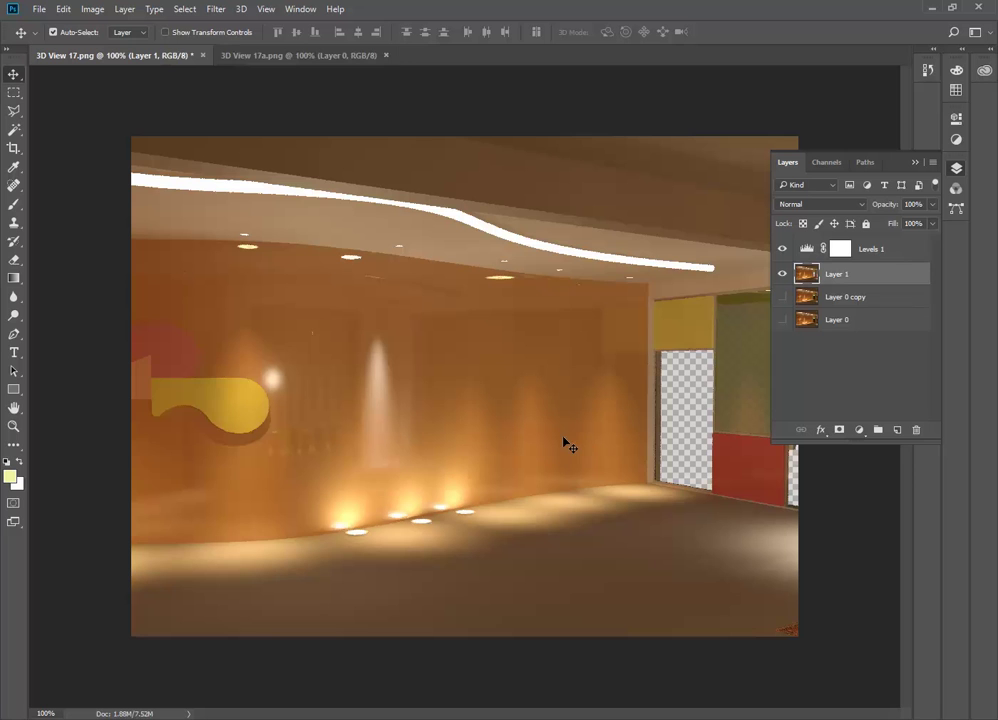
pyautogui.click(40, 9)
pyautogui.click(48, 38)
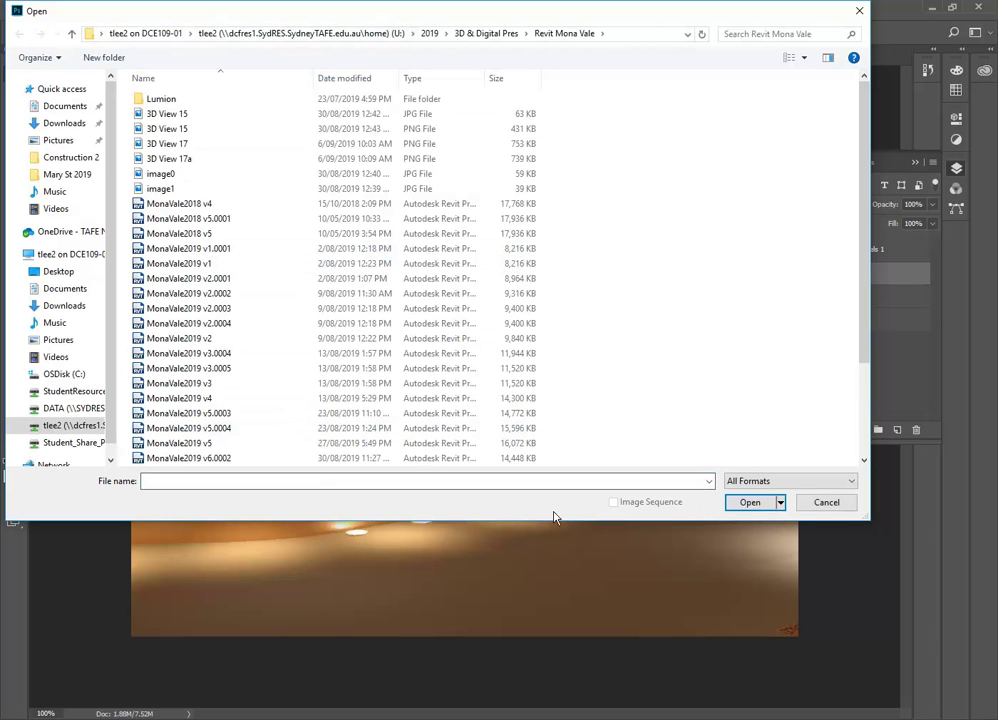
pyautogui.click(826, 502)
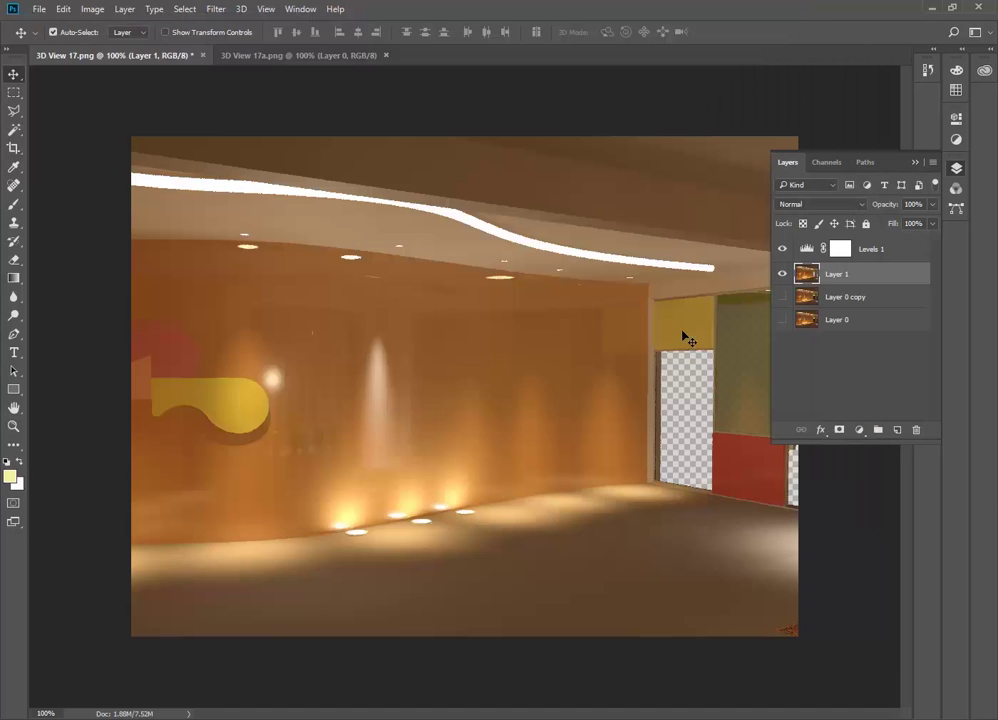
# Select Layer 0 copy and browse for an image to open in StudentResources, EDU_DC_InteriorDesign, Material Images, background.
pyautogui.click(812, 300)
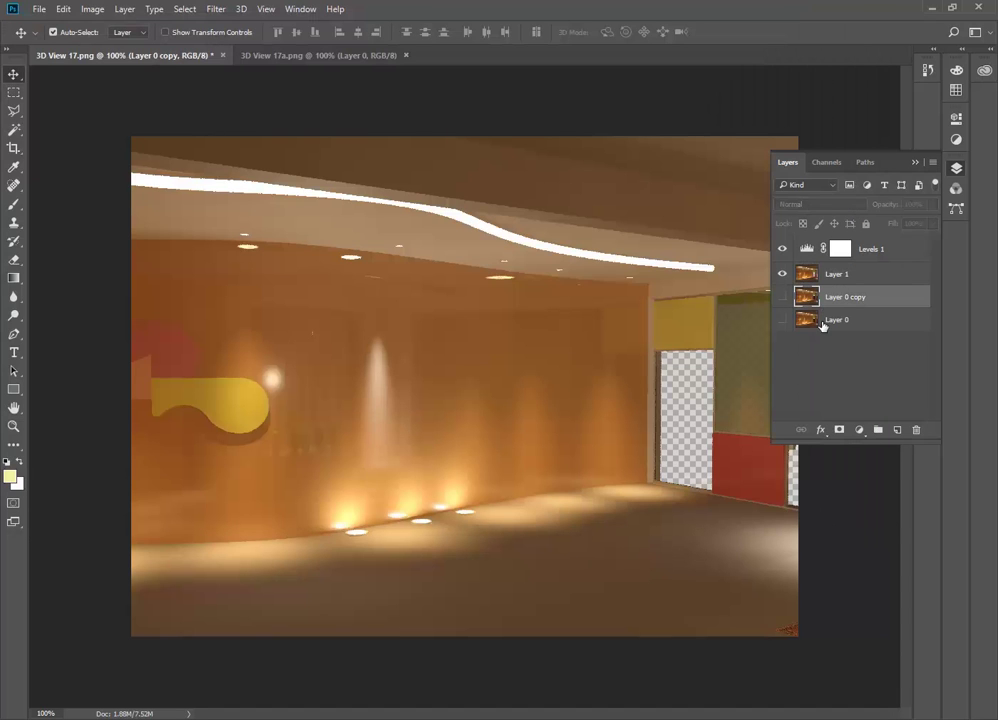
pyautogui.click(38, 9)
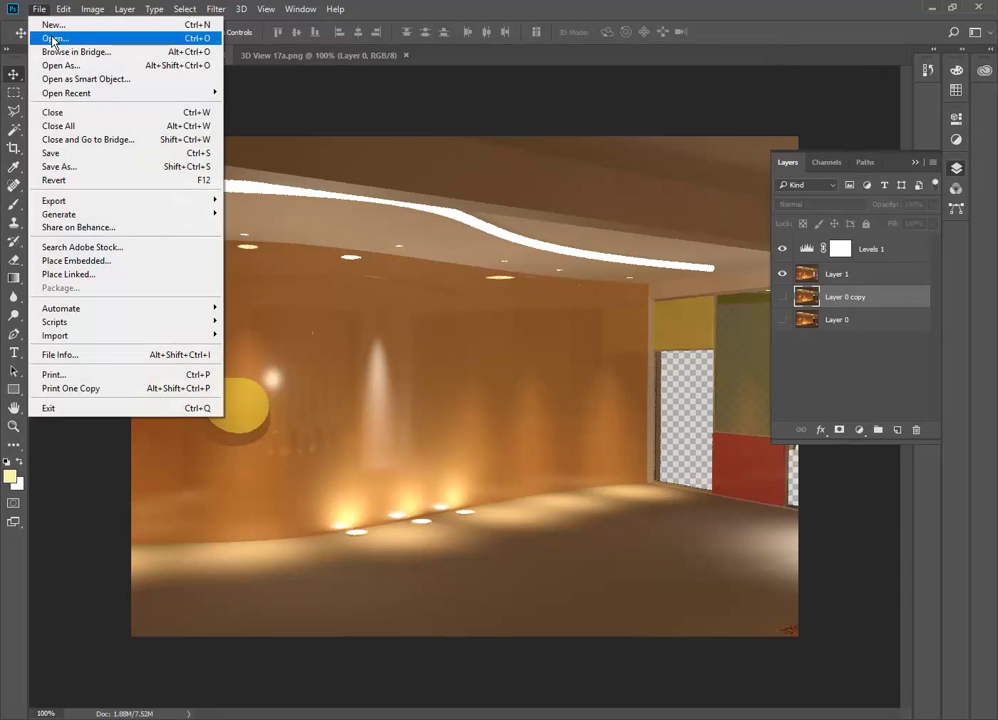
pyautogui.click(47, 38)
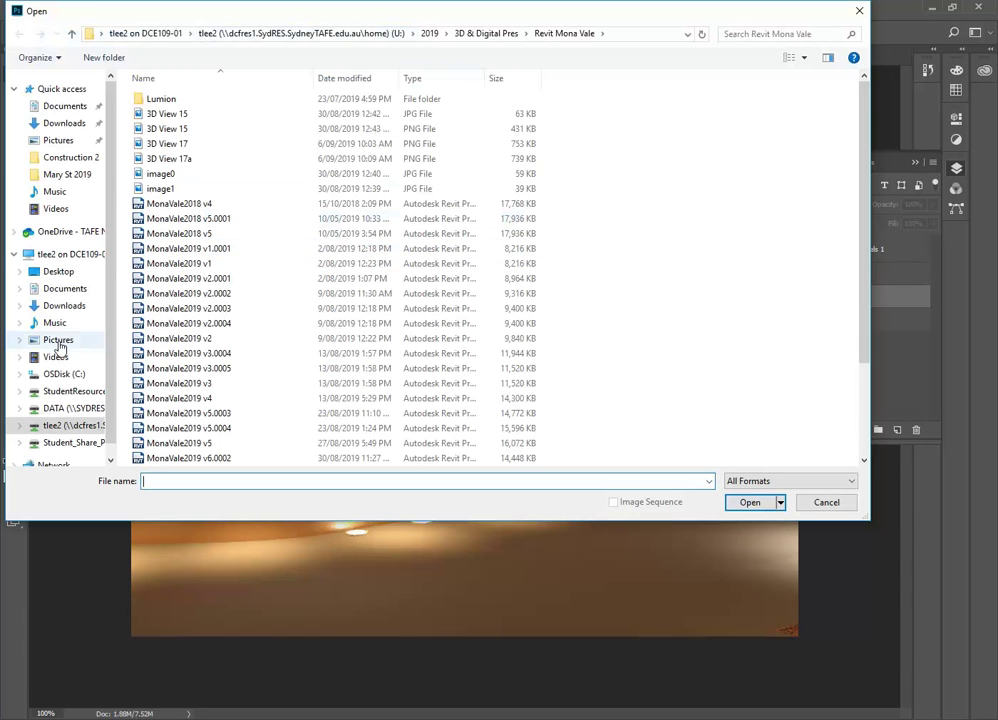
pyautogui.click(60, 391)
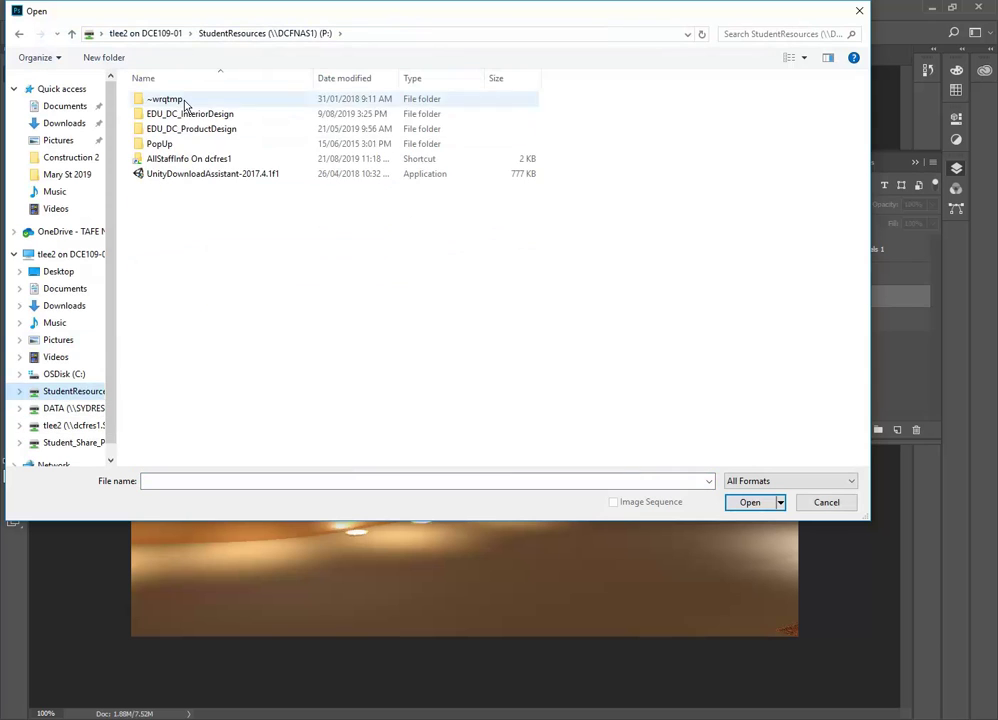
pyautogui.doubleClick(188, 114)
pyautogui.scroll(-8, 251, 378)
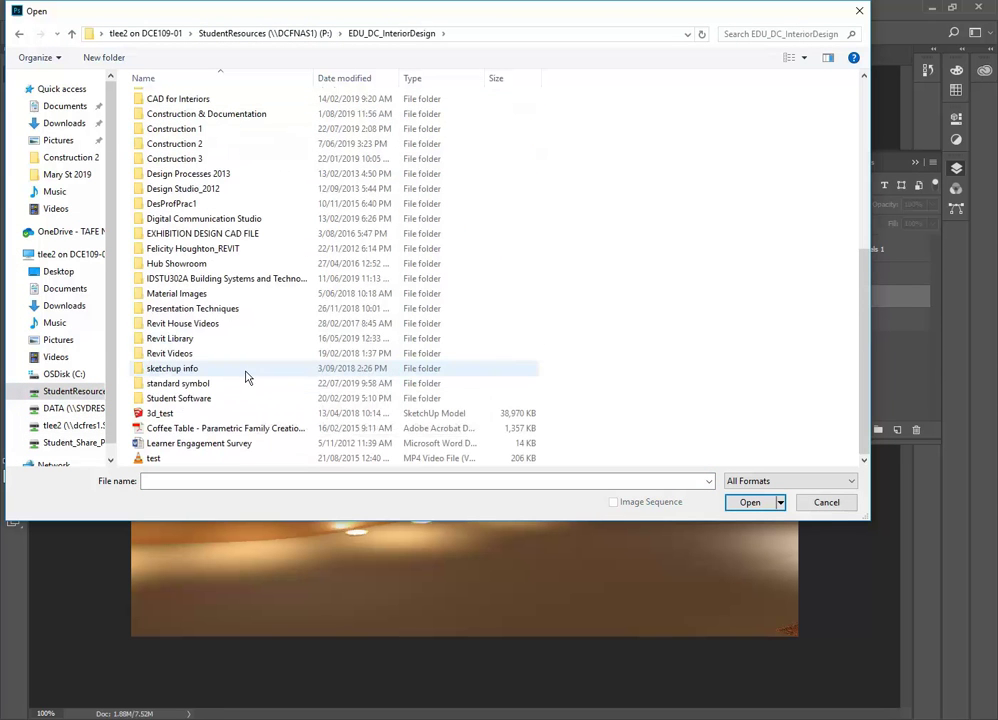
pyautogui.doubleClick(170, 294)
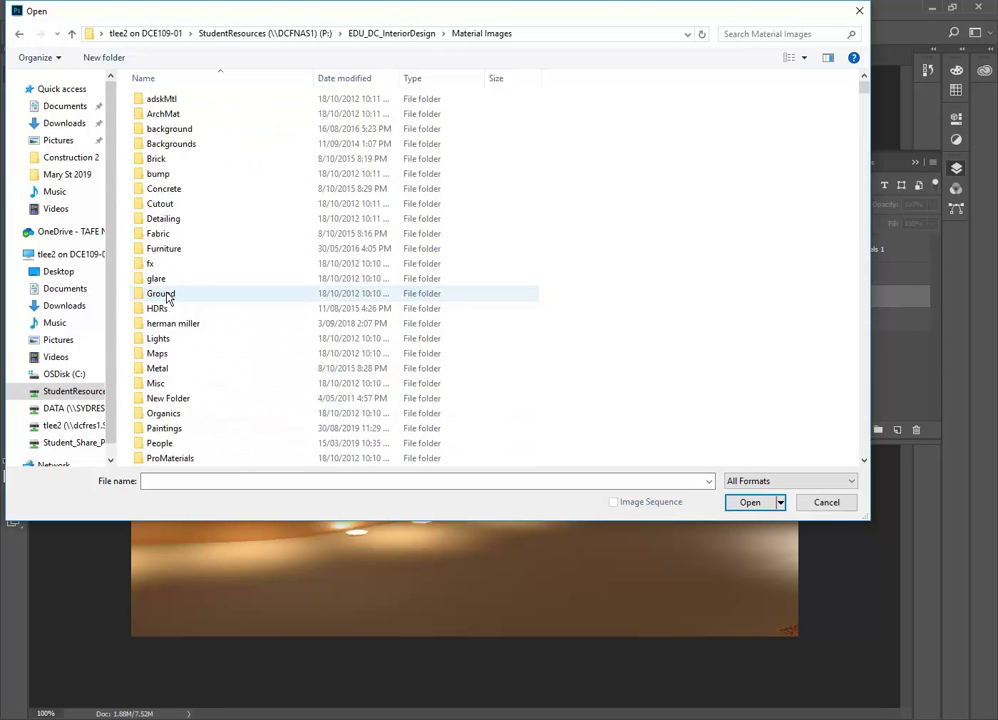
pyautogui.click(197, 130)
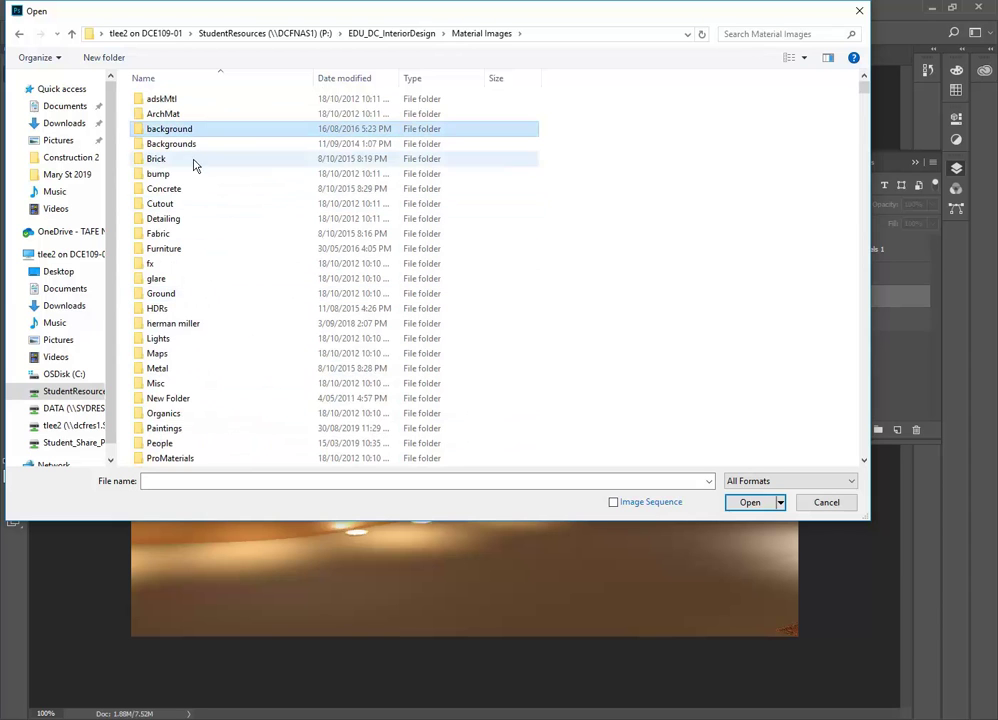
pyautogui.doubleClick(184, 133)
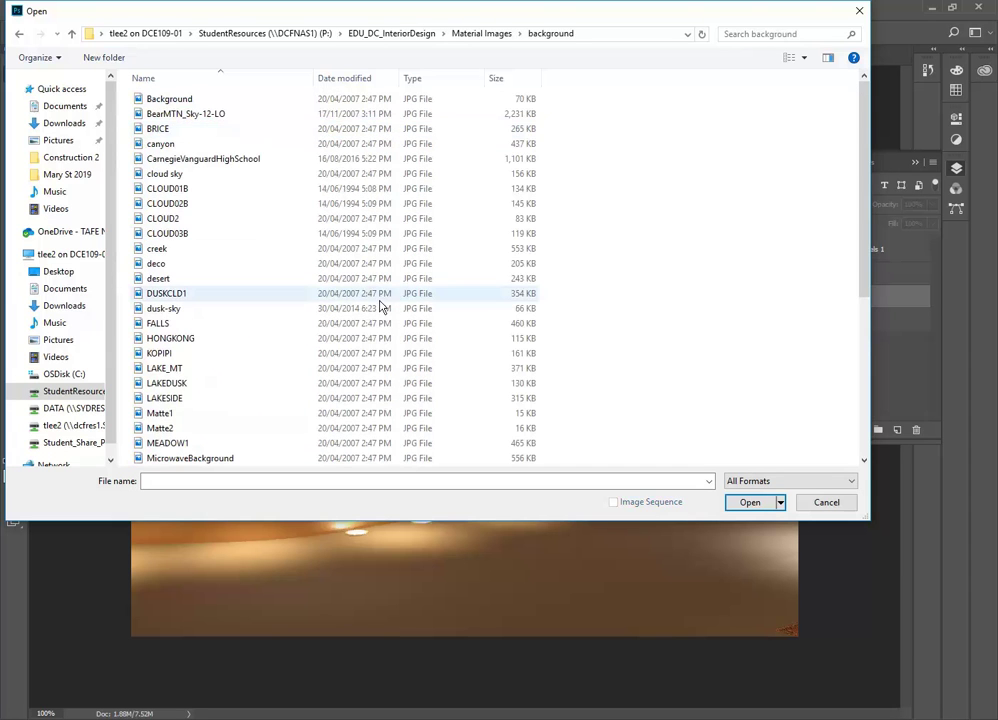
# Show the background folder's files as large icons and open the desert image.
pyautogui.rightClick(621, 145)
pyautogui.moveTo(675, 151)
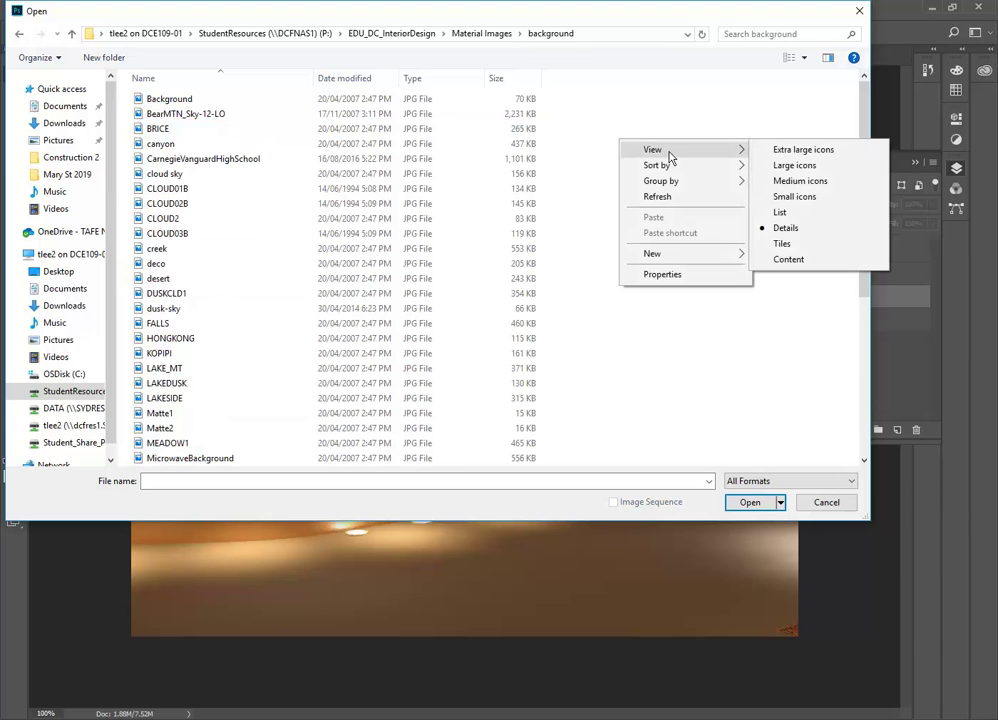
pyautogui.click(809, 168)
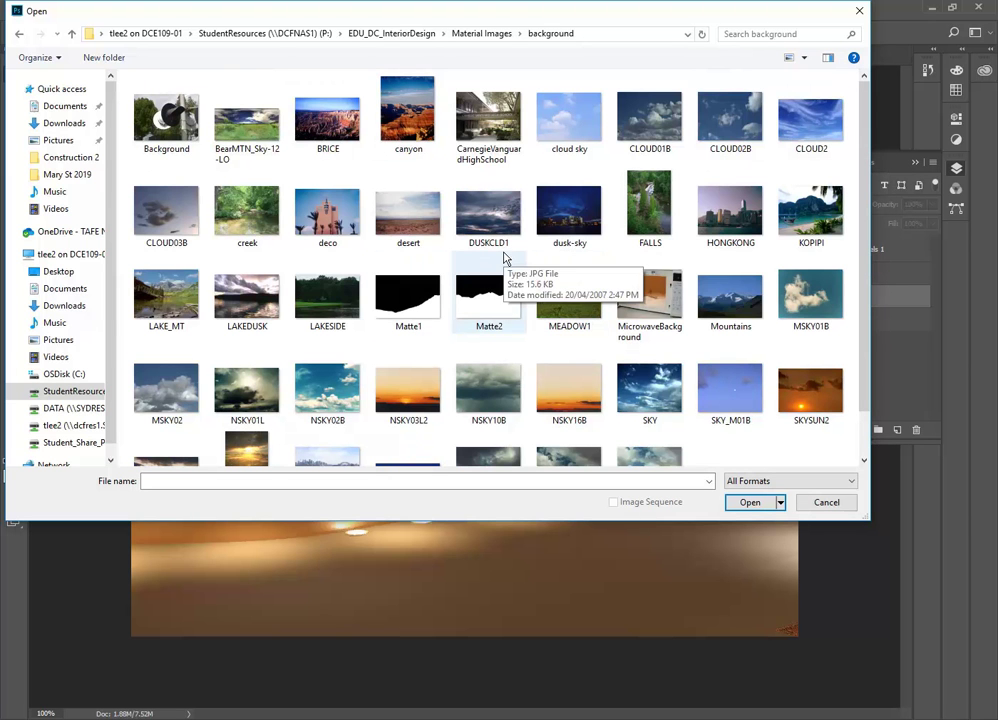
pyautogui.click(416, 222)
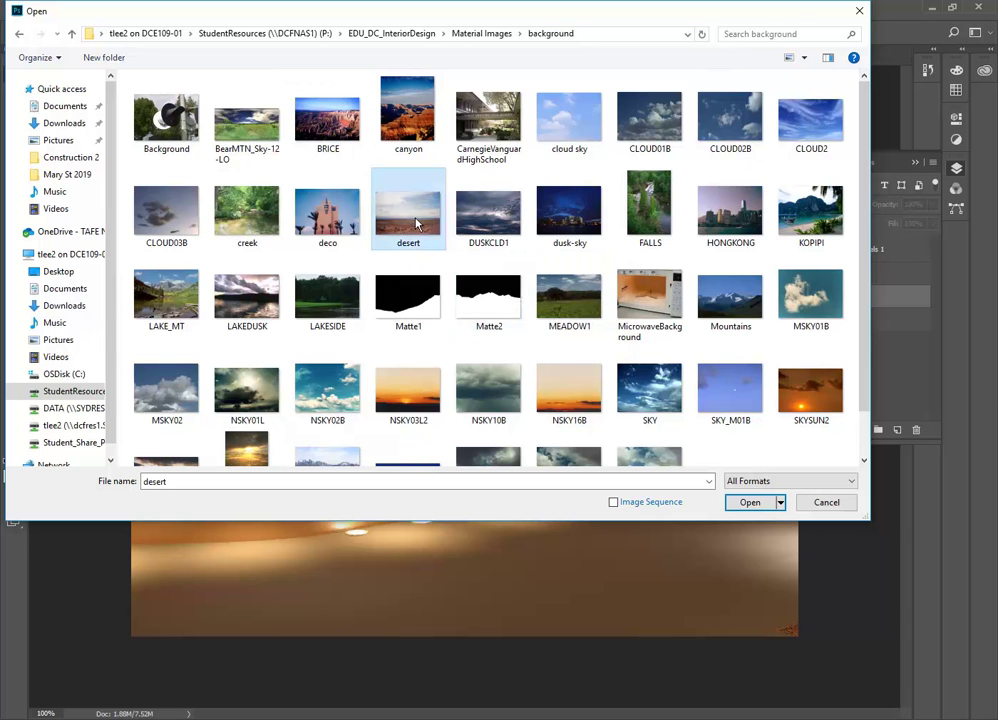
pyautogui.doubleClick(416, 222)
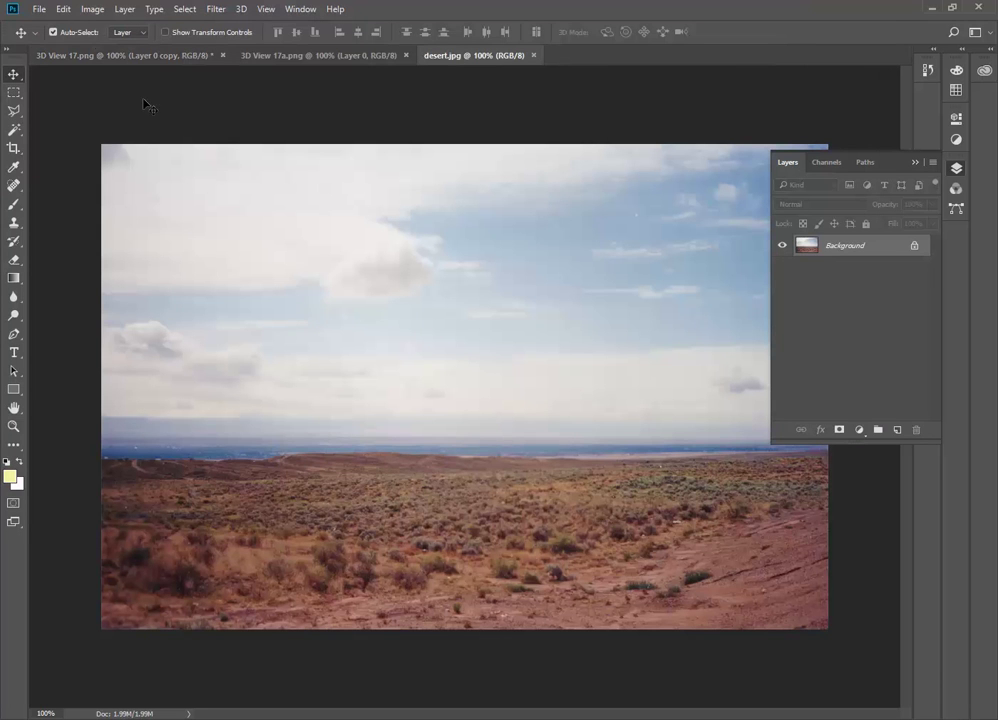
# Copy the entire desert.jpg image and paste it into 3D View 17.png as a layer directly above Layer 0 copy.
pyautogui.click(185, 9)
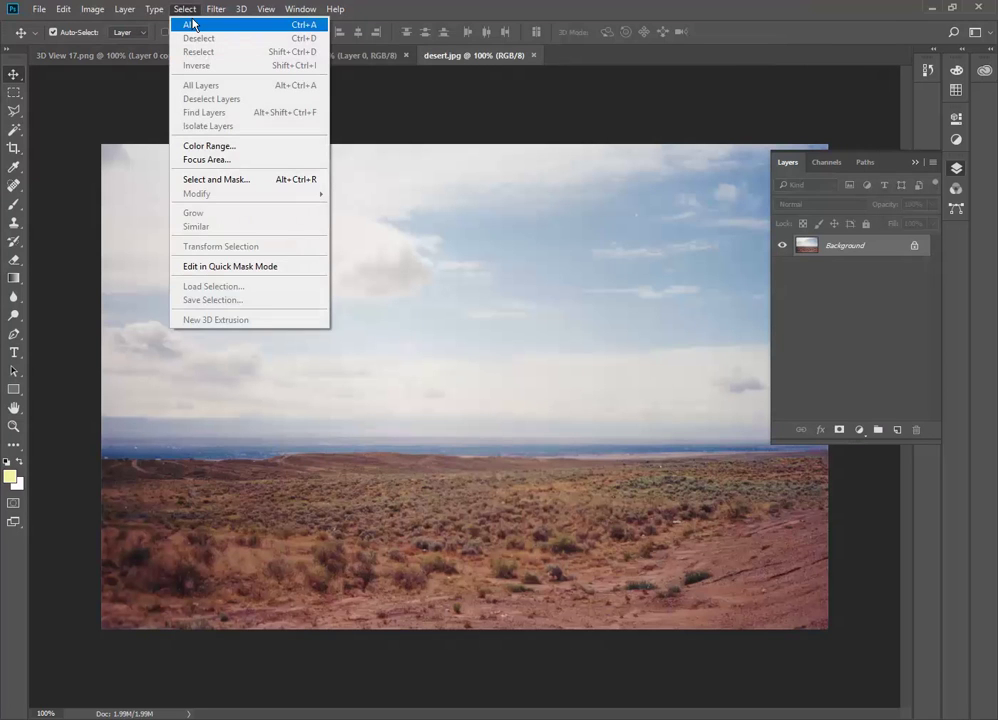
pyautogui.click(193, 24)
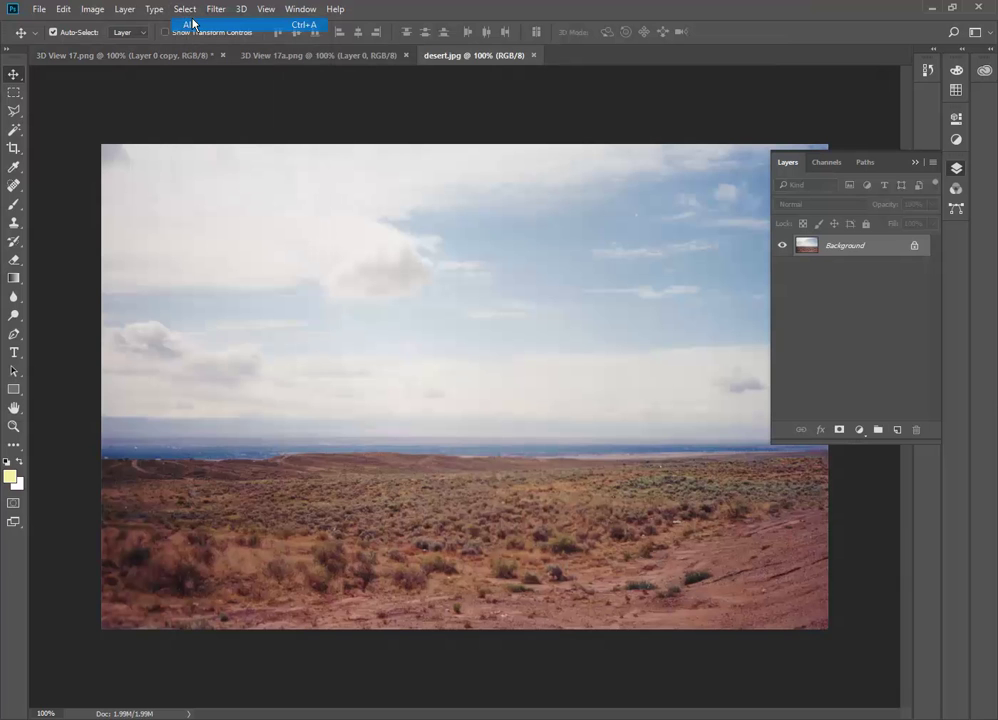
pyautogui.click(63, 9)
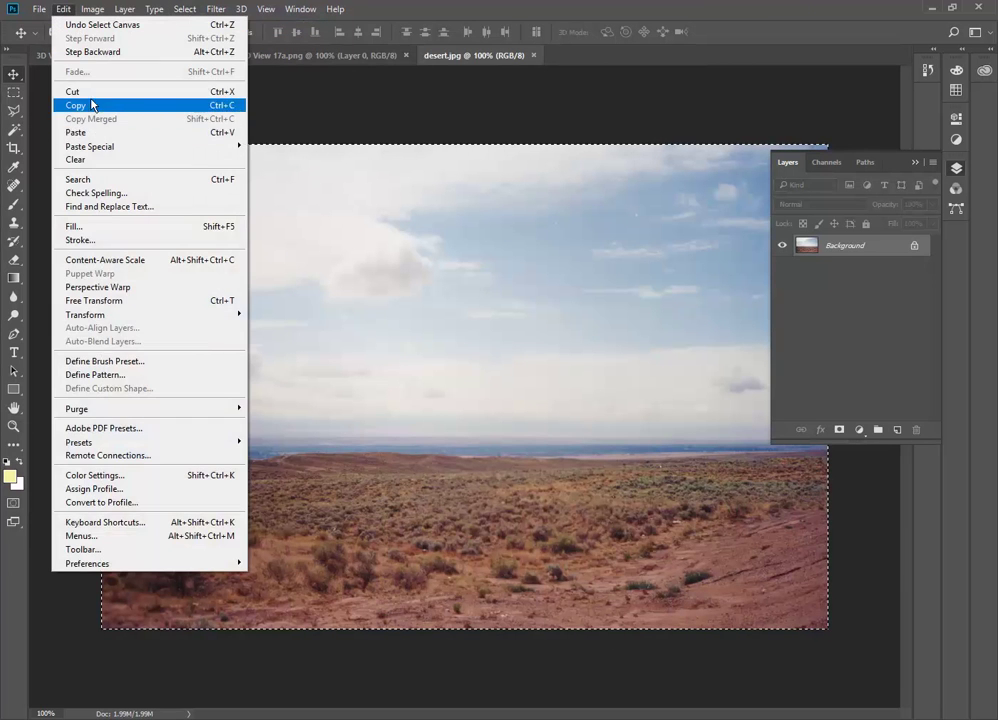
pyautogui.click(96, 105)
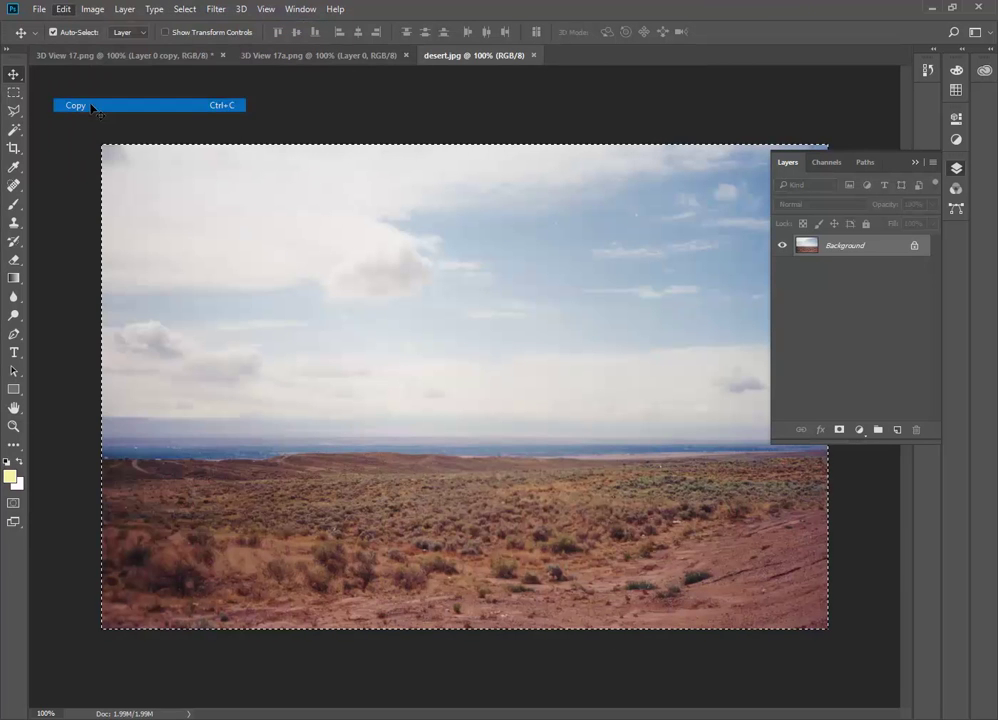
pyautogui.click(120, 55)
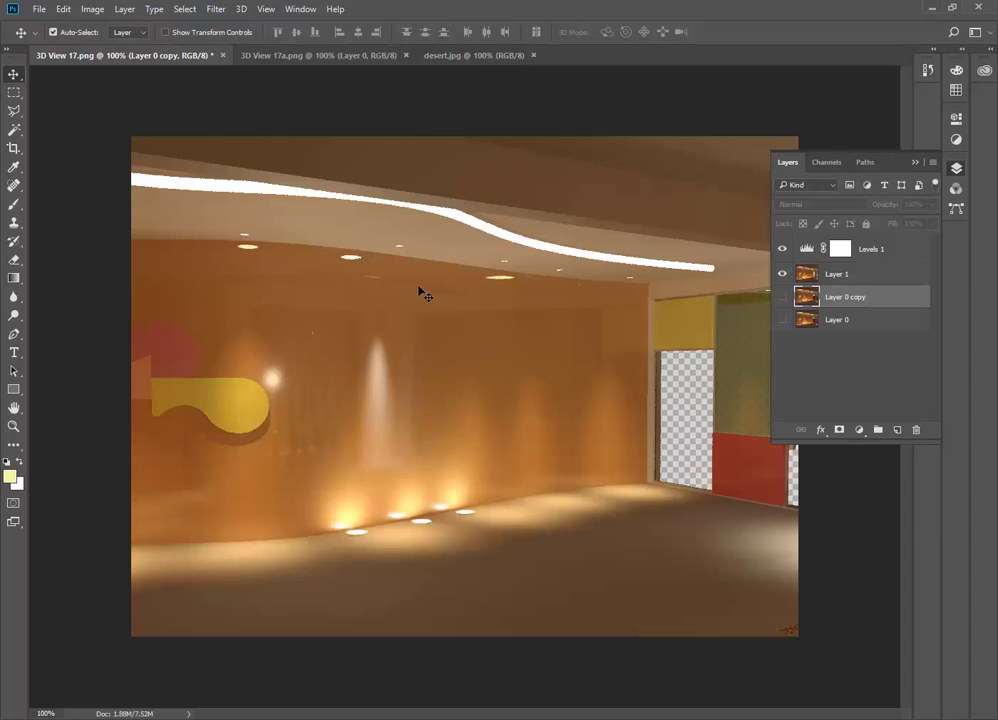
pyautogui.click(63, 9)
pyautogui.click(80, 132)
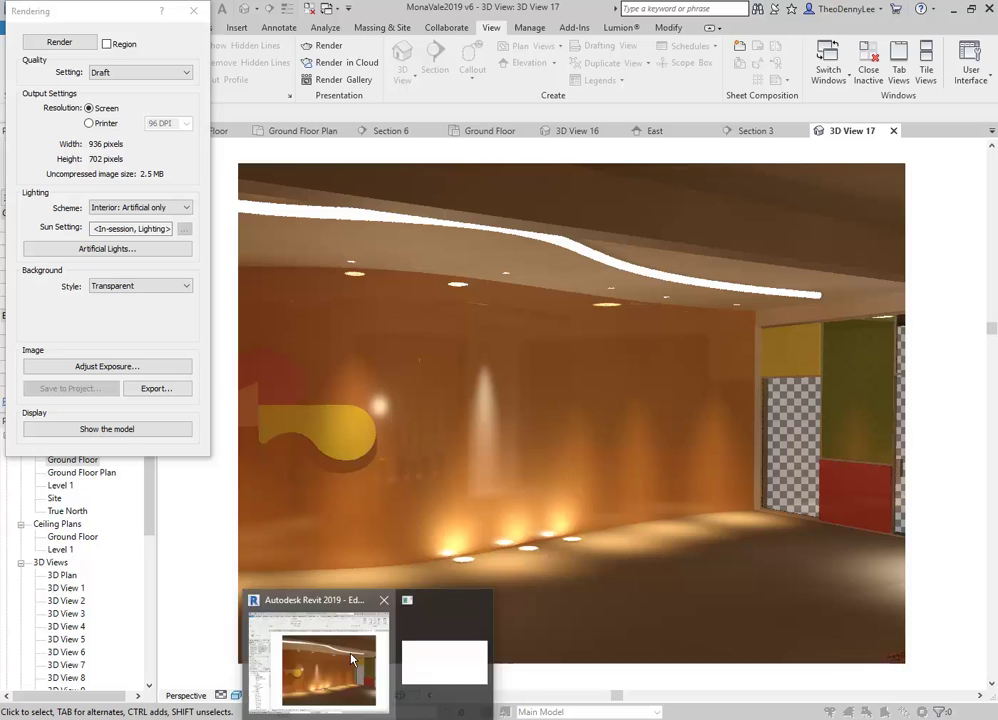
# Switch to Revit and examine the background style options in the Rendering dialog, leaving the style at Transparent.
pyautogui.click(355, 660)
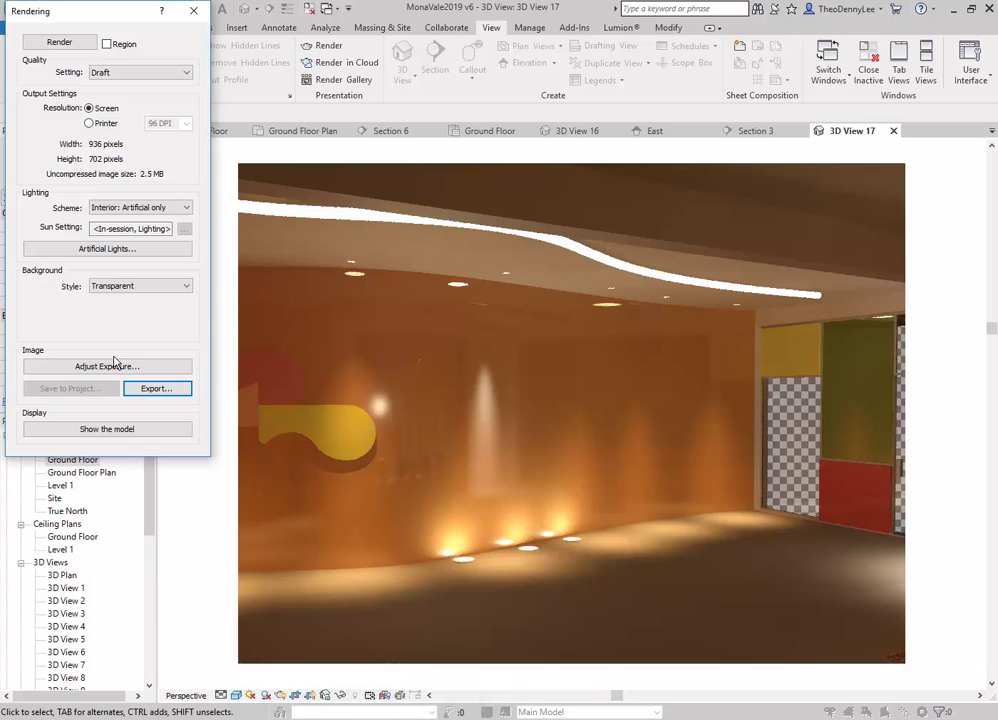
pyautogui.click(137, 287)
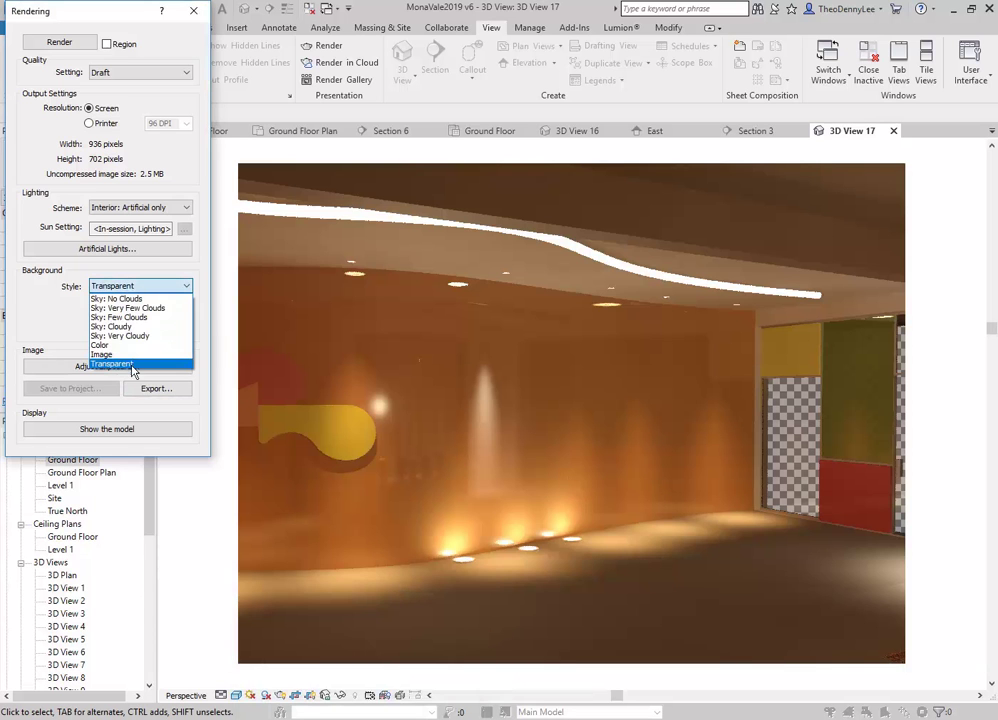
pyautogui.click(130, 288)
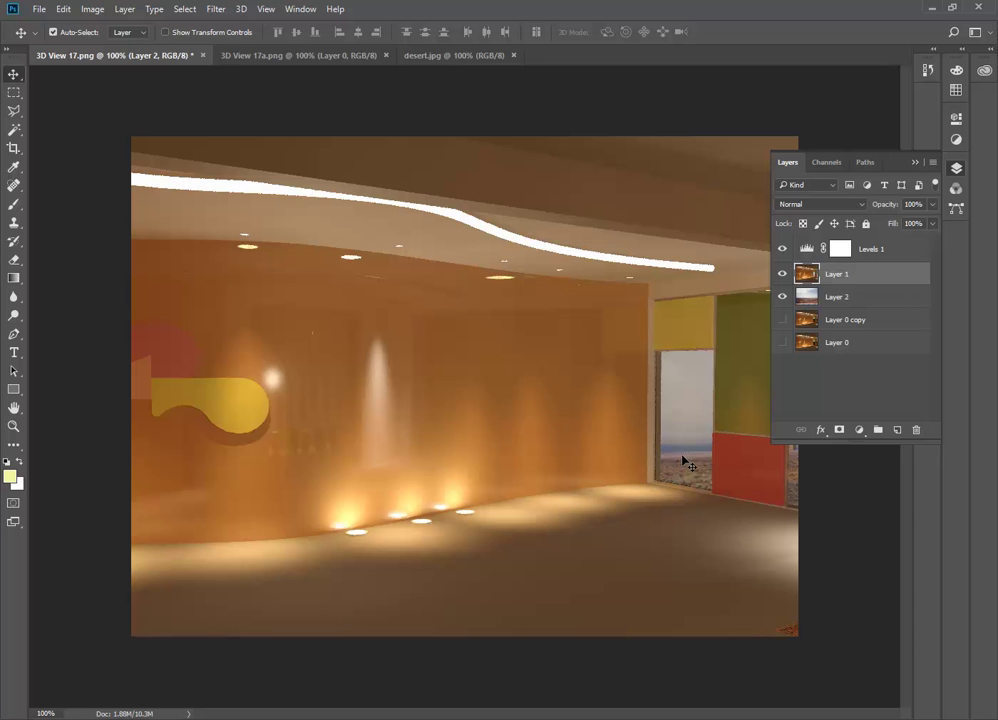
# Try twice to move the desert image through the window opening with Auto-Select on, undoing each move.
pyautogui.moveTo(688, 463); pyautogui.dragTo(685, 373)
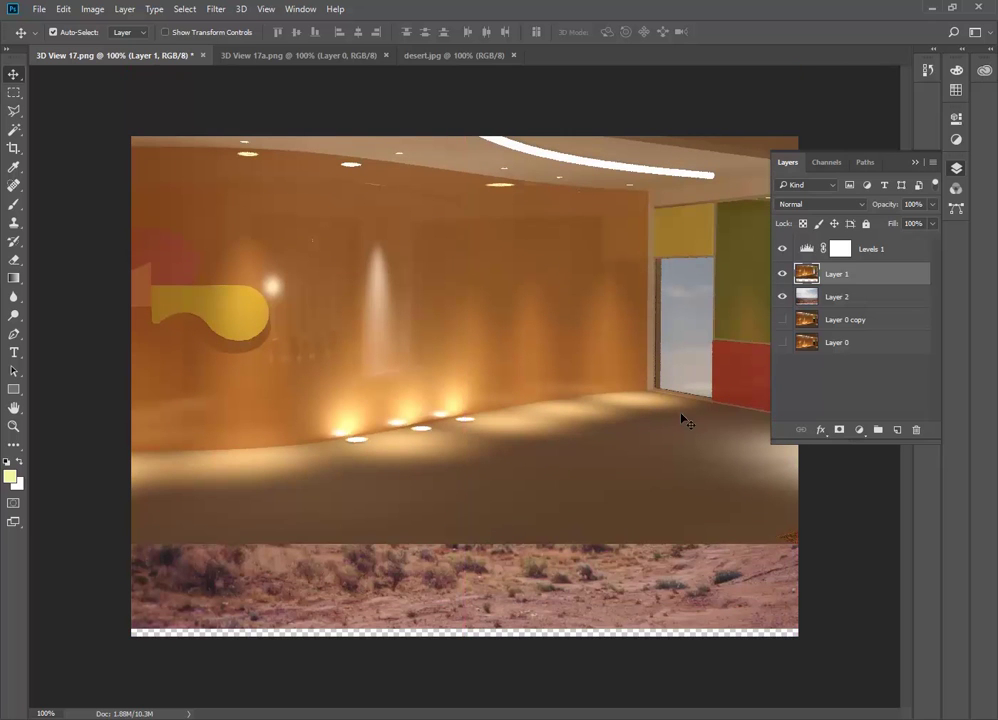
pyautogui.click(63, 9)
pyautogui.click(85, 24)
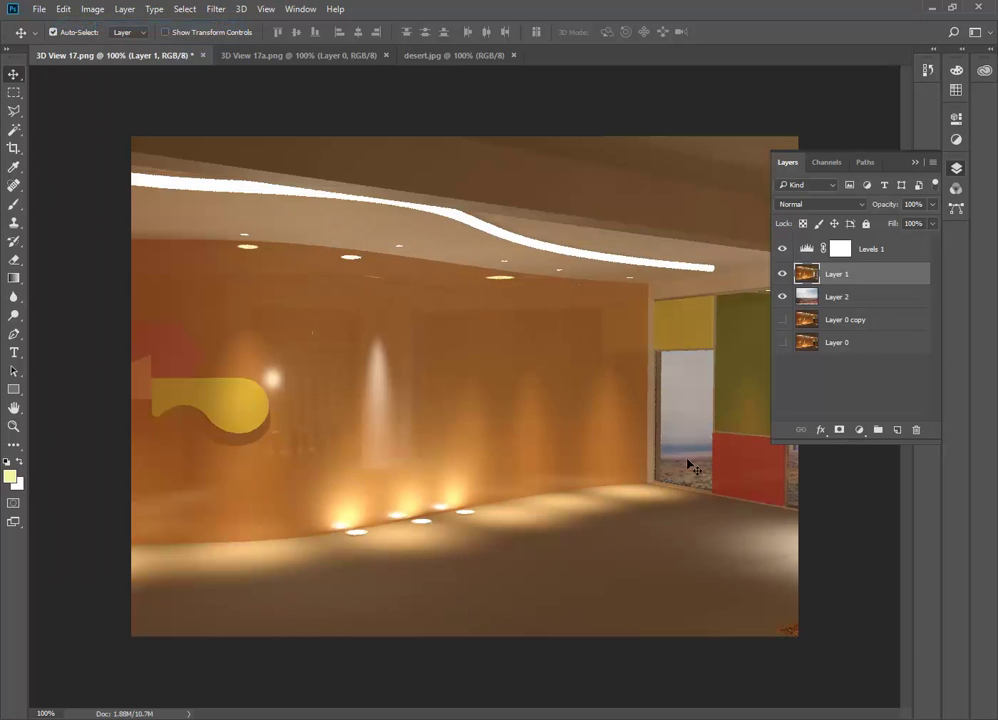
pyautogui.click(682, 474)
pyautogui.moveTo(682, 474); pyautogui.dragTo(679, 429)
pyautogui.click(63, 9)
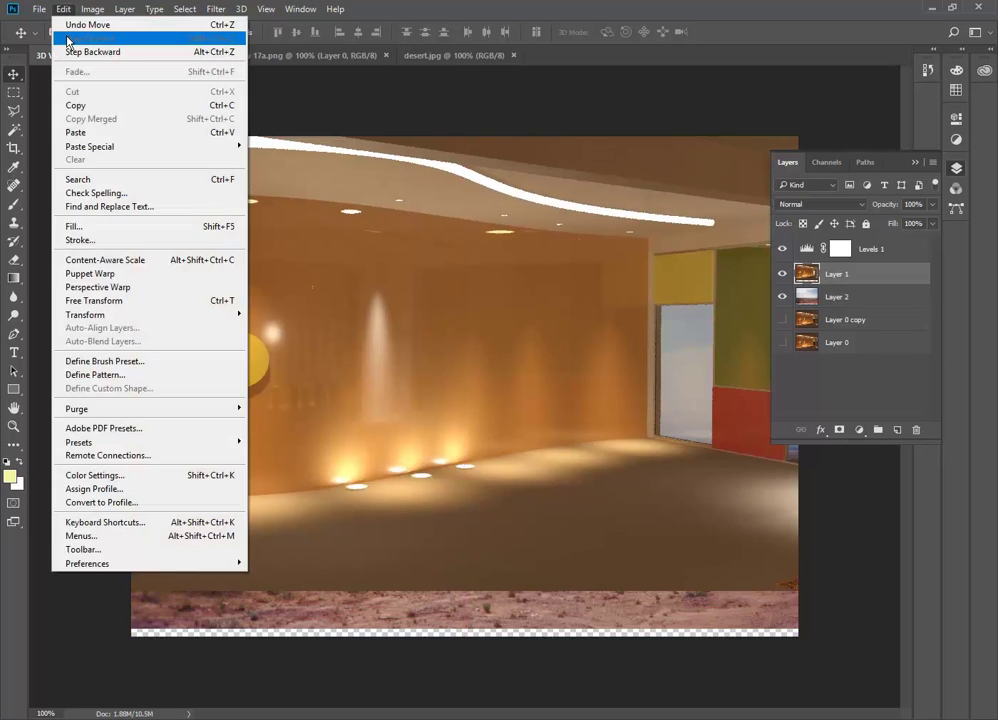
pyautogui.click(87, 23)
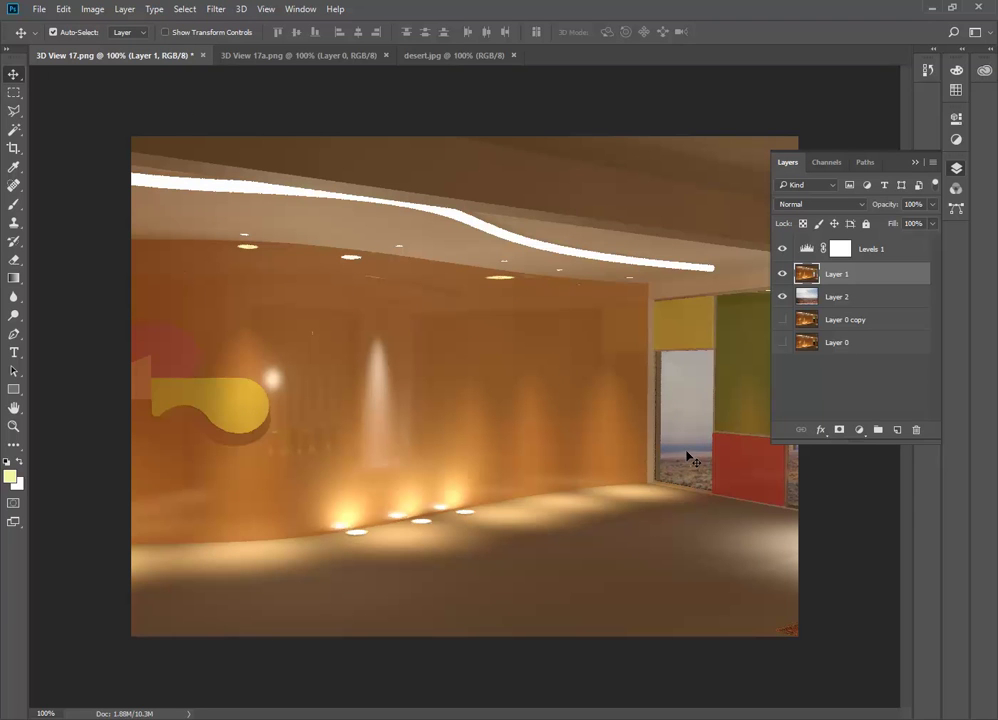
# Turn off Auto-Select, move the desert image on Layer 2 up slightly behind the window opening, and check that layer in isolation.
pyautogui.click(53, 32)
pyautogui.click(815, 296)
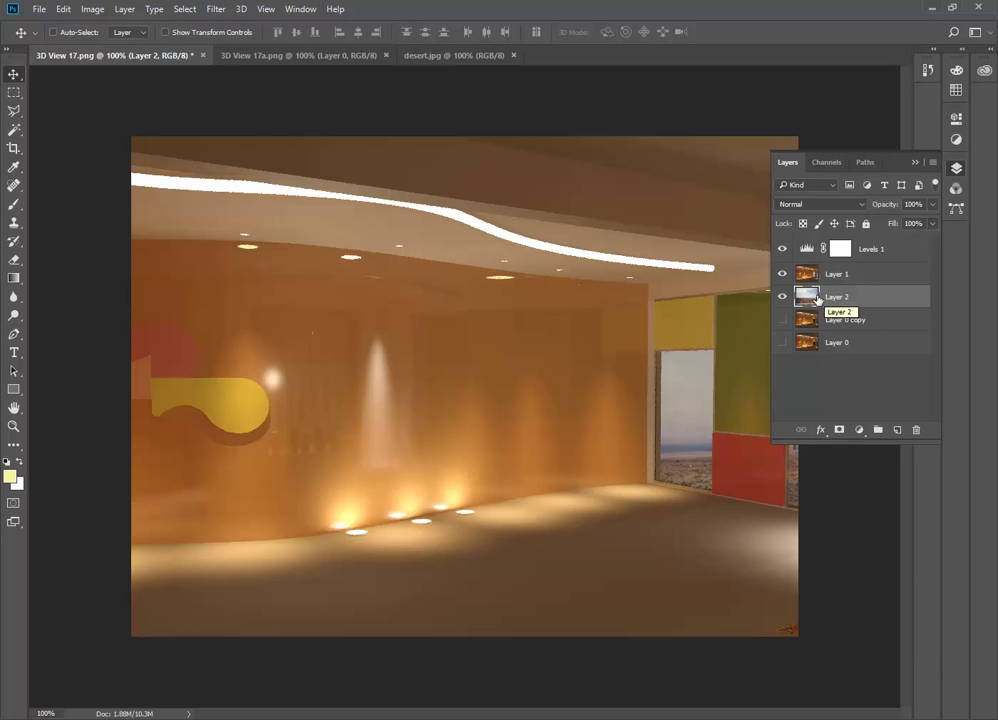
pyautogui.moveTo(667, 437); pyautogui.dragTo(692, 452)
pyautogui.keyDown('alt'); pyautogui.click(782, 296); pyautogui.keyUp('alt')
pyautogui.keyDown('alt'); pyautogui.click(782, 296); pyautogui.keyUp('alt')
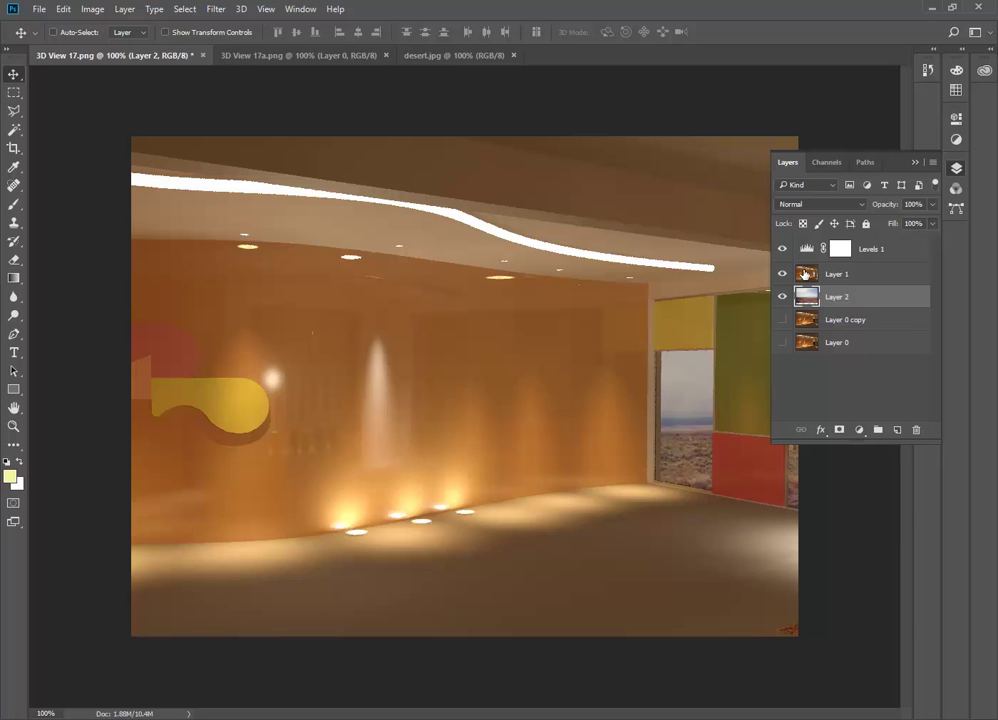
# Review the commands for selecting all of desert.jpg, copying it and pasting it into 3D View 17.png, without pasting again.
pyautogui.click(451, 56)
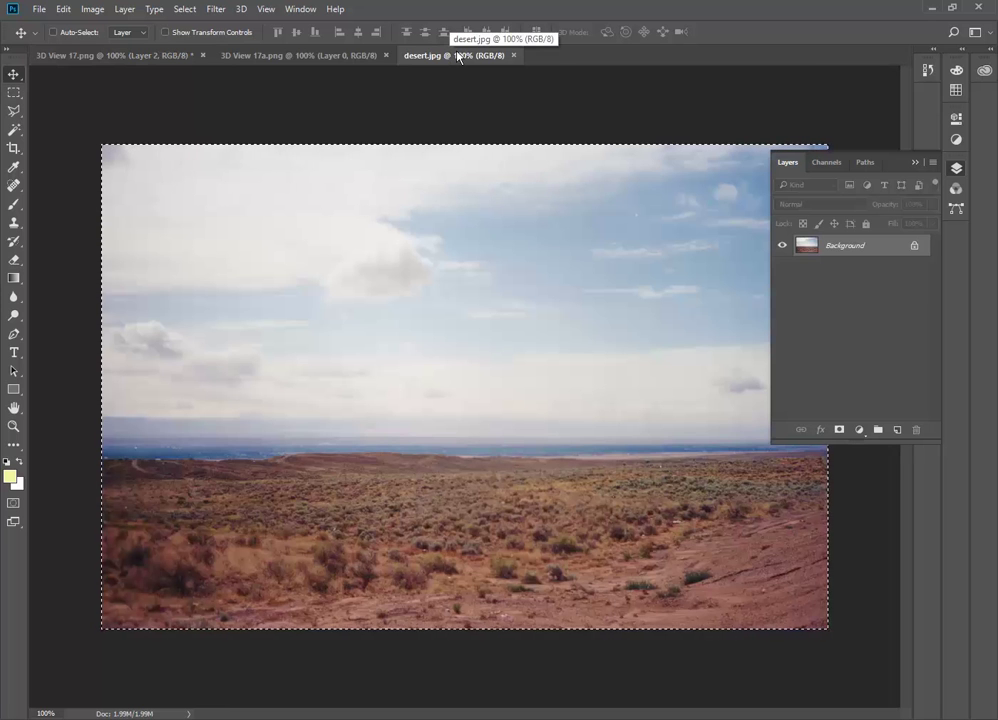
pyautogui.click(192, 11)
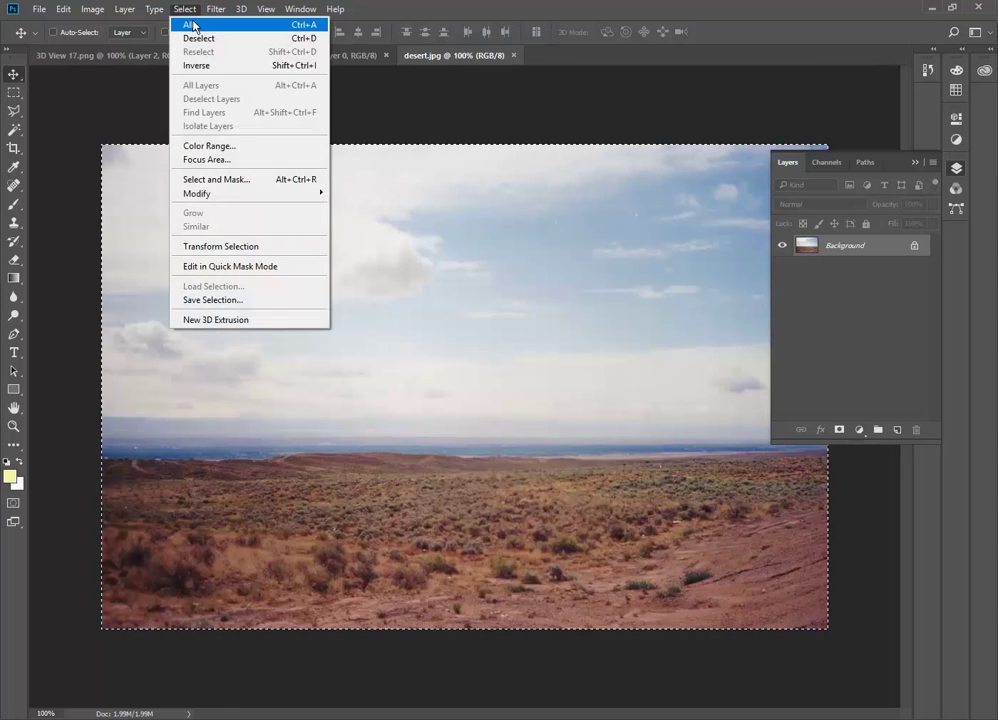
pyautogui.click(187, 12)
pyautogui.click(64, 9)
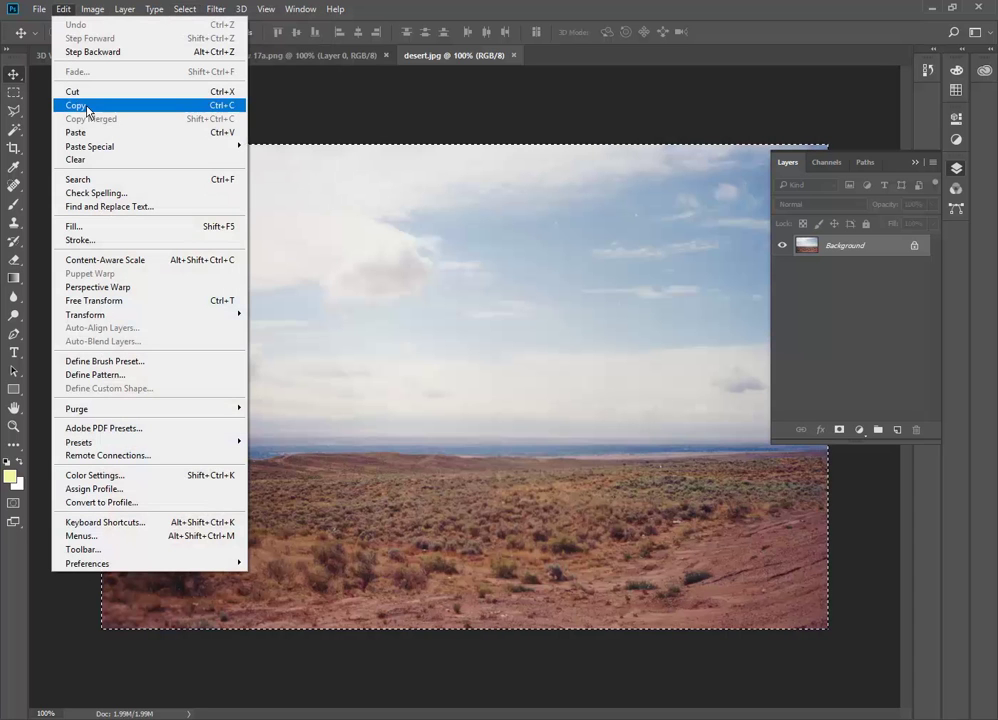
pyautogui.click(63, 10)
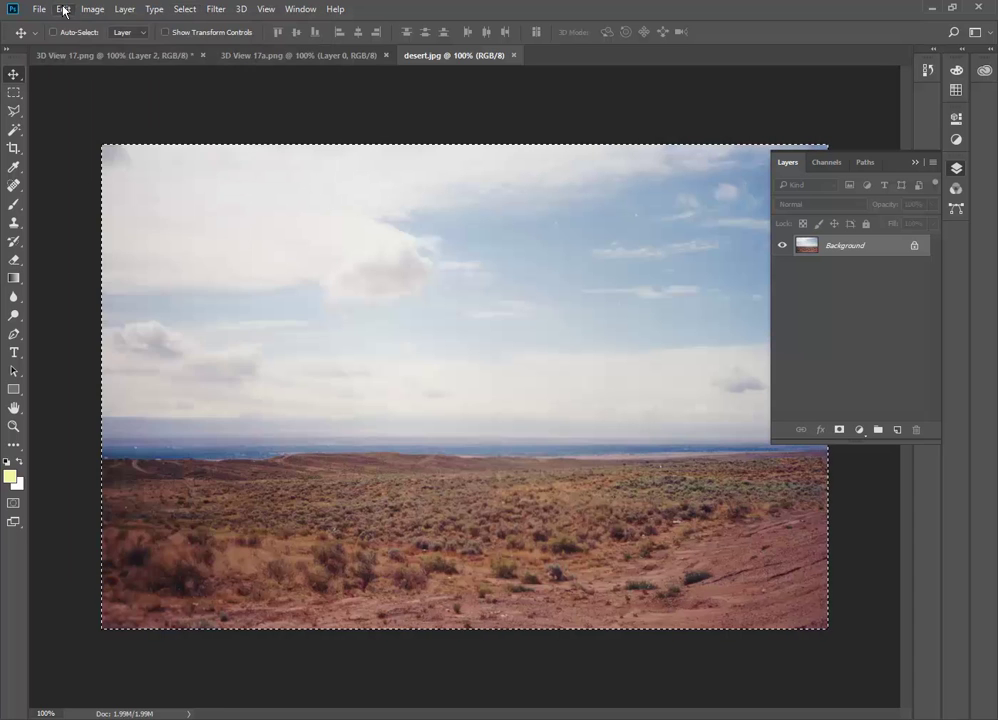
pyautogui.click(98, 55)
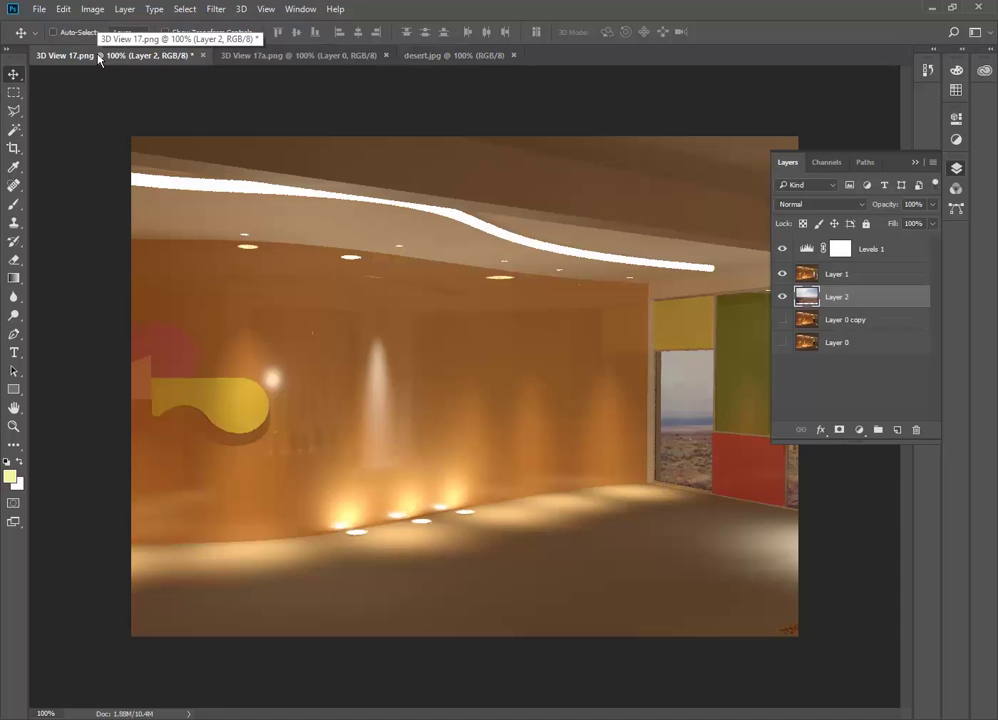
pyautogui.click(63, 9)
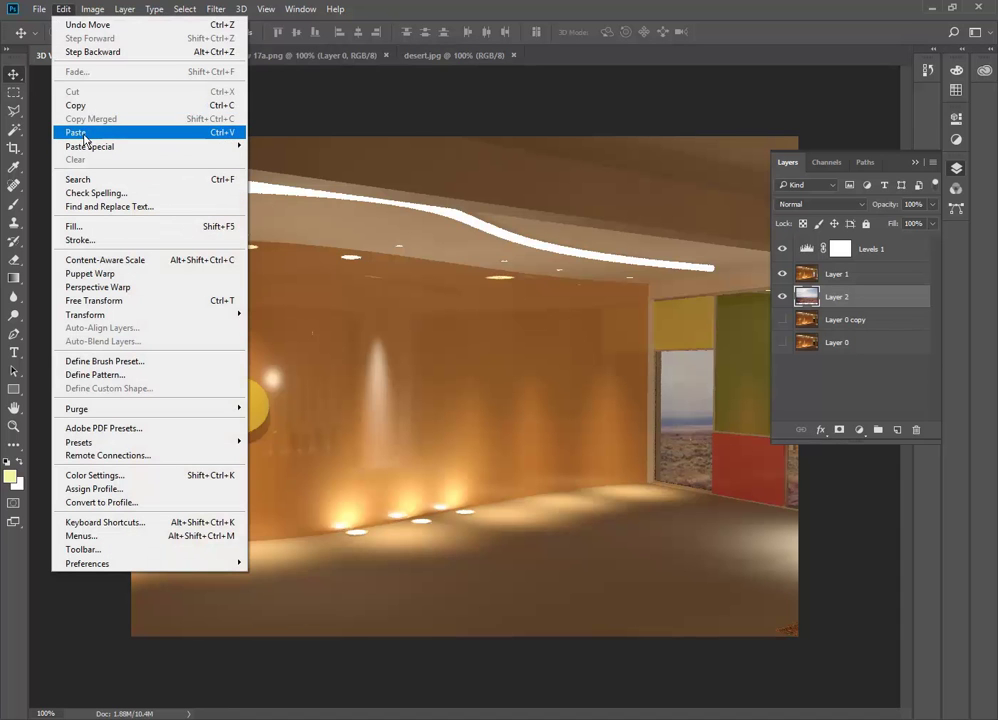
pyautogui.click(60, 9)
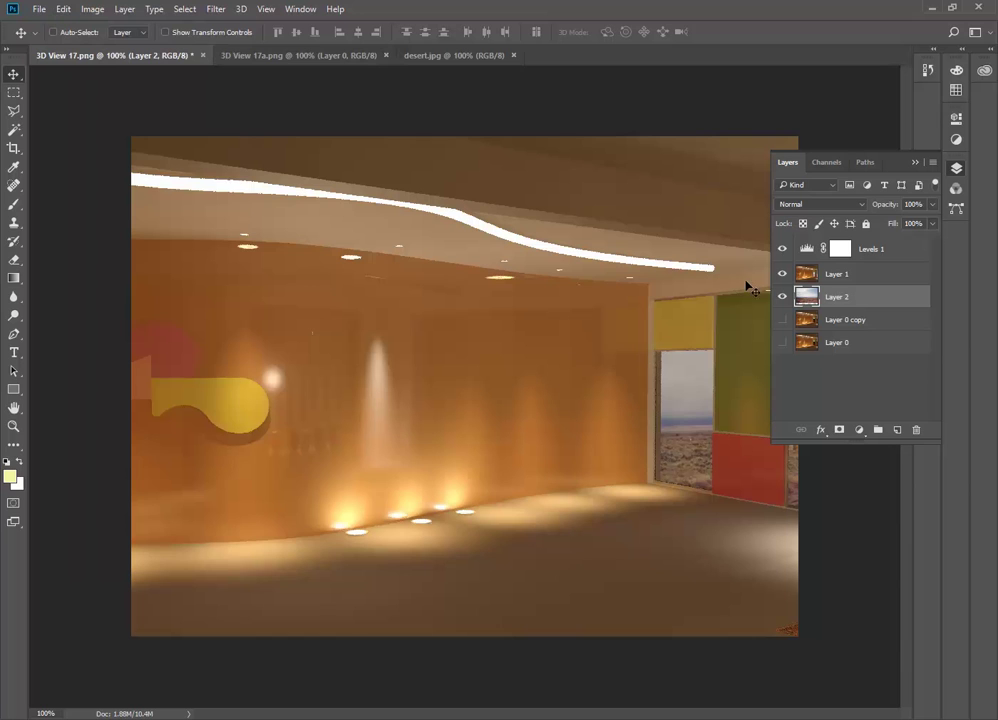
# Rename Layer 2, the desert image layer, as Background.
pyautogui.doubleClick(838, 298)
pyautogui.write('Background')
pyautogui.press('Return')
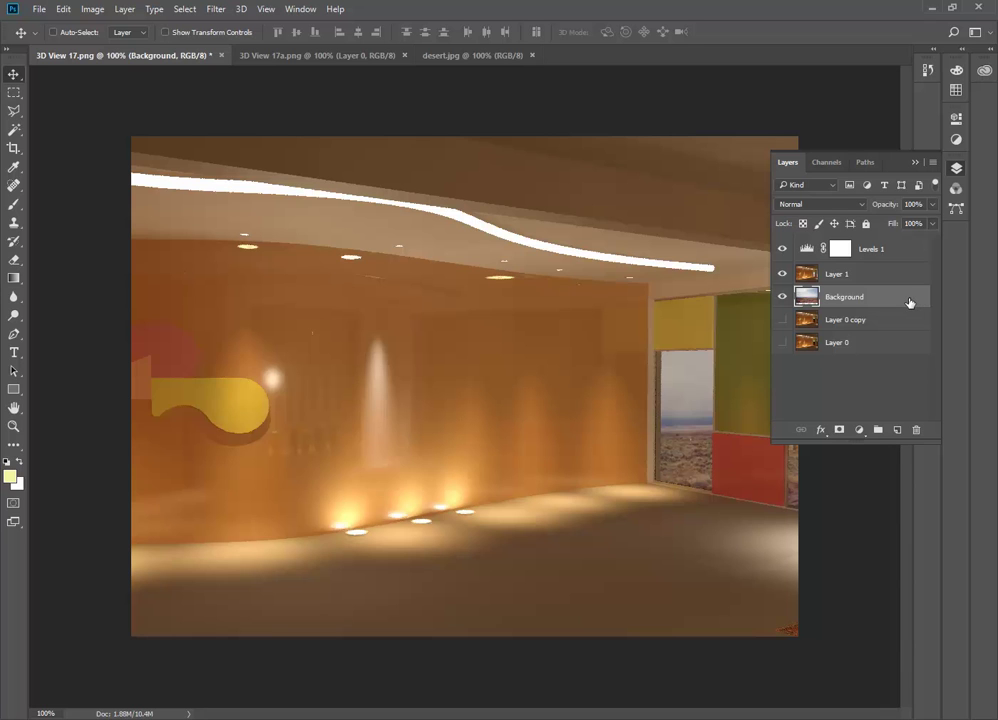
# Show Layer 0 copy and compare the window opening with the Background layer hidden and visible.
pyautogui.click(782, 304)
pyautogui.click(782, 319)
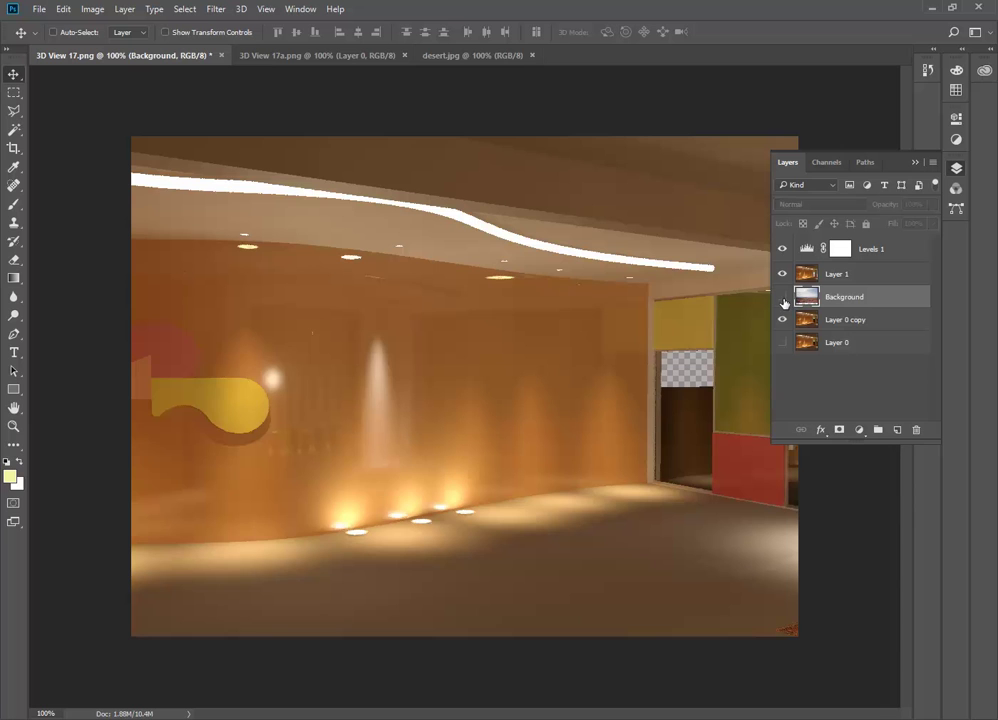
pyautogui.click(782, 296)
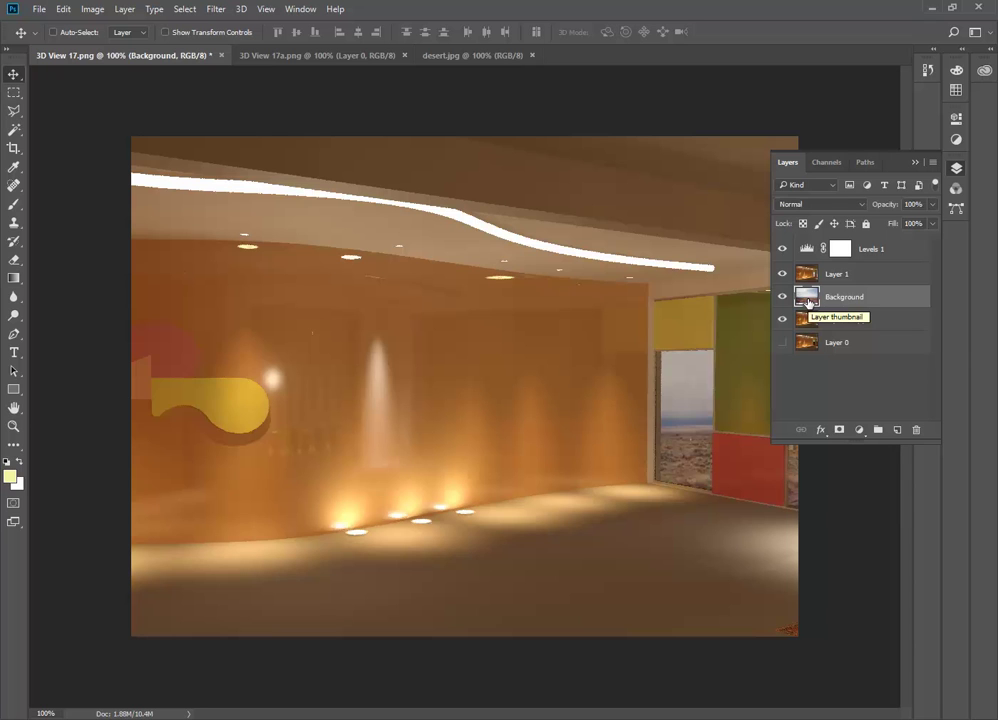
# Lower the Background layer's opacity to 63% to compare the desert image with Layer 0 copy beneath it.
pyautogui.click(932, 205)
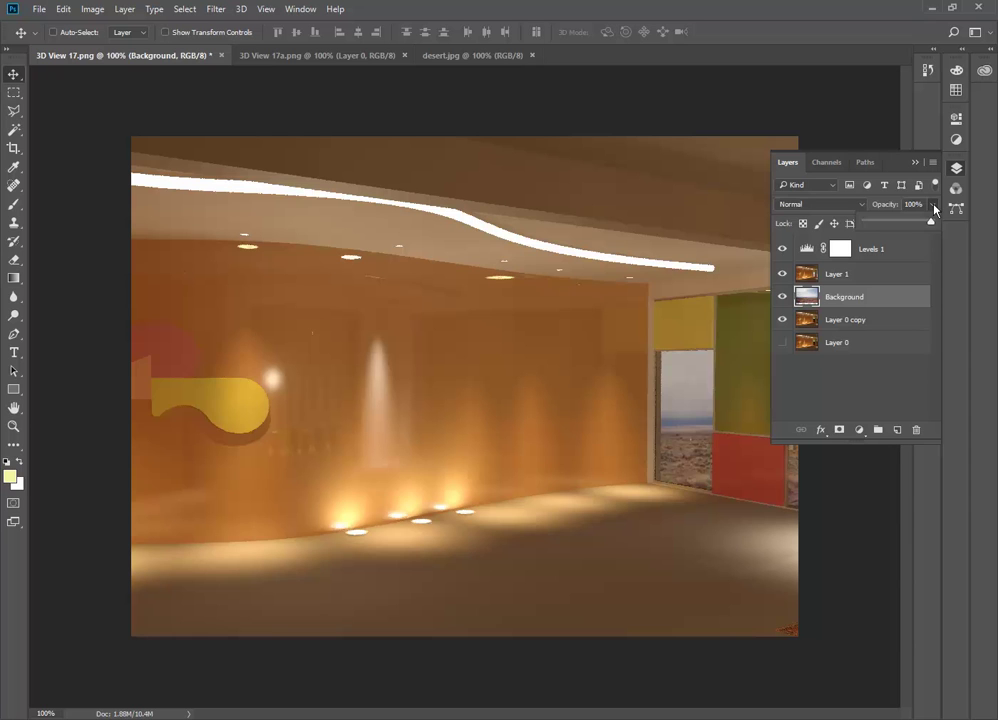
pyautogui.moveTo(913, 227); pyautogui.dragTo(908, 227)
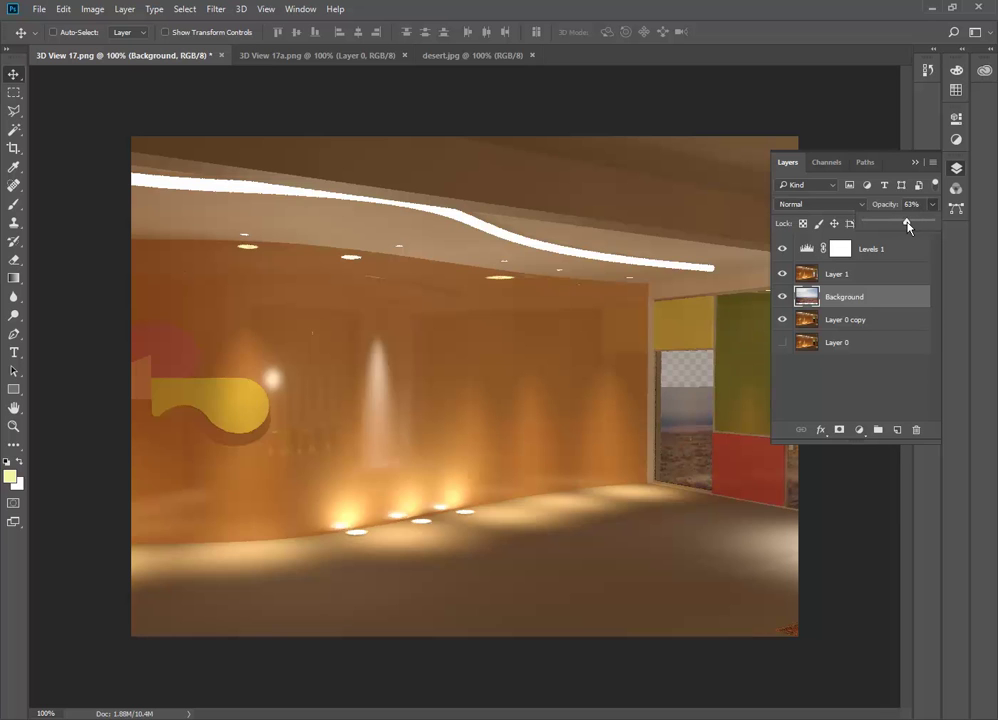
pyautogui.click(783, 321)
pyautogui.click(841, 321)
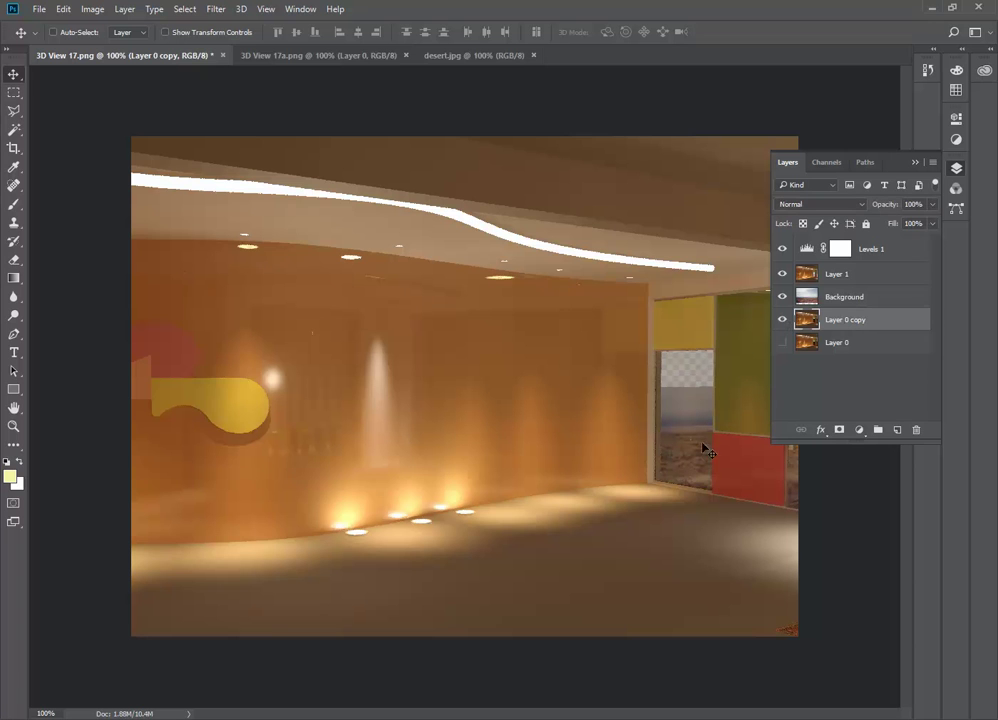
# Select the Background layer and move the desert image up slightly behind the window opening.
pyautogui.click(807, 298)
pyautogui.click(783, 342)
pyautogui.moveTo(695, 456); pyautogui.dragTo(693, 421)
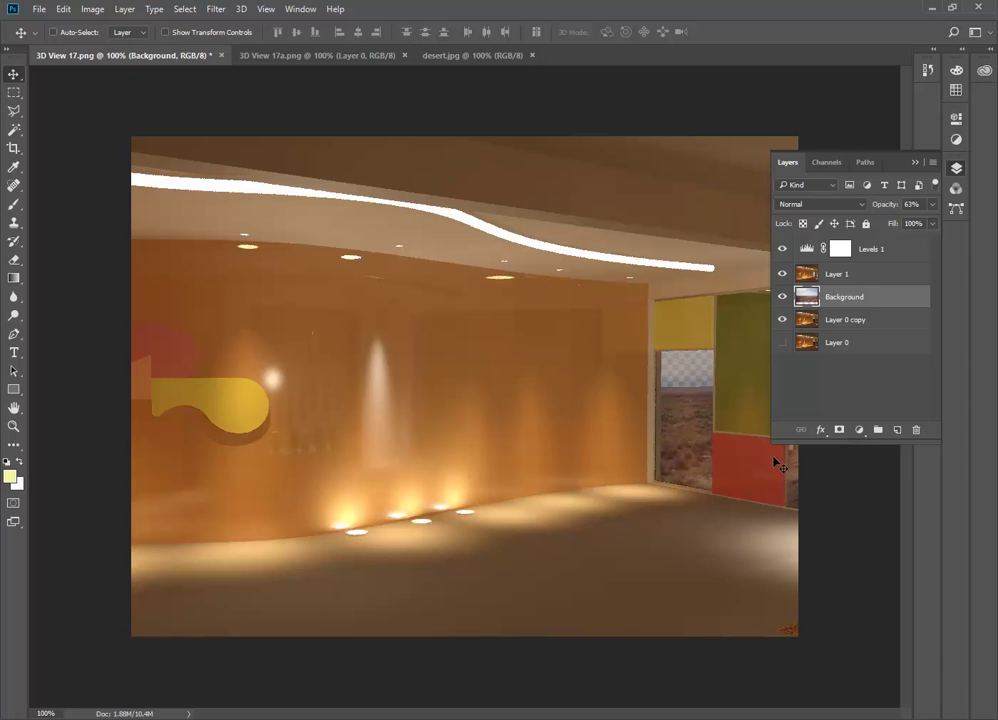
# Hide Layer 0 copy and set the Background layer's opacity to 100%.
pyautogui.click(783, 342)
pyautogui.click(783, 342)
pyautogui.click(783, 324)
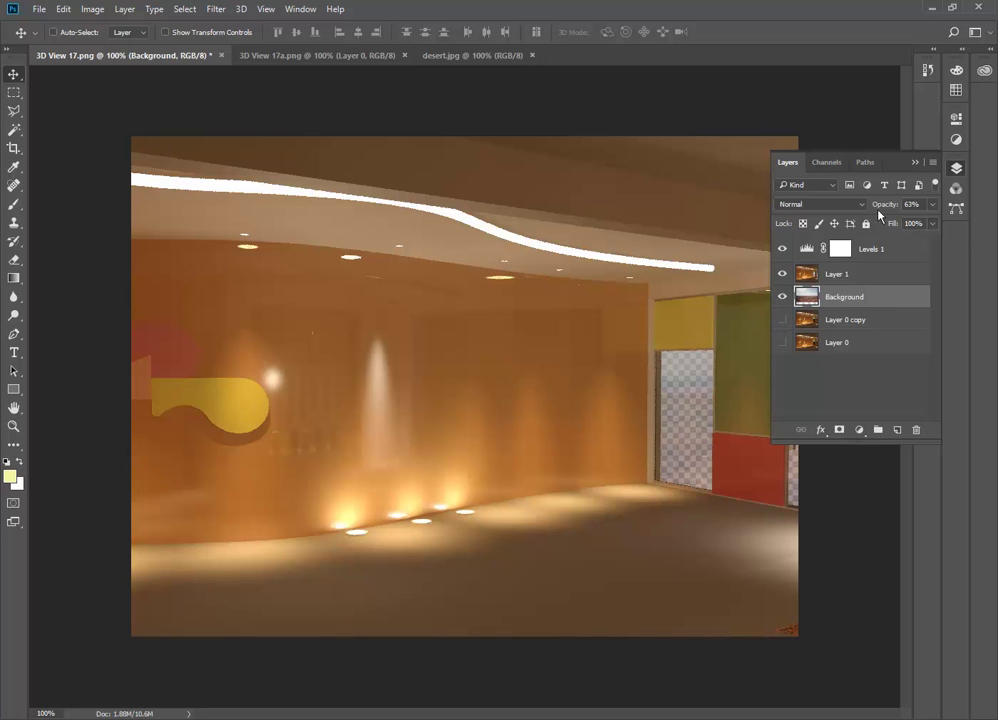
pyautogui.moveTo(933, 206); pyautogui.dragTo(949, 226)
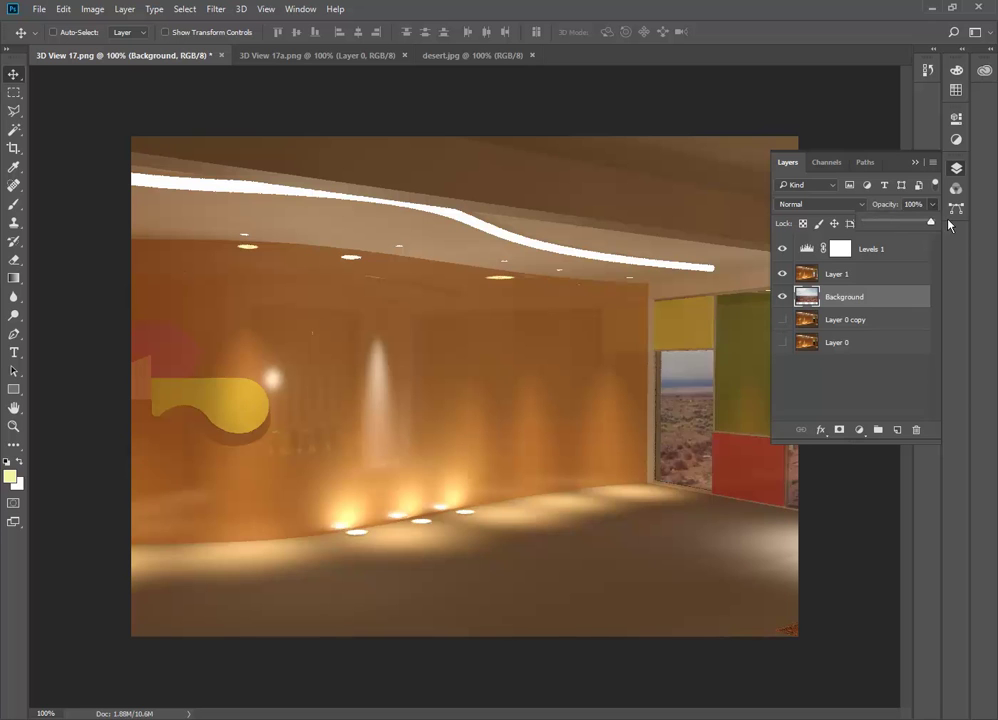
pyautogui.click(935, 204)
pyautogui.click(682, 447)
# Start opening a file and browse the images in the People folder under Material Images.
pyautogui.click(38, 9)
pyautogui.click(52, 38)
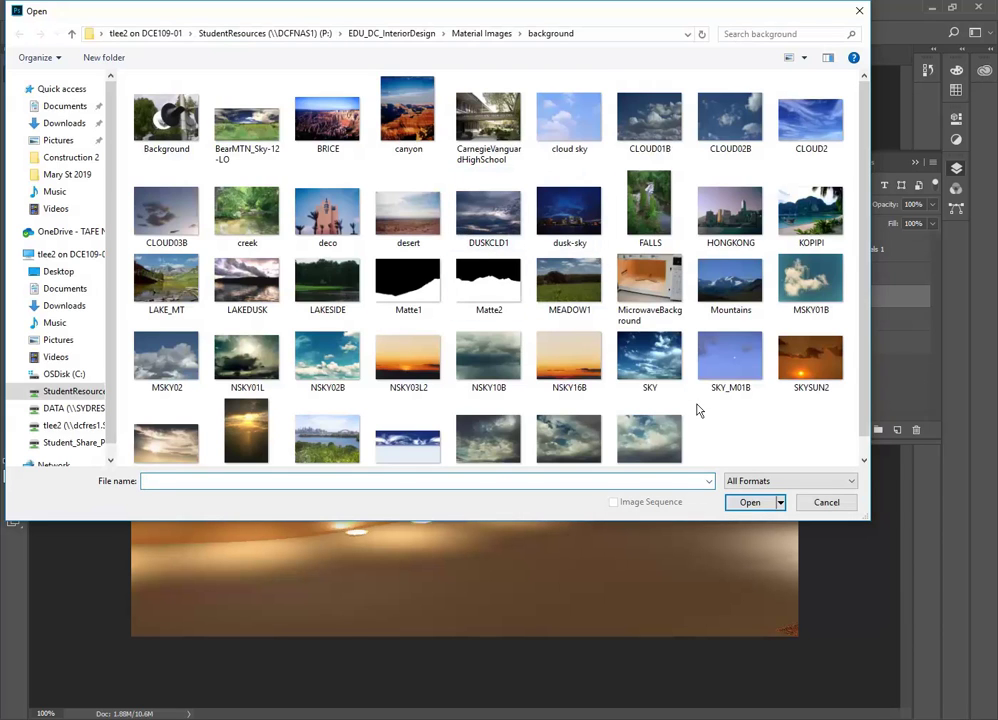
pyautogui.click(490, 36)
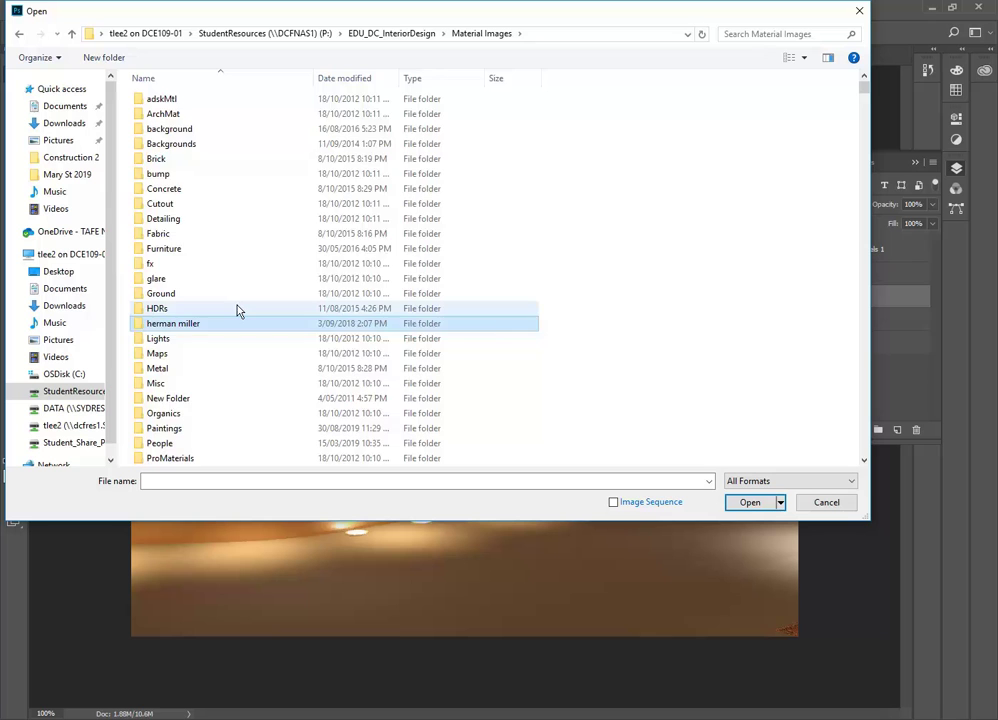
pyautogui.scroll(-2, 238, 311)
pyautogui.doubleClick(160, 354)
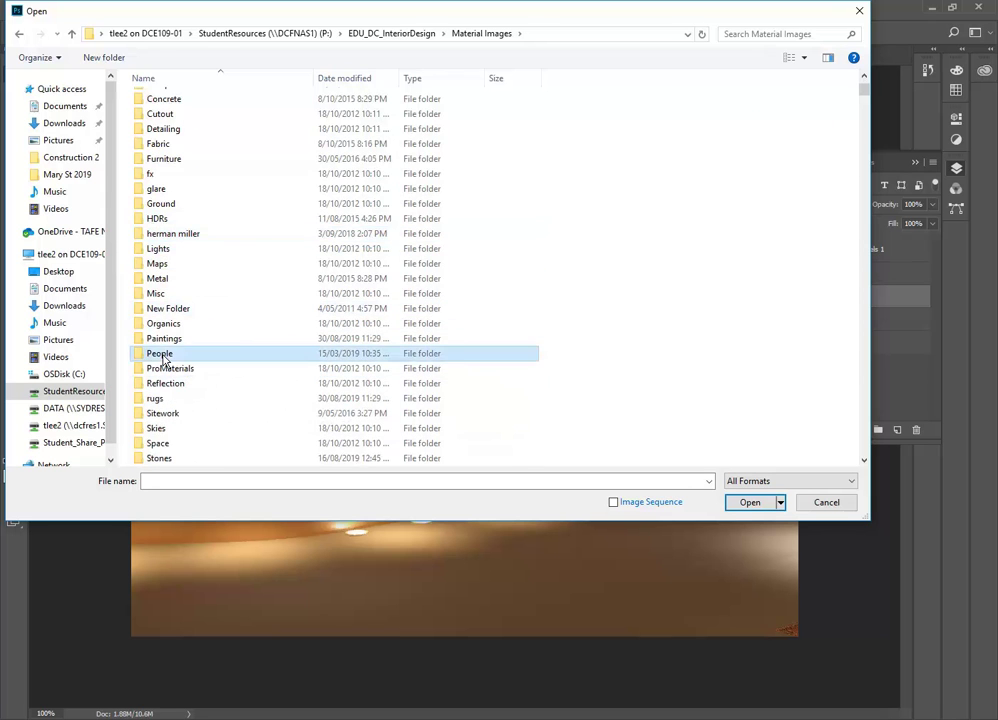
pyautogui.click(455, 250)
pyautogui.press('9')
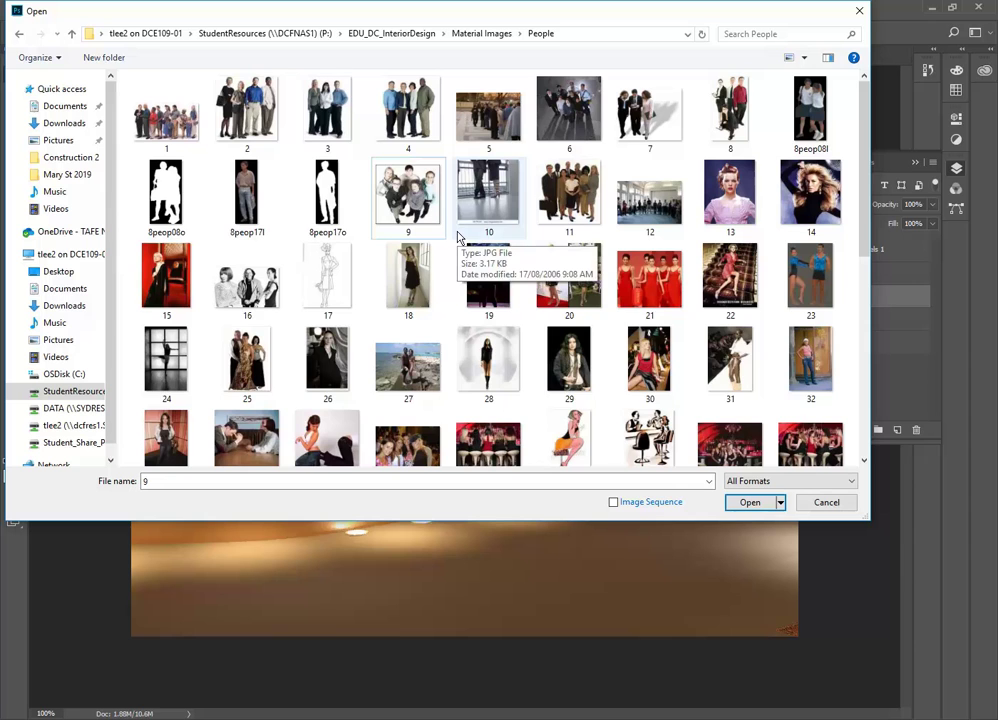
# Show the Furniture folder under Material Images as large icons and open imgDomeCollection-Grassy_large.jpg.
pyautogui.click(493, 35)
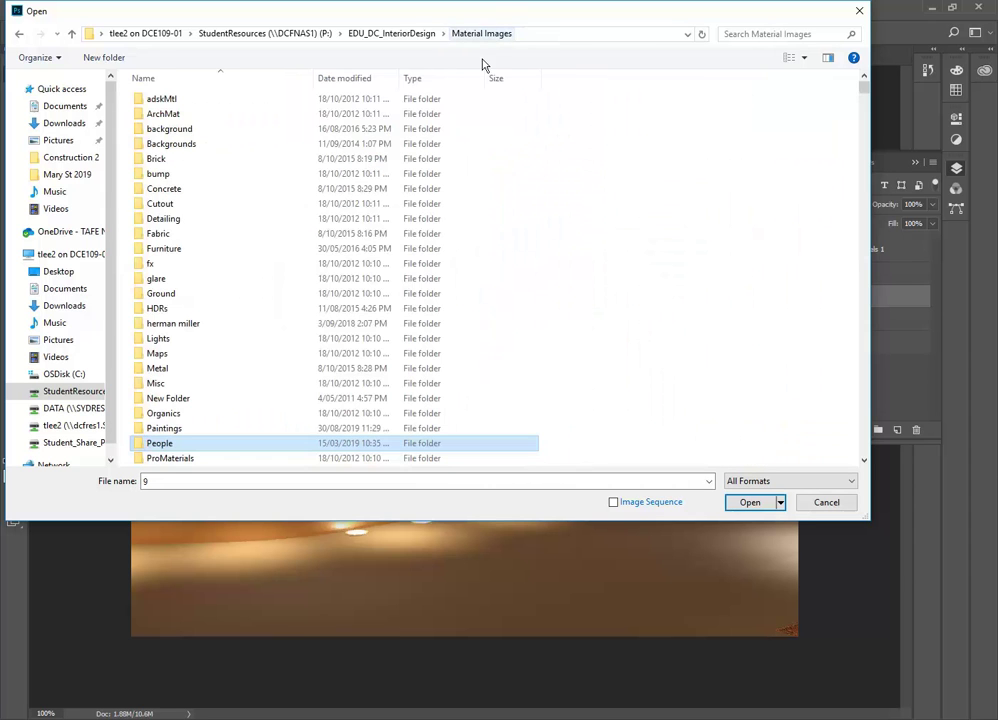
pyautogui.doubleClick(185, 250)
pyautogui.rightClick(177, 174)
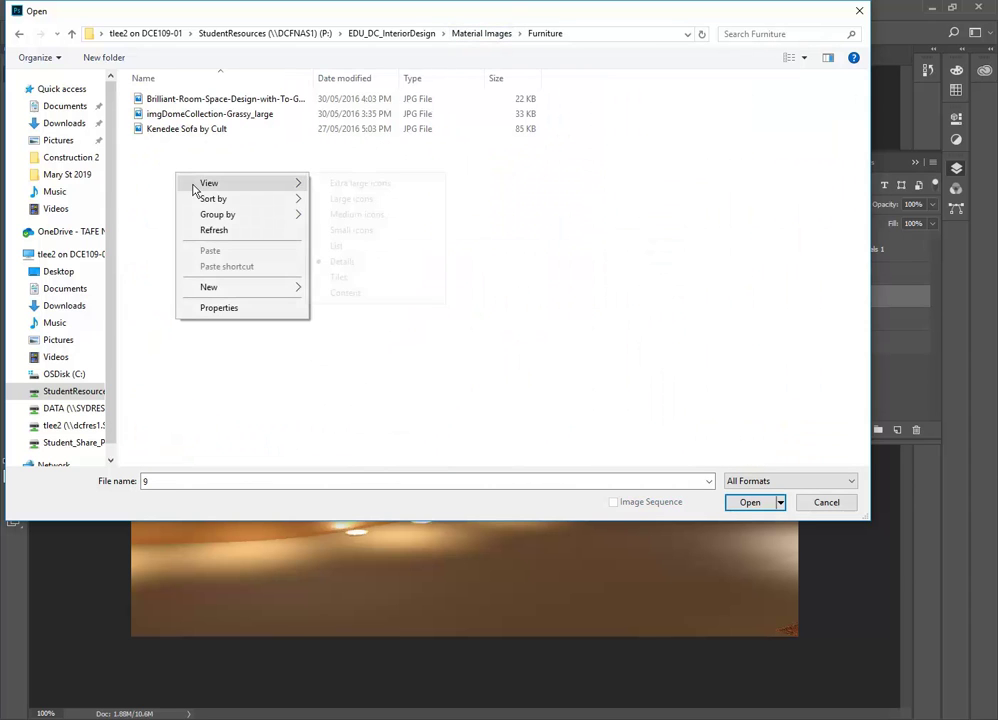
pyautogui.click(348, 199)
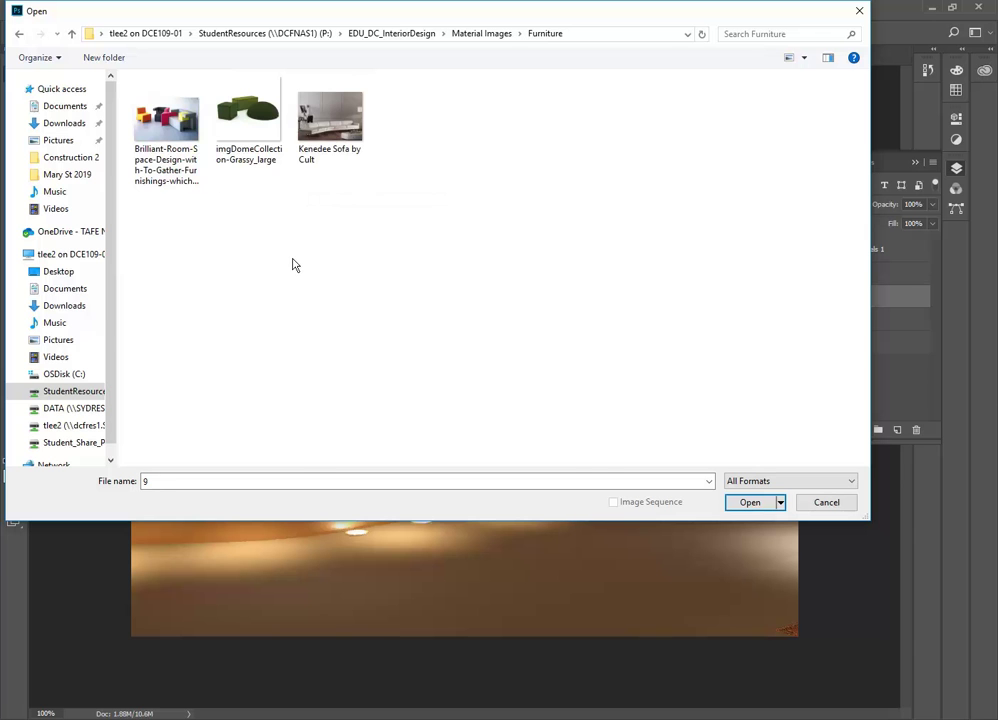
pyautogui.click(142, 94)
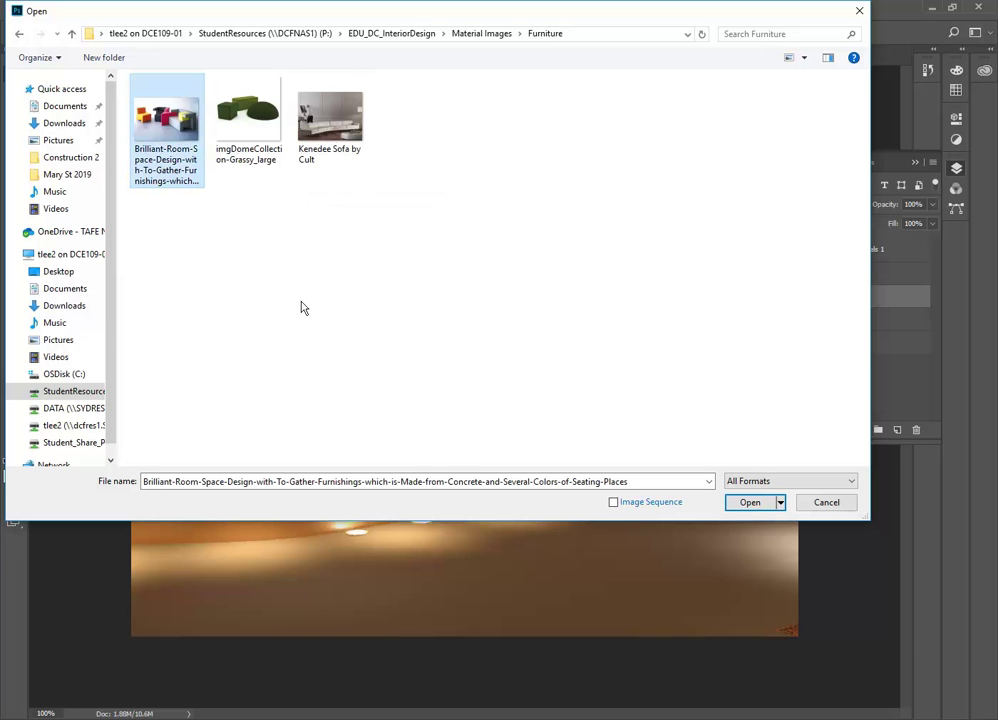
pyautogui.moveTo(229, 20); pyautogui.dragTo(472, 143)
pyautogui.doubleClick(442, 245)
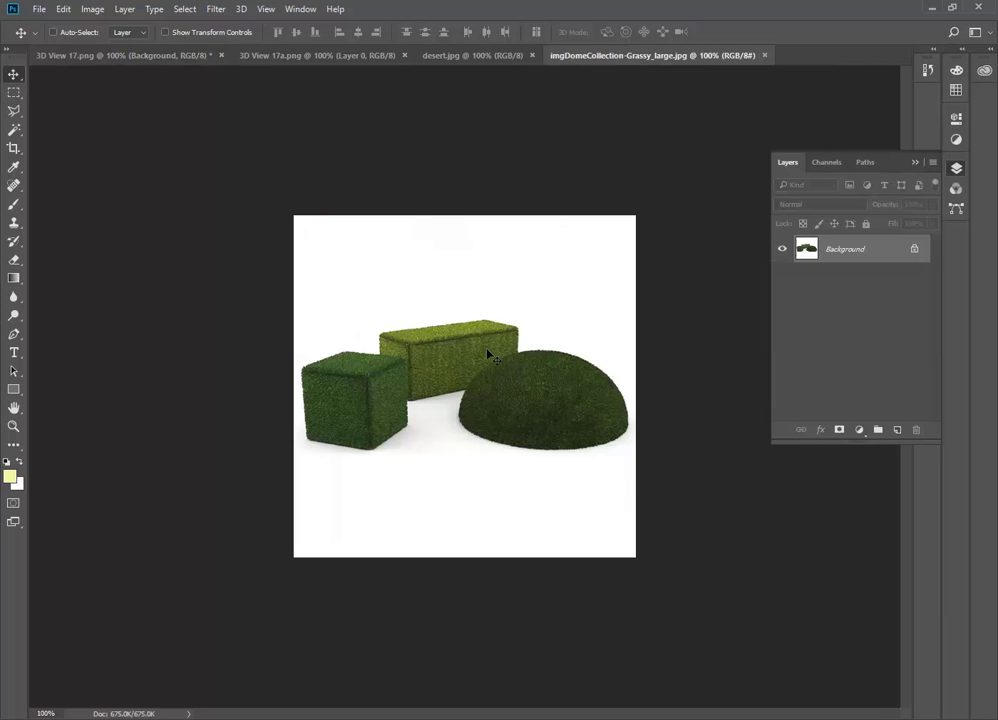
# Outline the three grass-covered furniture pieces loosely with the Polygonal Lasso tool and copy the selection.
pyautogui.keyDown('alt'); pyautogui.scroll(5, 480, 395); pyautogui.keyUp('alt')
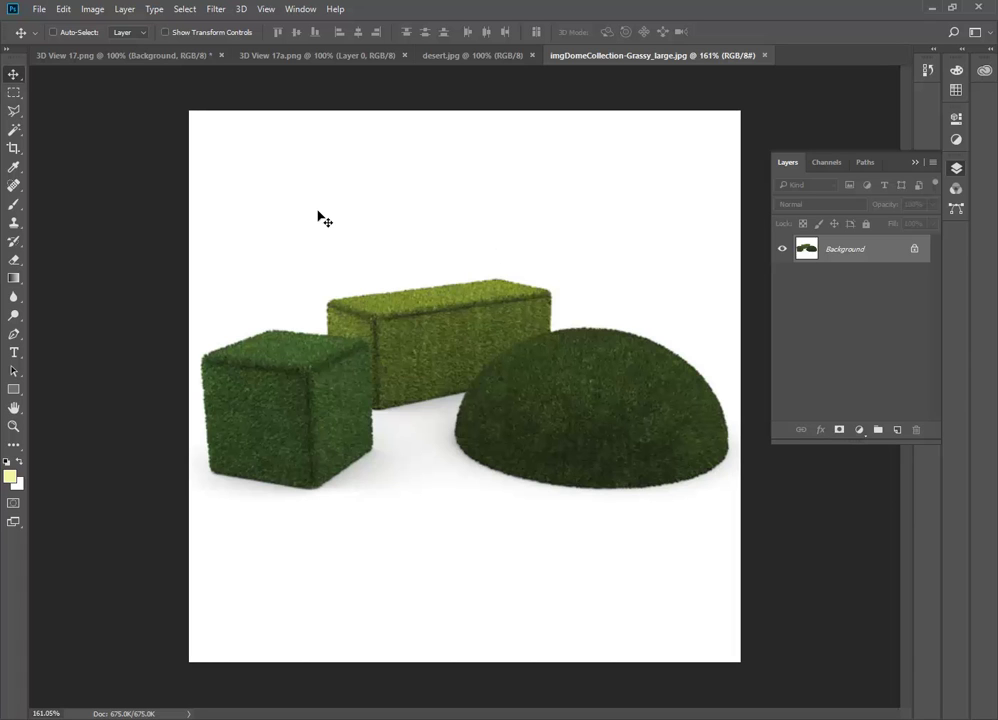
pyautogui.click(14, 115)
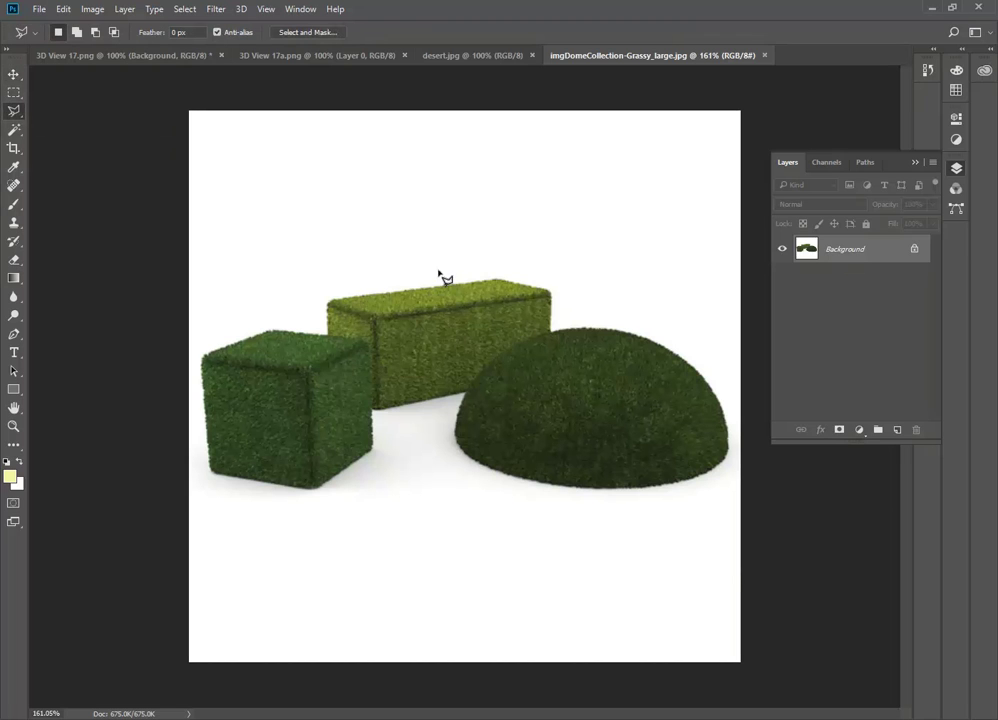
pyautogui.click(501, 260)
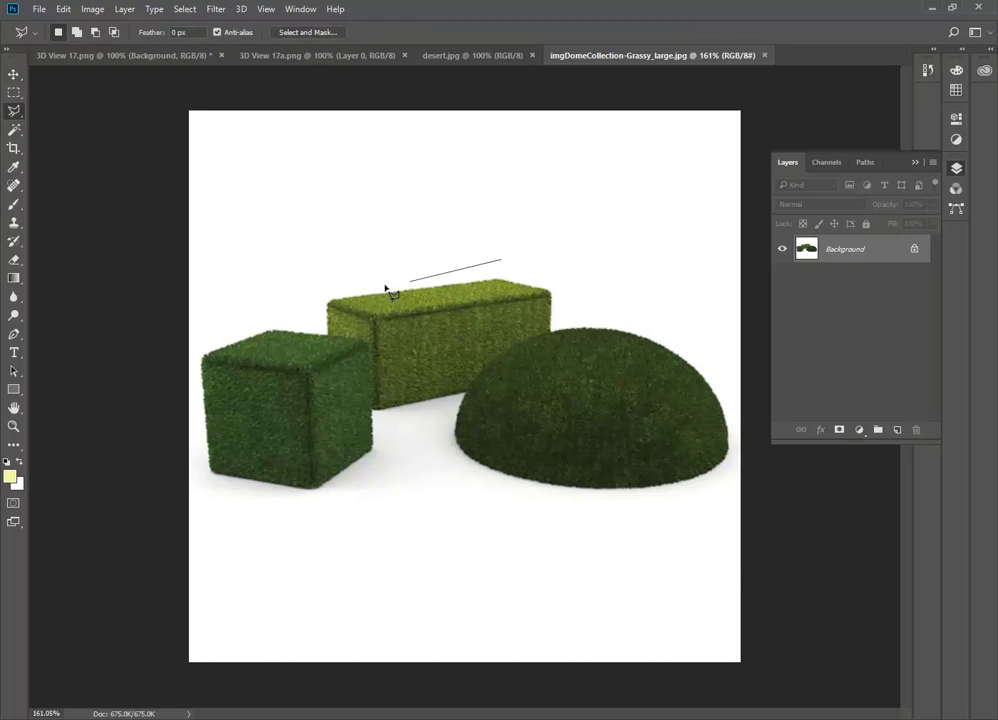
pyautogui.click(300, 291)
pyautogui.click(309, 318)
pyautogui.click(258, 316)
pyautogui.click(196, 346)
pyautogui.click(200, 481)
pyautogui.click(320, 500)
pyautogui.click(386, 452)
pyautogui.click(386, 422)
pyautogui.click(448, 400)
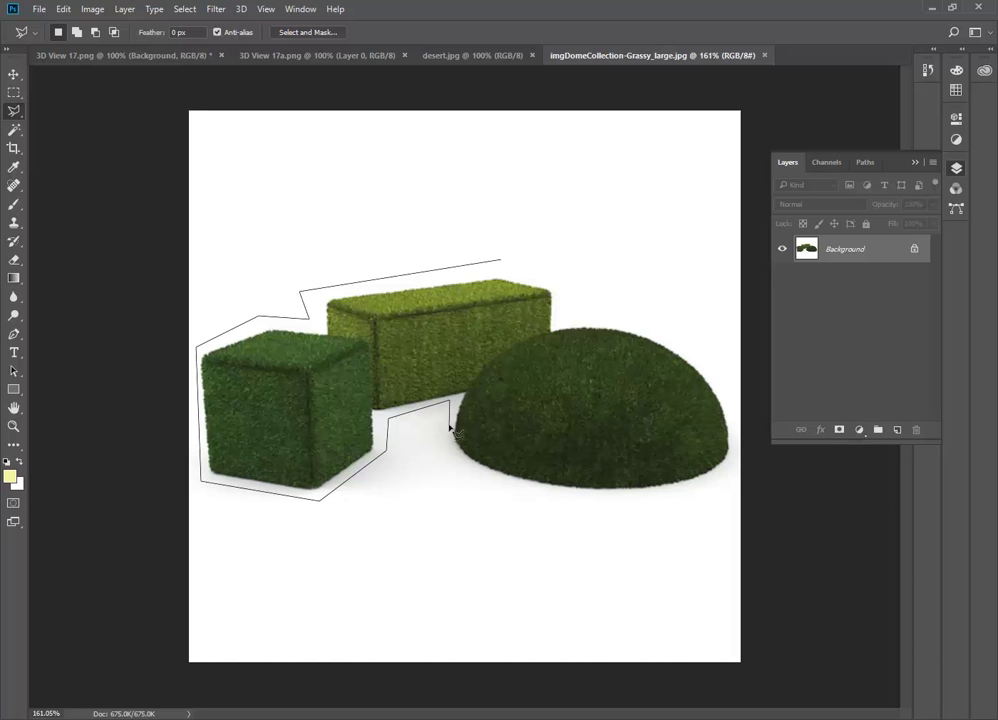
pyautogui.click(440, 444)
pyautogui.click(477, 483)
pyautogui.click(695, 495)
pyautogui.click(727, 474)
pyautogui.click(740, 458)
pyautogui.click(736, 411)
pyautogui.click(721, 364)
pyautogui.click(684, 333)
pyautogui.click(573, 313)
pyautogui.click(566, 283)
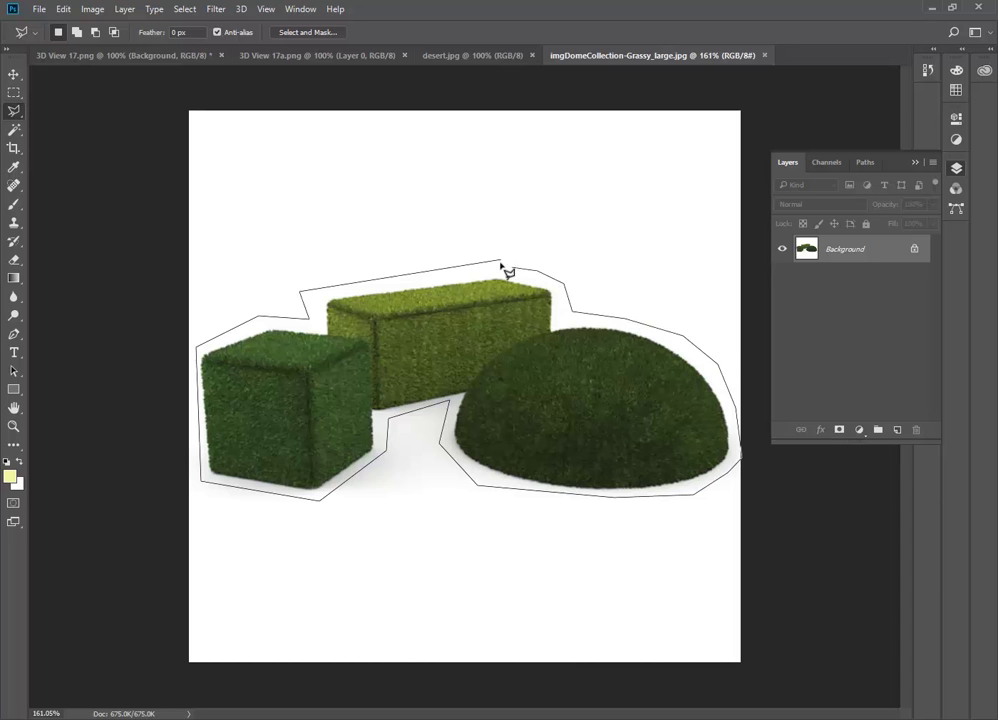
pyautogui.click(500, 262)
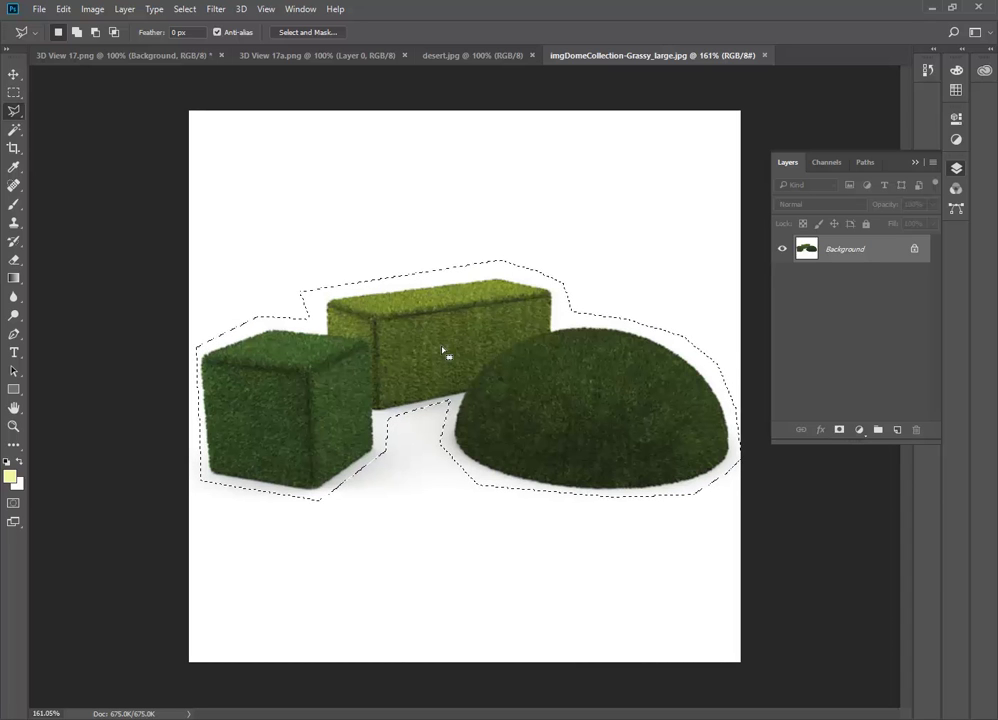
pyautogui.click(64, 9)
pyautogui.click(80, 104)
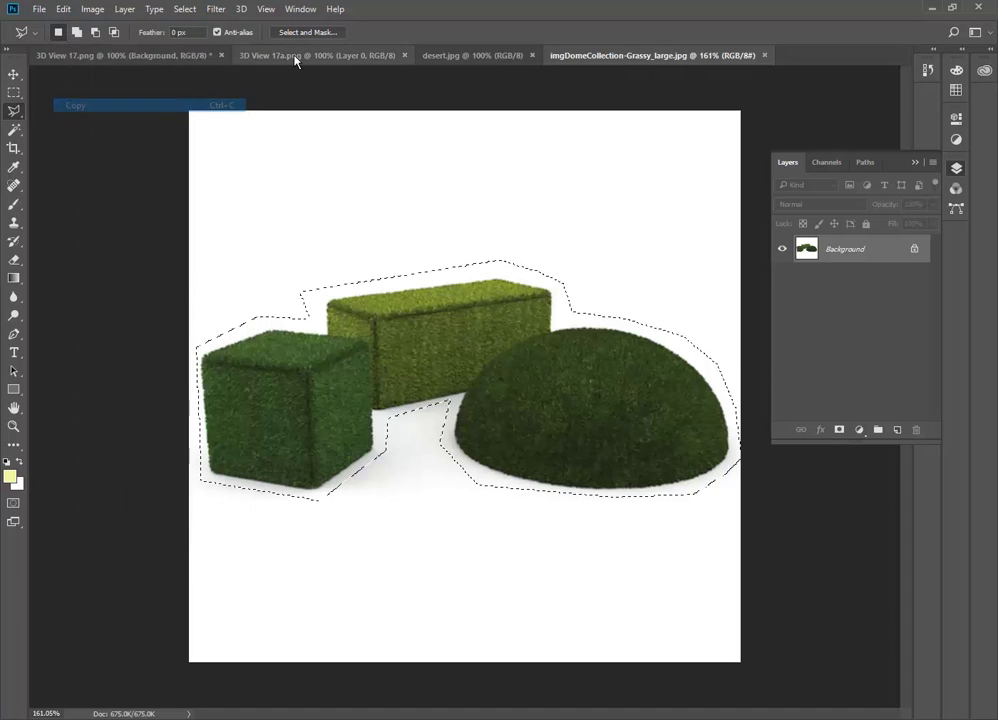
pyautogui.click(465, 58)
pyautogui.click(300, 56)
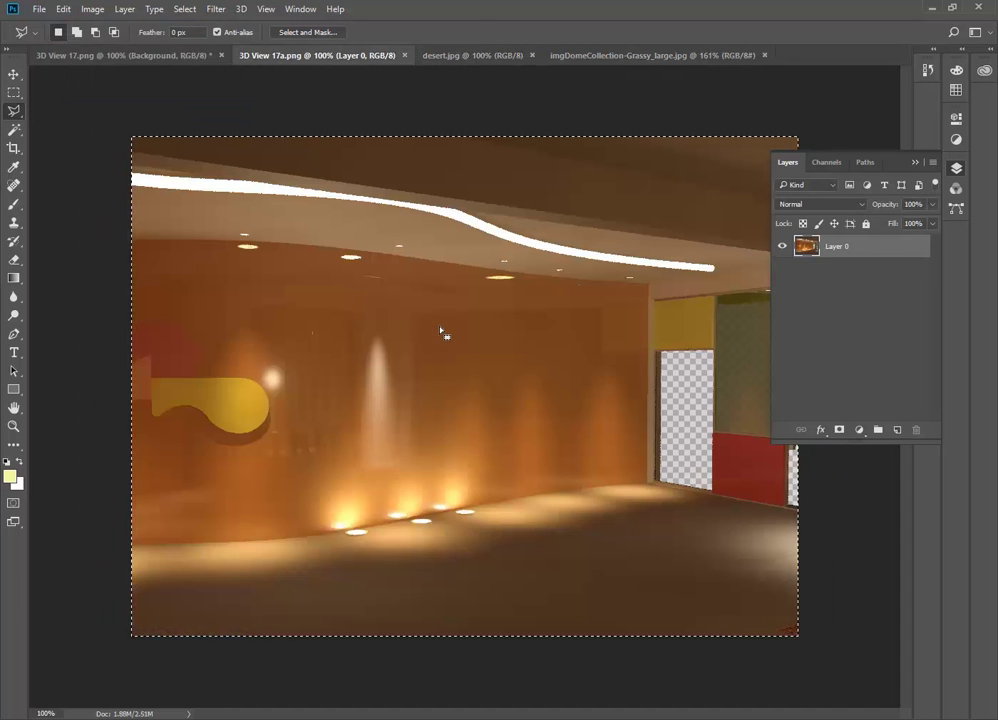
pyautogui.click(63, 12)
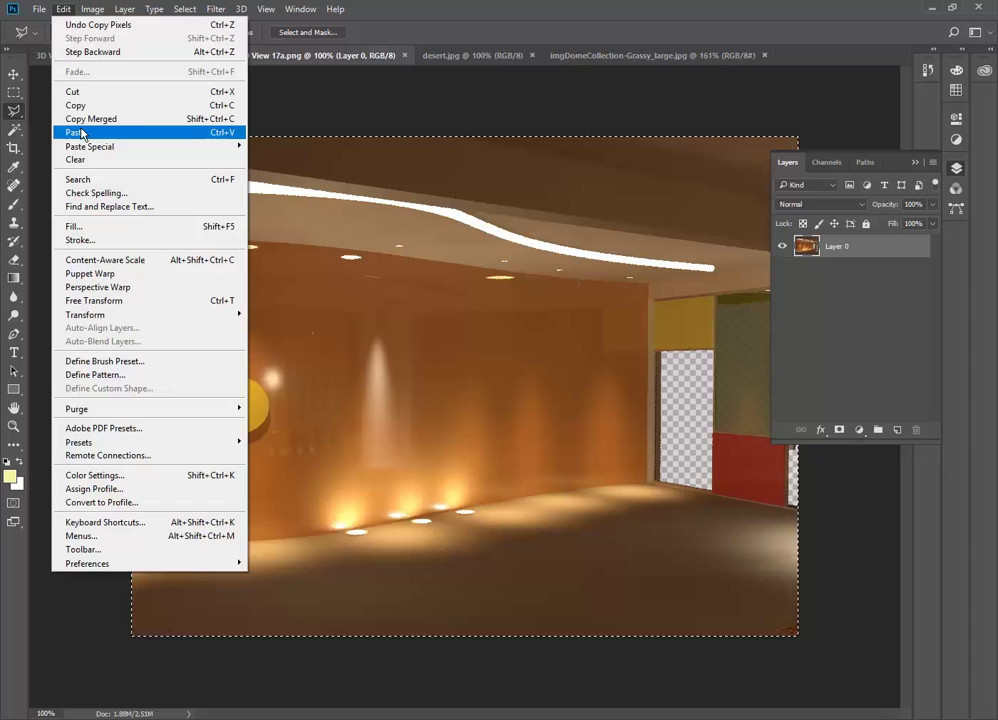
pyautogui.click(82, 133)
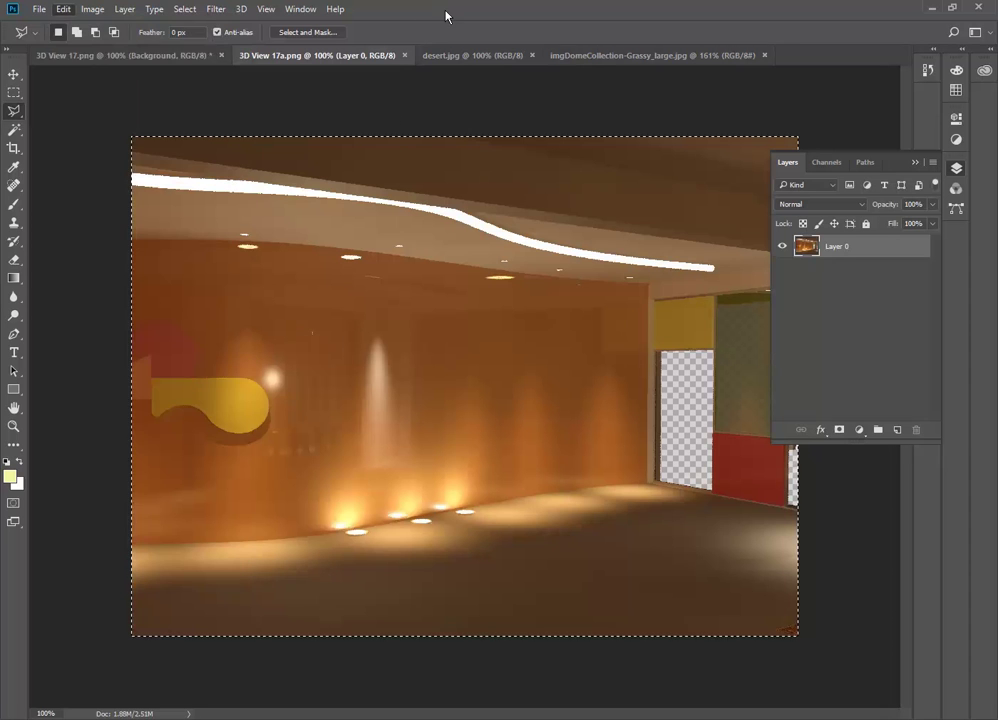
# Paste the copied grass furniture into 3D View 17.png and check the new layer with Layer 1 temporarily hidden.
pyautogui.click(128, 58)
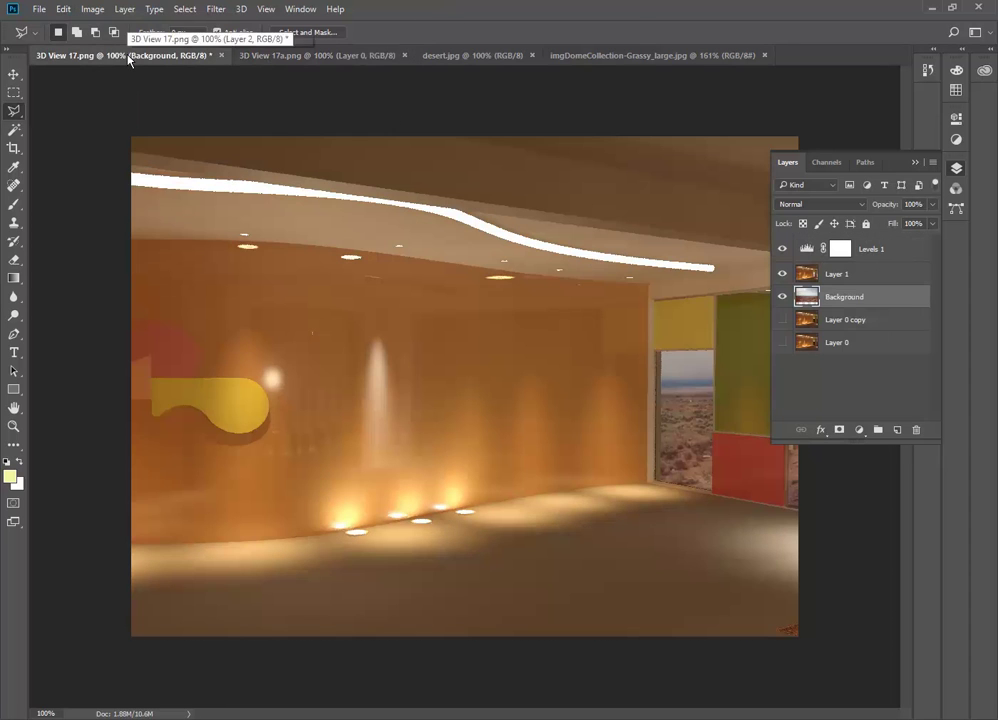
pyautogui.click(65, 10)
pyautogui.click(112, 131)
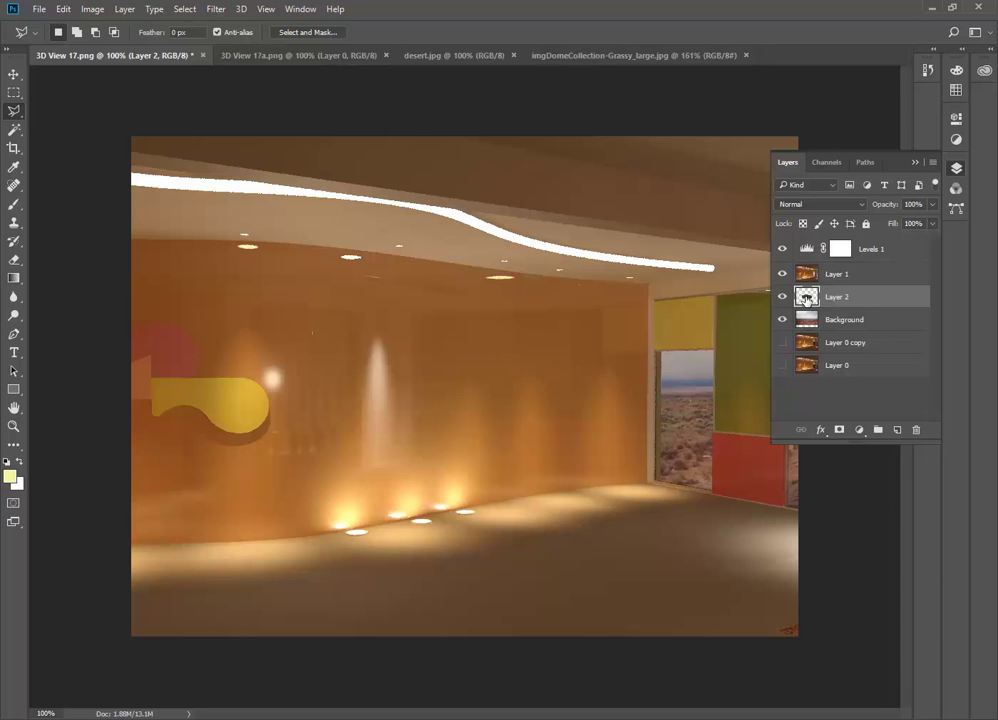
pyautogui.click(783, 274)
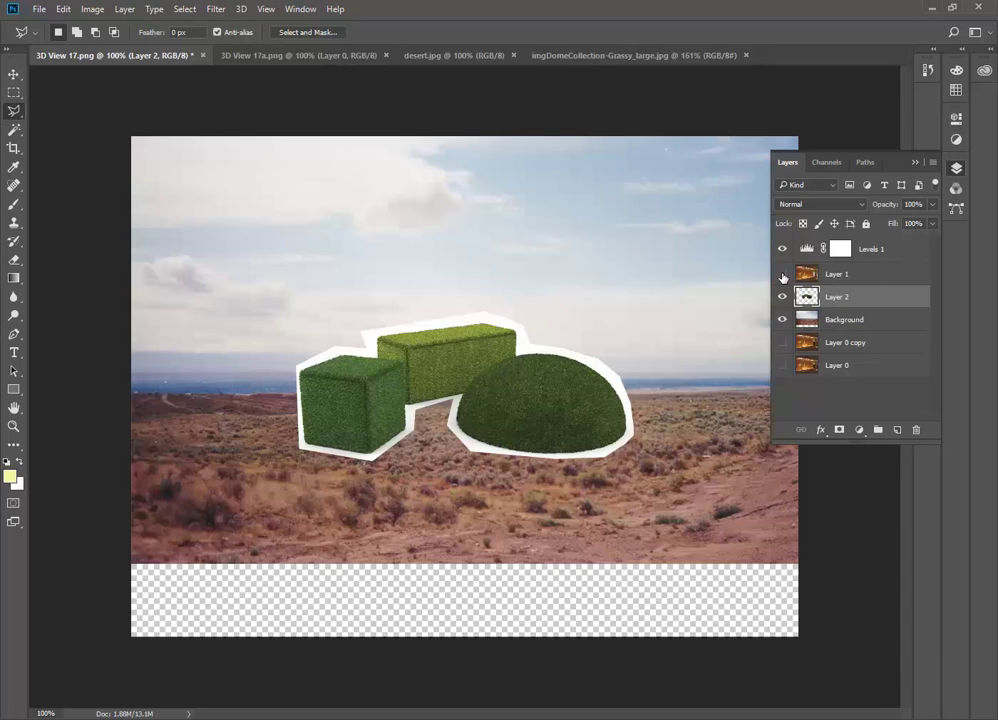
pyautogui.click(783, 274)
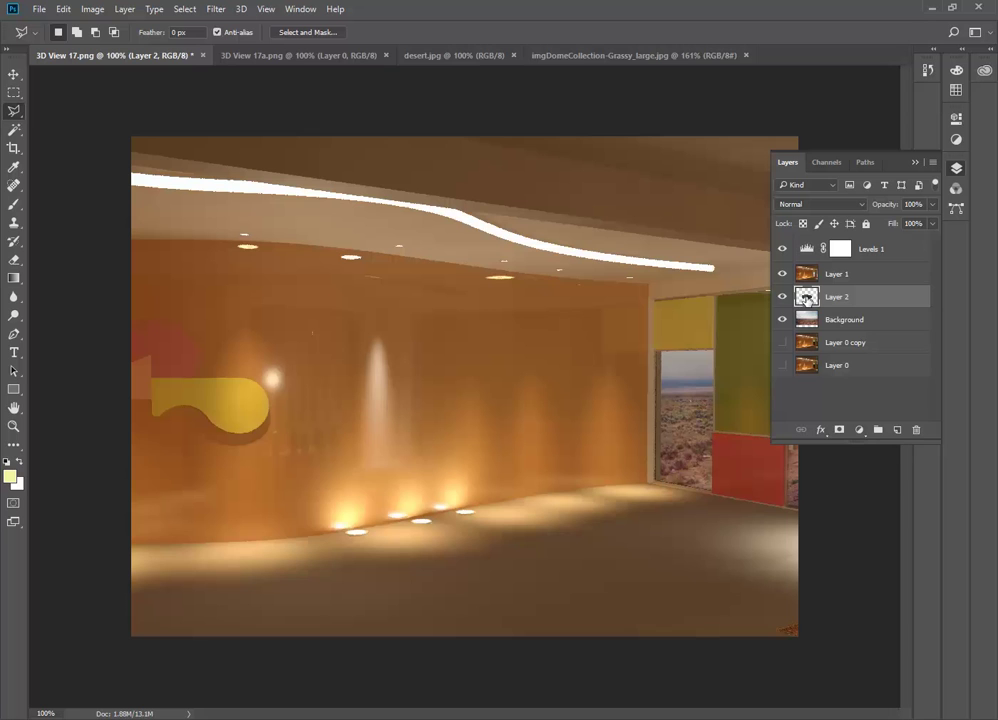
# Move the grass furniture layer, Layer 2, above Layer 1 and the Levels 1 adjustment layer, leaving Layer 2 selected.
pyautogui.moveTo(806, 297)
pyautogui.mouseDown()
pyautogui.moveTo(807, 246)
pyautogui.moveTo(807, 289)
pyautogui.mouseUp()
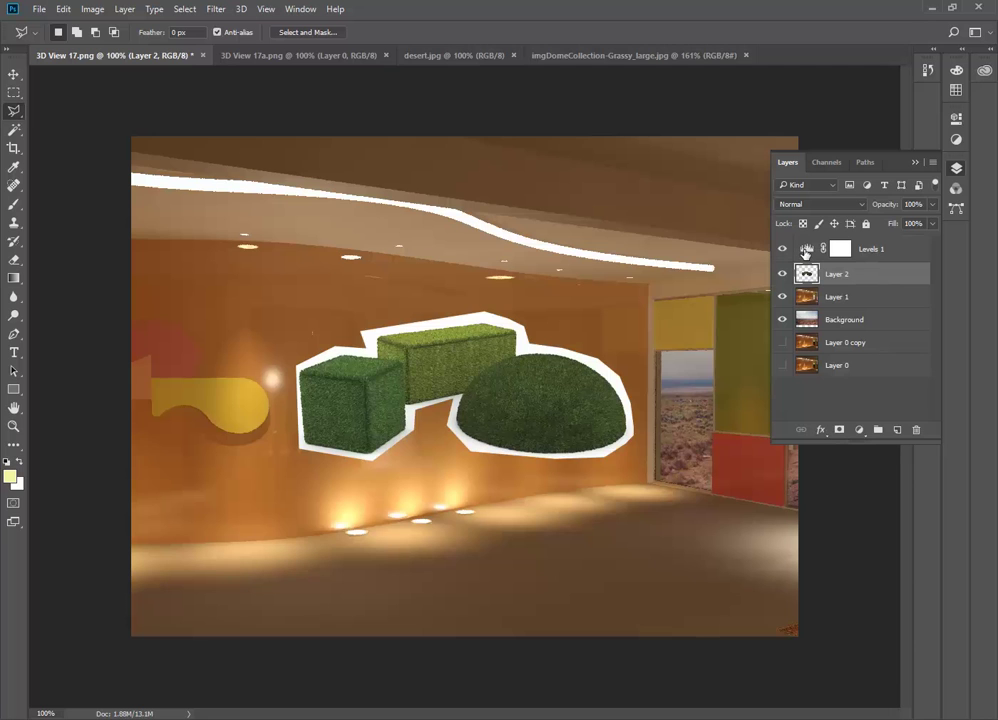
pyautogui.moveTo(809, 272); pyautogui.dragTo(807, 248)
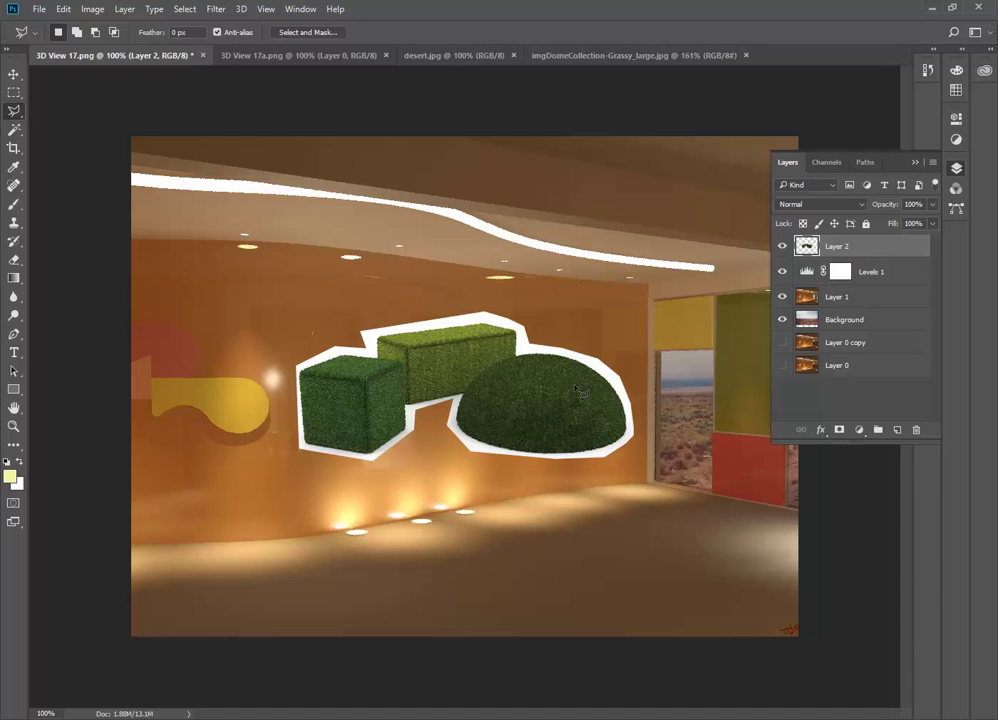
pyautogui.click(838, 272)
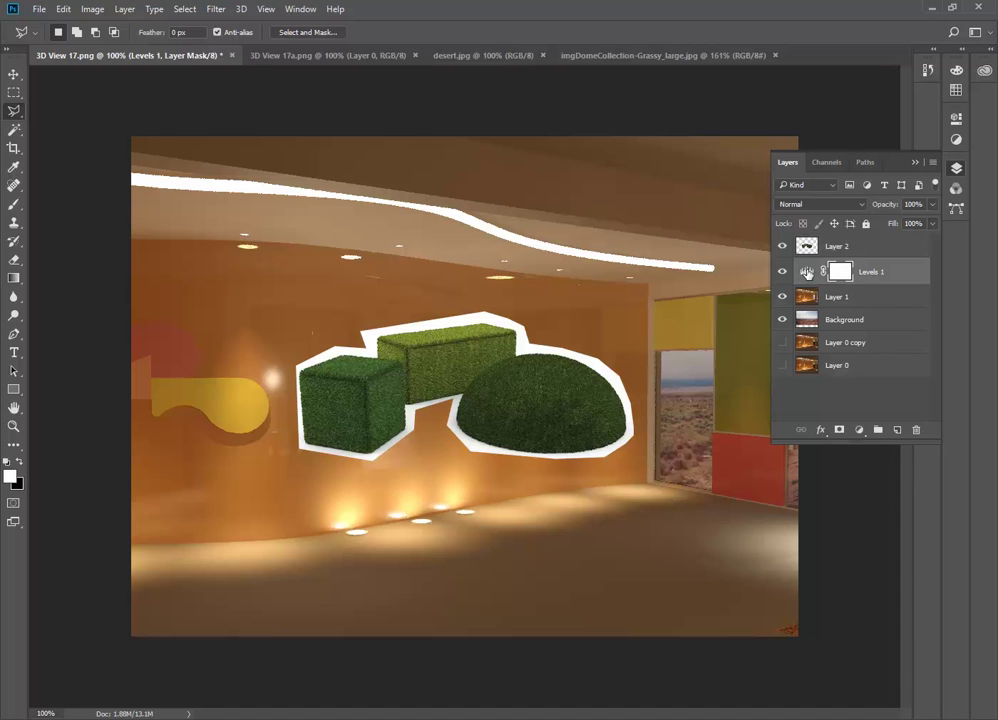
pyautogui.click(807, 248)
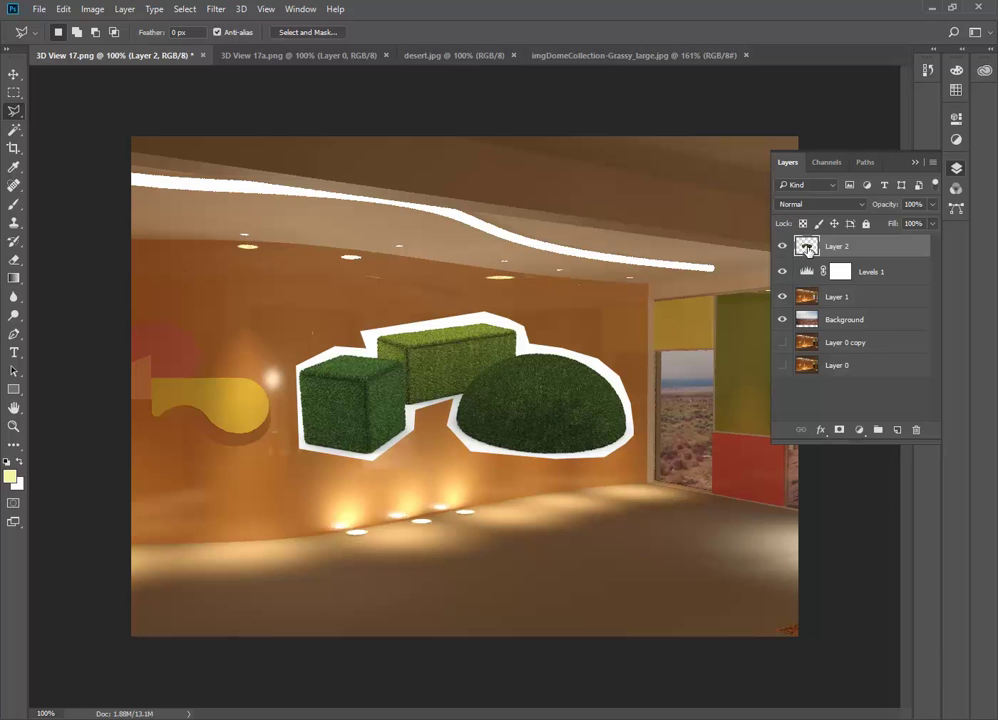
# Move the grass furniture on Layer 2 down onto the floor, and scale it down with Free Transform beside the window wall.
pyautogui.click(13, 74)
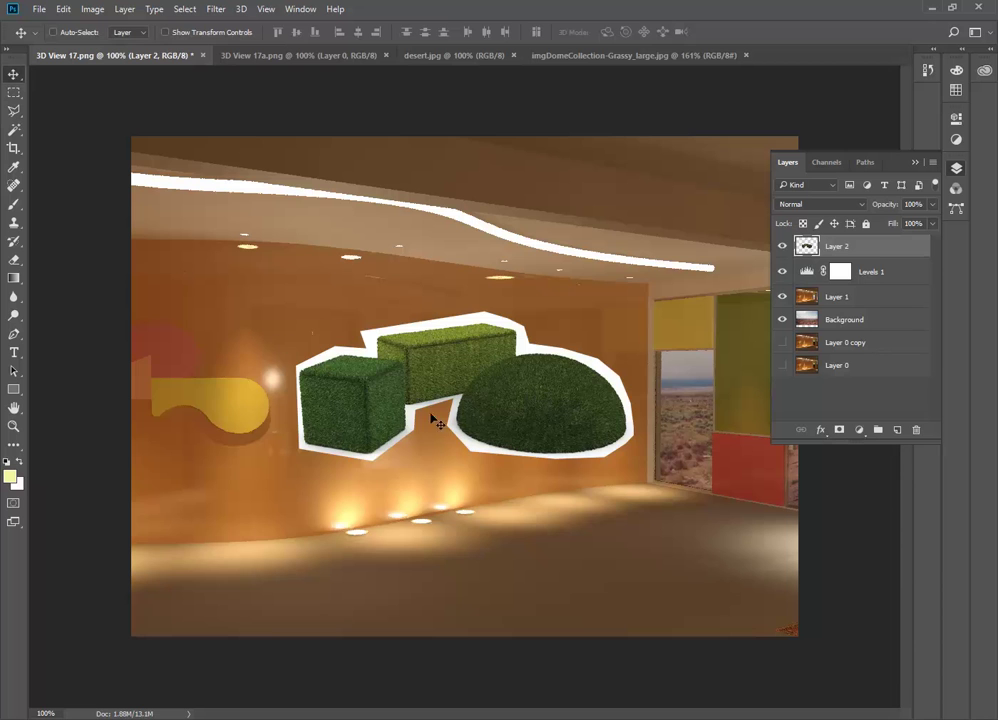
pyautogui.moveTo(505, 405); pyautogui.dragTo(604, 521)
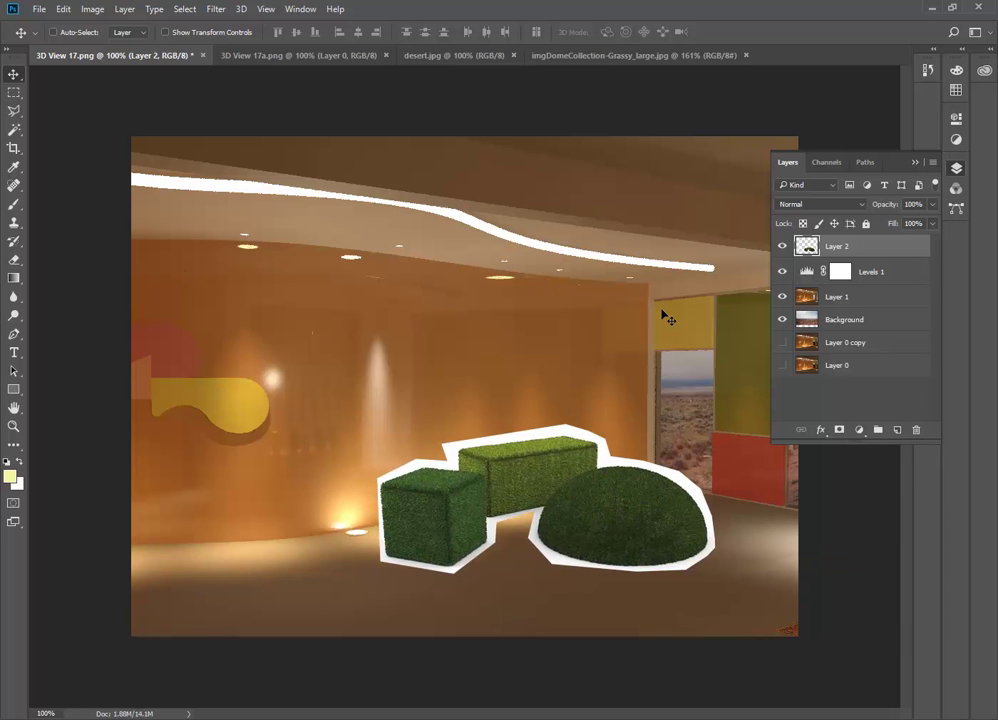
pyautogui.click(62, 9)
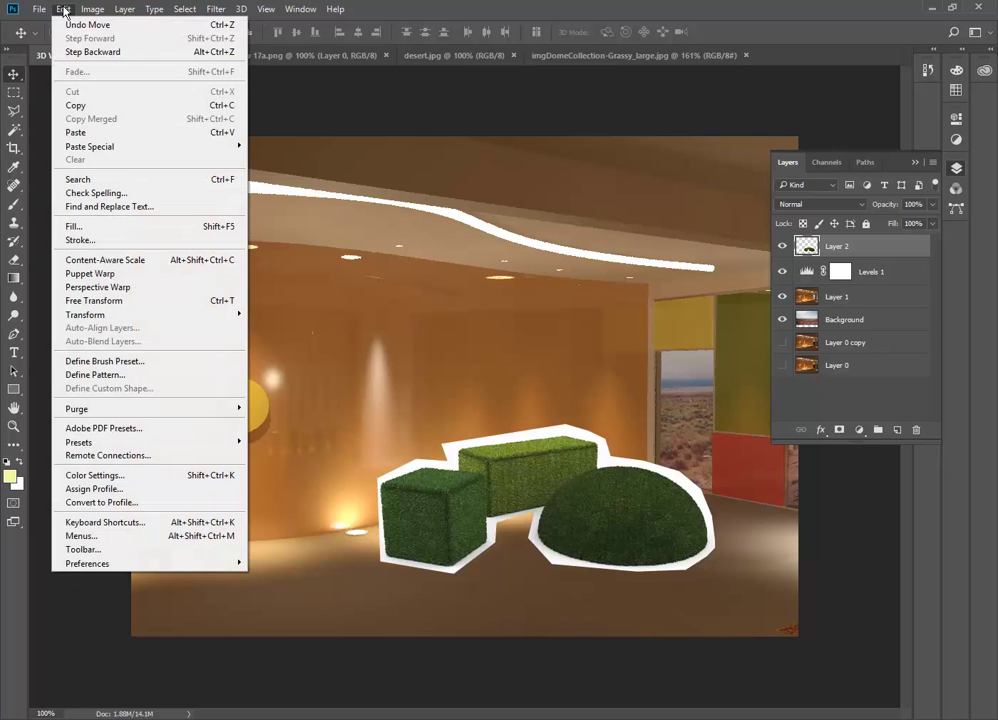
pyautogui.click(90, 302)
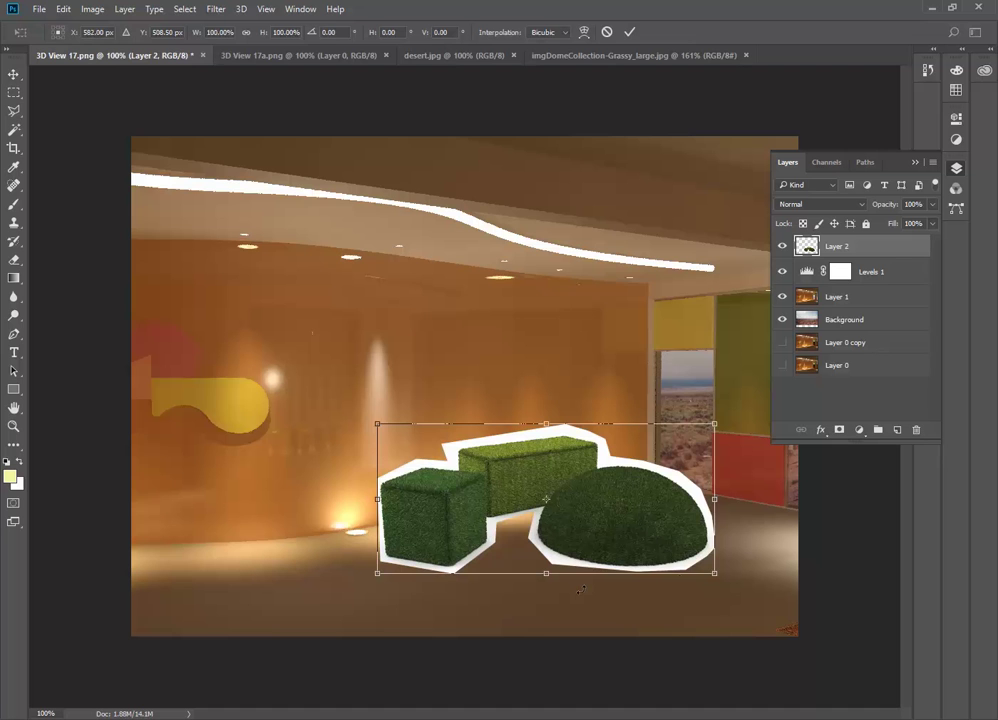
pyautogui.moveTo(714, 574); pyautogui.dragTo(654, 546)
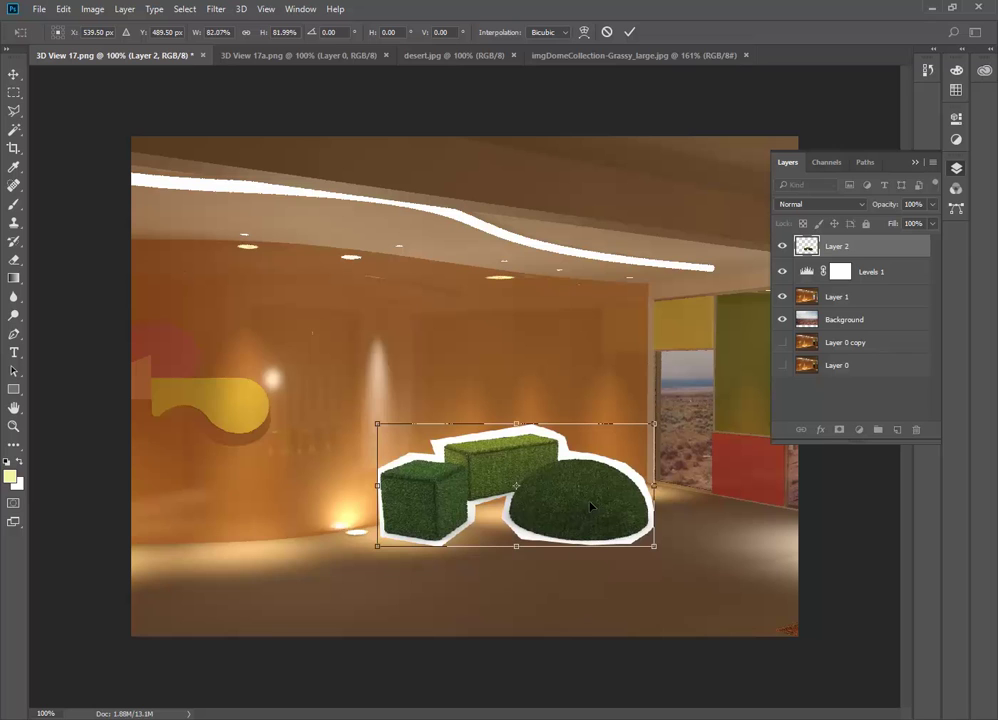
pyautogui.moveTo(597, 503); pyautogui.dragTo(614, 513)
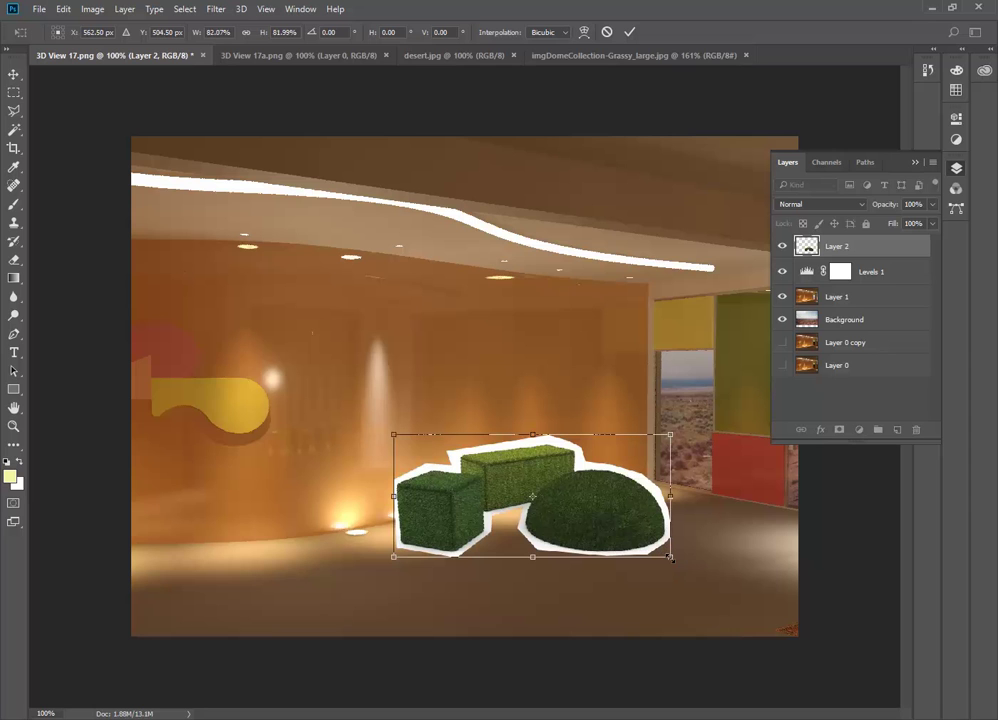
pyautogui.moveTo(672, 560); pyautogui.dragTo(649, 512)
pyautogui.press('Return')
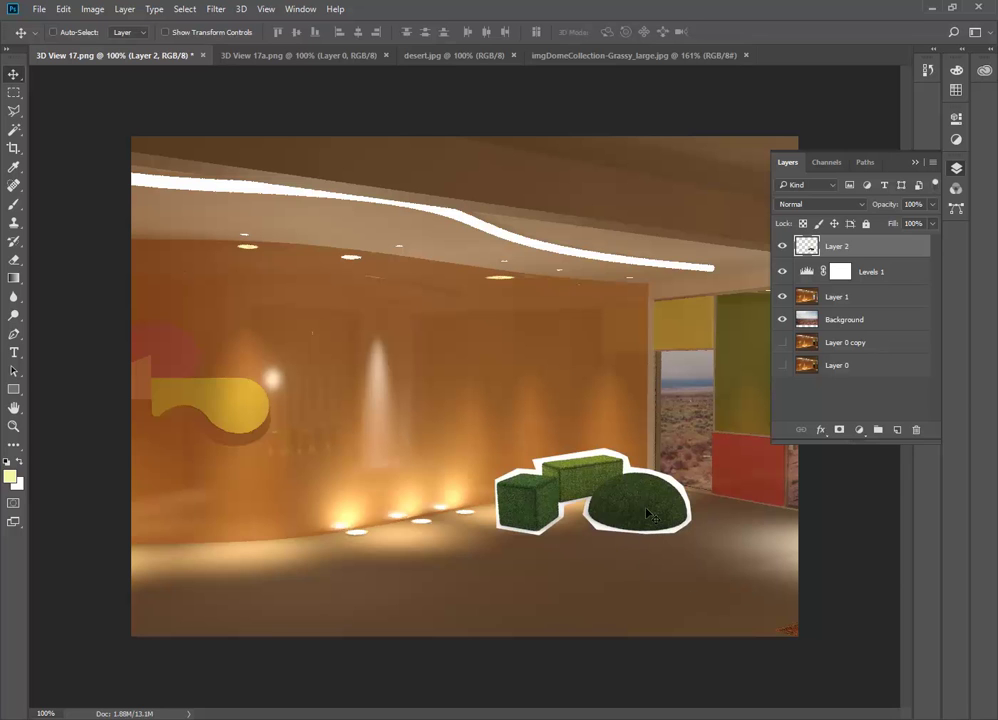
# Add a reveal-all layer mask to Layer 2, the grass furniture layer.
pyautogui.keyDown('alt'); pyautogui.scroll(12, 655, 509); pyautogui.keyUp('alt')
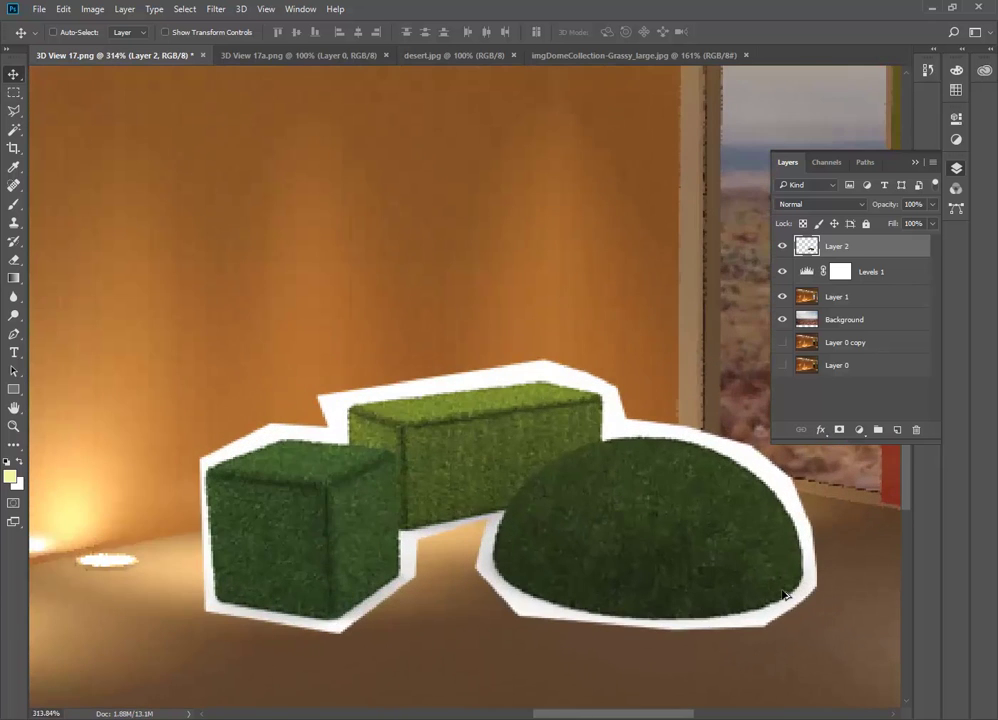
pyautogui.keyDown('alt'); pyautogui.scroll(-10, 472, 519); pyautogui.keyUp('alt')
pyautogui.keyDown('alt'); pyautogui.scroll(9, 512, 528); pyautogui.keyUp('alt')
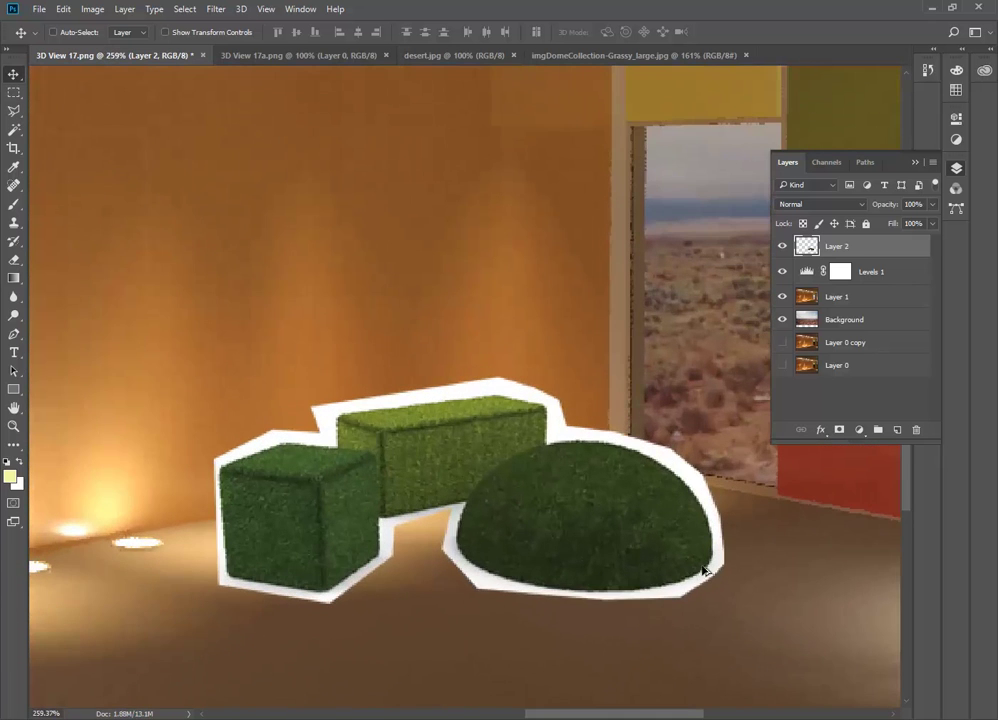
pyautogui.keyDown('alt'); pyautogui.scroll(2, 703, 570); pyautogui.keyUp('alt')
pyautogui.keyDown('alt'); pyautogui.scroll(-6, 422, 495); pyautogui.keyUp('alt')
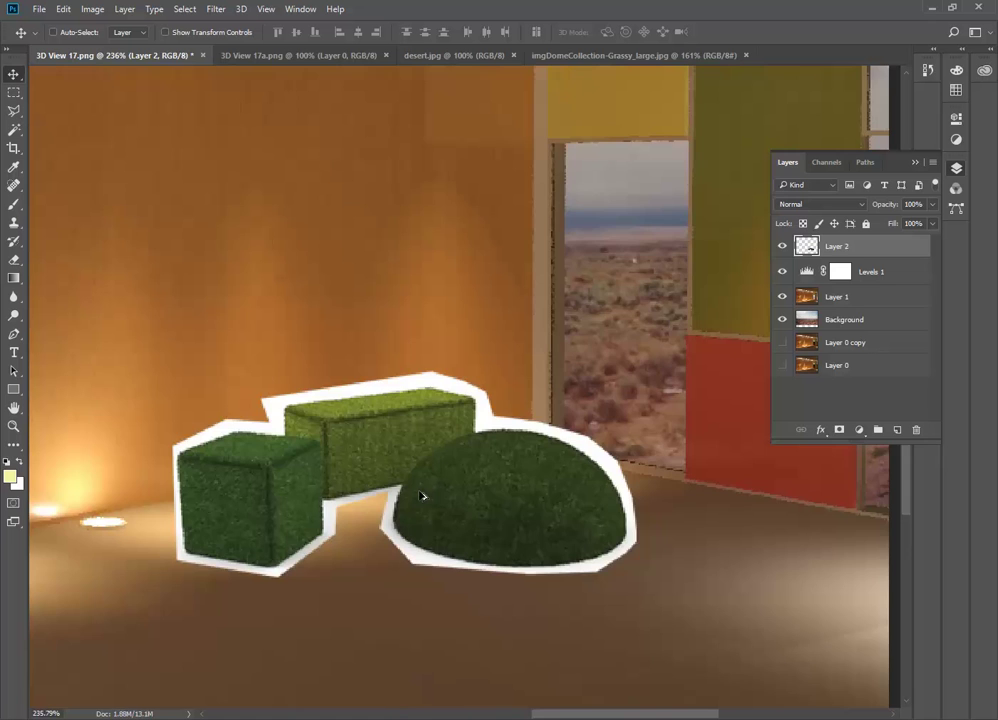
pyautogui.keyDown('alt'); pyautogui.scroll(3, 518, 623); pyautogui.keyUp('alt')
pyautogui.keyDown('alt'); pyautogui.scroll(2, 518, 623); pyautogui.keyUp('alt')
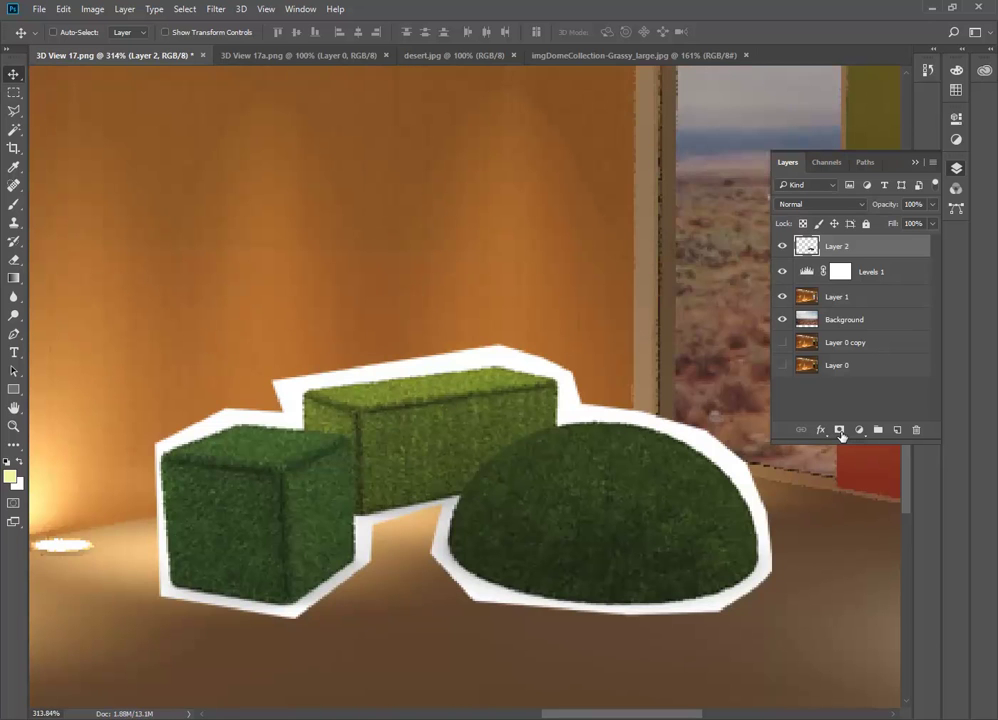
pyautogui.click(124, 9)
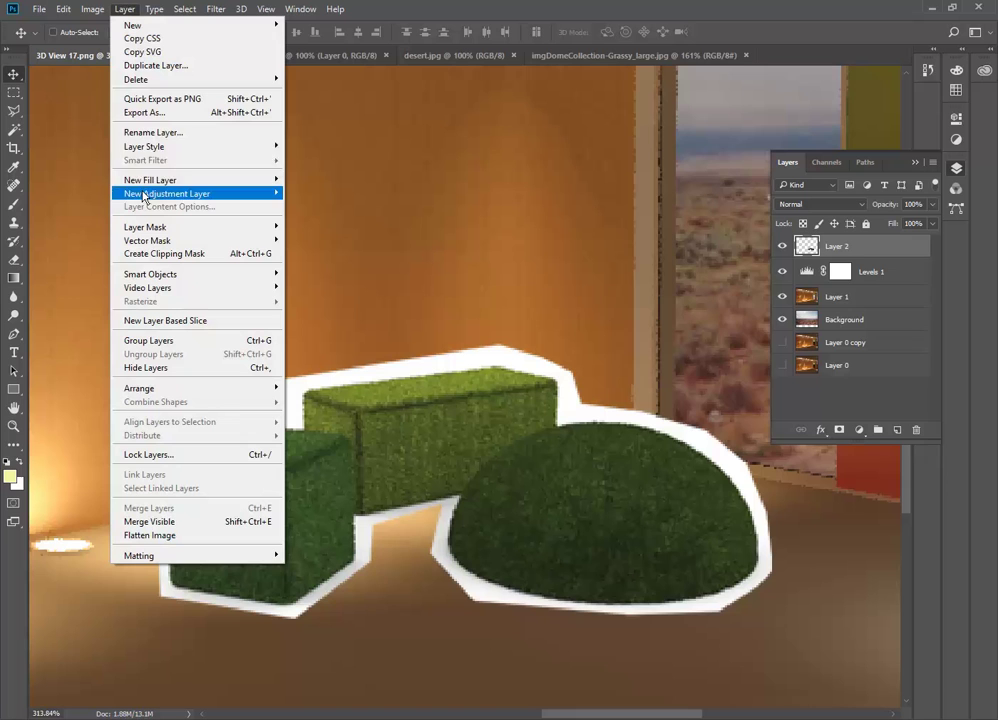
pyautogui.moveTo(207, 229)
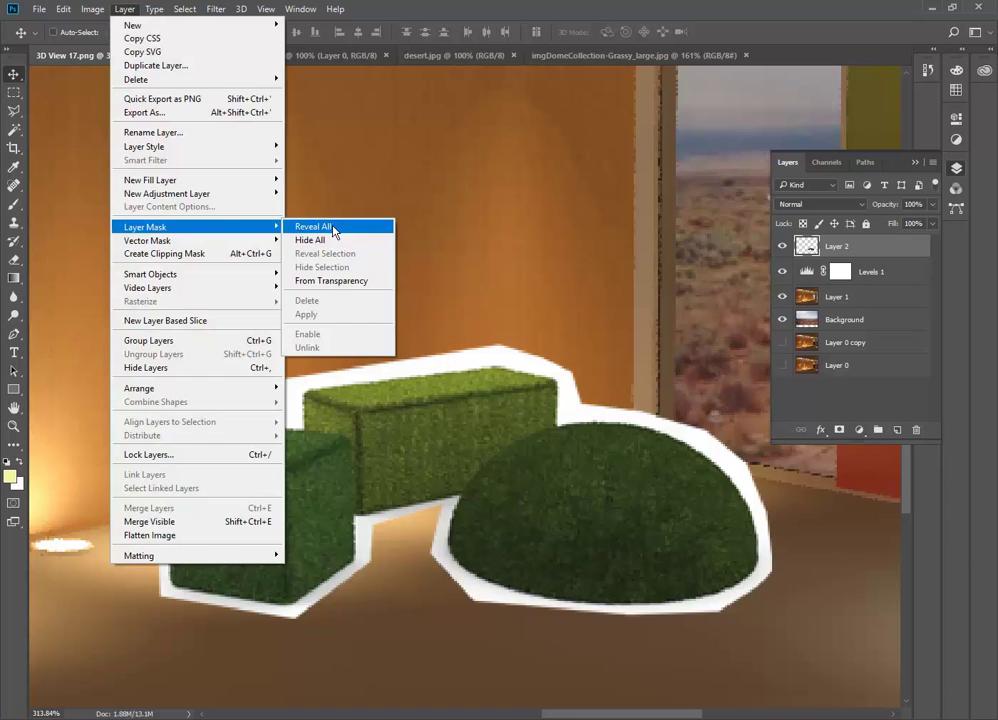
pyautogui.click(124, 9)
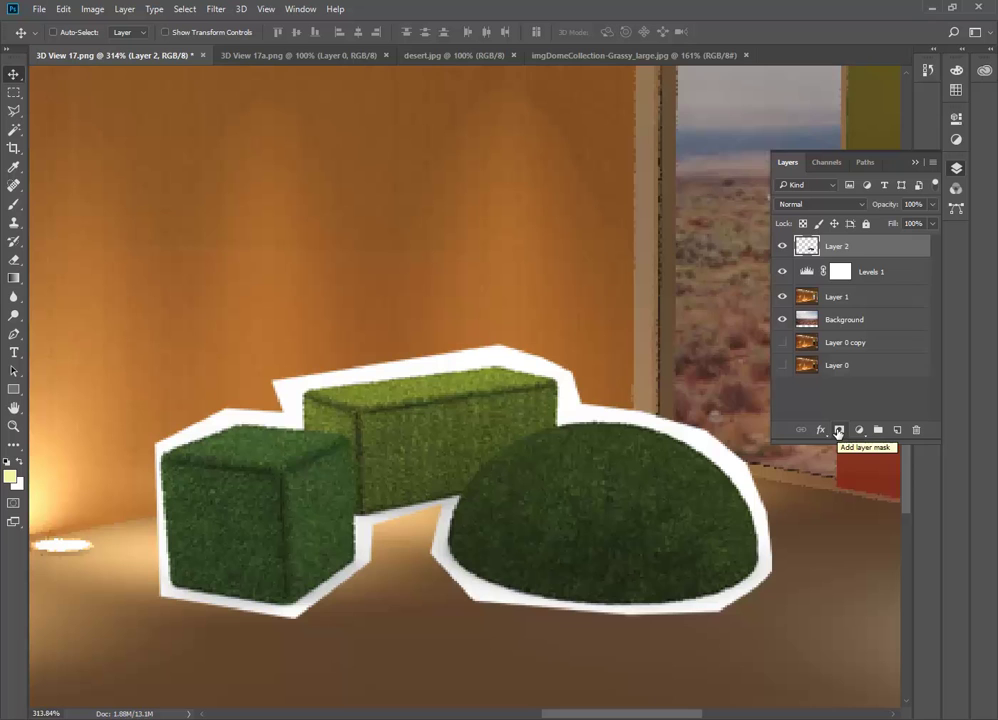
pyautogui.click(838, 430)
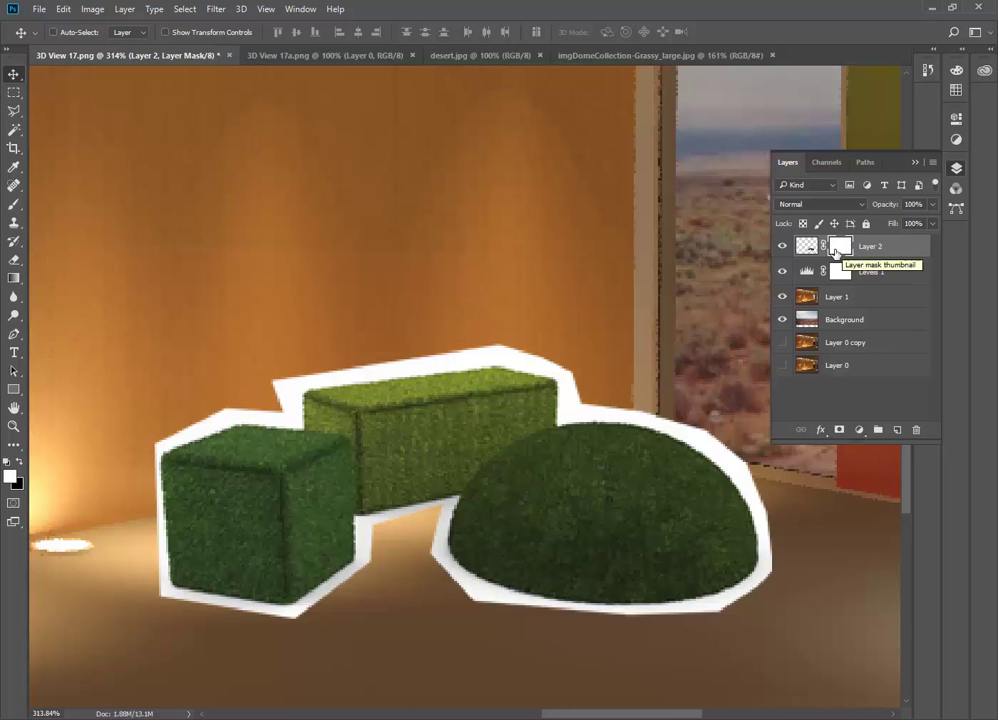
# Activate the Brush tool and compare Layer 1, Layer 2's mask and Layer 2's image as active targets, toggling Layer 2's visibility off and on.
pyautogui.click(13, 206)
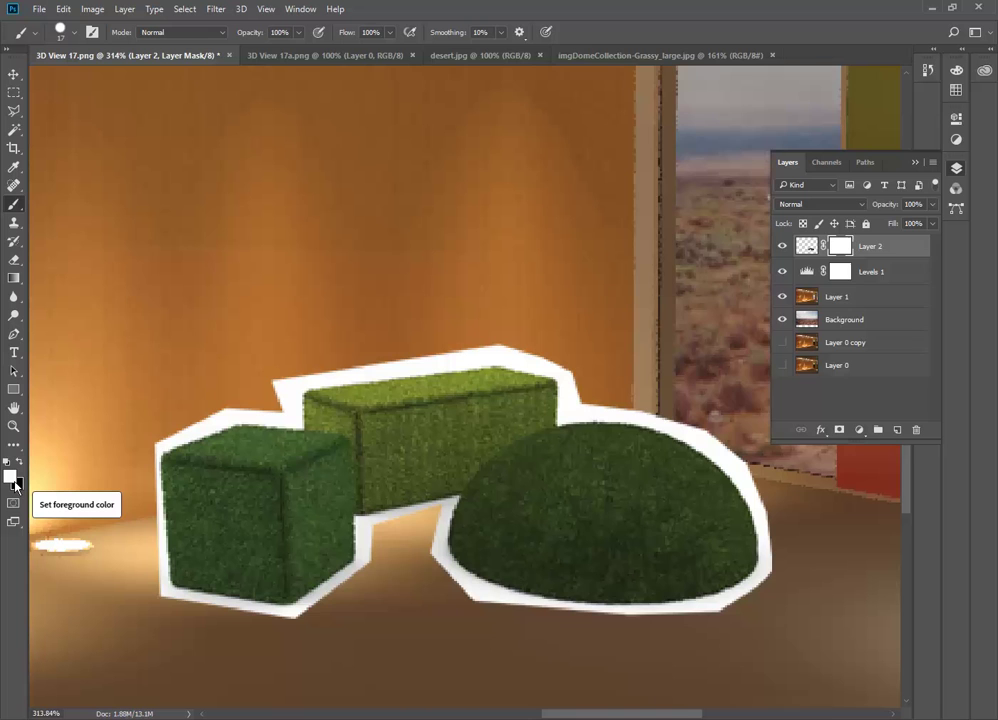
pyautogui.click(806, 298)
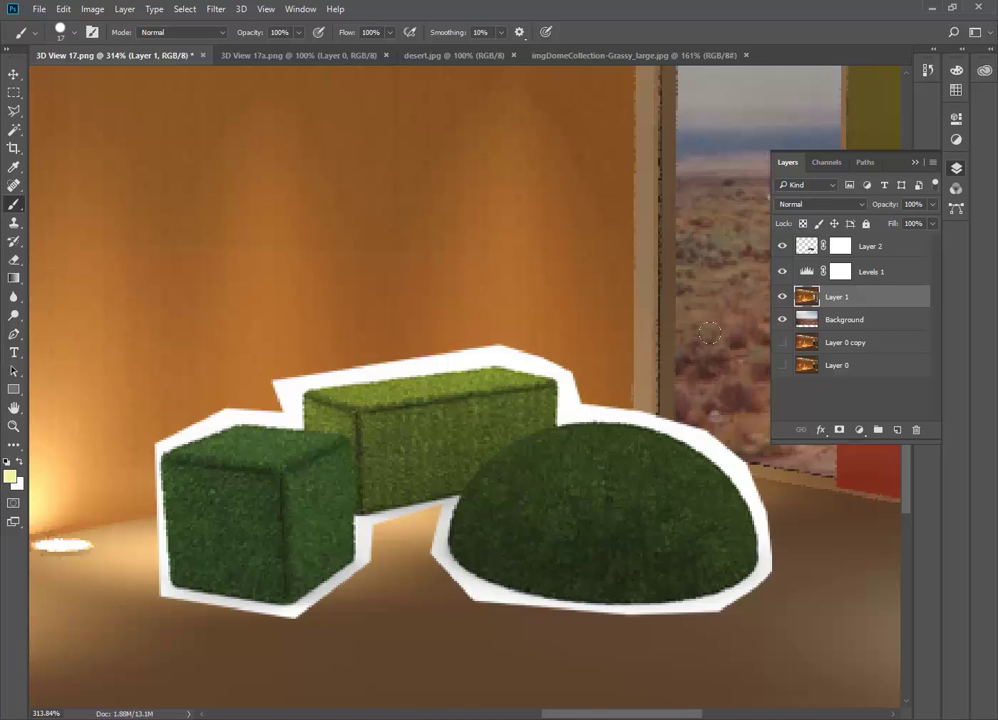
pyautogui.click(840, 248)
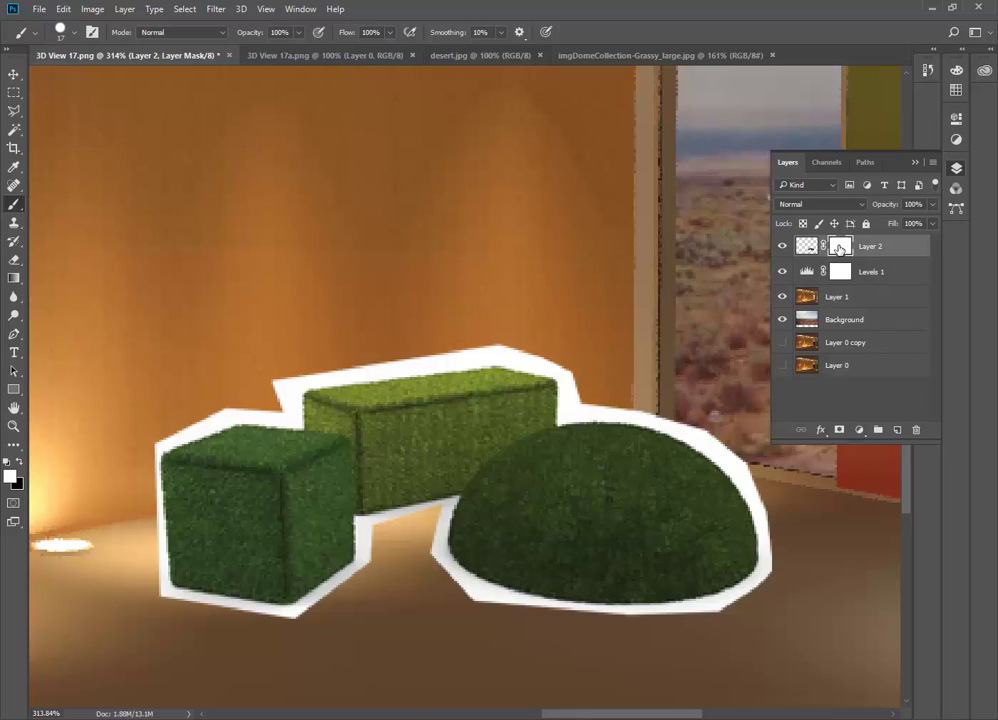
pyautogui.click(806, 247)
pyautogui.click(782, 246)
pyautogui.click(782, 246)
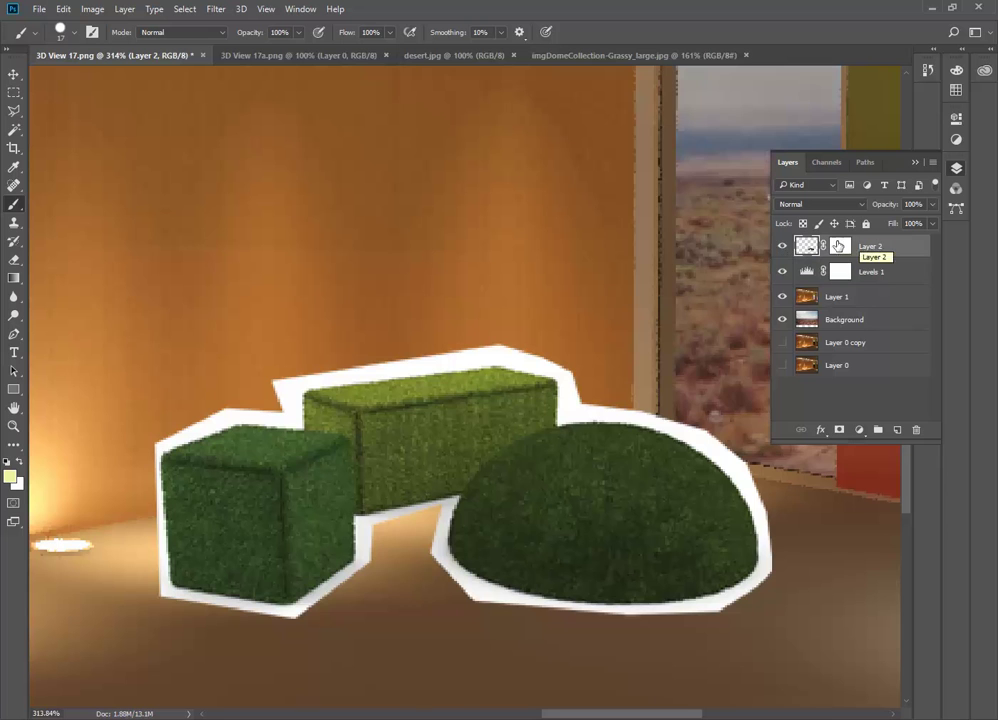
# Paint black with the 17 px brush on Layer 2's mask to hide white fringe along the bench's upper edge and around the dome.
pyautogui.click(841, 247)
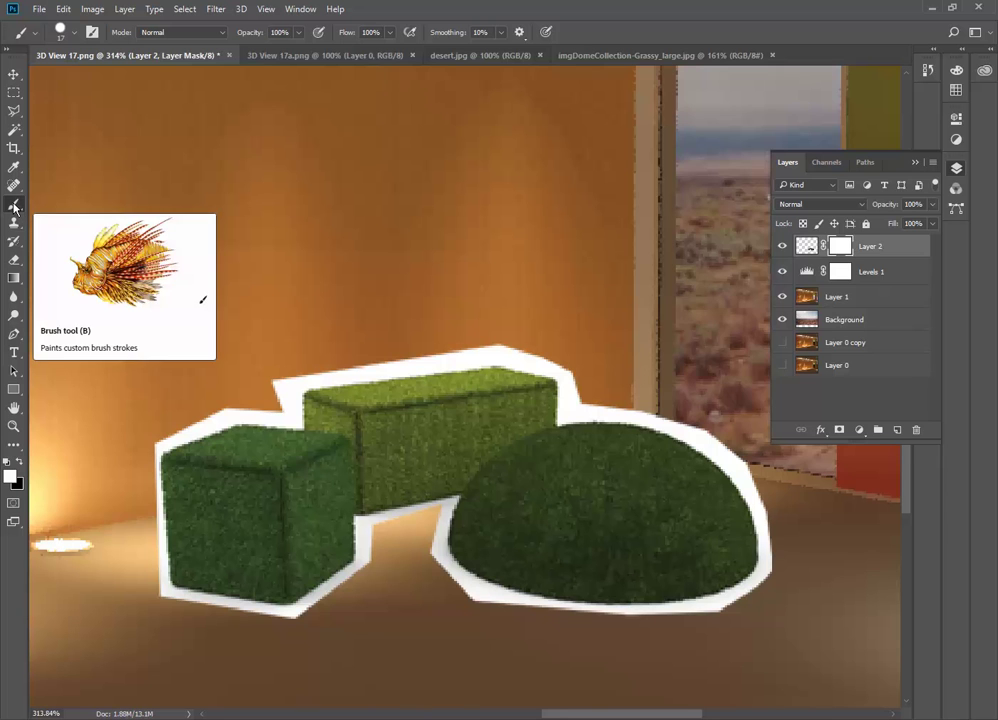
pyautogui.click(18, 463)
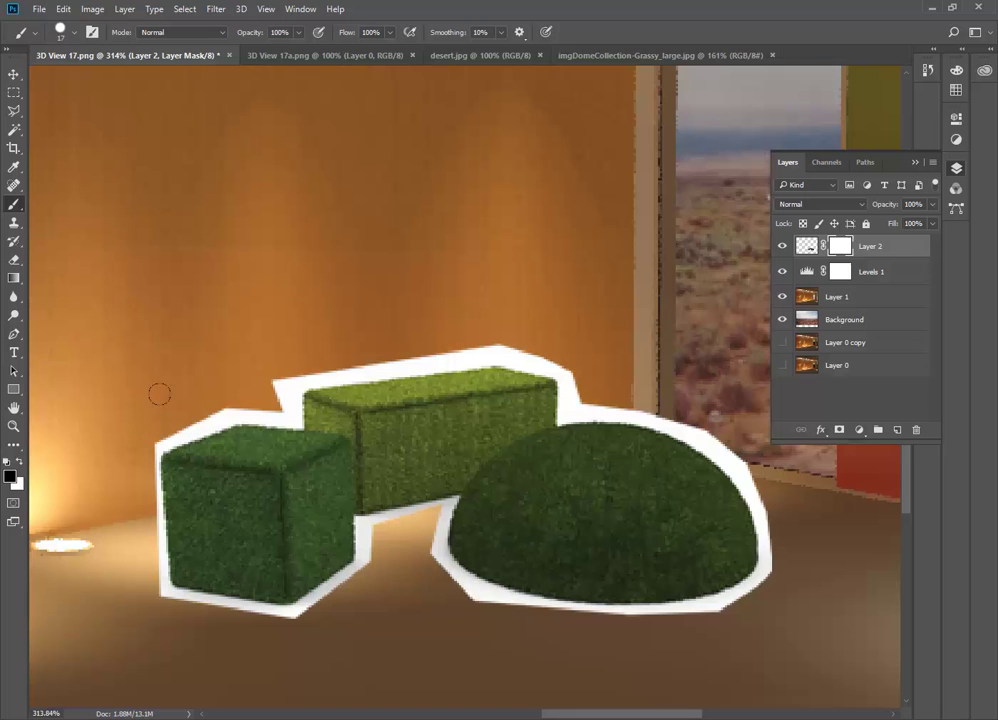
pyautogui.moveTo(215, 368)
pyautogui.mouseDown()
pyautogui.moveTo(261, 370)
pyautogui.moveTo(419, 334)
pyautogui.moveTo(511, 327)
pyautogui.moveTo(585, 366)
pyautogui.moveTo(578, 398)
pyautogui.moveTo(700, 432)
pyautogui.moveTo(738, 462)
pyautogui.moveTo(771, 570)
pyautogui.moveTo(738, 598)
pyautogui.moveTo(596, 621)
pyautogui.moveTo(470, 606)
pyautogui.mouseUp()
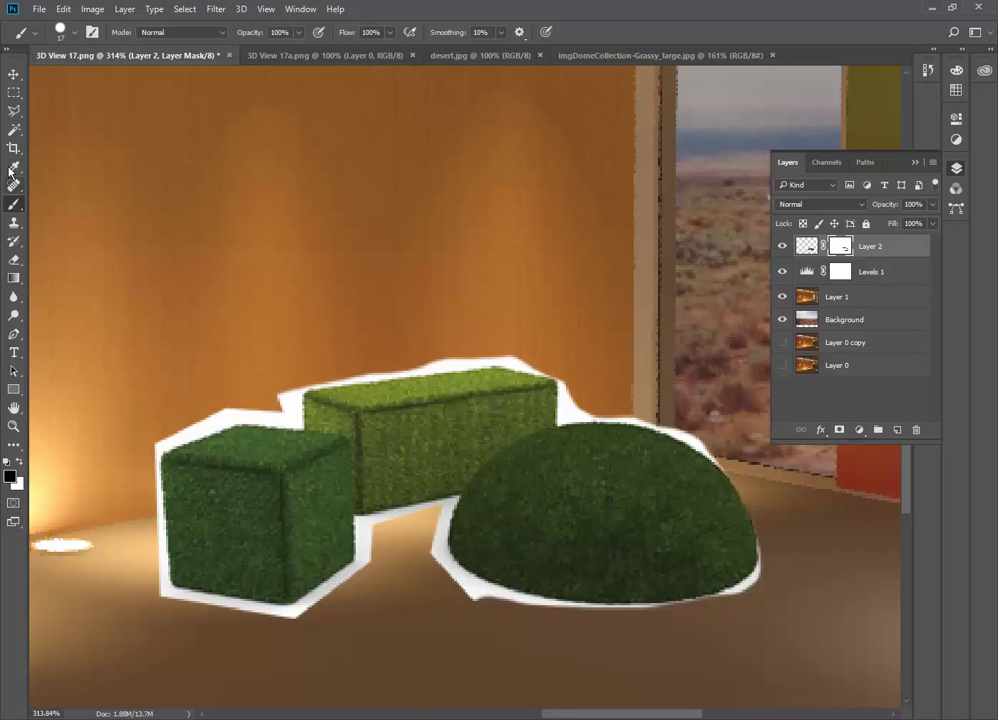
# Select the remaining white border around the grass furniture with the Magic Wand at tolerance 32 and fill it black on Layer 2's mask.
pyautogui.click(14, 131)
pyautogui.click(290, 411)
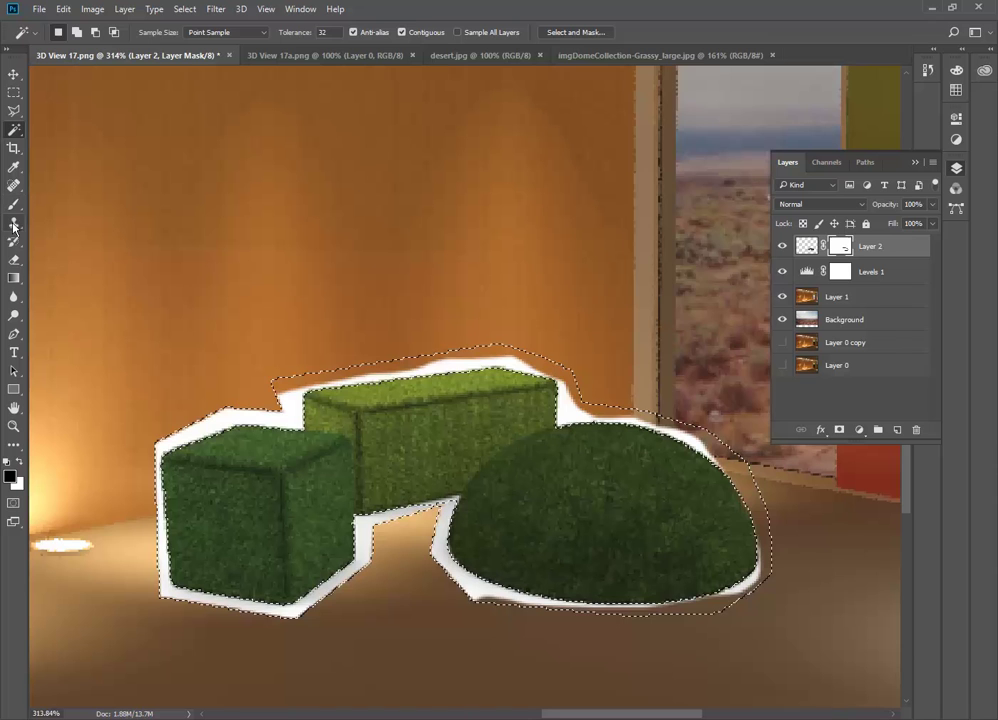
pyautogui.click(13, 278)
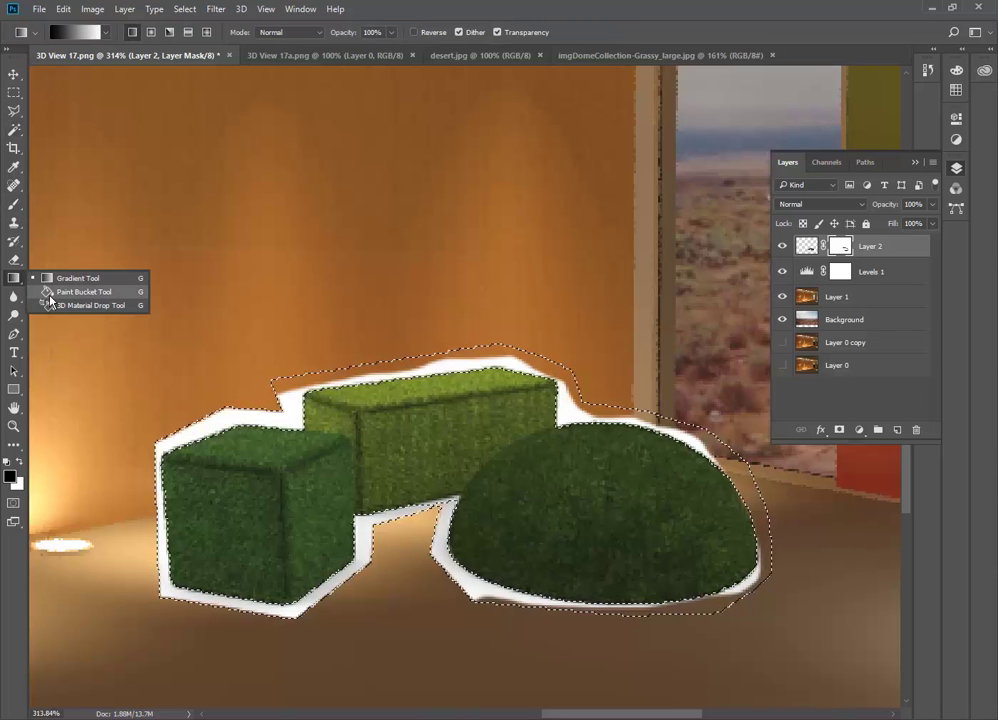
pyautogui.click(50, 292)
pyautogui.click(305, 527)
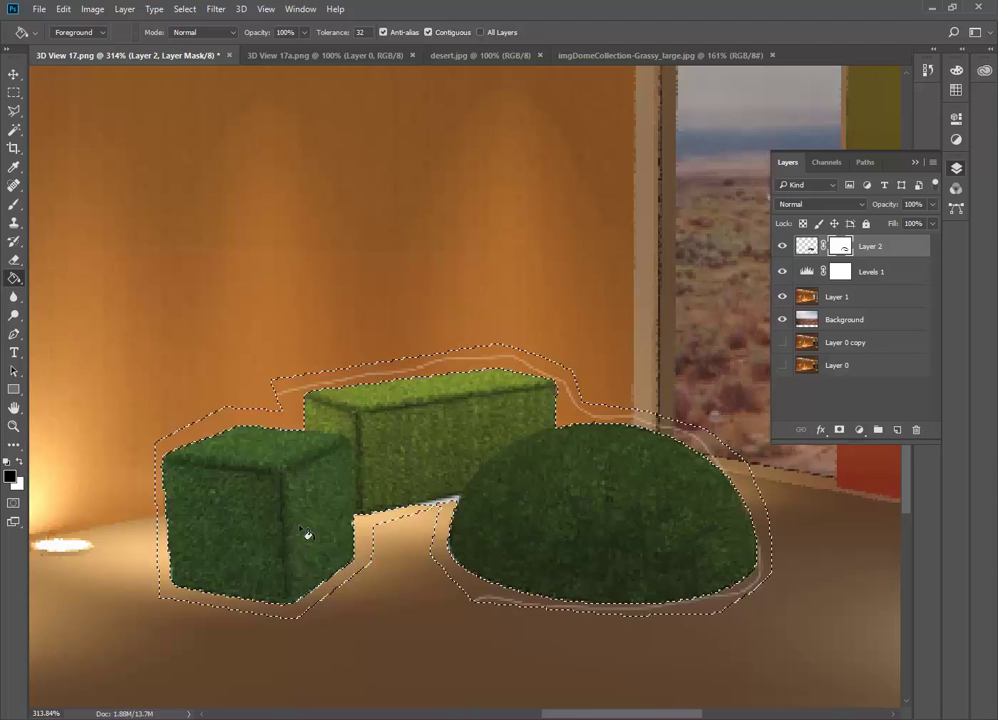
# Deselect the border and paint out the leftover white sliver between the bench and dome on Layer 2's mask with a 3 px black brush.
pyautogui.click(13, 74)
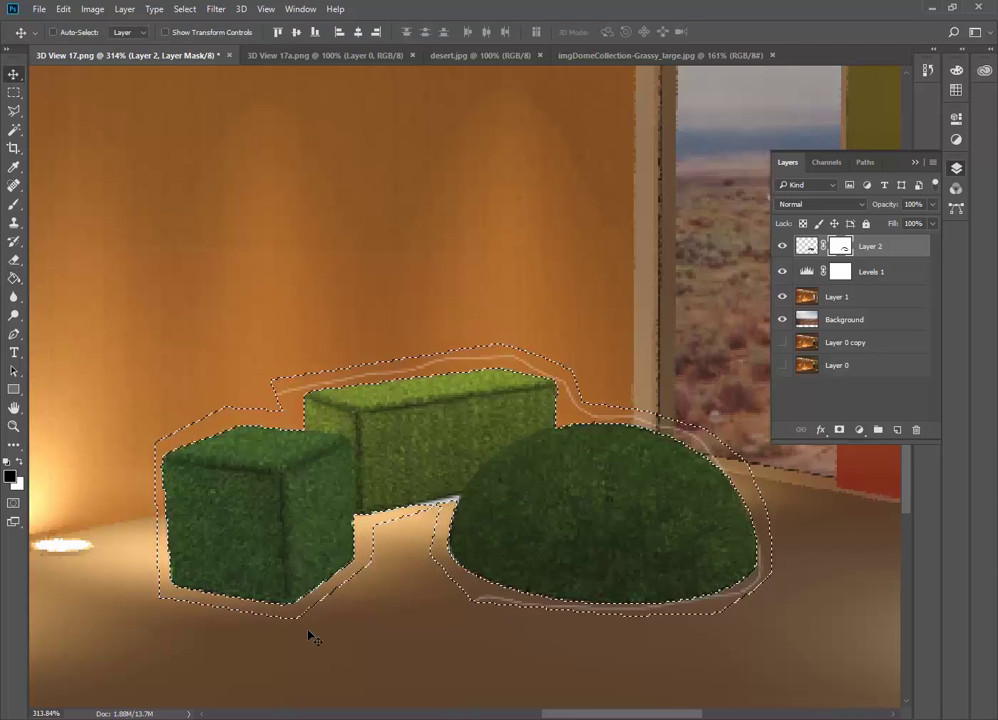
pyautogui.keyDown('alt'); pyautogui.scroll(2, 453, 505); pyautogui.keyUp('alt')
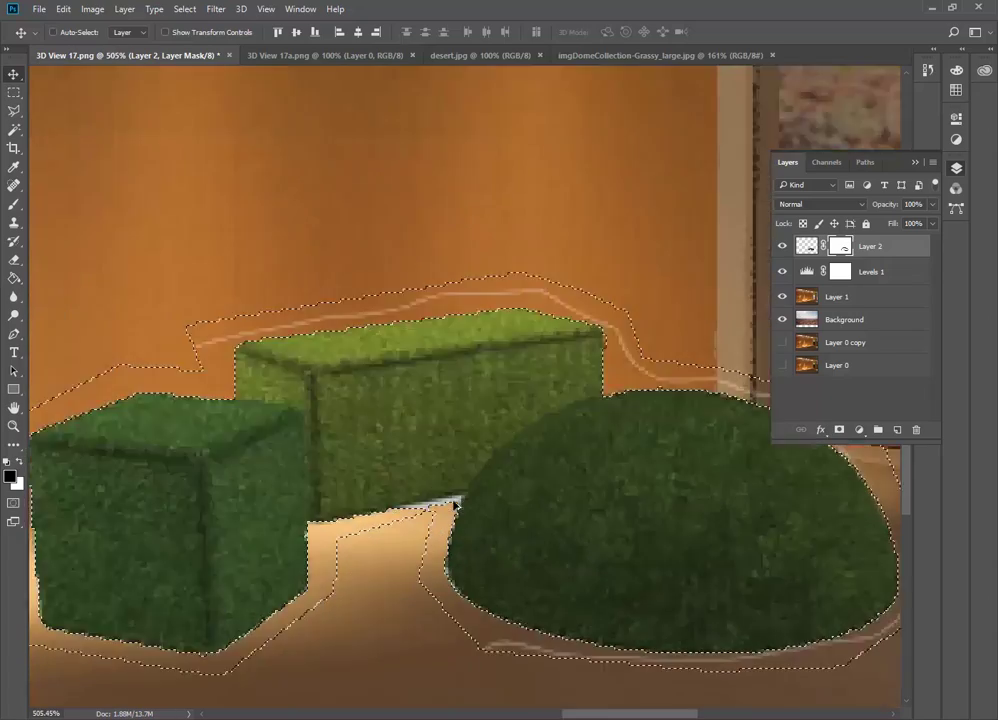
pyautogui.keyDown('alt'); pyautogui.scroll(5, 453, 505); pyautogui.keyUp('alt')
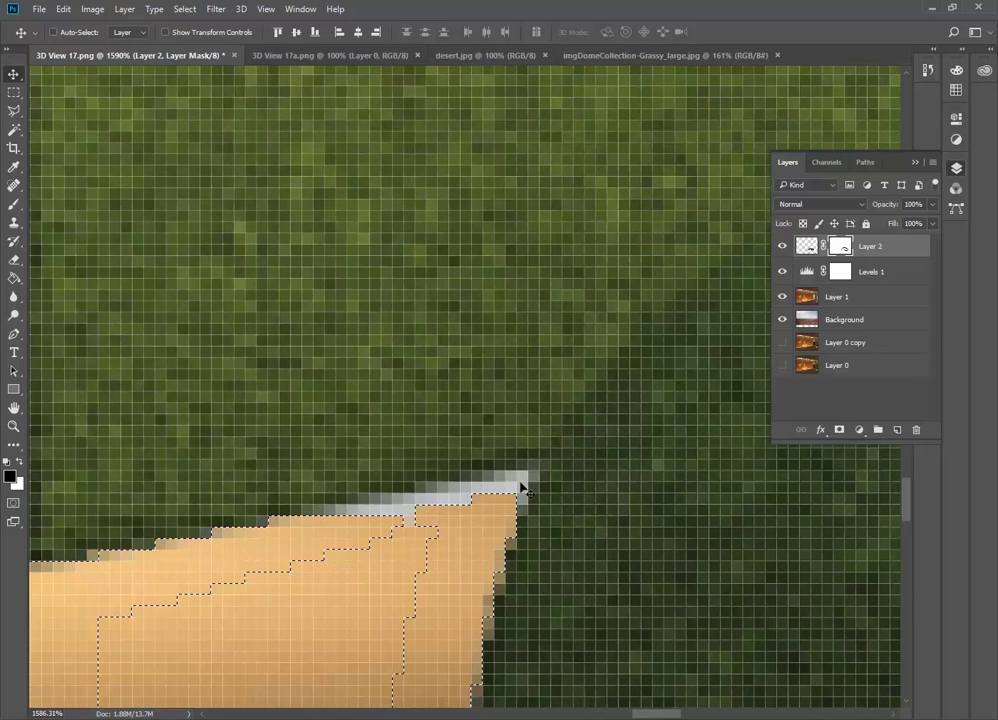
pyautogui.click(183, 9)
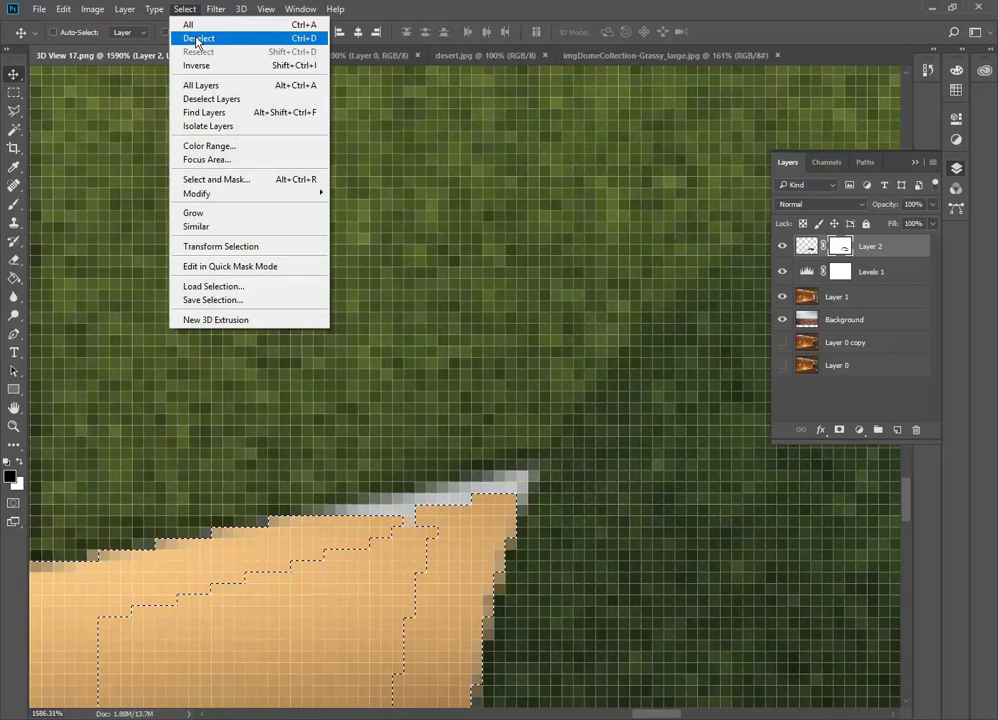
pyautogui.click(197, 39)
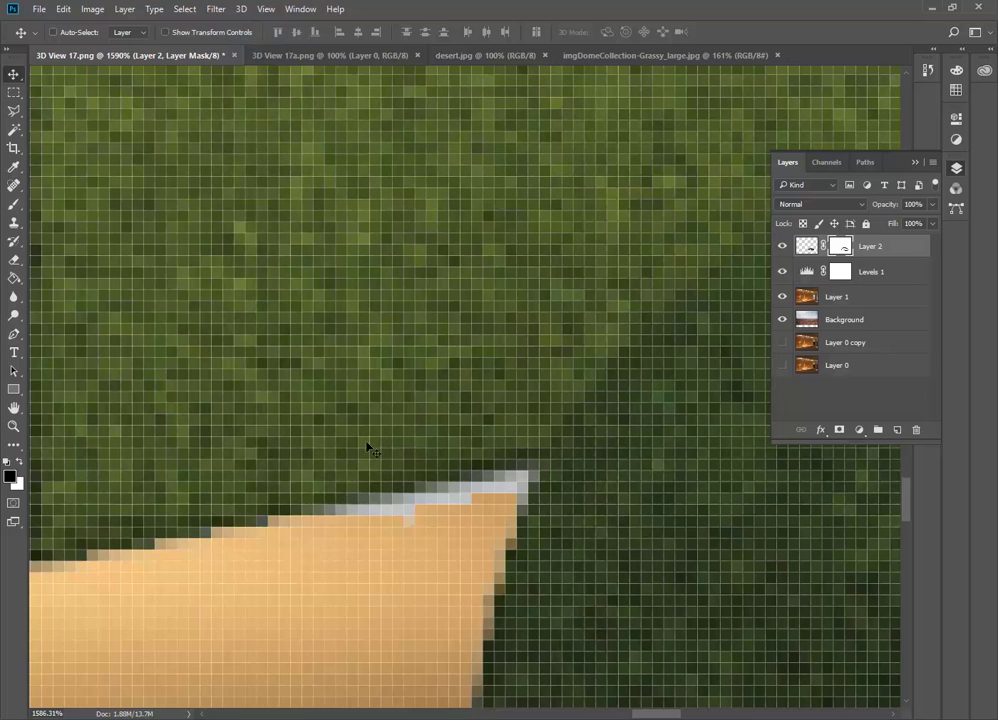
pyautogui.click(13, 204)
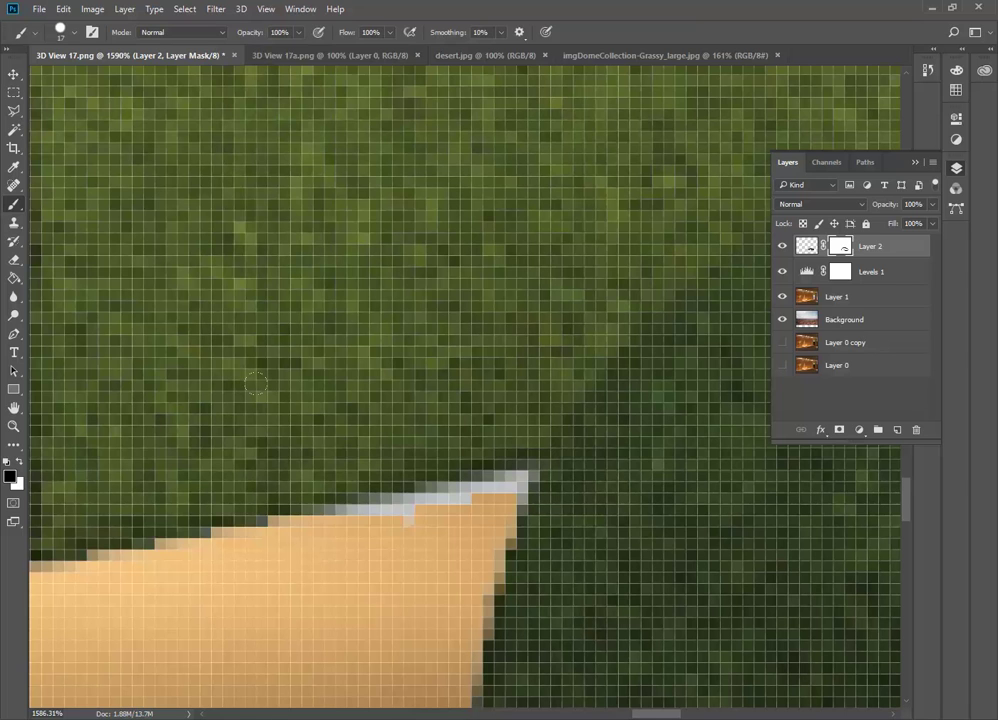
pyautogui.rightClick(341, 474)
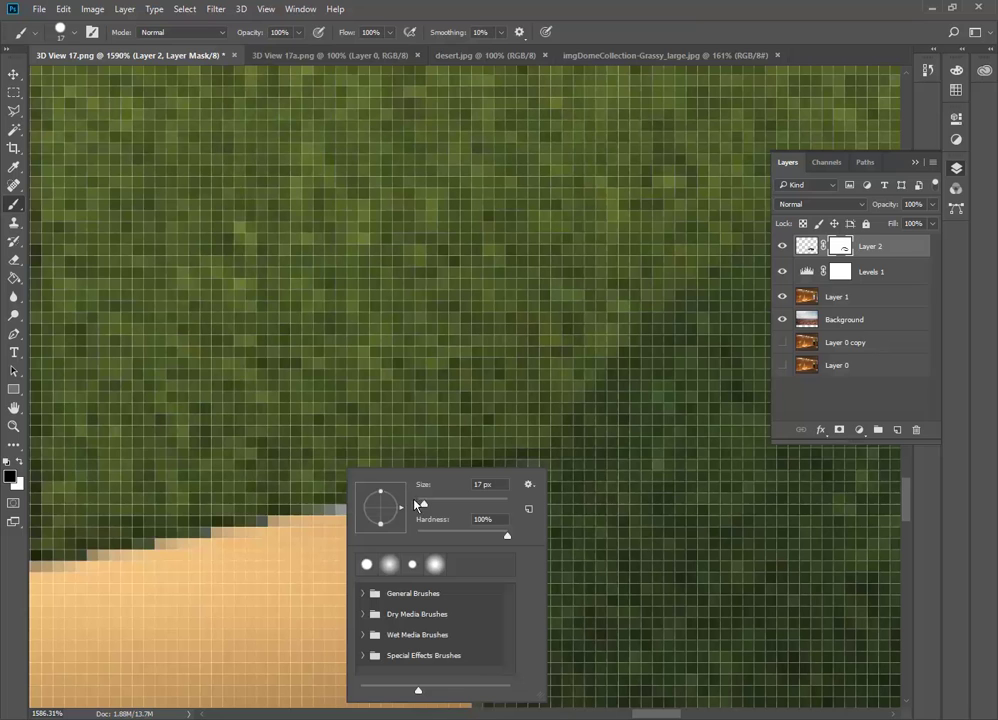
pyautogui.click(597, 54)
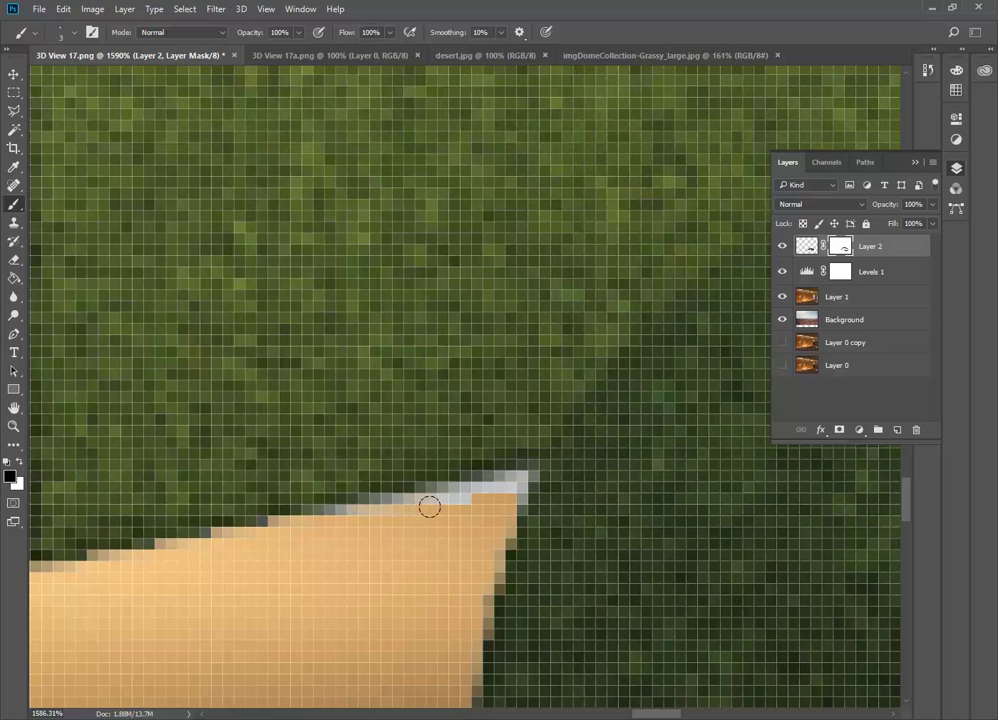
pyautogui.moveTo(491, 488)
pyautogui.mouseDown()
pyautogui.moveTo(508, 475)
pyautogui.moveTo(451, 499)
pyautogui.mouseUp()
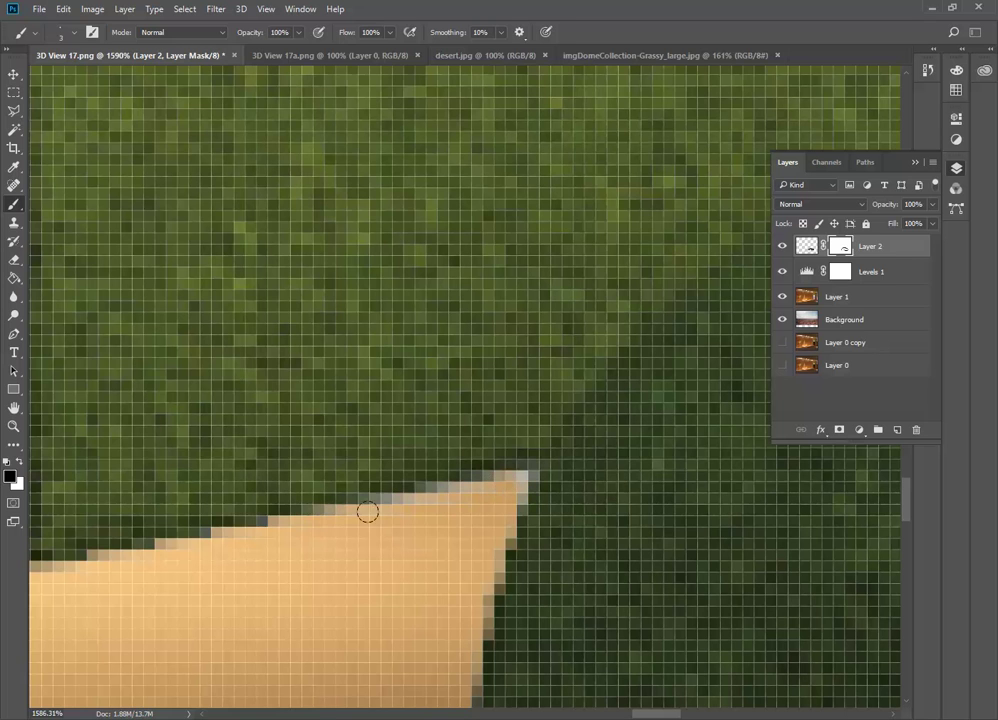
pyautogui.moveTo(508, 477); pyautogui.dragTo(552, 432)
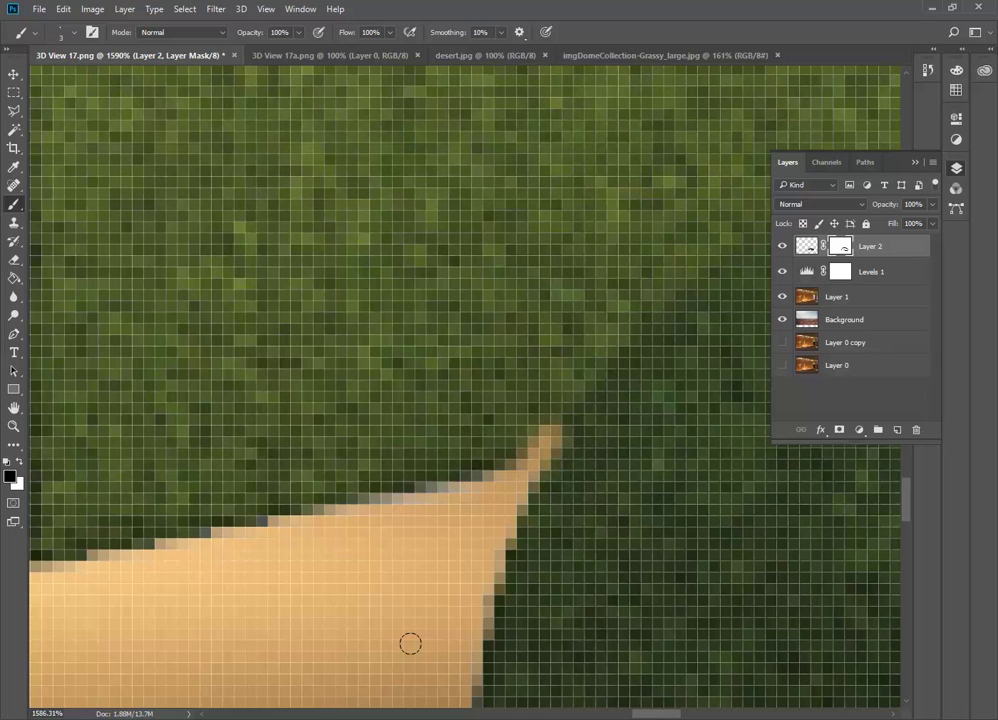
# Paint white with the 3 px brush on Layer 2's mask to restore the grass at the tip of the gap between bench and dome.
pyautogui.click(20, 461)
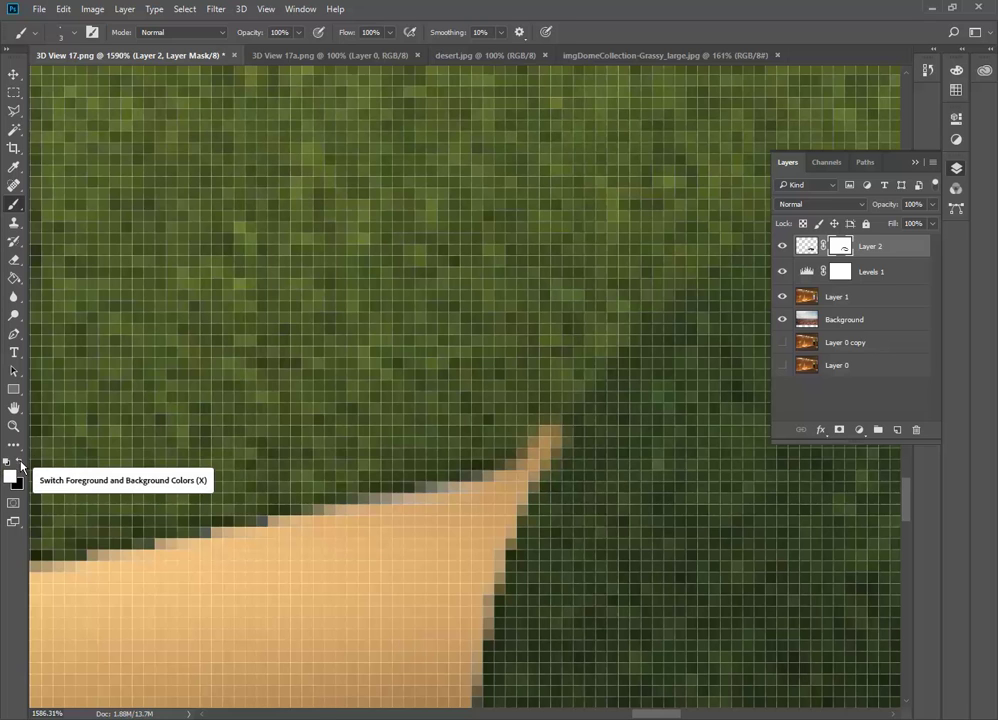
pyautogui.moveTo(581, 420); pyautogui.dragTo(548, 438)
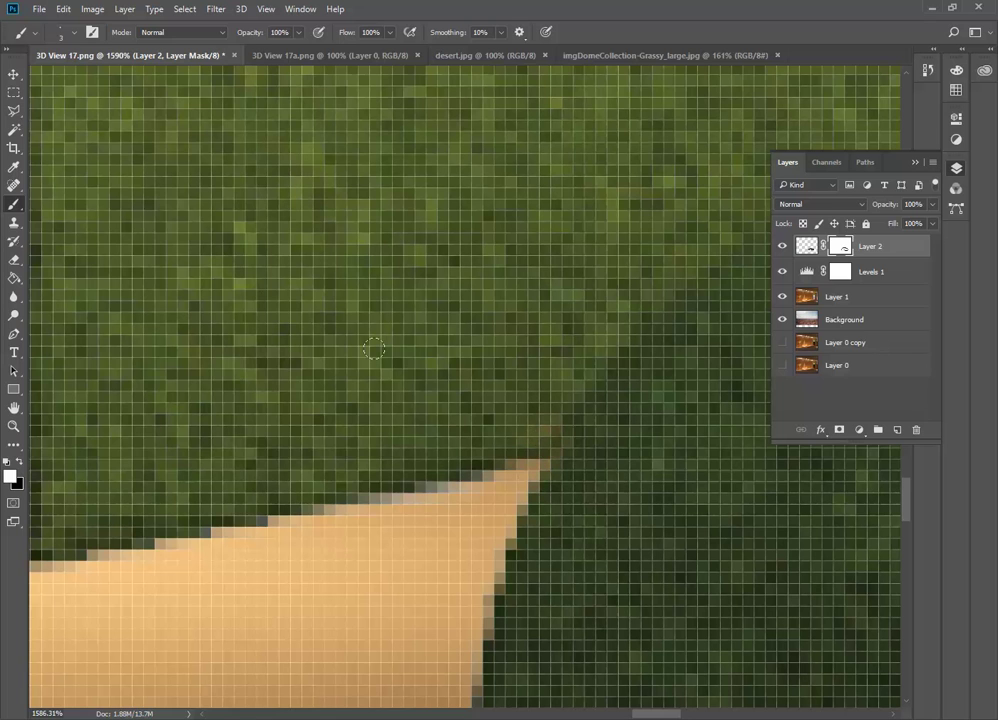
# Paint black with a 6 px brush on Layer 2's mask to remove the thin leftover outline above the bench and around the dome.
pyautogui.keyDown('alt'); pyautogui.scroll(-5, 373, 402); pyautogui.keyUp('alt')
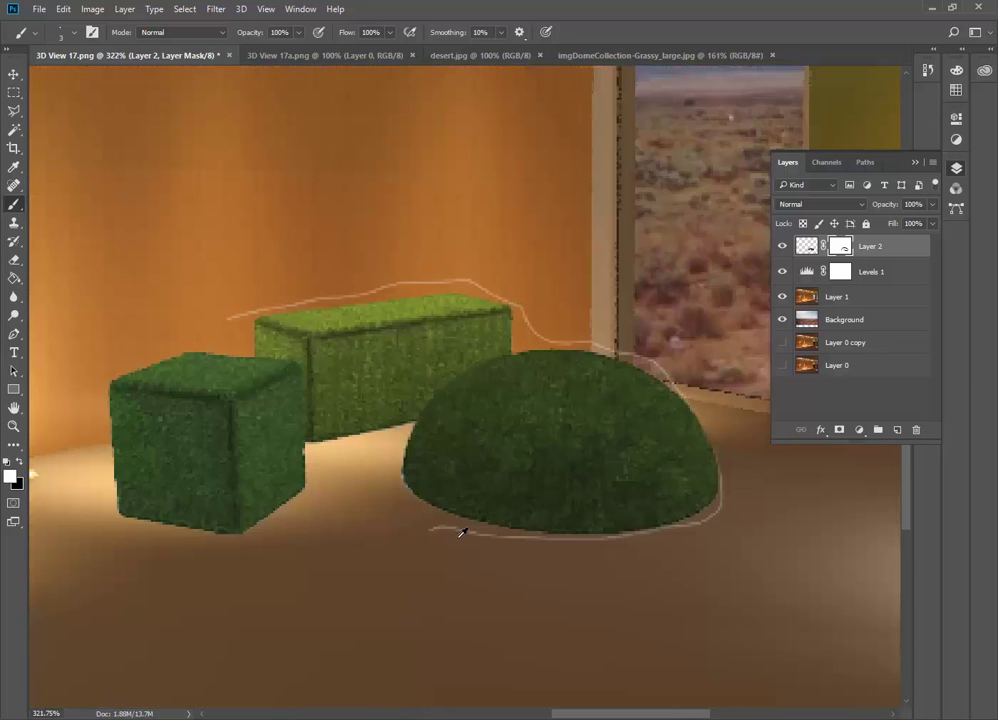
pyautogui.keyDown('alt'); pyautogui.scroll(3, 474, 464); pyautogui.keyUp('alt')
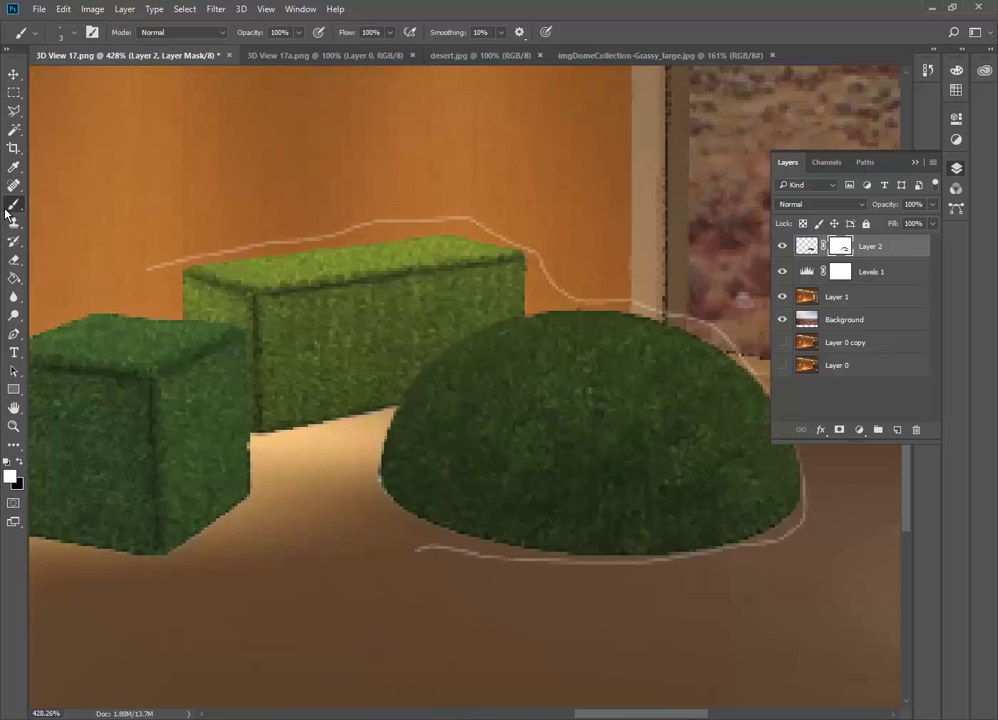
pyautogui.click(18, 463)
pyautogui.moveTo(149, 270)
pyautogui.mouseDown()
pyautogui.moveTo(252, 243)
pyautogui.moveTo(461, 216)
pyautogui.moveTo(523, 241)
pyautogui.moveTo(543, 265)
pyautogui.moveTo(597, 292)
pyautogui.moveTo(566, 292)
pyautogui.moveTo(660, 316)
pyautogui.moveTo(642, 296)
pyautogui.moveTo(755, 356)
pyautogui.mouseUp()
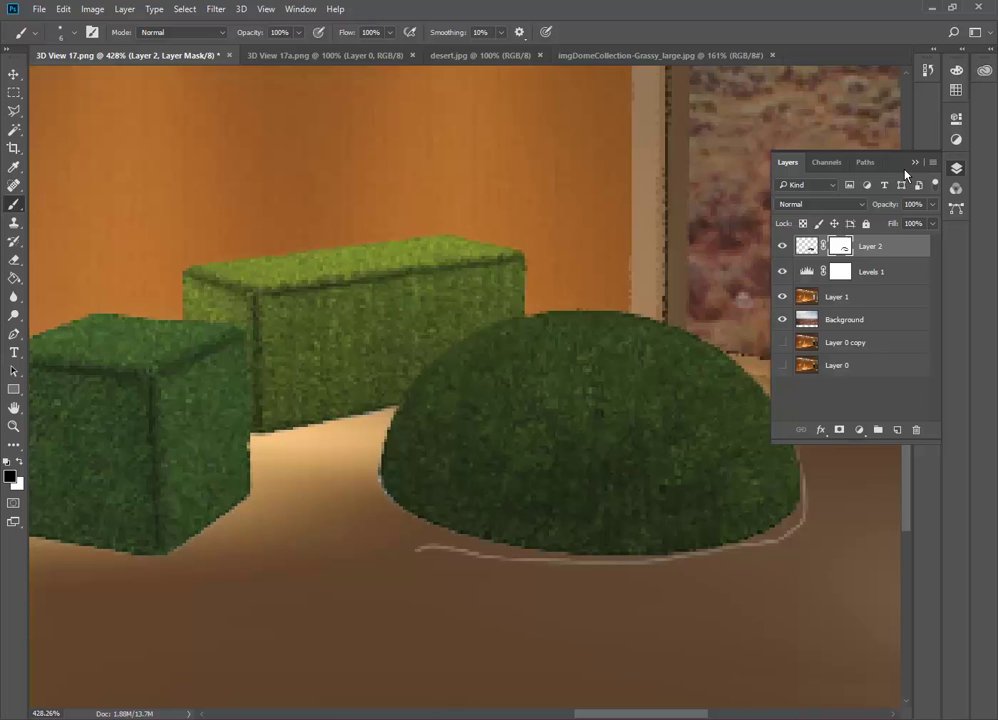
pyautogui.moveTo(658, 715); pyautogui.dragTo(678, 716)
pyautogui.moveTo(682, 467)
pyautogui.mouseDown()
pyautogui.moveTo(691, 515)
pyautogui.moveTo(686, 483)
pyautogui.moveTo(688, 518)
pyautogui.moveTo(673, 535)
pyautogui.moveTo(595, 561)
pyautogui.moveTo(602, 555)
pyautogui.moveTo(525, 567)
pyautogui.mouseUp()
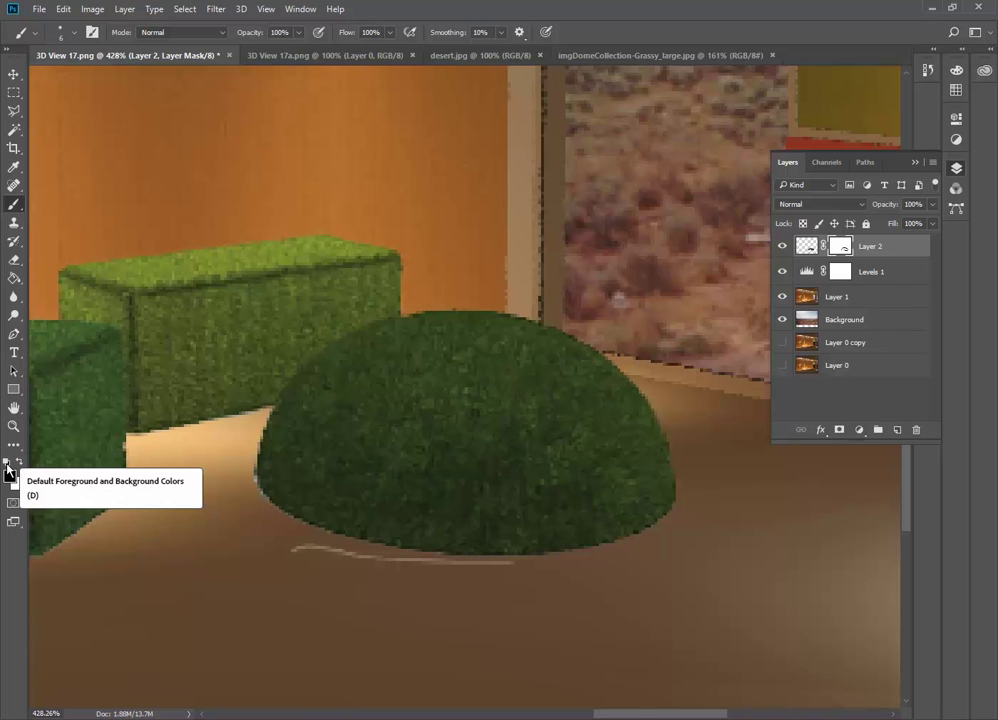
pyautogui.moveTo(522, 568); pyautogui.dragTo(286, 553)
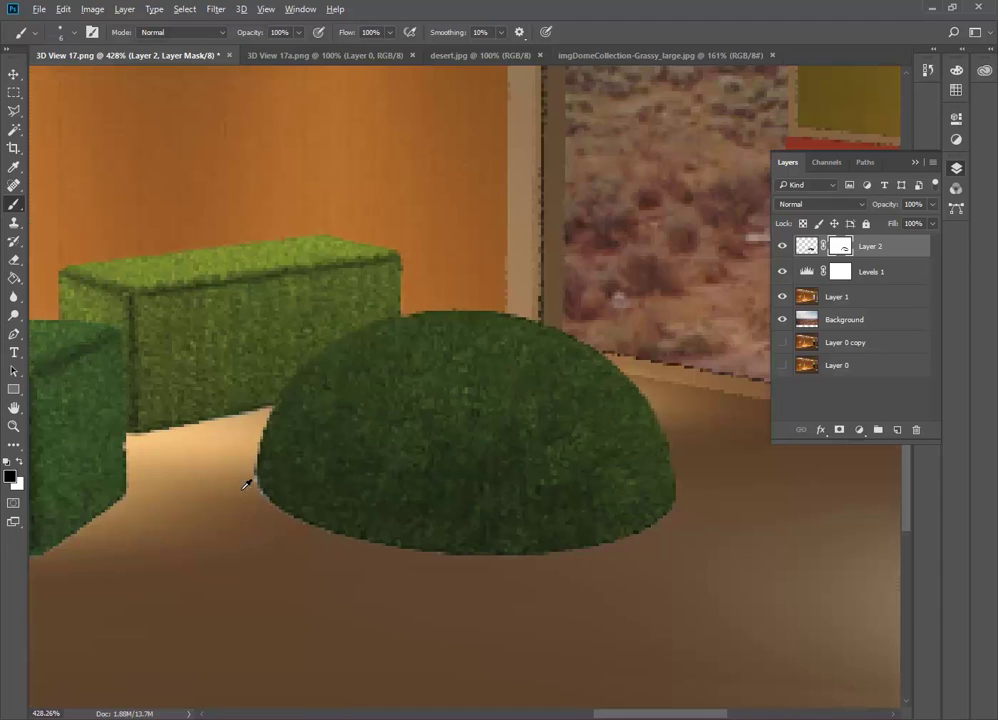
# Open the brush size and hardness settings for retouching the pale fringe along the dome's edge beside the bench gap.
pyautogui.keyDown('alt'); pyautogui.scroll(5, 247, 484); pyautogui.keyUp('alt')
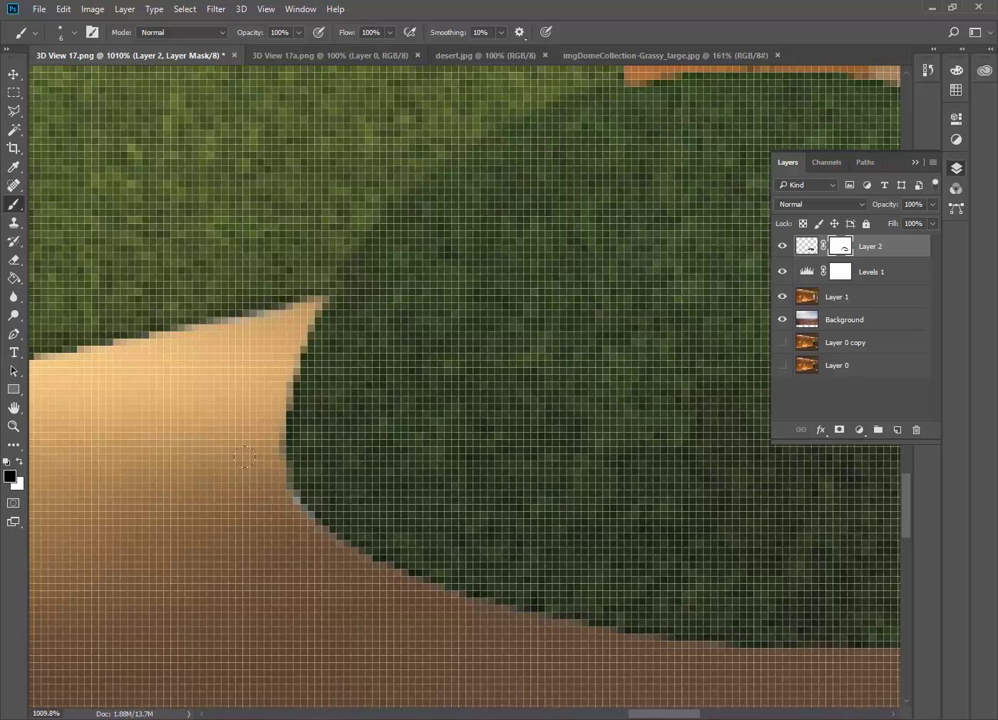
pyautogui.rightClick(236, 444)
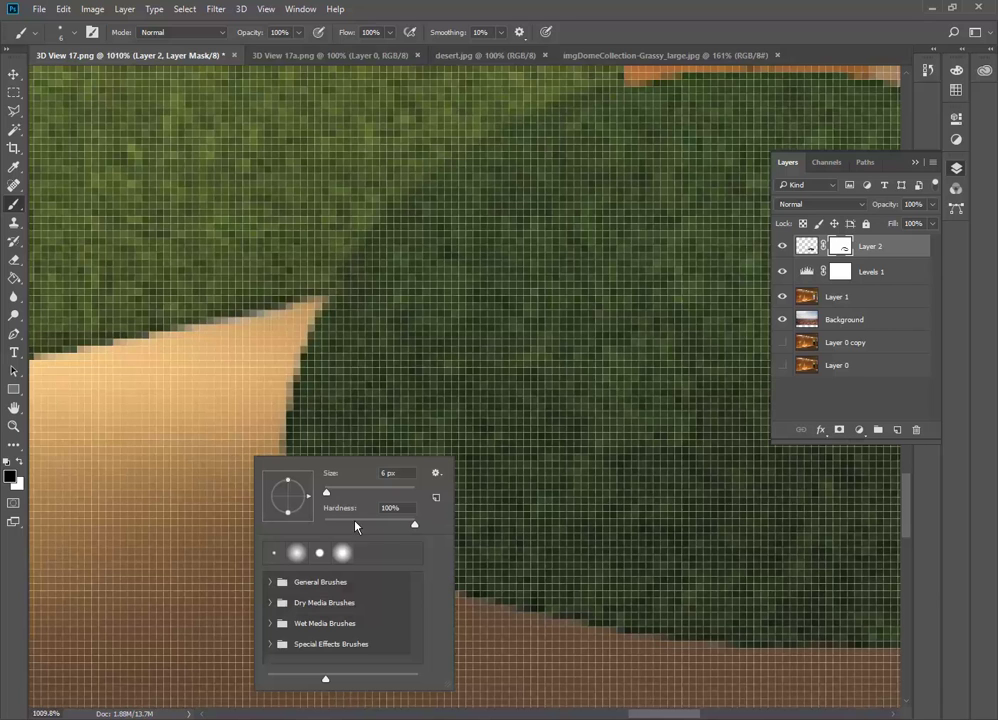
# Lower the brush hardness to 48% and mask out the light fringe along the grass dome's lower edge on Layer 2.
pyautogui.moveTo(412, 526); pyautogui.dragTo(364, 530)
pyautogui.press('Return')
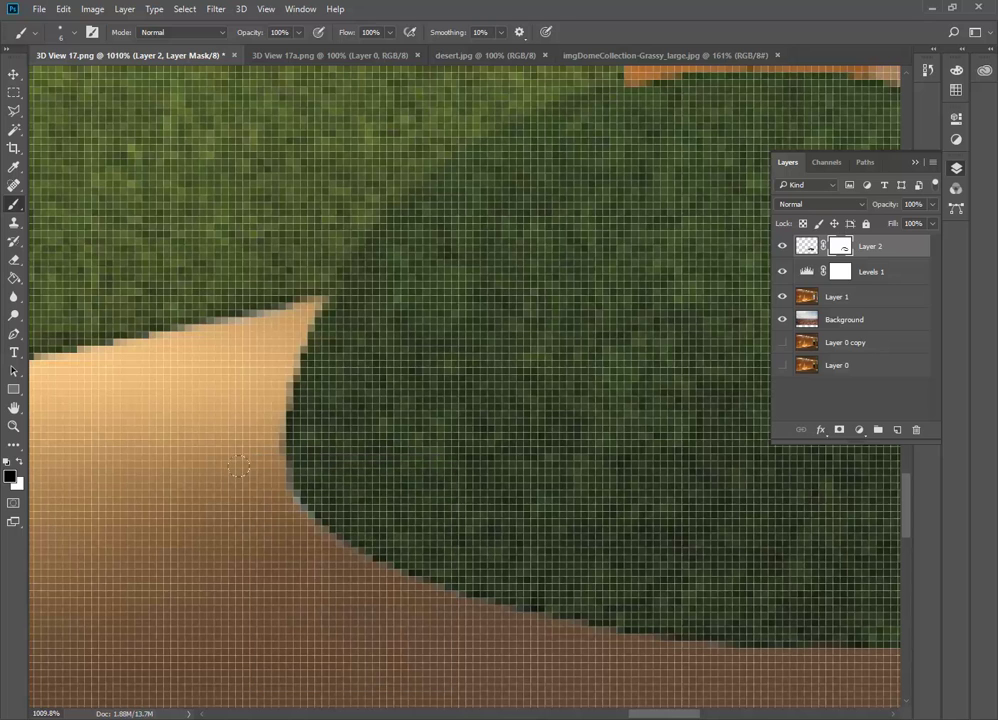
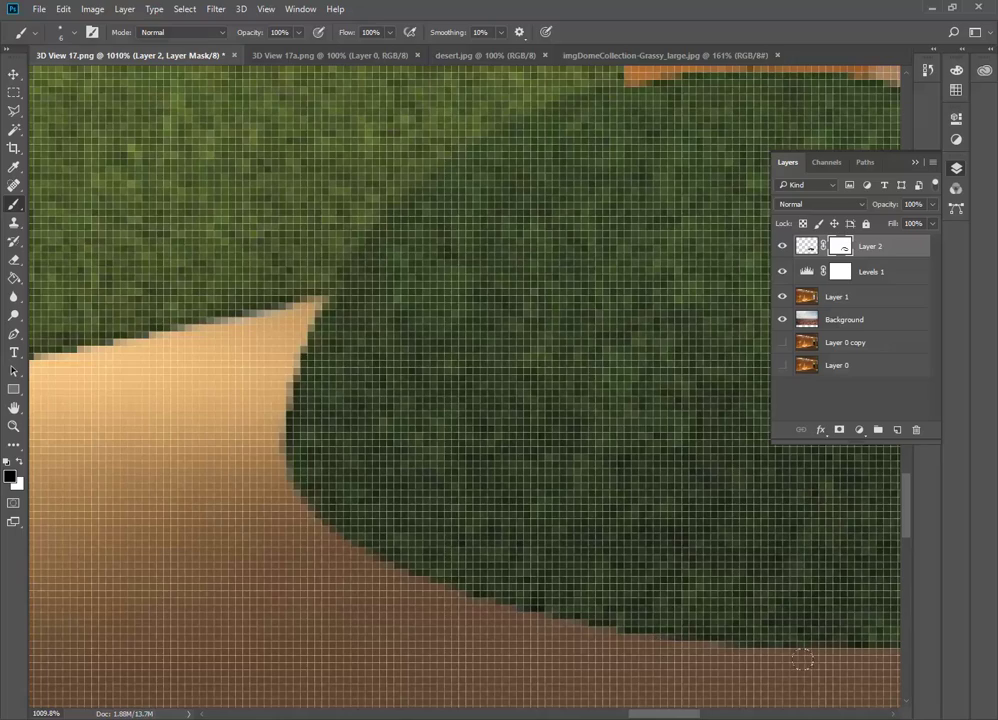
pyautogui.keyDown('alt'); pyautogui.scroll(-5, 231, 439); pyautogui.keyUp('alt')
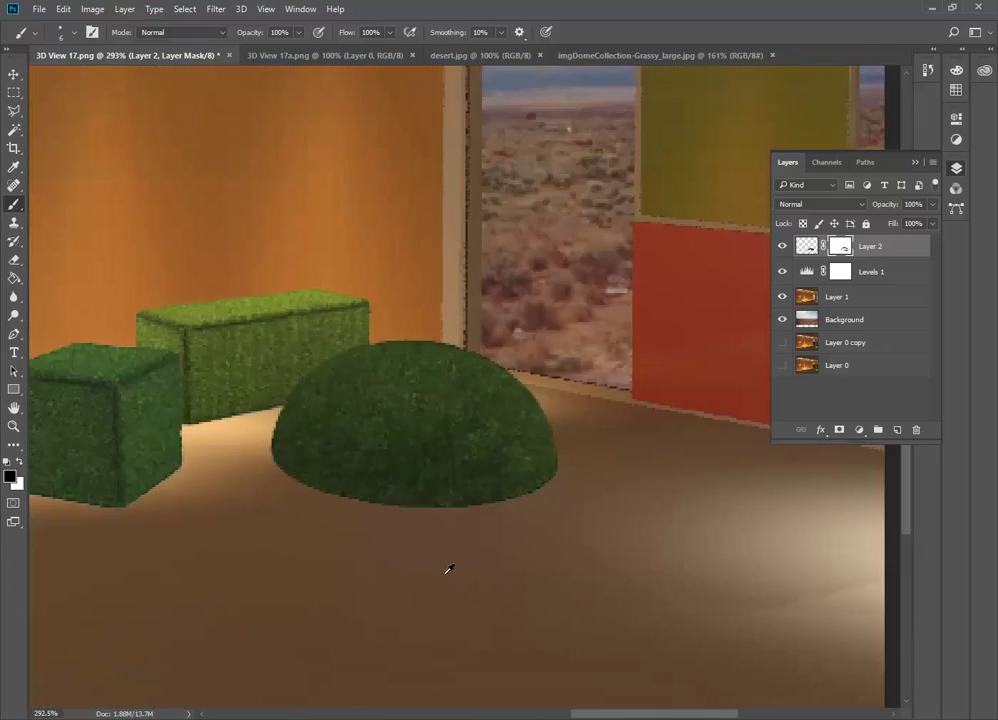
pyautogui.keyDown('alt'); pyautogui.scroll(5, 522, 486); pyautogui.keyUp('alt')
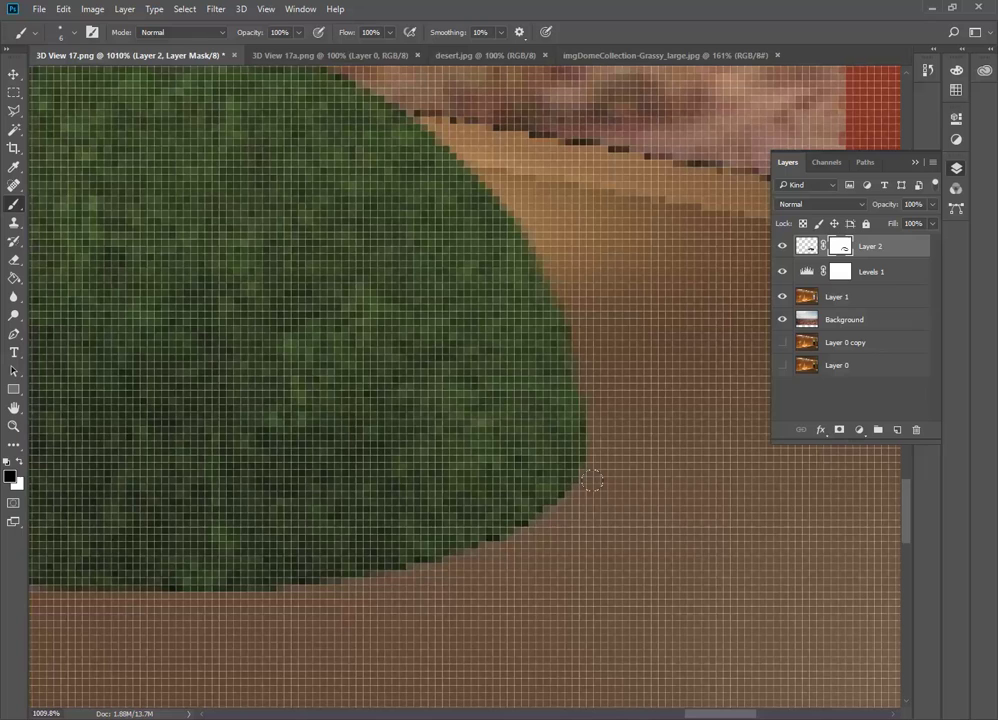
pyautogui.keyDown('alt'); pyautogui.scroll(-6, 511, 545); pyautogui.keyUp('alt')
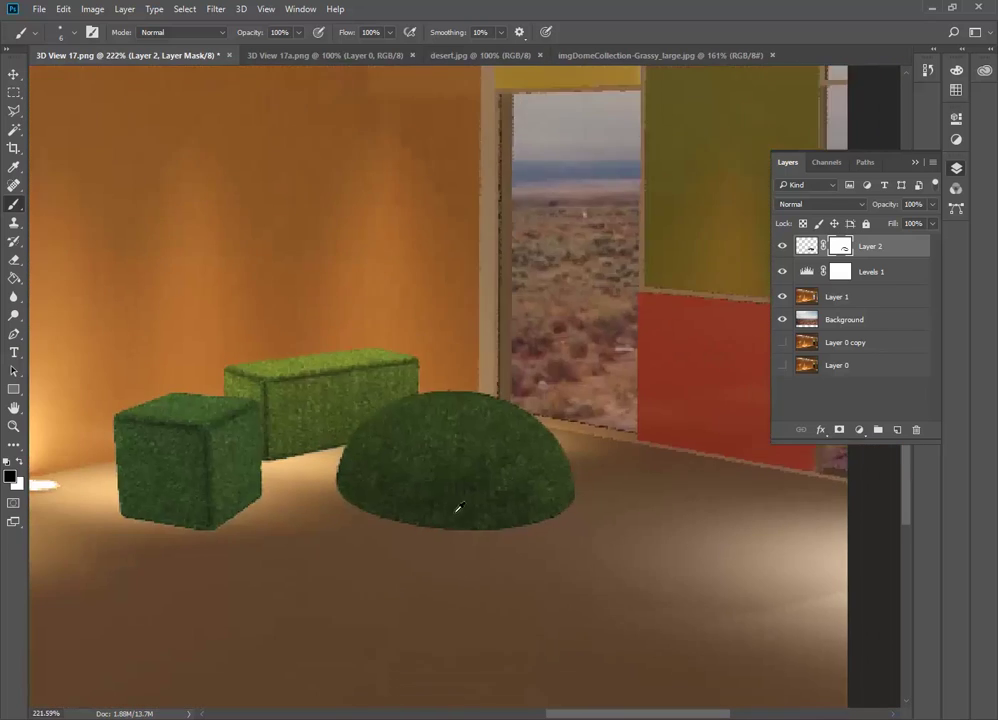
pyautogui.keyDown('alt'); pyautogui.scroll(1, 178, 488); pyautogui.keyUp('alt')
pyautogui.keyDown('alt'); pyautogui.scroll(-1, 178, 488); pyautogui.keyUp('alt')
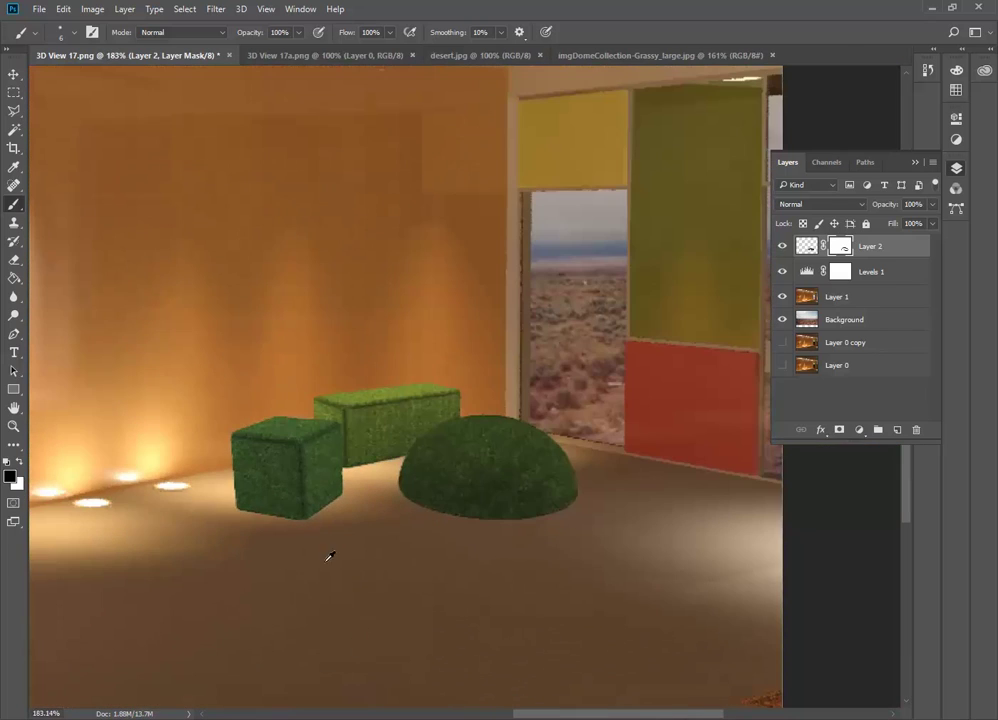
pyautogui.keyDown('alt'); pyautogui.scroll(1, 331, 469); pyautogui.keyUp('alt')
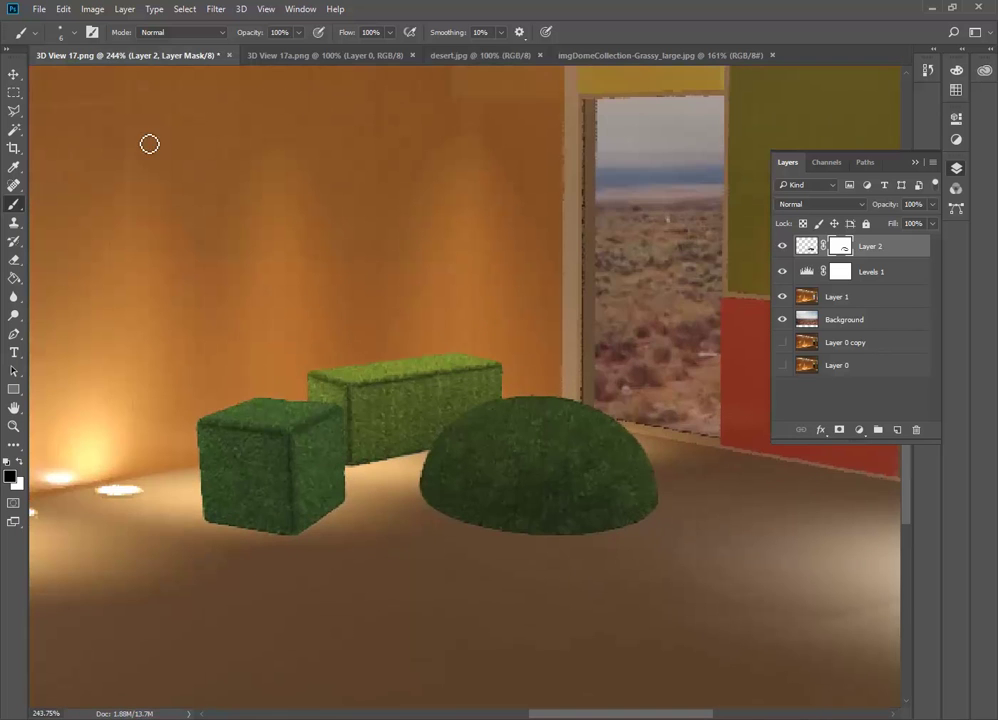
pyautogui.click(14, 74)
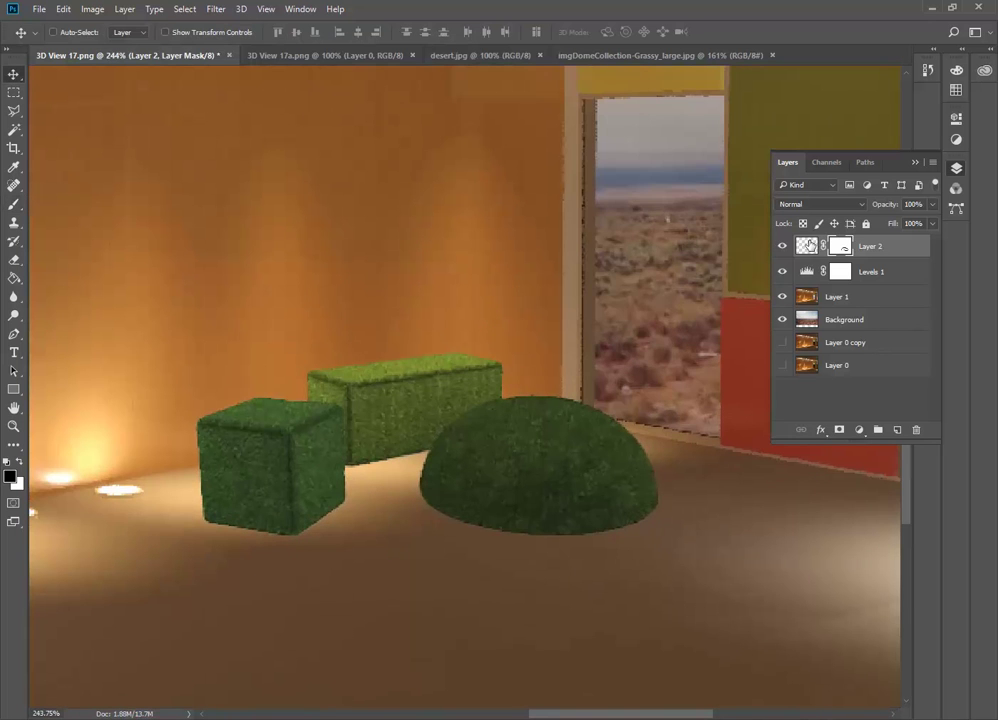
pyautogui.click(806, 246)
pyautogui.doubleClick(806, 246)
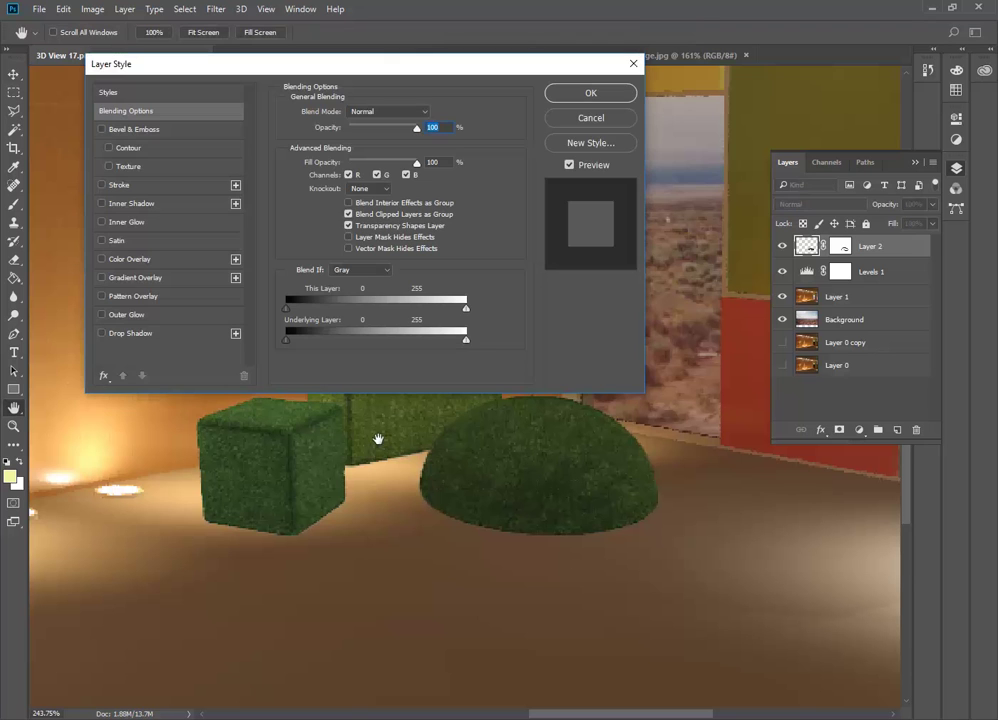
pyautogui.click(591, 92)
pyautogui.doubleClick(806, 246)
pyautogui.click(597, 120)
pyautogui.doubleClick(808, 249)
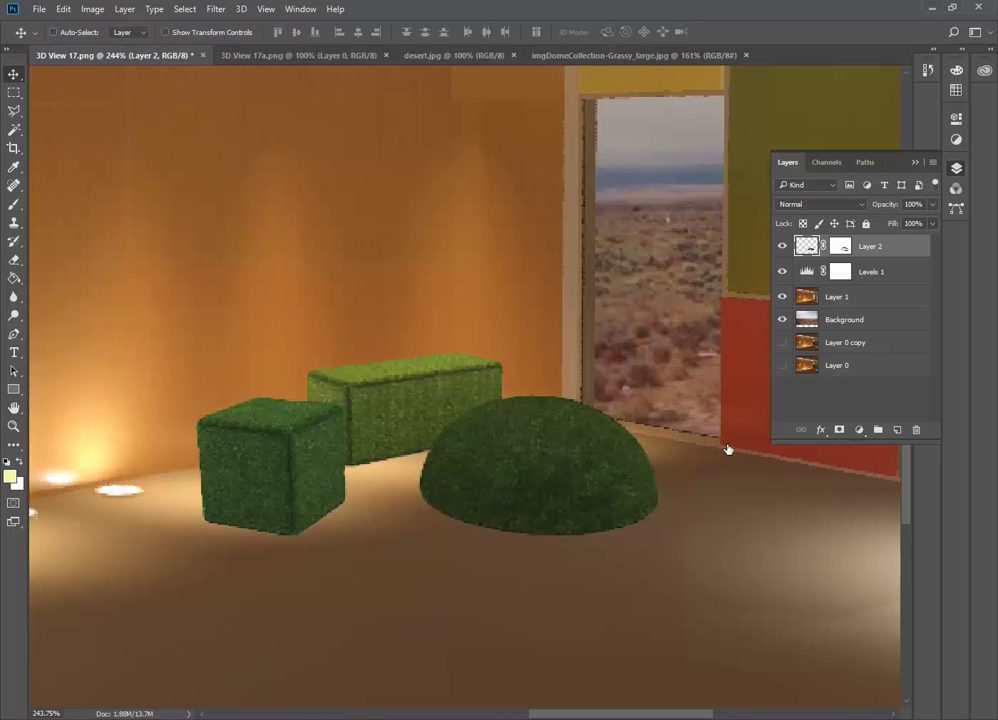
pyautogui.click(577, 121)
pyautogui.doubleClick(843, 247)
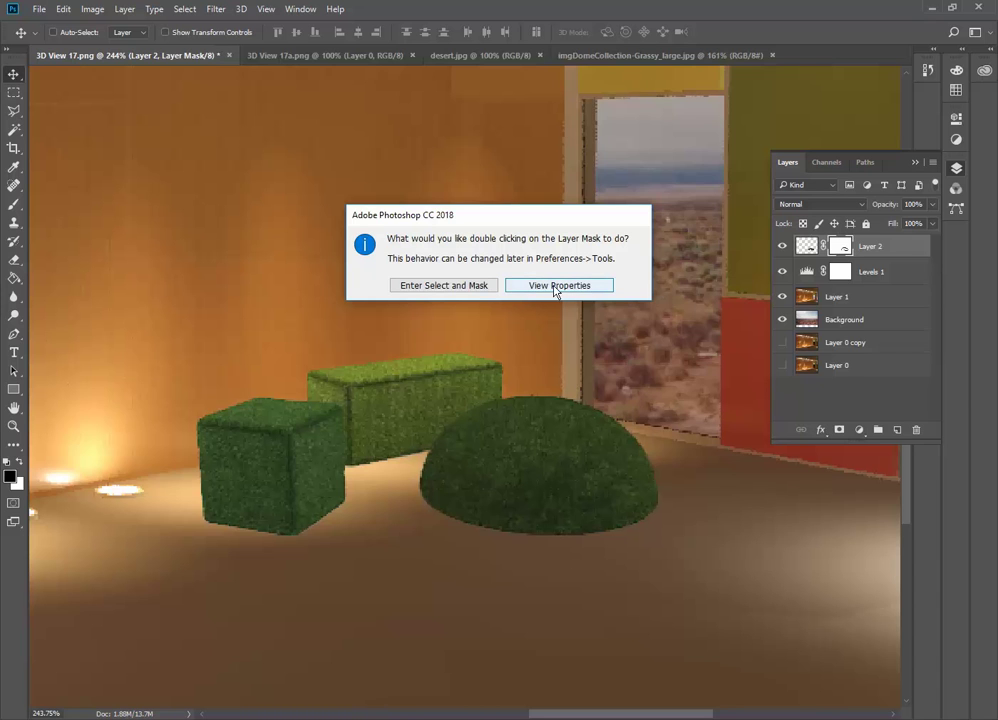
pyautogui.click(440, 286)
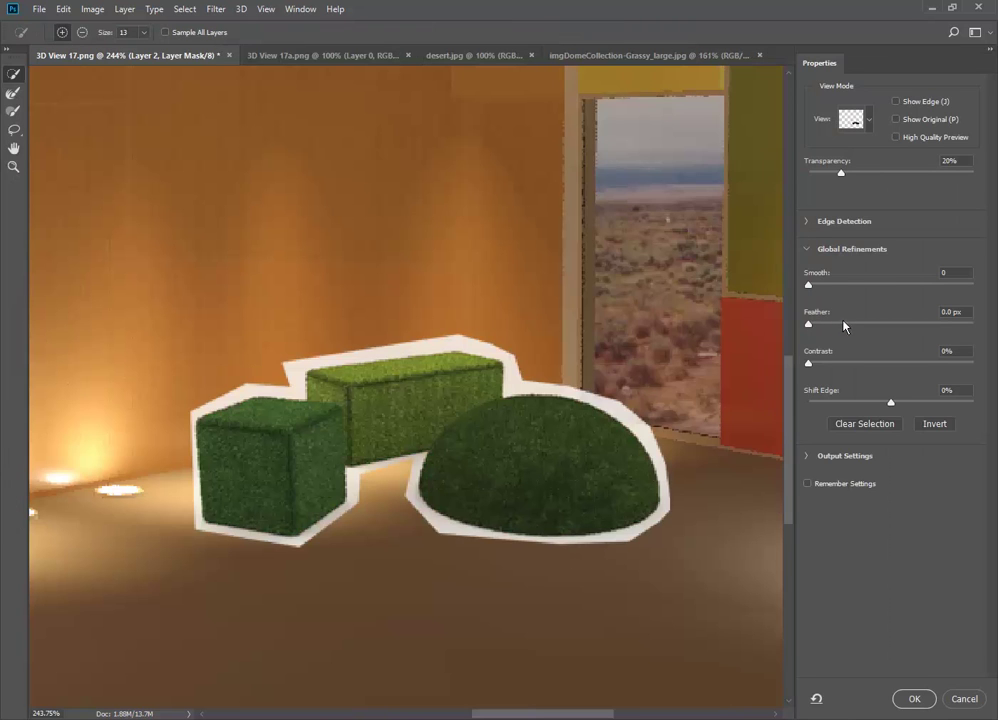
pyautogui.click(989, 50)
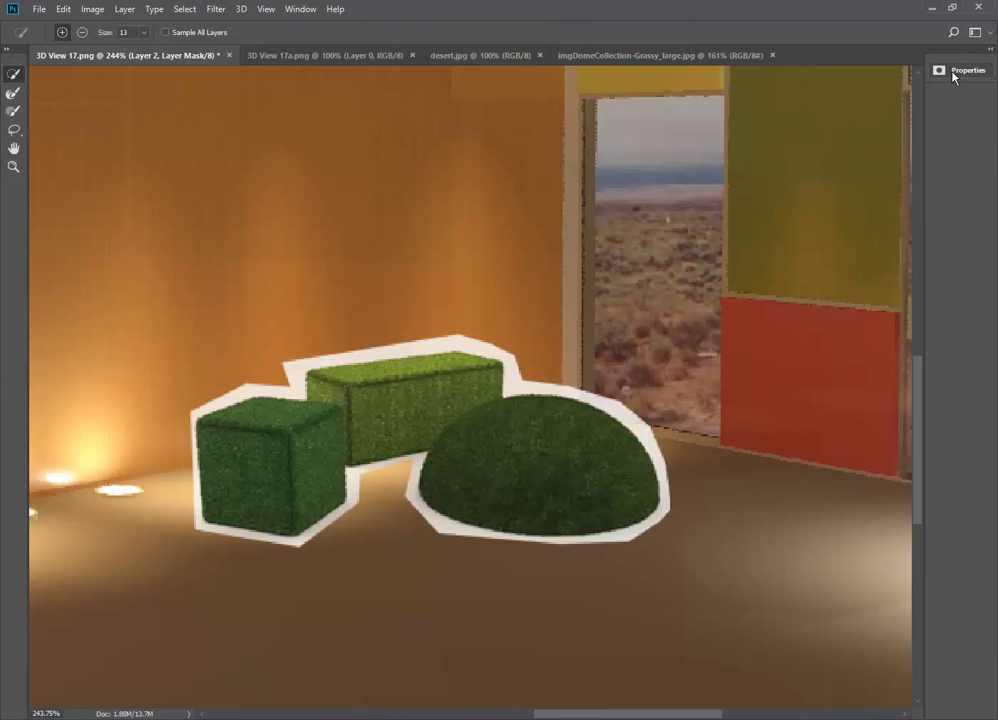
pyautogui.click(989, 52)
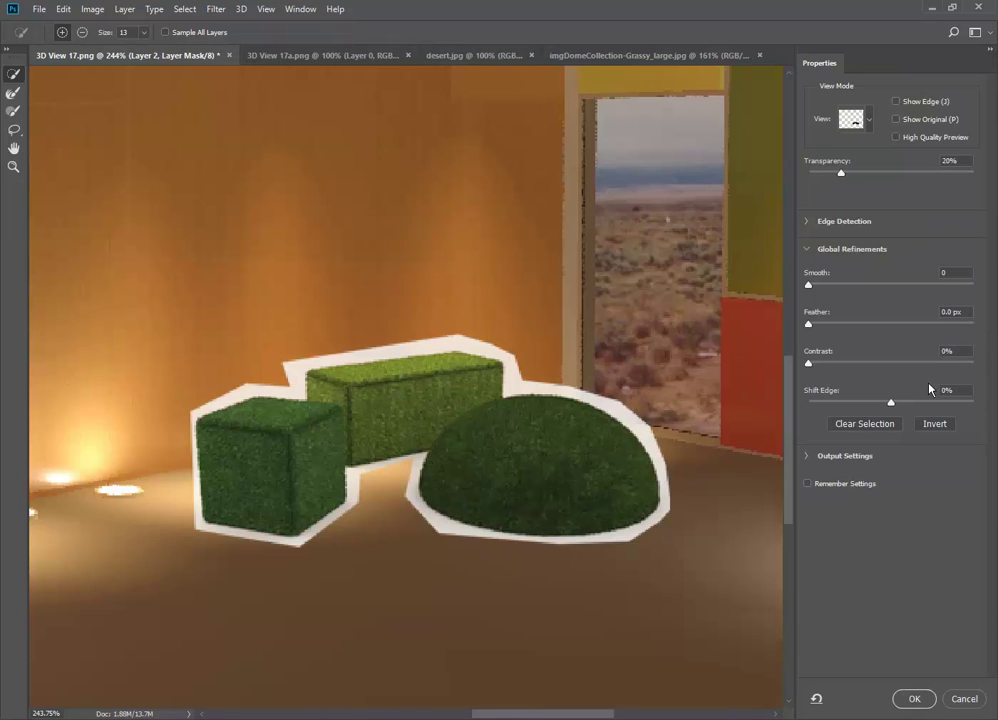
pyautogui.click(964, 700)
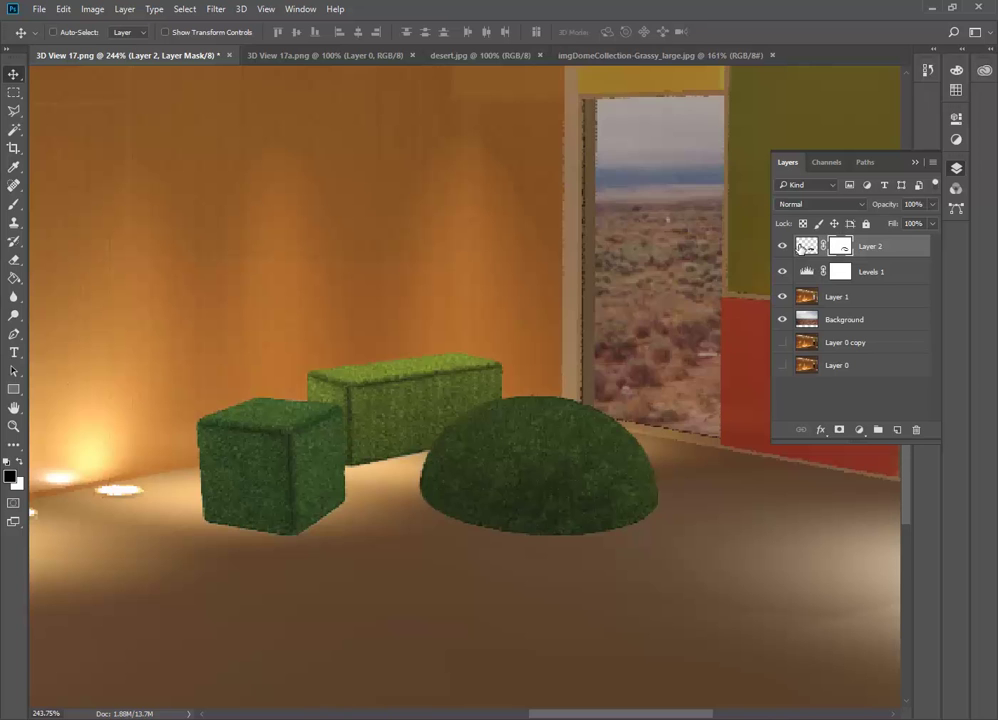
# Try a drop shadow on Layer 2 with a 38° angle and a distance of 7 px.
pyautogui.click(807, 245)
pyautogui.doubleClick(807, 245)
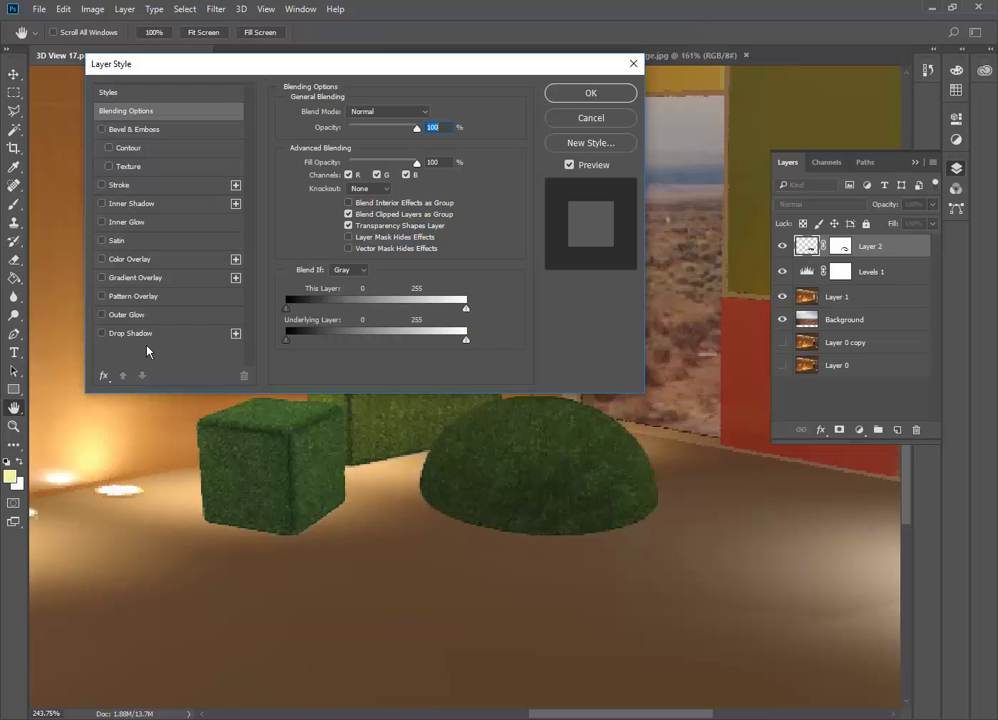
pyautogui.moveTo(250, 63); pyautogui.dragTo(526, 98)
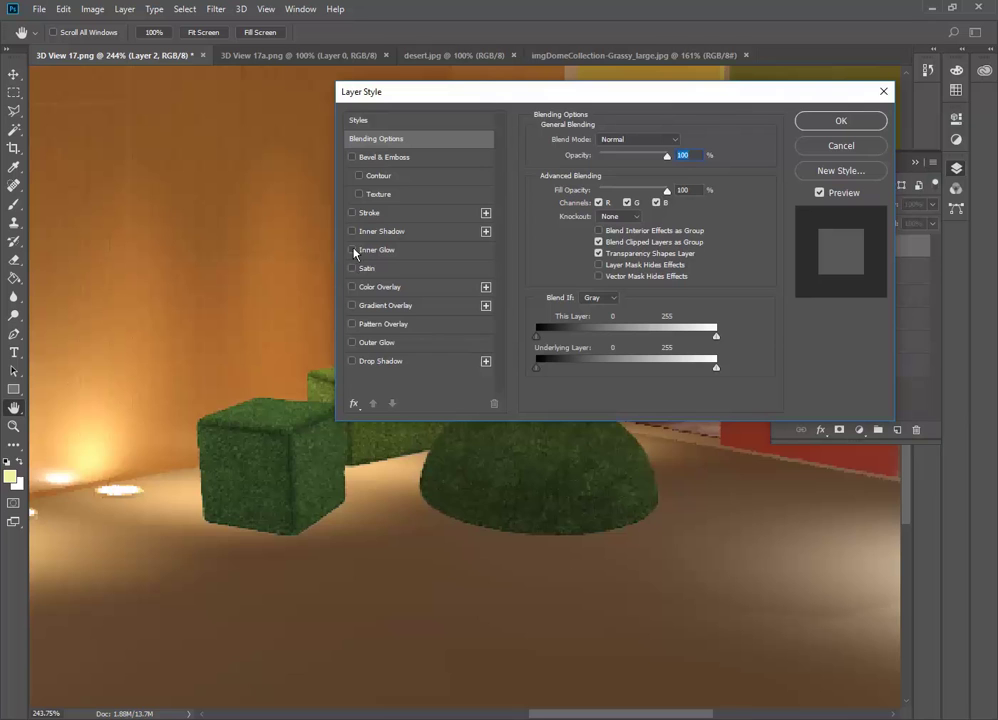
pyautogui.click(351, 362)
pyautogui.click(403, 364)
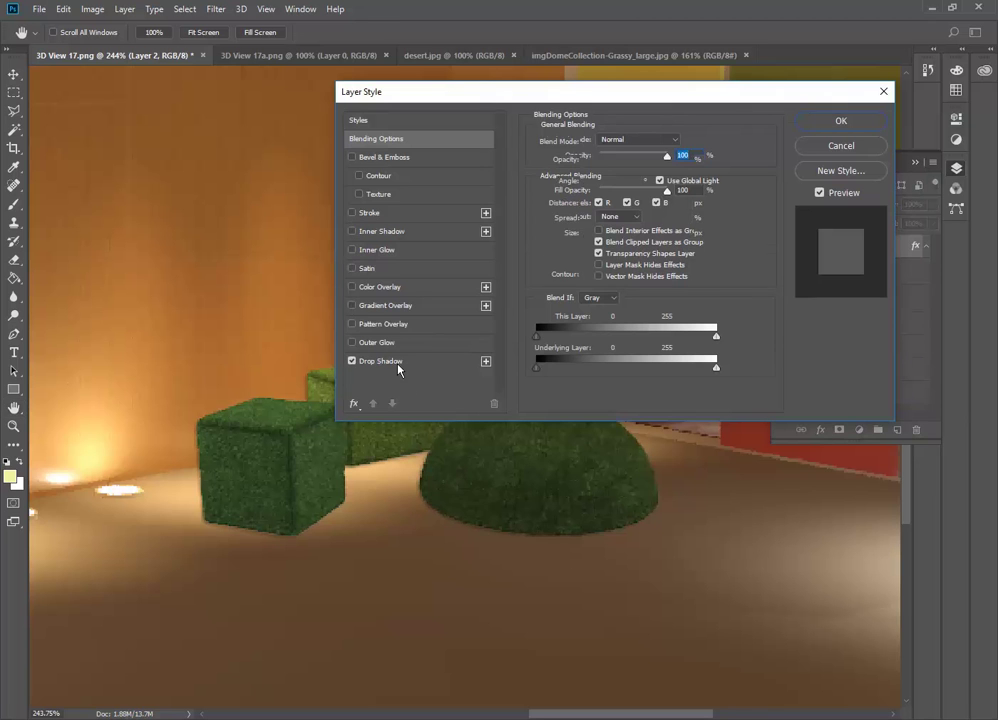
pyautogui.moveTo(512, 95); pyautogui.dragTo(535, 196)
pyautogui.moveTo(618, 281); pyautogui.dragTo(603, 290)
pyautogui.moveTo(607, 280); pyautogui.dragTo(631, 271)
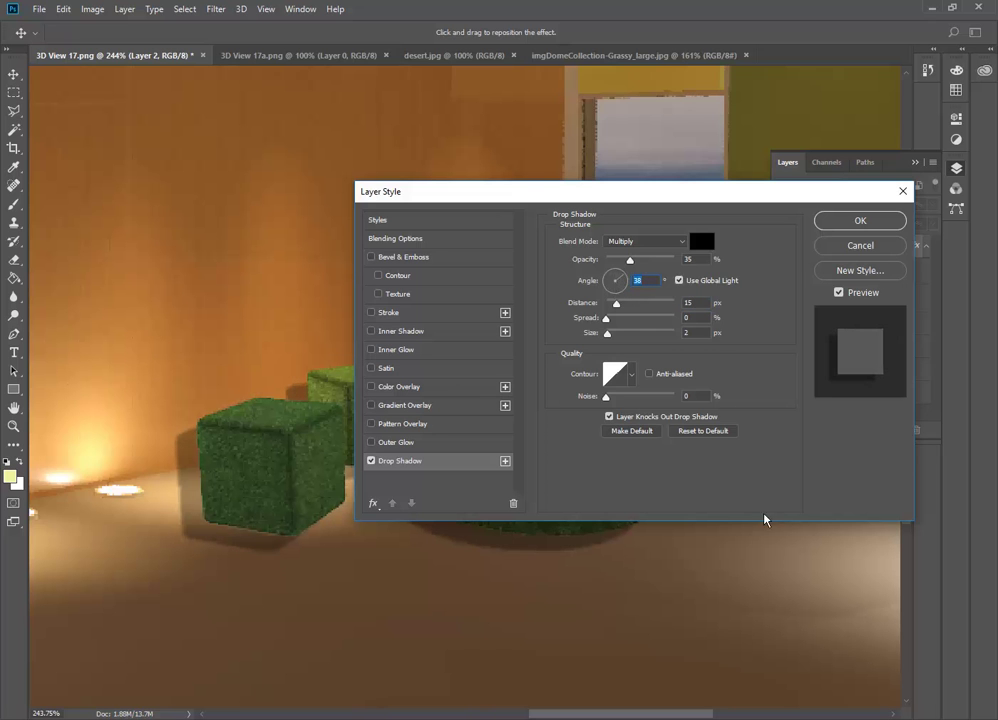
pyautogui.moveTo(671, 200); pyautogui.dragTo(751, 681)
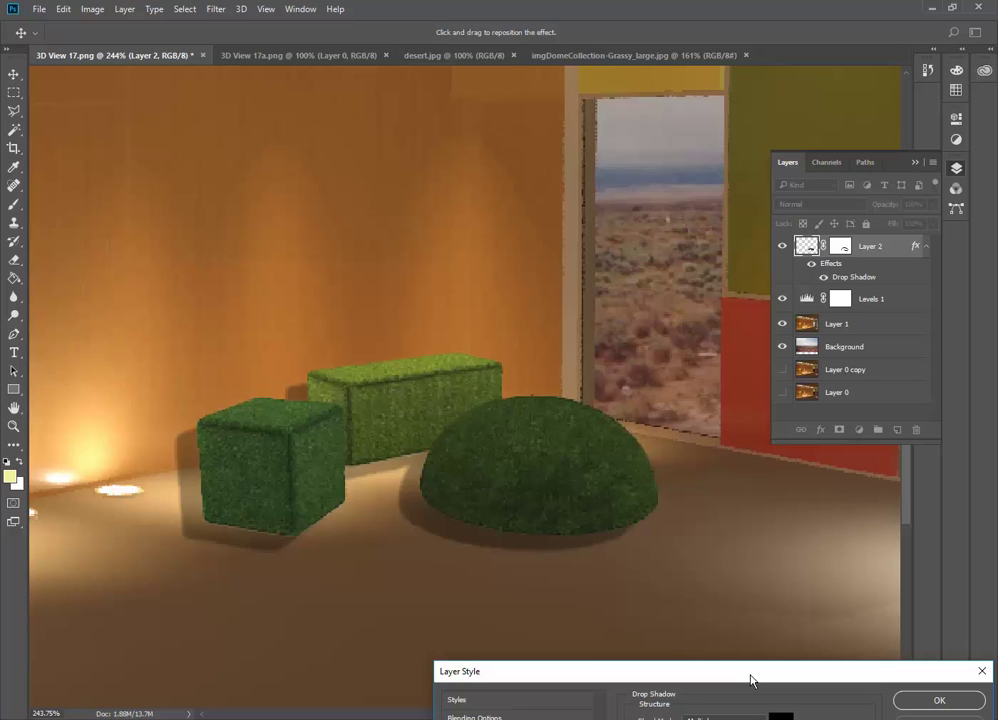
pyautogui.moveTo(751, 681); pyautogui.dragTo(688, 36)
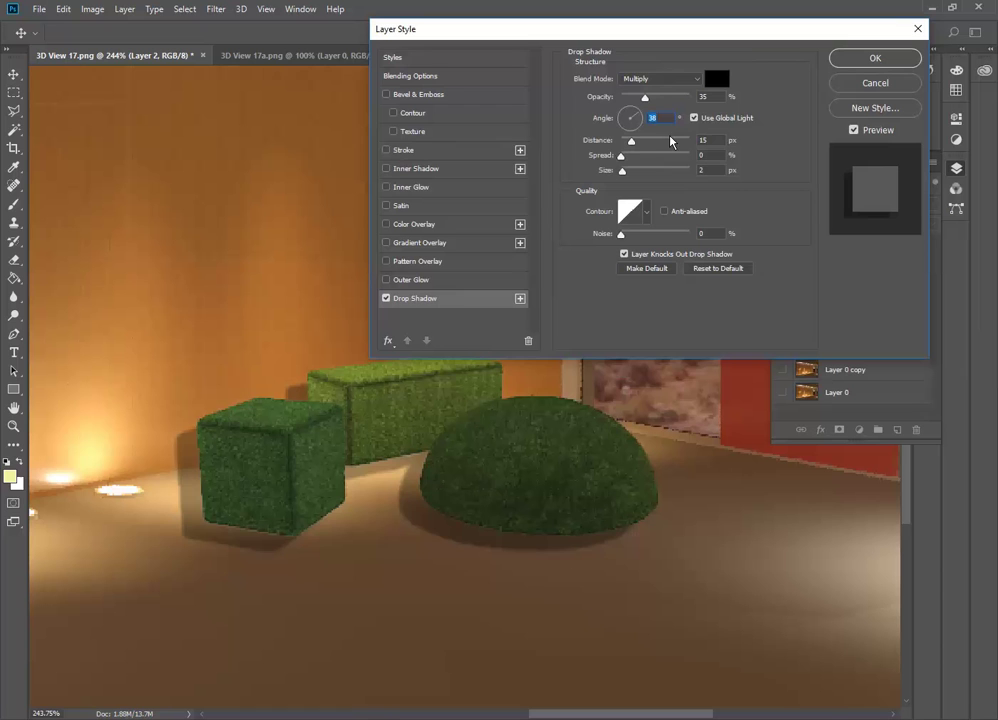
pyautogui.moveTo(631, 141); pyautogui.dragTo(627, 144)
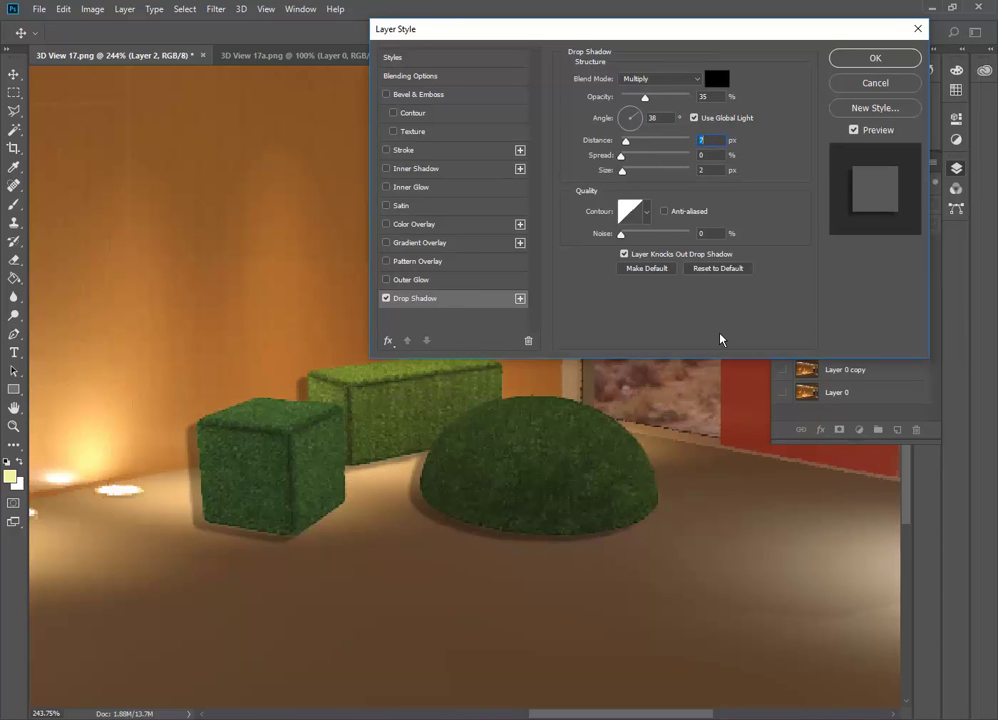
pyautogui.click(881, 87)
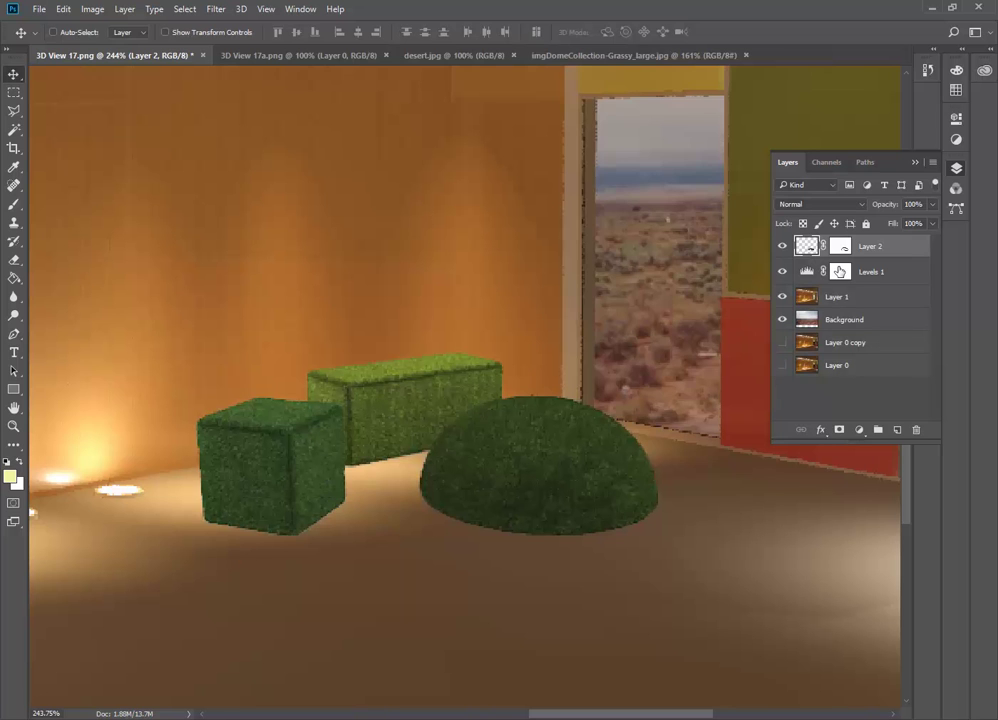
# Add a new empty layer and place it directly below Layer 2.
pyautogui.click(897, 431)
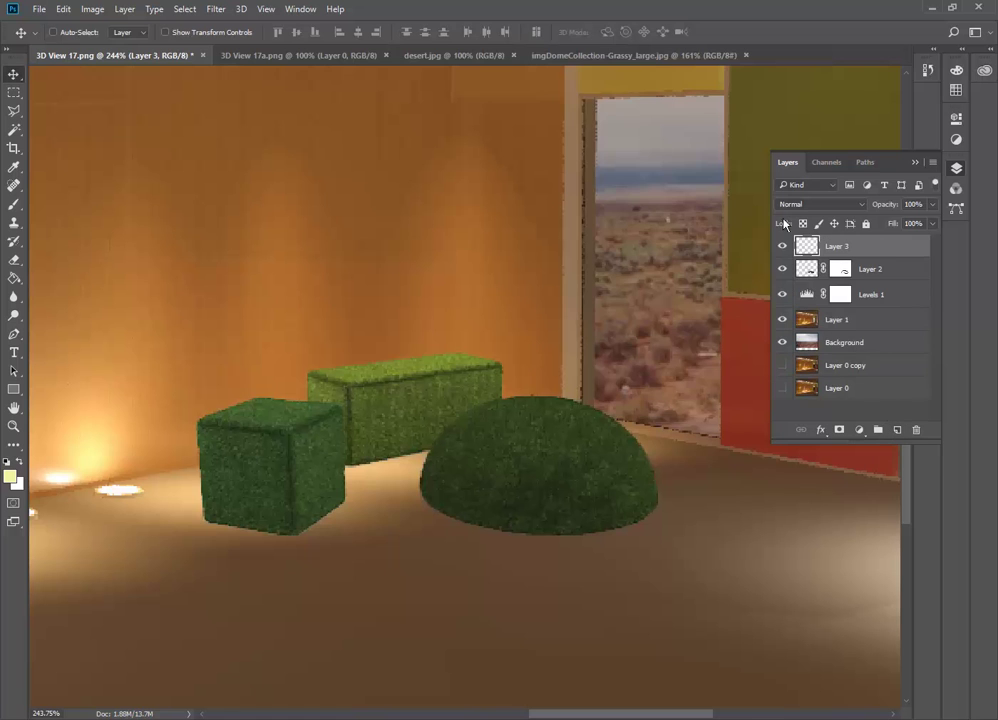
pyautogui.moveTo(806, 244); pyautogui.dragTo(815, 271)
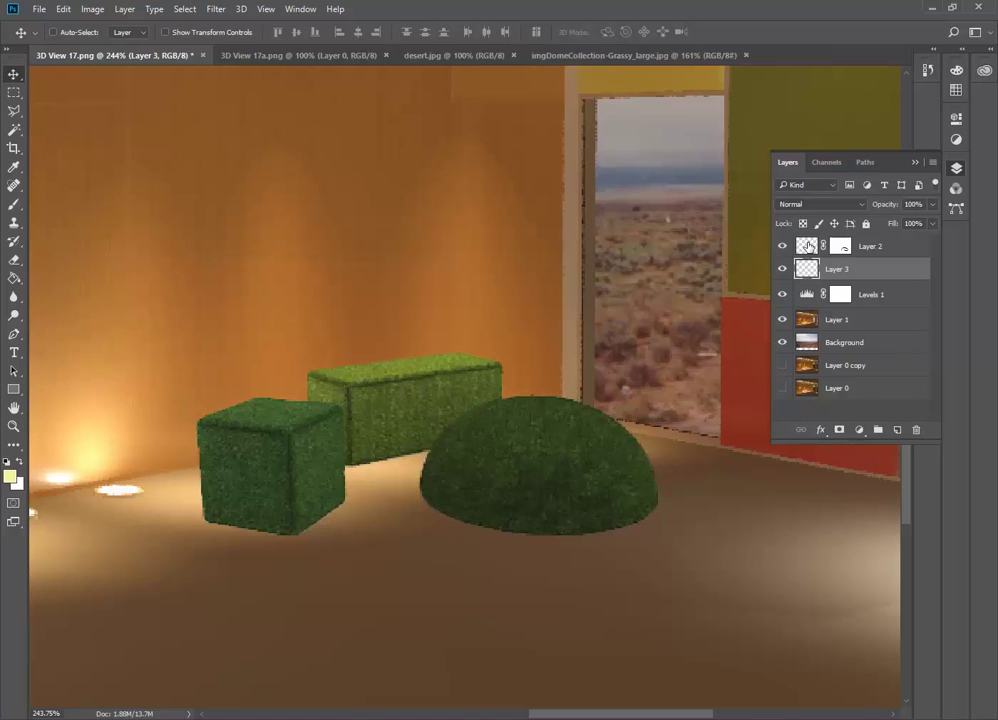
pyautogui.click(782, 247)
pyautogui.click(782, 247)
# Set up the Brush tool with a 10 px size and black as the foreground colour.
pyautogui.click(14, 206)
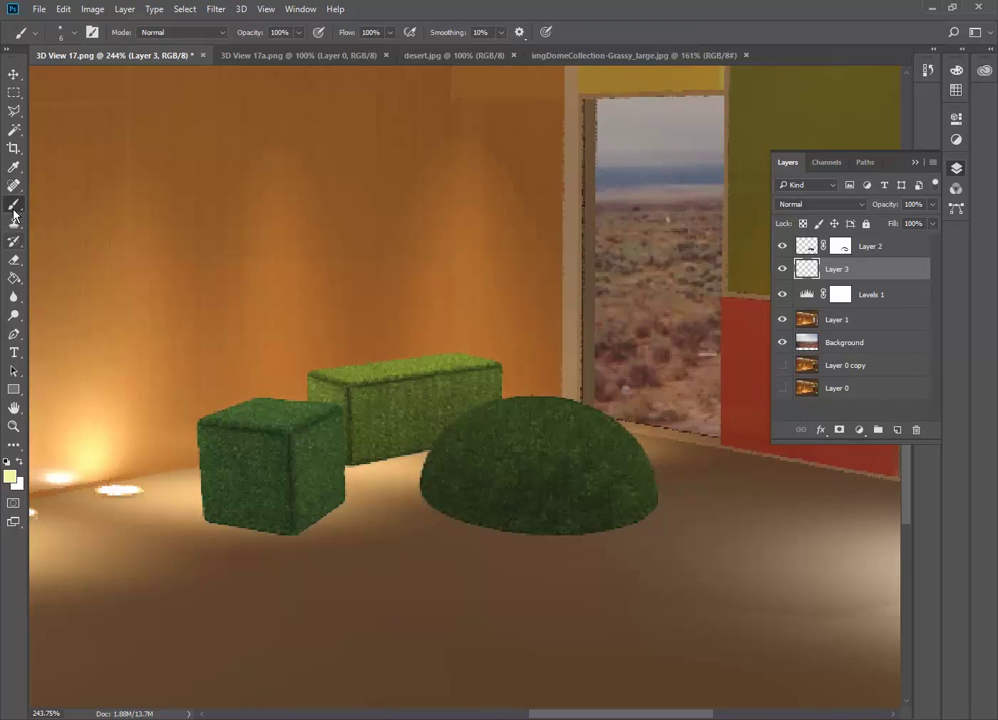
pyautogui.rightClick(14, 206)
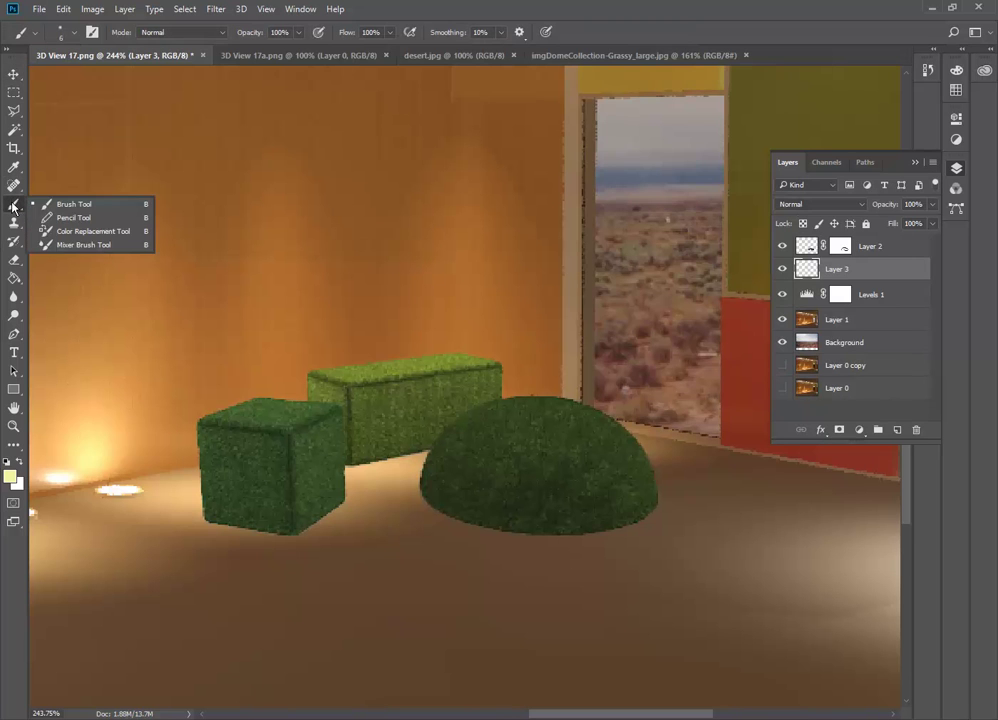
pyautogui.click(72, 205)
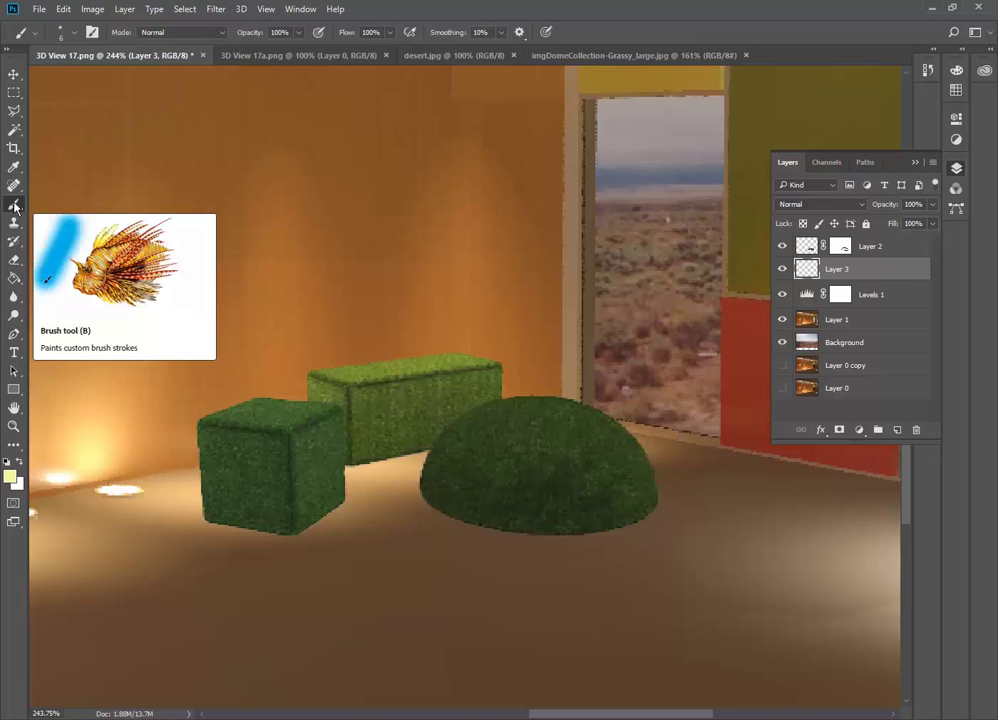
pyautogui.click(93, 33)
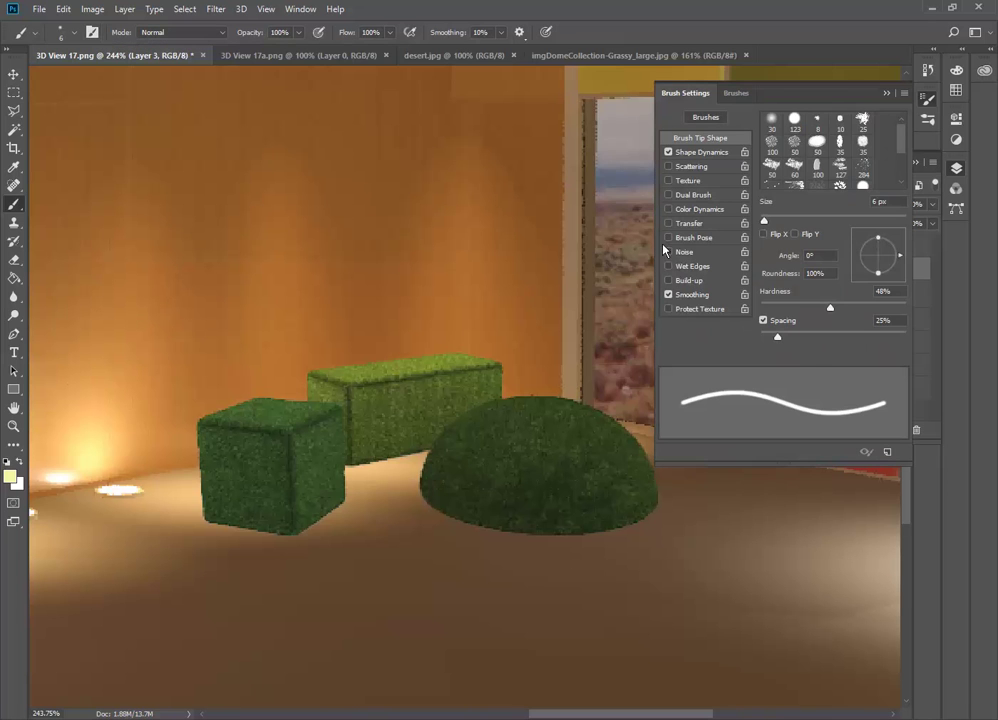
pyautogui.click(886, 94)
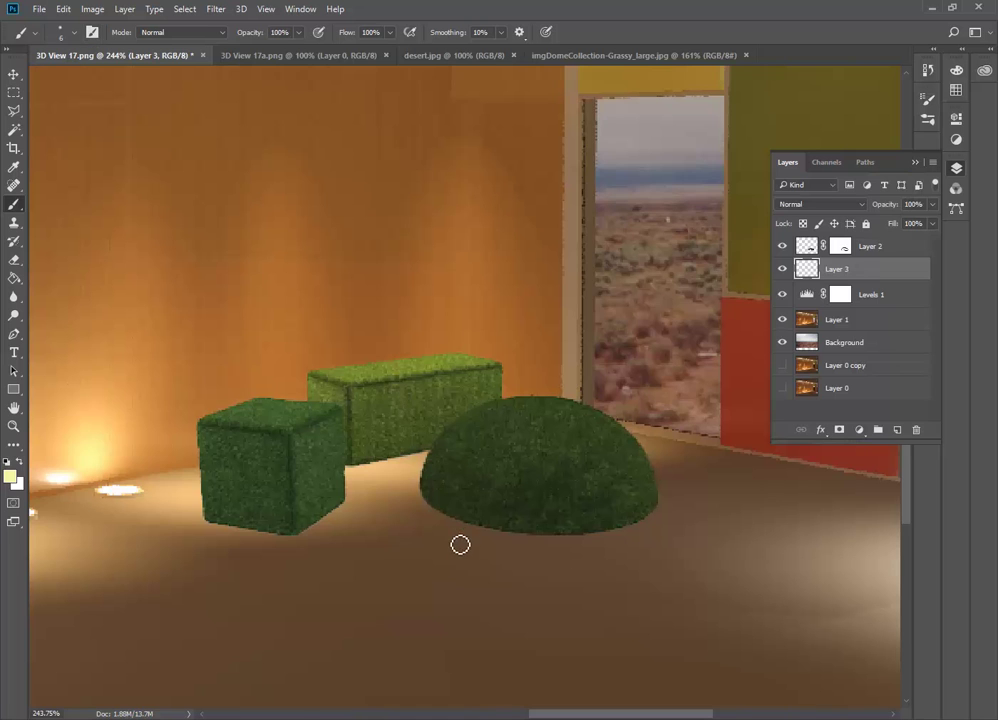
pyautogui.press(']')
pyautogui.press(']')
pyautogui.press(']')
pyautogui.press(']')
pyautogui.click(61, 9)
pyautogui.click(70, 25)
# Paint a soft black shadow on Layer 3 along both bottom edges of the dark green grass cube.
pyautogui.hotkey('ctrl', '0')
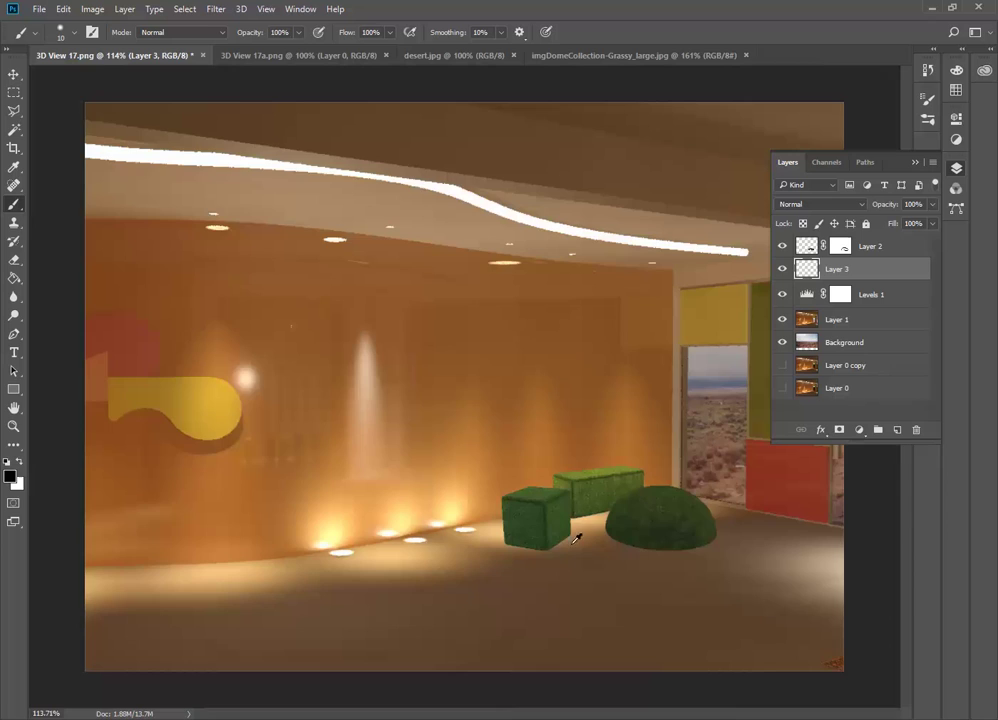
pyautogui.keyDown('alt'); pyautogui.scroll(13, 548, 559); pyautogui.keyUp('alt')
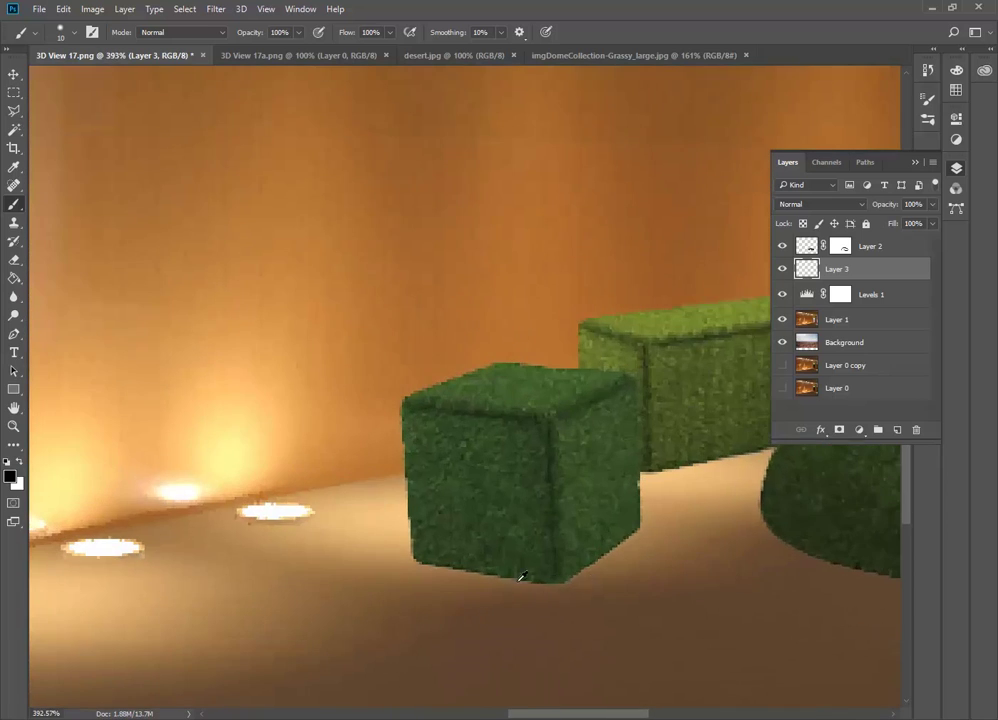
pyautogui.keyDown('alt'); pyautogui.scroll(4, 521, 577); pyautogui.keyUp('alt')
pyautogui.keyDown('alt'); pyautogui.scroll(-7, 500, 572); pyautogui.keyUp('alt')
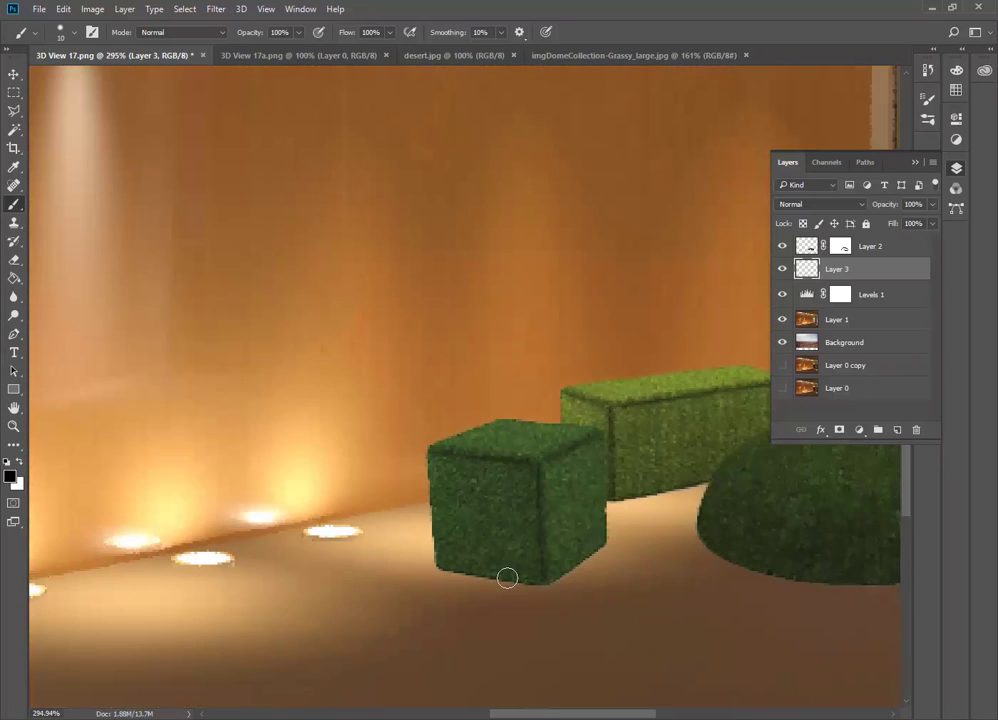
pyautogui.moveTo(530, 582); pyautogui.dragTo(437, 566)
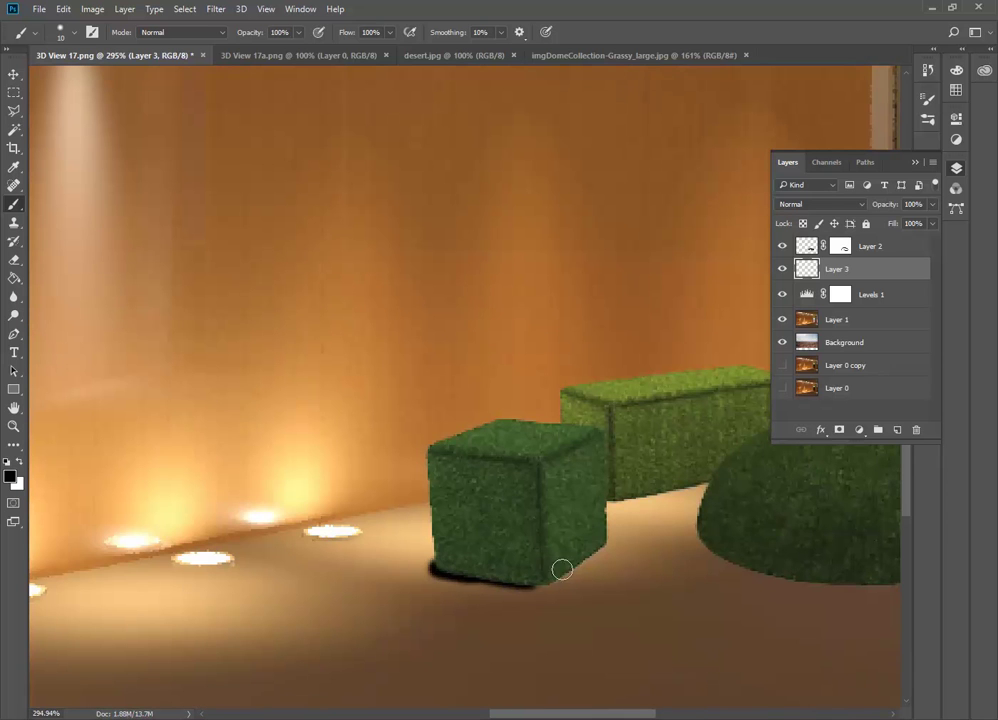
pyautogui.moveTo(597, 544); pyautogui.dragTo(534, 582)
pyautogui.moveTo(599, 552); pyautogui.dragTo(564, 564)
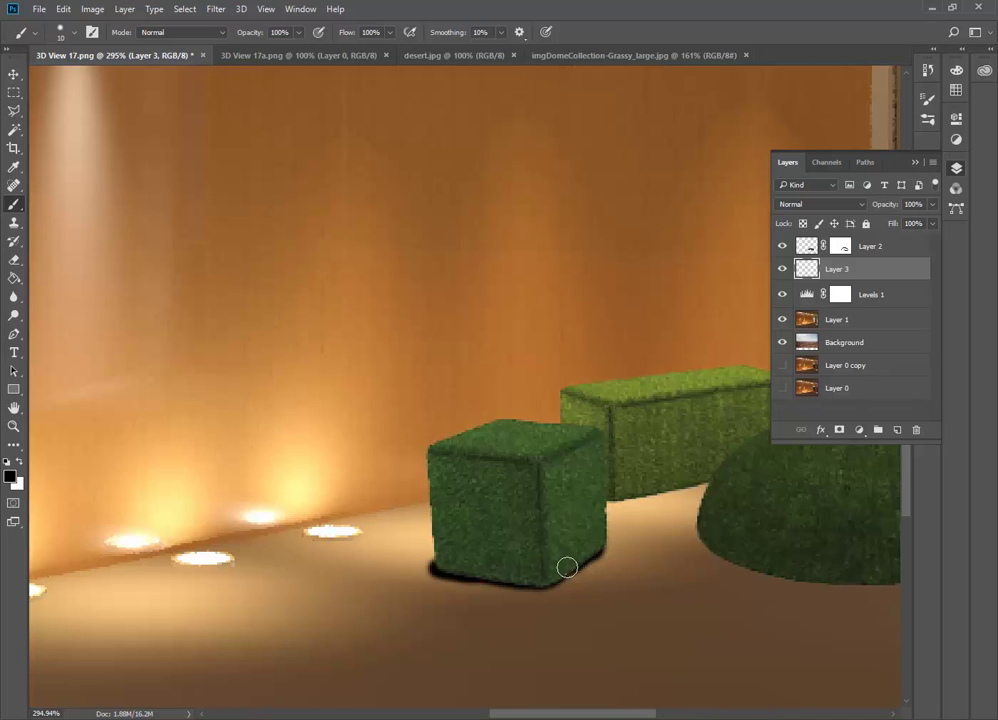
# Paint a soft black contact shadow on Layer 3 along the bottom edge of the light green bench and the dome's near-side base.
pyautogui.moveTo(711, 477); pyautogui.dragTo(641, 491)
pyautogui.hotkey('ctrl', 'z')
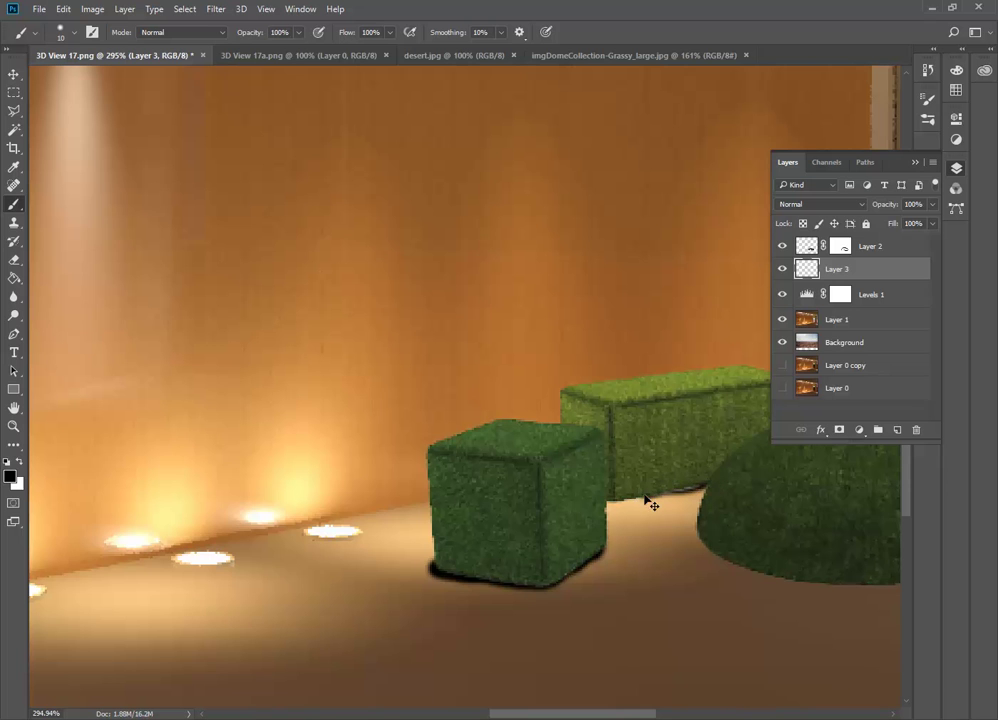
pyautogui.moveTo(706, 480); pyautogui.dragTo(627, 493)
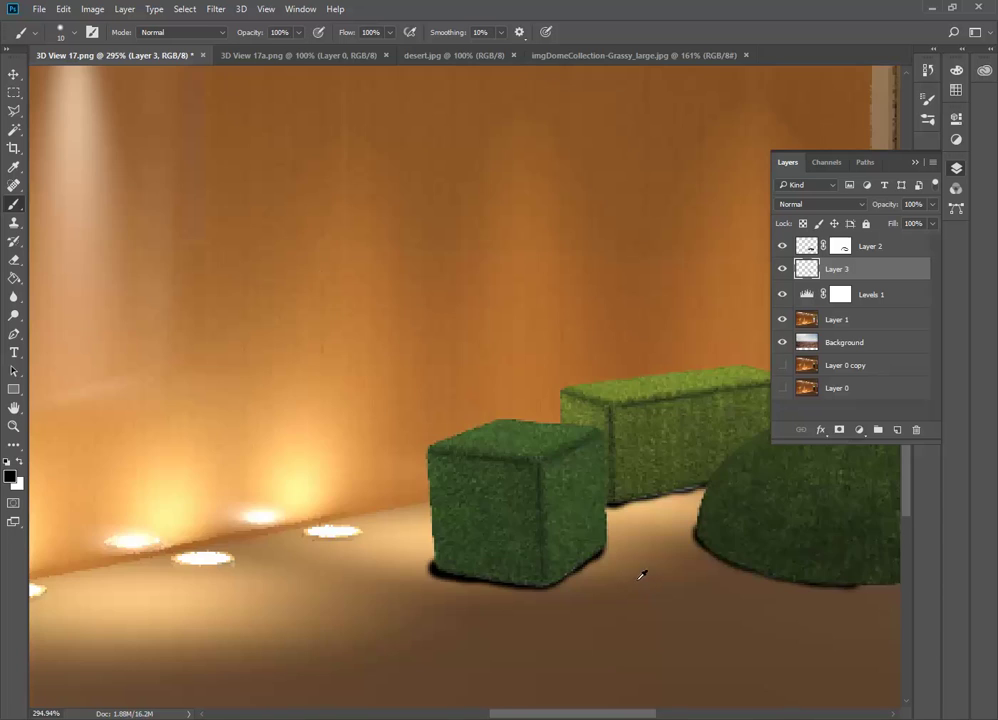
# Continue the black contact shadow around the remaining base of the dark green dome.
pyautogui.keyDown('alt'); pyautogui.scroll(-3, 642, 575); pyautogui.keyUp('alt')
pyautogui.keyDown('alt'); pyautogui.scroll(5, 791, 575); pyautogui.keyUp('alt')
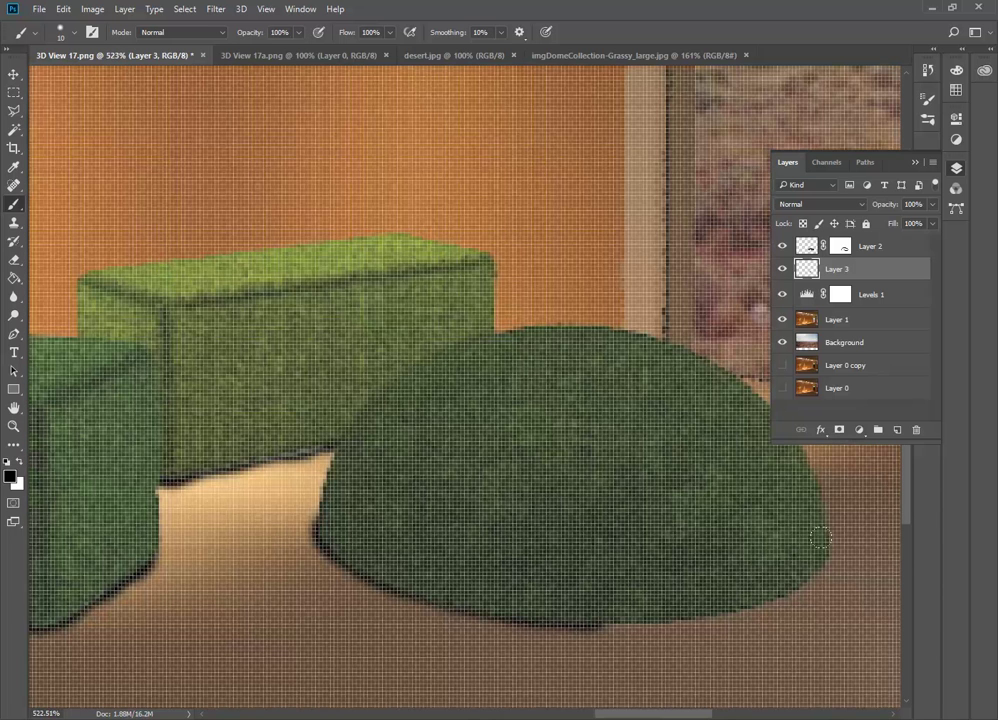
pyautogui.moveTo(808, 545)
pyautogui.mouseDown()
pyautogui.moveTo(820, 541)
pyautogui.moveTo(826, 556)
pyautogui.moveTo(770, 570)
pyautogui.mouseUp()
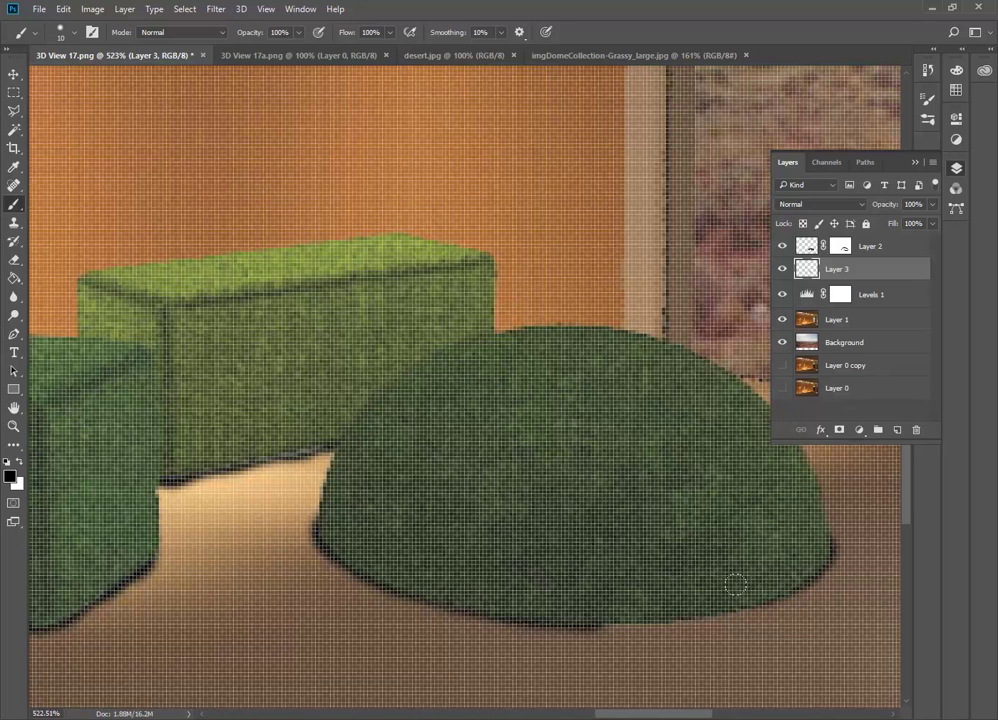
pyautogui.moveTo(720, 597); pyautogui.dragTo(606, 606)
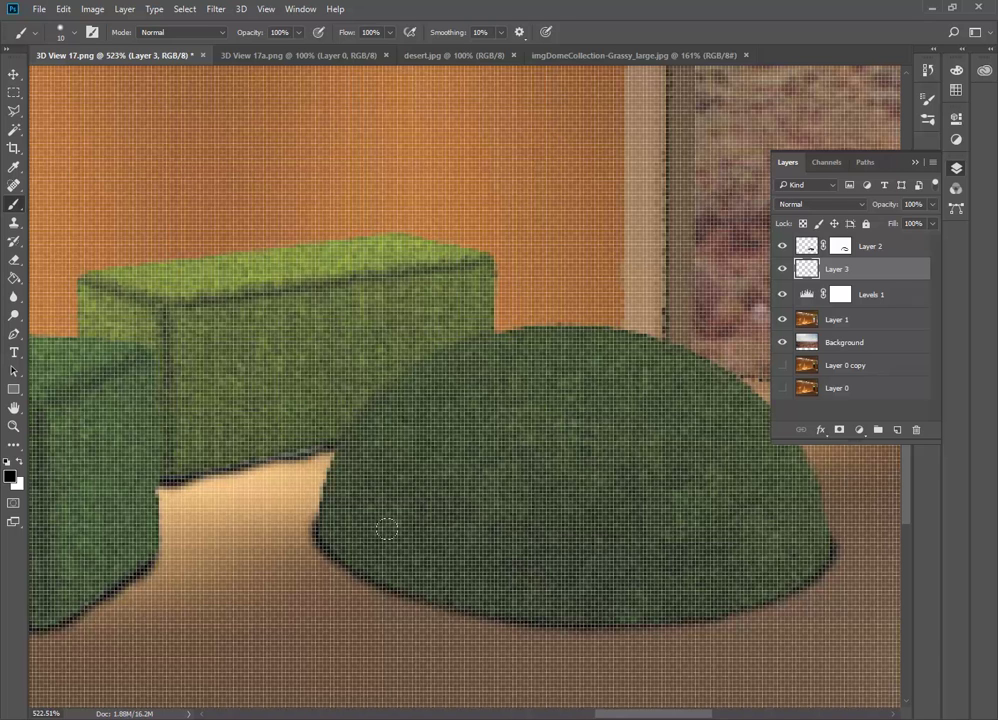
# Erase the excess shadow around the dark green cube's lower-left corner with a soft 9 px Eraser.
pyautogui.keyDown('alt'); pyautogui.scroll(-5, 386, 529); pyautogui.keyUp('alt')
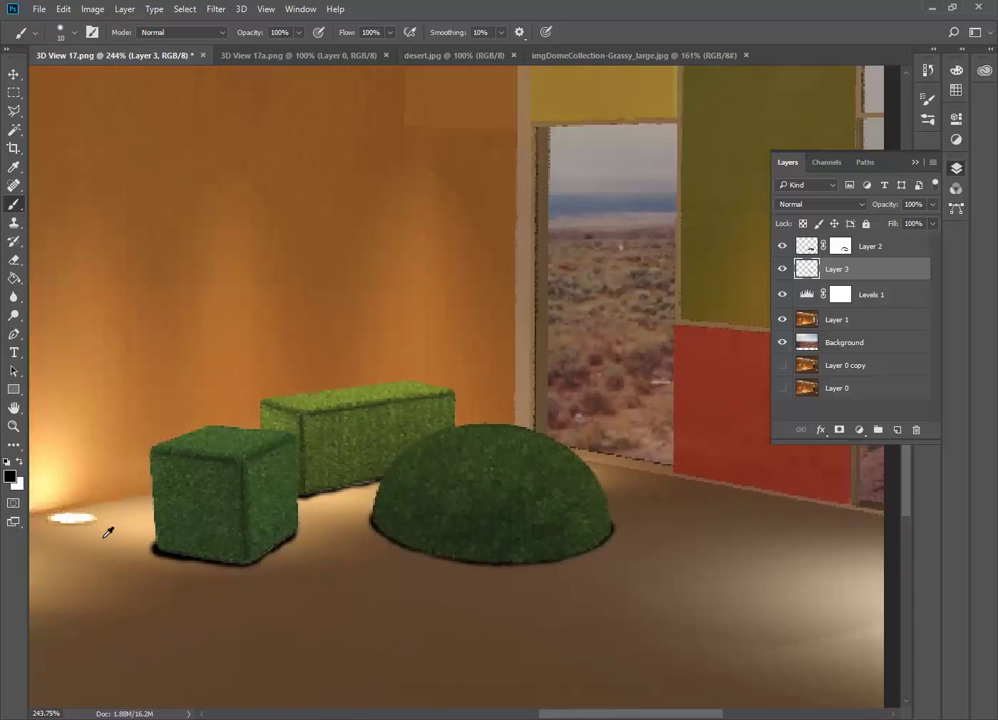
pyautogui.keyDown('alt'); pyautogui.scroll(5, 108, 532); pyautogui.keyUp('alt')
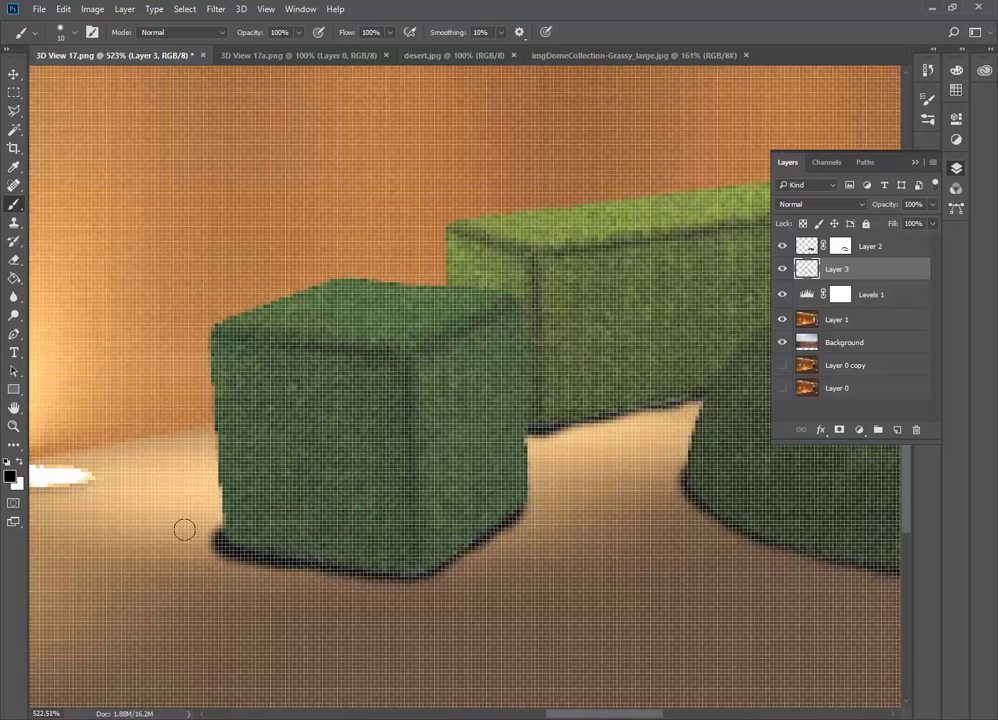
pyautogui.click(20, 463)
pyautogui.press('x')
pyautogui.click(19, 262)
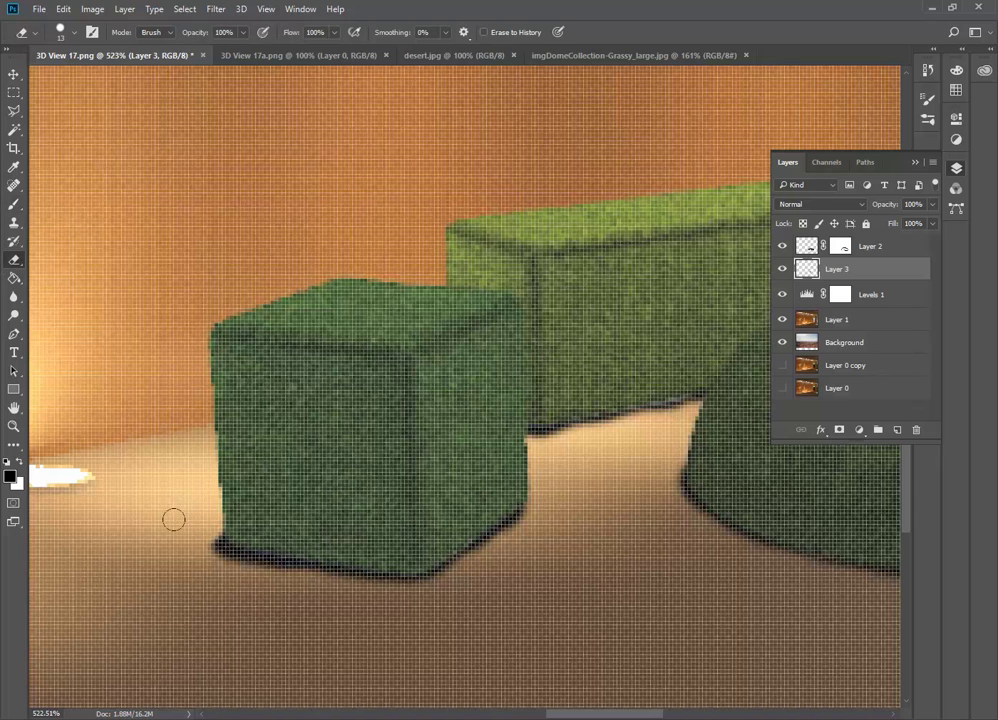
pyautogui.rightClick(170, 468)
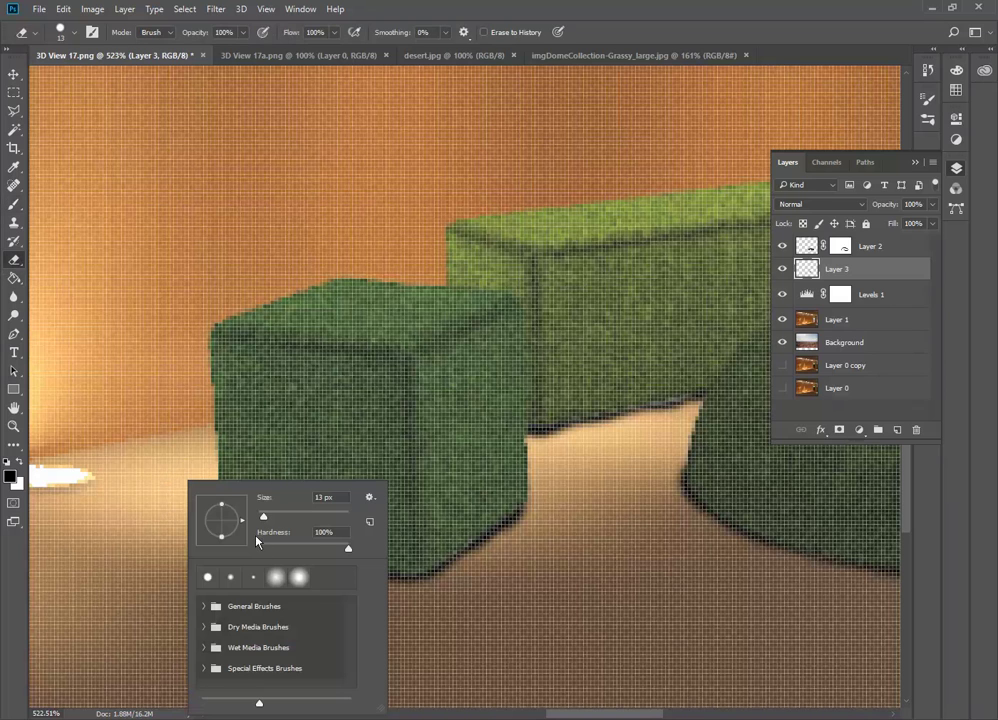
pyautogui.moveTo(308, 548); pyautogui.dragTo(259, 520)
pyautogui.click(99, 528)
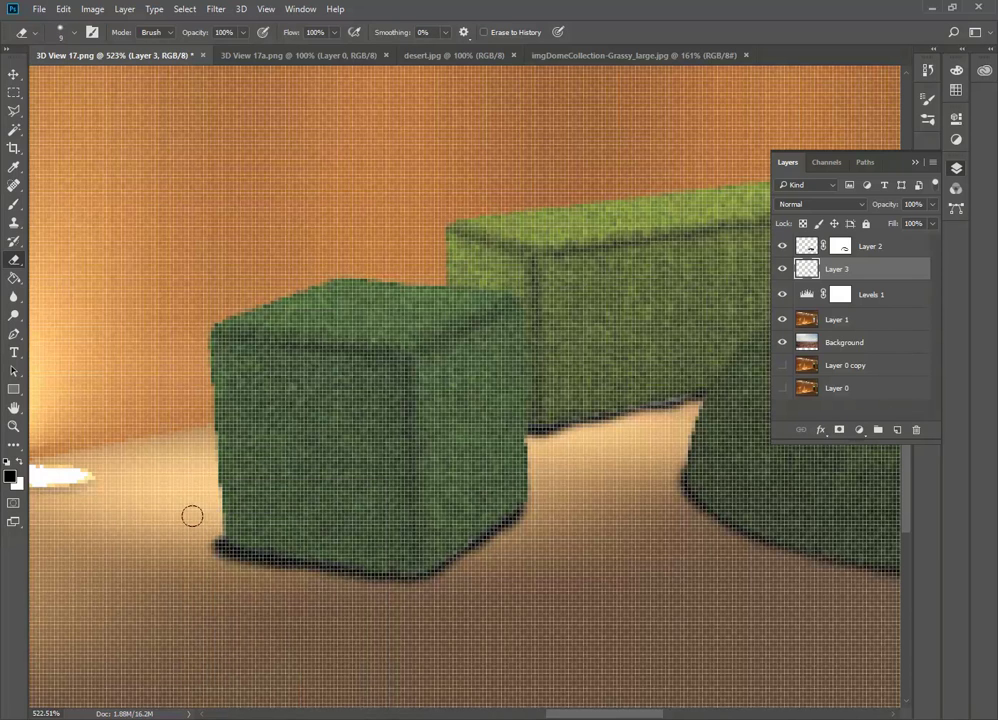
pyautogui.moveTo(198, 536)
pyautogui.mouseDown()
pyautogui.moveTo(207, 563)
pyautogui.moveTo(270, 571)
pyautogui.mouseUp()
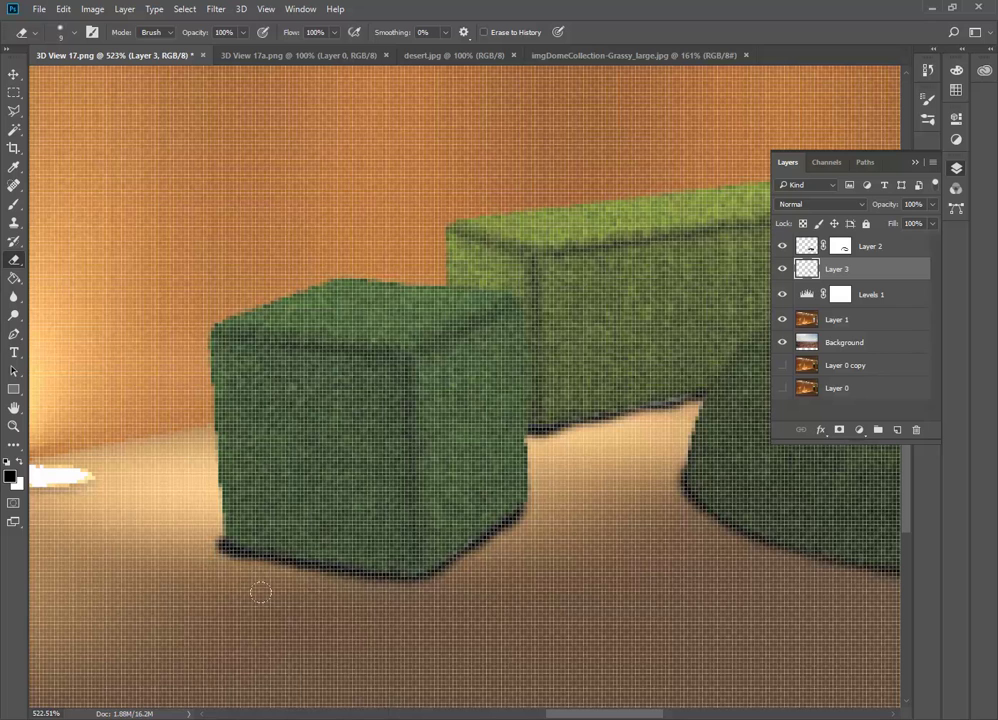
# Set the shadow layer, Layer 3, to the Multiply blend mode with 41% opacity.
pyautogui.keyDown('alt'); pyautogui.scroll(-5, 260, 593); pyautogui.keyUp('alt')
pyautogui.keyDown('alt'); pyautogui.scroll(2, 670, 562); pyautogui.keyUp('alt')
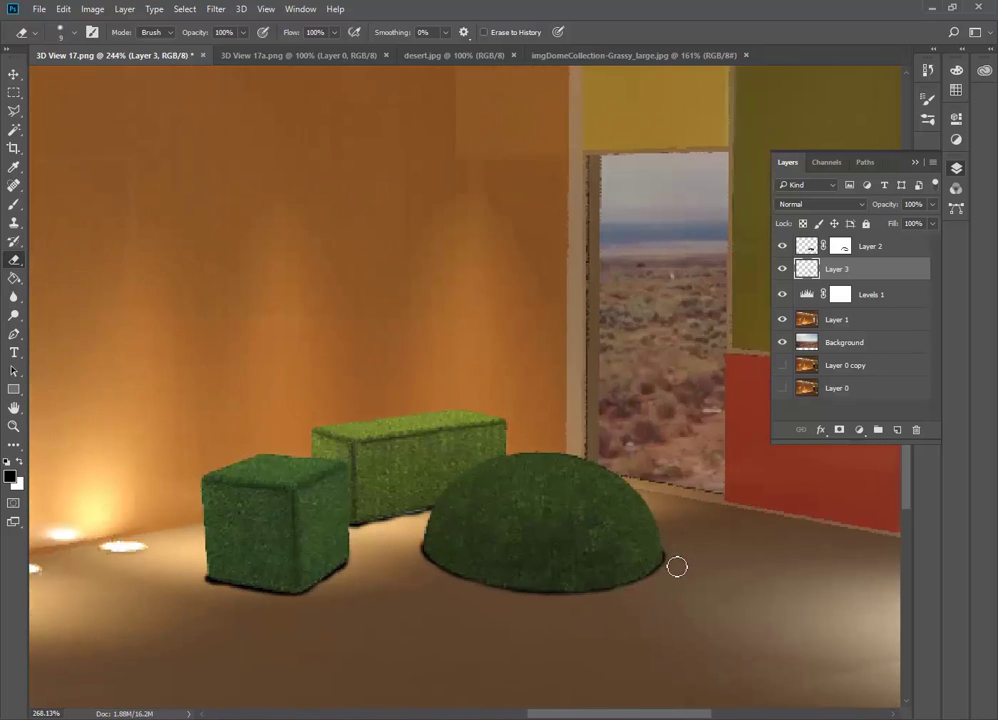
pyautogui.keyDown('alt'); pyautogui.scroll(1, 677, 567); pyautogui.keyUp('alt')
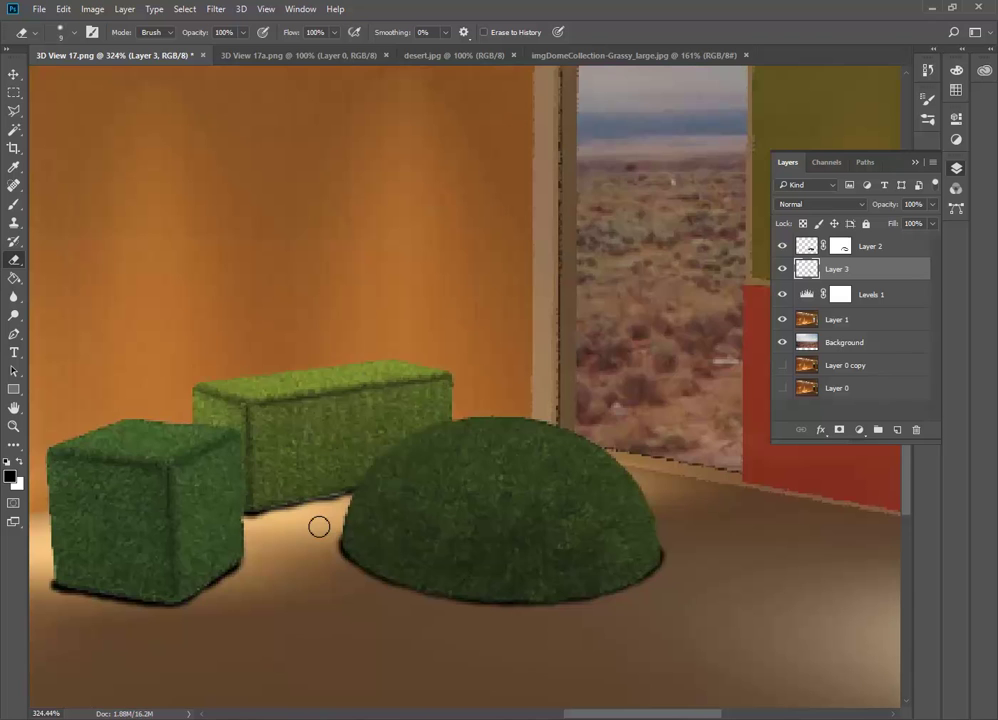
pyautogui.keyDown('alt'); pyautogui.scroll(-3, 332, 510); pyautogui.keyUp('alt')
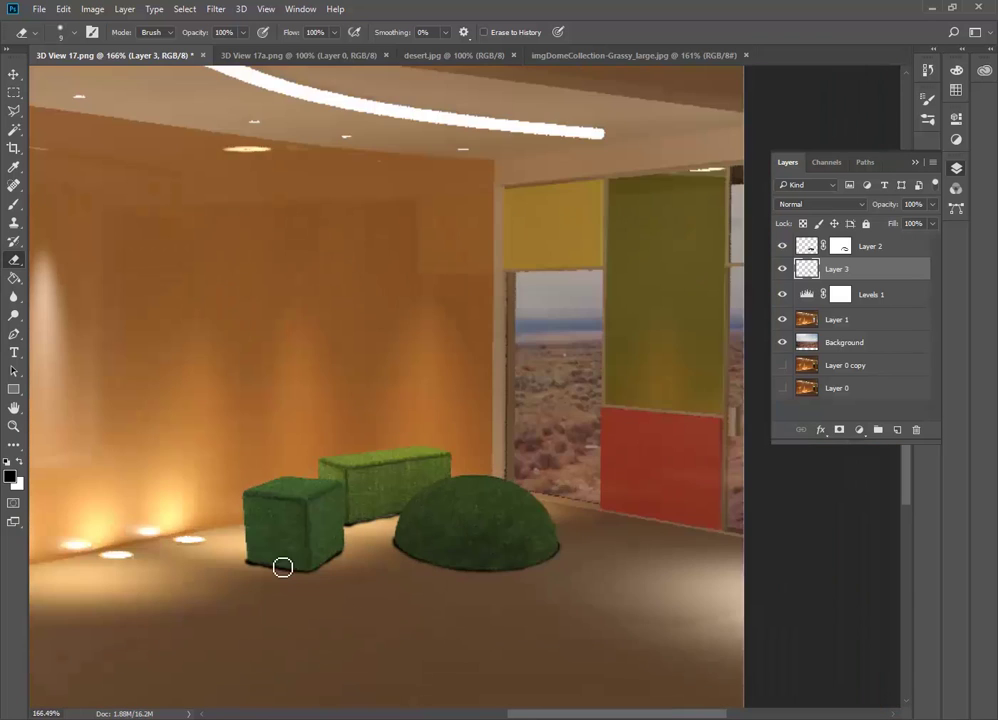
pyautogui.keyDown('alt'); pyautogui.scroll(2, 282, 567); pyautogui.keyUp('alt')
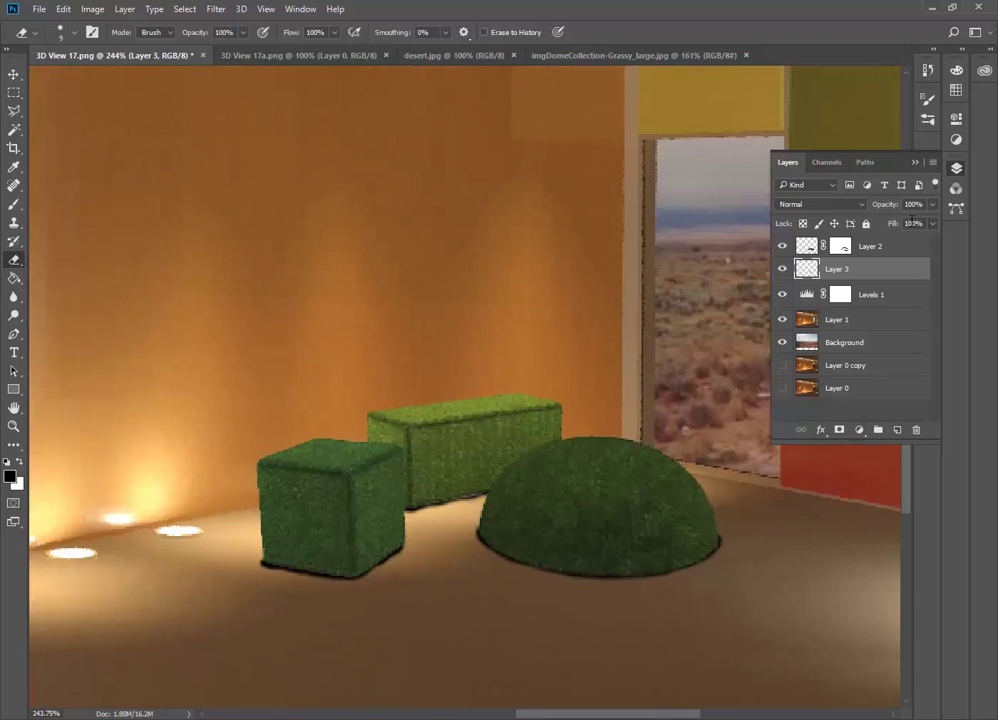
pyautogui.click(932, 205)
pyautogui.moveTo(905, 227); pyautogui.dragTo(904, 228)
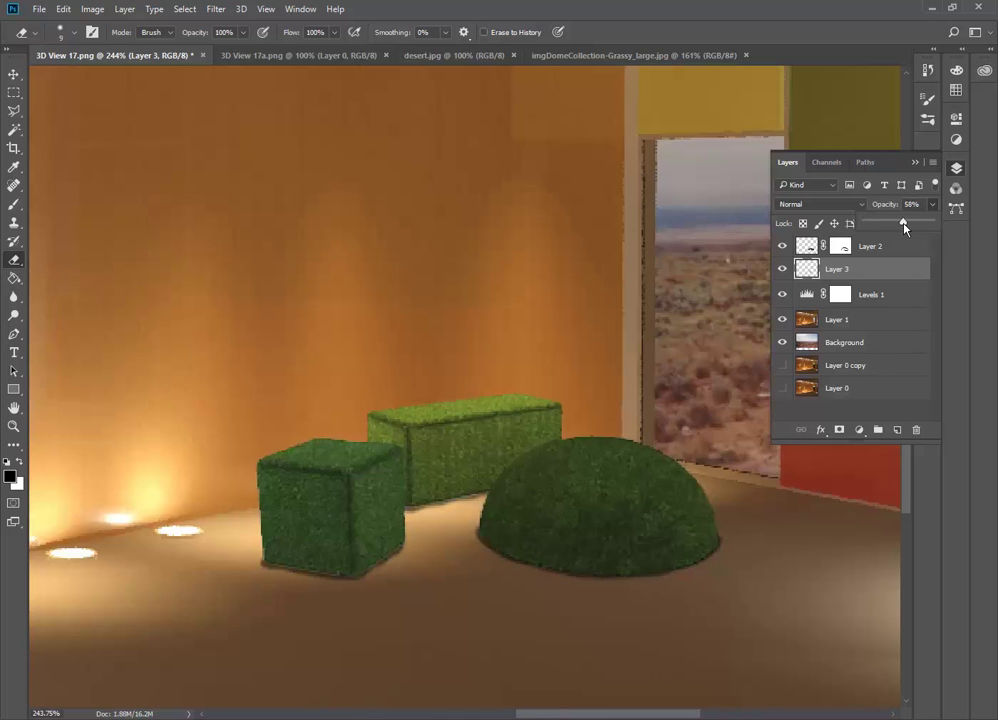
pyautogui.click(934, 206)
pyautogui.click(863, 205)
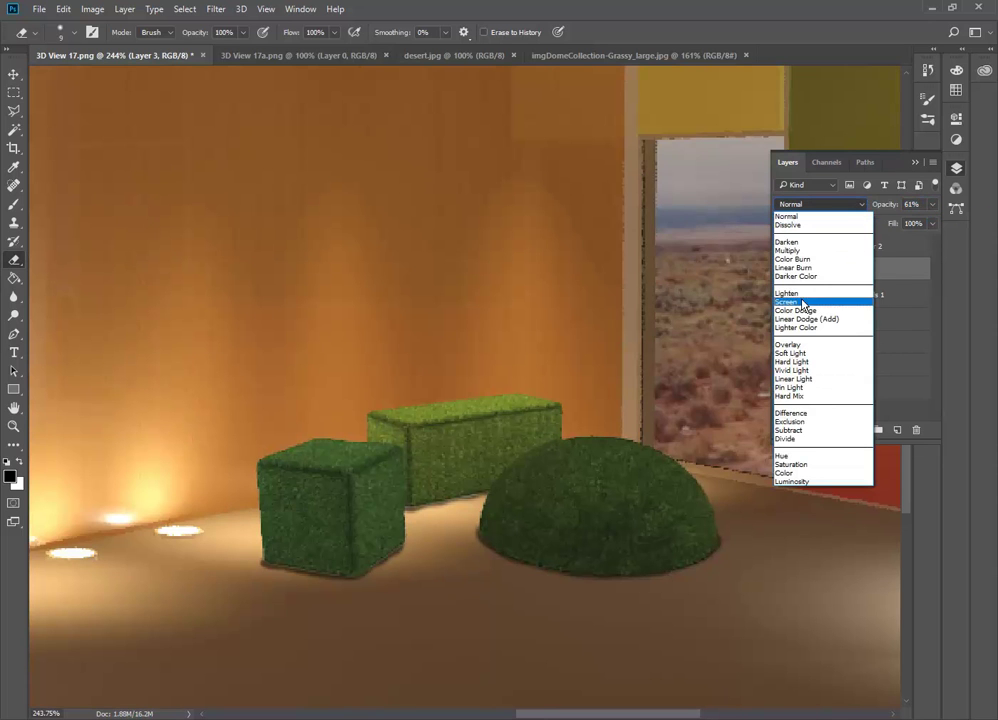
pyautogui.click(805, 251)
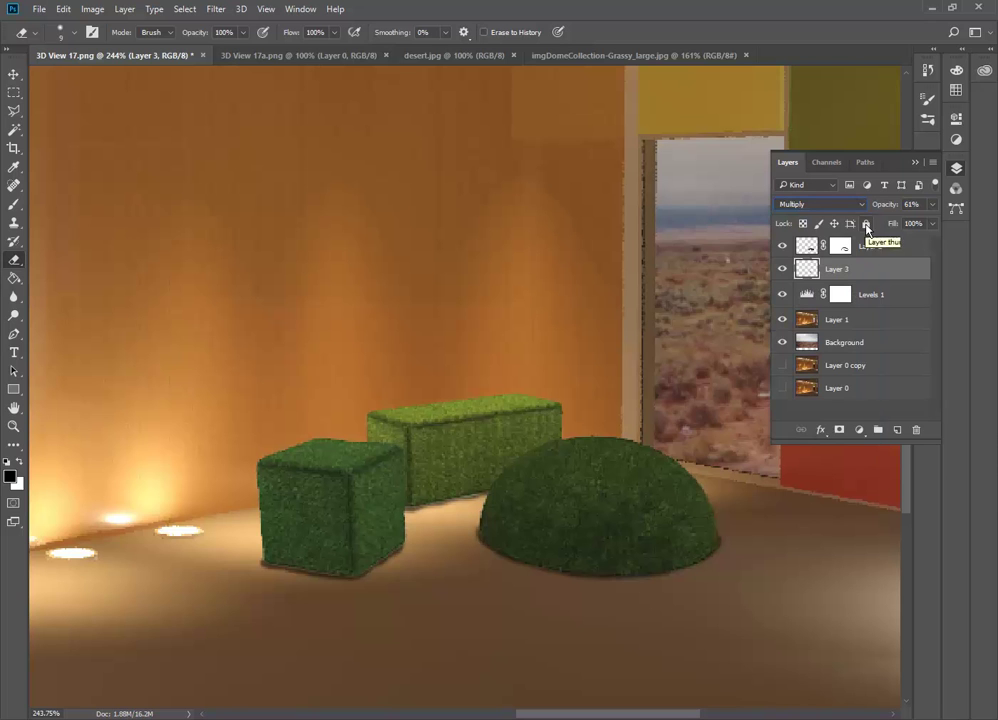
pyautogui.click(929, 206)
pyautogui.moveTo(904, 226); pyautogui.dragTo(893, 228)
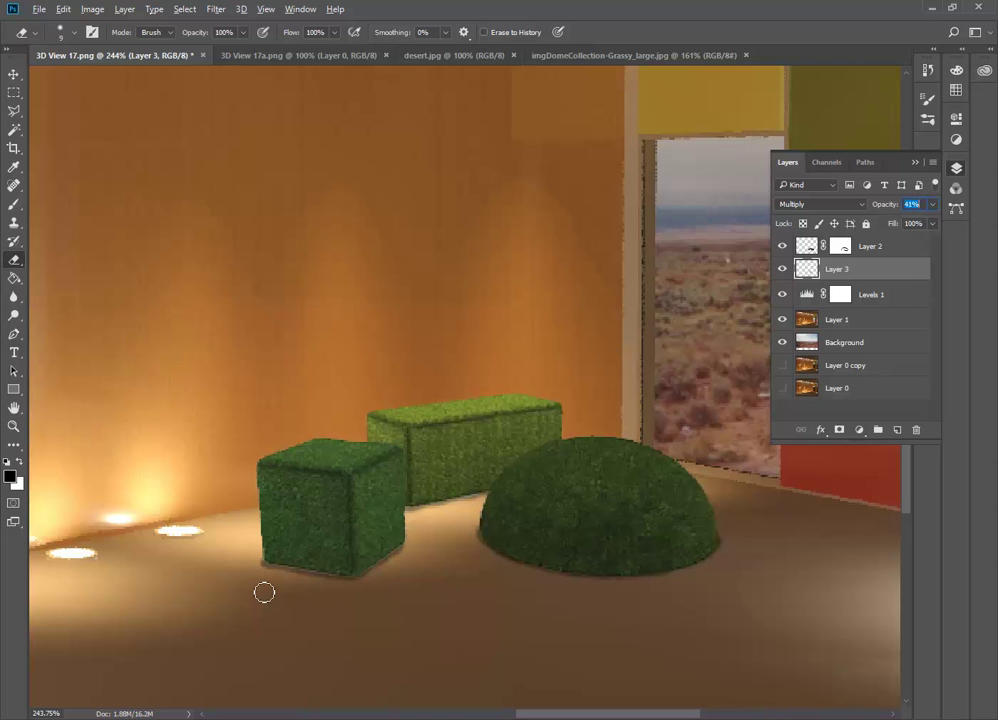
# Paint black on Layer 2's mask along the cube's bottom edges to hide the light fringe above the shadow.
pyautogui.click(14, 75)
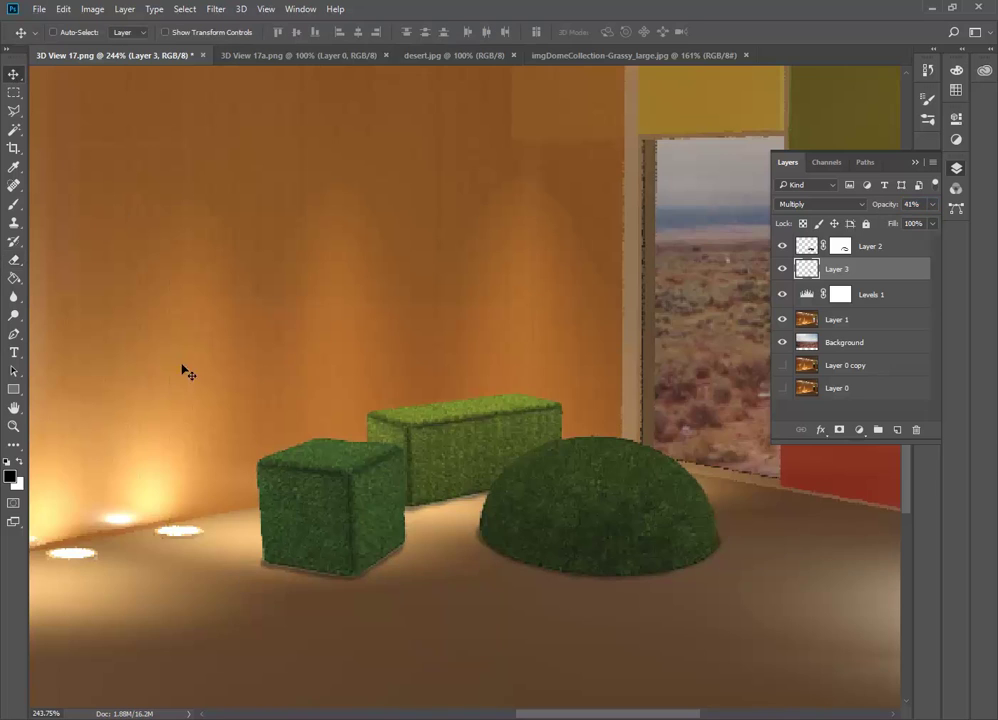
pyautogui.keyDown('alt'); pyautogui.scroll(5, 269, 568); pyautogui.keyUp('alt')
pyautogui.keyDown('alt'); pyautogui.scroll(8, 258, 576); pyautogui.keyUp('alt')
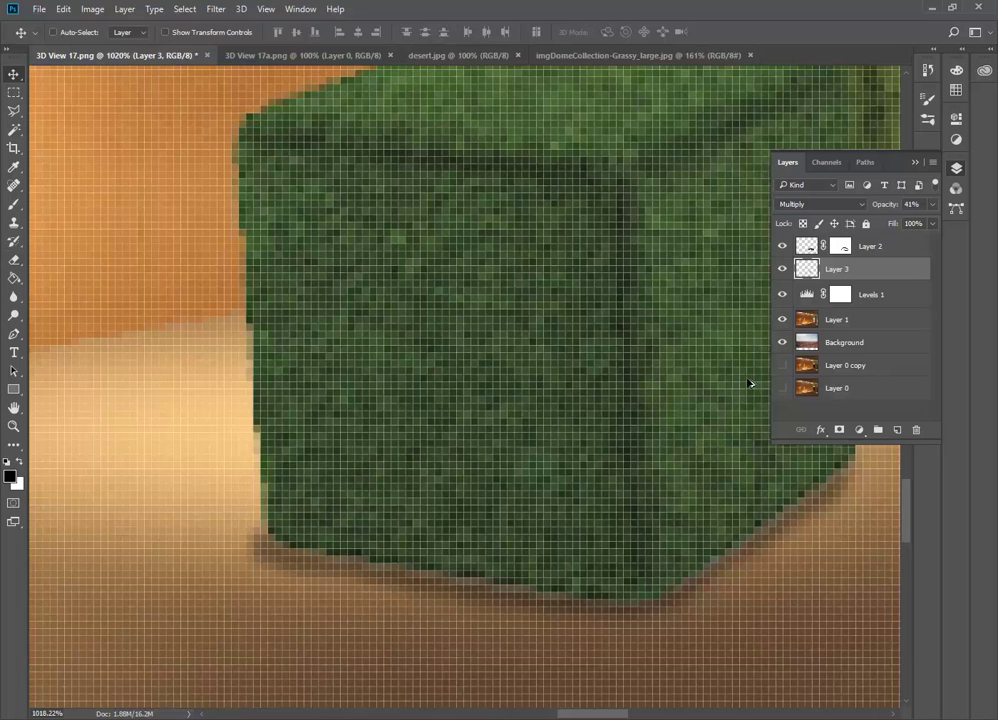
pyautogui.click(840, 246)
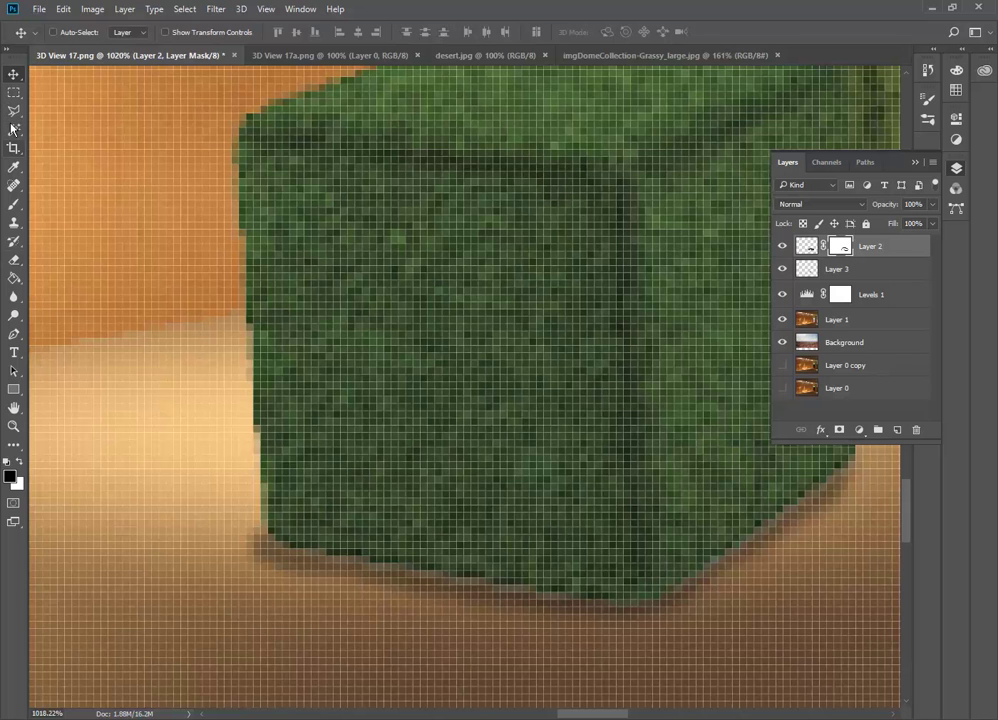
pyautogui.click(13, 203)
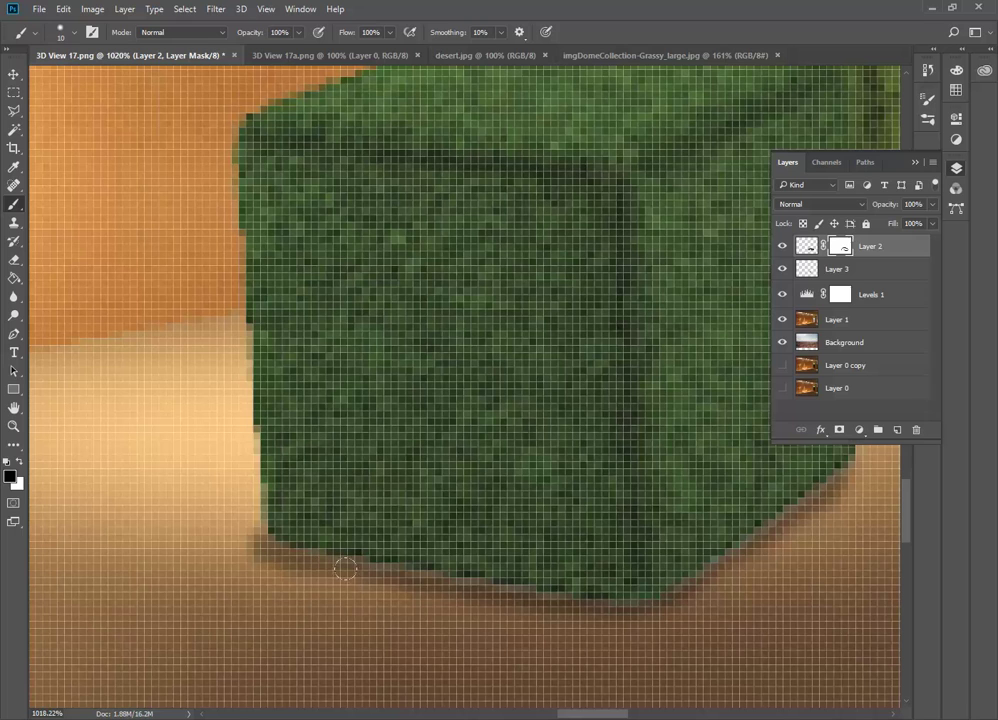
pyautogui.moveTo(403, 580); pyautogui.dragTo(554, 603)
pyautogui.keyDown('alt'); pyautogui.scroll(-9, 332, 622); pyautogui.keyUp('alt')
pyautogui.keyDown('alt'); pyautogui.scroll(8, 601, 630); pyautogui.keyUp('alt')
pyautogui.moveTo(407, 625)
pyautogui.mouseDown()
pyautogui.moveTo(556, 525)
pyautogui.moveTo(583, 493)
pyautogui.moveTo(492, 575)
pyautogui.moveTo(396, 628)
pyautogui.mouseUp()
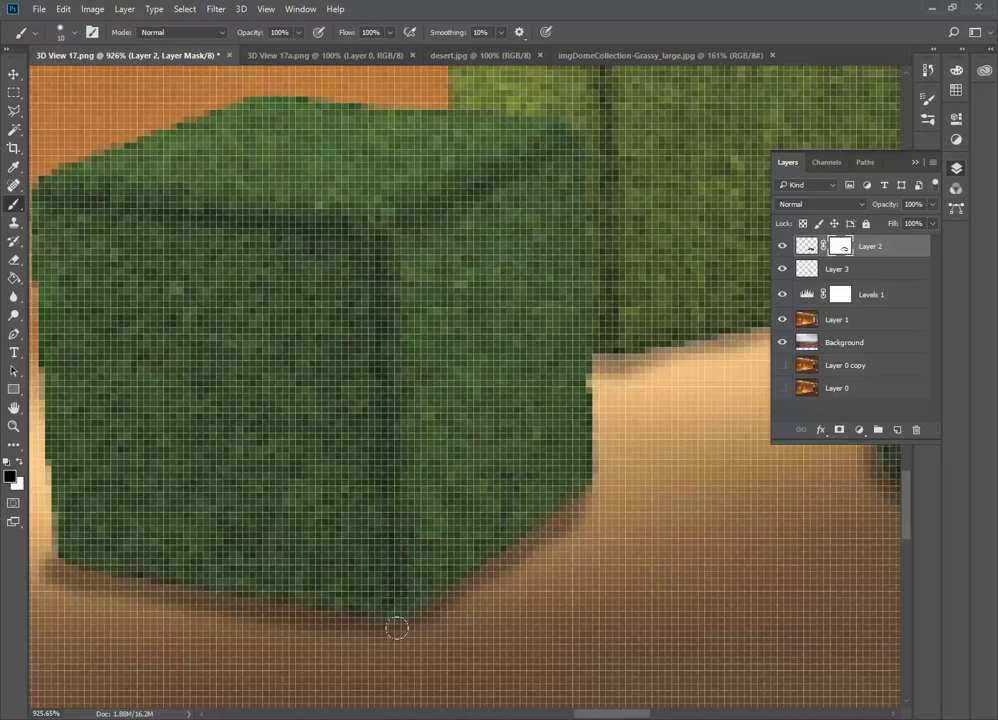
# Trim the shadow on Layer 3 with the Eraser along the cube's bottom edges, mainly at its lower-left corner.
pyautogui.keyDown('alt'); pyautogui.scroll(-4, 655, 487); pyautogui.keyUp('alt')
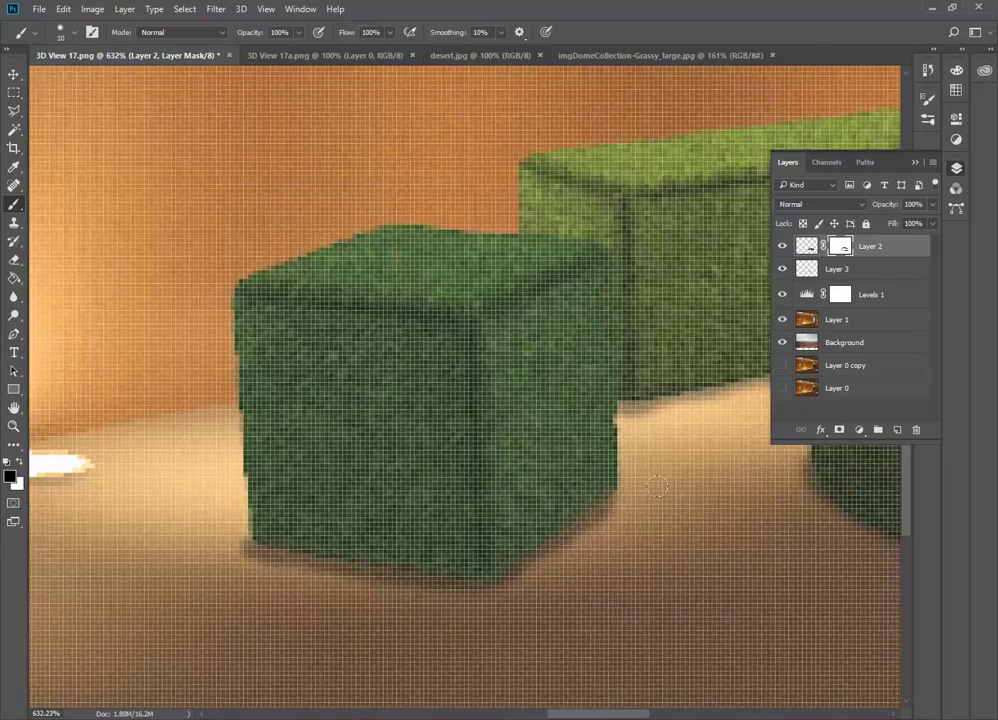
pyautogui.keyDown('alt'); pyautogui.scroll(-2, 372, 547); pyautogui.keyUp('alt')
pyautogui.keyDown('alt'); pyautogui.scroll(3, 290, 549); pyautogui.keyUp('alt')
pyautogui.keyDown('alt'); pyautogui.scroll(2, 292, 549); pyautogui.keyUp('alt')
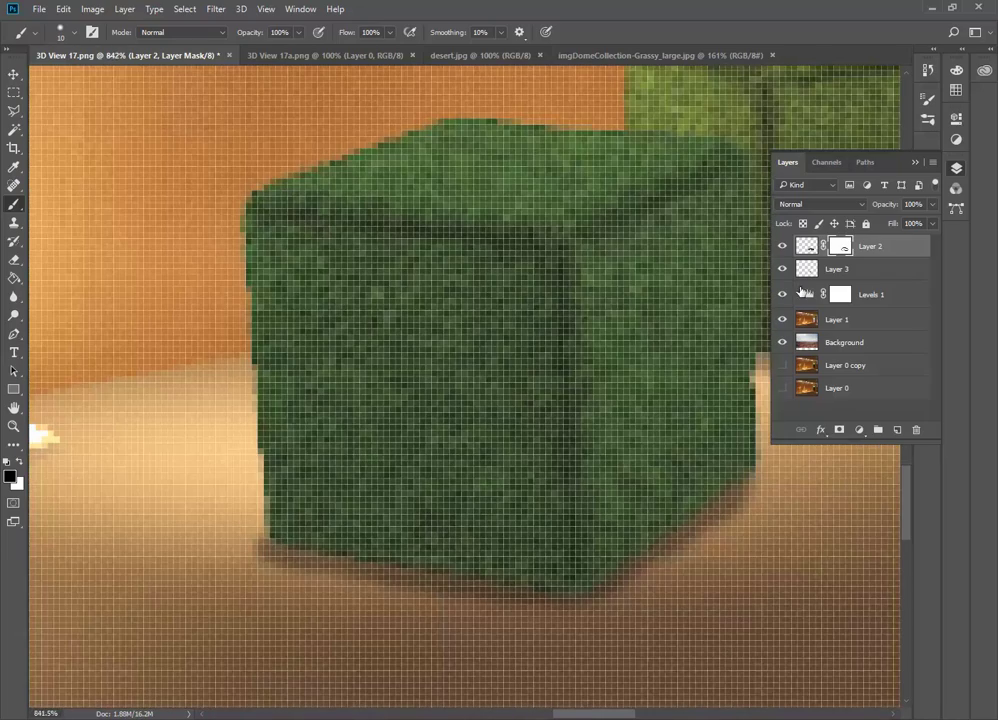
pyautogui.click(797, 275)
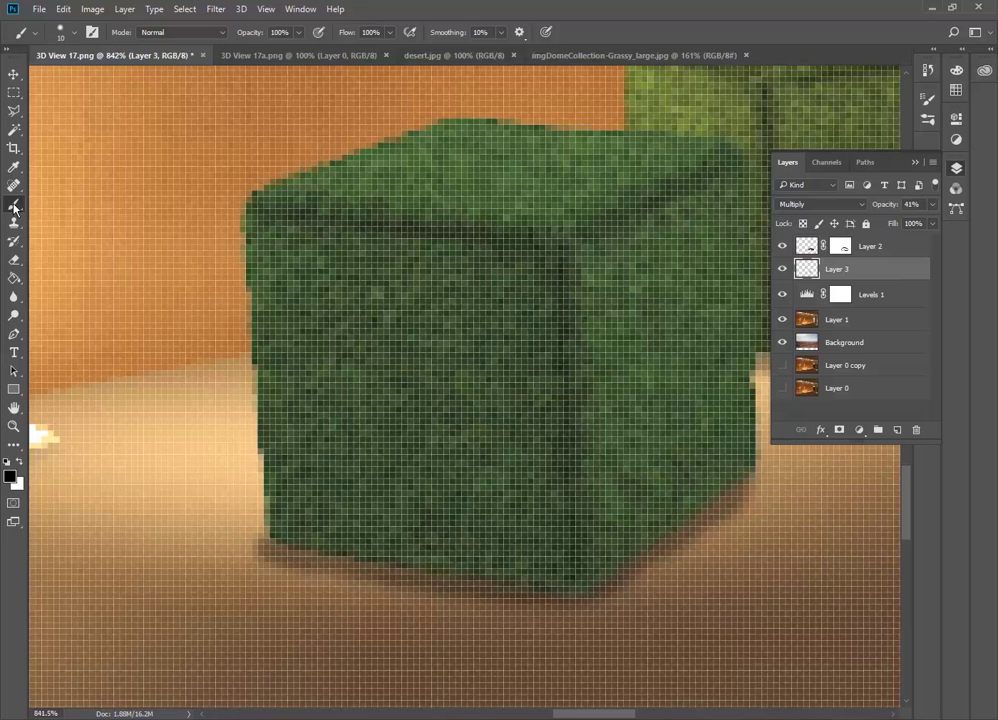
pyautogui.click(14, 259)
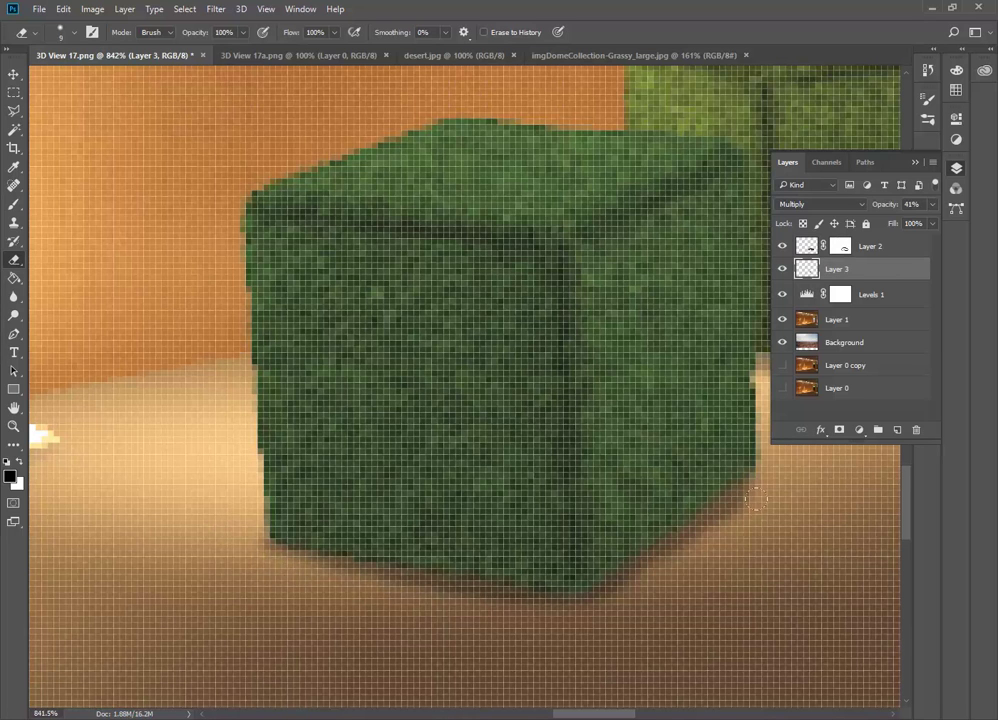
# Switch back to the Brush tool and add a new empty layer directly above Layer 3.
pyautogui.keyDown('alt'); pyautogui.scroll(-5, 260, 500); pyautogui.keyUp('alt')
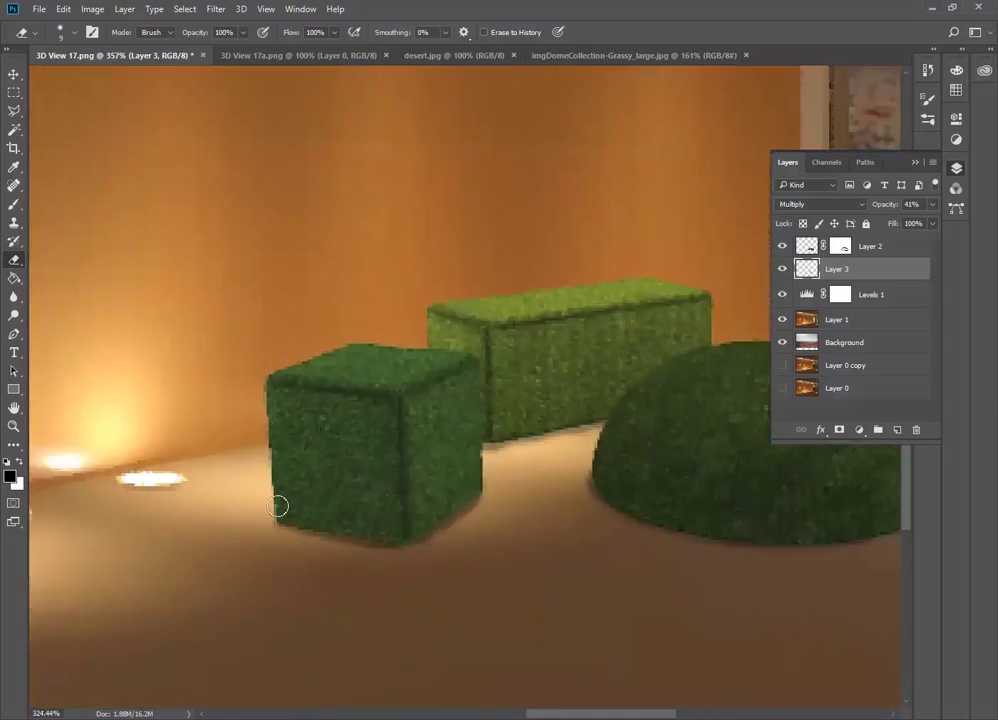
pyautogui.keyDown('alt'); pyautogui.scroll(2, 330, 540); pyautogui.keyUp('alt')
pyautogui.keyDown('alt'); pyautogui.scroll(3, 349, 531); pyautogui.keyUp('alt')
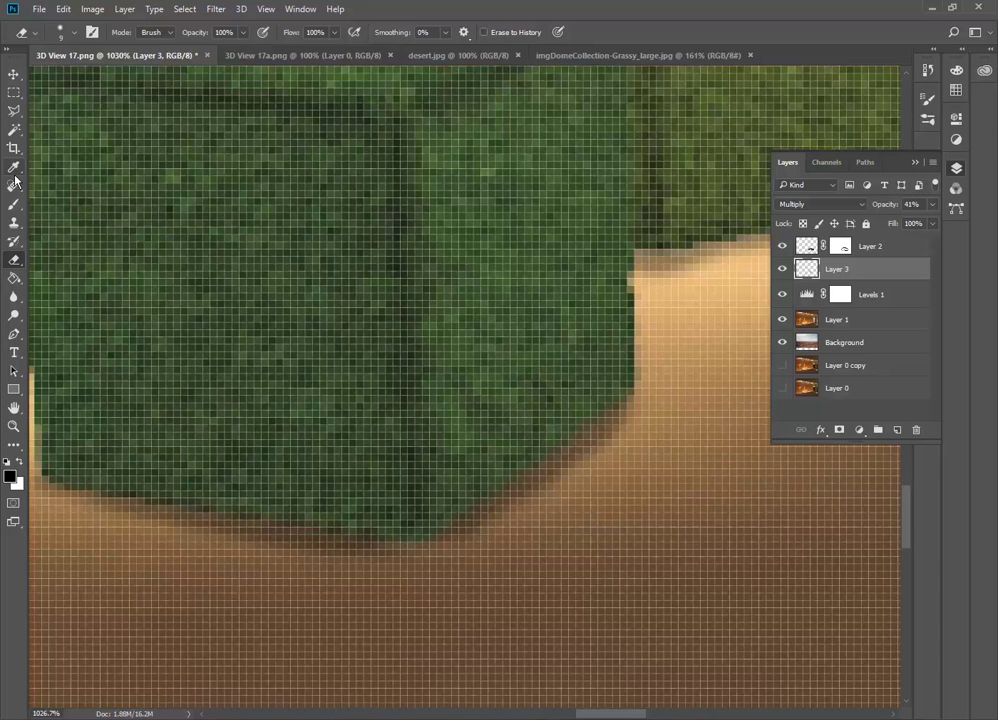
pyautogui.press('b')
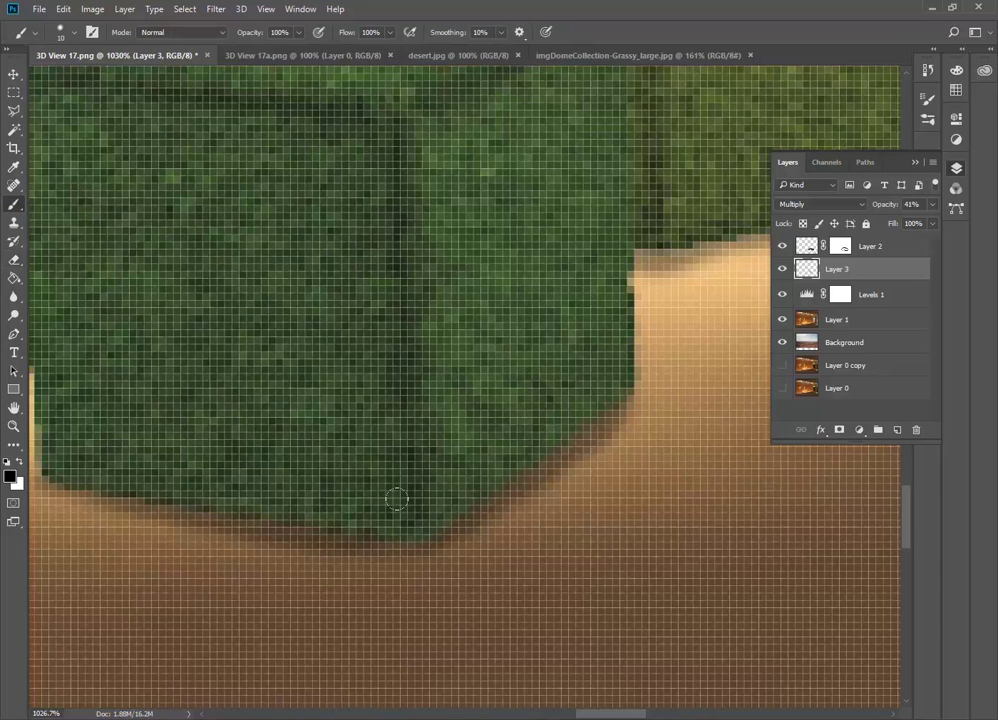
pyautogui.keyDown('alt'); pyautogui.scroll(-2, 468, 457); pyautogui.keyUp('alt')
pyautogui.keyDown('alt'); pyautogui.scroll(-1, 492, 466); pyautogui.keyUp('alt')
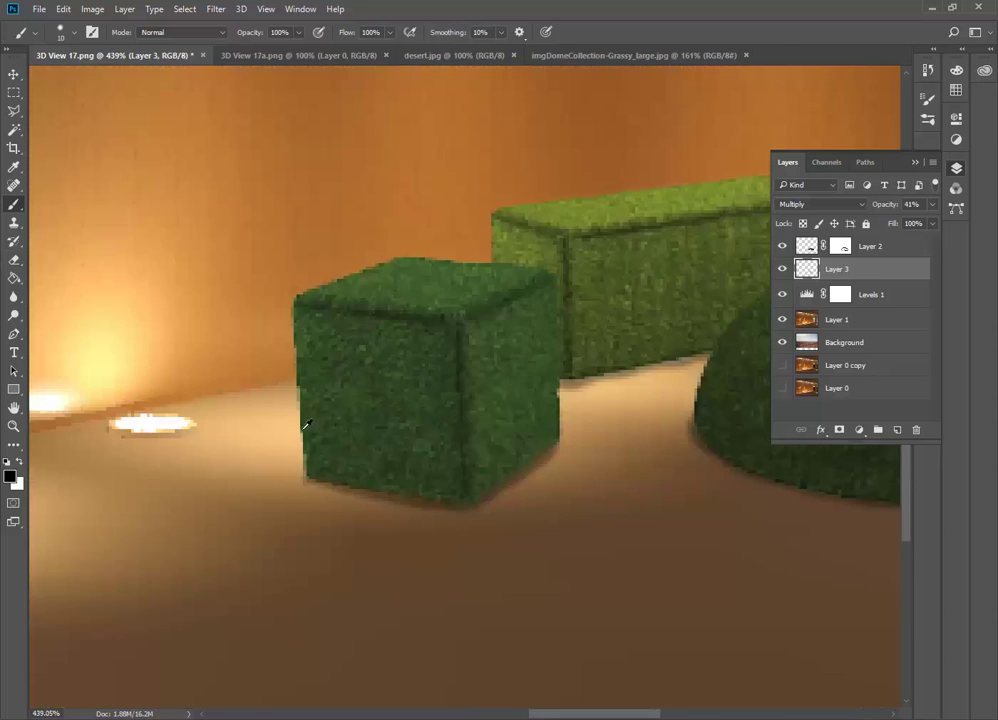
pyautogui.keyDown('alt'); pyautogui.scroll(-2, 357, 470); pyautogui.keyUp('alt')
pyautogui.keyDown('alt'); pyautogui.scroll(-1, 547, 478); pyautogui.keyUp('alt')
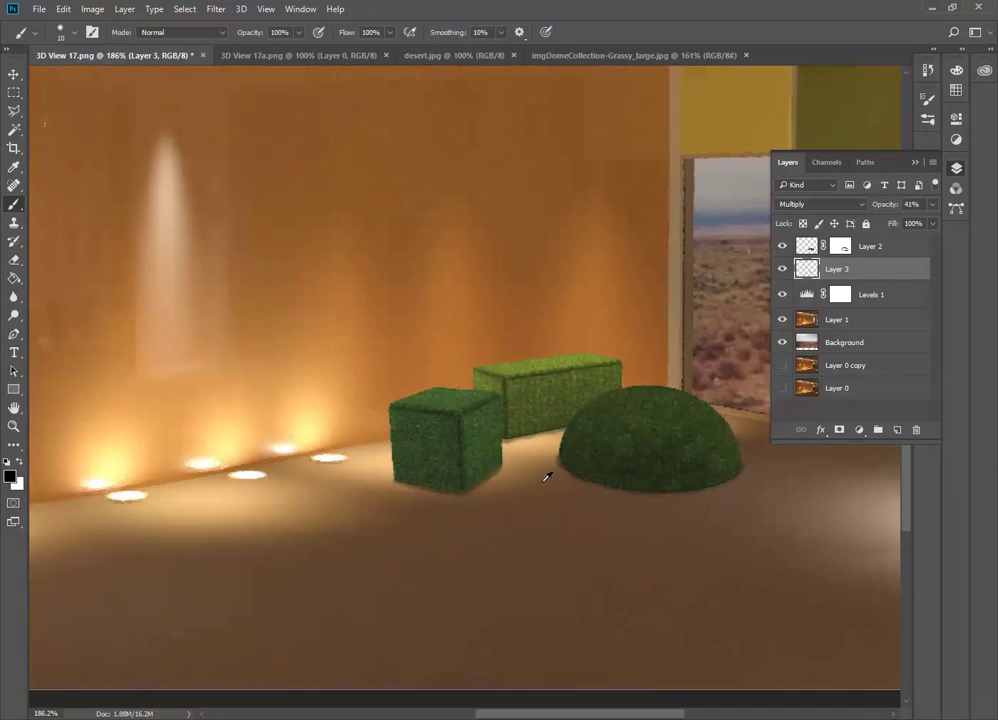
pyautogui.keyDown('alt'); pyautogui.scroll(1, 579, 446); pyautogui.keyUp('alt')
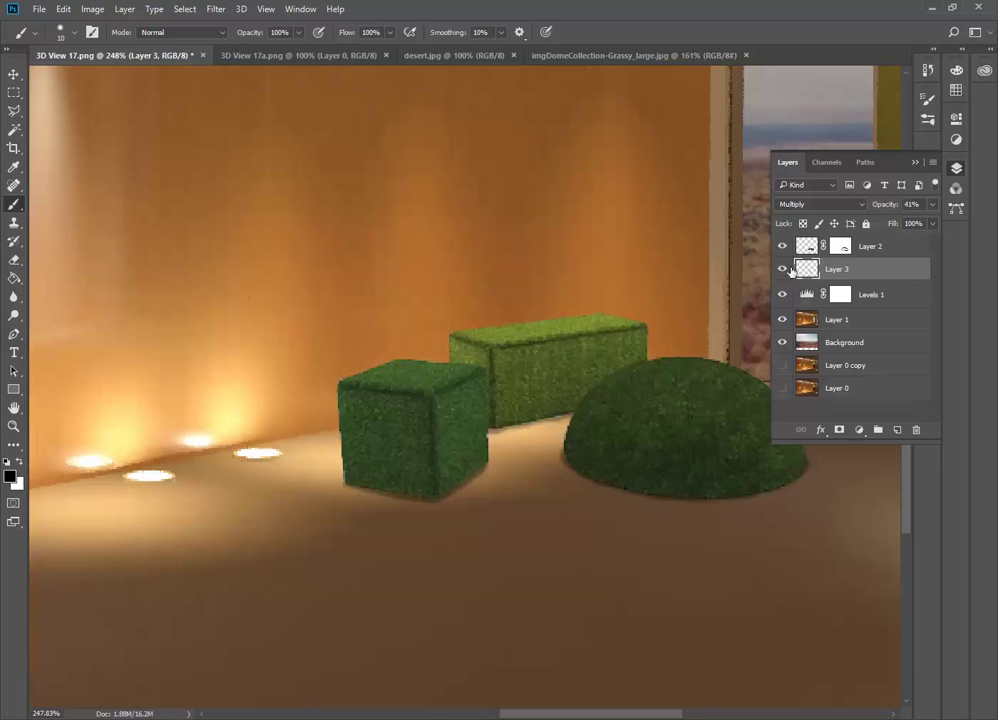
pyautogui.click(897, 429)
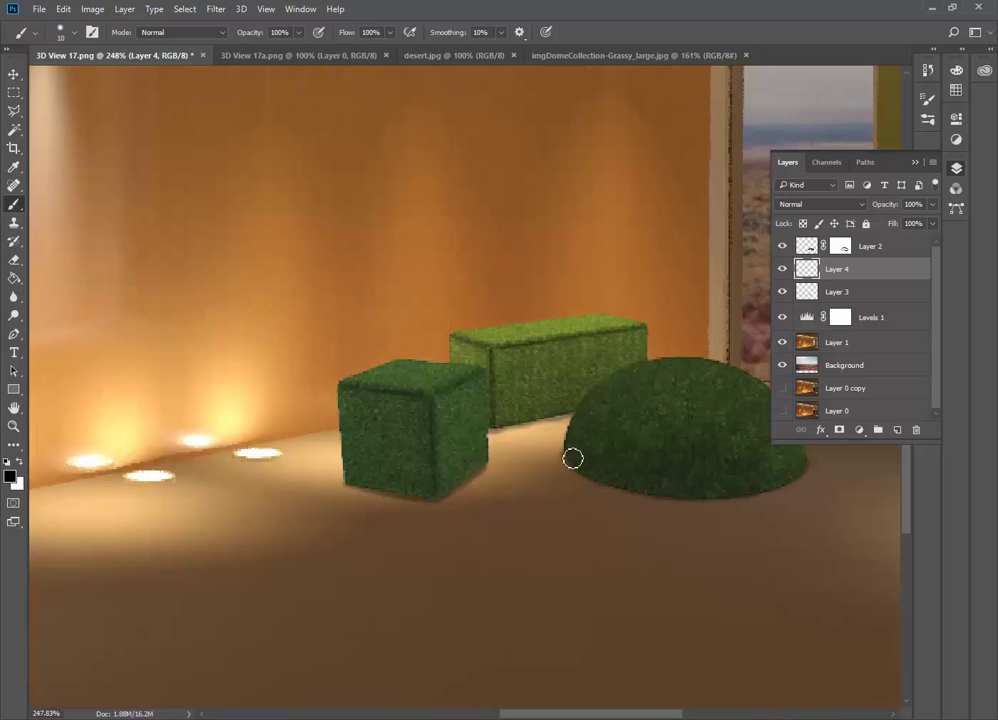
# Paint a black contact shadow on Layer 4 along the dome seat's bottom edge, redoing the first stroke.
pyautogui.moveTo(572, 462)
pyautogui.mouseDown()
pyautogui.moveTo(684, 502)
pyautogui.moveTo(775, 503)
pyautogui.moveTo(802, 468)
pyautogui.moveTo(760, 494)
pyautogui.mouseUp()
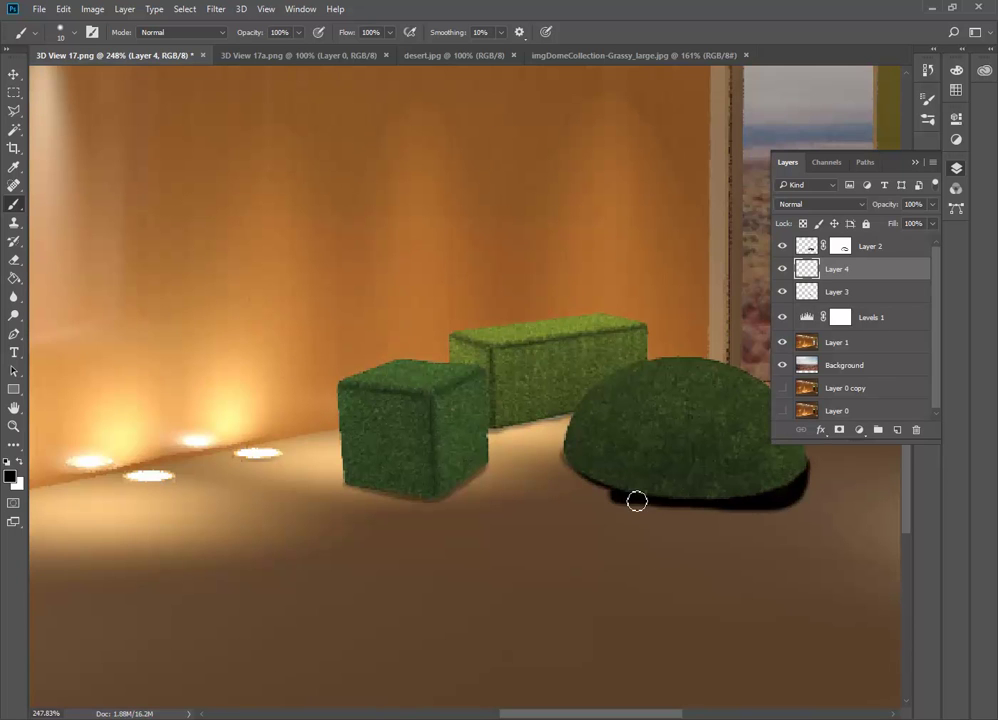
pyautogui.hotkey('ctrl', 'z')
pyautogui.moveTo(579, 466)
pyautogui.mouseDown()
pyautogui.moveTo(630, 495)
pyautogui.moveTo(693, 504)
pyautogui.moveTo(746, 504)
pyautogui.moveTo(800, 468)
pyautogui.moveTo(775, 492)
pyautogui.mouseUp()
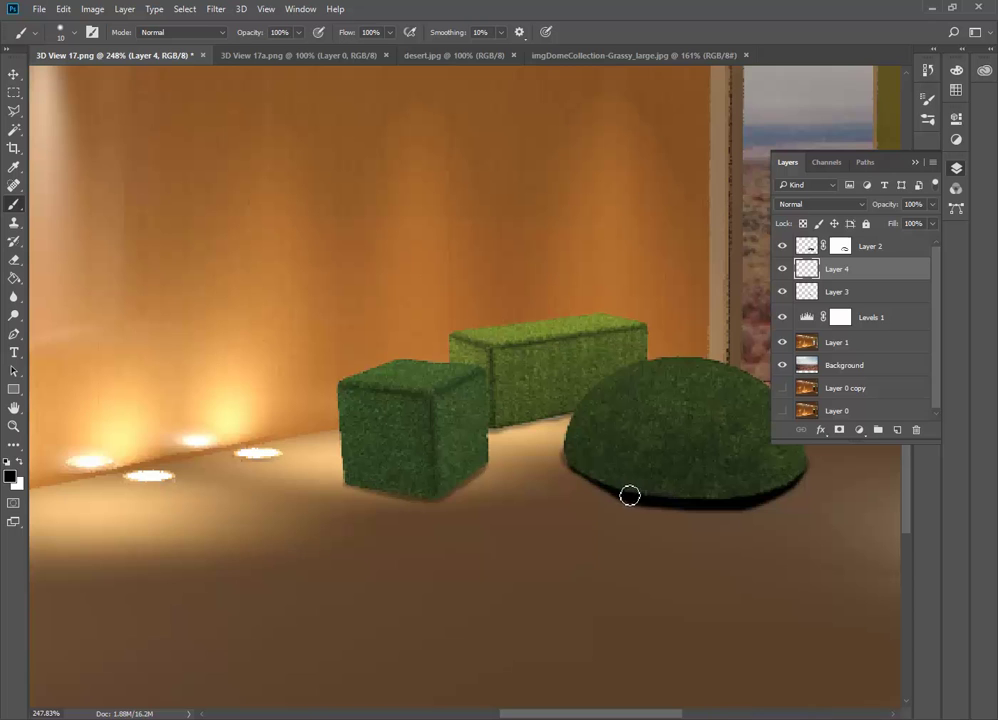
pyautogui.moveTo(604, 481)
pyautogui.mouseDown()
pyautogui.moveTo(771, 503)
pyautogui.moveTo(805, 469)
pyautogui.mouseUp()
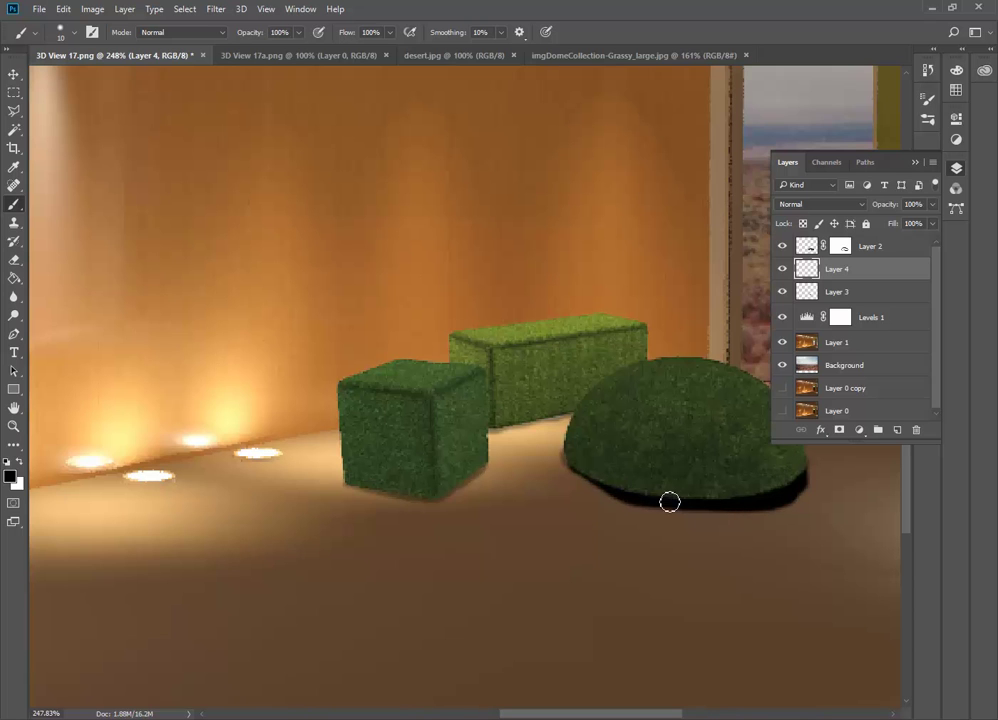
pyautogui.moveTo(643, 501)
pyautogui.mouseDown()
pyautogui.moveTo(775, 508)
pyautogui.moveTo(648, 503)
pyautogui.moveTo(682, 515)
pyautogui.moveTo(773, 508)
pyautogui.moveTo(795, 477)
pyautogui.moveTo(708, 510)
pyautogui.moveTo(613, 483)
pyautogui.moveTo(695, 510)
pyautogui.mouseUp()
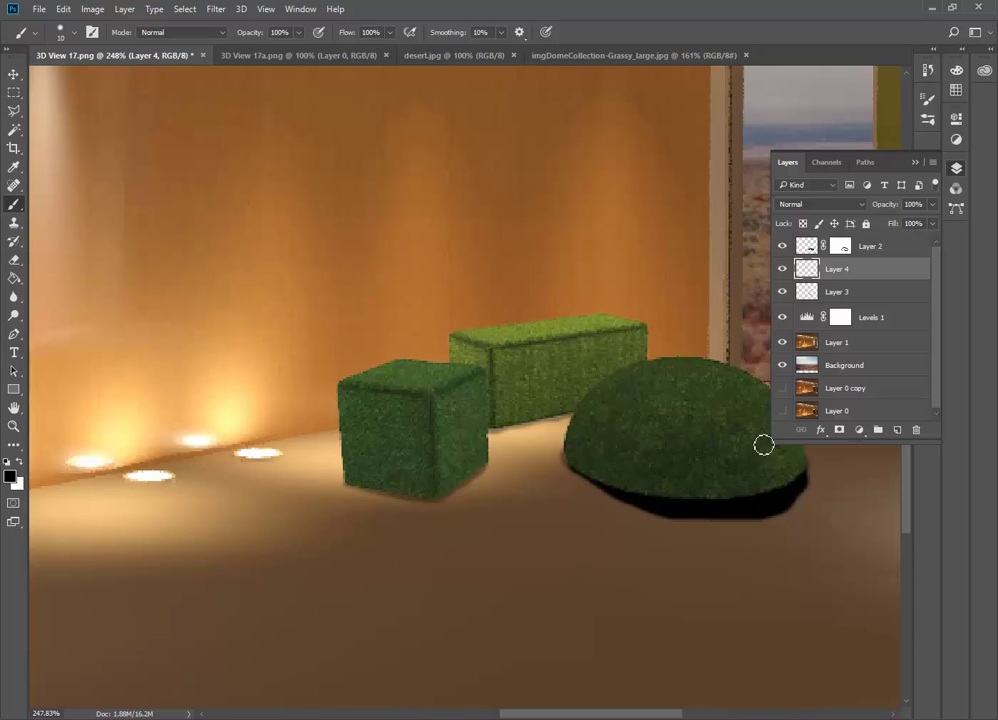
pyautogui.moveTo(798, 476)
pyautogui.mouseDown()
pyautogui.moveTo(788, 501)
pyautogui.moveTo(694, 515)
pyautogui.mouseUp()
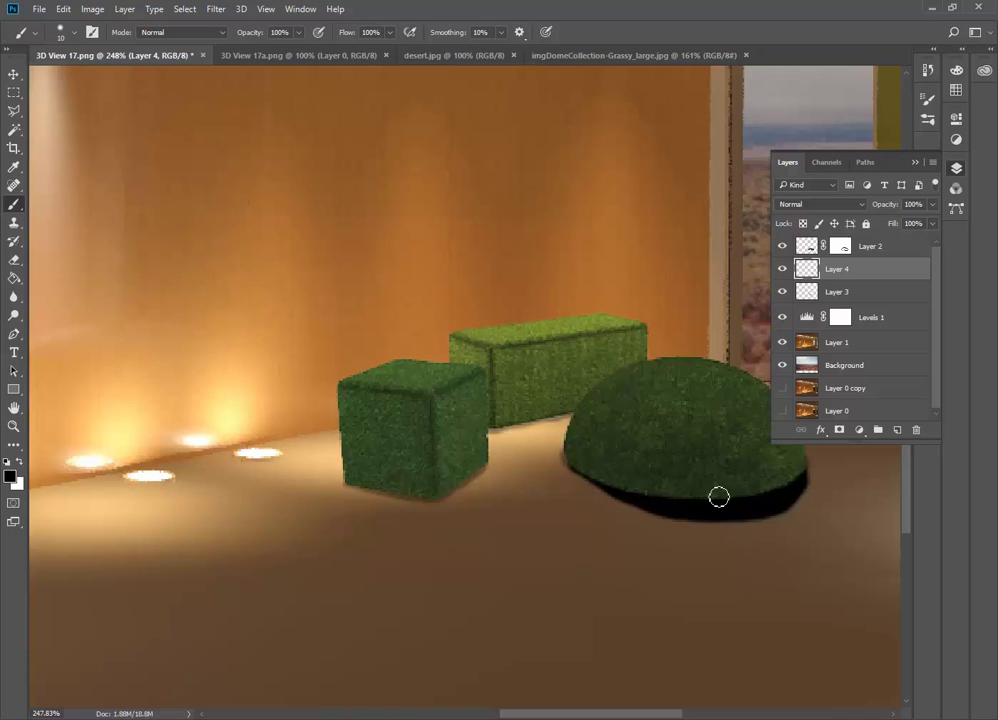
# Set the dome's shadow layer, Layer 4, to the Multiply blend mode with 15% opacity.
pyautogui.keyDown('alt'); pyautogui.scroll(-8, 498, 474); pyautogui.keyUp('alt')
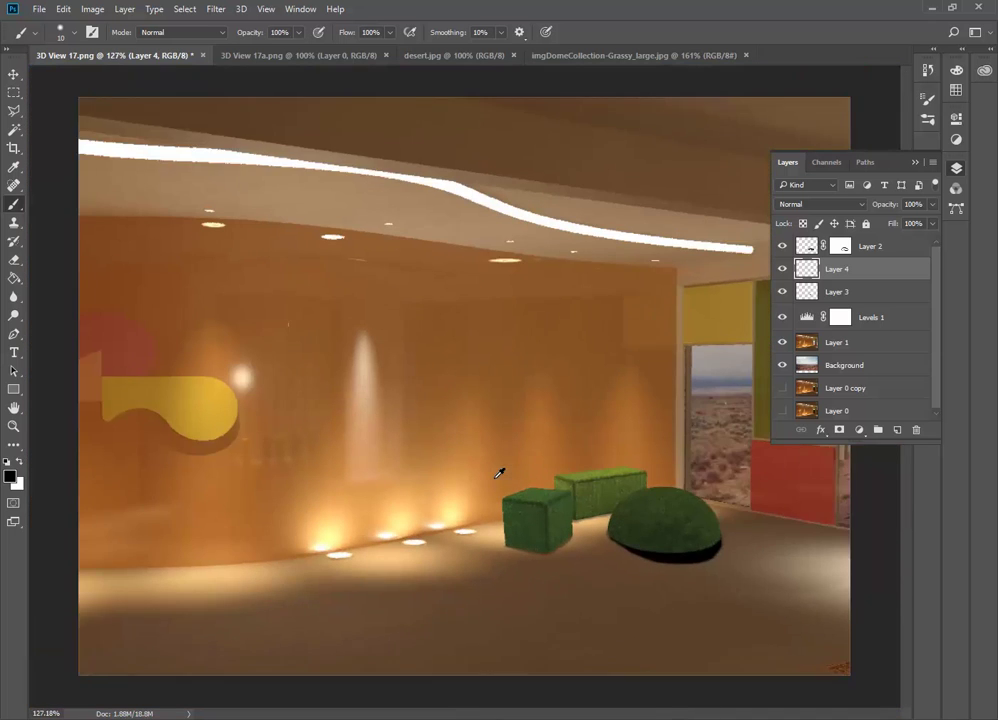
pyautogui.keyDown('alt'); pyautogui.scroll(3, 500, 474); pyautogui.keyUp('alt')
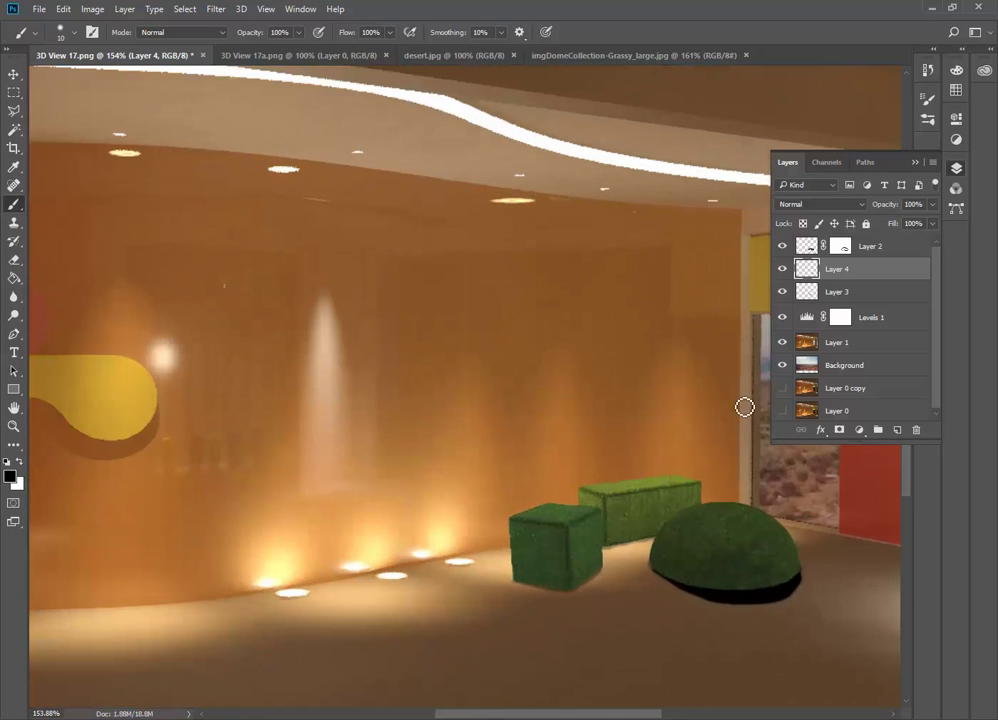
pyautogui.click(858, 208)
pyautogui.click(822, 247)
pyautogui.click(932, 205)
pyautogui.moveTo(930, 225); pyautogui.dragTo(876, 224)
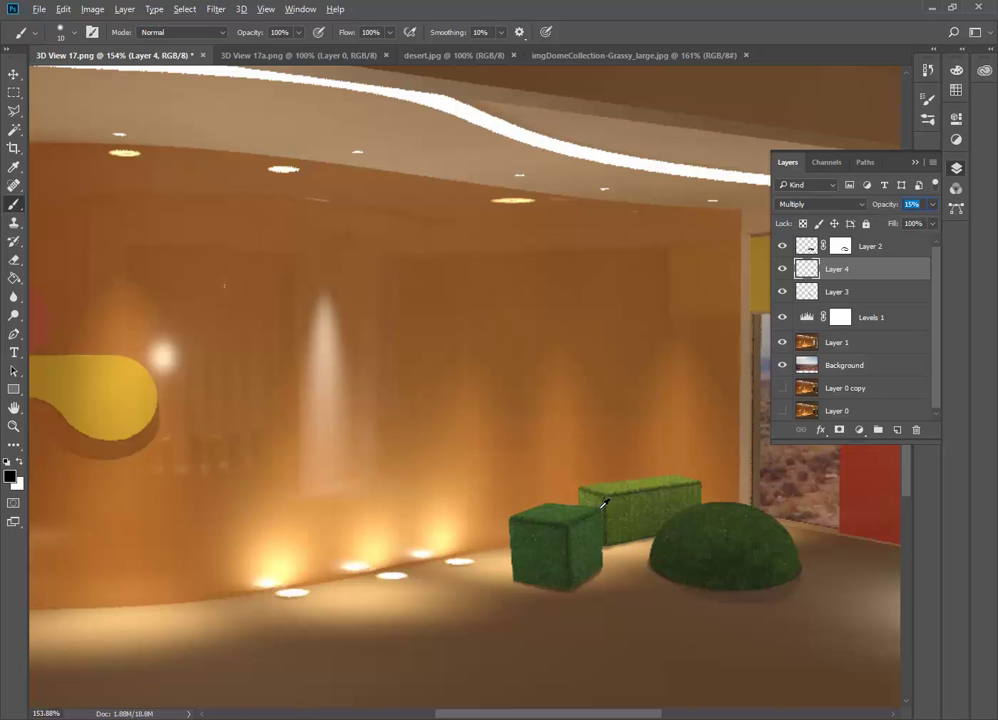
# Switch to the Move tool and save the image with its layers as the Photoshop file 3D View 17 in the Revit Mona Vale folder.
pyautogui.press('v')
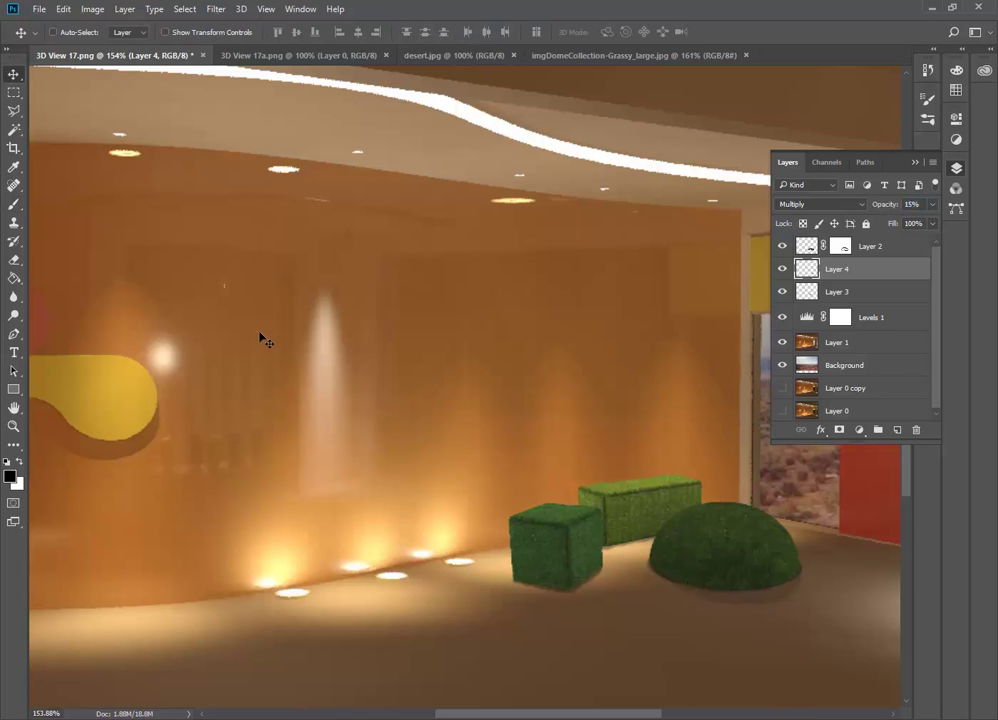
pyautogui.keyDown('alt'); pyautogui.scroll(-4, 403, 396); pyautogui.keyUp('alt')
pyautogui.keyDown('alt'); pyautogui.scroll(2, 464, 414); pyautogui.keyUp('alt')
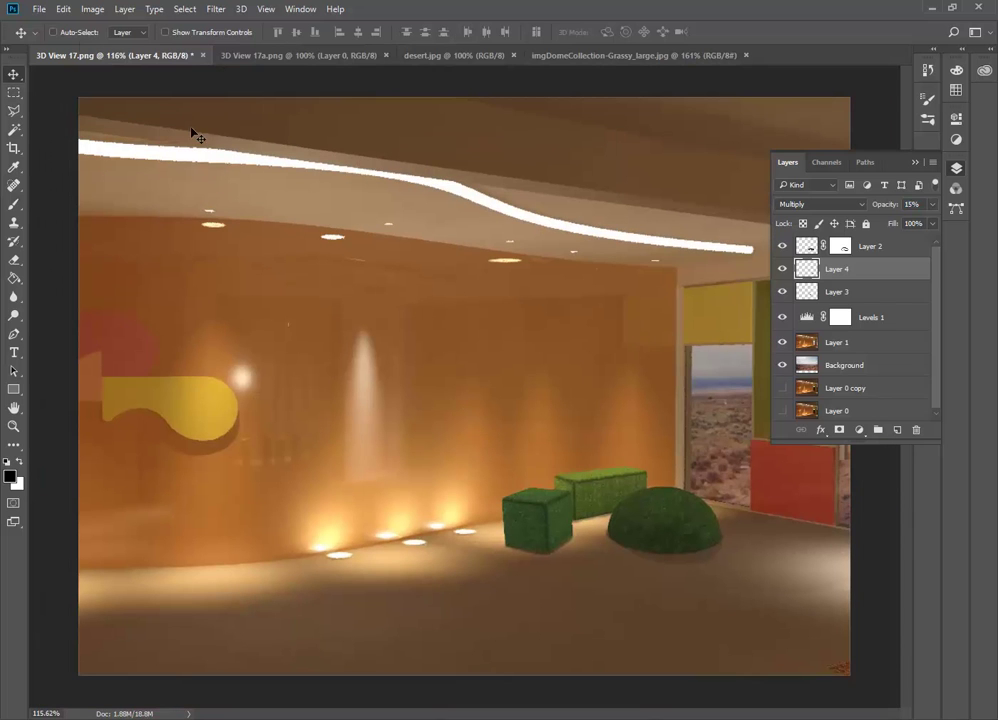
pyautogui.click(38, 9)
pyautogui.click(76, 153)
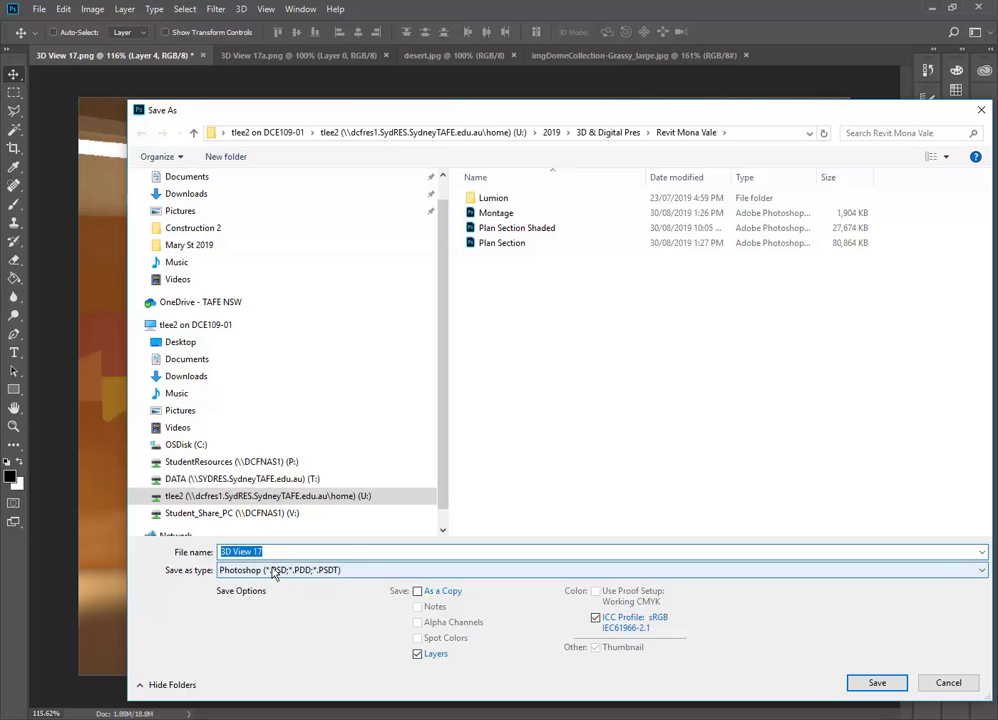
pyautogui.click(876, 682)
pyautogui.click(762, 225)
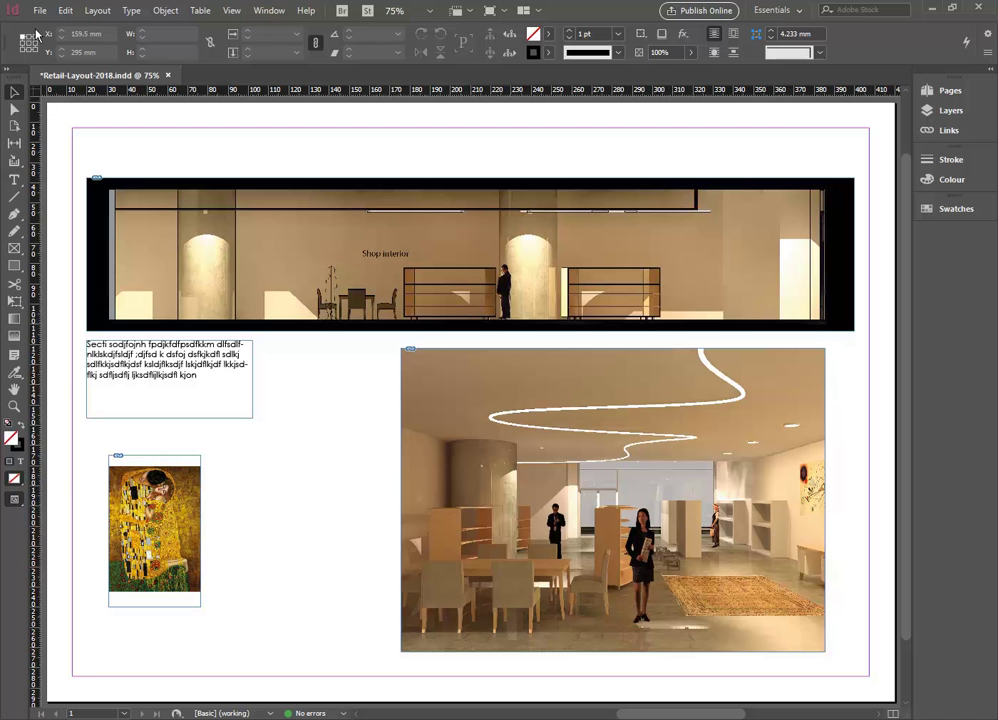
# In InDesign, create a new print document from the A3 preset in landscape orientation, 420 x 297 mm.
pyautogui.click(38, 11)
pyautogui.moveTo(40, 27)
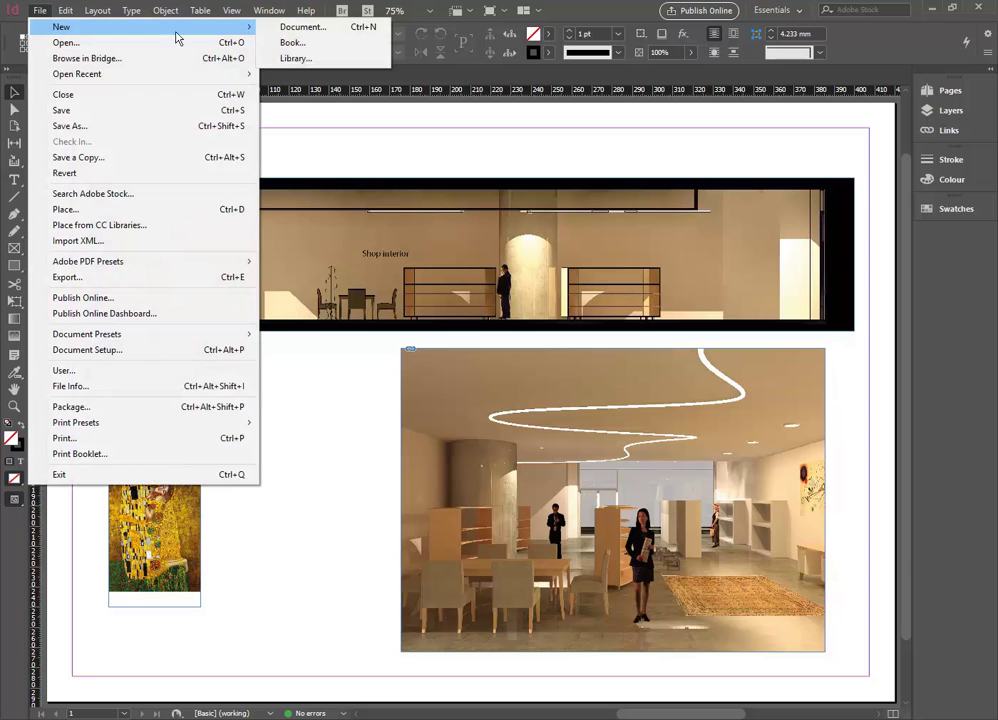
pyautogui.click(302, 27)
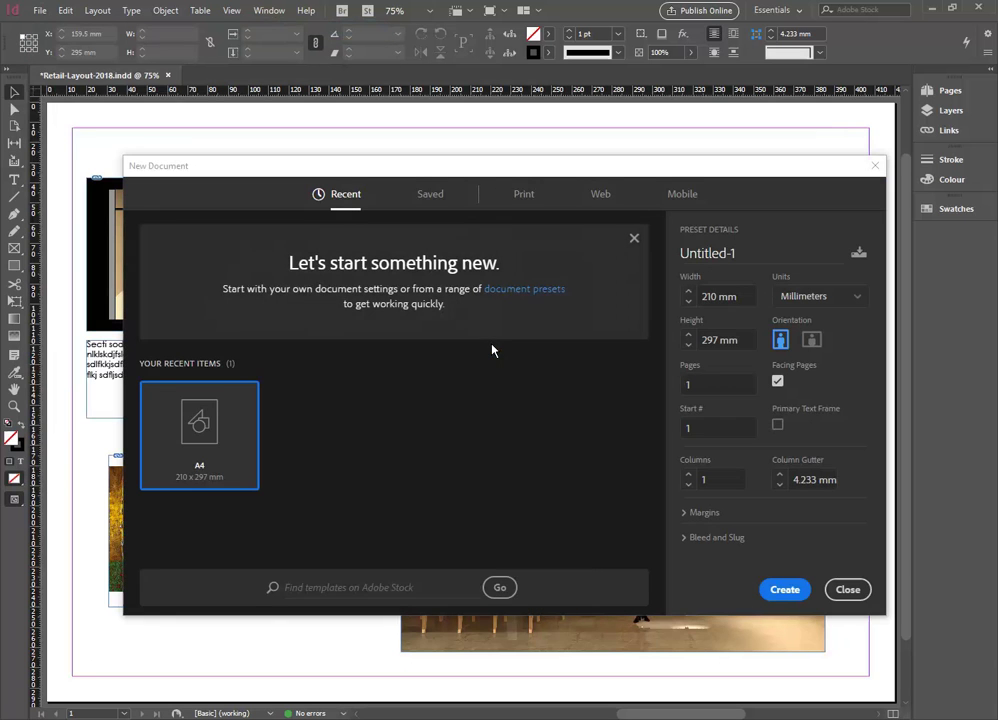
pyautogui.click(526, 195)
pyautogui.click(582, 455)
pyautogui.click(811, 340)
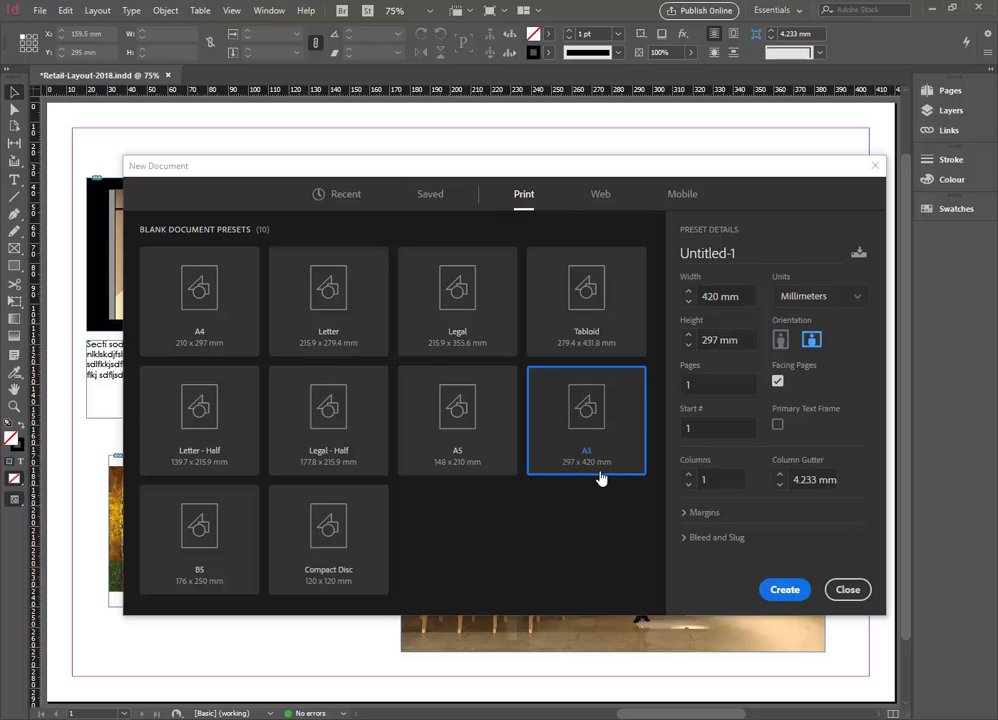
pyautogui.click(781, 593)
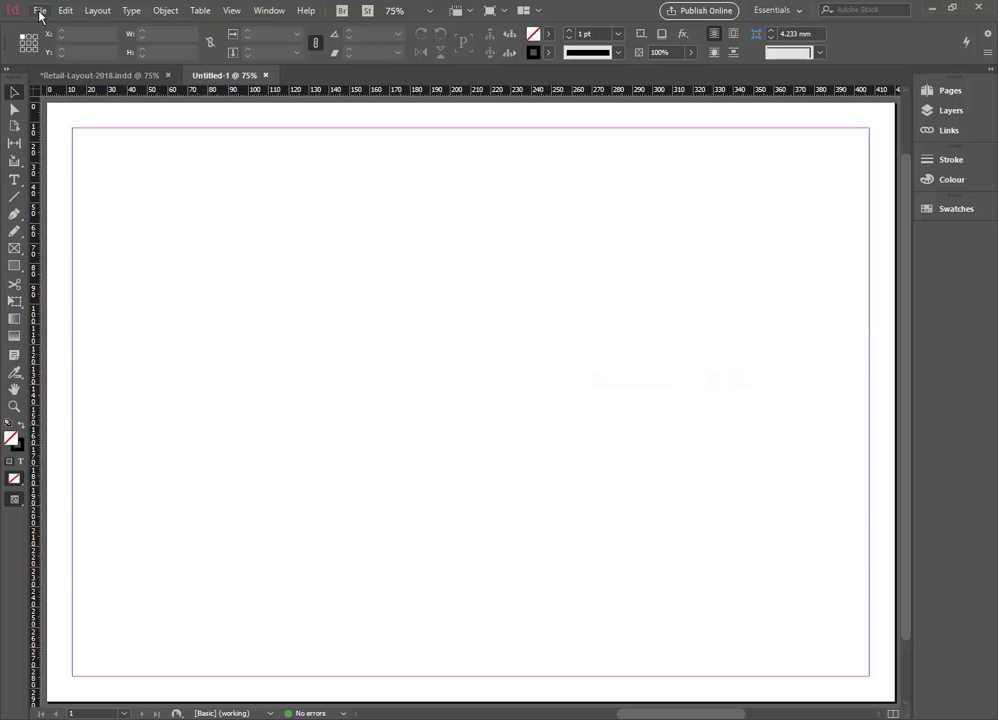
pyautogui.click(40, 11)
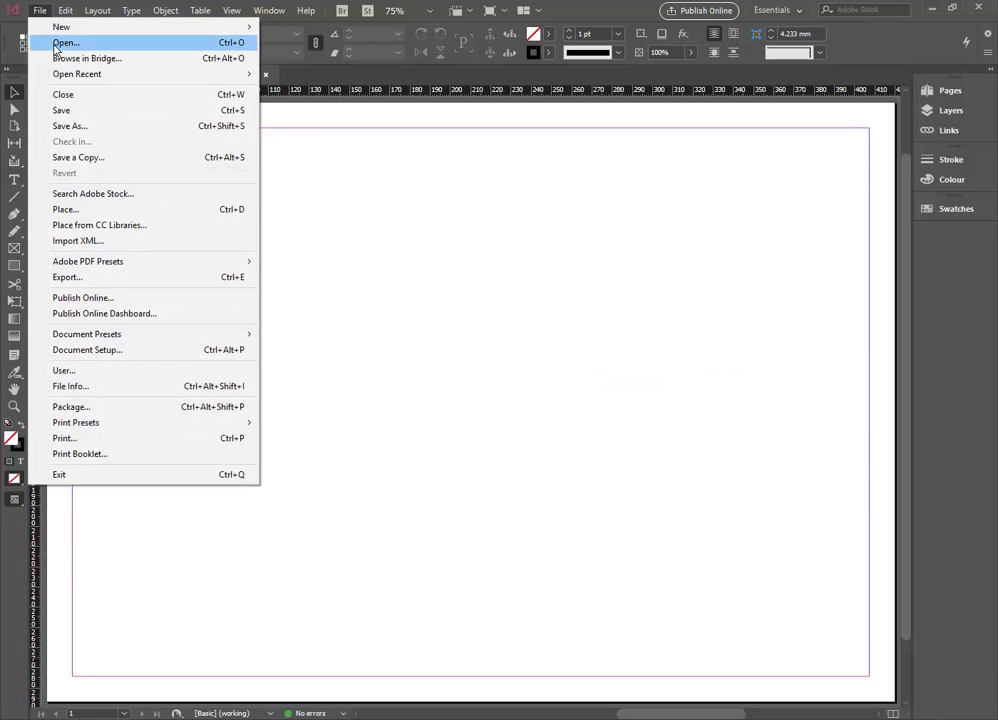
pyautogui.click(40, 10)
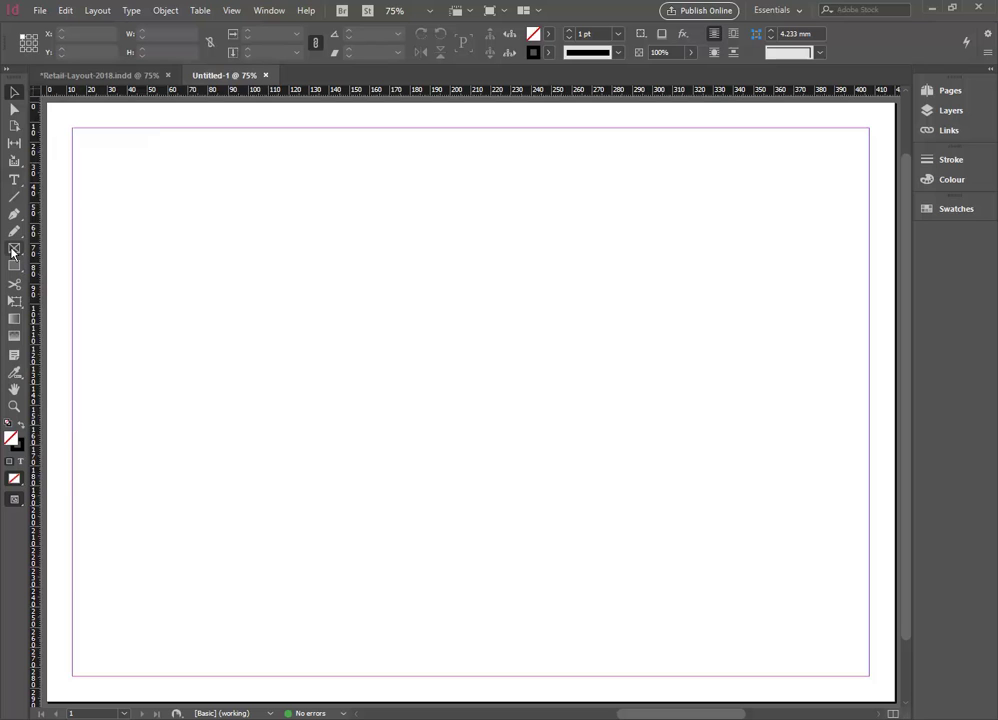
# Draw a rectangular picture frame about 188 x 136 mm from the page's upper-left margin corner, leaving the Selection tool active.
pyautogui.click(13, 249)
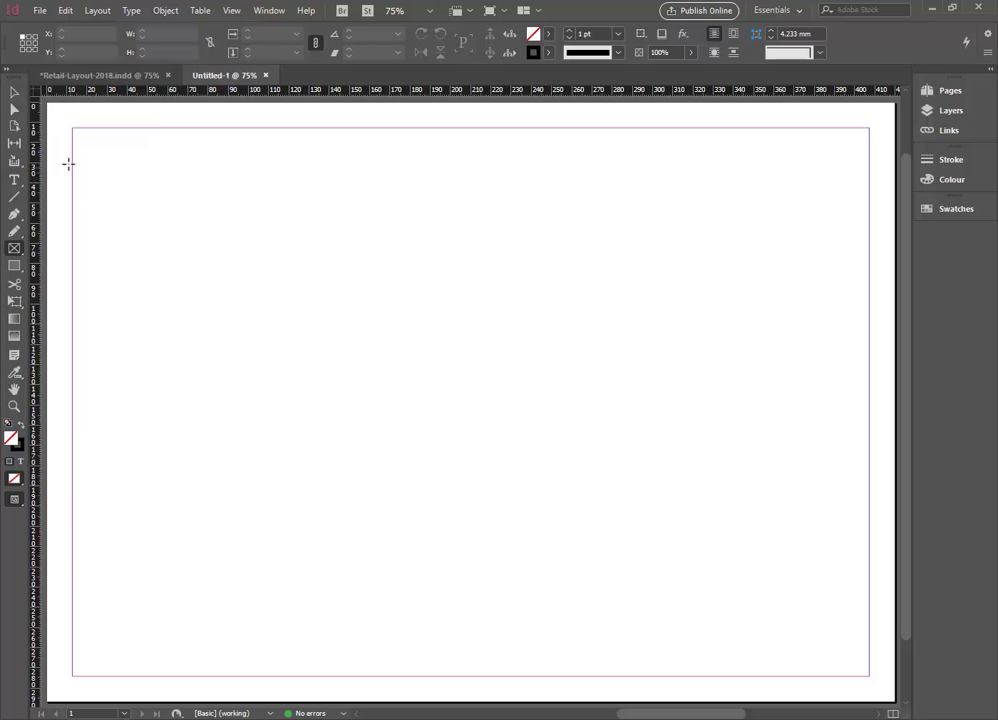
pyautogui.moveTo(73, 129); pyautogui.dragTo(451, 402)
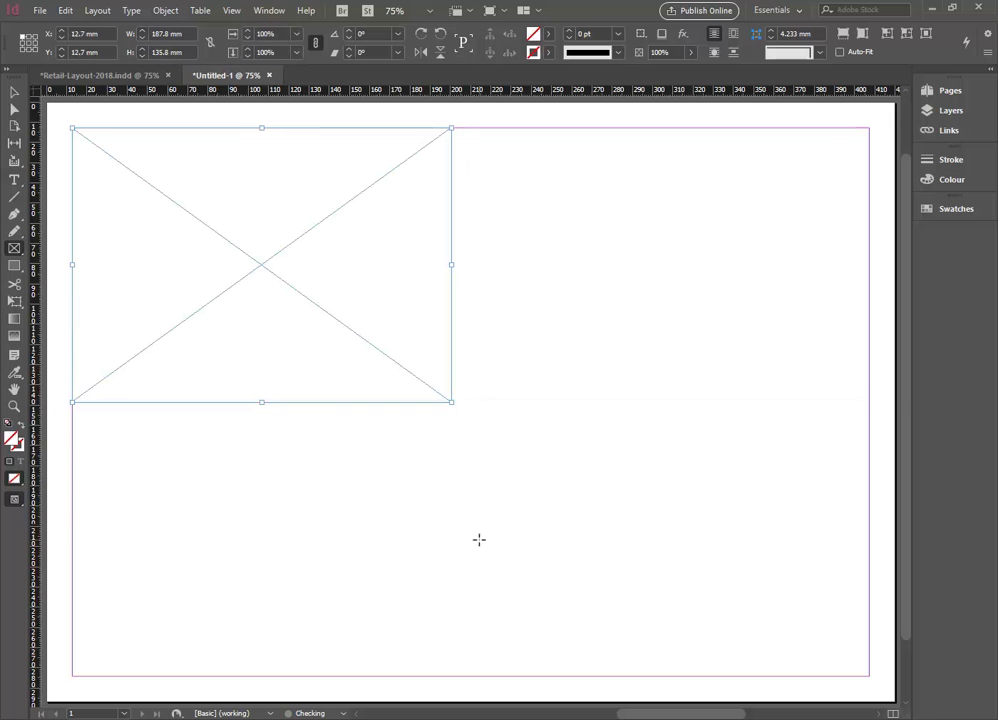
pyautogui.click(14, 92)
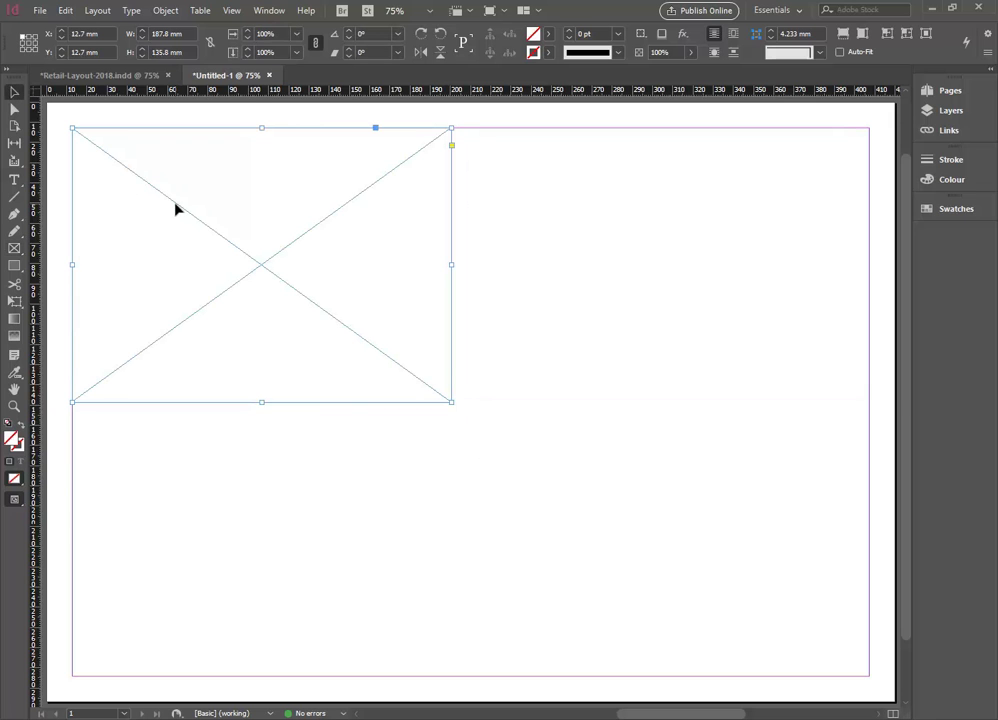
# Place the Photoshop file 3D View 17 from 2019 > 3D & Digital Pres > Revit Mona Vale into the selected frame.
pyautogui.click(39, 11)
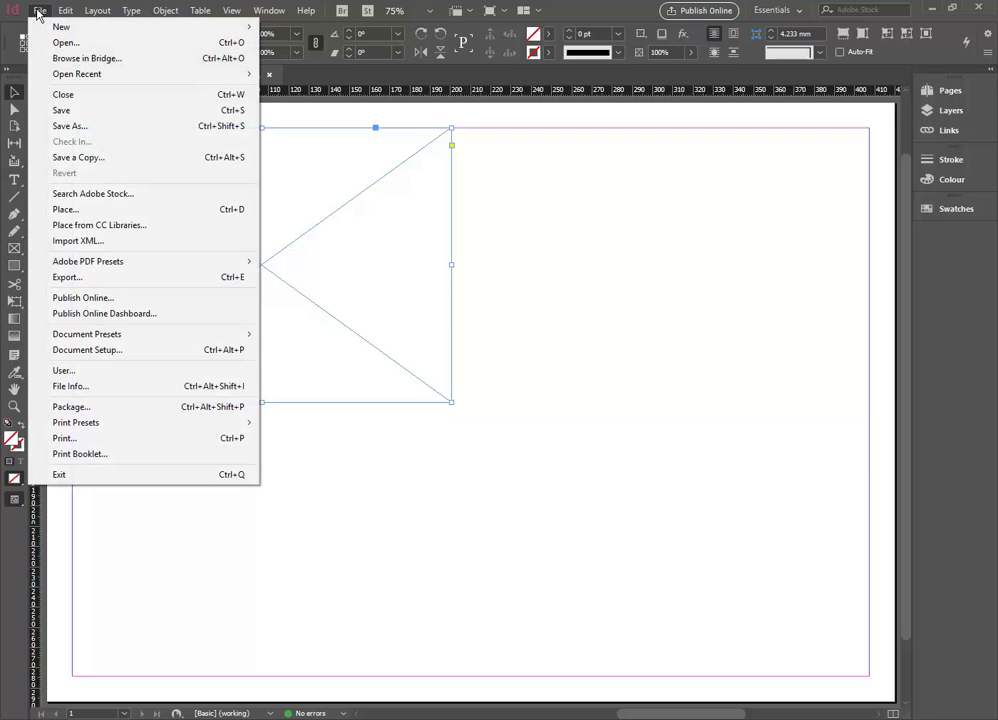
pyautogui.click(72, 209)
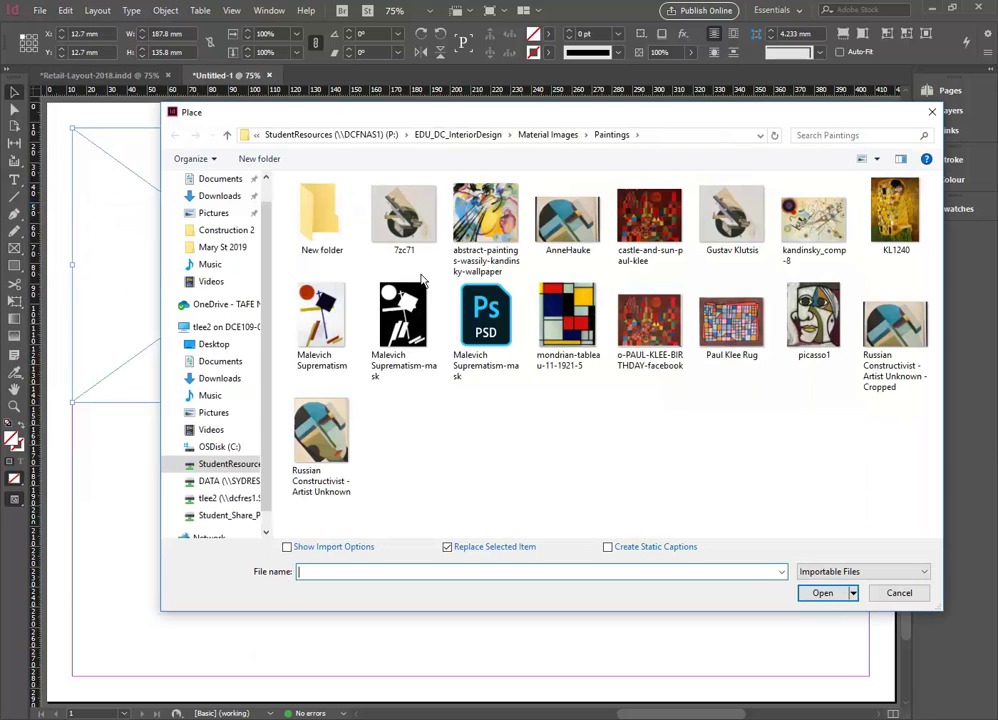
pyautogui.click(207, 499)
pyautogui.doubleClick(315, 348)
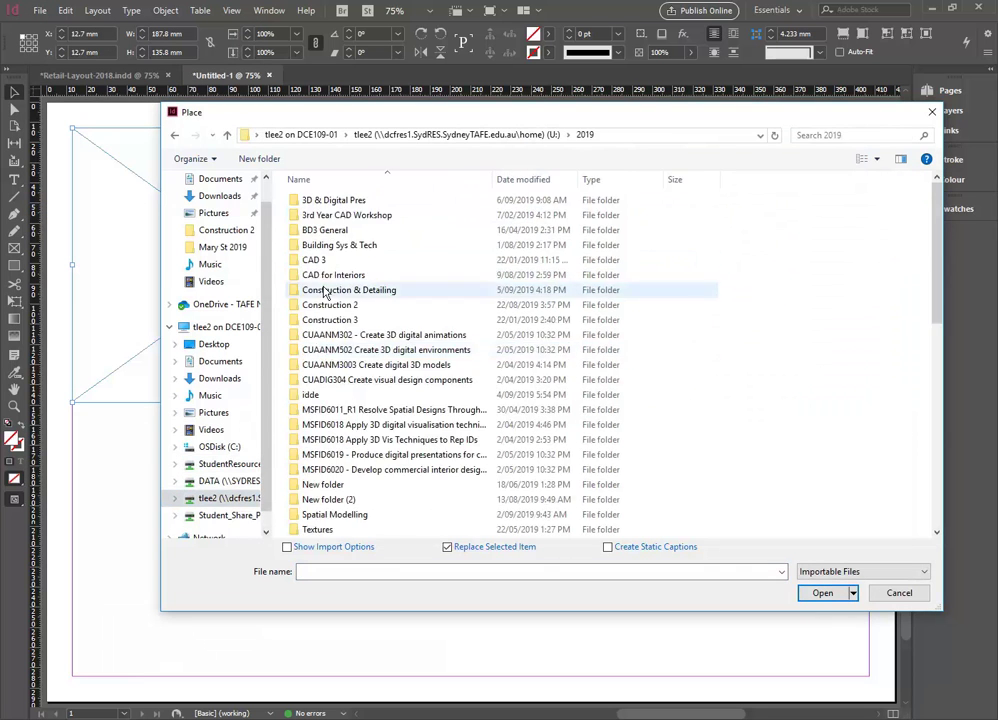
pyautogui.doubleClick(345, 200)
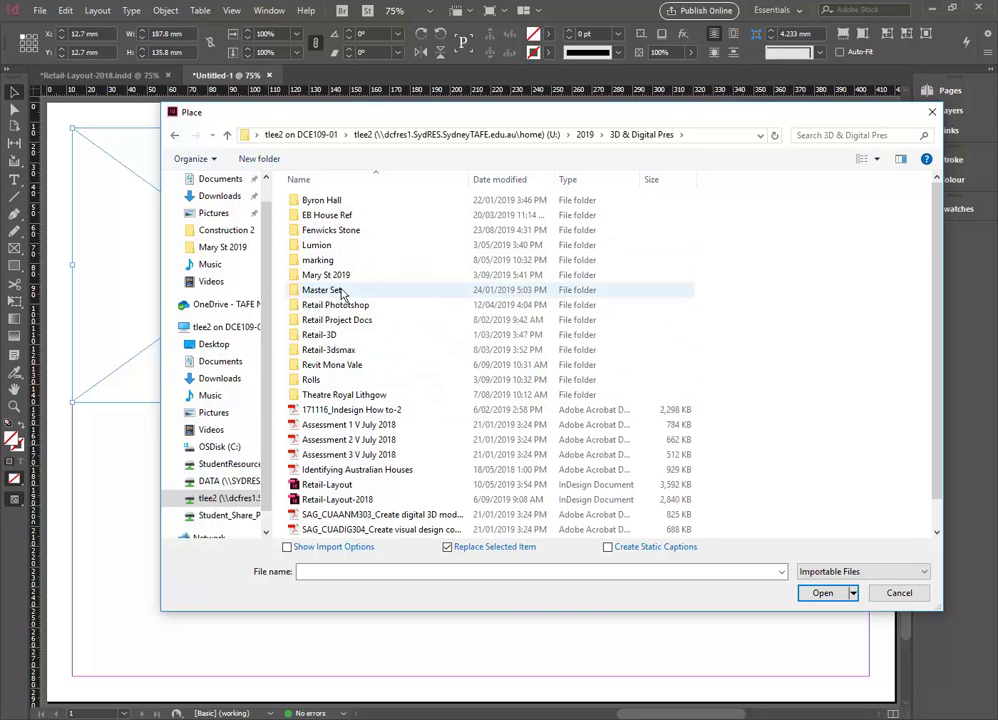
pyautogui.doubleClick(345, 365)
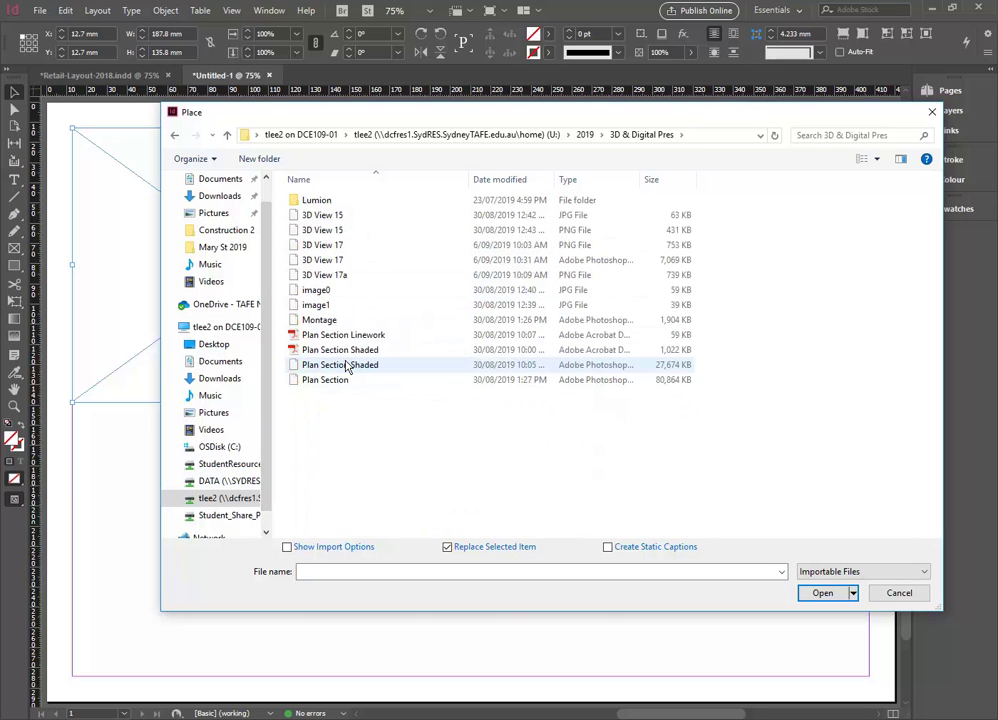
pyautogui.doubleClick(318, 262)
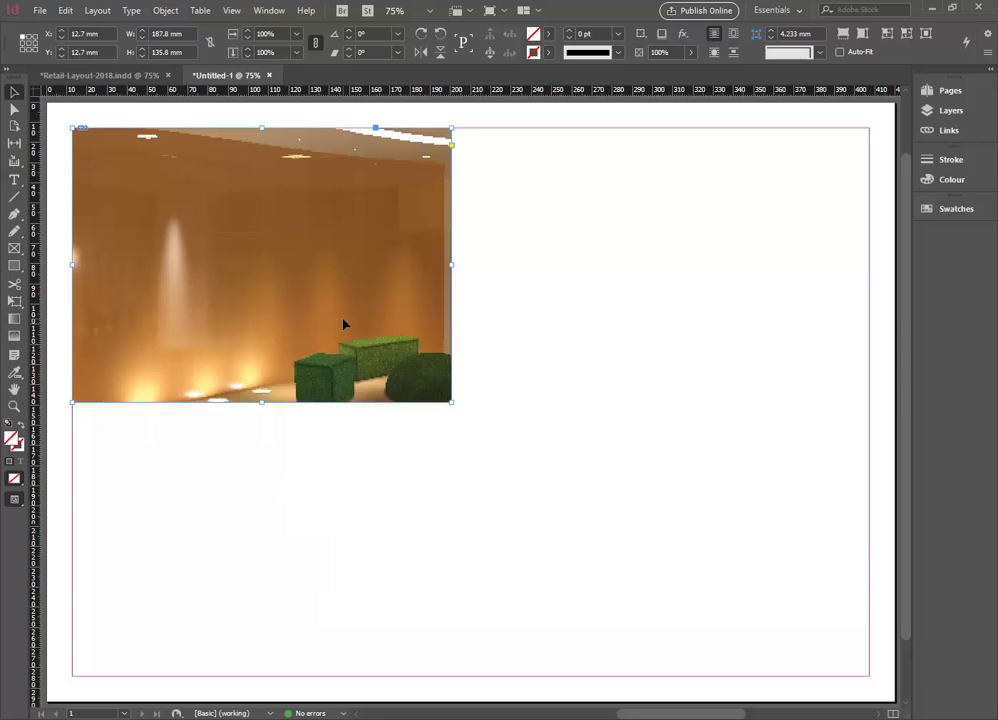
# Select the image inside the frame and scale it proportionally to about 191 x 143 mm, aligned with the frame's left edge and slightly overlapping the others.
pyautogui.click(13, 112)
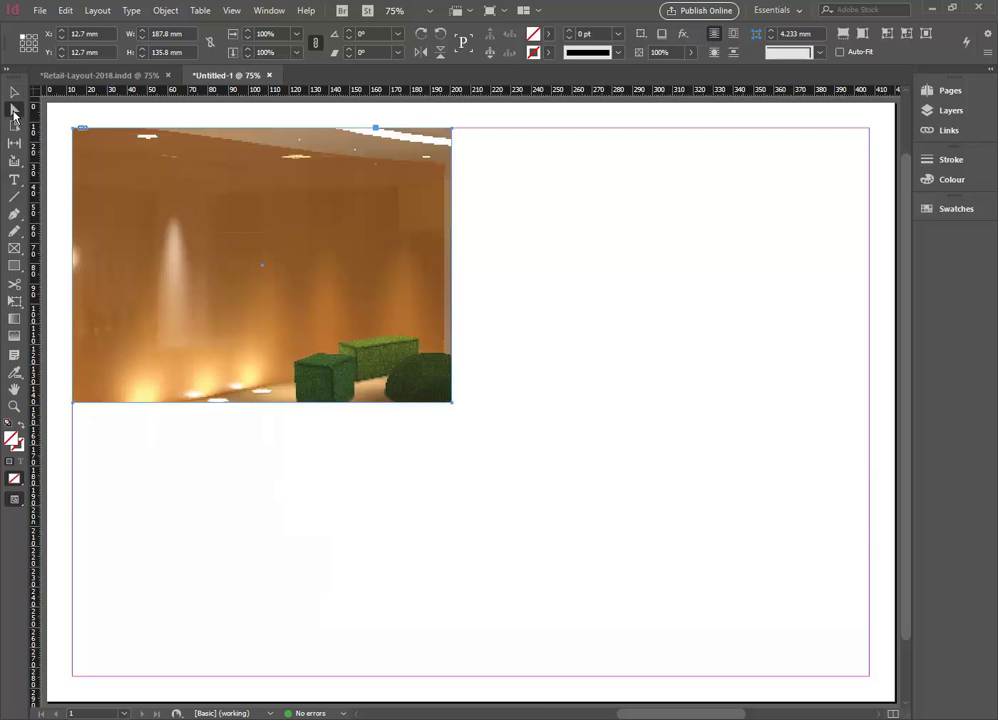
pyautogui.click(292, 277)
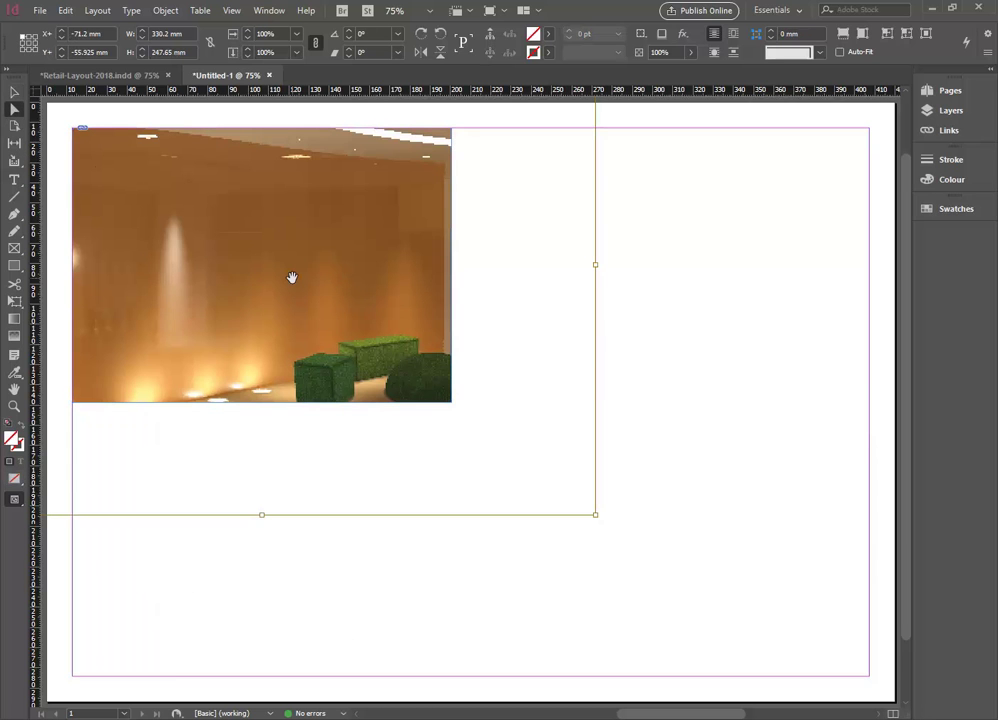
pyautogui.hotkey('ctrl', '-')
pyautogui.hotkey('ctrl', '-')
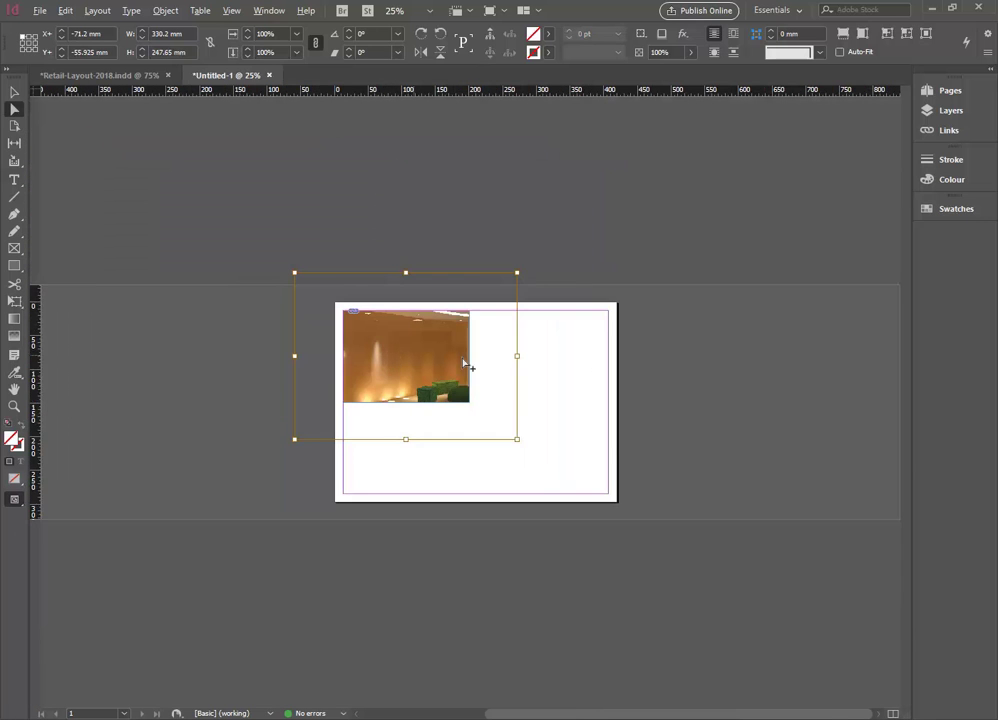
pyautogui.hotkey('ctrl', '=')
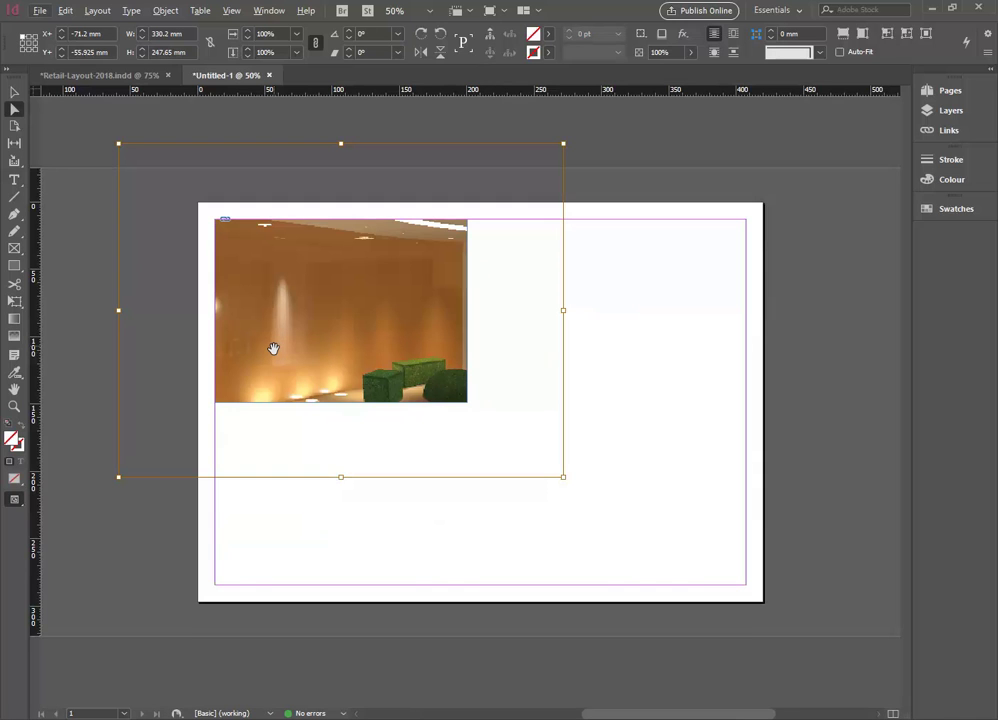
pyautogui.keyDown('shift'); pyautogui.moveTo(118, 145); pyautogui.dragTo(215, 215); pyautogui.keyUp('shift')
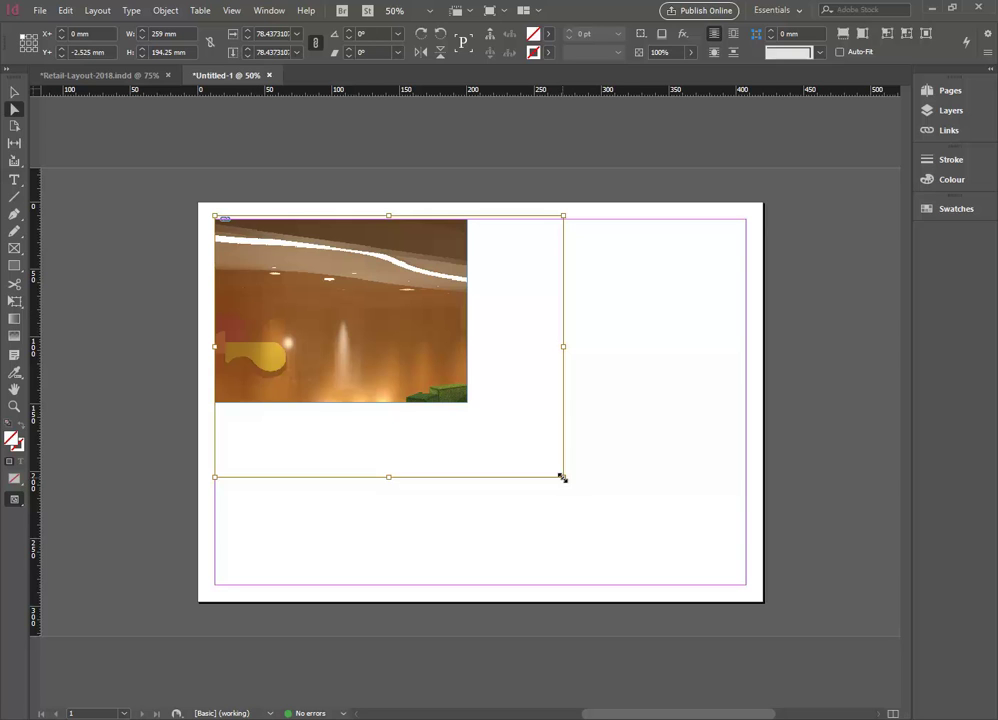
pyautogui.keyDown('shift'); pyautogui.moveTo(555, 468); pyautogui.dragTo(474, 406); pyautogui.keyUp('shift')
pyautogui.keyDown('alt'); pyautogui.scroll(1, 225, 240); pyautogui.keyUp('alt')
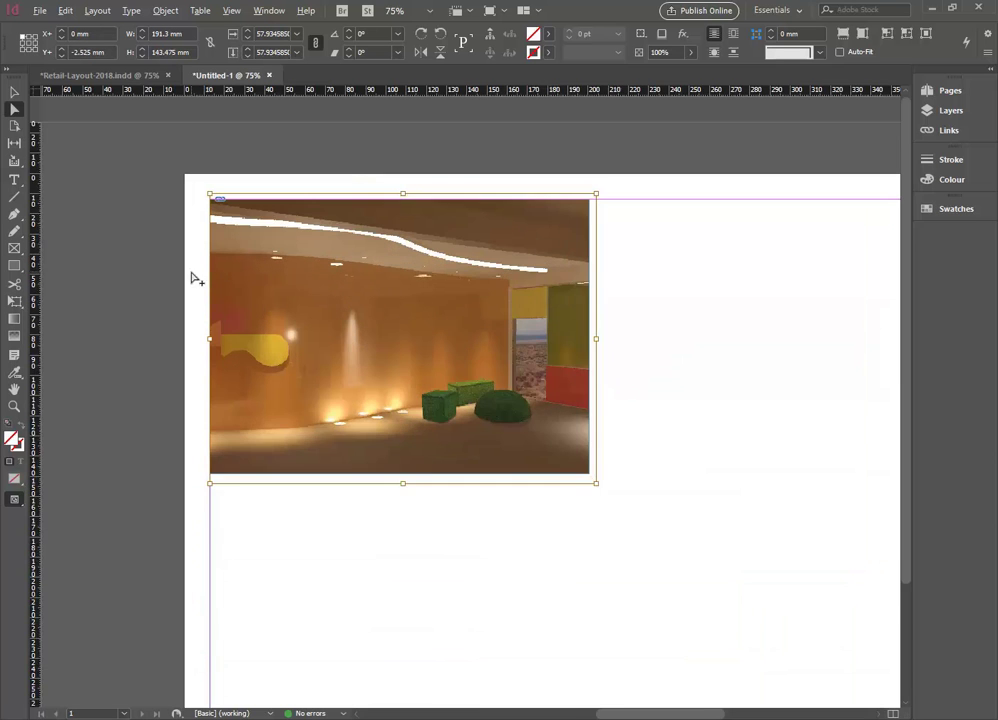
pyautogui.keyDown('alt'); pyautogui.scroll(1, 260, 278); pyautogui.keyUp('alt')
pyautogui.keyDown('alt'); pyautogui.scroll(-1, 174, 390); pyautogui.keyUp('alt')
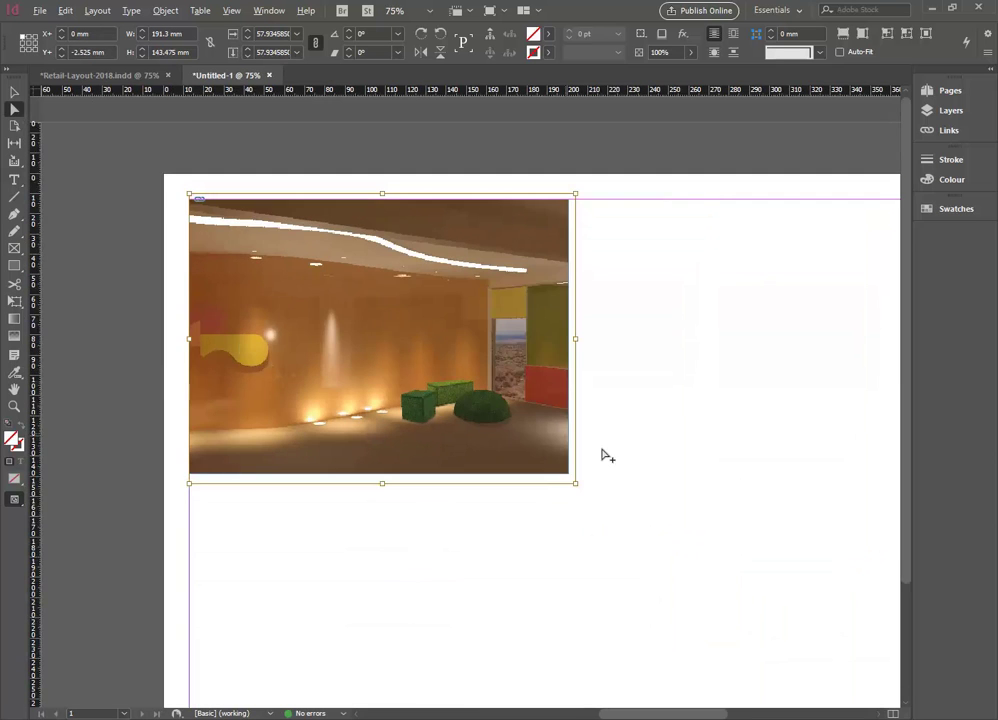
pyautogui.keyDown('alt'); pyautogui.scroll(-1, 605, 456); pyautogui.keyUp('alt')
pyautogui.keyDown('alt'); pyautogui.scroll(1, 644, 426); pyautogui.keyUp('alt')
pyautogui.keyDown('alt'); pyautogui.scroll(-1, 658, 514); pyautogui.keyUp('alt')
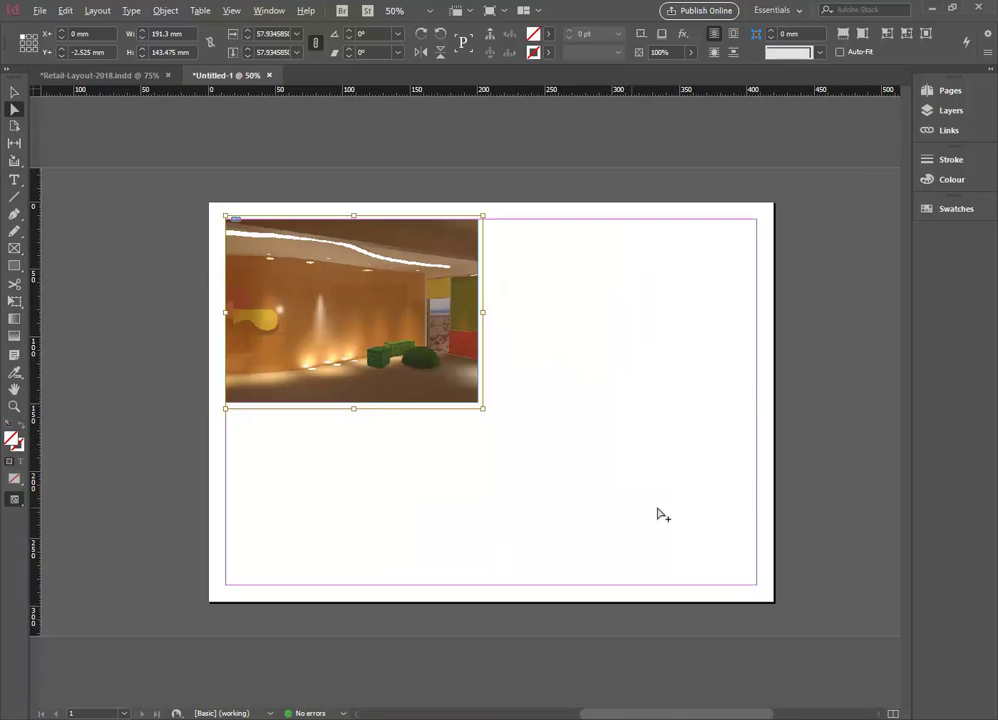
# Place a second copy of the 3D View 17 rendering without a frame and move it beside the first image, aligned with the upper margin.
pyautogui.keyDown('alt'); pyautogui.scroll(1, 663, 514); pyautogui.keyUp('alt')
pyautogui.click(545, 423)
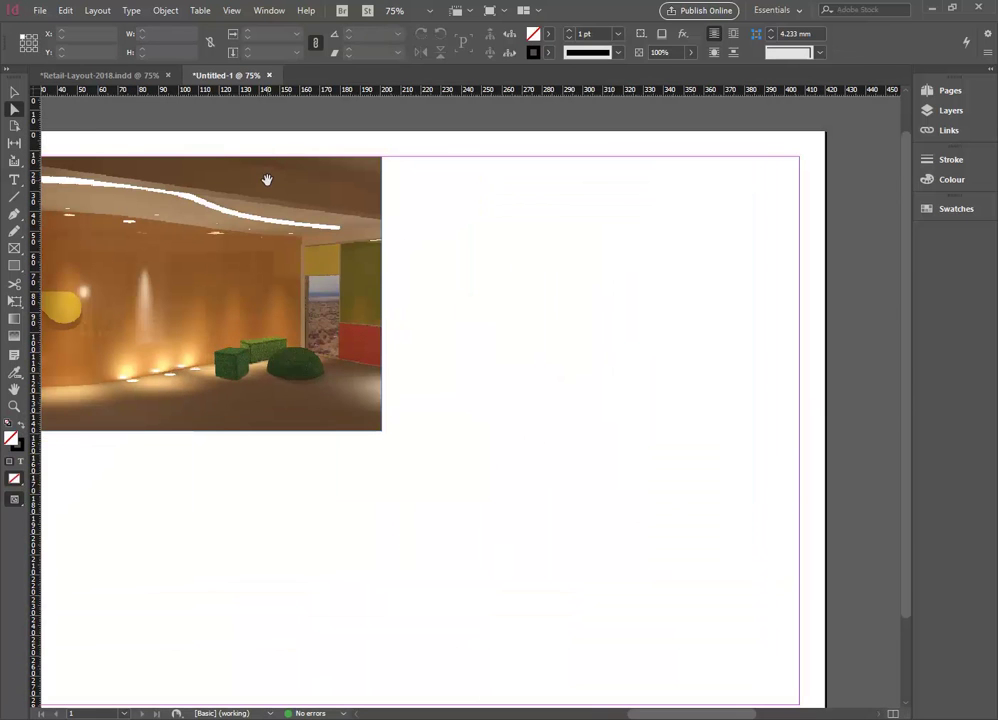
pyautogui.click(14, 92)
pyautogui.click(41, 11)
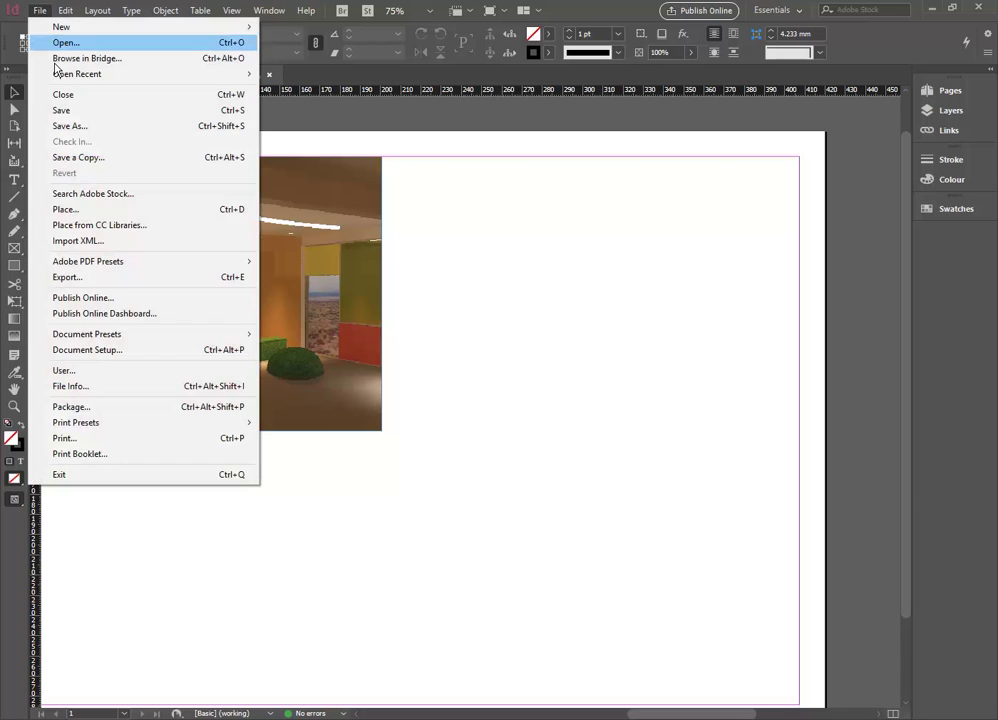
pyautogui.moveTo(88, 338)
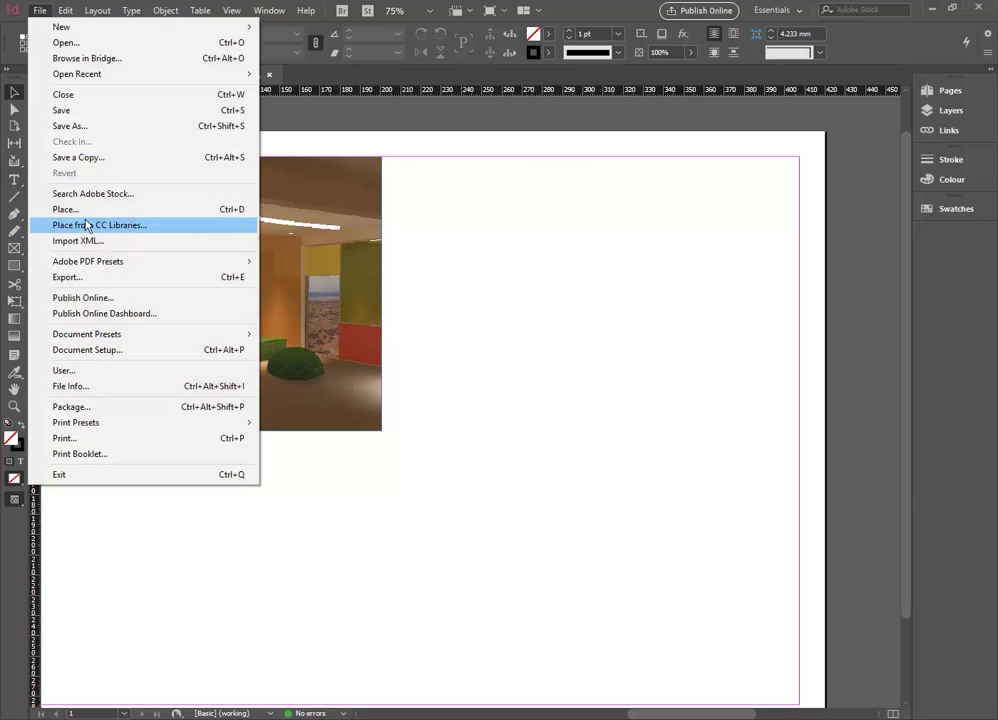
pyautogui.click(85, 209)
pyautogui.doubleClick(336, 259)
pyautogui.click(647, 393)
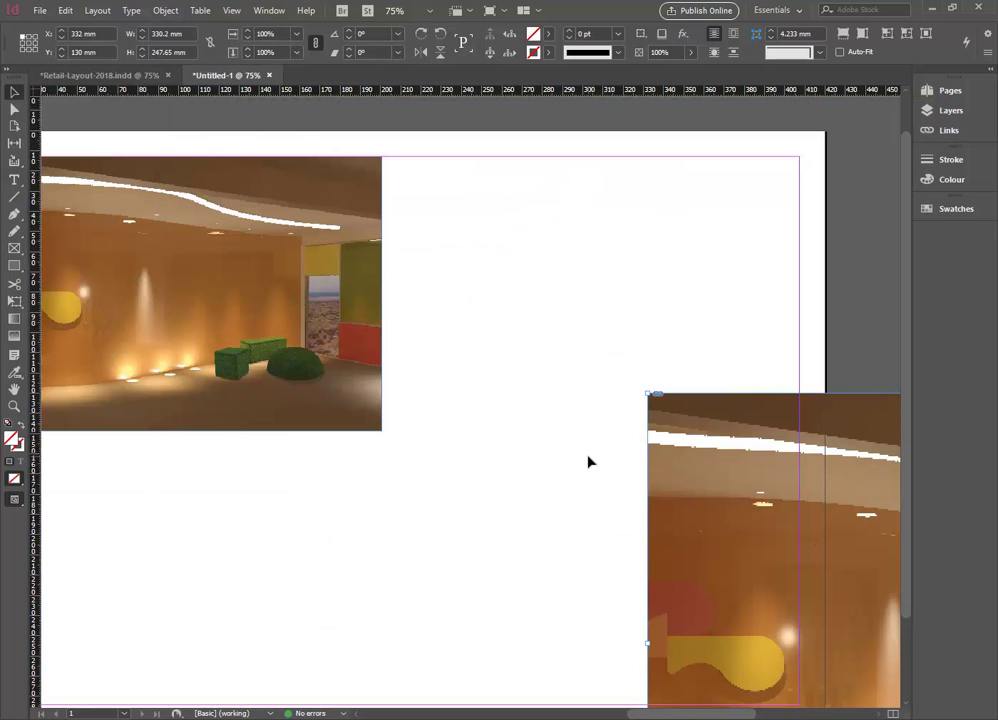
pyautogui.moveTo(751, 528); pyautogui.dragTo(497, 291)
pyautogui.click(283, 528)
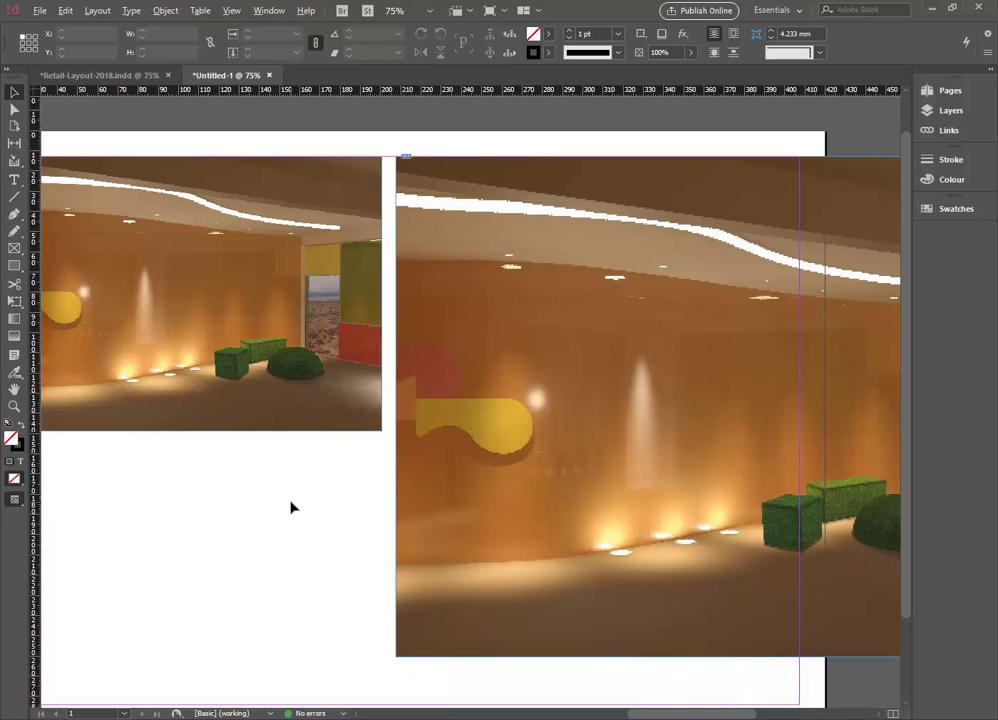
# Try shrinking only the second image's frame to about 181 x 179 mm, and undo the resize.
pyautogui.hotkey('ctrl', 'alt', 'shift', '0')
pyautogui.hotkey('ctrl', '=')
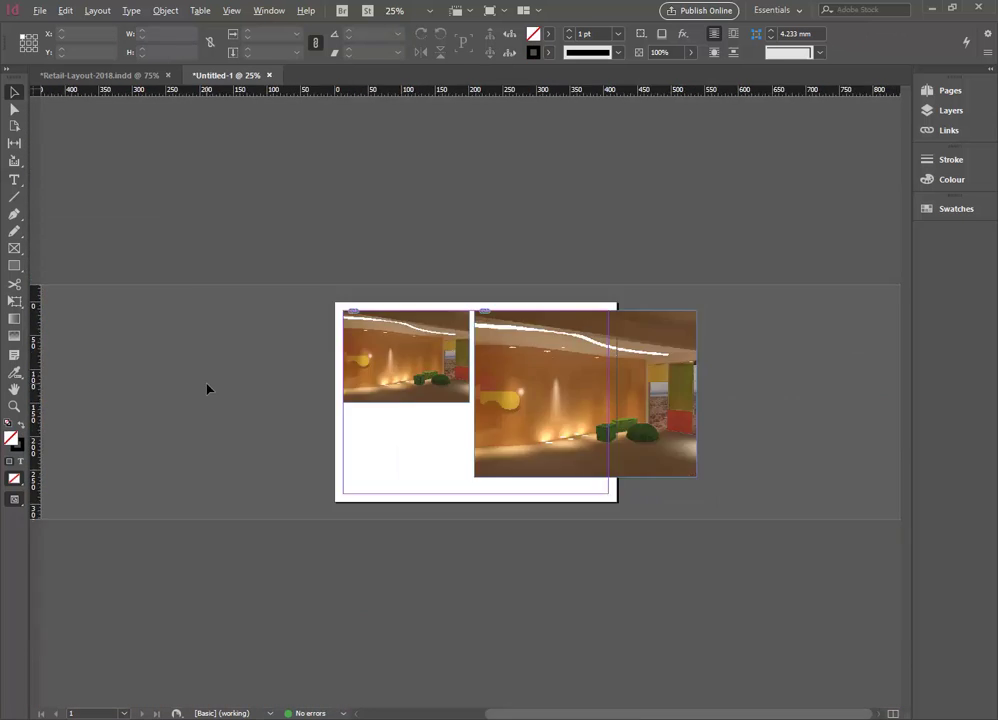
pyautogui.keyDown('alt'); pyautogui.scroll(-1, 350, 396); pyautogui.keyUp('alt')
pyautogui.keyDown('alt'); pyautogui.scroll(2, 748, 408); pyautogui.keyUp('alt')
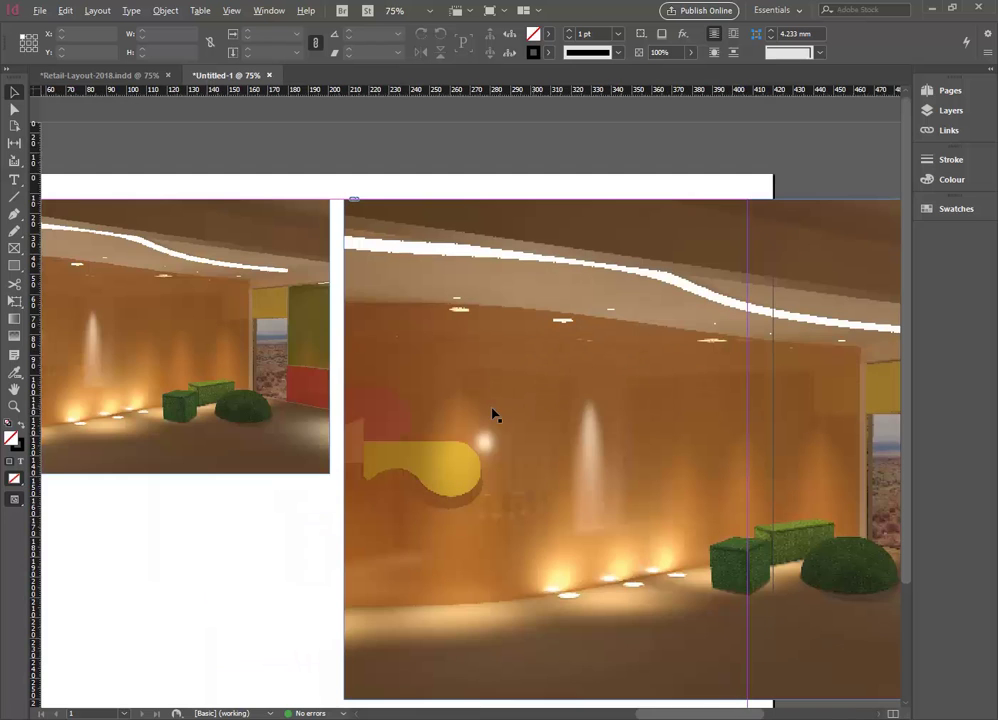
pyautogui.keyDown('alt'); pyautogui.scroll(-1, 480, 414); pyautogui.keyUp('alt')
pyautogui.click(550, 488)
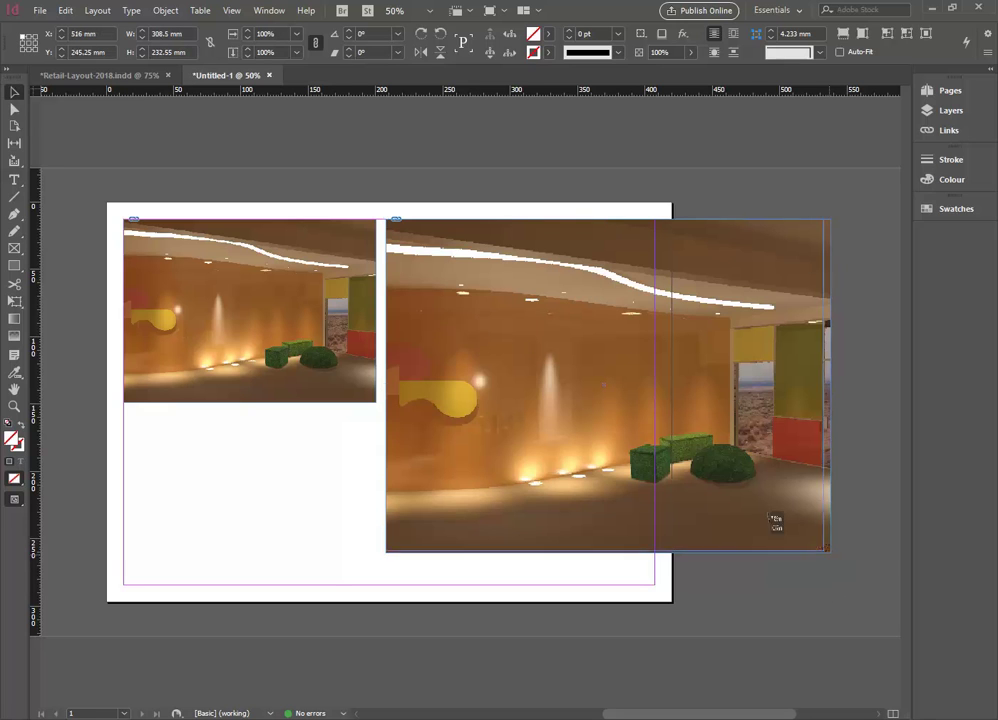
pyautogui.moveTo(829, 553); pyautogui.dragTo(630, 460)
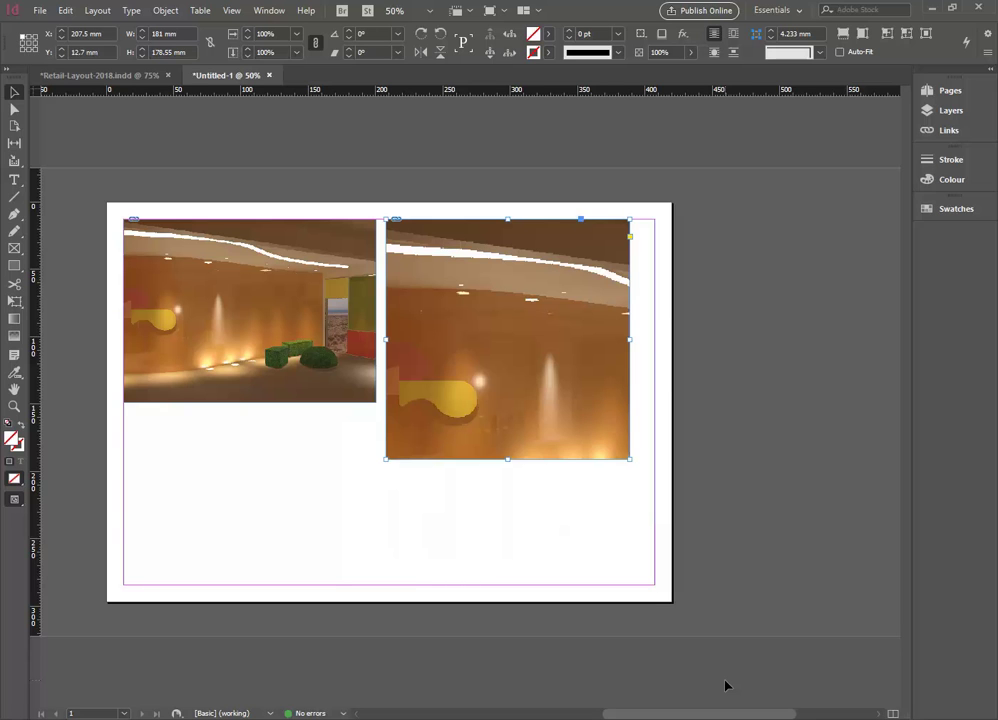
pyautogui.hotkey('ctrl', 'z')
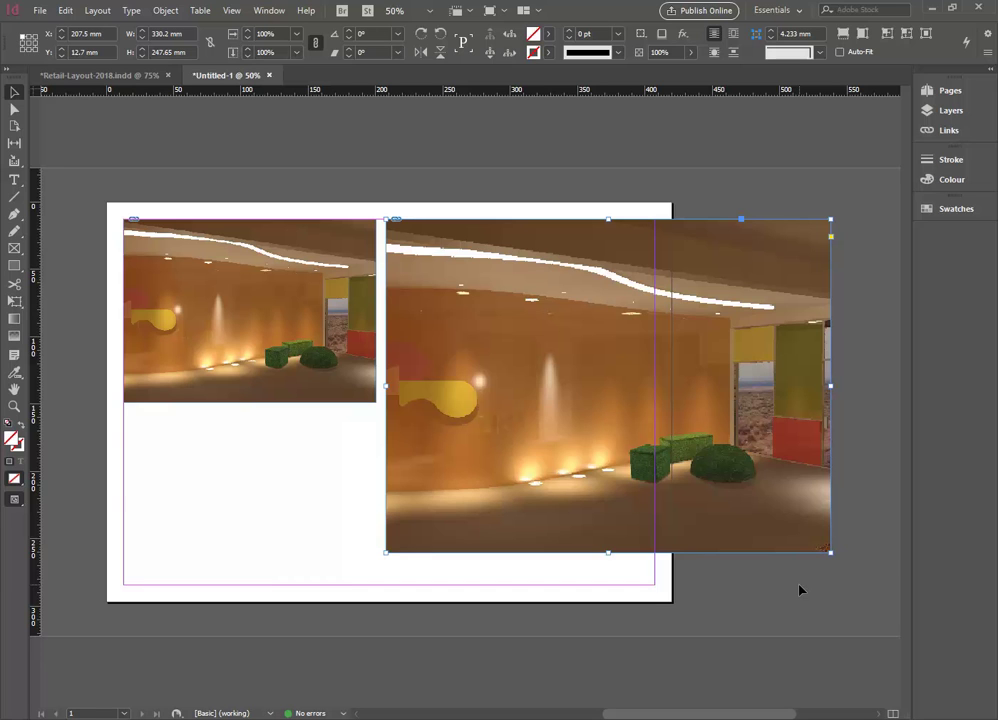
# Try scaling only the content of the second image to about 246 x 171 mm, undo it, and reselect the frame.
pyautogui.doubleClick(552, 433)
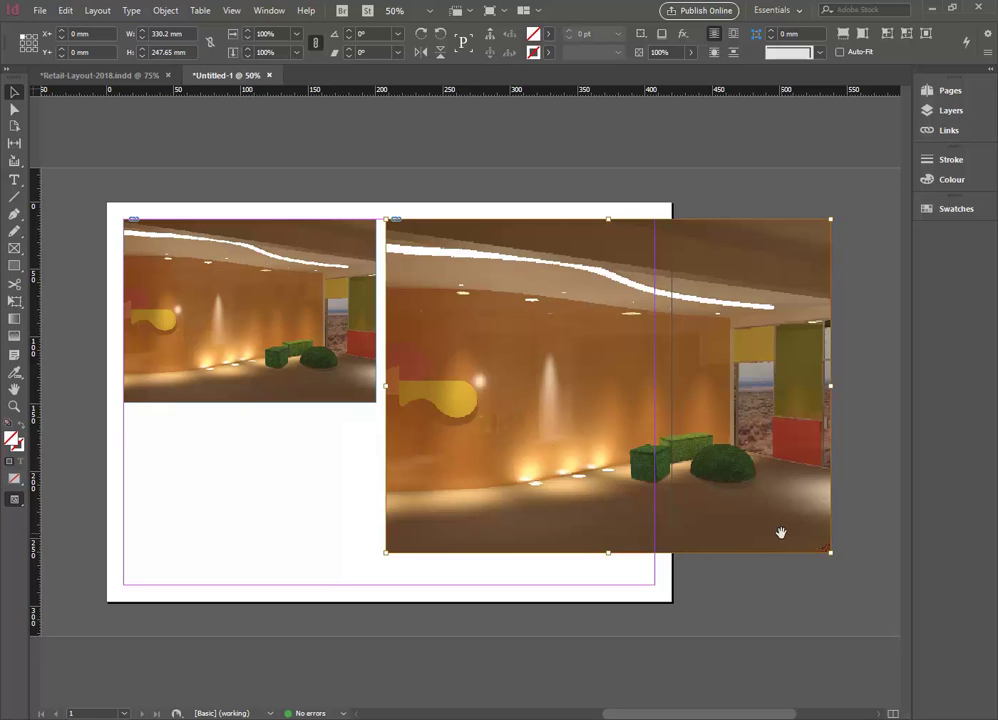
pyautogui.moveTo(831, 553); pyautogui.dragTo(718, 451)
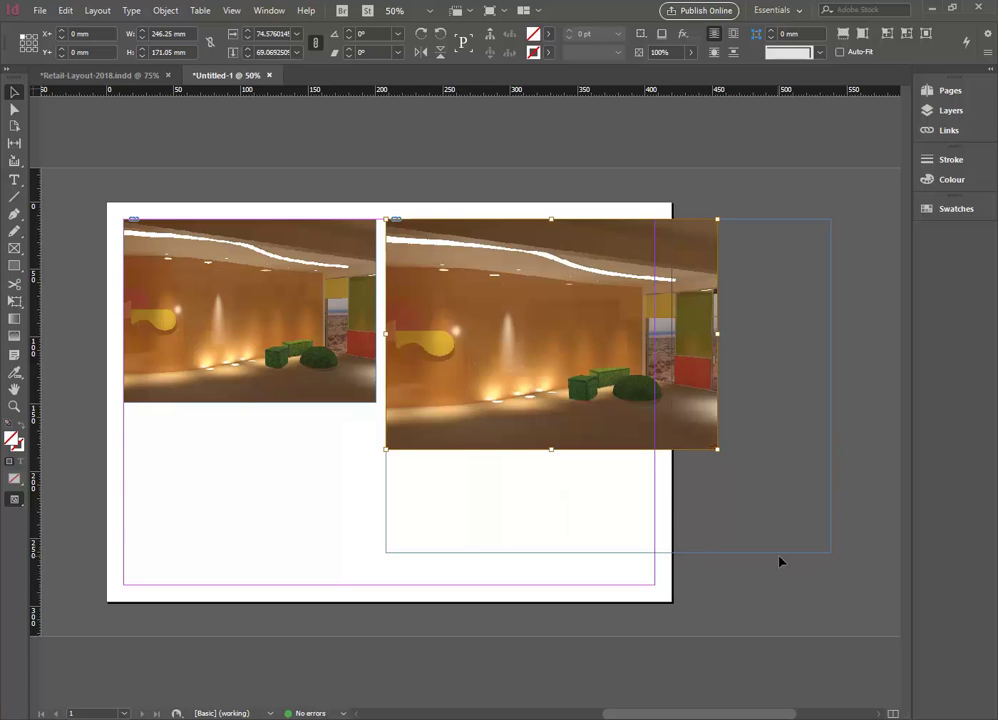
pyautogui.hotkey('ctrl', 'z')
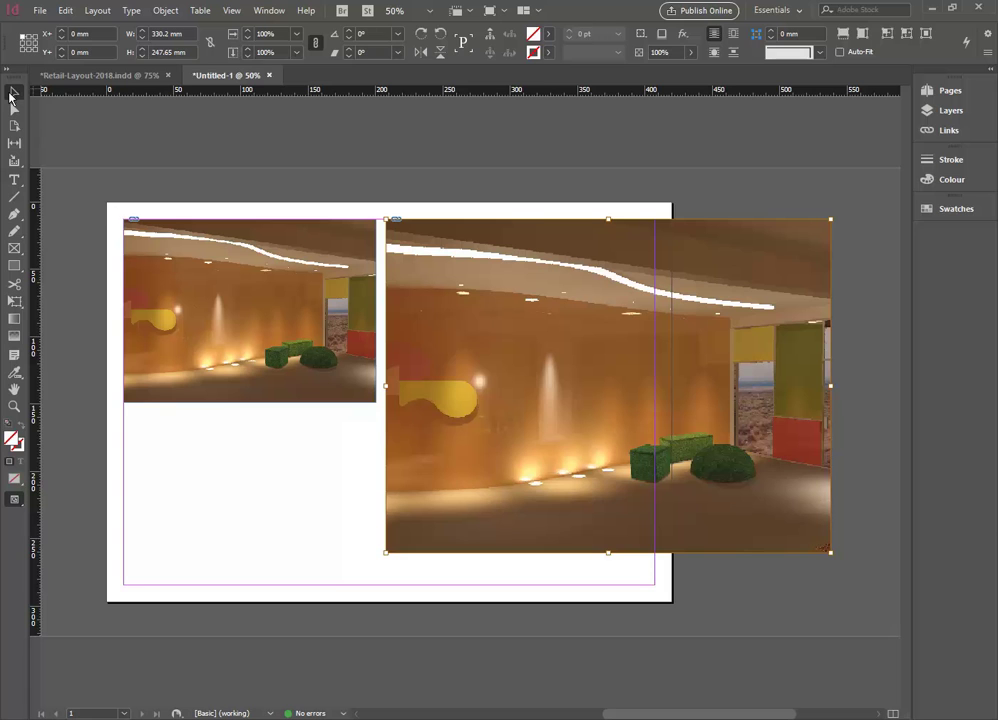
pyautogui.click(265, 473)
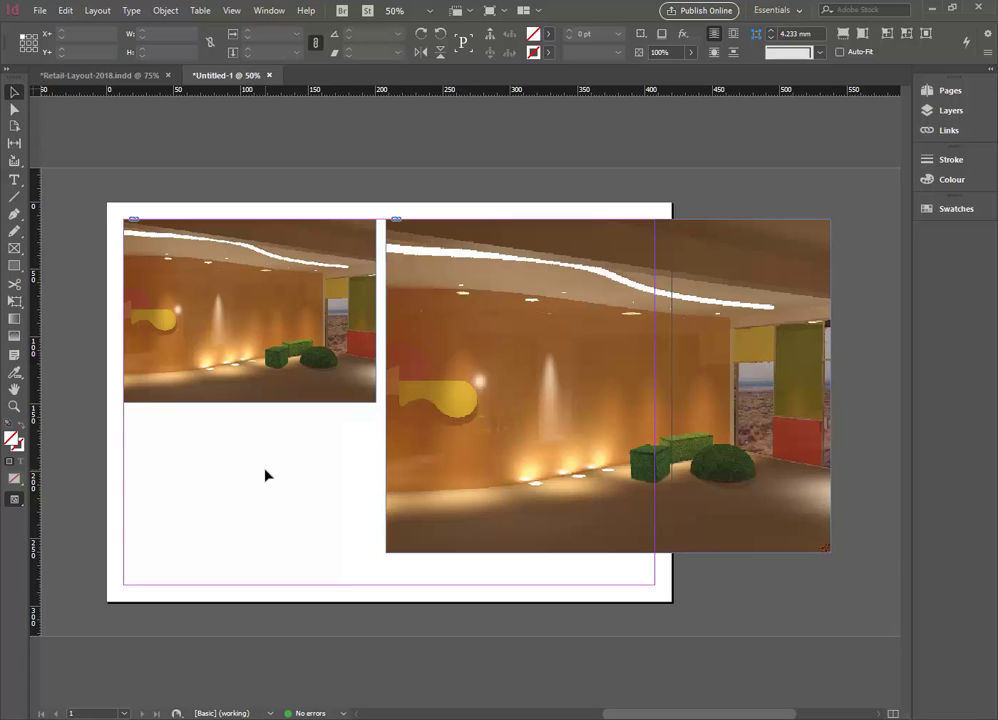
pyautogui.click(487, 428)
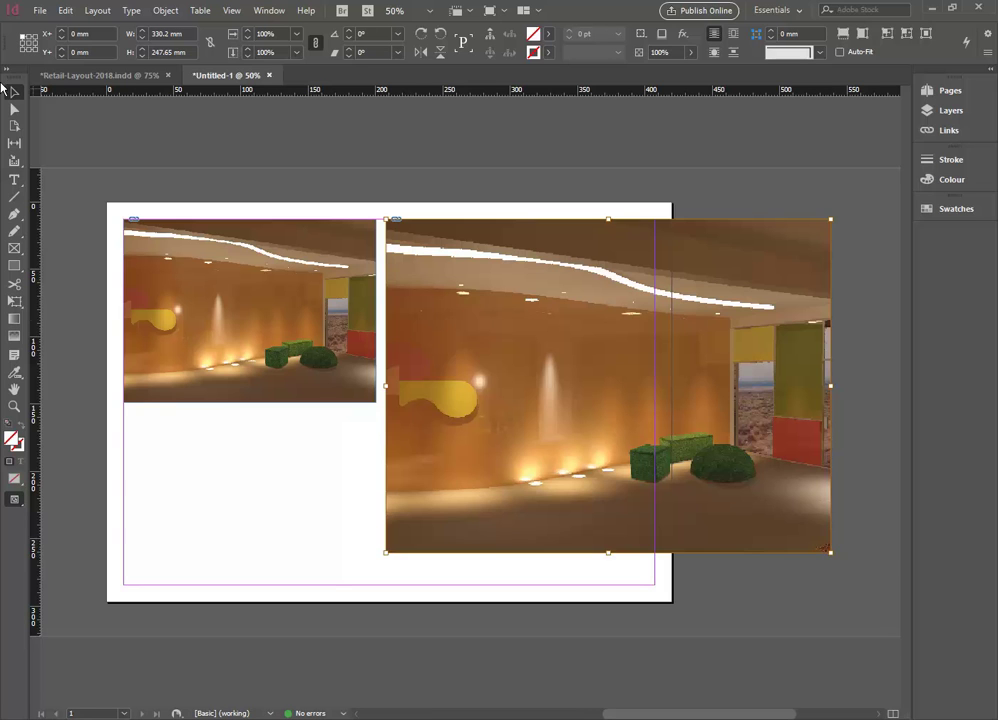
pyautogui.click(250, 447)
pyautogui.click(428, 448)
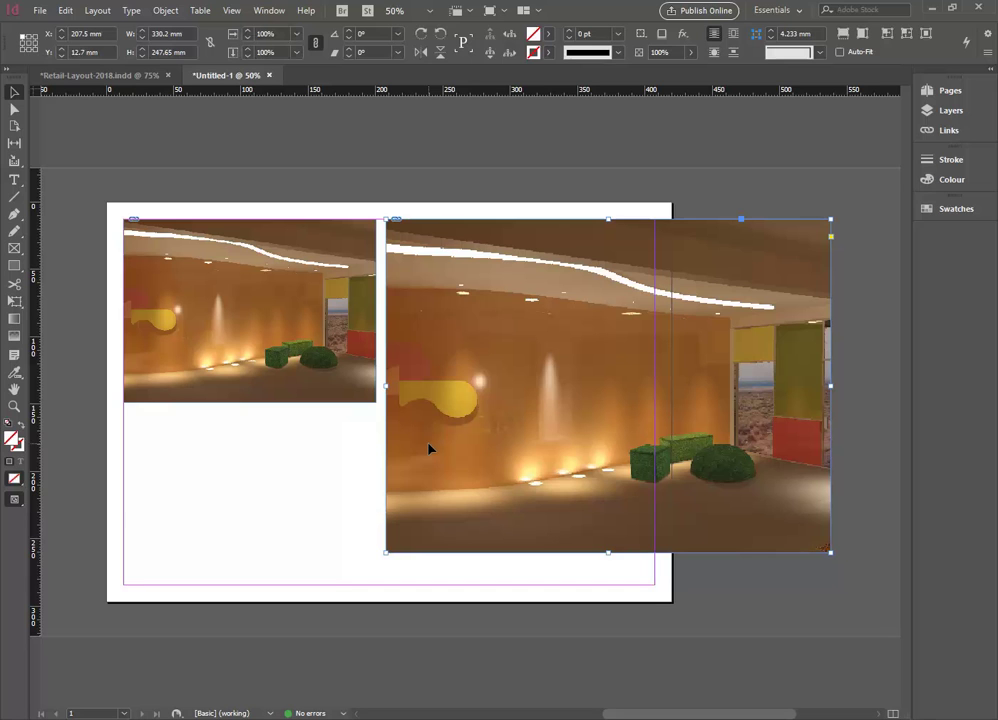
# Try scaling the second image and its frame together to about 193 x 144 mm with the Free Transform tool, and undo it.
pyautogui.click(17, 302)
pyautogui.click(14, 92)
pyautogui.click(14, 301)
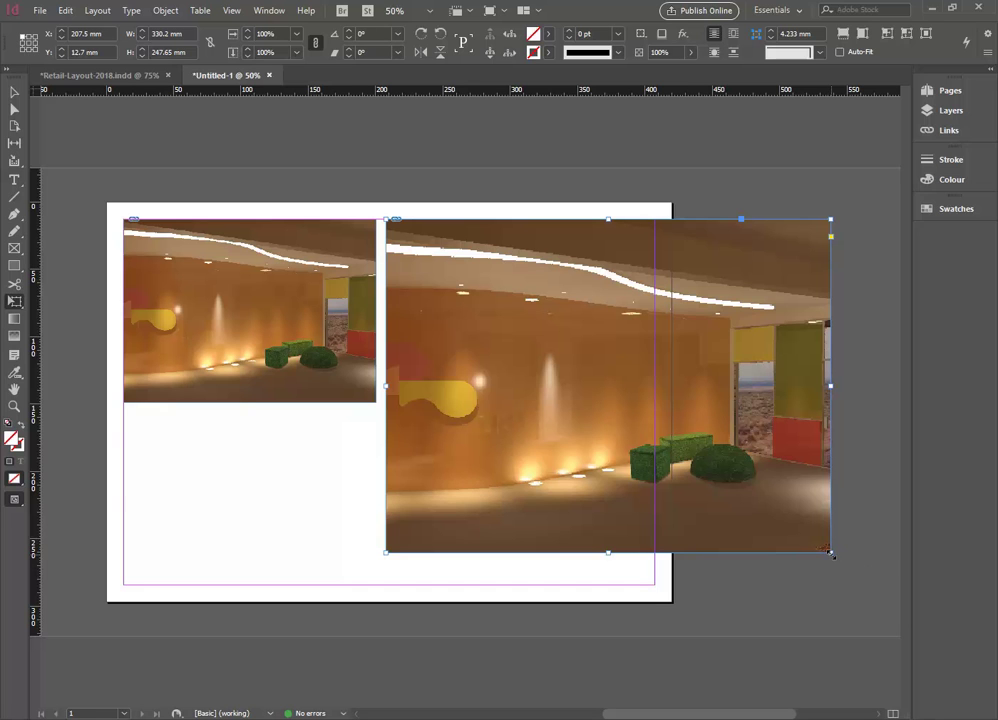
pyautogui.click(14, 93)
pyautogui.click(14, 303)
pyautogui.moveTo(829, 552); pyautogui.dragTo(632, 410)
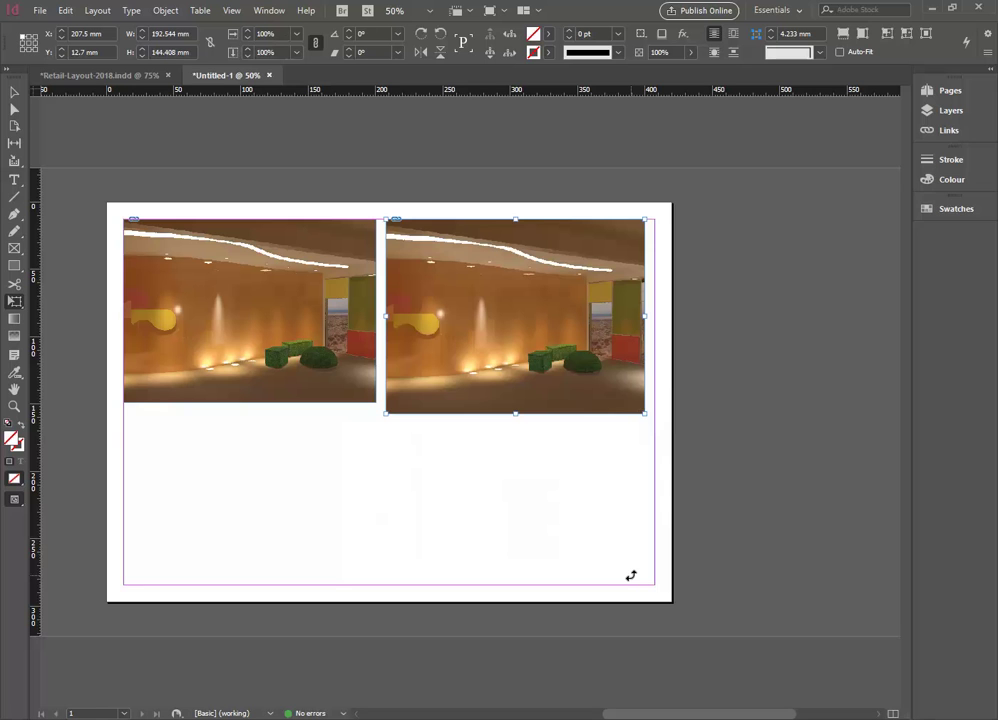
pyautogui.hotkey('ctrl', 'z')
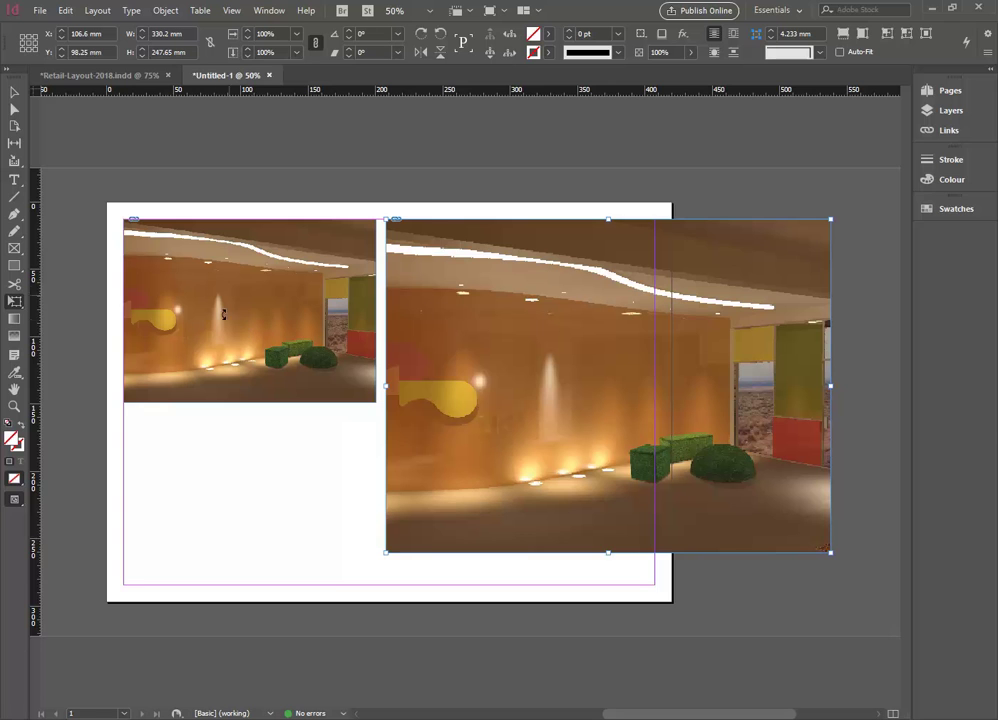
# Shift the second image slightly toward the first, try scaling it with its frame to about 156 x 131 mm, and undo the scaling.
pyautogui.moveTo(547, 440)
pyautogui.mouseDown()
pyautogui.moveTo(550, 429)
pyautogui.moveTo(549, 441)
pyautogui.mouseUp()
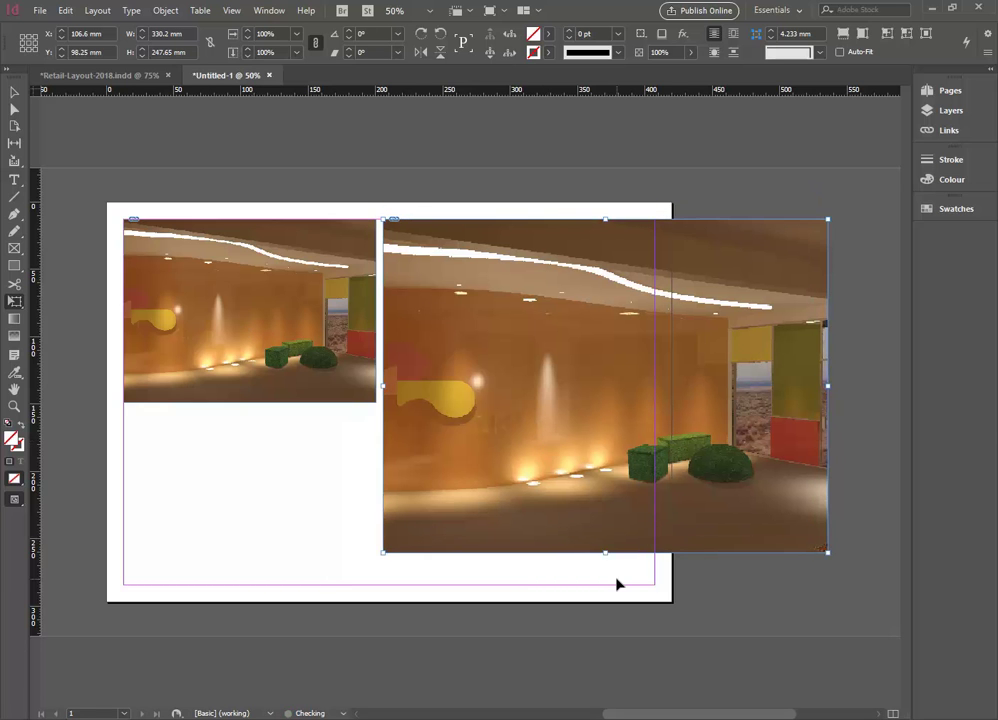
pyautogui.click(14, 92)
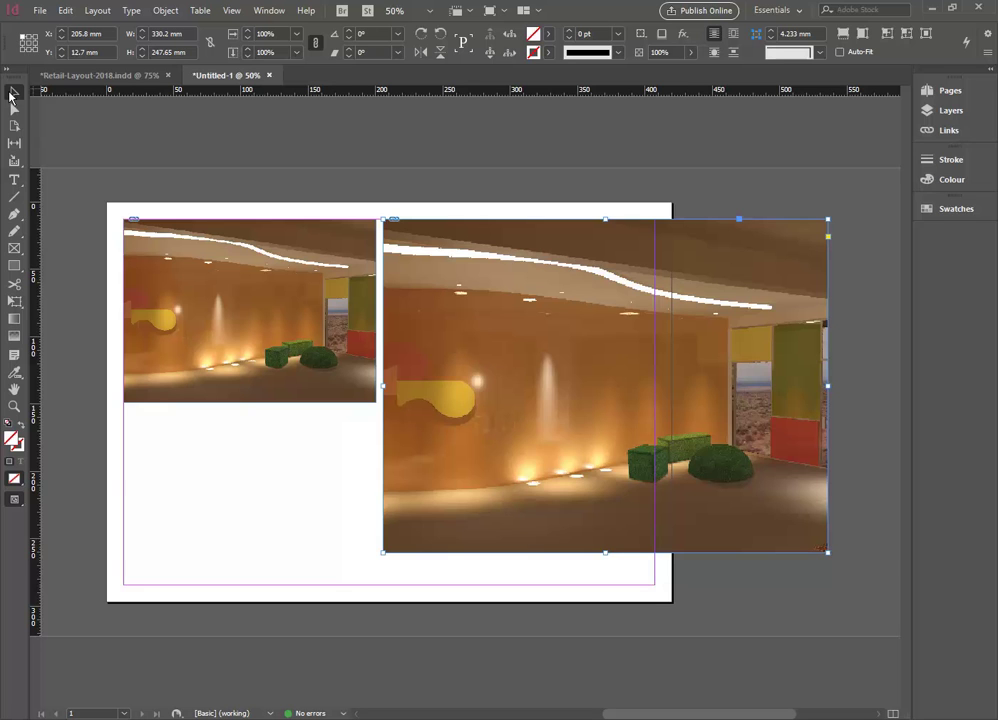
pyautogui.keyDown('ctrl'); pyautogui.keyDown('shift'); pyautogui.moveTo(828, 553); pyautogui.dragTo(593, 396); pyautogui.keyUp('shift'); pyautogui.keyUp('ctrl')
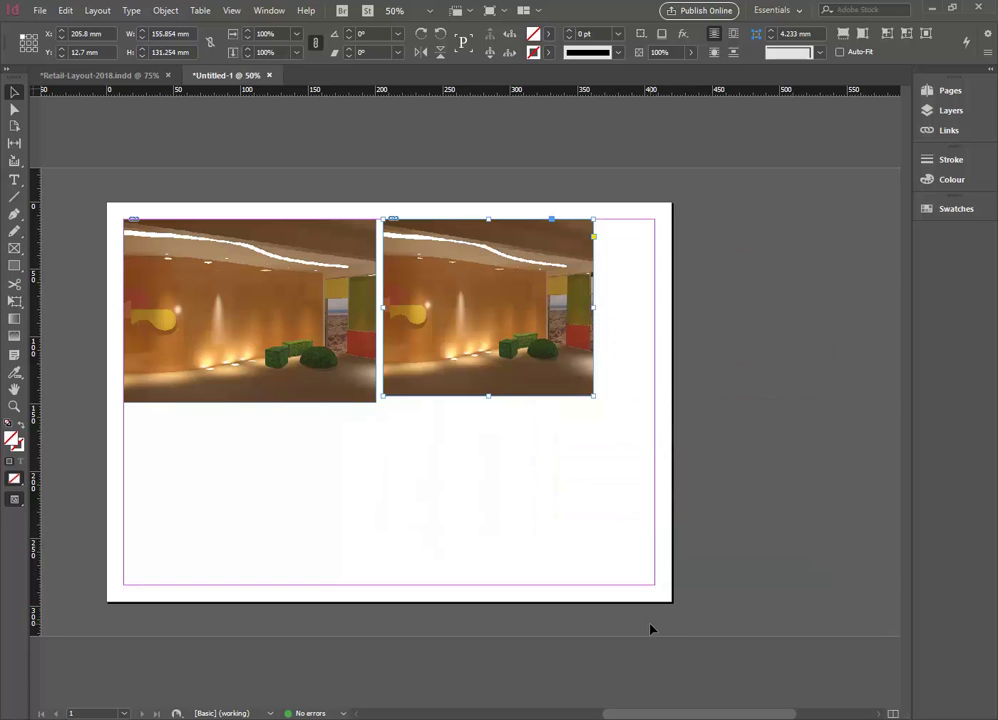
pyautogui.hotkey('ctrl', 'z')
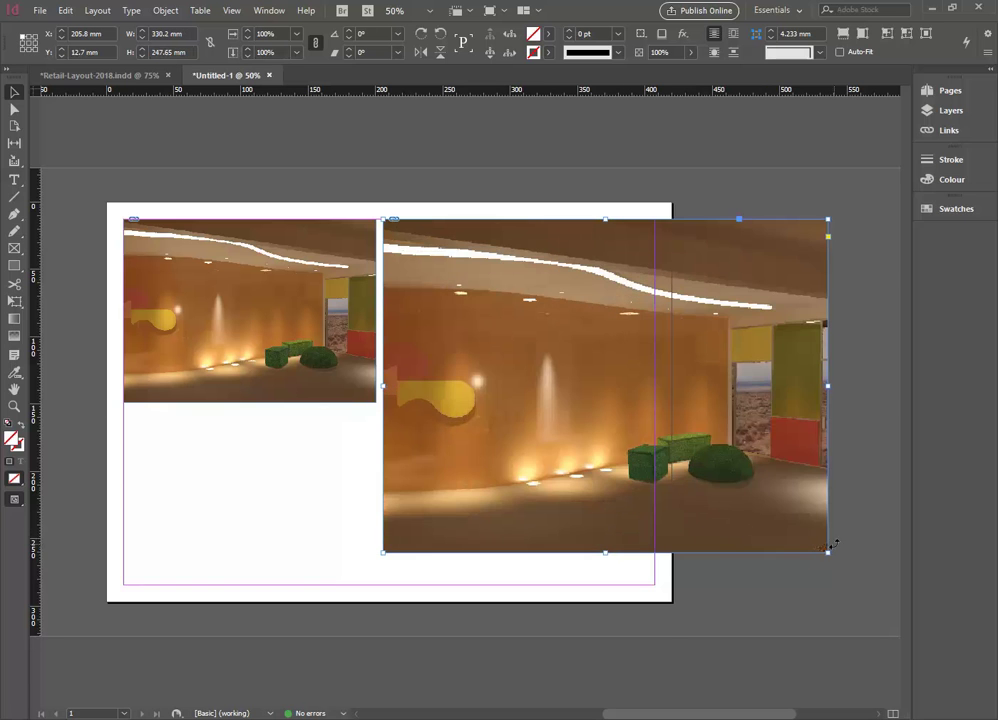
# Scale the second image together with its frame to about 184 x 138 mm using the Selection tool, and deselect it.
pyautogui.keyDown('ctrl'); pyautogui.moveTo(828, 552); pyautogui.dragTo(637, 410); pyautogui.keyUp('ctrl')
pyautogui.hotkey('ctrl', 'z')
pyautogui.keyDown('ctrl'); pyautogui.keyDown('shift'); pyautogui.moveTo(826, 551); pyautogui.dragTo(632, 364); pyautogui.keyUp('shift'); pyautogui.keyUp('ctrl')
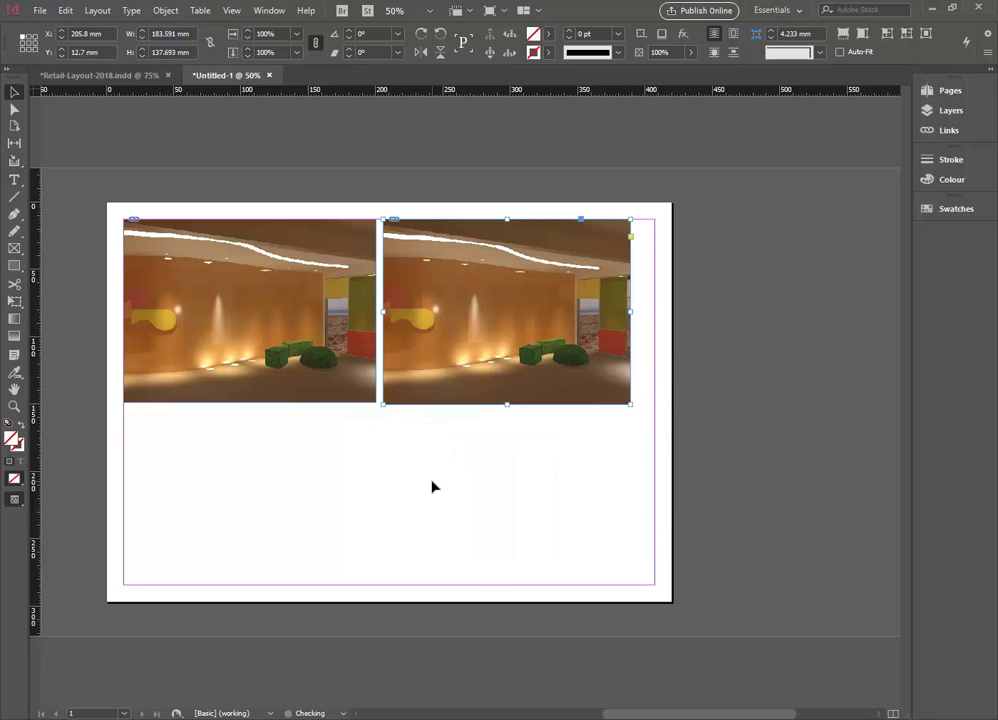
pyautogui.click(432, 485)
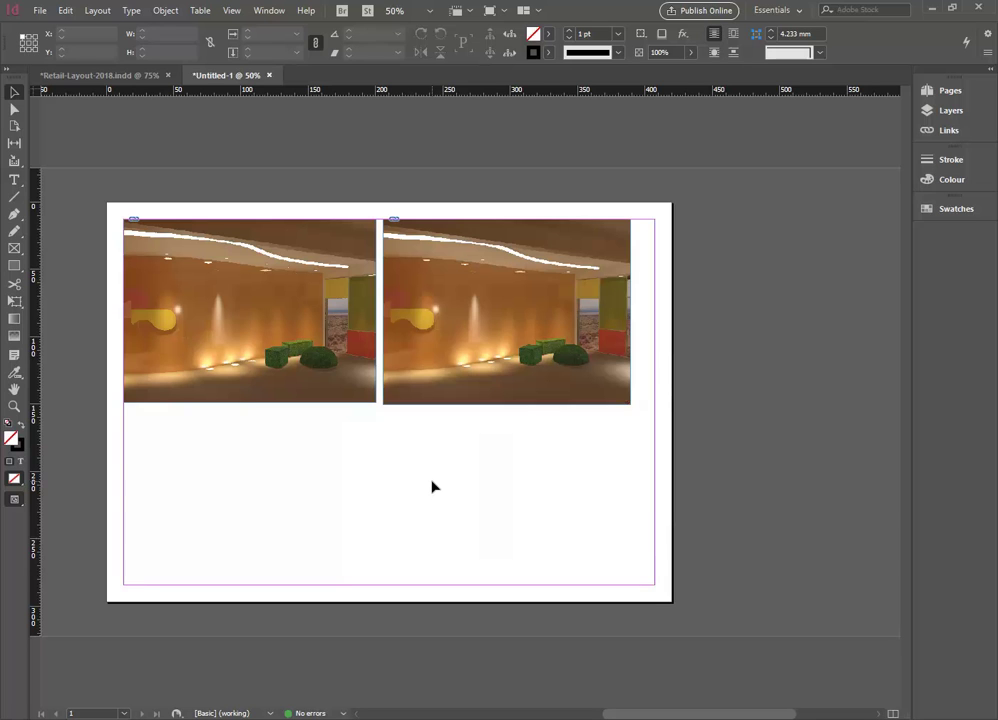
# Delete the second image from the page.
pyautogui.click(451, 385)
pyautogui.press('Delete')
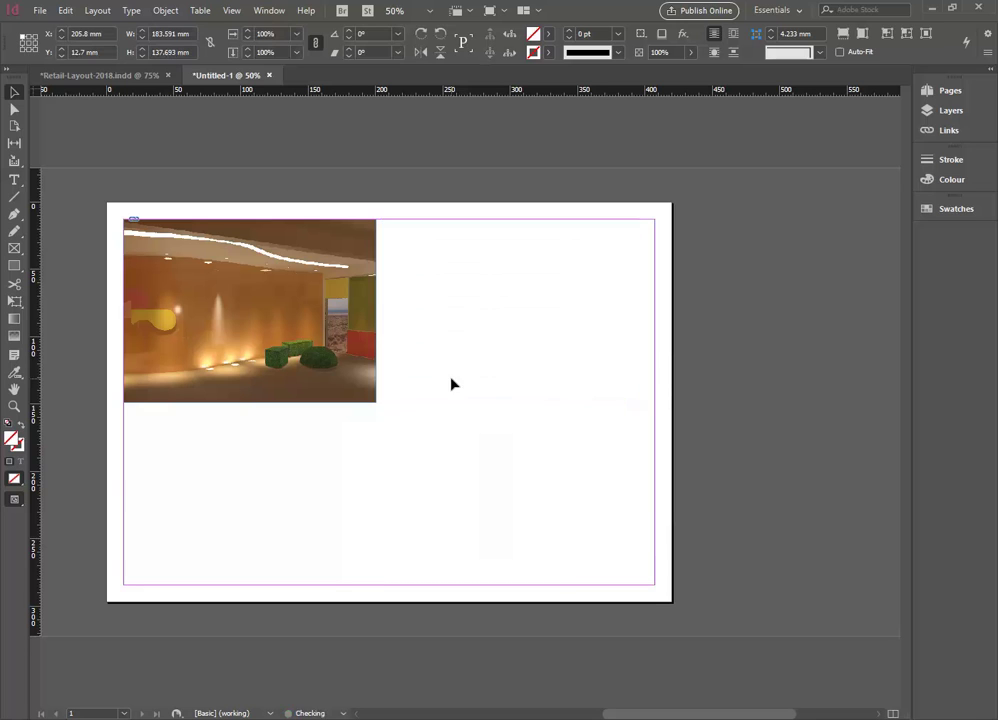
# Select the remaining framed image and look over the object commands available for it, including fitting.
pyautogui.click(203, 345)
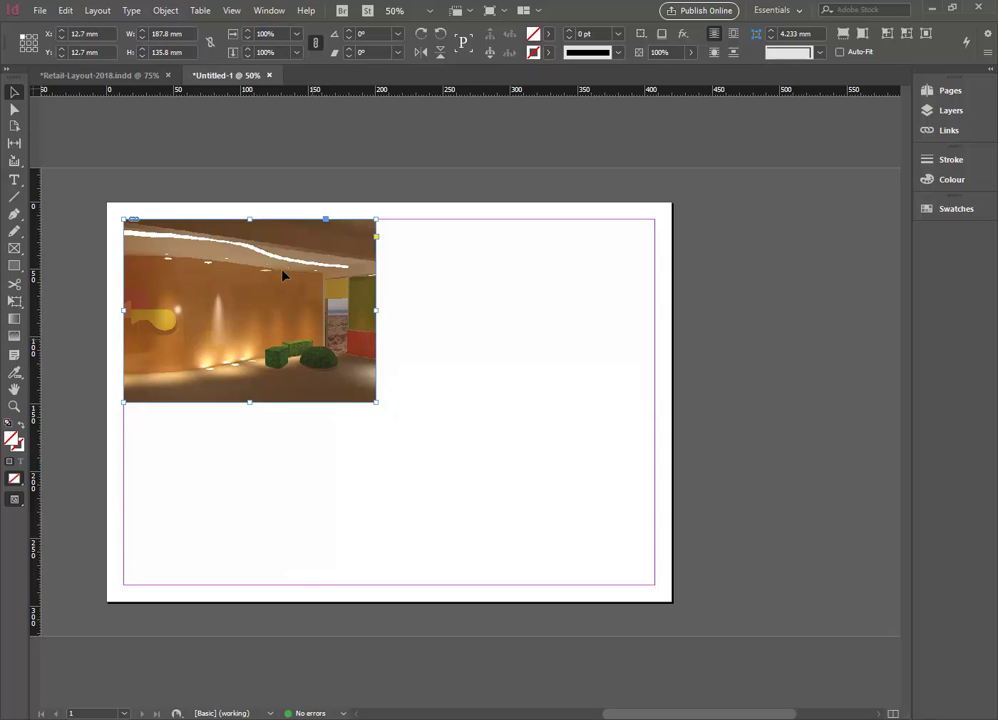
pyautogui.click(165, 11)
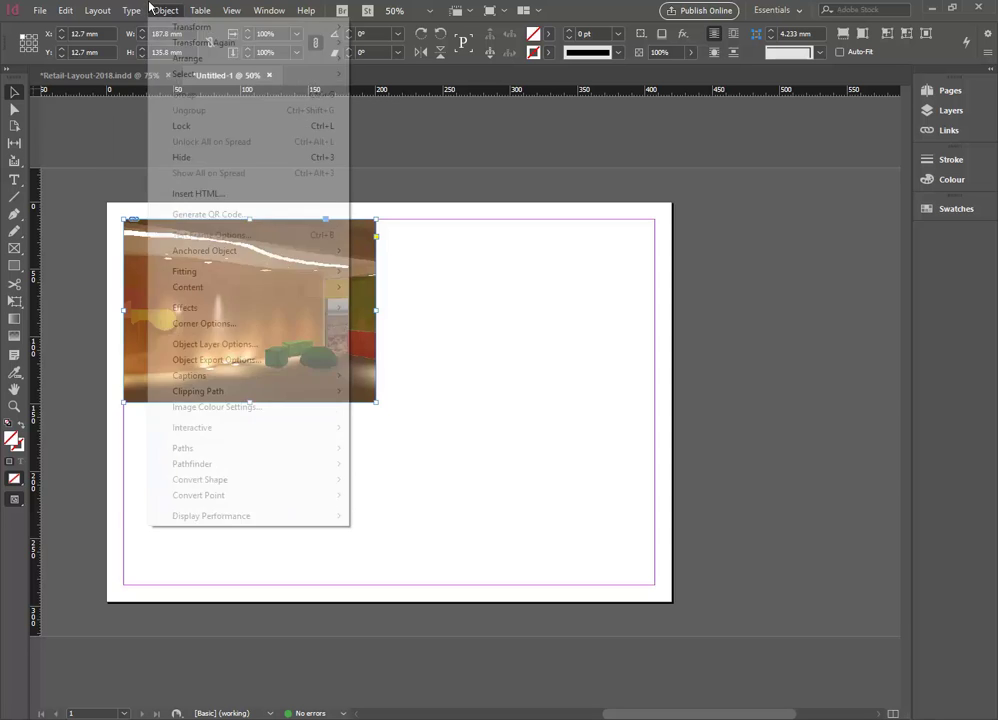
pyautogui.click(97, 10)
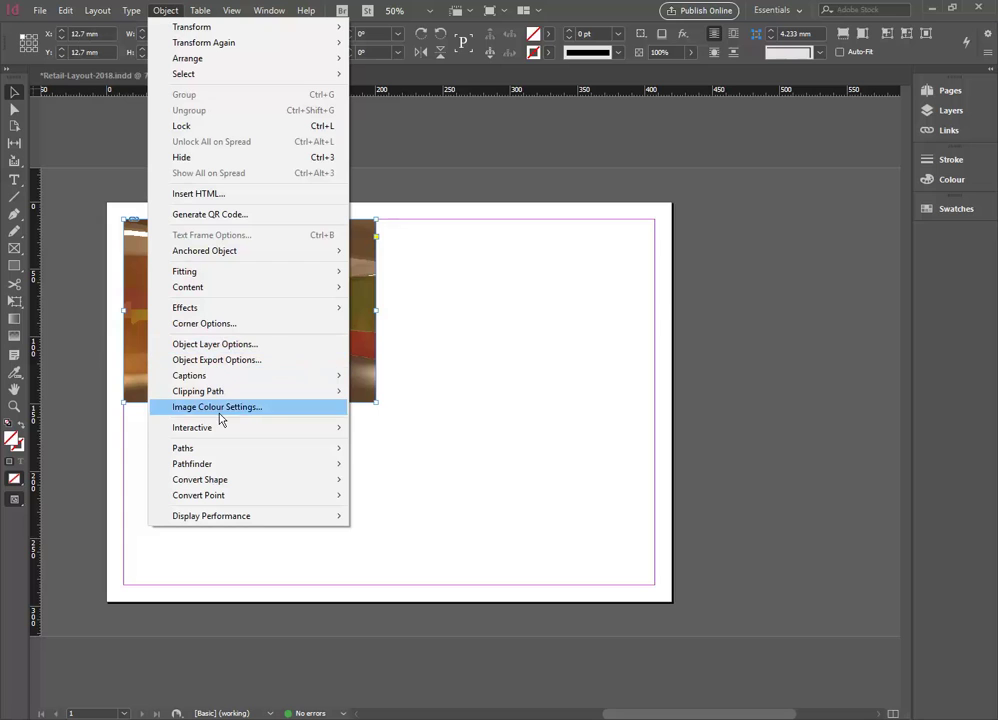
pyautogui.moveTo(207, 273)
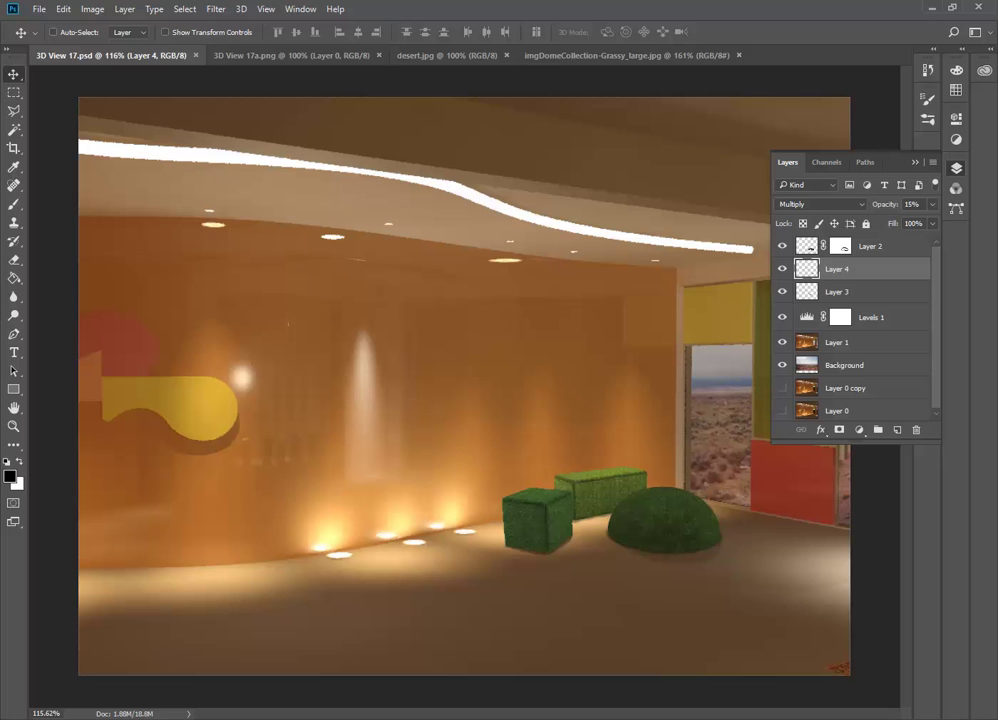
# Switch to Photoshop, open the Photoshop file Plan Section Shaded from Revit Mona Vale to inspect its layers, and close it.
pyautogui.click(38, 9)
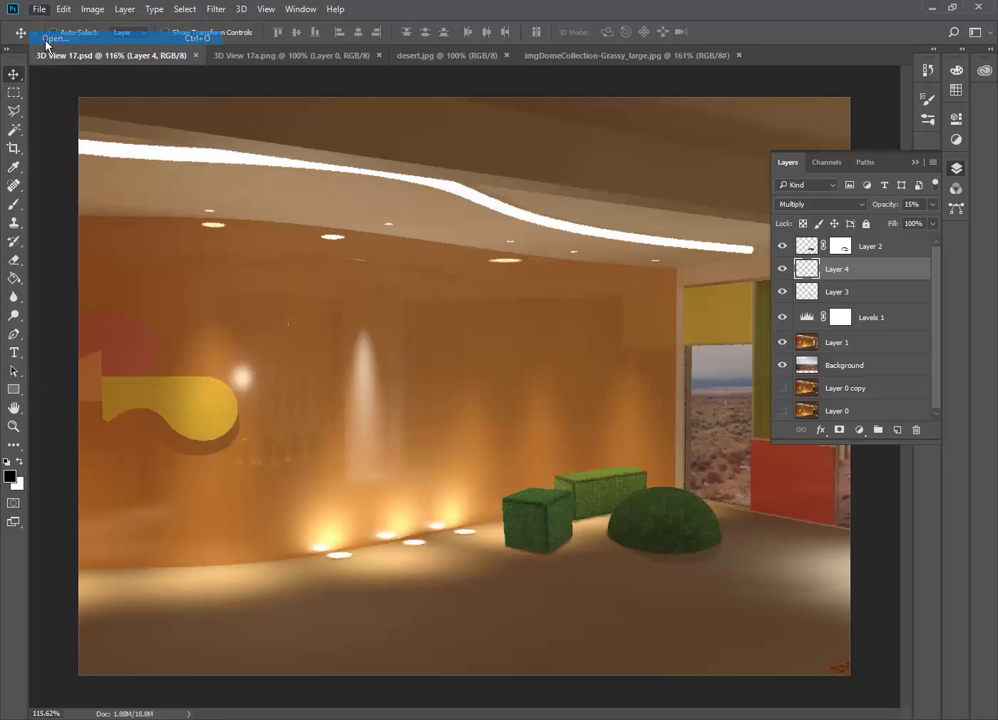
pyautogui.click(50, 38)
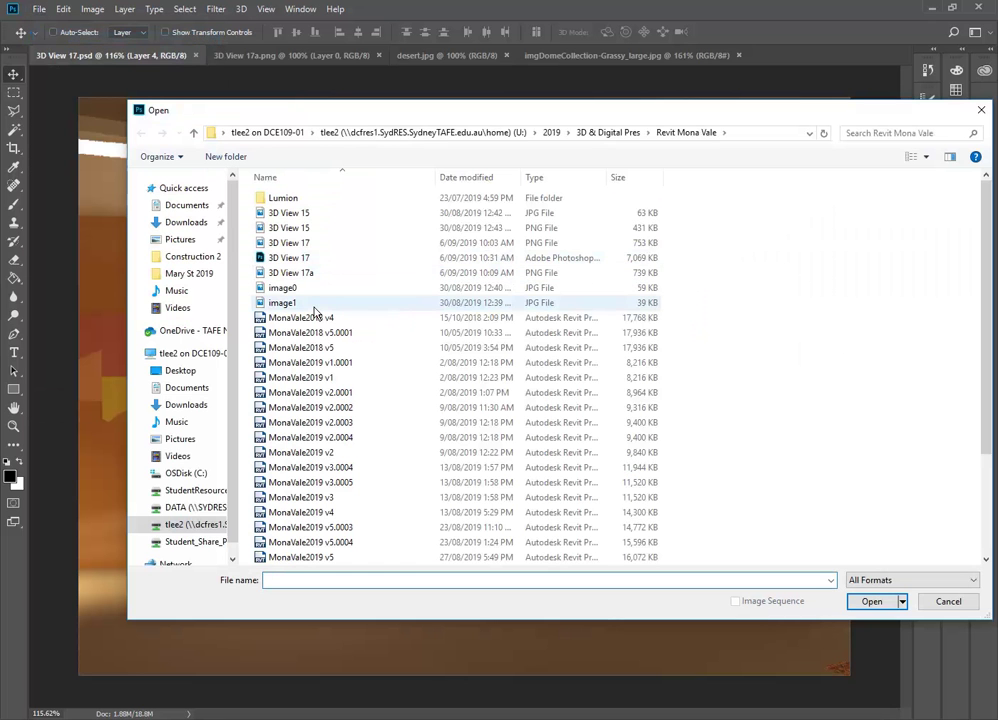
pyautogui.scroll(-3, 313, 312)
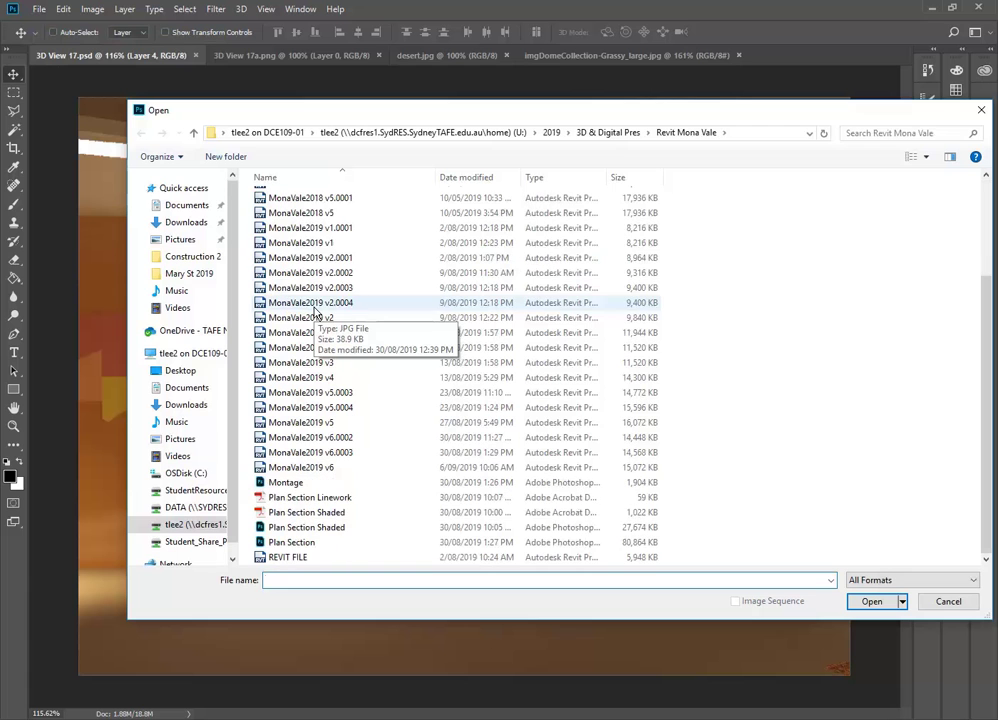
pyautogui.doubleClick(305, 529)
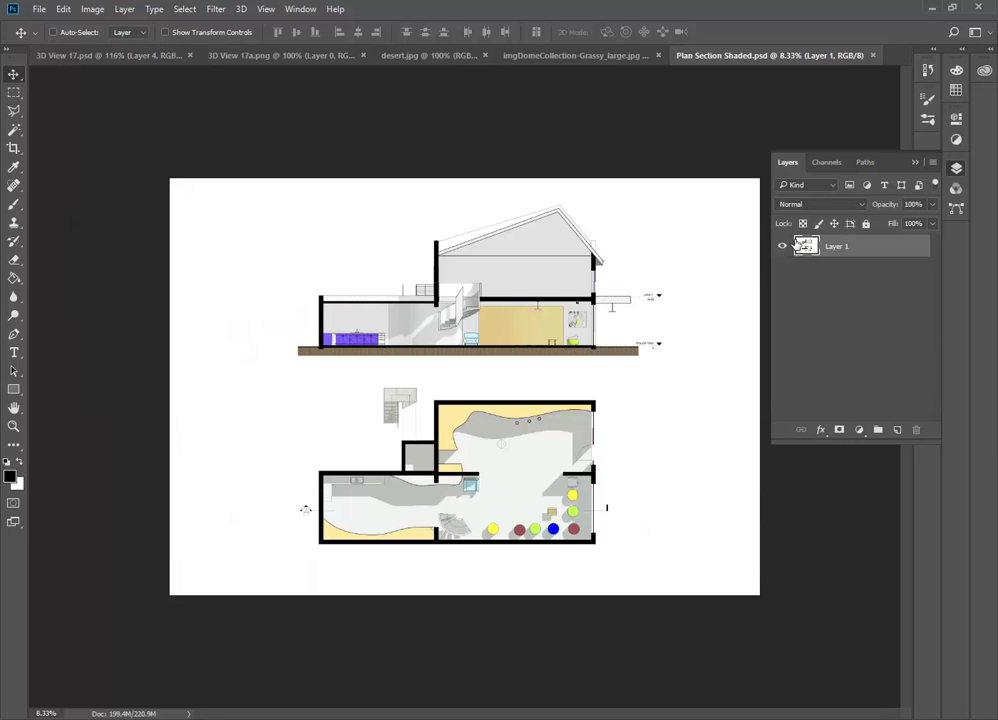
pyautogui.click(872, 55)
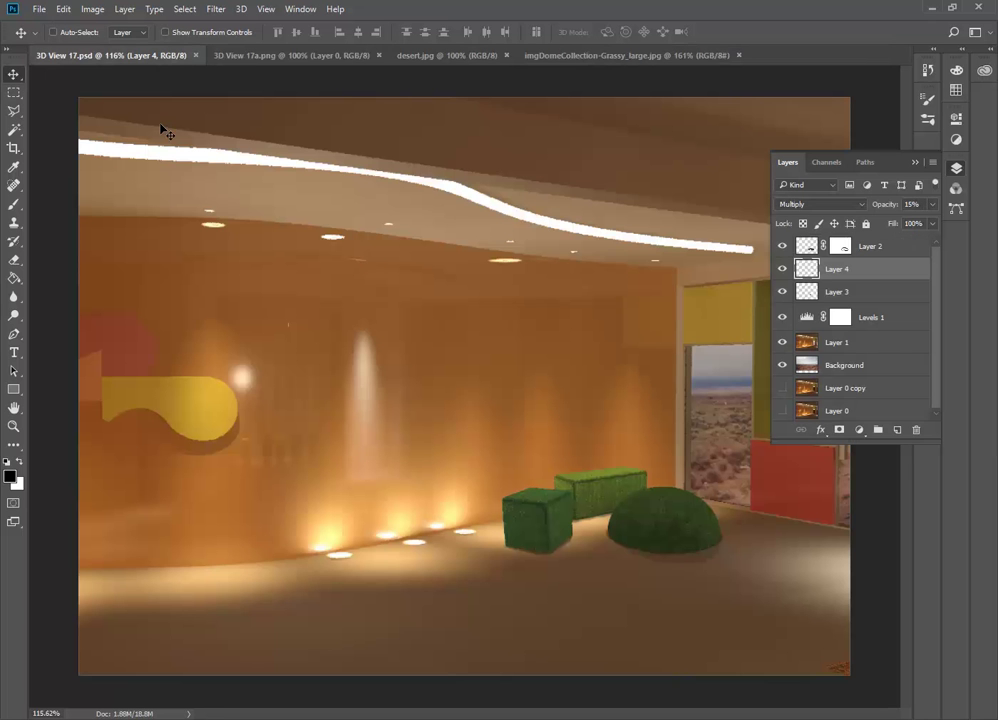
# Open the Photoshop file Plan Section from the Revit Mona Vale folder.
pyautogui.click(38, 9)
pyautogui.moveTo(128, 306)
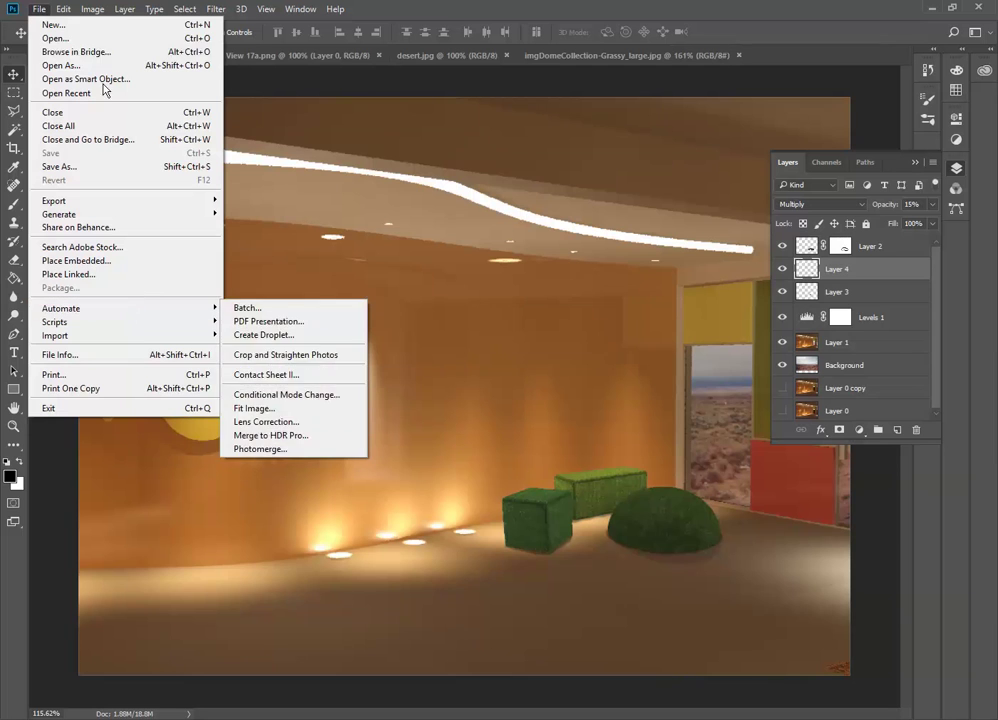
pyautogui.click(60, 38)
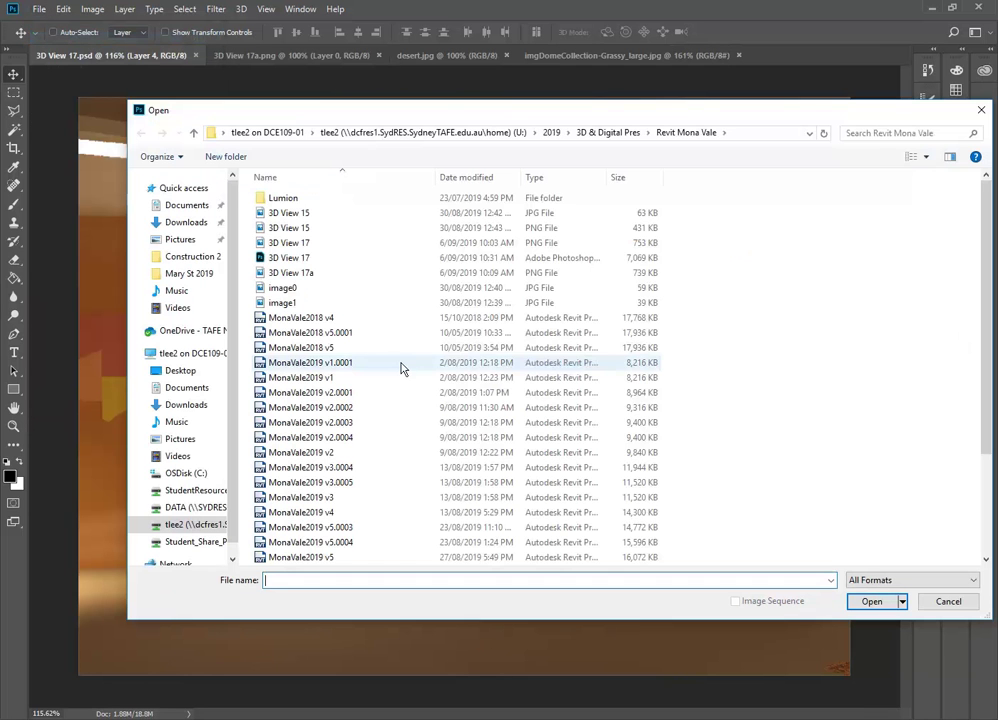
pyautogui.scroll(-3, 345, 325)
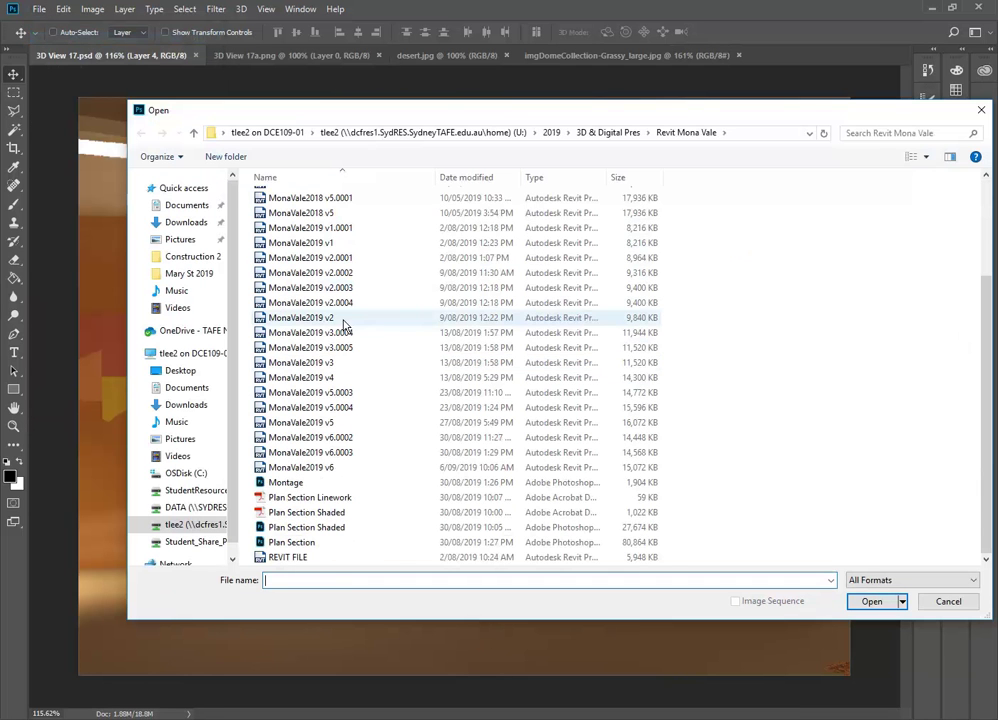
pyautogui.click(295, 543)
pyautogui.doubleClick(295, 543)
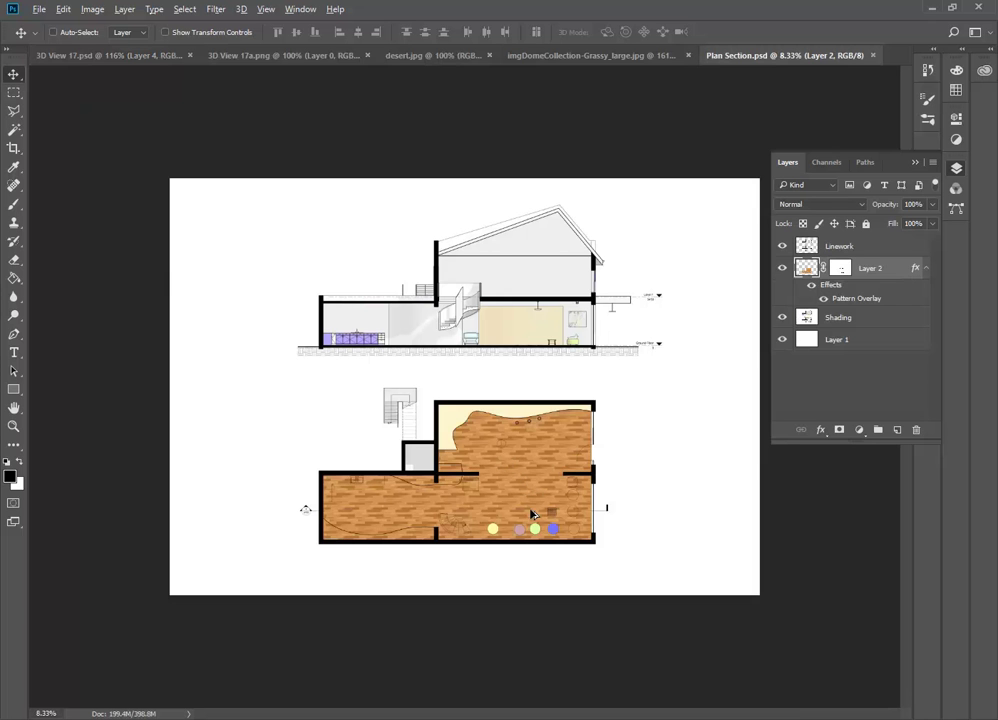
# Examine how the Linework, Layer 2 and Shading layers build up the plan and section by hiding and showing them.
pyautogui.hotkey('ctrl', '+')
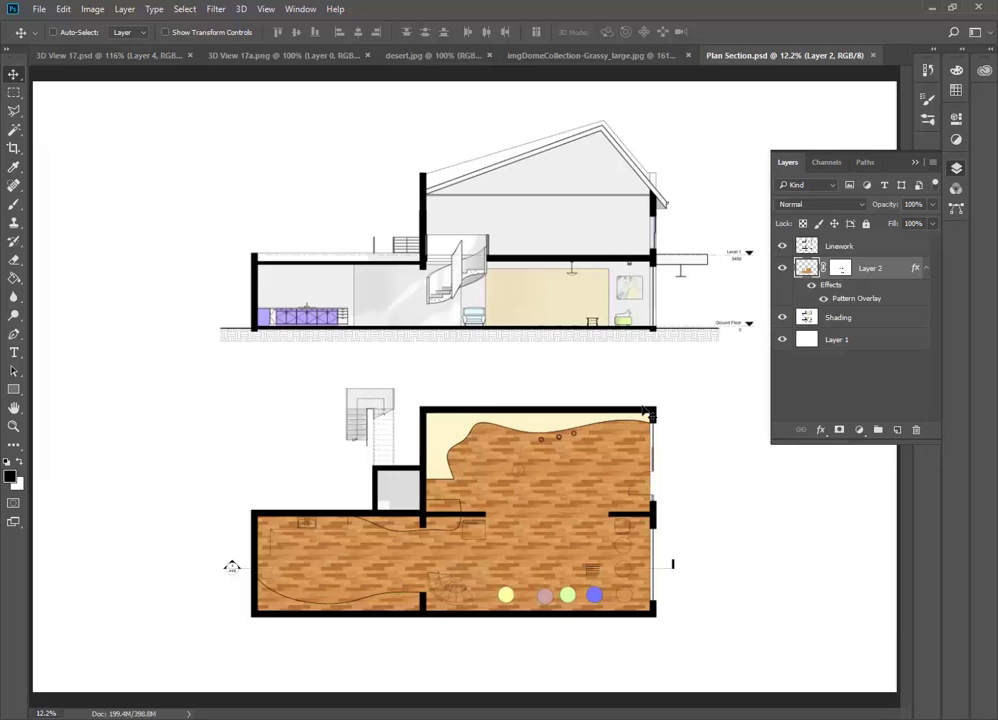
pyautogui.click(782, 246)
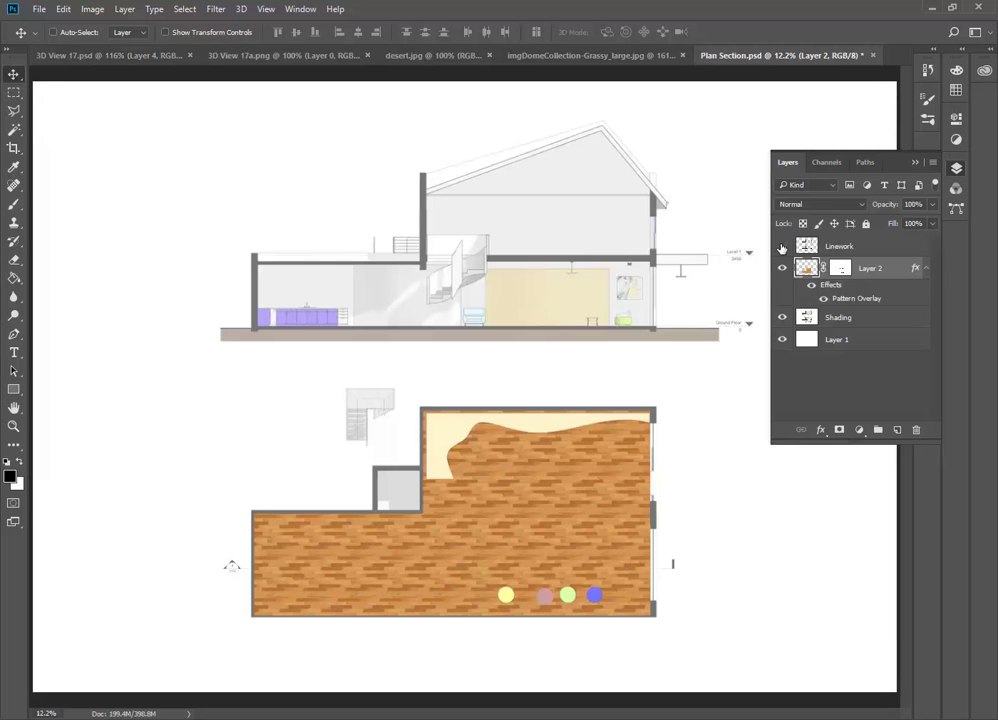
pyautogui.click(782, 247)
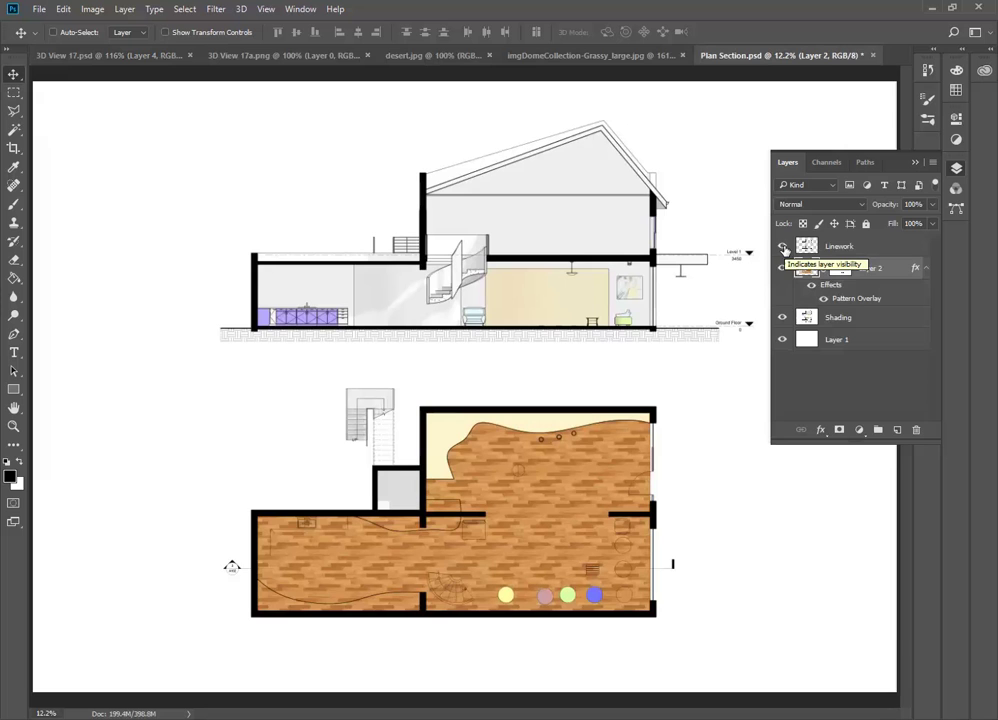
pyautogui.click(795, 318)
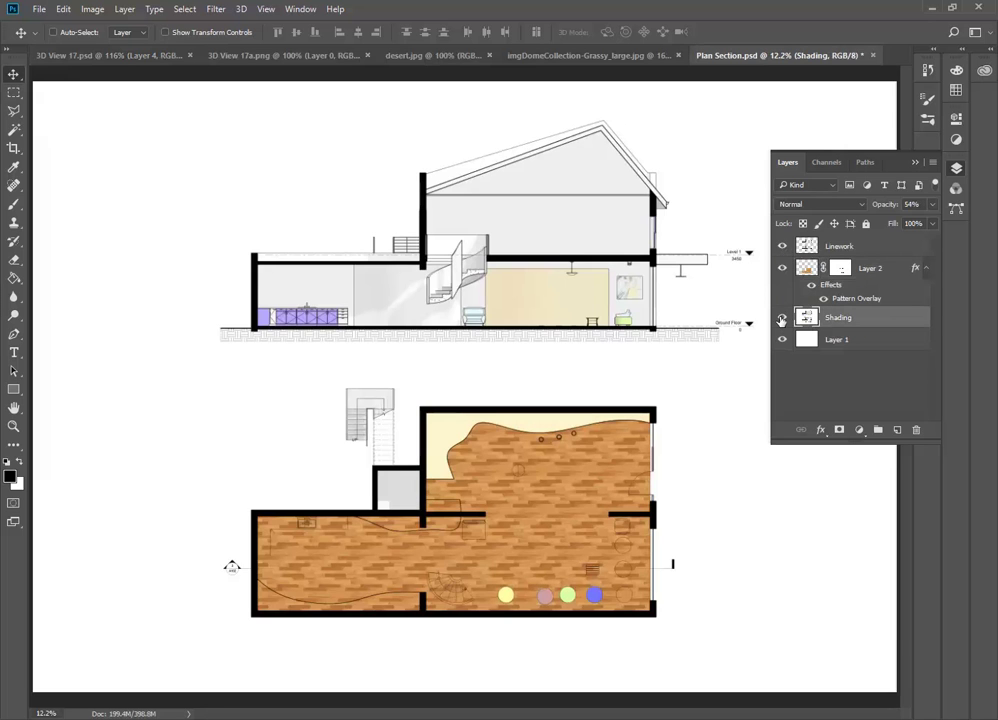
pyautogui.click(782, 246)
pyautogui.click(782, 268)
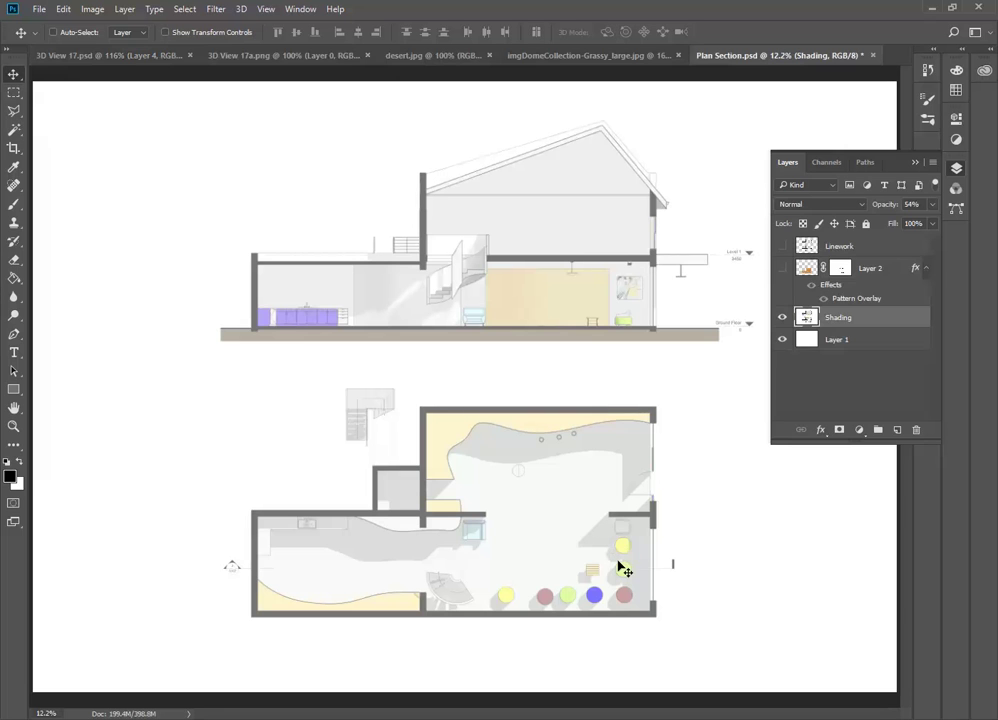
pyautogui.click(782, 268)
pyautogui.click(782, 246)
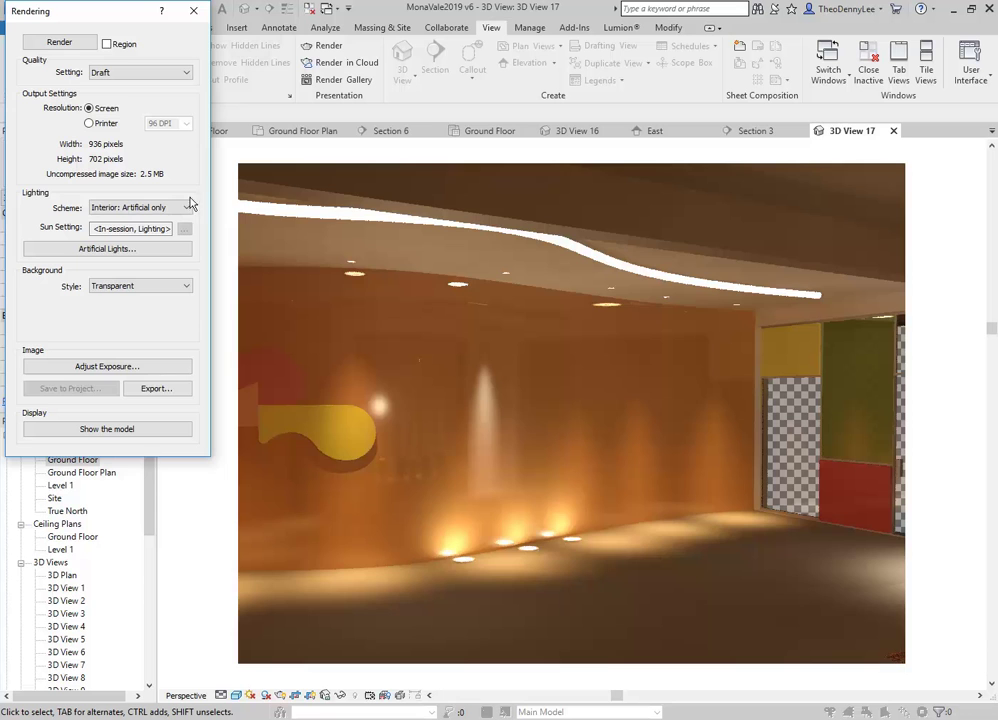
# Switch to Revit, close the rendering settings of 3D View 17 and open the Ground Floor Plan view to see the whole plan.
pyautogui.click(198, 11)
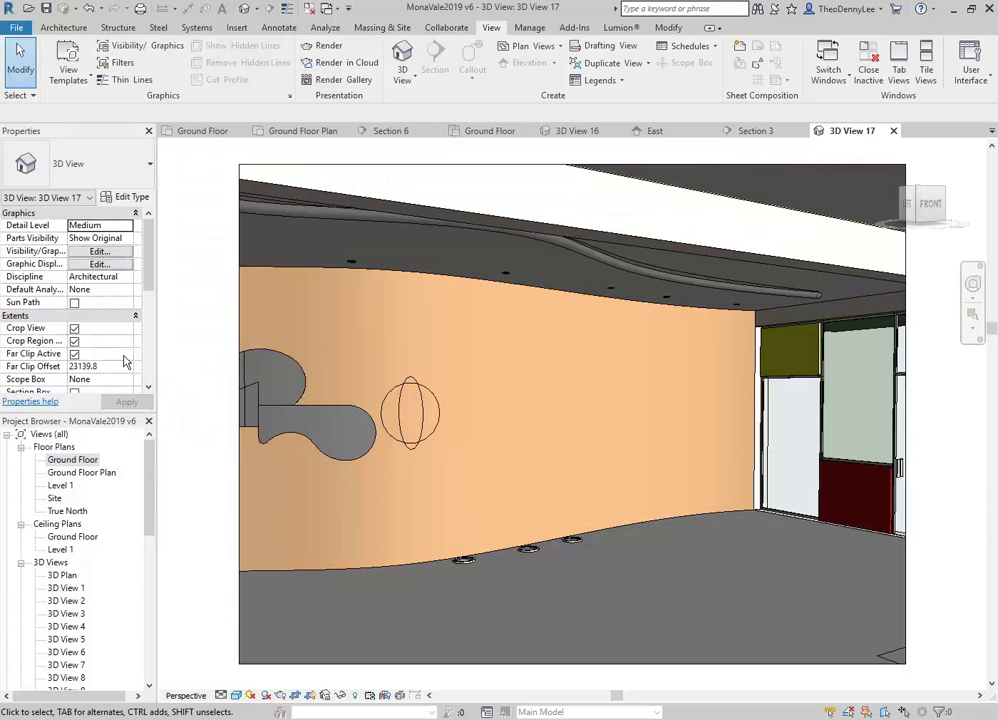
pyautogui.doubleClick(100, 473)
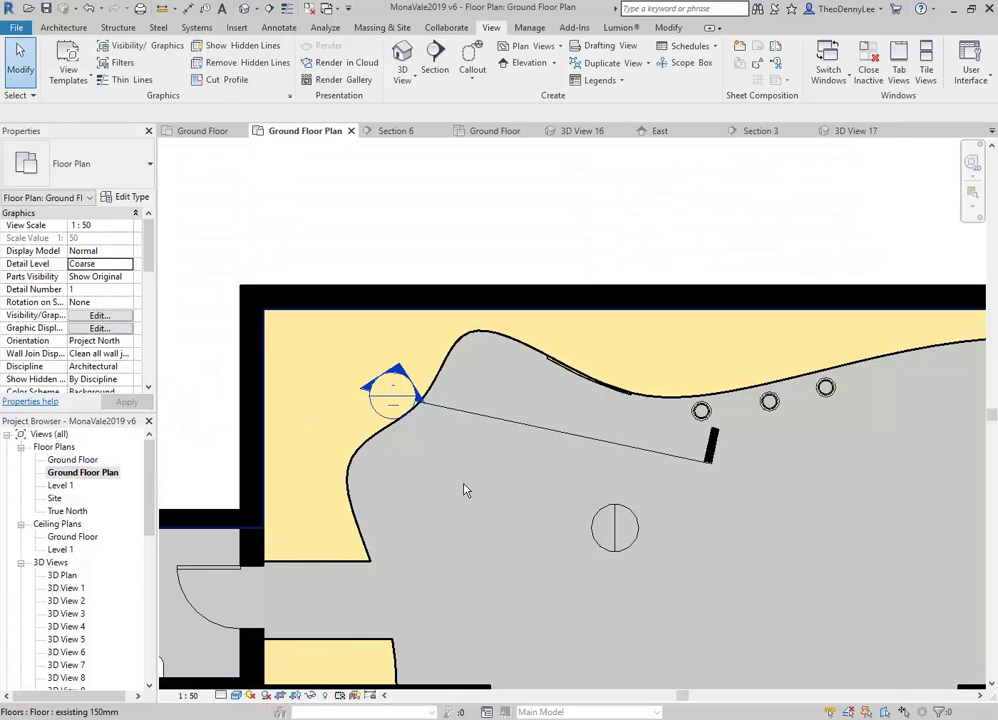
pyautogui.scroll(-1, 465, 490)
pyautogui.moveTo(458, 357); pyautogui.dragTo(475, 442, button='middle')
pyautogui.scroll(-2, 468, 466)
pyautogui.scroll(-1, 195, 475)
pyautogui.moveTo(180, 491); pyautogui.dragTo(285, 500, button='middle')
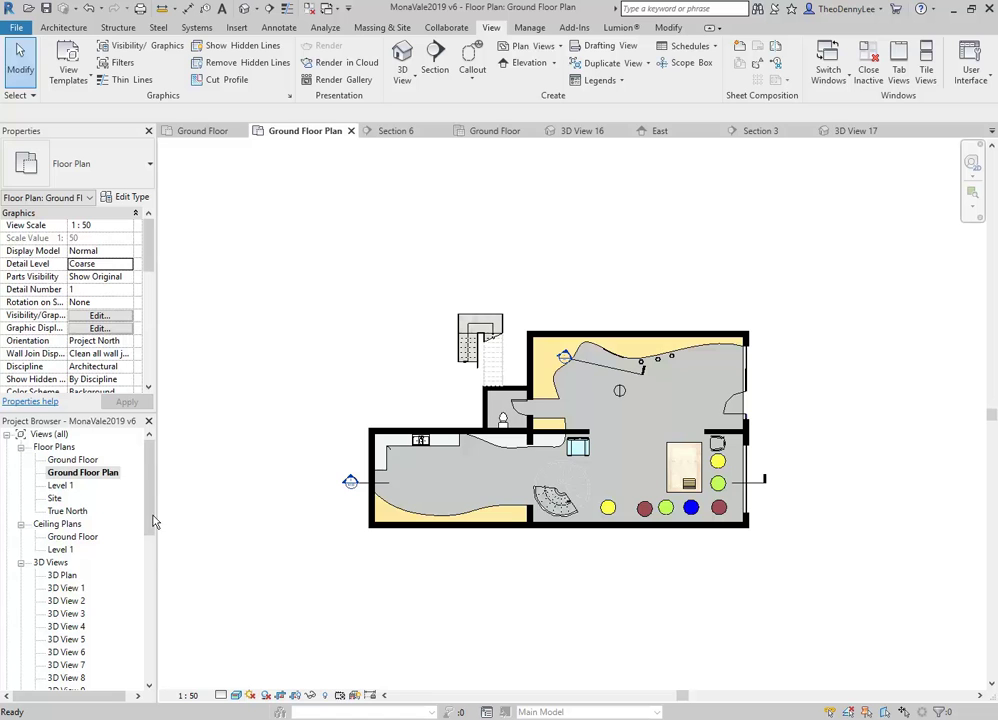
# Open sheet A102 - Ground Floor Plan and activate its floor plan viewport for editing.
pyautogui.scroll(-8, 150, 497)
pyautogui.doubleClick(60, 639)
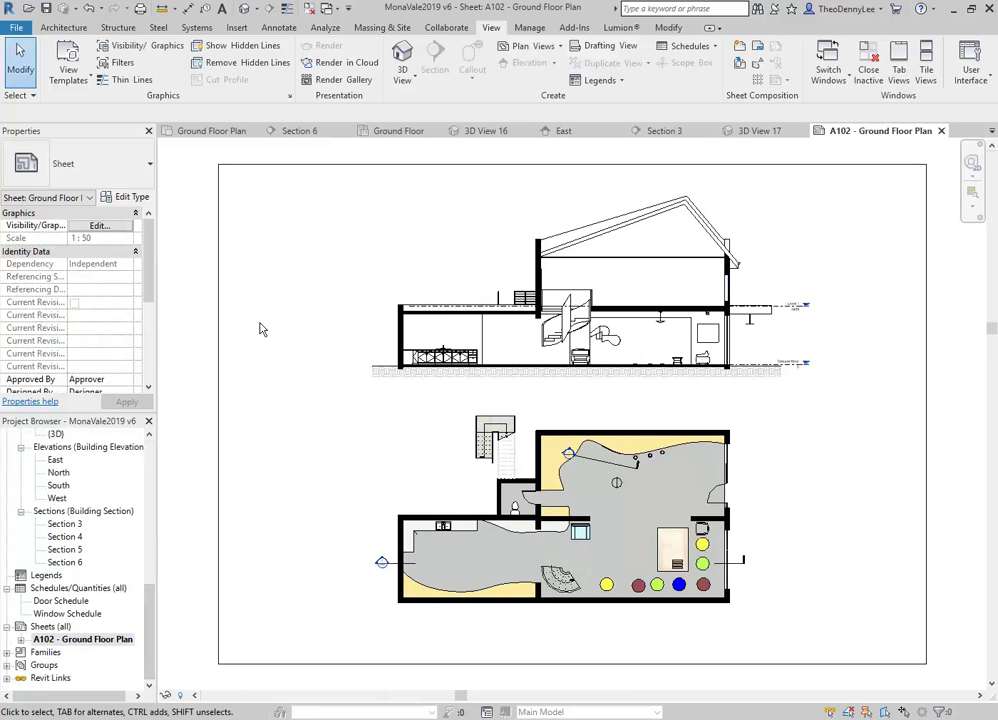
pyautogui.click(530, 483)
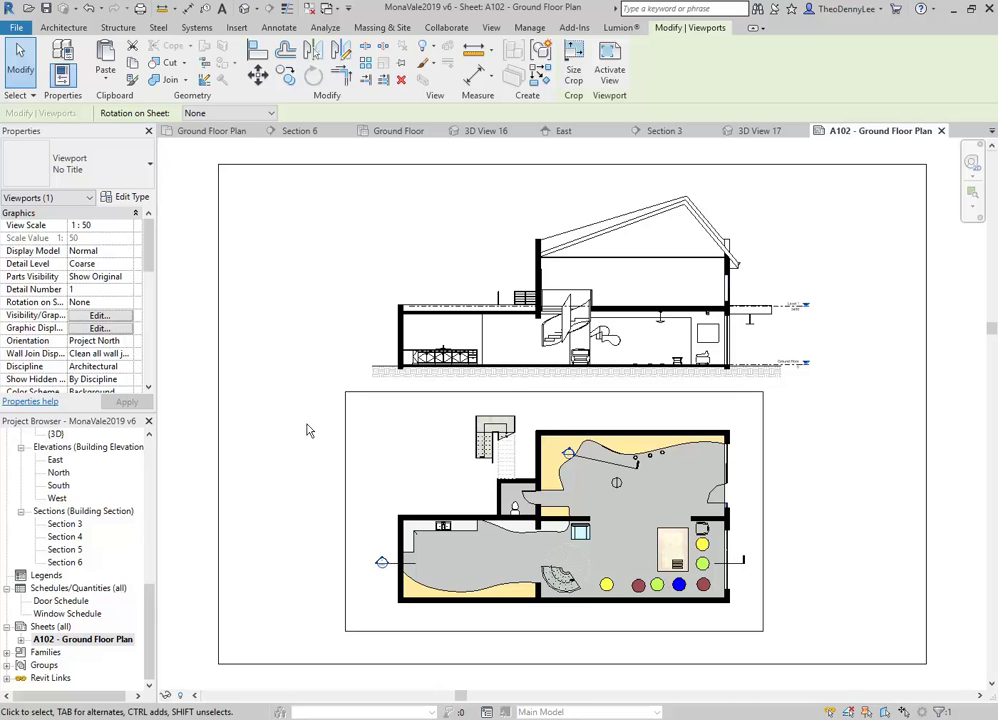
pyautogui.click(614, 70)
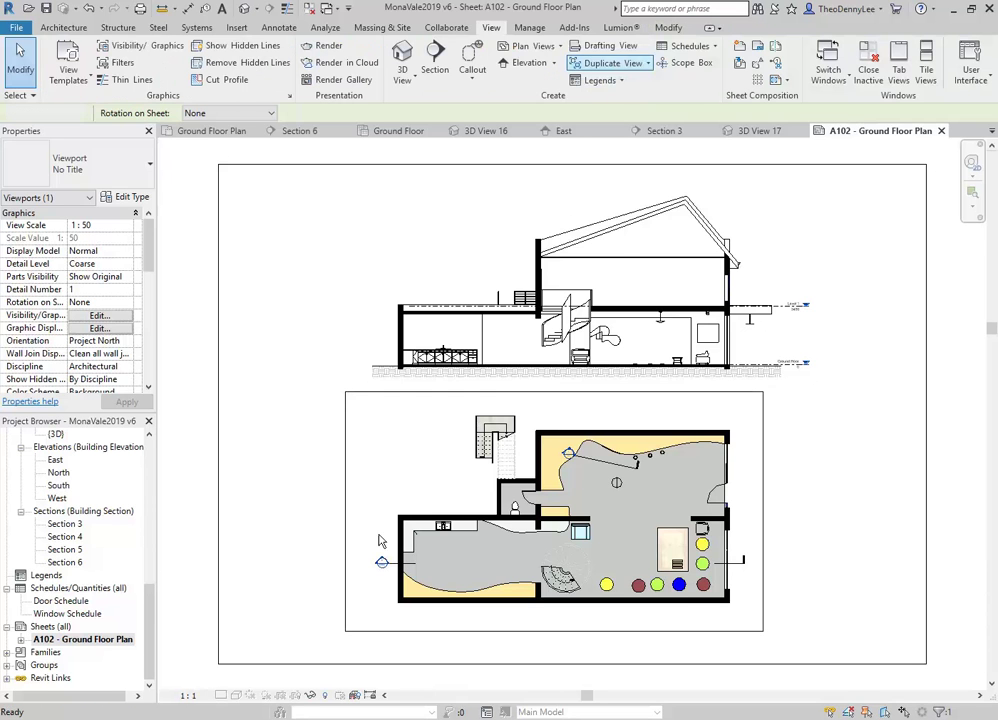
# Set the floor plan's visual style to Hidden Line and turn on its shadows.
pyautogui.click(236, 695)
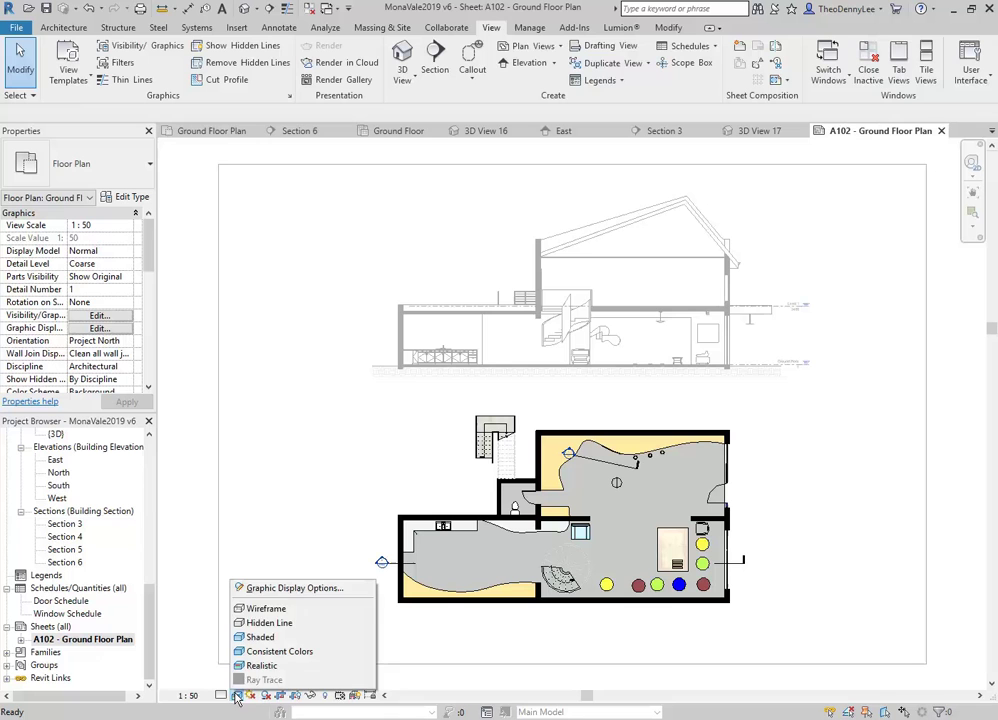
pyautogui.click(252, 625)
pyautogui.click(590, 421)
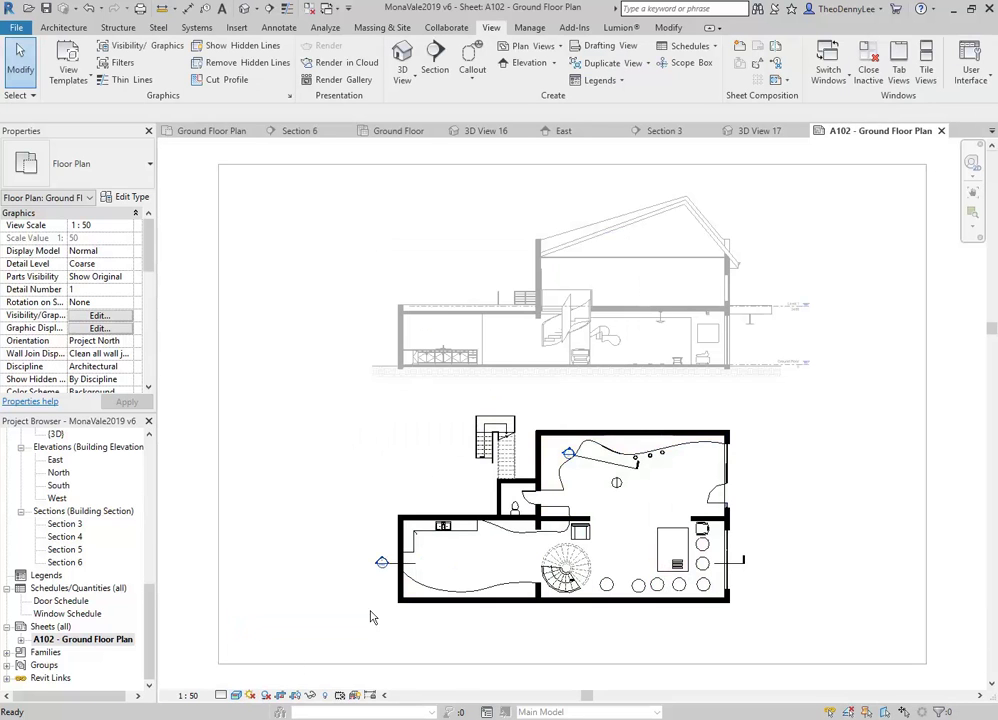
pyautogui.doubleClick(362, 500)
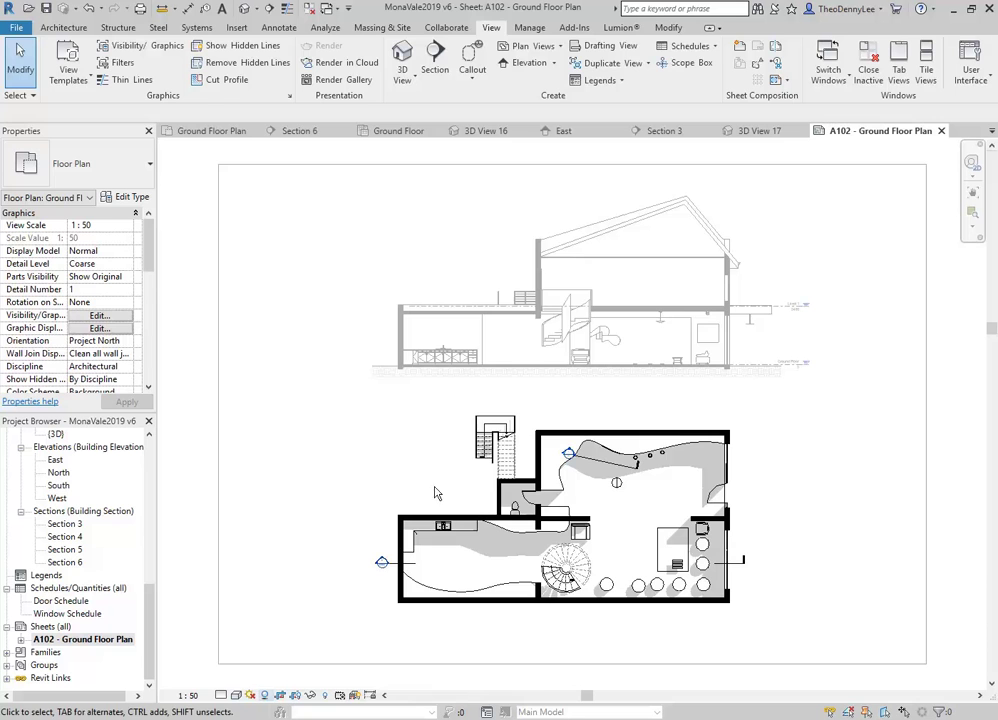
# Hide the Section 6 marker in the floor plan and deactivate the view to return to the sheet.
pyautogui.click(593, 467)
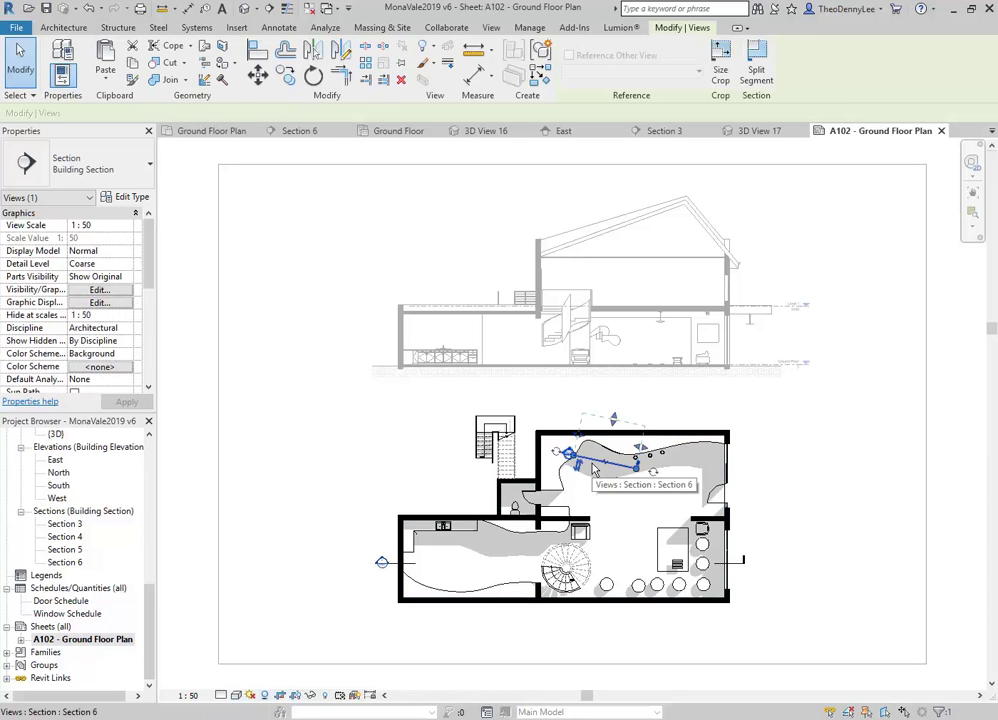
pyautogui.press('e')
pyautogui.press('h')
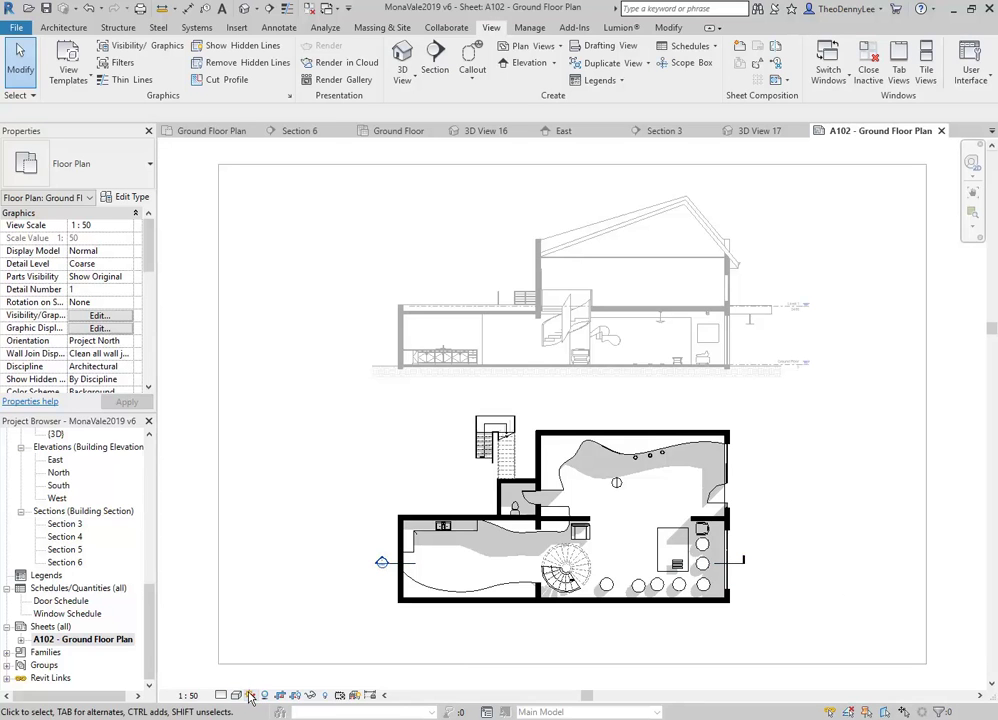
pyautogui.rightClick(303, 452)
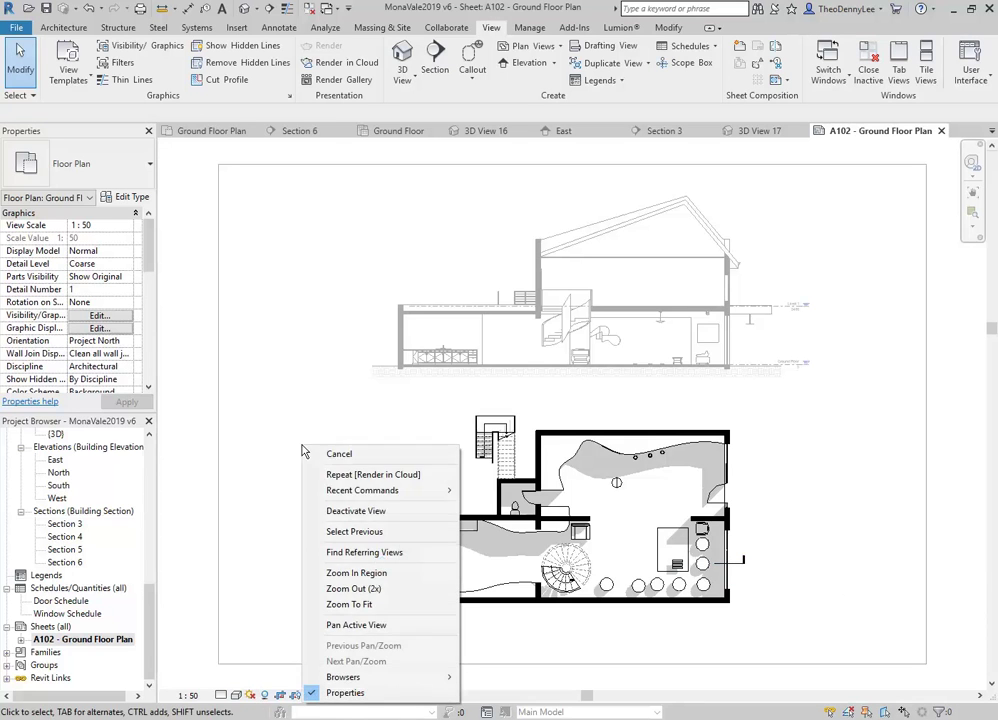
pyautogui.click(331, 520)
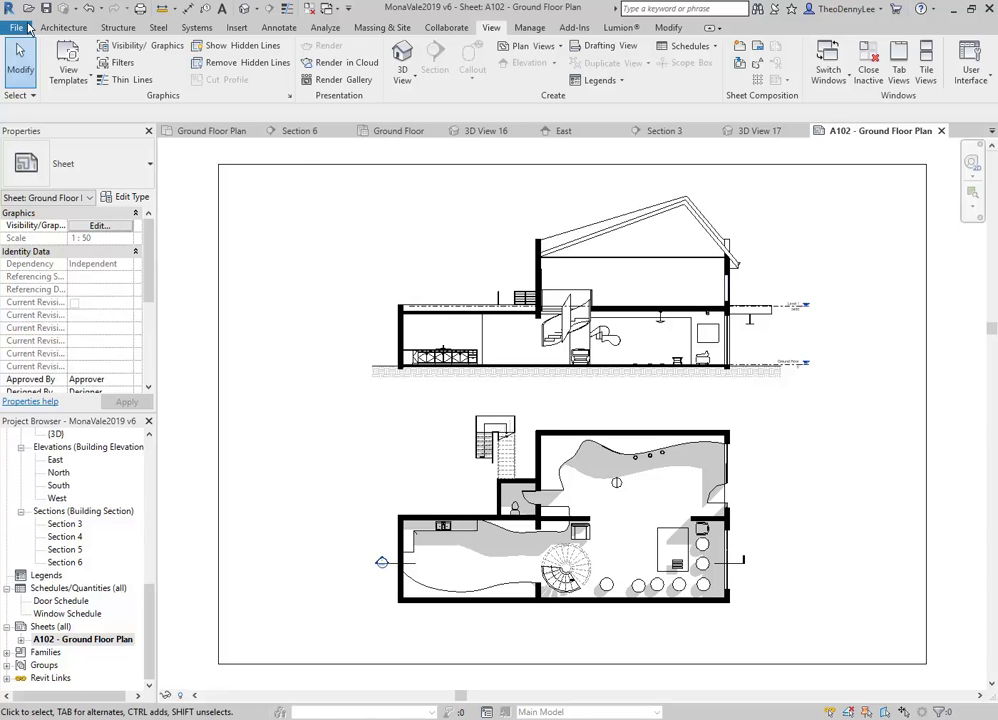
# Start printing the sheet with Adobe PDF as the printer.
pyautogui.click(16, 27)
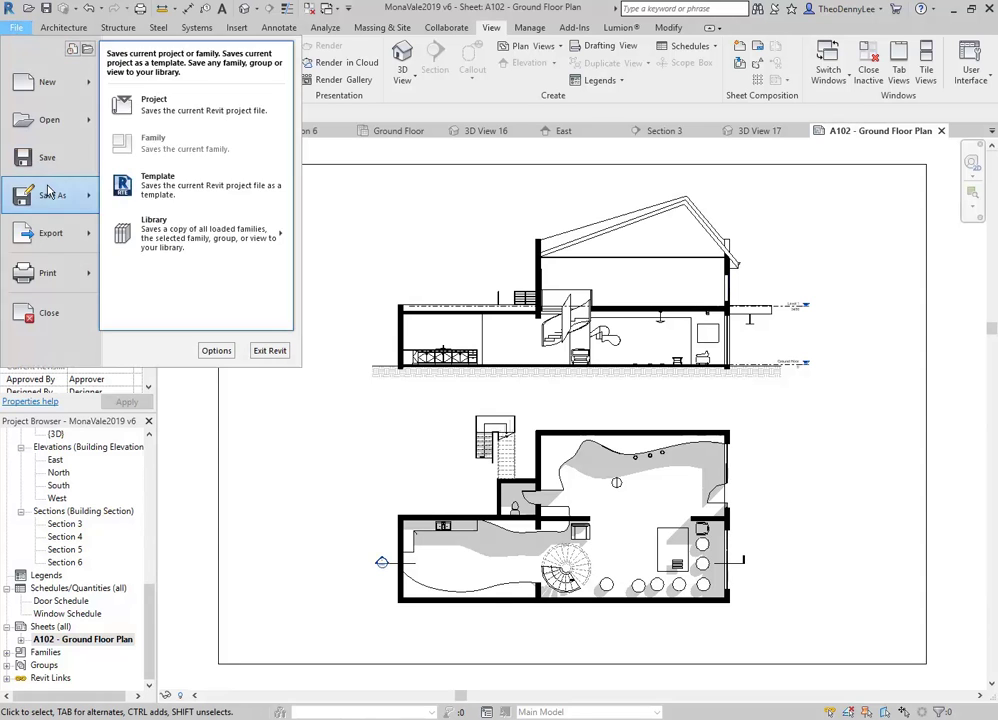
pyautogui.click(15, 27)
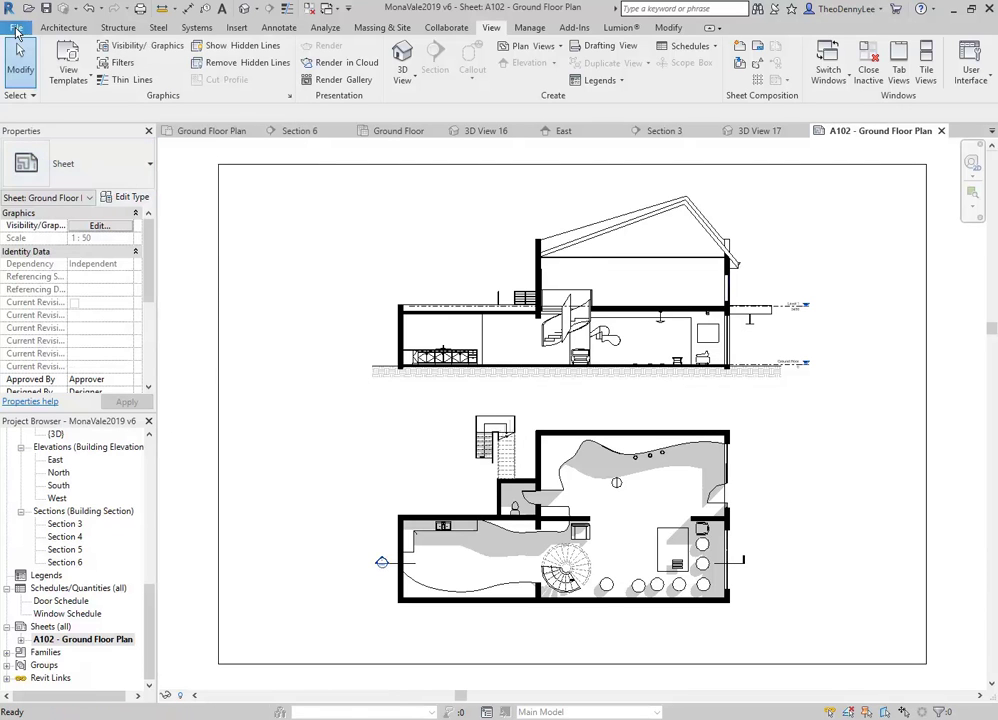
pyautogui.click(16, 30)
pyautogui.click(45, 330)
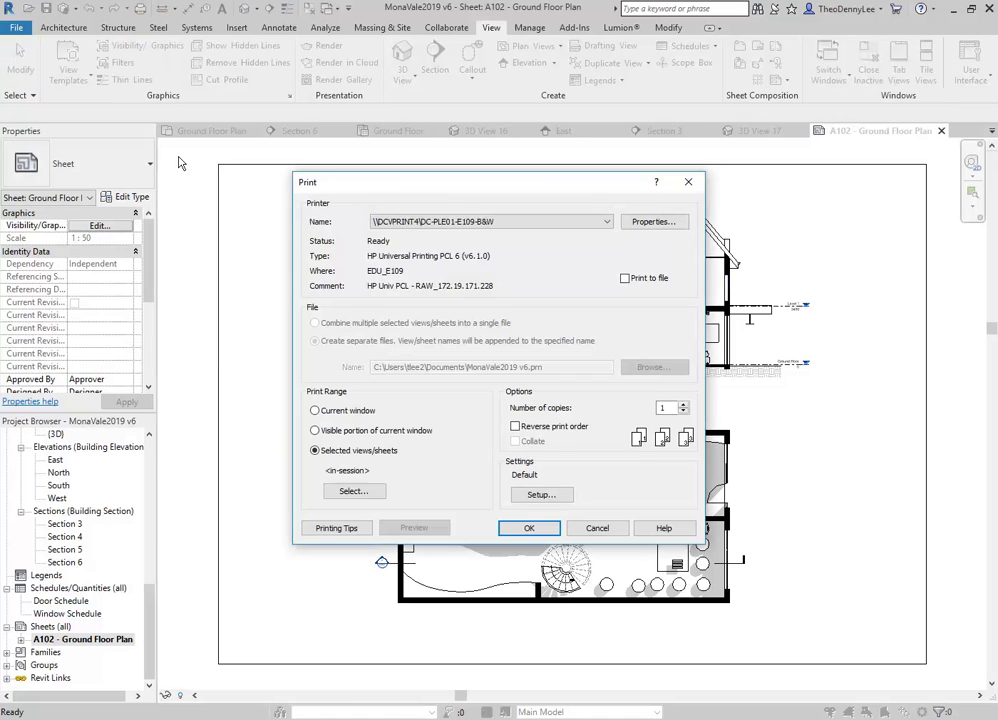
pyautogui.click(495, 221)
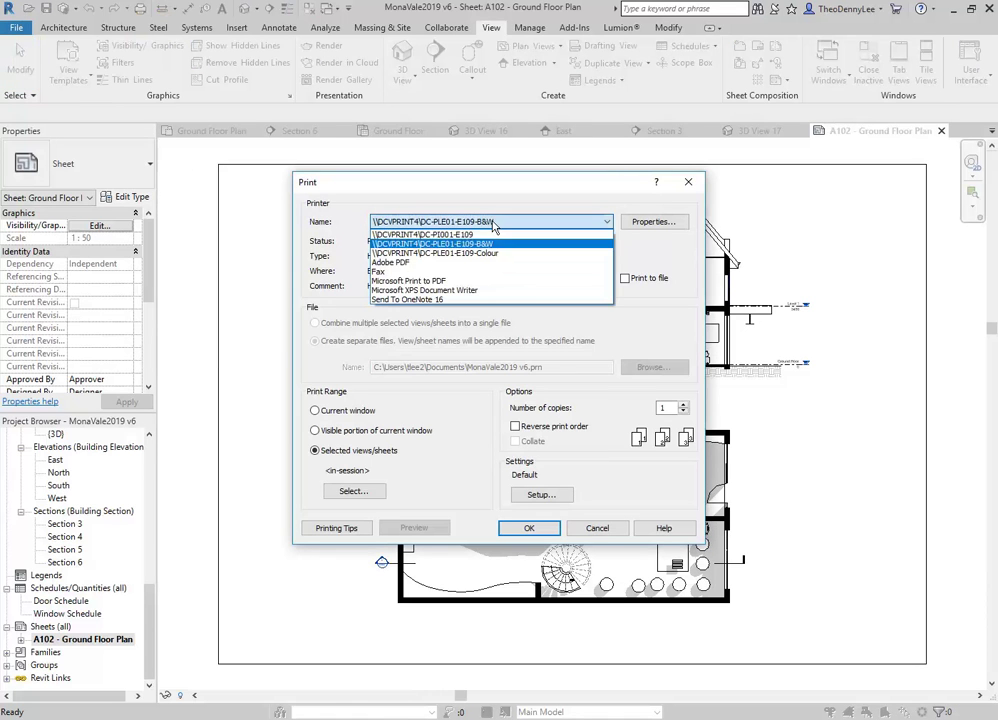
pyautogui.click(446, 262)
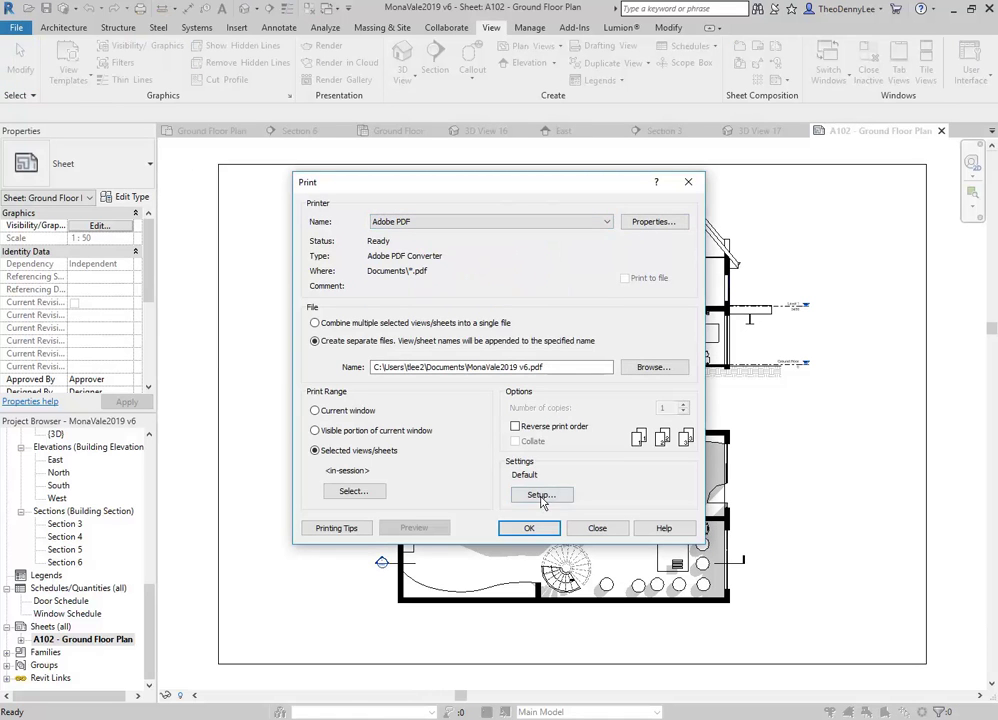
# Configure the print setup to A3 paper, offset from corner with no margin, at 100% zoom.
pyautogui.click(540, 495)
pyautogui.click(309, 415)
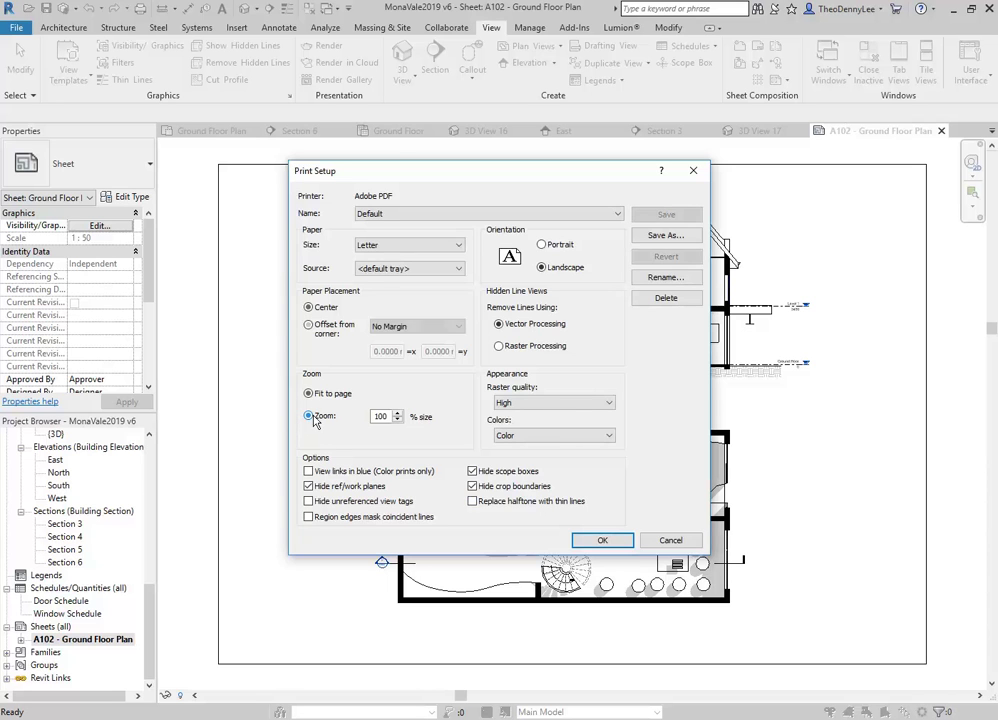
pyautogui.click(430, 245)
pyautogui.click(345, 307)
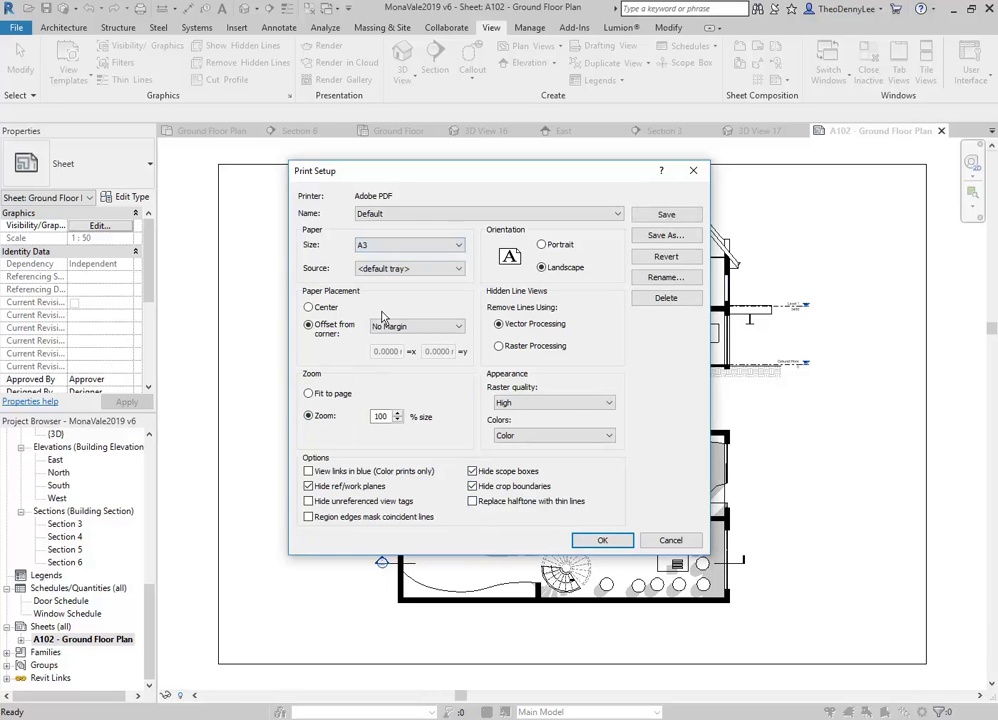
pyautogui.click(601, 540)
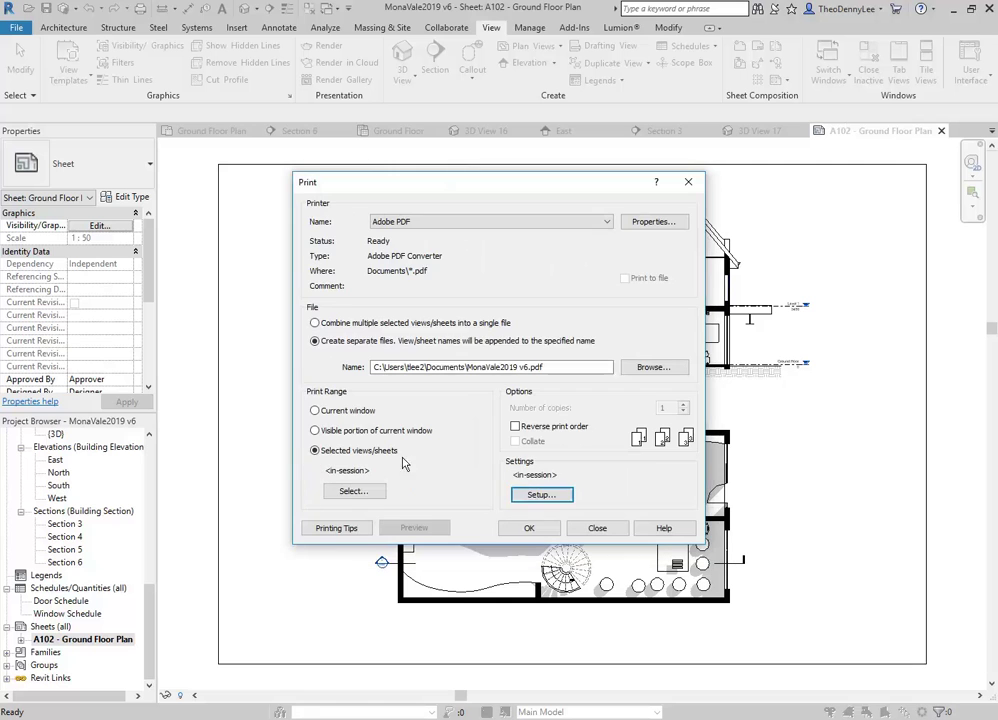
# Set the print range to the current window and run the print, accepting raster printing.
pyautogui.click(322, 412)
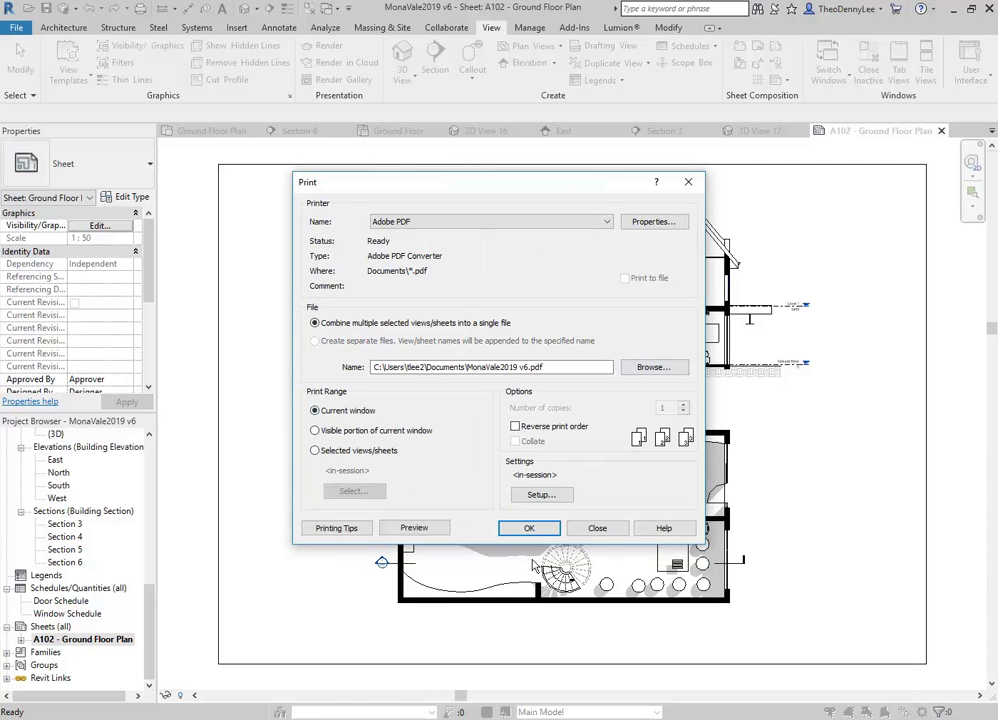
pyautogui.click(529, 528)
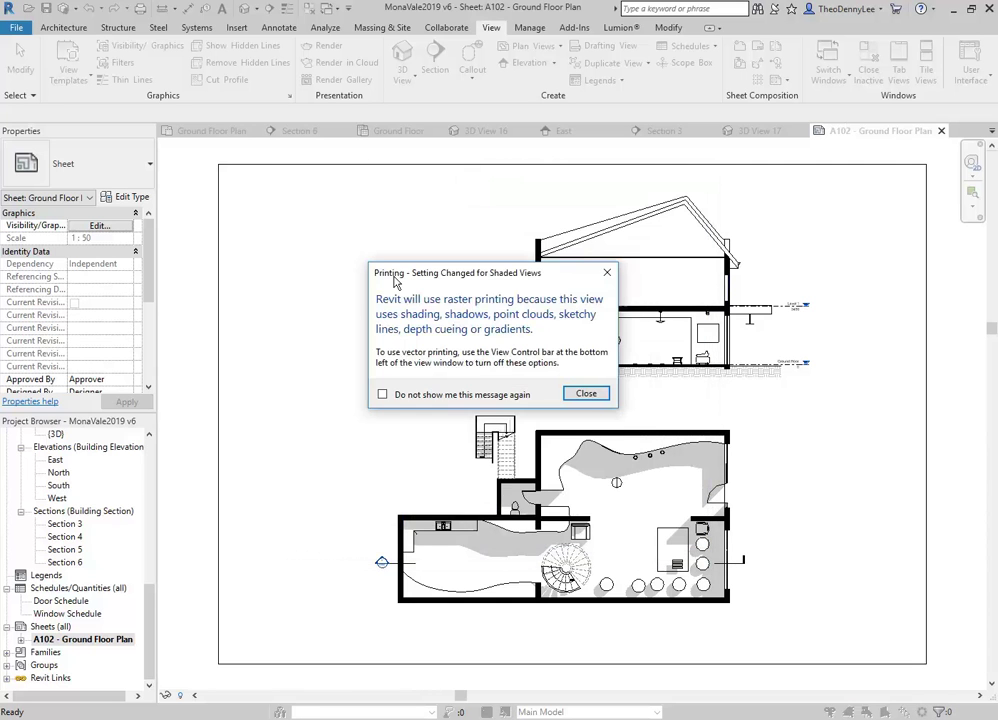
pyautogui.click(586, 393)
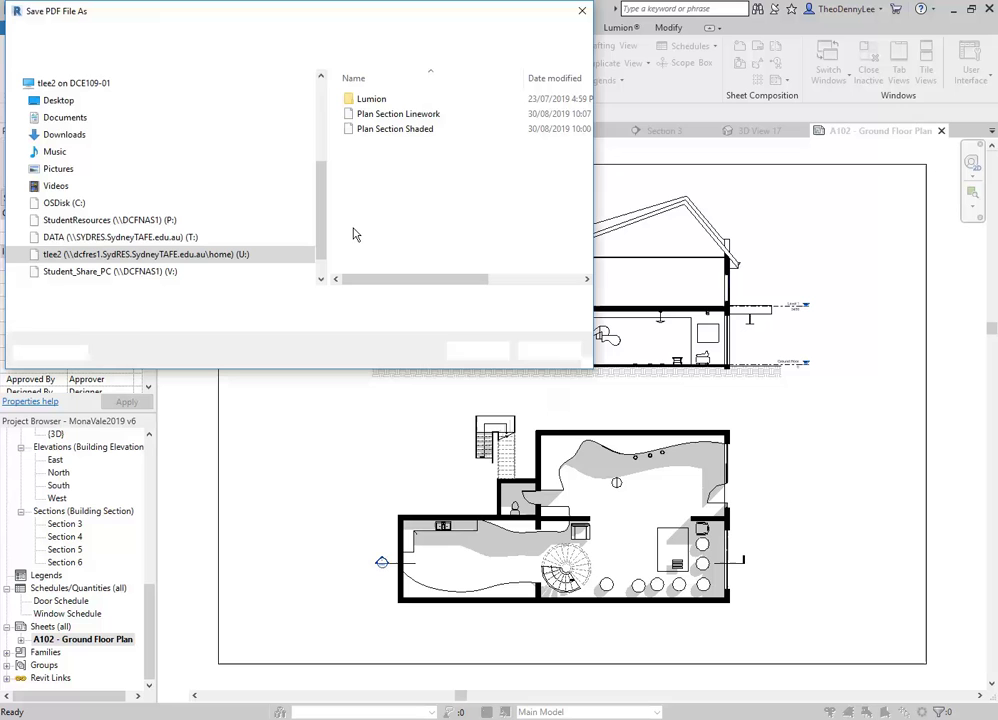
# Save the Adobe PDF print as Plan Section Shadows in the Revit Mona Vale folder.
pyautogui.click(384, 129)
pyautogui.click(182, 302)
pyautogui.click(194, 302)
pyautogui.press('BackSpace')
pyautogui.press('BackSpace')
pyautogui.write('on Shadows')
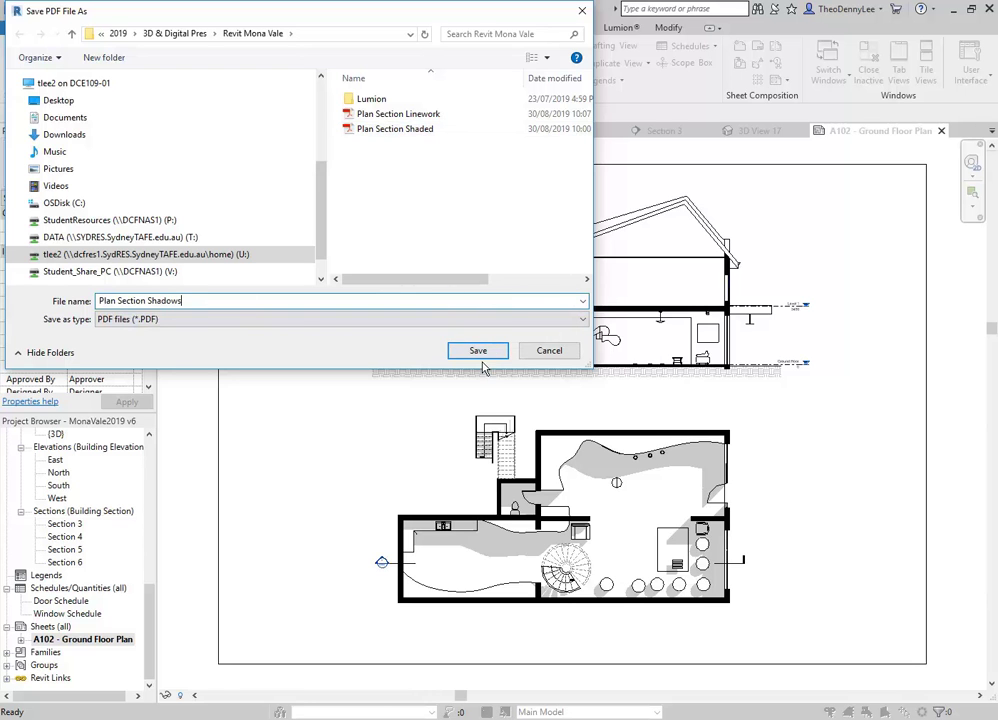
pyautogui.press('Return')
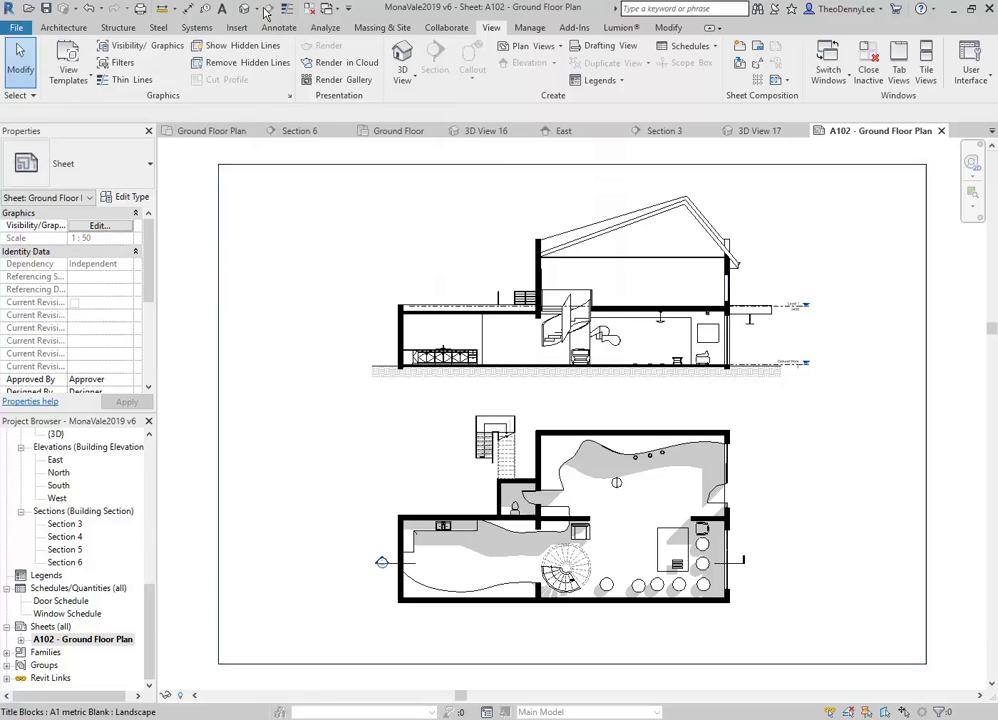
# Print the sheet again with Microsoft Print to PDF, accepting the A3 print setup and raster printing.
pyautogui.click(16, 27)
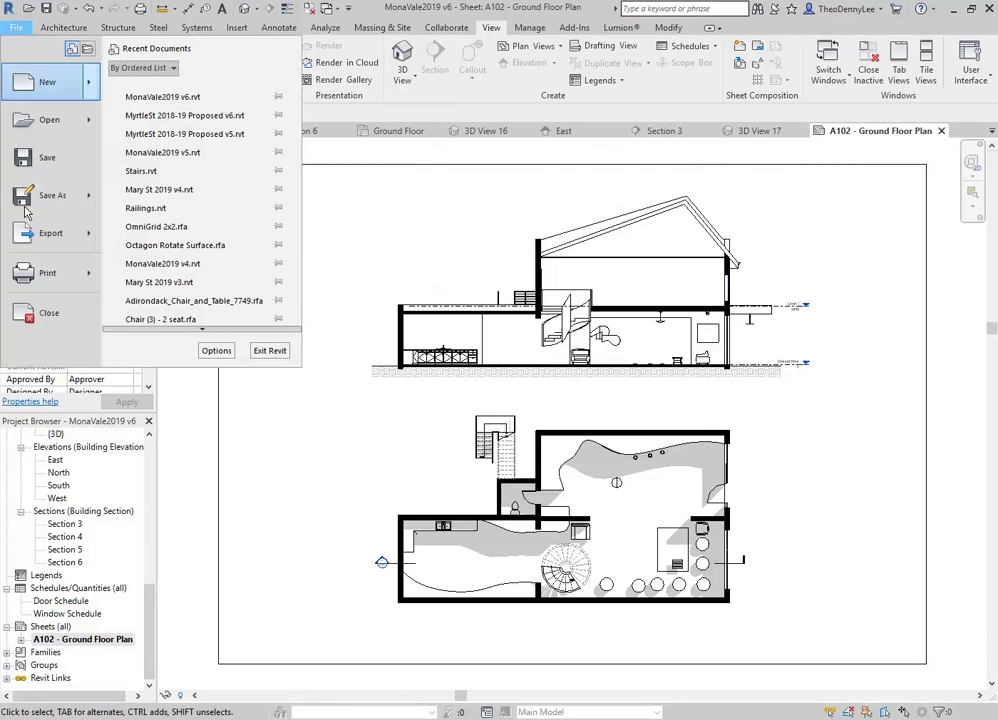
pyautogui.click(45, 268)
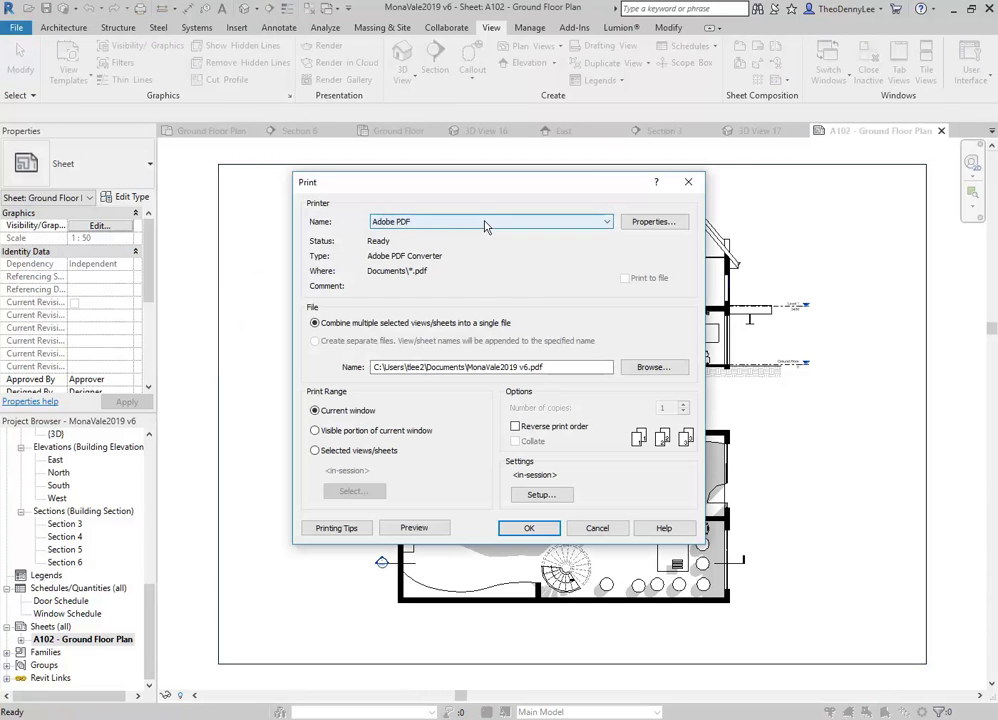
pyautogui.click(484, 222)
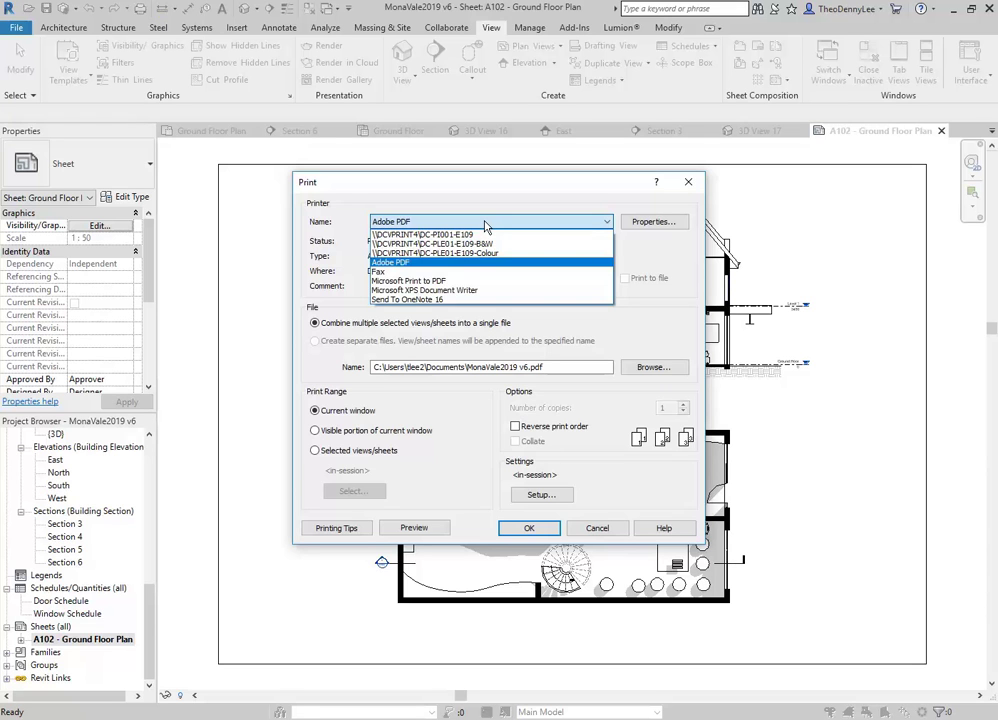
pyautogui.click(418, 284)
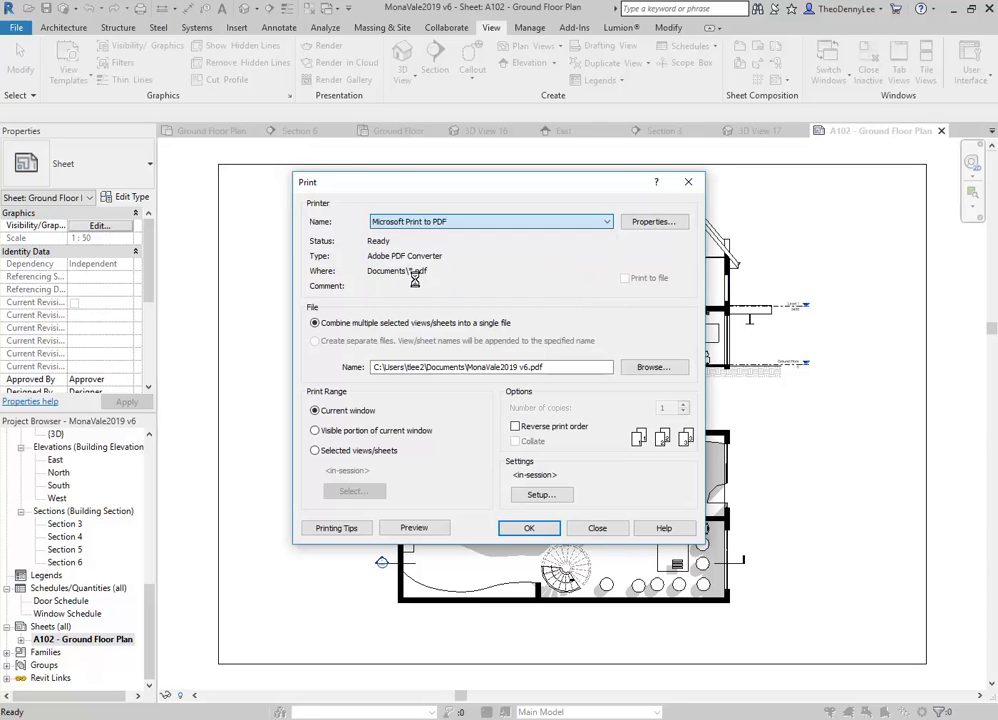
pyautogui.click(538, 495)
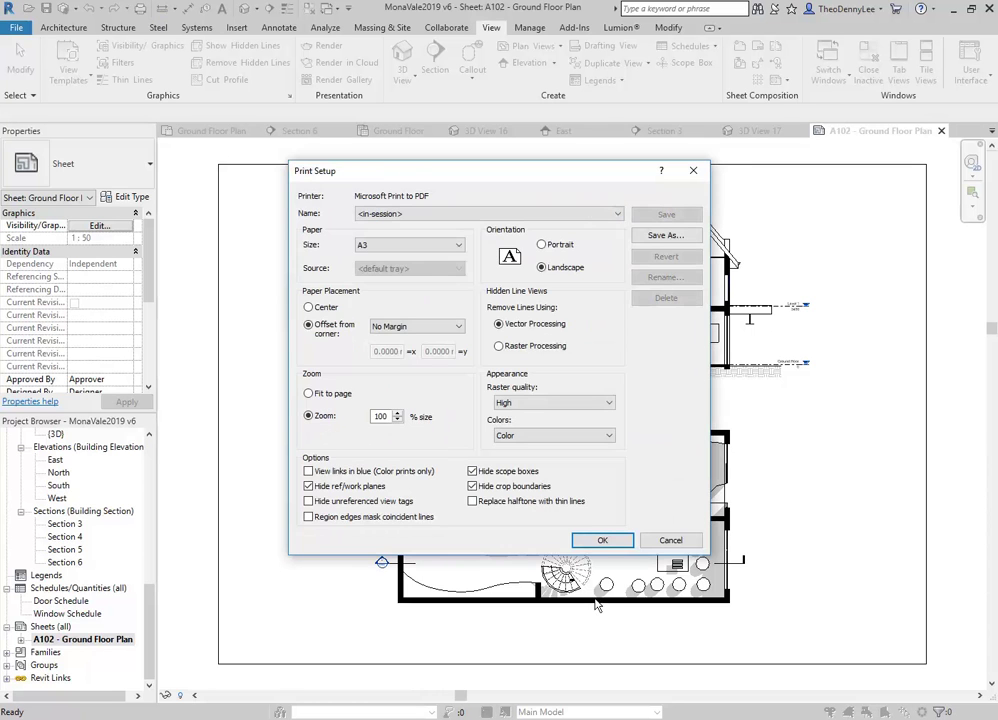
pyautogui.click(602, 540)
pyautogui.click(533, 530)
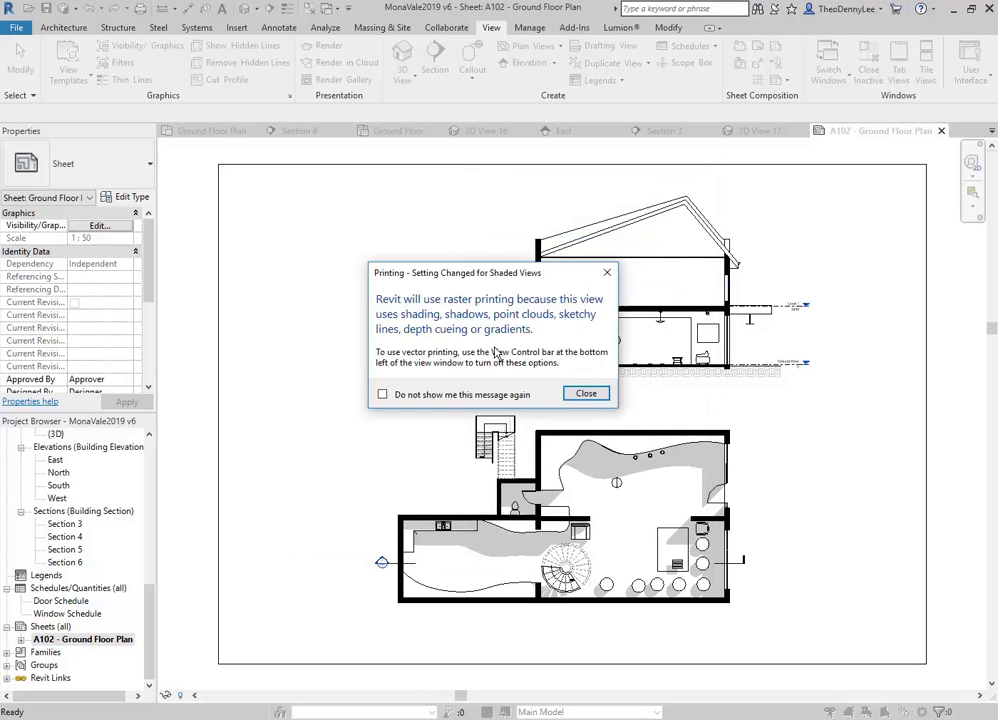
pyautogui.click(585, 393)
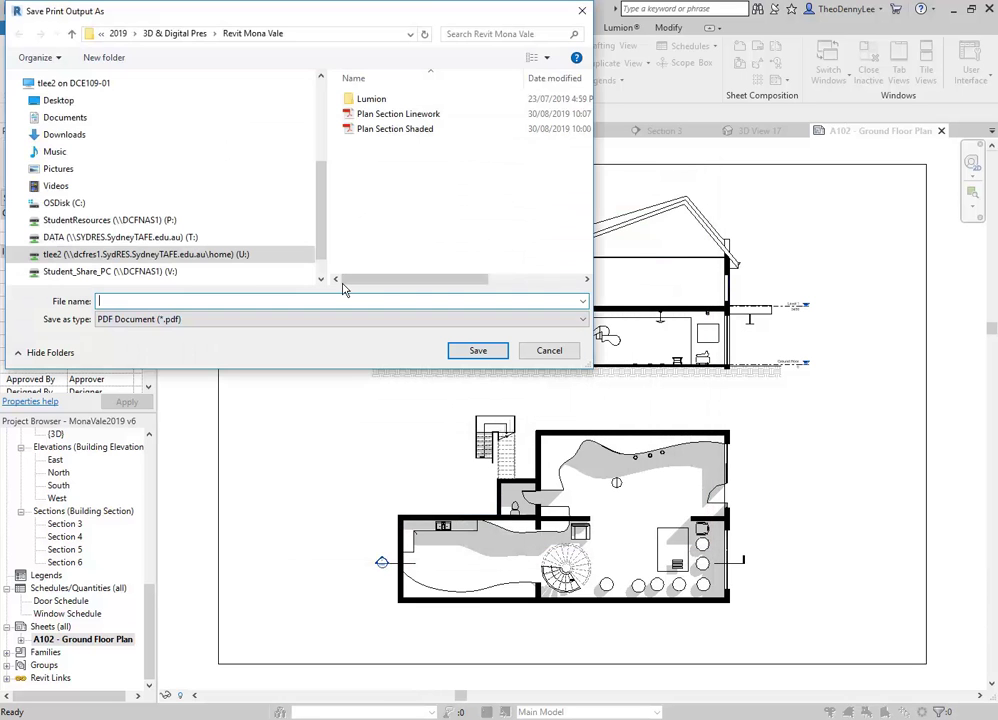
# Save the Microsoft Print to PDF output as Plan Section Shadows in the Revit Mona Vale folder.
pyautogui.click(375, 129)
pyautogui.click(215, 304)
pyautogui.click(218, 306)
pyautogui.press('BackSpace')
pyautogui.press('BackSpace')
pyautogui.write('on Shadows')
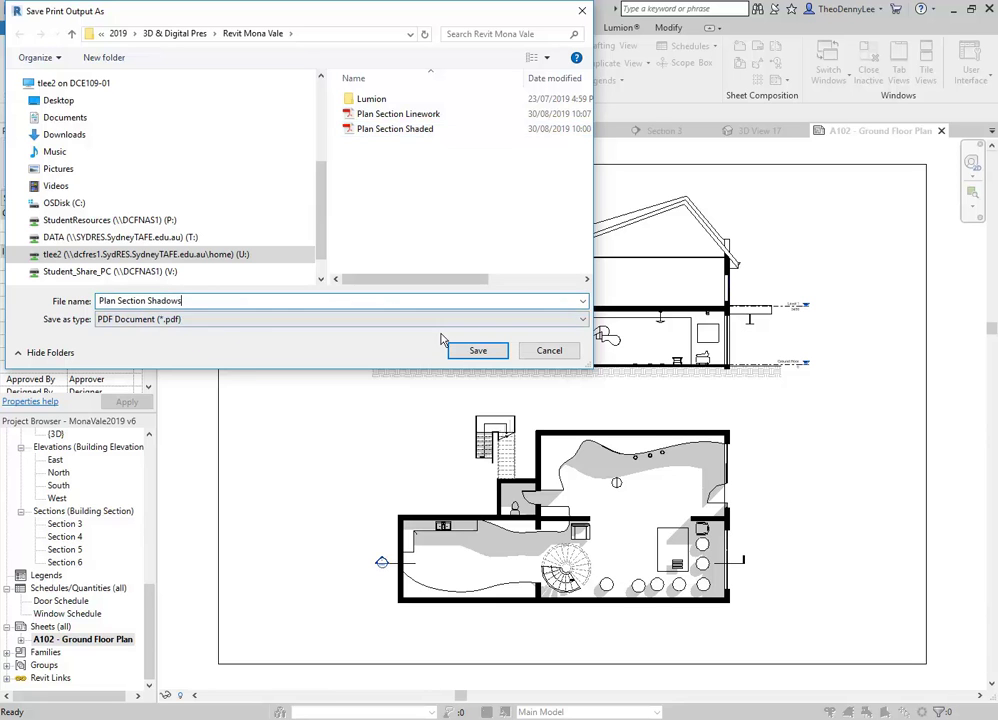
pyautogui.click(472, 349)
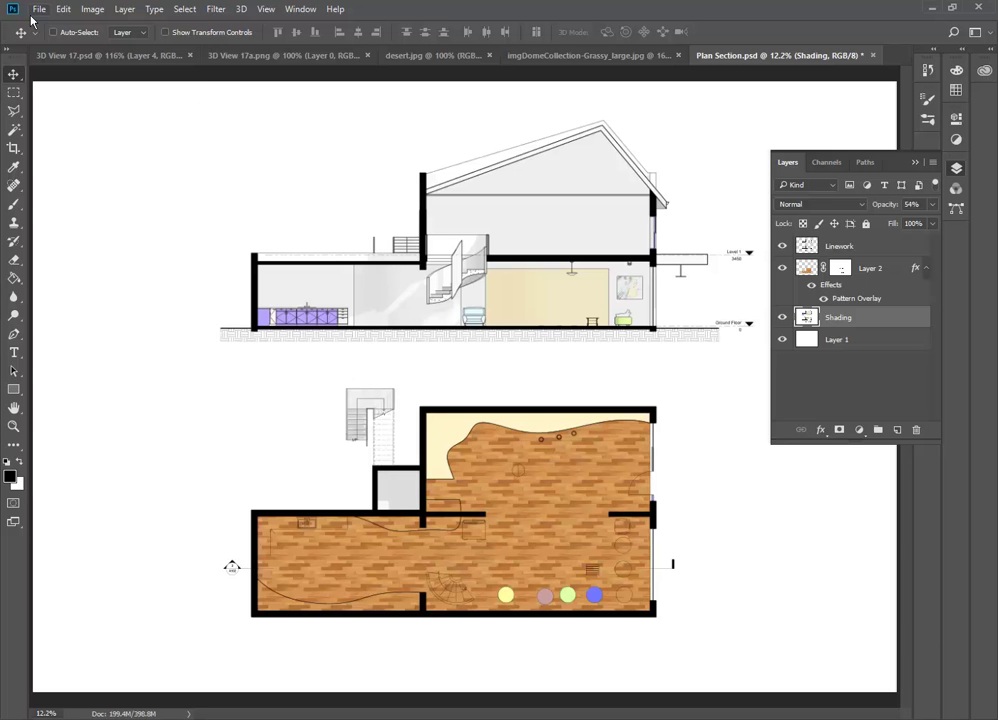
# Switch to Photoshop, sort the files by date modified and import Plan Section Shadows.pdf in grayscale at 300 pixels/inch.
pyautogui.click(38, 10)
pyautogui.click(60, 38)
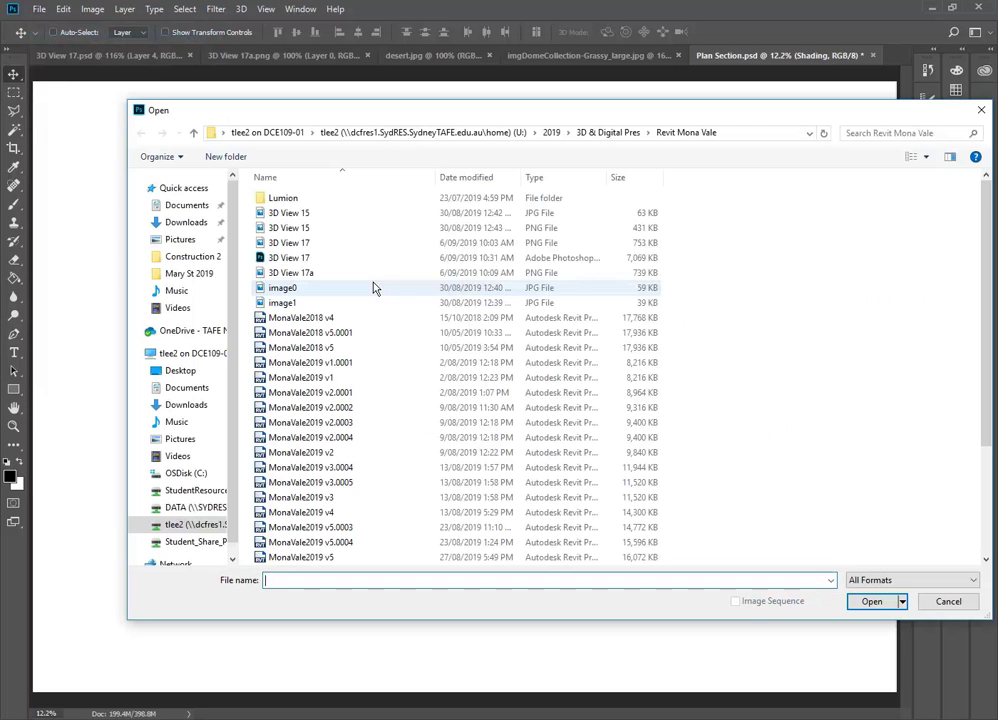
pyautogui.click(463, 178)
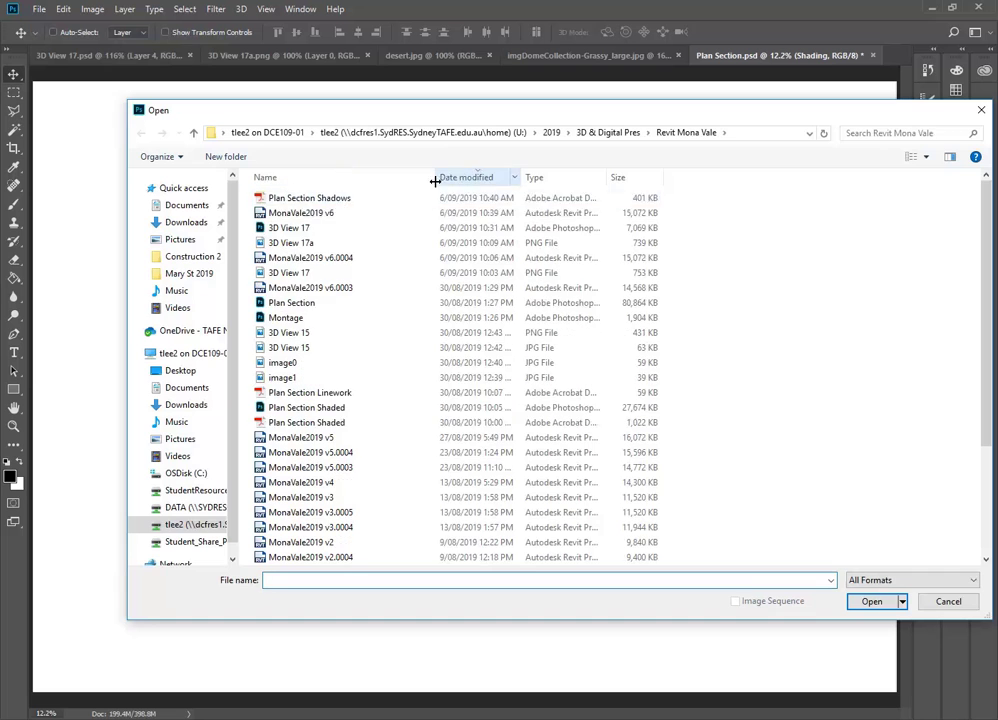
pyautogui.doubleClick(310, 199)
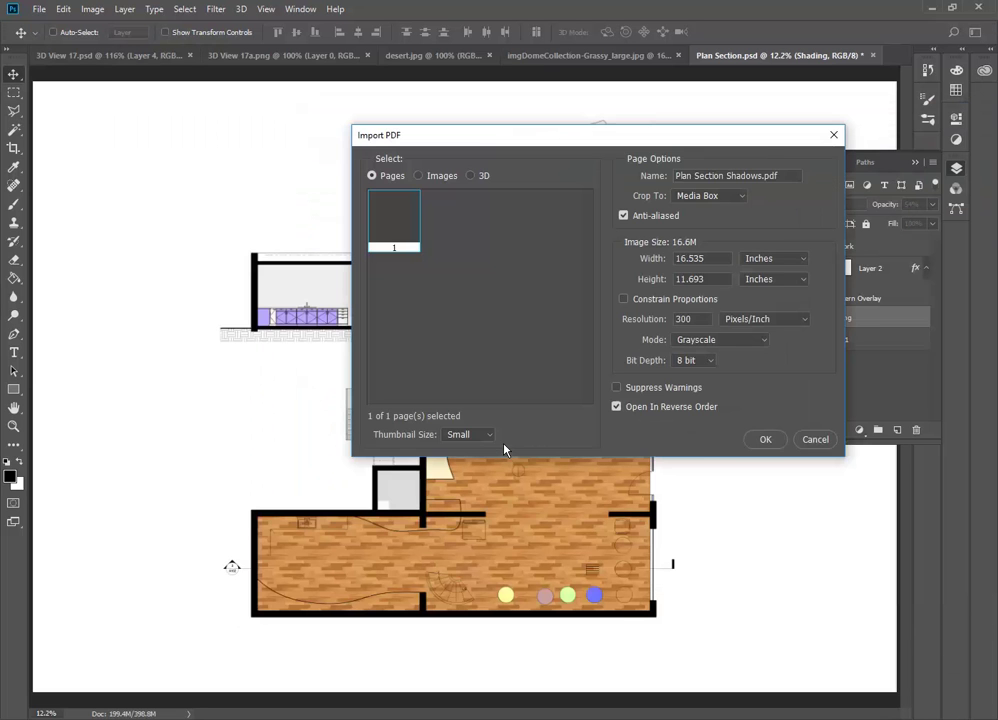
pyautogui.click(765, 440)
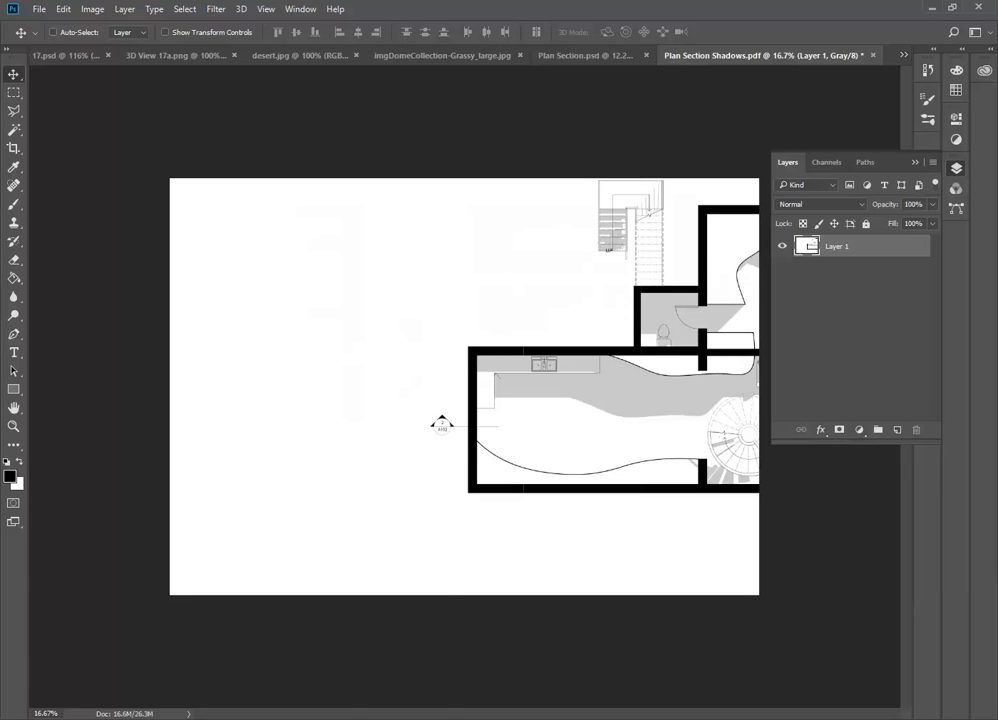
# Switch back to Revit and preview the sheet's print, turning off further raster printing messages.
pyautogui.moveTo(367, 719)
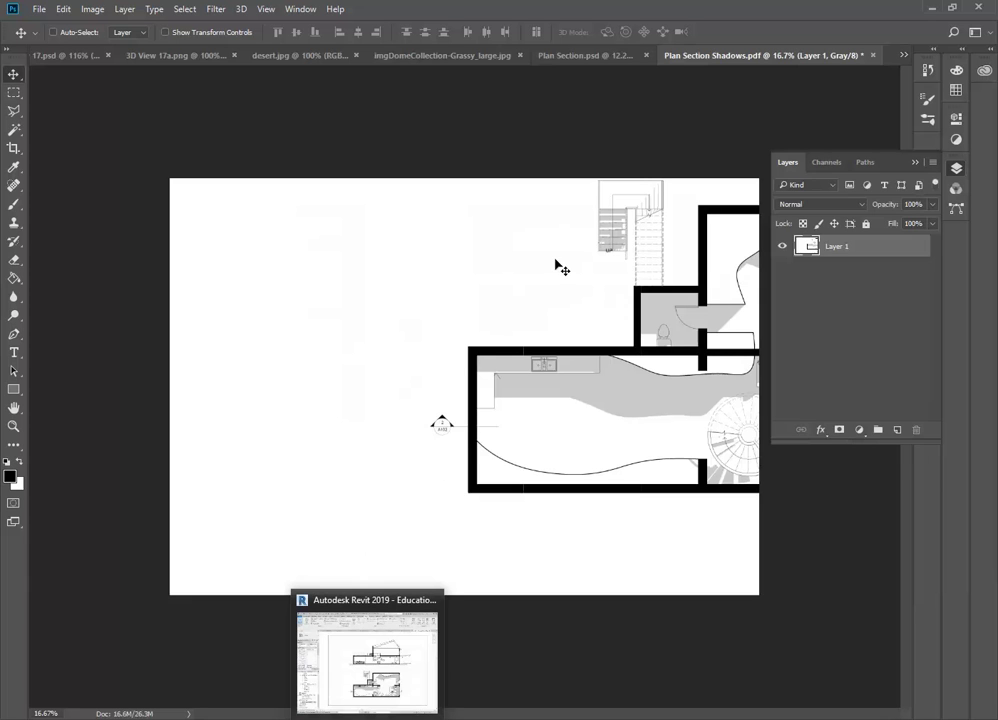
pyautogui.click(367, 719)
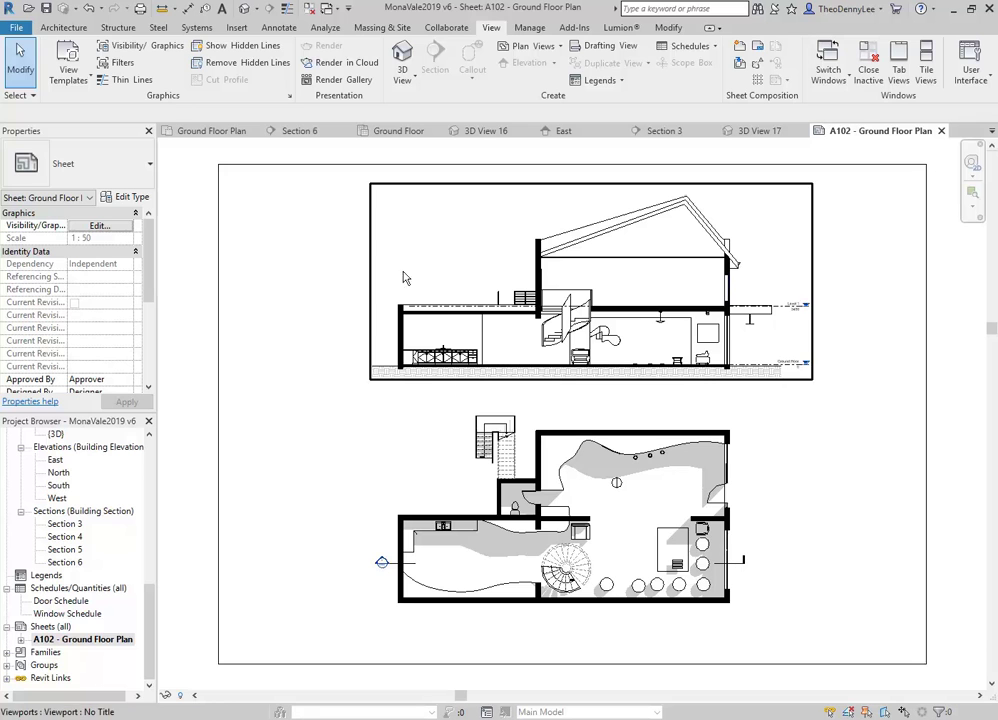
pyautogui.click(16, 27)
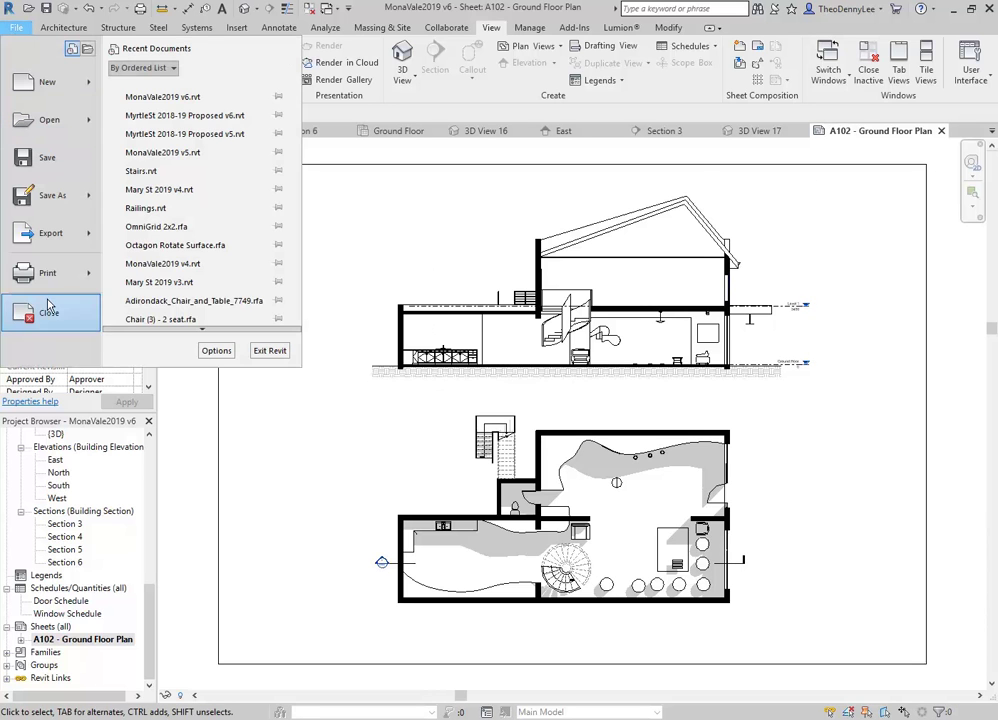
pyautogui.click(38, 262)
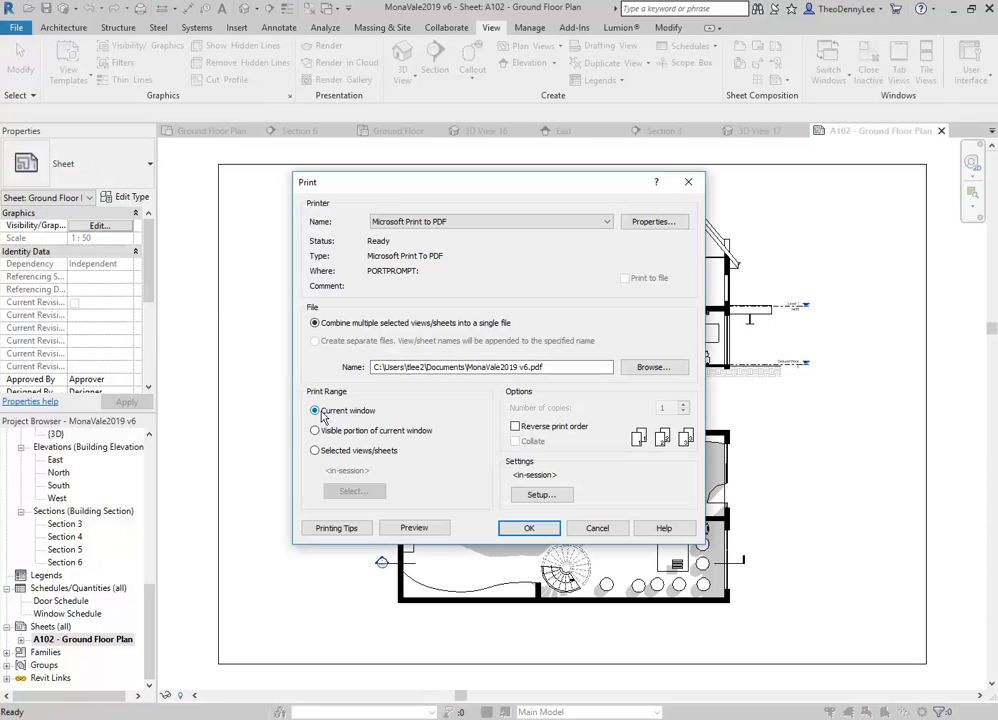
pyautogui.click(412, 528)
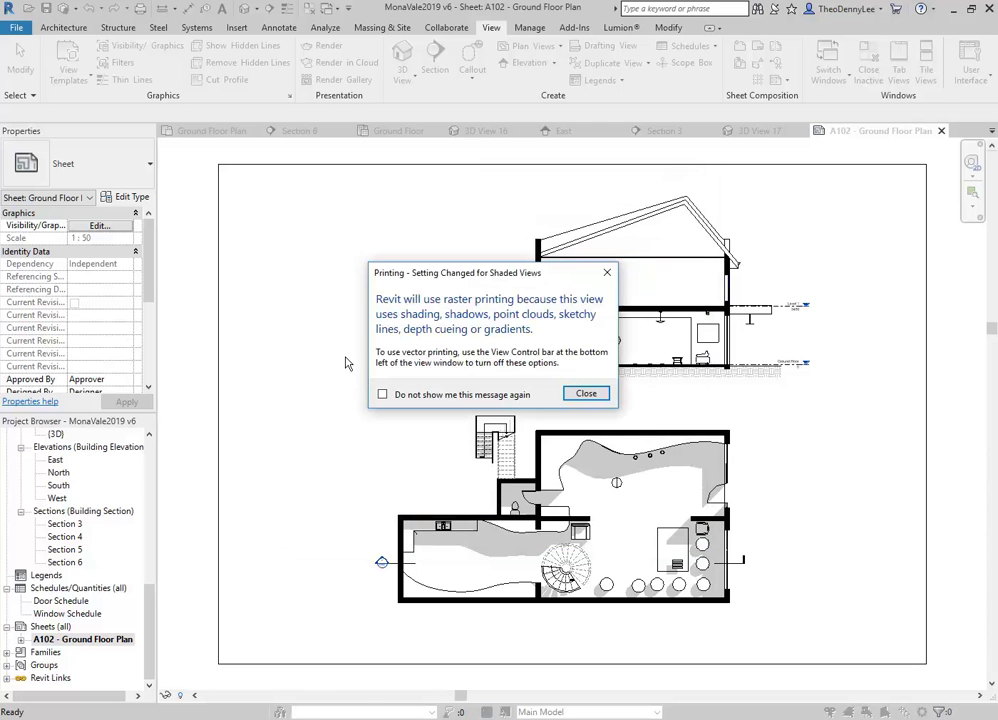
pyautogui.click(382, 394)
pyautogui.click(586, 393)
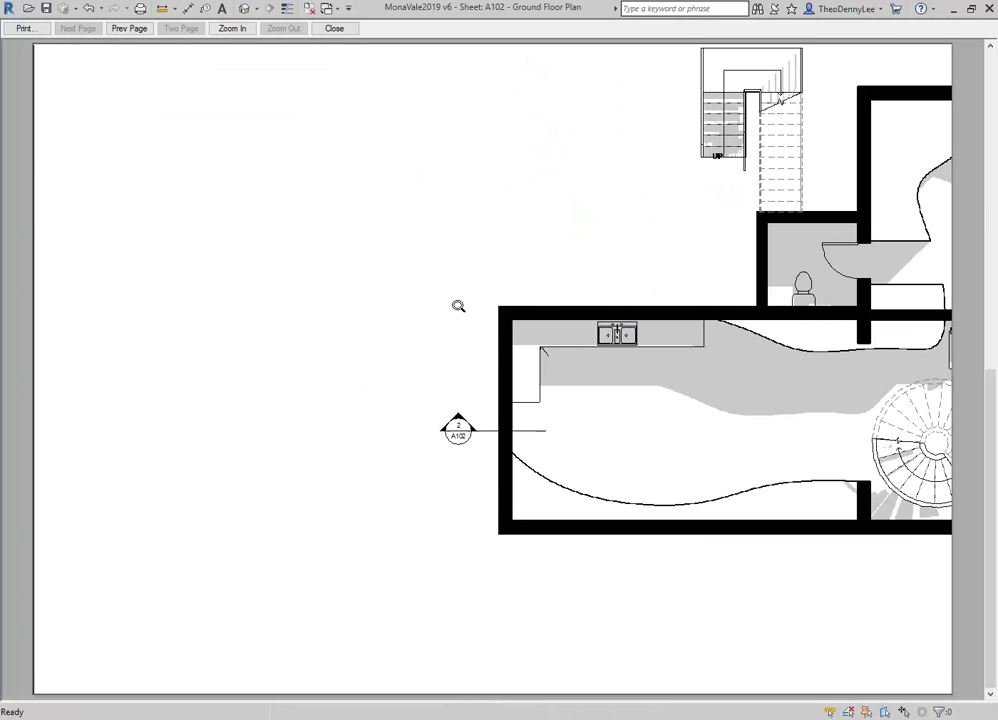
# Try the center paper placement in the print setup and close the print dialog.
pyautogui.click(24, 30)
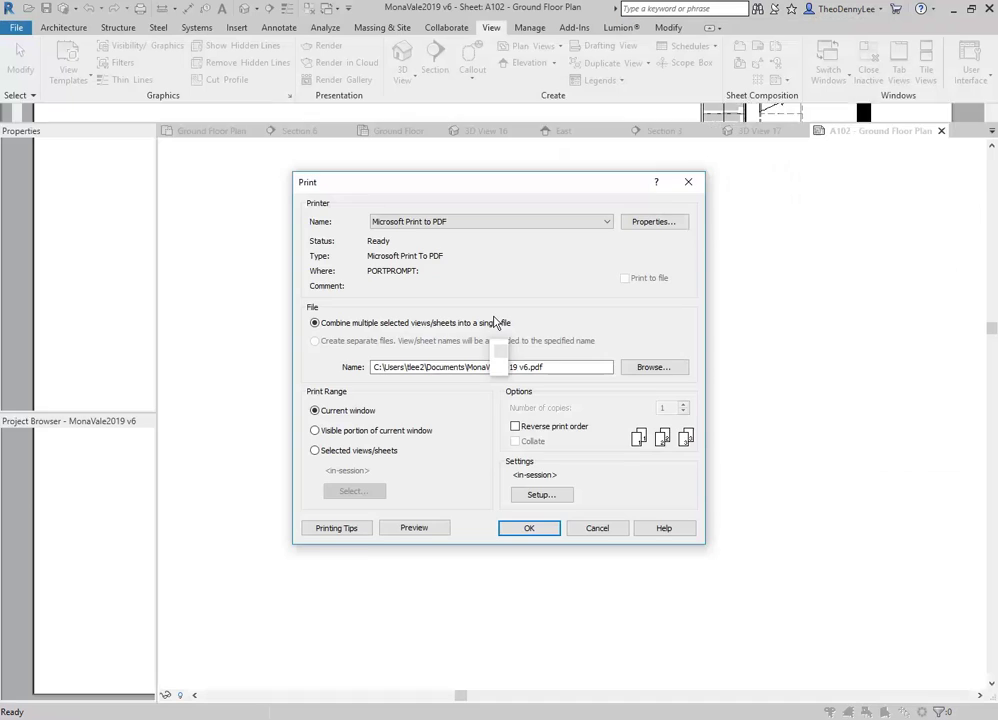
pyautogui.click(540, 495)
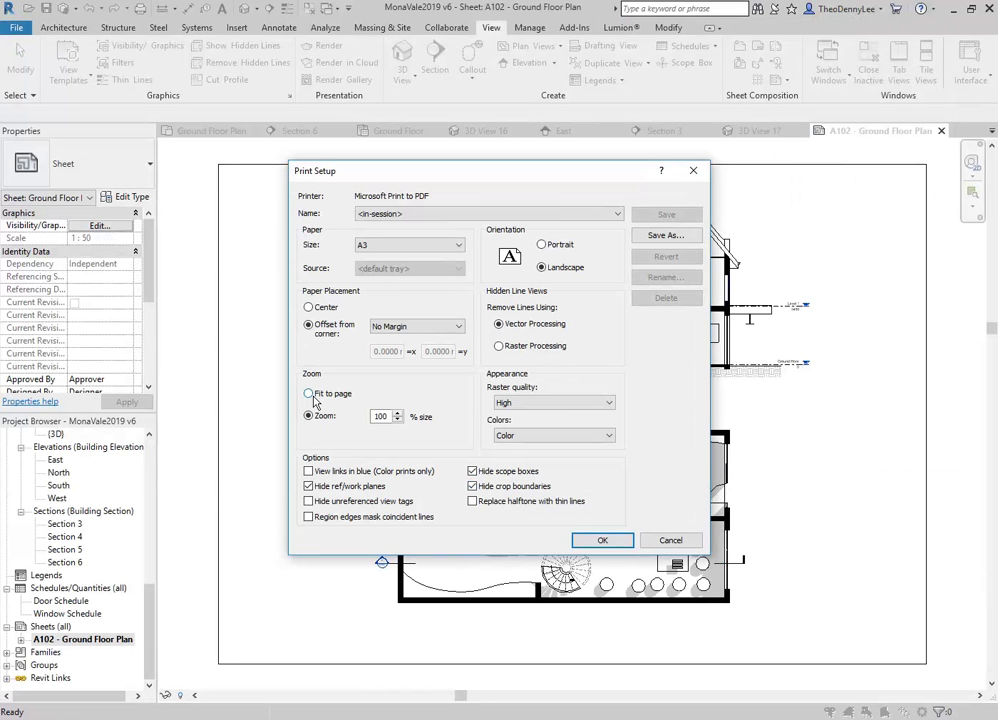
pyautogui.click(309, 308)
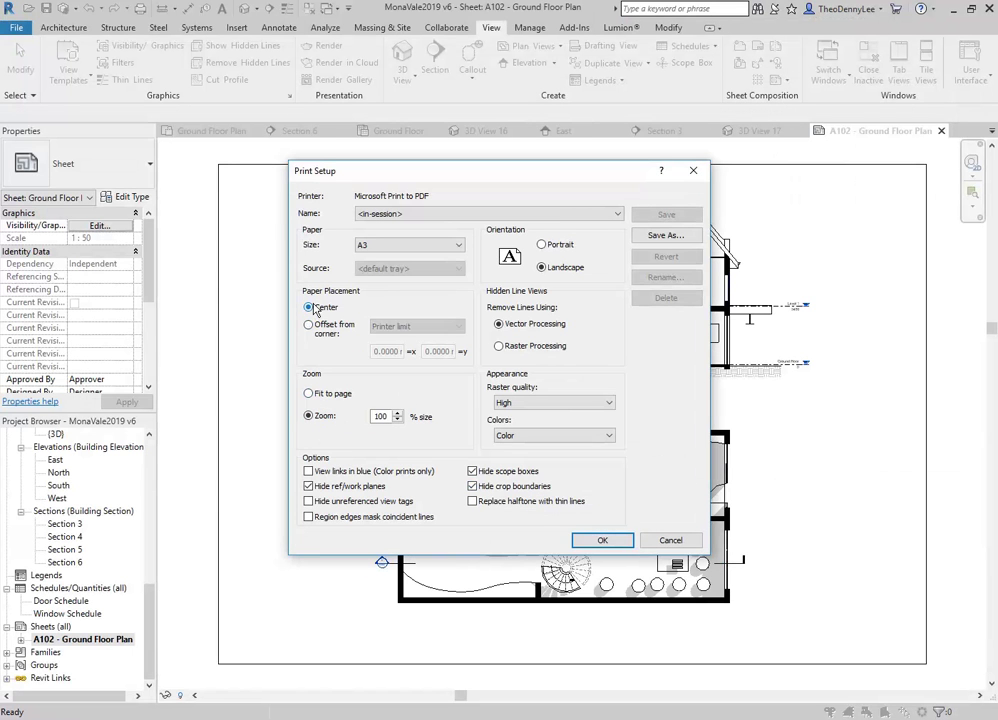
pyautogui.click(601, 540)
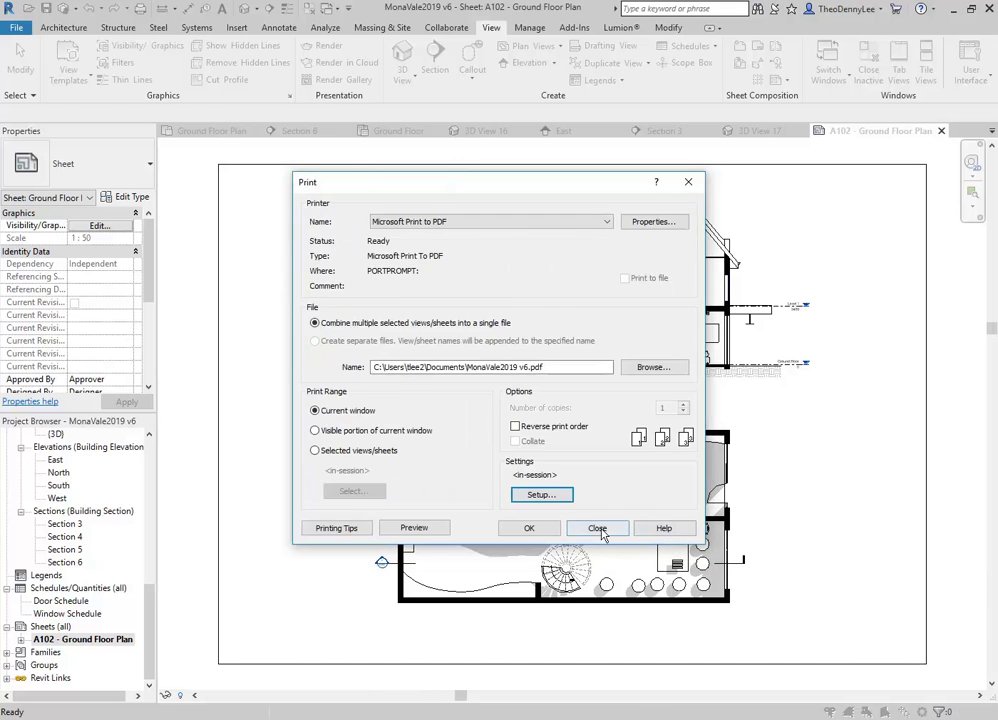
pyautogui.click(595, 526)
# Check the sheet size of the title block, and restart printing with Adobe PDF as the printer.
pyautogui.click(214, 460)
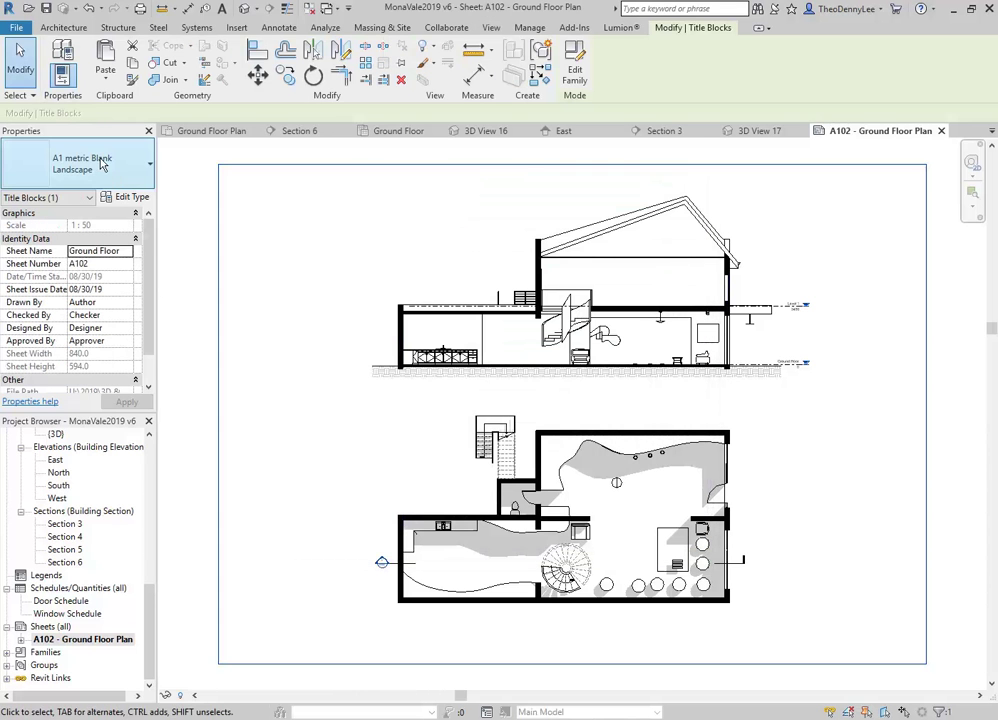
pyautogui.click(188, 288)
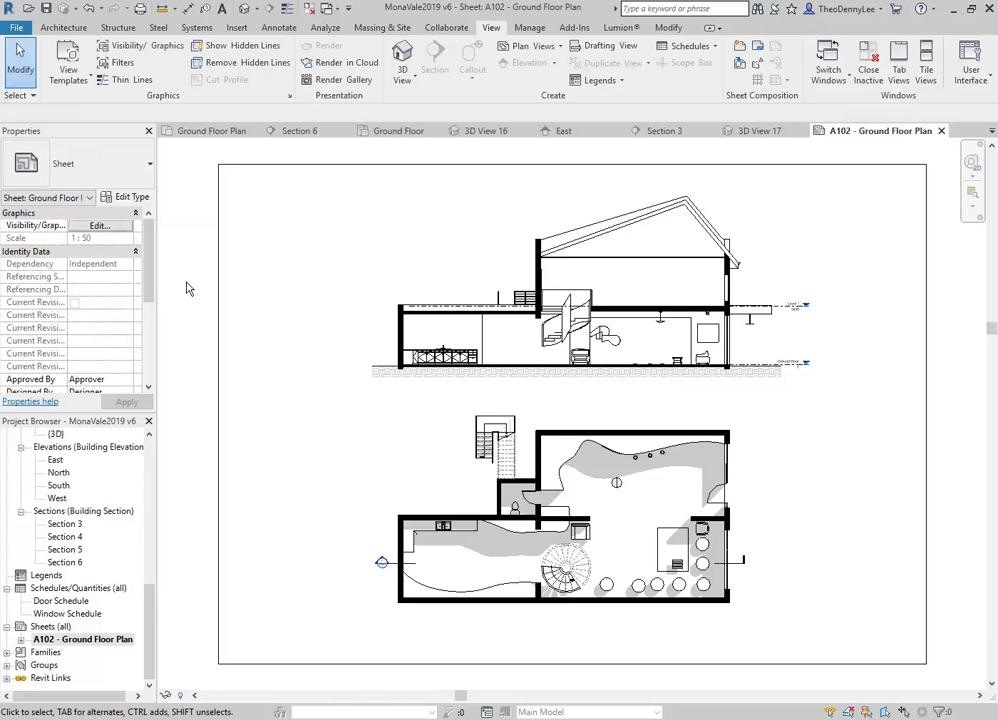
pyautogui.click(16, 27)
pyautogui.click(45, 214)
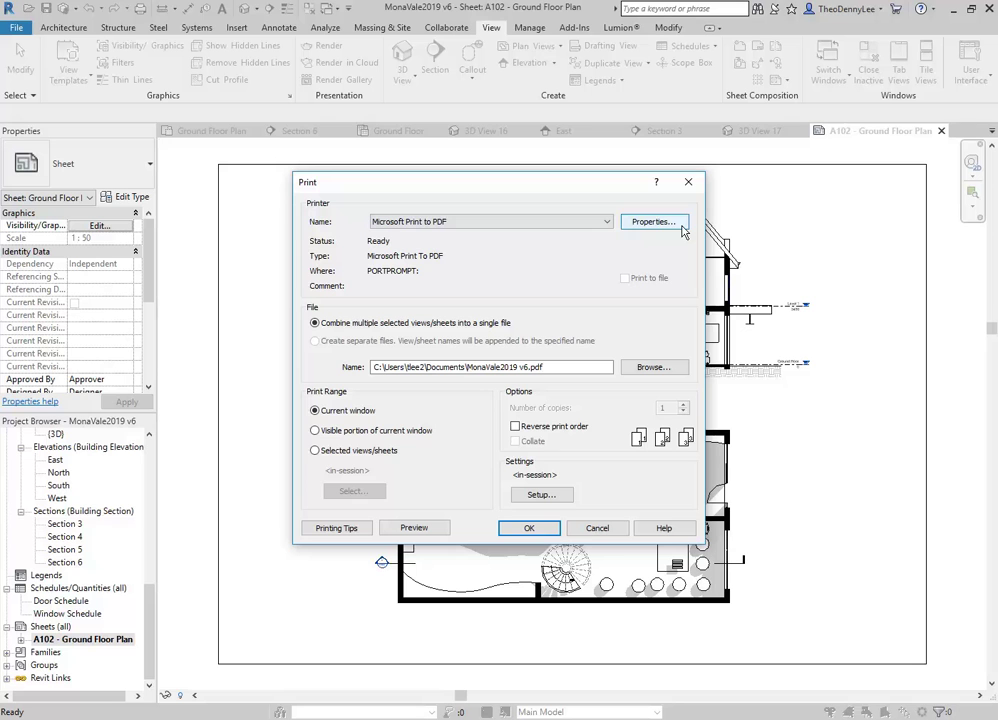
pyautogui.click(538, 224)
pyautogui.click(510, 314)
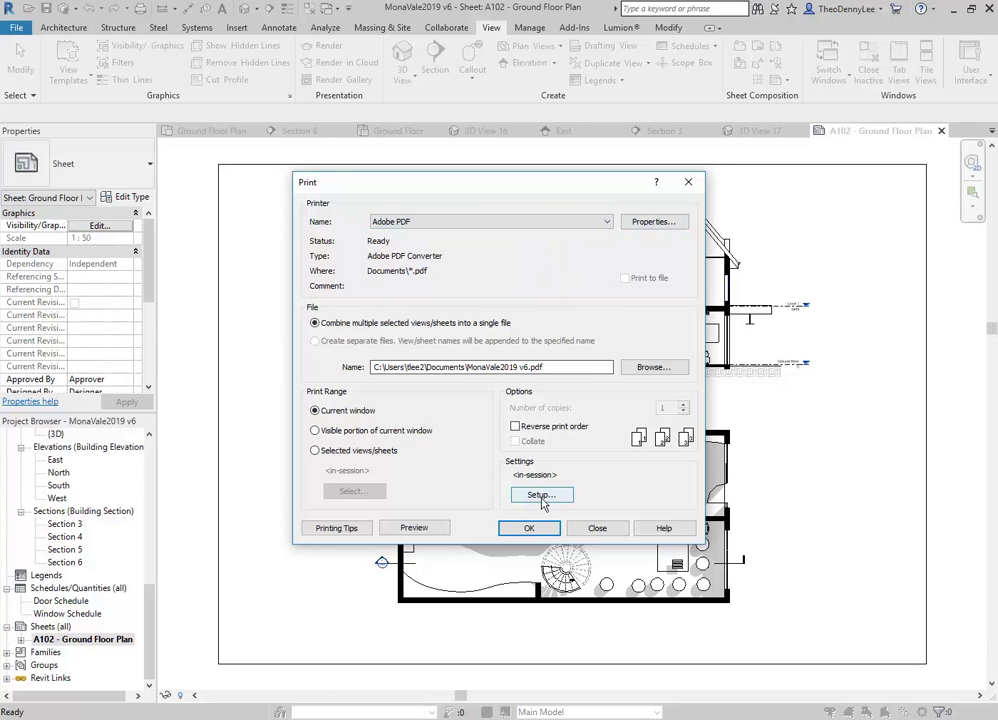
# Set the paper size to A1 in the print setup without saving the settings for future sessions.
pyautogui.click(539, 496)
pyautogui.click(418, 248)
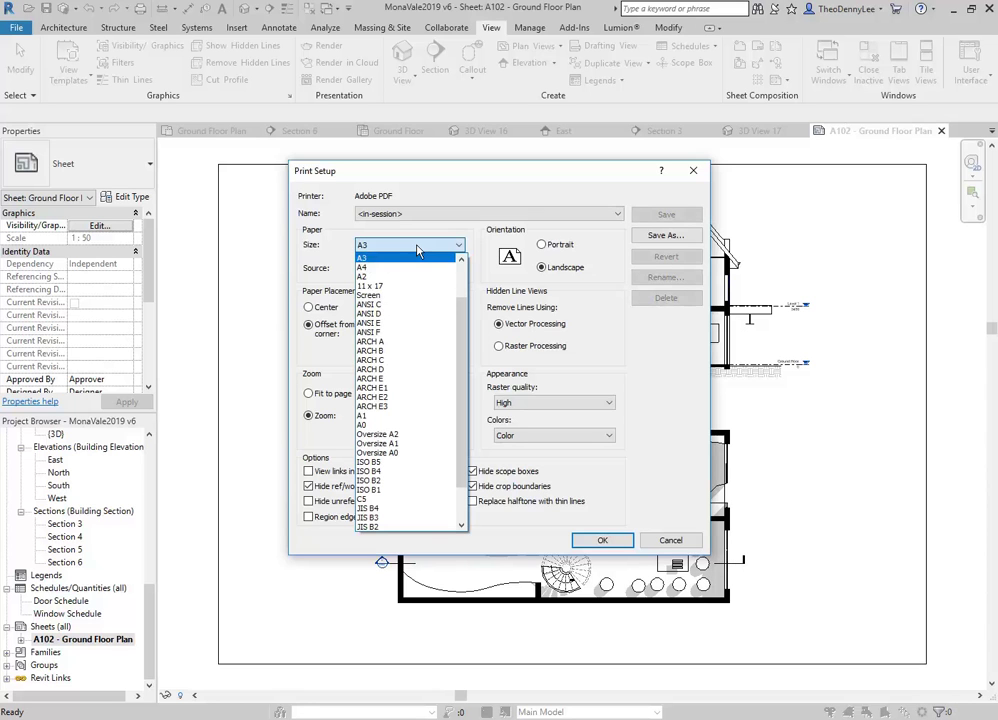
pyautogui.click(402, 420)
pyautogui.click(604, 542)
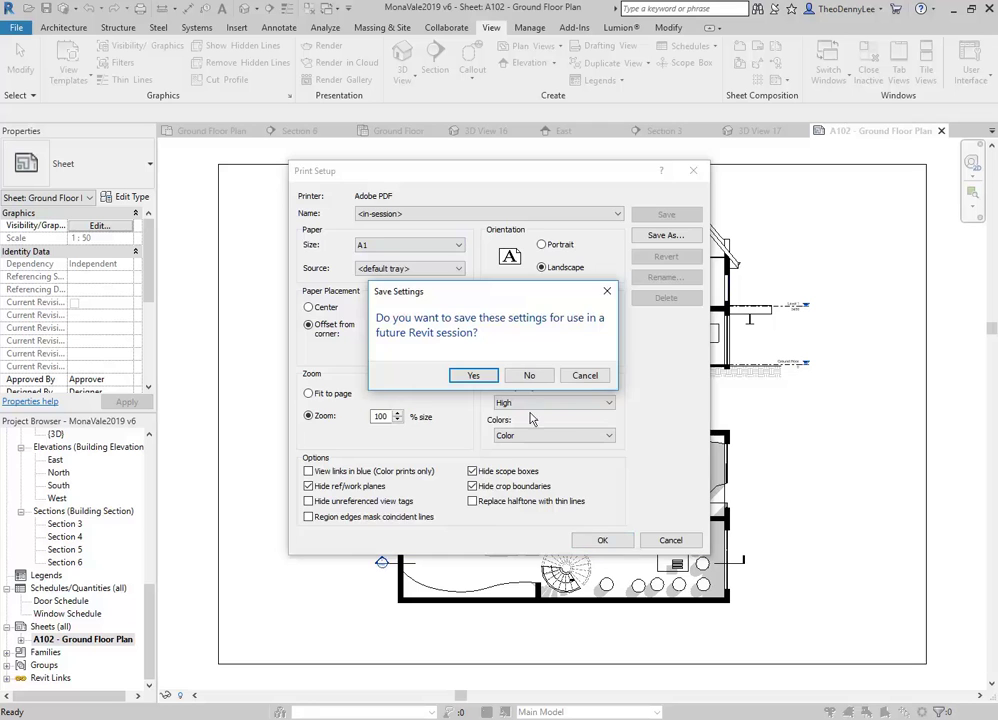
pyautogui.click(525, 375)
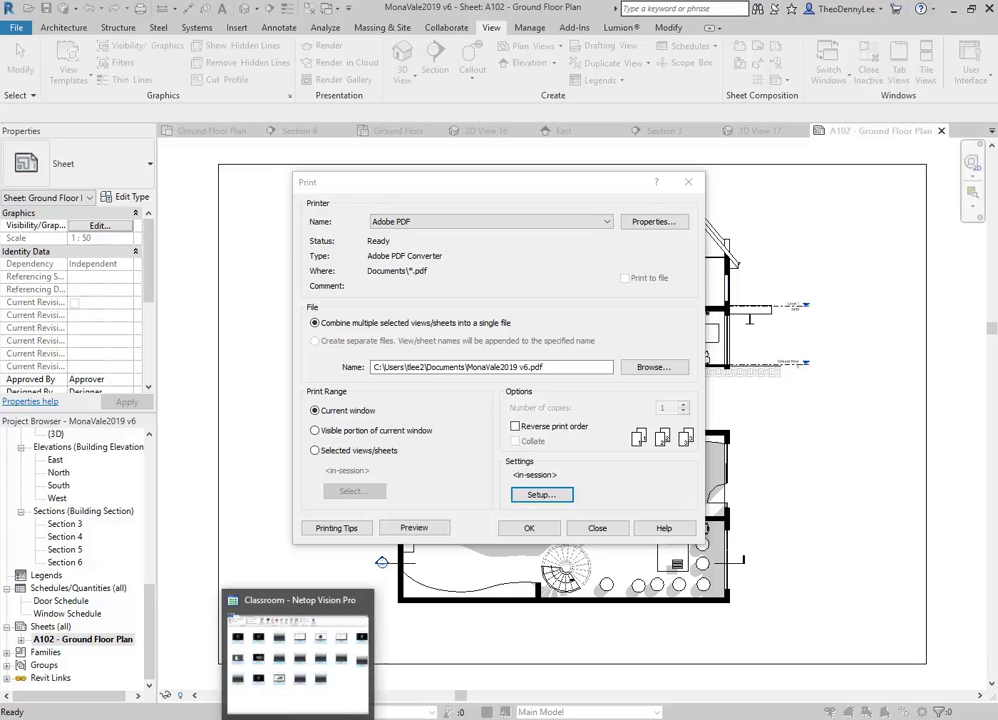
# Print the current sheet with Adobe PDF, replacing the existing Plan Section Shadows file in the Revit Mona Vale folder.
pyautogui.click(87, 714)
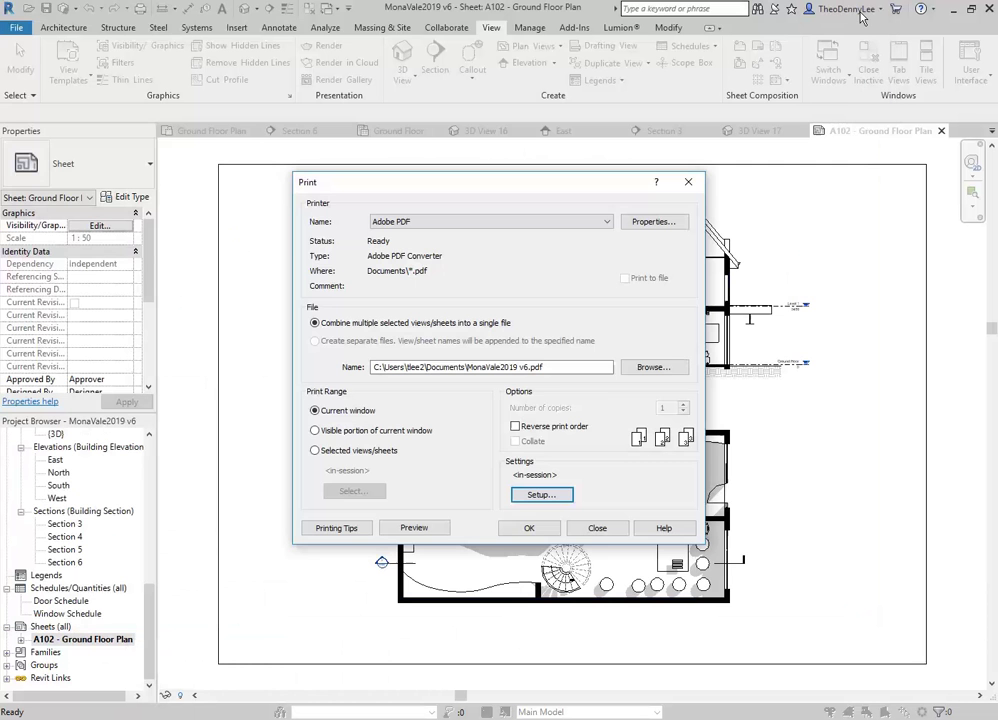
pyautogui.click(527, 529)
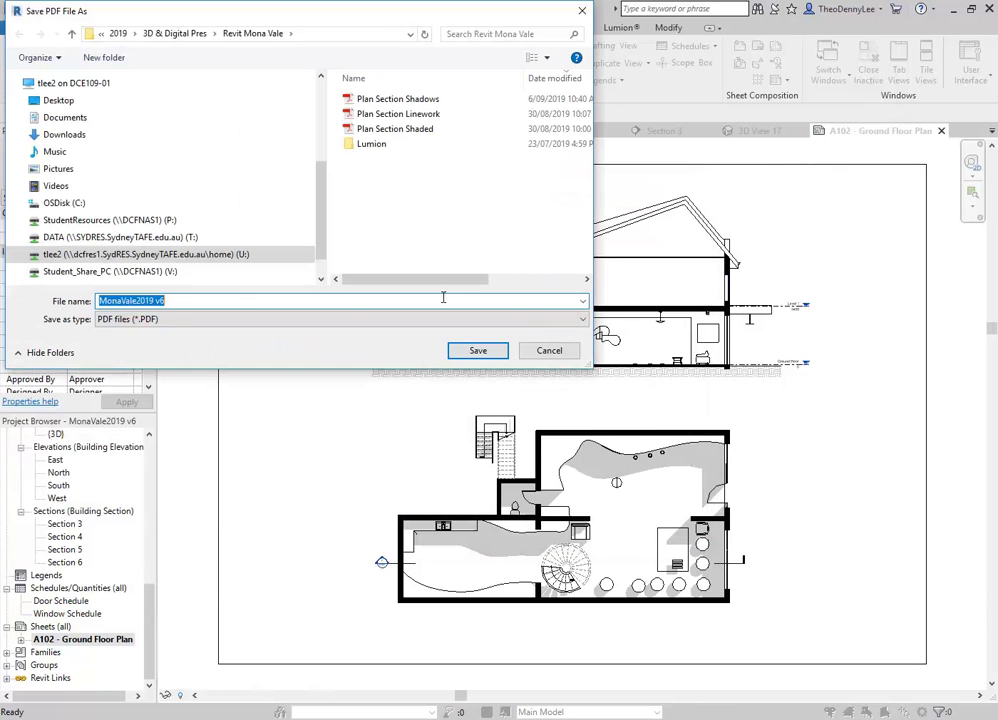
pyautogui.click(398, 99)
pyautogui.click(478, 350)
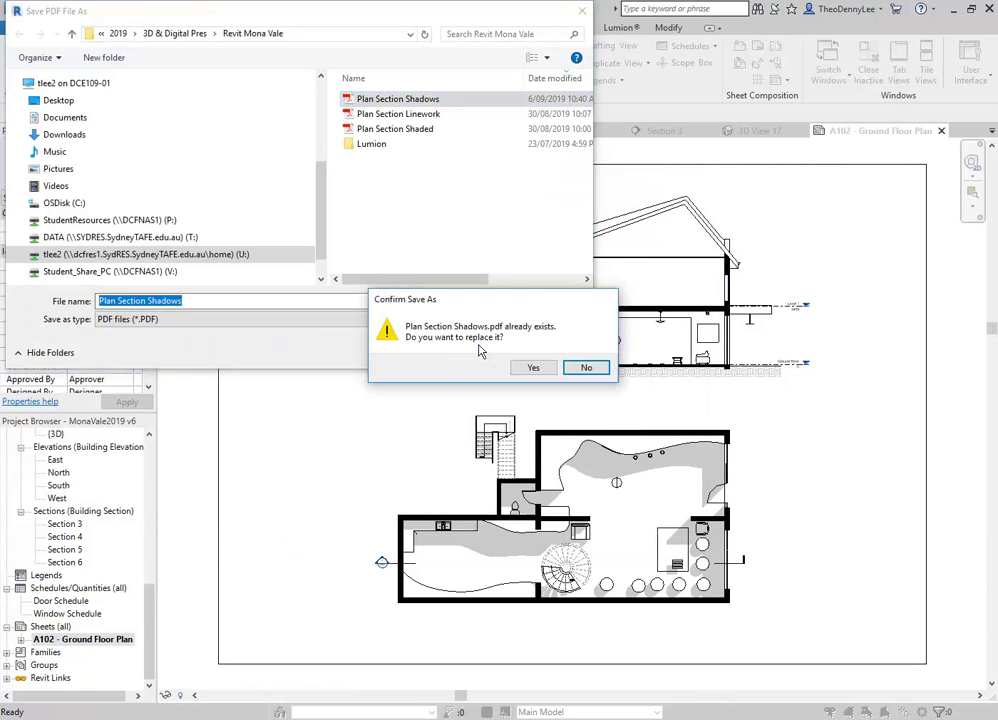
pyautogui.click(533, 368)
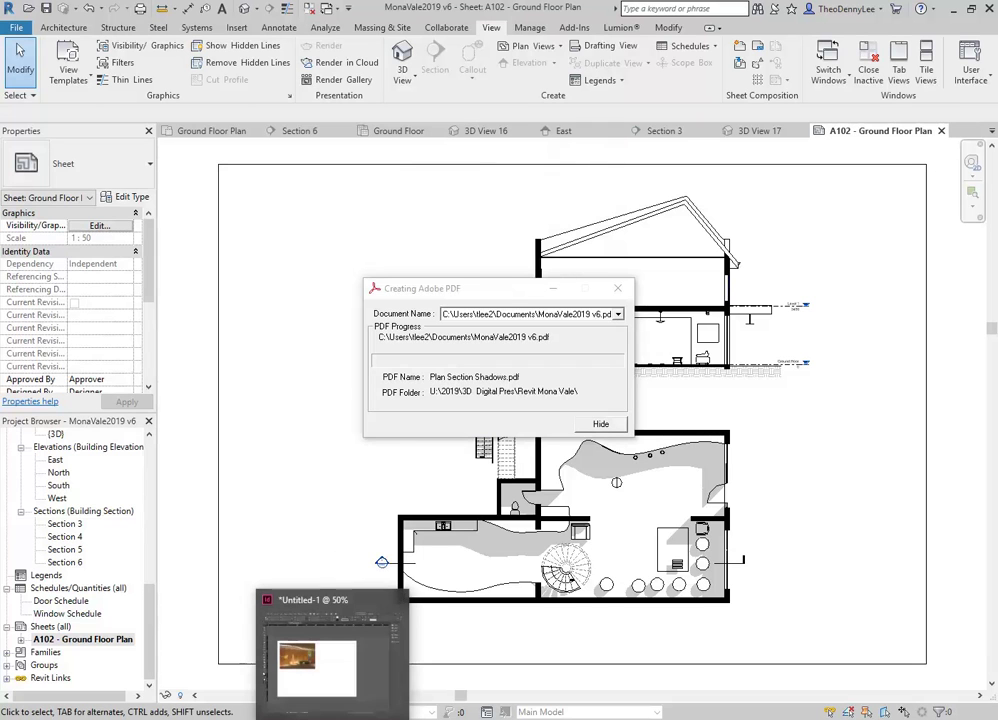
# Switch to Photoshop and close the old Plan Section Shadows document, choosing to save its changes.
pyautogui.click(366, 600)
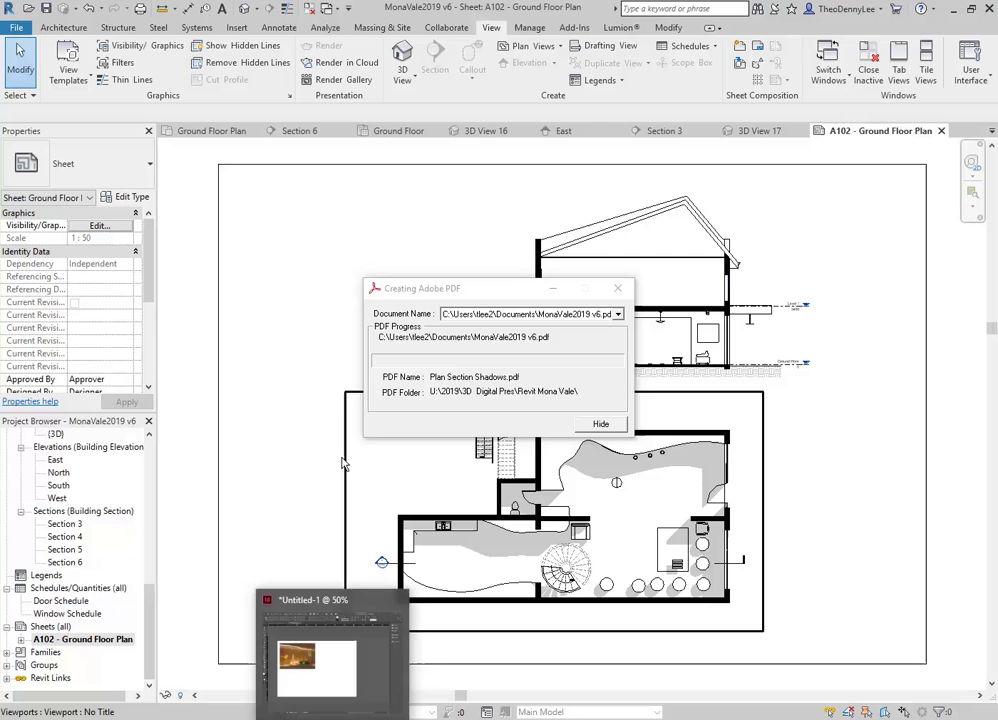
pyautogui.click(465, 388)
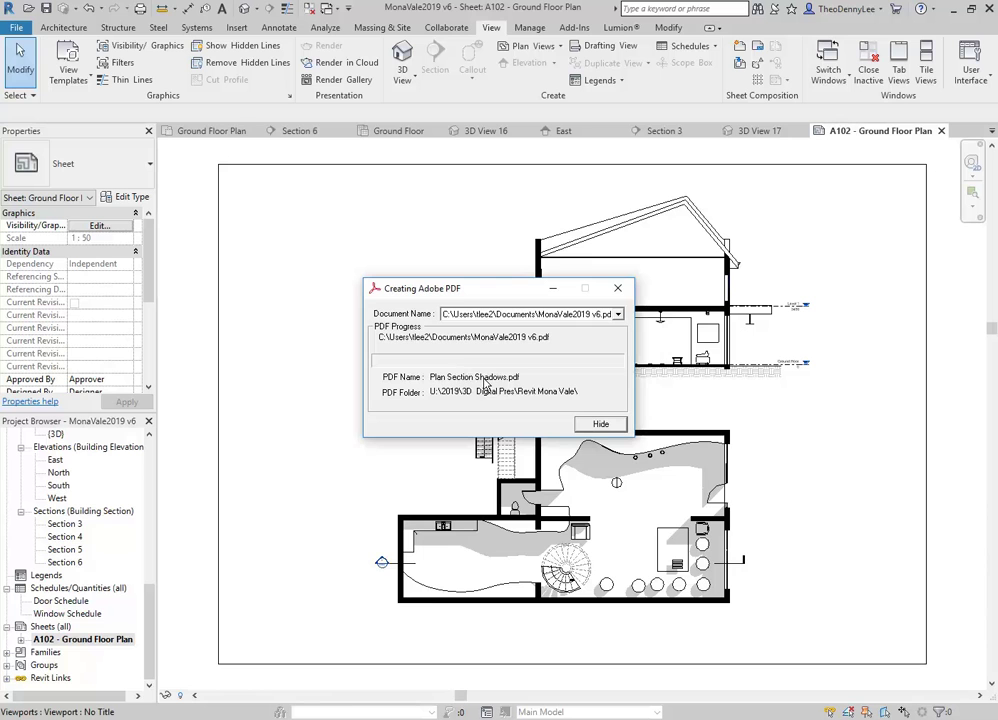
pyautogui.hotkey('alt', 'Tab')
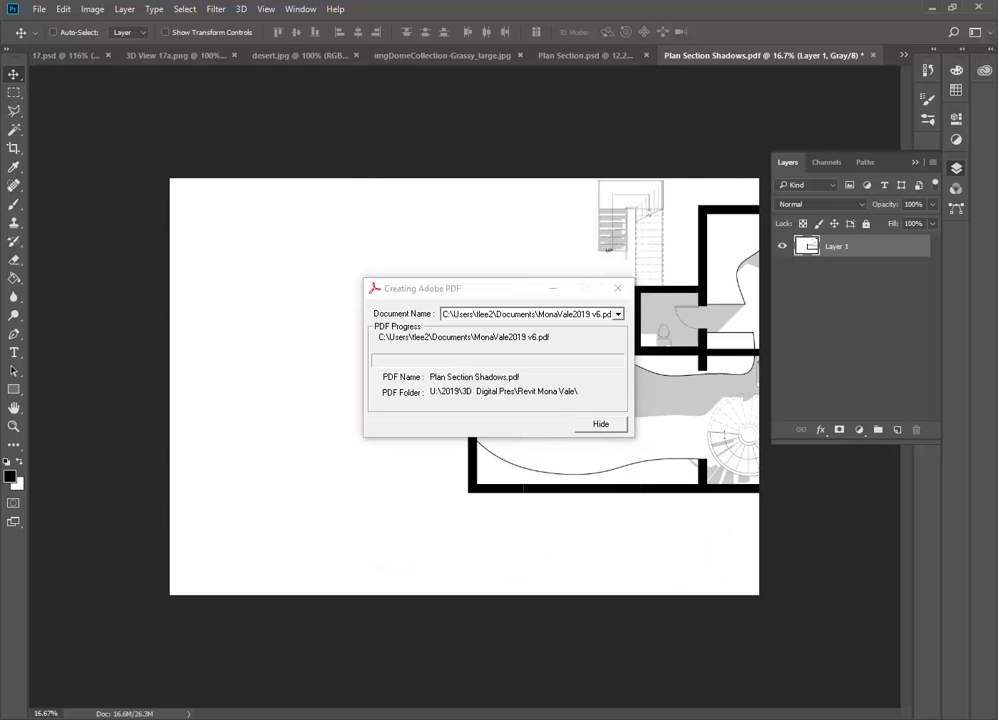
pyautogui.click(37, 12)
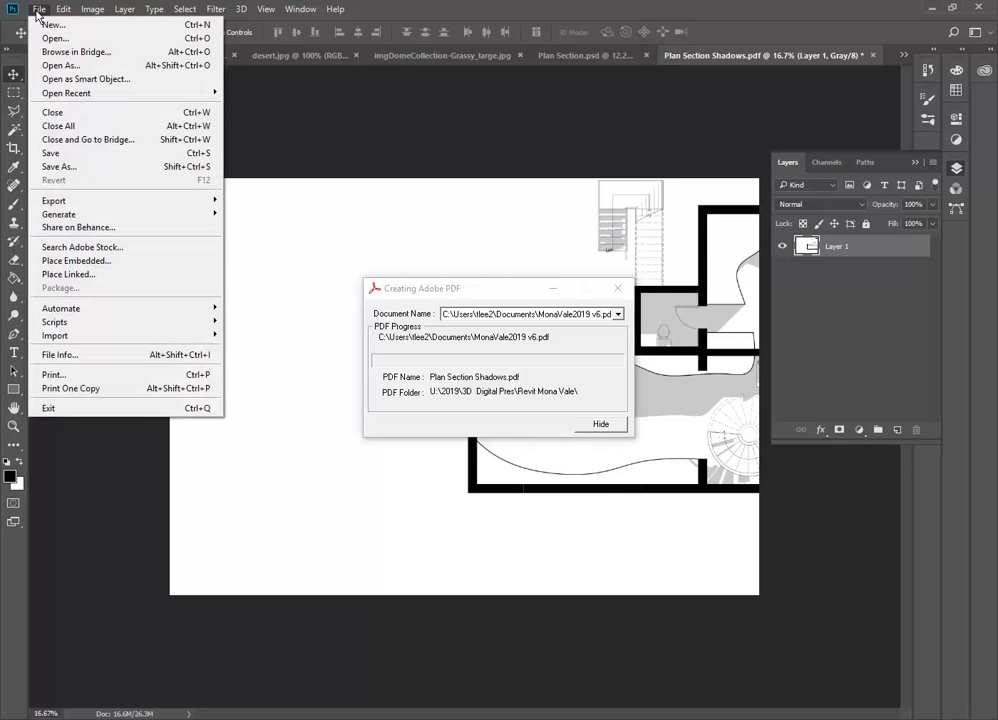
pyautogui.click(50, 113)
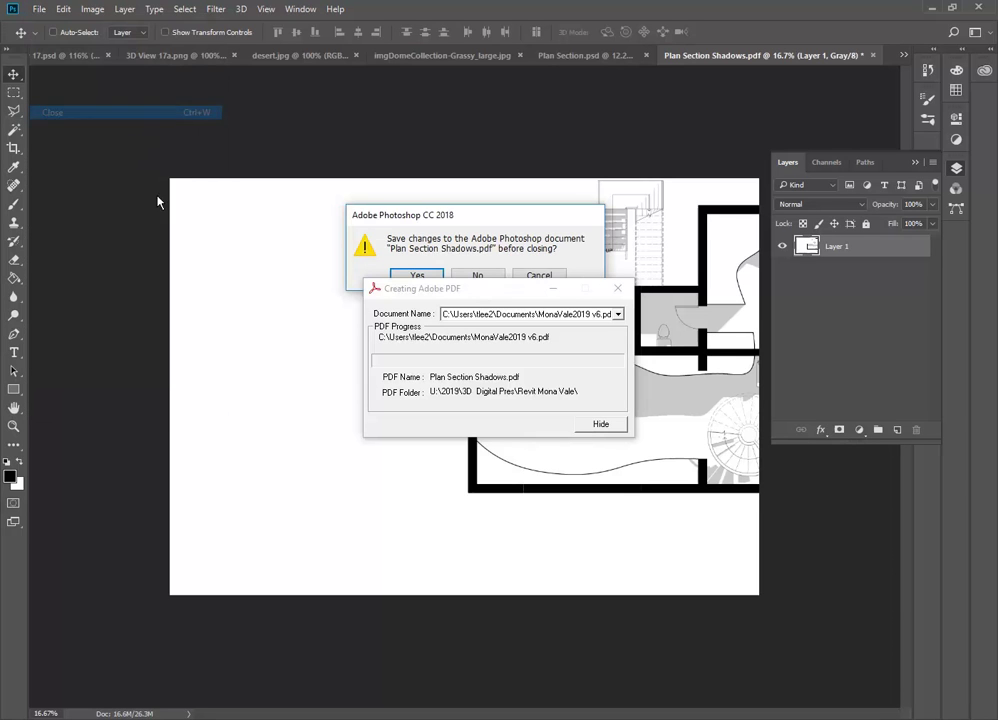
pyautogui.click(415, 275)
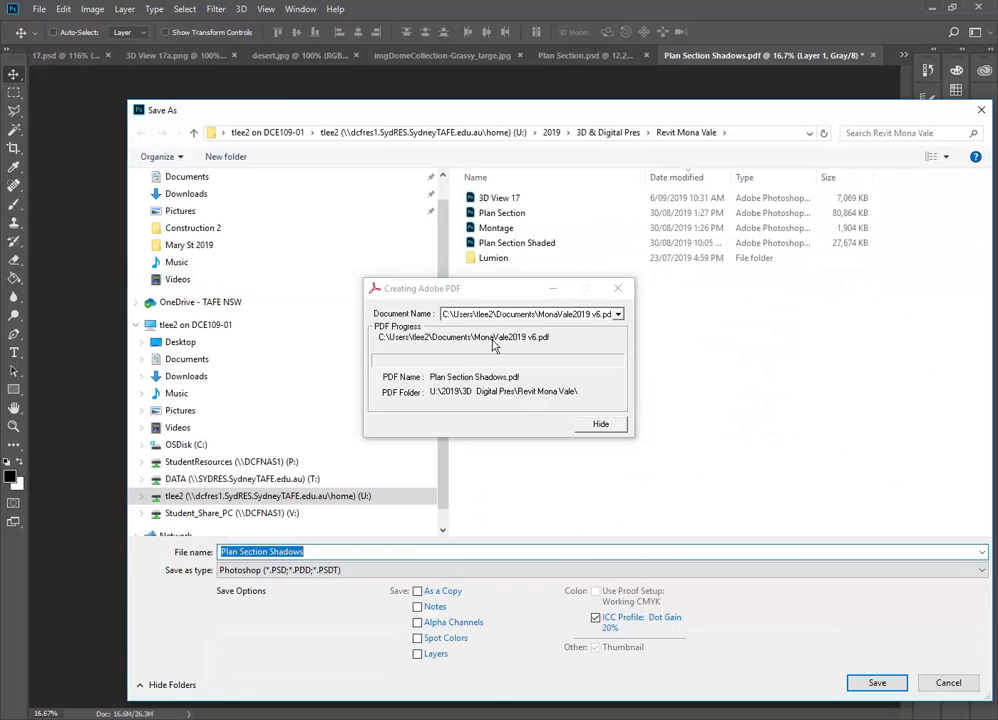
# Save the closing document in Photoshop format as Plan Section Shadows1 with maximum compatibility.
pyautogui.moveTo(476, 292); pyautogui.dragTo(603, 343)
pyautogui.click(389, 718)
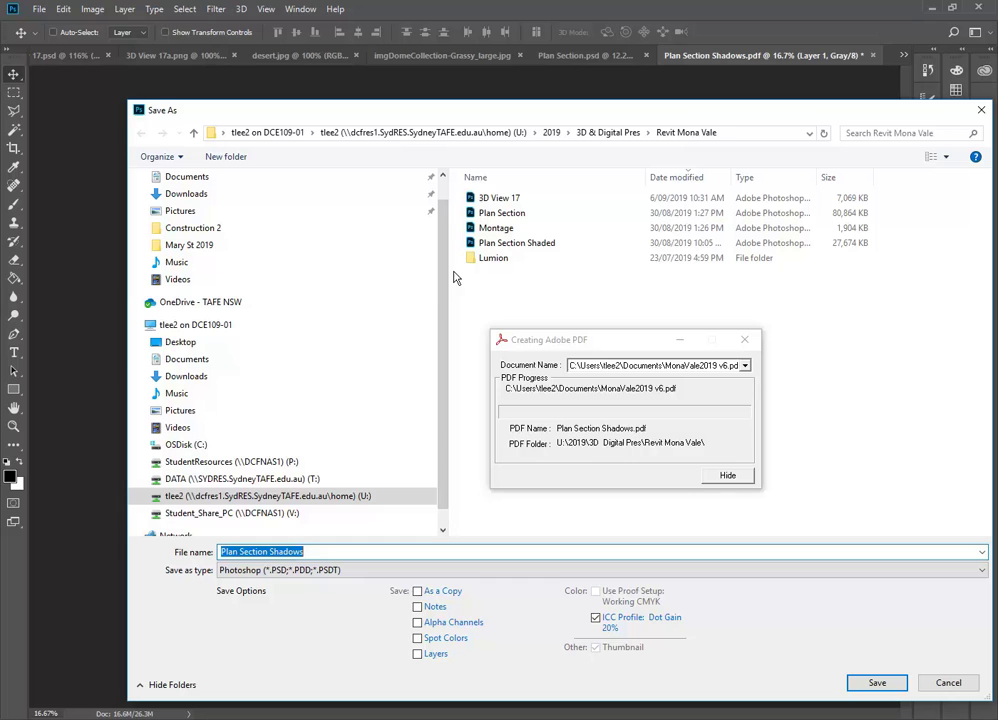
pyautogui.click(329, 551)
pyautogui.write('1')
pyautogui.click(875, 683)
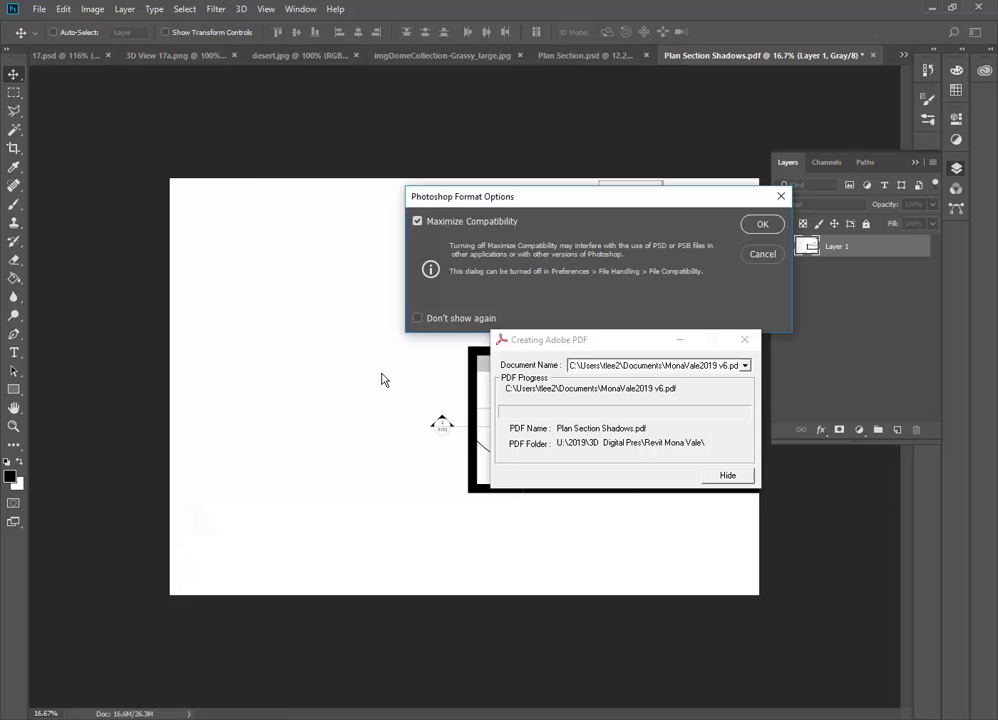
pyautogui.click(762, 224)
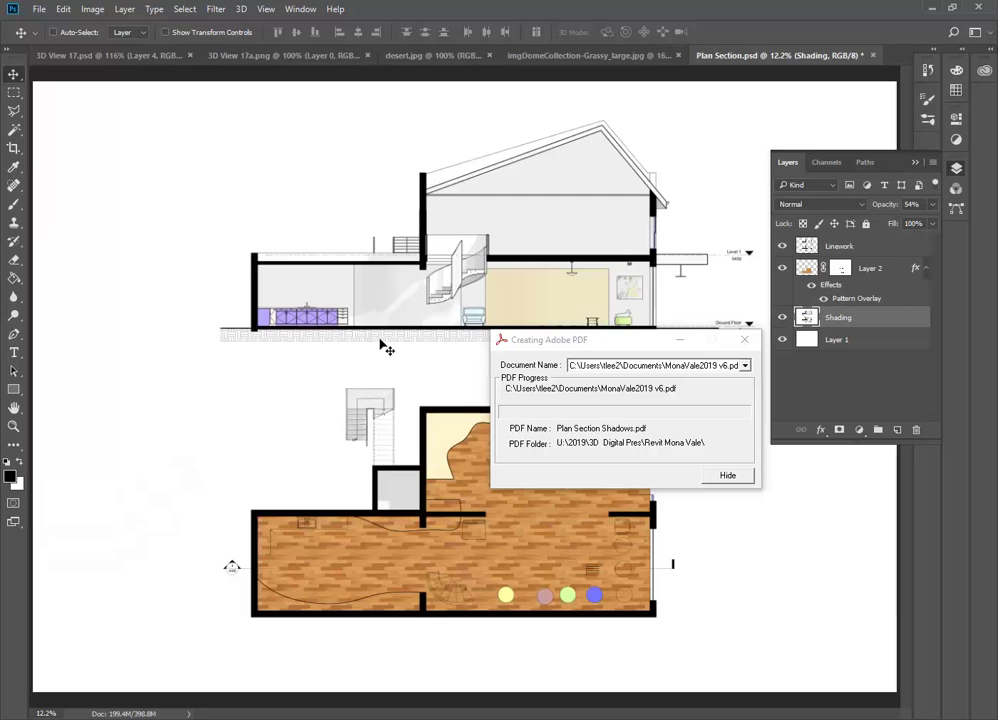
# Switch to InDesign and try to place Plan Section Shadows1 with the interior rendering selected.
pyautogui.click(270, 719)
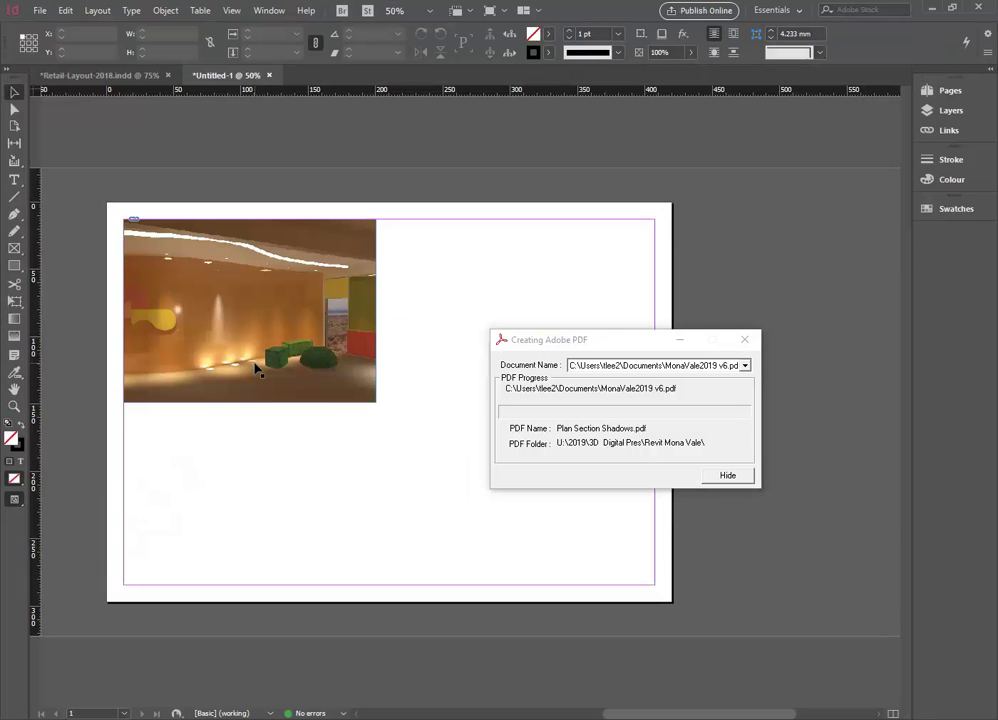
pyautogui.click(255, 369)
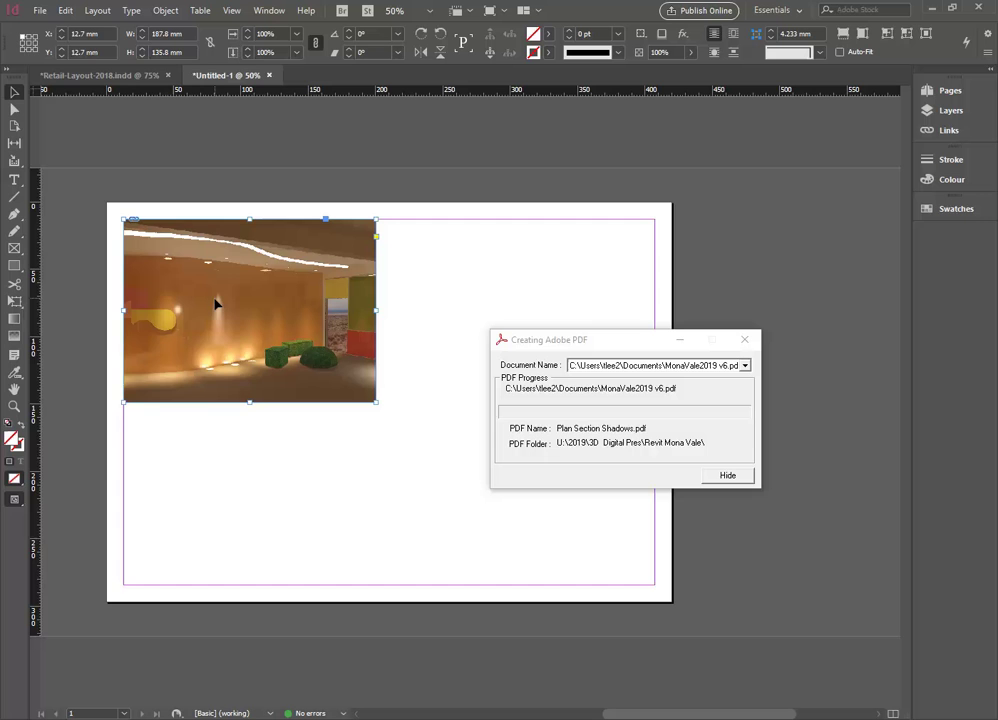
pyautogui.click(39, 11)
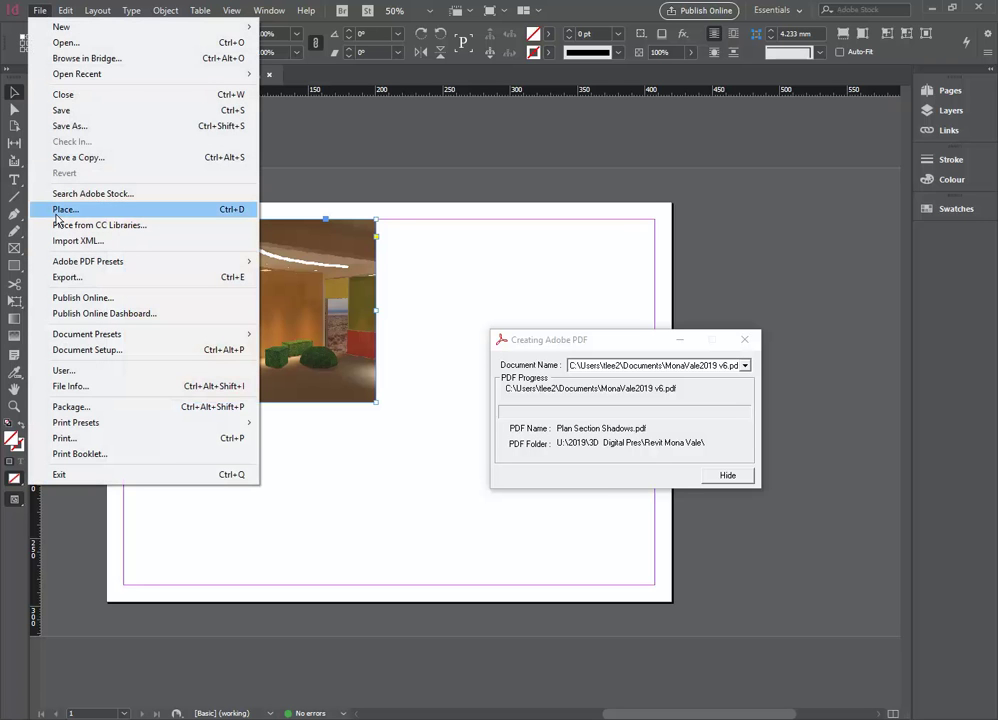
pyautogui.click(60, 210)
pyautogui.click(296, 202)
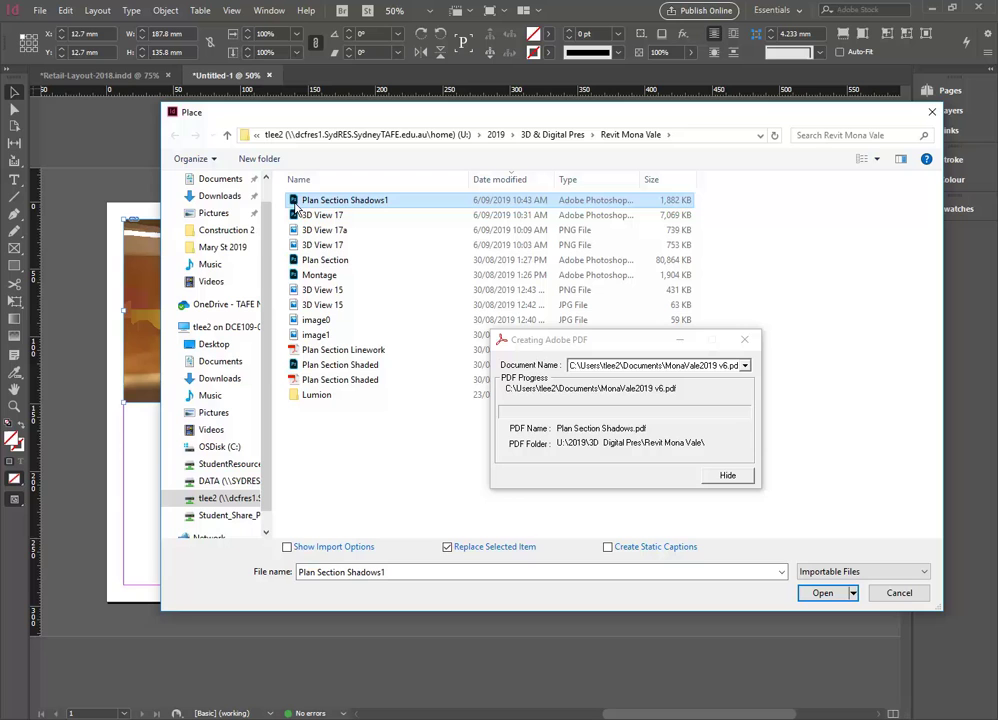
pyautogui.click(822, 592)
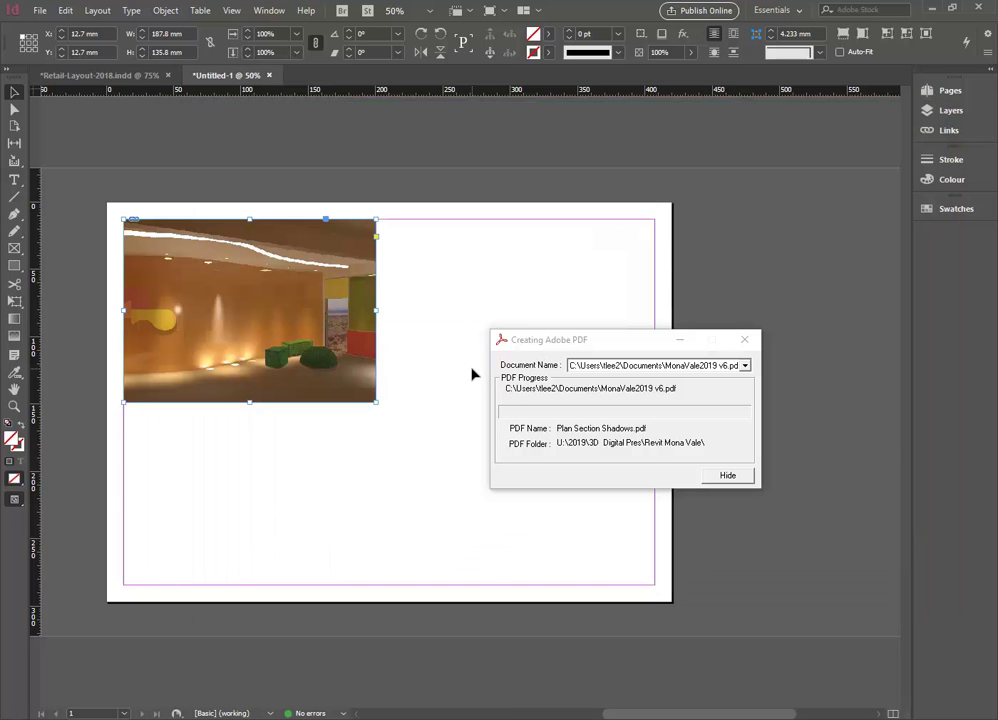
# Close the Adobe PDF progress window over Revit, and return to InDesign to deselect the interior rendering.
pyautogui.moveTo(583, 346); pyautogui.dragTo(463, 290)
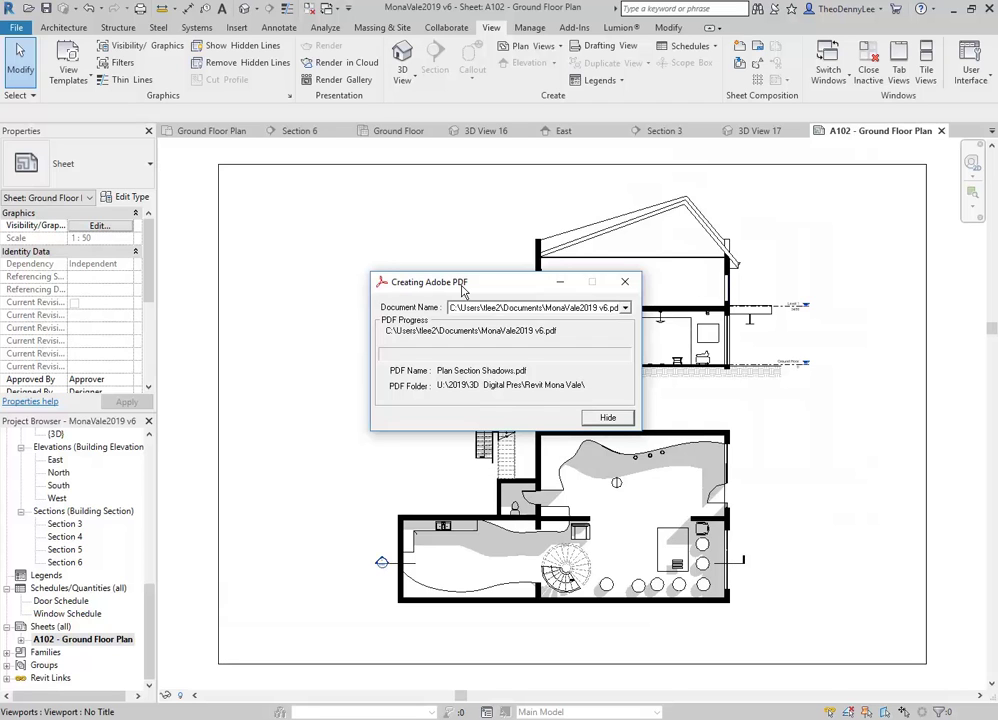
pyautogui.click(625, 281)
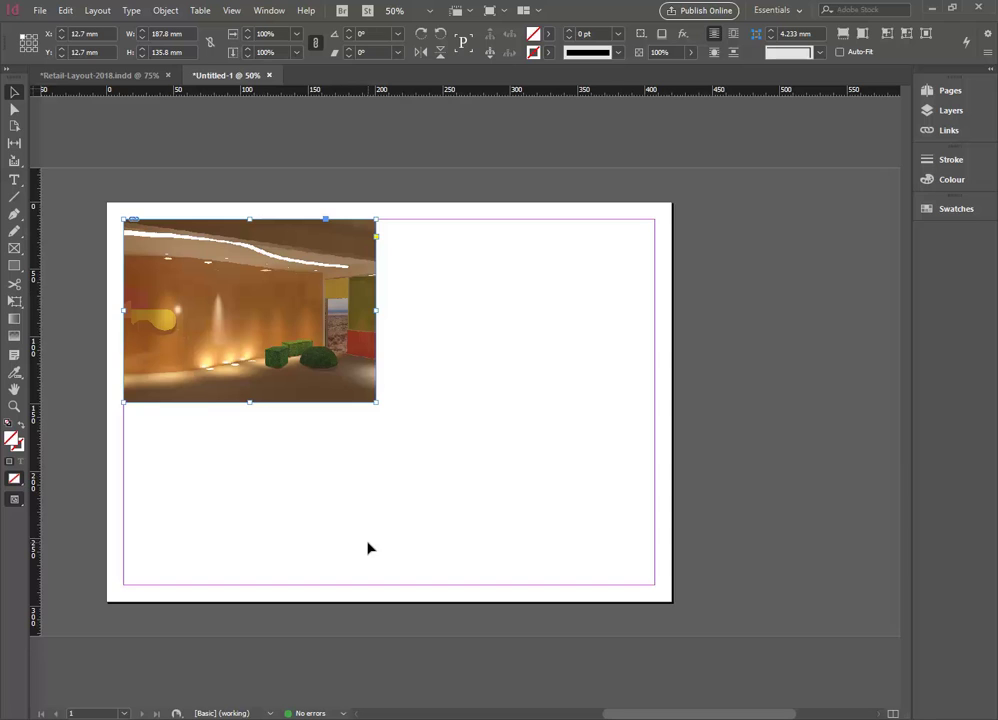
pyautogui.click(381, 459)
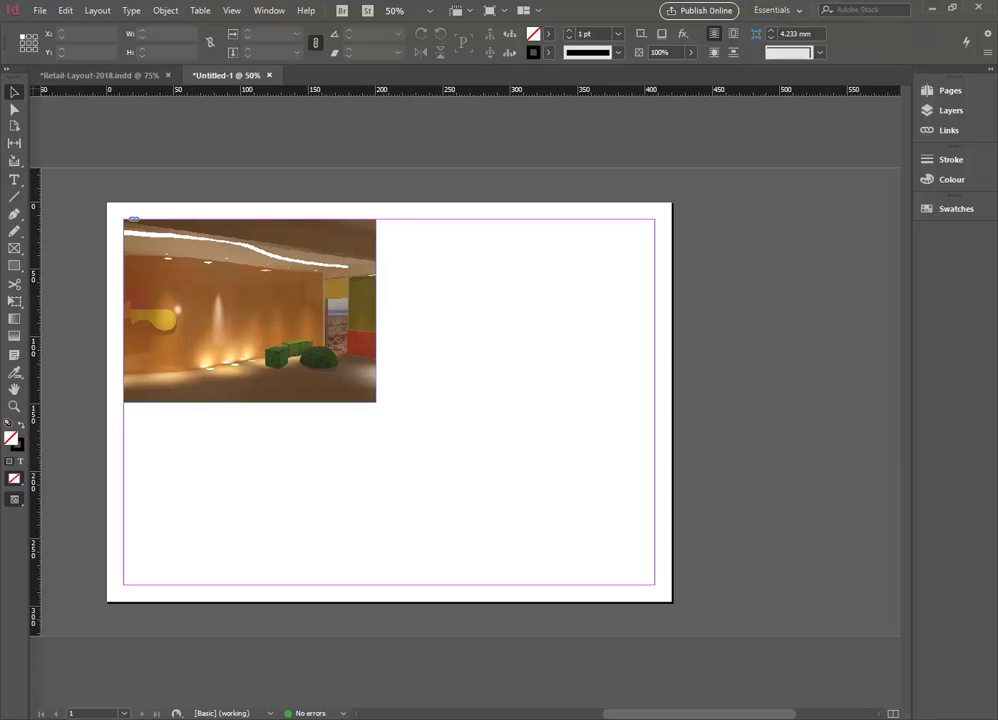
# Quit InDesign, saving the untitled layout as Mona-Vale in the Revit Mona Vale folder and saving the changes to Retail-Layout-2018.
pyautogui.click(978, 7)
pyautogui.click(507, 385)
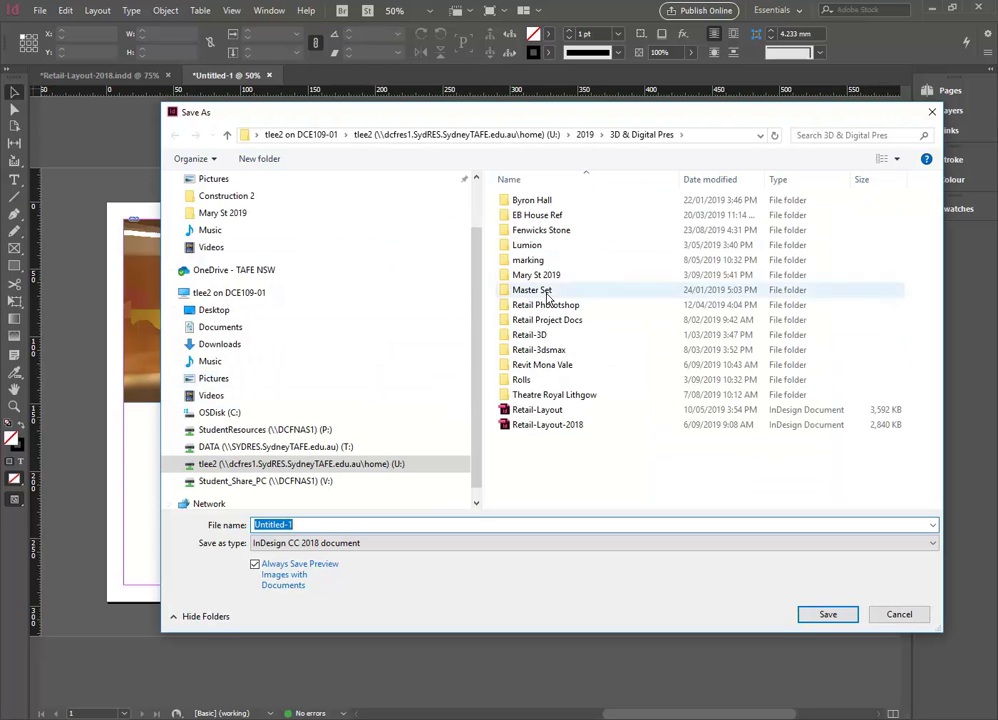
pyautogui.doubleClick(550, 364)
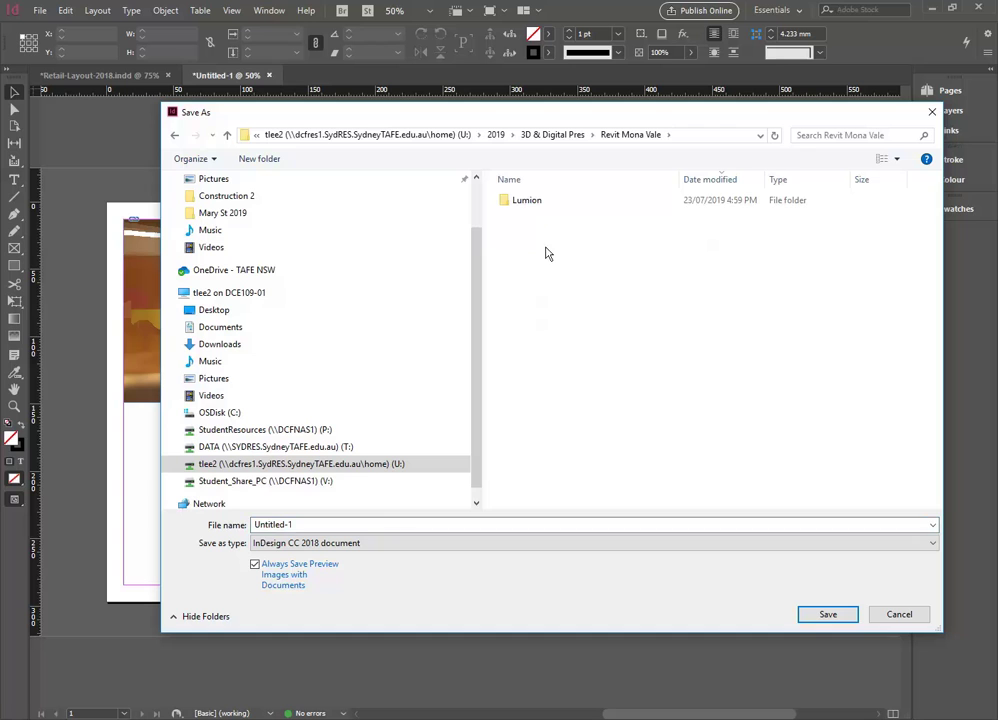
pyautogui.click(381, 523)
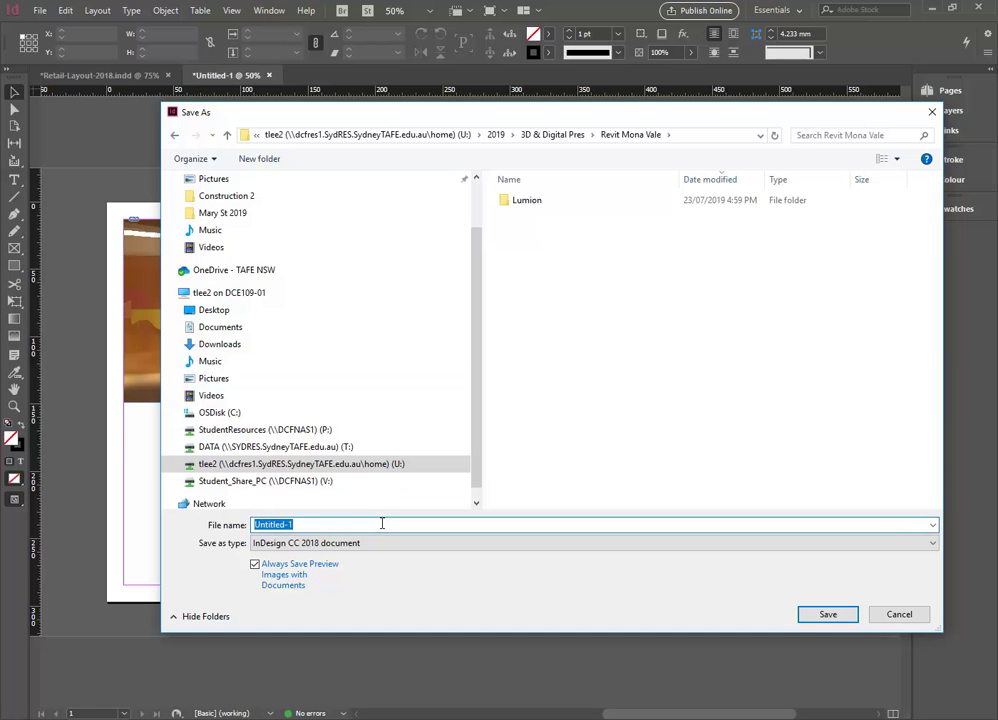
pyautogui.write('Mona-Vale')
pyautogui.click(824, 615)
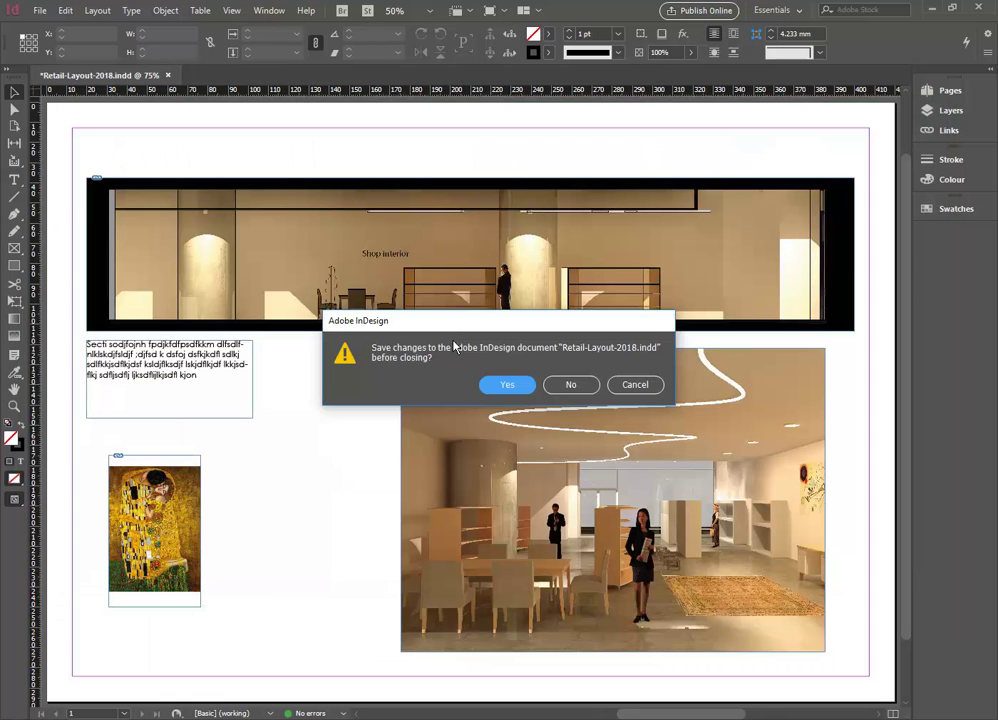
pyautogui.click(506, 386)
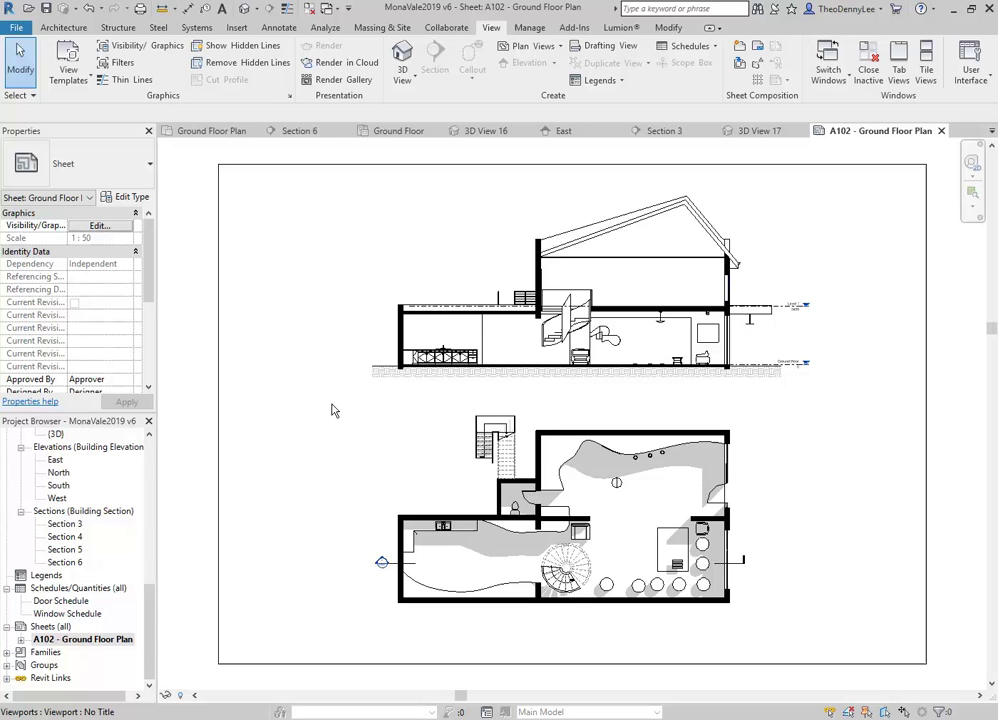
# Start printing the Revit sheet again with Adobe PDF, accepting the A1 landscape print setup at 100% zoom.
pyautogui.click(14, 27)
pyautogui.click(42, 272)
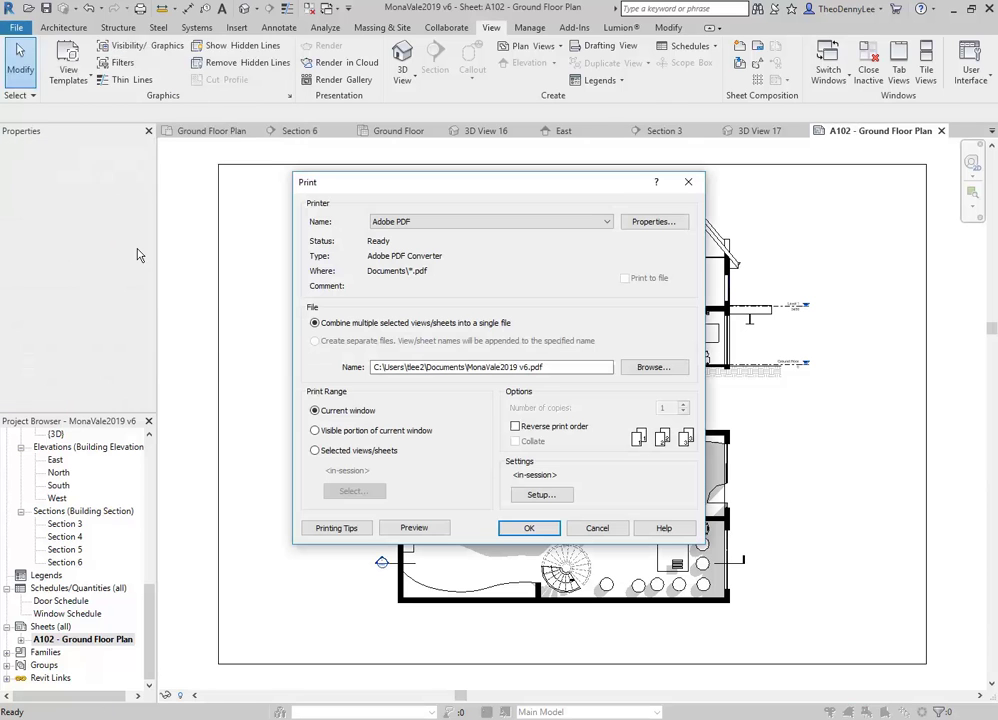
pyautogui.click(540, 496)
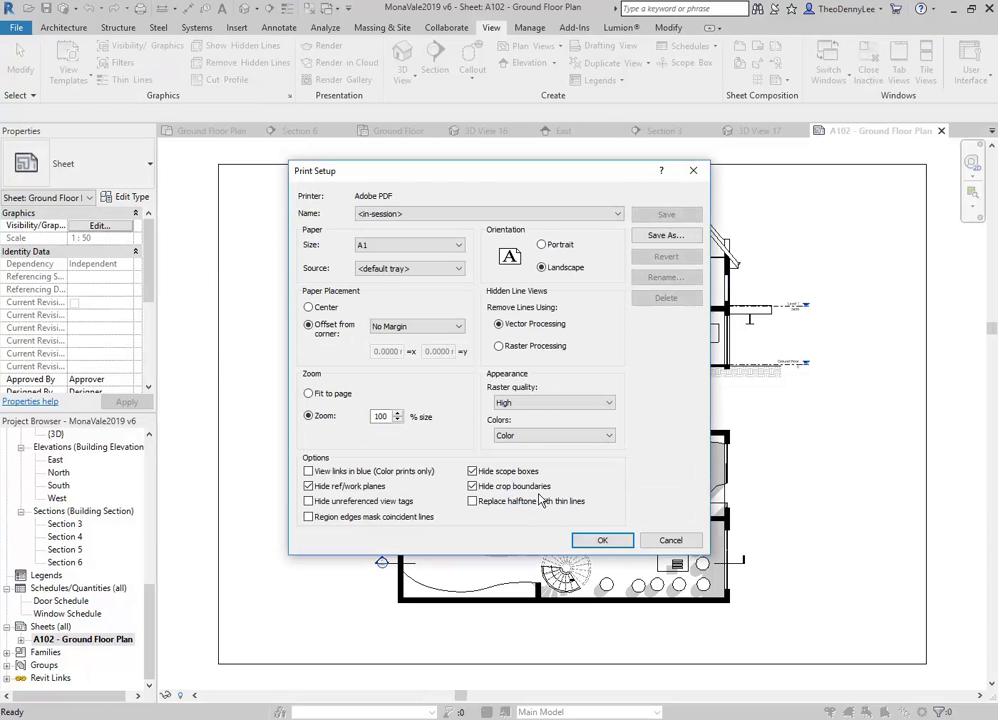
pyautogui.click(601, 540)
pyautogui.click(526, 588)
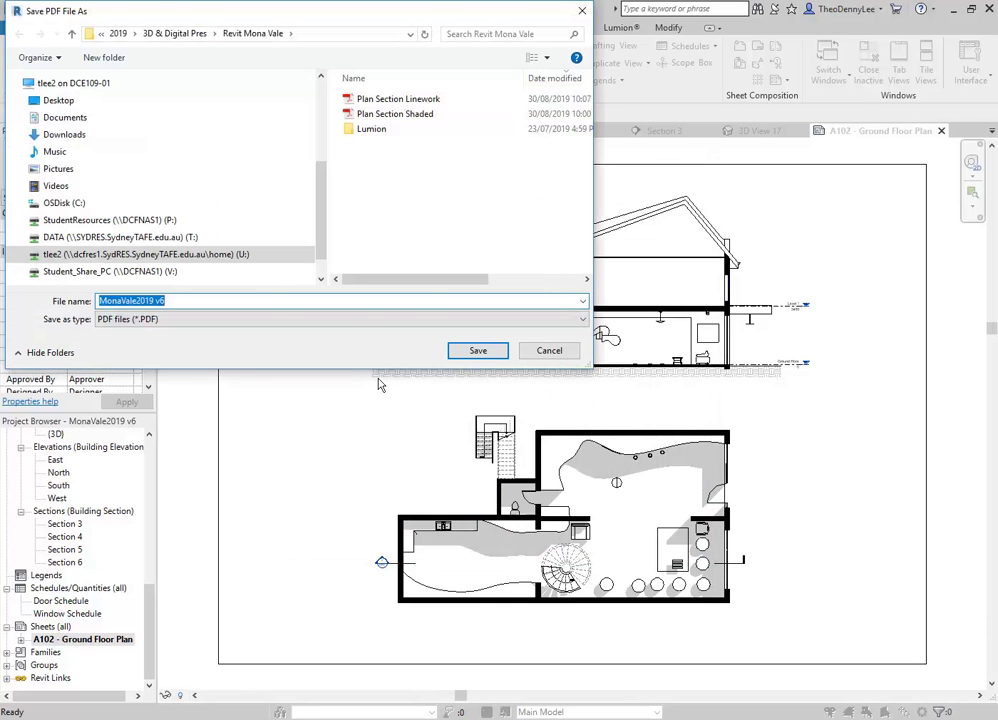
# Name the PDF Plan Section Shadows, based on the Plan Section Shaded file name, and save it in the Revit Mona Vale folder.
pyautogui.click(400, 115)
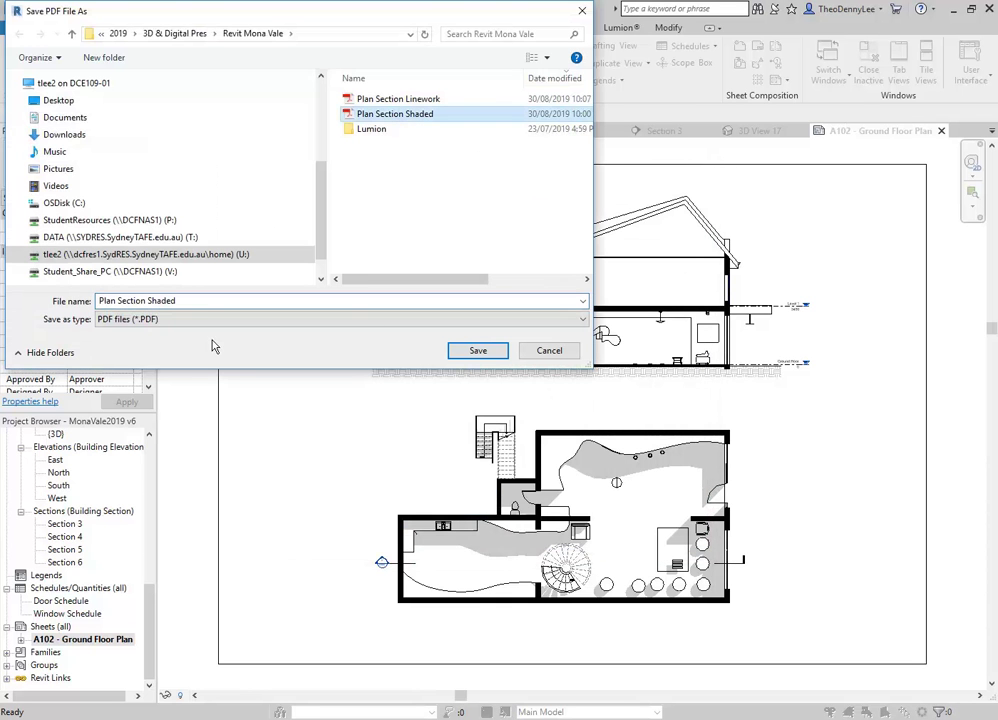
pyautogui.click(214, 300)
pyautogui.click(214, 300)
pyautogui.press('BackSpace')
pyautogui.press('BackSpace')
pyautogui.write('ows')
pyautogui.click(412, 205)
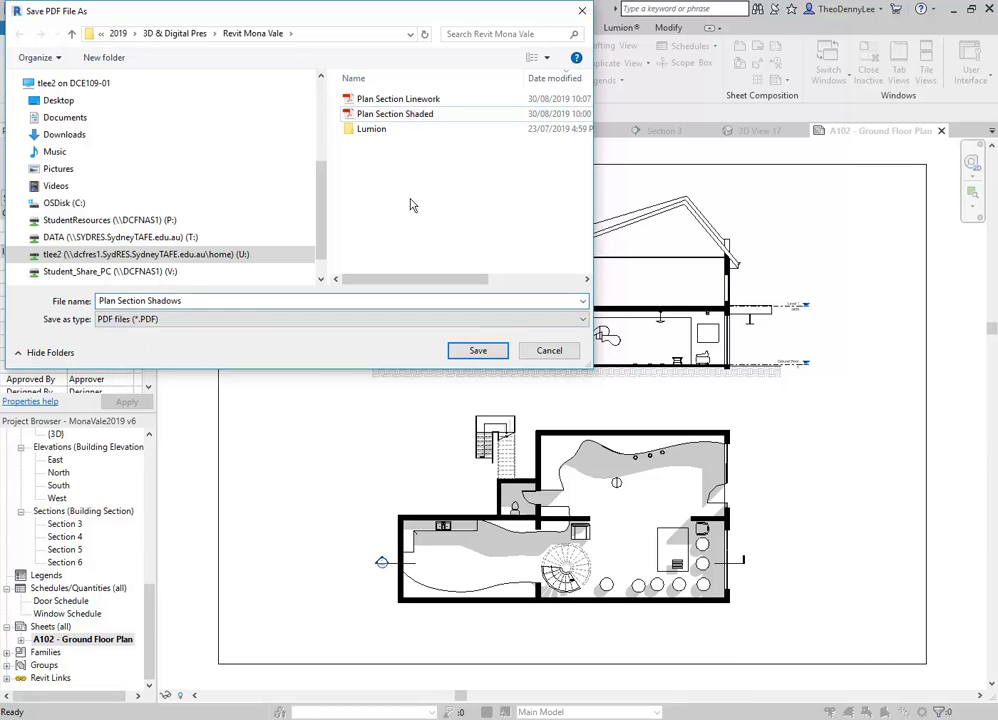
pyautogui.click(472, 350)
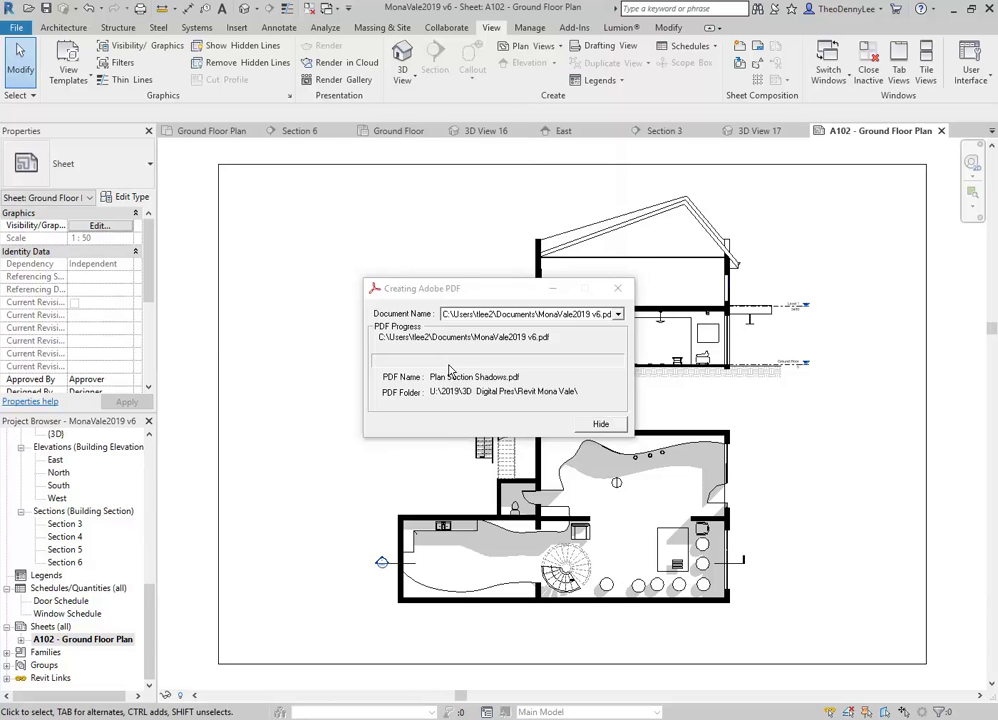
# Close the PDF progress window, and quit Photoshop saving the changes to Plan Section.psd.
pyautogui.click(619, 290)
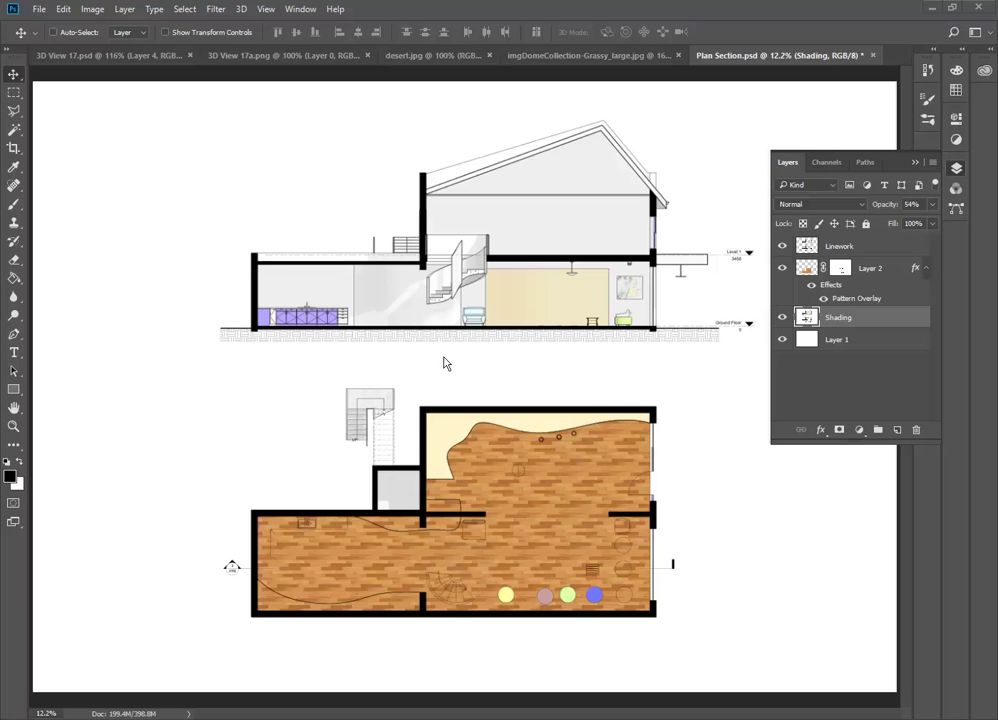
pyautogui.click(991, 9)
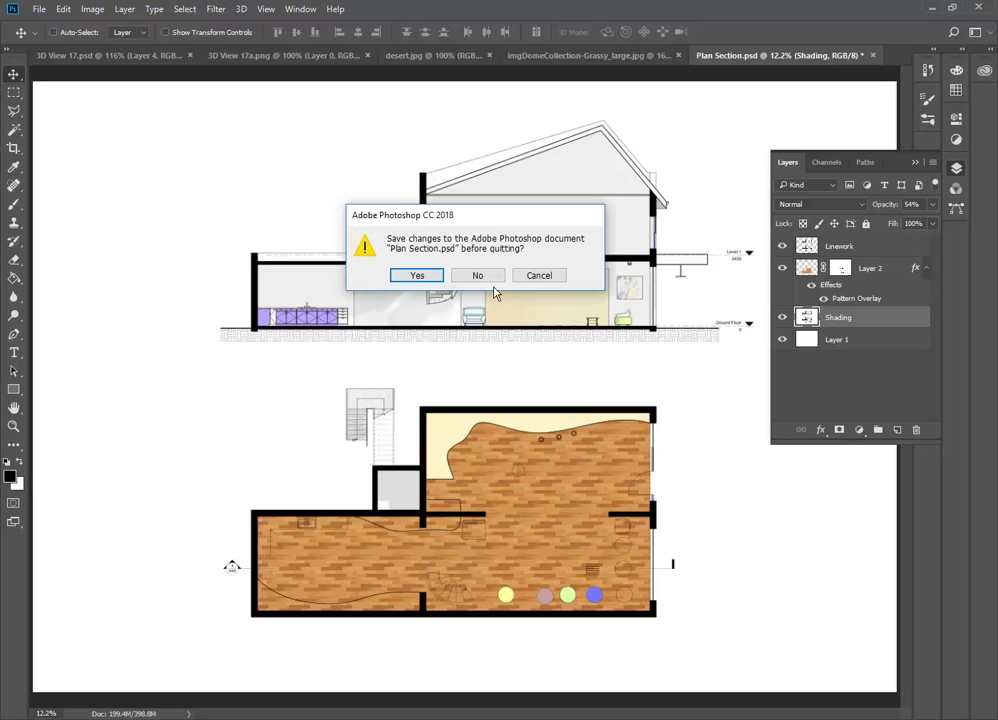
pyautogui.click(417, 277)
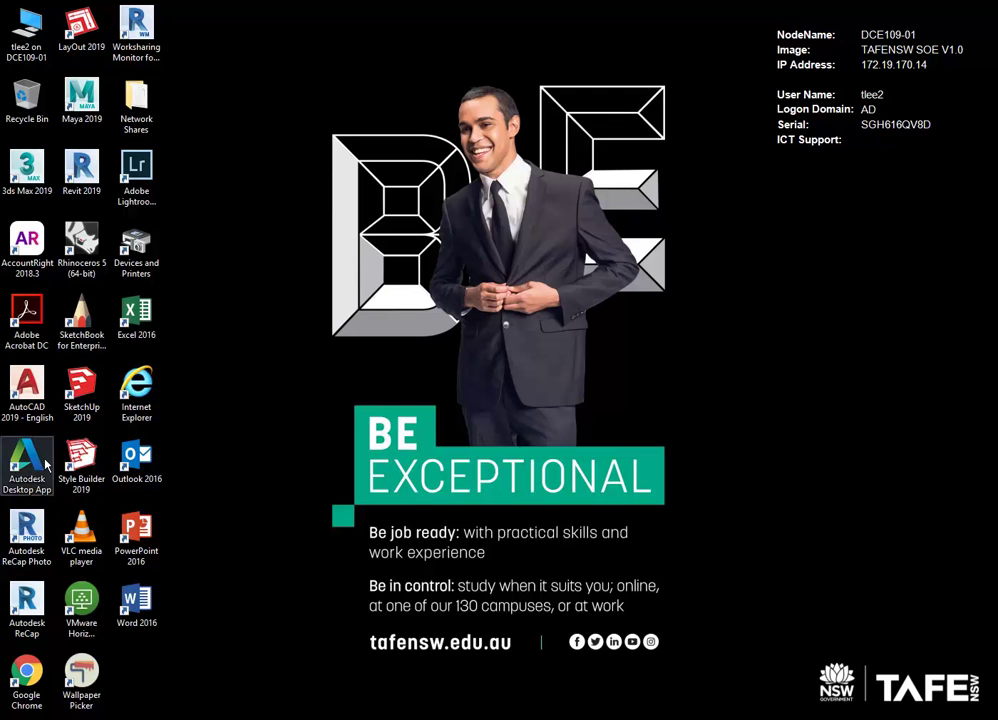
# Launch Revit 2019, open the recent project MonaVale2019 v6 and start printing its Ground Floor Plan sheet.
pyautogui.doubleClick(81, 170)
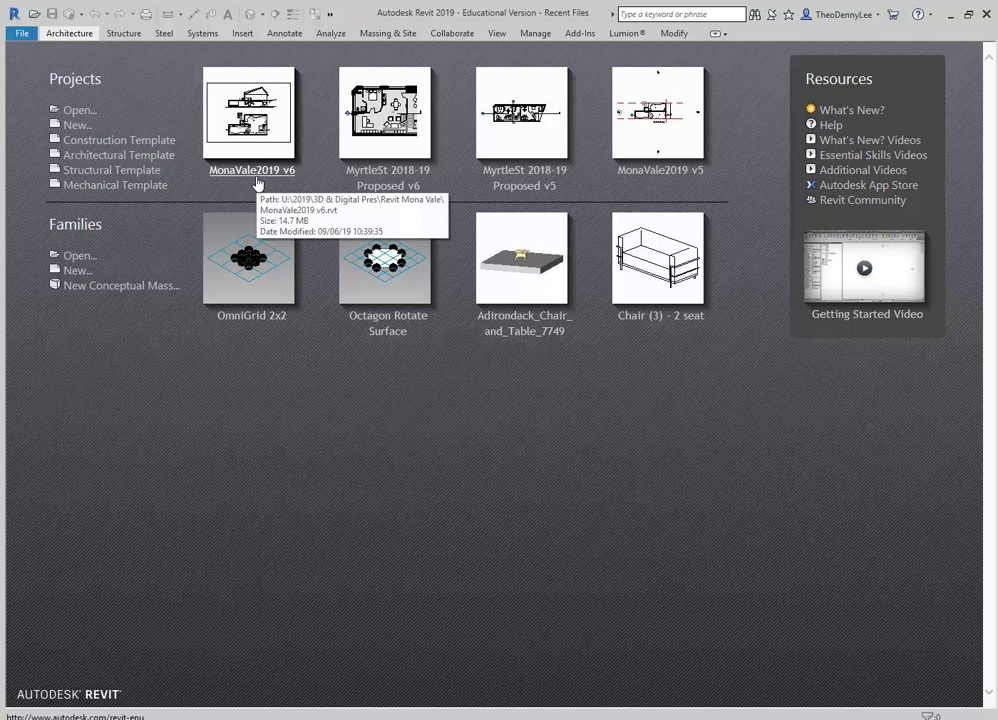
pyautogui.click(256, 176)
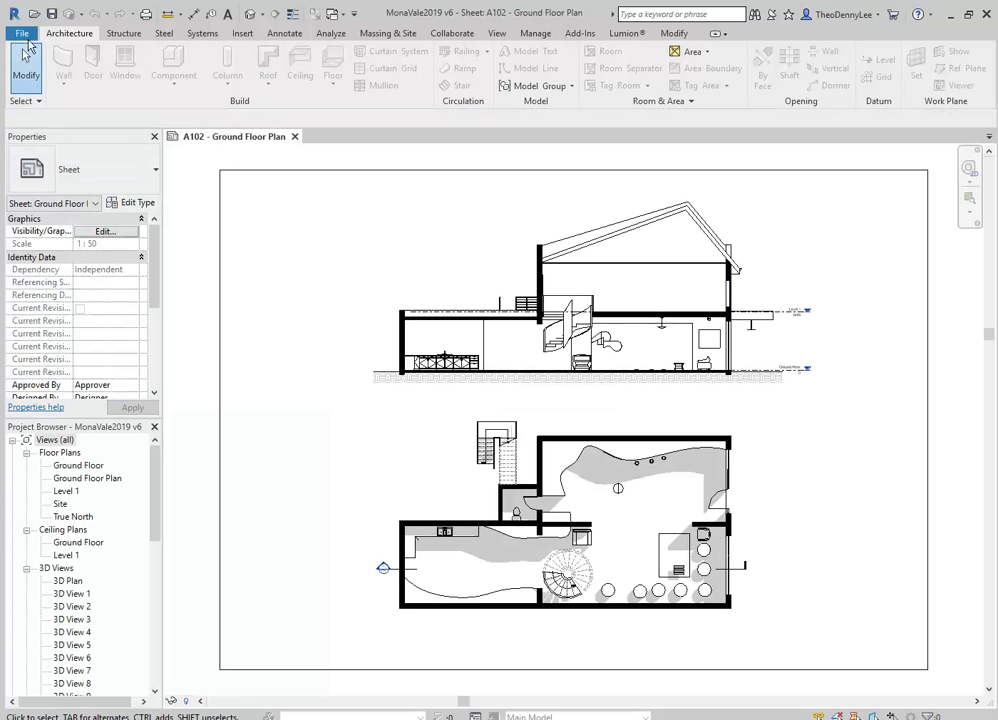
pyautogui.click(21, 33)
pyautogui.click(30, 290)
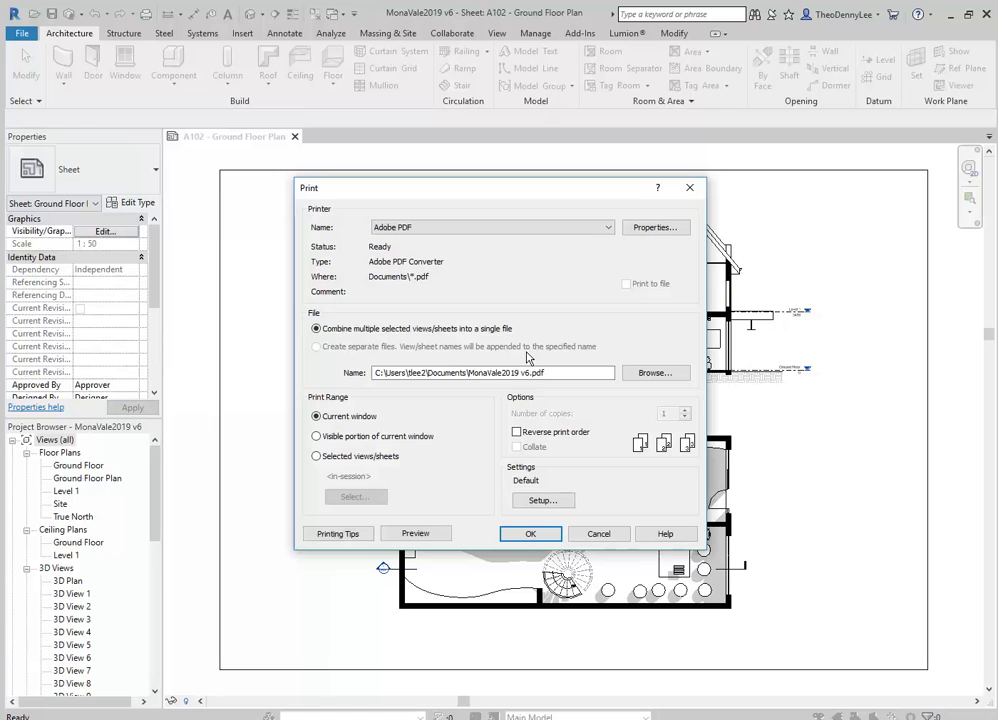
# Set the print setup to A1 paper at 100% zoom and print the current window with Adobe PDF.
pyautogui.click(552, 500)
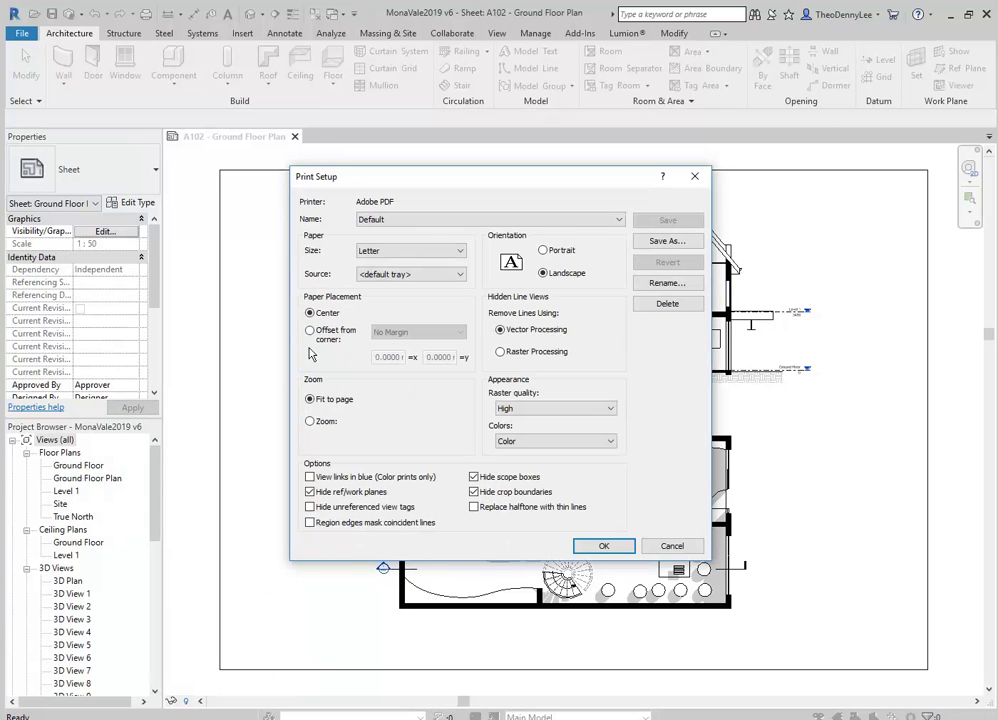
pyautogui.click(318, 421)
pyautogui.click(392, 251)
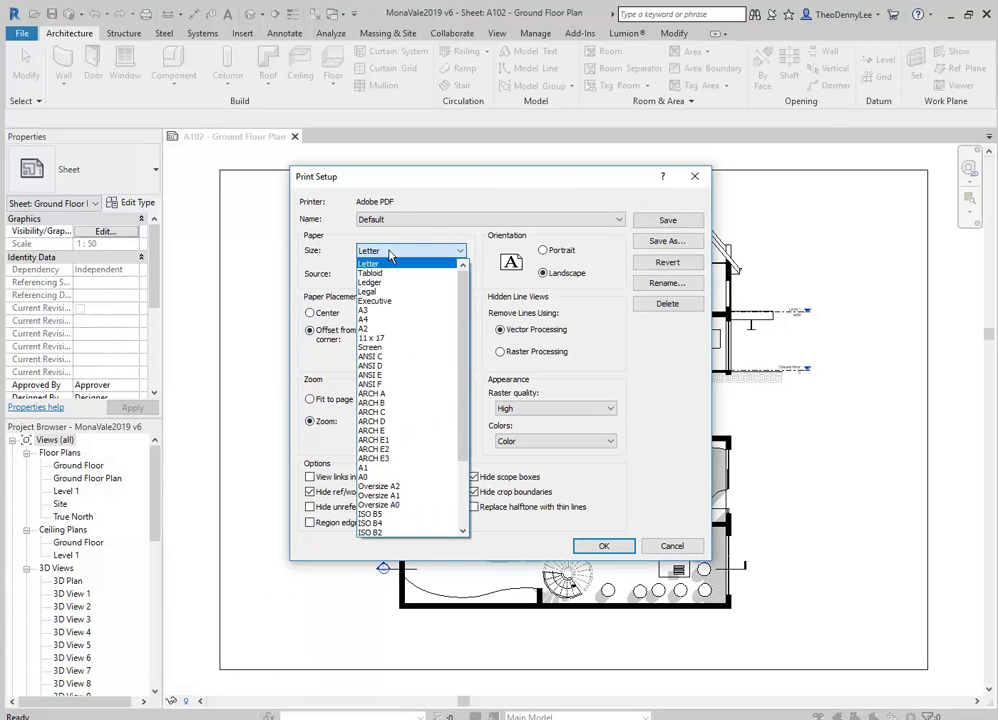
pyautogui.click(372, 467)
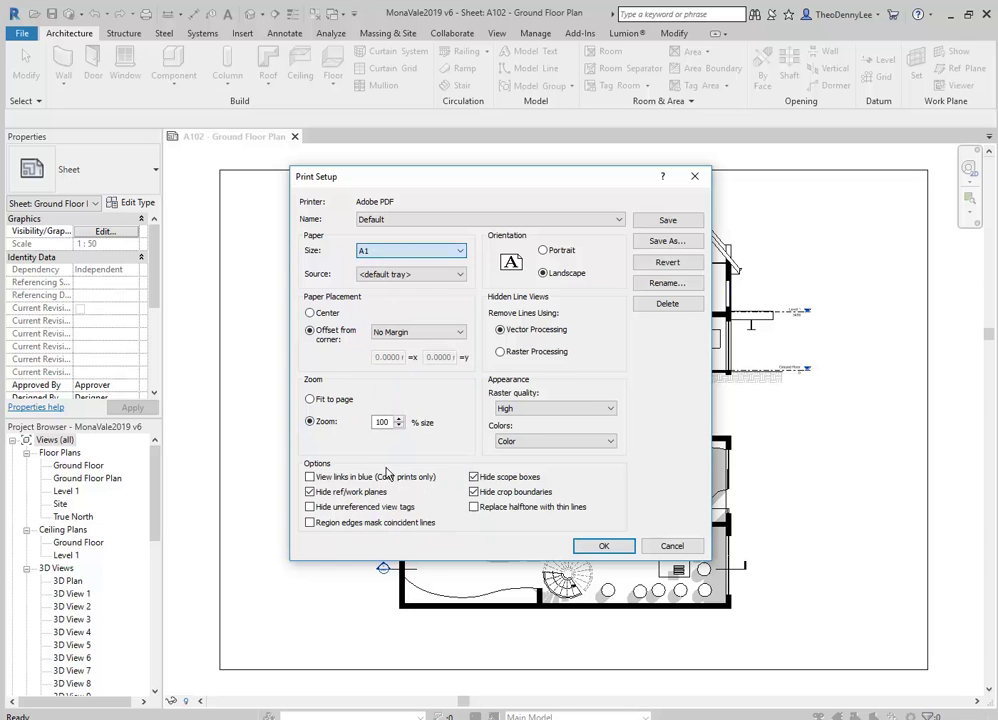
pyautogui.click(605, 548)
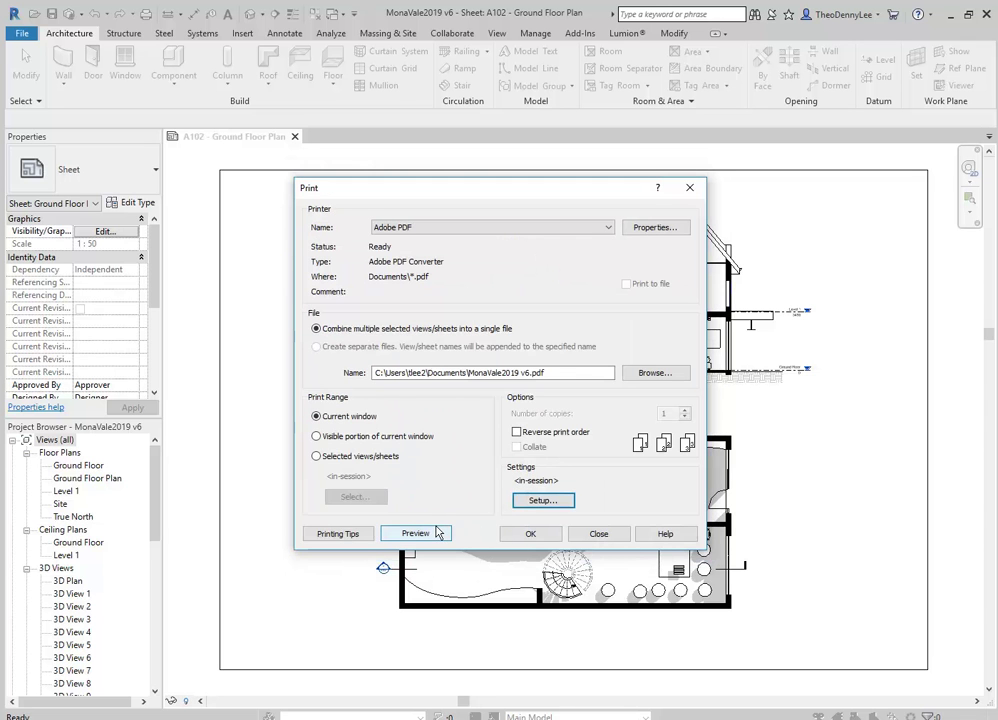
pyautogui.click(530, 533)
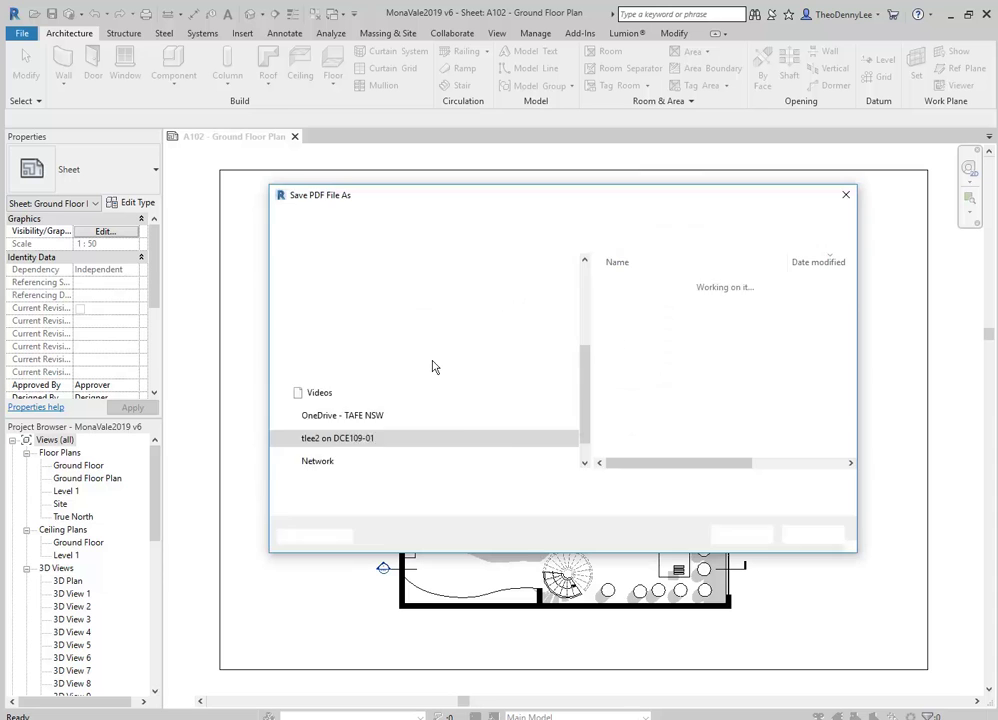
# Name the PDF Plan Section Shadow, based on the Plan Section Shaded file name, and save it in the Revit Mona Vale folder.
pyautogui.click(665, 285)
pyautogui.click(660, 298)
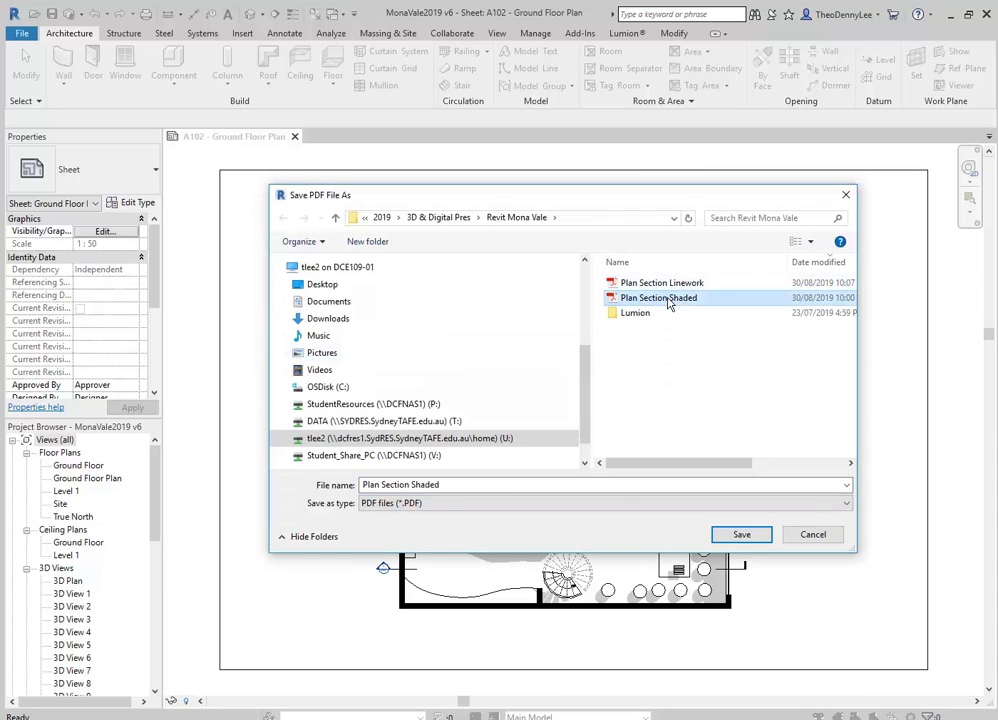
pyautogui.click(506, 484)
pyautogui.press('BackSpace')
pyautogui.press('BackSpace')
pyautogui.write('ow')
pyautogui.click(726, 401)
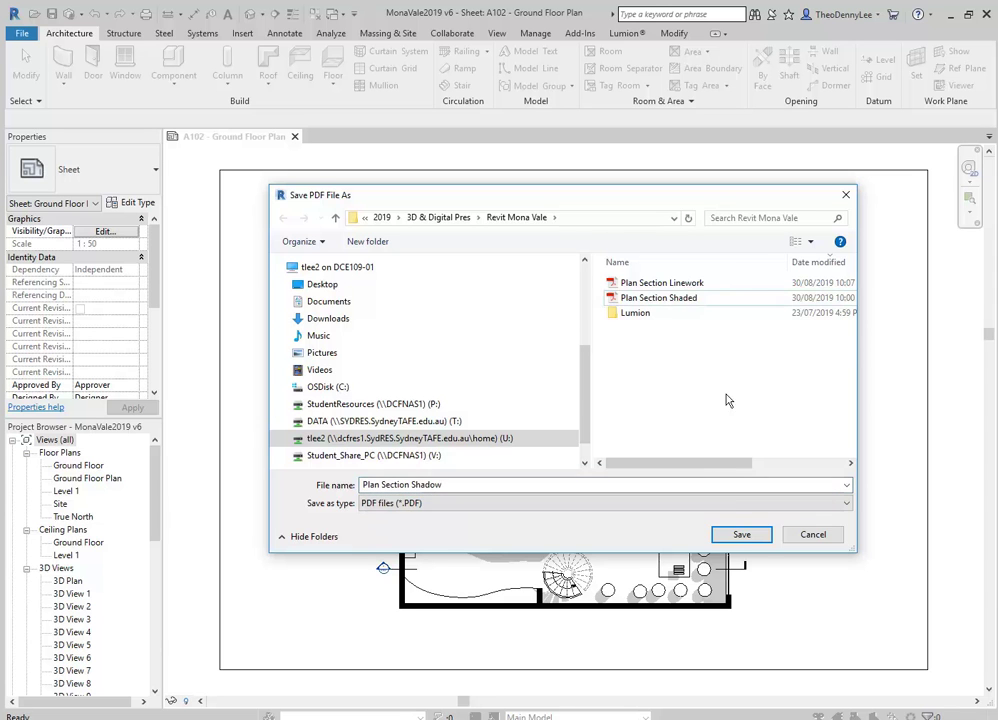
pyautogui.click(740, 535)
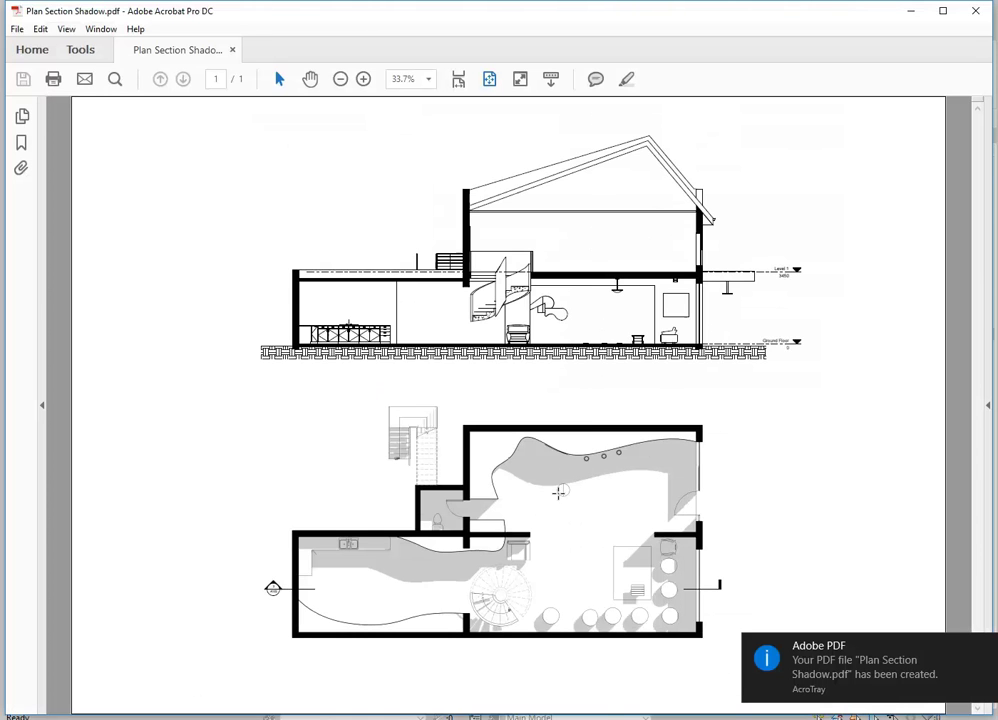
# Minimize the PDF in Acrobat, launch Adobe Photoshop CC 2018 and collapse its layer list.
pyautogui.click(910, 11)
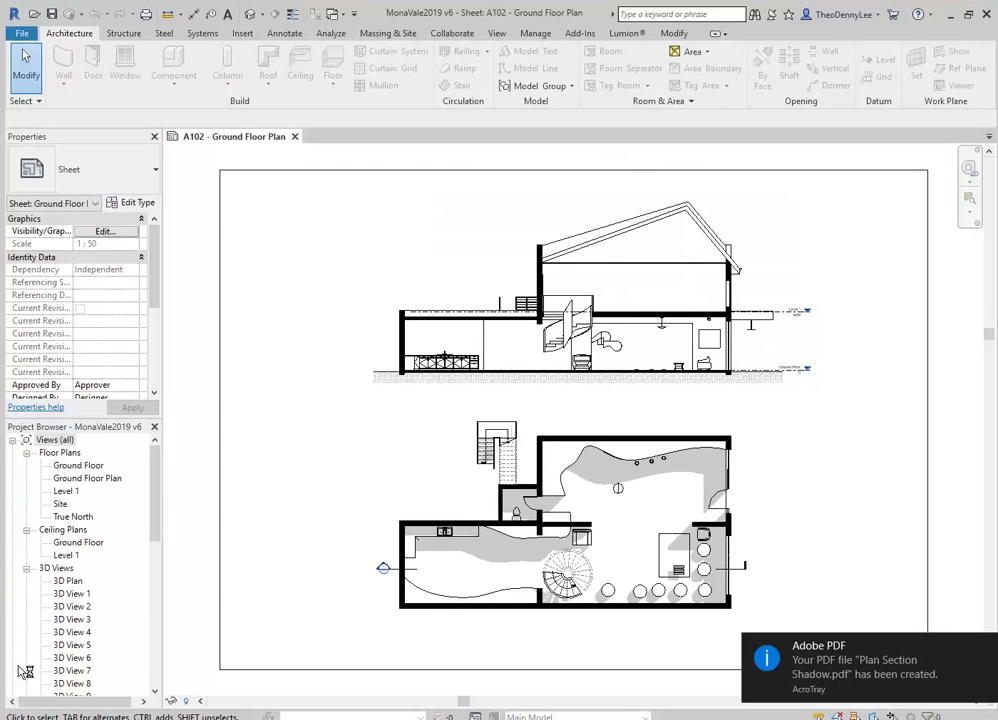
pyautogui.press('super')
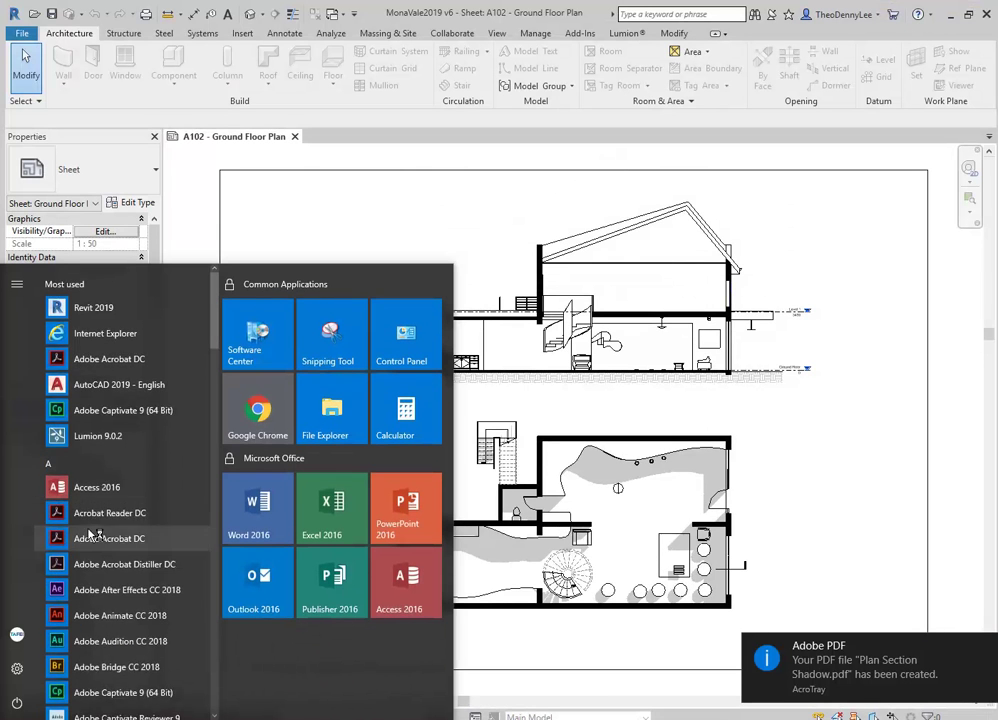
pyautogui.scroll(-3, 145, 535)
pyautogui.scroll(-3, 97, 497)
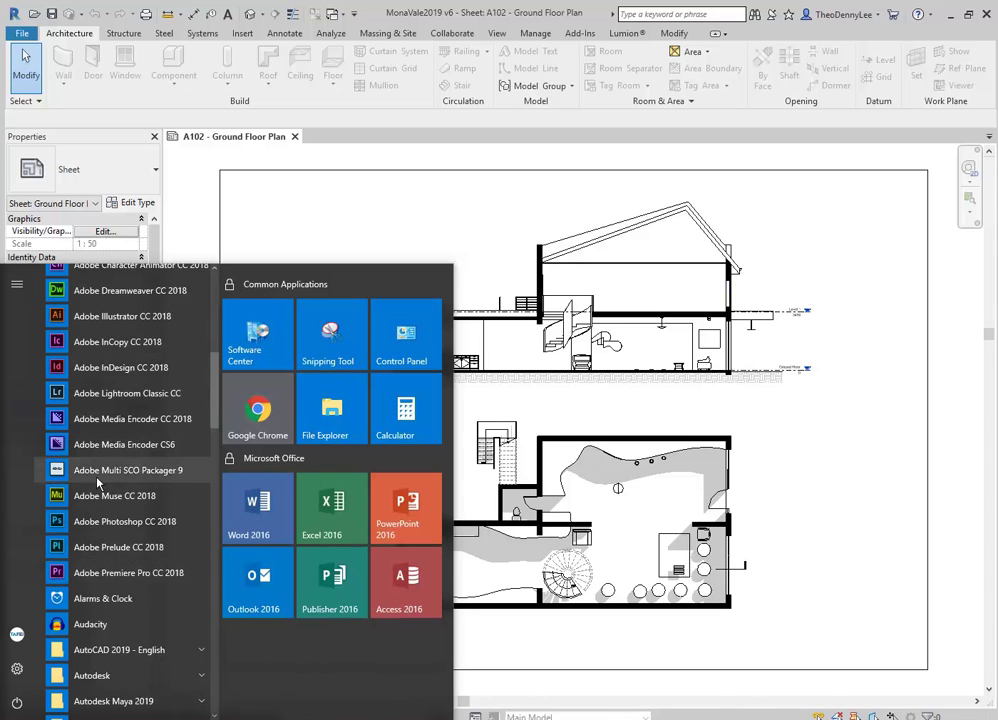
pyautogui.scroll(1, 102, 475)
pyautogui.click(110, 591)
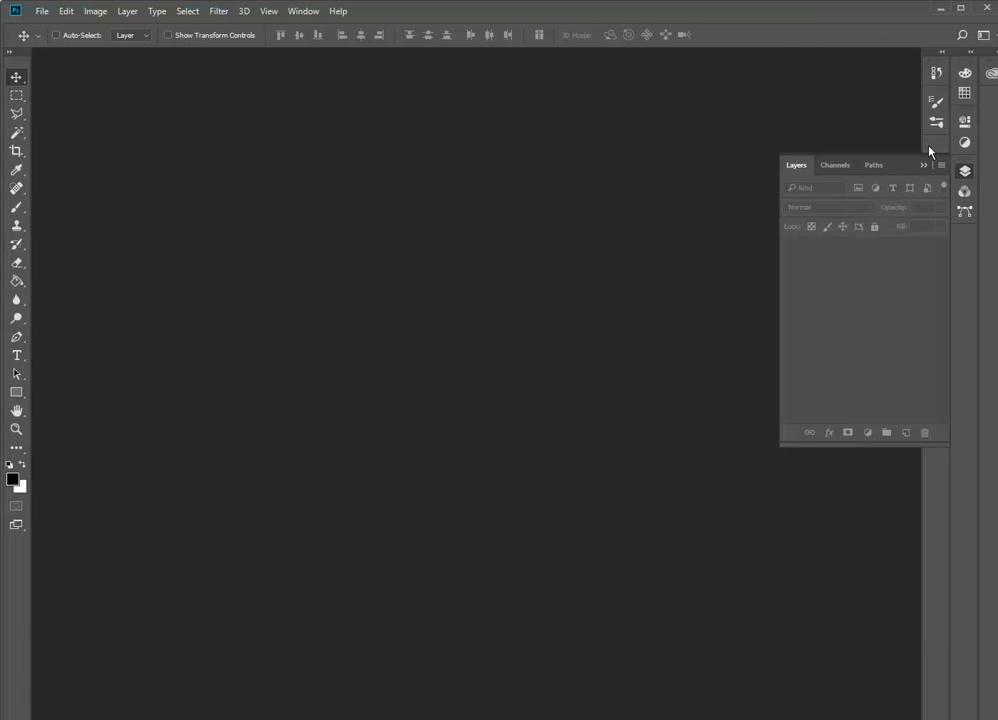
pyautogui.click(924, 166)
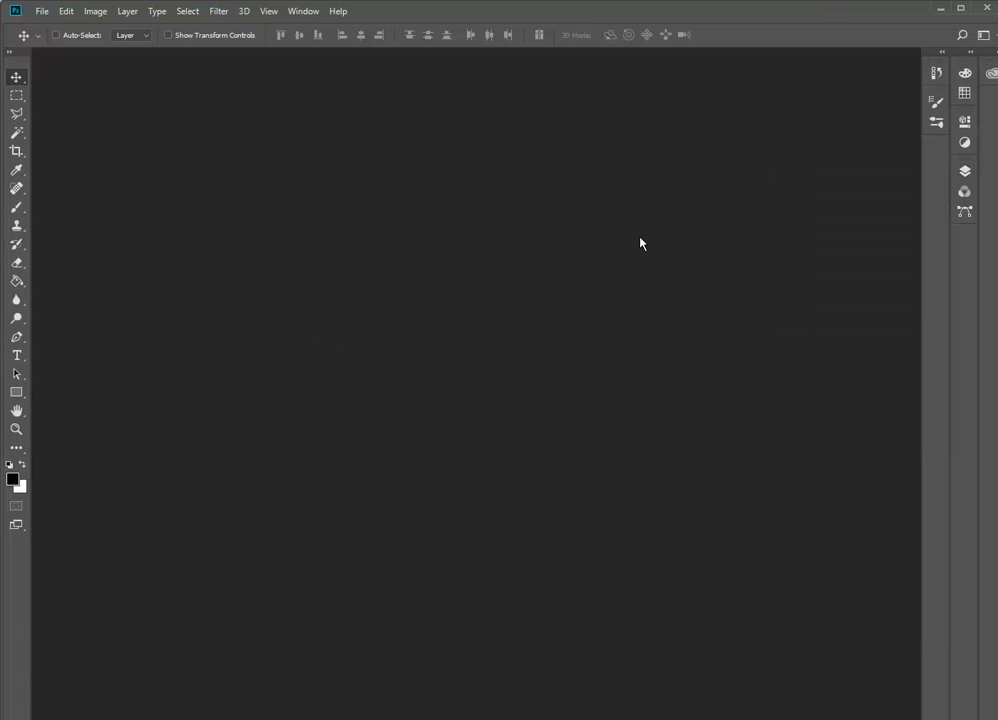
# Open the recent file Plan Section.psd, and import Plan Section Shadow.pdf as a second document with the offered settings.
pyautogui.click(41, 12)
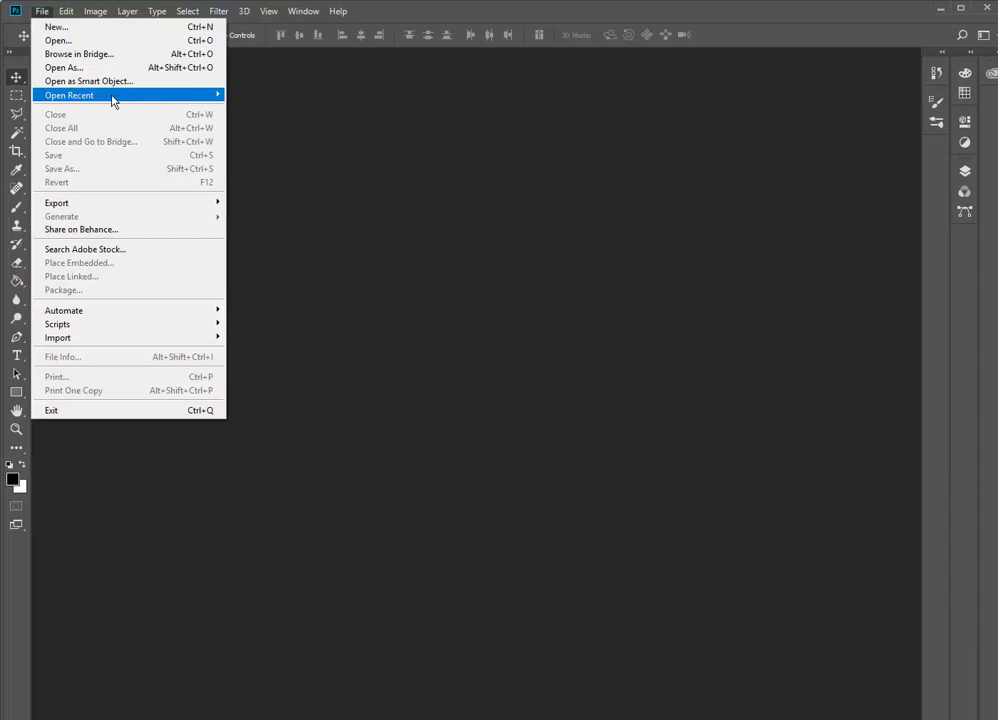
pyautogui.moveTo(111, 96)
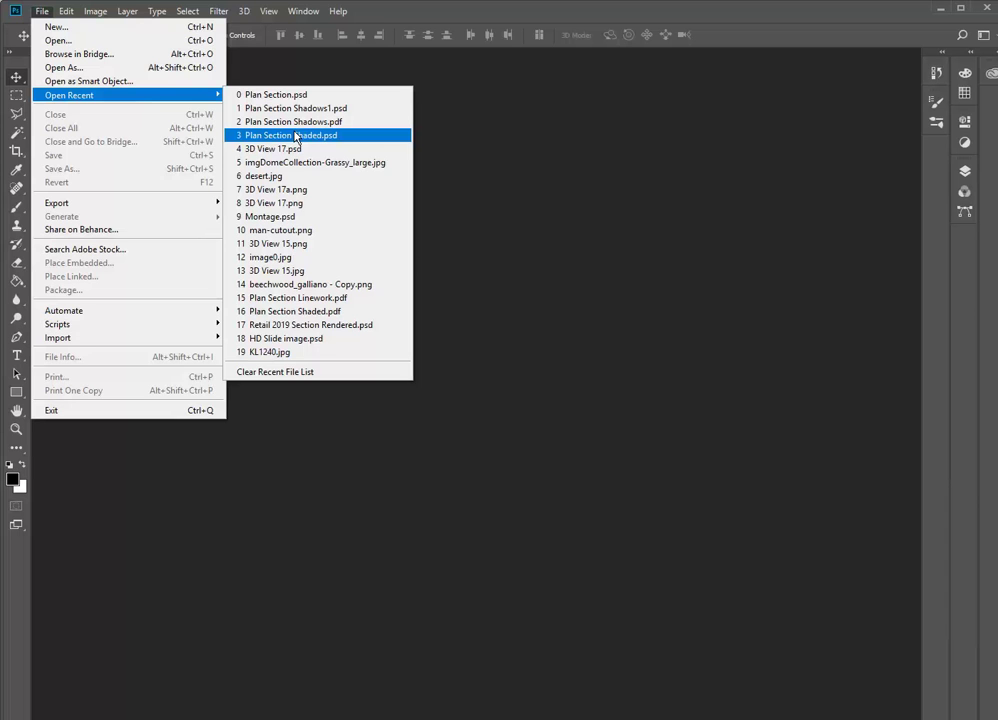
pyautogui.click(316, 95)
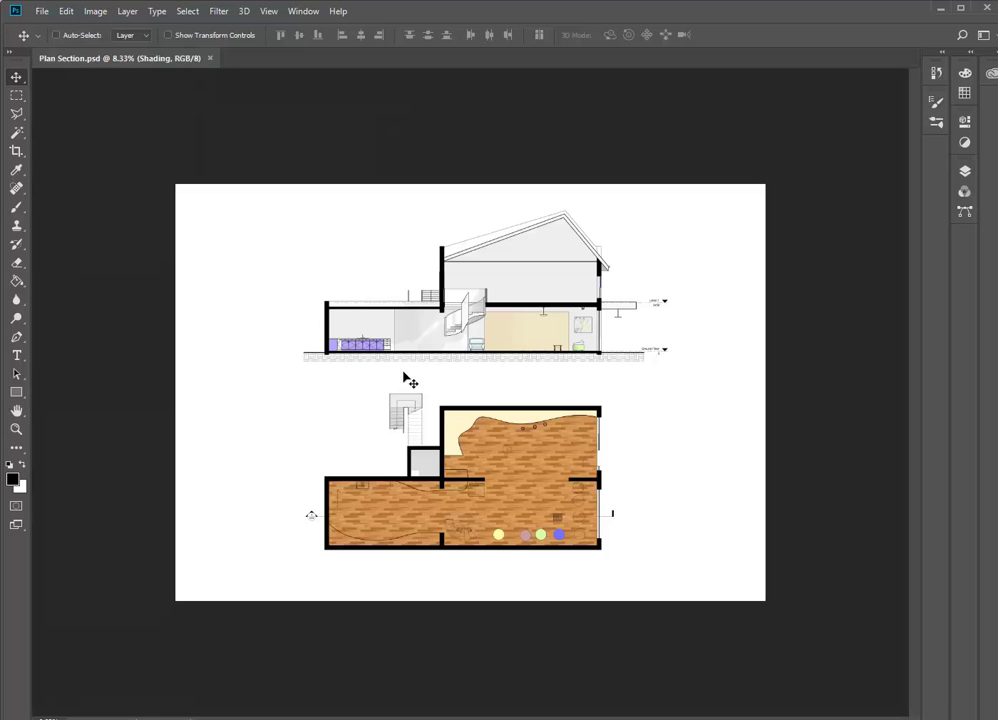
pyautogui.click(41, 12)
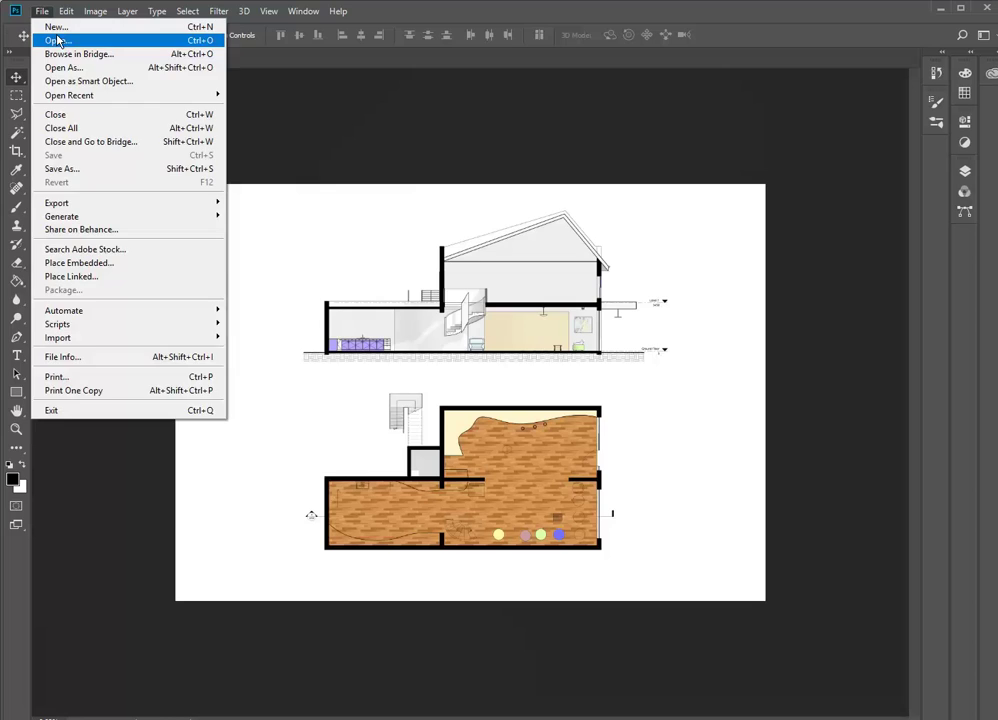
pyautogui.click(58, 40)
pyautogui.doubleClick(199, 98)
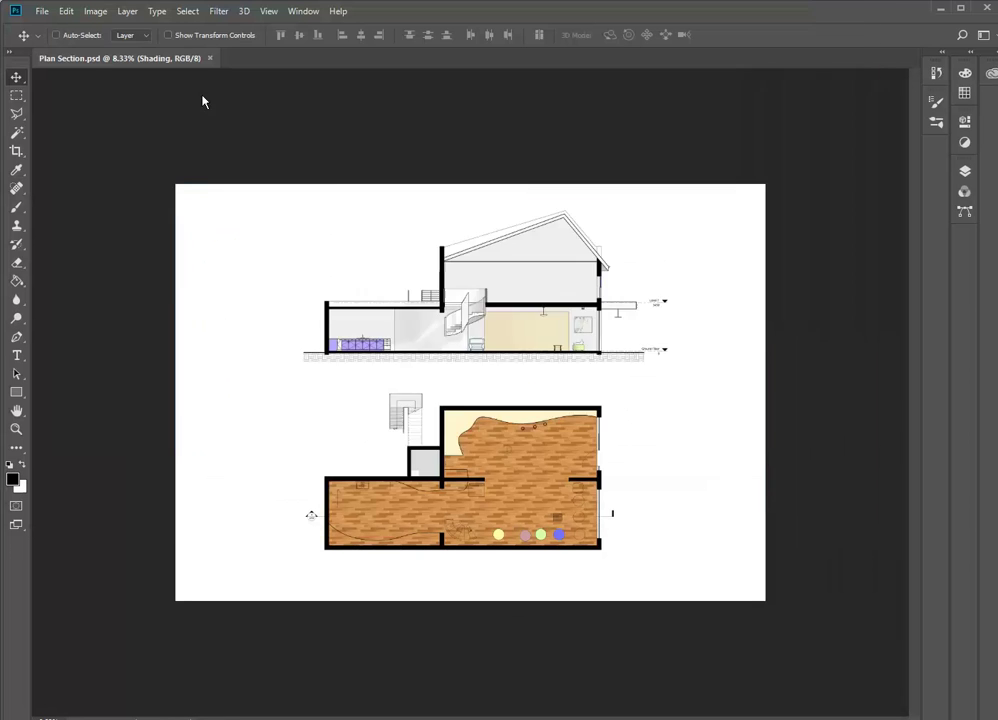
pyautogui.click(776, 442)
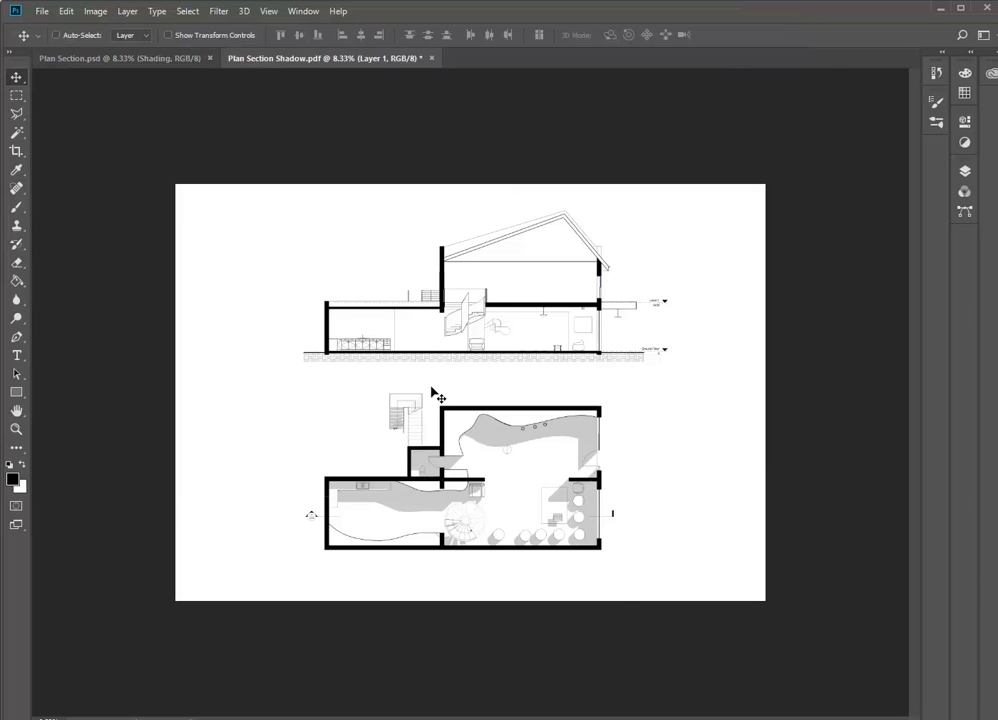
# Select the whole canvas of Plan Section Shadow.pdf and copy it.
pyautogui.press('ctrl')
pyautogui.keyDown('alt'); pyautogui.scroll(4, 456, 391); pyautogui.keyUp('alt')
pyautogui.keyDown('alt'); pyautogui.scroll(-2, 456, 391); pyautogui.keyUp('alt')
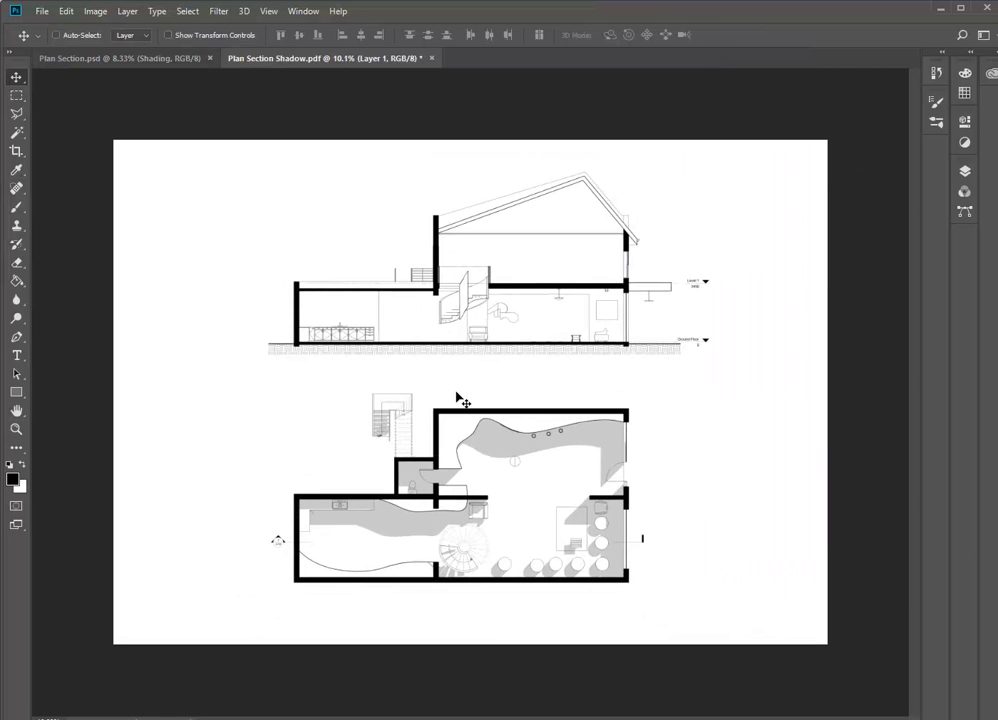
pyautogui.click(65, 13)
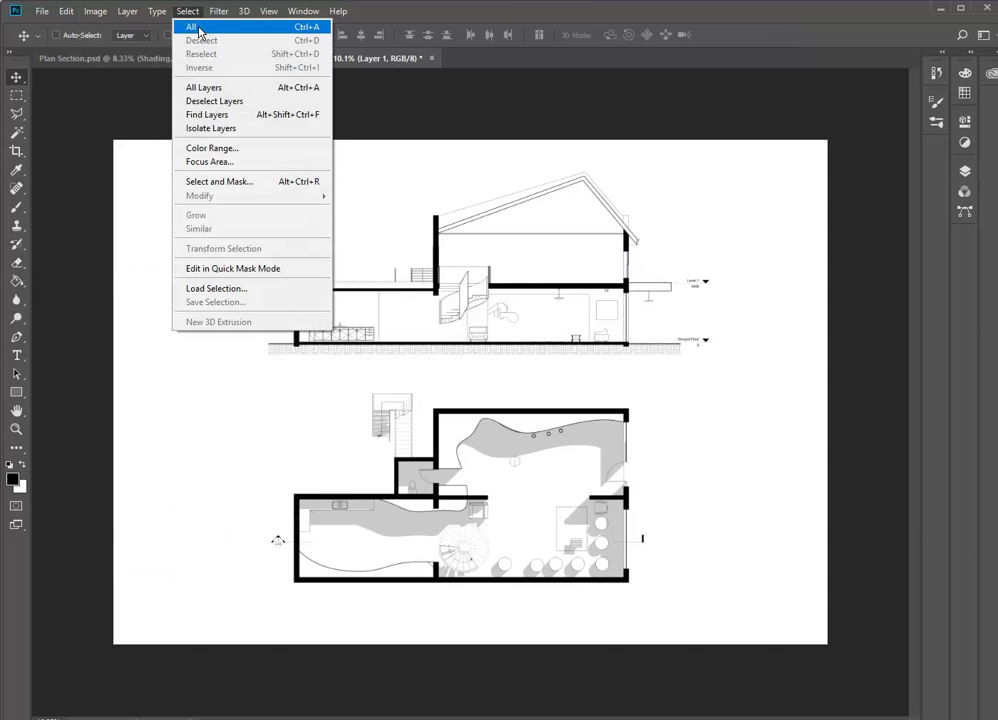
pyautogui.click(190, 27)
pyautogui.click(65, 11)
pyautogui.click(80, 90)
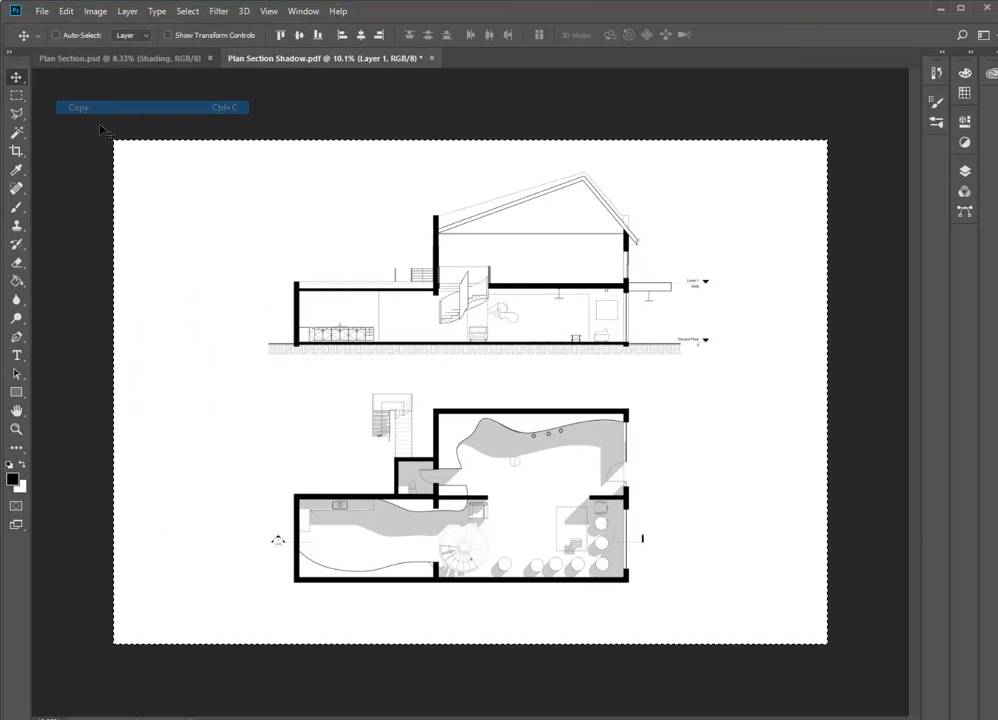
# Paste the copied shadow drawing into Plan Section.psd as a new layer above the Linework layer.
pyautogui.click(146, 57)
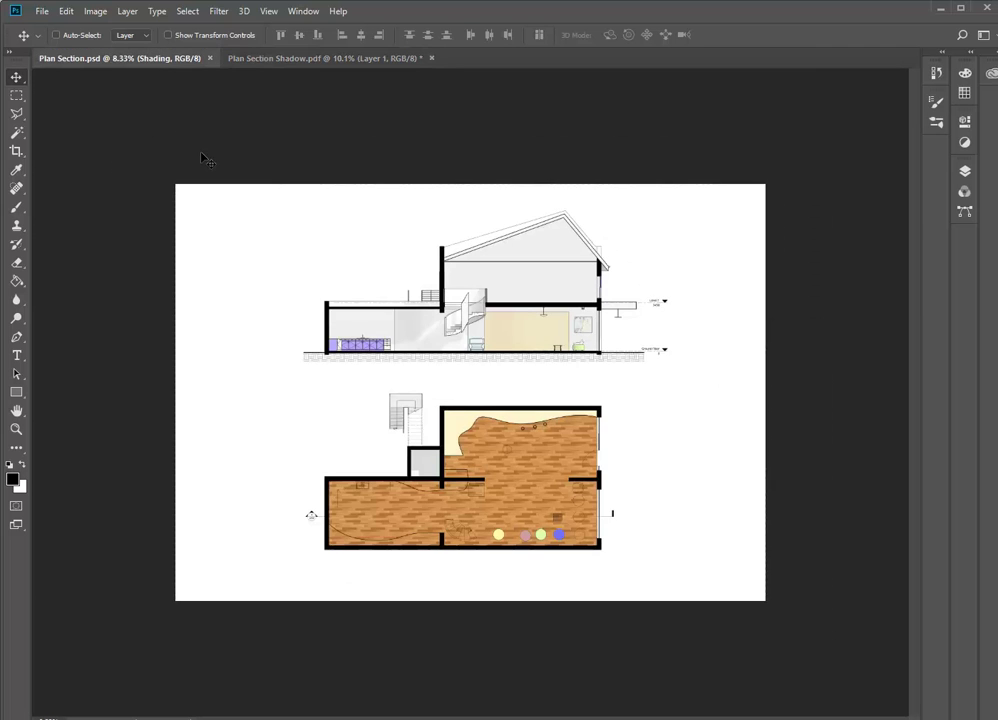
pyautogui.click(964, 171)
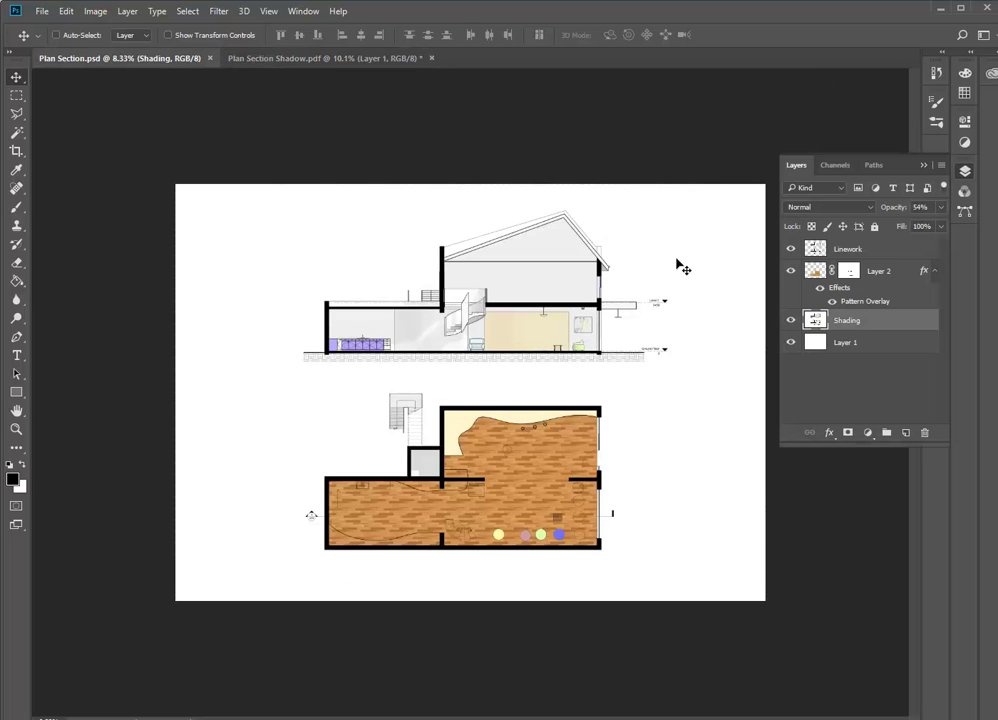
pyautogui.click(818, 249)
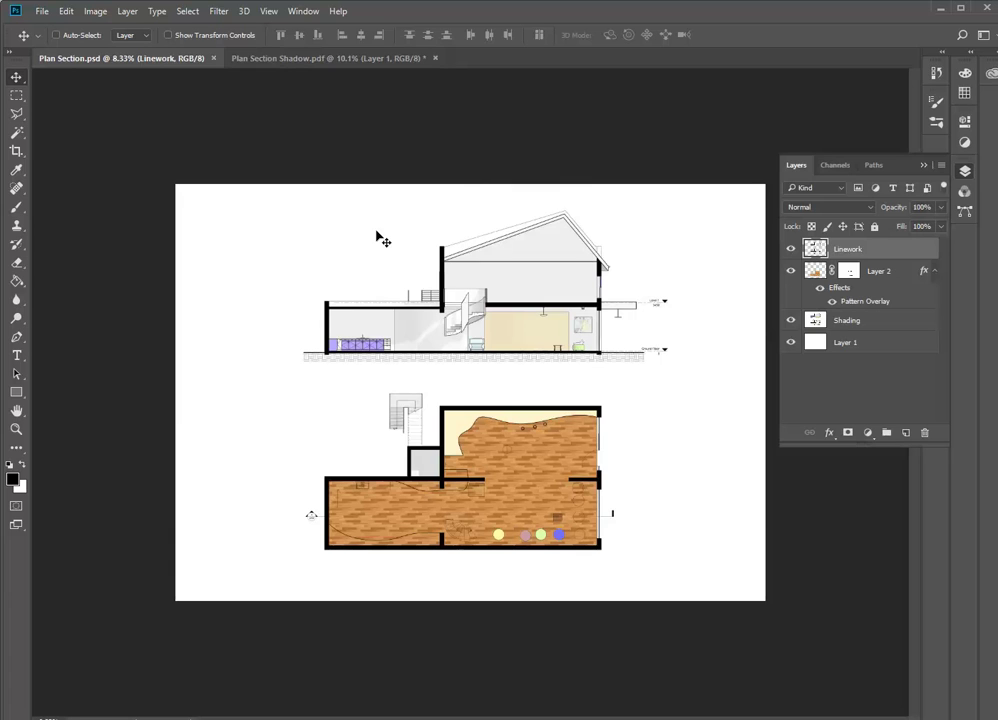
pyautogui.click(65, 12)
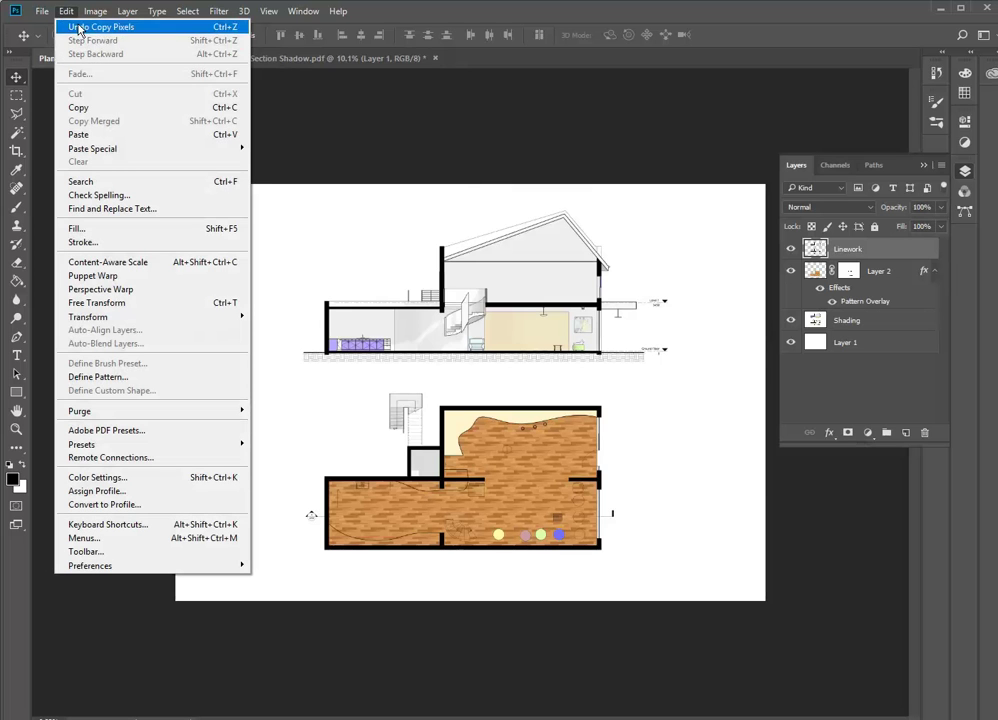
pyautogui.moveTo(113, 320)
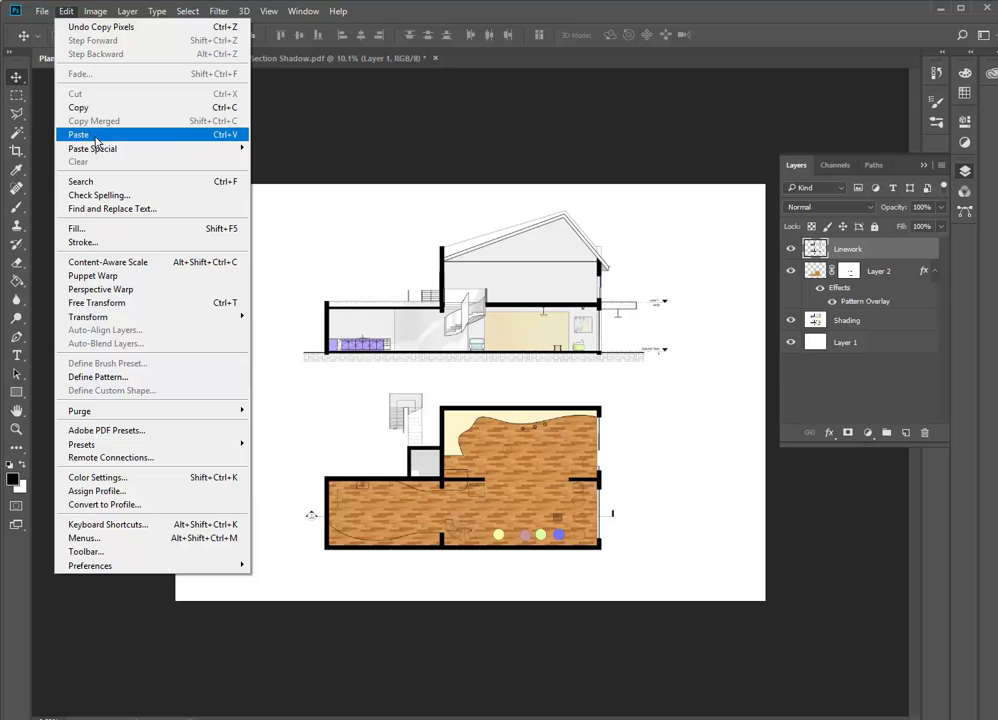
pyautogui.click(96, 139)
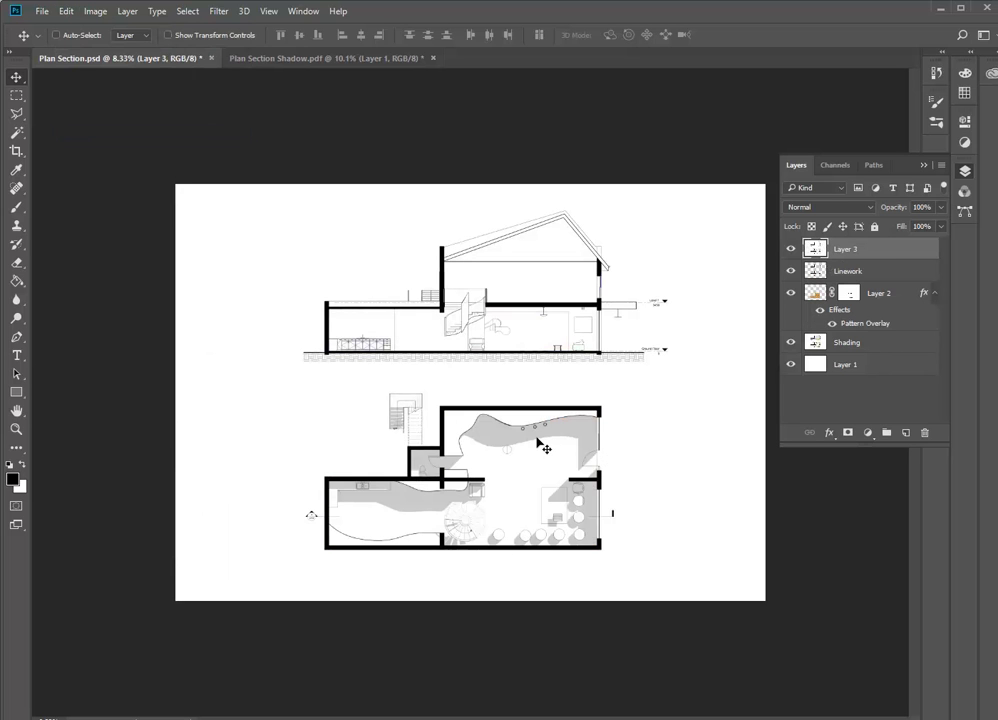
# Toggle the pasted shadow layer's visibility to compare it with the artwork, and set its blend mode to Multiply.
pyautogui.click(791, 250)
pyautogui.click(791, 250)
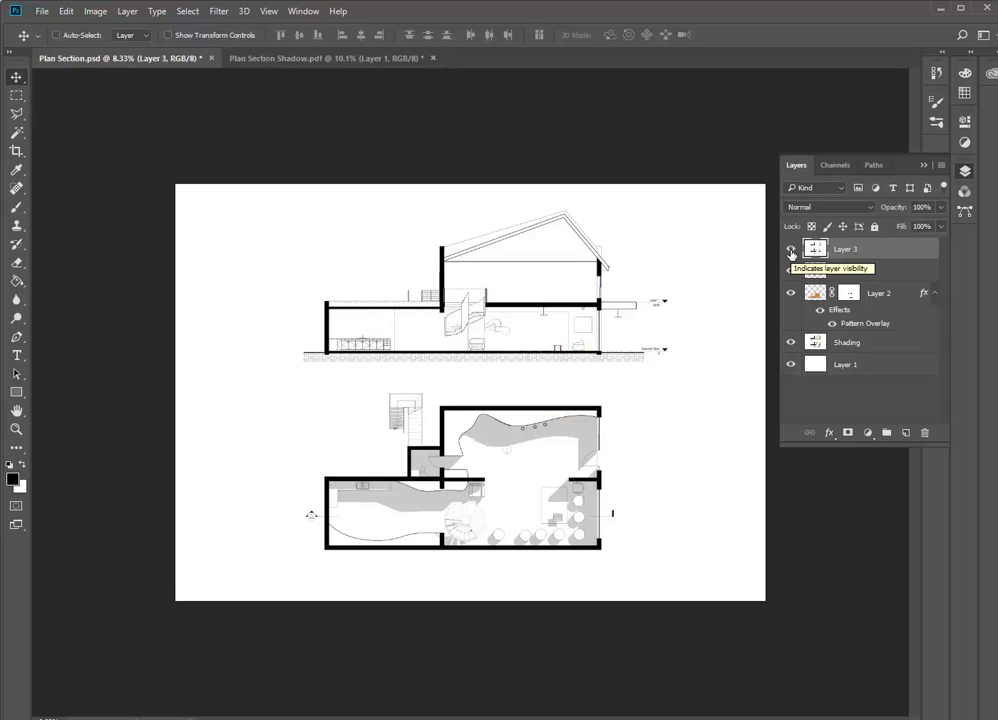
pyautogui.click(830, 207)
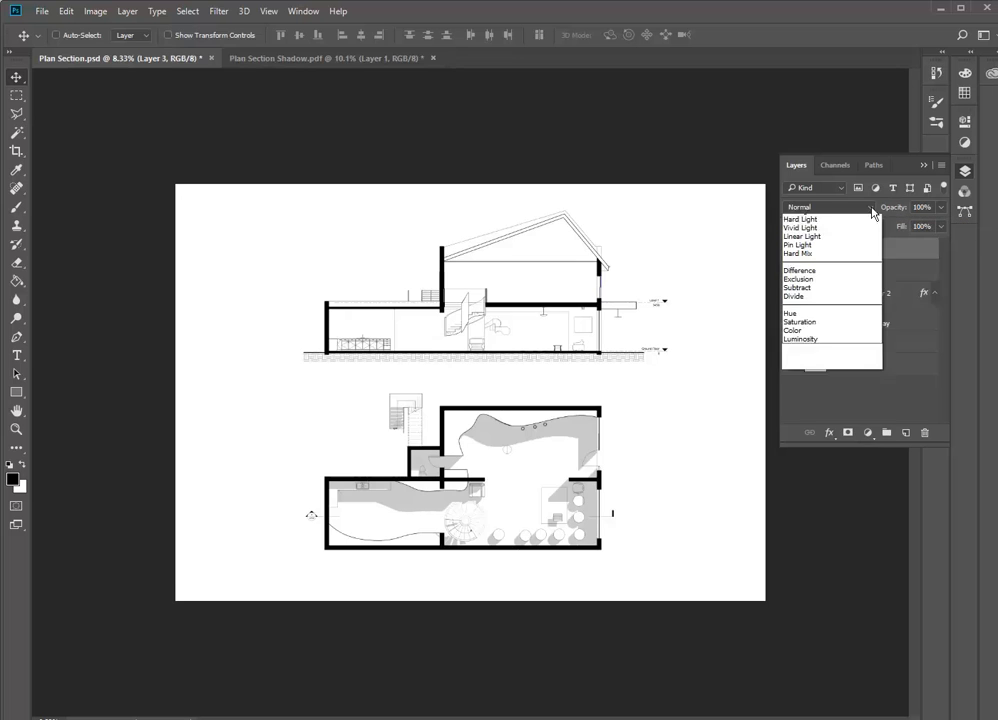
pyautogui.click(829, 254)
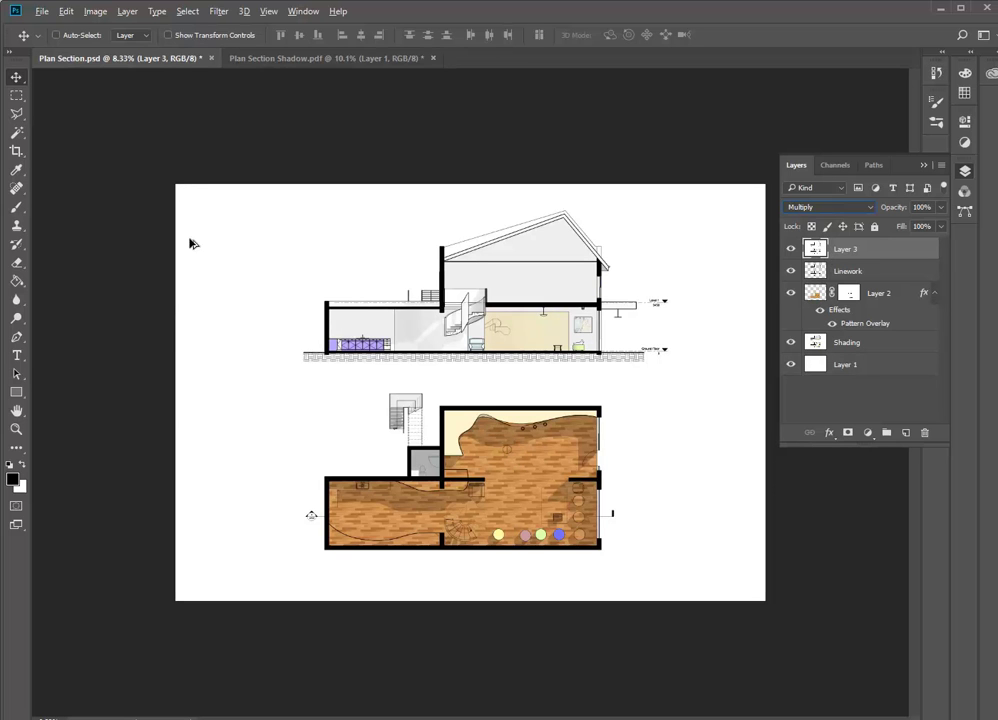
pyautogui.keyDown('alt'); pyautogui.scroll(5, 488, 444); pyautogui.keyUp('alt')
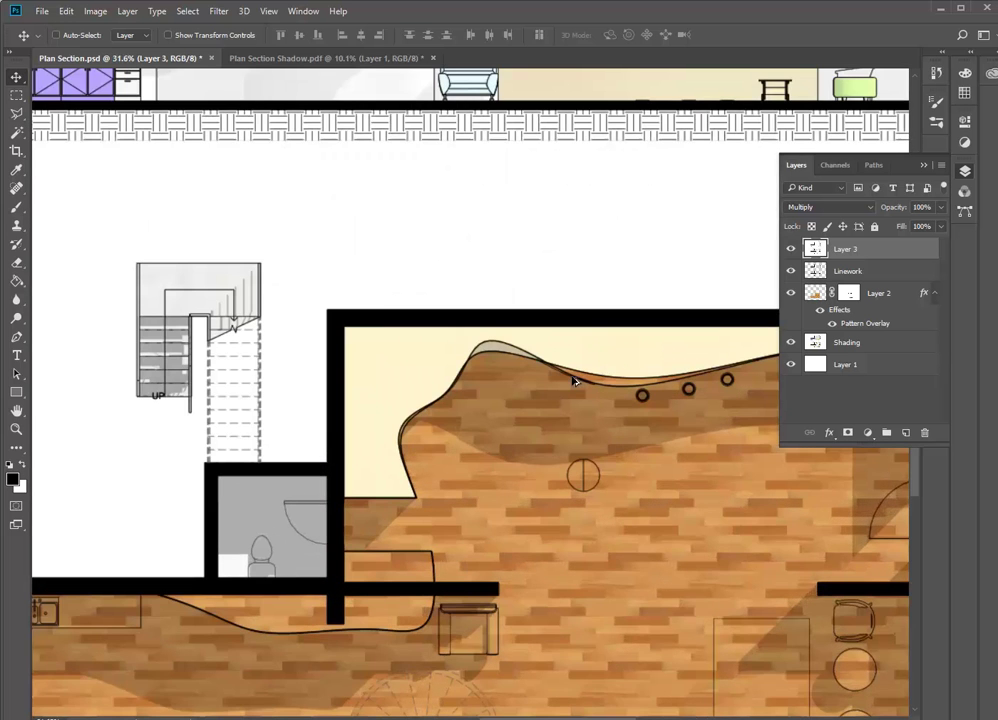
# Reduce the opacity of the Multiply shadow layer, Layer 3, to 90%.
pyautogui.keyDown('alt'); pyautogui.scroll(-4, 421, 507); pyautogui.keyUp('alt')
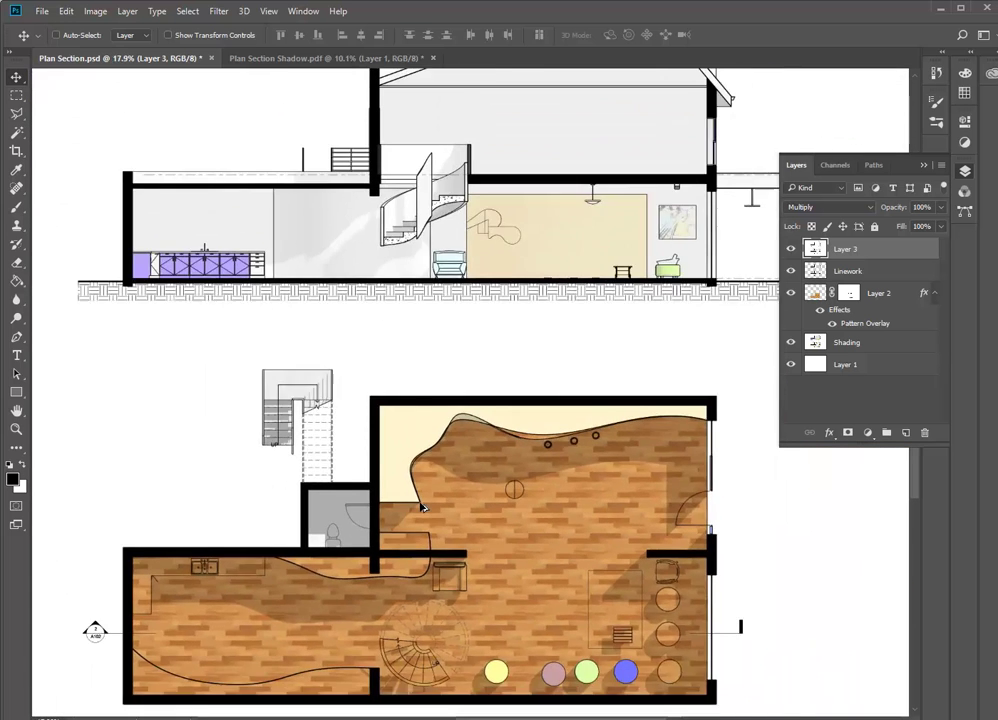
pyautogui.keyDown('alt'); pyautogui.scroll(1, 473, 665); pyautogui.keyUp('alt')
pyautogui.keyDown('alt'); pyautogui.scroll(1, 473, 665); pyautogui.keyUp('alt')
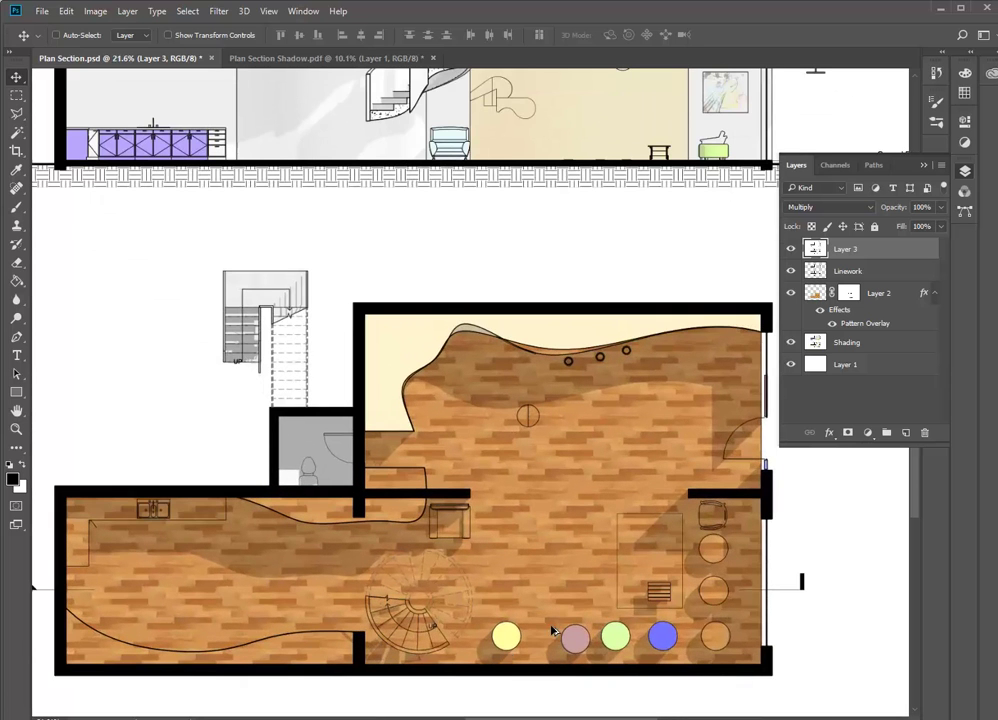
pyautogui.click(940, 208)
pyautogui.moveTo(940, 228); pyautogui.dragTo(930, 228)
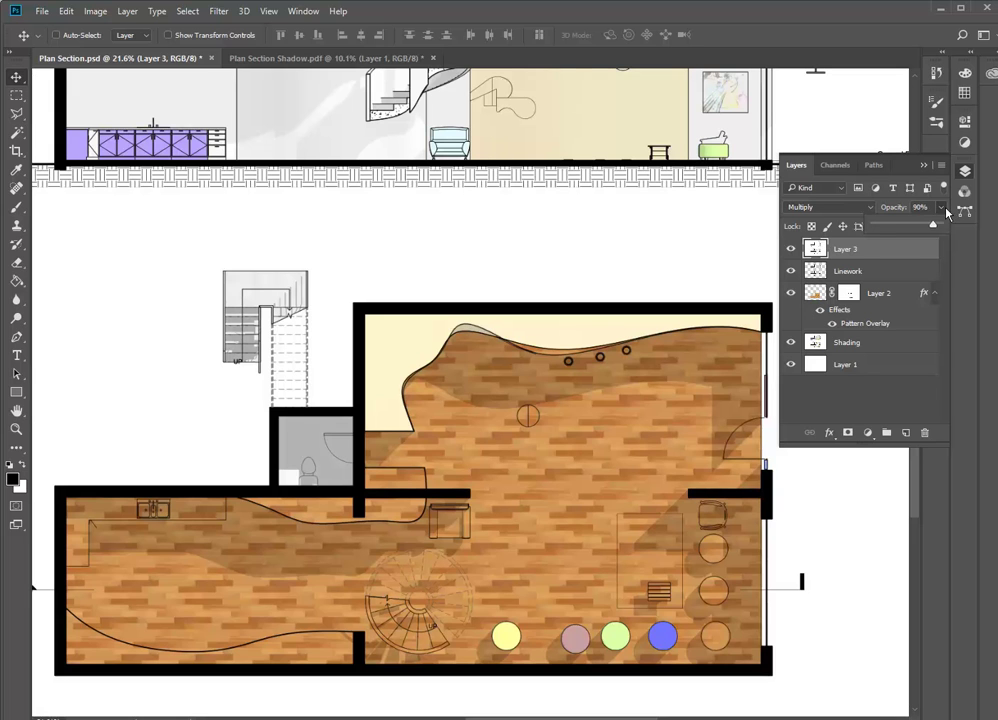
pyautogui.click(943, 208)
# Hide shadow Layer 3 and save Plan Section.psd.
pyautogui.click(42, 11)
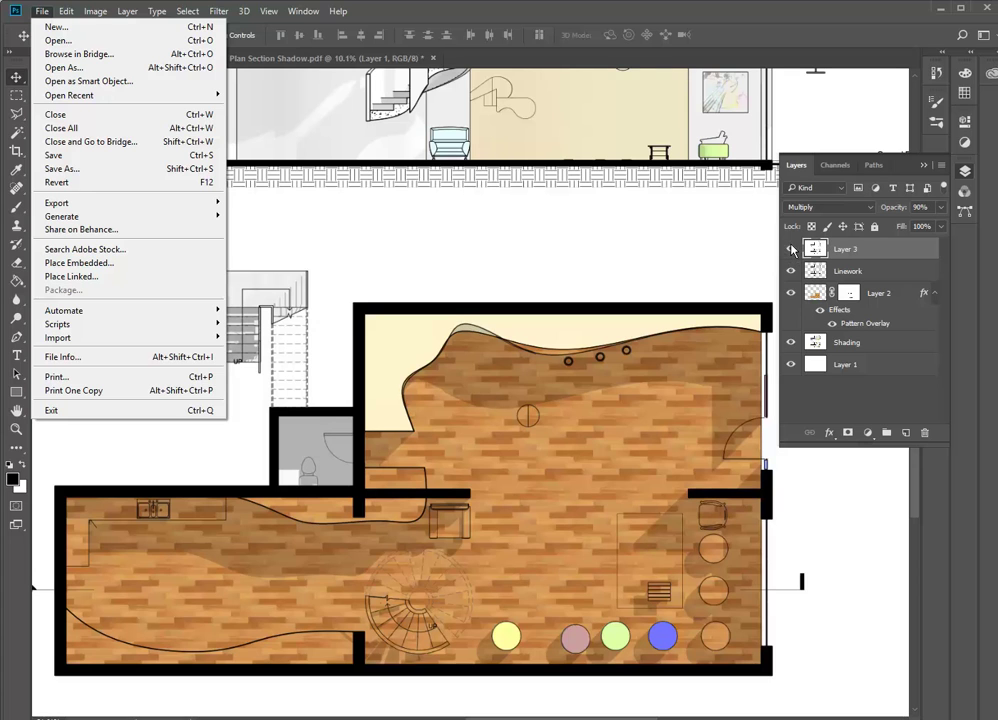
pyautogui.click(45, 13)
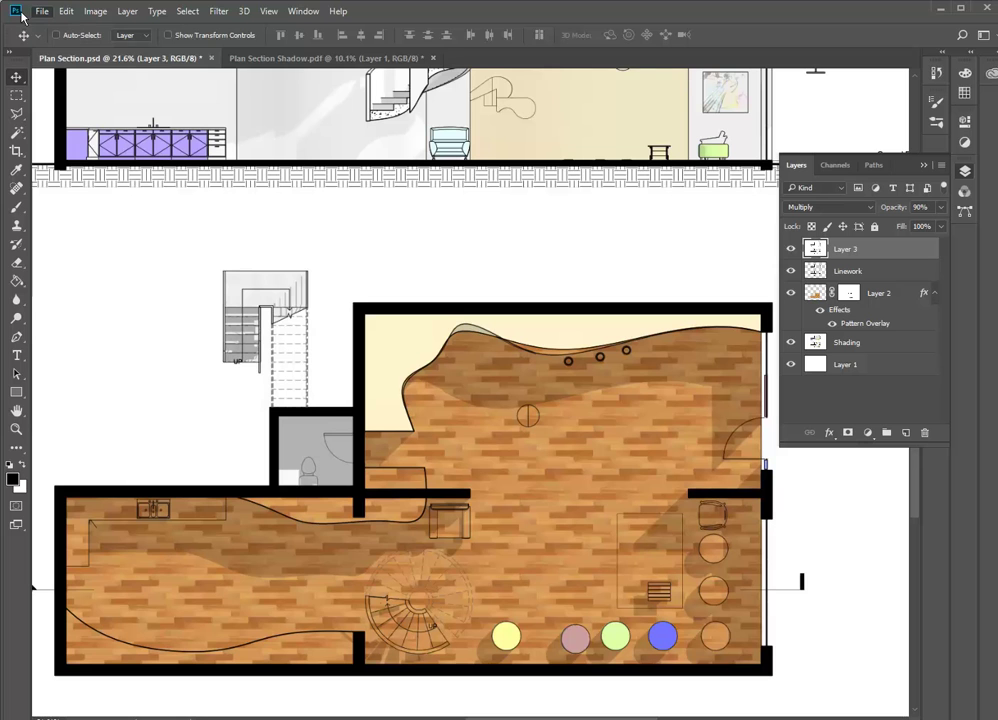
pyautogui.click(791, 249)
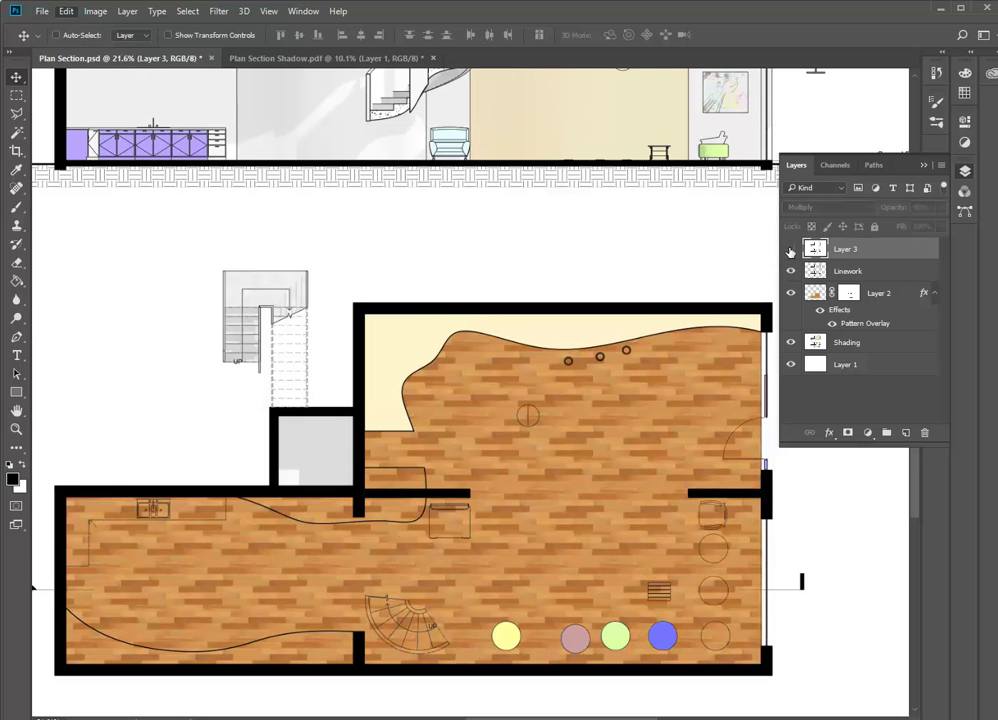
pyautogui.click(40, 12)
pyautogui.click(60, 156)
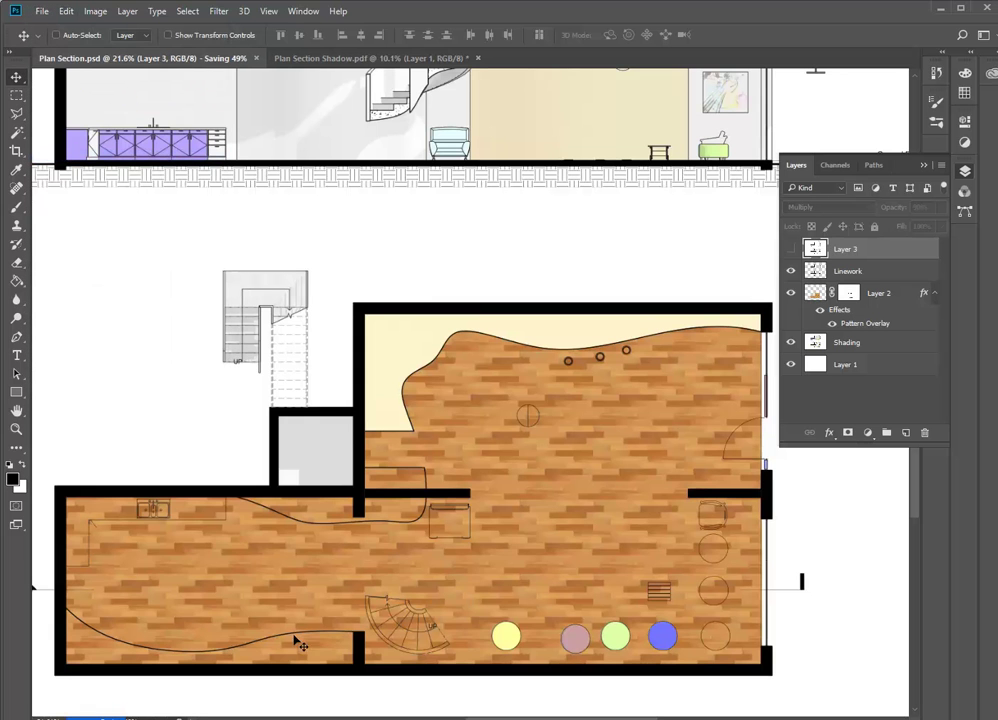
# Launch Adobe InDesign CC 2018 and open the recent document Mona-Vale.indd.
pyautogui.press('super')
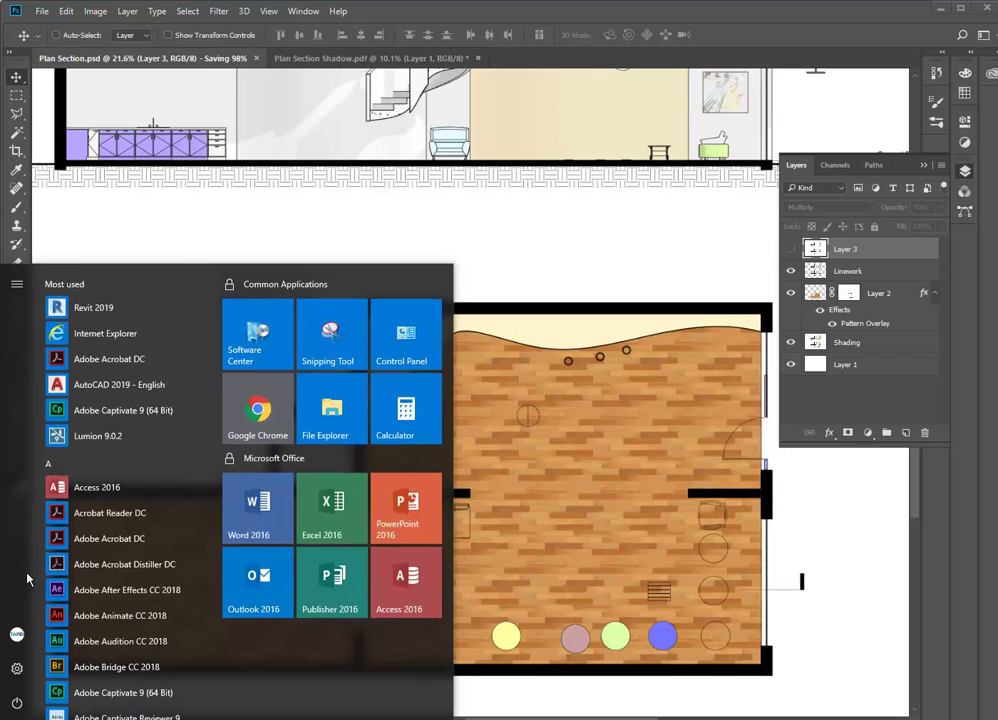
pyautogui.scroll(-3, 80, 356)
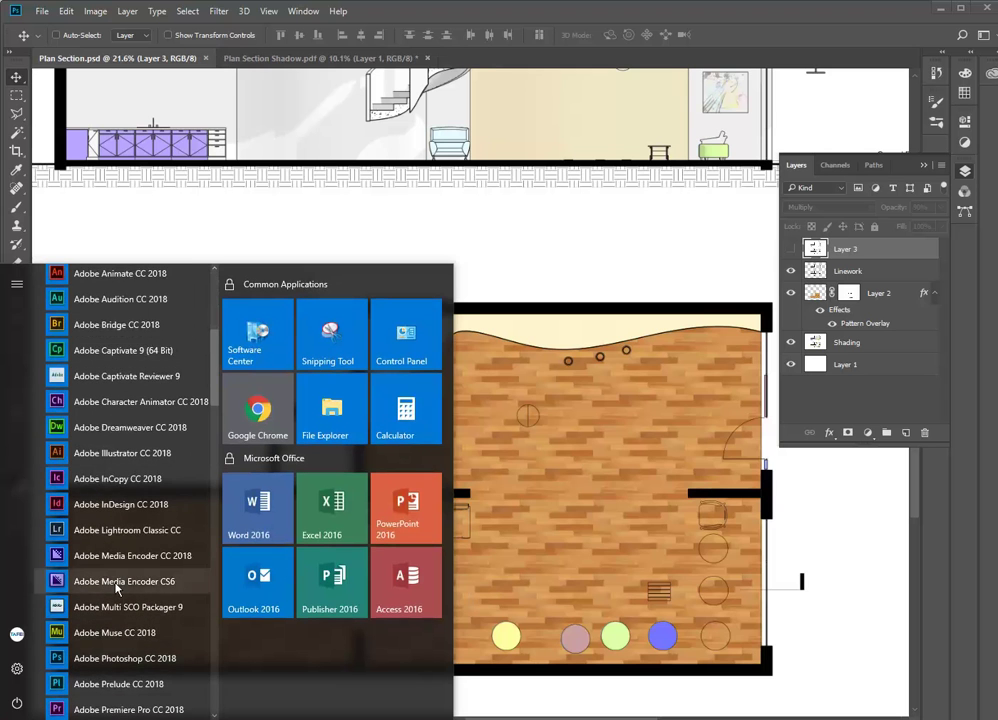
pyautogui.scroll(-2, 115, 587)
pyautogui.scroll(1, 111, 461)
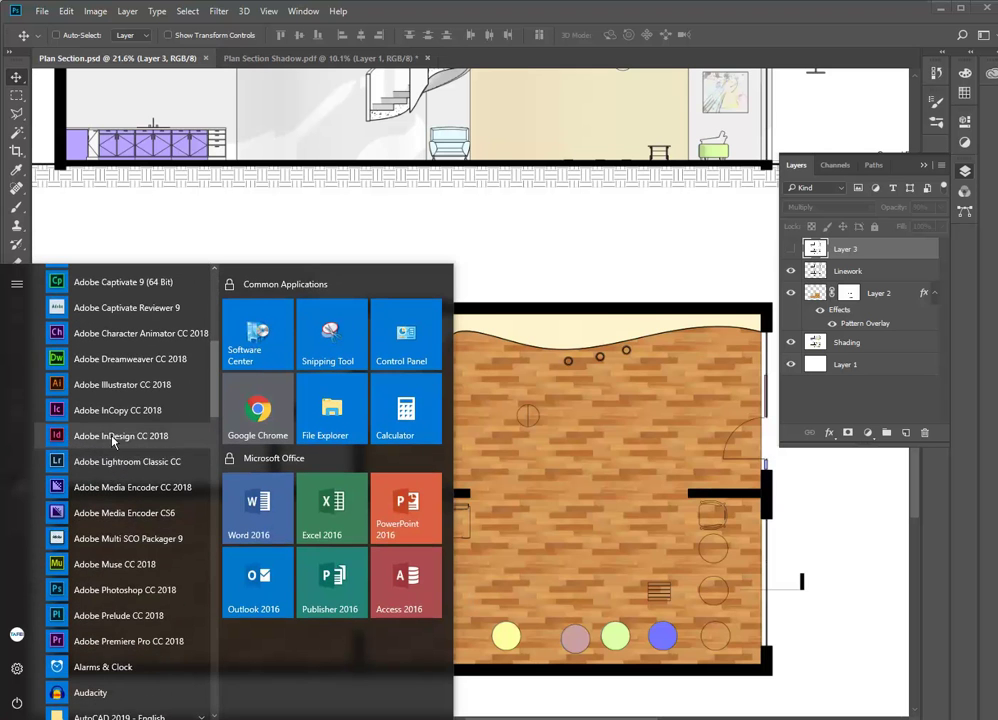
pyautogui.click(110, 436)
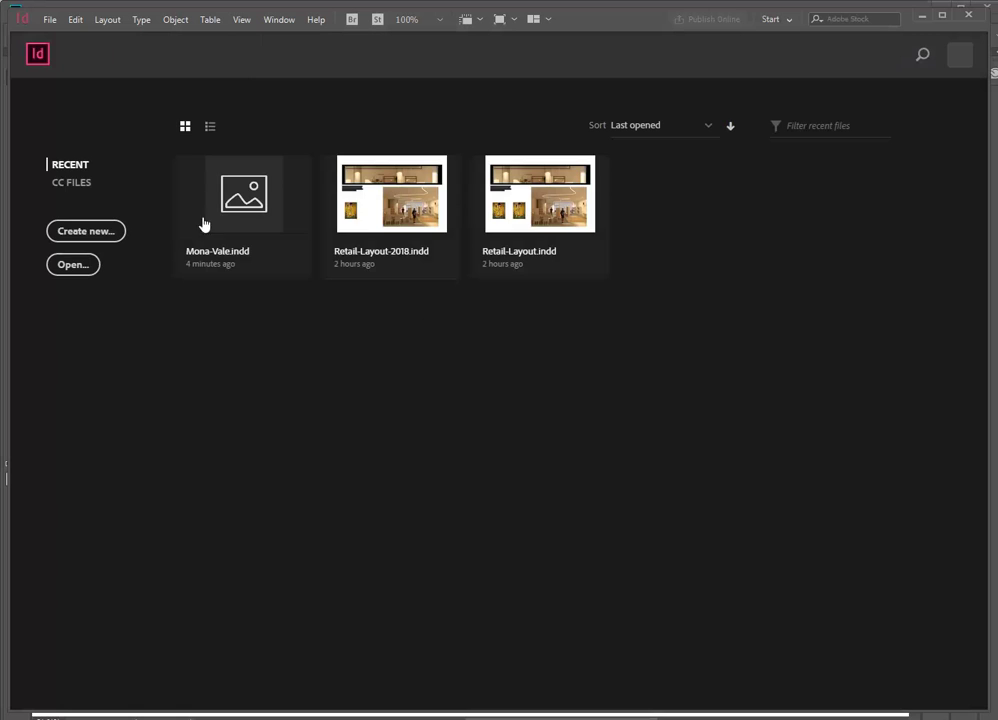
pyautogui.click(220, 203)
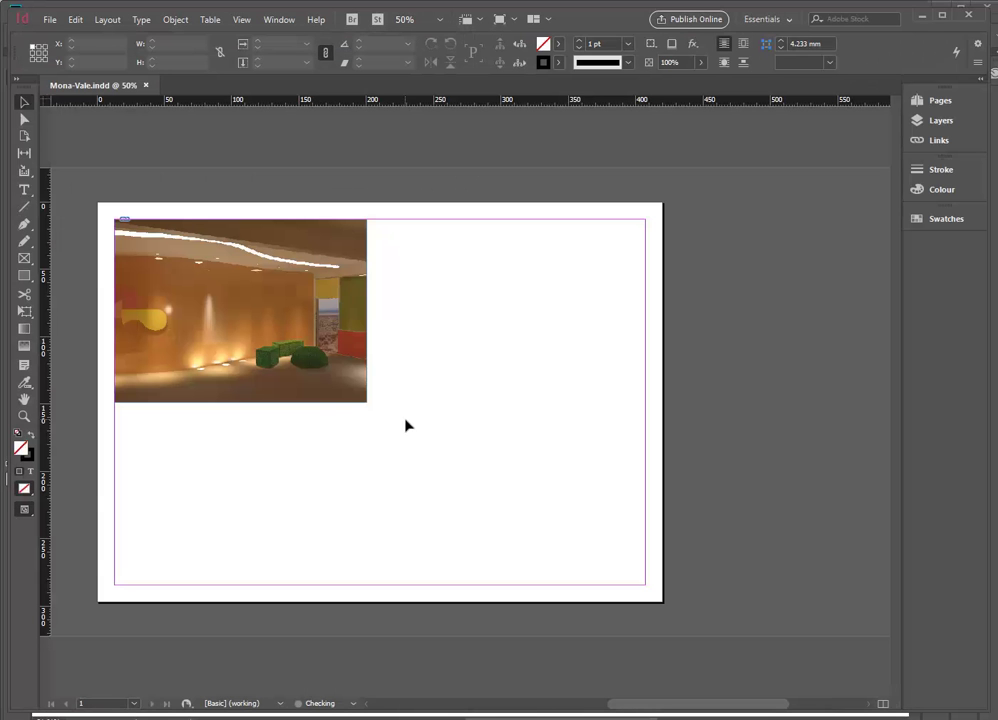
# Move the interior rendering across the page to the upper-right corner of the margins.
pyautogui.click(196, 361)
pyautogui.moveTo(196, 361); pyautogui.dragTo(479, 367)
pyautogui.click(187, 214)
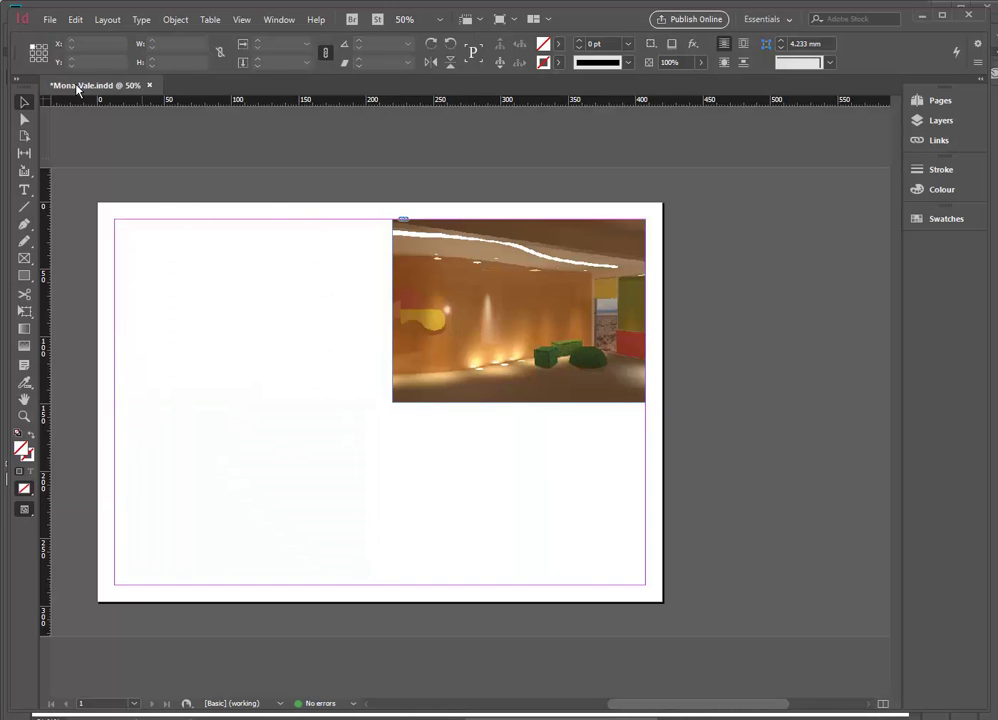
# Place the Photoshop file Plan Section from the Revit Mona Vale folder on the page at full size.
pyautogui.click(49, 20)
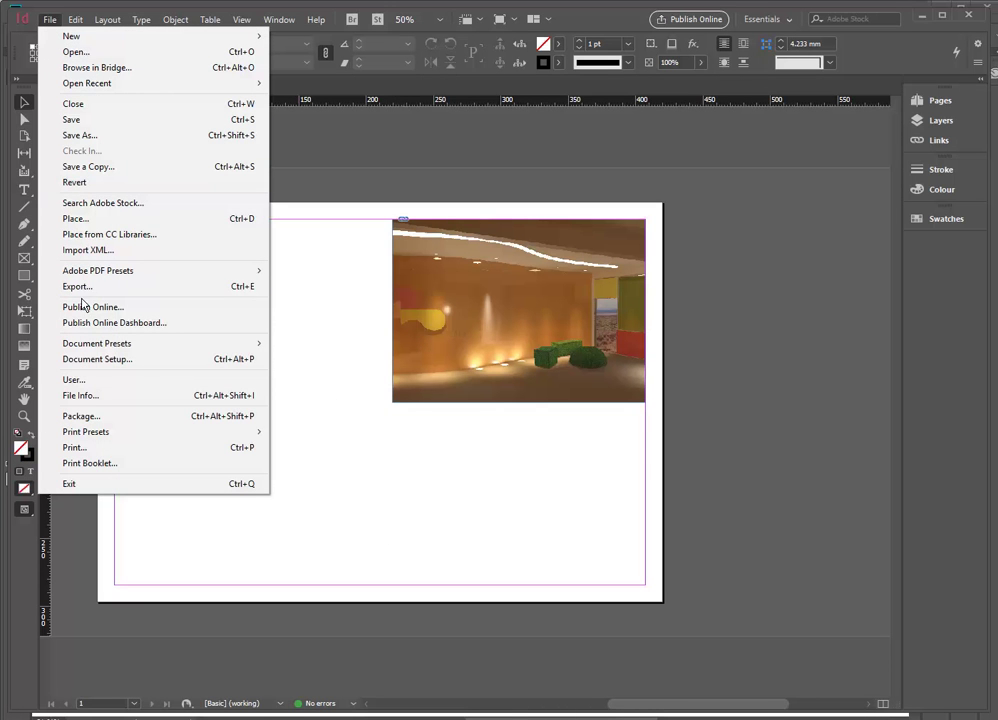
pyautogui.click(82, 221)
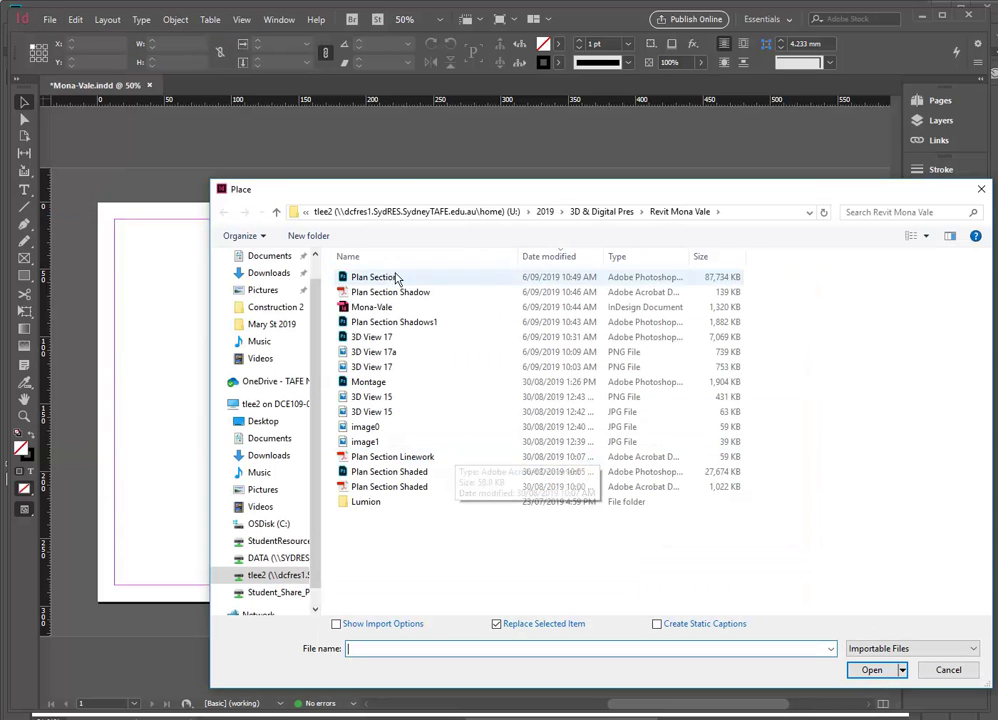
pyautogui.click(401, 283)
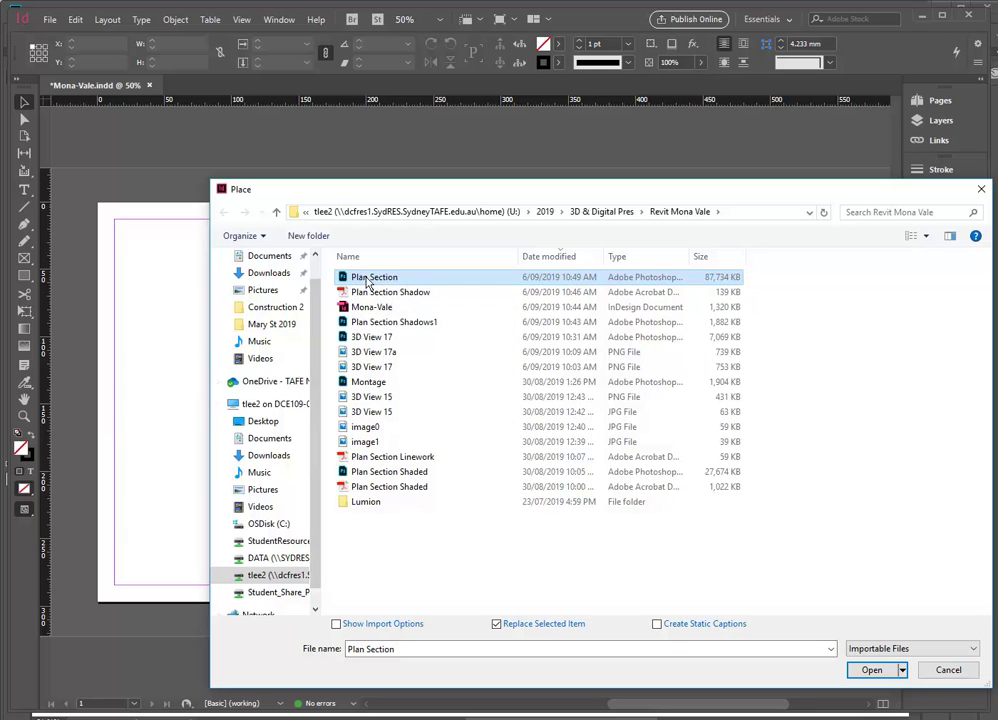
pyautogui.press('Return')
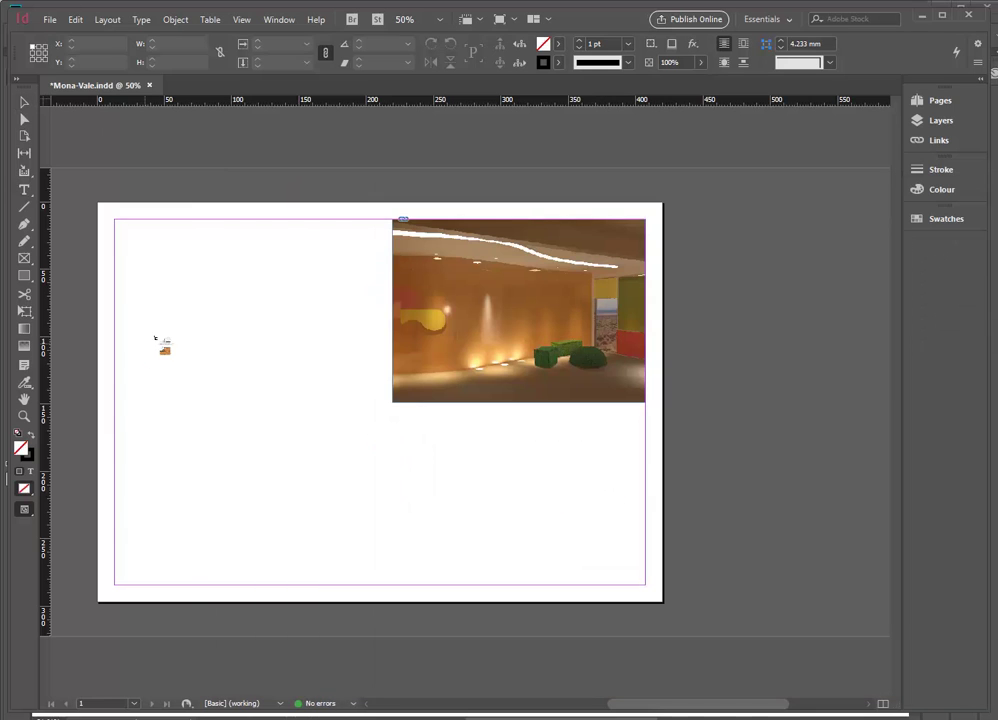
pyautogui.click(131, 318)
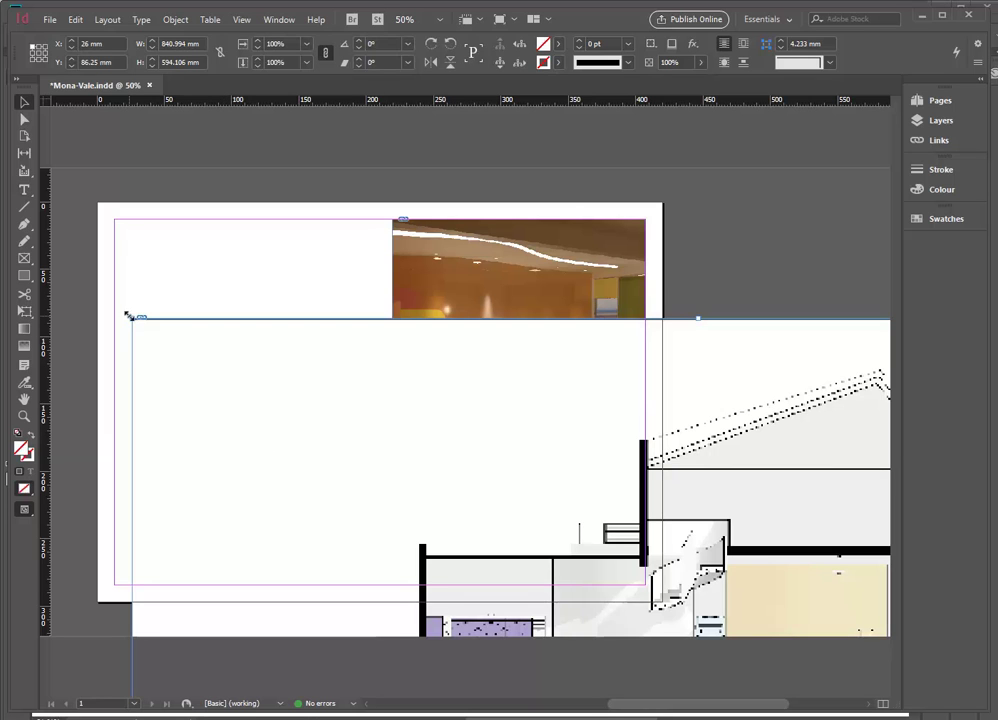
# Scale the placed plan and section proportionally down to about 273 × 193 mm and position it beside the interior rendering.
pyautogui.moveTo(131, 318); pyautogui.dragTo(392, 502)
pyautogui.moveTo(530, 579); pyautogui.dragTo(258, 307)
pyautogui.keyDown('ctrl'); pyautogui.keyDown('shift'); pyautogui.moveTo(125, 240); pyautogui.dragTo(431, 446); pyautogui.keyUp('shift'); pyautogui.keyUp('ctrl')
pyautogui.moveTo(196, 312); pyautogui.dragTo(216, 305)
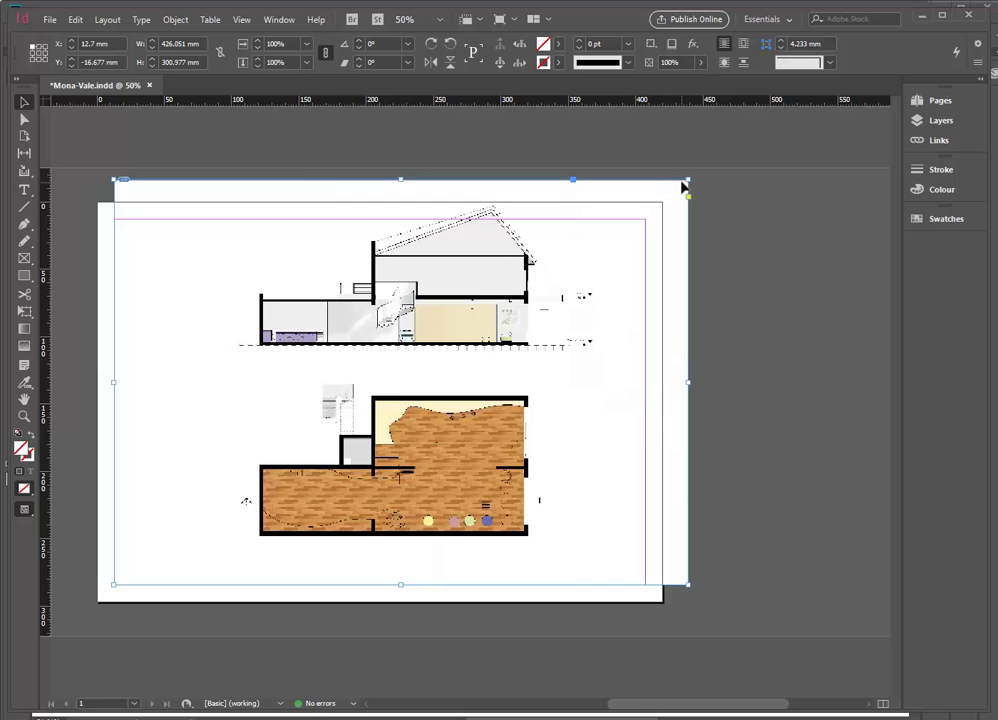
pyautogui.keyDown('ctrl'); pyautogui.keyDown('shift'); pyautogui.moveTo(688, 180); pyautogui.dragTo(411, 374); pyautogui.keyUp('shift'); pyautogui.keyUp('ctrl')
pyautogui.moveTo(357, 512); pyautogui.dragTo(369, 355)
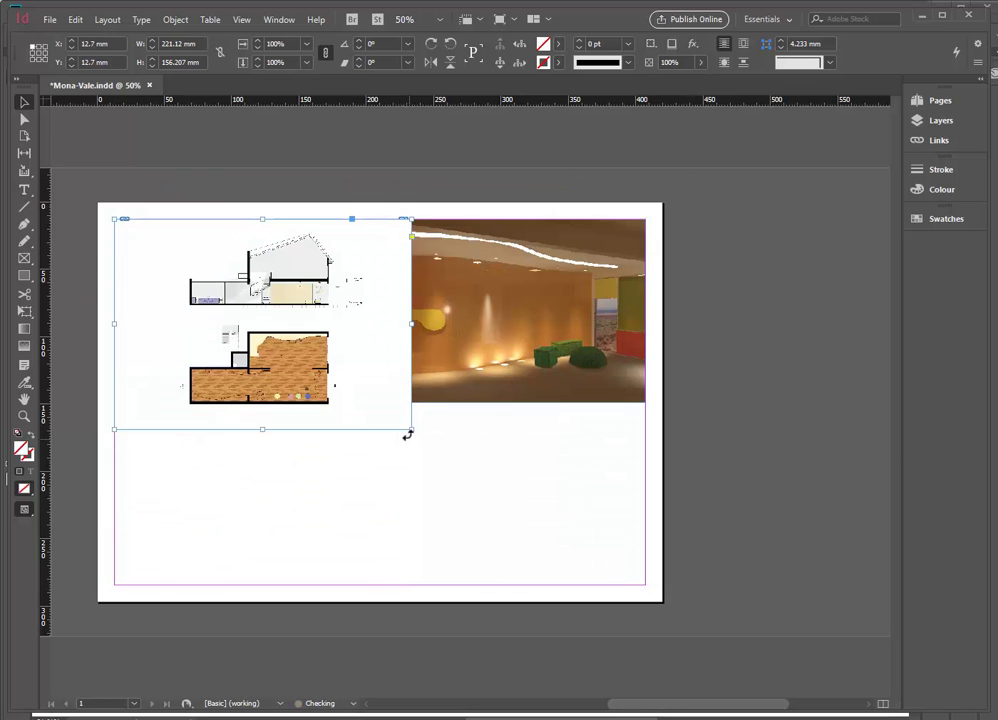
pyautogui.keyDown('ctrl'); pyautogui.keyDown('shift'); pyautogui.moveTo(411, 429); pyautogui.dragTo(422, 453); pyautogui.keyUp('shift'); pyautogui.keyUp('ctrl')
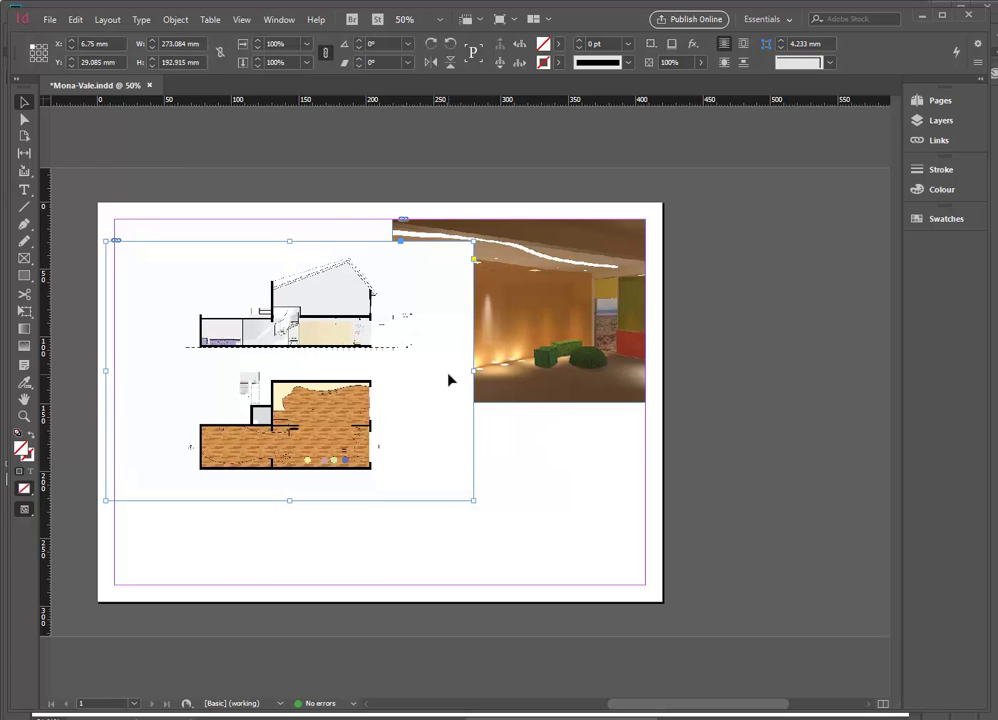
# Crop the plan drawing's frame from both sides, then align it to the upper-left margin corner at about 206.5 × 219.8 mm.
pyautogui.moveTo(473, 370); pyautogui.dragTo(419, 368)
pyautogui.moveTo(107, 372); pyautogui.dragTo(175, 370)
pyautogui.moveTo(261, 276); pyautogui.dragTo(200, 254)
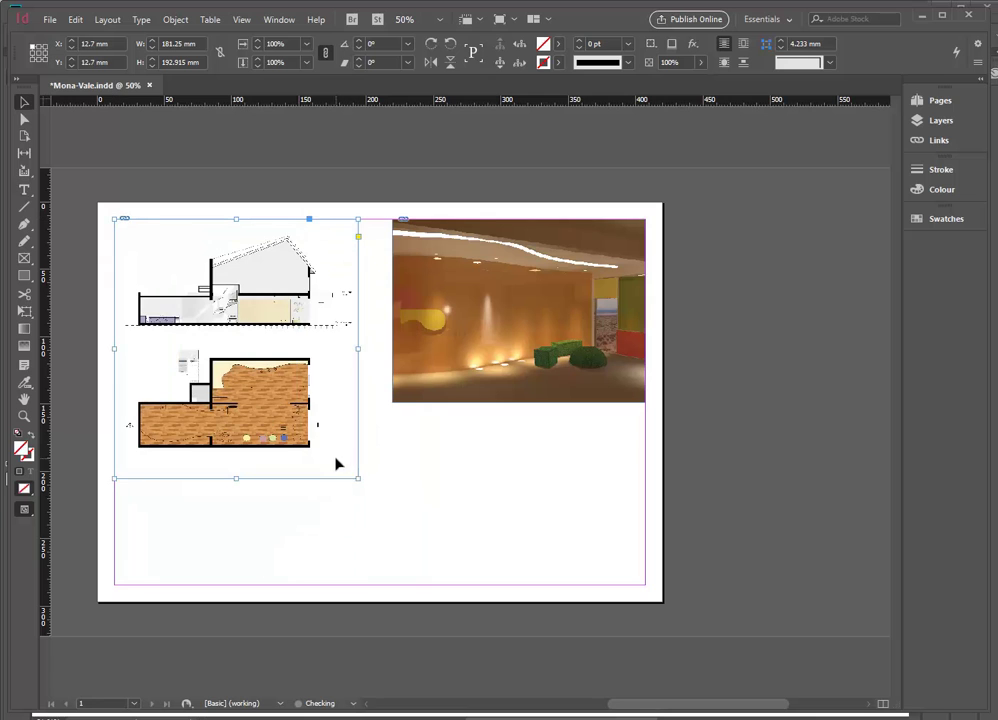
pyautogui.moveTo(357, 480); pyautogui.dragTo(384, 518)
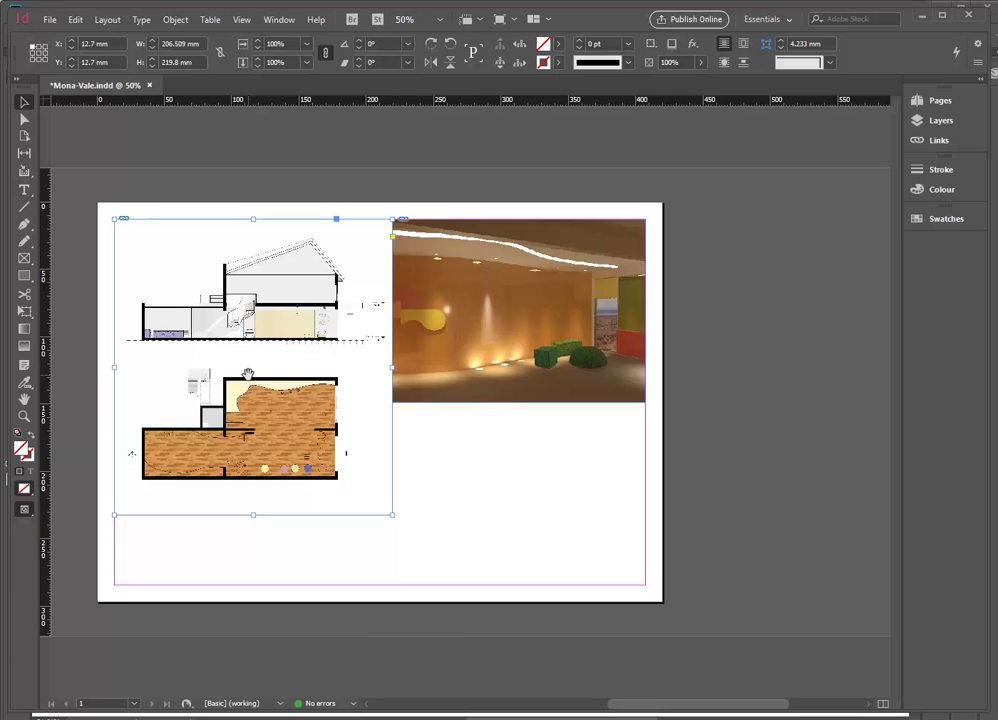
pyautogui.click(492, 571)
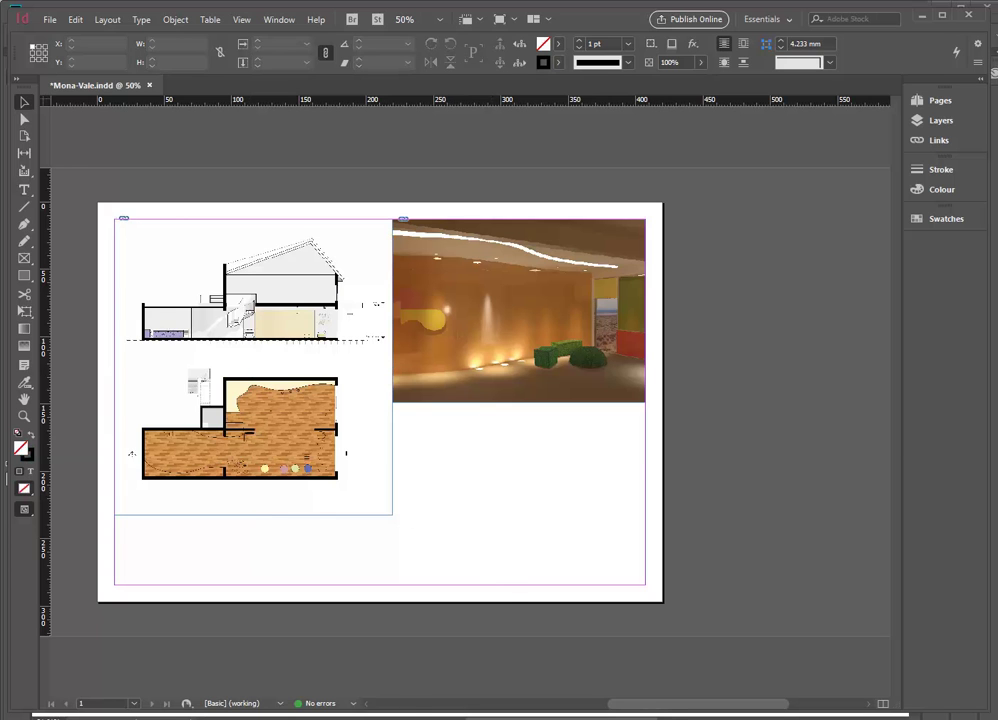
# Switch to Photoshop, compare the drawing with and without Layer 3, leave the shadows shown, and save Plan Section.psd.
pyautogui.moveTo(437, 718)
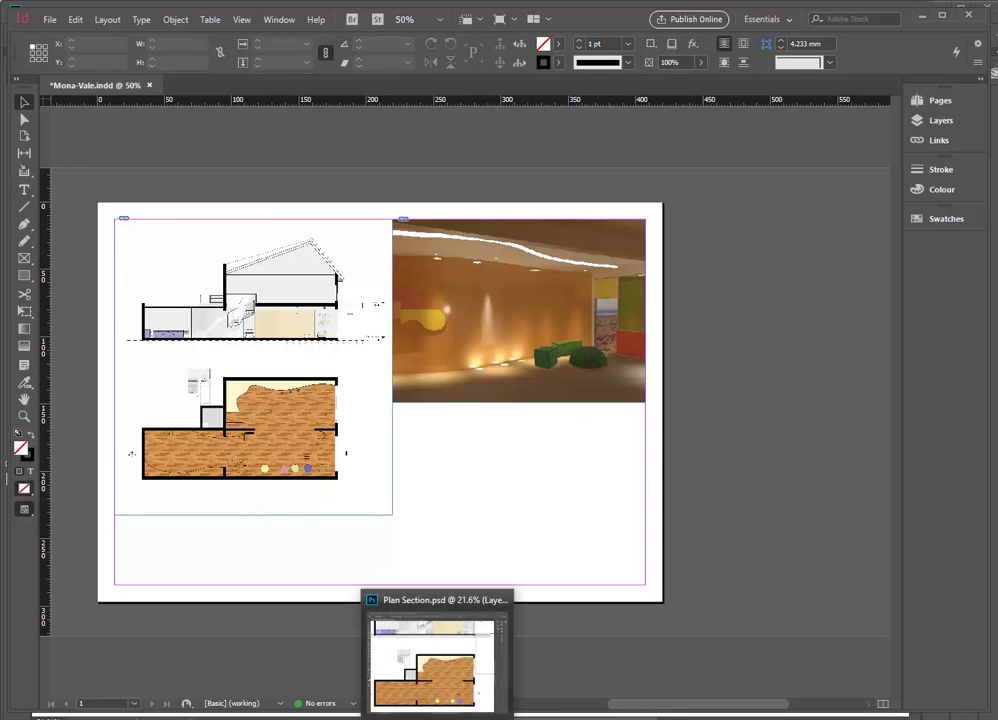
pyautogui.click(435, 660)
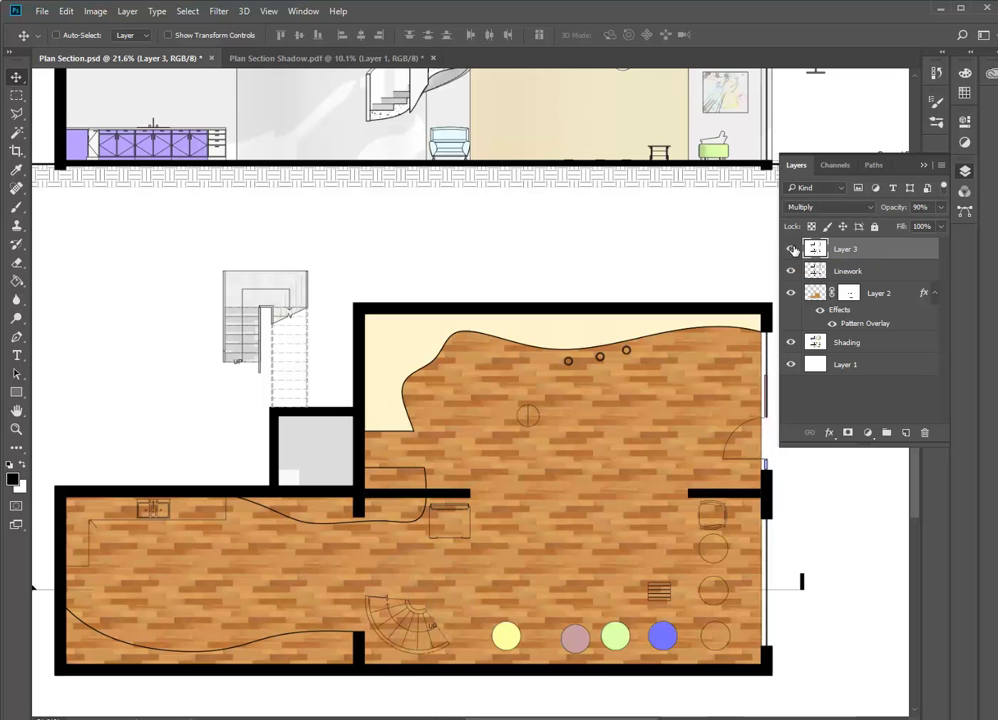
pyautogui.click(792, 249)
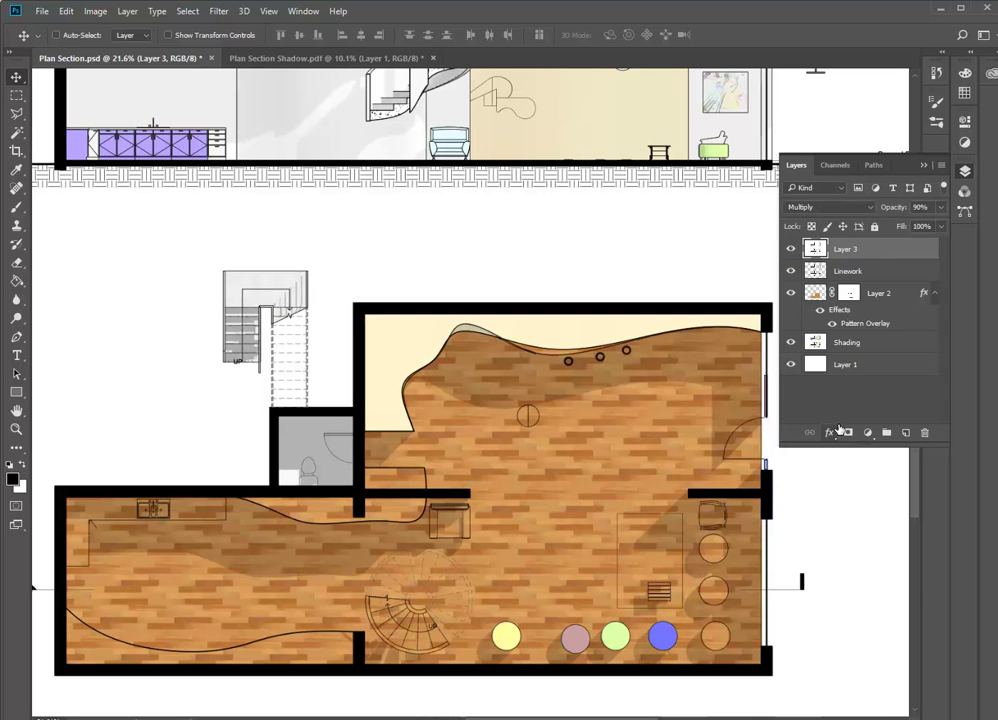
pyautogui.click(792, 249)
pyautogui.click(792, 249)
pyautogui.click(792, 249)
pyautogui.click(792, 249)
pyautogui.click(41, 12)
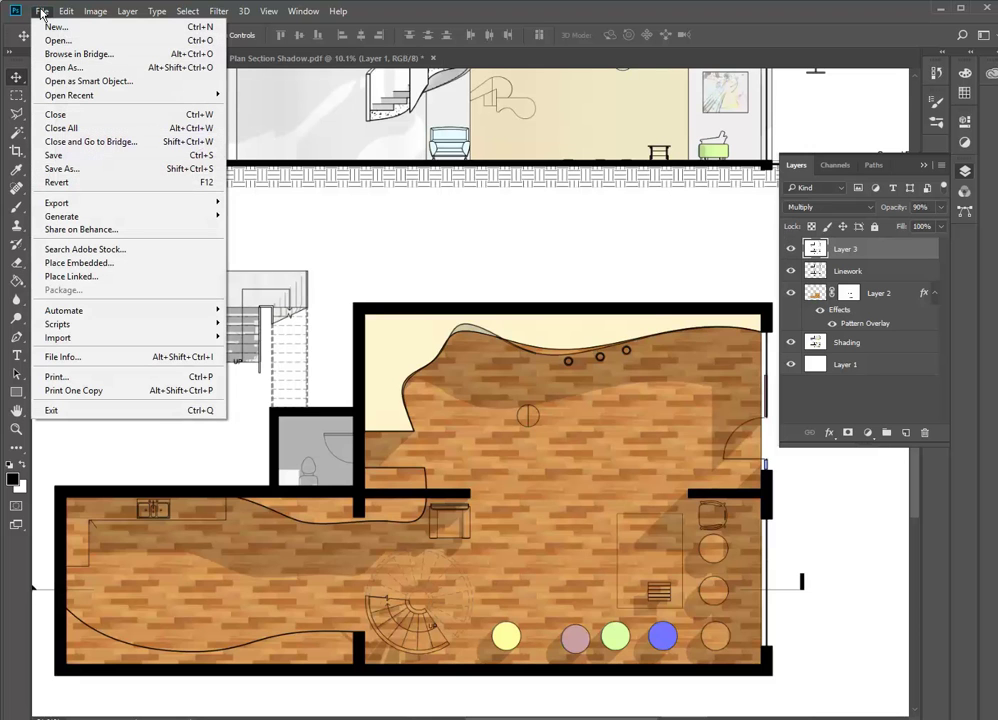
pyautogui.click(60, 155)
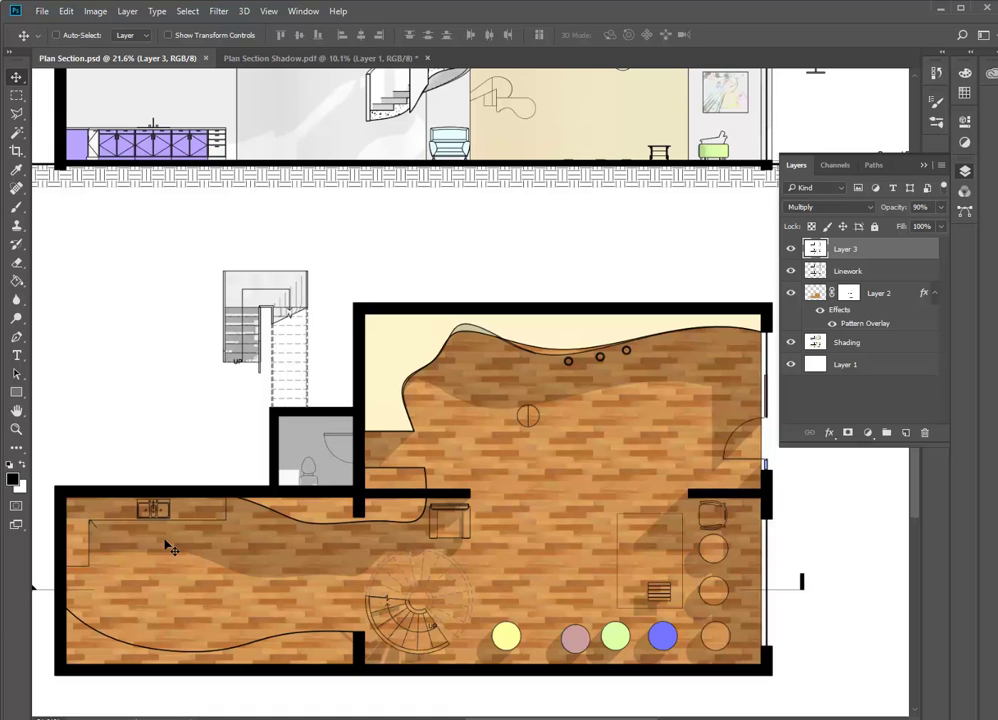
# Toggle the wood-floor Layer 2 off and on to compare, leave it visible, and save Plan Section.psd again.
pyautogui.click(793, 293)
pyautogui.click(793, 293)
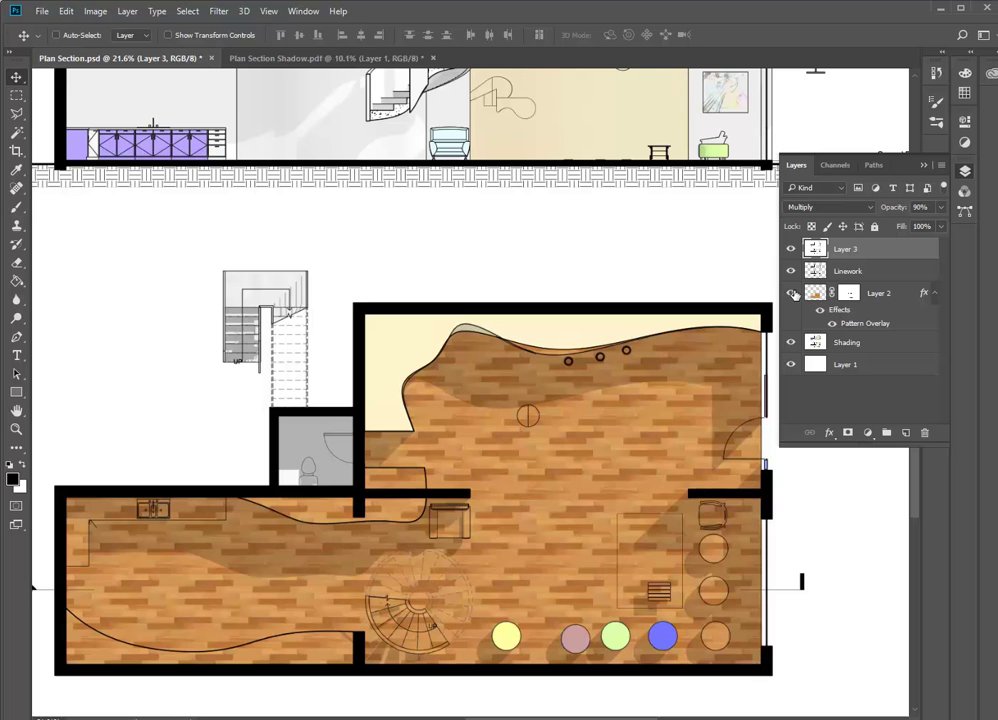
pyautogui.click(793, 293)
pyautogui.click(793, 293)
pyautogui.click(42, 12)
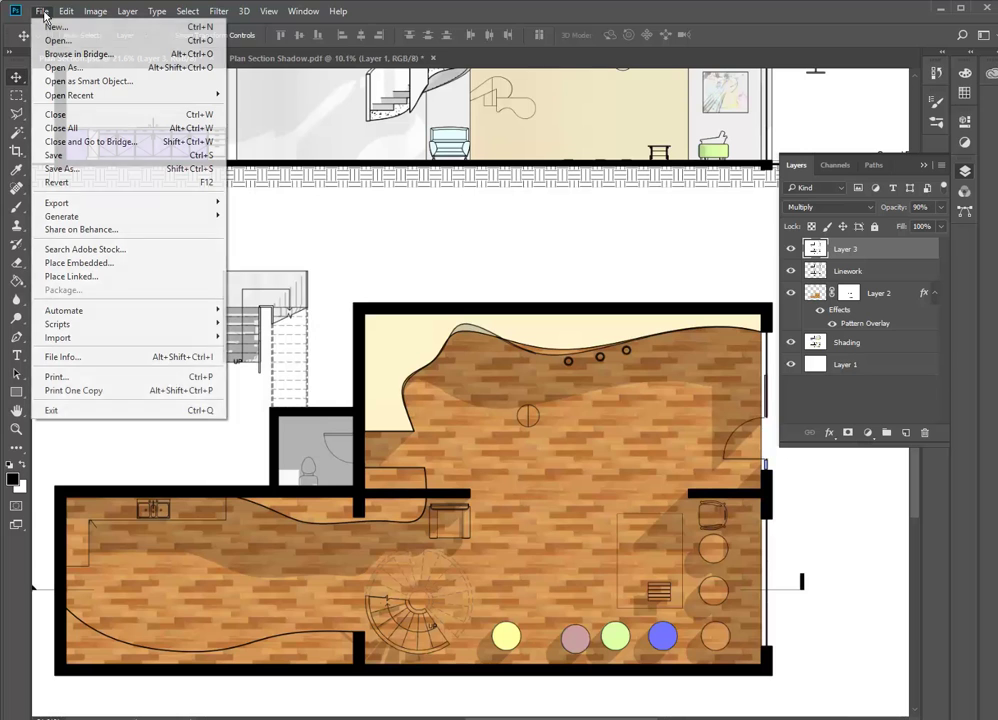
pyautogui.click(50, 156)
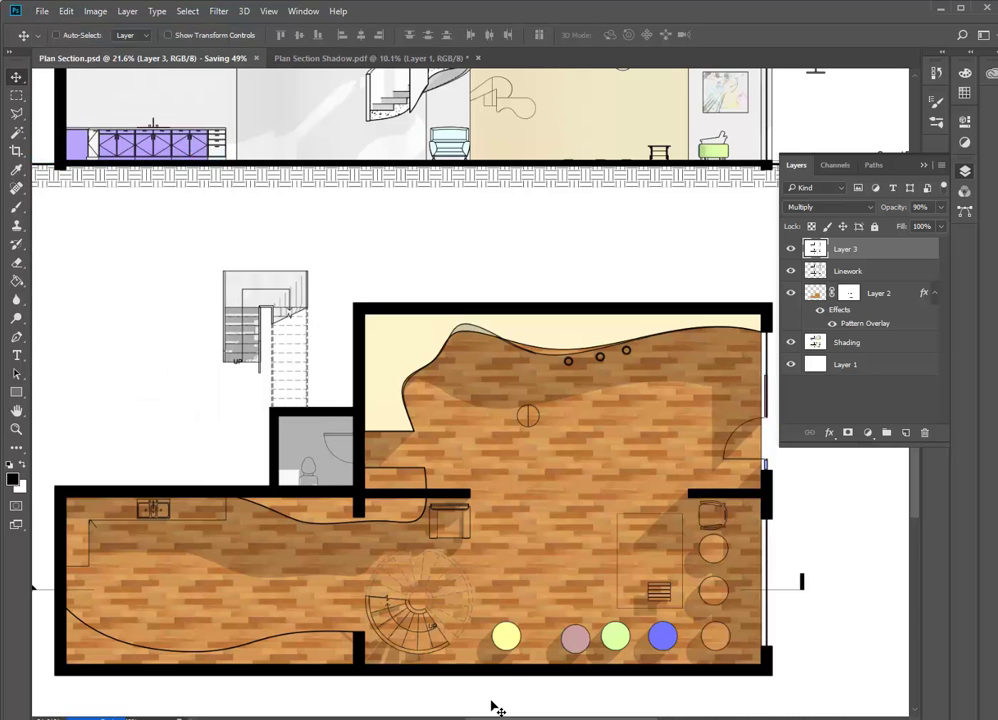
# Switch to InDesign, fit the page in the window, and update the modified Plan Section.psd link.
pyautogui.click(465, 719)
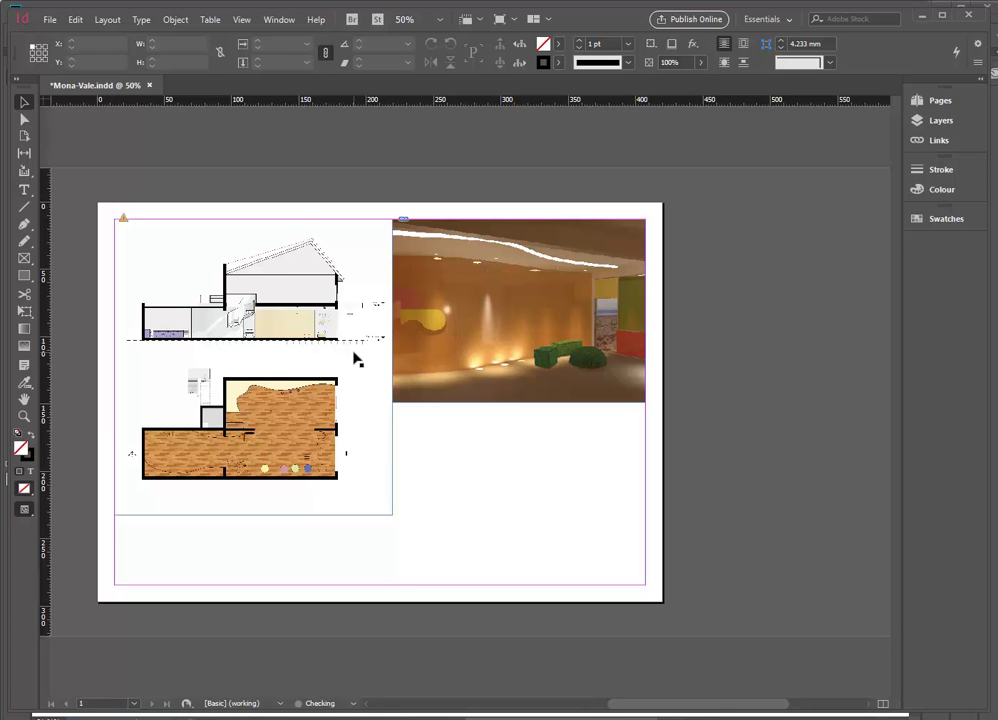
pyautogui.hotkey('ctrl', '0')
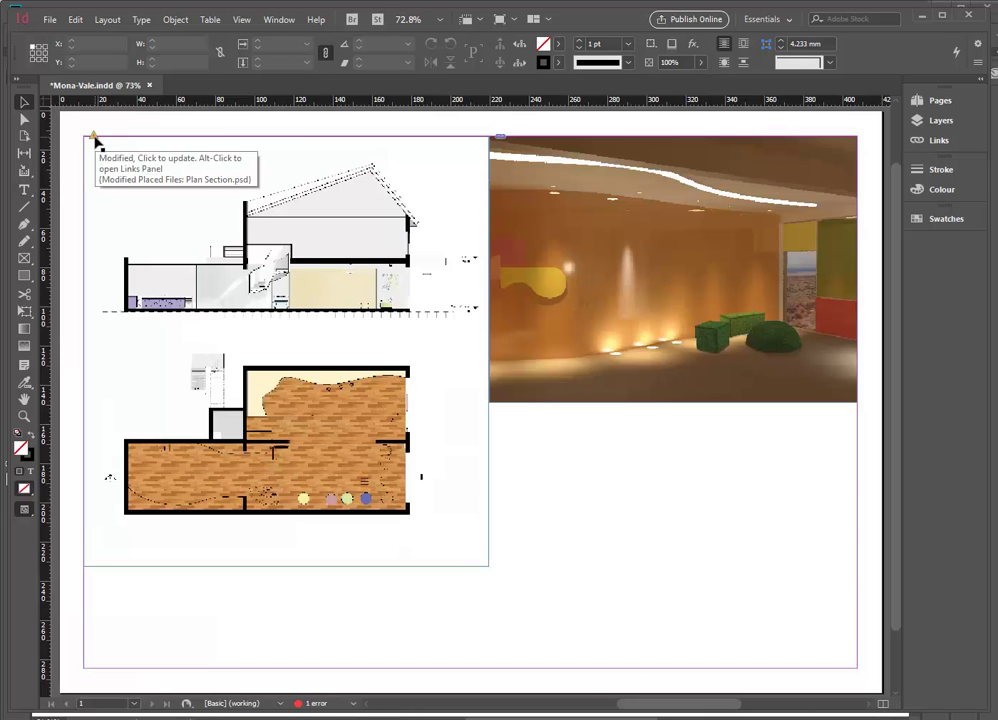
pyautogui.click(95, 140)
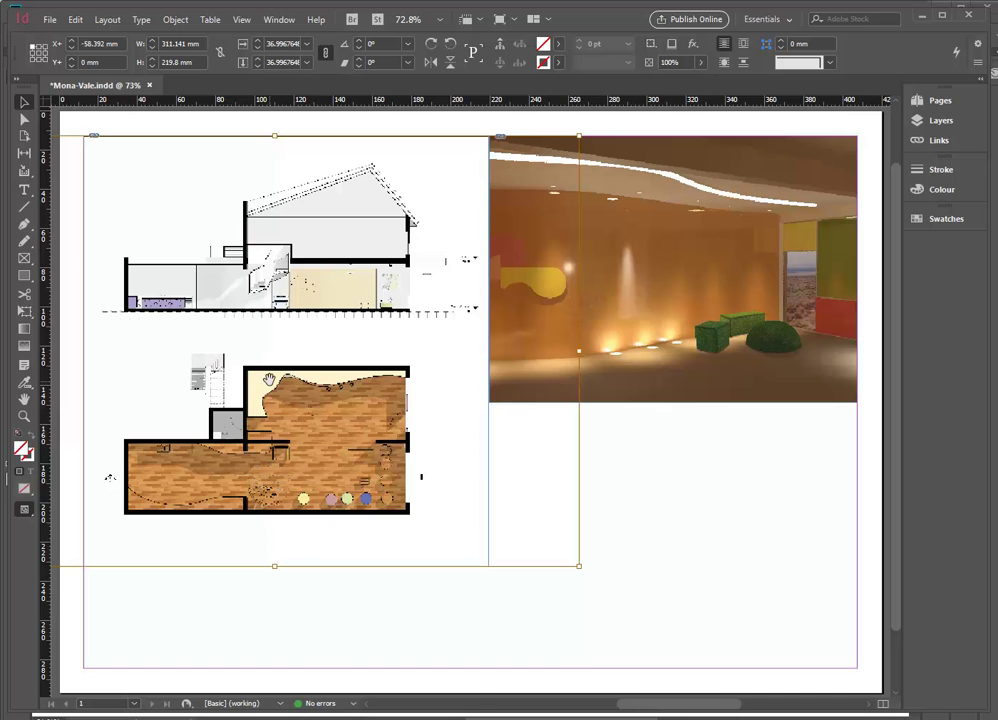
# Set the placed plan and section drawing to High Quality Display, inspect its detail up close, and fit the page in the window.
pyautogui.rightClick(265, 337)
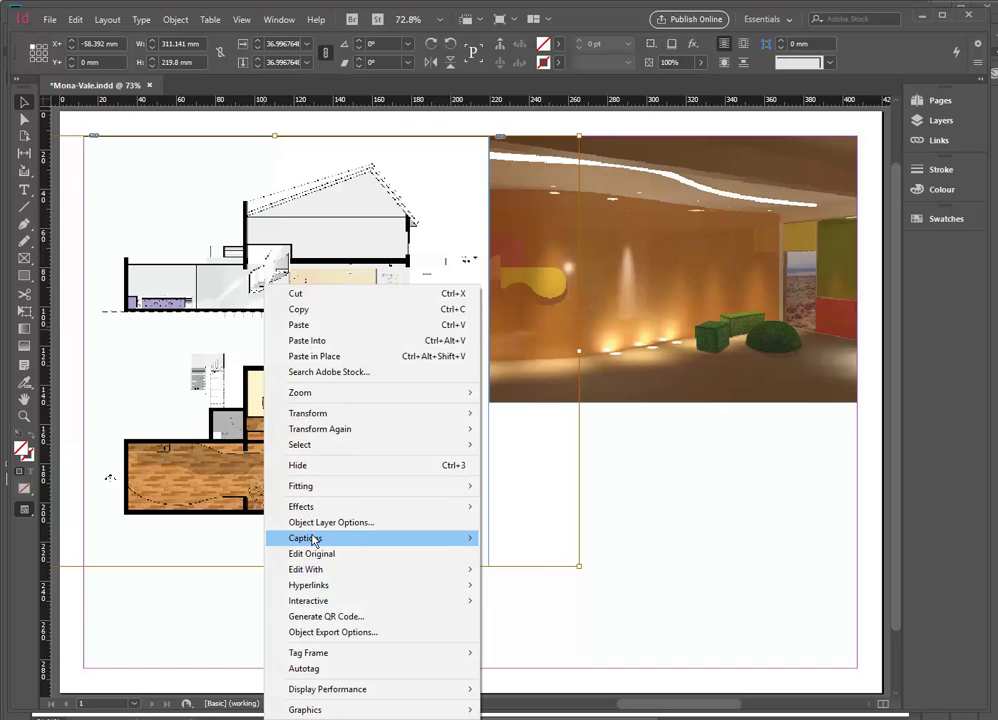
pyautogui.moveTo(346, 698)
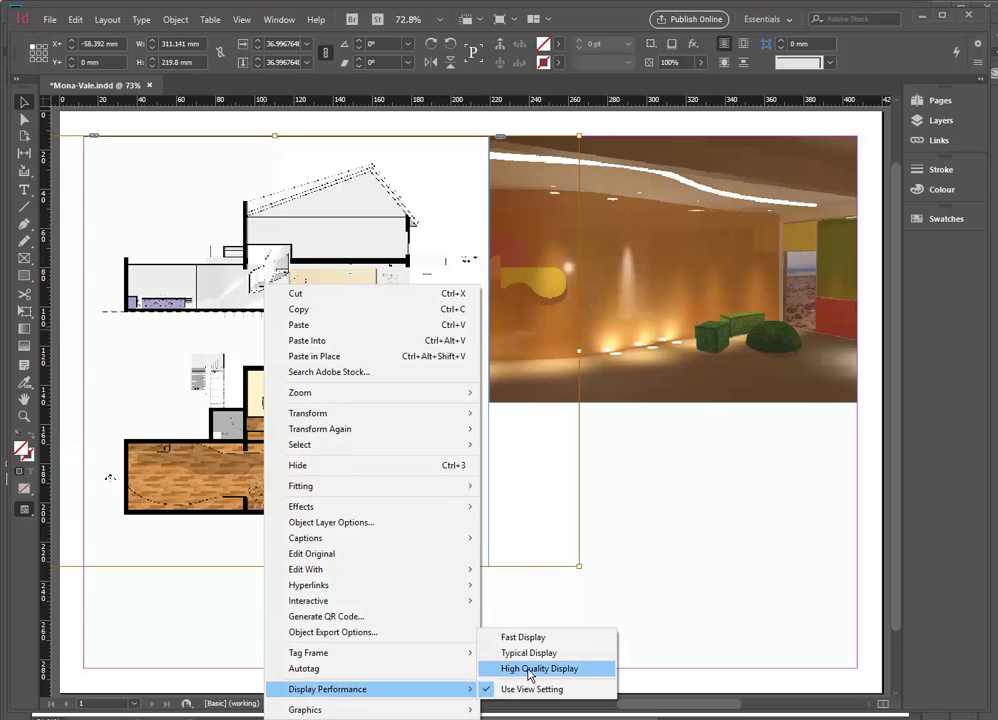
pyautogui.click(529, 670)
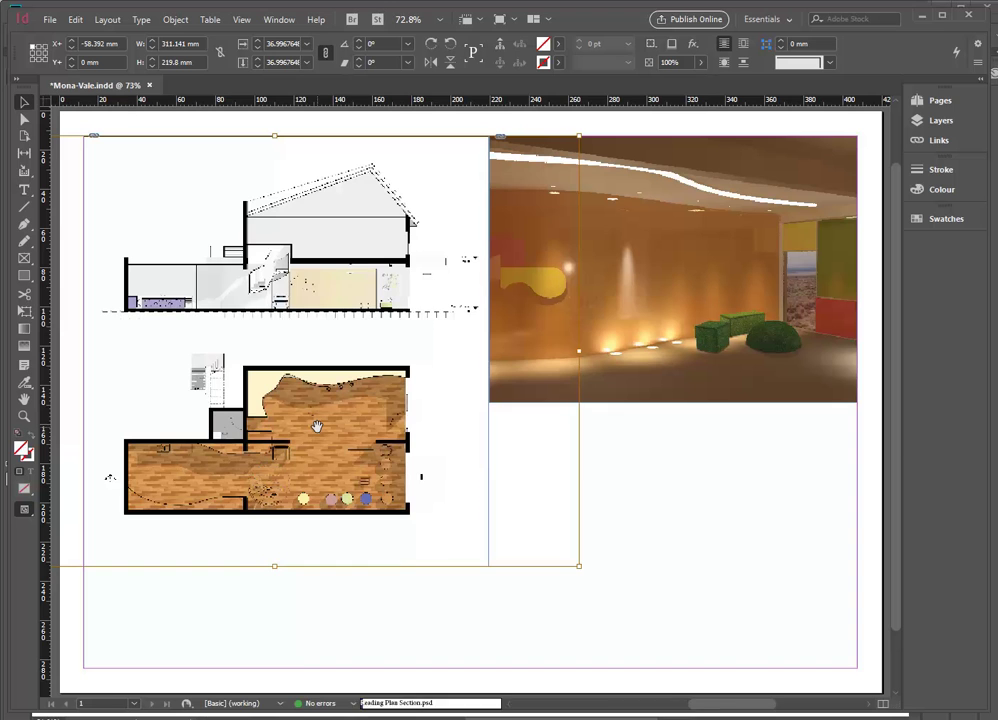
pyautogui.keyDown('alt'); pyautogui.scroll(6, 302, 451); pyautogui.keyUp('alt')
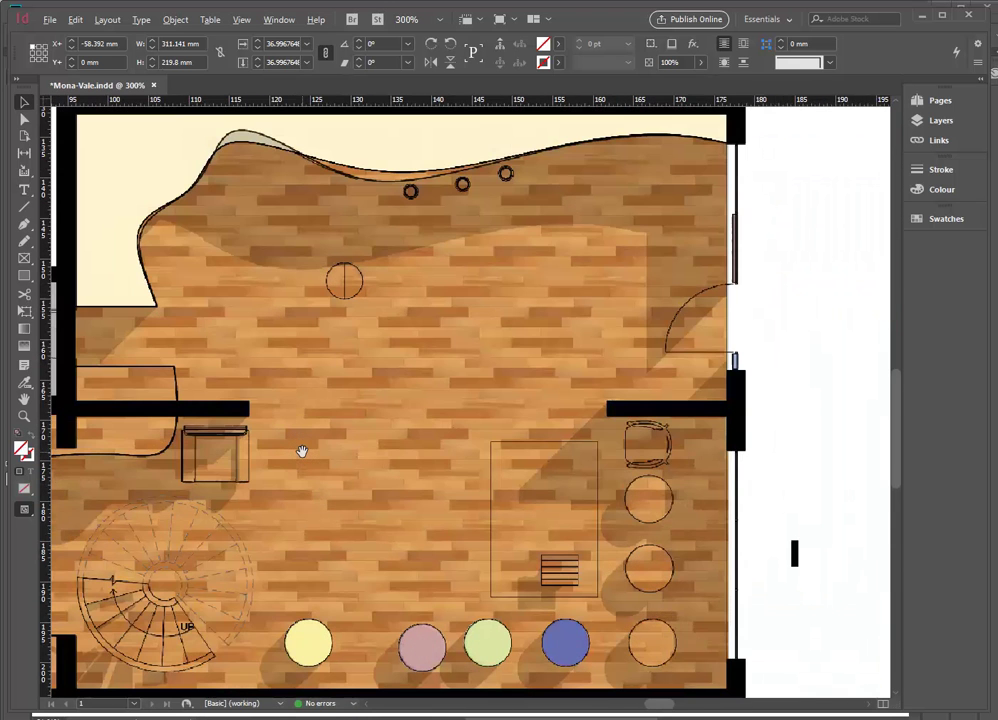
pyautogui.keyDown('alt'); pyautogui.scroll(-2, 302, 451); pyautogui.keyUp('alt')
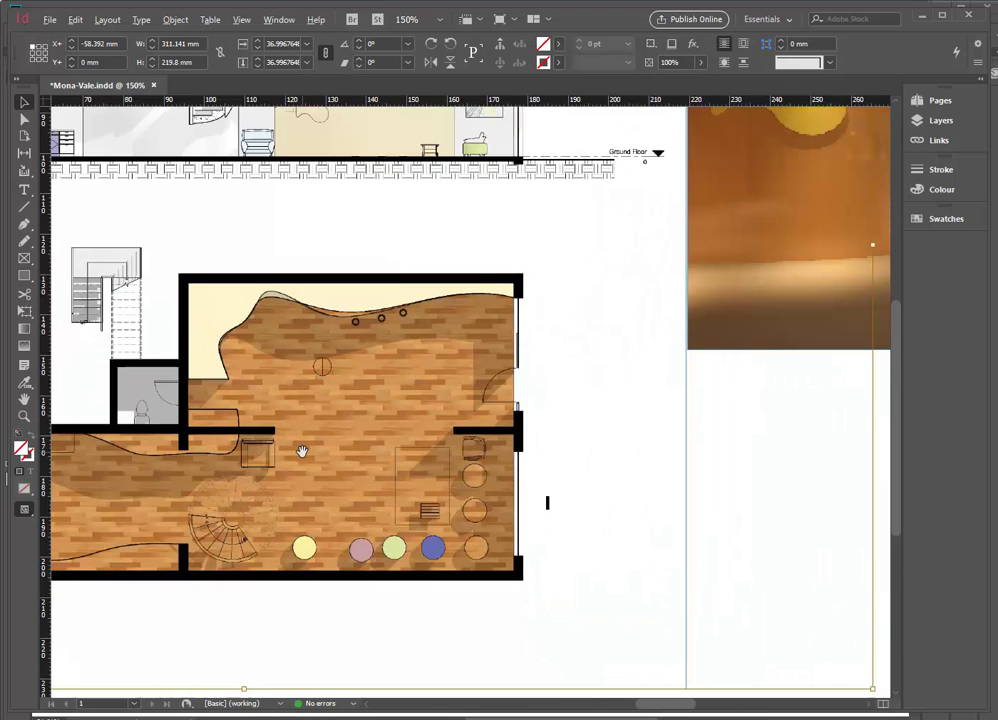
pyautogui.keyDown('alt'); pyautogui.scroll(-1, 302, 451); pyautogui.keyUp('alt')
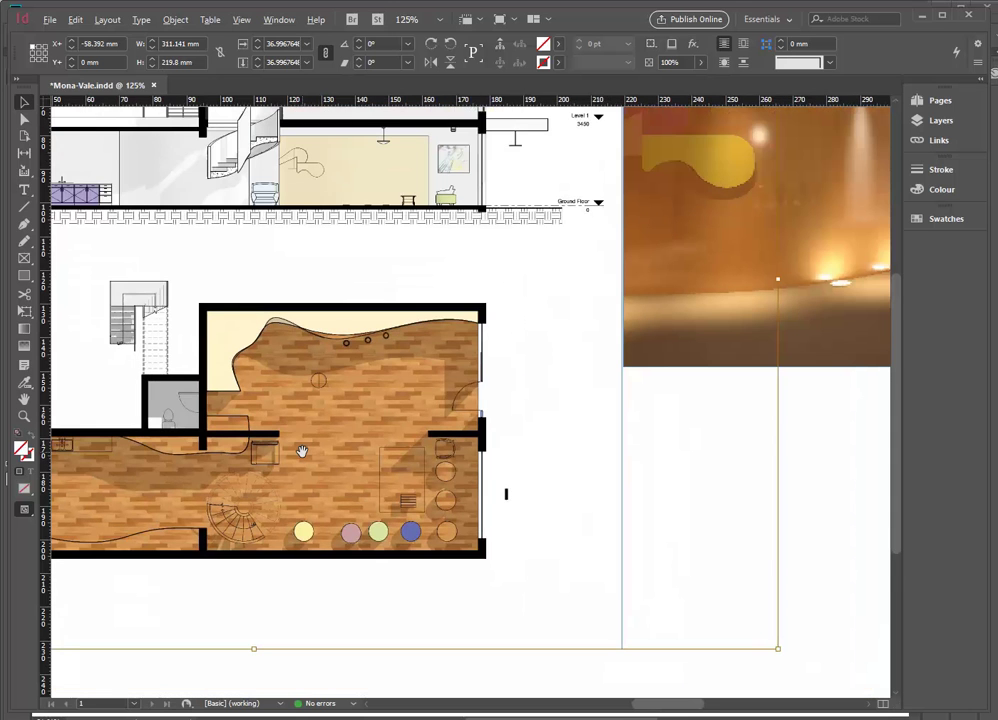
pyautogui.keyDown('alt'); pyautogui.scroll(-4, 302, 451); pyautogui.keyUp('alt')
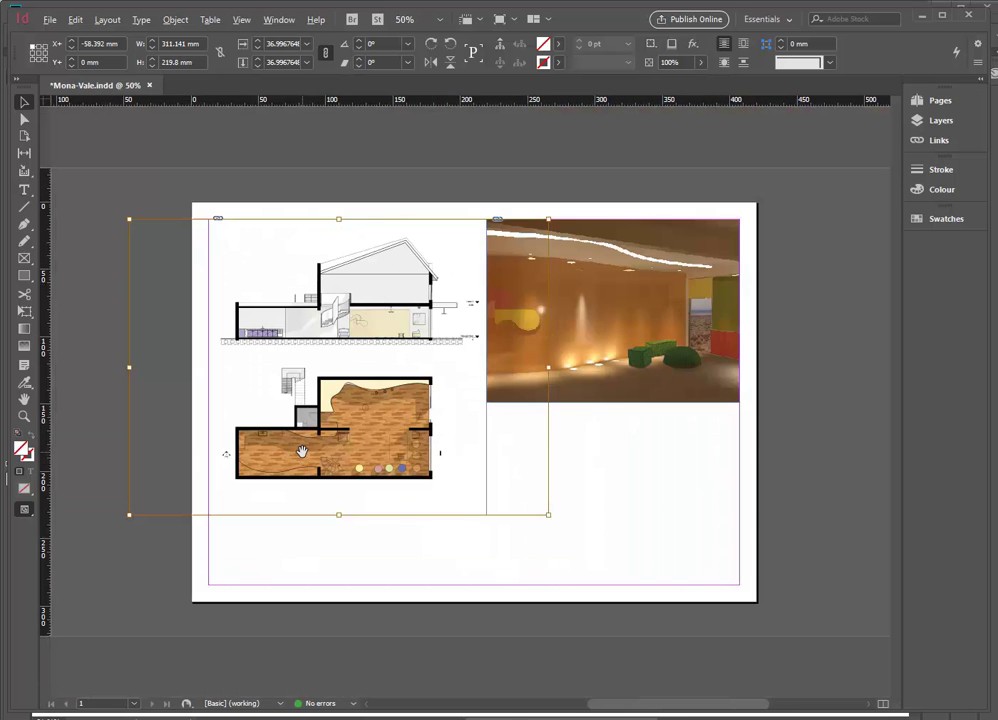
pyautogui.click(595, 483)
pyautogui.hotkey('ctrl', '0')
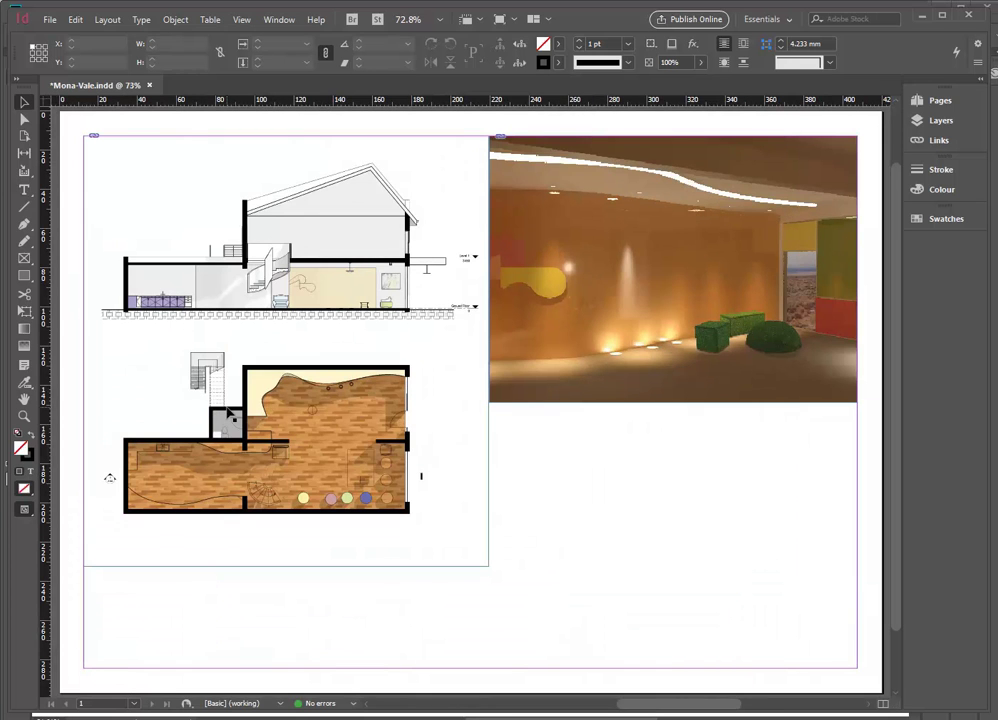
# Set the interior rendering's display performance to High Quality Display.
pyautogui.click(557, 256)
pyautogui.rightClick(557, 256)
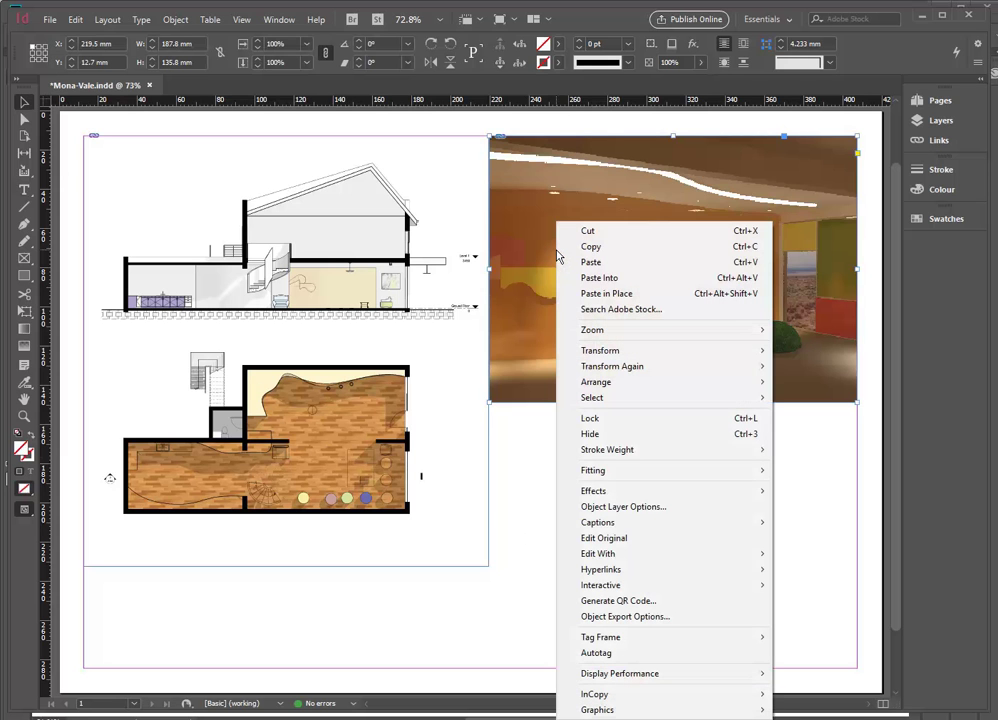
pyautogui.moveTo(610, 675)
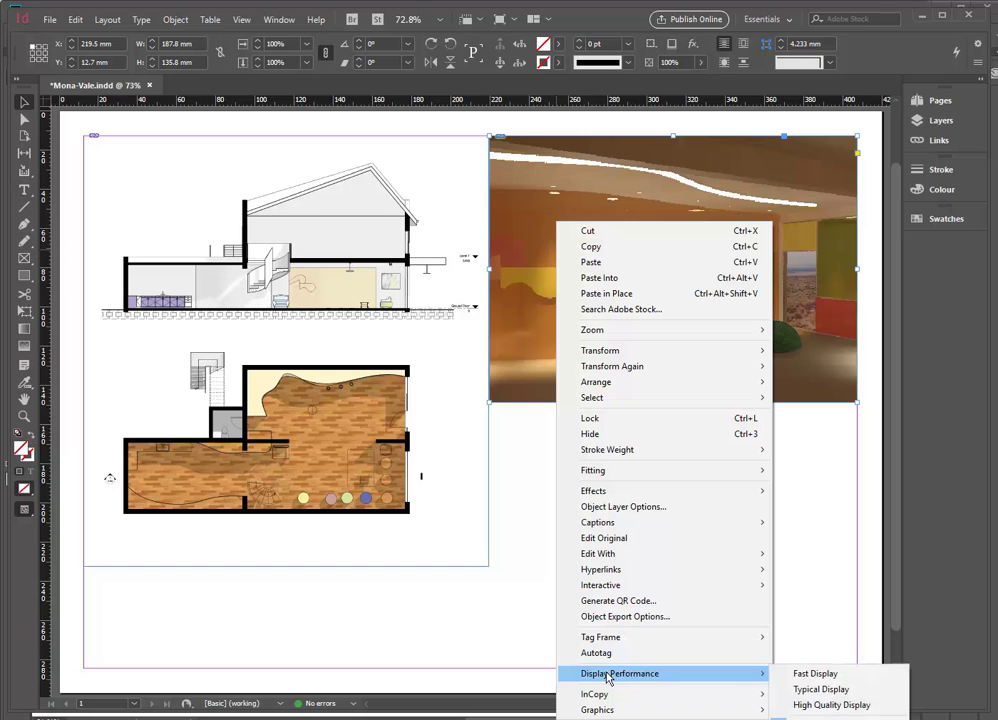
pyautogui.click(826, 707)
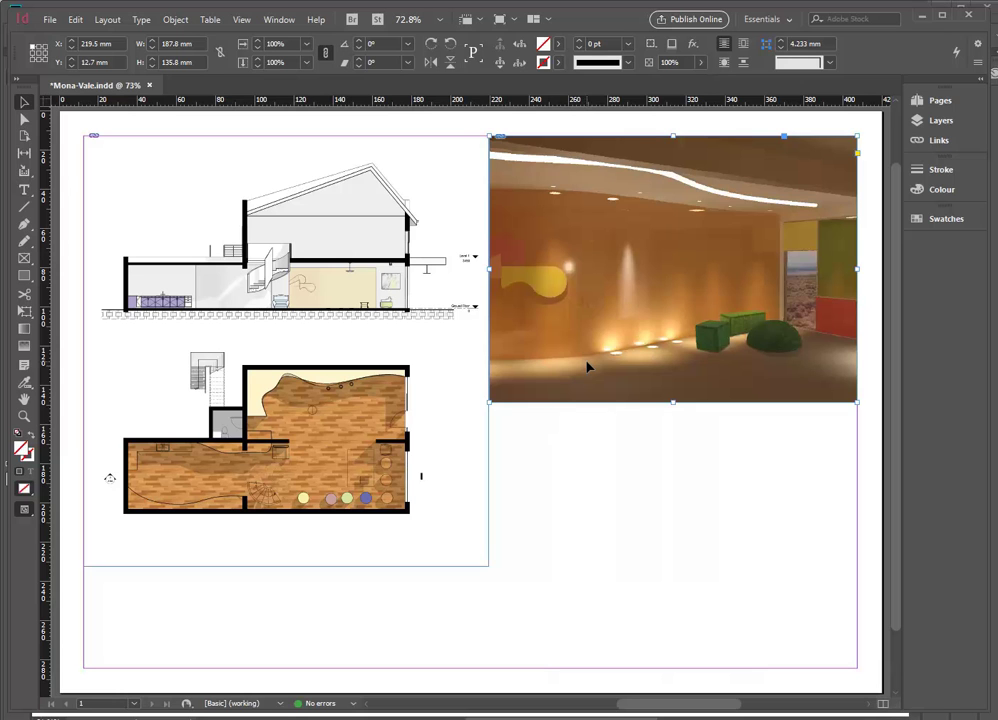
pyautogui.click(24, 189)
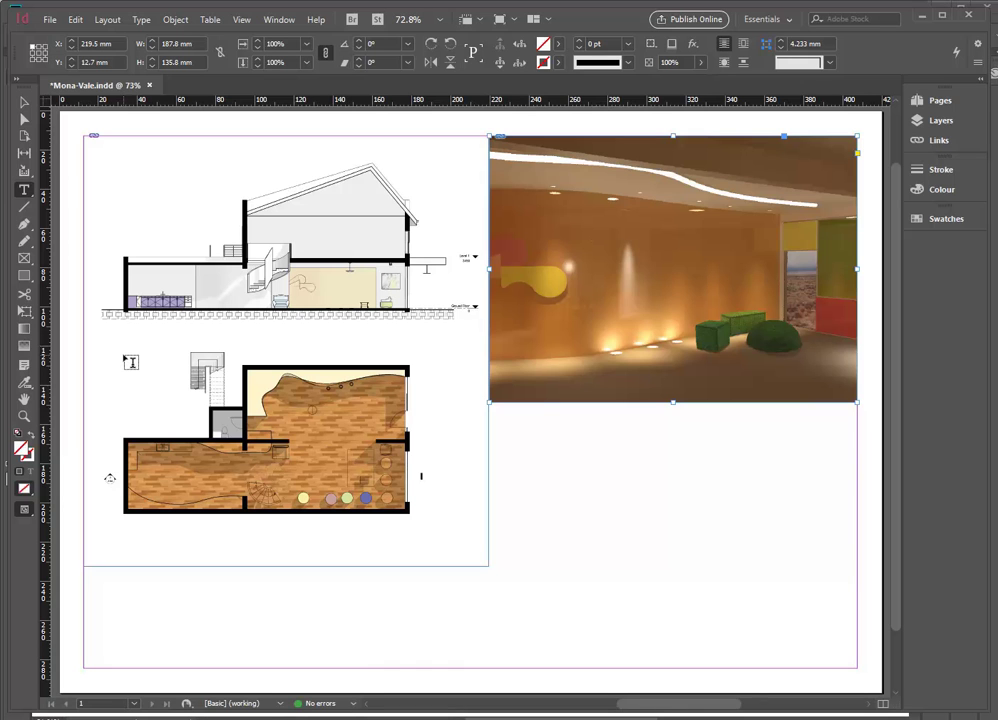
pyautogui.click(23, 104)
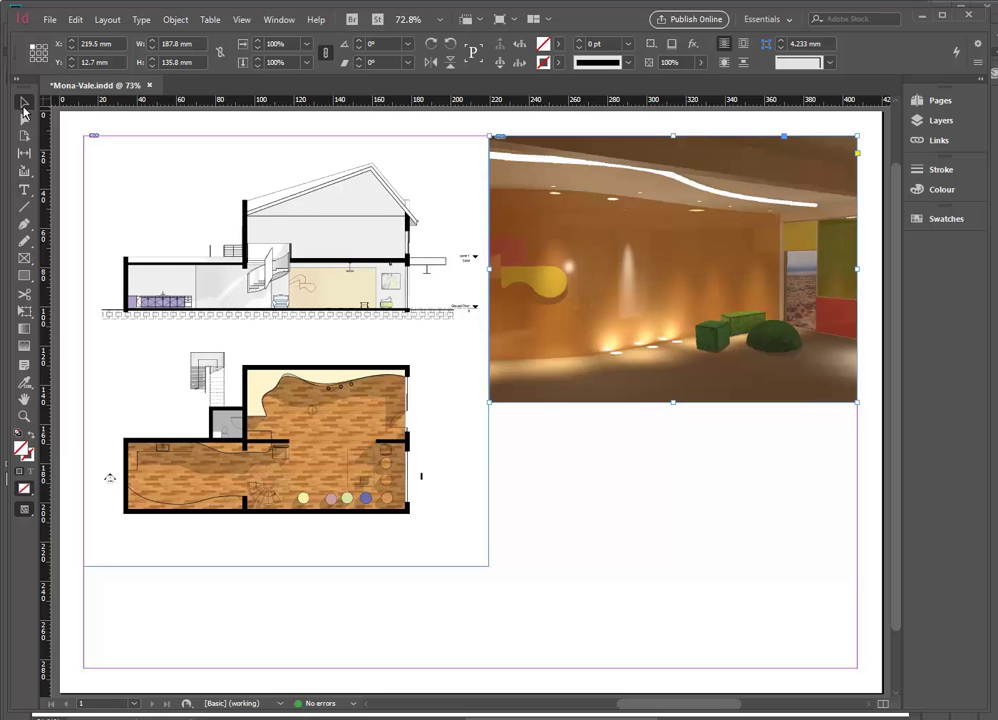
pyautogui.click(528, 458)
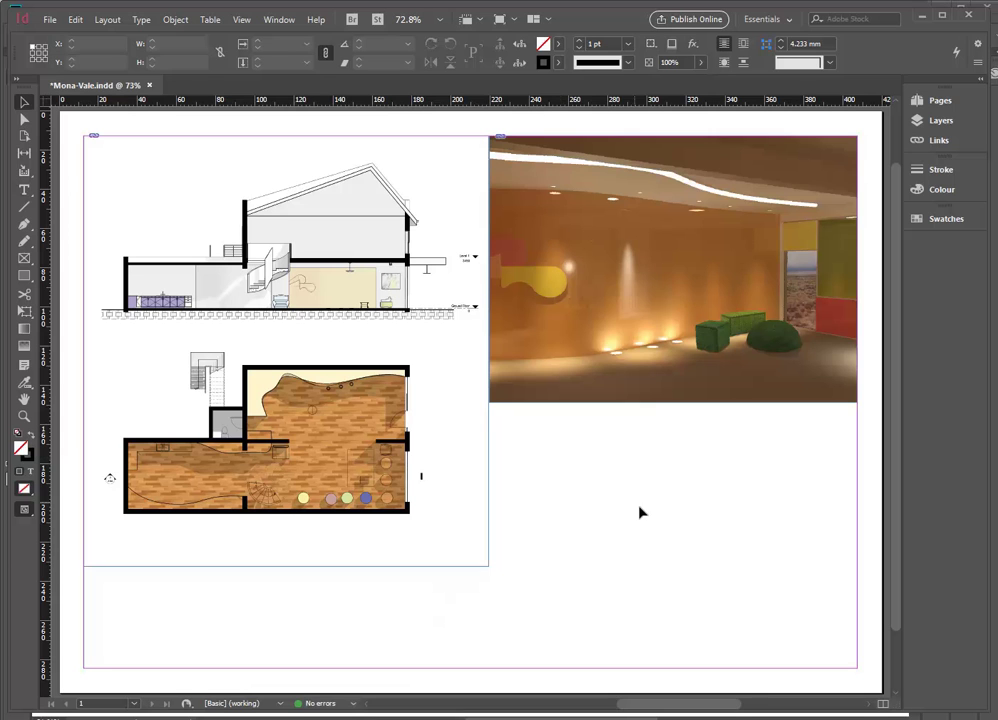
pyautogui.click(48, 20)
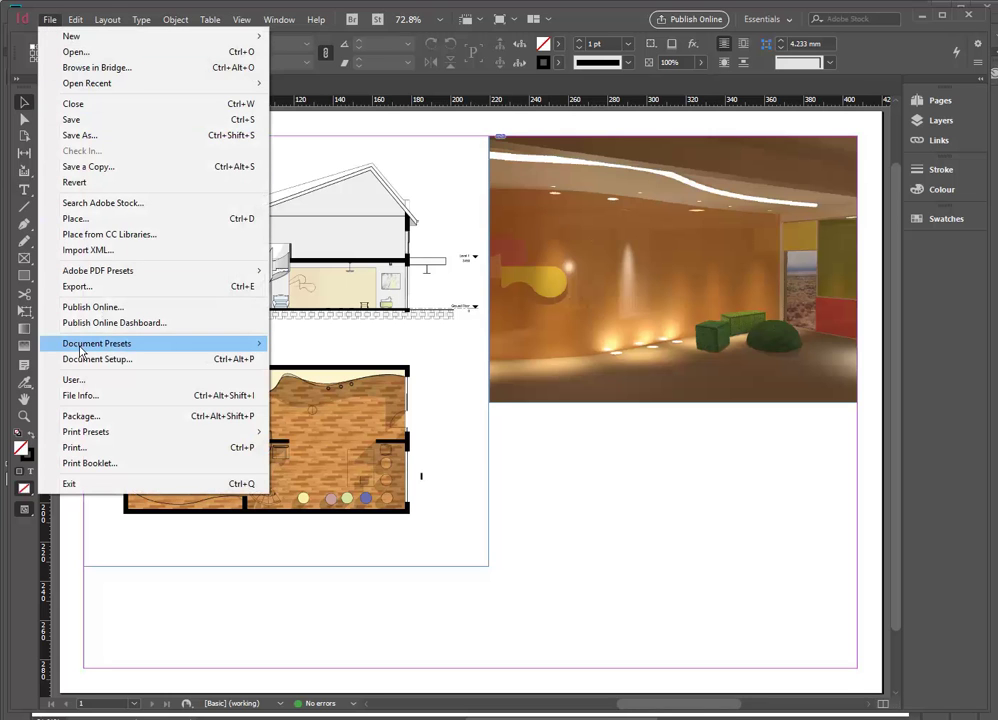
pyautogui.moveTo(81, 347)
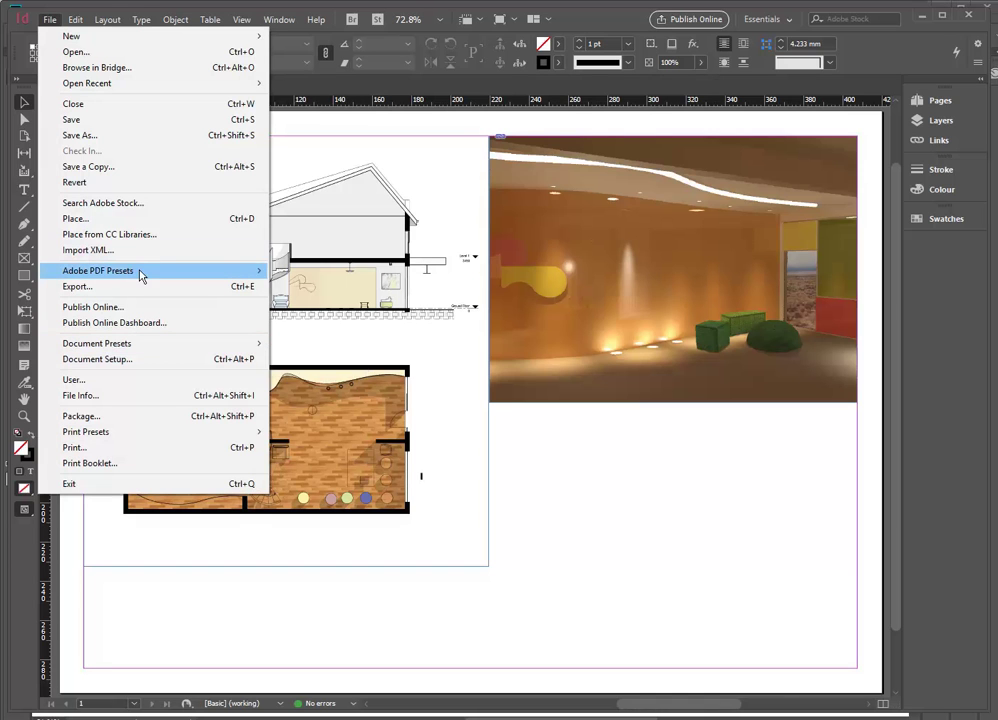
pyautogui.moveTo(258, 270)
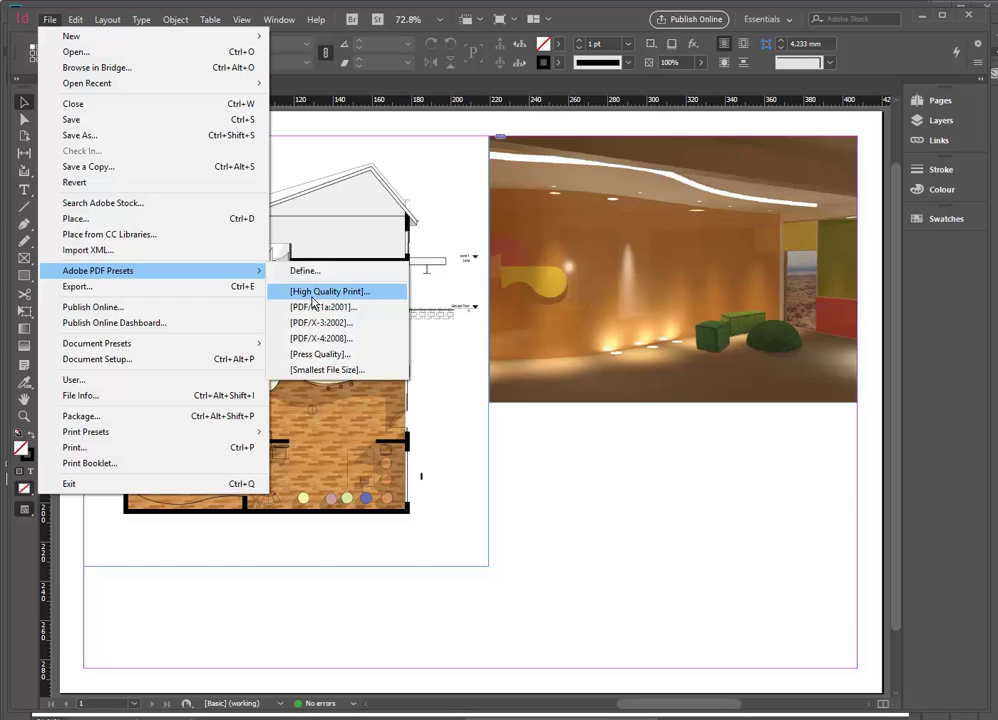
pyautogui.click(530, 461)
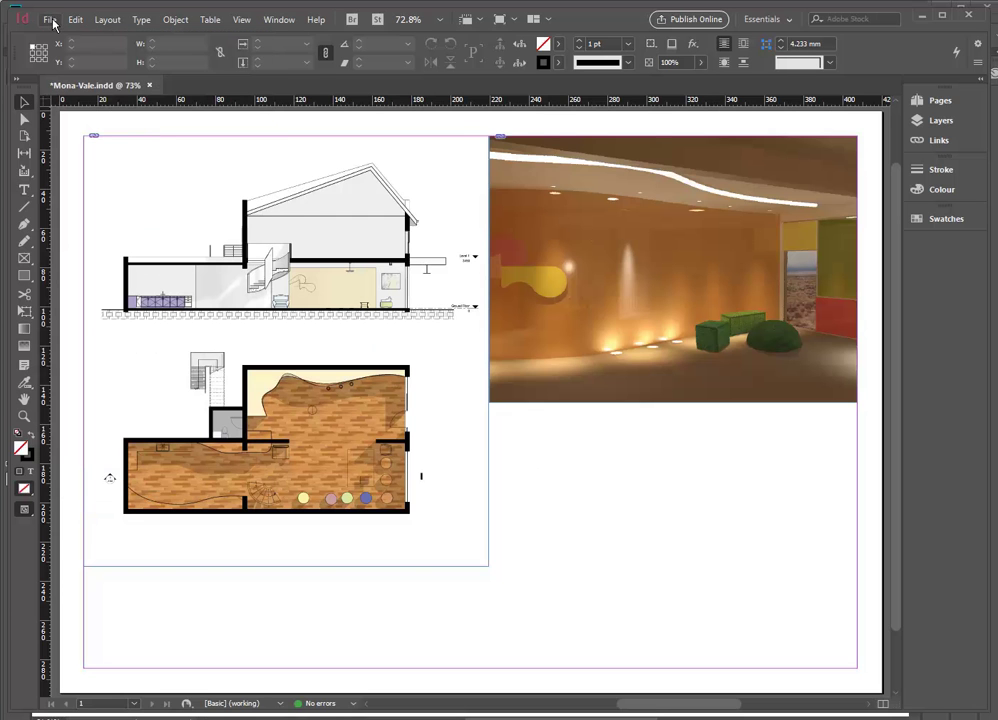
# Switch to Photoshop, hide the shadow Layer 3, and save Plan Section.psd.
pyautogui.click(942, 15)
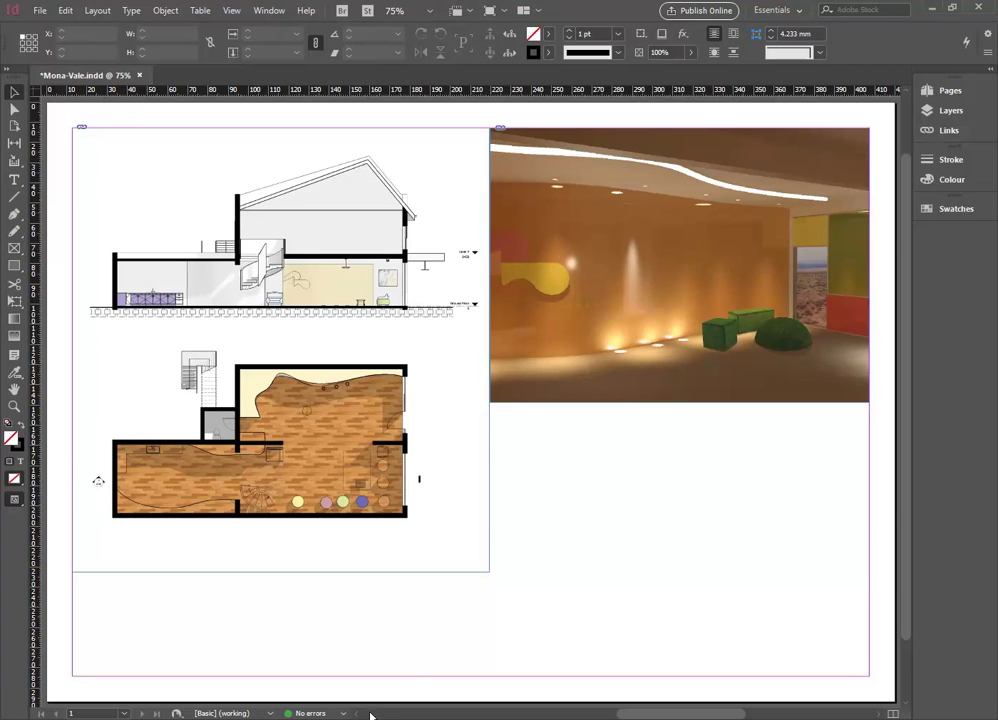
pyautogui.moveTo(333, 719)
pyautogui.moveTo(367, 719)
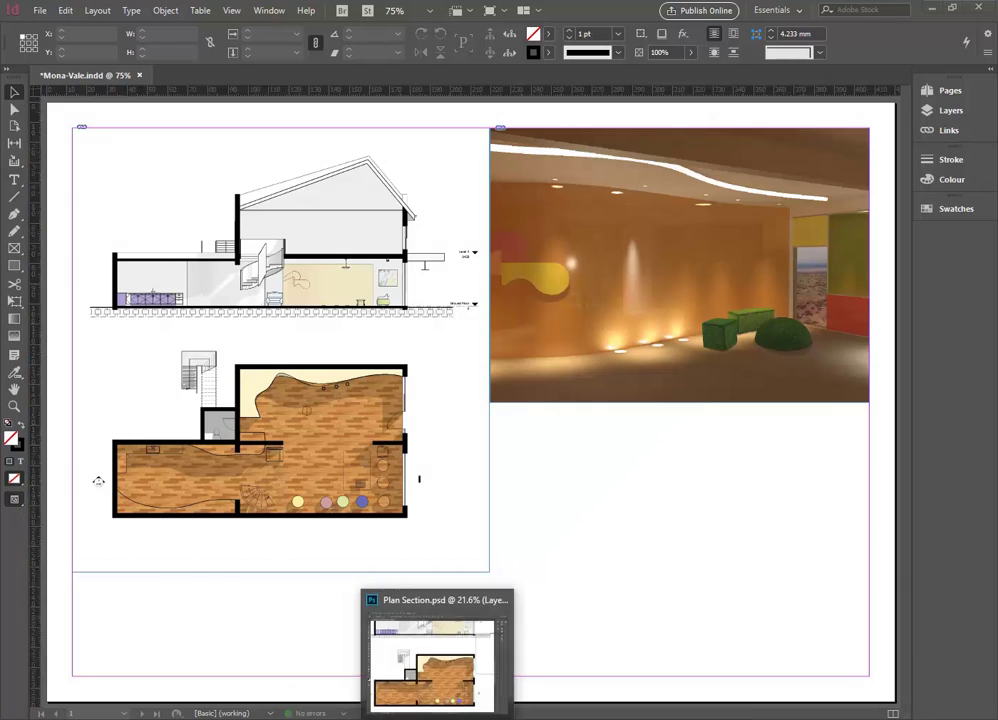
pyautogui.click(440, 650)
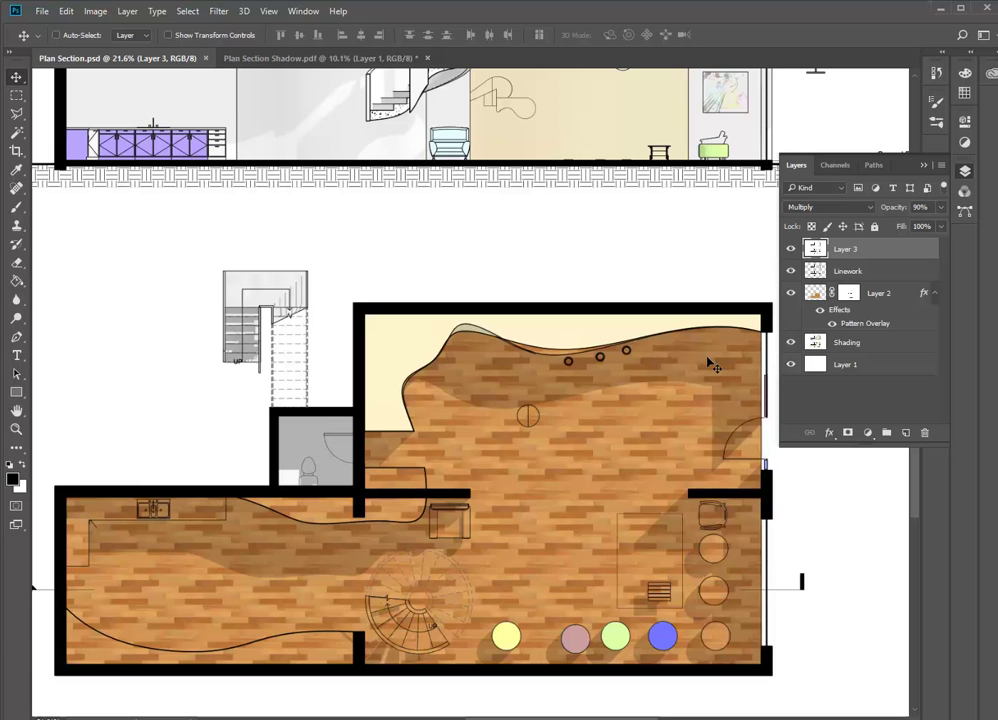
pyautogui.click(791, 249)
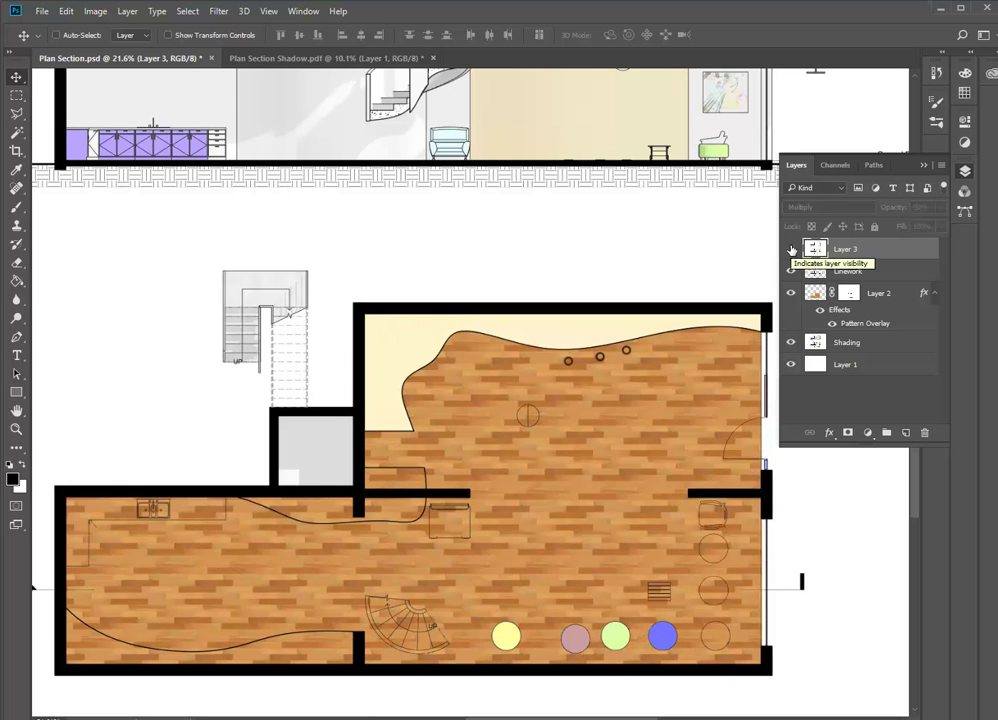
pyautogui.click(39, 12)
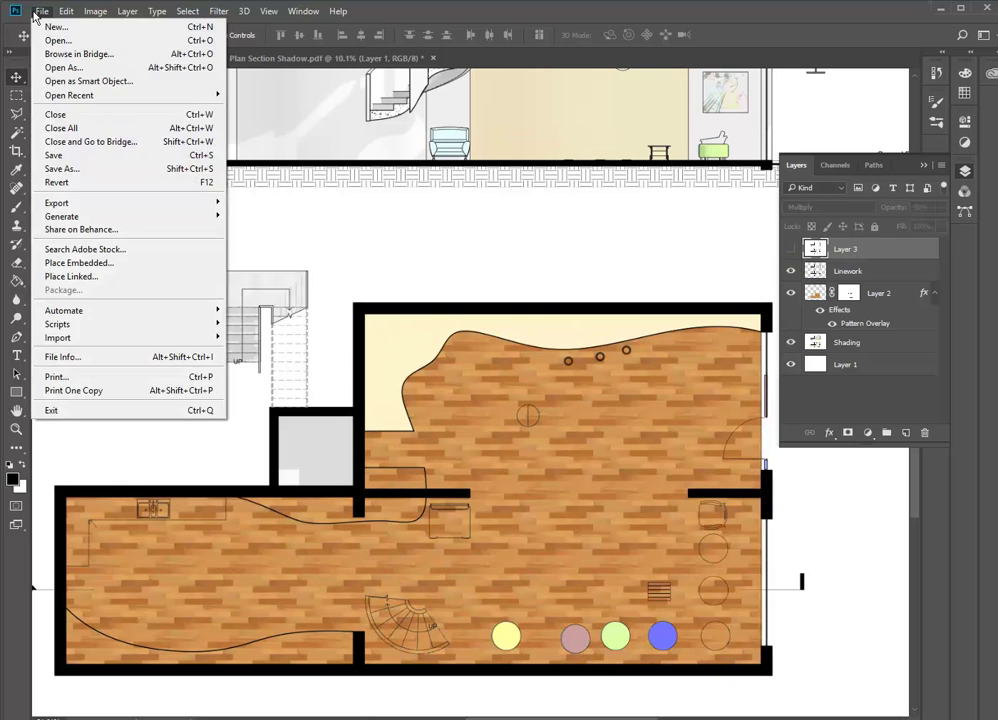
pyautogui.click(53, 155)
# Switch back to InDesign and update the modified Plan Section.psd link on the drawing's frame.
pyautogui.rightClick(246, 557)
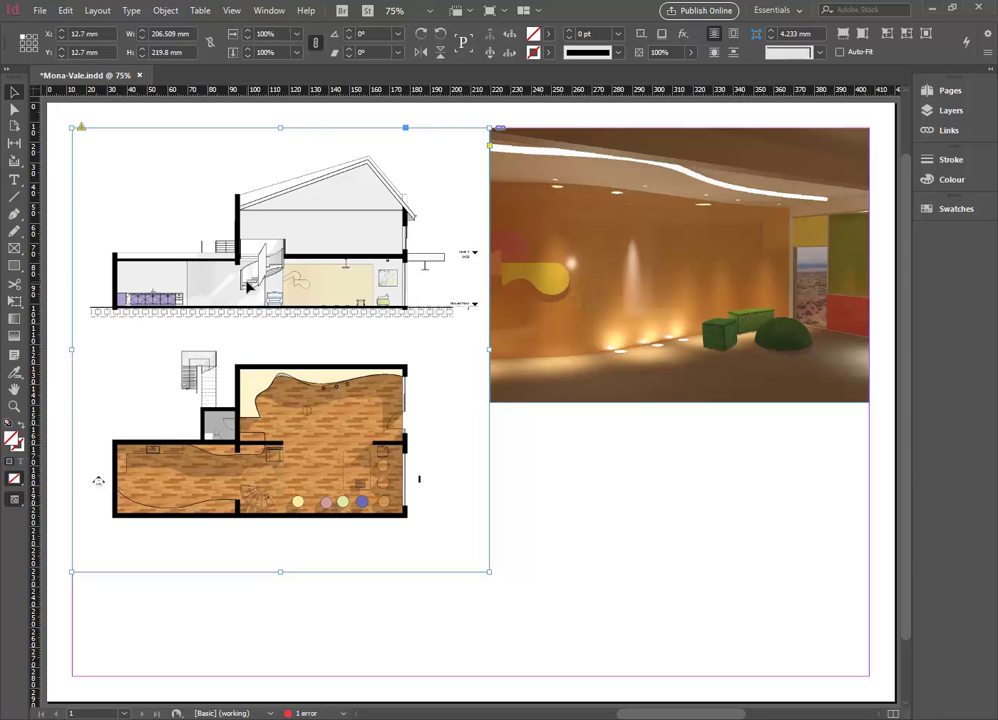
pyautogui.click(82, 128)
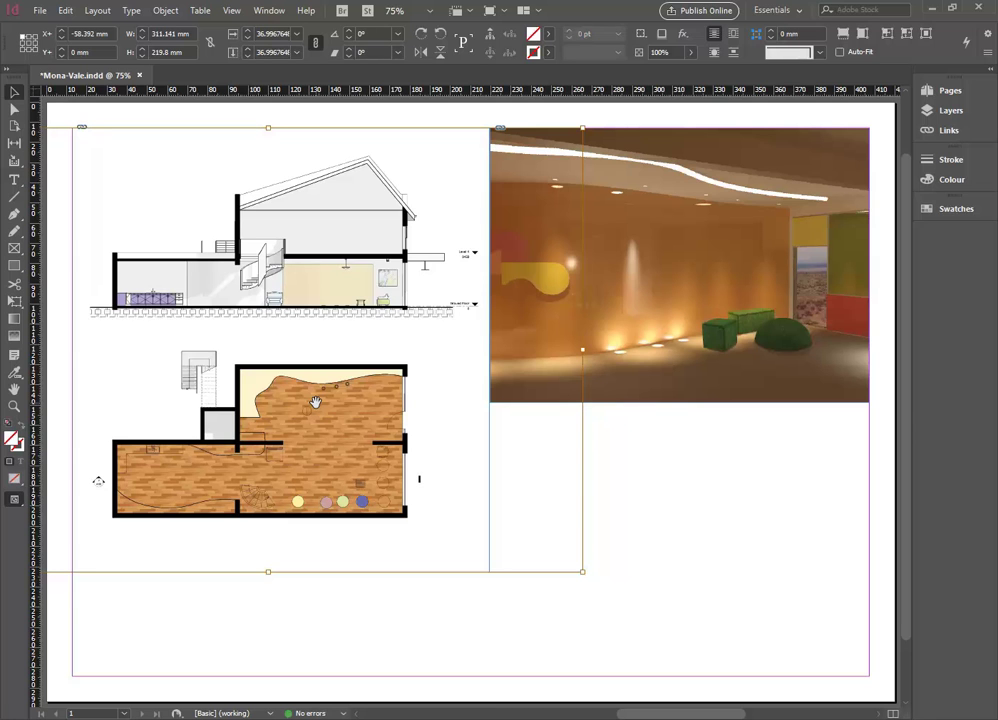
pyautogui.click(666, 497)
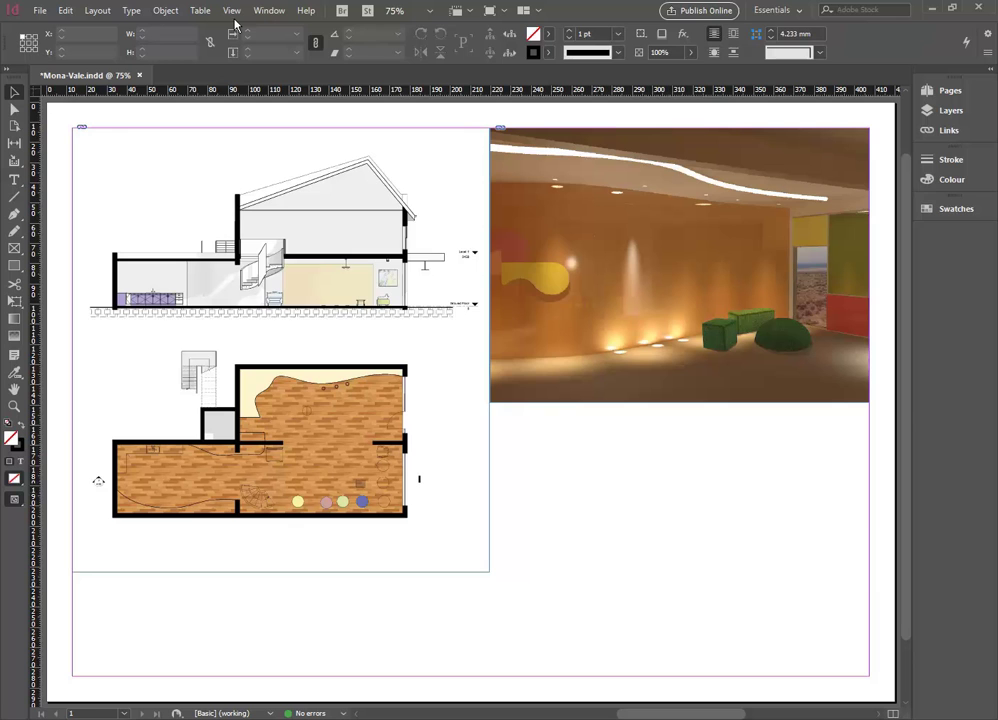
# Show the document's list of links and check the status of the placed 3D View 17.psd and Plan Section.psd.
pyautogui.click(264, 12)
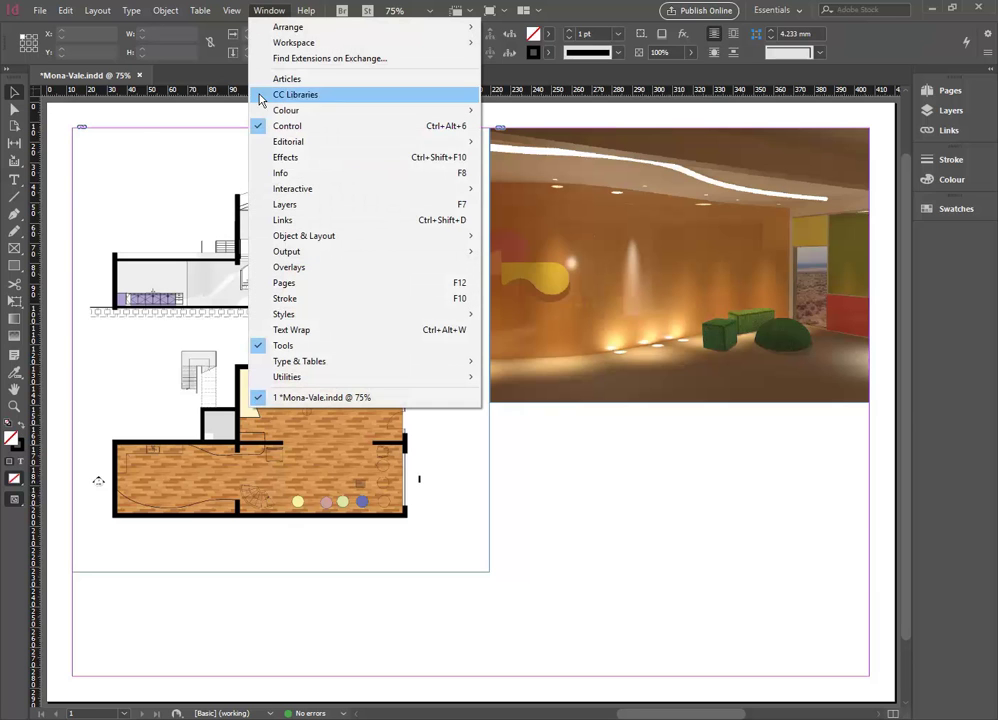
pyautogui.click(295, 220)
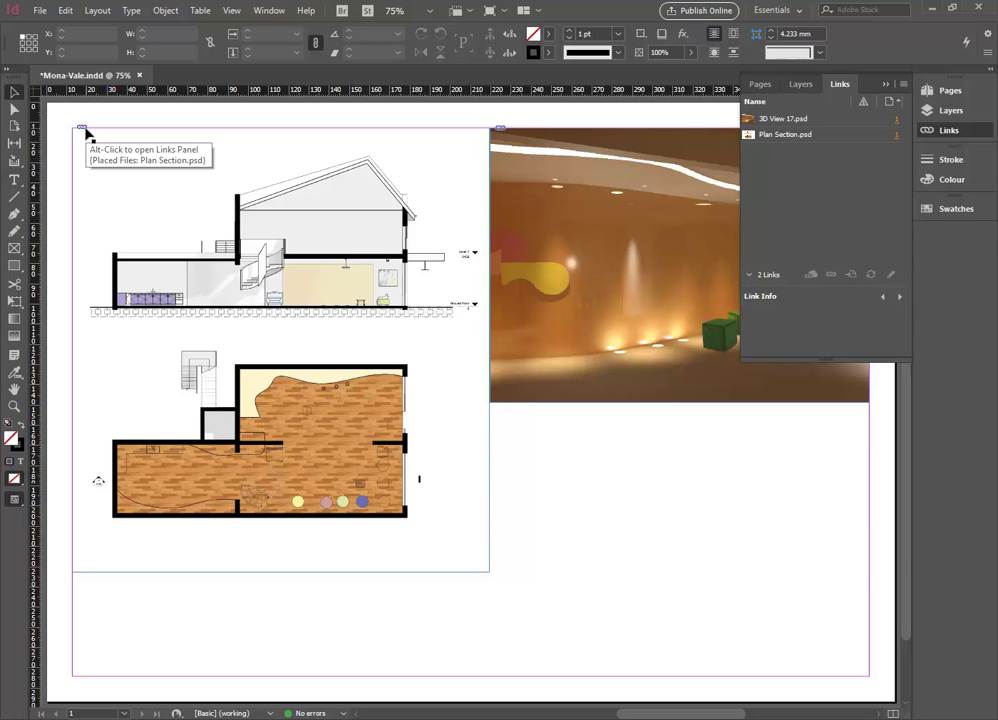
pyautogui.moveTo(332, 719)
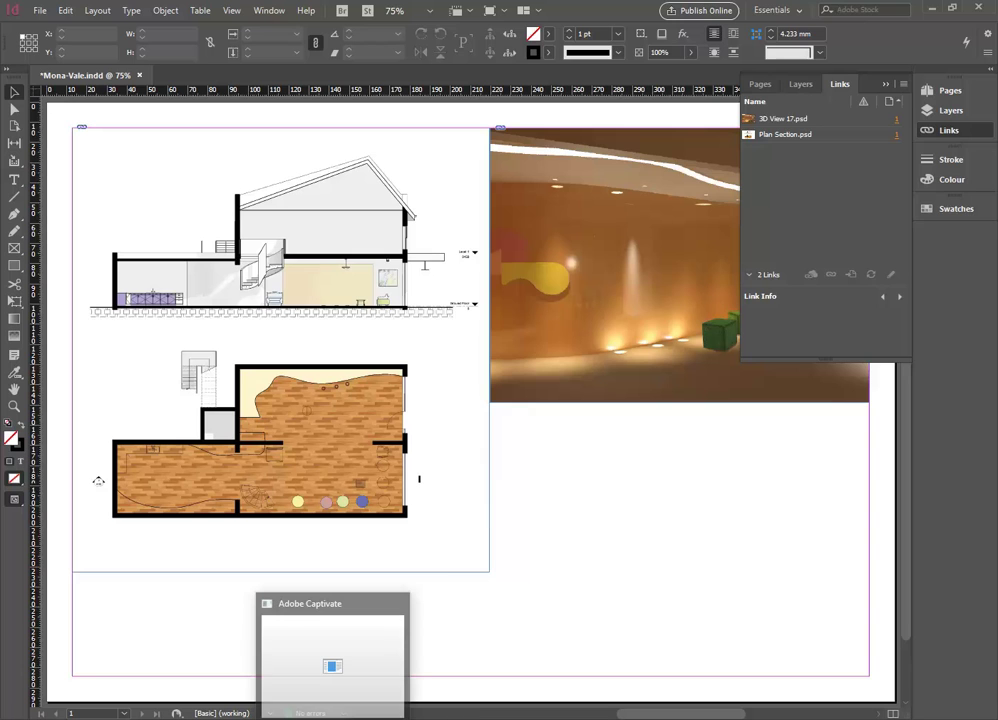